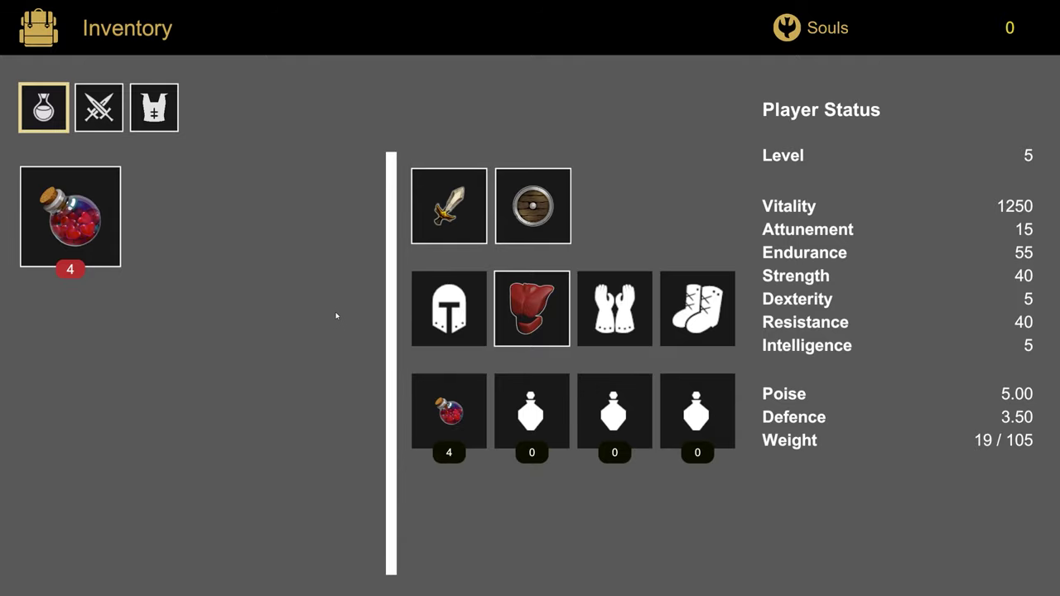
{"action": "key", "text": "i"}
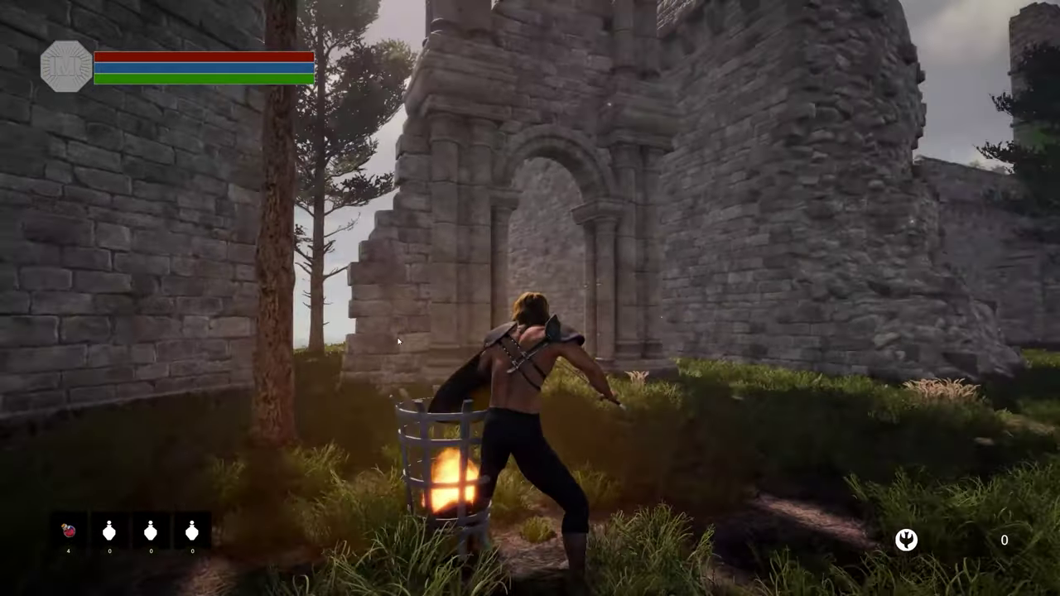
{"action": "key", "text": "w"}
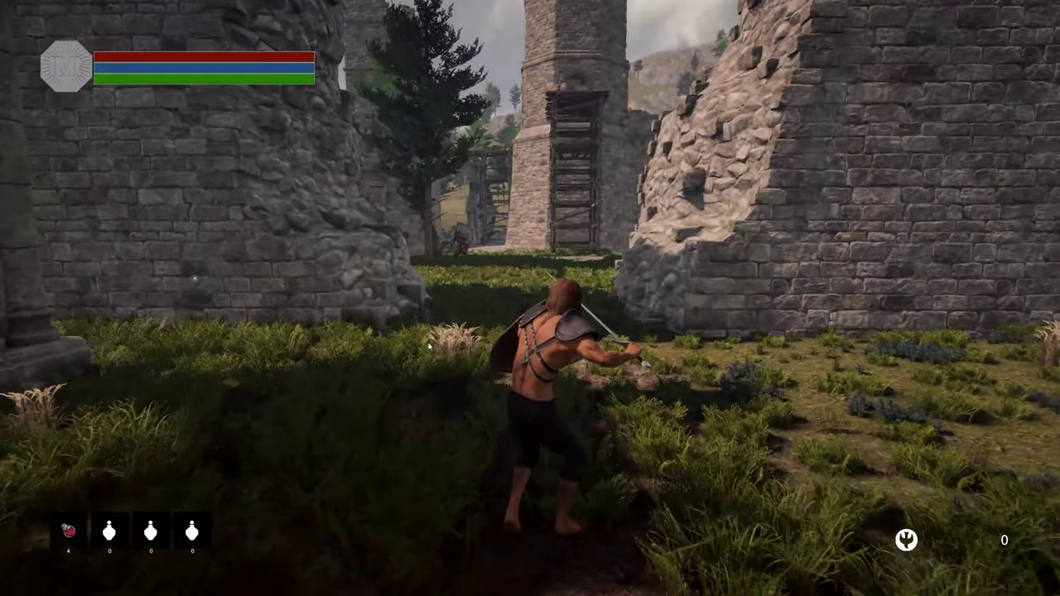
{"action": "key", "text": "w"}
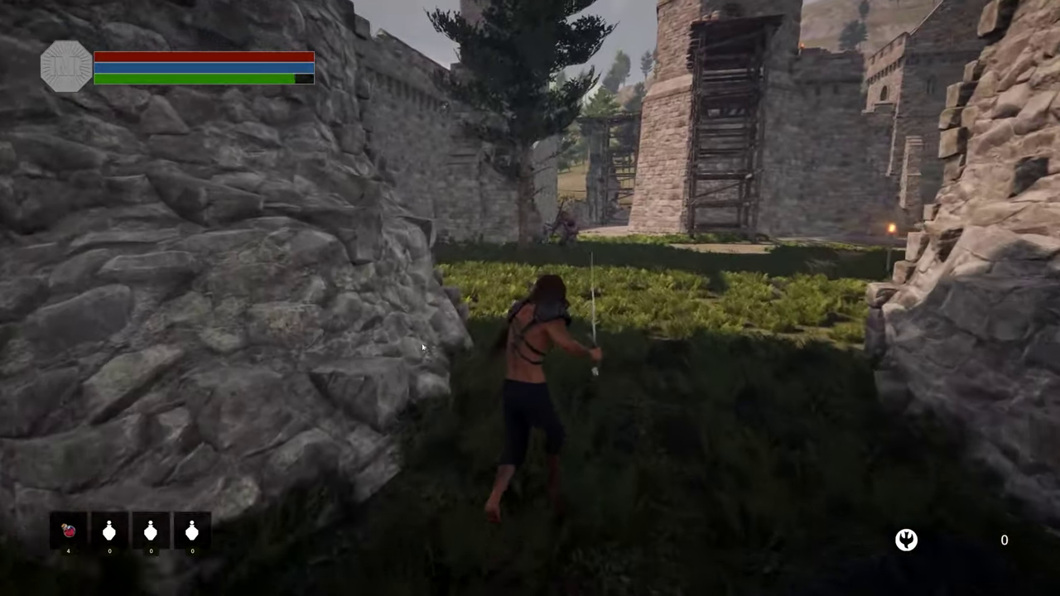
{"action": "key", "text": "w"}
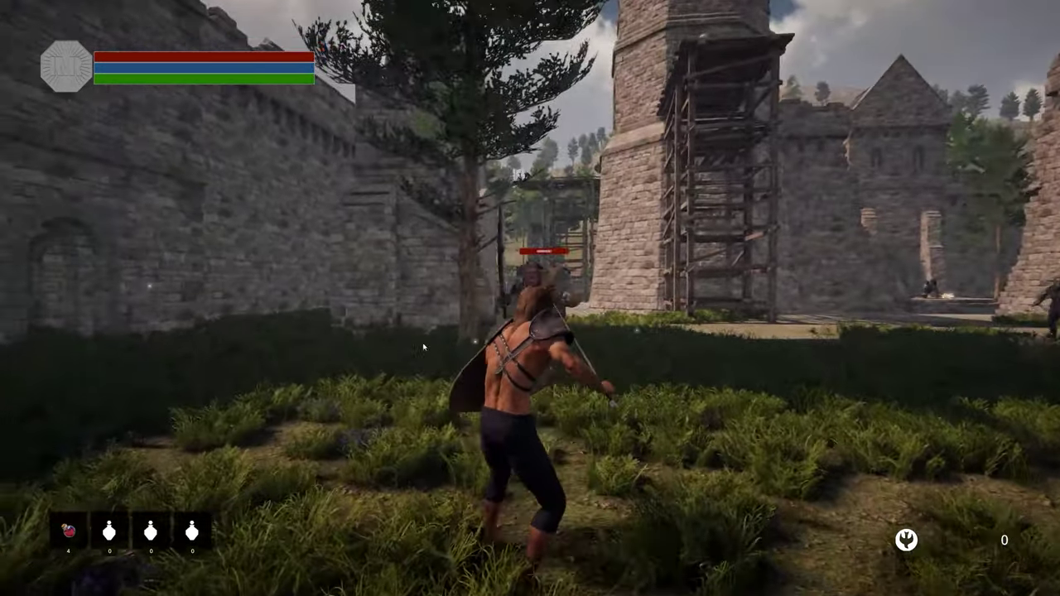
{"action": "left_click", "coordinate": [423, 348]}
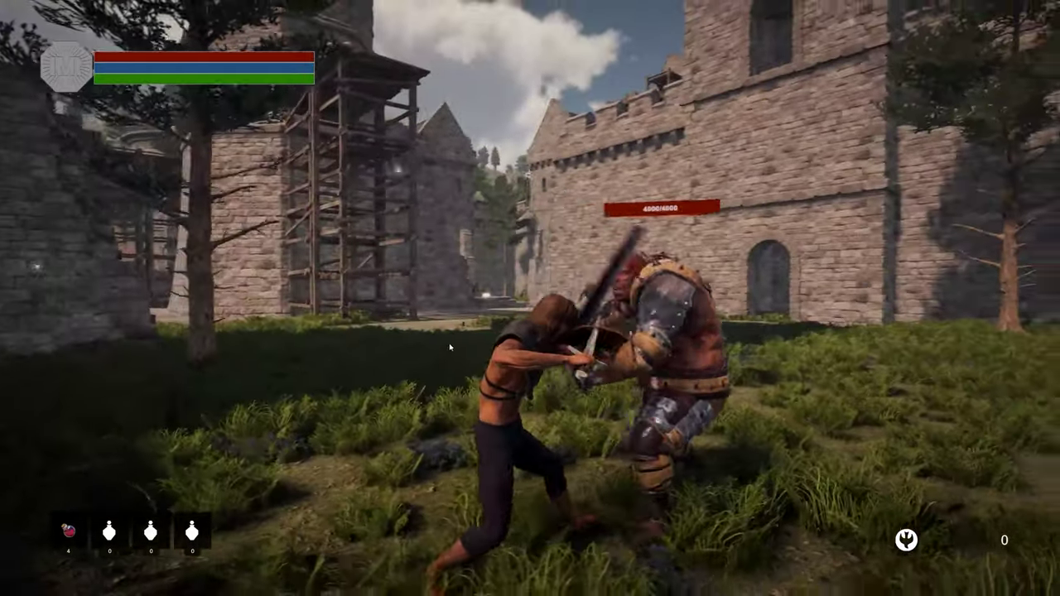
{"action": "left_click", "coordinate": [452, 349]}
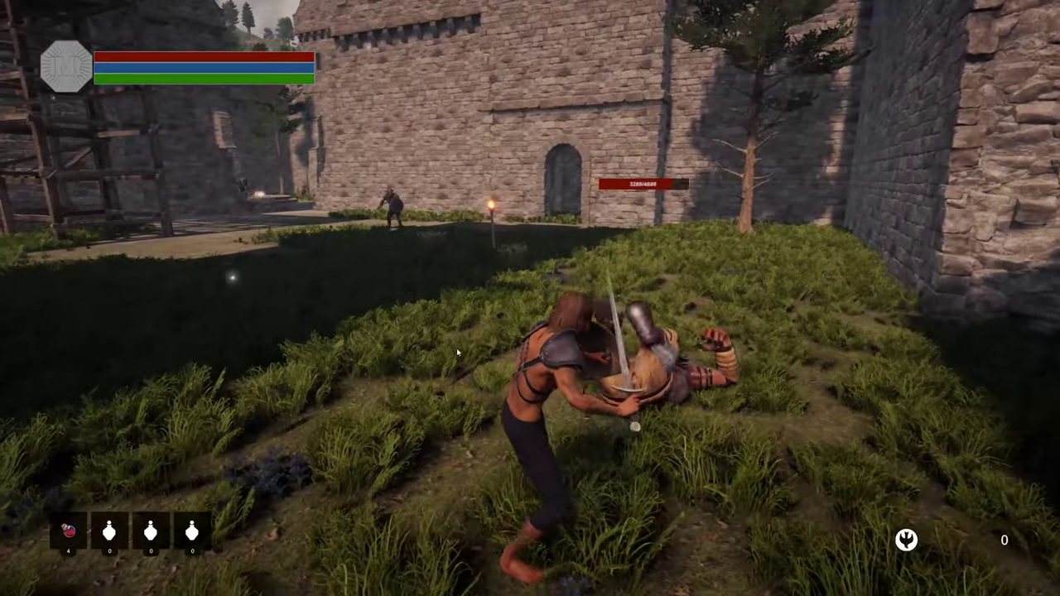
{"action": "left_click", "coordinate": [457, 351]}
{"action": "left_click", "coordinate": [457, 348]}
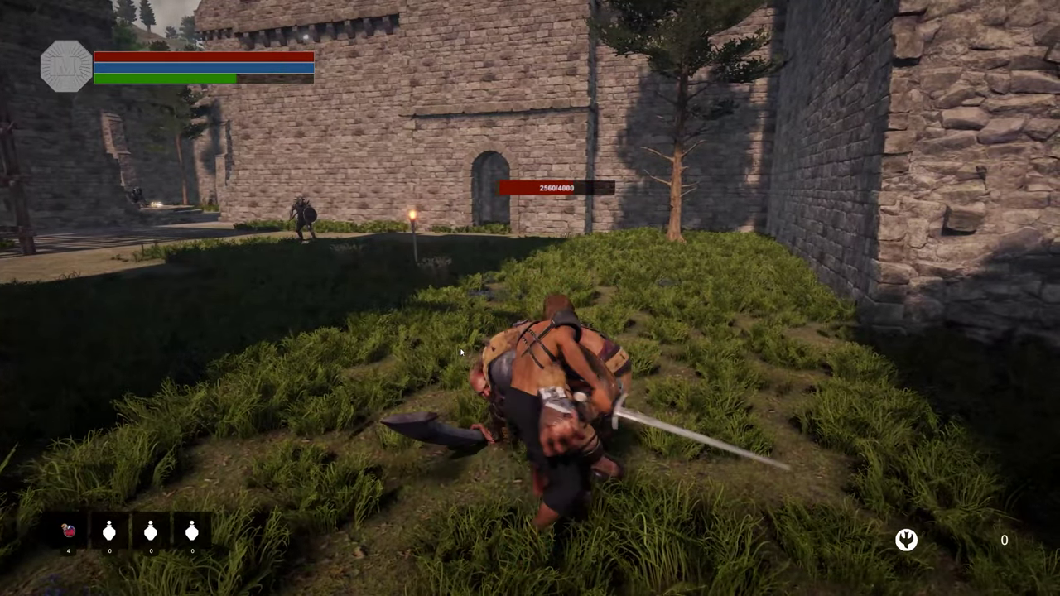
{"action": "key", "text": "ctrl+s"}
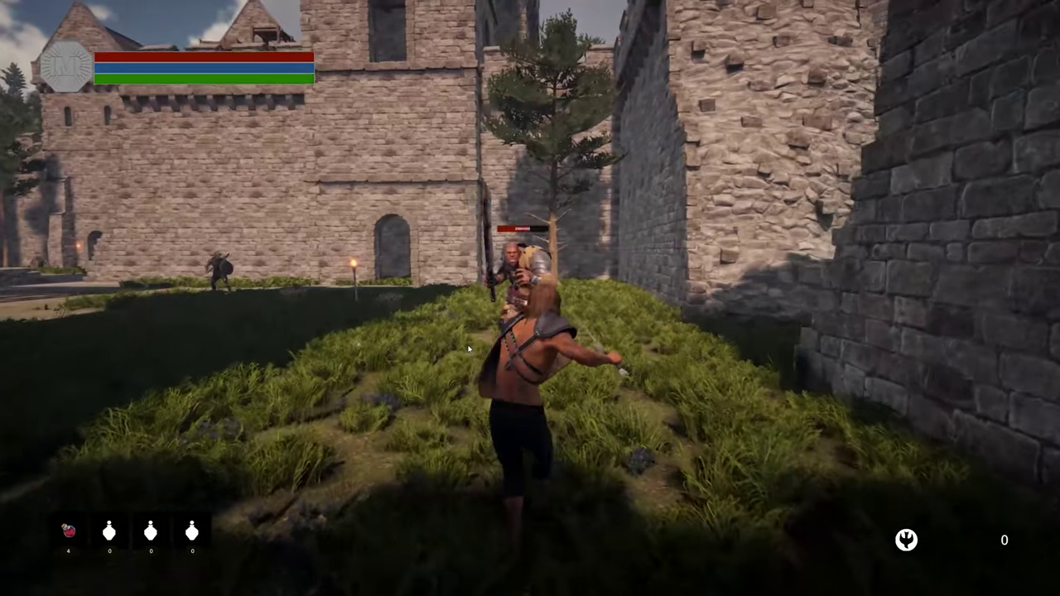
{"action": "key", "text": "a"}
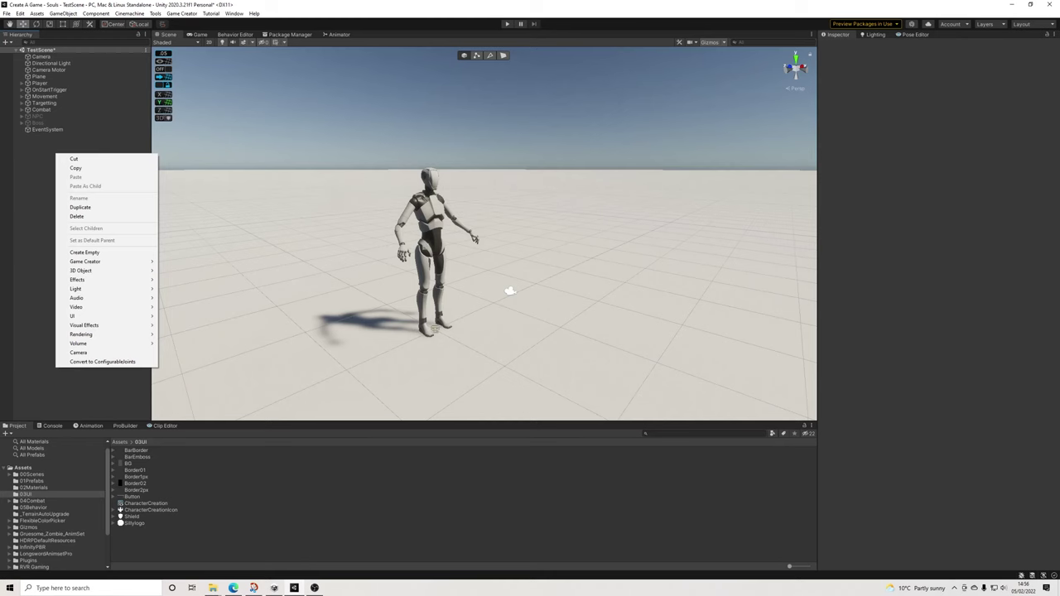
Add a UI canvas to the scene and name it HUD
{"action": "mouse_move", "coordinate": [99, 315]}
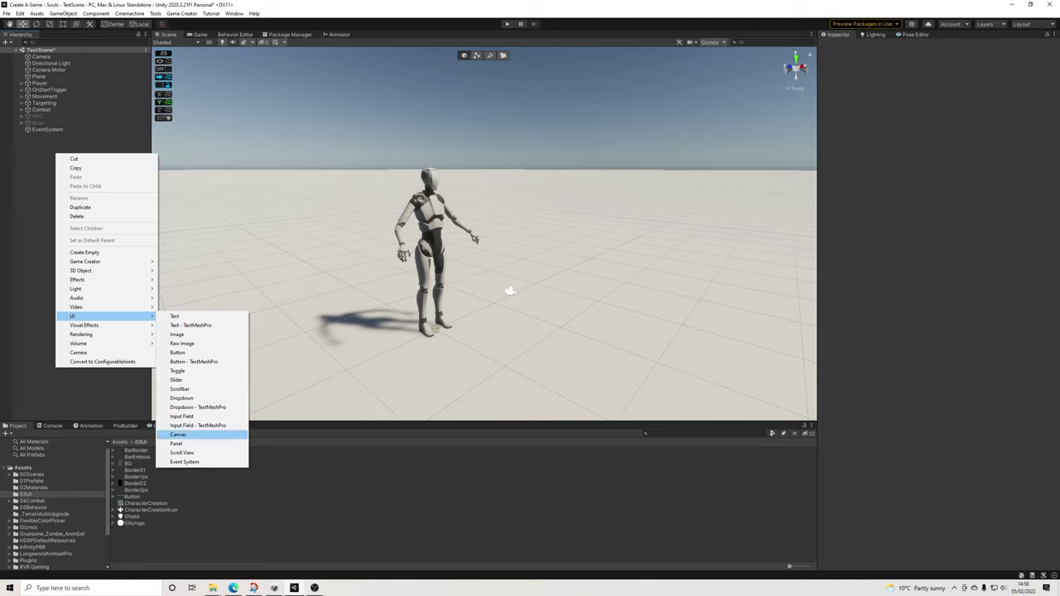
{"action": "key", "text": "Return"}
{"action": "type", "text": "HUD"}
{"action": "key", "text": "Return"}
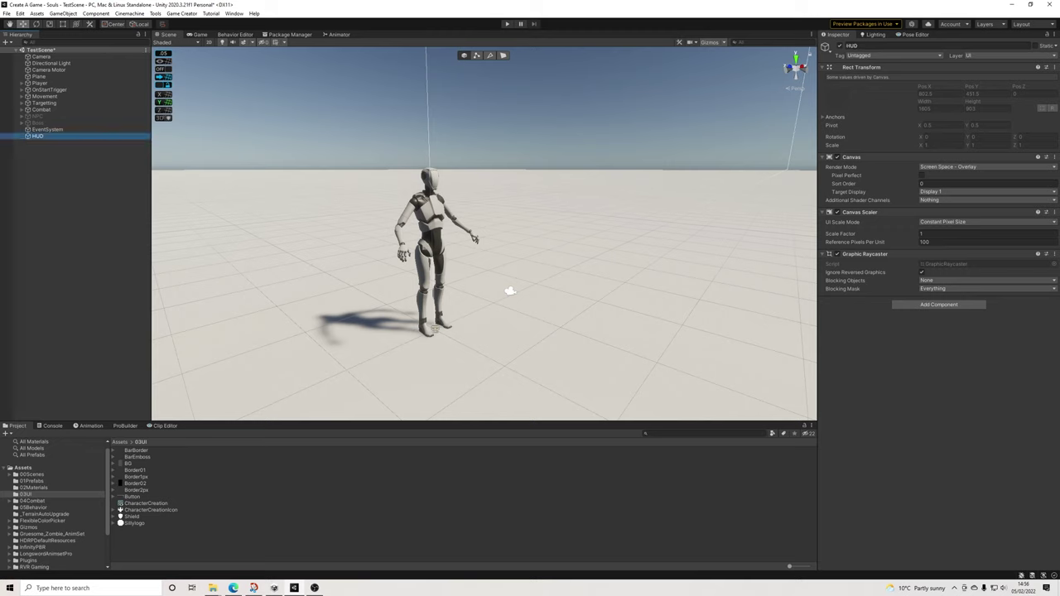
Set the HUD canvas scaler to Scale With Screen Size with a reference resolution of 1920 by 1080
{"action": "left_click", "coordinate": [985, 222]}
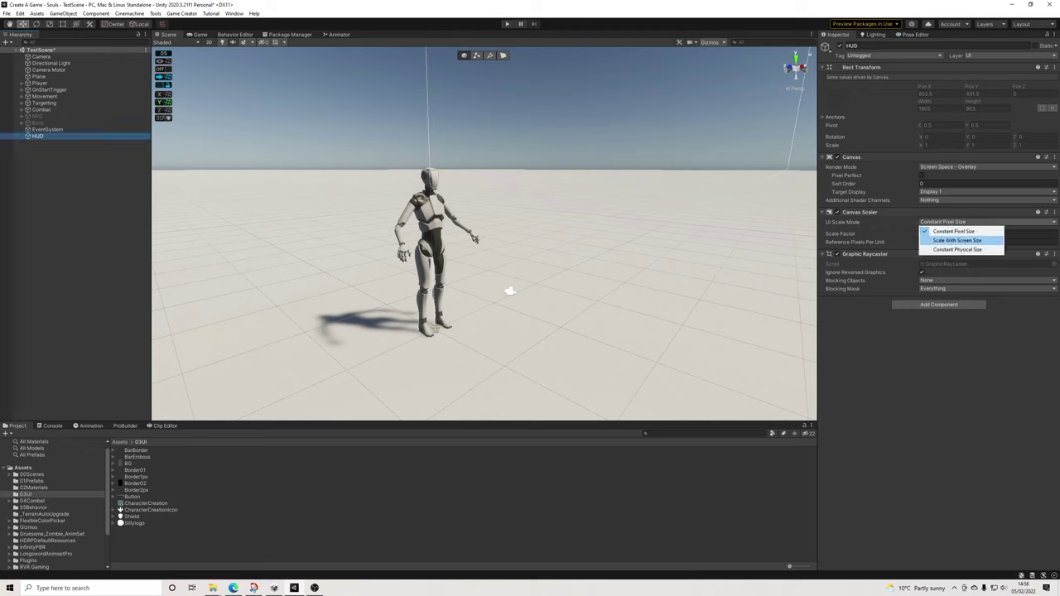
{"action": "left_click", "coordinate": [952, 239]}
{"action": "left_click", "coordinate": [942, 233]}
{"action": "type", "text": "19"}
{"action": "key", "text": "Tab"}
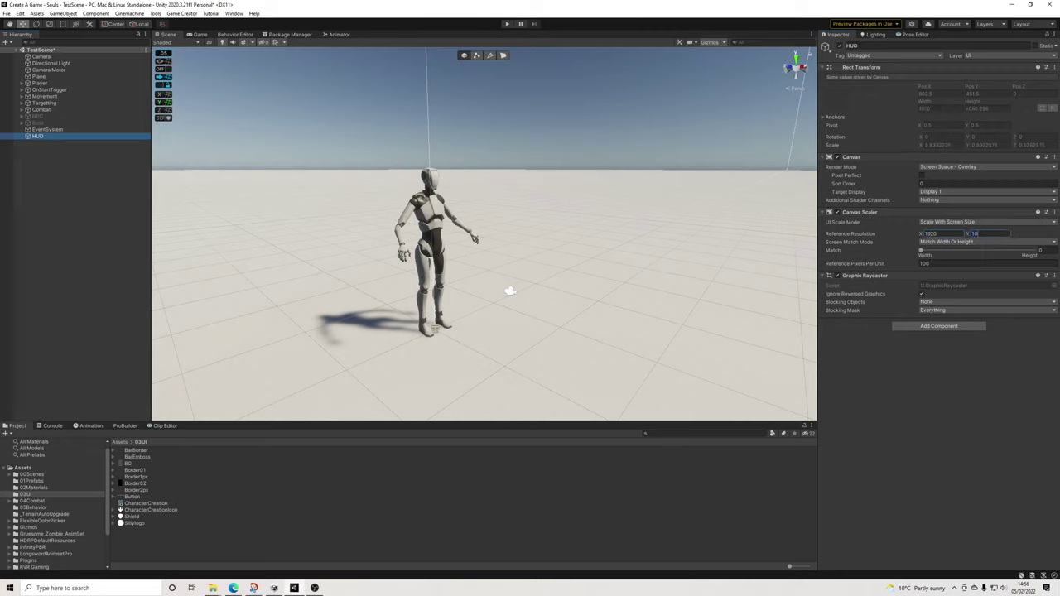
{"action": "key", "text": "Return"}
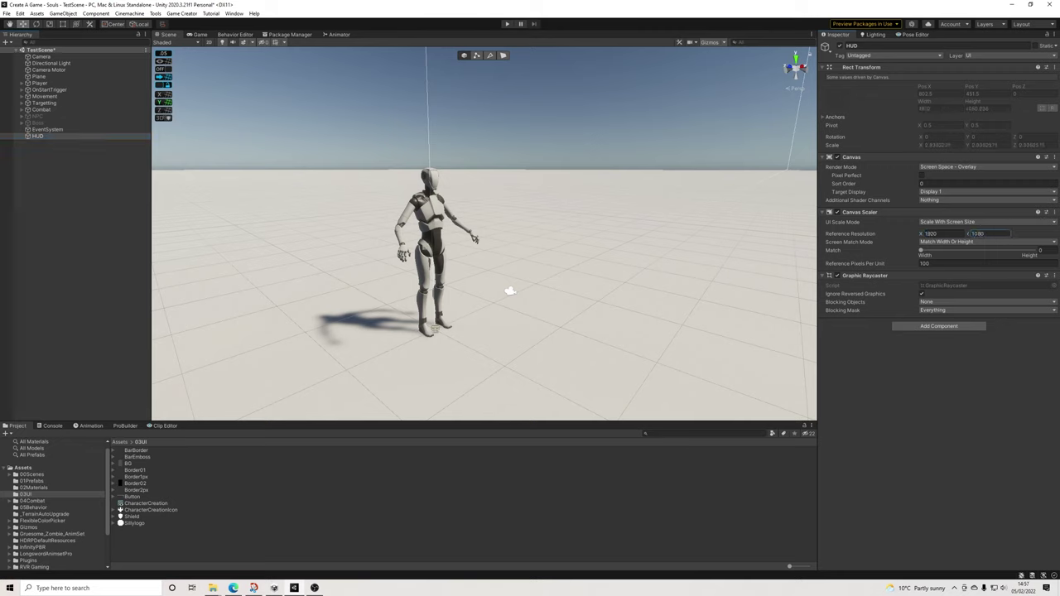
Frame the whole HUD canvas head-on in the scene view
{"action": "left_click", "coordinate": [74, 249]}
{"action": "mouse_move", "coordinate": [510, 291]}
{"action": "left_mouse_down", "text": "alt"}
{"action": "mouse_move", "coordinate": [499, 270]}
{"action": "mouse_move", "coordinate": [525, 274]}
{"action": "mouse_move", "coordinate": [579, 256]}
{"action": "mouse_move", "coordinate": [506, 279]}
{"action": "left_mouse_up", "text": "alt"}
{"action": "key", "text": "ctrl+z"}
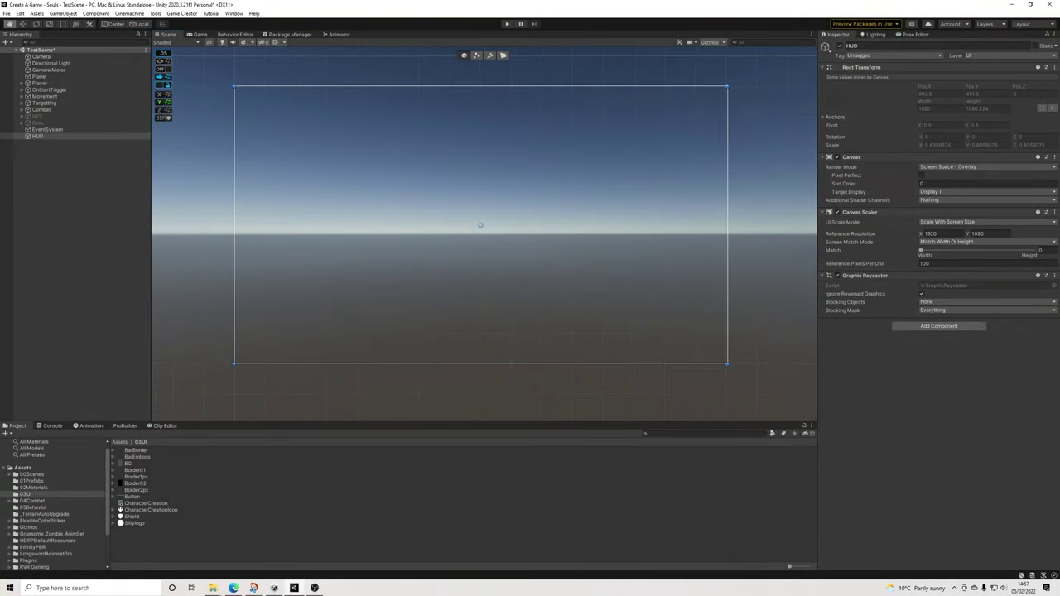
{"action": "scroll", "coordinate": [480, 232], "scroll_direction": "up", "scroll_amount": 2}
{"action": "middle_click_drag", "start_coordinate": [480, 232], "coordinate": [486, 237]}
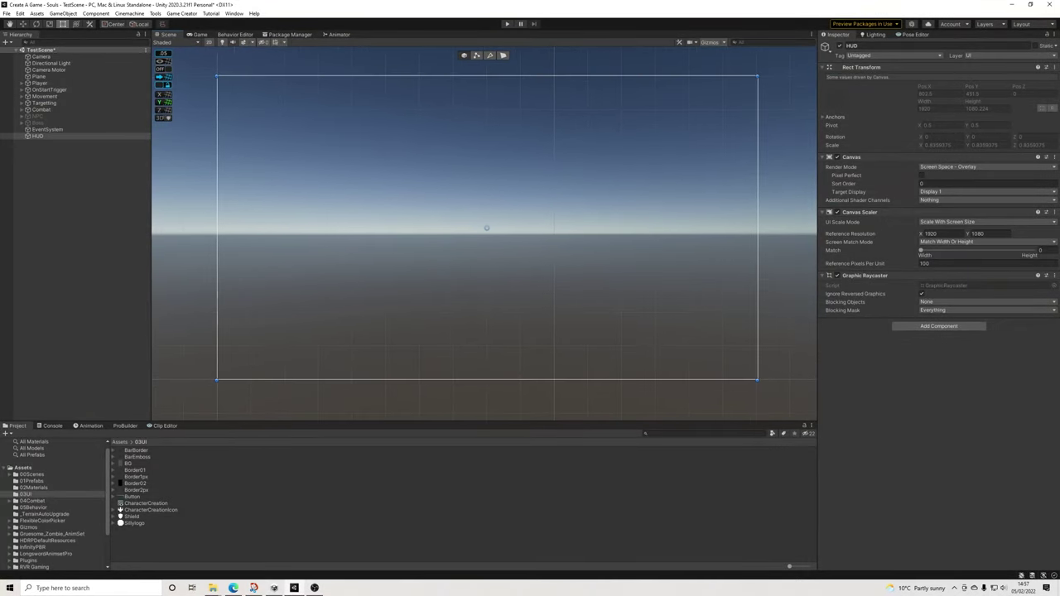
{"action": "scroll", "coordinate": [487, 228], "scroll_direction": "up", "scroll_amount": 1}
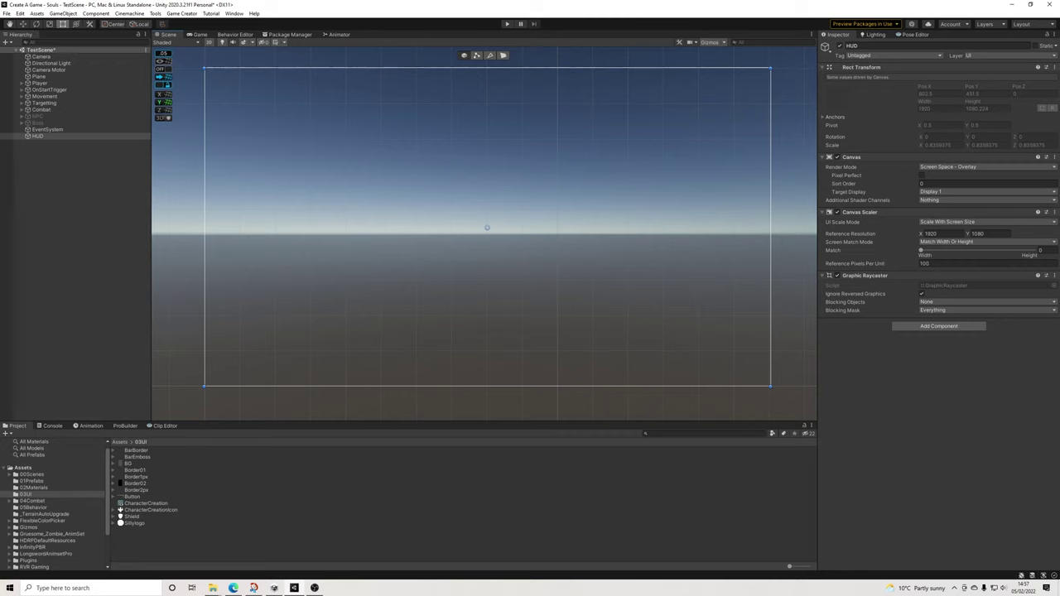
{"action": "middle_click_drag", "start_coordinate": [487, 228], "coordinate": [484, 233]}
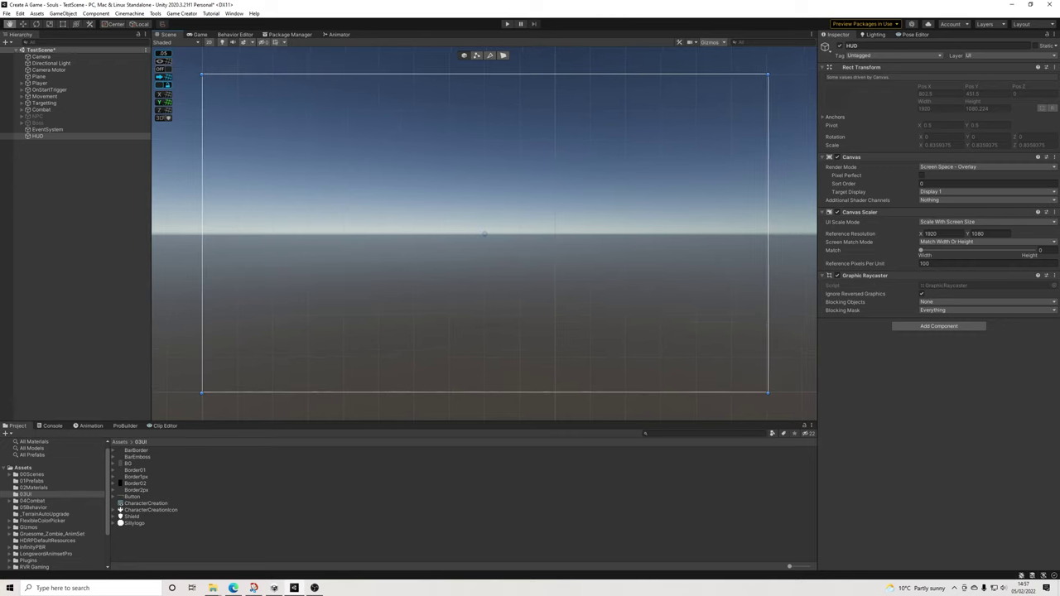
{"action": "left_click", "coordinate": [485, 233]}
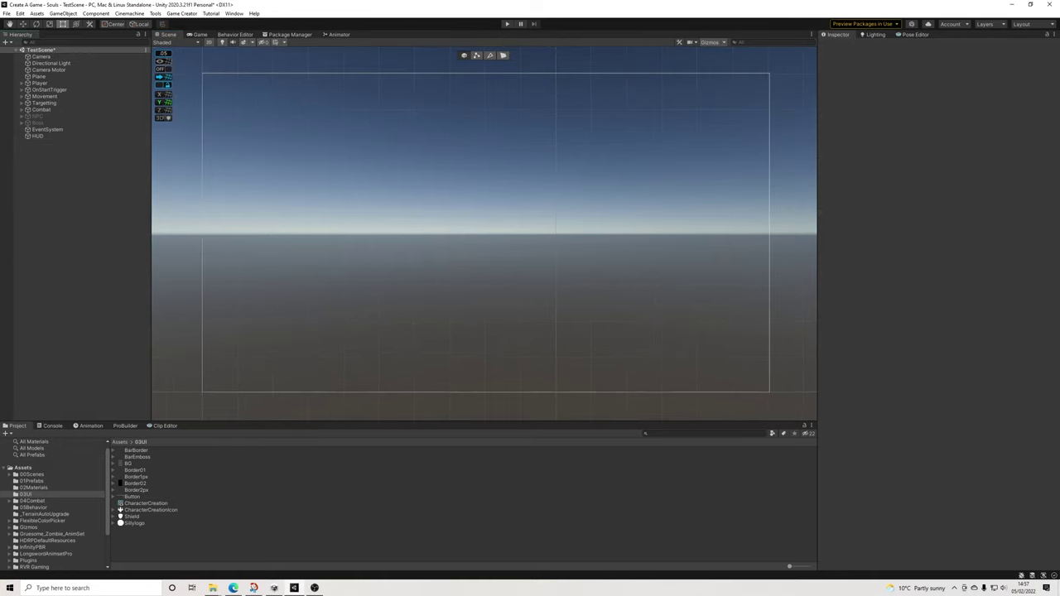
Add a UI Image under HUD and place it near the canvas's upper-left corner, at about X -824, Y 418
{"action": "left_click", "coordinate": [38, 136]}
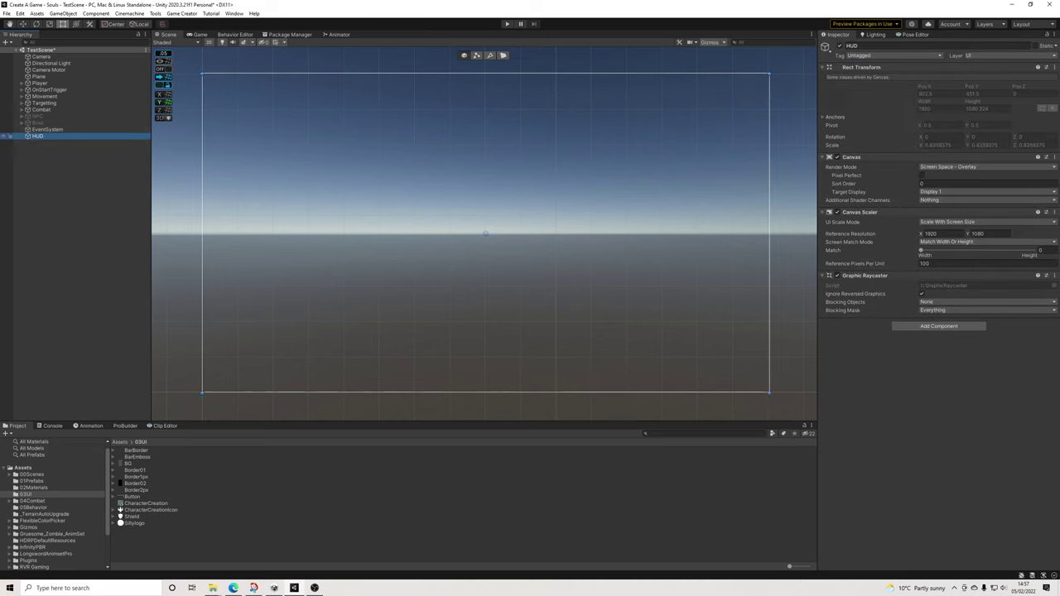
{"action": "right_click", "coordinate": [37, 136]}
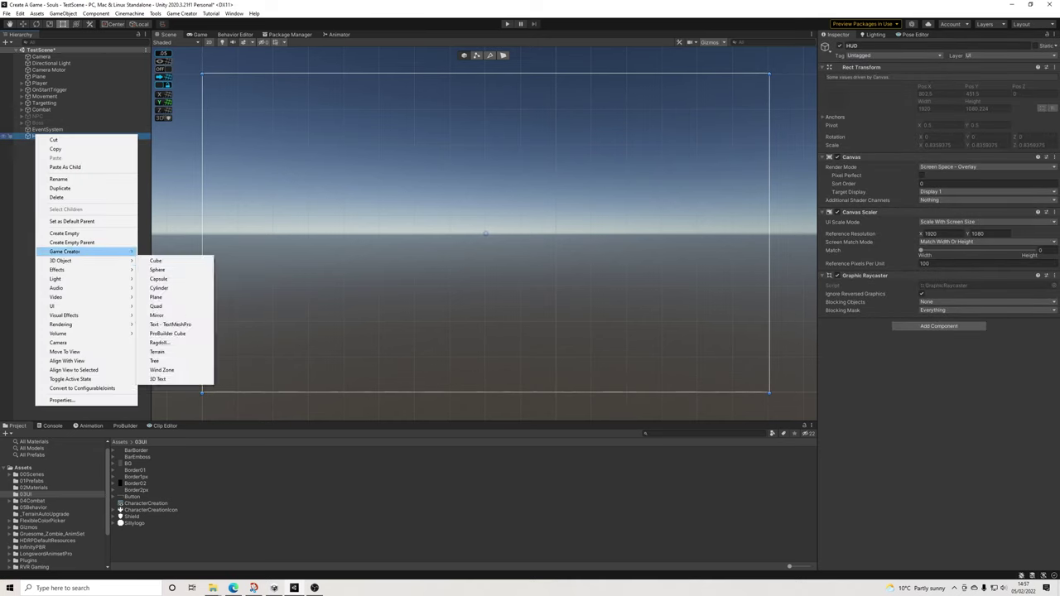
{"action": "mouse_move", "coordinate": [83, 251]}
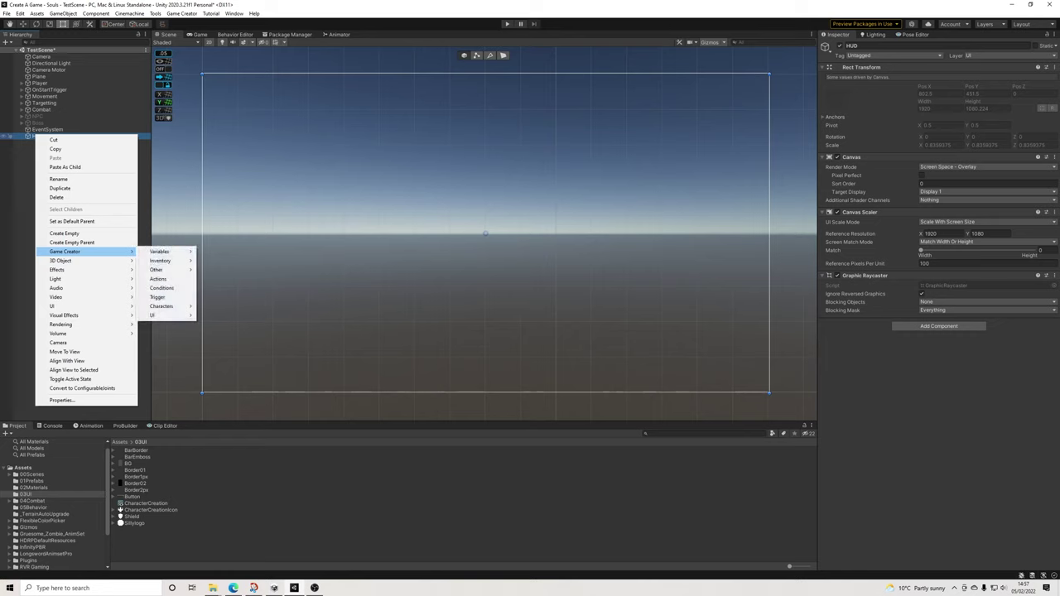
{"action": "mouse_move", "coordinate": [157, 314]}
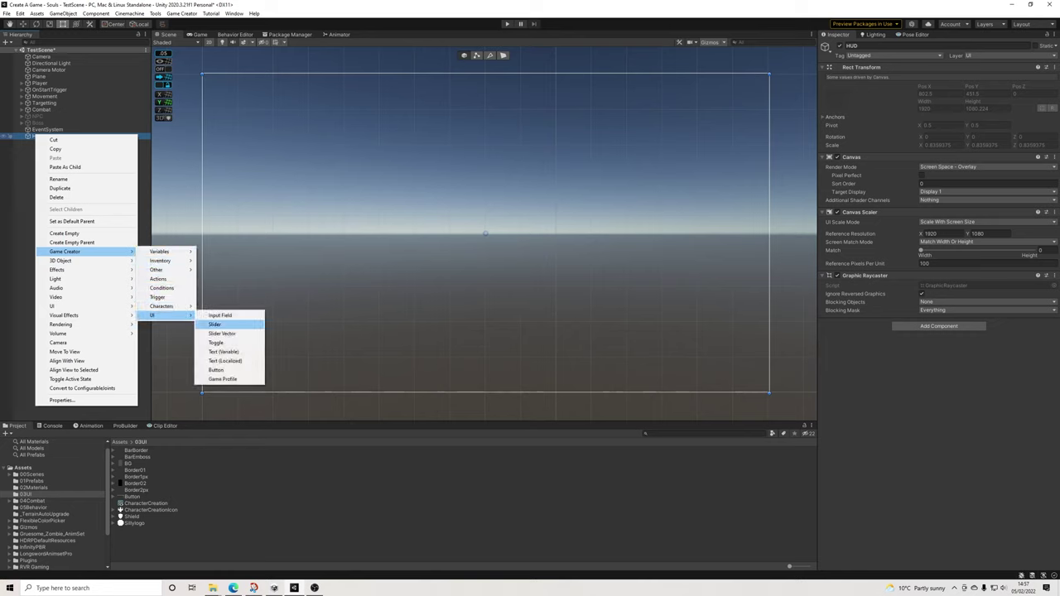
{"action": "mouse_move", "coordinate": [83, 306]}
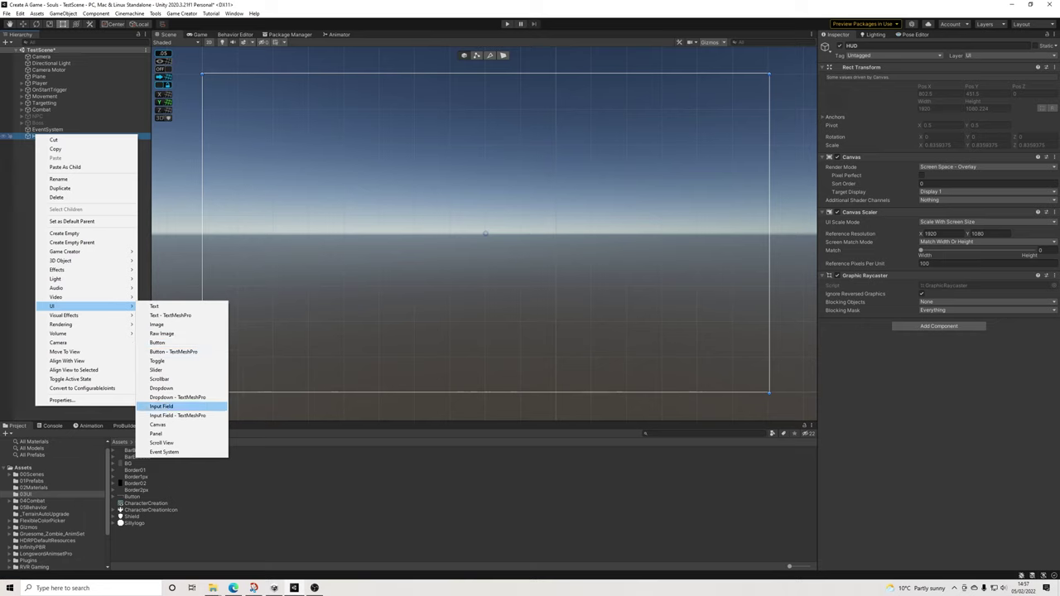
{"action": "left_click", "coordinate": [158, 323]}
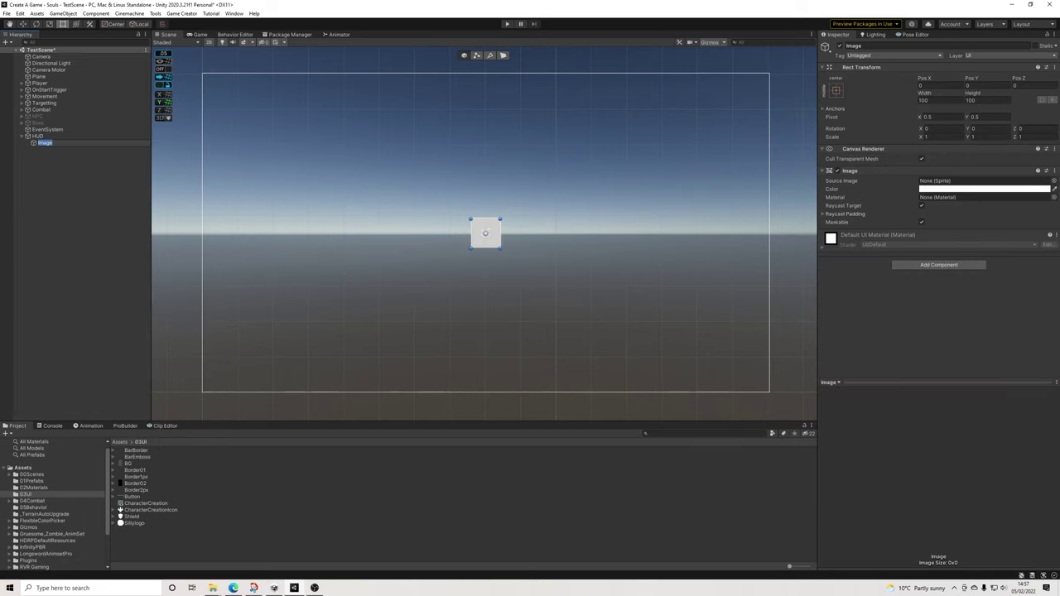
{"action": "left_click_drag", "start_coordinate": [485, 232], "coordinate": [241, 109]}
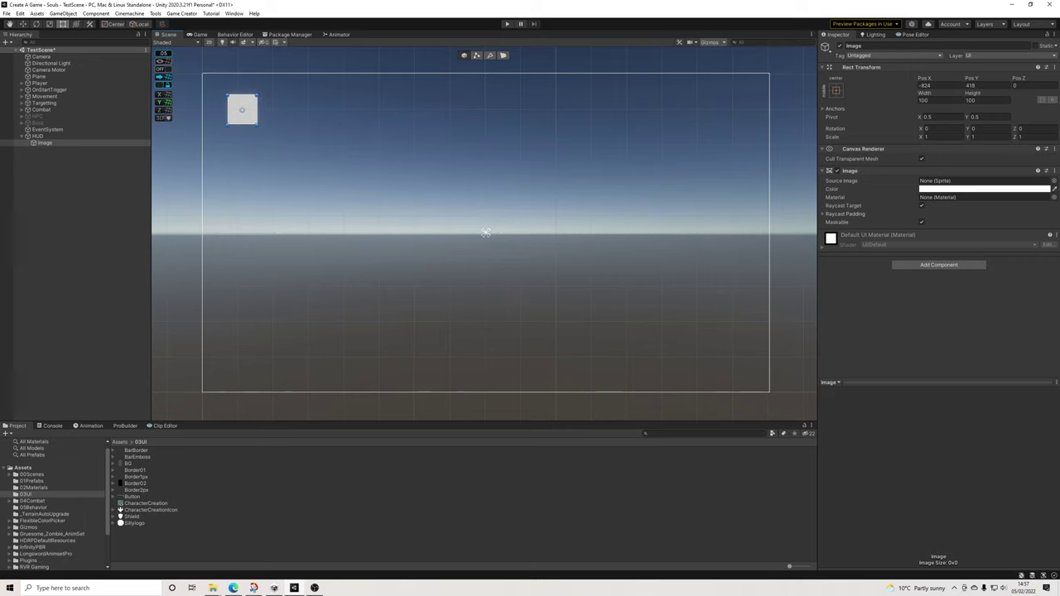
Assign the Sillylogo sprite as the source image of the new UI Image
{"action": "left_click_drag", "start_coordinate": [134, 524], "coordinate": [960, 181]}
{"action": "scroll", "coordinate": [242, 111], "scroll_direction": "up", "scroll_amount": 3}
{"action": "scroll", "coordinate": [521, 250], "scroll_direction": "up", "scroll_amount": 4}
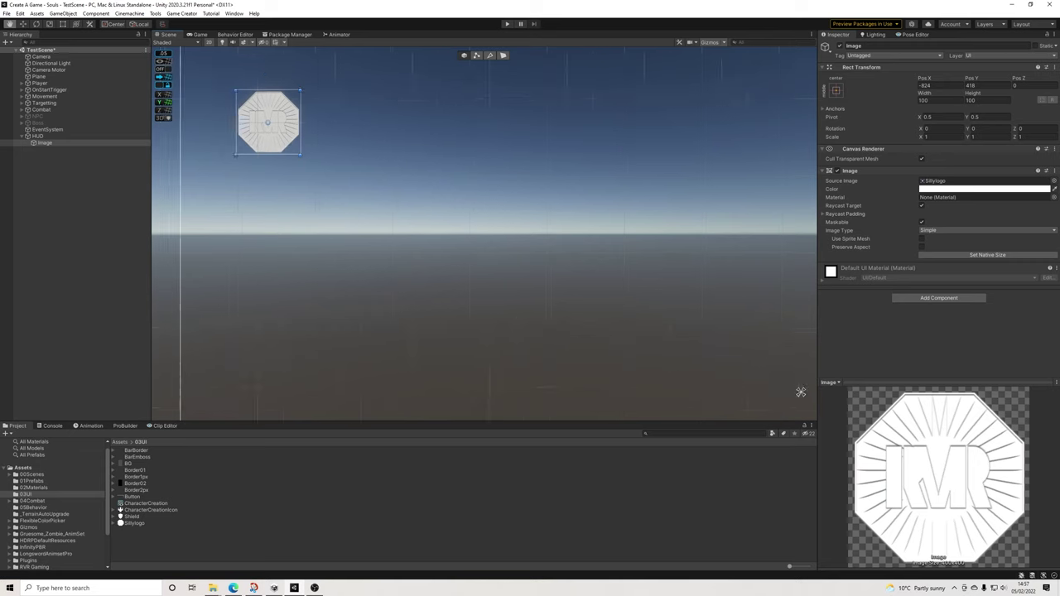
{"action": "middle_click_drag", "start_coordinate": [273, 145], "coordinate": [304, 181]}
{"action": "scroll", "coordinate": [303, 181], "scroll_direction": "up", "scroll_amount": 4}
{"action": "scroll", "coordinate": [321, 196], "scroll_direction": "down", "scroll_amount": 5}
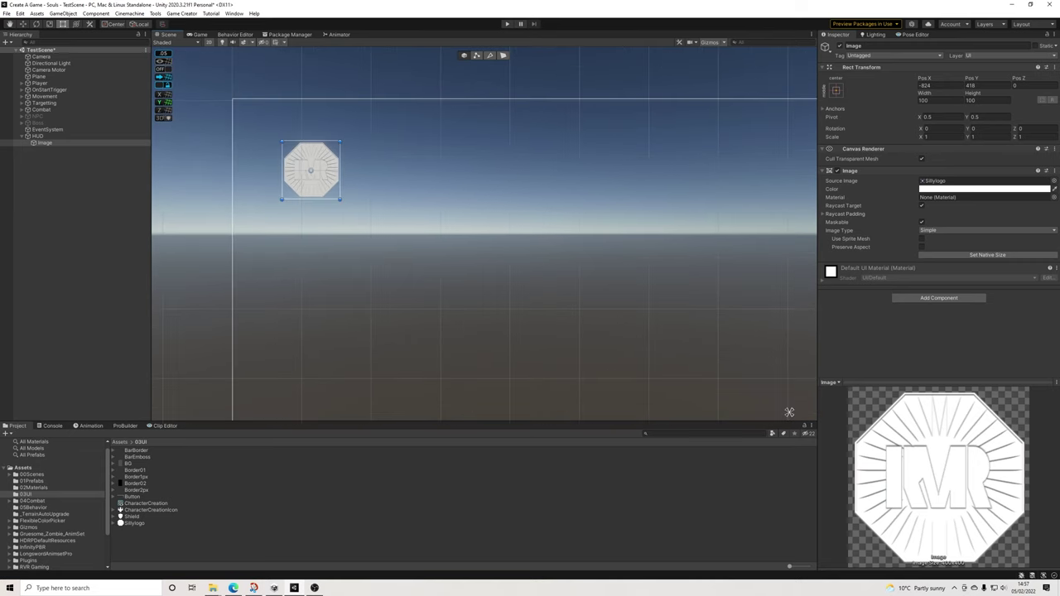
Tint the logo image mid-grey, about RGB 142, 142, 142
{"action": "left_click", "coordinate": [980, 189]}
{"action": "left_click_drag", "start_coordinate": [958, 236], "coordinate": [958, 254]}
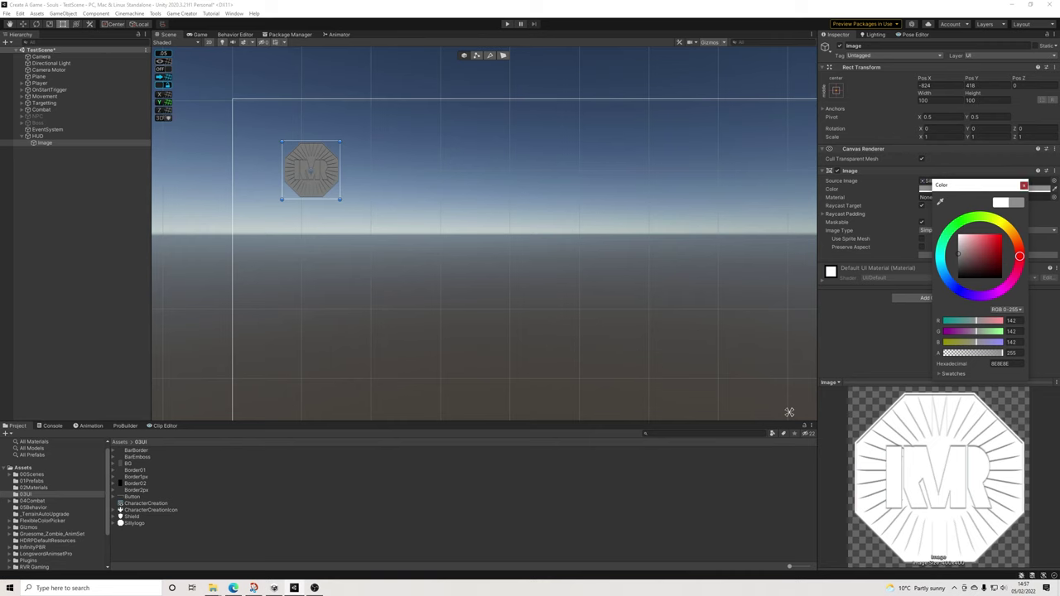
{"action": "left_click", "coordinate": [78, 265]}
{"action": "scroll", "coordinate": [389, 251], "scroll_direction": "down", "scroll_amount": 3}
{"action": "left_click", "coordinate": [320, 180]}
{"action": "scroll", "coordinate": [451, 241], "scroll_direction": "down", "scroll_amount": 5}
{"action": "scroll", "coordinate": [566, 272], "scroll_direction": "down", "scroll_amount": 3}
{"action": "middle_click_drag", "start_coordinate": [566, 272], "coordinate": [431, 229]}
Try a width and height of 200 for the logo image and check its size against the canvas
{"action": "left_click", "coordinate": [939, 100]}
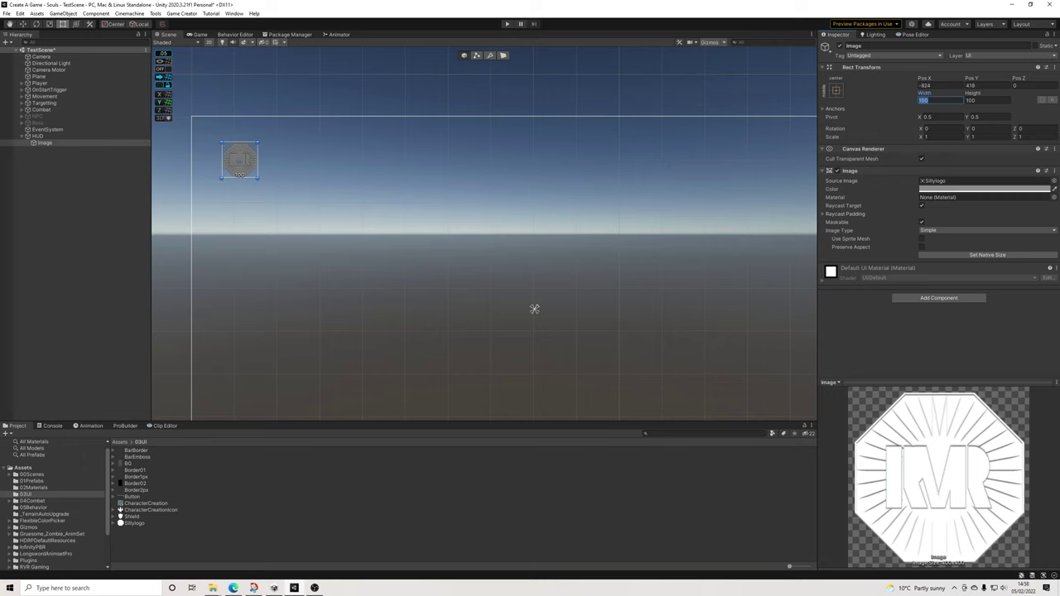
{"action": "type", "text": "200"}
{"action": "key", "text": "Tab"}
{"action": "type", "text": "200"}
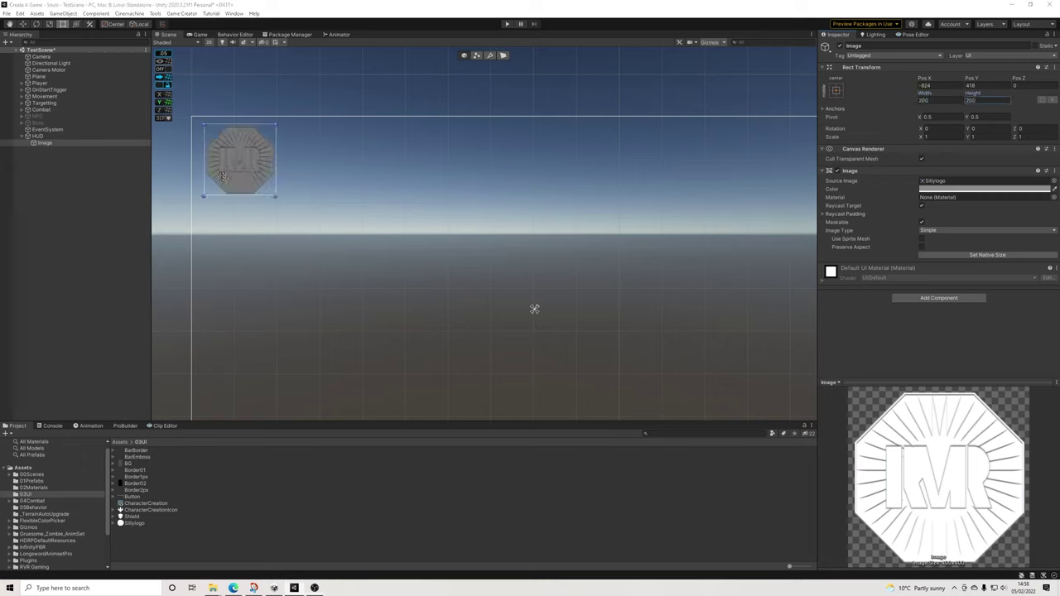
{"action": "scroll", "coordinate": [492, 291], "scroll_direction": "down", "scroll_amount": 3}
{"action": "middle_click_drag", "start_coordinate": [479, 284], "coordinate": [470, 250]}
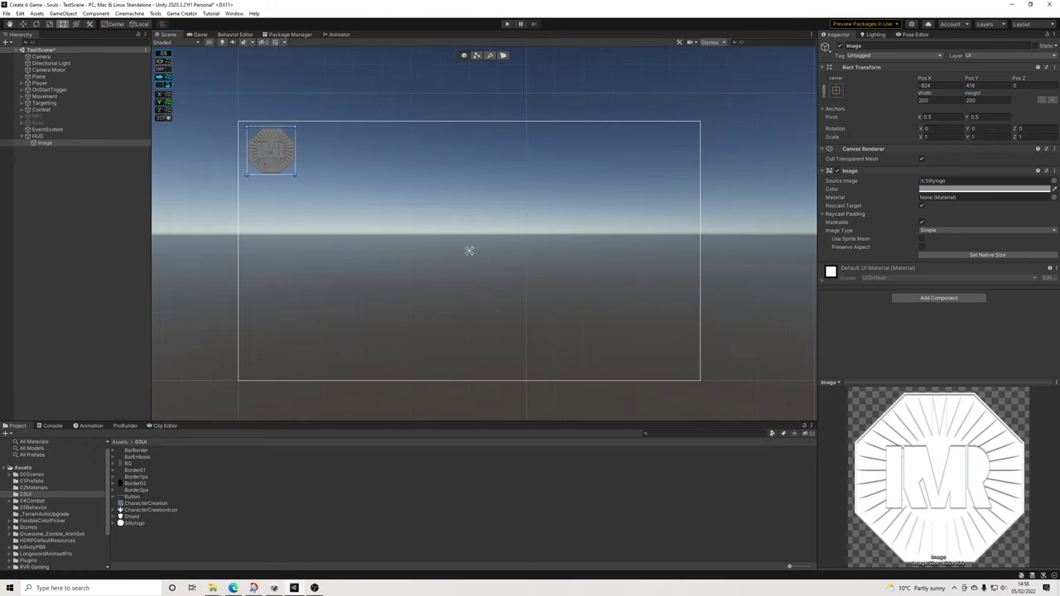
Set the logo image's width and height to 100
{"action": "key", "text": "shift+Tab"}
{"action": "type", "text": "100"}
{"action": "key", "text": "Tab"}
{"action": "type", "text": "100"}
Move the logo image closer to the canvas's upper-left corner, to about X -840, Y 420
{"action": "scroll", "coordinate": [275, 157], "scroll_direction": "up", "scroll_amount": 8}
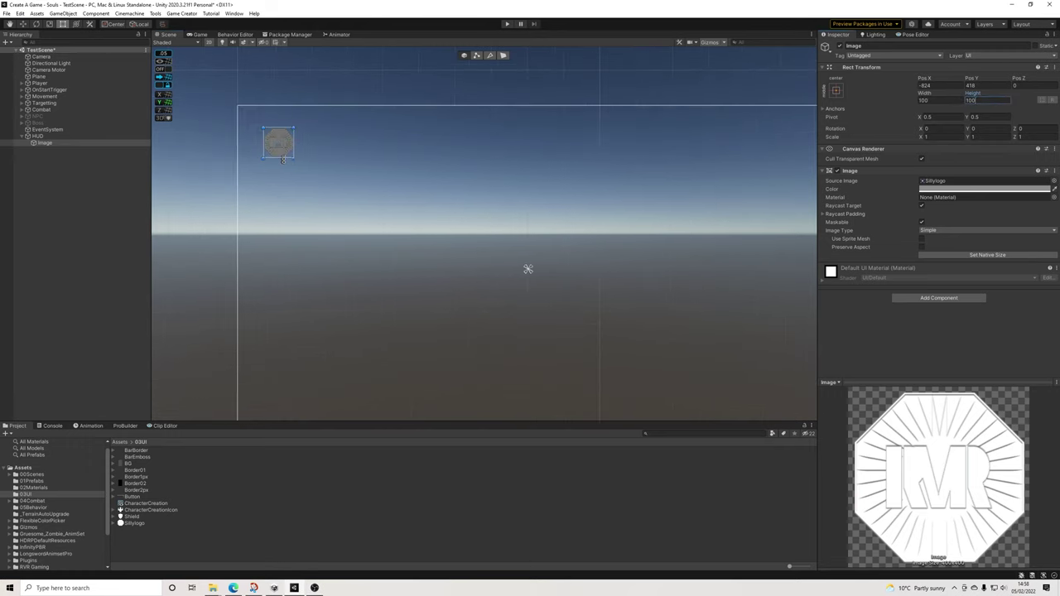
{"action": "left_click_drag", "start_coordinate": [268, 144], "coordinate": [256, 152]}
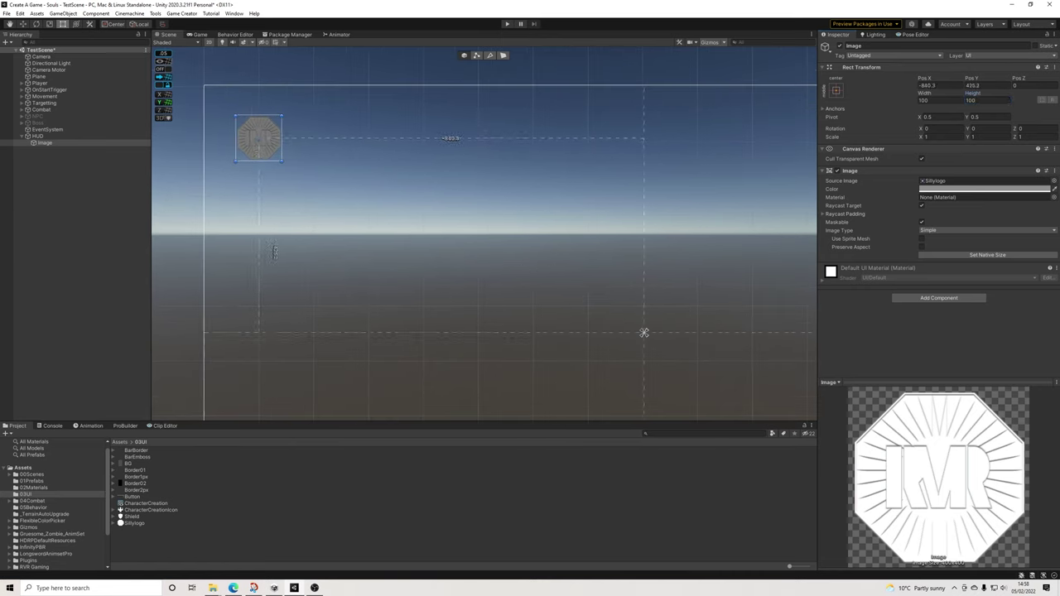
{"action": "left_click_drag", "start_coordinate": [274, 251], "coordinate": [274, 254]}
Anchor the logo image to the canvas's top-left corner and set its position to X 120, Y -120
{"action": "left_click", "coordinate": [935, 85]}
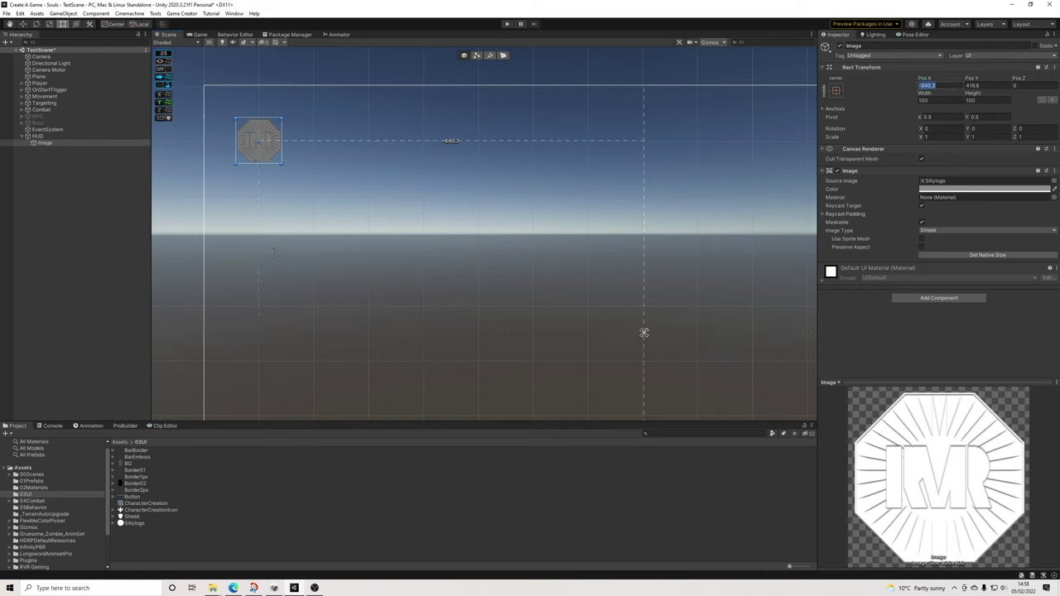
{"action": "left_click", "coordinate": [836, 90]}
{"action": "left_click", "coordinate": [865, 155]}
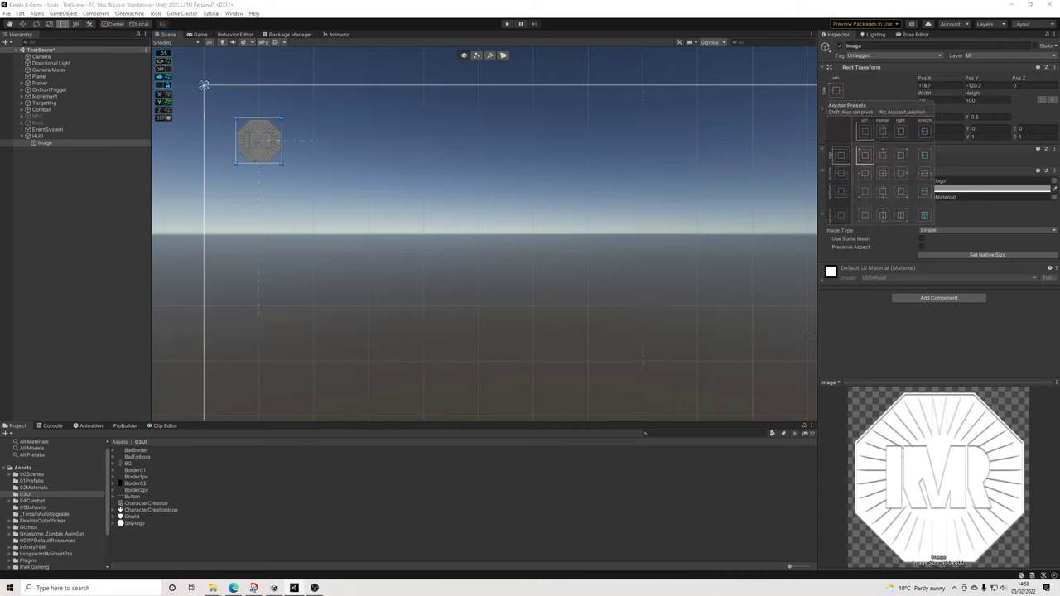
{"action": "left_click", "coordinate": [937, 85]}
{"action": "type", "text": "120"}
{"action": "key", "text": "Tab"}
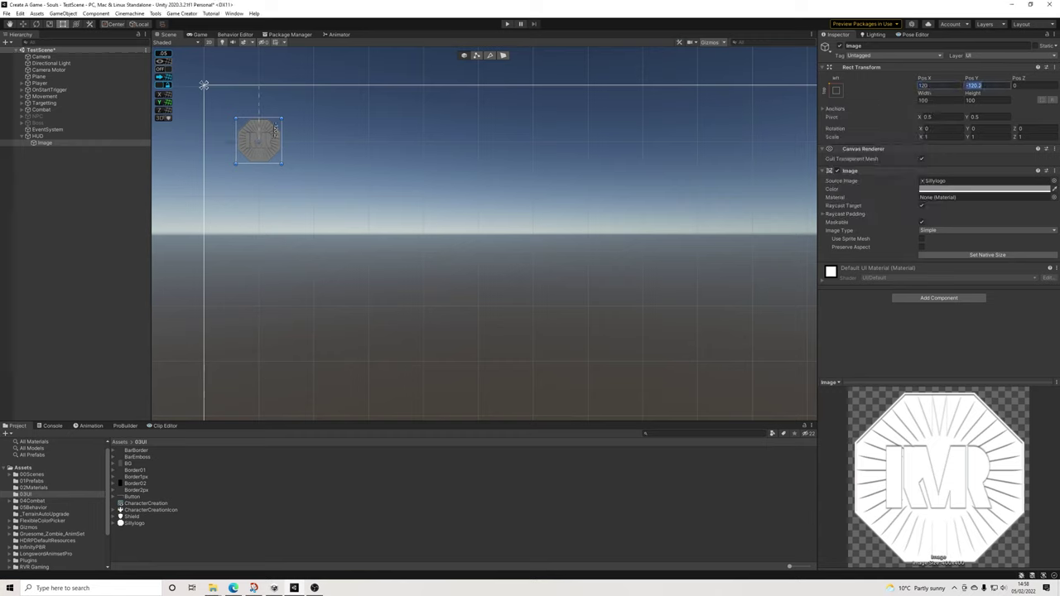
{"action": "type", "text": "-1"}
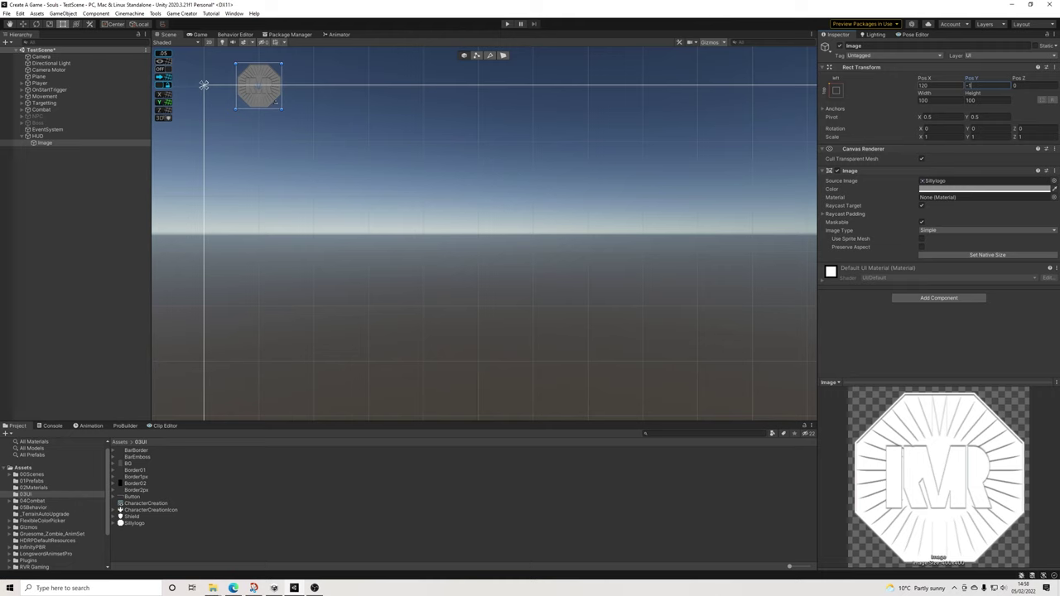
{"action": "type", "text": "20"}
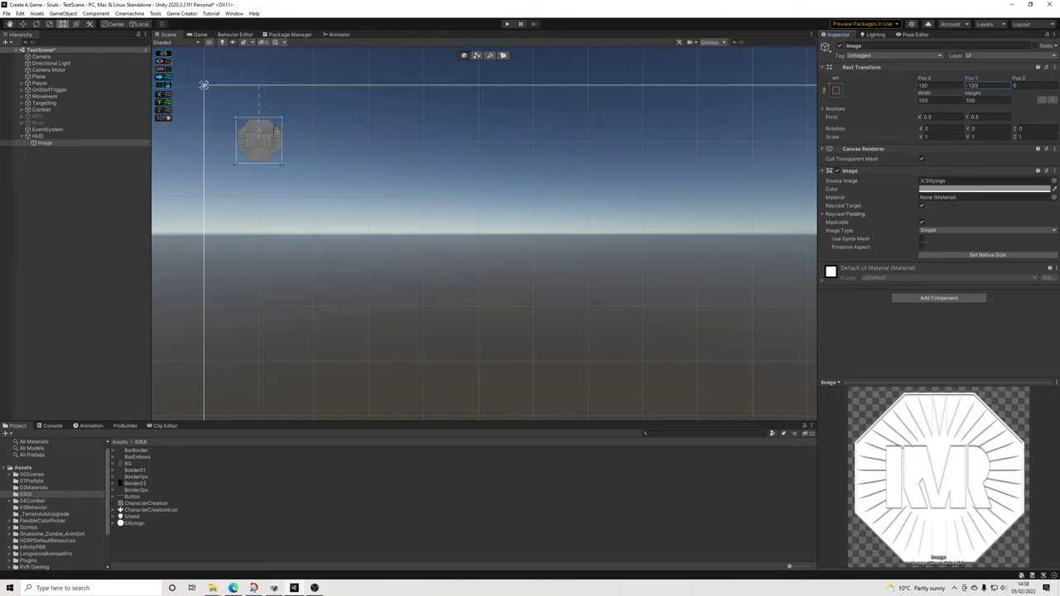
Change the logo image's anchor to middle centre and check its placement on the canvas
{"action": "left_click", "coordinate": [835, 90]}
{"action": "left_click", "coordinate": [882, 172]}
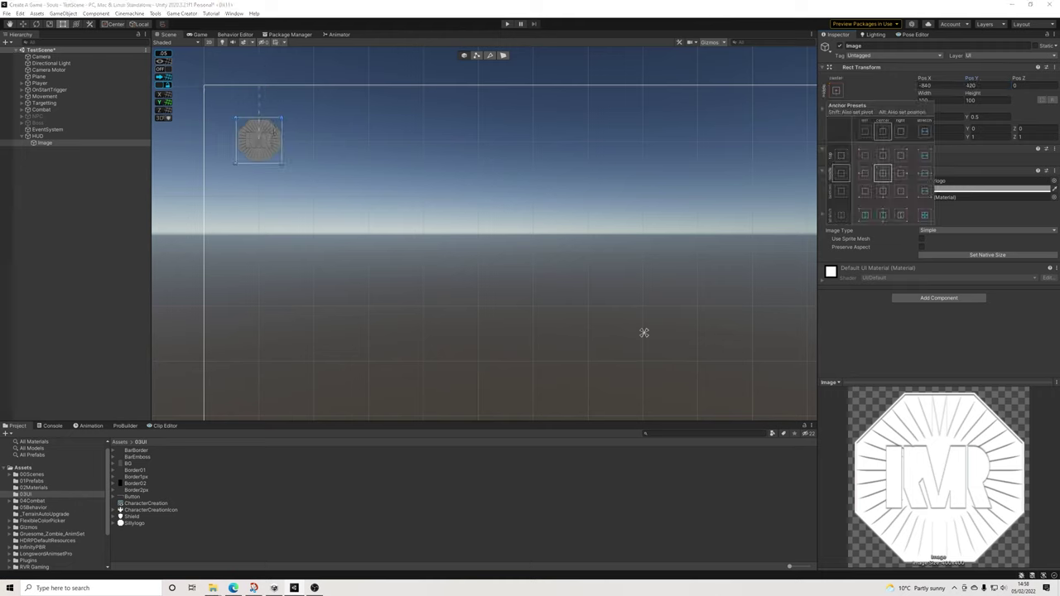
{"action": "left_click", "coordinate": [644, 332]}
{"action": "scroll", "coordinate": [644, 332], "scroll_direction": "down", "scroll_amount": 3}
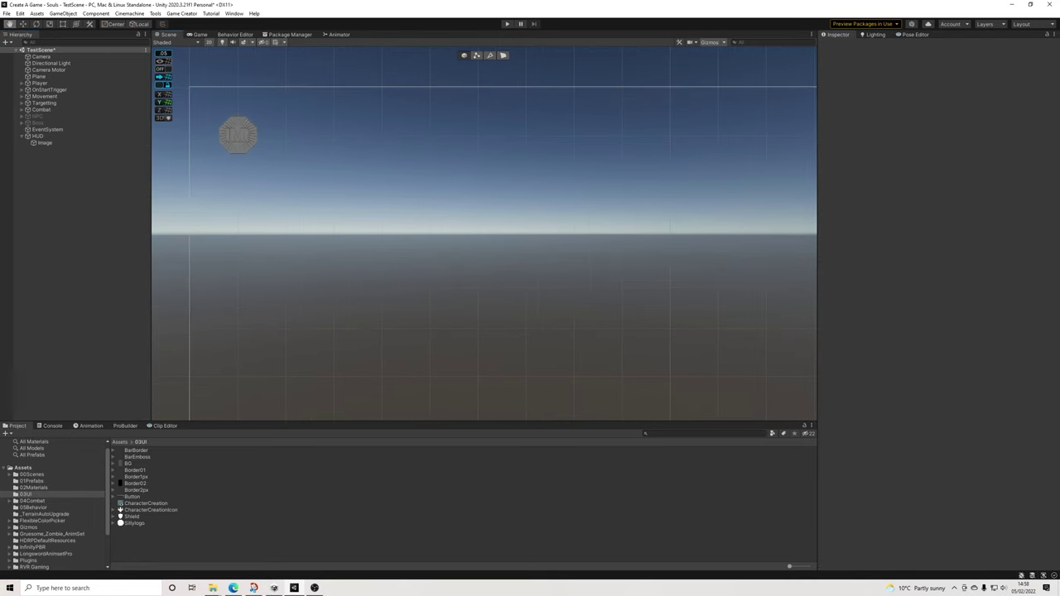
{"action": "scroll", "coordinate": [645, 332], "scroll_direction": "down", "scroll_amount": 1}
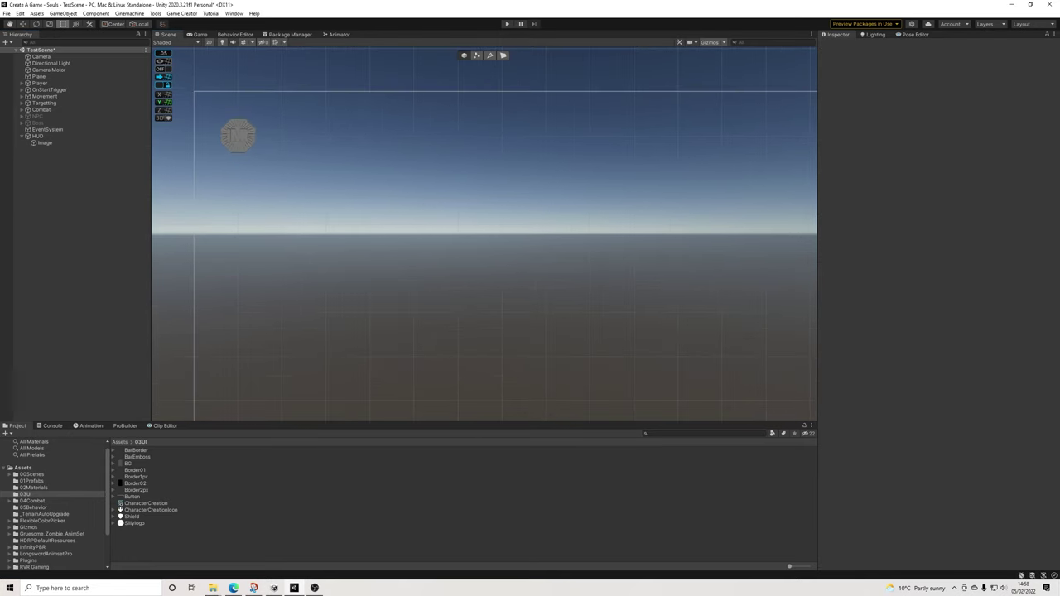
{"action": "scroll", "coordinate": [644, 332], "scroll_direction": "down", "scroll_amount": 1}
{"action": "scroll", "coordinate": [644, 332], "scroll_direction": "down", "scroll_amount": 1}
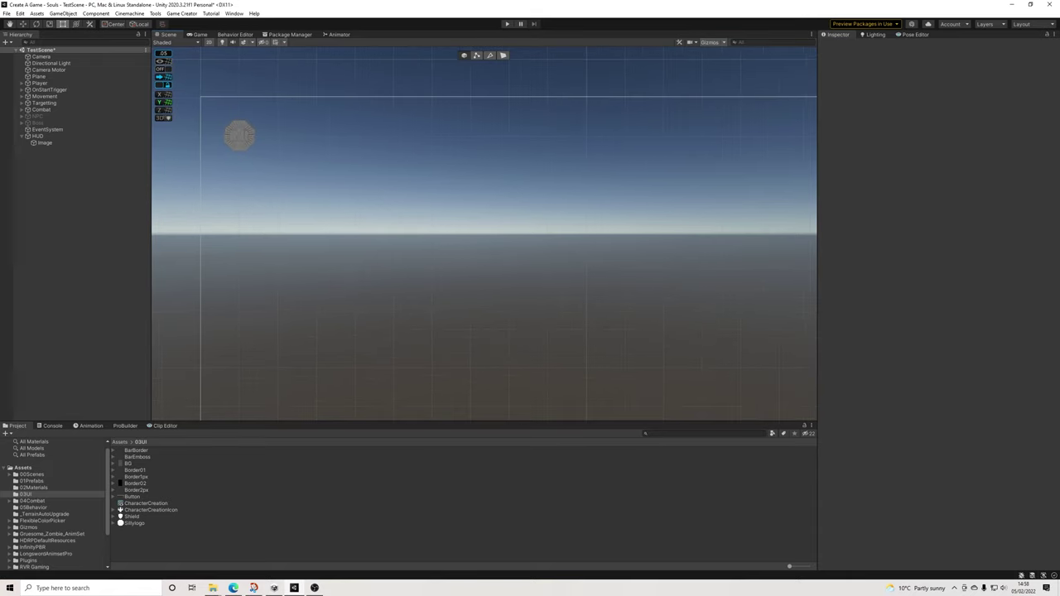
{"action": "scroll", "coordinate": [644, 332], "scroll_direction": "down", "scroll_amount": 1}
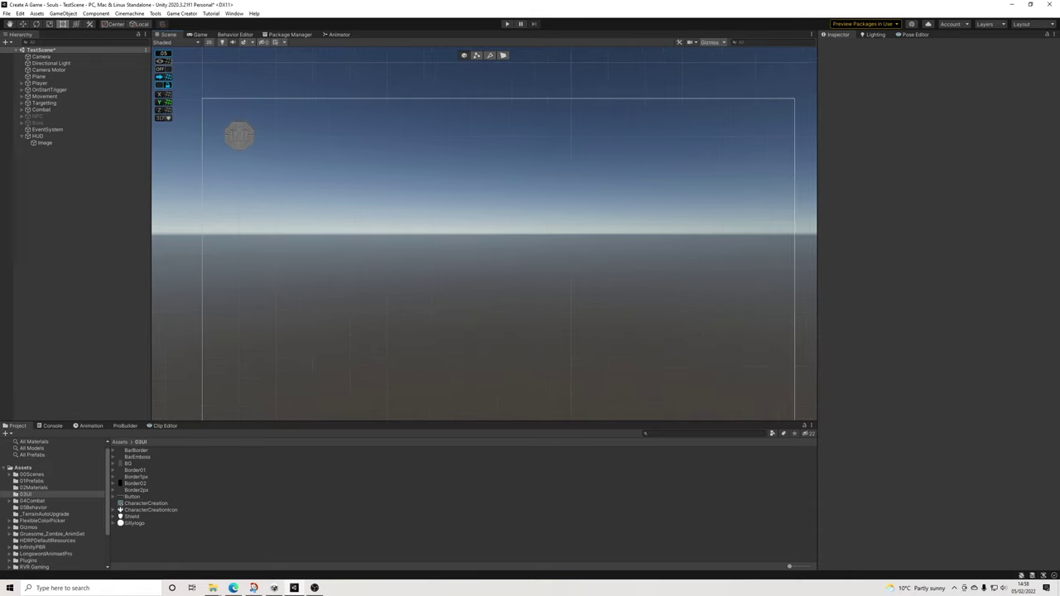
{"action": "scroll", "coordinate": [239, 135], "scroll_direction": "up", "scroll_amount": 3}
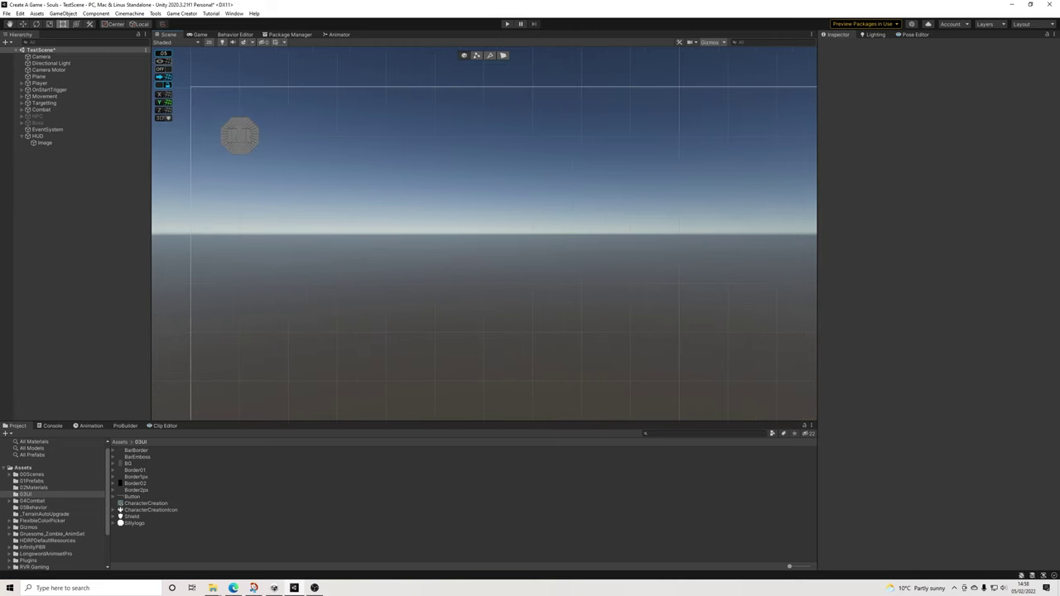
Rename the logo image object as Logo
{"action": "left_click", "coordinate": [45, 142]}
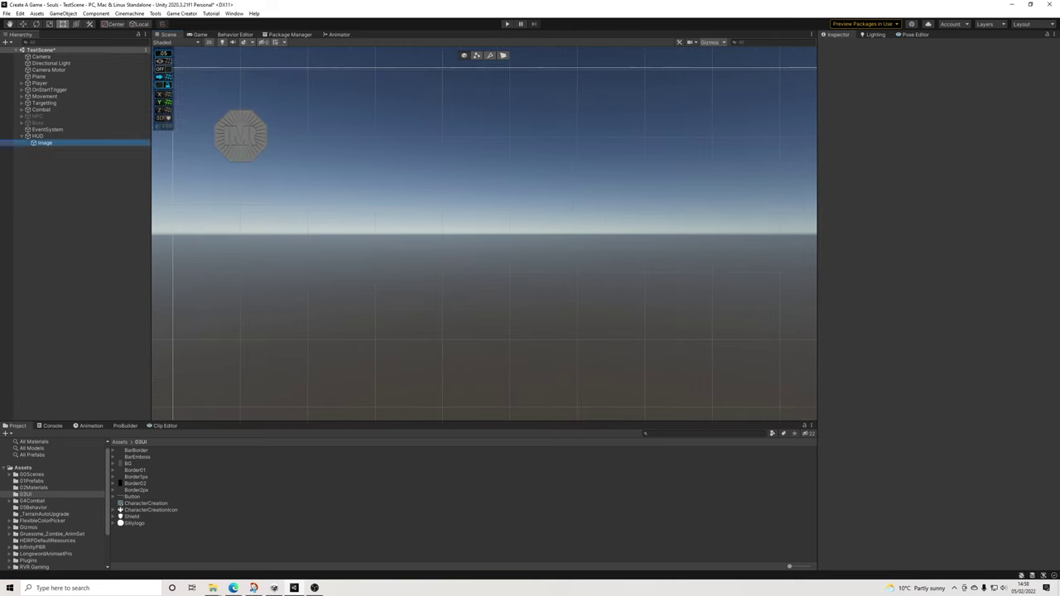
{"action": "left_click", "coordinate": [878, 45]}
{"action": "type", "text": "UI"}
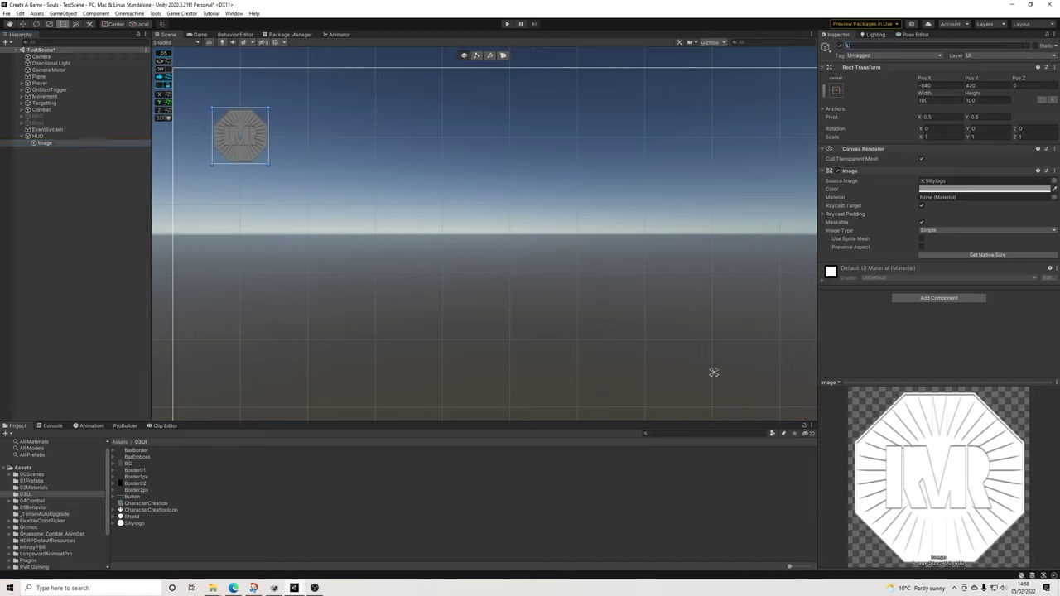
{"action": "key", "text": "Return"}
{"action": "left_click", "coordinate": [714, 372]}
Add a UI image under the HUD canvas and name it HealthBG
{"action": "right_click", "coordinate": [38, 136]}
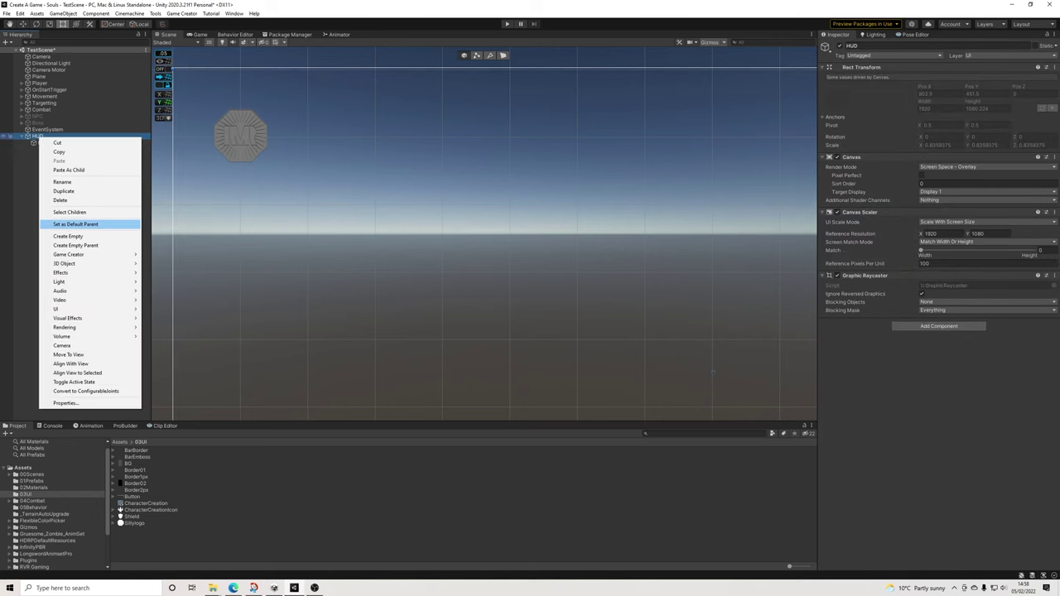
{"action": "mouse_move", "coordinate": [91, 309]}
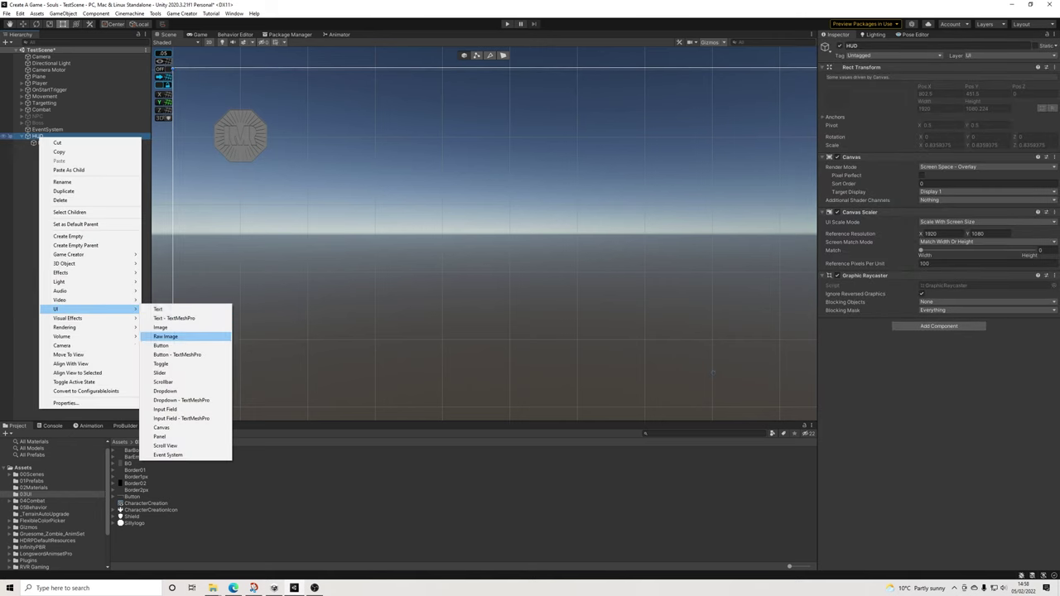
{"action": "left_click", "coordinate": [166, 327]}
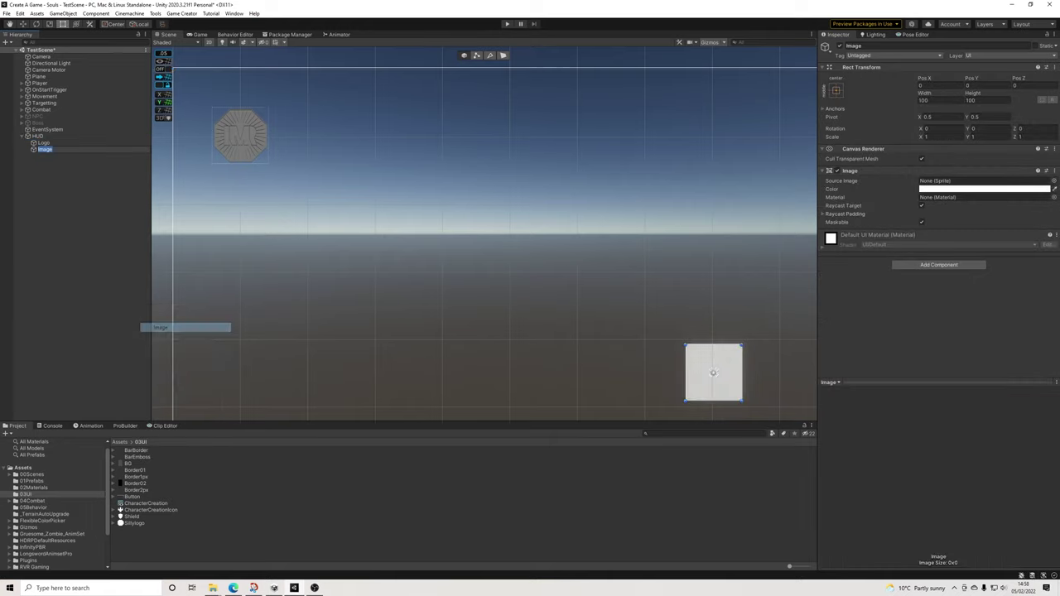
{"action": "type", "text": "HealthBG"}
{"action": "key", "text": "Return"}
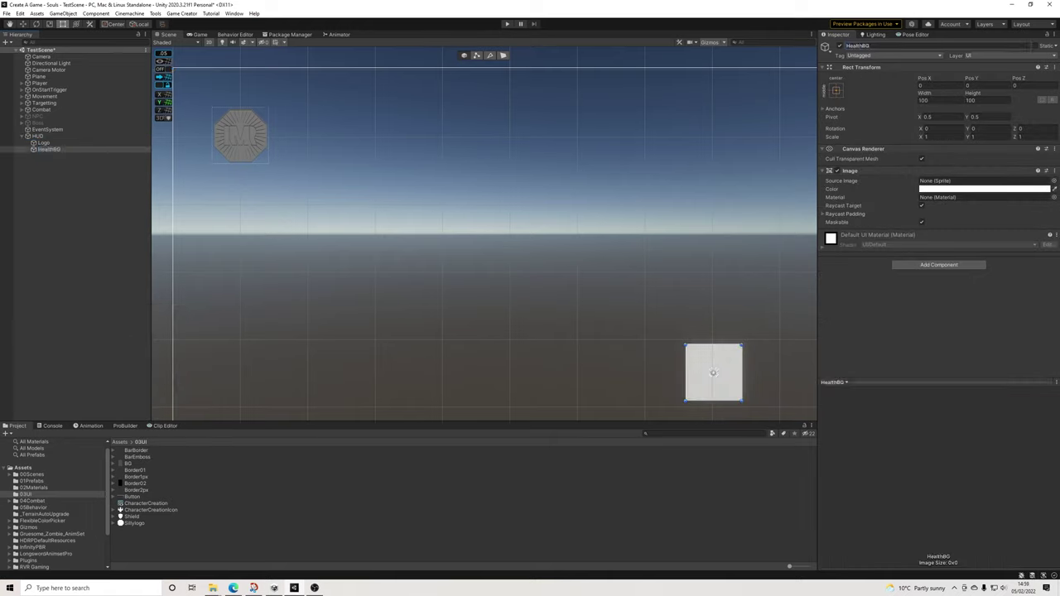
Move the HealthBG image against the logo's right edge, level with it, at X -740, Y 420
{"action": "mouse_move", "coordinate": [713, 373]}
{"action": "left_mouse_down"}
{"action": "mouse_move", "coordinate": [445, 237]}
{"action": "mouse_move", "coordinate": [296, 136]}
{"action": "left_mouse_up"}
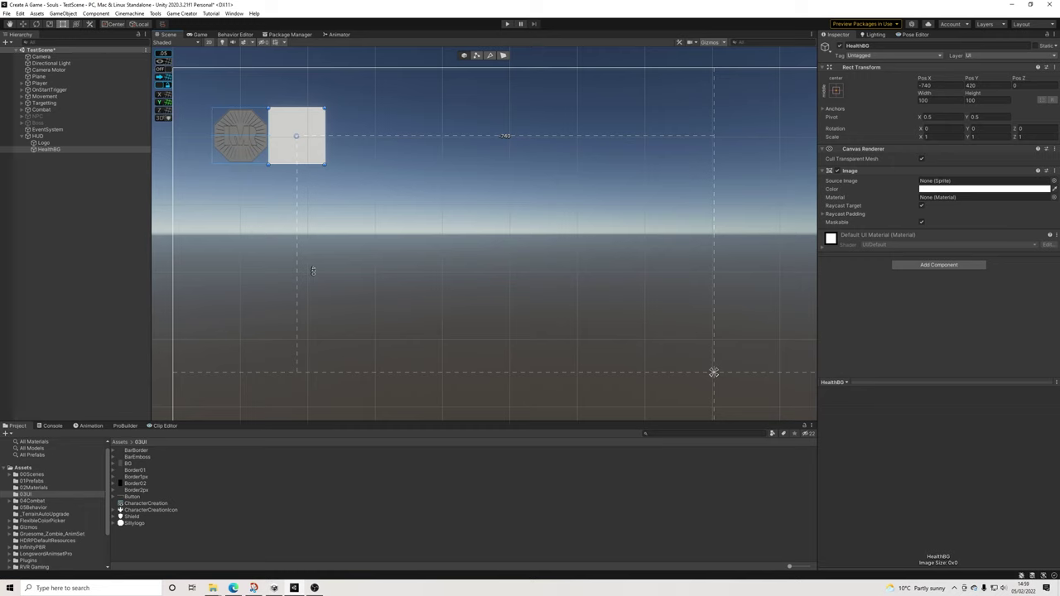
{"action": "scroll", "coordinate": [257, 127], "scroll_direction": "up", "scroll_amount": 5}
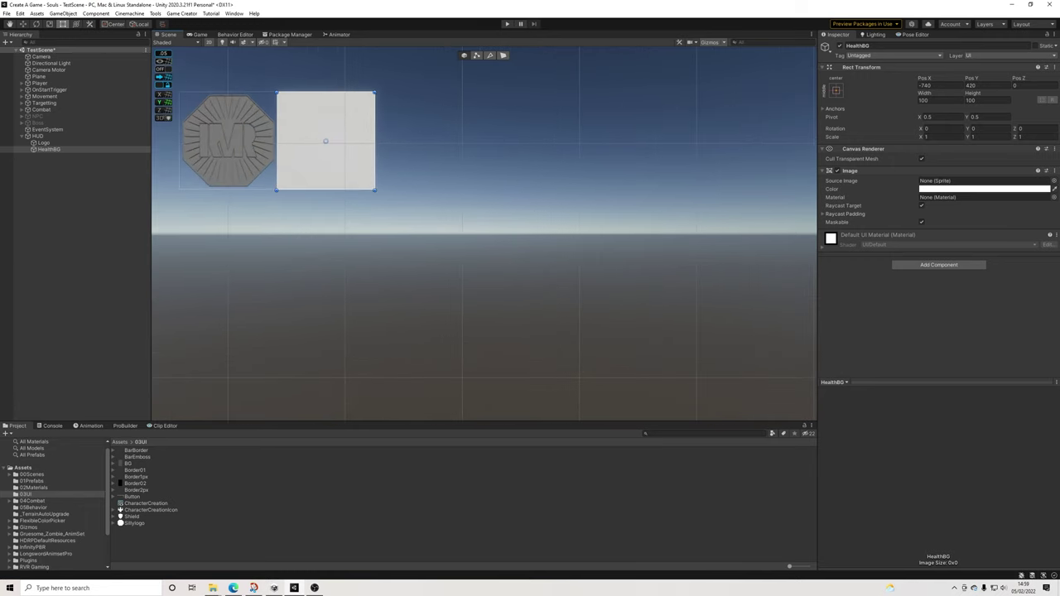
{"action": "scroll", "coordinate": [272, 150], "scroll_direction": "down", "scroll_amount": 2}
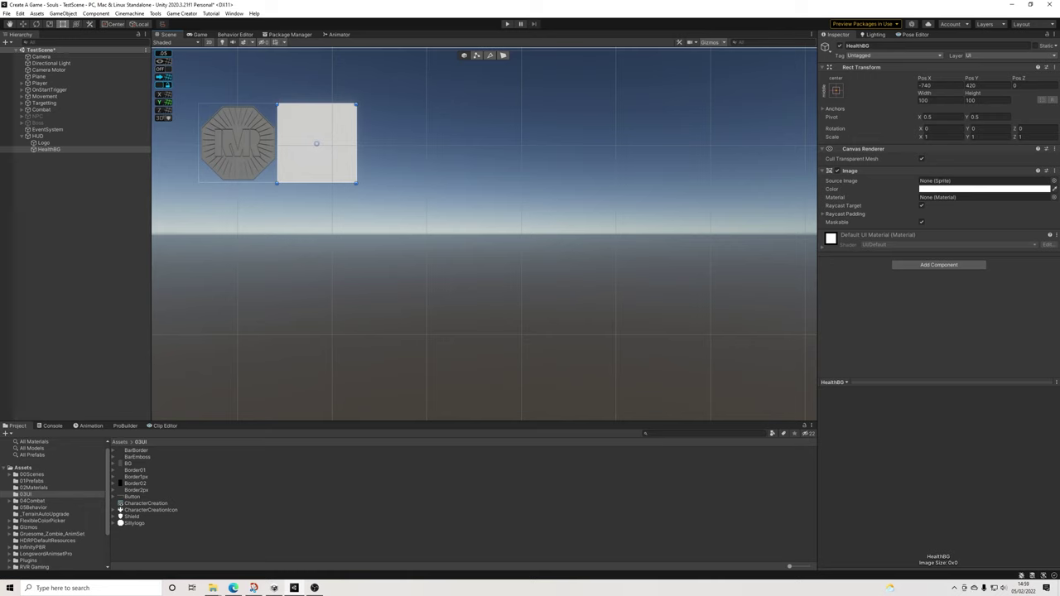
Set the HealthBG image's width to 400 and height to 20
{"action": "left_click", "coordinate": [931, 100]}
{"action": "type", "text": "400"}
{"action": "key", "text": "Tab"}
{"action": "type", "text": "20"}
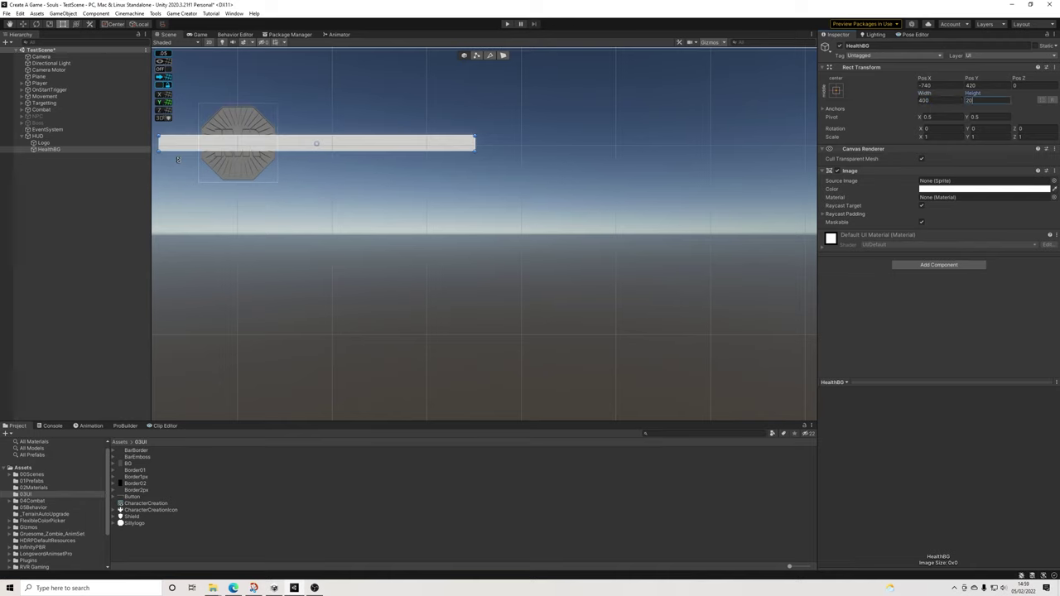
Shift the HealthBG bar so it starts at the logo's right edge, at X -590 and about Y 428.4, and check its placement
{"action": "left_click_drag", "start_coordinate": [316, 144], "coordinate": [435, 136]}
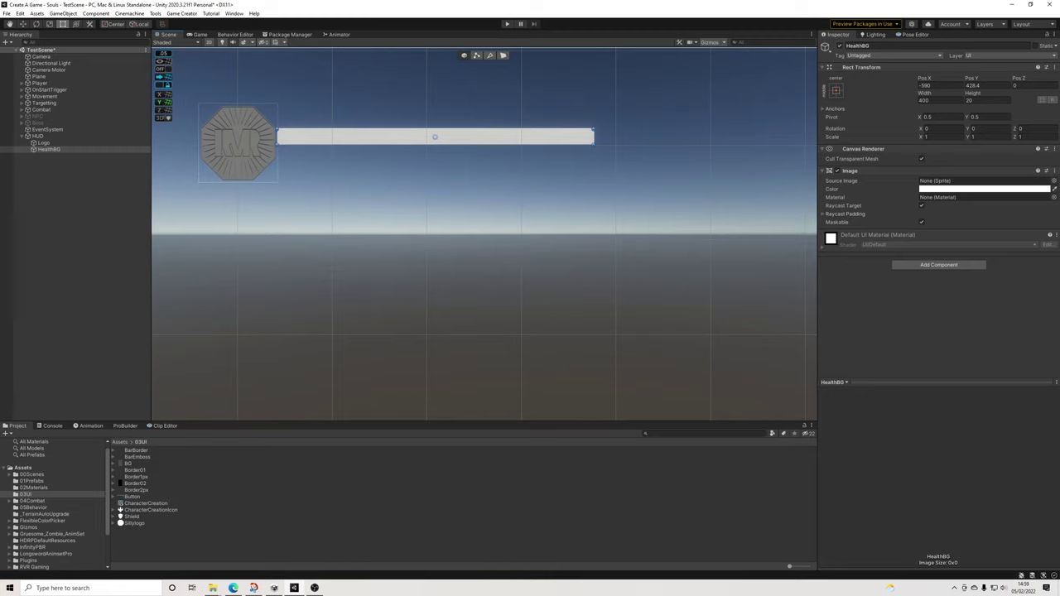
{"action": "scroll", "coordinate": [608, 287], "scroll_direction": "down", "scroll_amount": 20}
{"action": "middle_click_drag", "start_coordinate": [662, 302], "coordinate": [497, 189]}
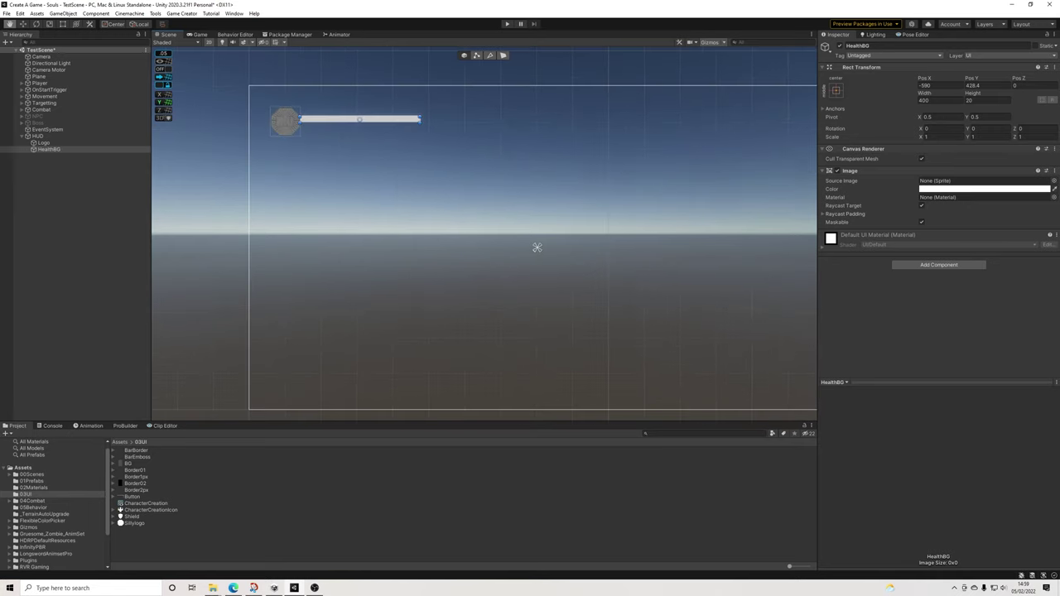
{"action": "scroll", "coordinate": [496, 189], "scroll_direction": "down", "scroll_amount": 5}
{"action": "middle_click_drag", "start_coordinate": [529, 236], "coordinate": [507, 224]}
{"action": "scroll", "coordinate": [507, 224], "scroll_direction": "up", "scroll_amount": 5}
{"action": "scroll", "coordinate": [724, 365], "scroll_direction": "up", "scroll_amount": 4}
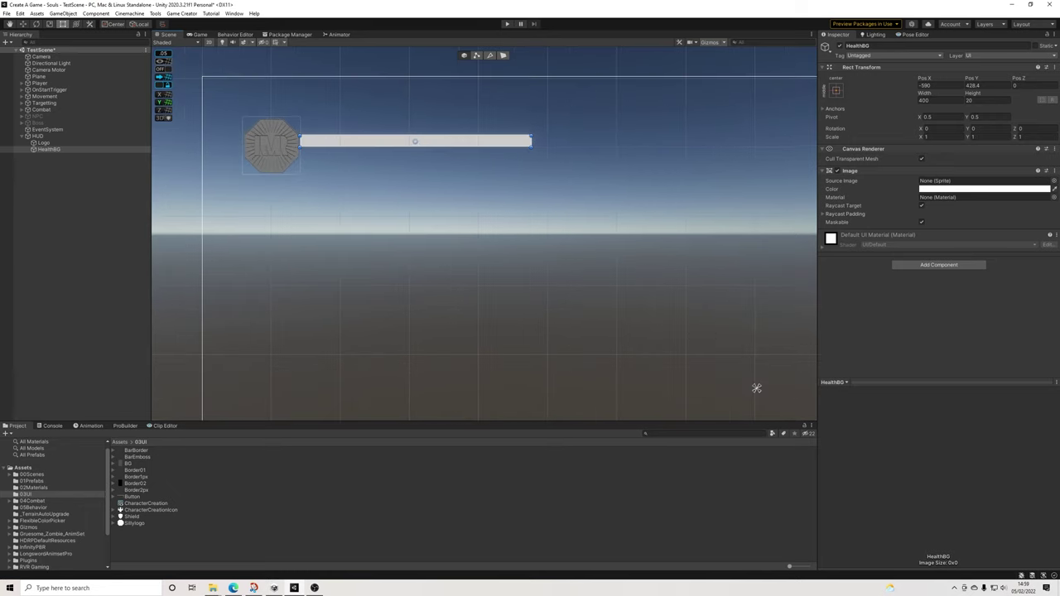
{"action": "scroll", "coordinate": [756, 389], "scroll_direction": "up", "scroll_amount": 4}
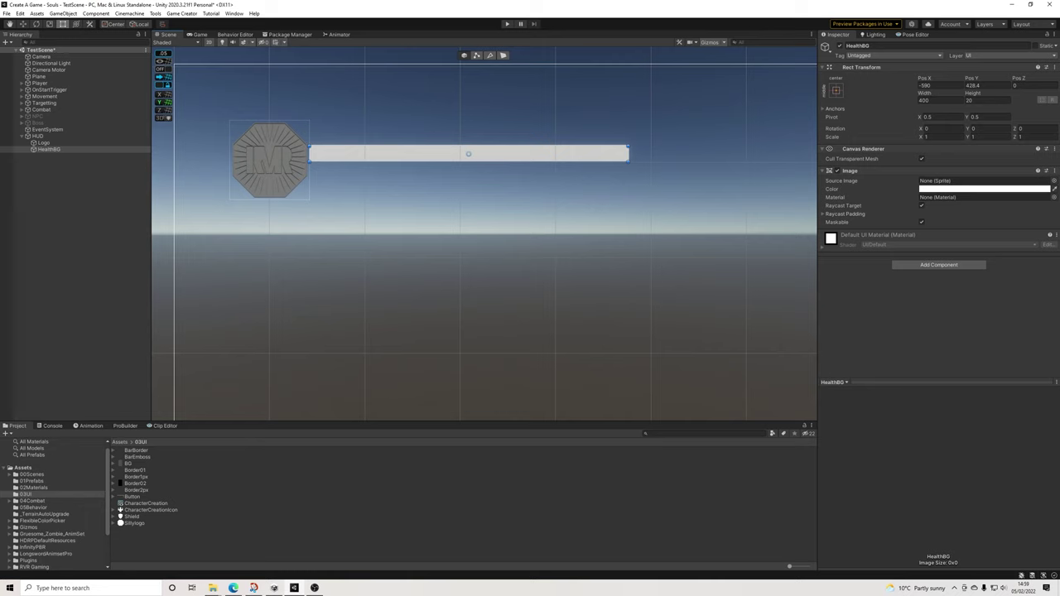
Colour the HealthBG bar black with an alpha of 200
{"action": "left_click", "coordinate": [986, 189]}
{"action": "left_click_drag", "start_coordinate": [990, 261], "coordinate": [977, 275]}
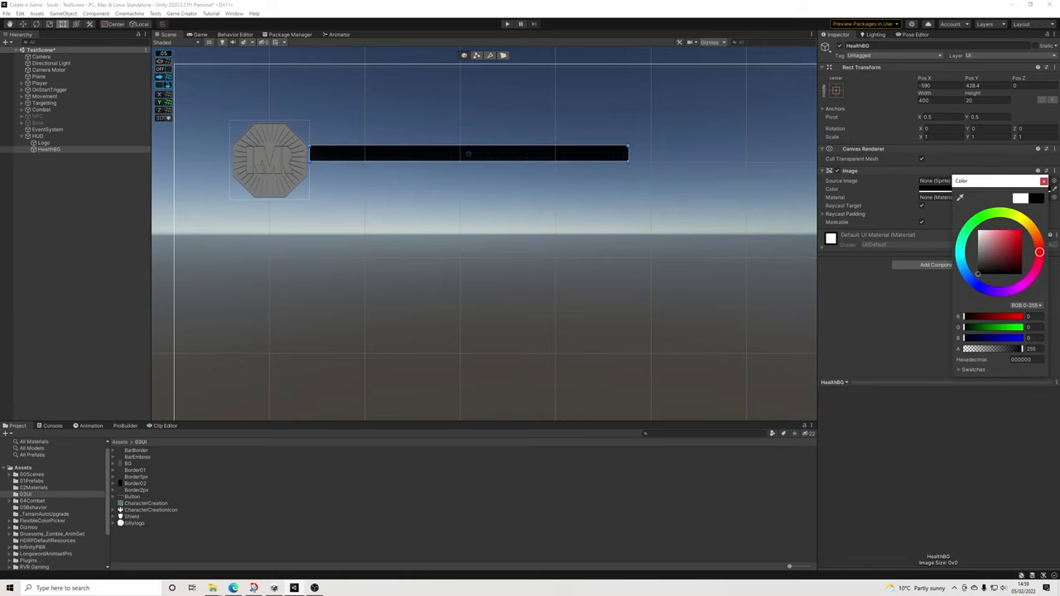
{"action": "left_click_drag", "start_coordinate": [1022, 349], "coordinate": [1007, 348]}
{"action": "left_click", "coordinate": [1032, 349]}
{"action": "type", "text": "200"}
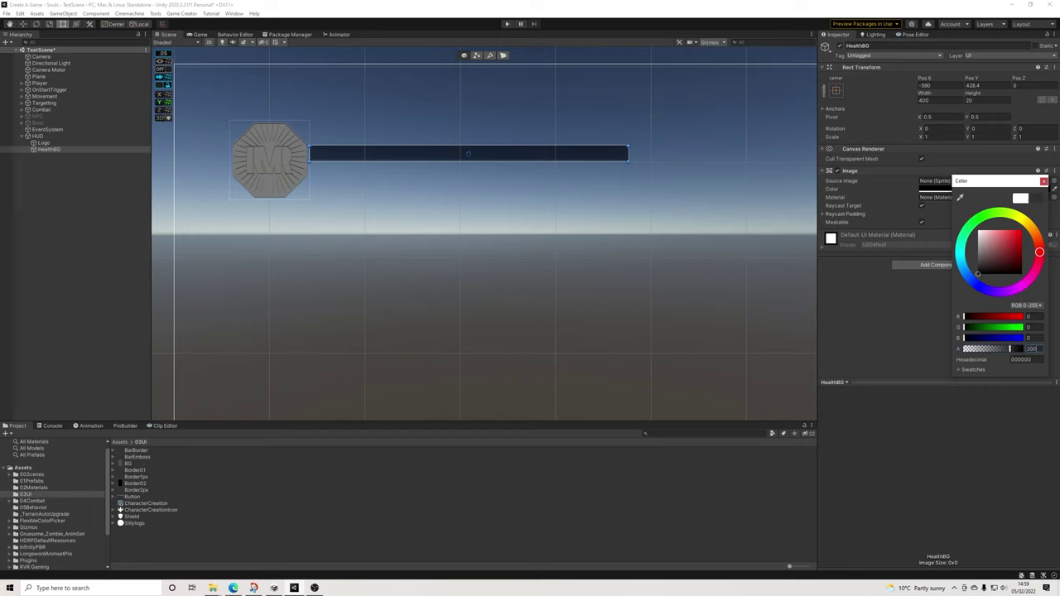
{"action": "left_click", "coordinate": [397, 224]}
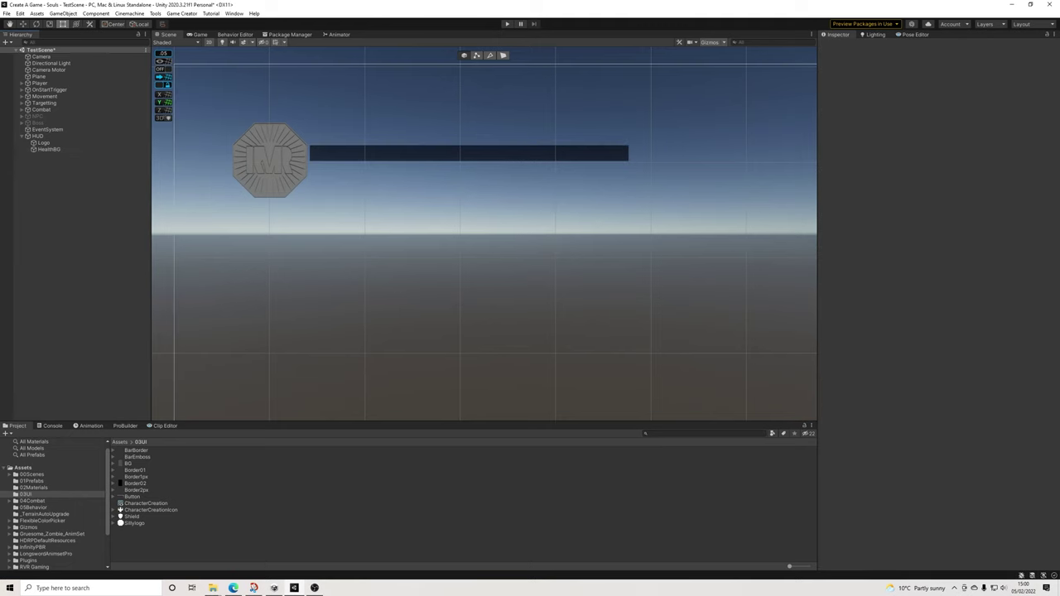
Nudge the HealthBG bar down slightly to about Y 427.9, keeping X at -590
{"action": "scroll", "coordinate": [360, 157], "scroll_direction": "up", "scroll_amount": 1}
{"action": "left_click", "coordinate": [360, 155]}
{"action": "left_click_drag", "start_coordinate": [360, 155], "coordinate": [361, 155]}
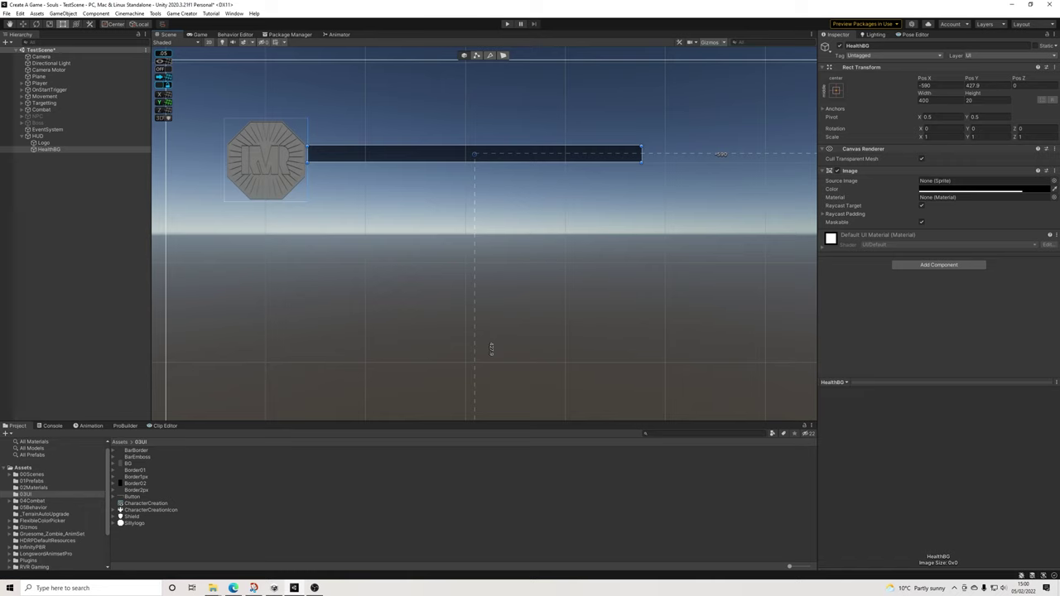
Add a UI image as a child of HealthBG and set its width to 400 and height to 20
{"action": "right_click", "coordinate": [47, 149]}
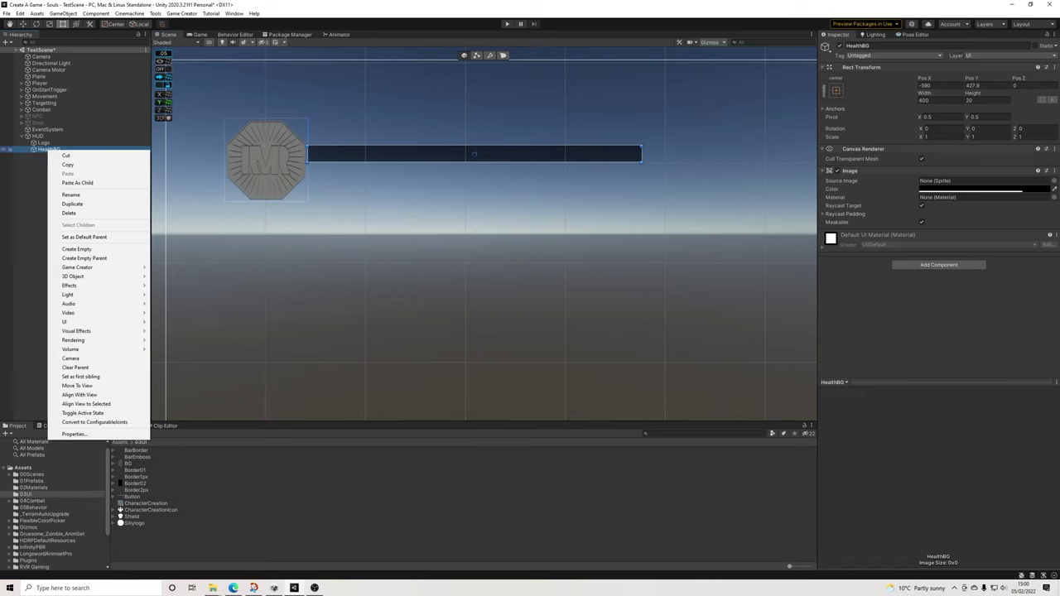
{"action": "mouse_move", "coordinate": [99, 321]}
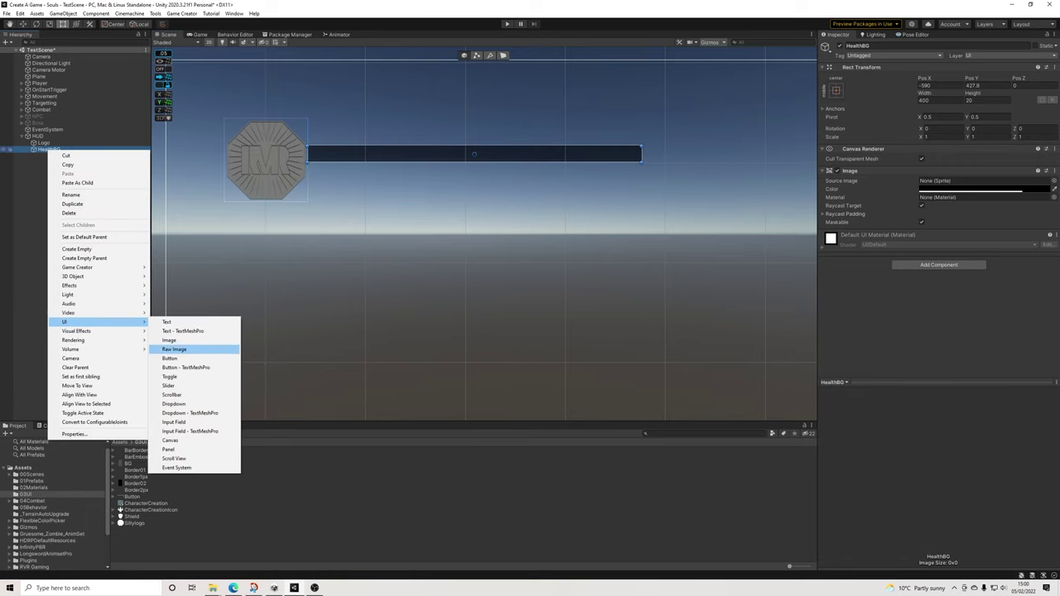
{"action": "left_click", "coordinate": [194, 349]}
{"action": "left_click", "coordinate": [936, 100]}
{"action": "type", "text": "600"}
{"action": "key", "text": "Tab"}
{"action": "type", "text": "20"}
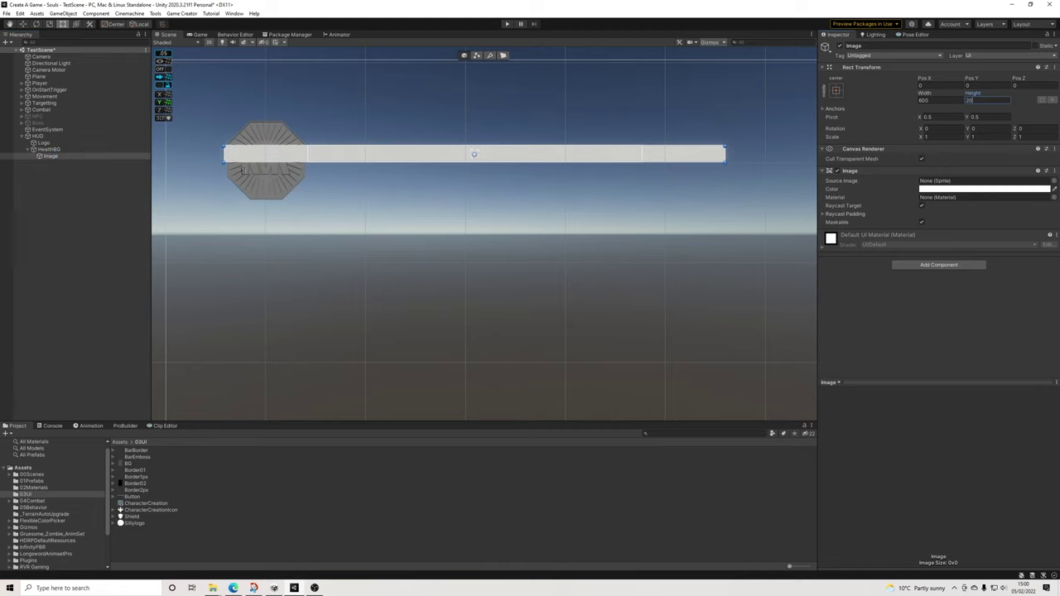
{"action": "key", "text": "shift+Tab"}
{"action": "type", "text": "400"}
{"action": "key", "text": "Tab"}
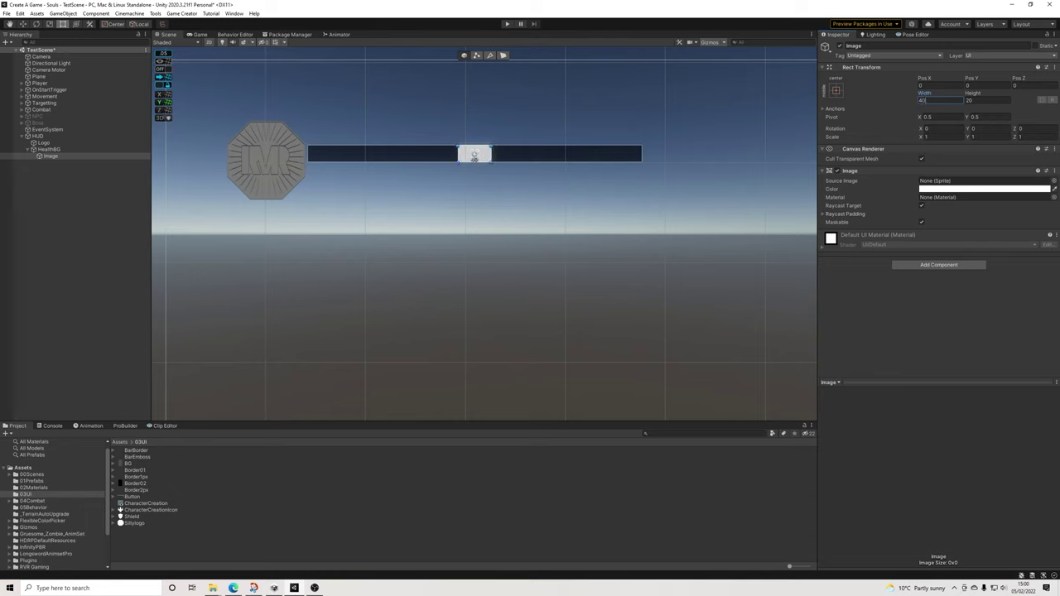
Rename the HealthBG child image as Border and assign the BarBorder sprite as its source image
{"action": "left_click", "coordinate": [927, 45]}
{"action": "type", "text": "Ba"}
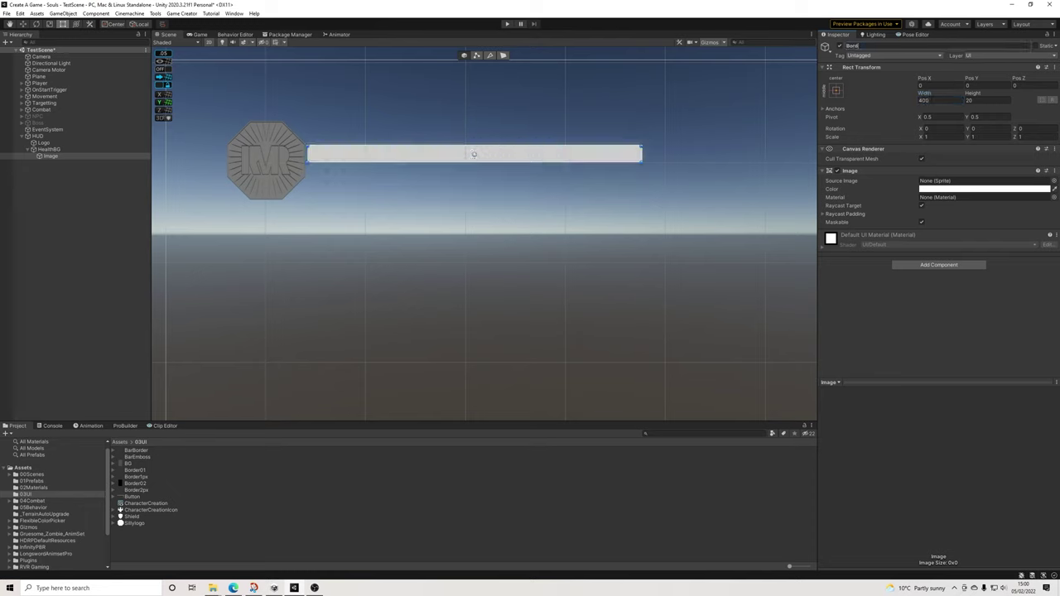
{"action": "key", "text": "Return"}
{"action": "left_click_drag", "start_coordinate": [136, 450], "coordinate": [953, 180]}
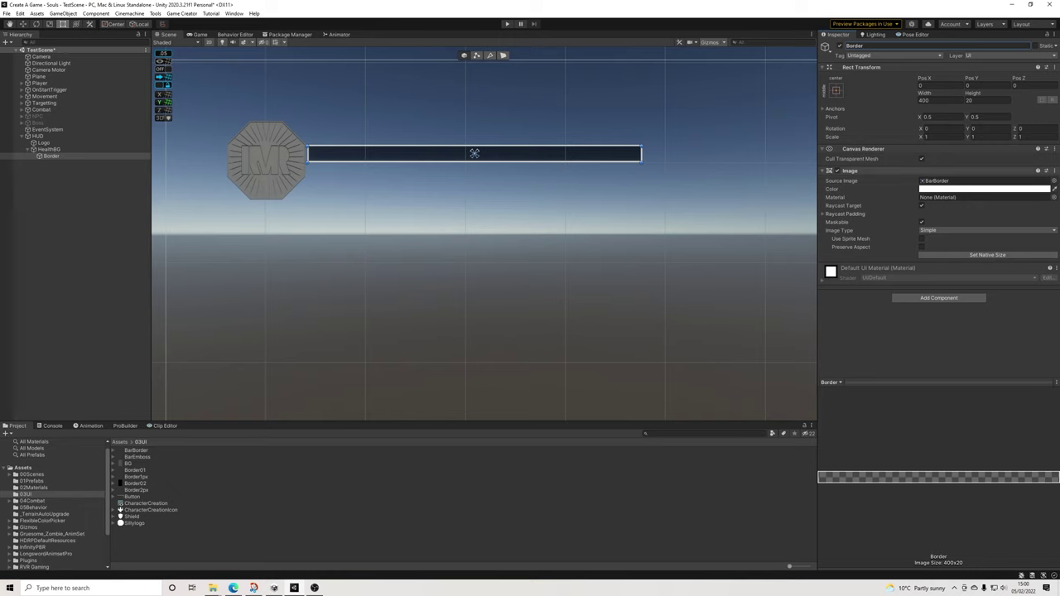
Lower the alpha of the Border image's colour to 166
{"action": "left_click", "coordinate": [984, 189]}
{"action": "mouse_move", "coordinate": [961, 233]}
{"action": "left_mouse_down"}
{"action": "mouse_move", "coordinate": [960, 275]}
{"action": "mouse_move", "coordinate": [960, 232]}
{"action": "left_mouse_up"}
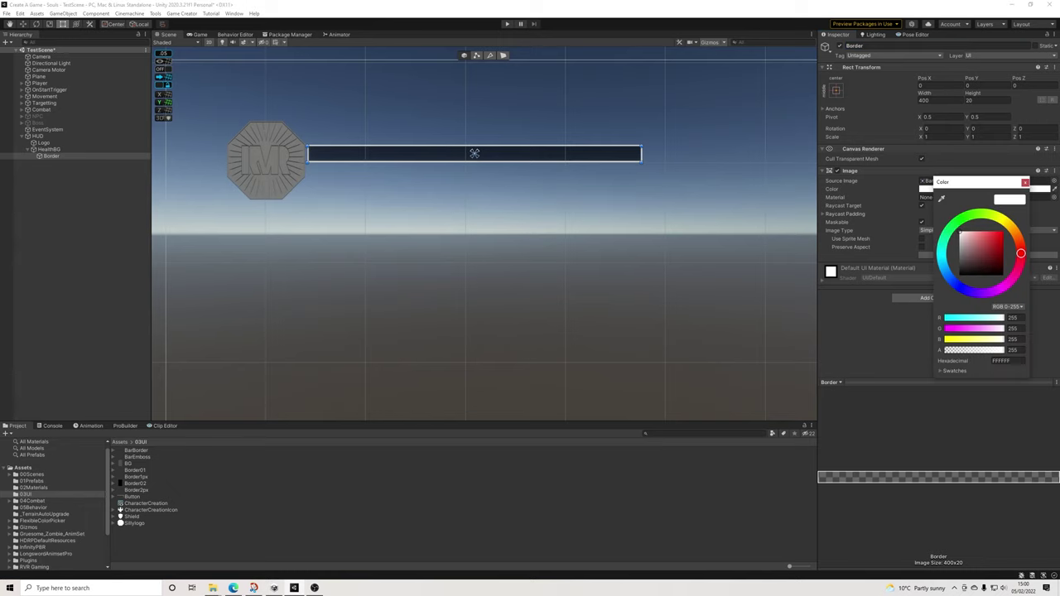
{"action": "left_click", "coordinate": [1025, 182]}
{"action": "left_click", "coordinate": [1025, 189]}
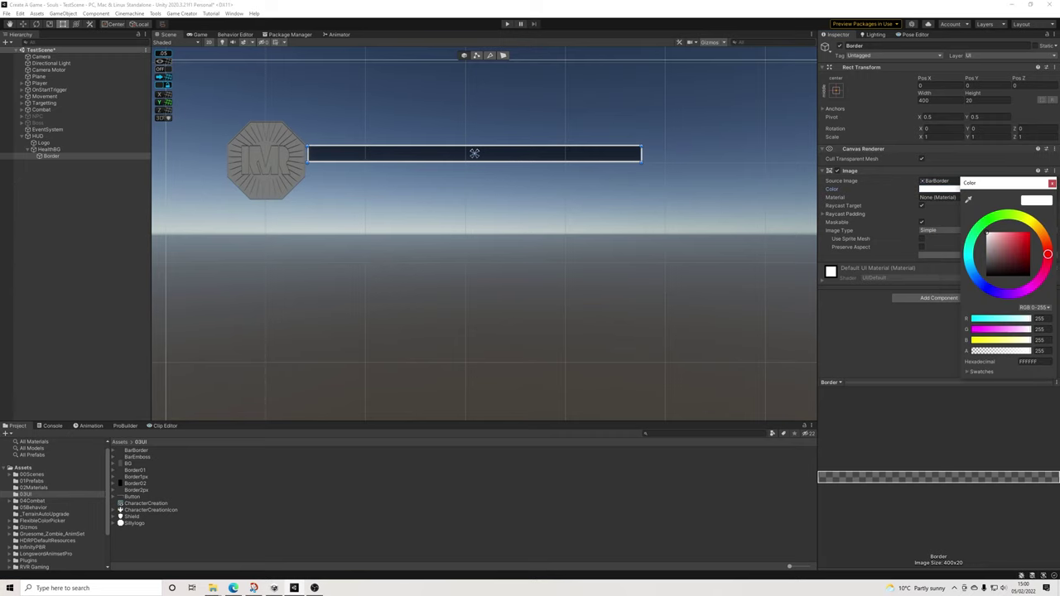
{"action": "mouse_move", "coordinate": [1029, 351]}
{"action": "left_mouse_down"}
{"action": "mouse_move", "coordinate": [997, 351]}
{"action": "mouse_move", "coordinate": [1010, 351]}
{"action": "left_mouse_up"}
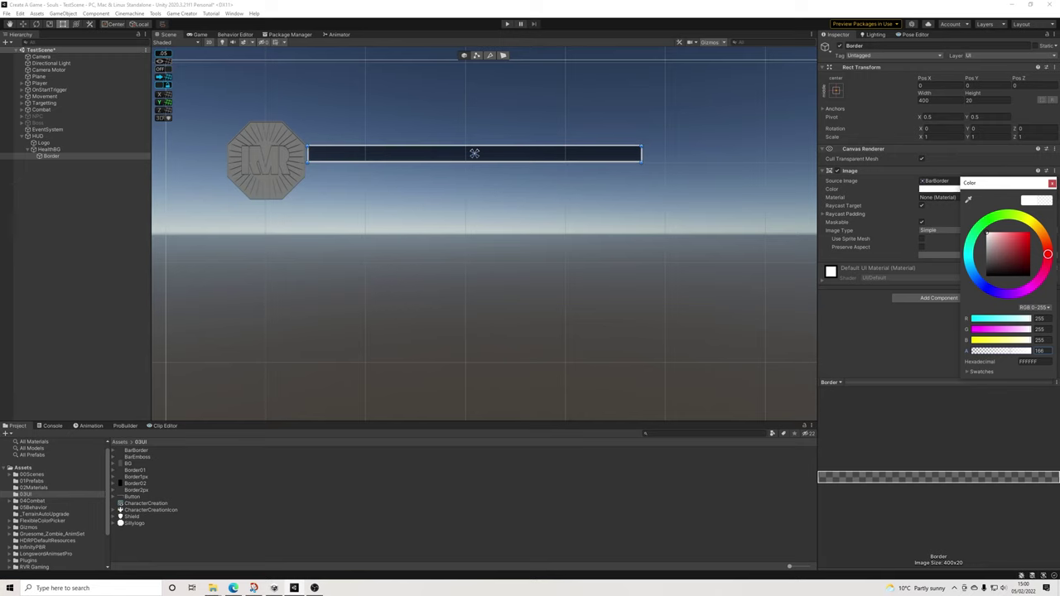
{"action": "left_click", "coordinate": [1051, 183]}
Darken the Border image's colour to the mid grey 9C9C9C and check the outline around the health bar
{"action": "left_click", "coordinate": [1040, 189]}
{"action": "left_click_drag", "start_coordinate": [978, 234], "coordinate": [977, 247]}
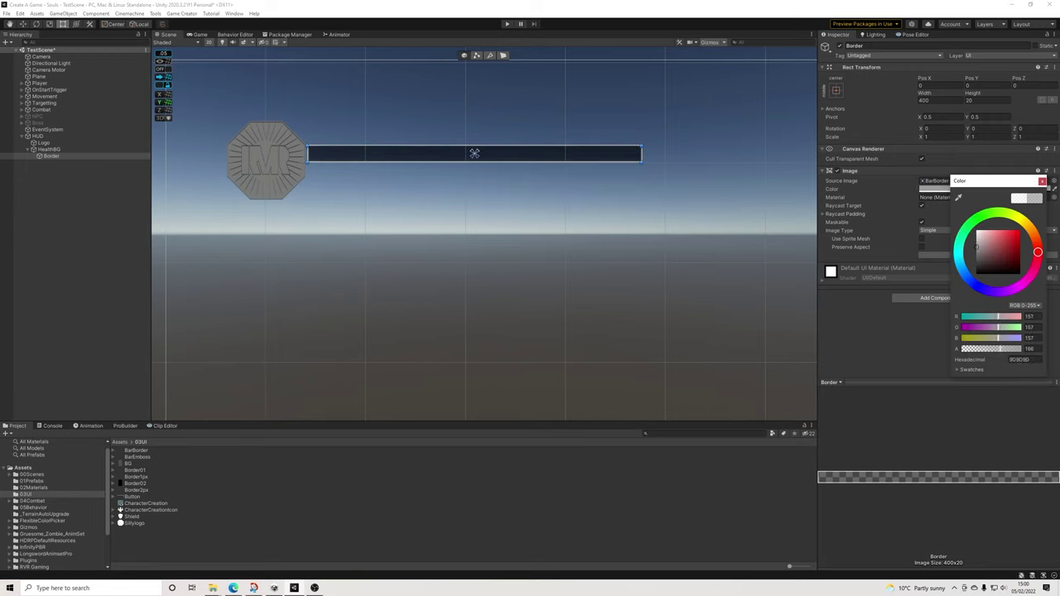
{"action": "left_click", "coordinate": [257, 258]}
{"action": "scroll", "coordinate": [255, 258], "scroll_direction": "down", "scroll_amount": 4}
{"action": "scroll", "coordinate": [437, 172], "scroll_direction": "up", "scroll_amount": 5}
{"action": "scroll", "coordinate": [408, 188], "scroll_direction": "down", "scroll_amount": 8}
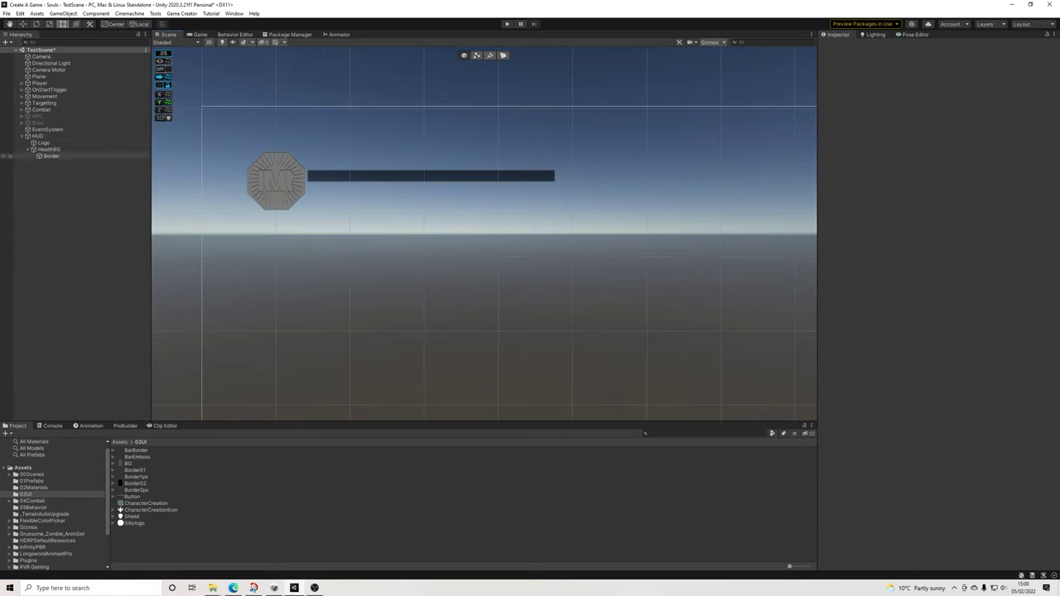
Adjust the alpha of the Border image's grey colour and check the outline at different distances
{"action": "left_click", "coordinate": [52, 155]}
{"action": "left_click", "coordinate": [978, 188]}
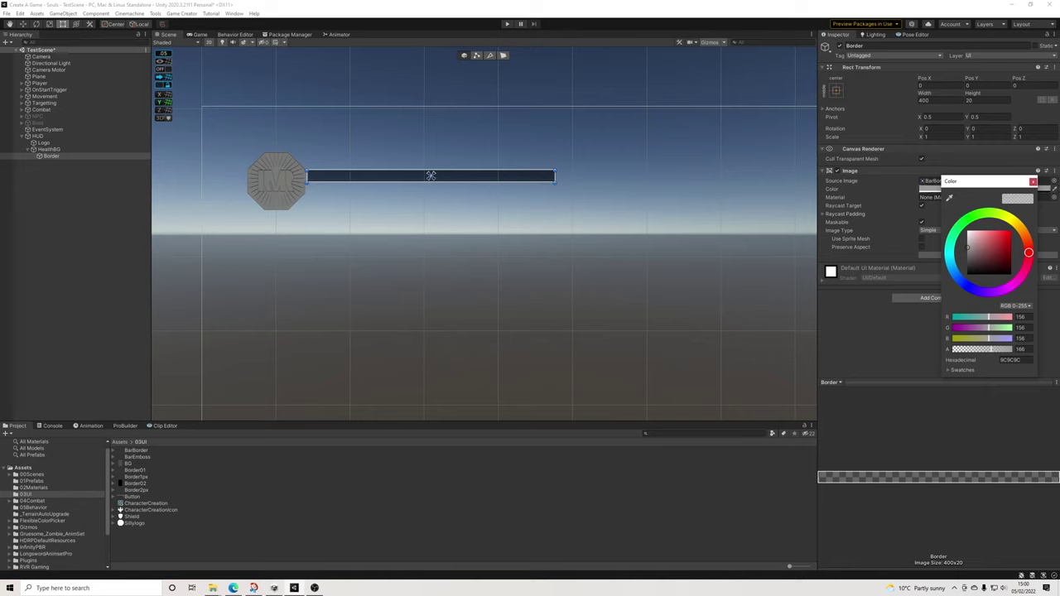
{"action": "left_click", "coordinate": [1023, 350]}
{"action": "left_click", "coordinate": [1032, 182]}
{"action": "left_click", "coordinate": [394, 240]}
{"action": "scroll", "coordinate": [377, 221], "scroll_direction": "down", "scroll_amount": 4}
{"action": "middle_click_drag", "start_coordinate": [401, 197], "coordinate": [403, 176]}
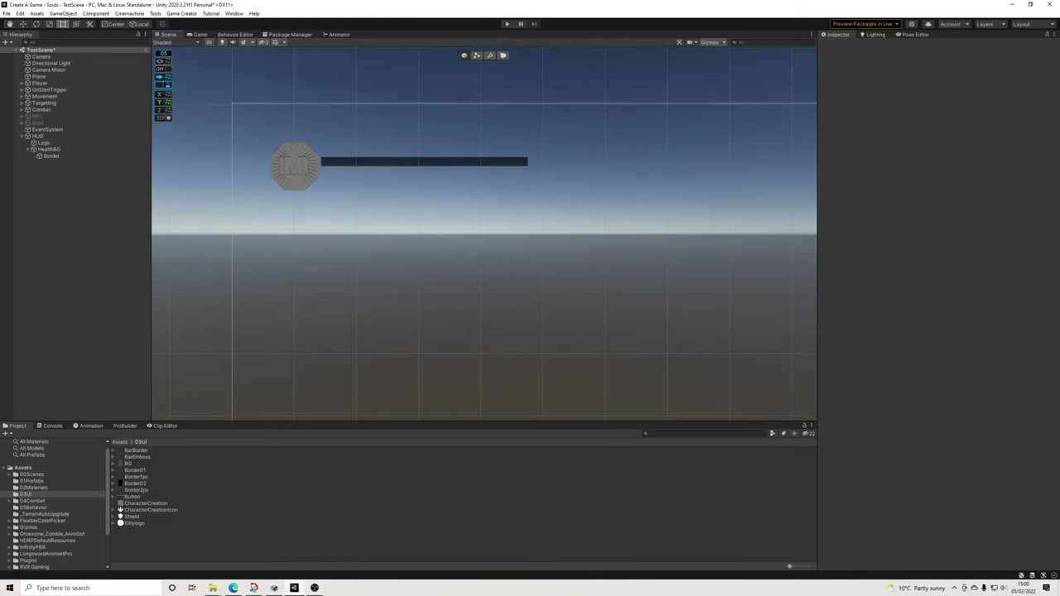
{"action": "scroll", "coordinate": [403, 176], "scroll_direction": "up", "scroll_amount": 10}
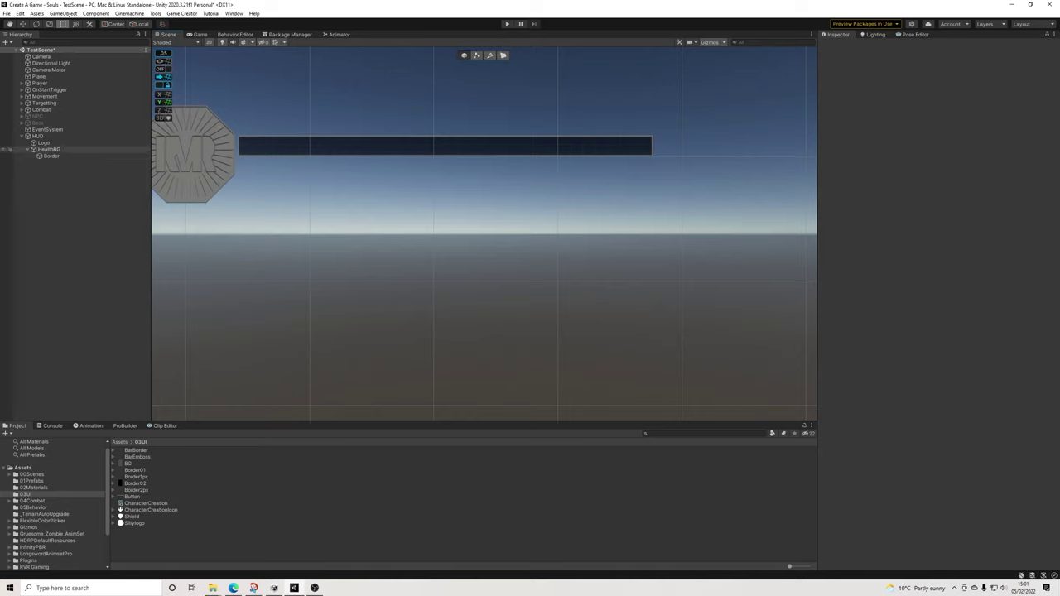
Add another UI image as a child of HealthBG and set its width to 400 and height to 20
{"action": "right_click", "coordinate": [50, 150]}
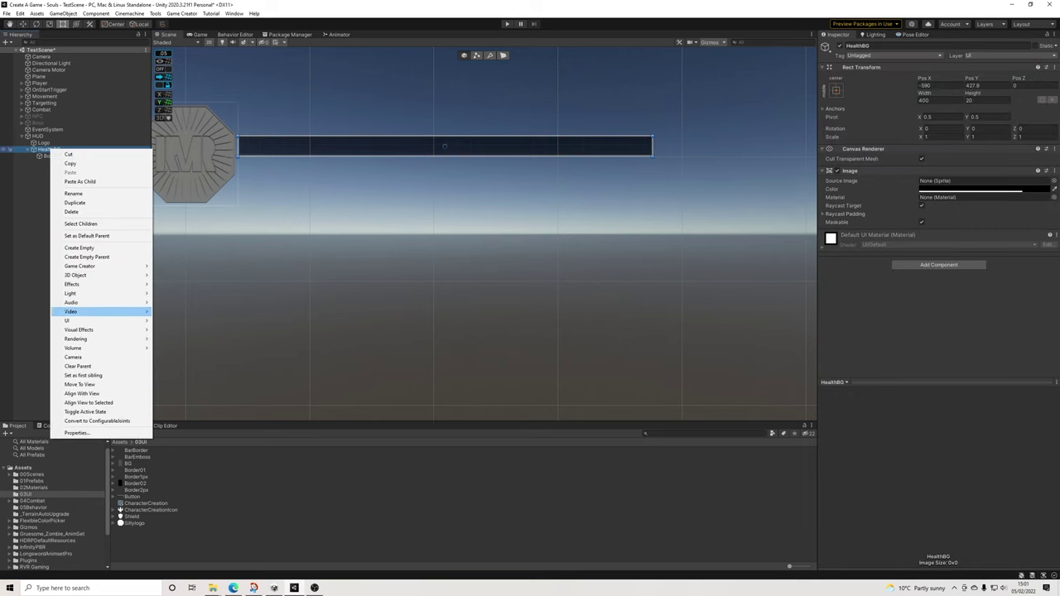
{"action": "mouse_move", "coordinate": [71, 320]}
{"action": "left_click", "coordinate": [174, 339]}
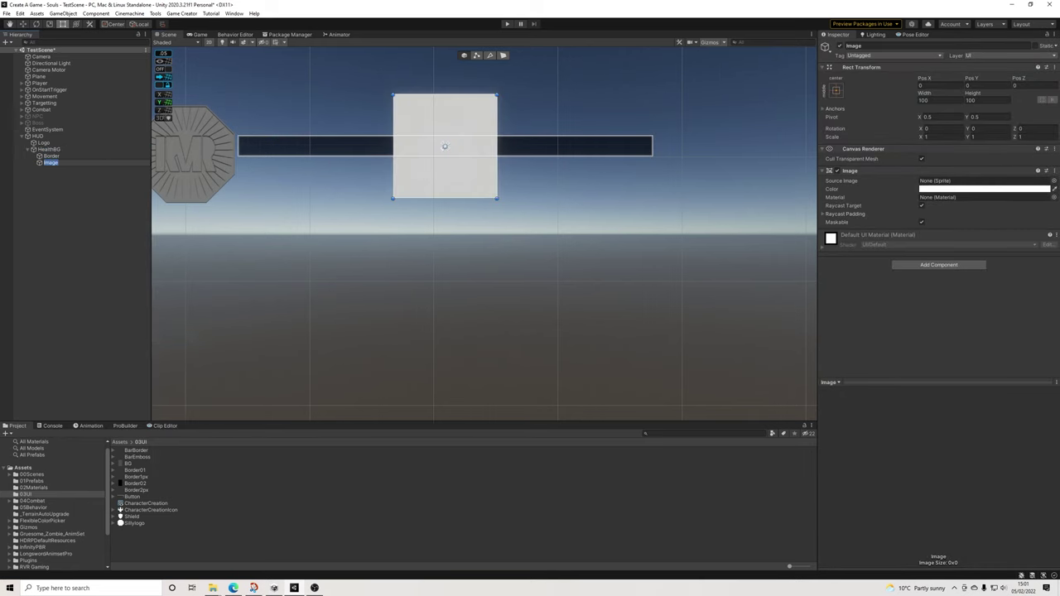
{"action": "left_click", "coordinate": [940, 100]}
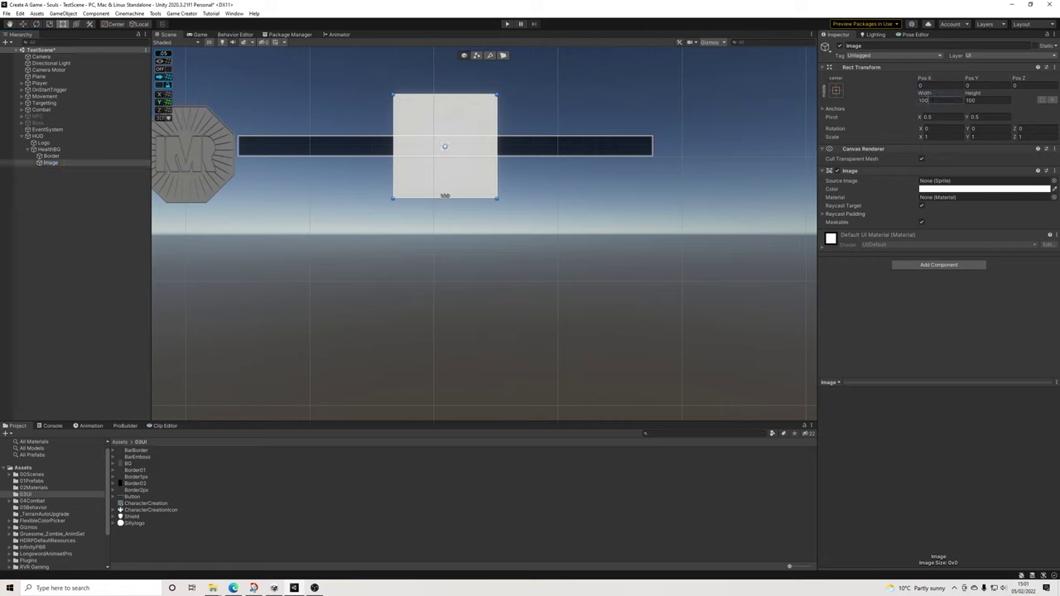
{"action": "type", "text": "400"}
{"action": "key", "text": "Tab"}
{"action": "type", "text": "20"}
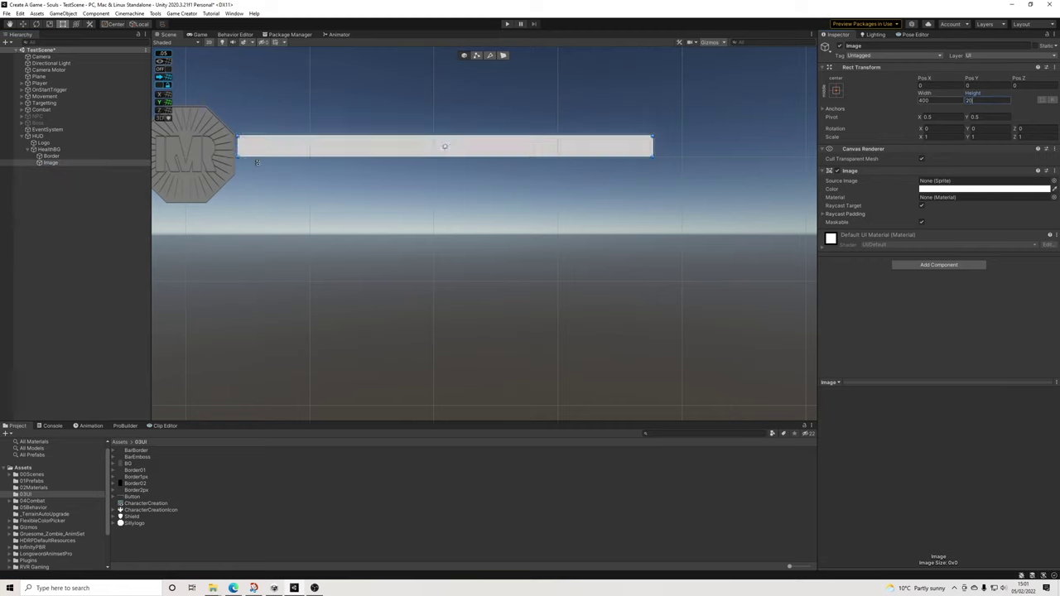
Move the new image above Border in the HealthBG hierarchy and rename it HealthDelay
{"action": "left_click_drag", "start_coordinate": [257, 162], "coordinate": [50, 154]}
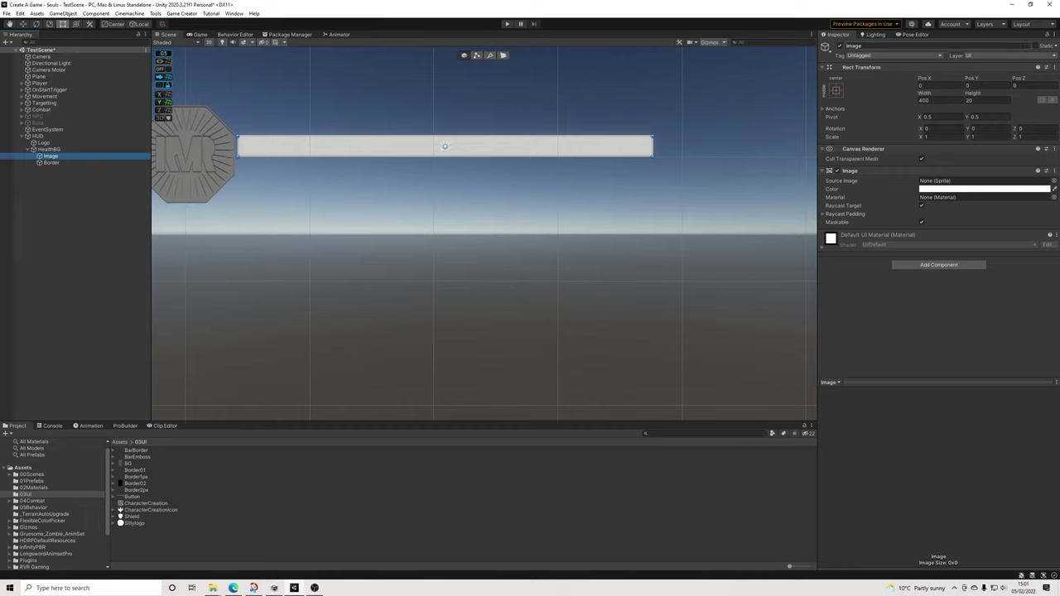
{"action": "left_click", "coordinate": [894, 46]}
{"action": "type", "text": "HealthDelay"}
{"action": "key", "text": "Return"}
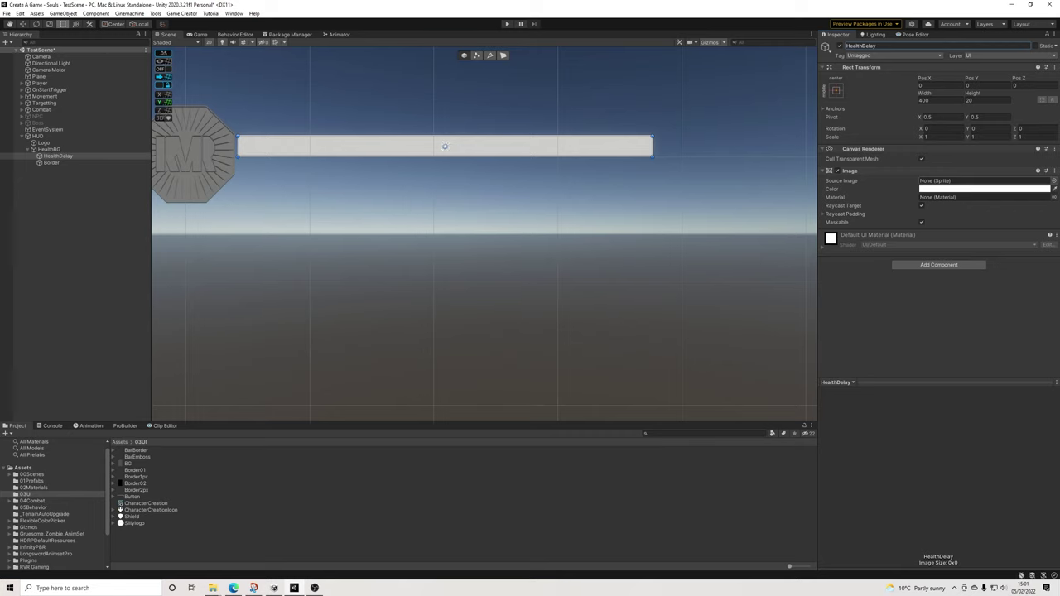
Assign the Square sprite as HealthDelay's source image
{"action": "left_click", "coordinate": [1053, 180]}
{"action": "type", "text": "squa"}
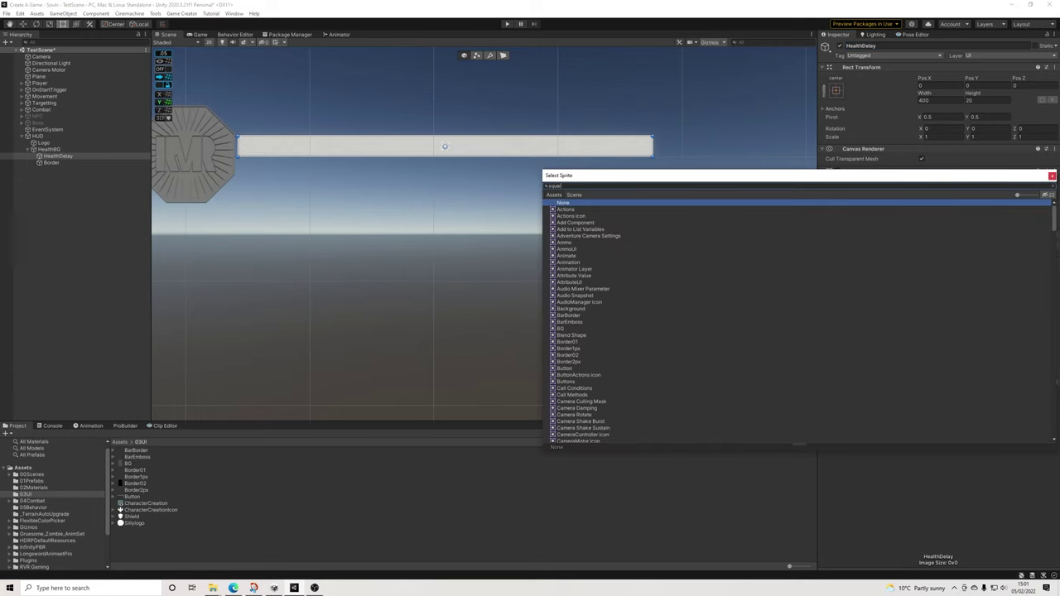
{"action": "type", "text": "r"}
{"action": "key", "text": "Down"}
{"action": "key", "text": "Down"}
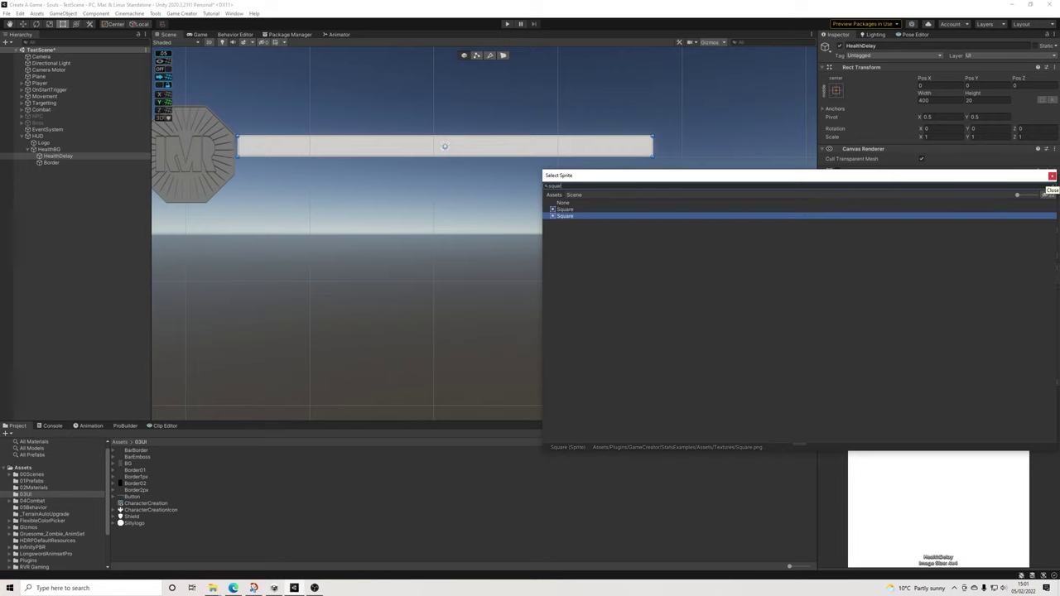
{"action": "key", "text": "Up"}
{"action": "left_click", "coordinate": [1050, 175]}
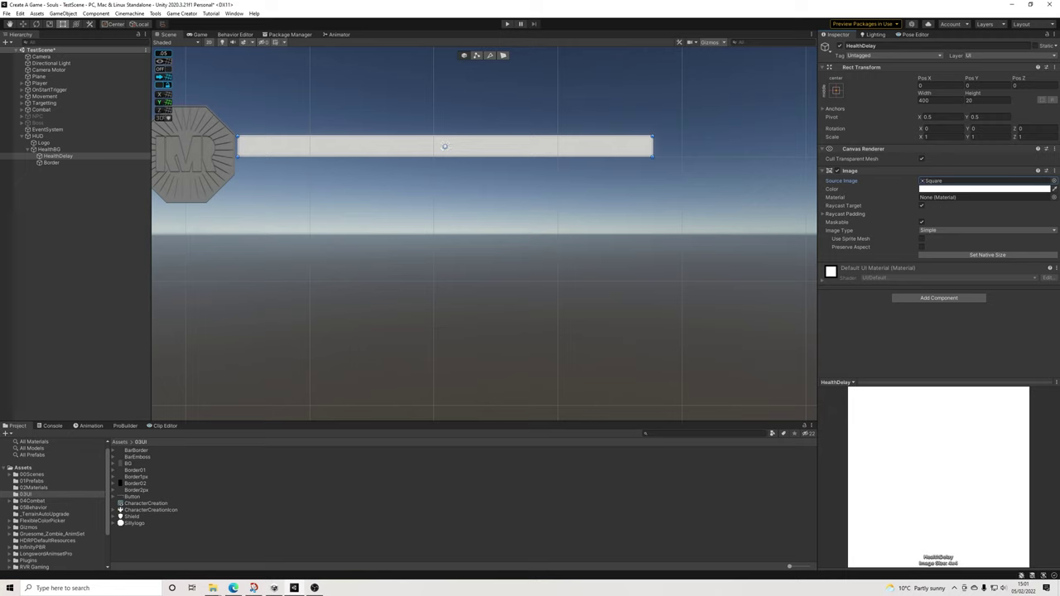
Set HealthDelay's image type to Filled with a Horizontal fill method
{"action": "left_click", "coordinate": [945, 230]}
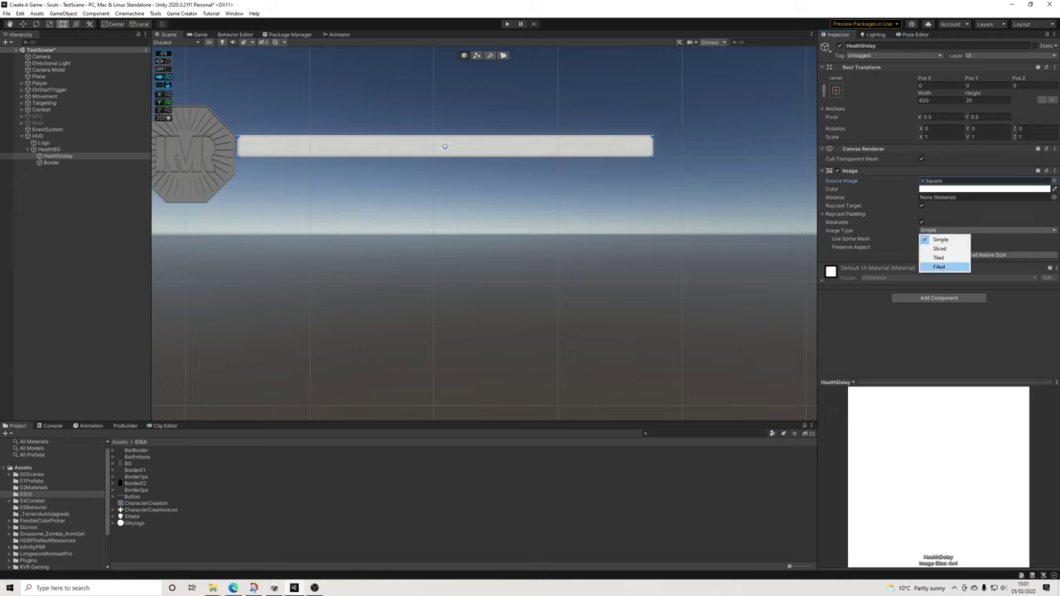
{"action": "left_click", "coordinate": [939, 266]}
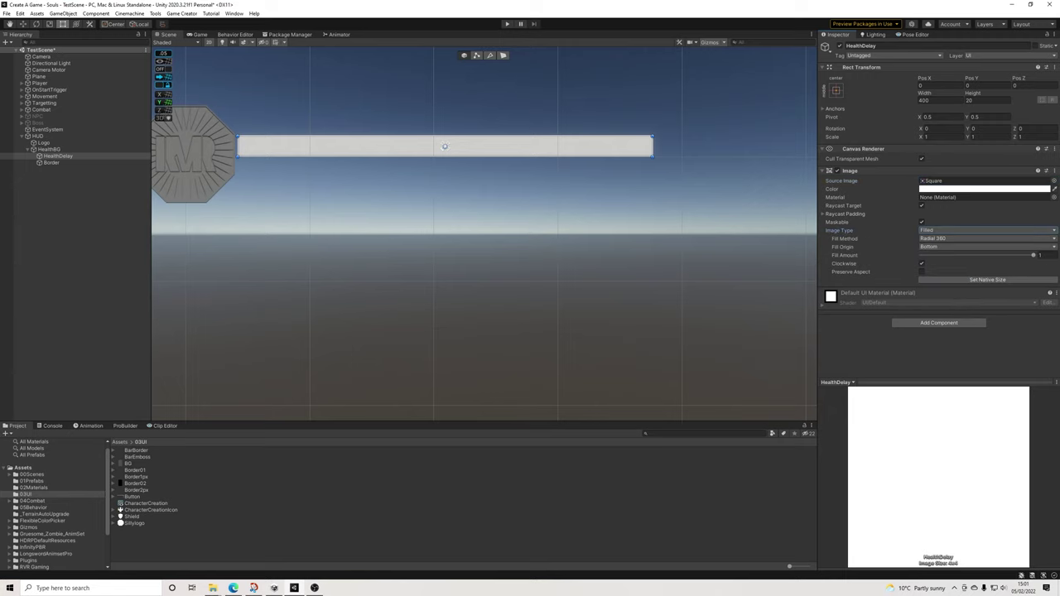
{"action": "left_click", "coordinate": [985, 238]}
{"action": "left_click", "coordinate": [940, 246]}
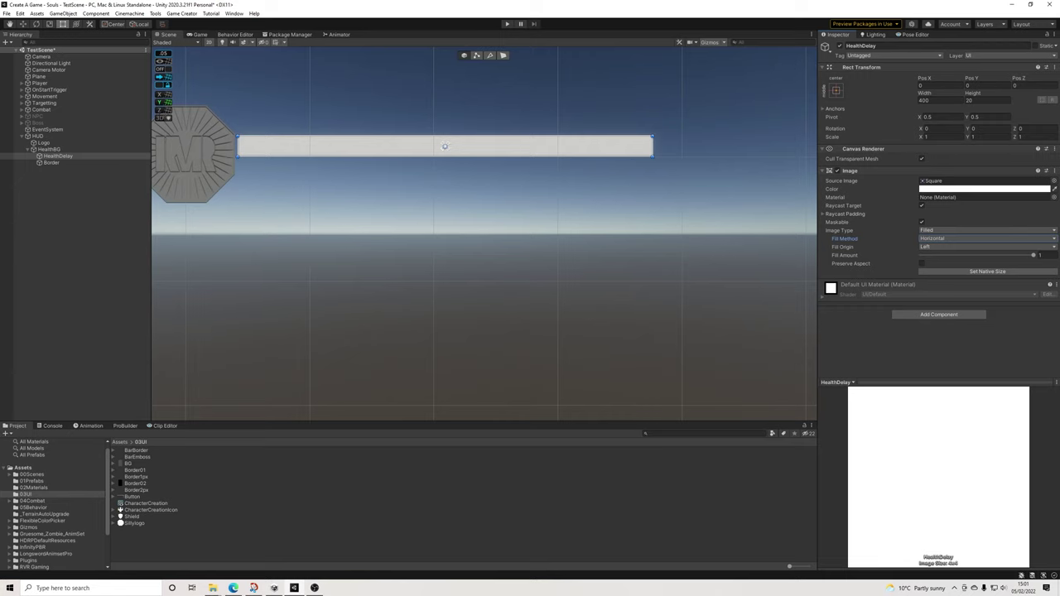
Colour the HealthDelay image dark red, hexadecimal 820000
{"action": "scroll", "coordinate": [507, 217], "scroll_direction": "down", "scroll_amount": 1}
{"action": "middle_click_drag", "start_coordinate": [507, 217], "coordinate": [524, 221]}
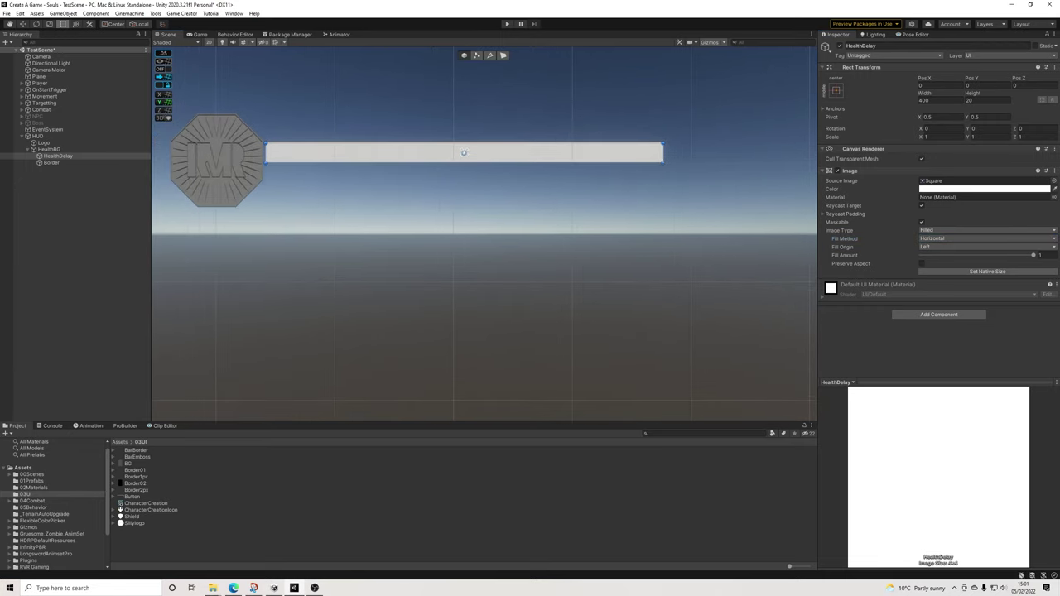
{"action": "left_click", "coordinate": [983, 189]}
{"action": "left_click_drag", "start_coordinate": [1000, 250], "coordinate": [1012, 255]}
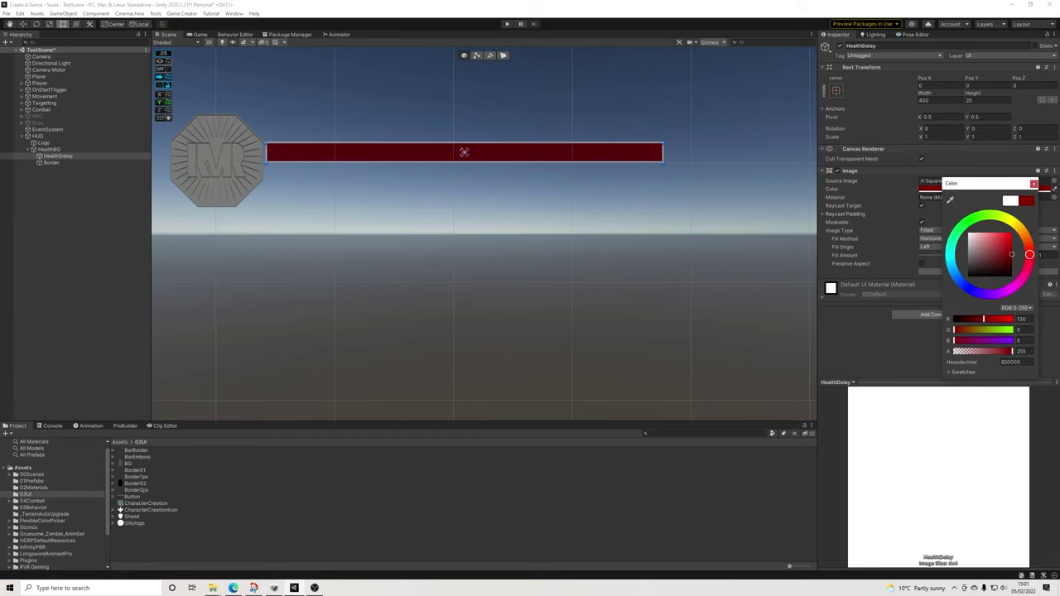
{"action": "left_click", "coordinate": [1033, 182]}
{"action": "left_click", "coordinate": [547, 240]}
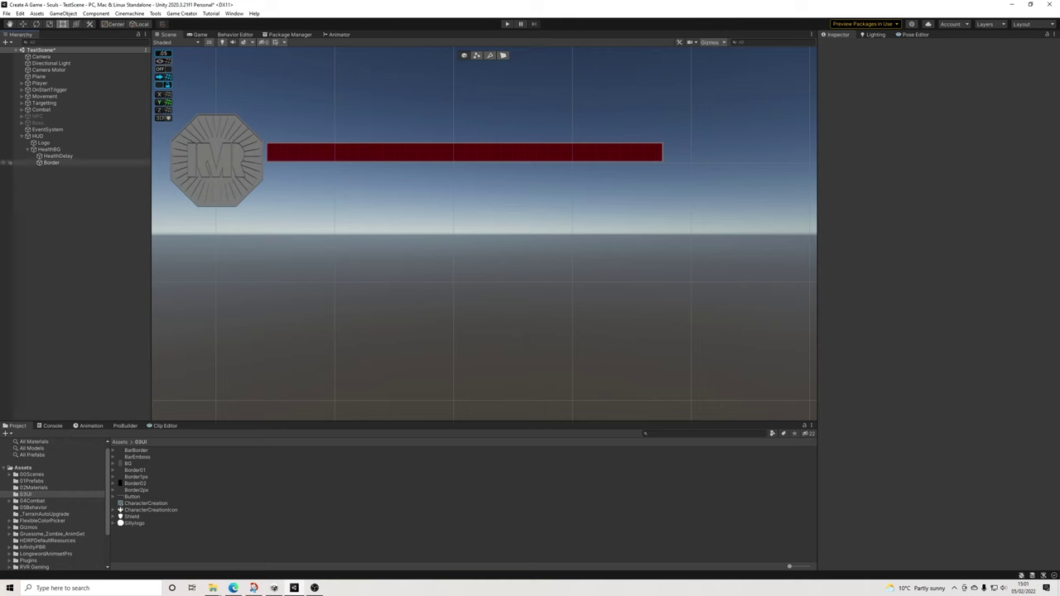
Replace HealthDelay's source image with the BarEmboss sprite
{"action": "left_click", "coordinate": [53, 163]}
{"action": "left_click", "coordinate": [58, 155]}
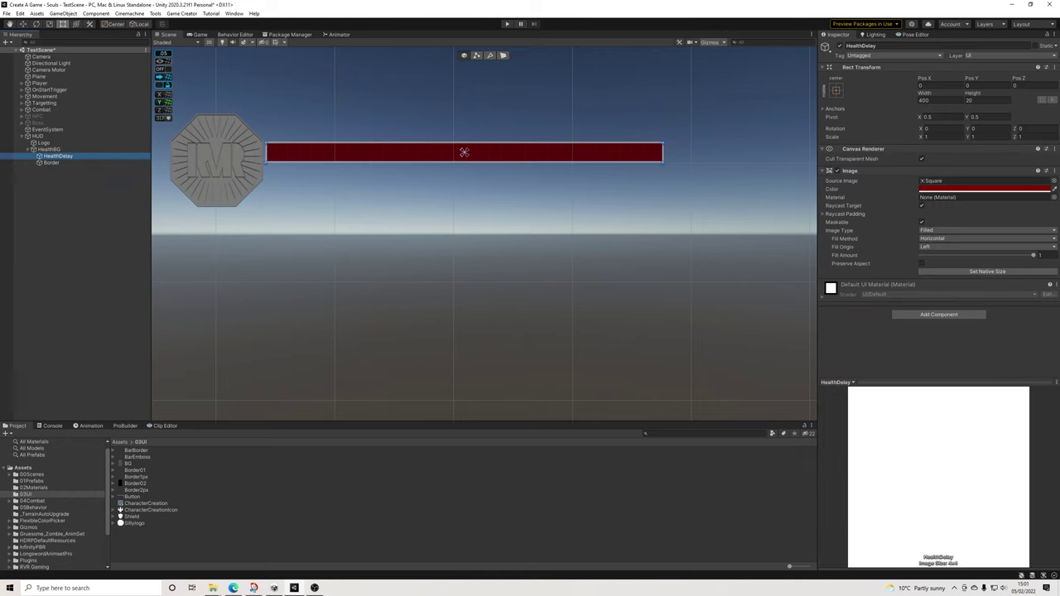
{"action": "left_click_drag", "start_coordinate": [138, 457], "coordinate": [942, 182]}
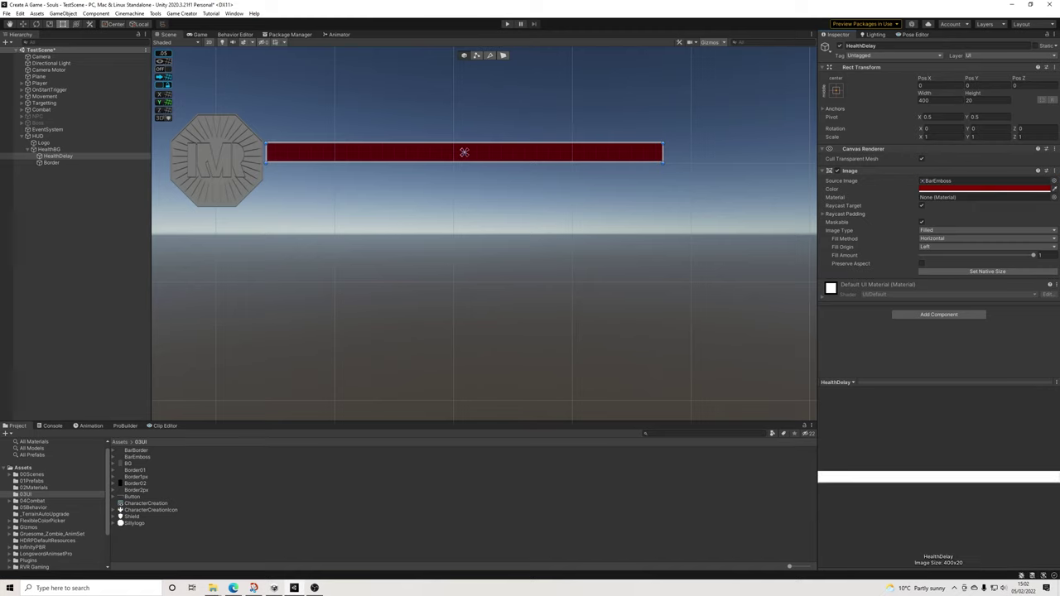
Examine the dark red bar's embossing and border edges up close and from farther away
{"action": "left_click", "coordinate": [488, 224]}
{"action": "scroll", "coordinate": [428, 152], "scroll_direction": "up", "scroll_amount": 10}
{"action": "scroll", "coordinate": [417, 165], "scroll_direction": "up", "scroll_amount": 2}
{"action": "scroll", "coordinate": [417, 166], "scroll_direction": "down", "scroll_amount": 3}
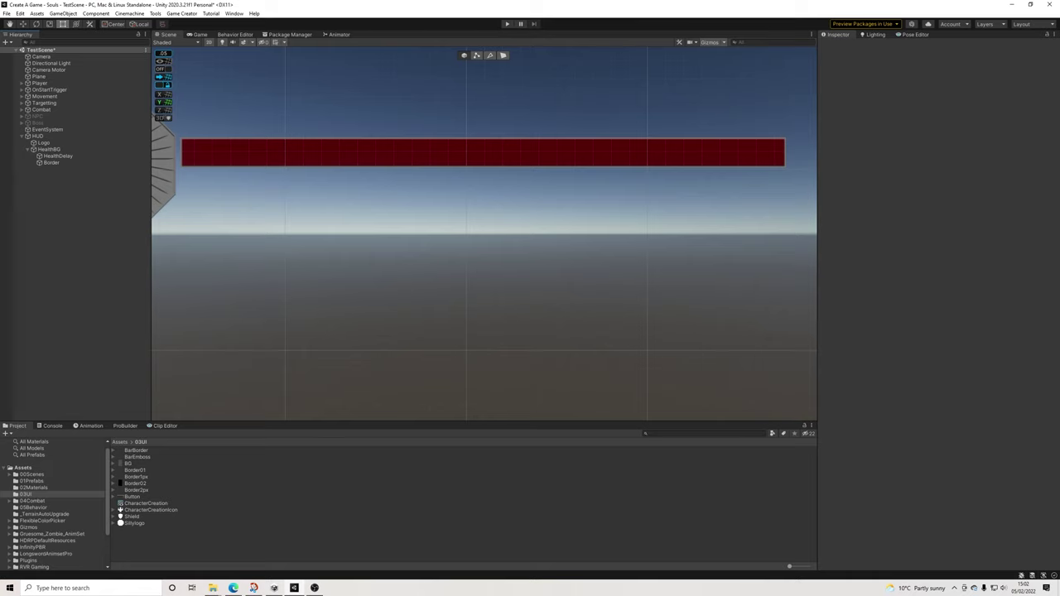
{"action": "scroll", "coordinate": [468, 154], "scroll_direction": "down", "scroll_amount": 4}
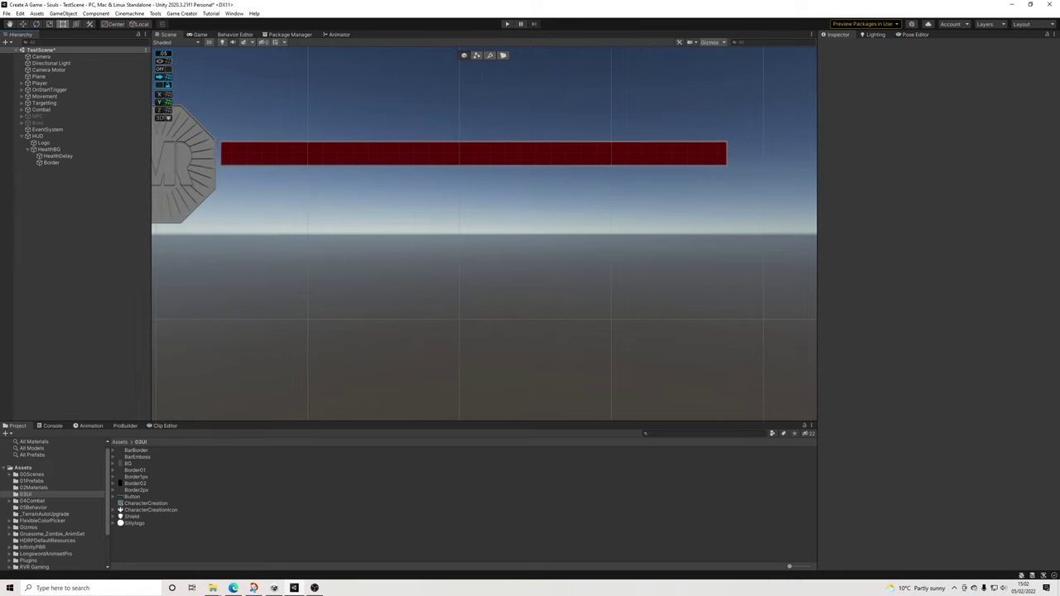
{"action": "scroll", "coordinate": [467, 154], "scroll_direction": "up", "scroll_amount": 4}
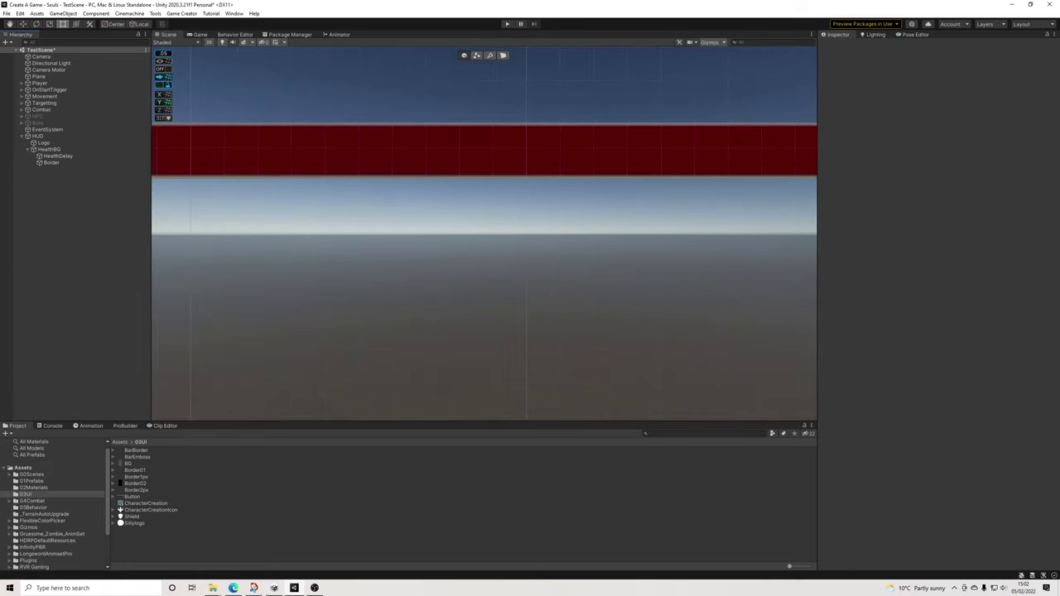
{"action": "scroll", "coordinate": [392, 166], "scroll_direction": "down", "scroll_amount": 1}
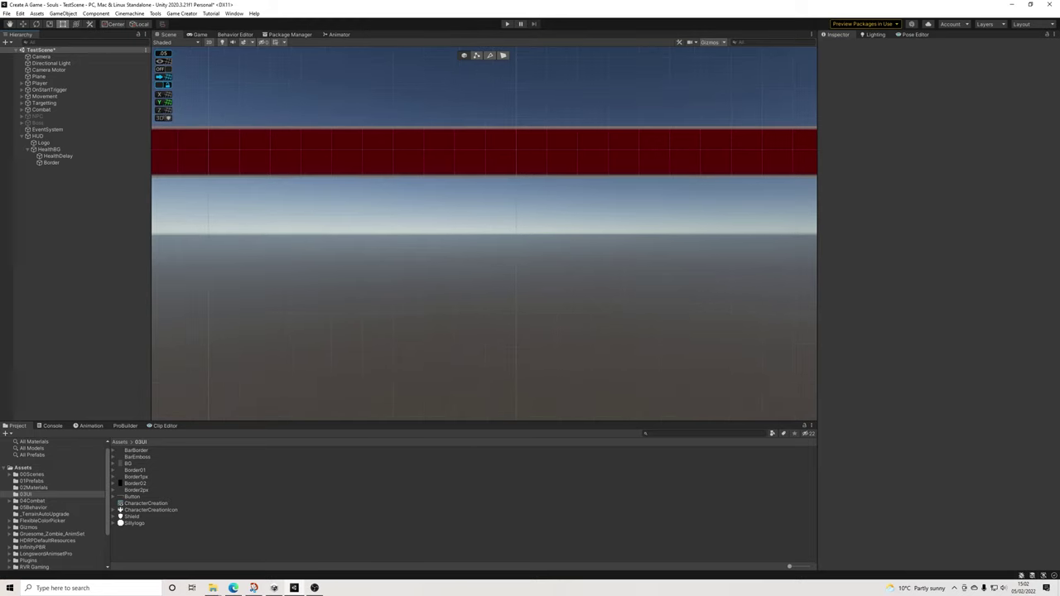
{"action": "scroll", "coordinate": [484, 234], "scroll_direction": "down", "scroll_amount": 5}
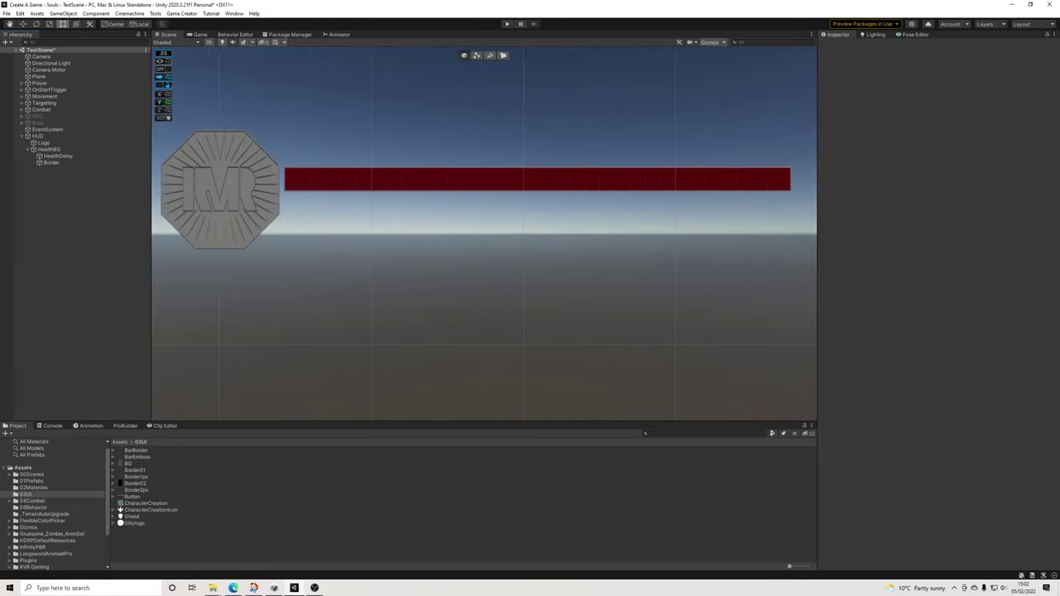
{"action": "key", "text": "t"}
{"action": "scroll", "coordinate": [519, 183], "scroll_direction": "up", "scroll_amount": 2}
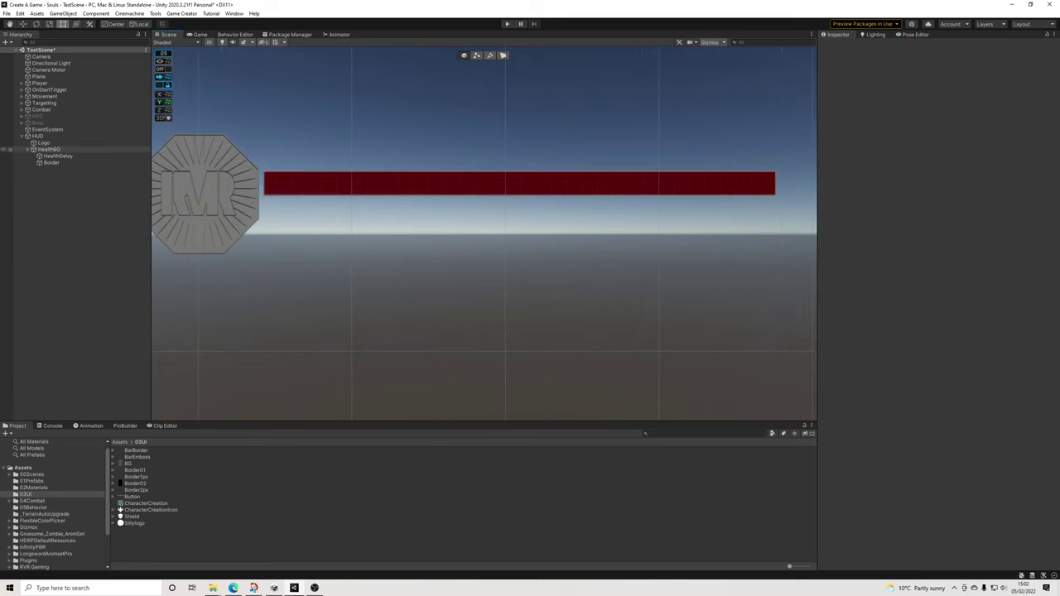
{"action": "left_click", "coordinate": [519, 183]}
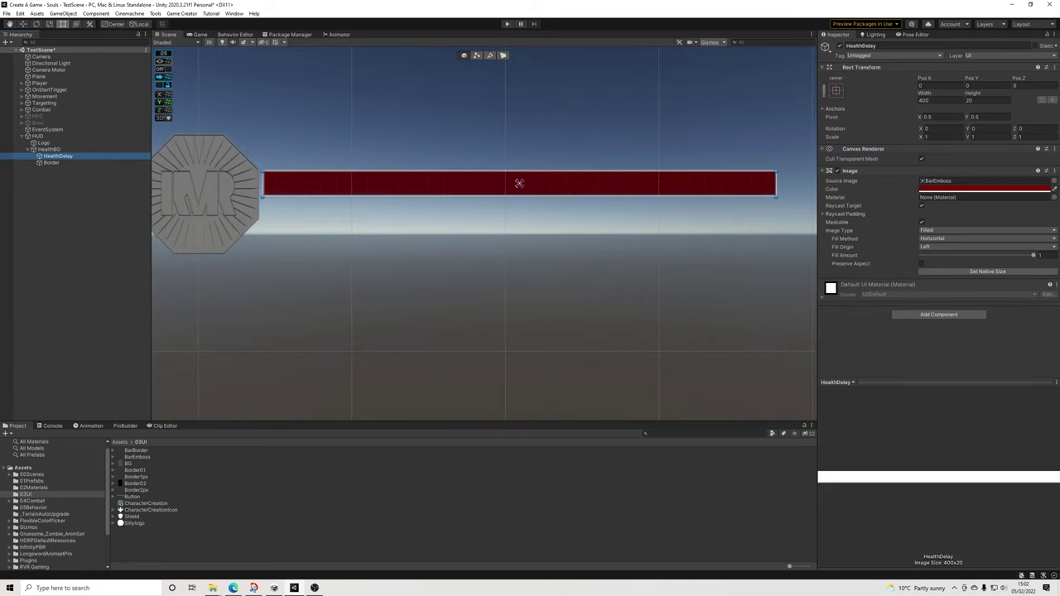
{"action": "scroll", "coordinate": [515, 184], "scroll_direction": "down", "scroll_amount": 1}
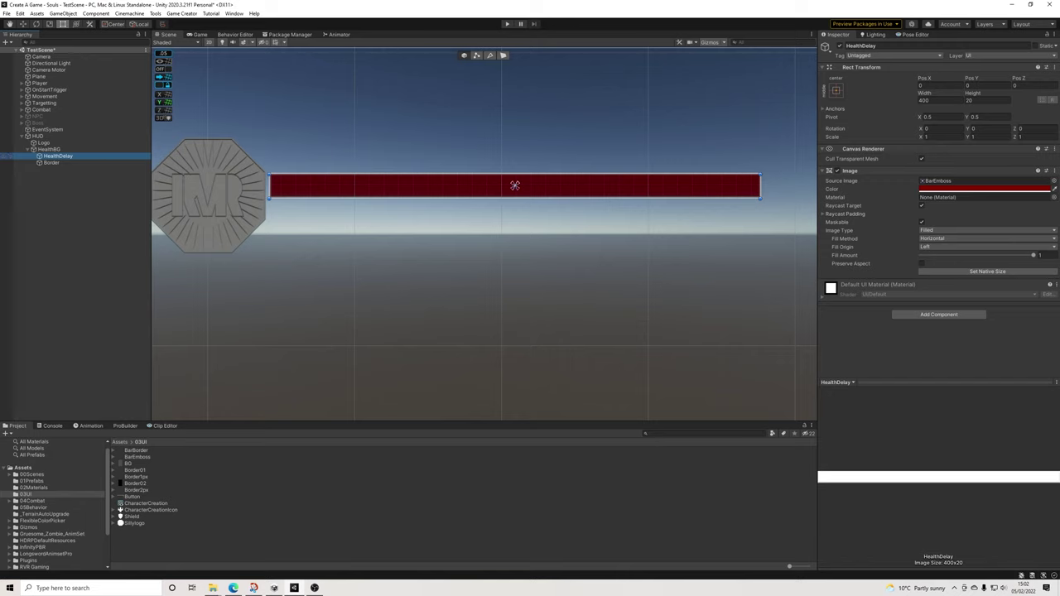
Duplicate HealthDelay, place the copy between HealthDelay and Border in the hierarchy, and rename it HealthBar
{"action": "left_click", "coordinate": [938, 383]}
{"action": "left_click", "coordinate": [58, 156]}
{"action": "key", "text": "ctrl+d"}
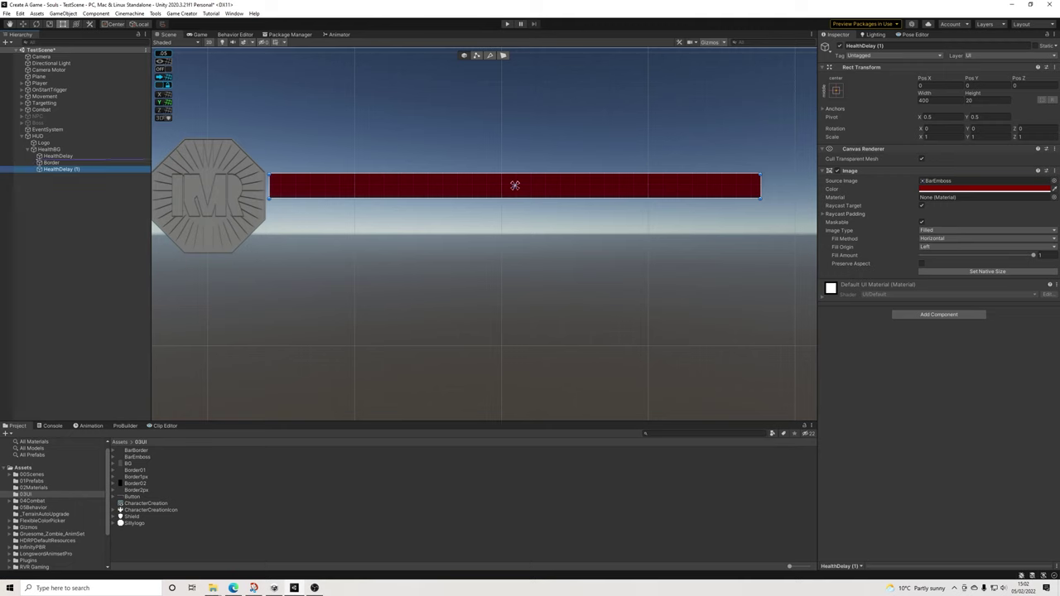
{"action": "left_click_drag", "start_coordinate": [886, 46], "coordinate": [861, 45]}
{"action": "type", "text": "HealthBar"}
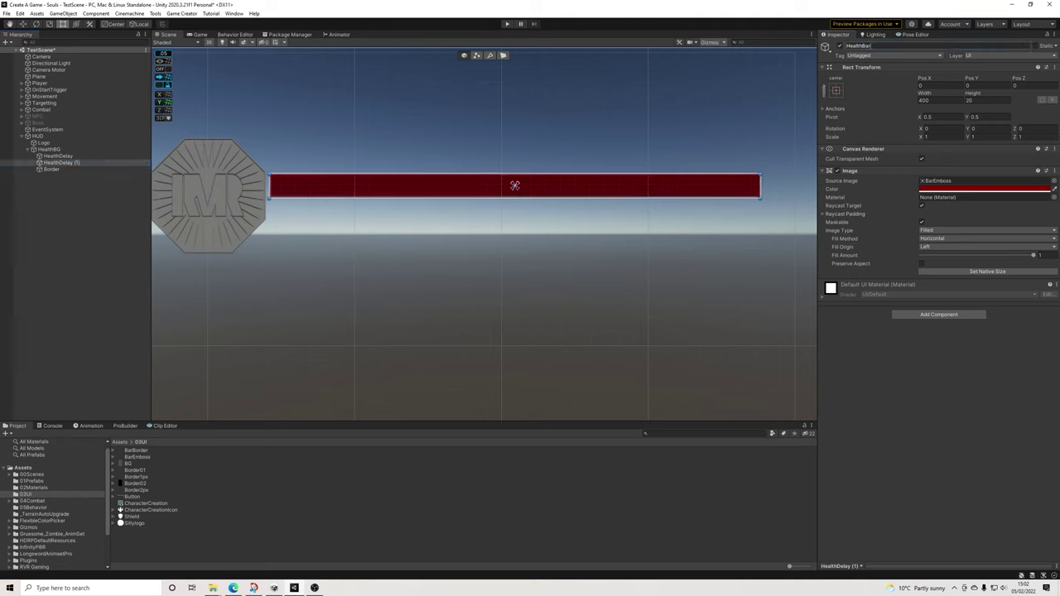
{"action": "key", "text": "Return"}
{"action": "left_click", "coordinate": [73, 225]}
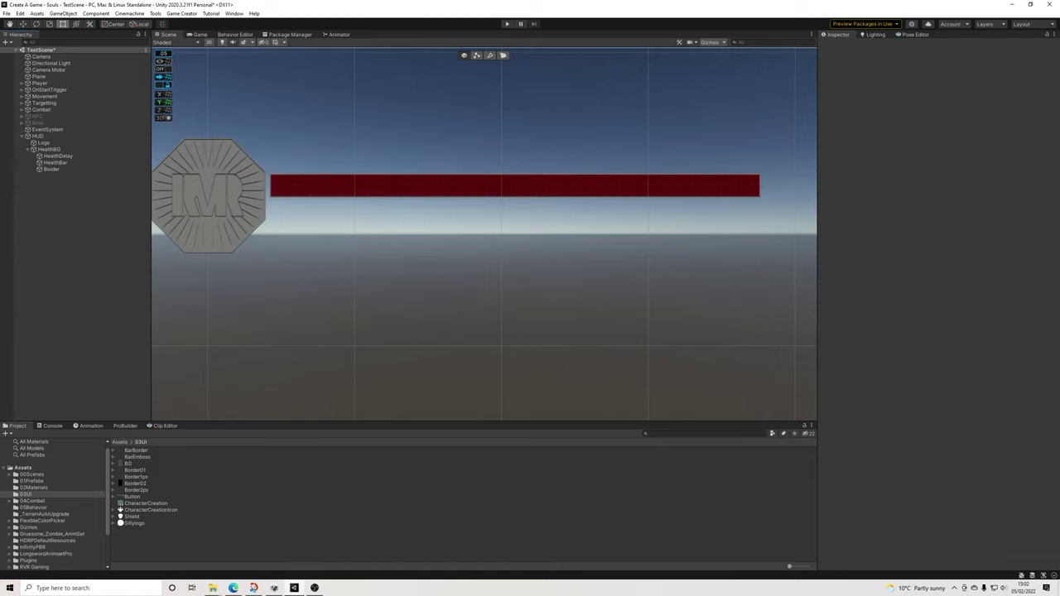
Add an Attribute UI component to HealthBG for the player's health attribute, with HealthBar as its value fill image
{"action": "left_click", "coordinate": [48, 149]}
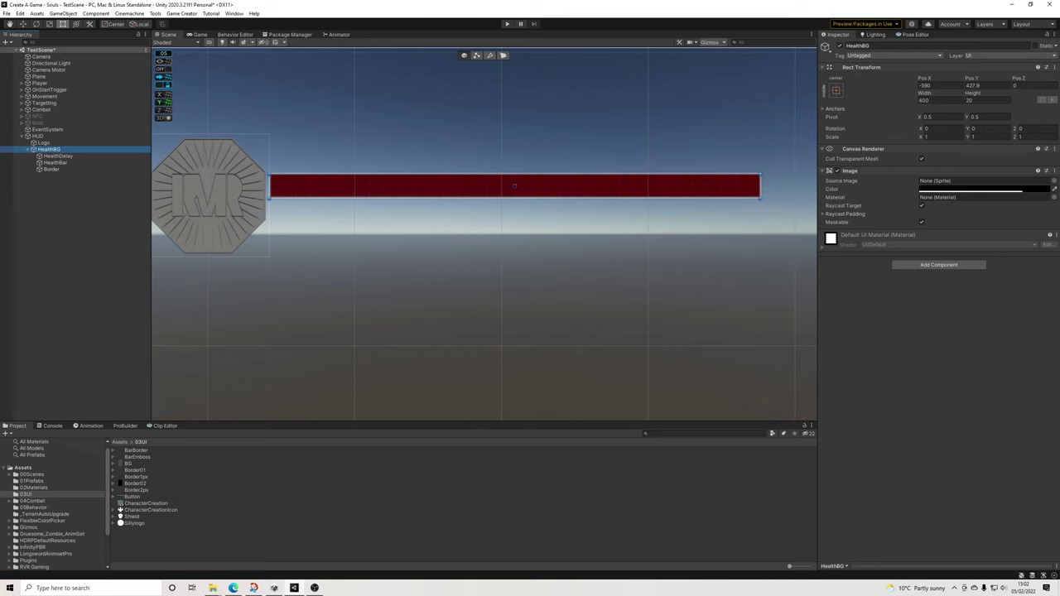
{"action": "left_click", "coordinate": [938, 265]}
{"action": "type", "text": "att"}
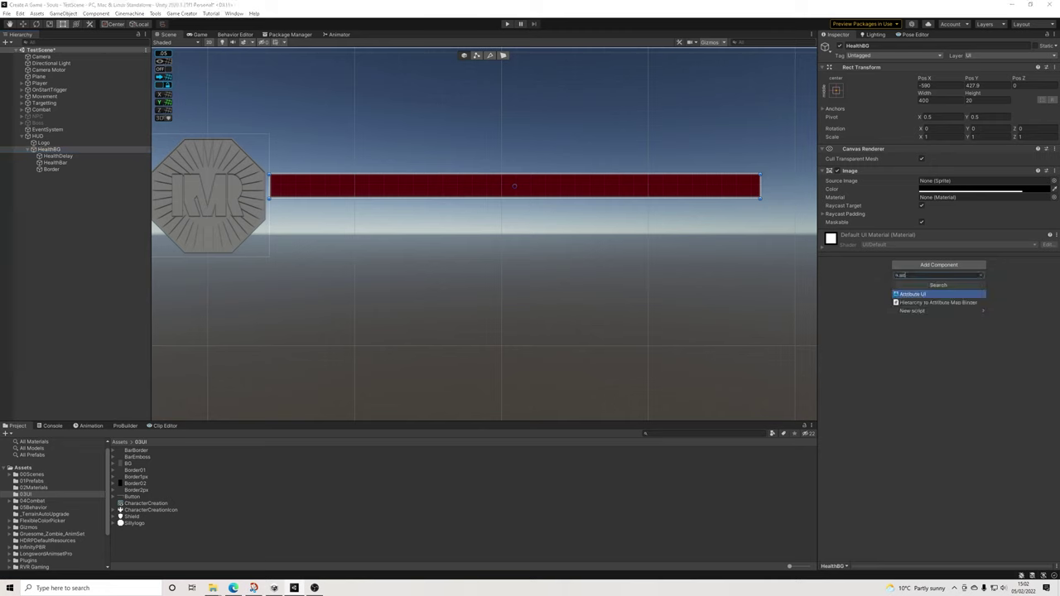
{"action": "key", "text": "Return"}
{"action": "left_click", "coordinate": [944, 253]}
{"action": "left_click", "coordinate": [935, 272]}
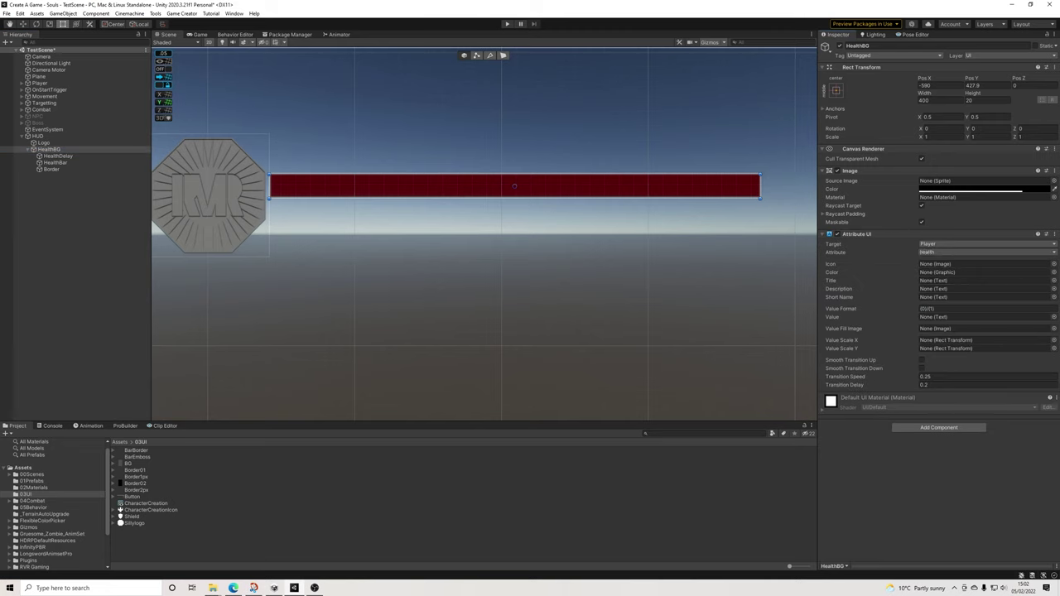
{"action": "left_click", "coordinate": [941, 253]}
{"action": "left_click", "coordinate": [935, 272]}
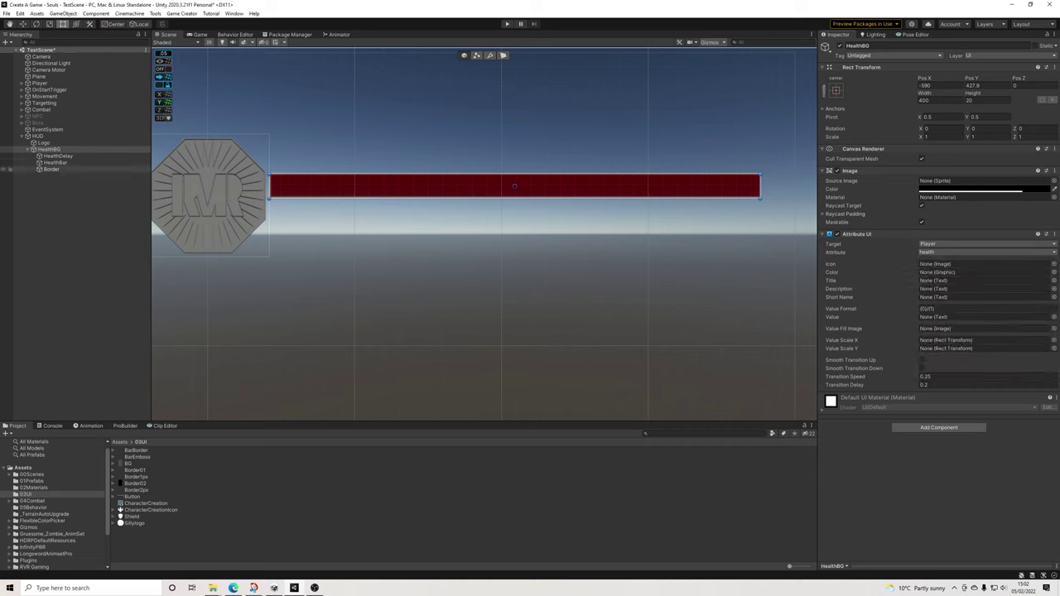
{"action": "left_click_drag", "start_coordinate": [55, 162], "coordinate": [985, 329]}
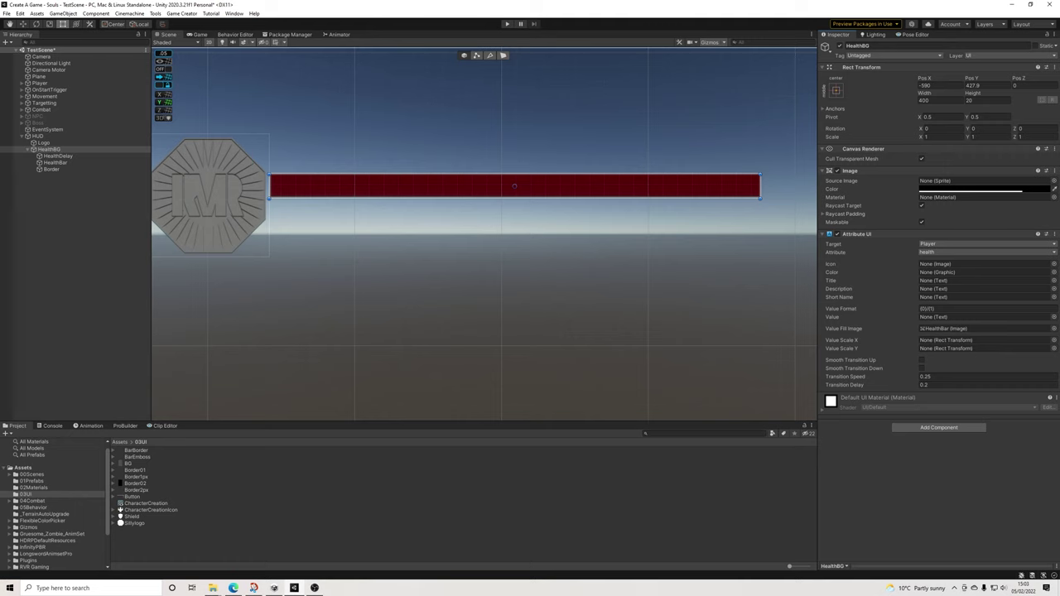
Add an Attribute UI component to HealthDelay for the player's health attribute, with HealthDelay itself as the value fill image
{"action": "scroll", "coordinate": [556, 203], "scroll_direction": "down", "scroll_amount": 3}
{"action": "mouse_move", "coordinate": [556, 203]}
{"action": "middle_mouse_down"}
{"action": "mouse_move", "coordinate": [563, 189]}
{"action": "mouse_move", "coordinate": [552, 197]}
{"action": "middle_mouse_up"}
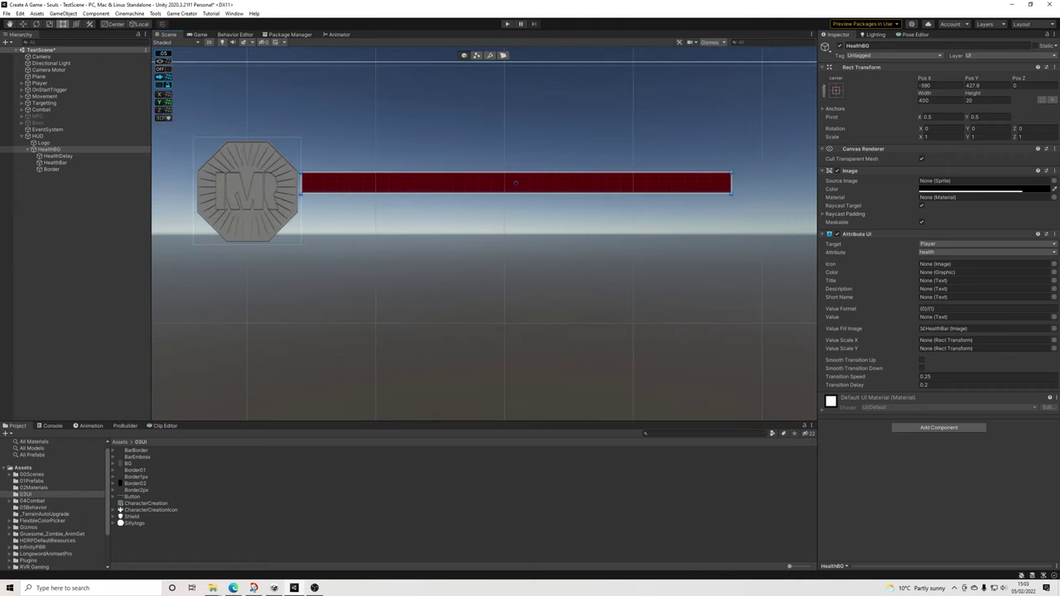
{"action": "scroll", "coordinate": [587, 194], "scroll_direction": "up", "scroll_amount": 2}
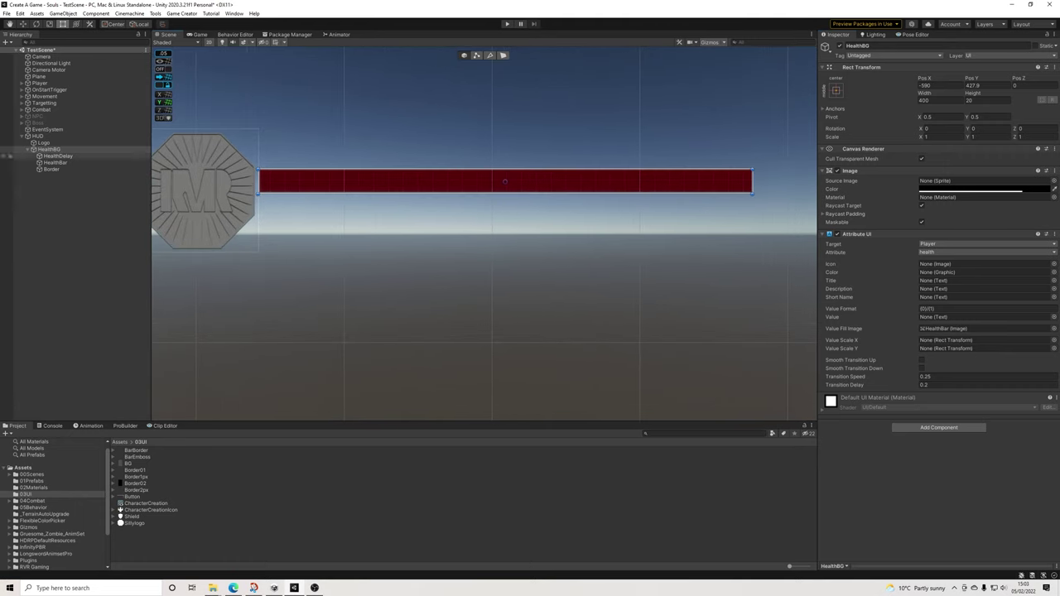
{"action": "left_click", "coordinate": [58, 156]}
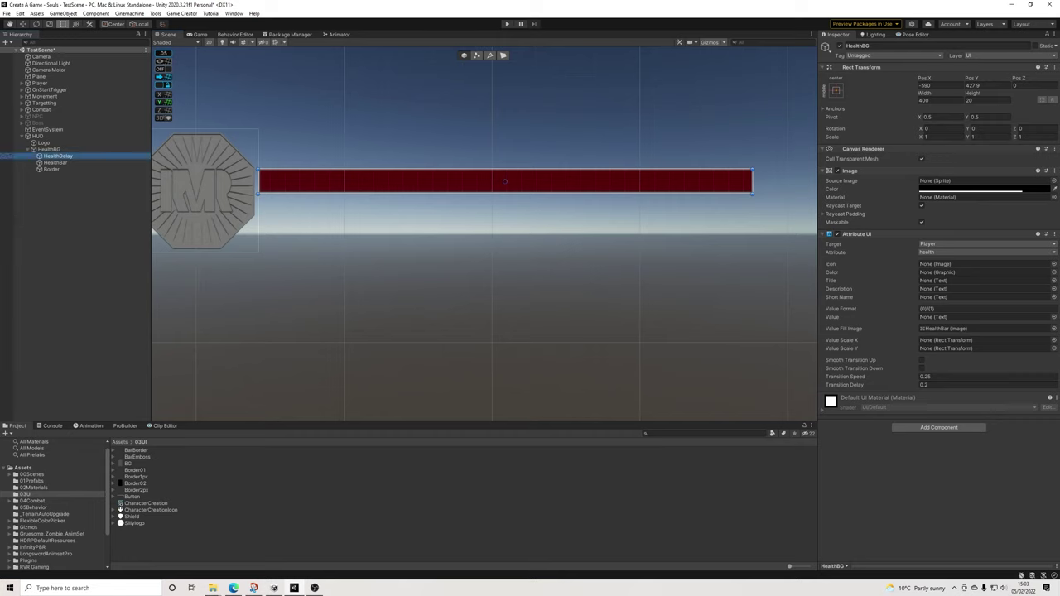
{"action": "left_click", "coordinate": [938, 315]}
{"action": "type", "text": "att"}
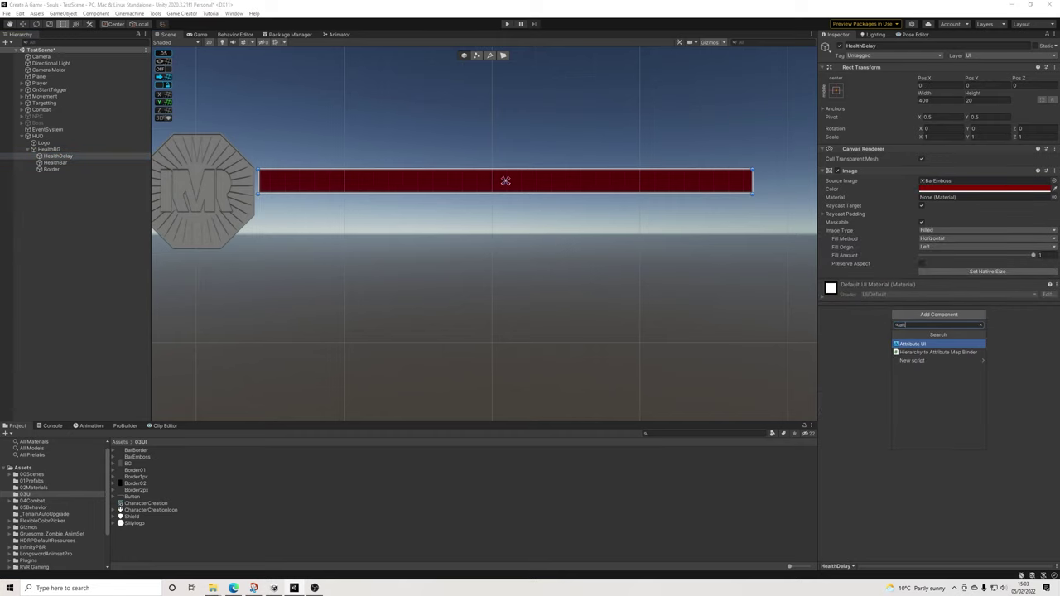
{"action": "key", "text": "Return"}
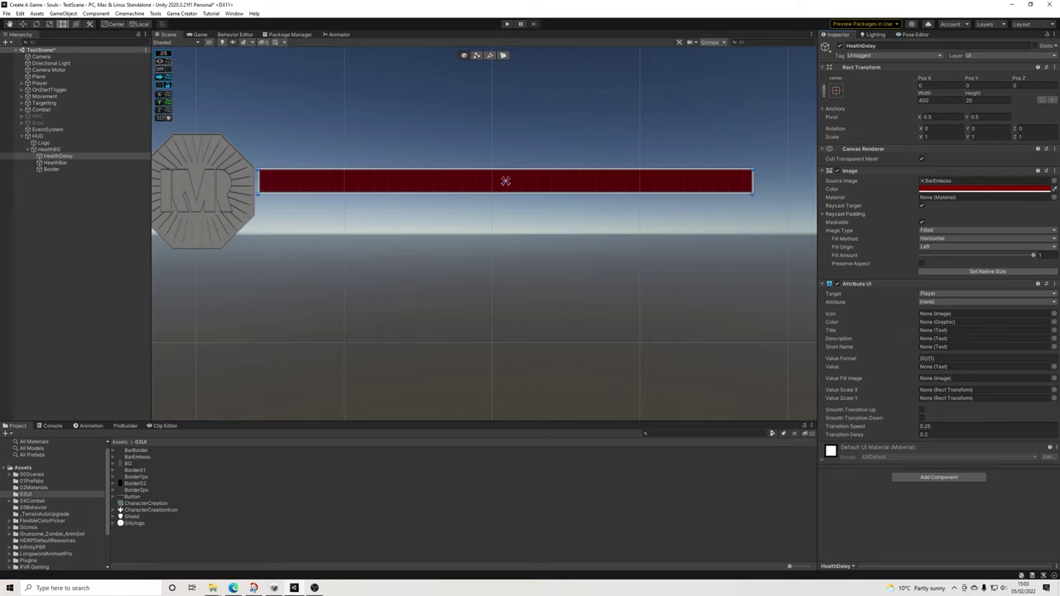
{"action": "left_click", "coordinate": [986, 302]}
{"action": "left_click", "coordinate": [985, 329]}
{"action": "left_click_drag", "start_coordinate": [58, 155], "coordinate": [939, 379]}
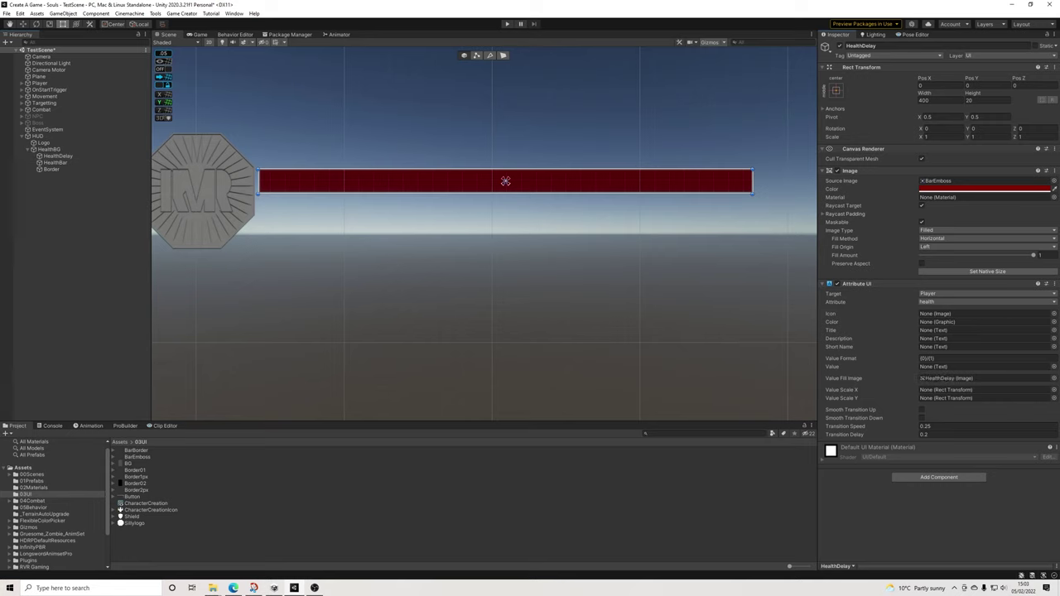
Duplicate the whole HealthBG group and rename the copy ManaBG
{"action": "left_click", "coordinate": [354, 234]}
{"action": "scroll", "coordinate": [354, 234], "scroll_direction": "down", "scroll_amount": 4}
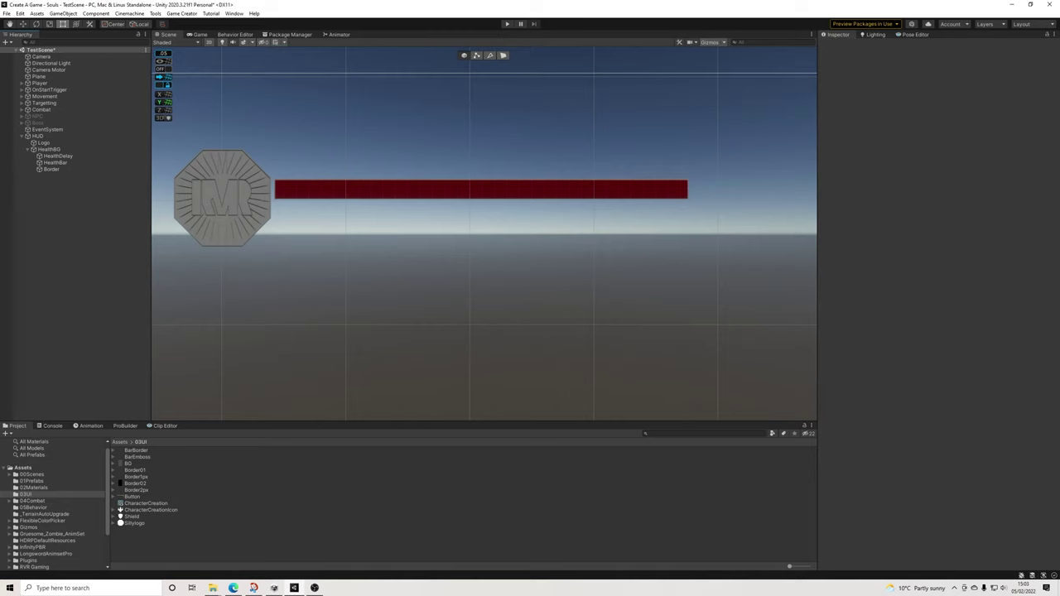
{"action": "scroll", "coordinate": [468, 220], "scroll_direction": "down", "scroll_amount": 4}
{"action": "scroll", "coordinate": [469, 220], "scroll_direction": "up", "scroll_amount": 6}
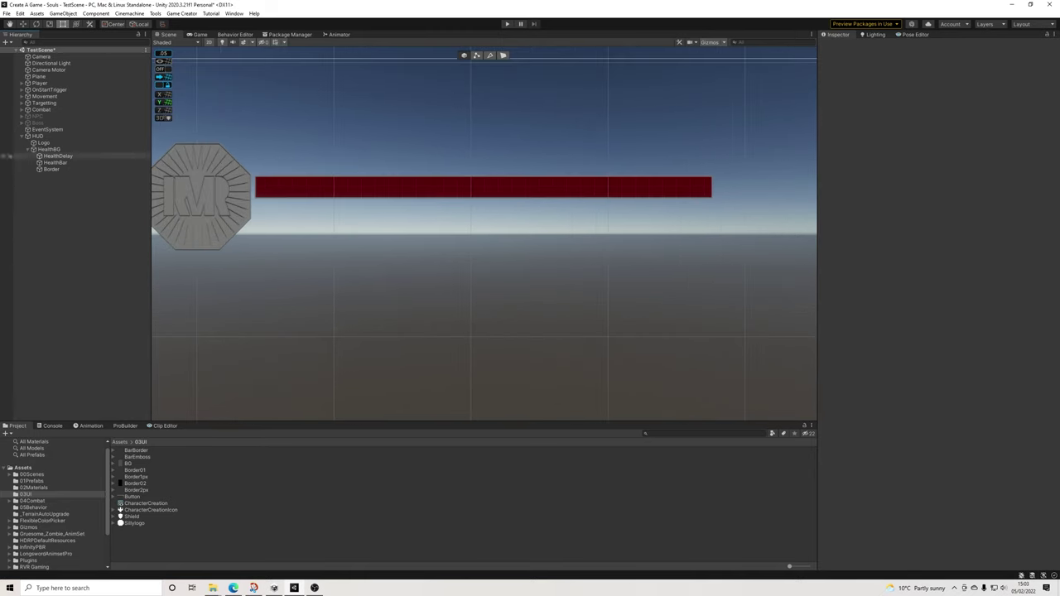
{"action": "left_click", "coordinate": [27, 150]}
{"action": "left_click", "coordinate": [50, 150]}
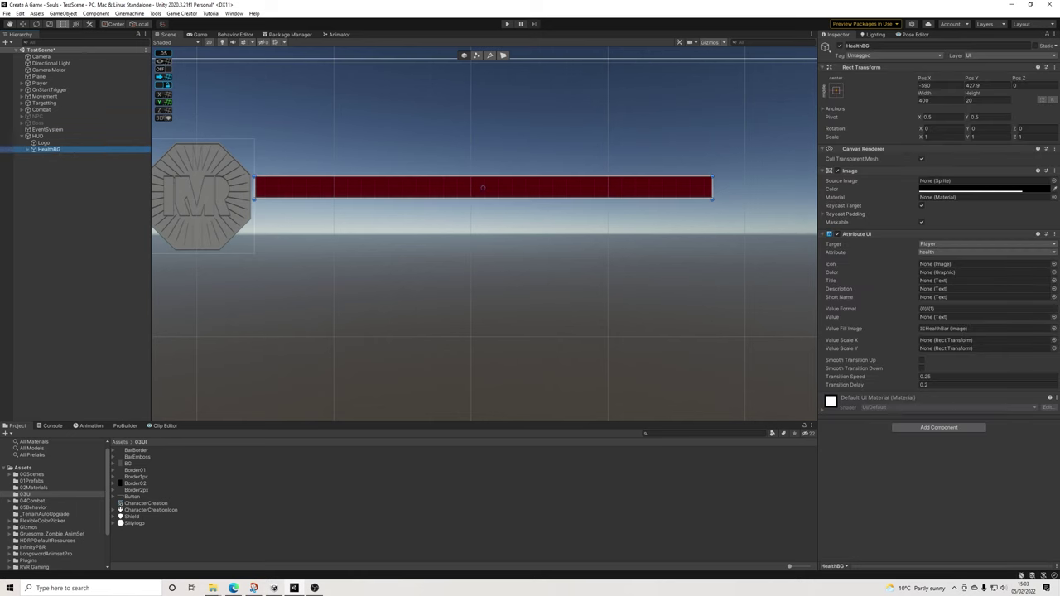
{"action": "key", "text": "ctrl+d"}
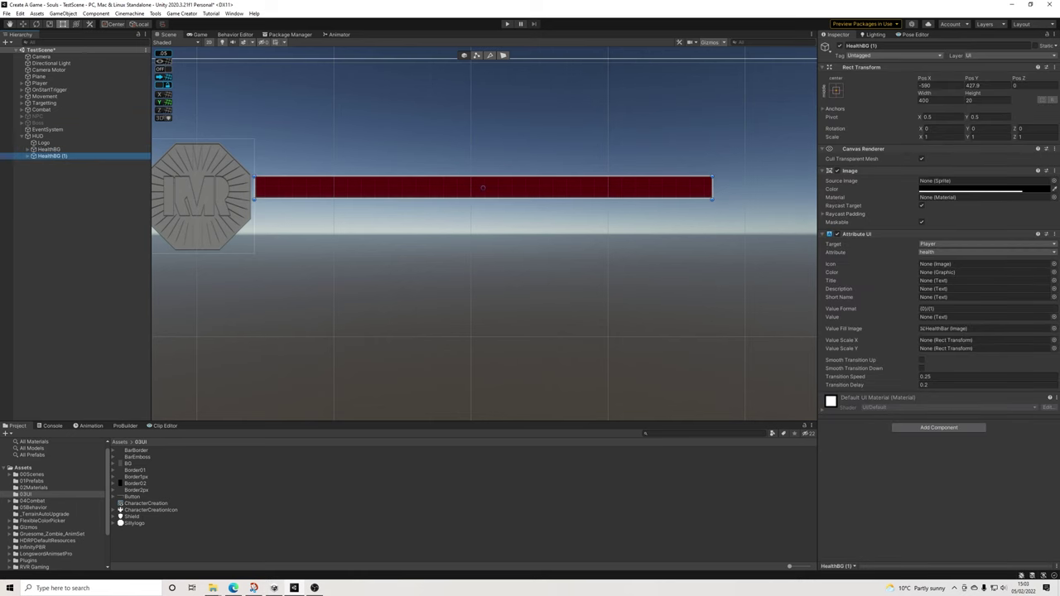
{"action": "left_click", "coordinate": [895, 46]}
{"action": "type", "text": "ManaB"}
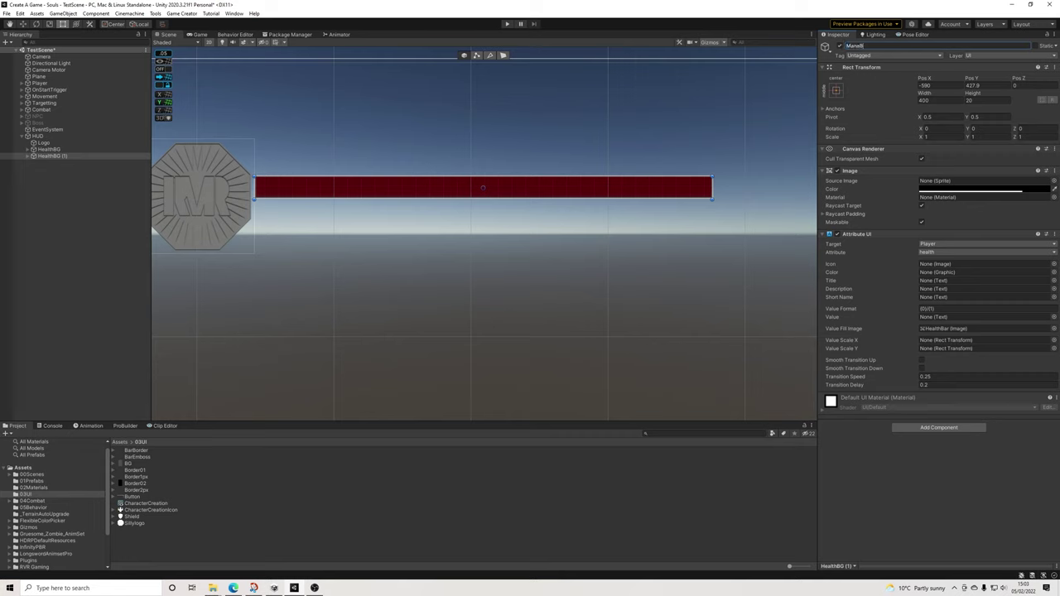
{"action": "type", "text": "G"}
{"action": "key", "text": "Return"}
Rename the HealthDelay image inside ManaBG to ManaDelay
{"action": "left_click", "coordinate": [28, 155]}
{"action": "left_click", "coordinate": [58, 162]}
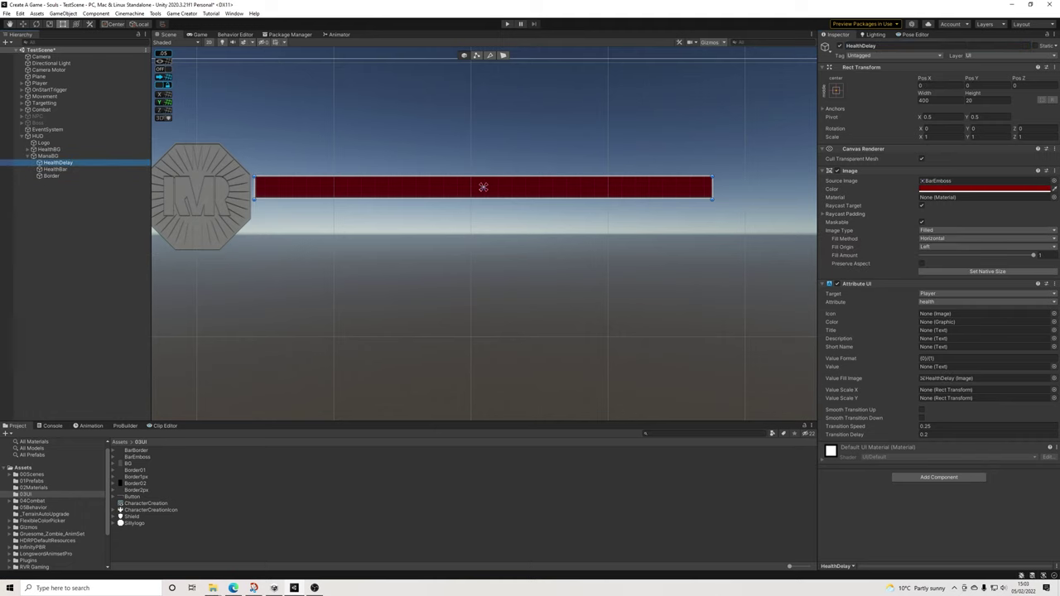
{"action": "left_click_drag", "start_coordinate": [863, 45], "coordinate": [845, 45]}
{"action": "type", "text": "ManaDelay"}
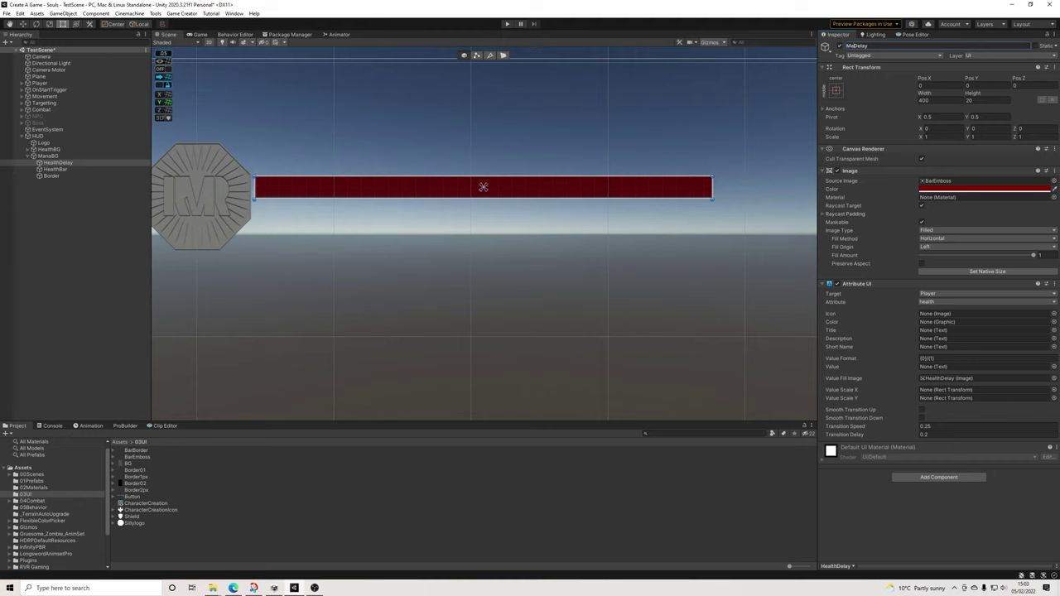
{"action": "key", "text": "Left"}
{"action": "key", "text": "Left"}
{"action": "key", "text": "Left"}
{"action": "key", "text": "Left"}
{"action": "key", "text": "Left"}
{"action": "key", "text": "BackSpace"}
{"action": "key", "text": "BackSpace"}
{"action": "type", "text": "na"}
{"action": "key", "text": "Return"}
Rename the HealthBar image inside ManaBG to ManaBar
{"action": "left_click", "coordinate": [55, 169]}
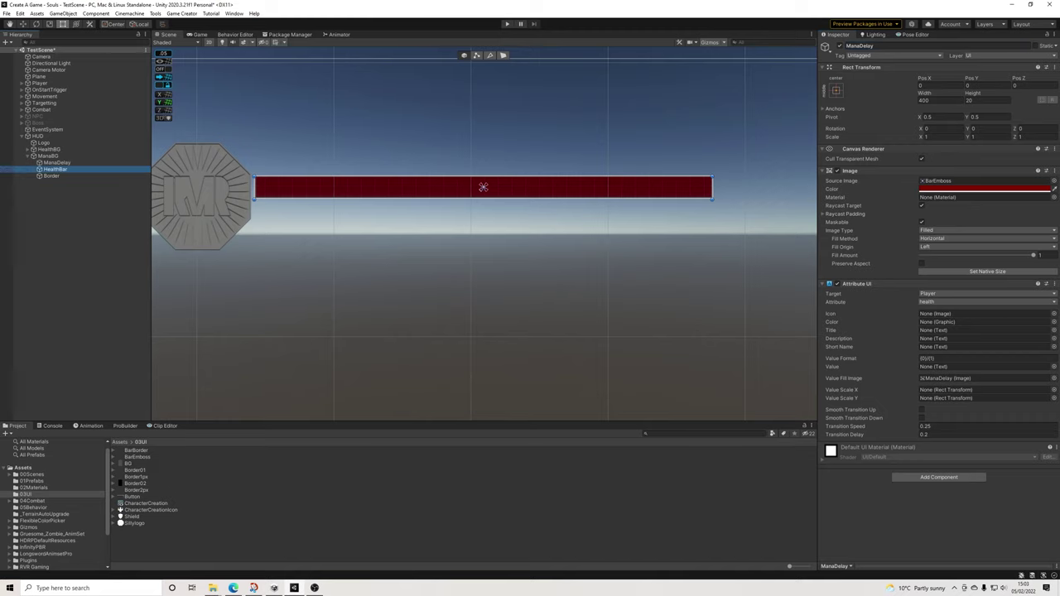
{"action": "left_click_drag", "start_coordinate": [862, 46], "coordinate": [838, 46]}
{"action": "type", "text": "Mana"}
{"action": "key", "text": "Return"}
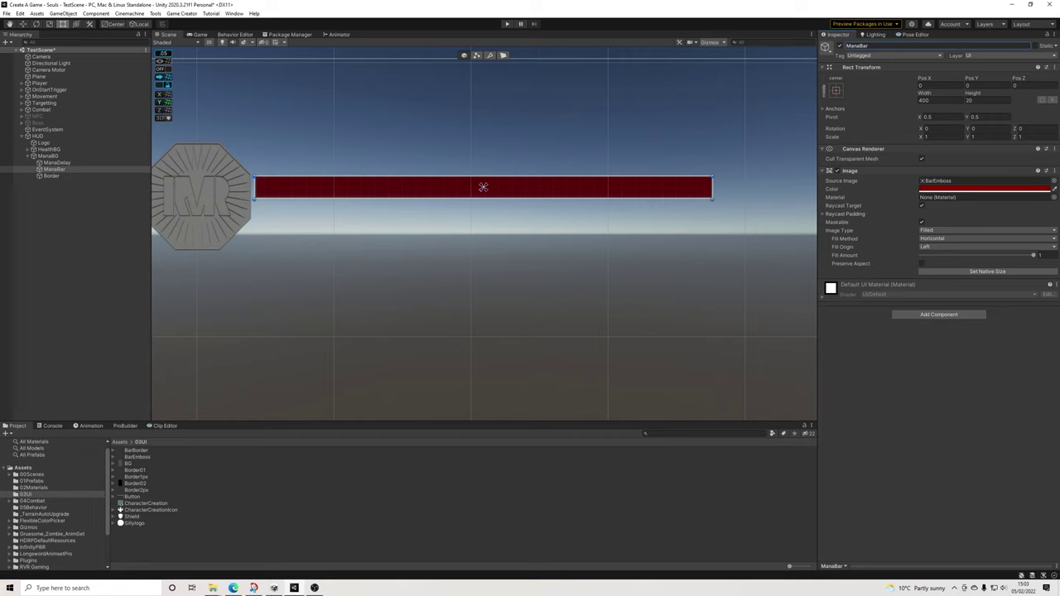
Colour the ManaBar image blue, hexadecimal 004E82
{"action": "left_click", "coordinate": [983, 189]}
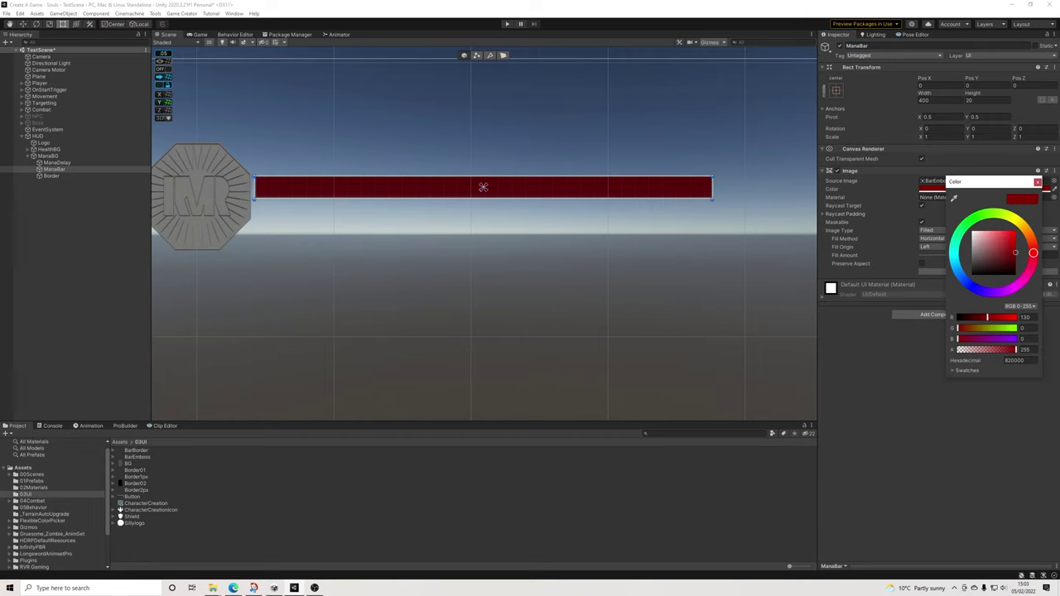
{"action": "left_click_drag", "start_coordinate": [1032, 252], "coordinate": [957, 270]}
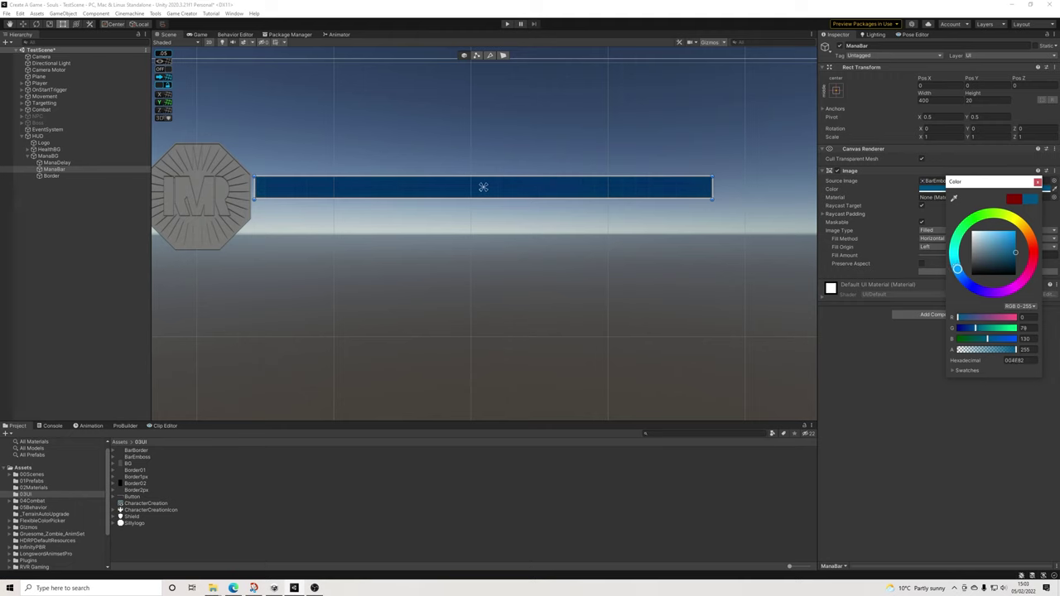
{"action": "left_click", "coordinate": [1037, 181]}
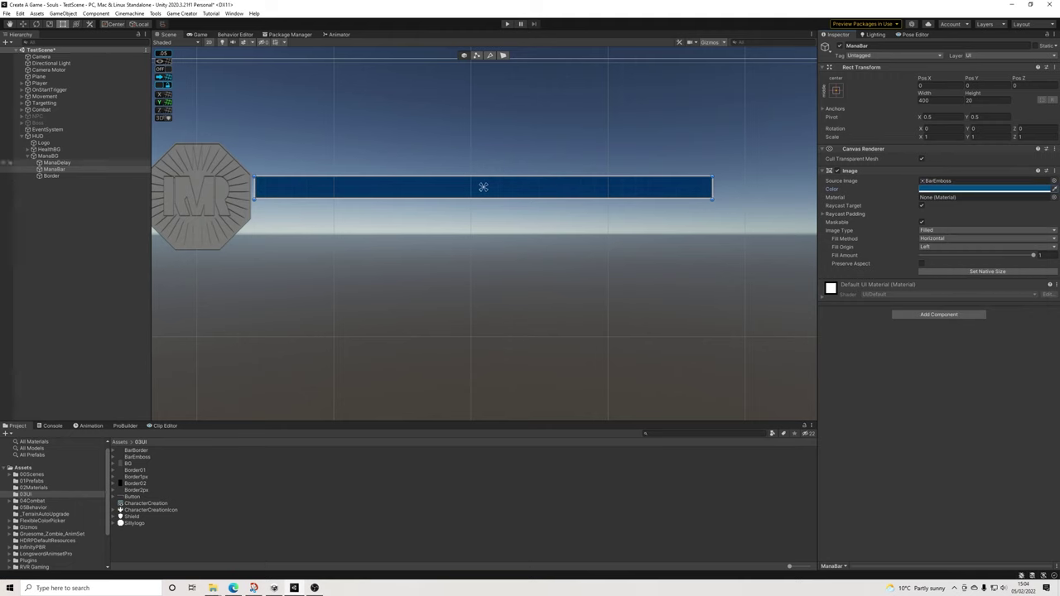
{"action": "left_click", "coordinate": [57, 163]}
{"action": "left_click", "coordinate": [985, 189]}
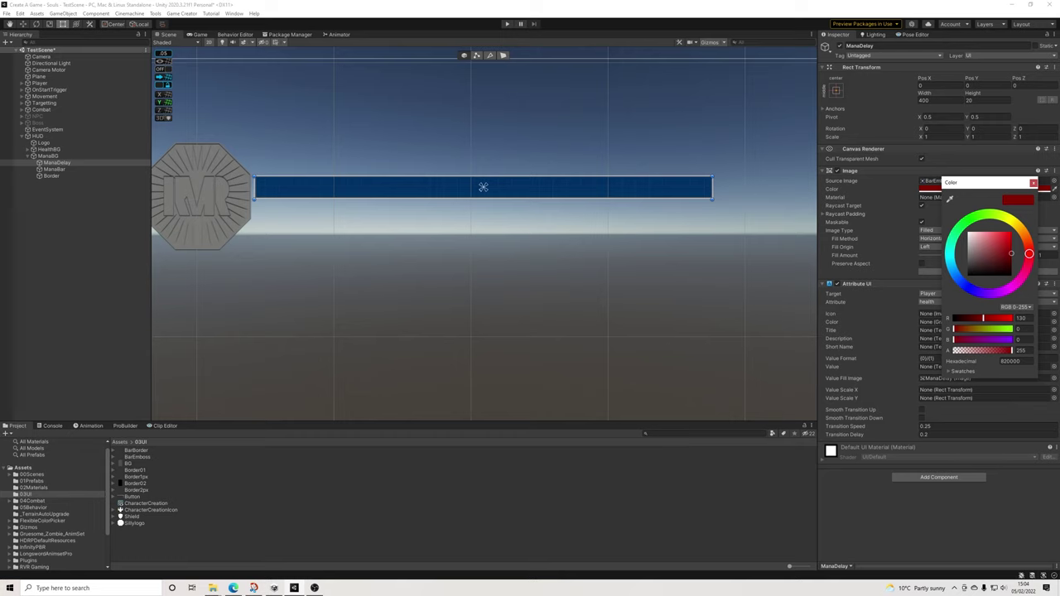
{"action": "left_click", "coordinate": [1033, 183]}
Copy ManaBar's hexadecimal colour 004E82 and apply it to the ManaDelay image
{"action": "left_click", "coordinate": [55, 169]}
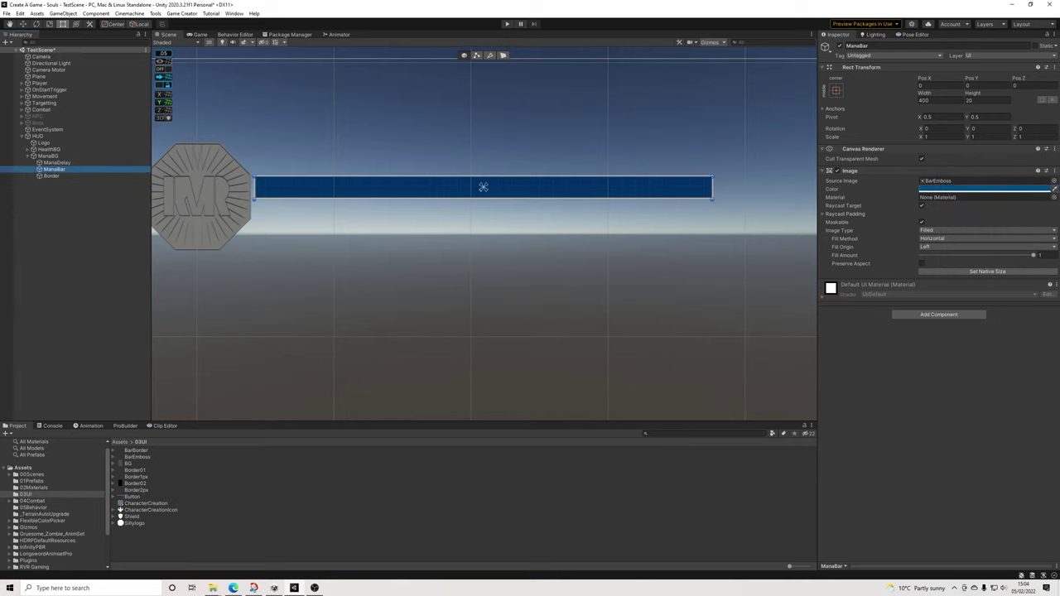
{"action": "left_click", "coordinate": [985, 189]}
{"action": "left_click", "coordinate": [1030, 362]}
{"action": "key", "text": "ctrl+c"}
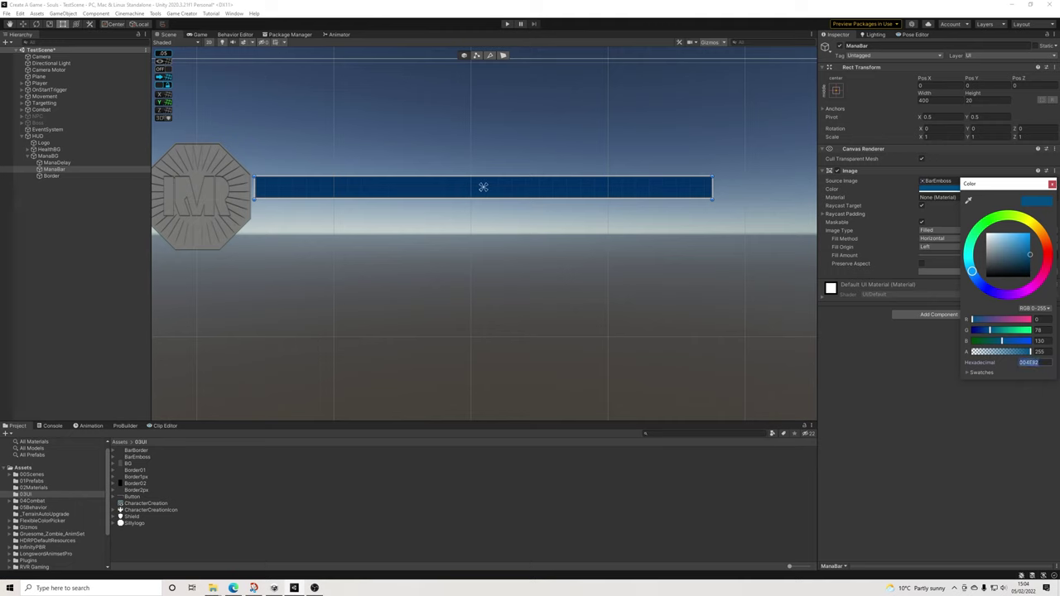
{"action": "left_click", "coordinate": [1053, 184]}
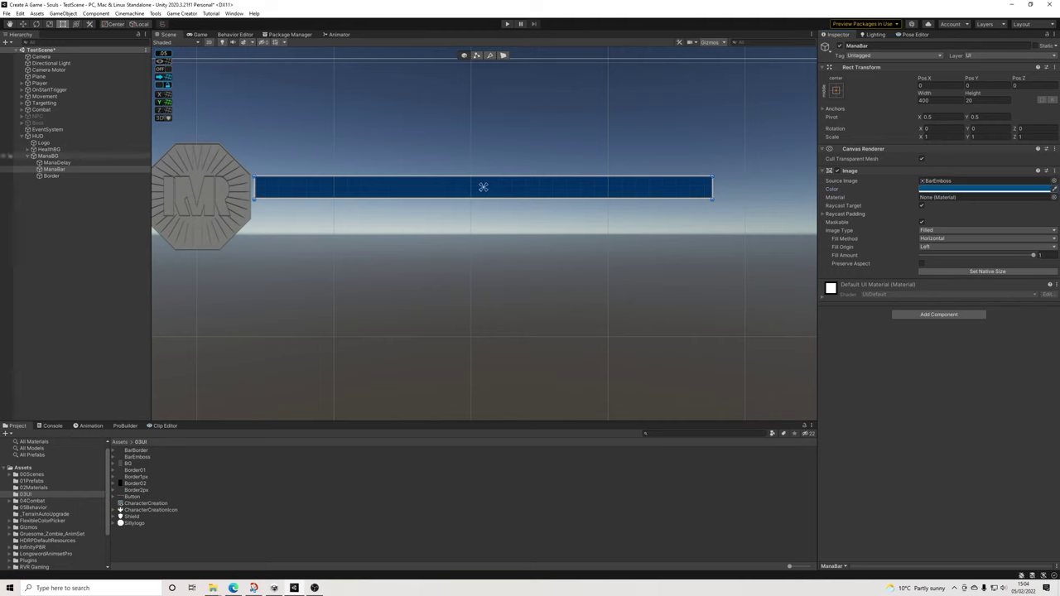
{"action": "left_click", "coordinate": [50, 155]}
{"action": "left_click", "coordinate": [57, 162]}
{"action": "left_click", "coordinate": [985, 188]}
{"action": "left_click", "coordinate": [1029, 361]}
{"action": "key", "text": "ctrl+v"}
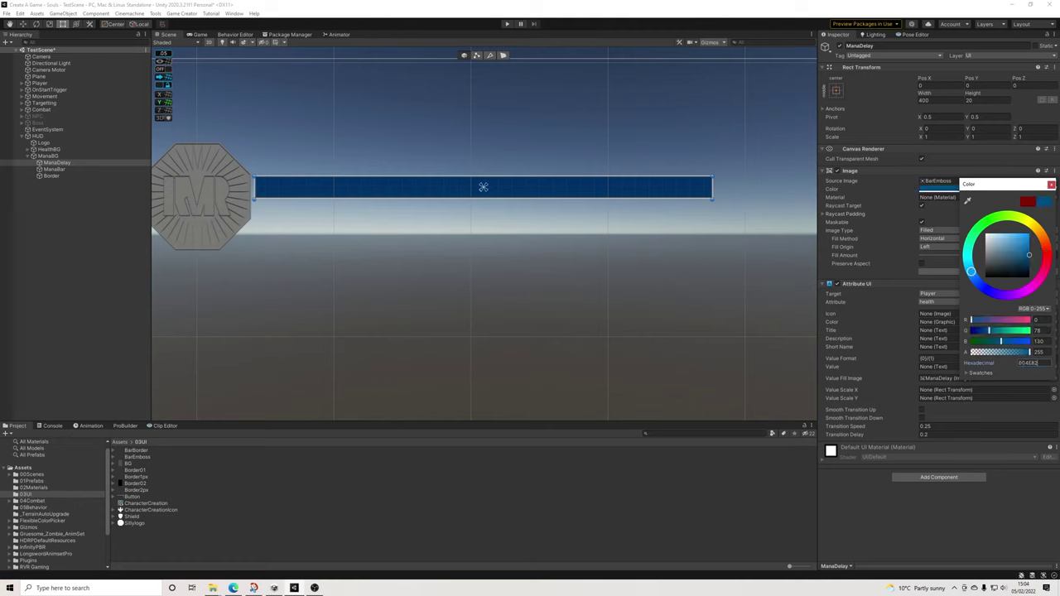
{"action": "left_click", "coordinate": [1052, 185]}
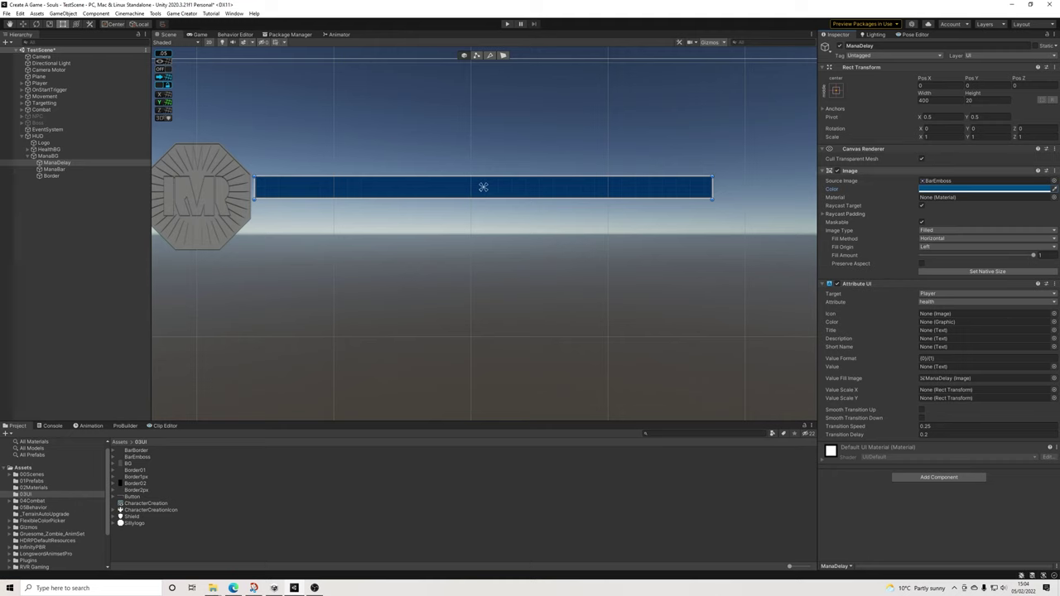
Set the attribute of ManaBG's Attribute UI component to mana
{"action": "scroll", "coordinate": [498, 190], "scroll_direction": "down", "scroll_amount": 2}
{"action": "scroll", "coordinate": [495, 190], "scroll_direction": "up", "scroll_amount": 1}
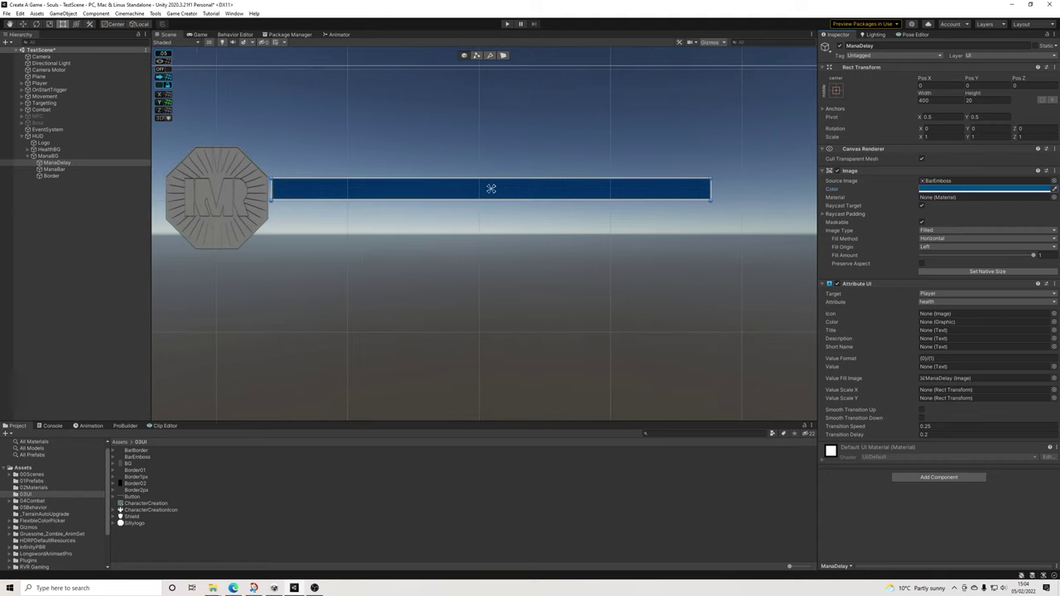
{"action": "left_click", "coordinate": [55, 169]}
{"action": "left_click", "coordinate": [57, 162]}
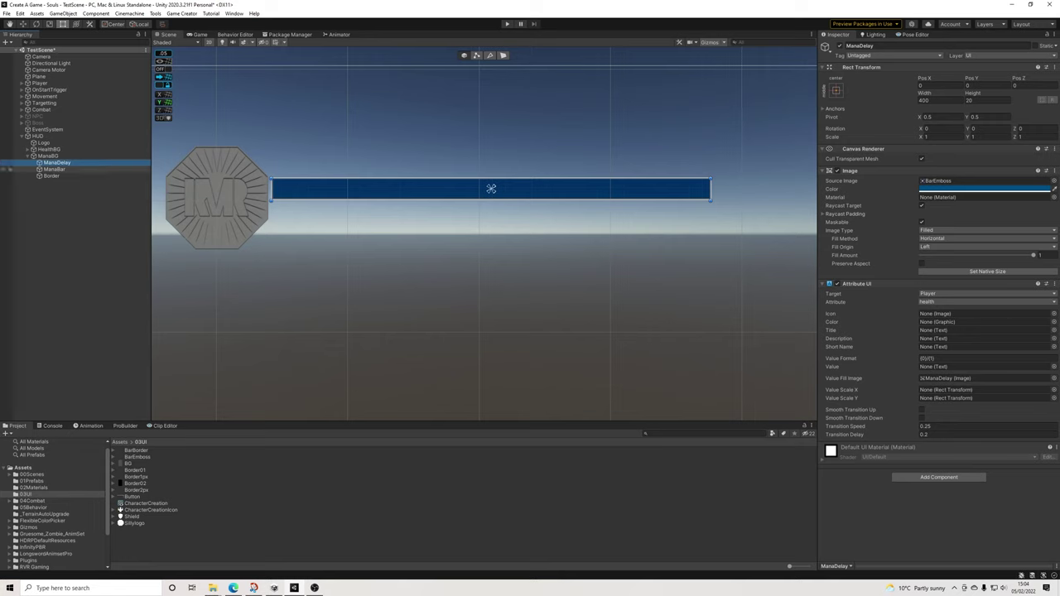
{"action": "left_click", "coordinate": [48, 155]}
{"action": "left_click", "coordinate": [985, 252]}
{"action": "left_click", "coordinate": [944, 272]}
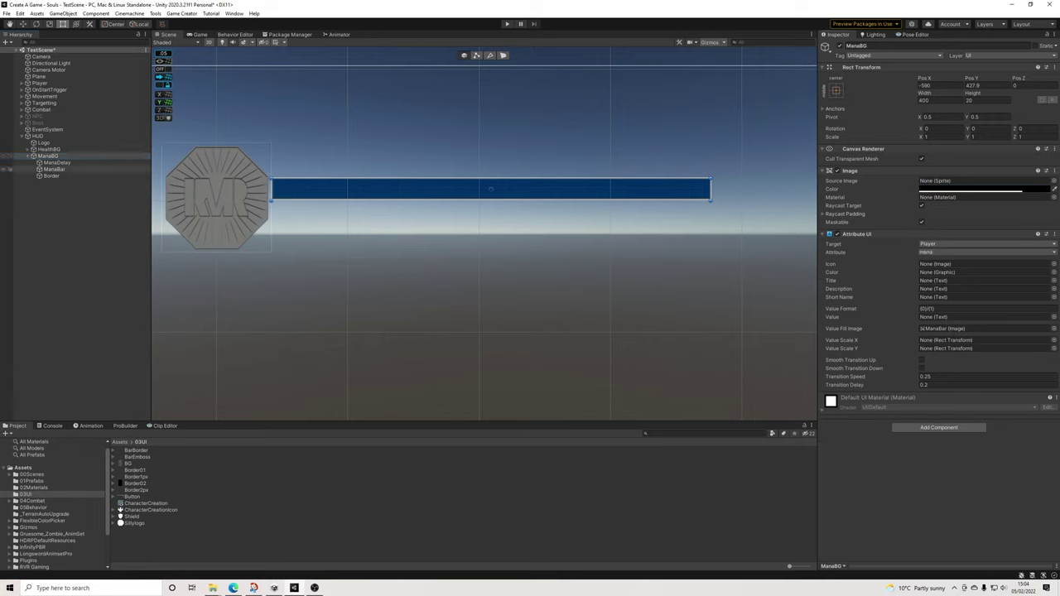
Set the Attribute UI attribute of the ManaDelay image inside ManaBG to mana
{"action": "left_click", "coordinate": [492, 189]}
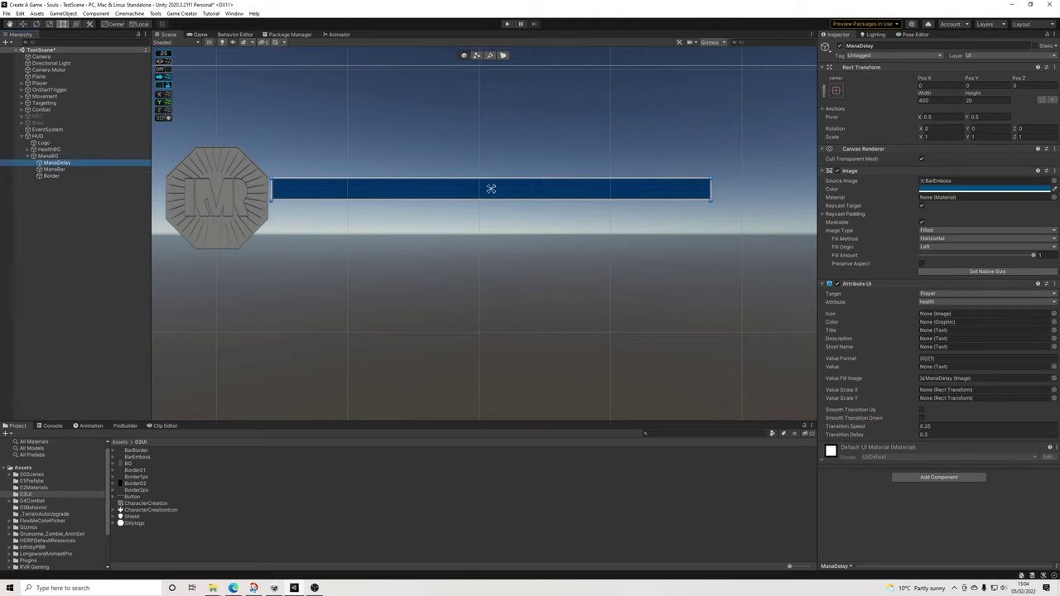
{"action": "left_click", "coordinate": [985, 301]}
{"action": "left_click", "coordinate": [944, 327]}
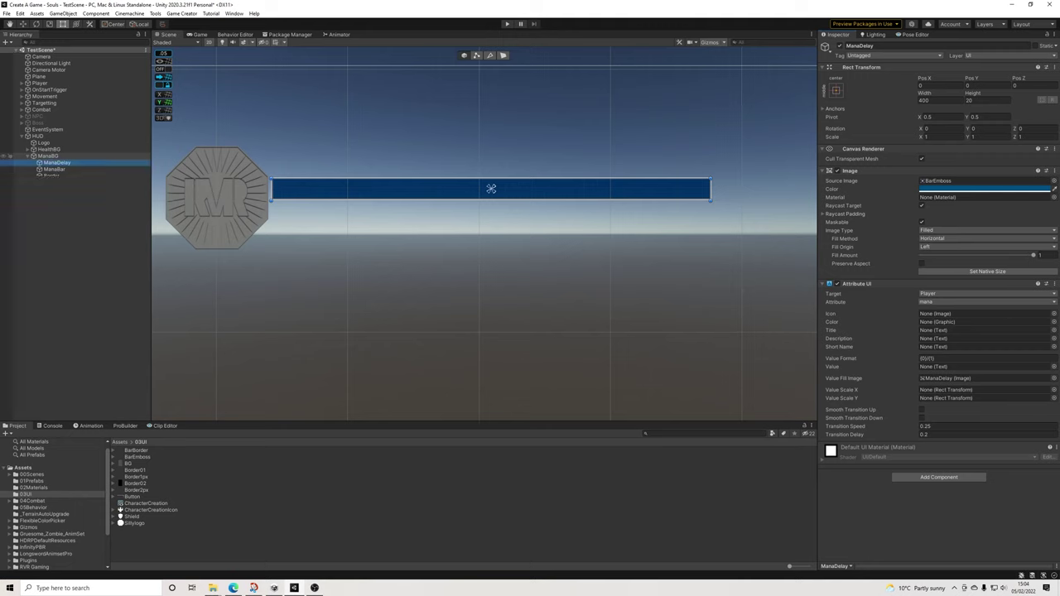
Duplicate ManaBG as StaminaBG and set the copy's Attribute UI attribute to stamina
{"action": "left_click", "coordinate": [27, 156]}
{"action": "left_click", "coordinate": [48, 155]}
{"action": "key", "text": "ctrl+d"}
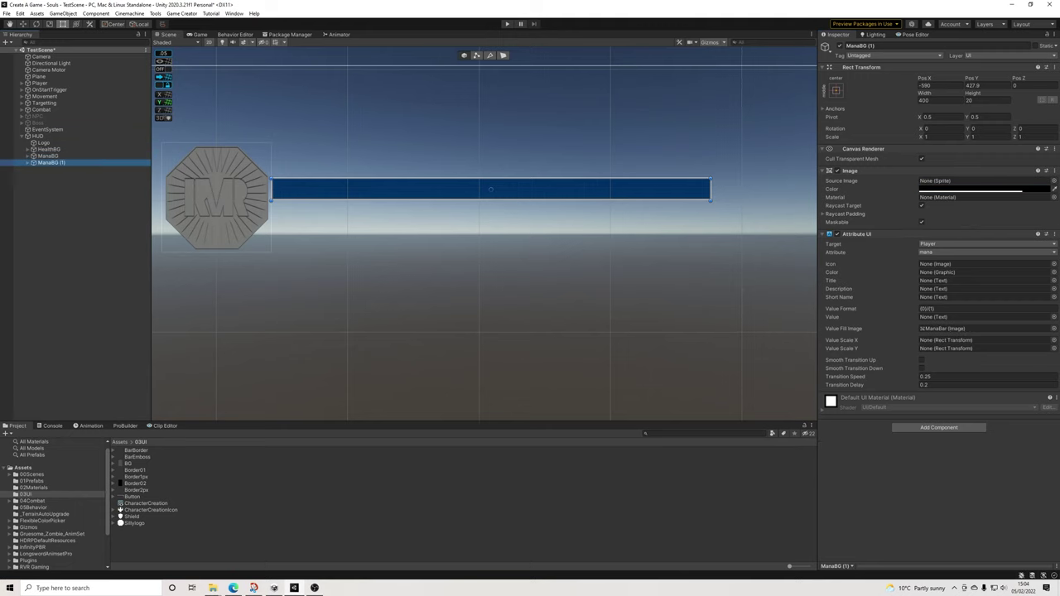
{"action": "left_click", "coordinate": [881, 46]}
{"action": "type", "text": "StaminaBG"}
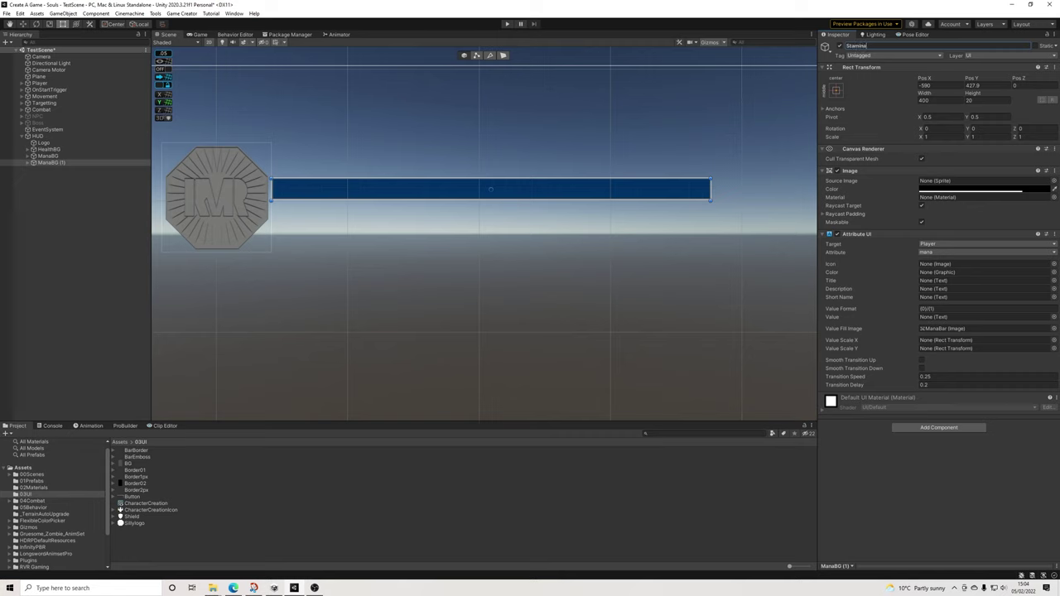
{"action": "key", "text": "Return"}
{"action": "left_click", "coordinate": [986, 252]}
{"action": "left_click", "coordinate": [935, 286]}
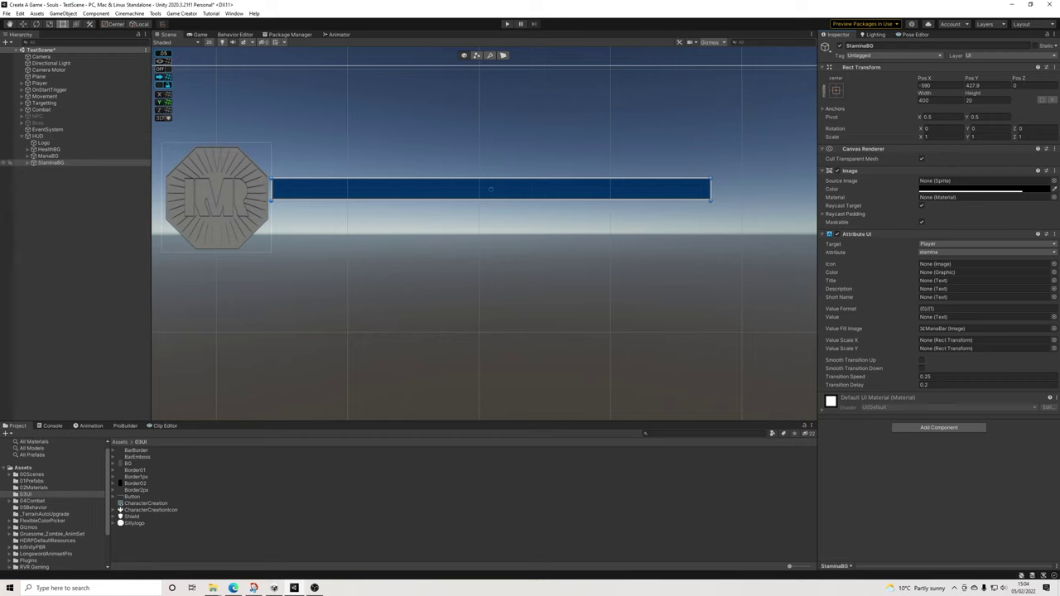
Colour both the ManaDelay and ManaBar images inside StaminaBG green, hexadecimal 007205
{"action": "left_click", "coordinate": [29, 163]}
{"action": "left_click", "coordinate": [56, 169]}
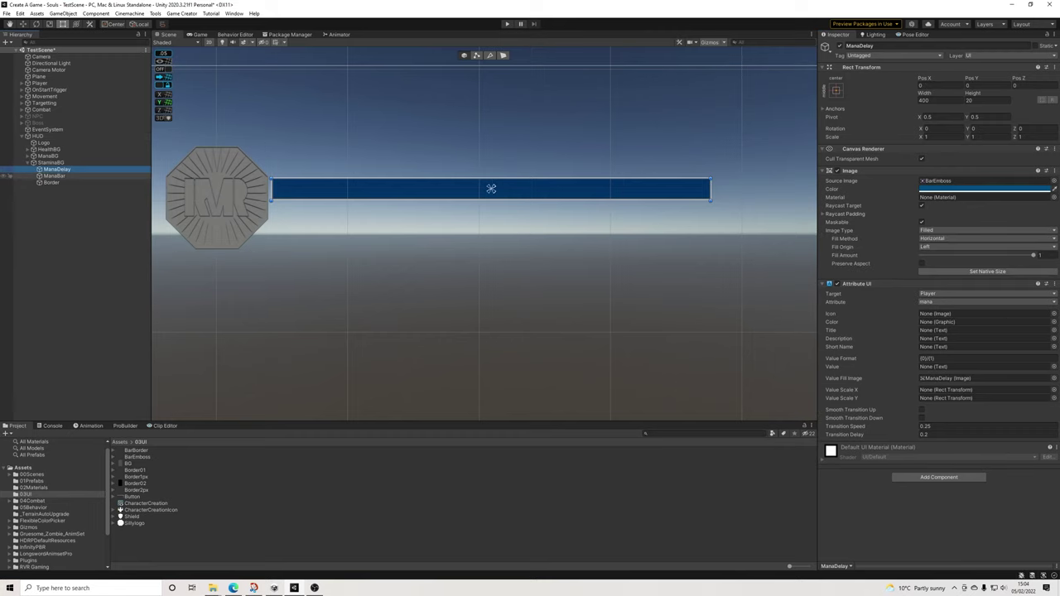
{"action": "left_click", "coordinate": [55, 176], "text": "shift"}
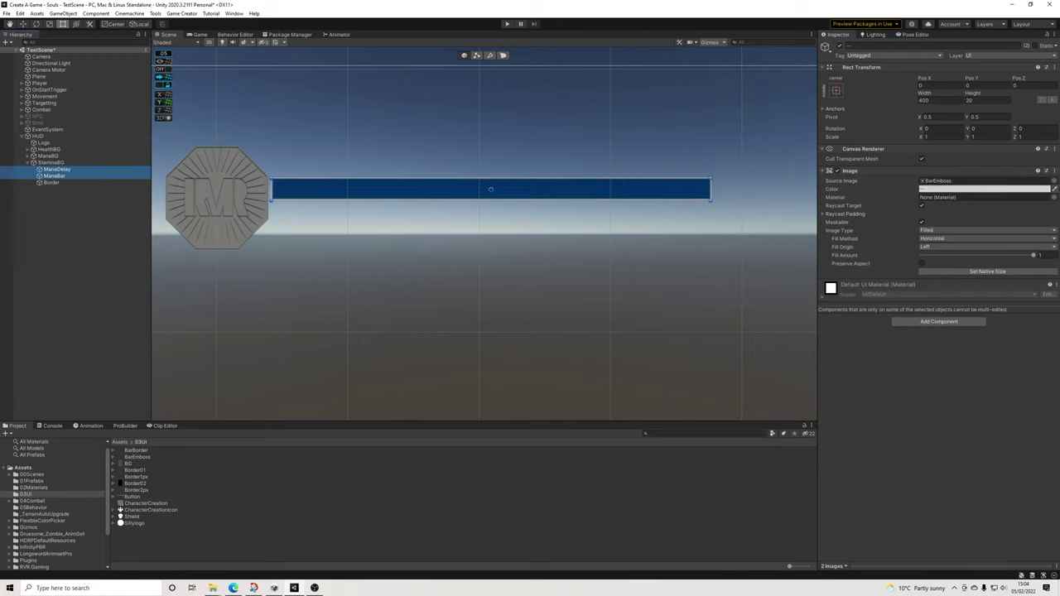
{"action": "left_click", "coordinate": [56, 169]}
{"action": "left_click", "coordinate": [55, 175]}
{"action": "left_click", "coordinate": [56, 169]}
{"action": "left_click", "coordinate": [54, 175], "text": "shift"}
{"action": "left_click", "coordinate": [974, 189]}
{"action": "left_click", "coordinate": [952, 222]}
{"action": "left_click_drag", "start_coordinate": [982, 240], "coordinate": [995, 260]}
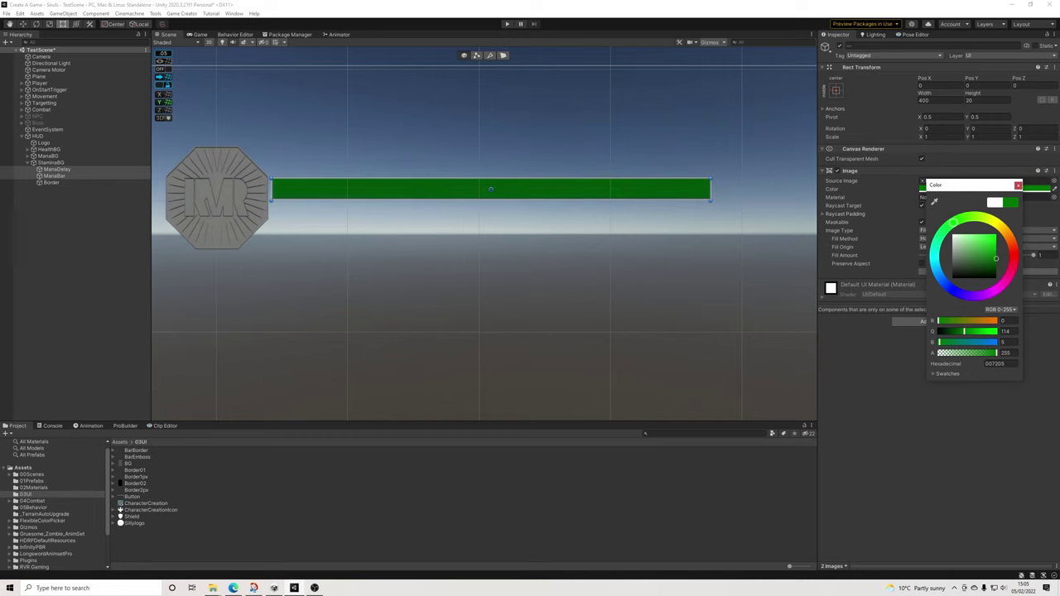
{"action": "left_click", "coordinate": [1017, 186]}
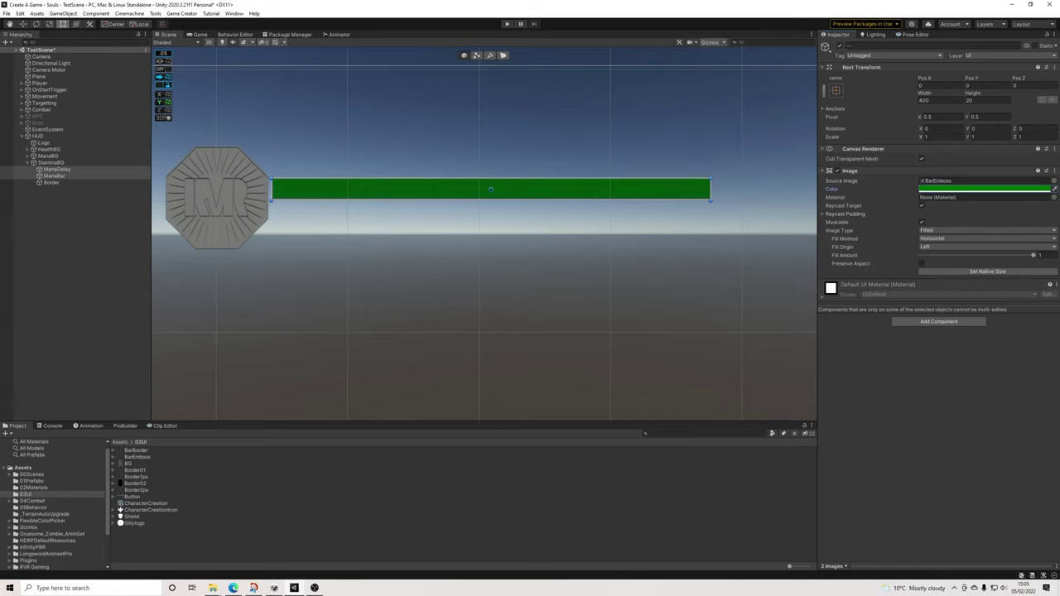
Set the Attribute UI attribute of the ManaDelay image inside StaminaBG to stamina
{"action": "left_click", "coordinate": [490, 189]}
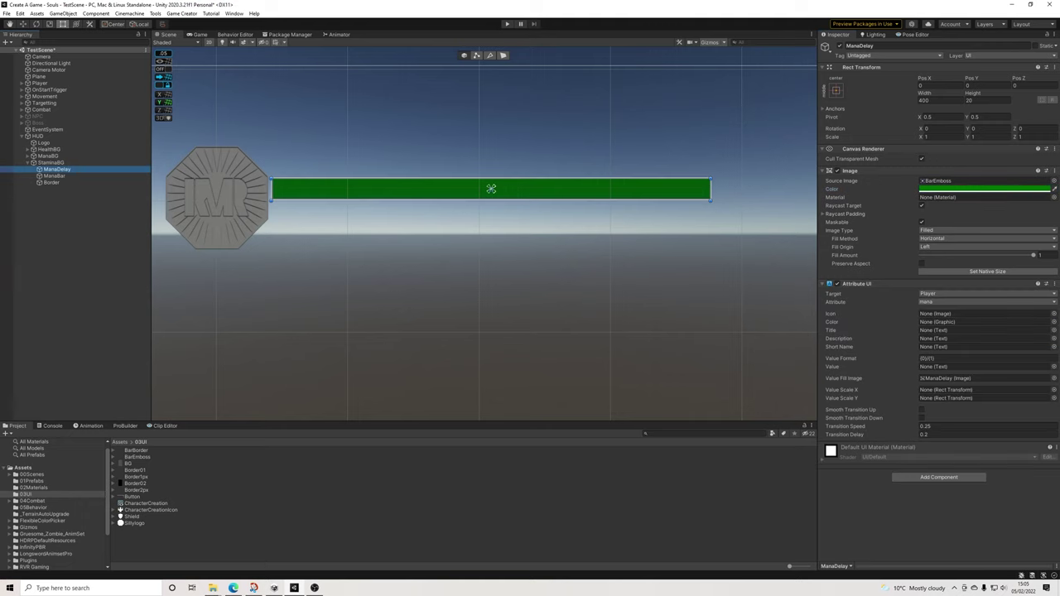
{"action": "left_click", "coordinate": [952, 302]}
{"action": "left_click", "coordinate": [944, 336]}
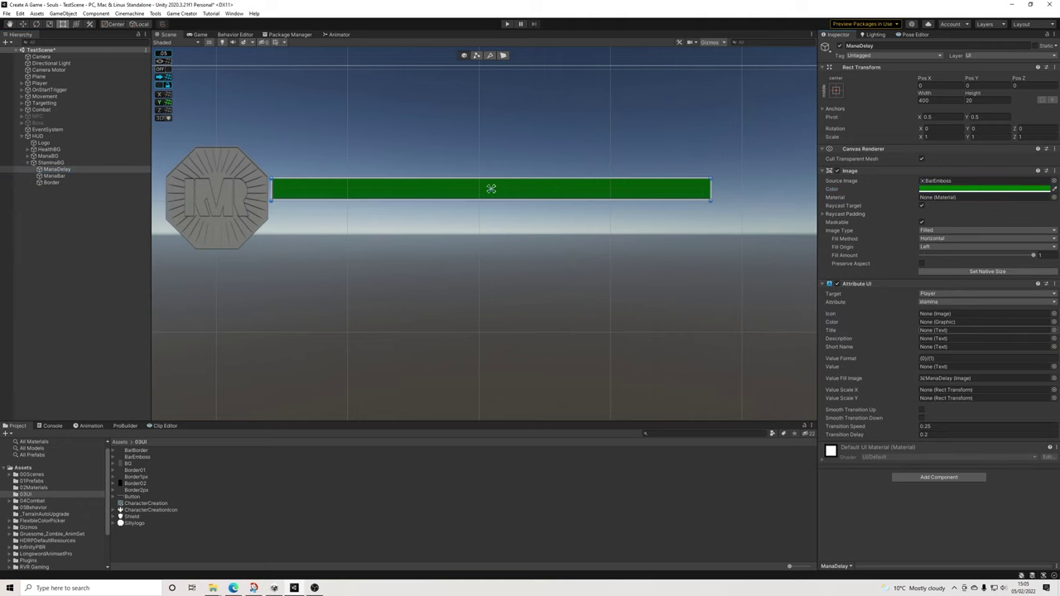
{"action": "left_click", "coordinate": [74, 241]}
Stack the bars by placing ManaBG directly beneath HealthBG and StaminaBG directly beneath ManaBG
{"action": "left_click", "coordinate": [51, 163]}
{"action": "left_click", "coordinate": [27, 163]}
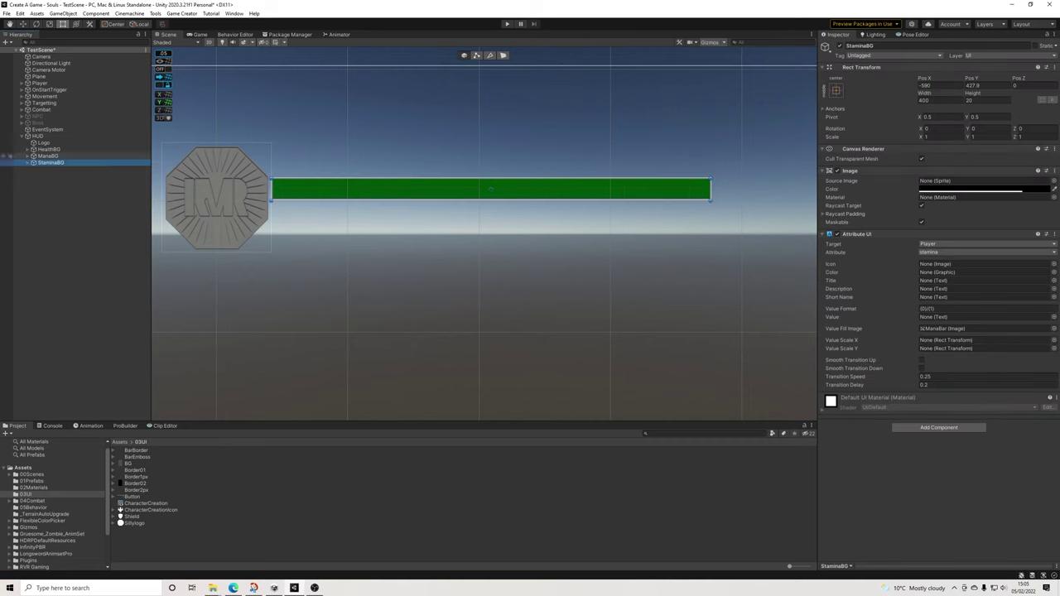
{"action": "left_click_drag", "start_coordinate": [491, 189], "coordinate": [495, 264]}
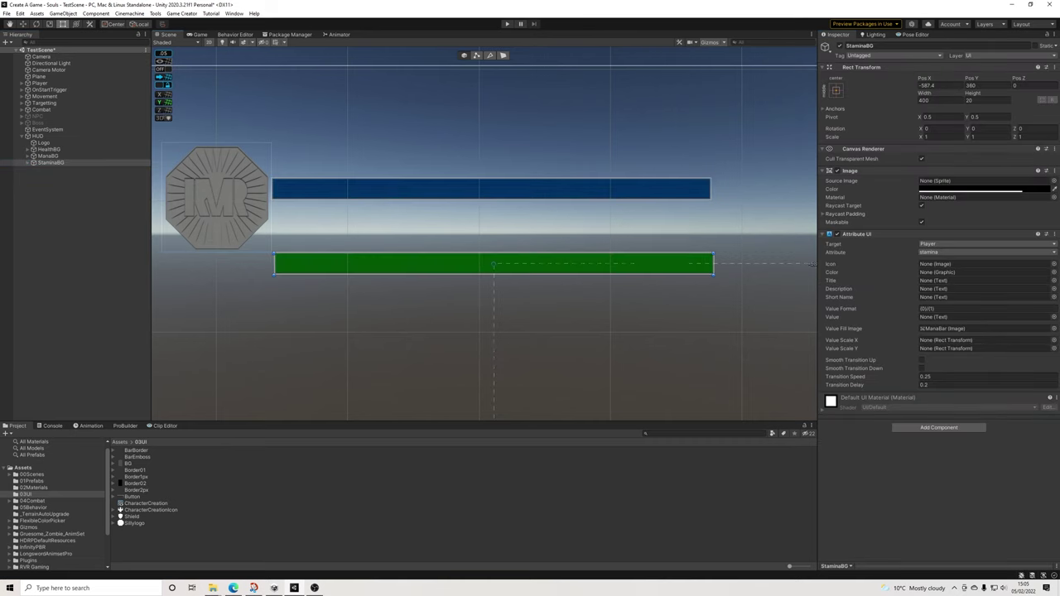
{"action": "left_click", "coordinate": [48, 156]}
{"action": "left_click_drag", "start_coordinate": [491, 190], "coordinate": [491, 211]}
{"action": "left_click", "coordinate": [51, 162]}
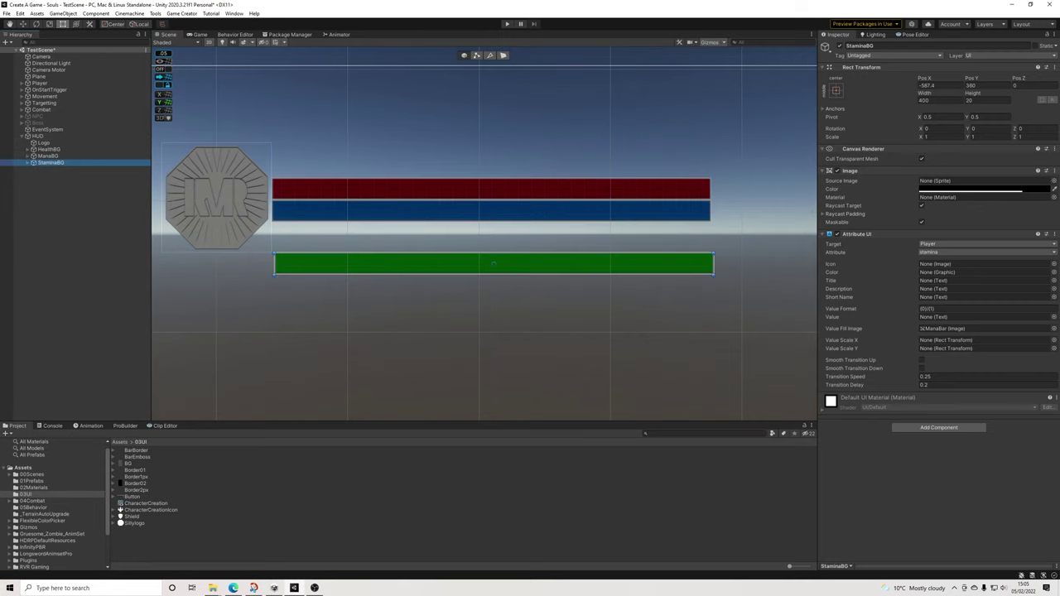
{"action": "left_click_drag", "start_coordinate": [813, 263], "coordinate": [811, 233]}
Move HealthBG, ManaBG and StaminaBG up together so the stack is vertically centred on the logo
{"action": "left_click", "coordinate": [39, 135]}
{"action": "scroll", "coordinate": [520, 251], "scroll_direction": "down", "scroll_amount": 5}
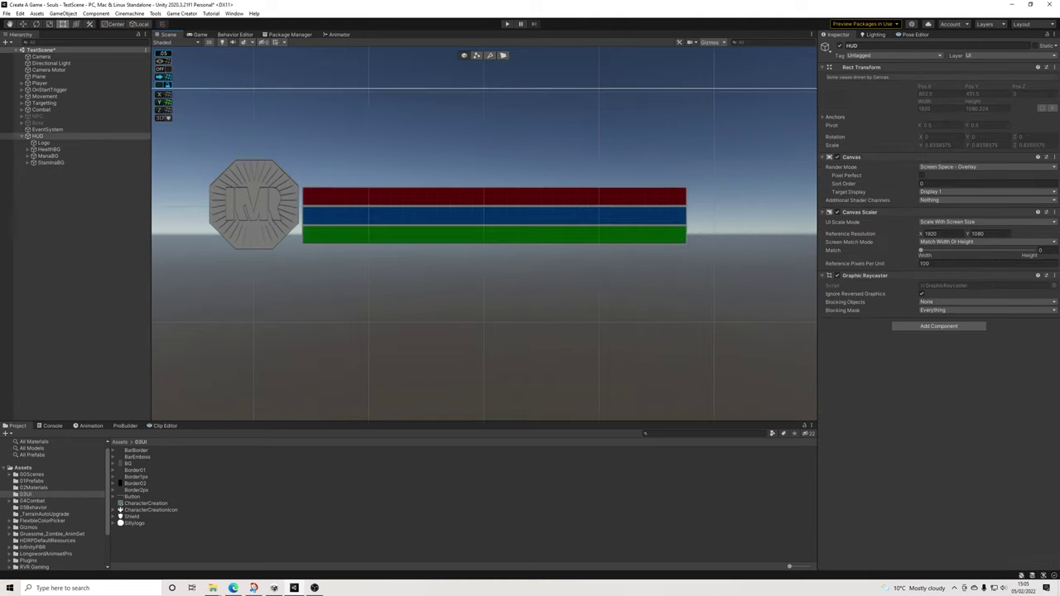
{"action": "scroll", "coordinate": [506, 250], "scroll_direction": "down", "scroll_amount": 4}
{"action": "scroll", "coordinate": [480, 248], "scroll_direction": "up", "scroll_amount": 4}
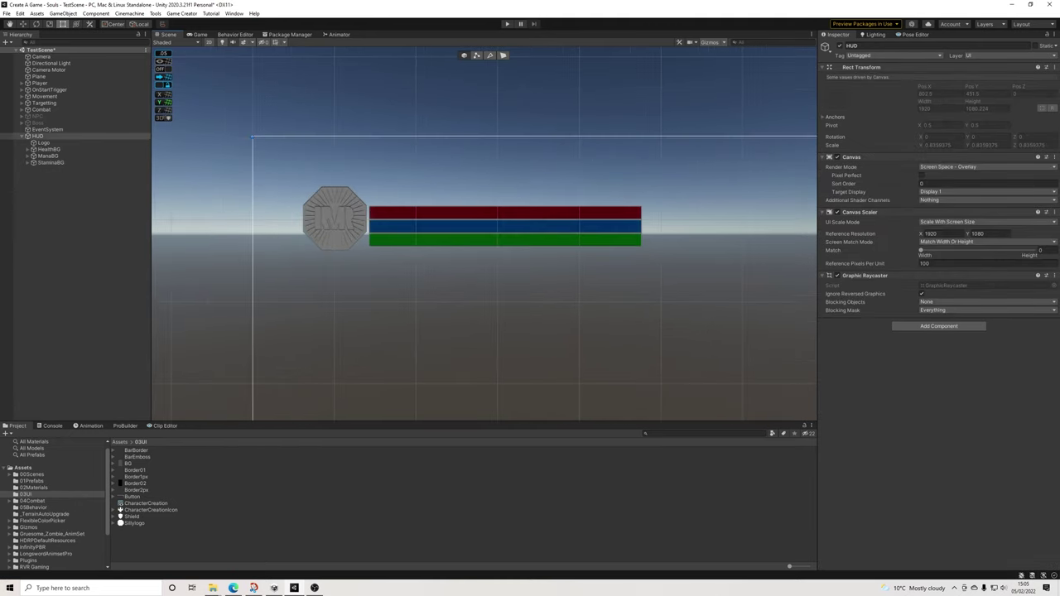
{"action": "scroll", "coordinate": [488, 244], "scroll_direction": "up", "scroll_amount": 2}
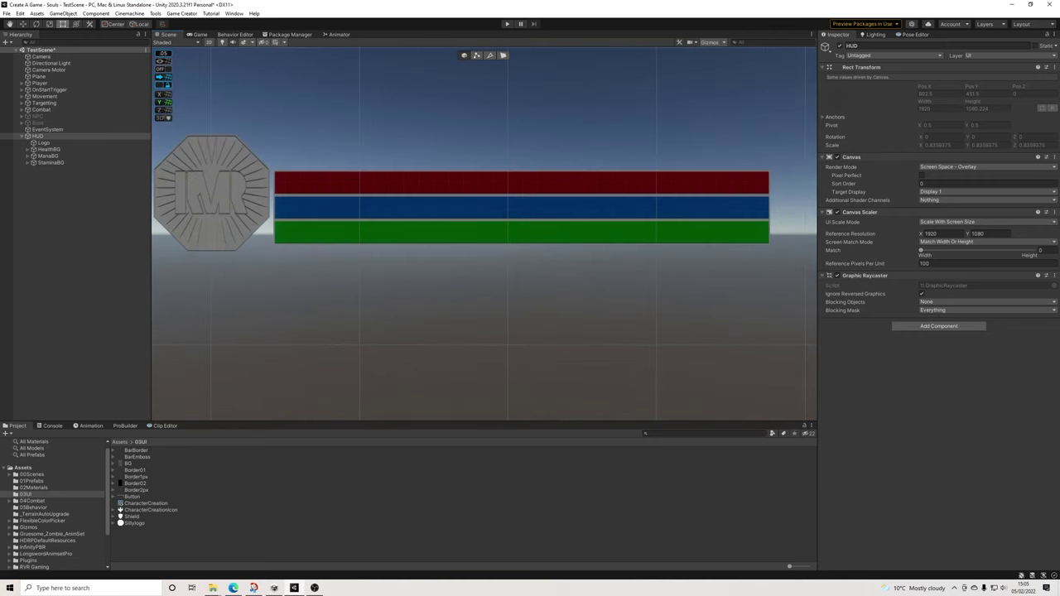
{"action": "left_click", "coordinate": [44, 143]}
{"action": "left_click", "coordinate": [49, 149]}
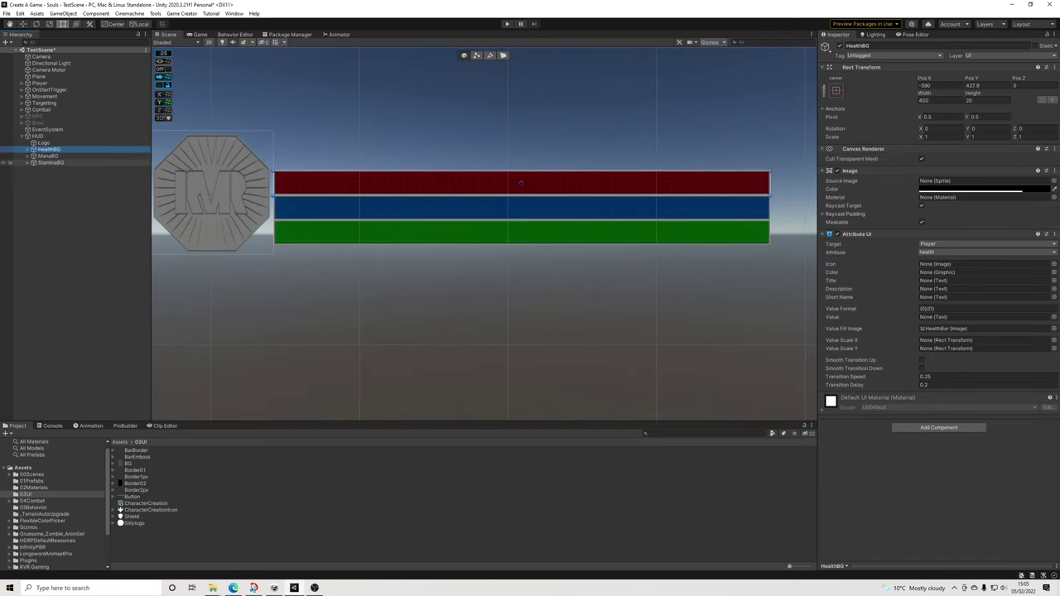
{"action": "left_click", "coordinate": [51, 163], "text": "shift"}
{"action": "left_click_drag", "start_coordinate": [521, 207], "coordinate": [520, 199]}
{"action": "key", "text": "ctrl+z"}
{"action": "key", "text": "w"}
{"action": "left_click_drag", "start_coordinate": [521, 184], "coordinate": [521, 174]}
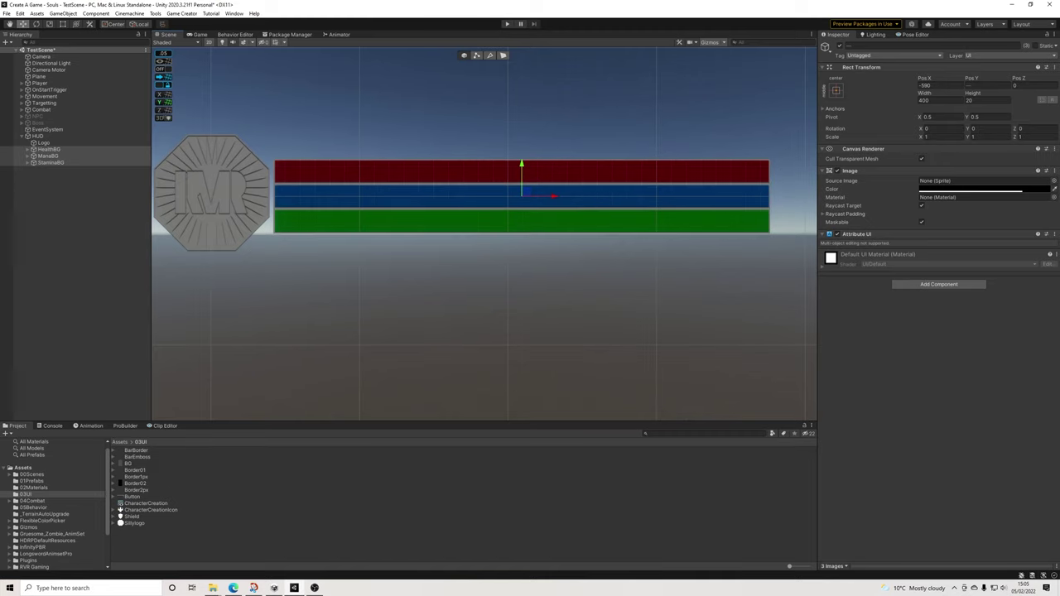
Try enlarging the Logo image proportionally to about 140 by 140 and shifting it against the bars' edge
{"action": "double_click", "coordinate": [43, 142]}
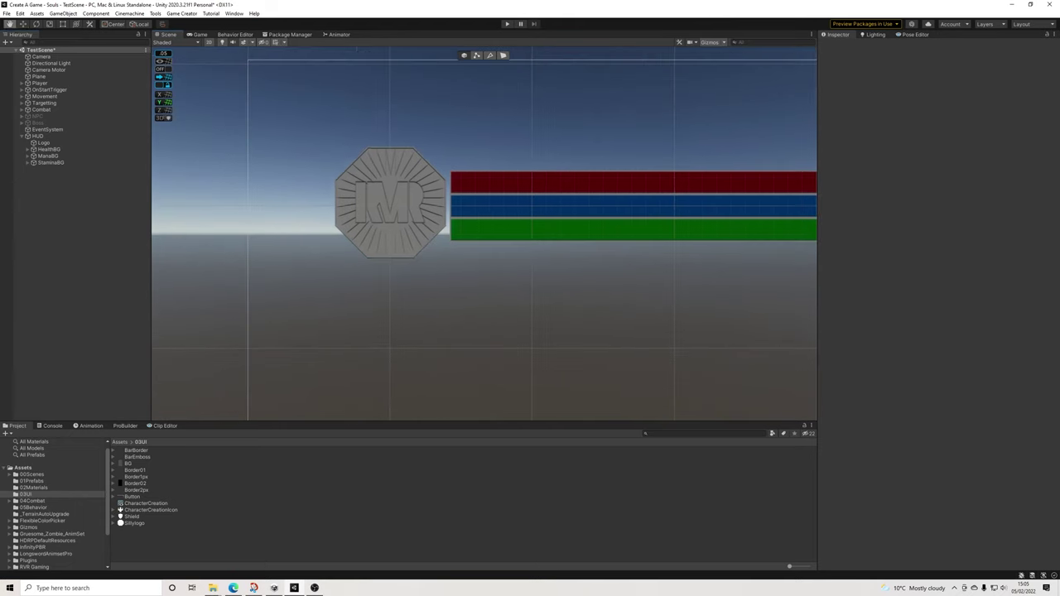
{"action": "key", "text": "t"}
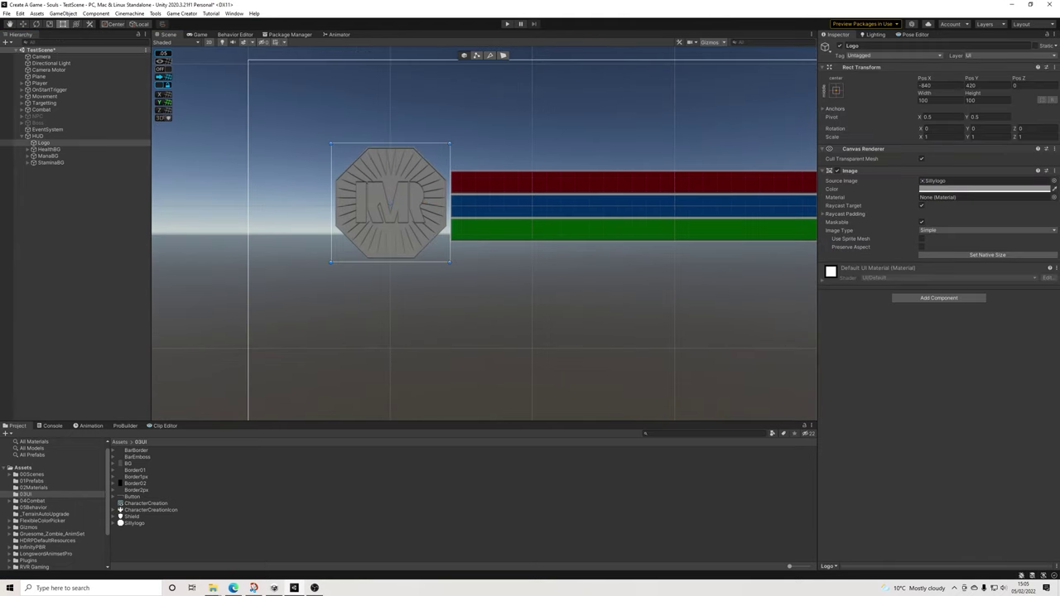
{"action": "left_click_drag", "start_coordinate": [450, 143], "coordinate": [462, 130]}
{"action": "key", "text": "ctrl+z"}
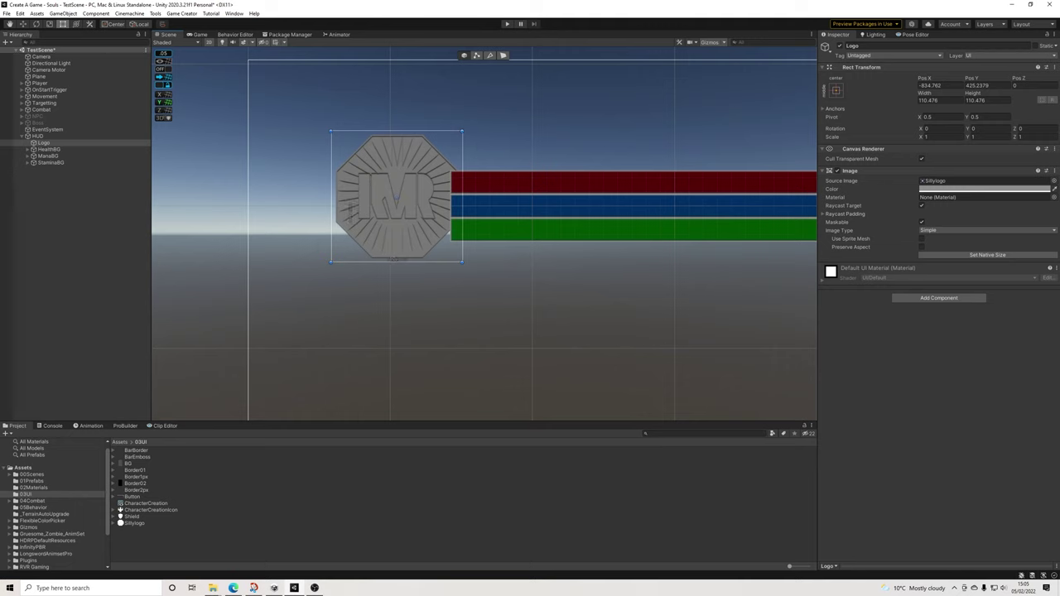
{"action": "left_click_drag", "start_coordinate": [331, 263], "coordinate": [317, 277]}
{"action": "mouse_move", "coordinate": [389, 204]}
{"action": "left_mouse_down"}
{"action": "mouse_move", "coordinate": [368, 199]}
{"action": "mouse_move", "coordinate": [381, 198]}
{"action": "left_mouse_up"}
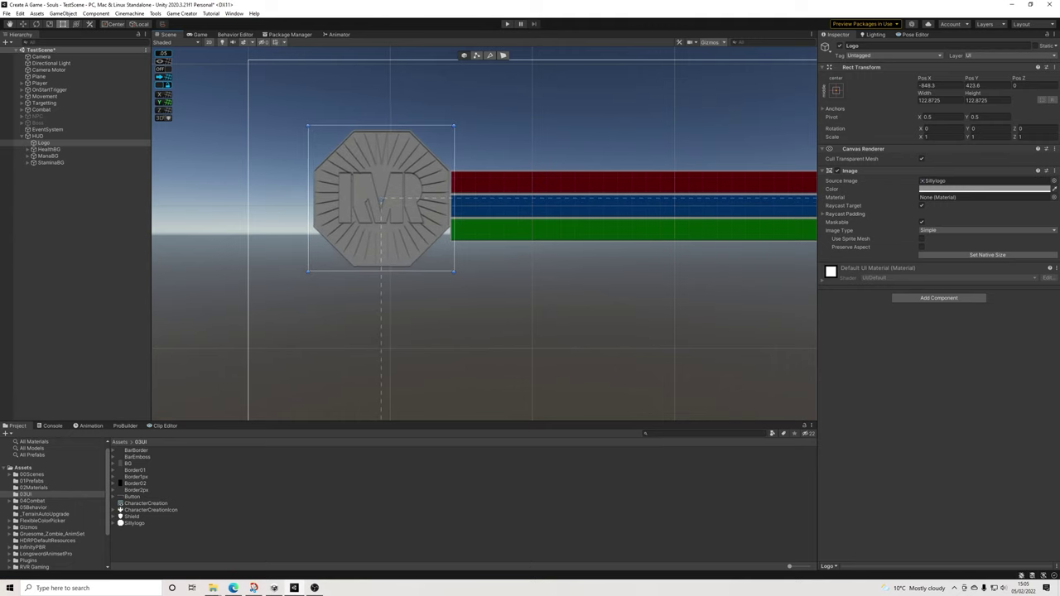
{"action": "left_click_drag", "start_coordinate": [308, 271], "coordinate": [287, 291]}
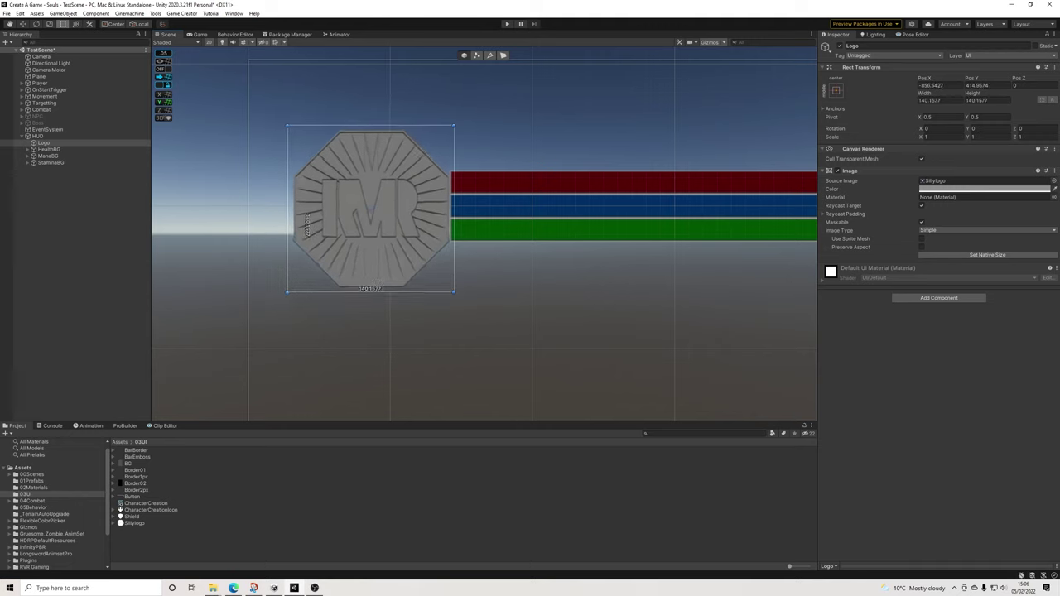
Undo the logo's resizing and repositioning back to its 100 by 100 size
{"action": "key", "text": "ctrl+z"}
{"action": "key", "text": "ctrl+z"}
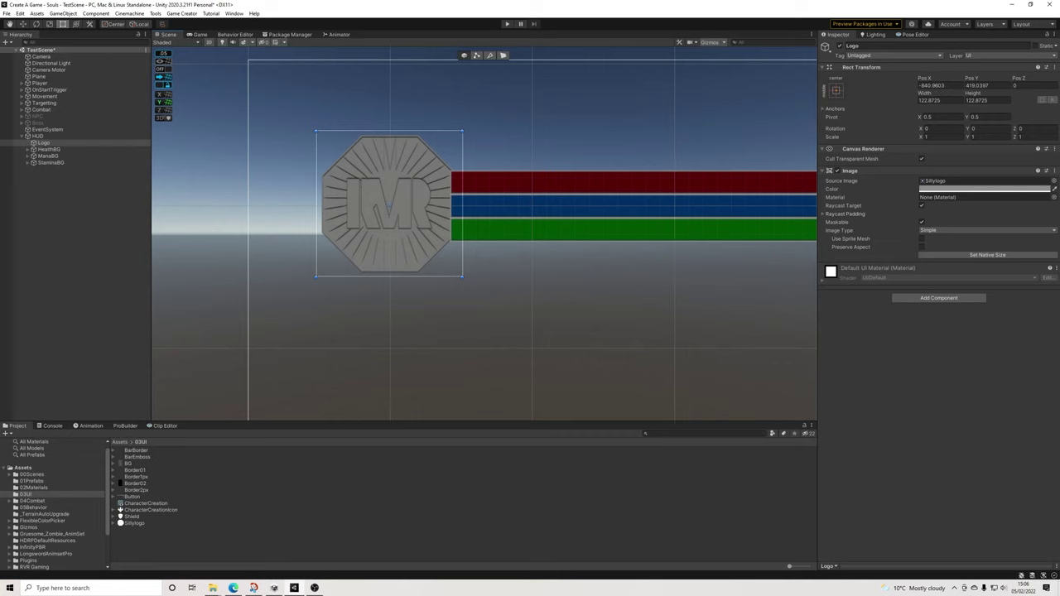
{"action": "key", "text": "ctrl+z"}
{"action": "key", "text": "ctrl+z"}
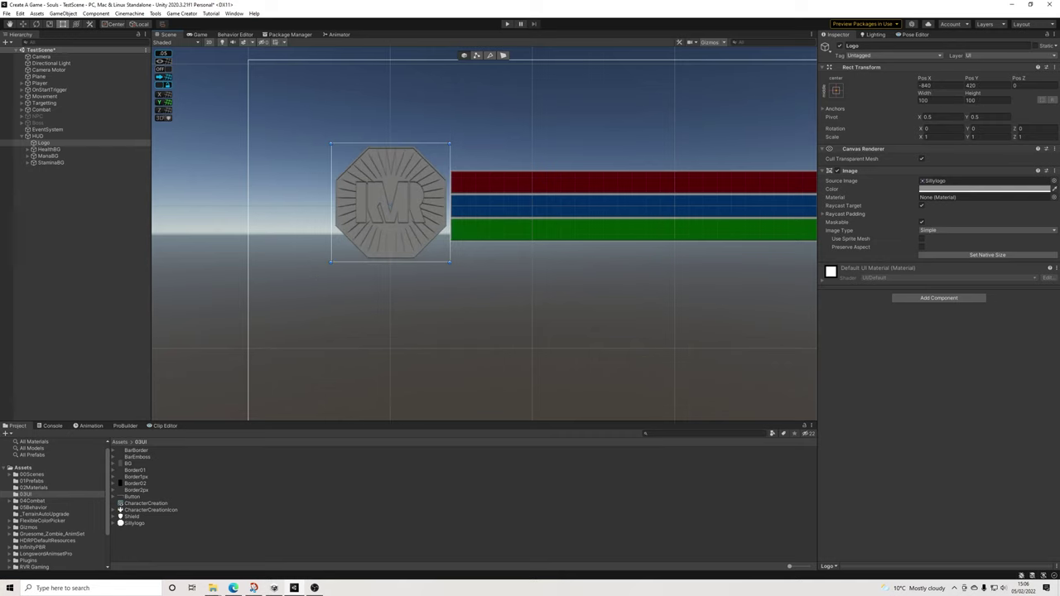
Examine the size and placement of the logo and three bars against the whole HUD canvas
{"action": "scroll", "coordinate": [568, 246], "scroll_direction": "down", "scroll_amount": 9}
{"action": "middle_click_drag", "start_coordinate": [568, 246], "coordinate": [494, 239]}
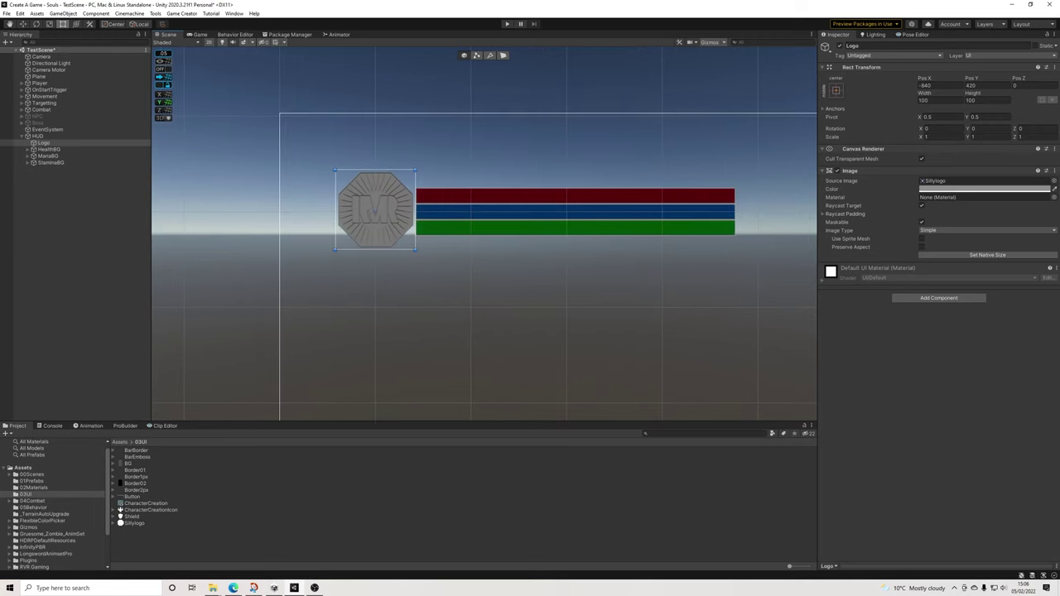
{"action": "scroll", "coordinate": [505, 243], "scroll_direction": "down", "scroll_amount": 14}
{"action": "middle_click_drag", "start_coordinate": [766, 389], "coordinate": [634, 327]}
{"action": "scroll", "coordinate": [565, 265], "scroll_direction": "down", "scroll_amount": 6}
{"action": "scroll", "coordinate": [634, 327], "scroll_direction": "up", "scroll_amount": 1}
{"action": "scroll", "coordinate": [764, 404], "scroll_direction": "up", "scroll_amount": 5}
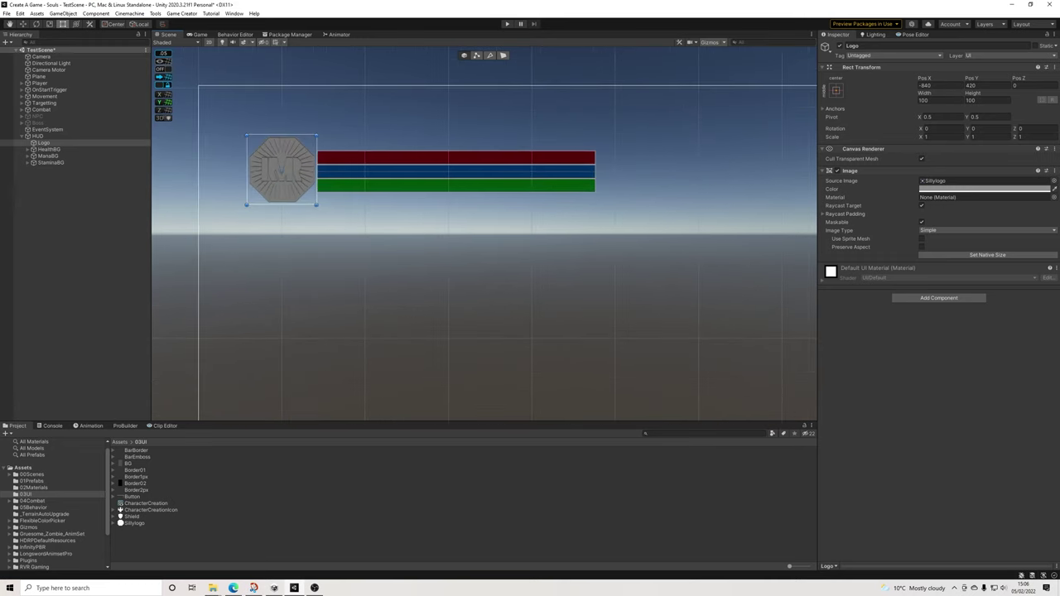
{"action": "scroll", "coordinate": [405, 180], "scroll_direction": "up", "scroll_amount": 3}
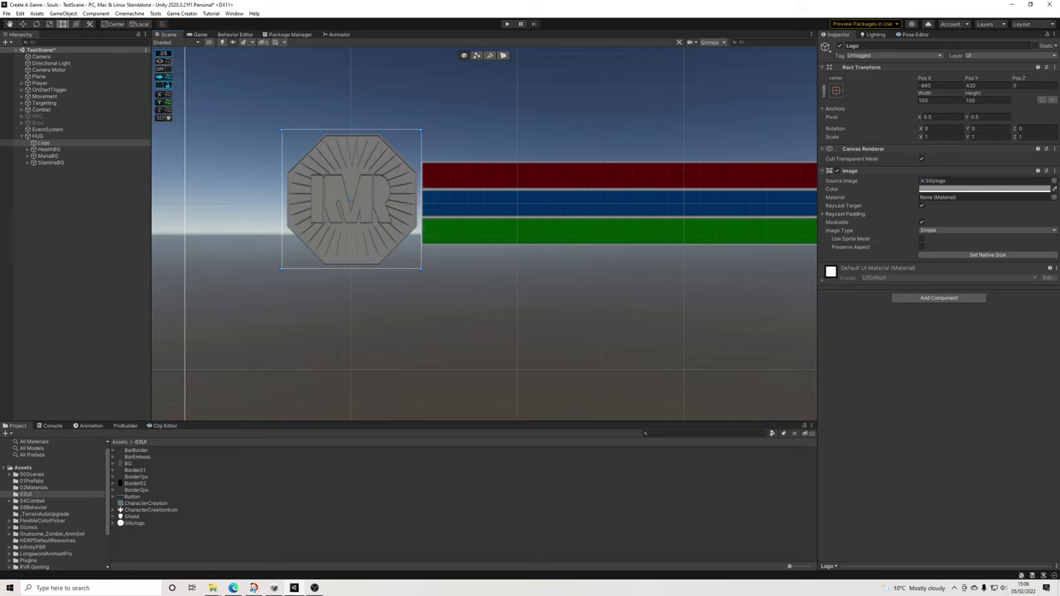
{"action": "scroll", "coordinate": [443, 237], "scroll_direction": "down", "scroll_amount": 2}
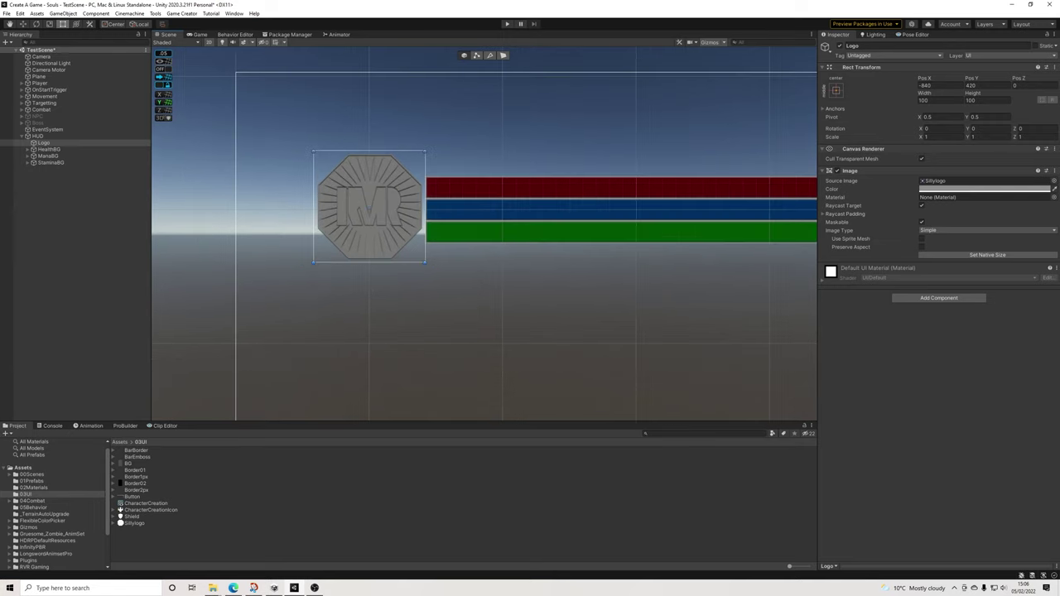
{"action": "left_click", "coordinate": [550, 277]}
{"action": "scroll", "coordinate": [550, 277], "scroll_direction": "down", "scroll_amount": 8}
{"action": "middle_click_drag", "start_coordinate": [762, 346], "coordinate": [473, 220]}
{"action": "scroll", "coordinate": [526, 225], "scroll_direction": "down", "scroll_amount": 7}
{"action": "middle_click_drag", "start_coordinate": [629, 267], "coordinate": [504, 206]}
{"action": "scroll", "coordinate": [546, 239], "scroll_direction": "down", "scroll_amount": 10}
{"action": "scroll", "coordinate": [501, 207], "scroll_direction": "down", "scroll_amount": 1}
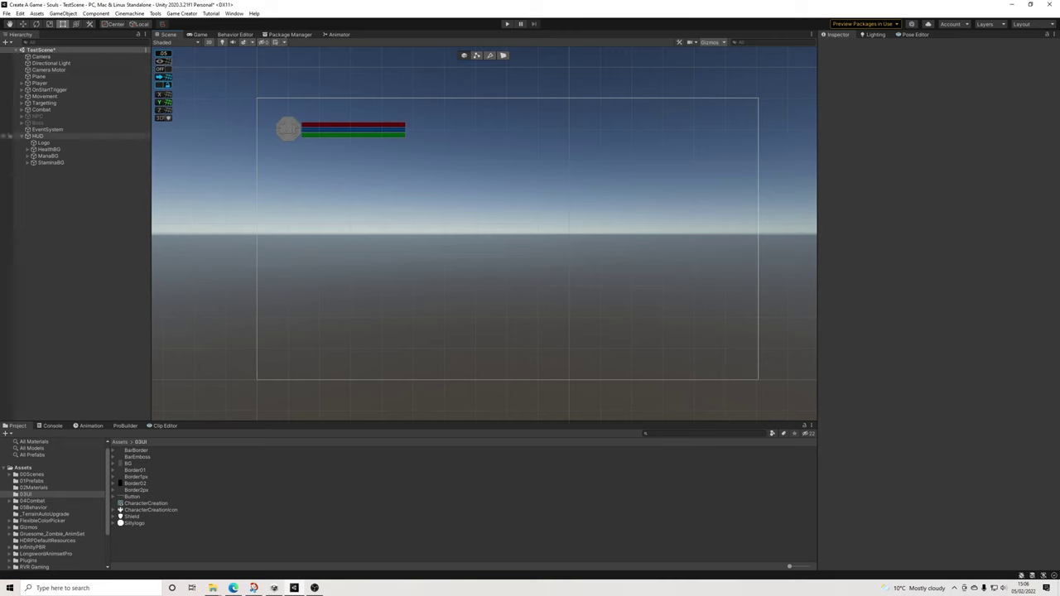
Group Logo, HealthBG, ManaBG and StaminaBG under a new empty parent inside HUD and anchor that parent to the canvas's top-left corner
{"action": "left_click", "coordinate": [44, 143]}
{"action": "left_click", "coordinate": [51, 163], "text": "shift"}
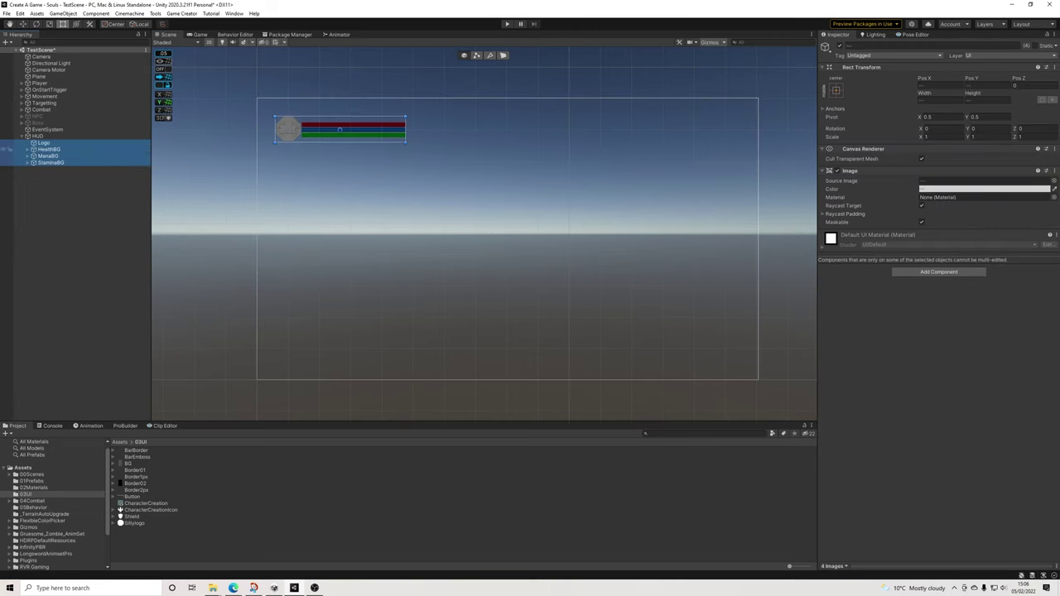
{"action": "right_click", "coordinate": [48, 145]}
{"action": "left_click", "coordinate": [86, 254]}
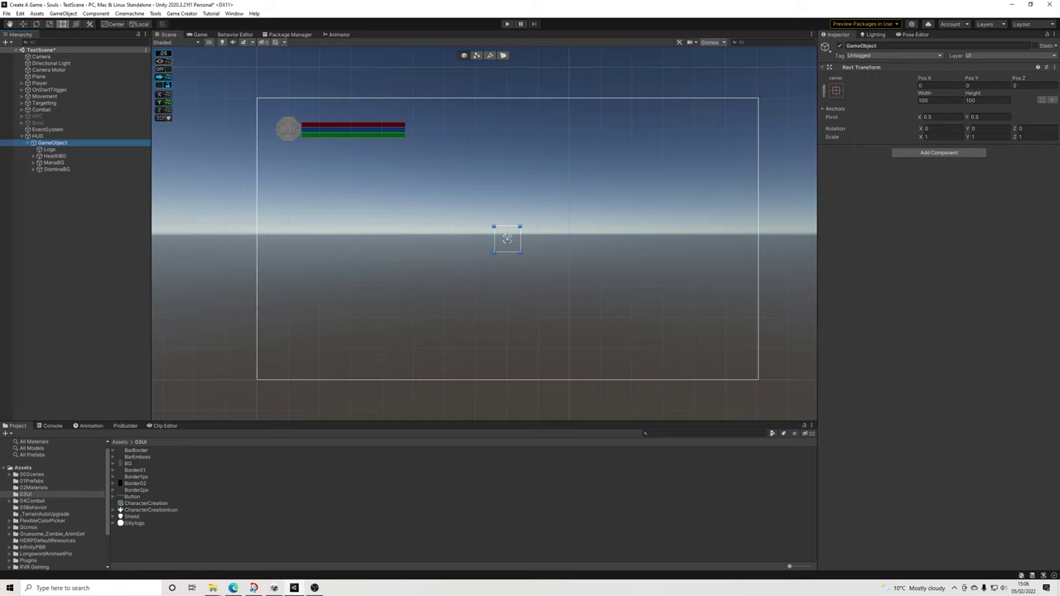
{"action": "left_click", "coordinate": [836, 90]}
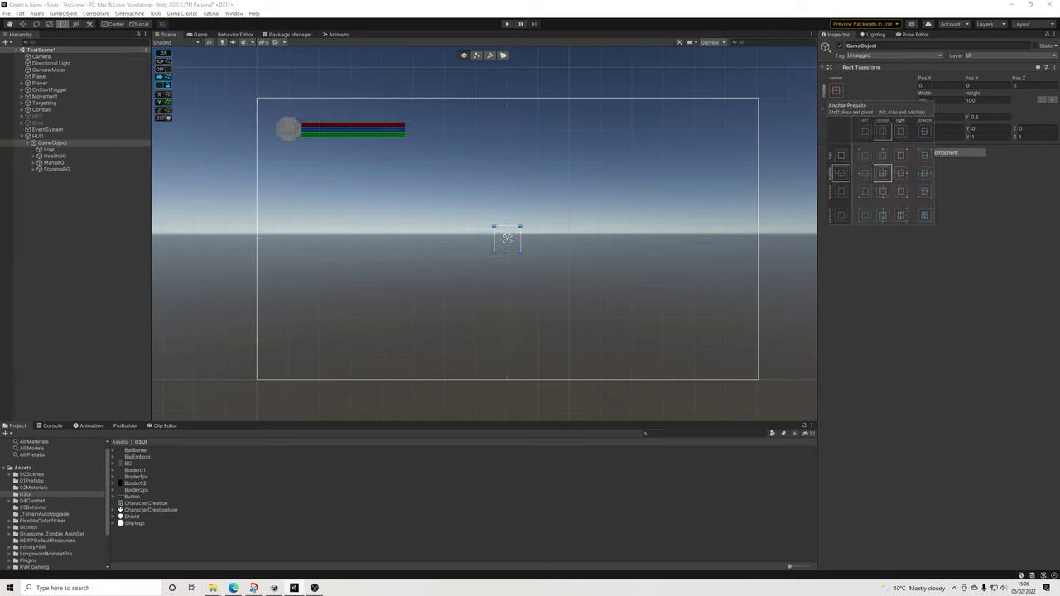
{"action": "left_click", "coordinate": [865, 155]}
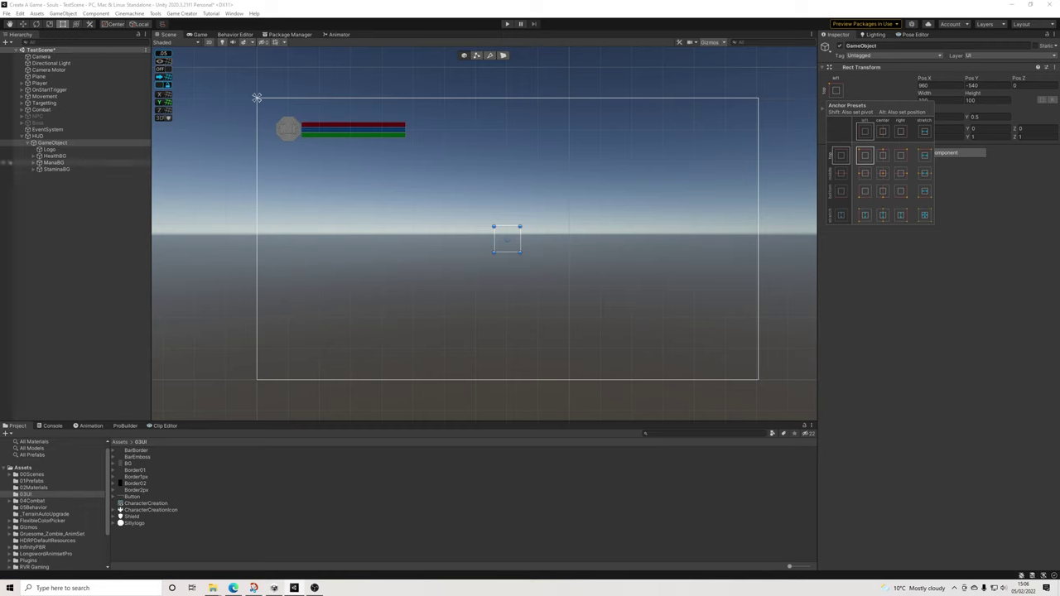
Reset the empty parent's anchor to middle centre and move Logo, HealthBG, ManaBG and StaminaBG out of it directly under HUD
{"action": "left_click", "coordinate": [881, 173]}
{"action": "left_click", "coordinate": [50, 149]}
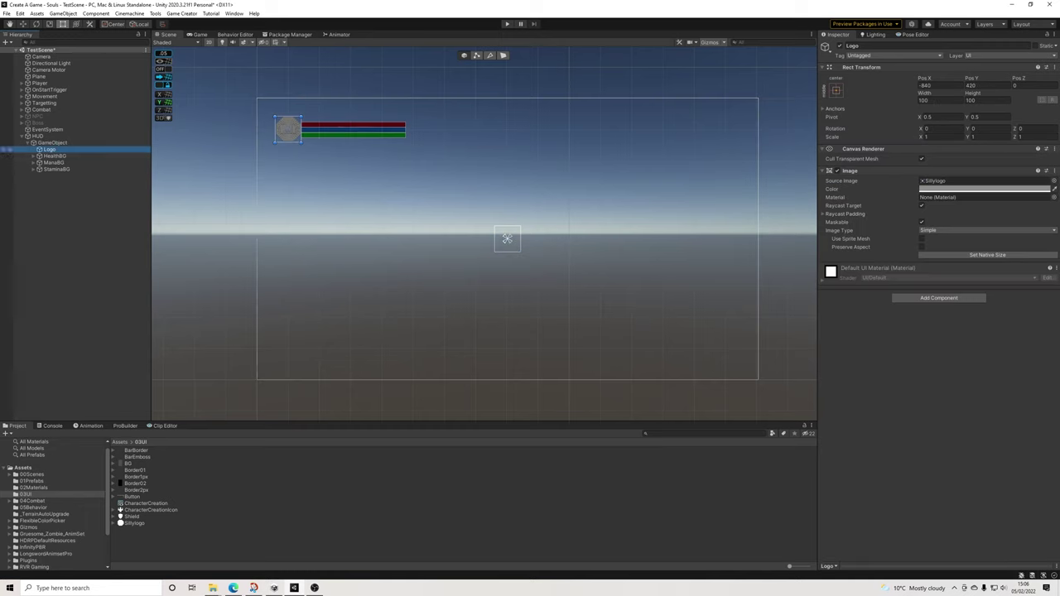
{"action": "left_click", "coordinate": [57, 169], "text": "shift"}
{"action": "left_click_drag", "start_coordinate": [53, 150], "coordinate": [53, 139]}
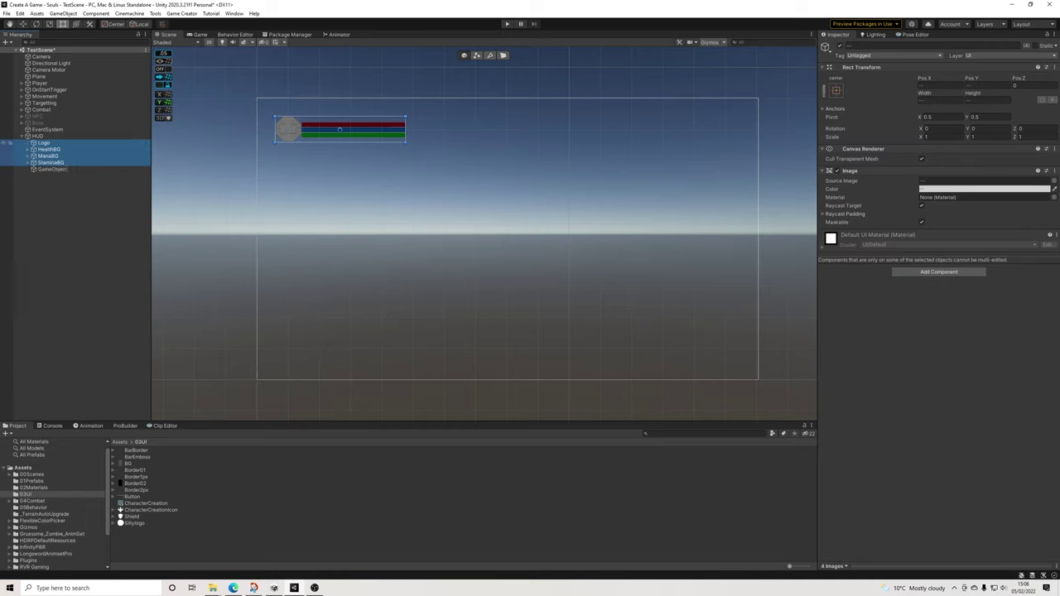
Move the empty parent onto the Logo at X -840, Y 420 and nest the Logo and the three bars back inside it
{"action": "left_click", "coordinate": [52, 169]}
{"action": "left_click_drag", "start_coordinate": [506, 239], "coordinate": [301, 200]}
{"action": "left_click", "coordinate": [50, 162]}
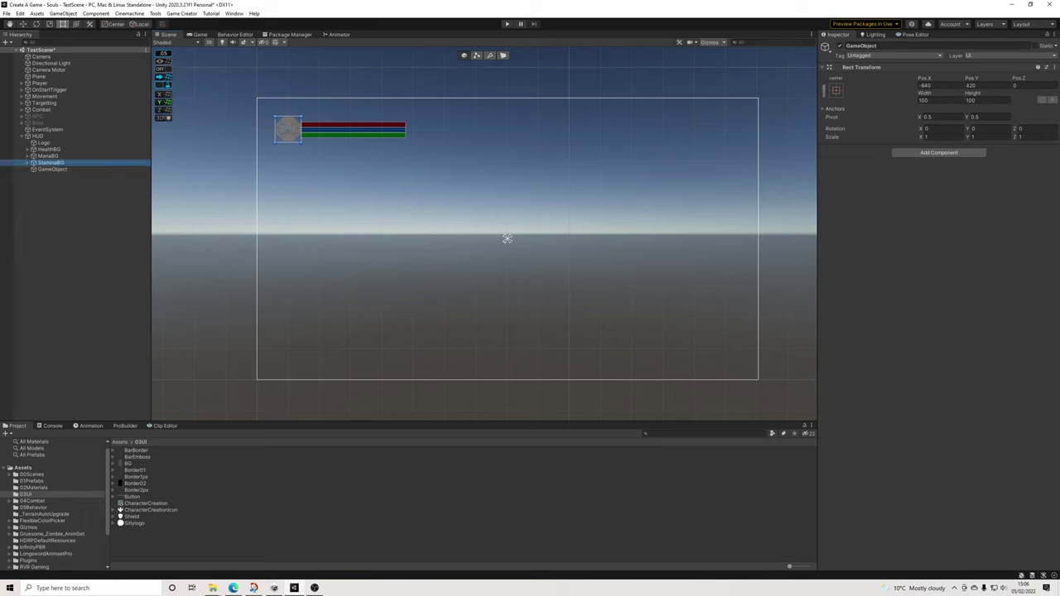
{"action": "left_click", "coordinate": [45, 143], "text": "shift"}
{"action": "left_click_drag", "start_coordinate": [45, 144], "coordinate": [52, 169]}
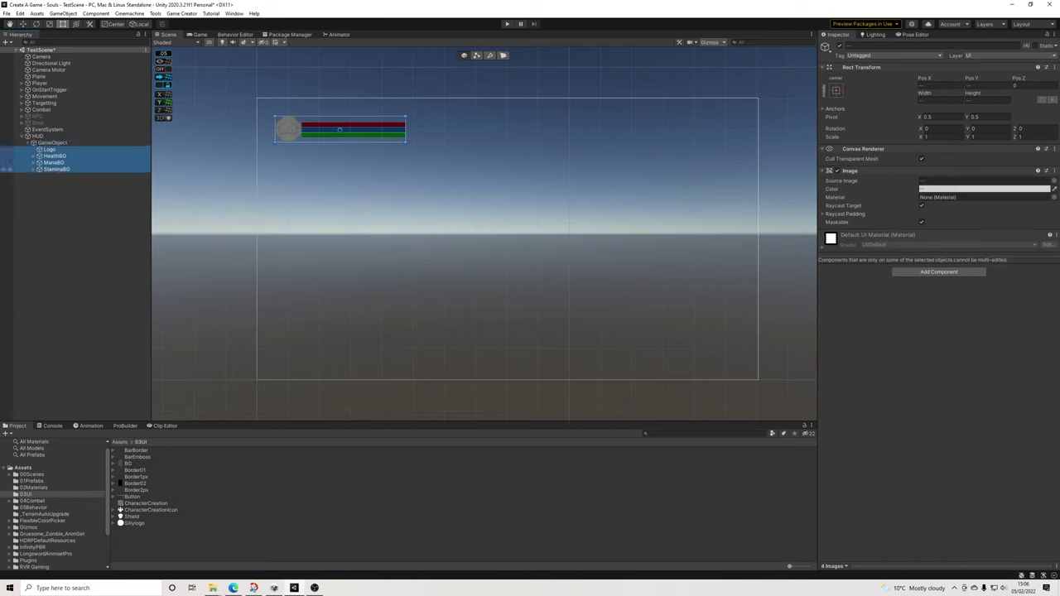
Rename the parent object of the logo and bars as AnchorElements
{"action": "left_click", "coordinate": [52, 143]}
{"action": "left_click", "coordinate": [897, 46]}
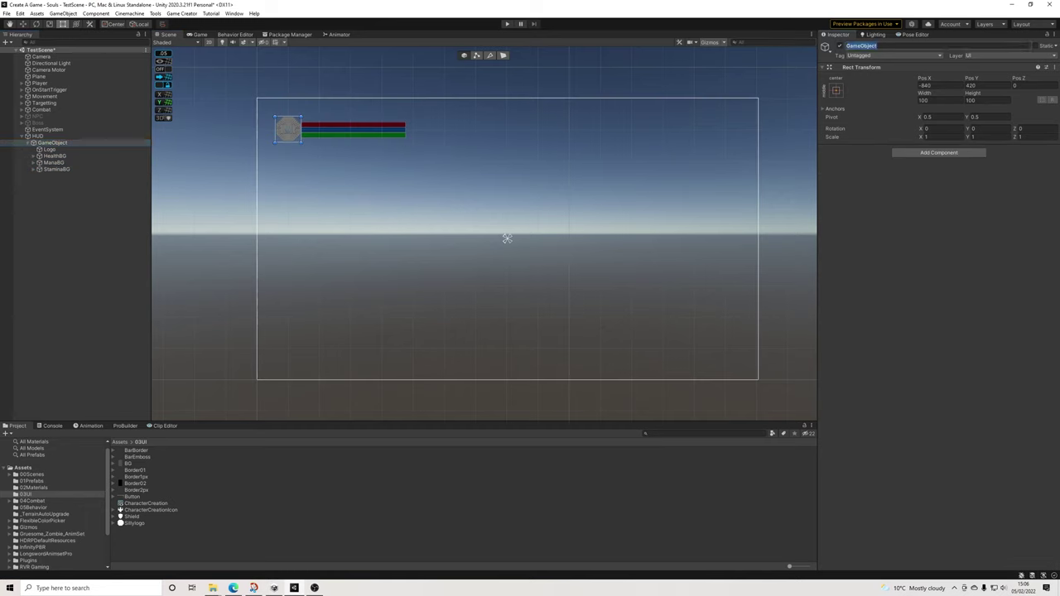
{"action": "type", "text": "AnchorElements"}
{"action": "key", "text": "Return"}
Anchor AnchorElements to the top-left corner of the HUD canvas
{"action": "left_click", "coordinate": [836, 91]}
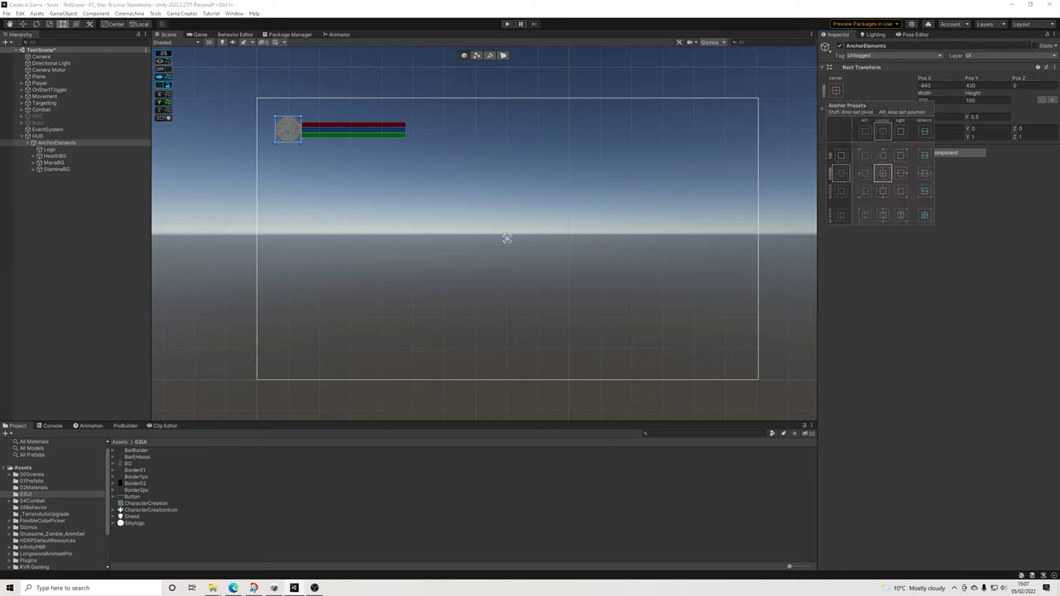
{"action": "left_click", "coordinate": [864, 155]}
{"action": "key", "text": "Escape"}
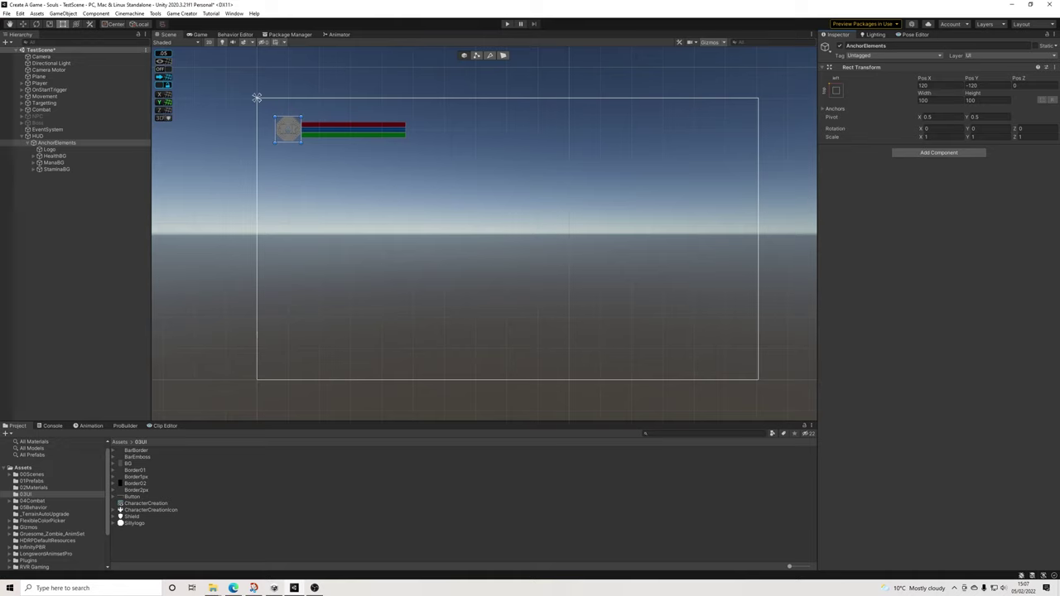
Collapse AnchorElements in the hierarchy and save the scene
{"action": "left_click", "coordinate": [28, 142]}
{"action": "left_click", "coordinate": [58, 207]}
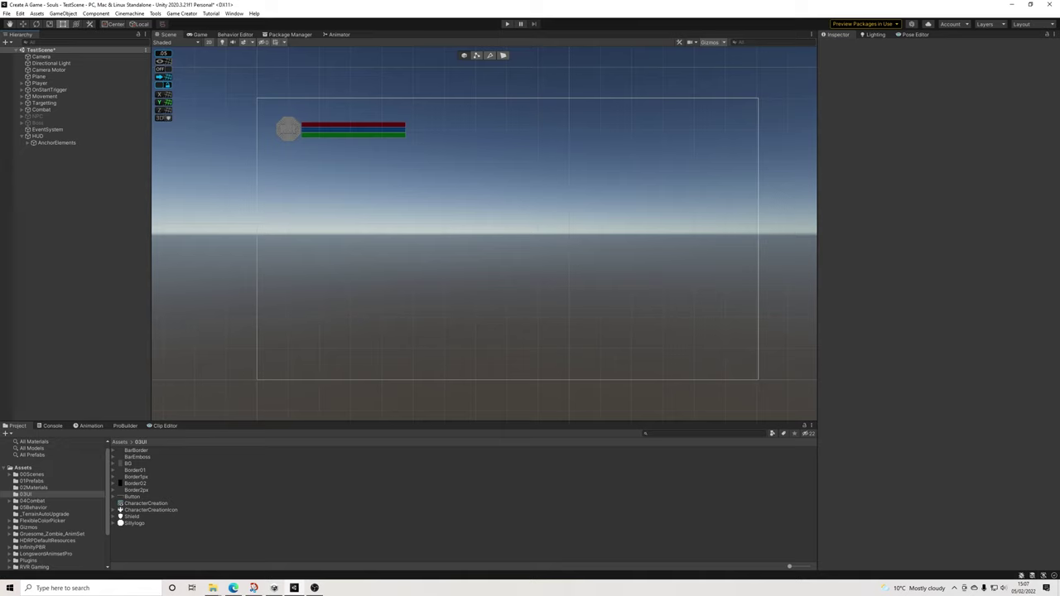
{"action": "scroll", "coordinate": [466, 184], "scroll_direction": "up", "scroll_amount": 4}
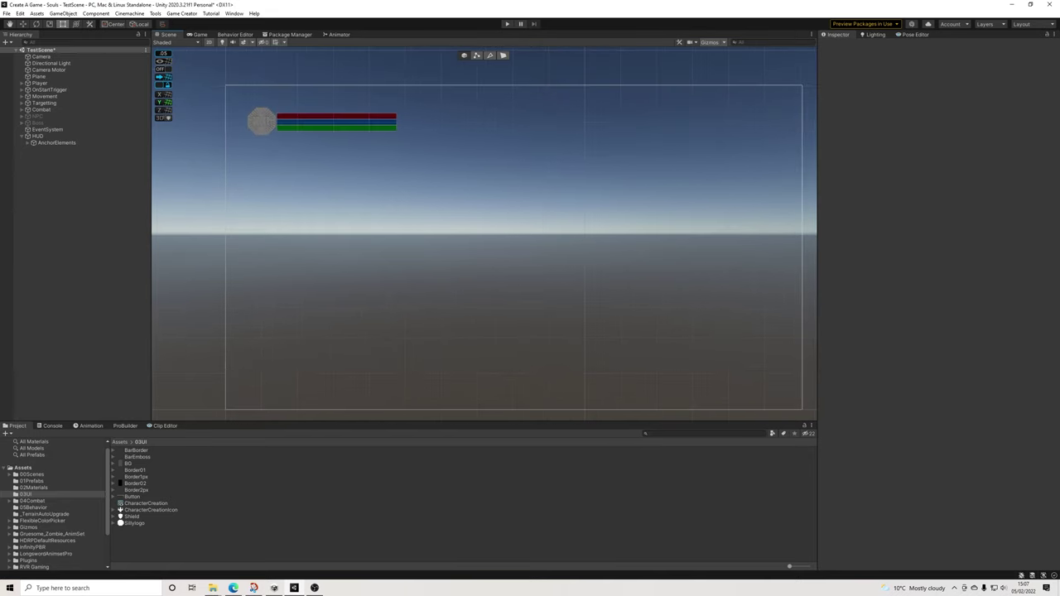
{"action": "scroll", "coordinate": [361, 171], "scroll_direction": "up", "scroll_amount": 1}
{"action": "scroll", "coordinate": [360, 171], "scroll_direction": "down", "scroll_amount": 4}
{"action": "middle_click_drag", "start_coordinate": [360, 171], "coordinate": [325, 156]}
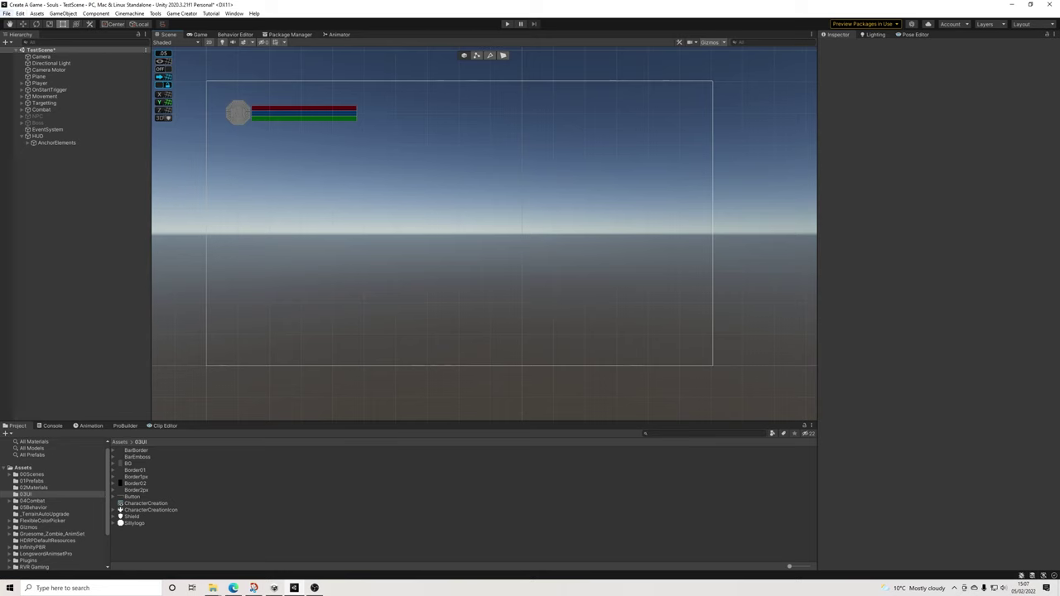
{"action": "left_click", "coordinate": [6, 13]}
{"action": "left_click", "coordinate": [19, 53]}
Check the HUD in the game view and play-test it by moving the character to watch the stamina bar drain and refill
{"action": "left_click", "coordinate": [199, 34]}
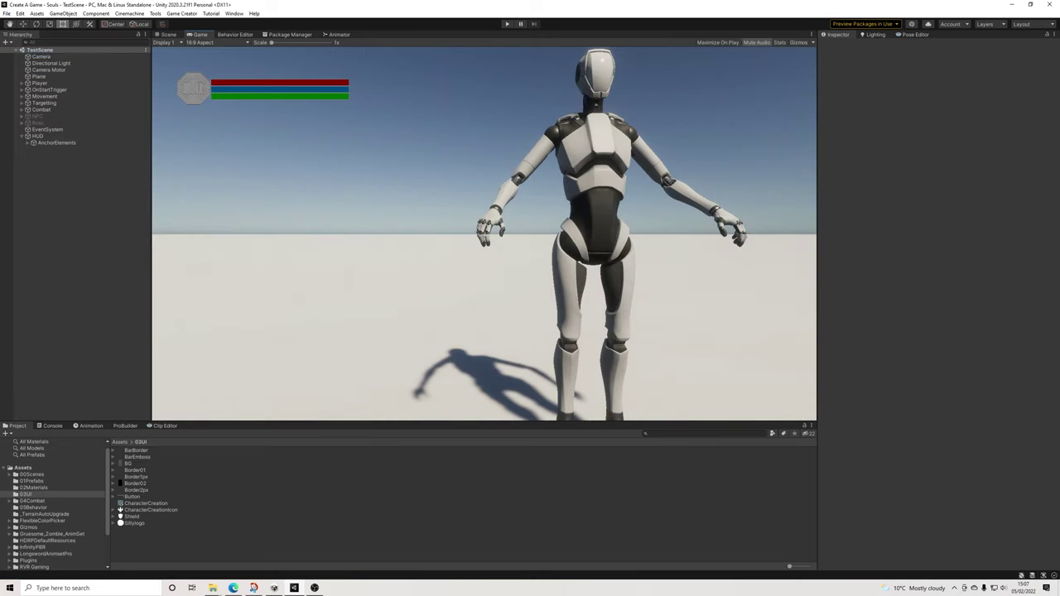
{"action": "left_click", "coordinate": [168, 34]}
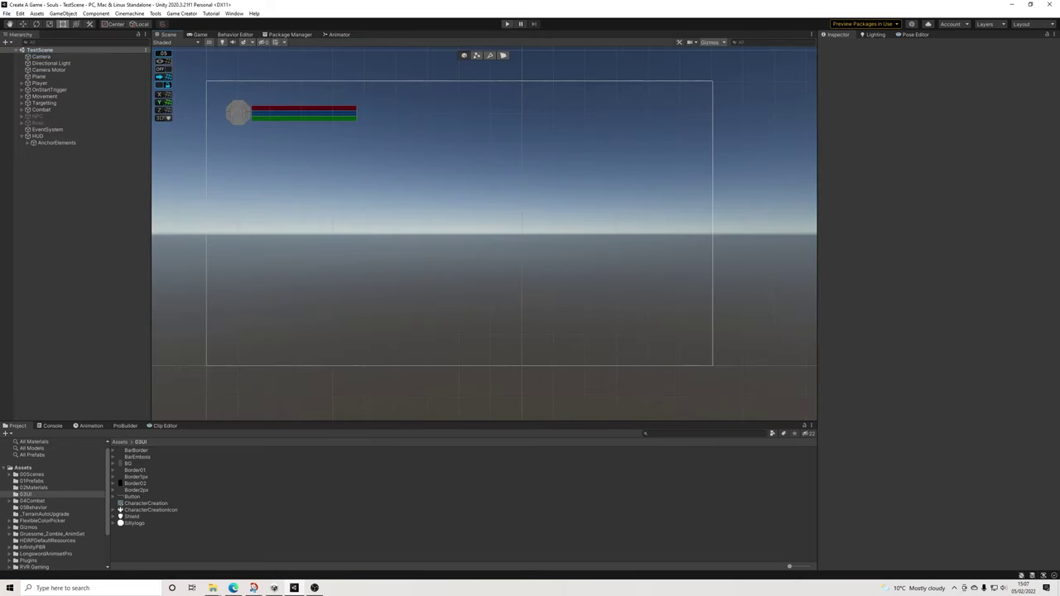
{"action": "key", "text": "ctrl+p"}
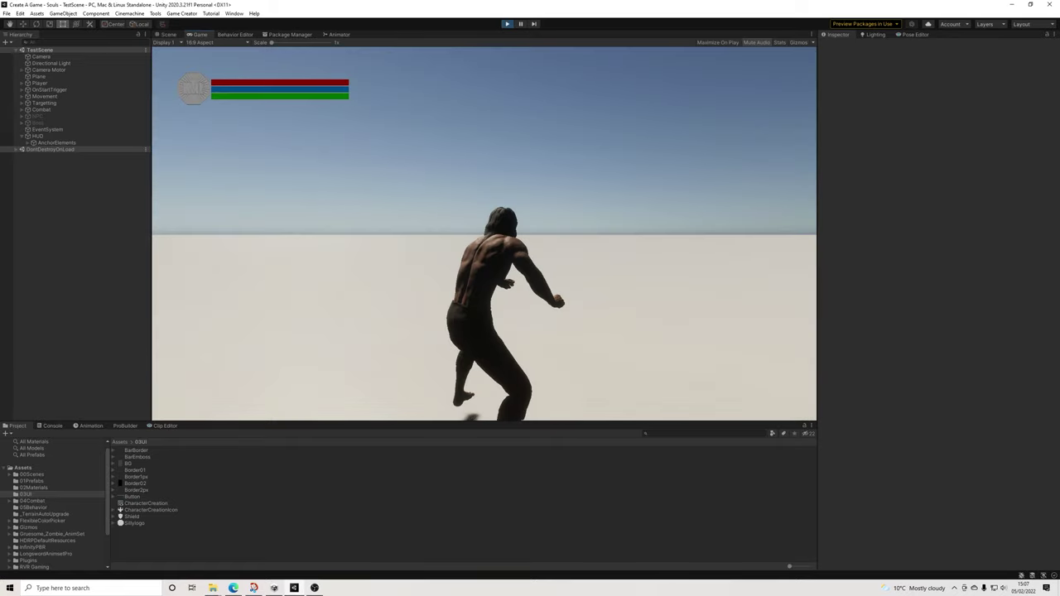
{"action": "key", "text": "shift+w"}
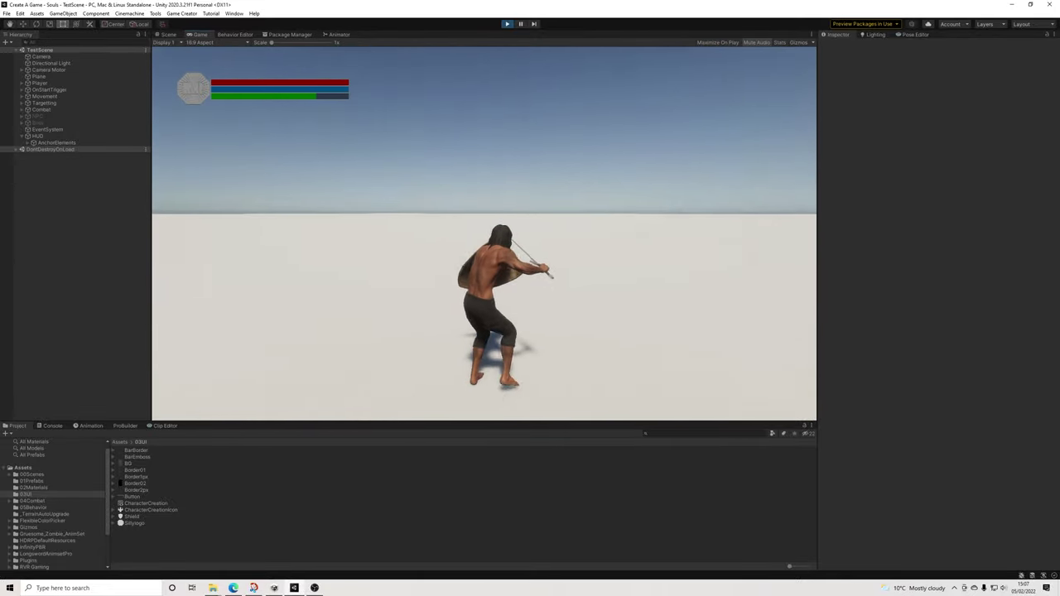
{"action": "key", "text": "shift+w"}
{"action": "key", "text": "shift+w"}
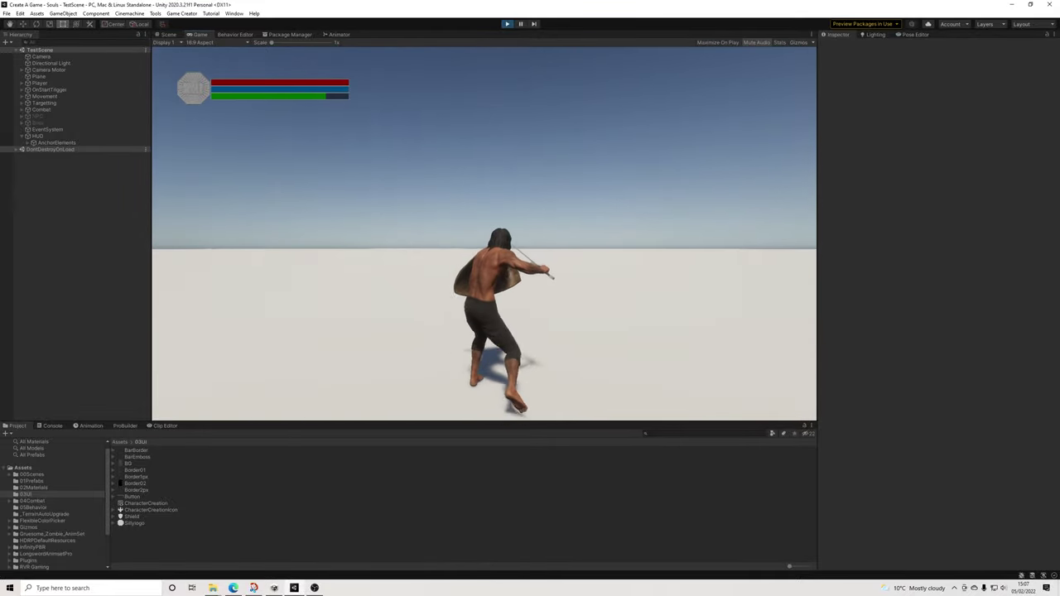
{"action": "key", "text": "shift+w"}
{"action": "key", "text": "shift+w"}
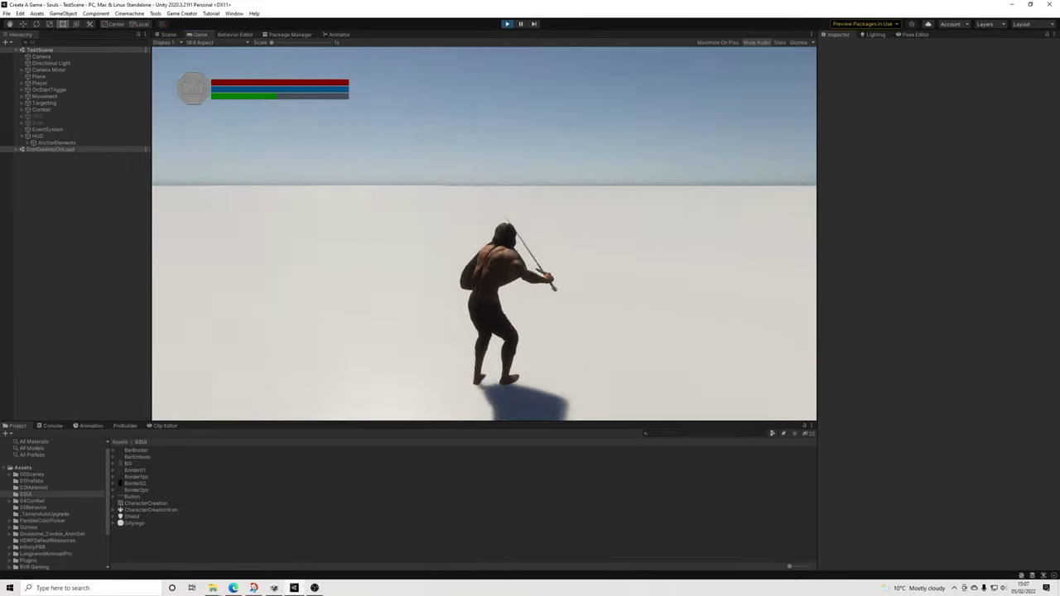
{"action": "key", "text": "shift+w"}
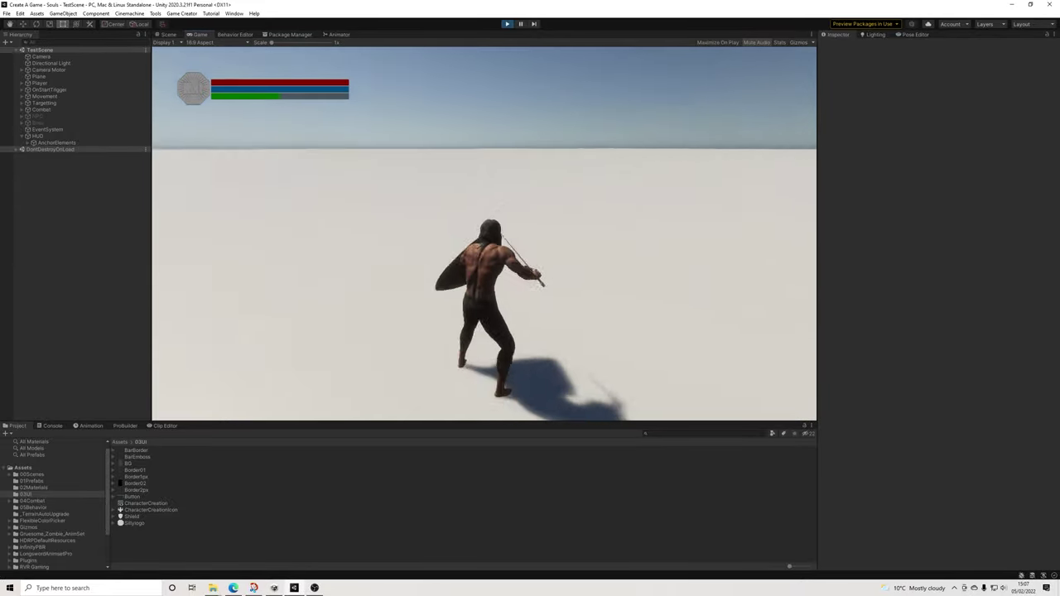
{"action": "key", "text": "ctrl+p"}
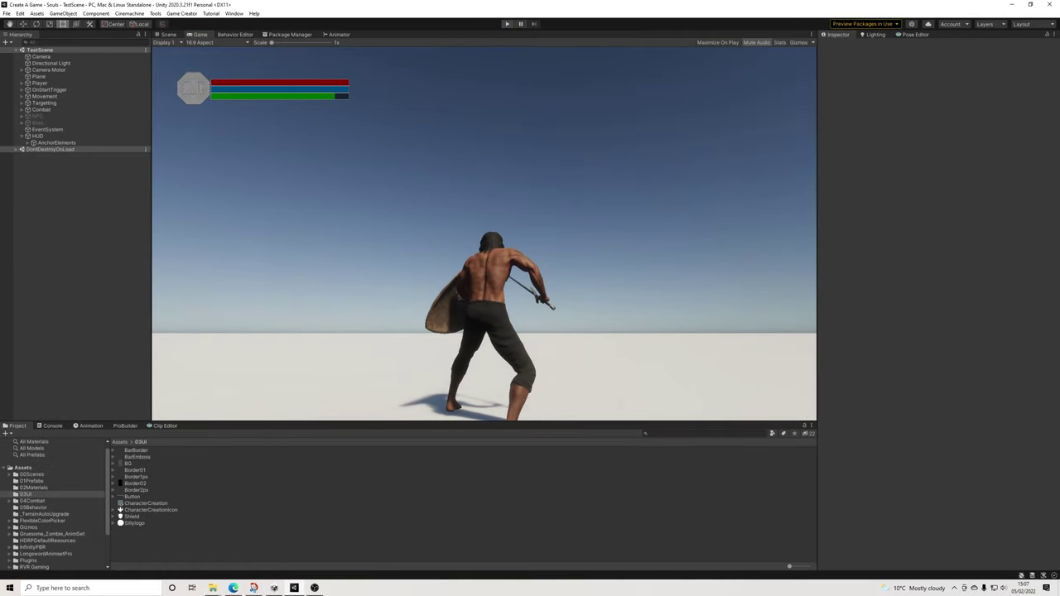
Examine the anchored logo and the three bars up close and against the full canvas outline in the scene view
{"action": "scroll", "coordinate": [325, 112], "scroll_direction": "up", "scroll_amount": 8}
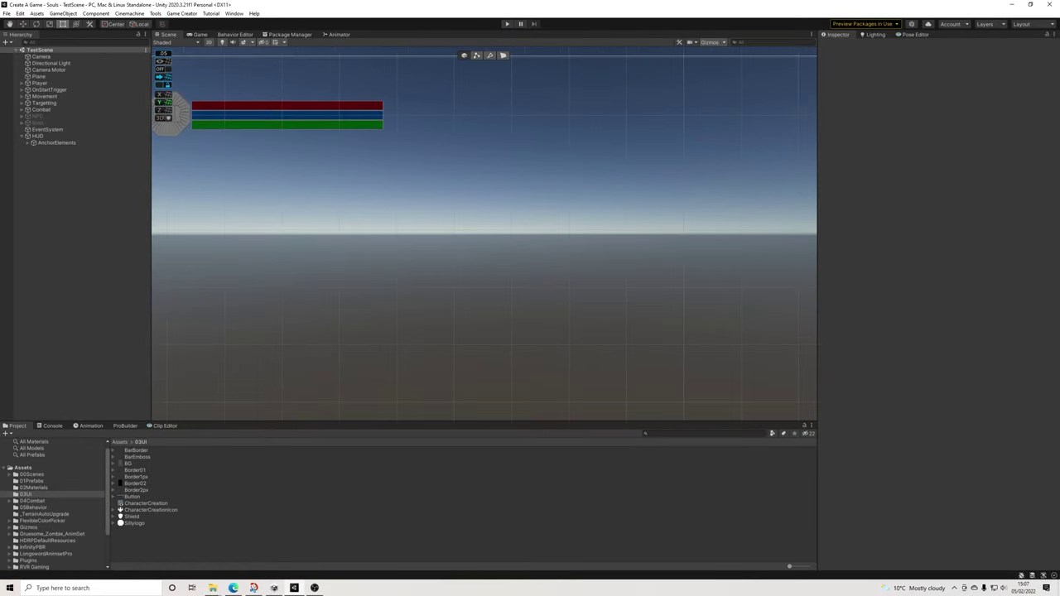
{"action": "scroll", "coordinate": [325, 112], "scroll_direction": "down", "scroll_amount": 1}
{"action": "middle_click_drag", "start_coordinate": [324, 112], "coordinate": [425, 134]}
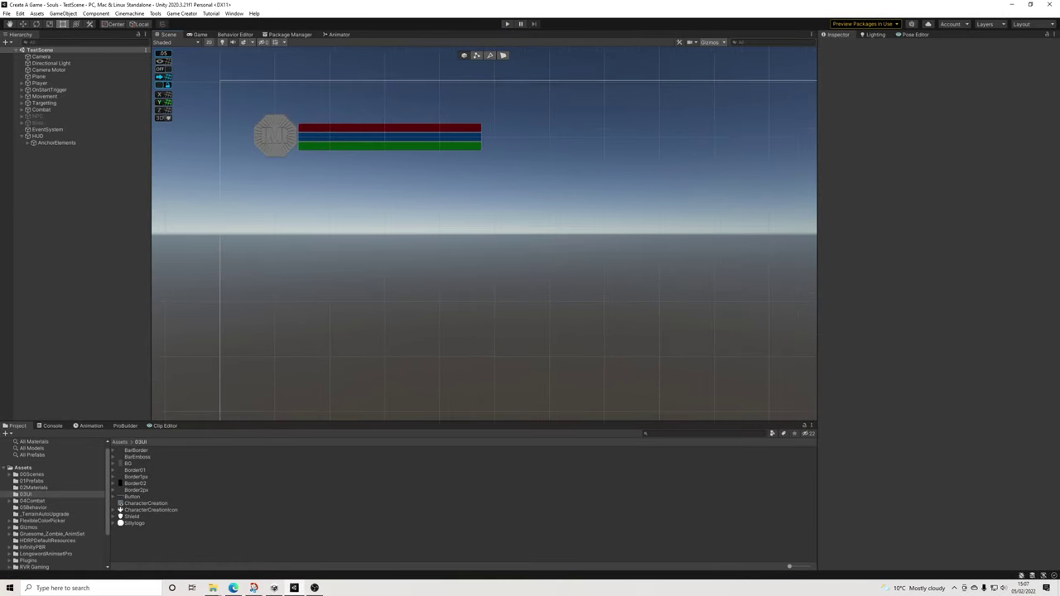
{"action": "scroll", "coordinate": [578, 184], "scroll_direction": "down", "scroll_amount": 10}
{"action": "middle_click_drag", "start_coordinate": [578, 184], "coordinate": [360, 137]}
{"action": "scroll", "coordinate": [360, 137], "scroll_direction": "down", "scroll_amount": 4}
{"action": "middle_click_drag", "start_coordinate": [360, 138], "coordinate": [450, 179]}
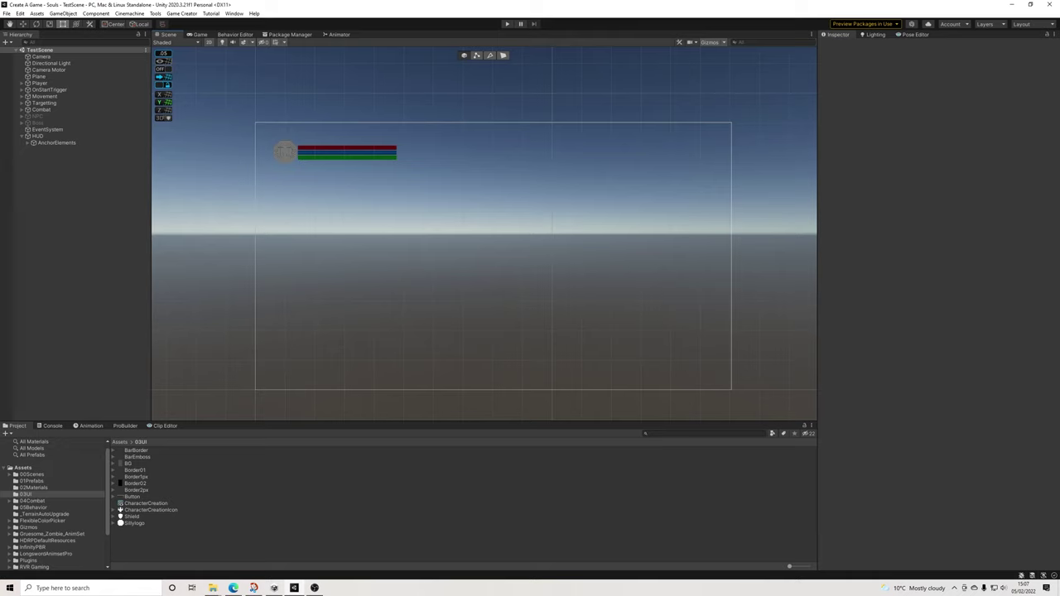
{"action": "scroll", "coordinate": [321, 149], "scroll_direction": "up", "scroll_amount": 5}
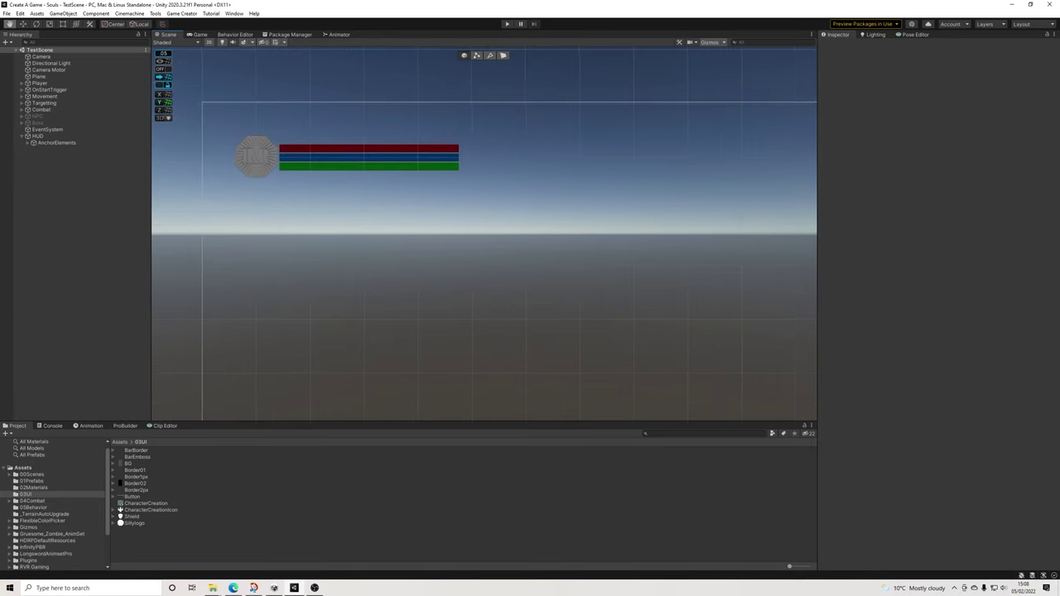
{"action": "scroll", "coordinate": [307, 171], "scroll_direction": "up", "scroll_amount": 3}
{"action": "scroll", "coordinate": [370, 166], "scroll_direction": "up", "scroll_amount": 3}
{"action": "scroll", "coordinate": [534, 191], "scroll_direction": "down", "scroll_amount": 9}
{"action": "middle_click_drag", "start_coordinate": [535, 190], "coordinate": [478, 189]}
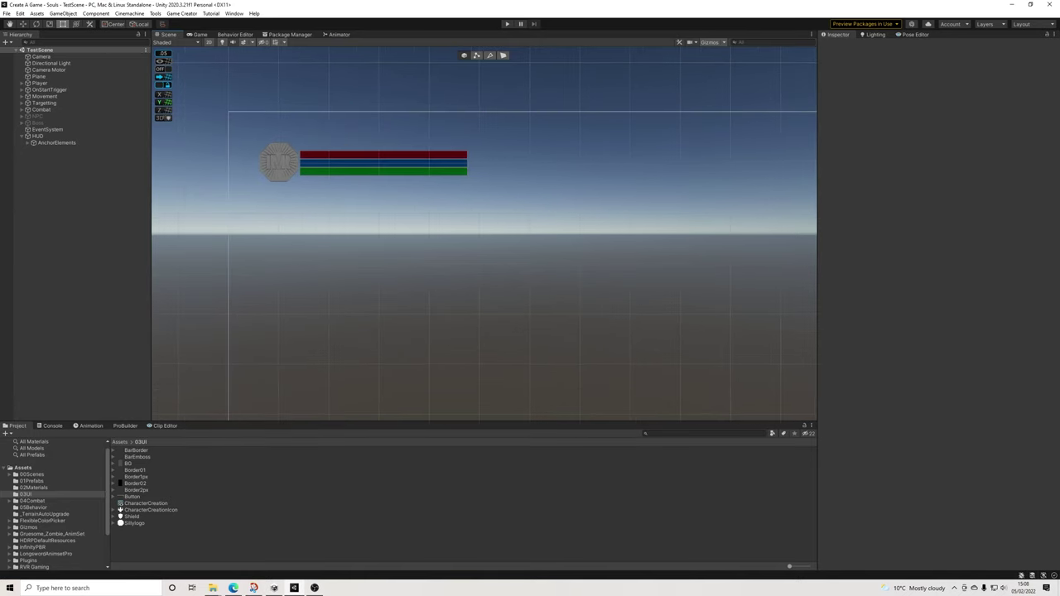
{"action": "scroll", "coordinate": [350, 174], "scroll_direction": "down", "scroll_amount": 3}
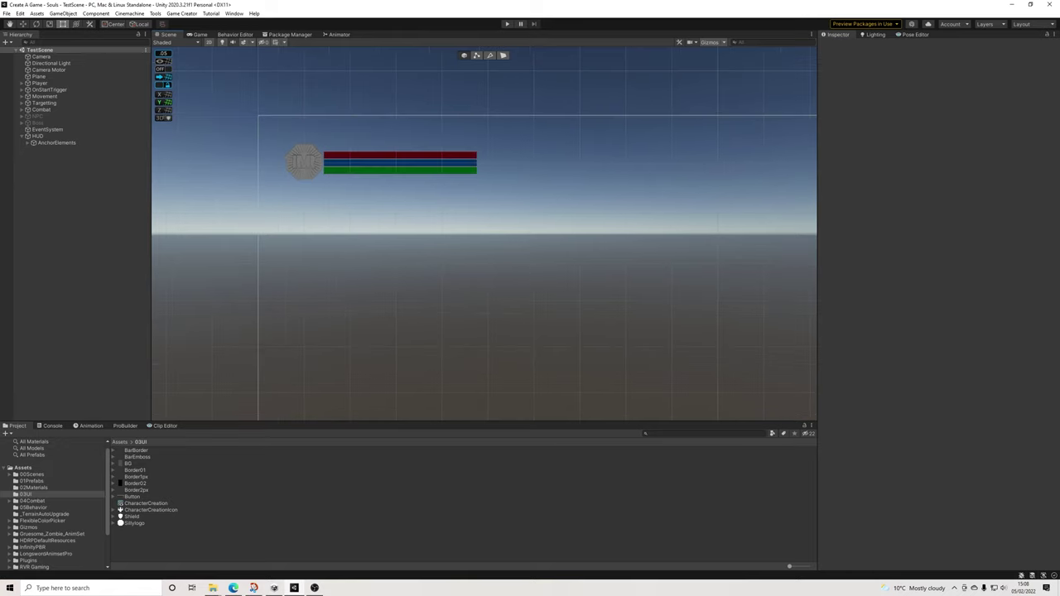
{"action": "scroll", "coordinate": [350, 175], "scroll_direction": "down", "scroll_amount": 3}
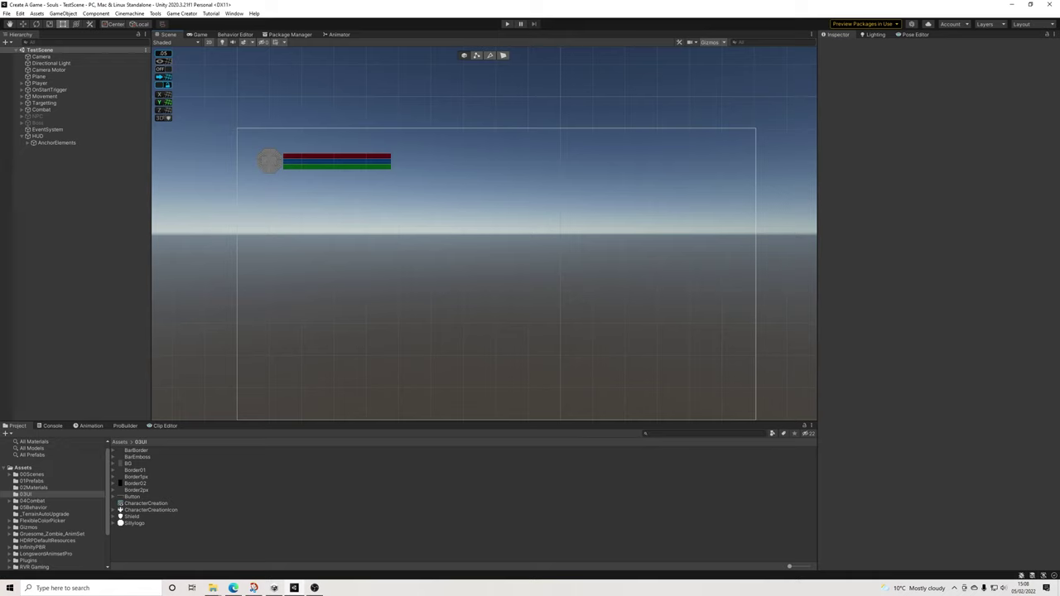
{"action": "scroll", "coordinate": [239, 138], "scroll_direction": "up", "scroll_amount": 3}
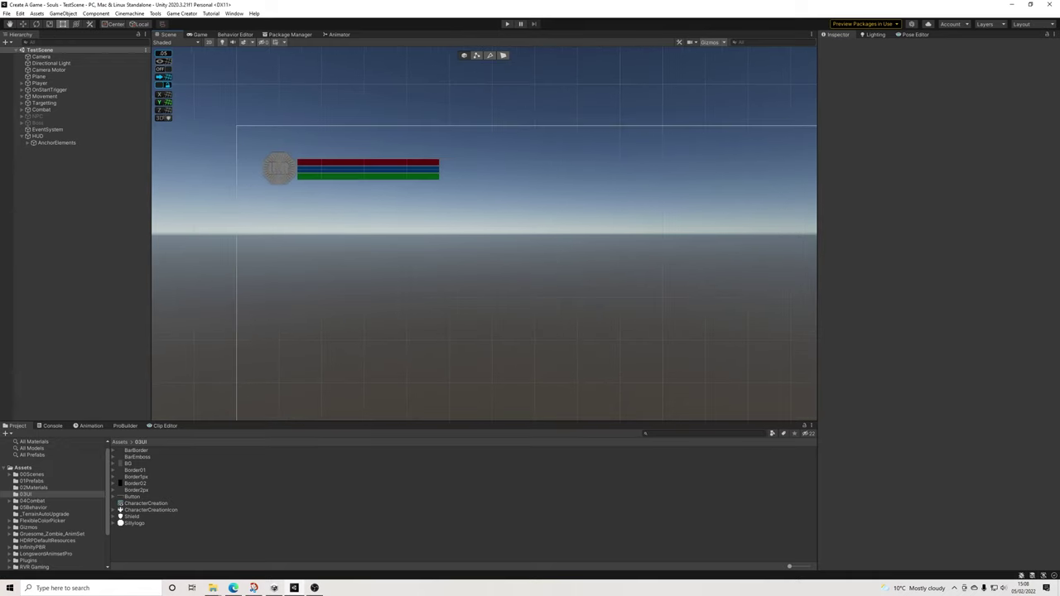
{"action": "scroll", "coordinate": [319, 174], "scroll_direction": "up", "scroll_amount": 2}
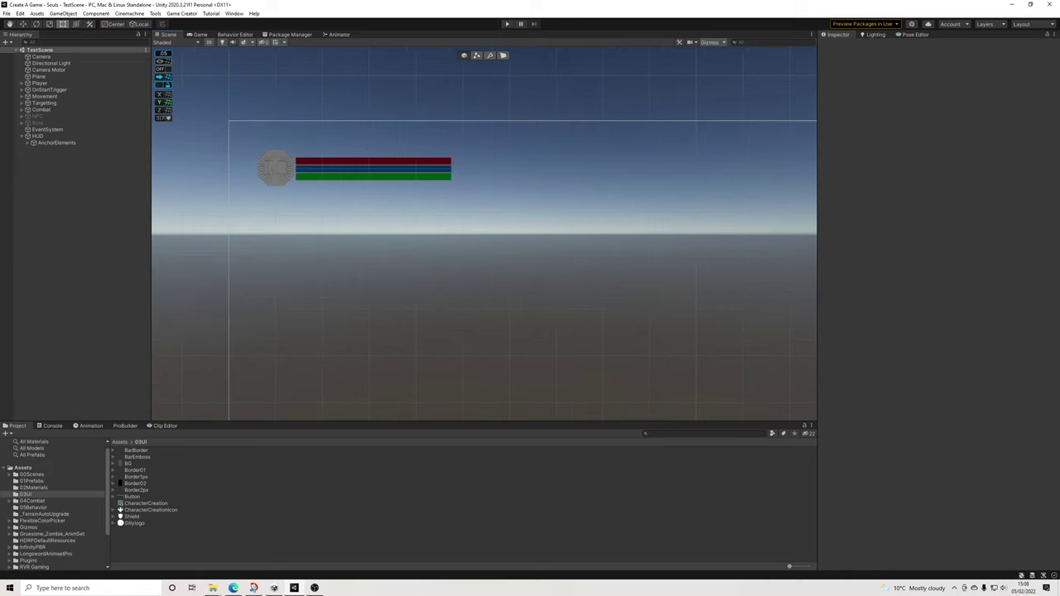
{"action": "middle_click_drag", "start_coordinate": [319, 176], "coordinate": [277, 165]}
{"action": "scroll", "coordinate": [377, 203], "scroll_direction": "down", "scroll_amount": 2}
{"action": "scroll", "coordinate": [265, 164], "scroll_direction": "down", "scroll_amount": 2}
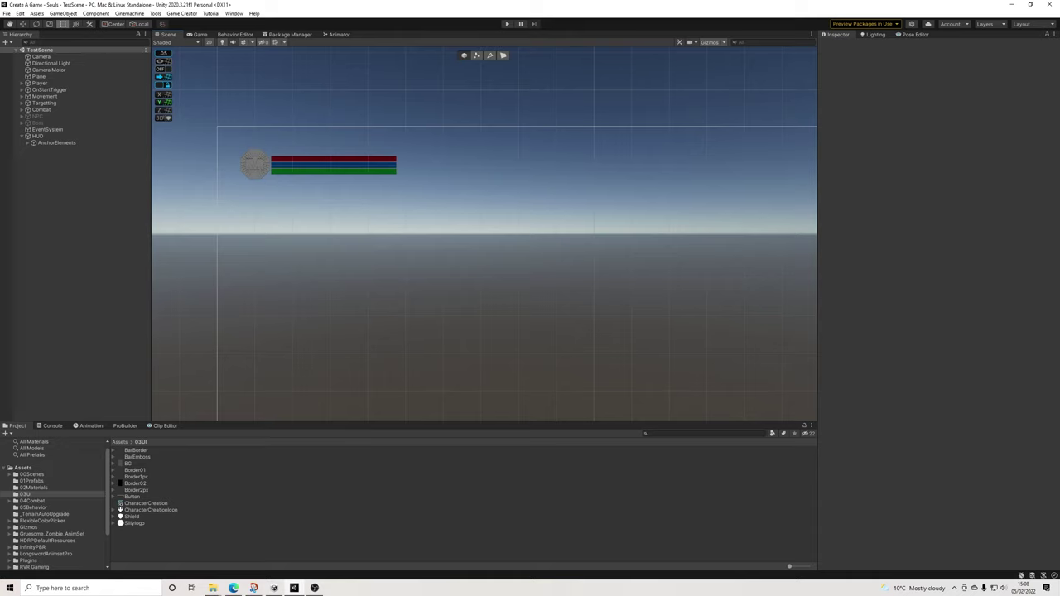
{"action": "scroll", "coordinate": [484, 235], "scroll_direction": "down", "scroll_amount": 2}
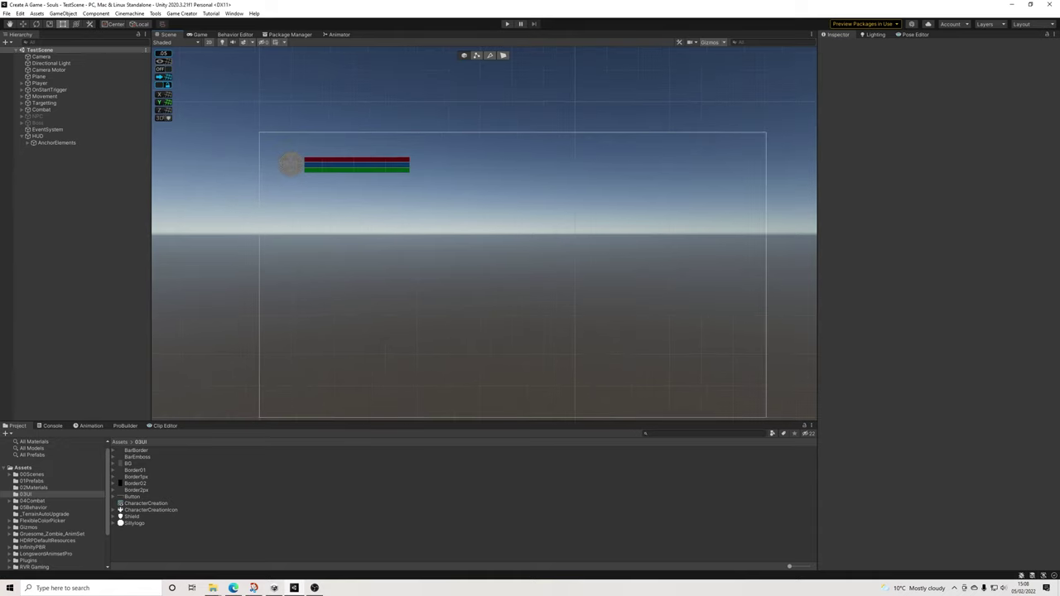
{"action": "scroll", "coordinate": [367, 158], "scroll_direction": "up", "scroll_amount": 5}
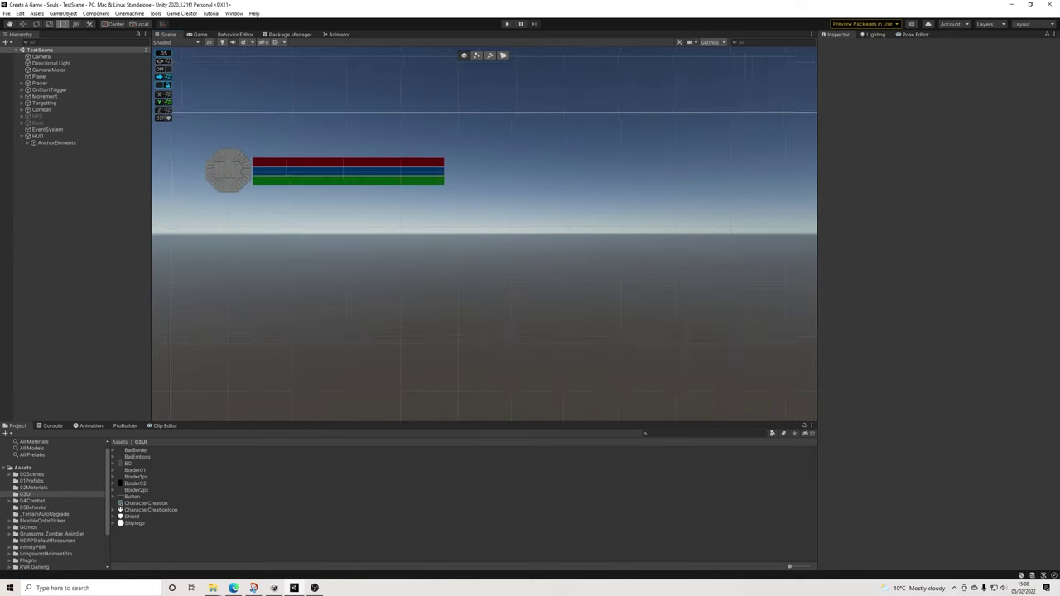
{"action": "scroll", "coordinate": [385, 187], "scroll_direction": "down", "scroll_amount": 1}
Try widening the HealthBG bar on its own from its right end, and undo the stretch
{"action": "left_click", "coordinate": [351, 163]}
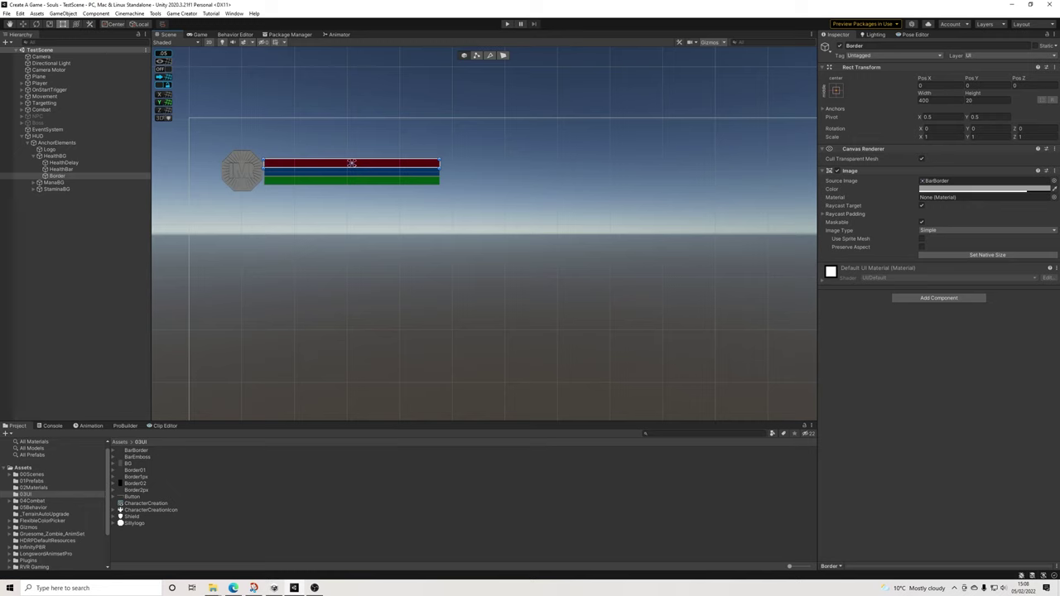
{"action": "left_click", "coordinate": [241, 170]}
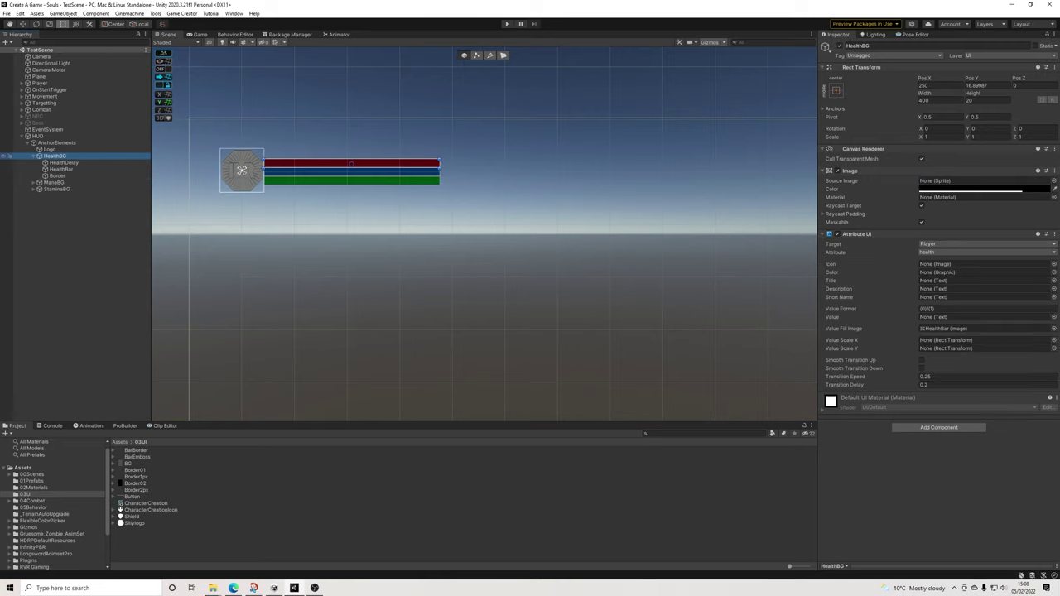
{"action": "left_click_drag", "start_coordinate": [440, 164], "coordinate": [512, 164]}
{"action": "key", "text": "ctrl+z"}
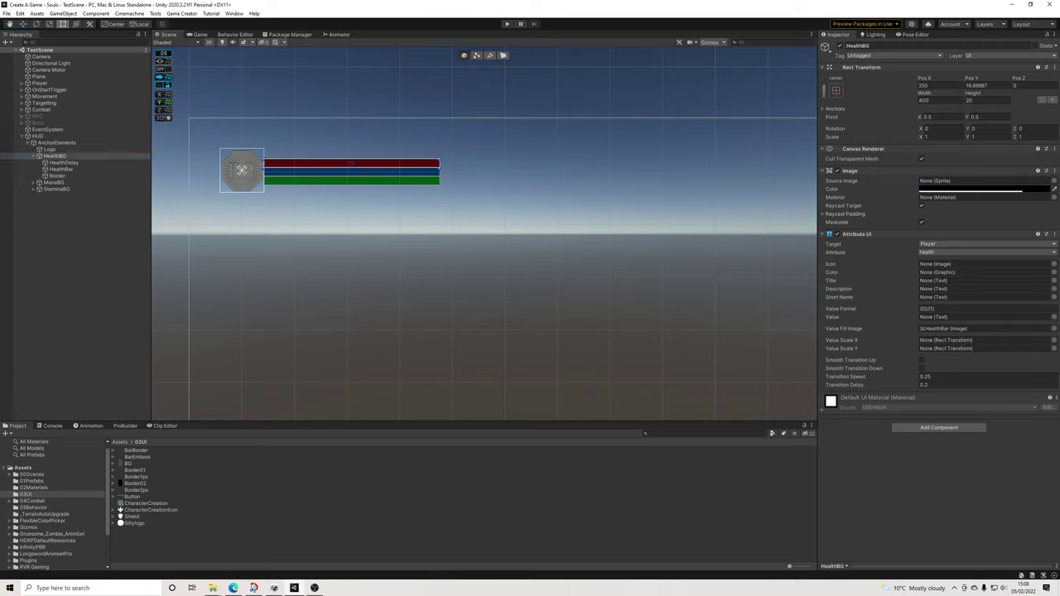
Select HealthBG together with HealthDelay, HealthBar and Border to check their shared size, and reselect HealthBG alone
{"action": "left_click", "coordinate": [64, 163], "text": "ctrl"}
{"action": "left_click", "coordinate": [62, 170], "text": "ctrl"}
{"action": "left_click", "coordinate": [58, 176], "text": "ctrl"}
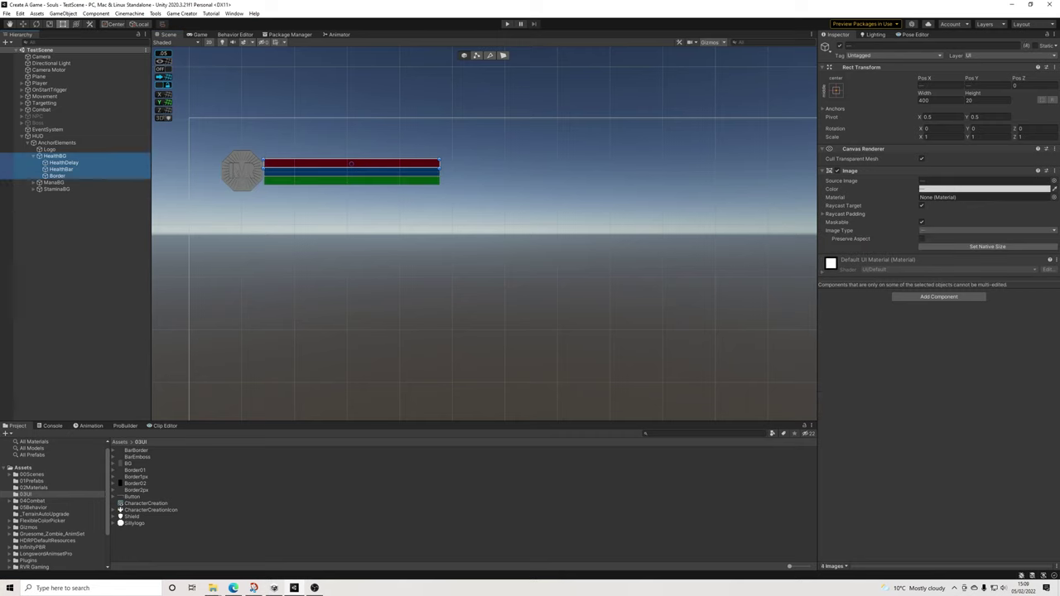
{"action": "left_click", "coordinate": [56, 156]}
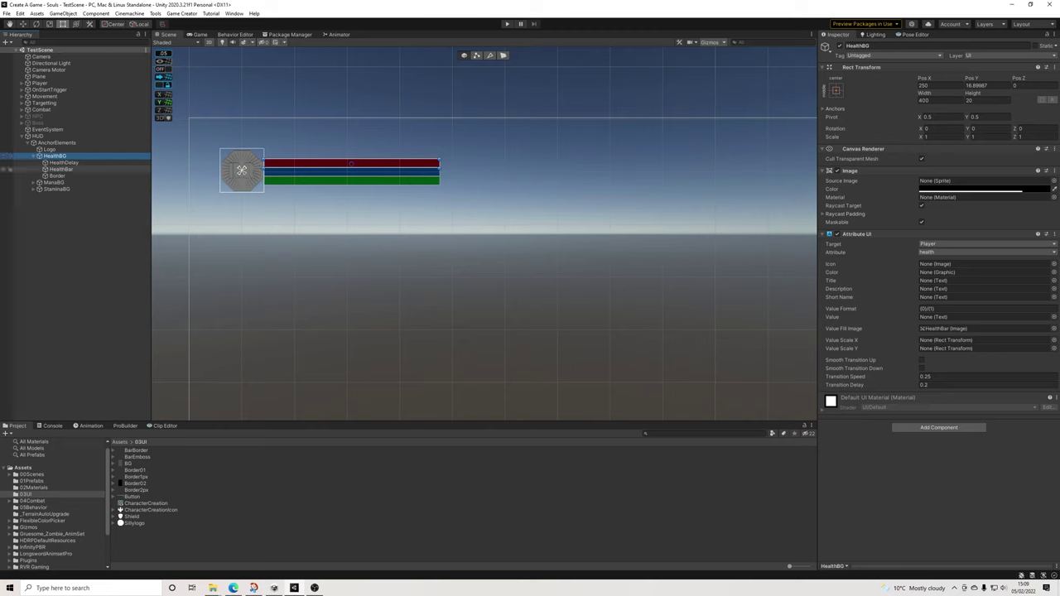
Try stretching the selected HealthBG background once more past the end of its fill, and undo the resize
{"action": "scroll", "coordinate": [347, 184], "scroll_direction": "up", "scroll_amount": 6}
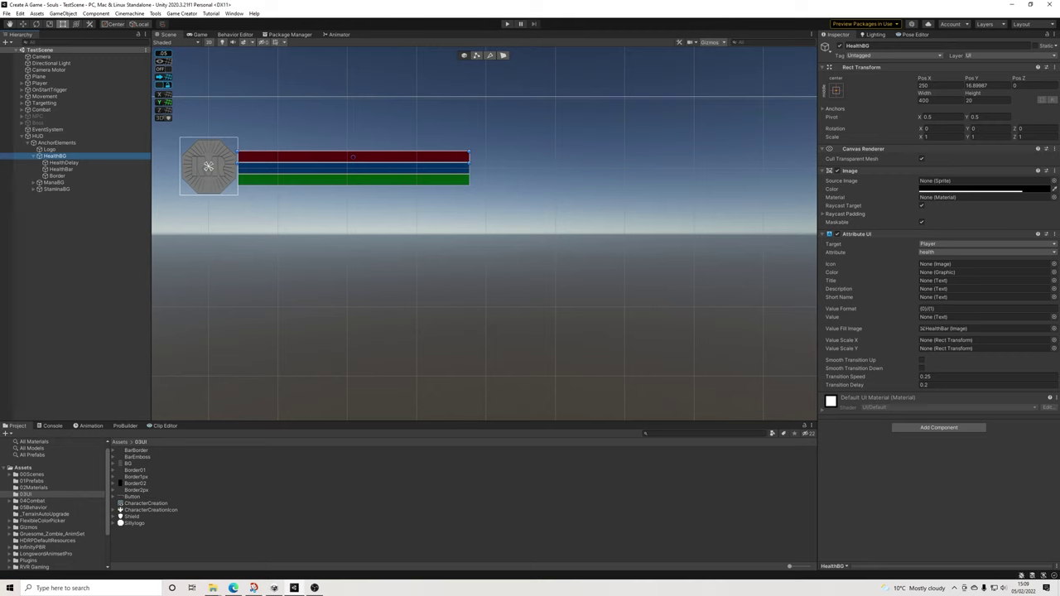
{"action": "left_click_drag", "start_coordinate": [469, 156], "coordinate": [523, 158]}
{"action": "key", "text": "ctrl+z"}
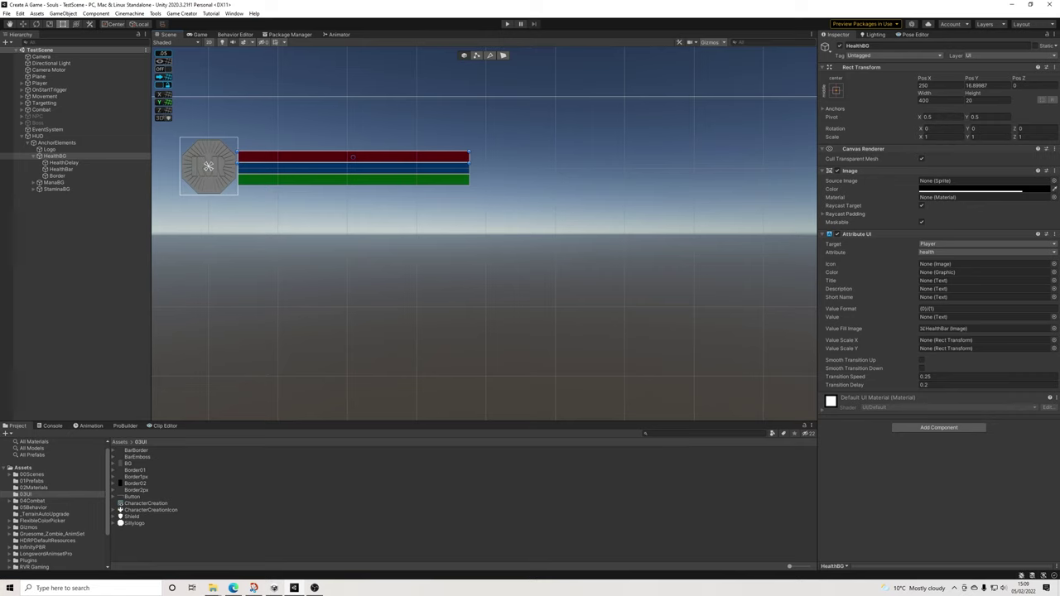
{"action": "scroll", "coordinate": [470, 155], "scroll_direction": "down", "scroll_amount": 1}
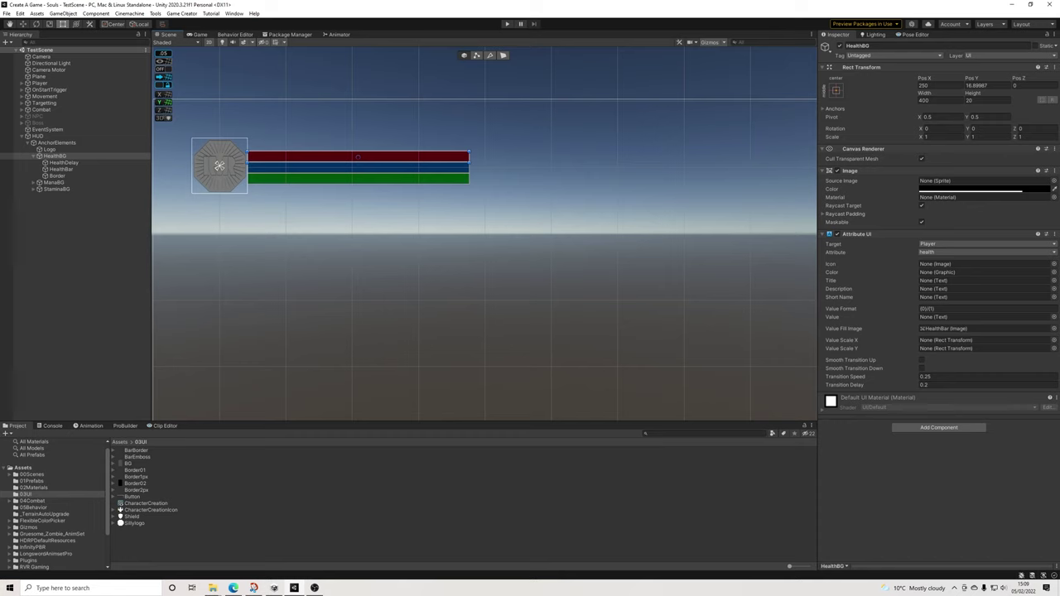
{"action": "scroll", "coordinate": [469, 194], "scroll_direction": "down", "scroll_amount": 2}
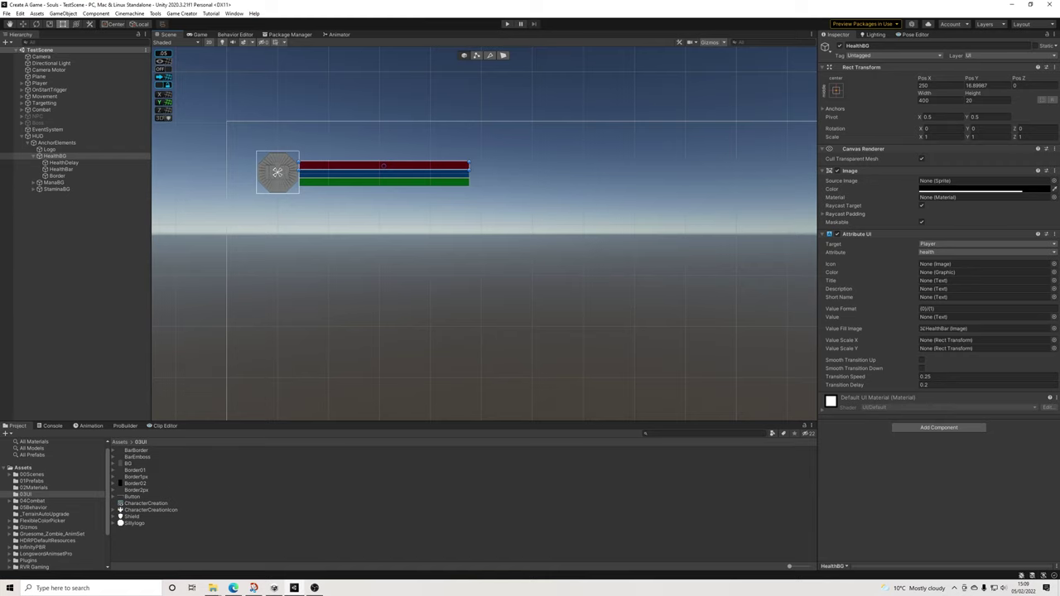
Deselect HealthBG, review the HUD against the full canvas outline, and collapse the HUD hierarchy
{"action": "left_click", "coordinate": [518, 196]}
{"action": "scroll", "coordinate": [519, 196], "scroll_direction": "down", "scroll_amount": 6}
{"action": "scroll", "coordinate": [453, 249], "scroll_direction": "down", "scroll_amount": 3}
{"action": "middle_click_drag", "start_coordinate": [510, 271], "coordinate": [479, 244]}
{"action": "scroll", "coordinate": [480, 248], "scroll_direction": "up", "scroll_amount": 2}
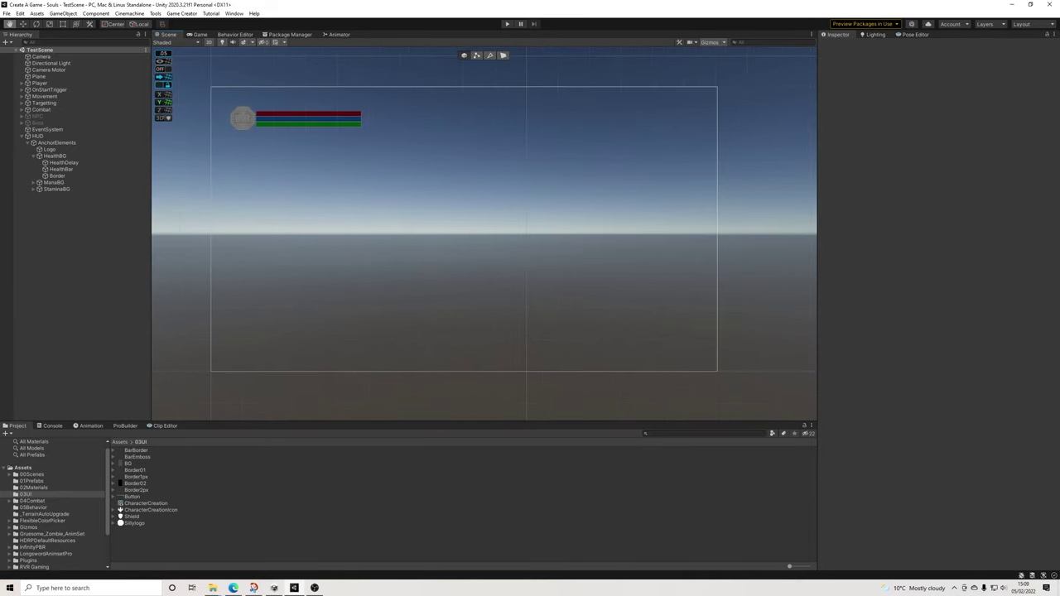
{"action": "scroll", "coordinate": [433, 211], "scroll_direction": "up", "scroll_amount": 1}
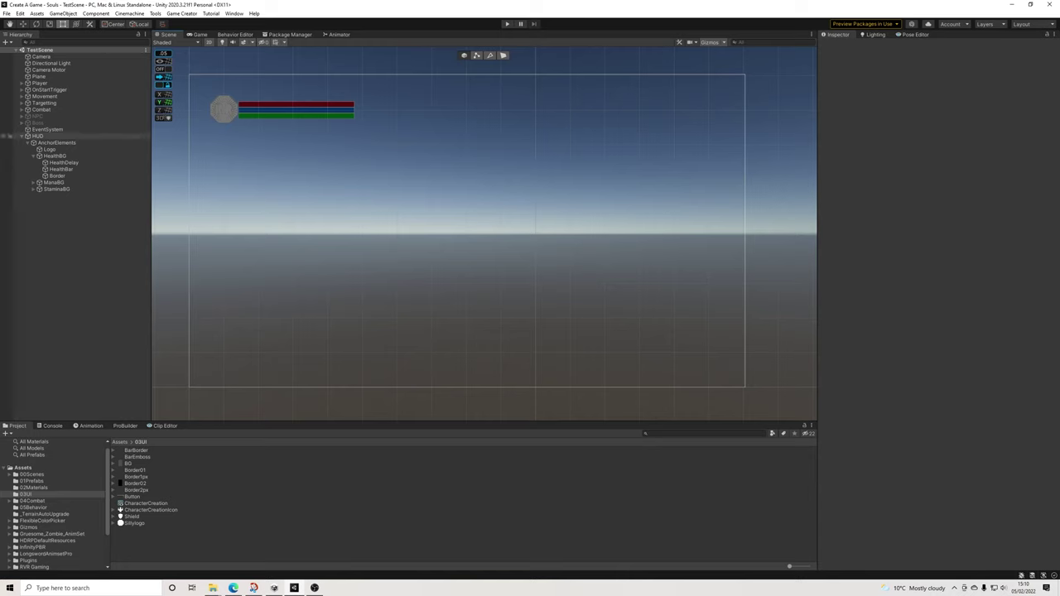
{"action": "left_click", "coordinate": [21, 136]}
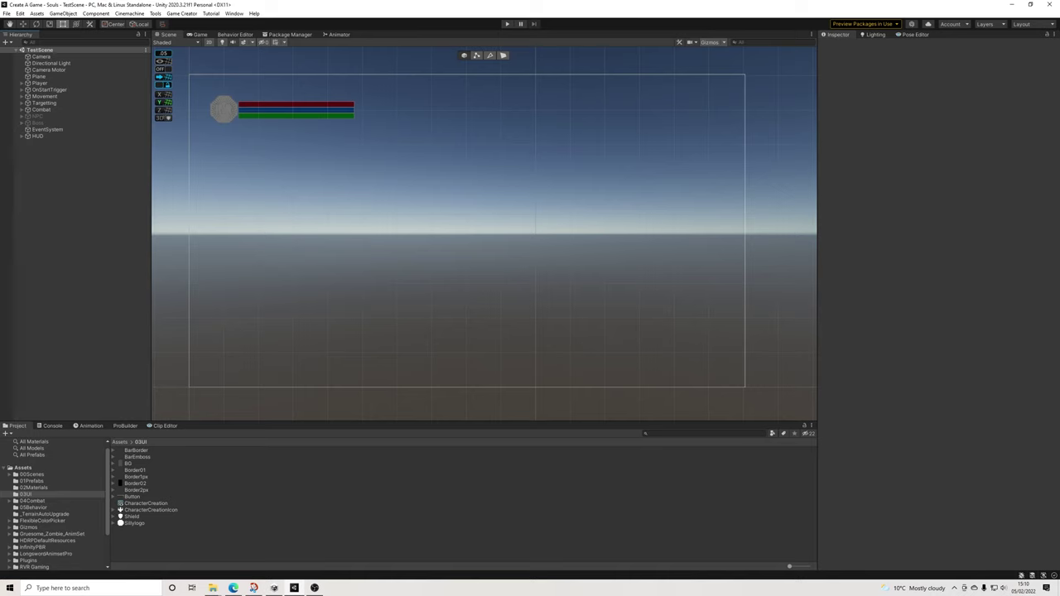
{"action": "left_click", "coordinate": [234, 588]}
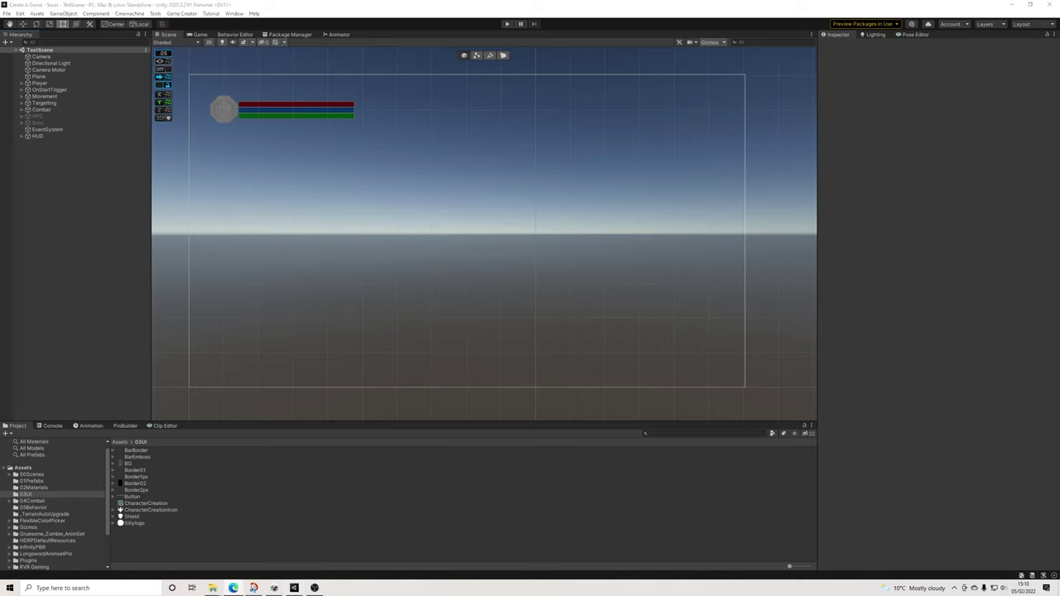
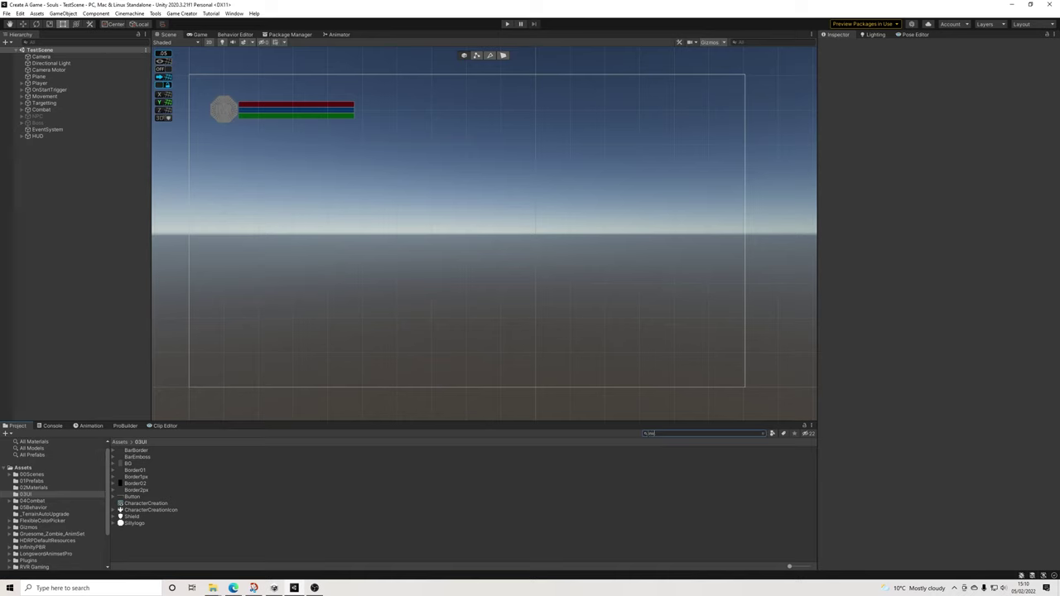
Search the project assets for "inventory", add the InventoryRPG-Equipment prefab to the scene, and set its canvas Sort Order to 1
{"action": "type", "text": "ntory"}
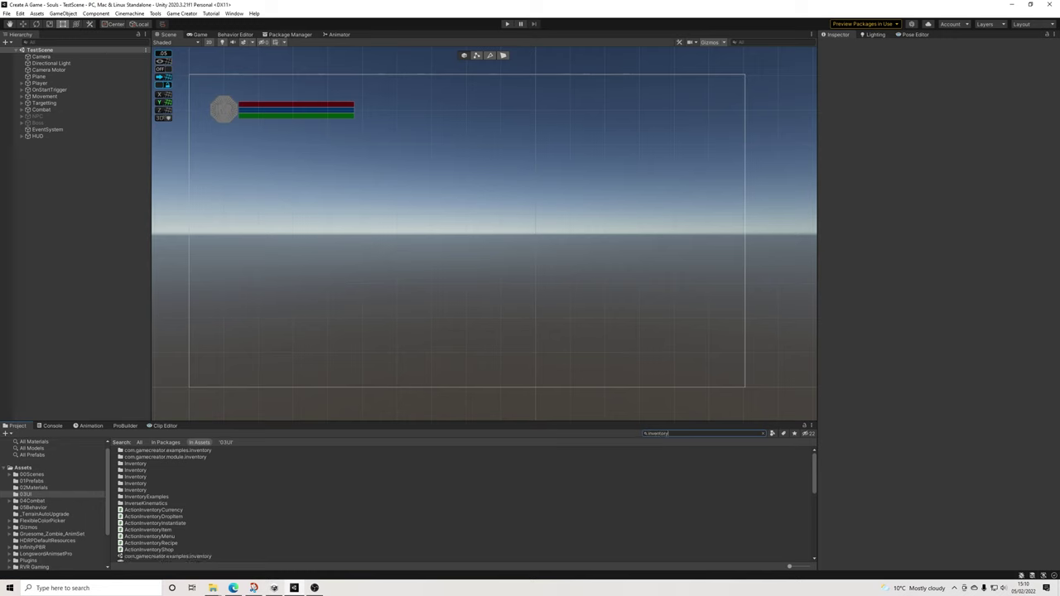
{"action": "scroll", "coordinate": [464, 503], "scroll_direction": "down", "scroll_amount": 10}
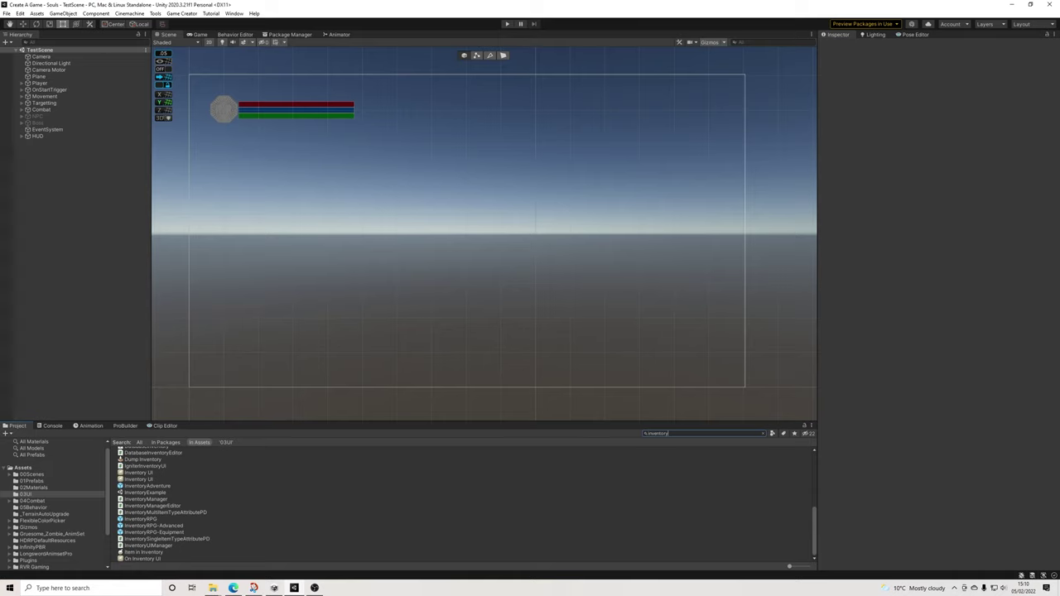
{"action": "left_click_drag", "start_coordinate": [154, 533], "coordinate": [58, 191]}
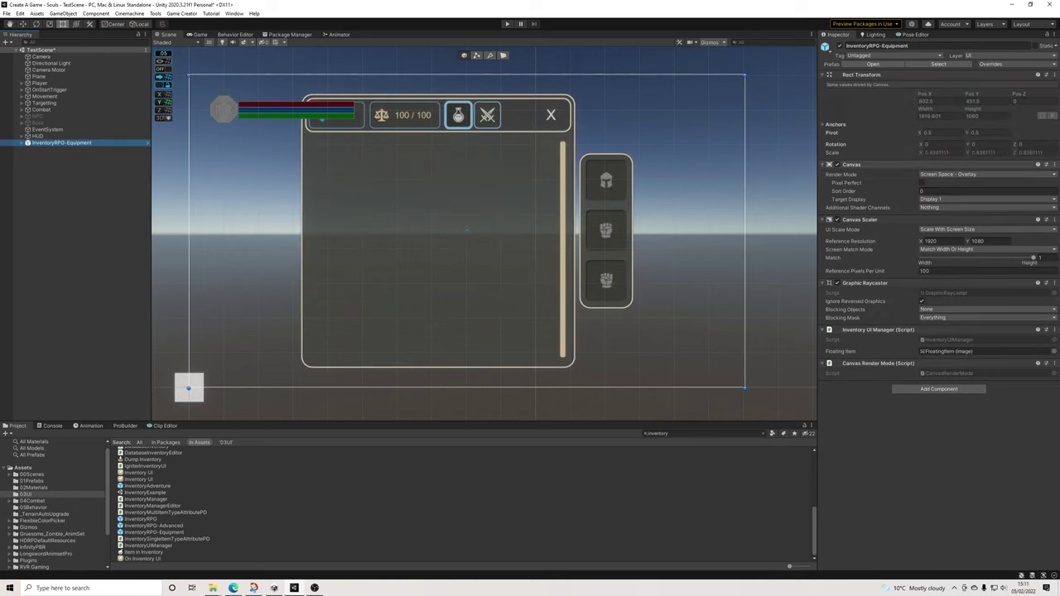
{"action": "left_click", "coordinate": [952, 191]}
{"action": "type", "text": "1"}
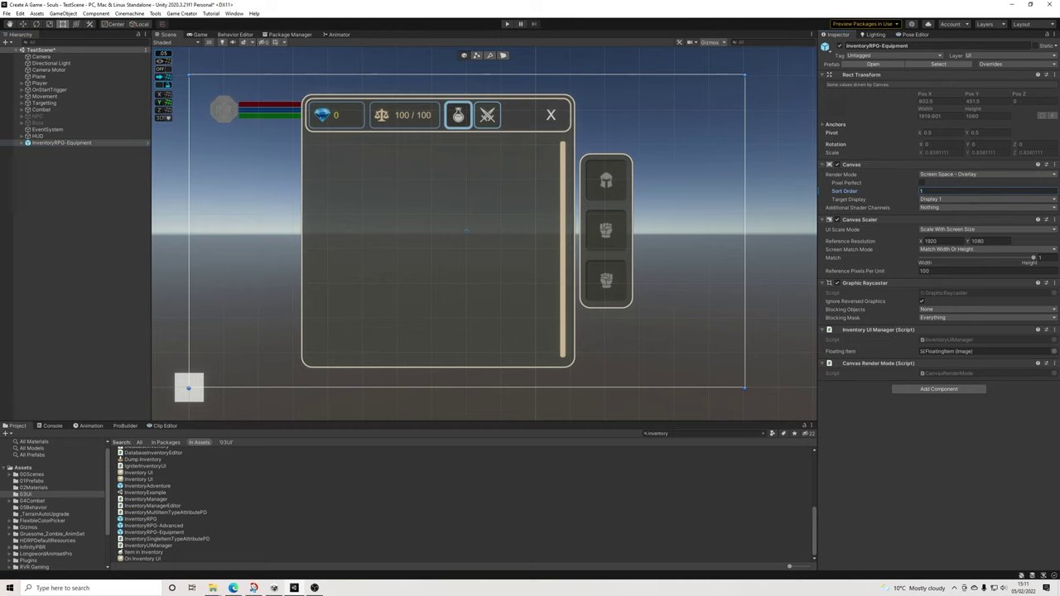
{"action": "scroll", "coordinate": [505, 157], "scroll_direction": "down", "scroll_amount": 1}
{"action": "middle_click_drag", "start_coordinate": [506, 157], "coordinate": [567, 175]}
{"action": "scroll", "coordinate": [550, 232], "scroll_direction": "up", "scroll_amount": 2}
{"action": "middle_click_drag", "start_coordinate": [550, 232], "coordinate": [535, 237]}
{"action": "key", "text": "t"}
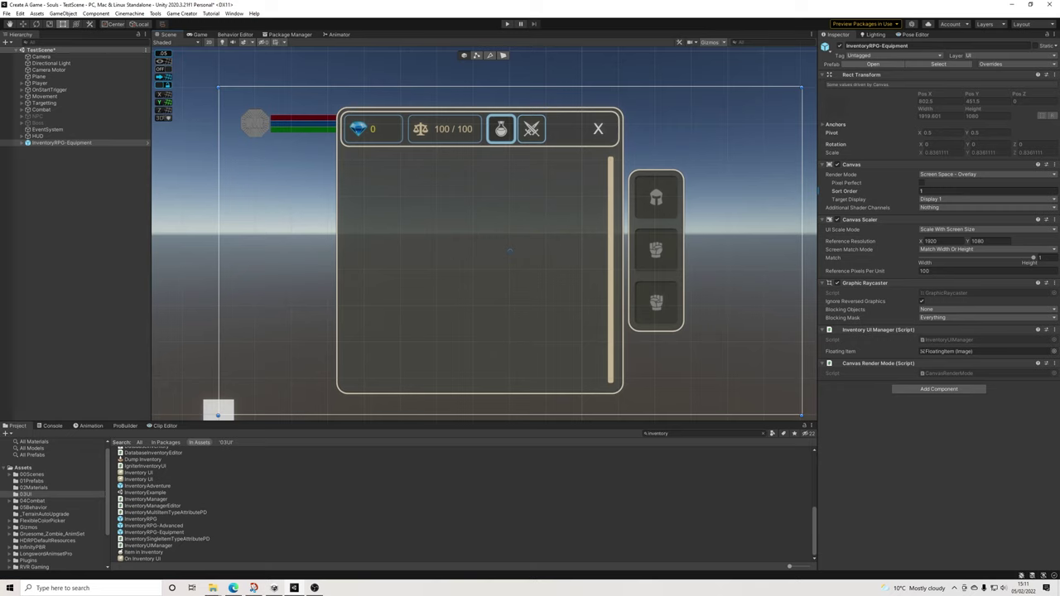
Add the InventoryRPG-Advanced prefab to the scene to compare it with InventoryRPG-Equipment, and delete it again
{"action": "left_click_drag", "start_coordinate": [147, 525], "coordinate": [67, 143]}
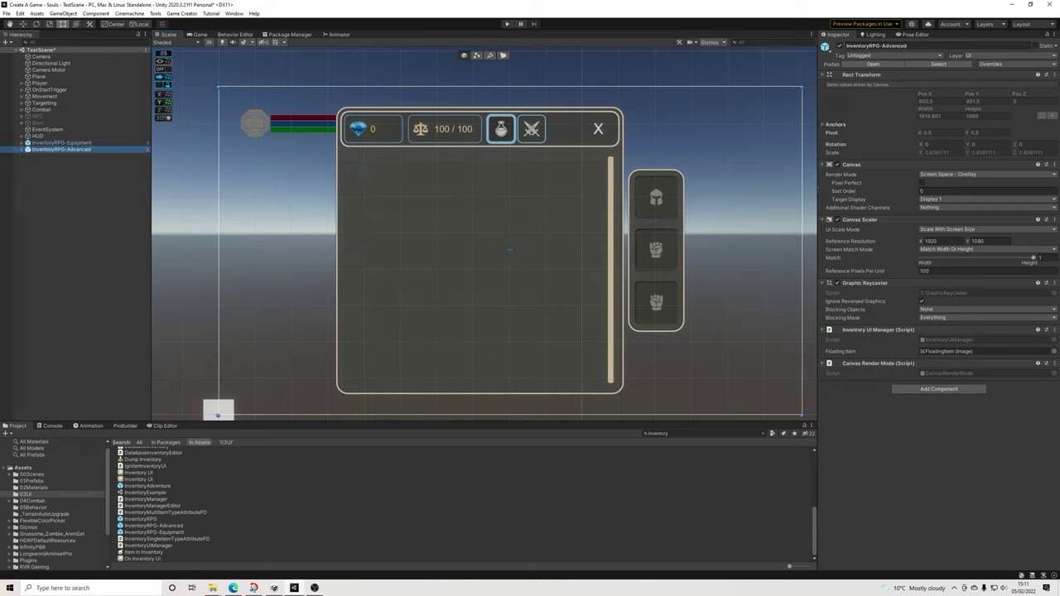
{"action": "left_click", "coordinate": [66, 144]}
{"action": "left_click", "coordinate": [840, 46]}
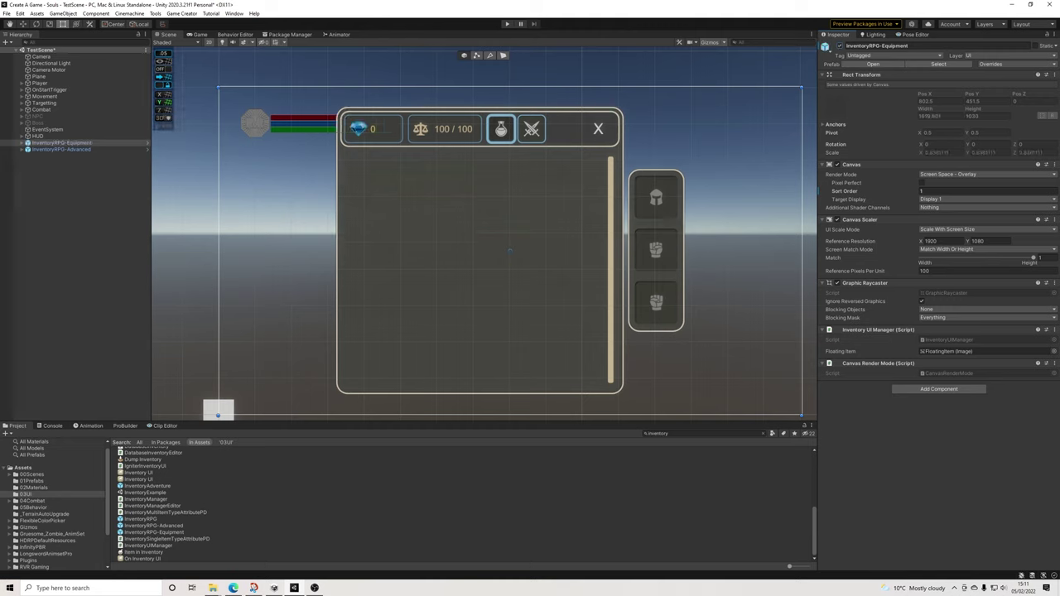
{"action": "left_click", "coordinate": [62, 149]}
{"action": "key", "text": "Delete"}
{"action": "left_click", "coordinate": [62, 143]}
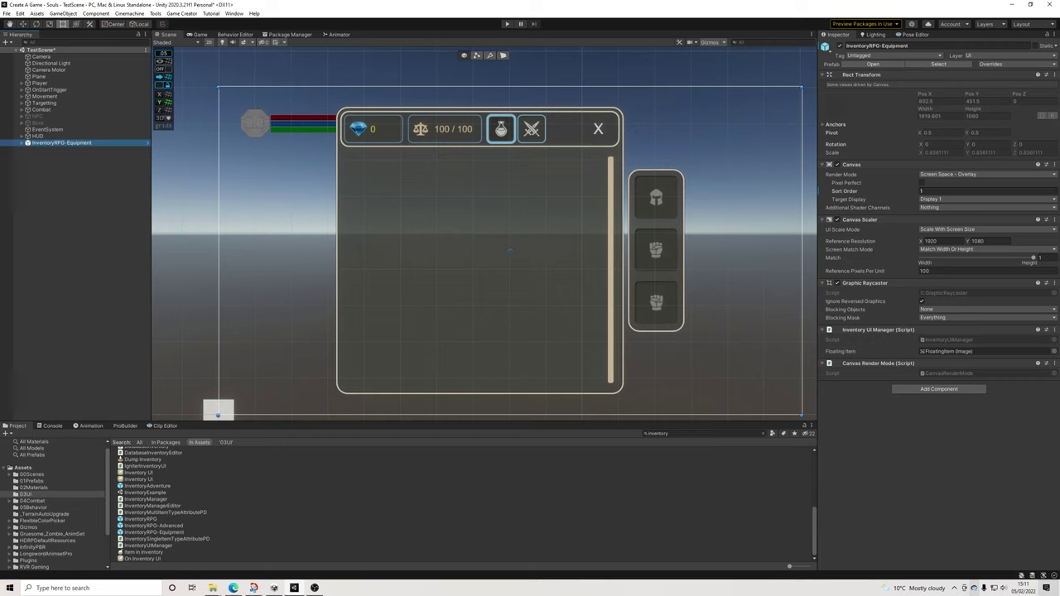
Remove the Animator component from the top-level Inventory child of InventoryRPG-Equipment
{"action": "left_click", "coordinate": [66, 209]}
{"action": "scroll", "coordinate": [439, 224], "scroll_direction": "down", "scroll_amount": 5}
{"action": "middle_click_drag", "start_coordinate": [439, 224], "coordinate": [424, 209]}
{"action": "scroll", "coordinate": [418, 211], "scroll_direction": "up", "scroll_amount": 4}
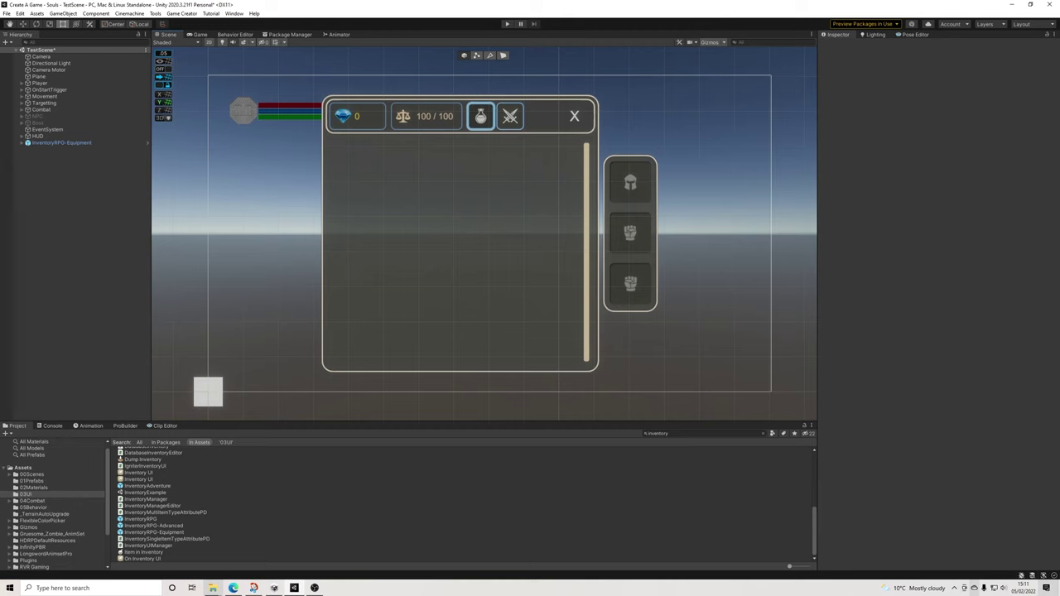
{"action": "left_click", "coordinate": [63, 143]}
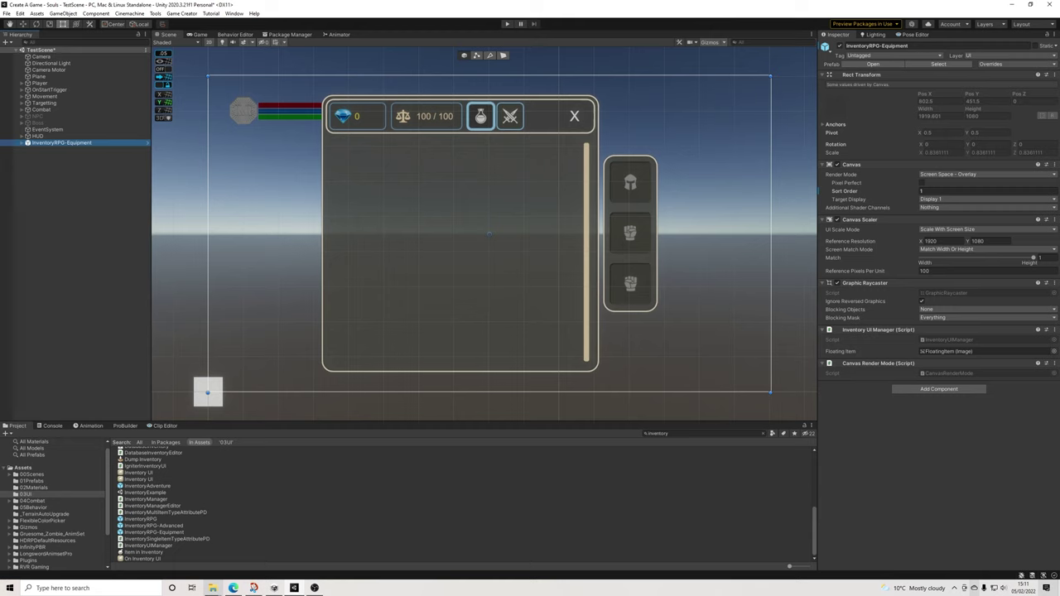
{"action": "left_click", "coordinate": [21, 142]}
{"action": "left_click", "coordinate": [28, 150]}
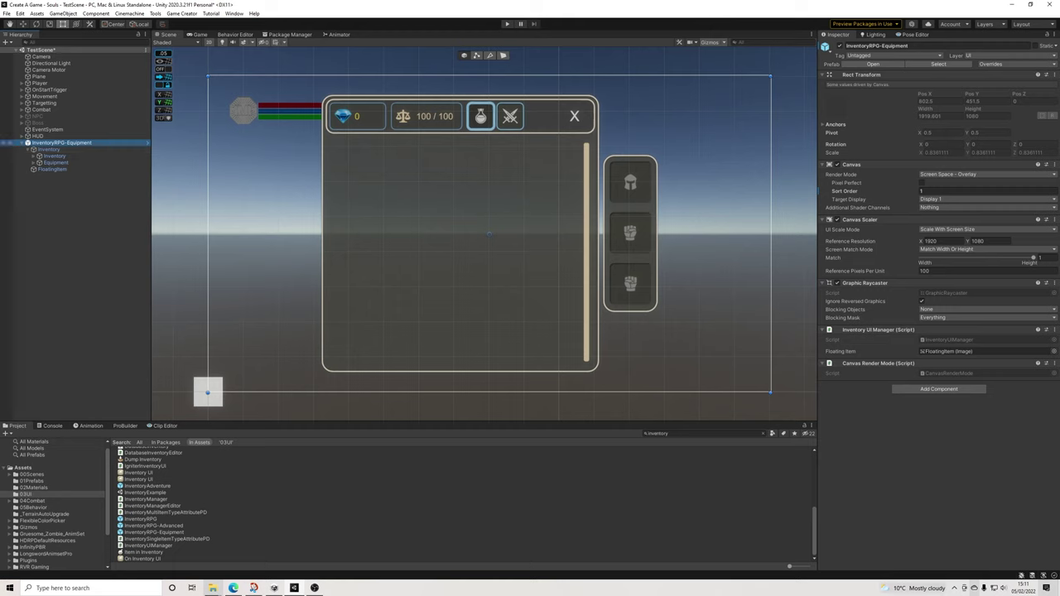
{"action": "key", "text": "Down"}
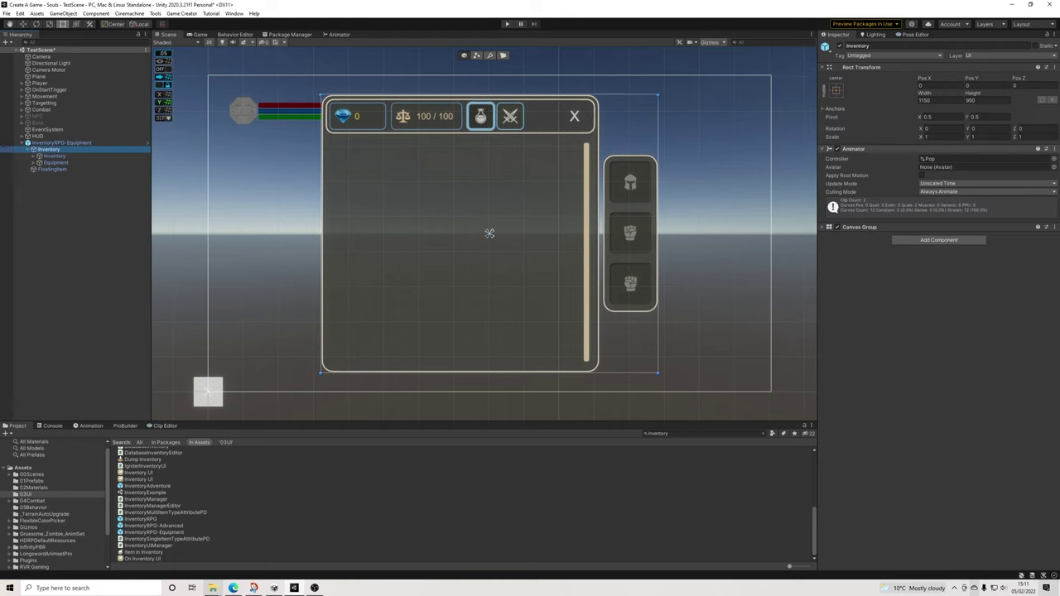
{"action": "right_click", "coordinate": [958, 149]}
{"action": "left_click", "coordinate": [993, 170]}
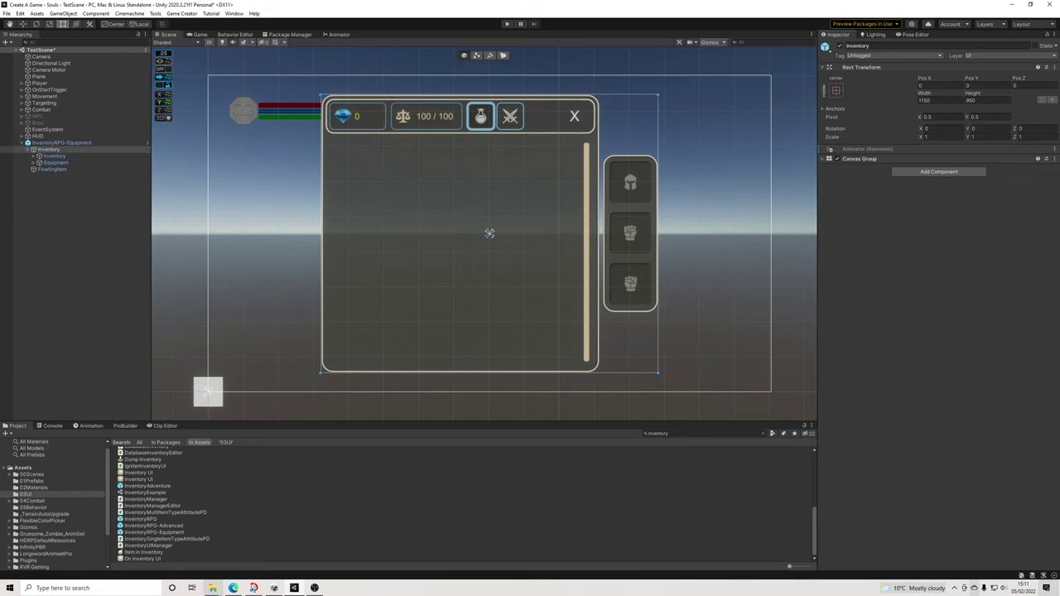
Unpack the InventoryRPG-Equipment prefab instance into regular scene objects
{"action": "right_click", "coordinate": [54, 143]}
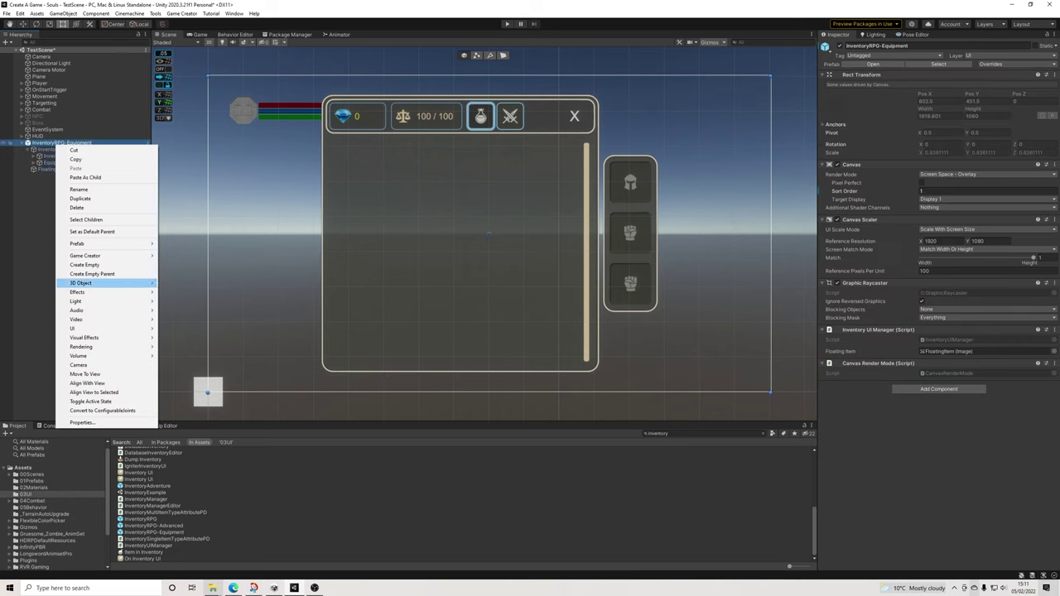
{"action": "mouse_move", "coordinate": [100, 243]}
{"action": "left_click", "coordinate": [190, 280]}
{"action": "left_click", "coordinate": [86, 222]}
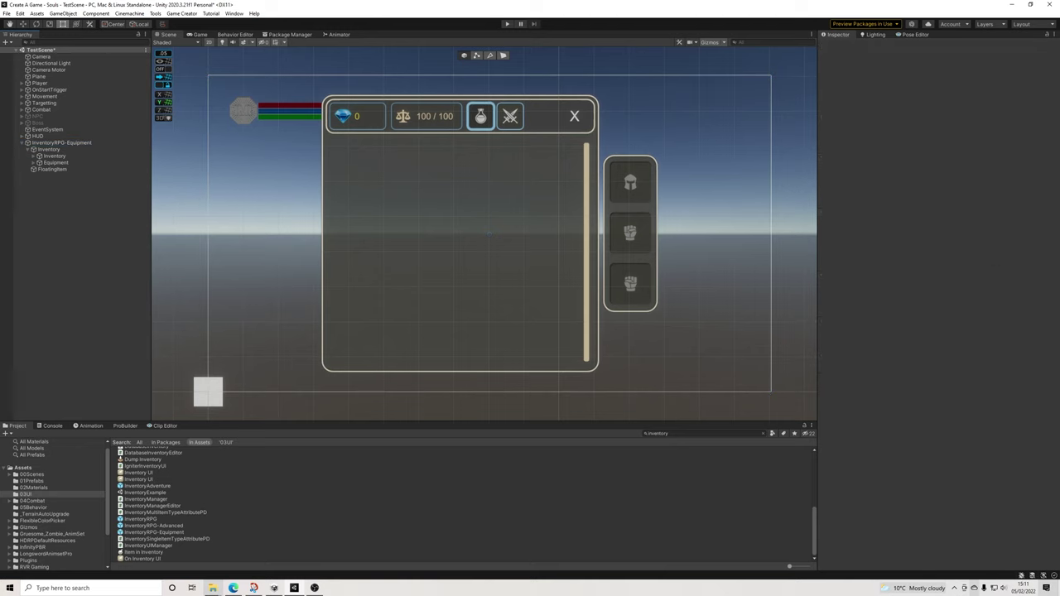
Move the nested Inventory and Equipment objects directly under InventoryRPG-Equipment and delete the emptied Inventory parent
{"action": "left_click", "coordinate": [49, 149]}
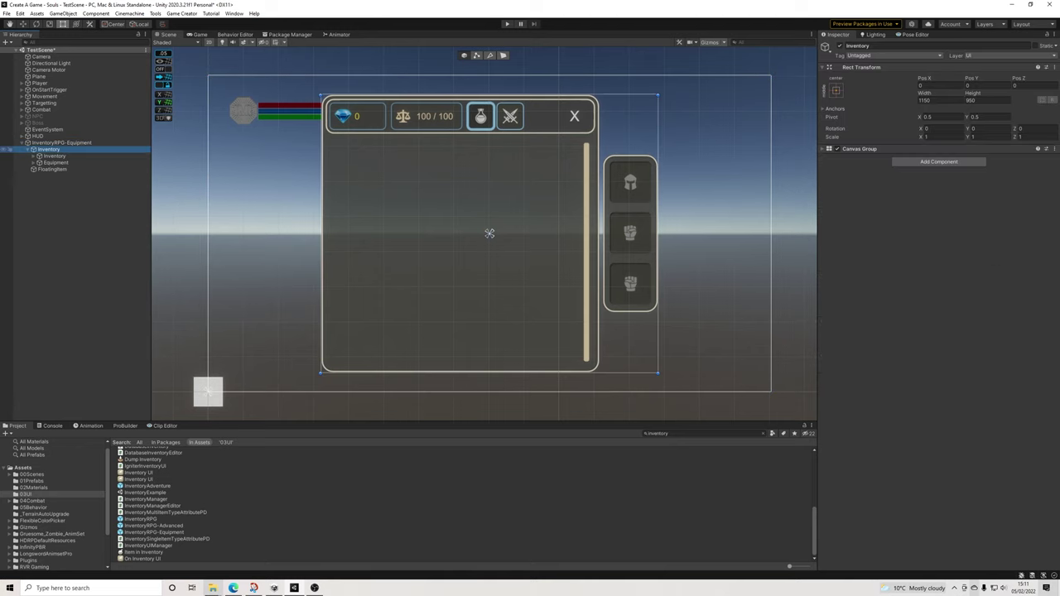
{"action": "left_click", "coordinate": [61, 143]}
{"action": "left_click", "coordinate": [50, 149]}
{"action": "key", "text": "Down"}
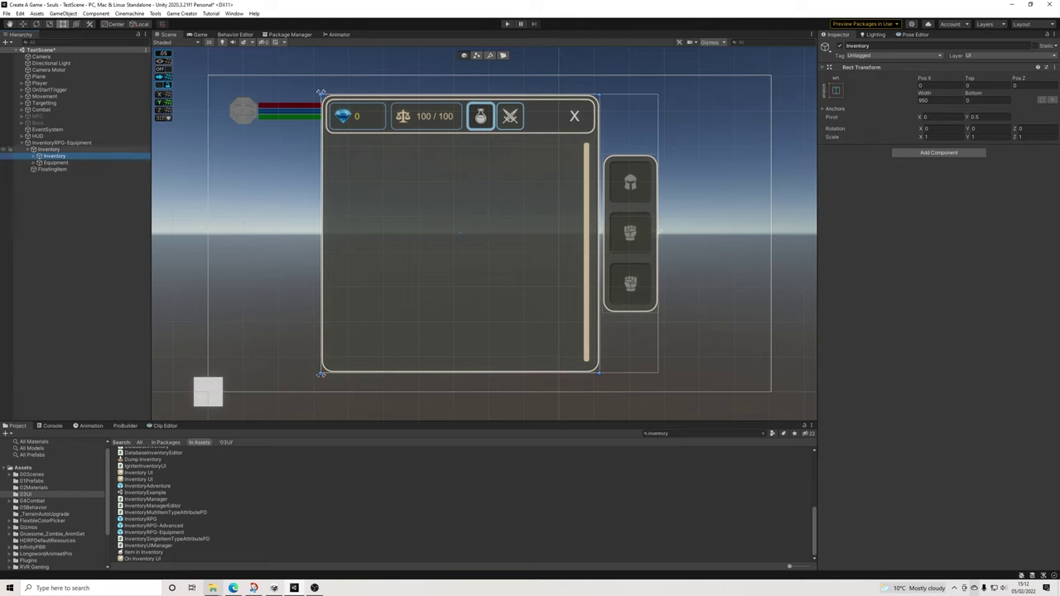
{"action": "left_click", "coordinate": [57, 163], "text": "shift"}
{"action": "left_click_drag", "start_coordinate": [56, 162], "coordinate": [56, 146]}
{"action": "left_click", "coordinate": [58, 143]}
{"action": "left_click", "coordinate": [55, 149]}
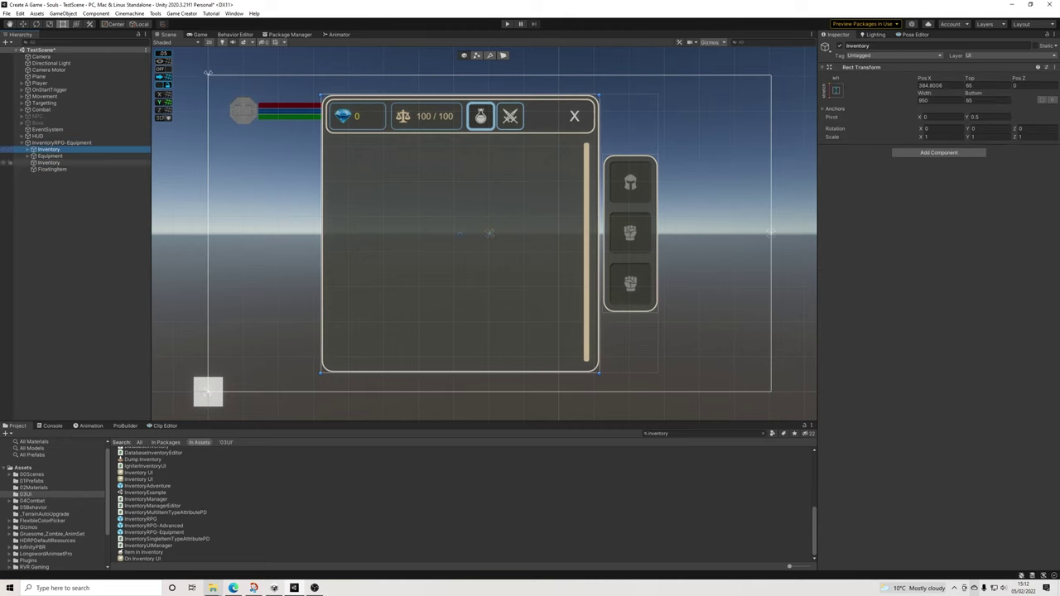
{"action": "left_click", "coordinate": [54, 164]}
{"action": "key", "text": "Left"}
{"action": "key", "text": "Left"}
{"action": "key", "text": "Left"}
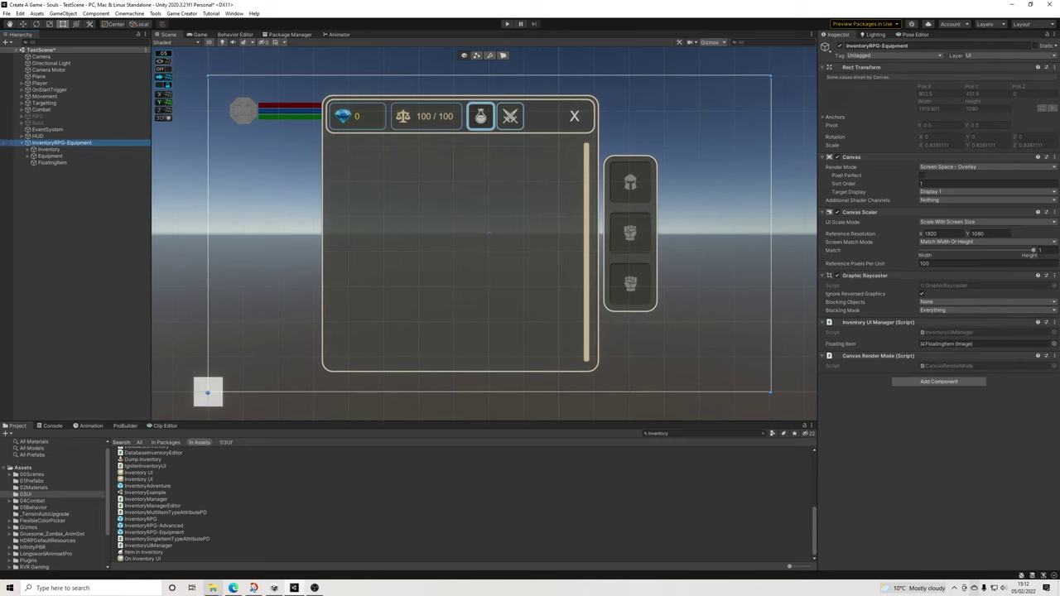
Add a Canvas Group component to the InventoryRPG-Equipment canvas
{"action": "left_click", "coordinate": [938, 380]}
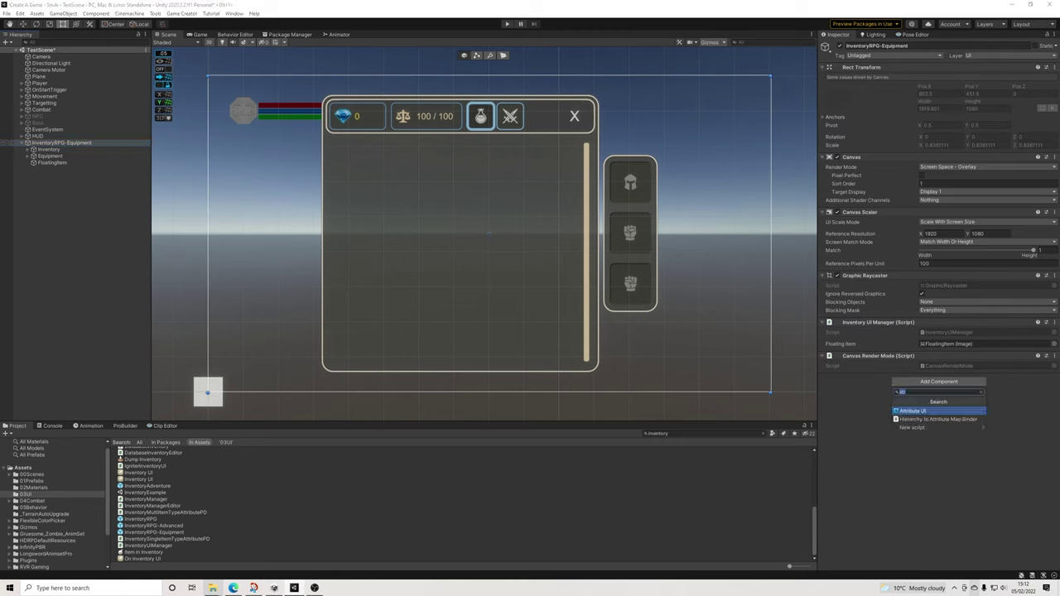
{"action": "type", "text": "can"}
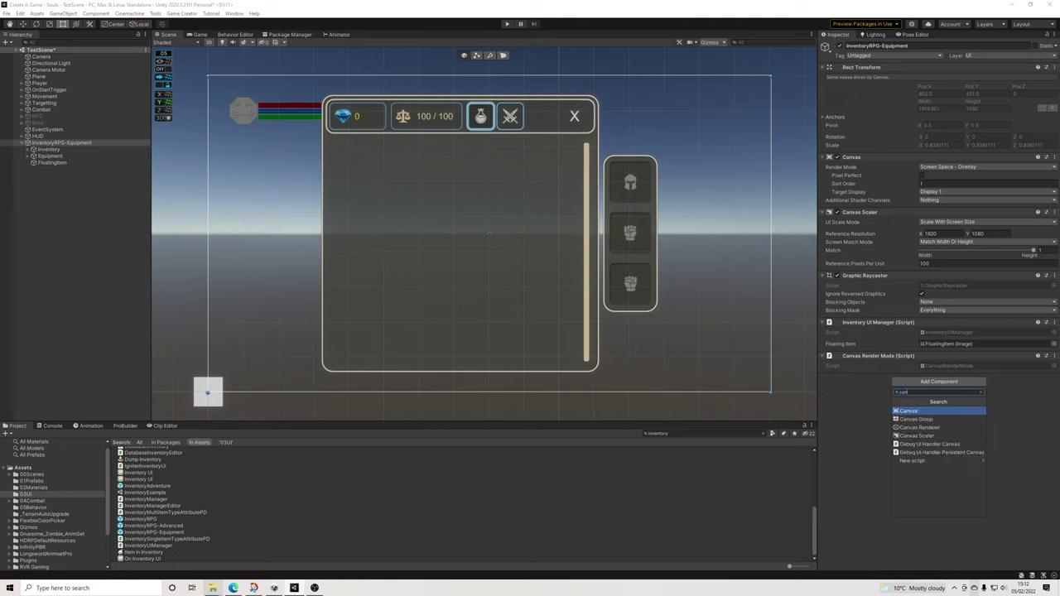
{"action": "key", "text": "Down"}
{"action": "key", "text": "Return"}
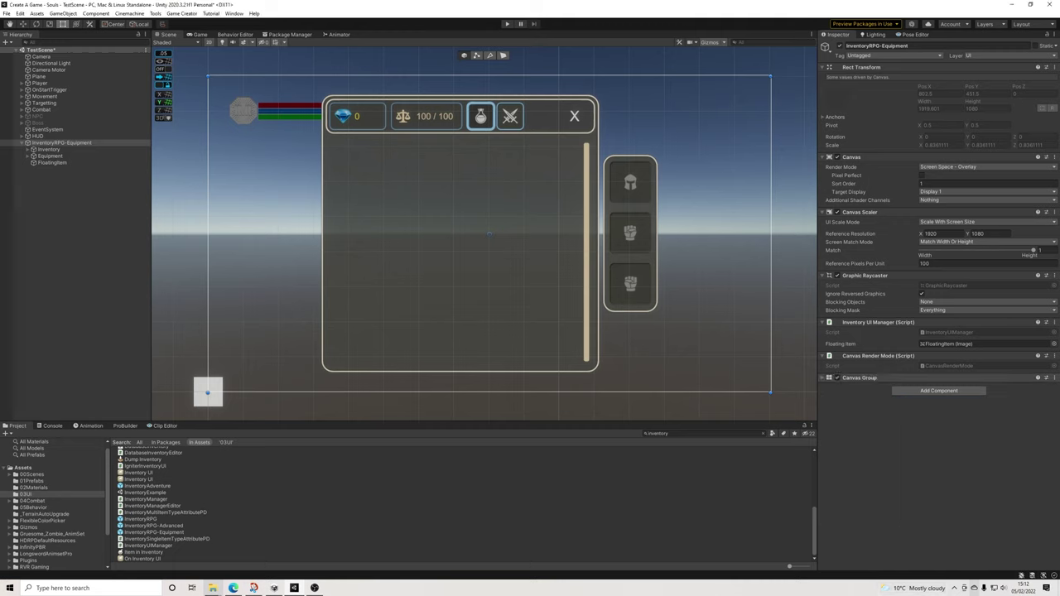
Try a lower Alpha on the Canvas Group to preview fading the inventory, and set it back to 1
{"action": "left_click", "coordinate": [860, 378]}
{"action": "mouse_move", "coordinate": [833, 388]}
{"action": "left_mouse_down"}
{"action": "mouse_move", "coordinate": [806, 387]}
{"action": "mouse_move", "coordinate": [826, 388]}
{"action": "left_mouse_up"}
{"action": "left_click", "coordinate": [936, 387]}
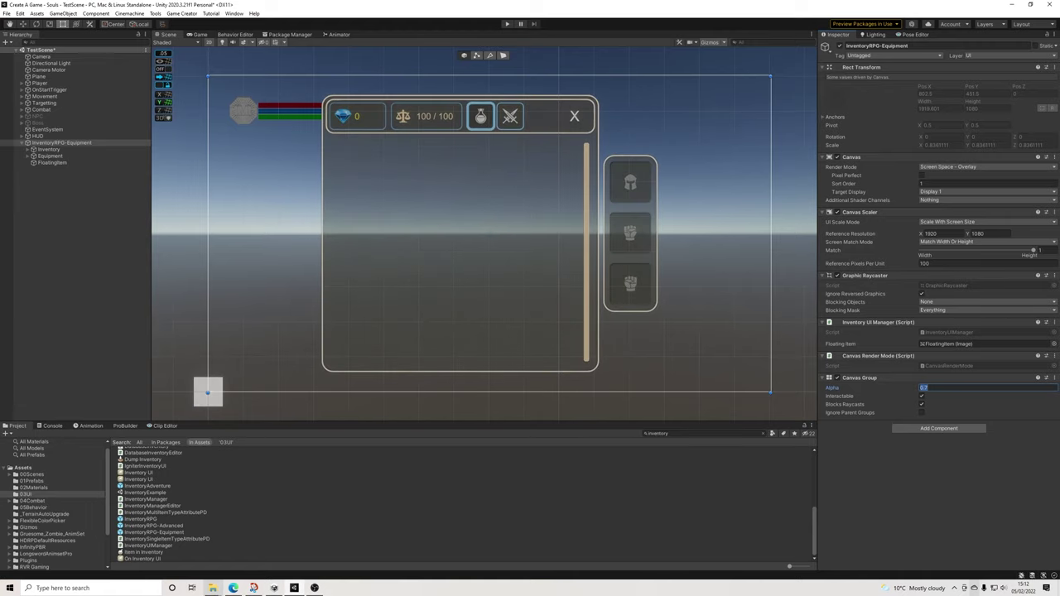
{"action": "type", "text": "1"}
{"action": "left_click", "coordinate": [934, 473]}
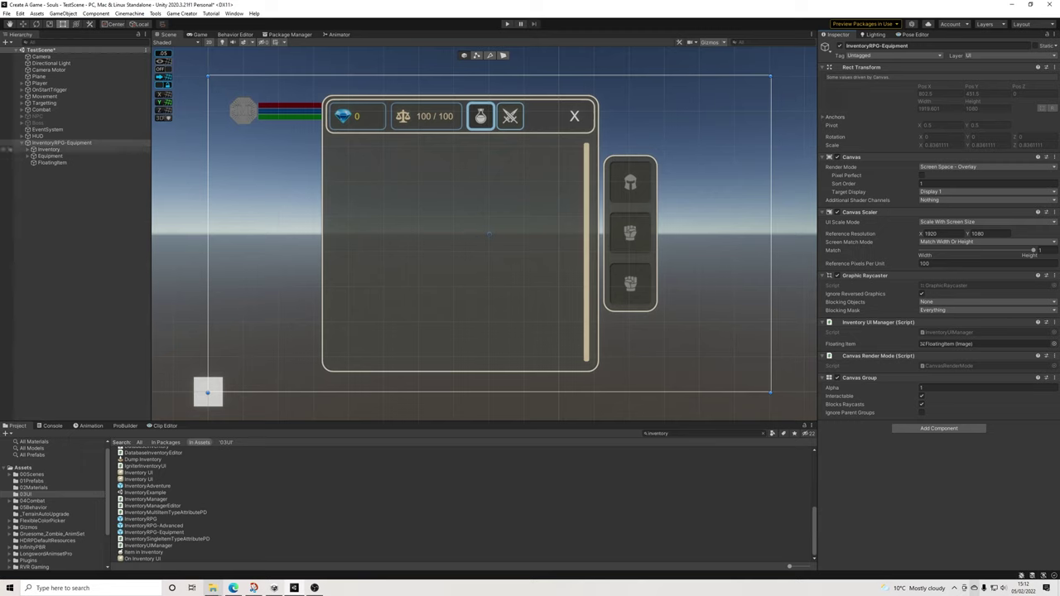
Deactivate the Equipment object beneath InventoryRPG-Equipment
{"action": "left_click", "coordinate": [48, 149]}
{"action": "left_click", "coordinate": [50, 155]}
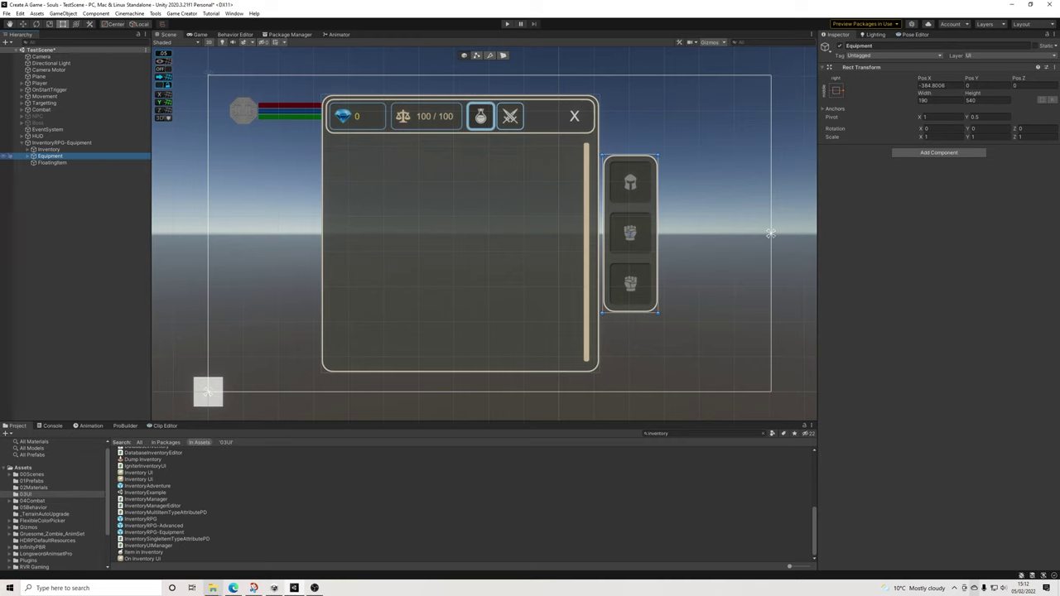
{"action": "left_click", "coordinate": [839, 46]}
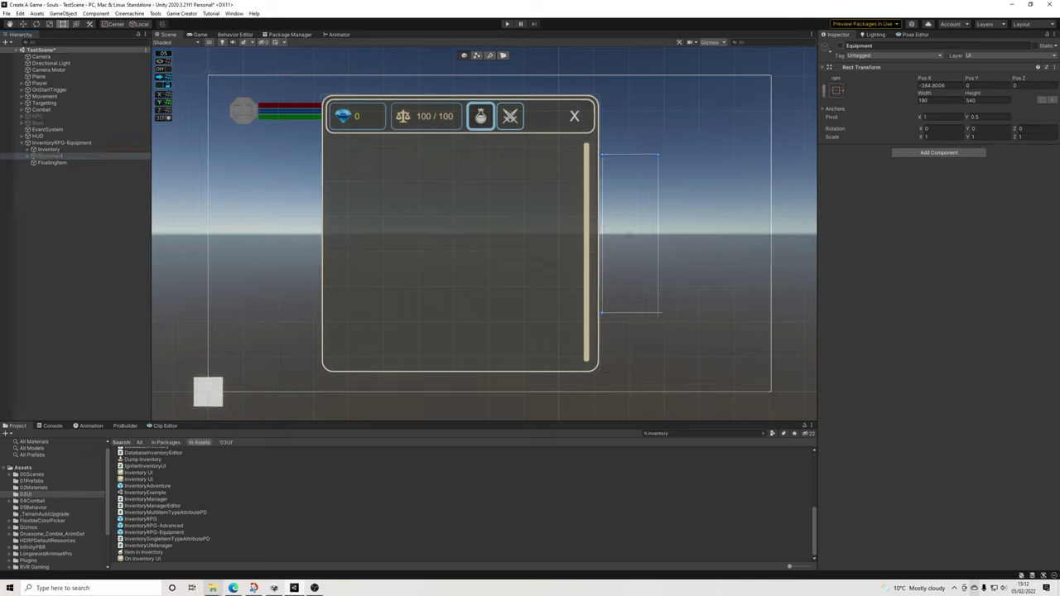
Set the Inventory panel's anchors to middle center and centre the panel horizontally on the canvas with Pos X -475
{"action": "left_click", "coordinate": [49, 150]}
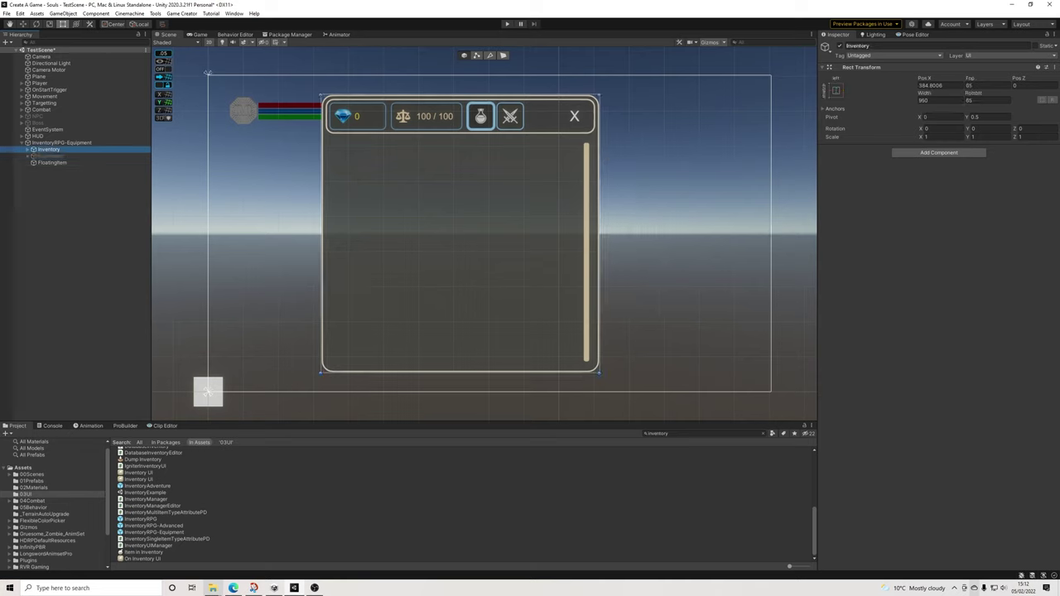
{"action": "left_click", "coordinate": [835, 90]}
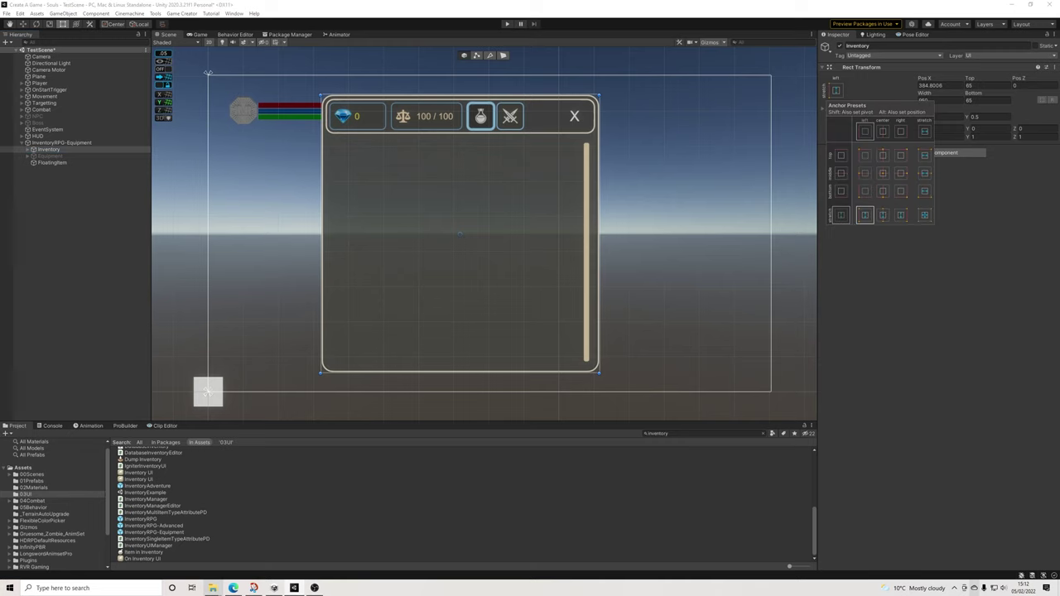
{"action": "left_click", "coordinate": [925, 215]}
{"action": "left_click", "coordinate": [882, 173]}
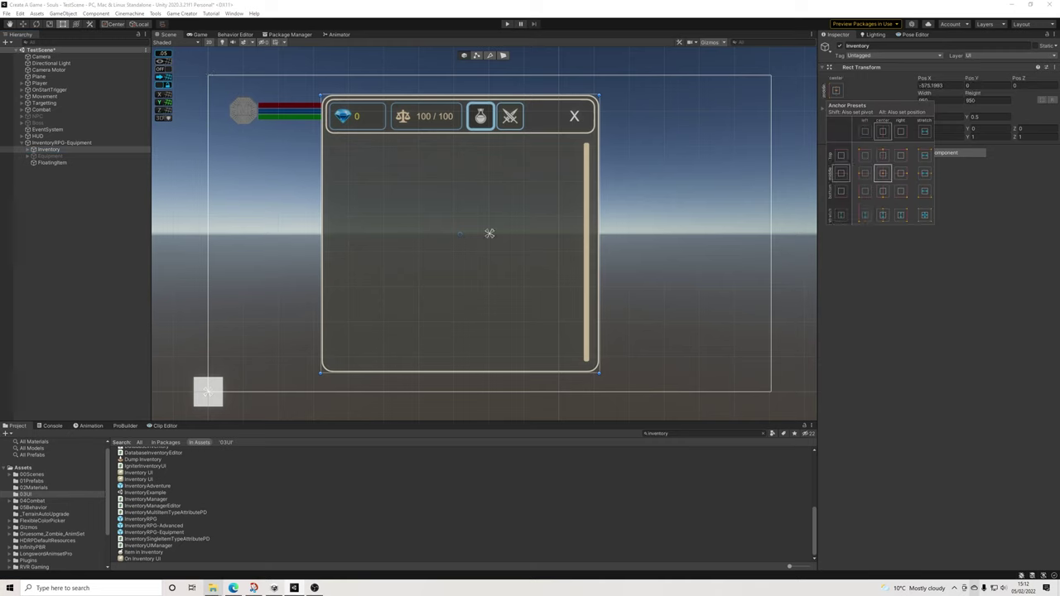
{"action": "left_click", "coordinate": [940, 85]}
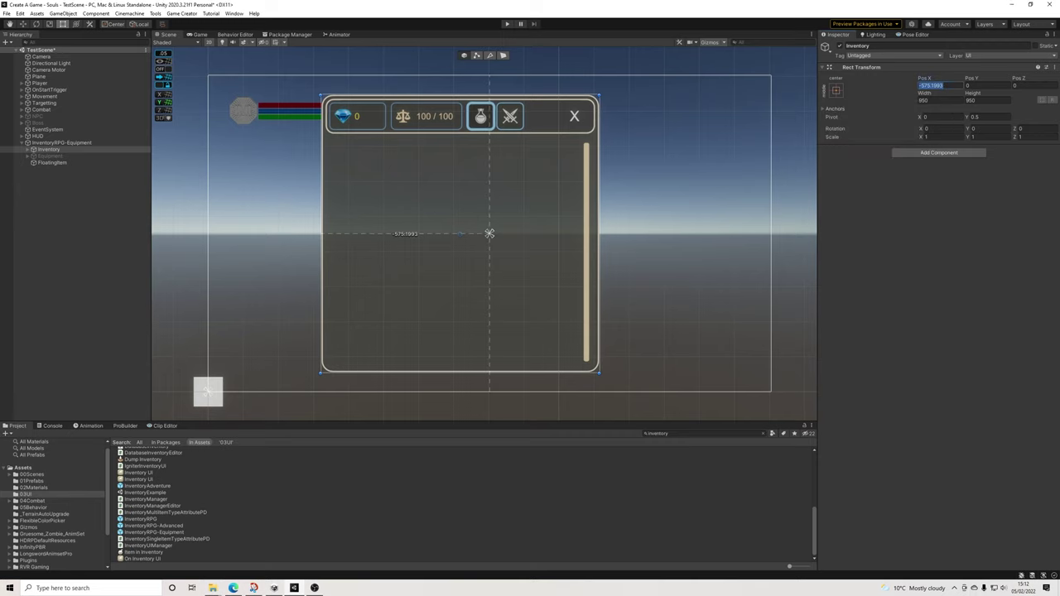
{"action": "type", "text": "0"}
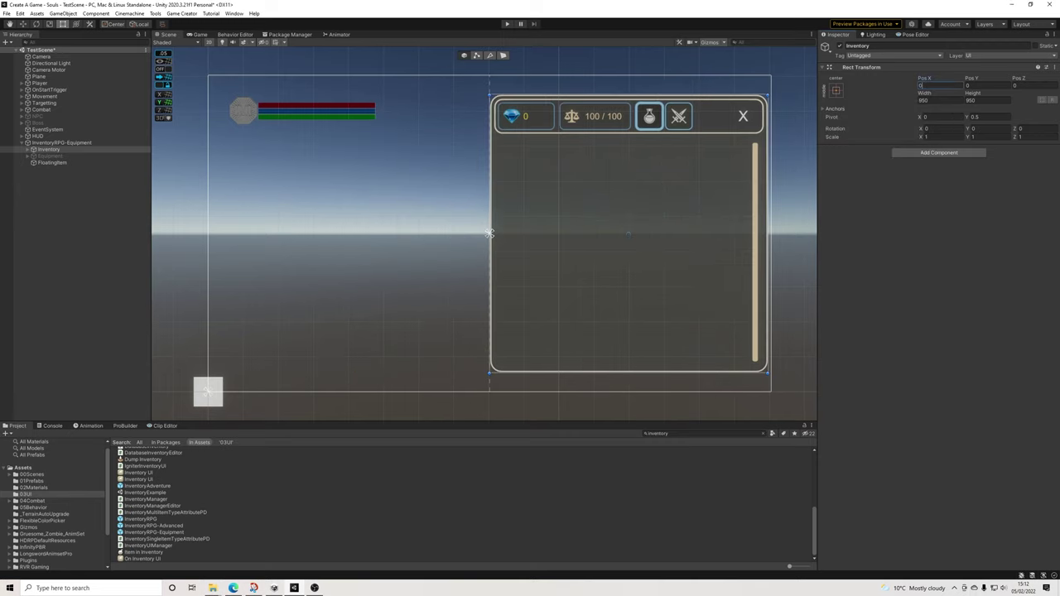
{"action": "left_click_drag", "start_coordinate": [629, 248], "coordinate": [488, 249]}
{"action": "left_click_drag", "start_coordinate": [365, 249], "coordinate": [366, 249]}
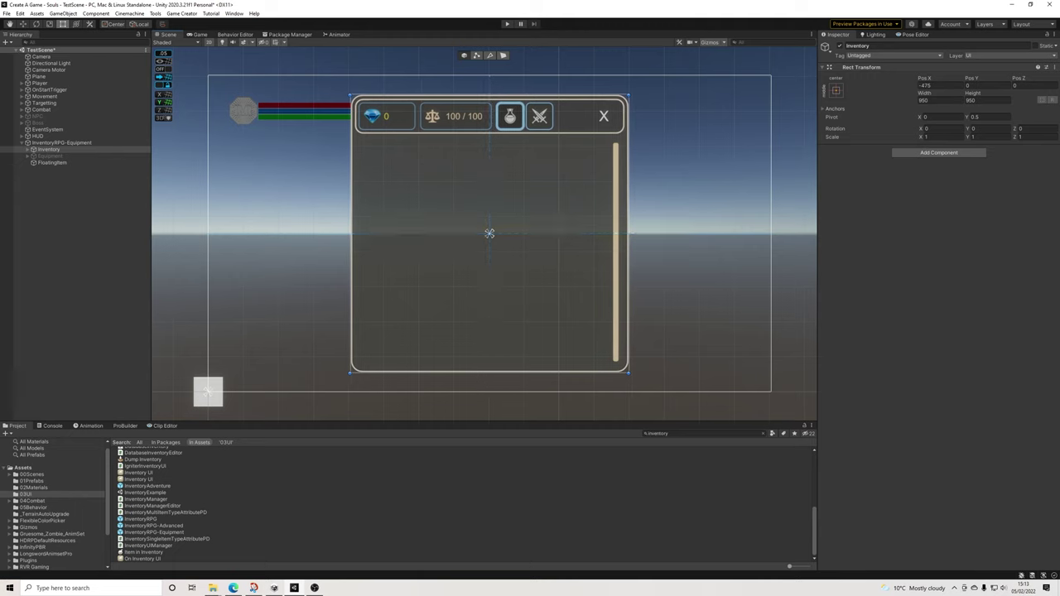
Enlarge the Inventory panel to fill the whole canvas, about 1920 by 1080, and set its anchors to stretch both ways
{"action": "left_click_drag", "start_coordinate": [364, 236], "coordinate": [227, 240]}
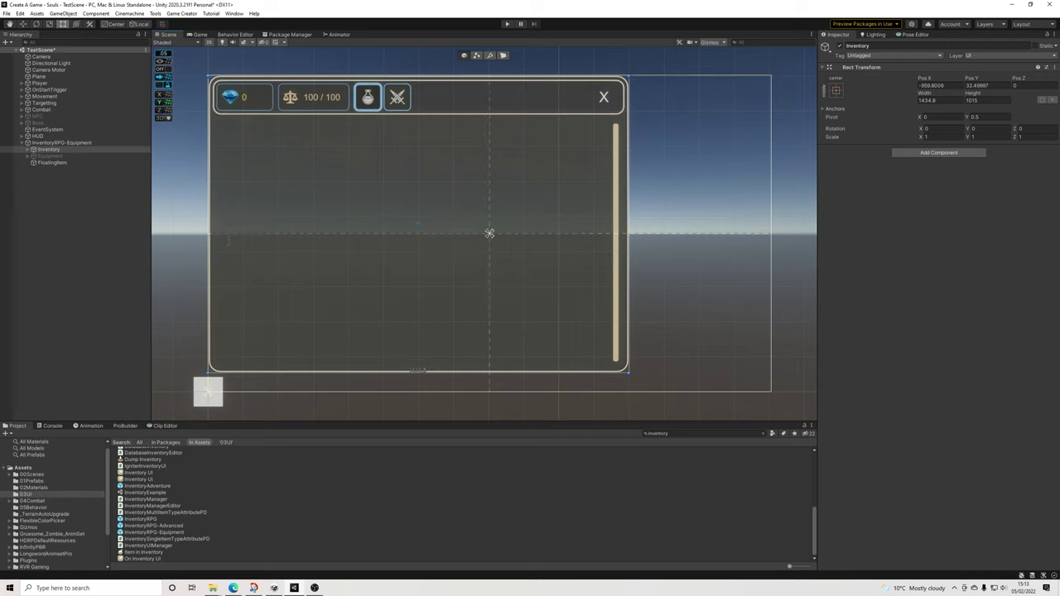
{"action": "left_click_drag", "start_coordinate": [628, 373], "coordinate": [771, 392]}
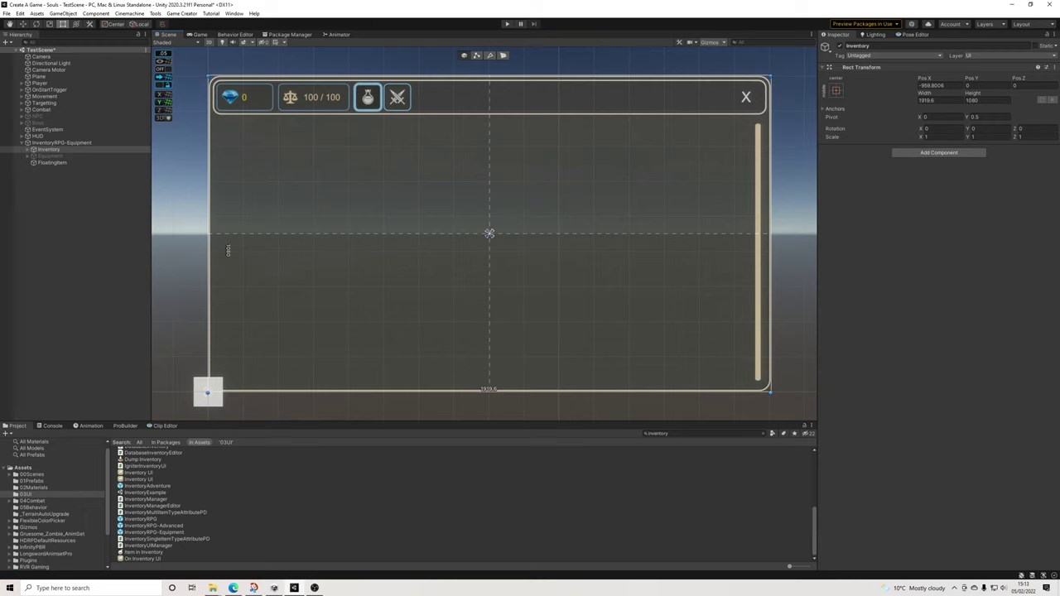
{"action": "left_click", "coordinate": [835, 89]}
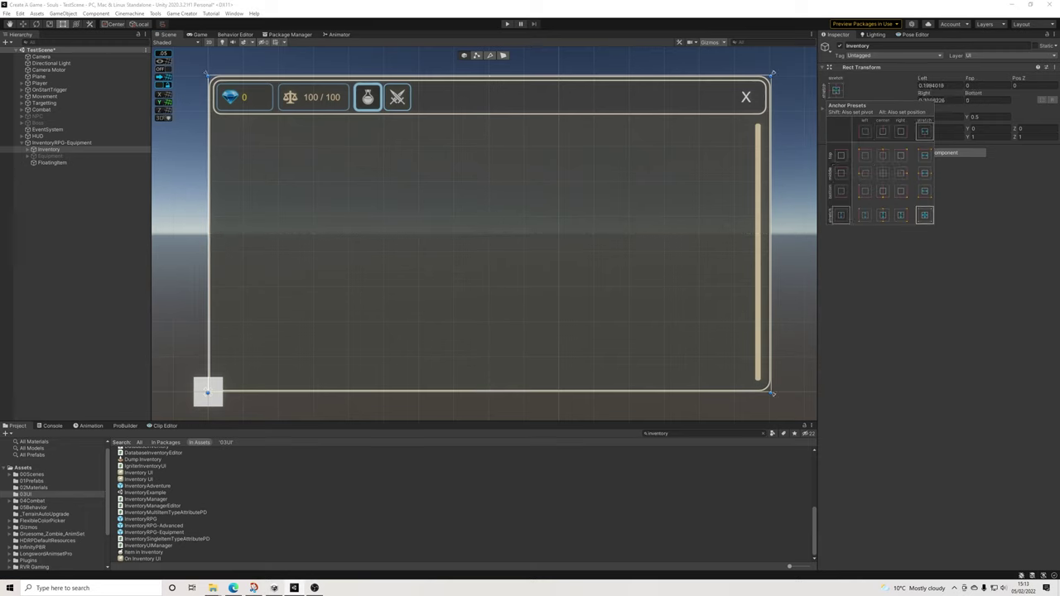
{"action": "left_click", "coordinate": [924, 215]}
Try a near-black Color of 181818 on the Image of Inventory's Background object
{"action": "left_click", "coordinate": [27, 150]}
{"action": "left_click", "coordinate": [58, 156]}
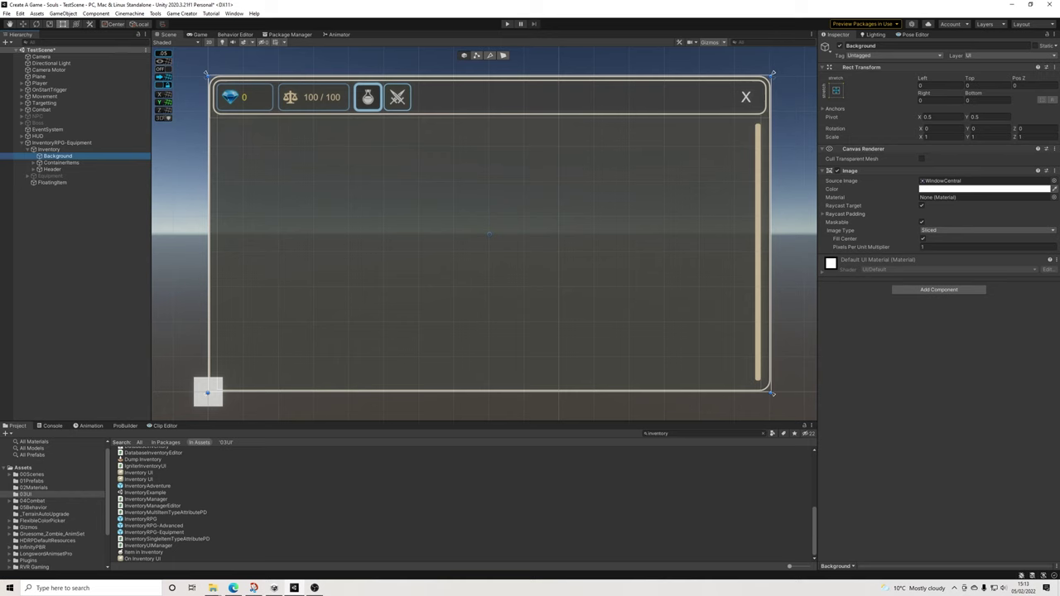
{"action": "left_click", "coordinate": [983, 189]}
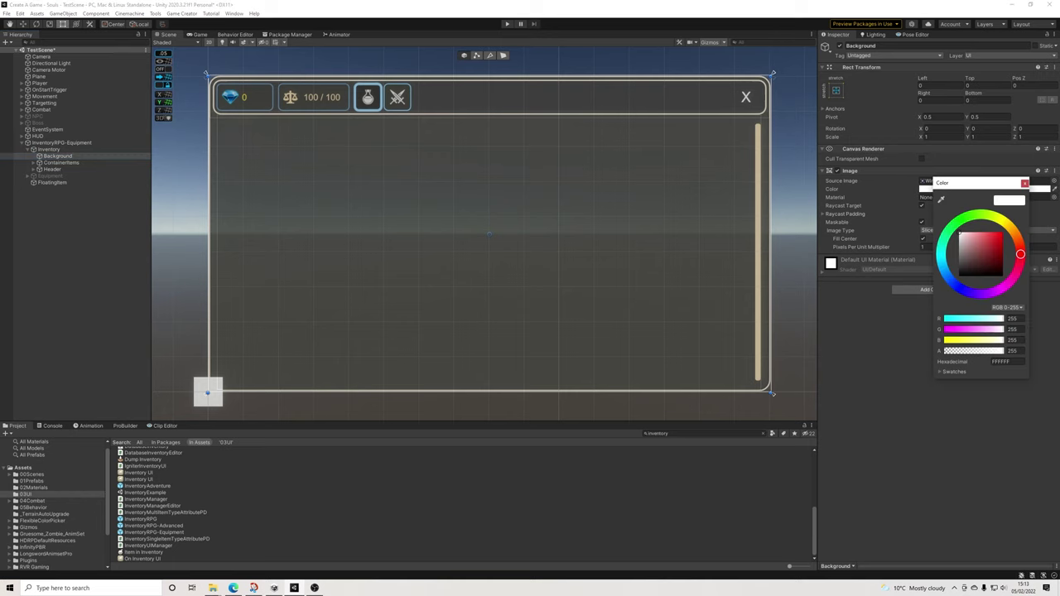
{"action": "left_click", "coordinate": [958, 276]}
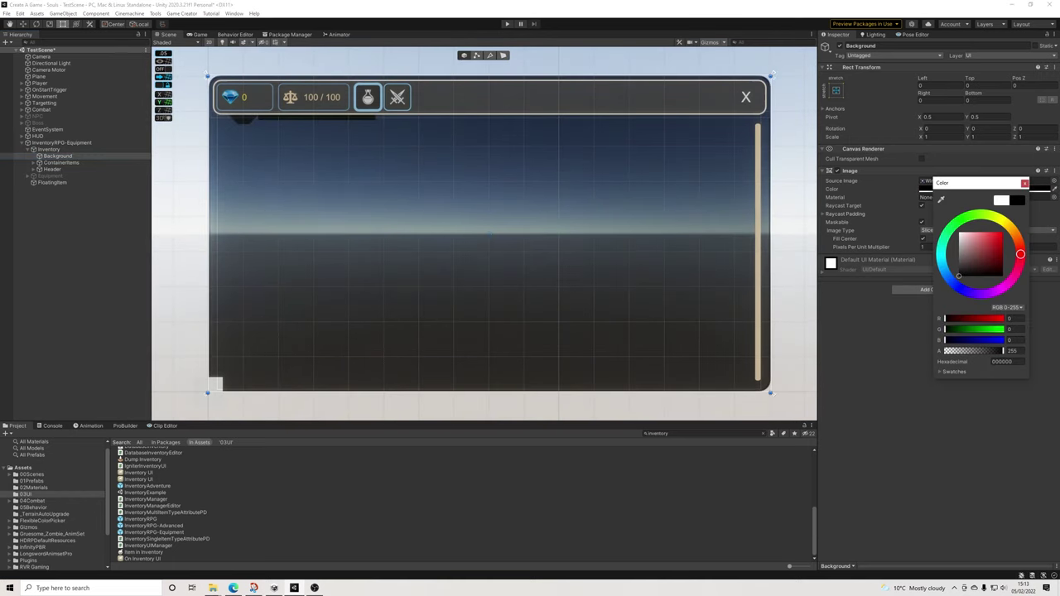
{"action": "left_click_drag", "start_coordinate": [958, 275], "coordinate": [958, 272]}
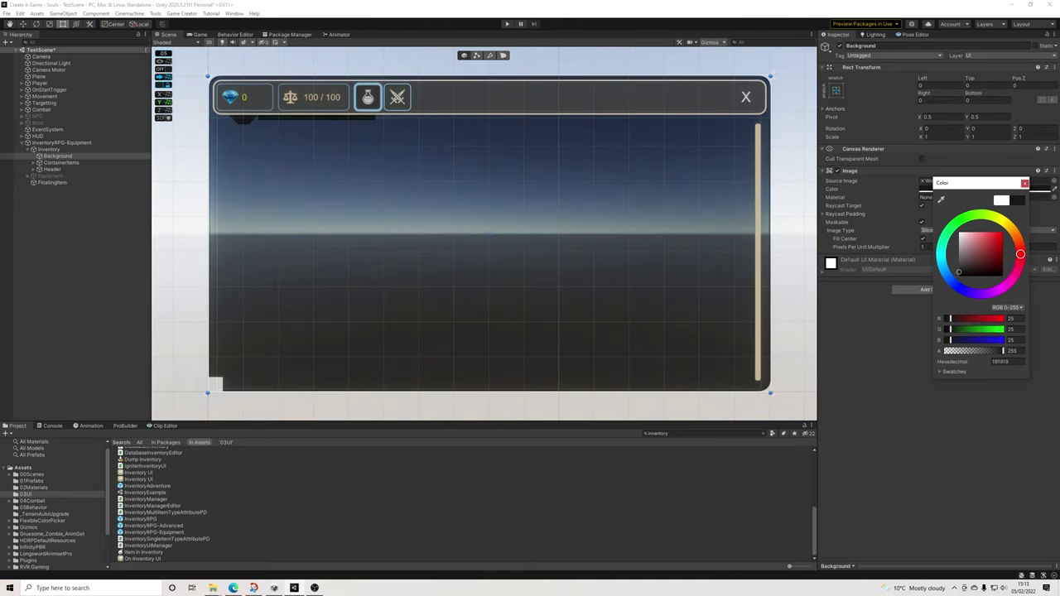
{"action": "left_click", "coordinate": [1024, 183]}
{"action": "left_click", "coordinate": [993, 189]}
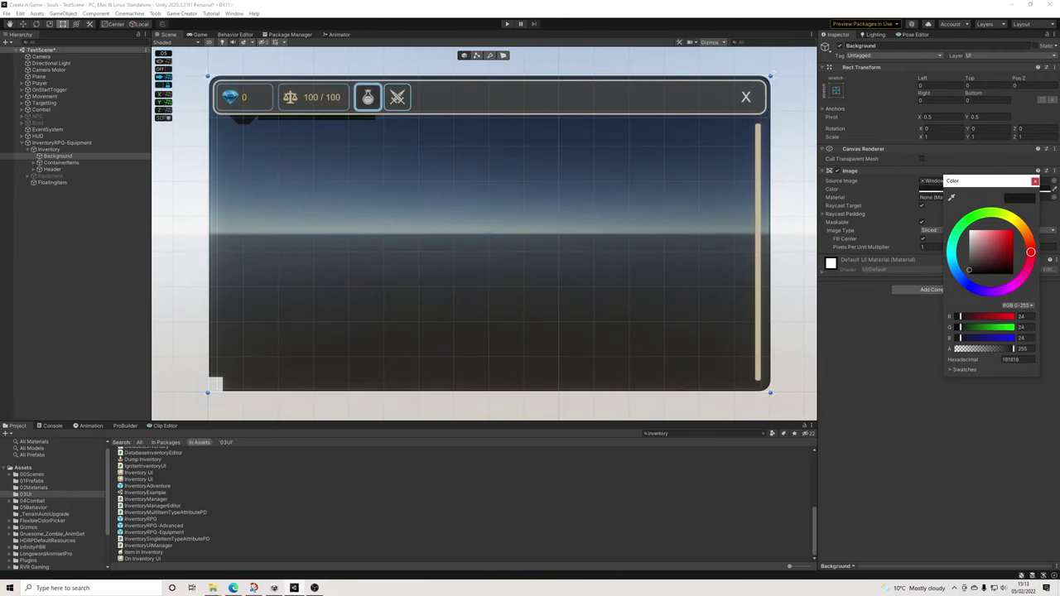
{"action": "left_click", "coordinate": [1035, 182]}
{"action": "left_click", "coordinate": [991, 189]}
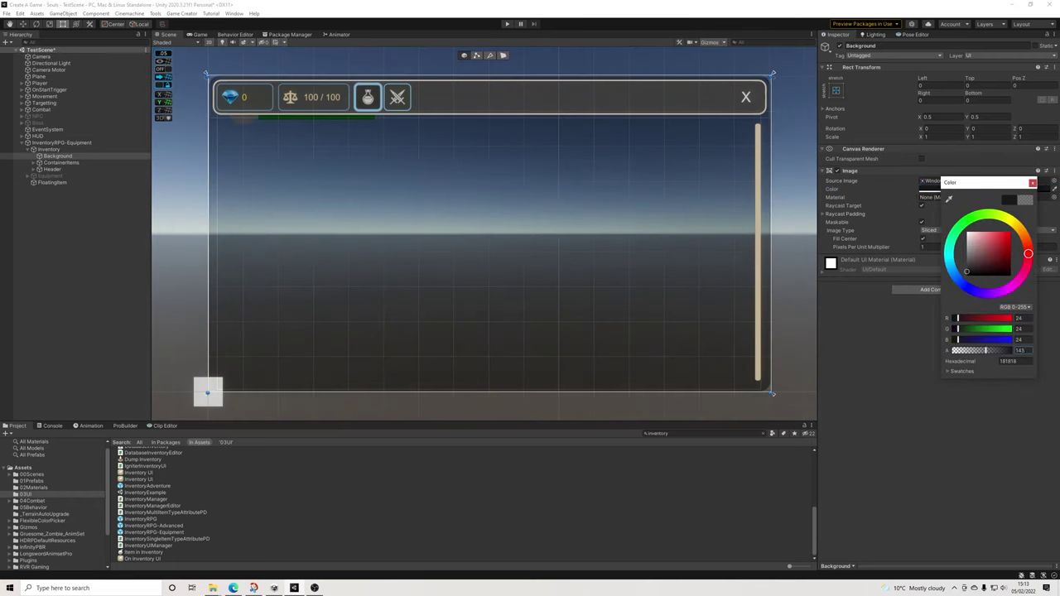
{"action": "left_click", "coordinate": [1033, 183]}
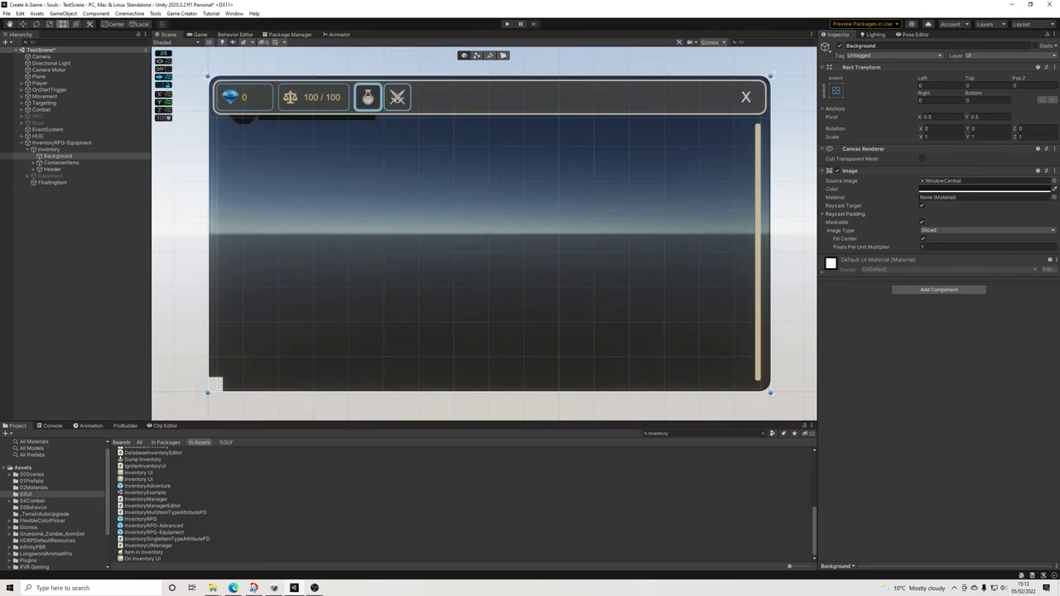
Replace the Background image's source sprite with Square
{"action": "left_click", "coordinate": [1054, 180]}
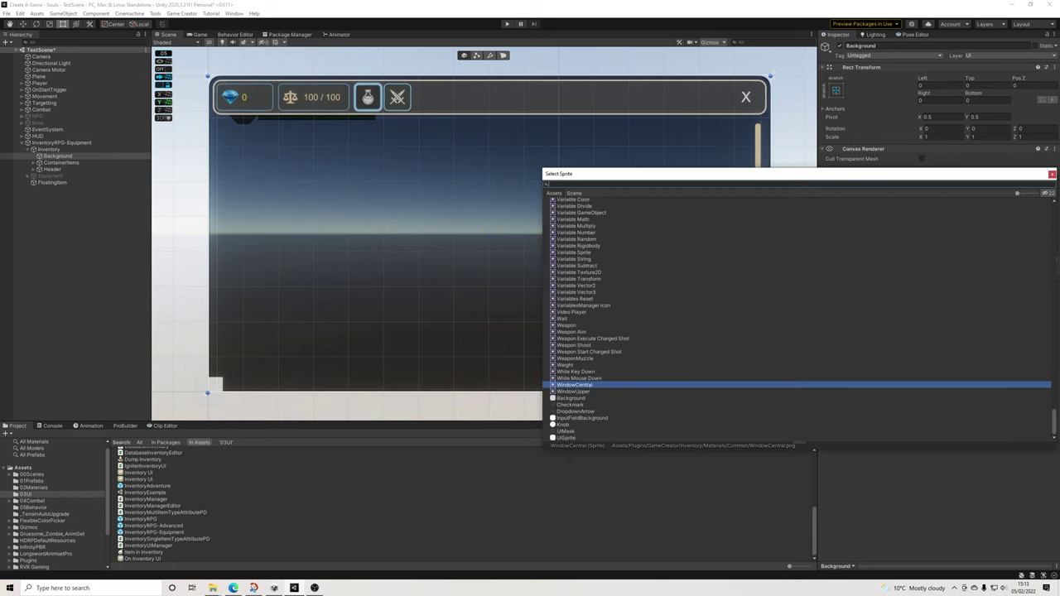
{"action": "type", "text": "squ"}
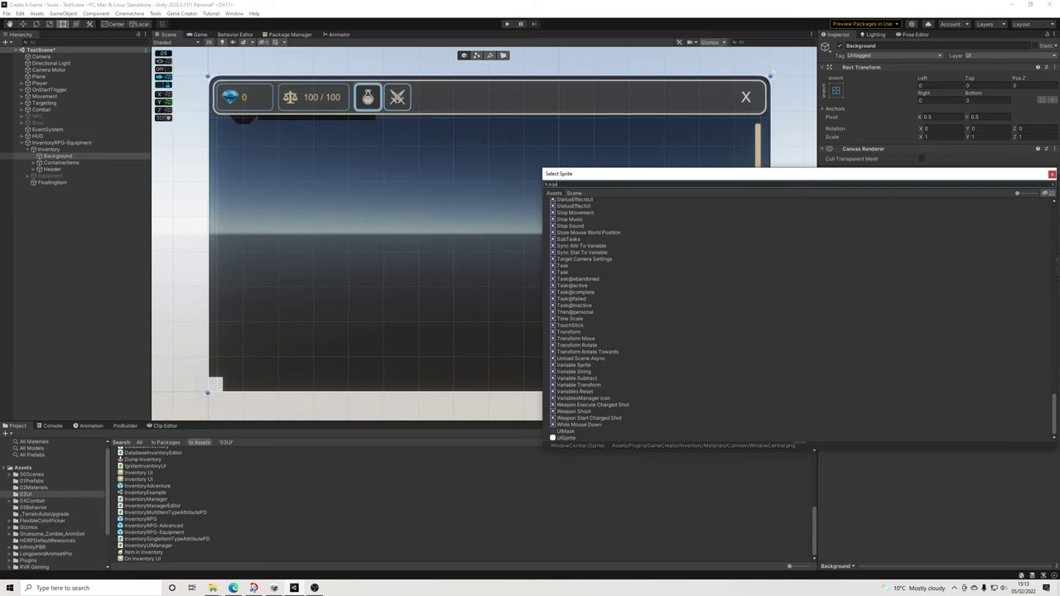
{"action": "left_click", "coordinate": [565, 208]}
{"action": "left_click", "coordinate": [565, 214]}
{"action": "key", "text": "Return"}
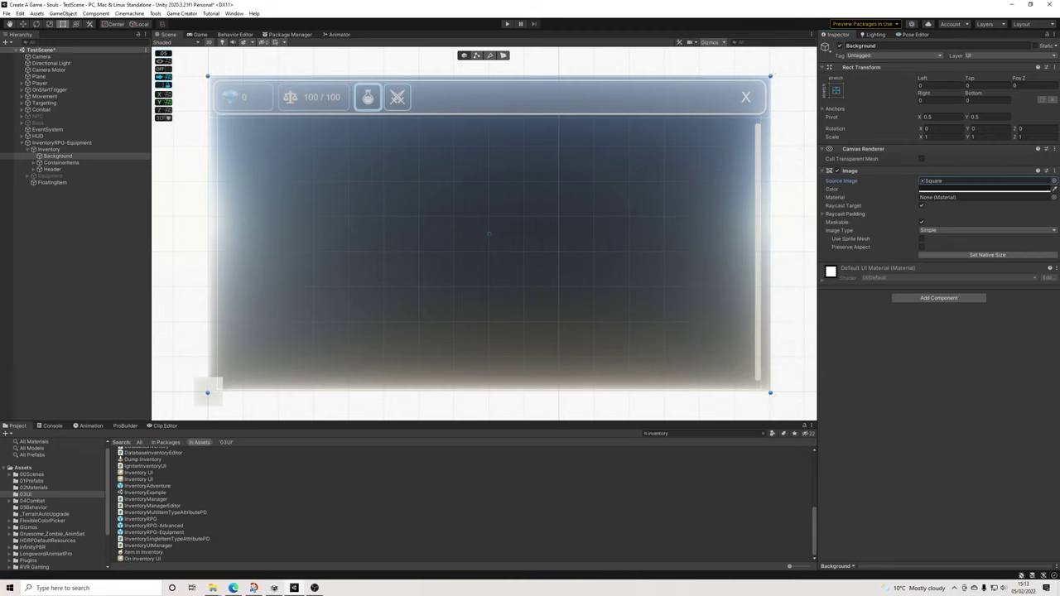
Lighten the Background image's Color to a grey of about 505050
{"action": "scroll", "coordinate": [410, 166], "scroll_direction": "down", "scroll_amount": 4}
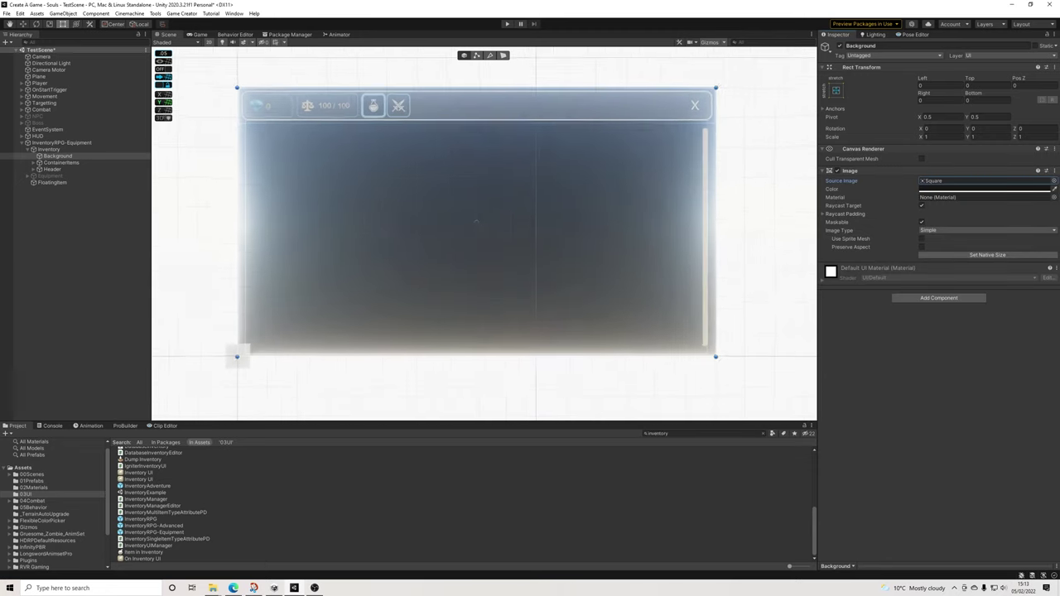
{"action": "scroll", "coordinate": [425, 180], "scroll_direction": "down", "scroll_amount": 1}
{"action": "middle_click_drag", "start_coordinate": [425, 180], "coordinate": [465, 190]}
{"action": "scroll", "coordinate": [466, 190], "scroll_direction": "up", "scroll_amount": 5}
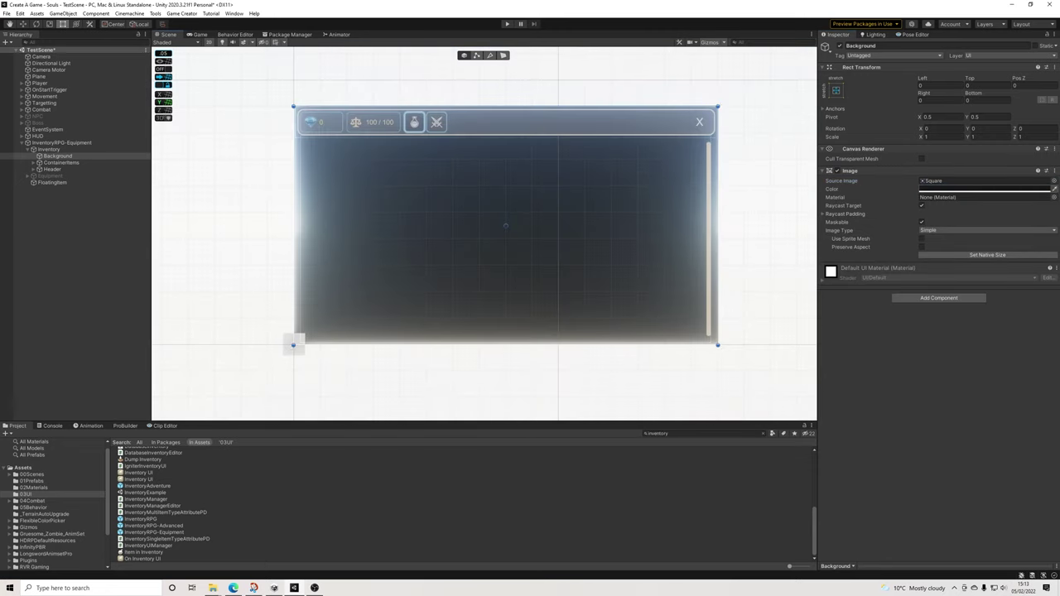
{"action": "left_click", "coordinate": [981, 189]}
{"action": "mouse_move", "coordinate": [960, 270]}
{"action": "left_mouse_down"}
{"action": "mouse_move", "coordinate": [959, 252]}
{"action": "mouse_move", "coordinate": [959, 264]}
{"action": "left_mouse_up"}
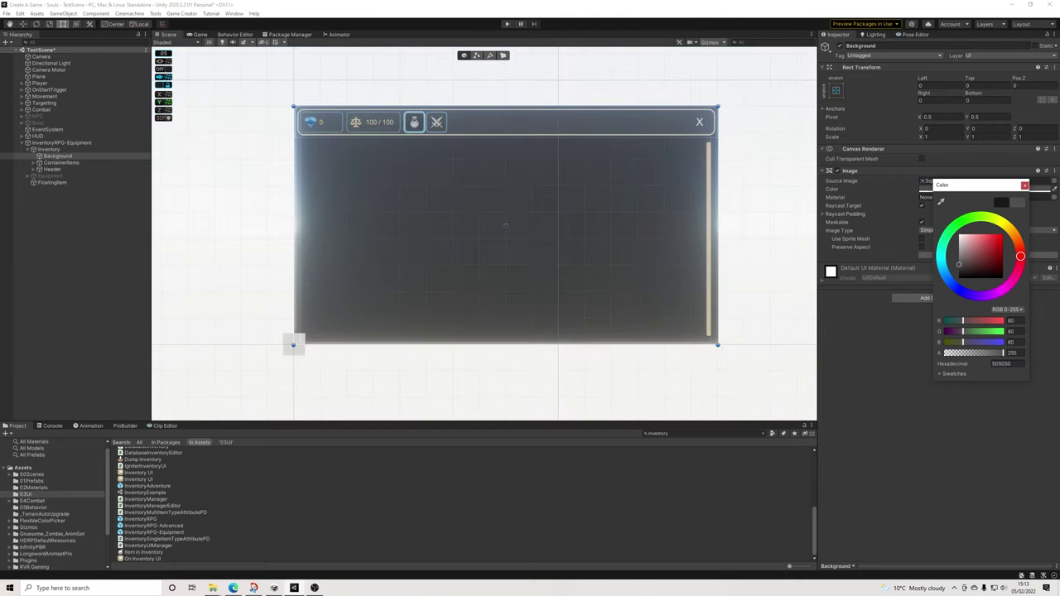
{"action": "scroll", "coordinate": [613, 229], "scroll_direction": "up", "scroll_amount": 5}
{"action": "middle_click_drag", "start_coordinate": [614, 229], "coordinate": [658, 244]}
{"action": "middle_click_drag", "start_coordinate": [521, 236], "coordinate": [496, 241]}
{"action": "scroll", "coordinate": [497, 242], "scroll_direction": "up", "scroll_amount": 1}
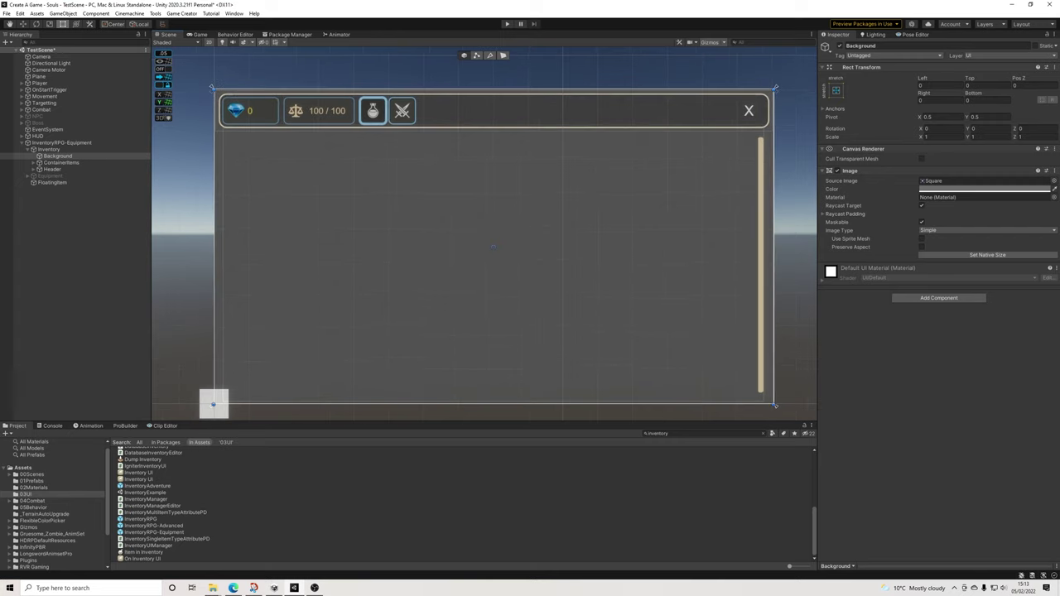
{"action": "scroll", "coordinate": [497, 242], "scroll_direction": "down", "scroll_amount": 1}
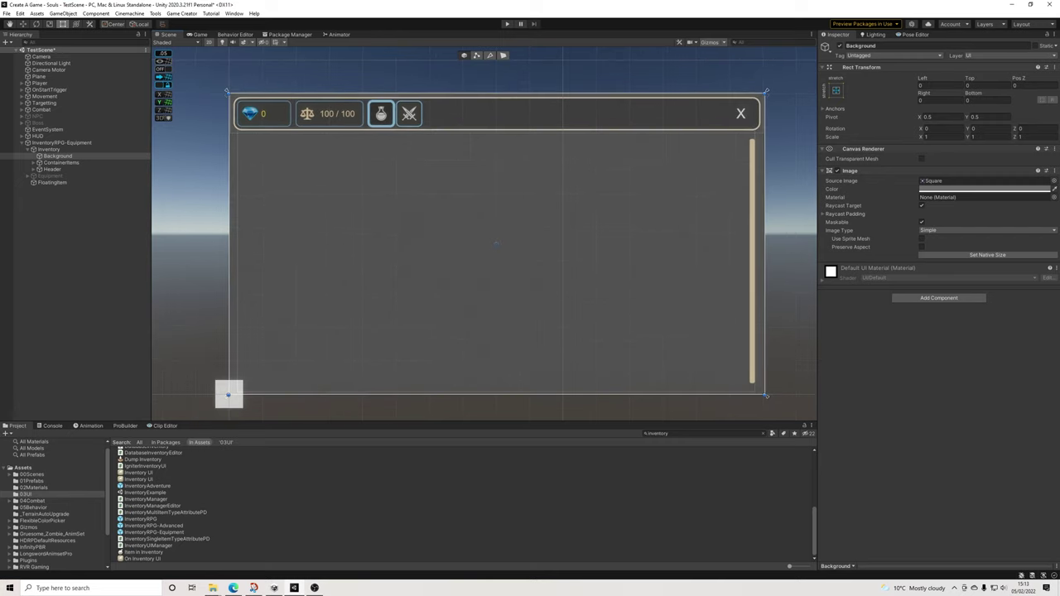
{"action": "scroll", "coordinate": [379, 135], "scroll_direction": "down", "scroll_amount": 1}
{"action": "middle_click_drag", "start_coordinate": [379, 135], "coordinate": [380, 140]}
{"action": "scroll", "coordinate": [375, 133], "scroll_direction": "up", "scroll_amount": 2}
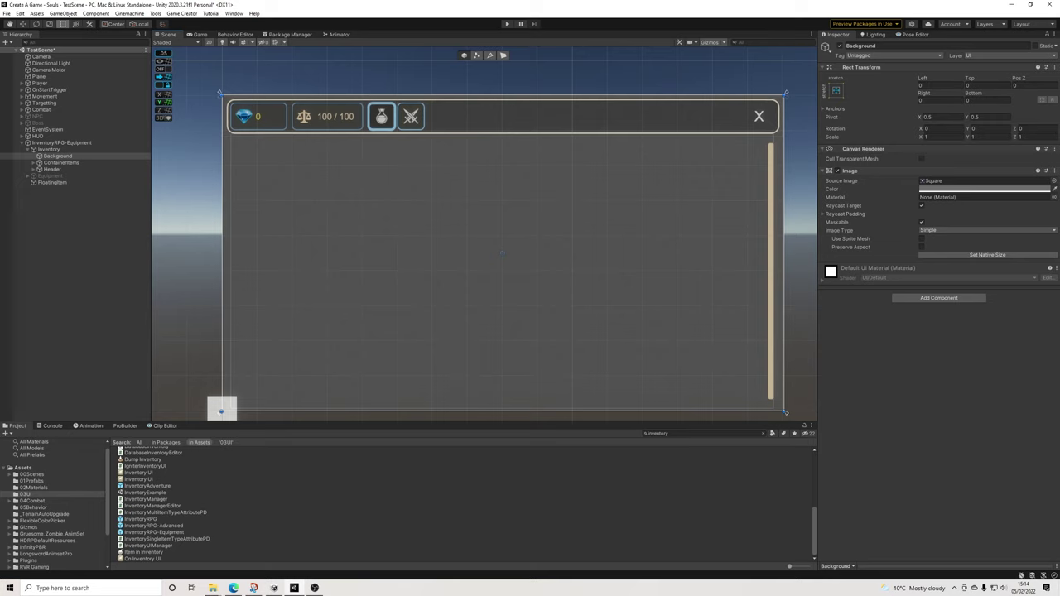
{"action": "left_click", "coordinate": [38, 136]}
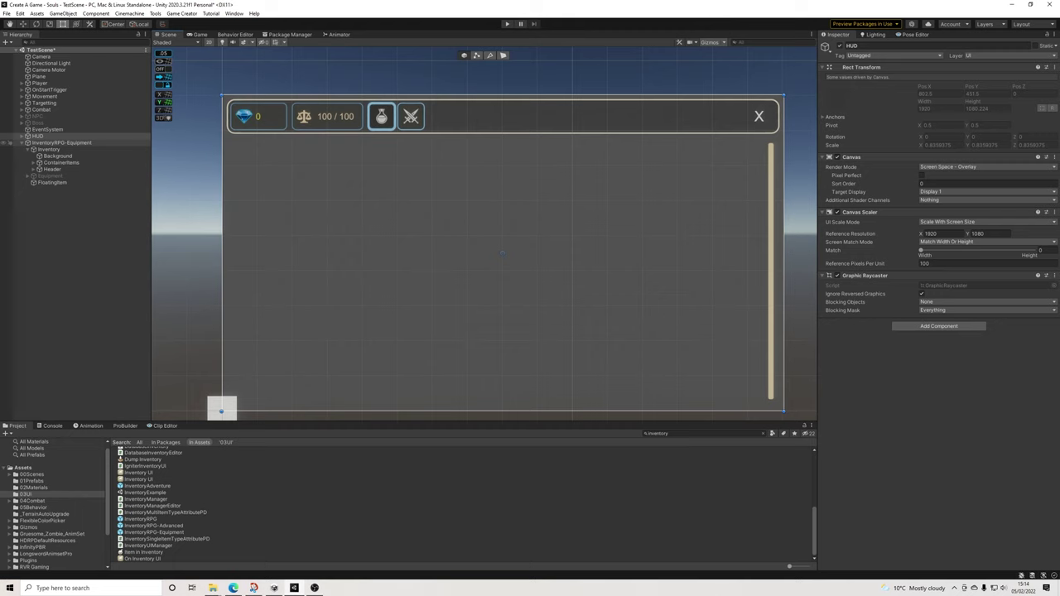
Move Header's Menu object directly under Inventory, after Background, and place it below the header's left end at Pos X 130, Pos Y 345
{"action": "left_click", "coordinate": [34, 169]}
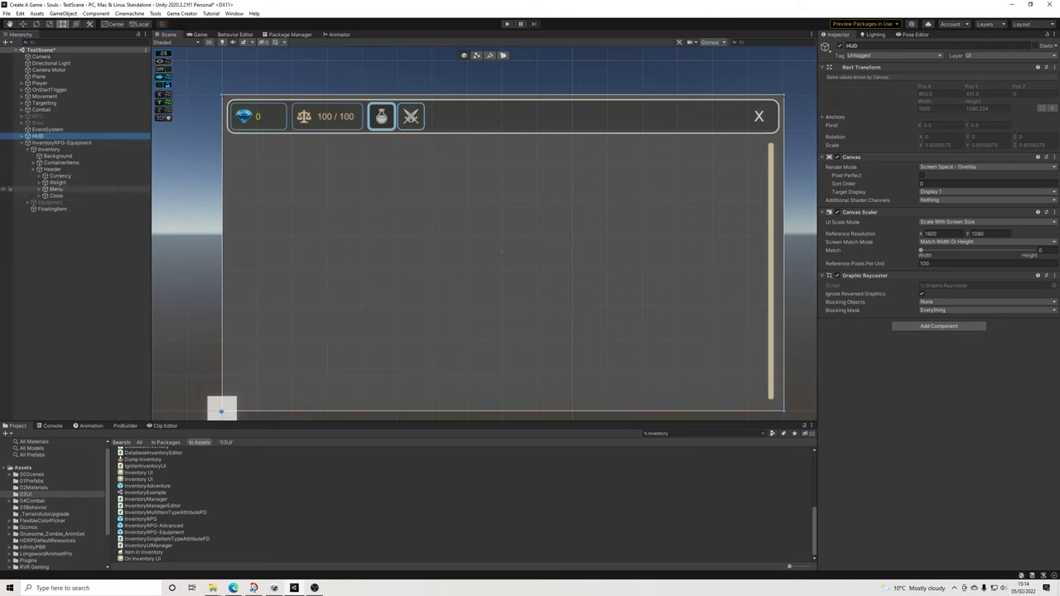
{"action": "left_click", "coordinate": [55, 188]}
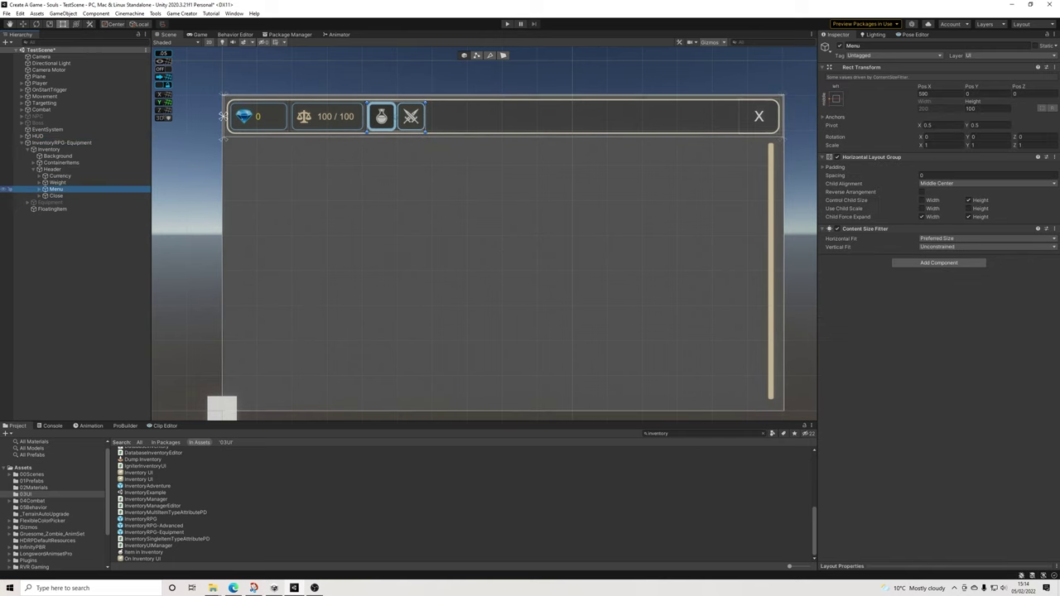
{"action": "left_click_drag", "start_coordinate": [56, 189], "coordinate": [56, 159]}
{"action": "left_click_drag", "start_coordinate": [396, 117], "coordinate": [263, 153]}
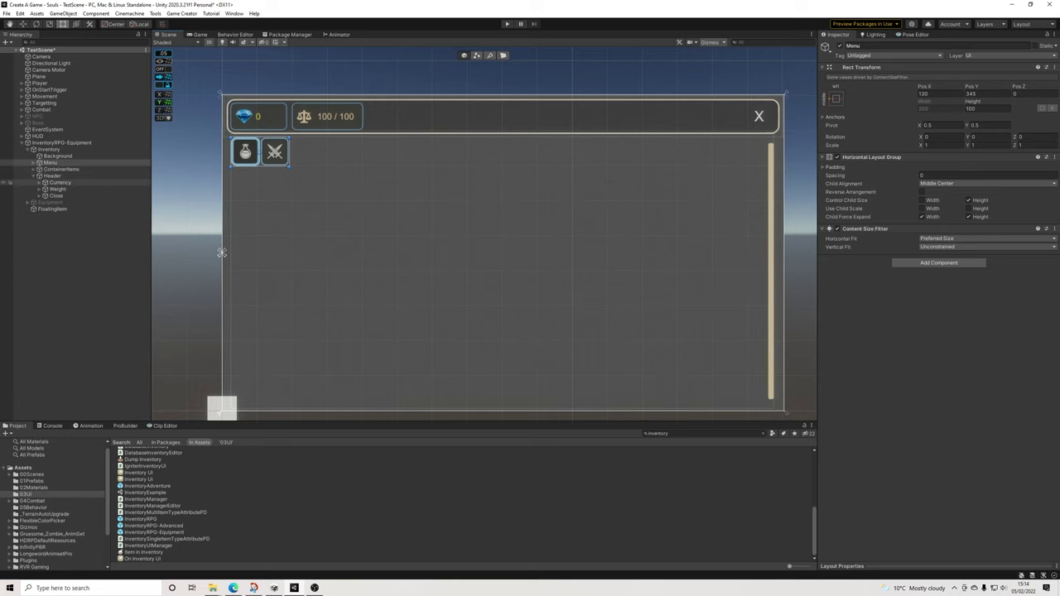
Deactivate the Weight object in Header and delete the Close object
{"action": "left_click", "coordinate": [58, 189]}
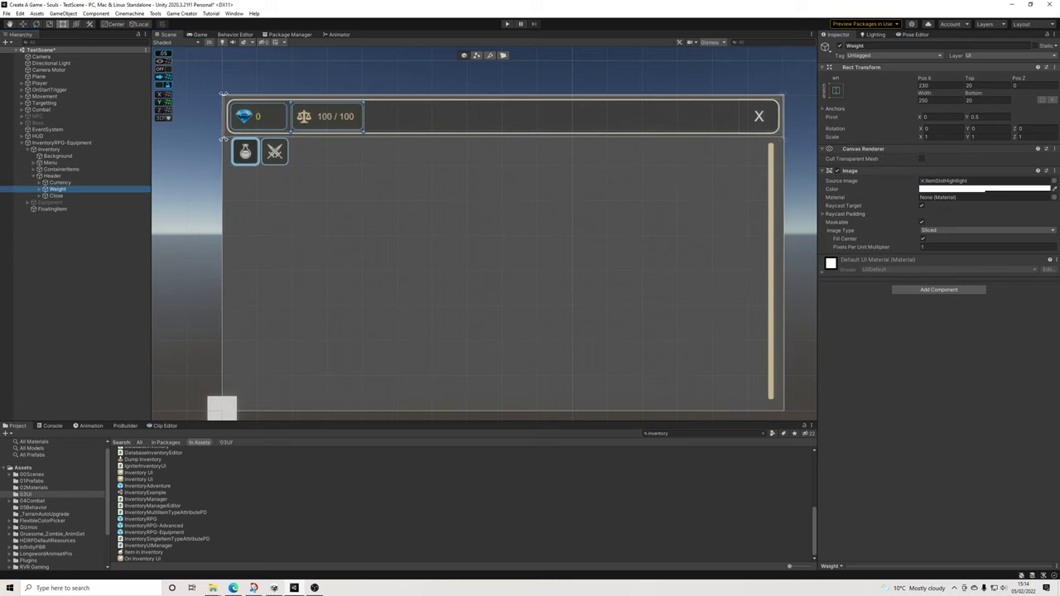
{"action": "left_click", "coordinate": [839, 46]}
{"action": "left_click", "coordinate": [56, 196]}
{"action": "key", "text": "Delete"}
Move the Currency box to the right end of the header and widen it leftwards to about 539
{"action": "left_click", "coordinate": [59, 182]}
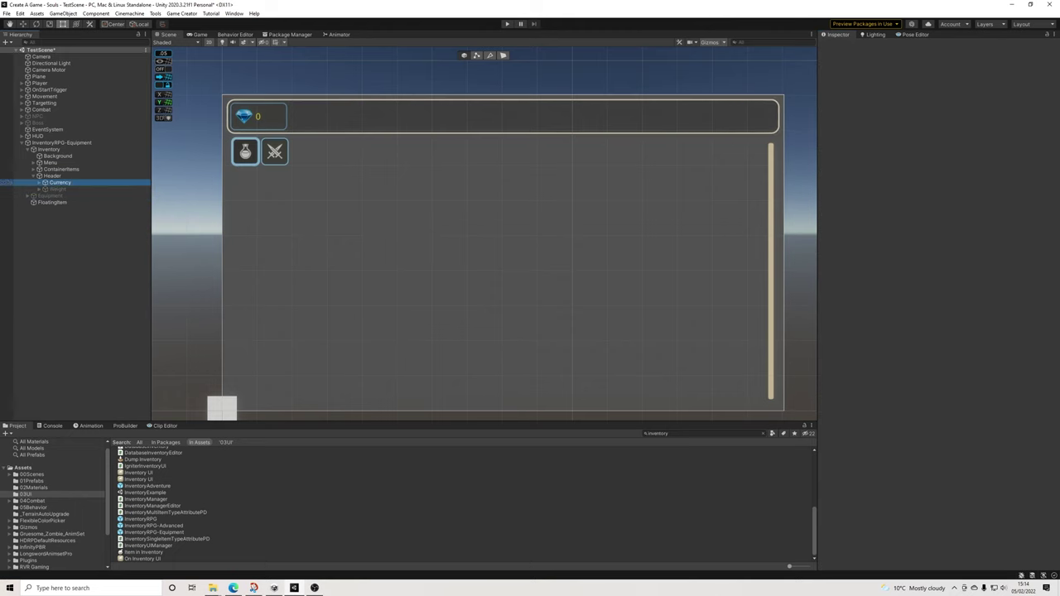
{"action": "left_click", "coordinate": [58, 182]}
{"action": "left_click_drag", "start_coordinate": [265, 124], "coordinate": [761, 151]}
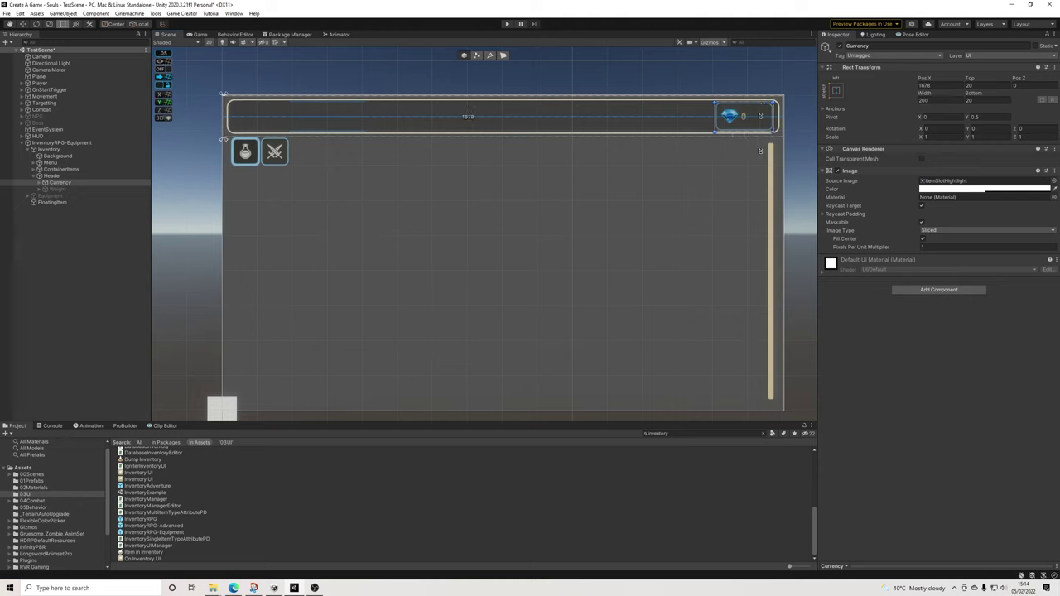
{"action": "left_click_drag", "start_coordinate": [714, 115], "coordinate": [616, 116]}
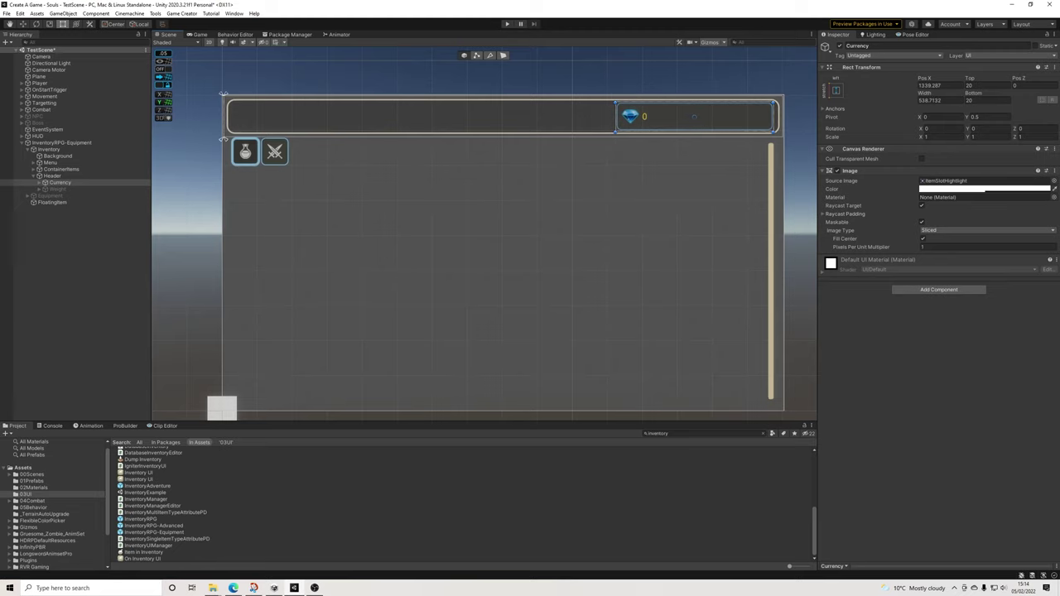
{"action": "left_click", "coordinate": [617, 75]}
{"action": "scroll", "coordinate": [608, 209], "scroll_direction": "down", "scroll_amount": 3}
{"action": "middle_click_drag", "start_coordinate": [609, 209], "coordinate": [592, 189]}
{"action": "scroll", "coordinate": [530, 223], "scroll_direction": "up", "scroll_amount": 1}
{"action": "middle_click_drag", "start_coordinate": [529, 223], "coordinate": [540, 227]}
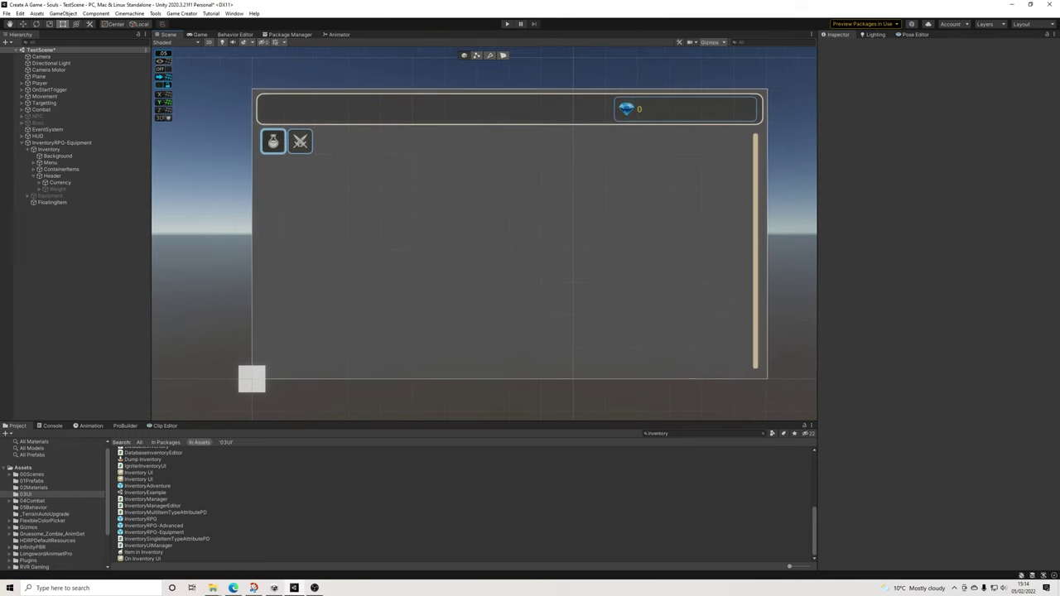
{"action": "left_click", "coordinate": [38, 136]}
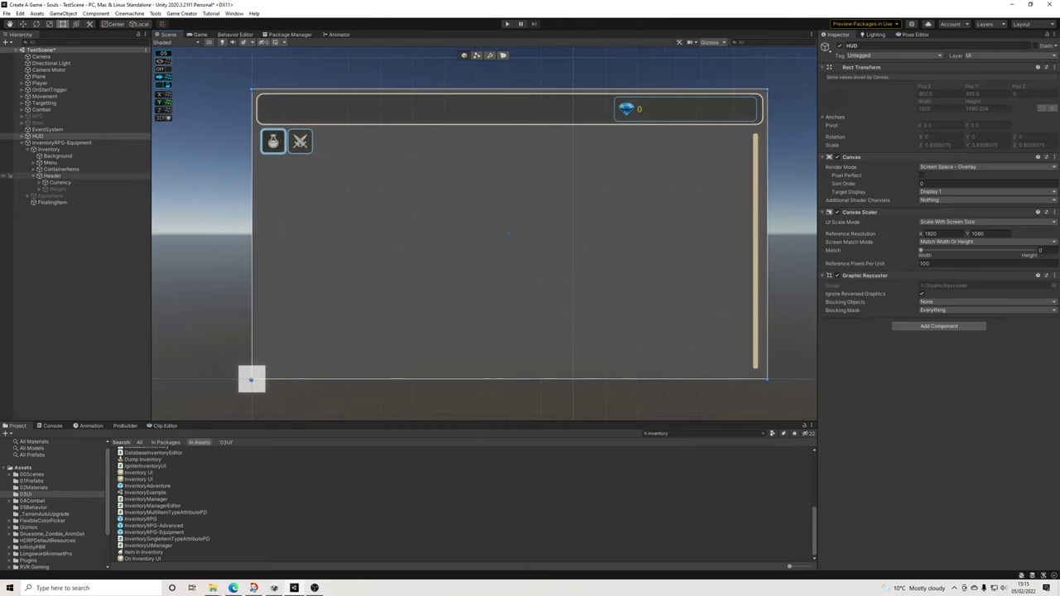
Narrow ContainerItems from its right side to Right about 1201 and lower its upper edge below the tab icons
{"action": "left_click", "coordinate": [51, 163]}
{"action": "left_click", "coordinate": [62, 169]}
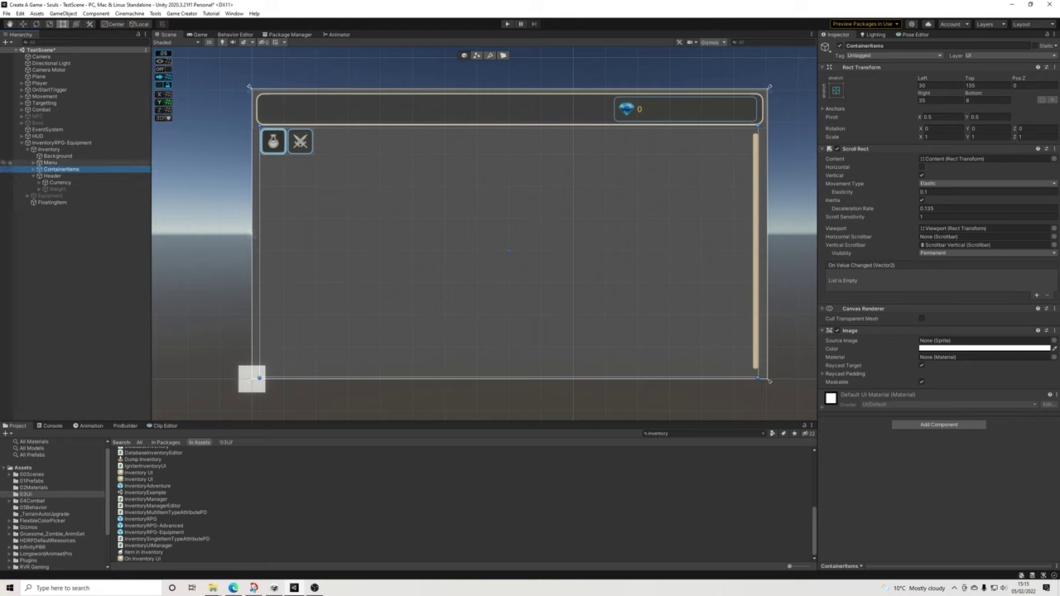
{"action": "left_click_drag", "start_coordinate": [757, 251], "coordinate": [461, 251]}
{"action": "left_click_drag", "start_coordinate": [377, 127], "coordinate": [377, 138]}
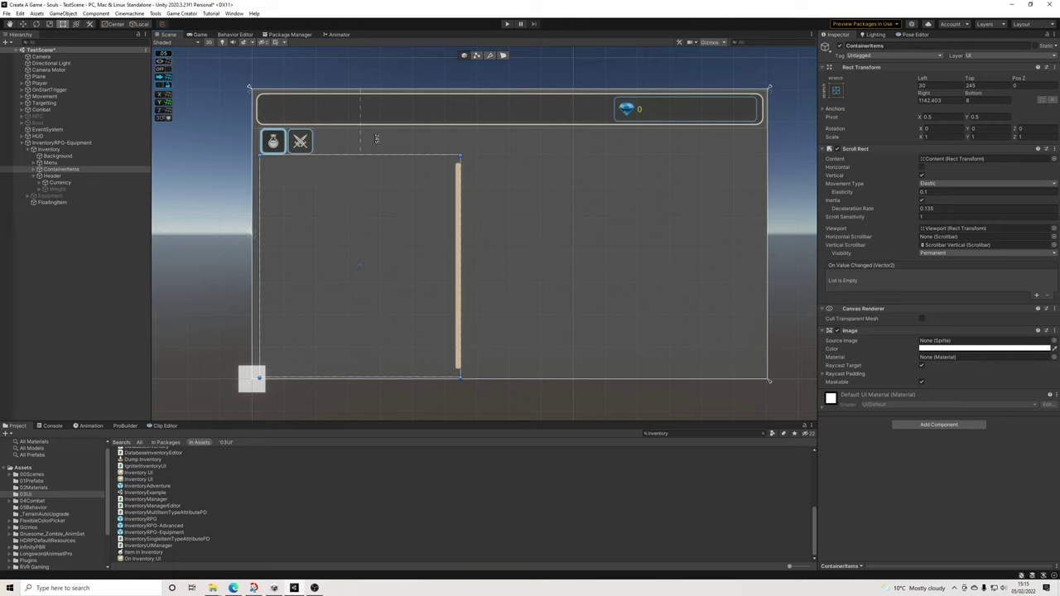
{"action": "left_click_drag", "start_coordinate": [377, 138], "coordinate": [377, 138]}
{"action": "left_click_drag", "start_coordinate": [460, 266], "coordinate": [444, 266]}
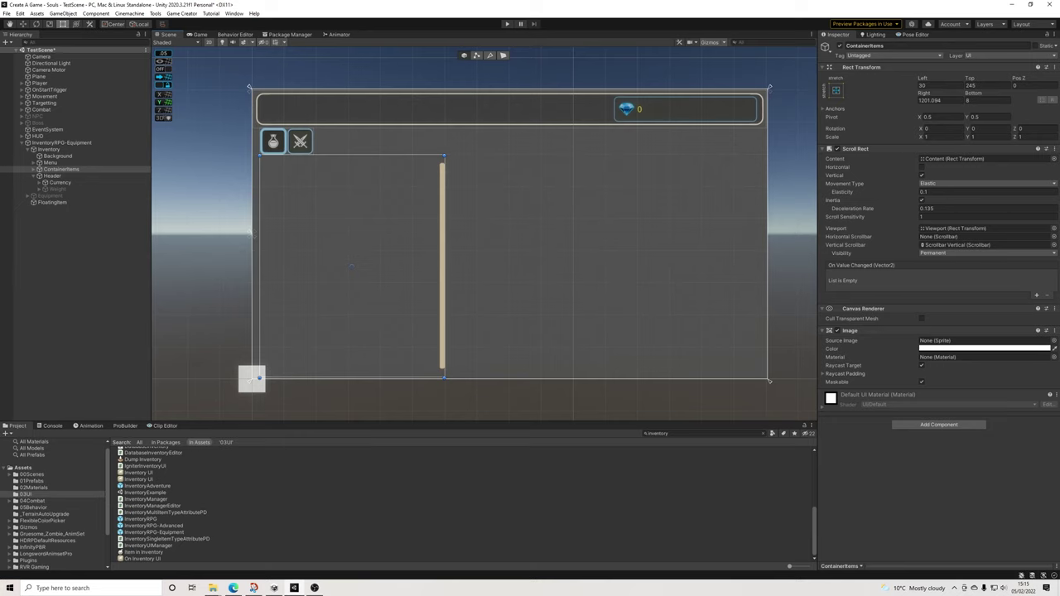
Switch off scene lighting in the Scene view
{"action": "scroll", "coordinate": [557, 156], "scroll_direction": "down", "scroll_amount": 1}
{"action": "middle_click_drag", "start_coordinate": [556, 232], "coordinate": [547, 231]}
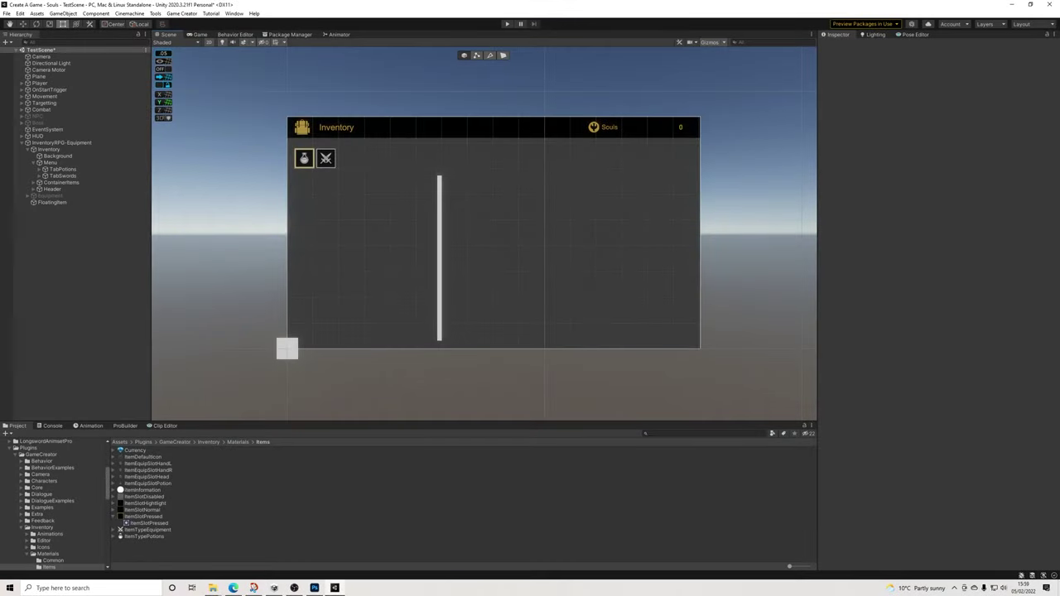
{"action": "scroll", "coordinate": [484, 231], "scroll_direction": "up", "scroll_amount": 1}
{"action": "middle_click_drag", "start_coordinate": [484, 232], "coordinate": [488, 238]}
{"action": "scroll", "coordinate": [488, 238], "scroll_direction": "down", "scroll_amount": 1}
{"action": "scroll", "coordinate": [484, 234], "scroll_direction": "down", "scroll_amount": 2}
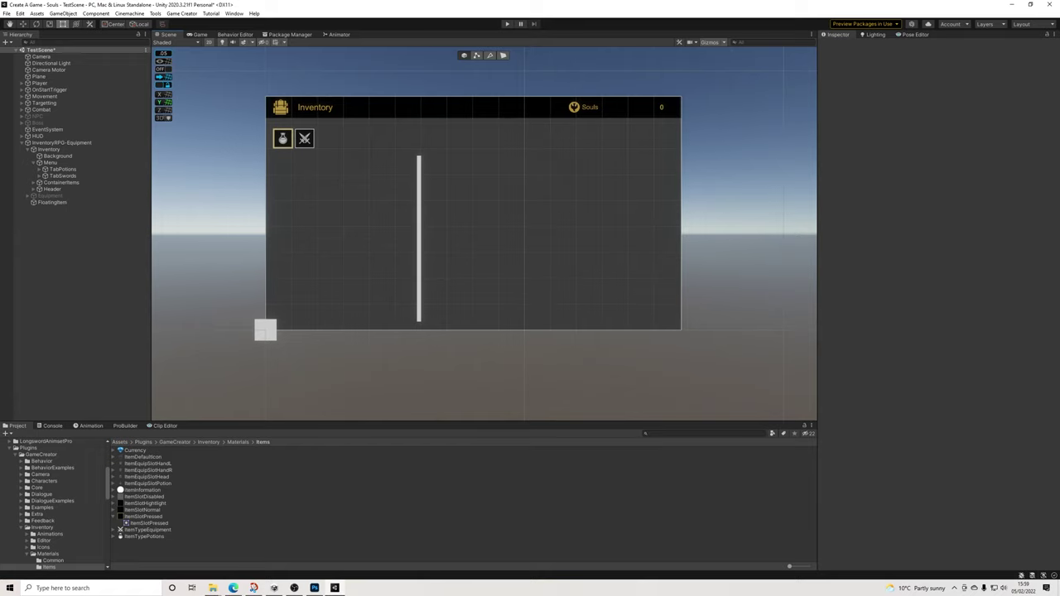
{"action": "scroll", "coordinate": [276, 104], "scroll_direction": "up", "scroll_amount": 5}
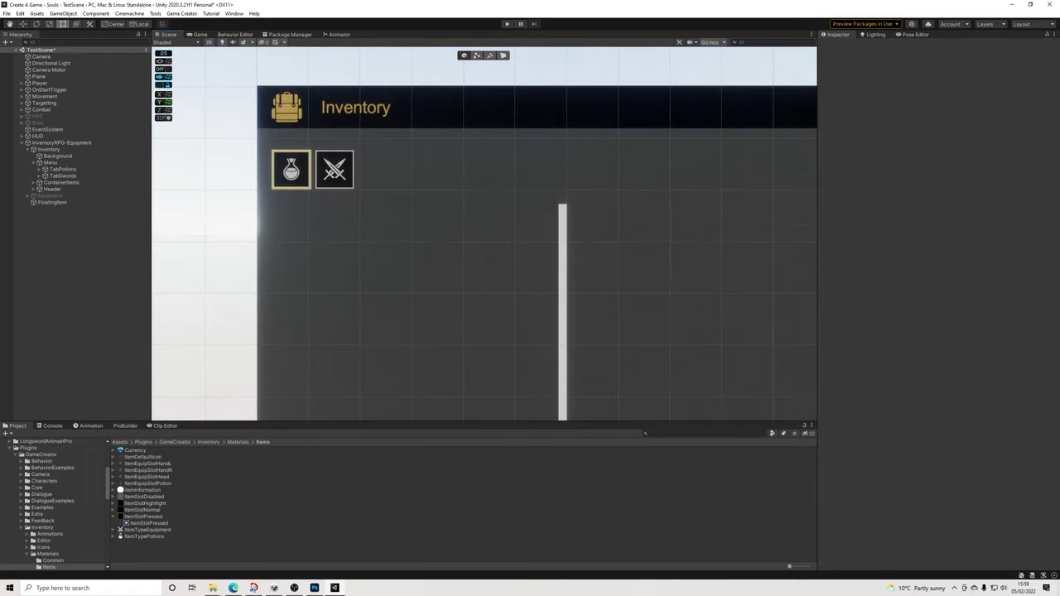
{"action": "scroll", "coordinate": [282, 112], "scroll_direction": "down", "scroll_amount": 1}
{"action": "middle_click_drag", "start_coordinate": [282, 111], "coordinate": [226, 104]}
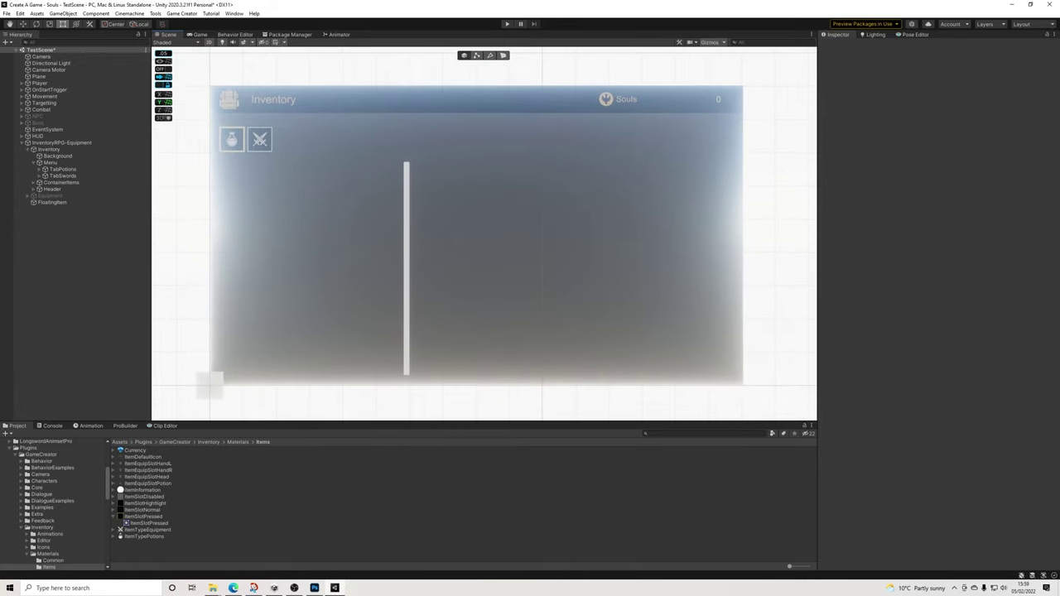
{"action": "left_click", "coordinate": [222, 42]}
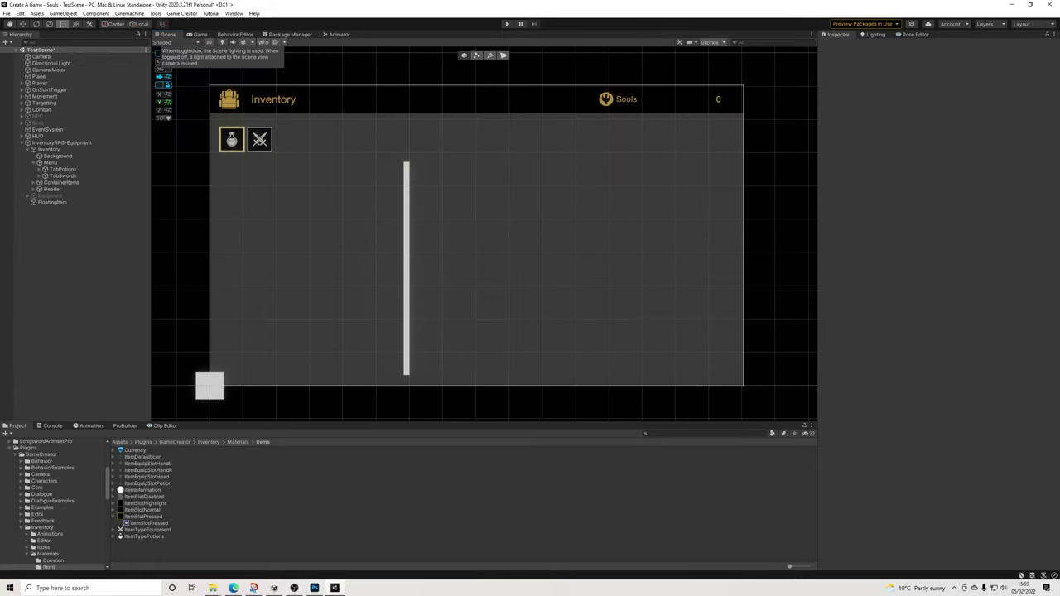
Examine the restyled inventory's header, Souls counter, category tabs and item area
{"action": "scroll", "coordinate": [275, 145], "scroll_direction": "up", "scroll_amount": 4}
{"action": "scroll", "coordinate": [275, 145], "scroll_direction": "down", "scroll_amount": 4}
{"action": "scroll", "coordinate": [333, 163], "scroll_direction": "down", "scroll_amount": 5}
{"action": "mouse_move", "coordinate": [332, 163]}
{"action": "middle_mouse_down"}
{"action": "mouse_move", "coordinate": [300, 150]}
{"action": "mouse_move", "coordinate": [349, 170]}
{"action": "middle_mouse_up"}
{"action": "scroll", "coordinate": [340, 168], "scroll_direction": "up", "scroll_amount": 3}
{"action": "scroll", "coordinate": [378, 175], "scroll_direction": "up", "scroll_amount": 2}
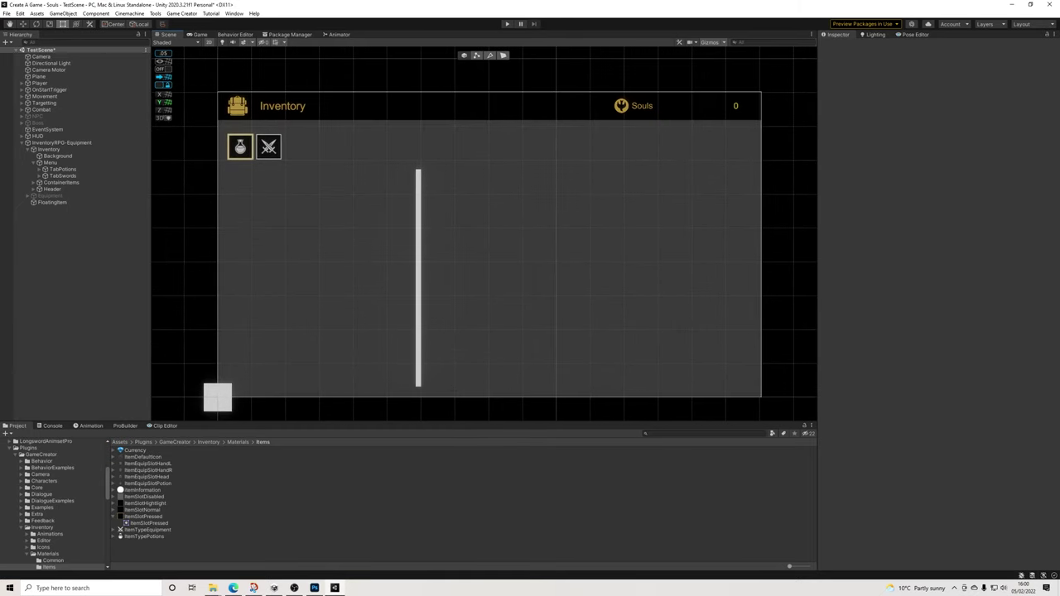
{"action": "scroll", "coordinate": [397, 174], "scroll_direction": "down", "scroll_amount": 1}
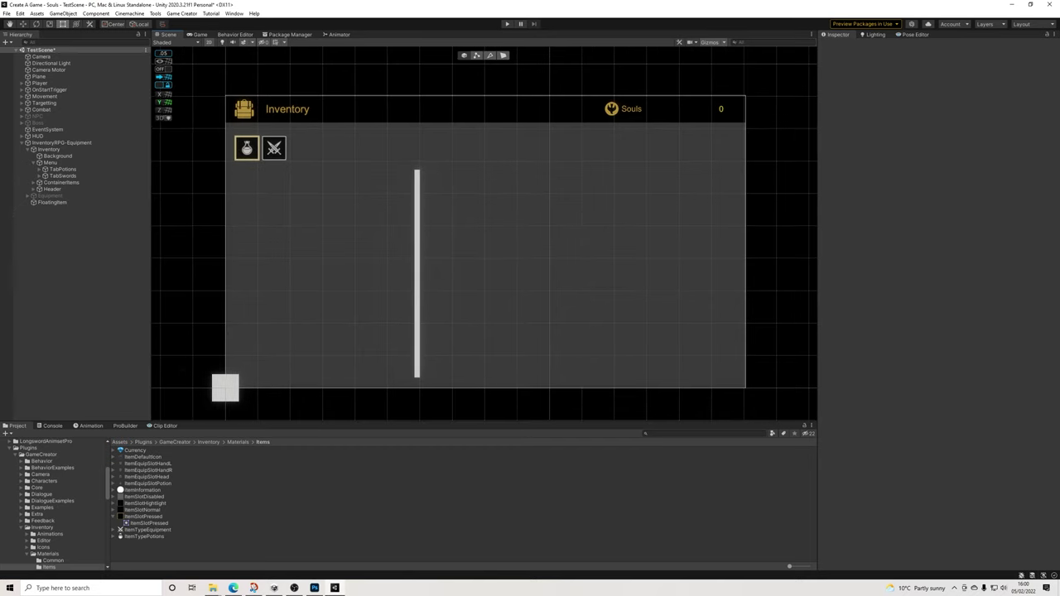
{"action": "middle_click_drag", "start_coordinate": [397, 174], "coordinate": [400, 178]}
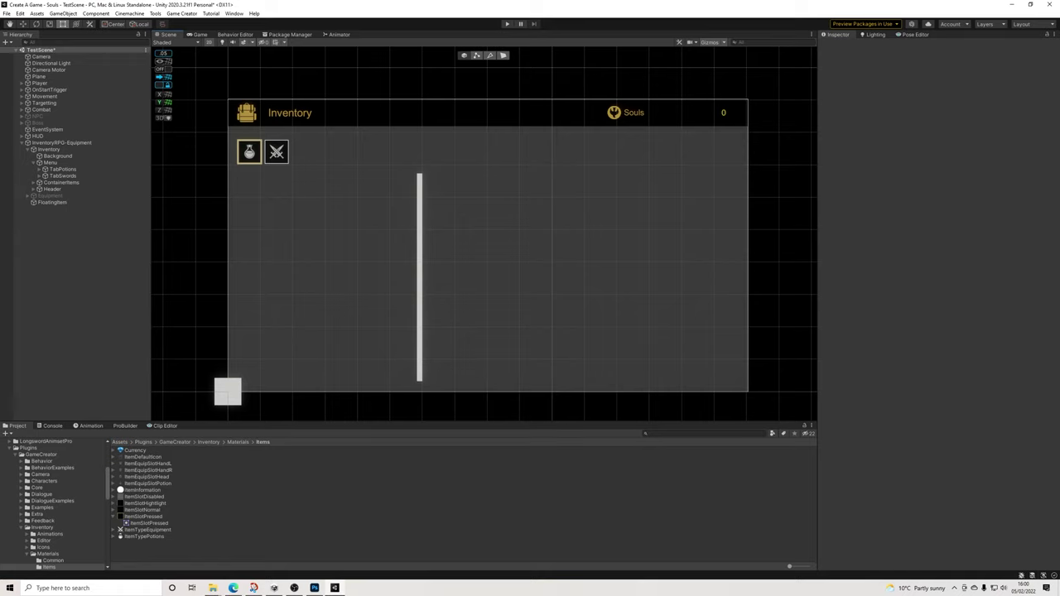
{"action": "scroll", "coordinate": [447, 182], "scroll_direction": "down", "scroll_amount": 1}
{"action": "mouse_move", "coordinate": [447, 182]}
{"action": "middle_mouse_down"}
{"action": "mouse_move", "coordinate": [450, 198]}
{"action": "mouse_move", "coordinate": [438, 181]}
{"action": "middle_mouse_up"}
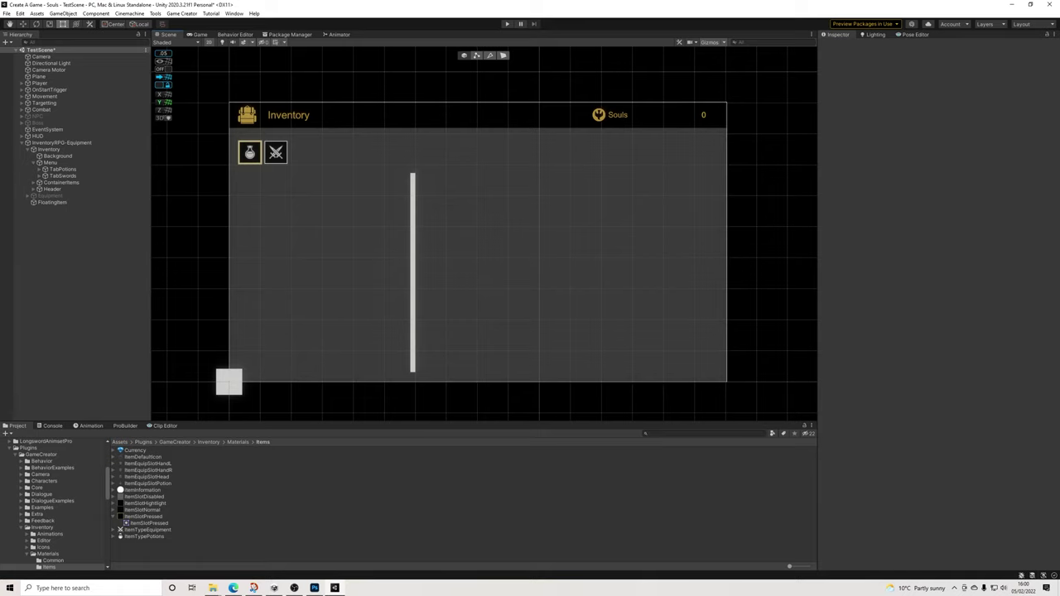
{"action": "scroll", "coordinate": [362, 209], "scroll_direction": "up", "scroll_amount": 2}
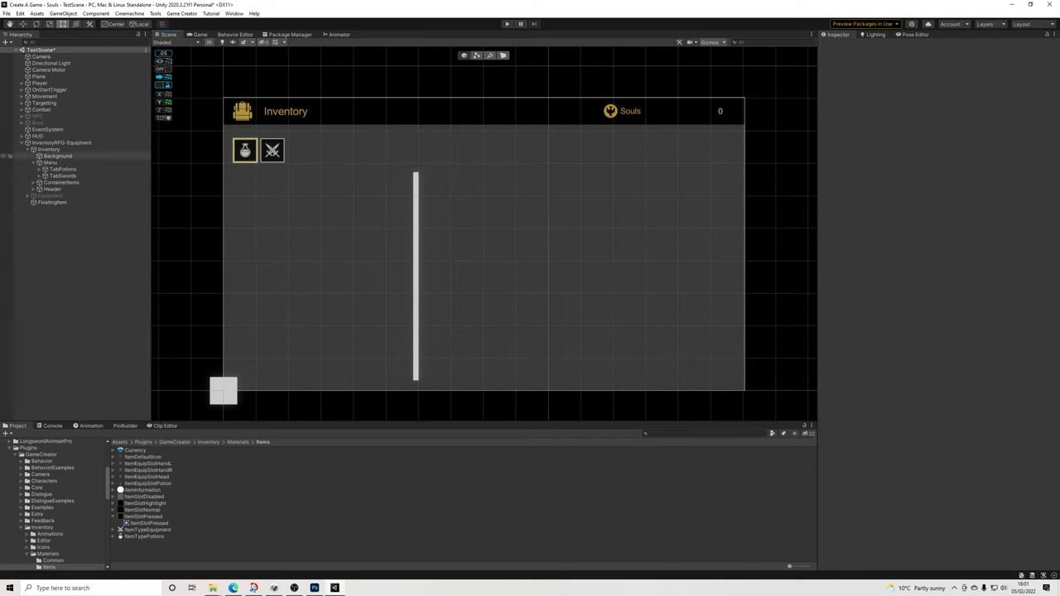
Activate the Equipment object and move it just right of the item scrollbar at Pos X -964, Pos Y 0
{"action": "left_click", "coordinate": [28, 149]}
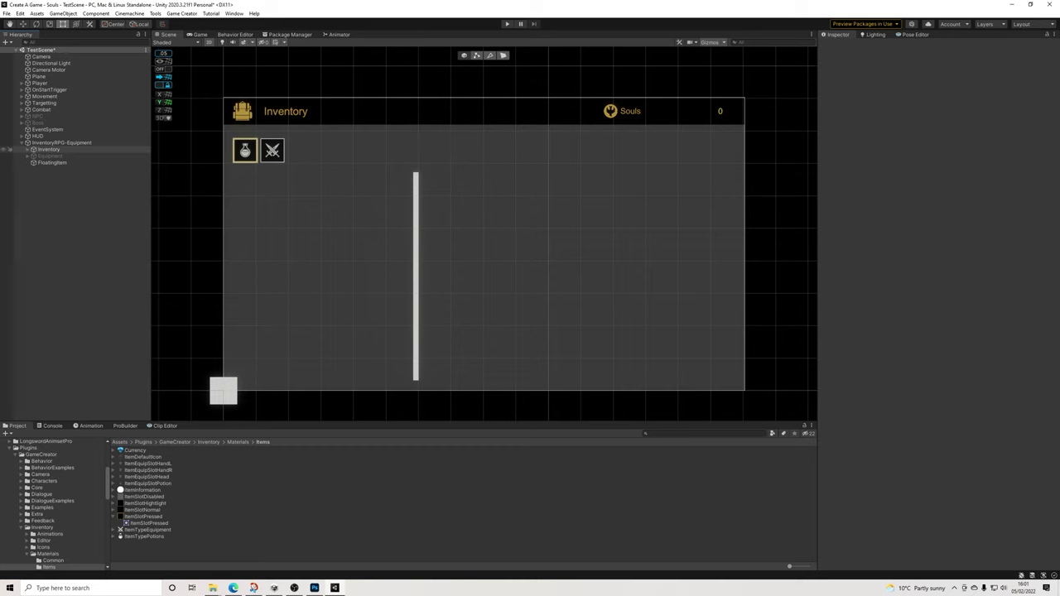
{"action": "left_click", "coordinate": [28, 149]}
{"action": "left_click", "coordinate": [34, 162]}
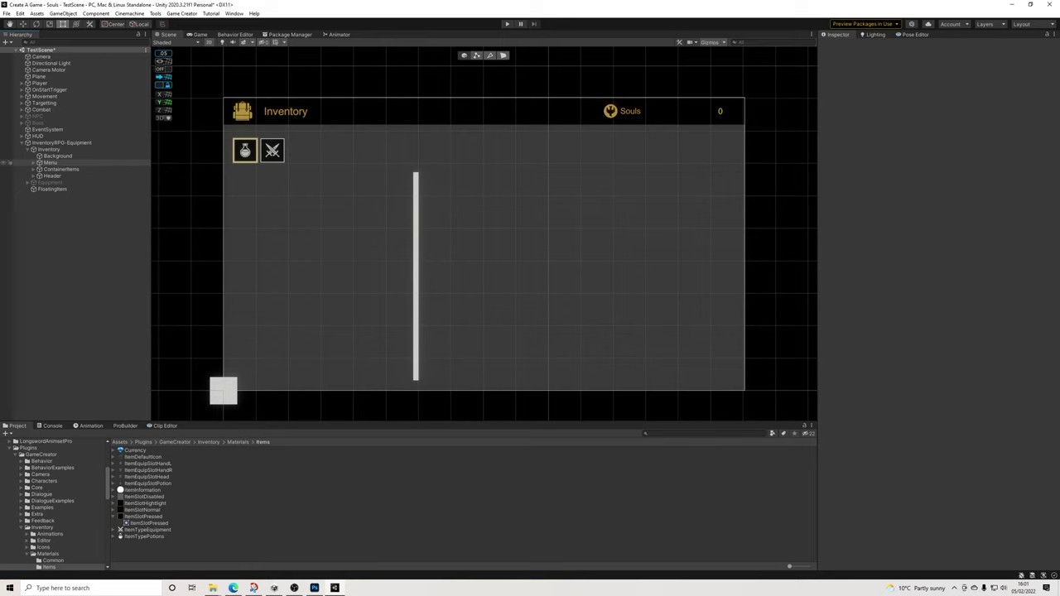
{"action": "left_click", "coordinate": [8, 182]}
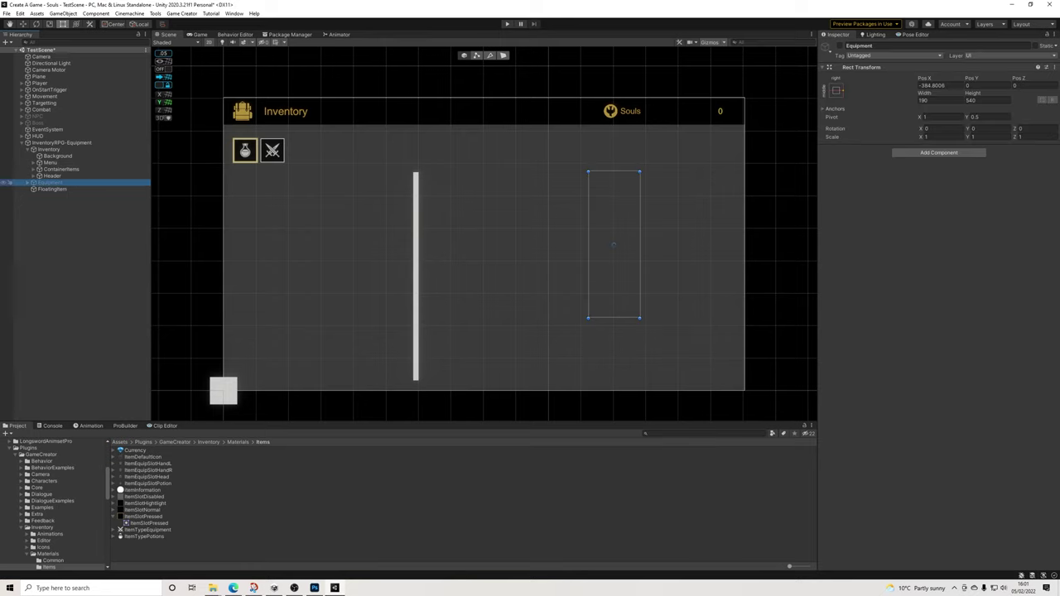
{"action": "left_click", "coordinate": [830, 46]}
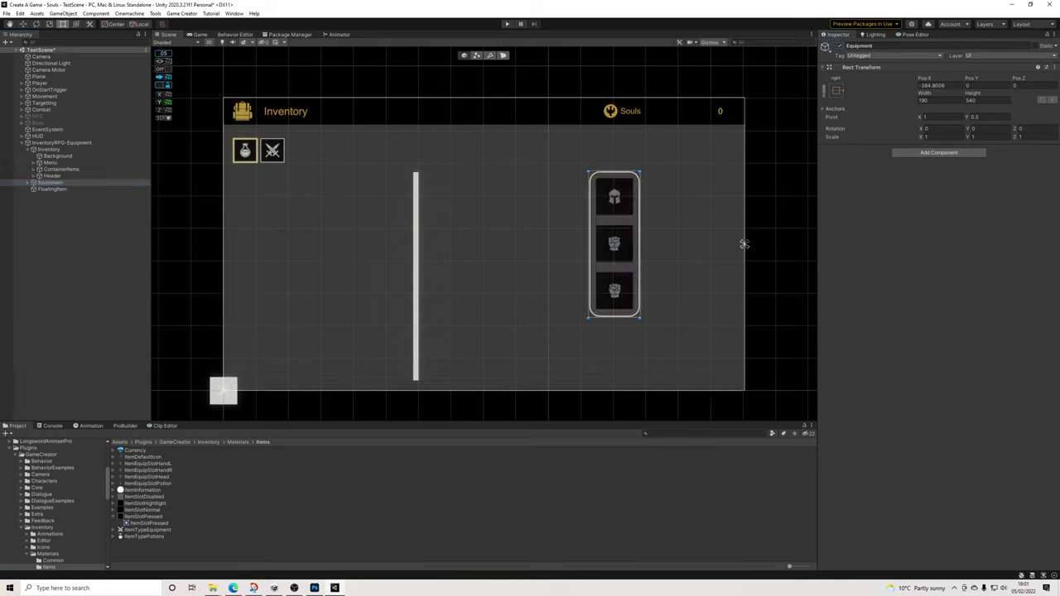
{"action": "left_click_drag", "start_coordinate": [629, 252], "coordinate": [457, 245]}
{"action": "left_click_drag", "start_coordinate": [745, 244], "coordinate": [744, 245]}
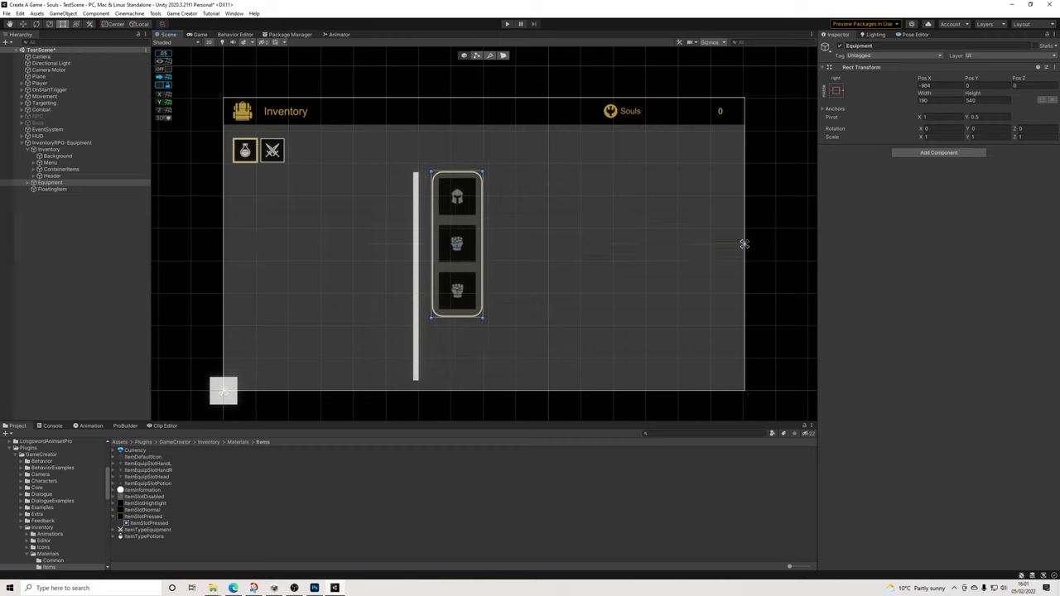
Remove the Vertical Layout Group component from Equipment's Container
{"action": "left_click", "coordinate": [27, 182]}
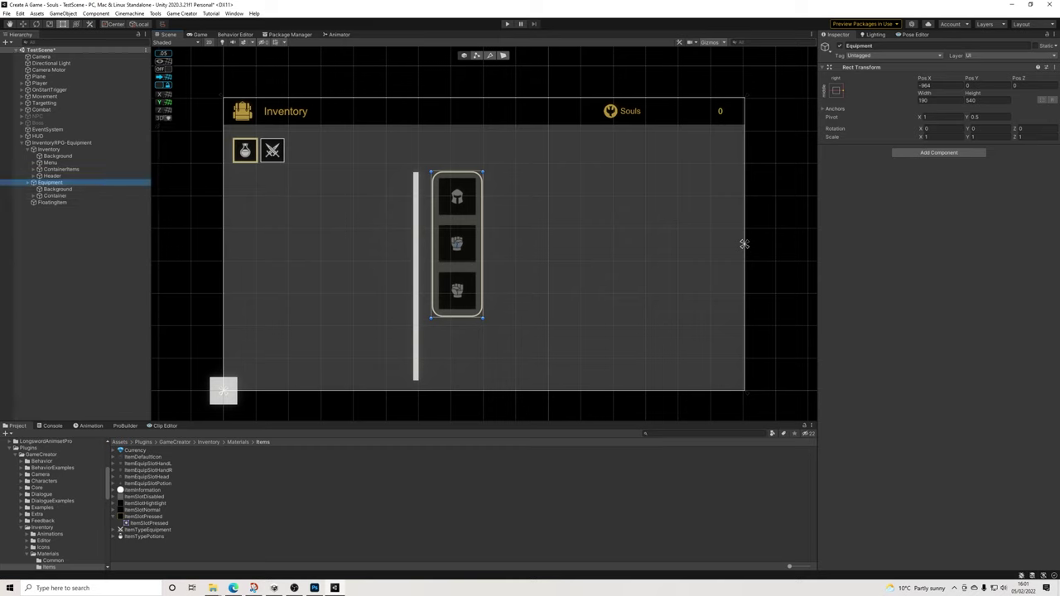
{"action": "key", "text": "alt+Tab"}
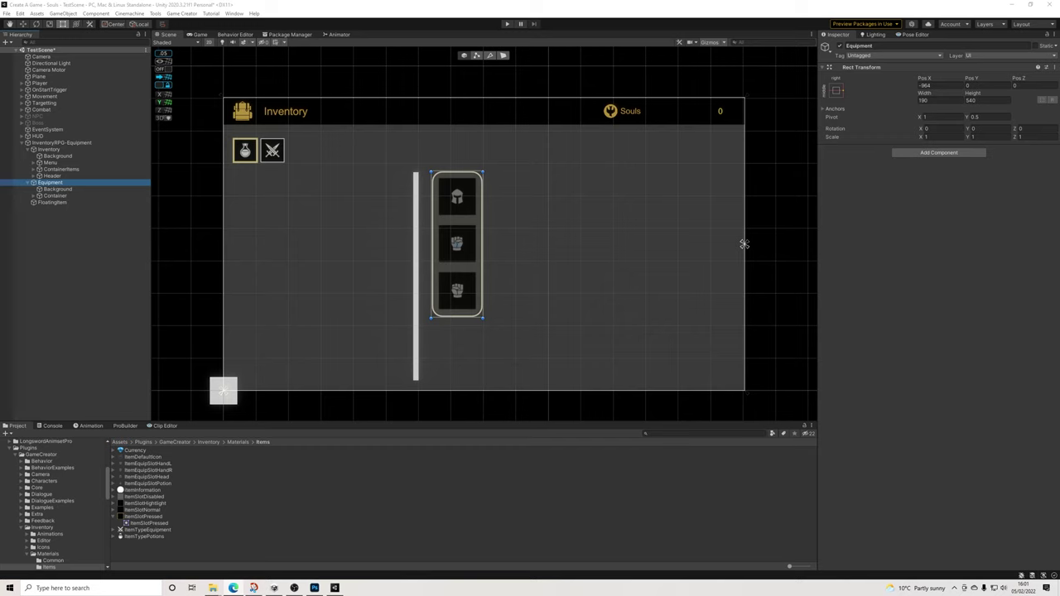
{"action": "left_click", "coordinate": [56, 196]}
{"action": "left_click", "coordinate": [33, 196]}
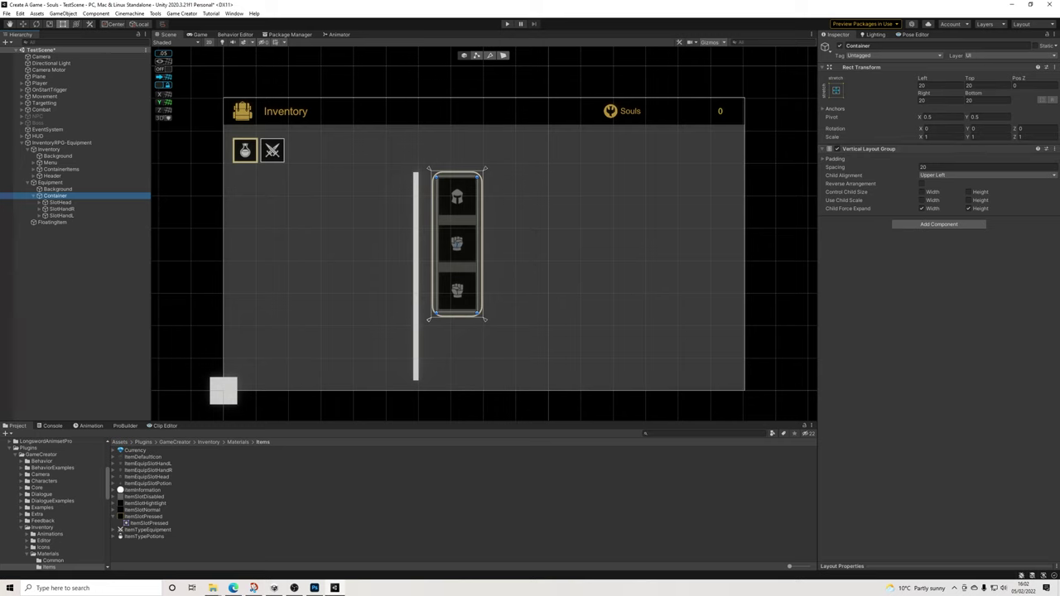
{"action": "left_click", "coordinate": [1046, 148]}
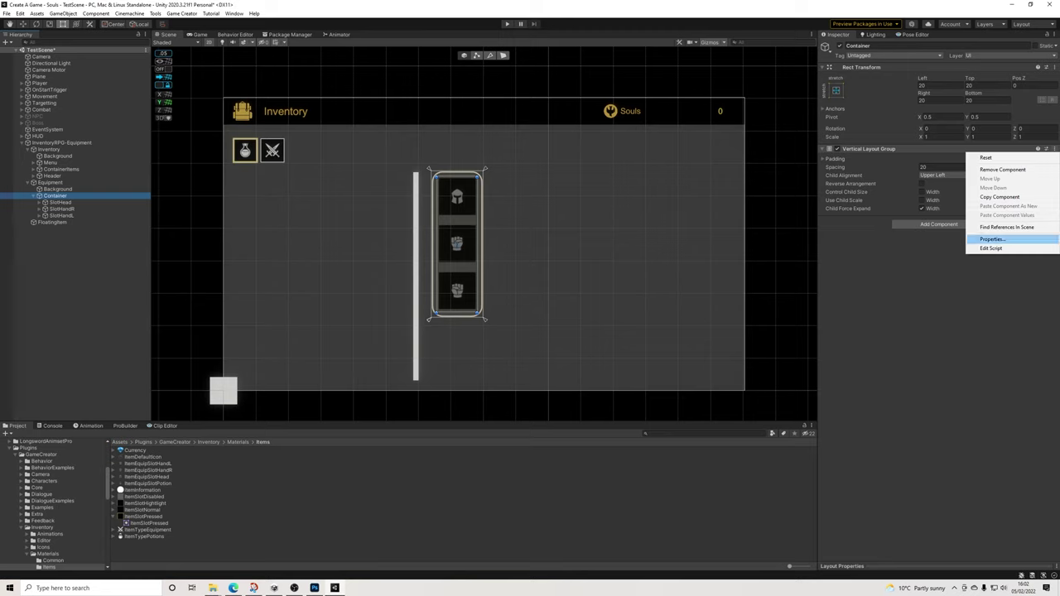
{"action": "left_click", "coordinate": [919, 265]}
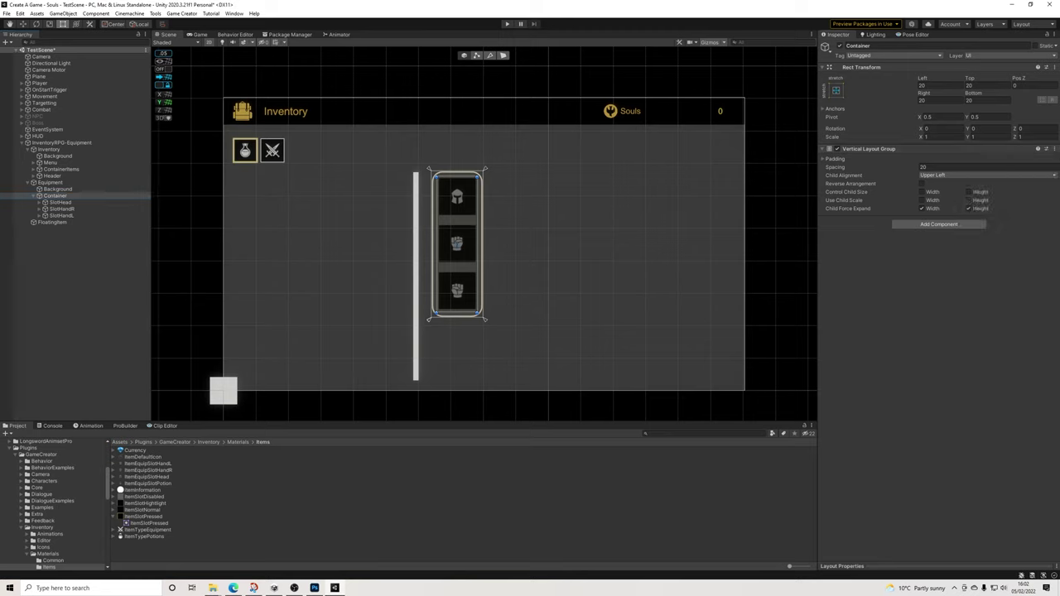
{"action": "left_click", "coordinate": [1054, 149]}
{"action": "left_click", "coordinate": [1014, 170]}
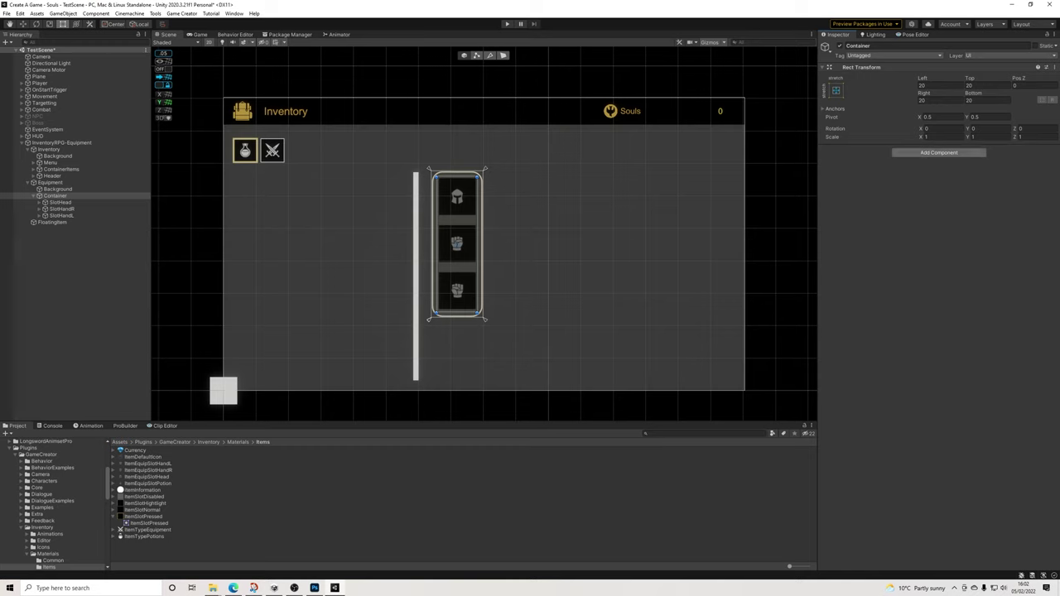
Add a Horizontal Layout Group component to Equipment's Container
{"action": "left_click", "coordinate": [939, 152]}
{"action": "type", "text": "horizontal"}
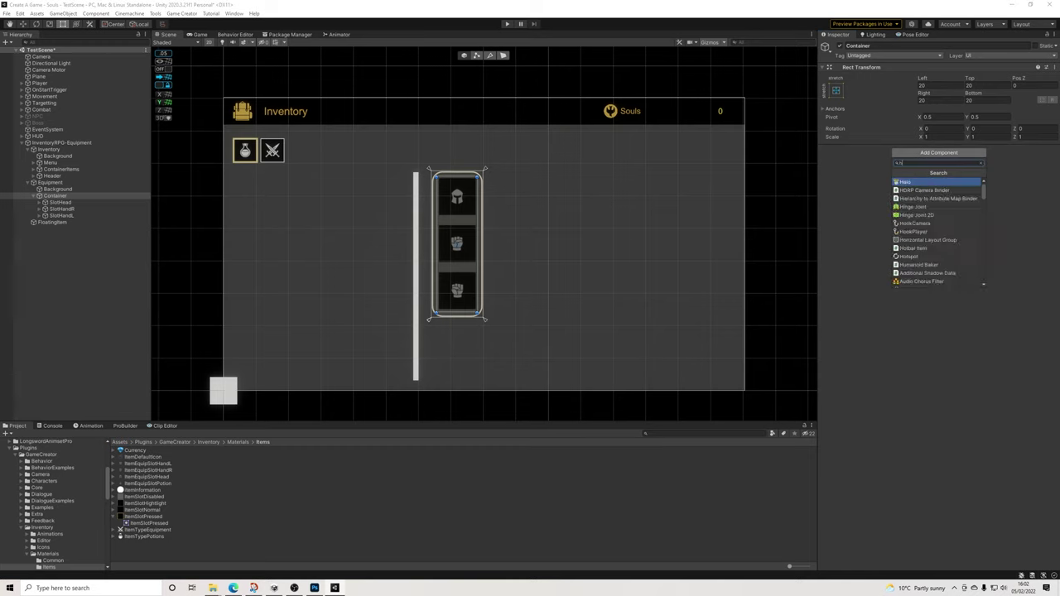
{"action": "key", "text": "Return"}
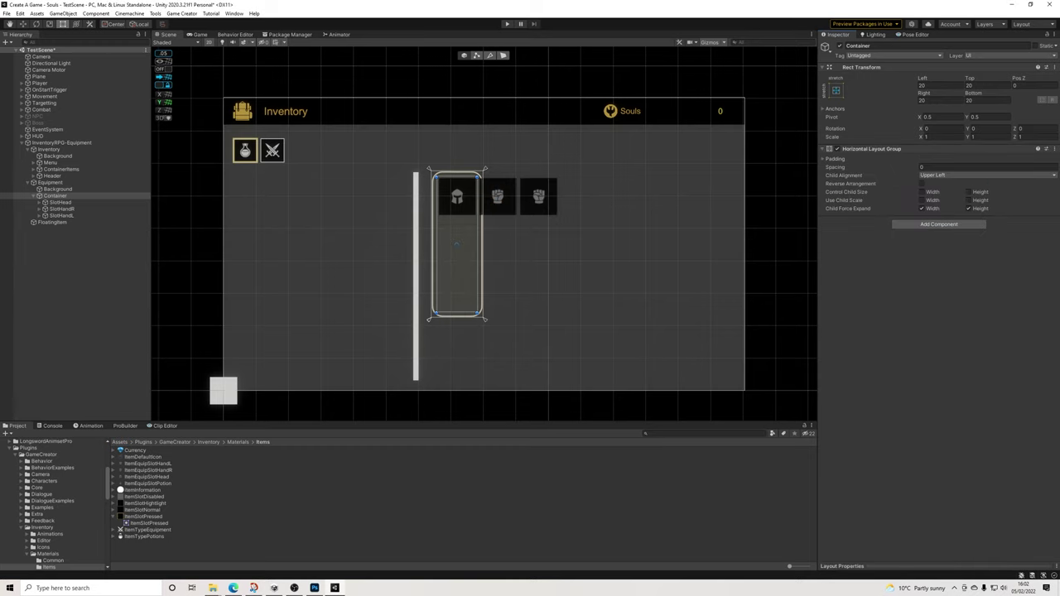
Delete Equipment's Background and resize Equipment around its three slots to about 488 wide and 185 high
{"action": "left_click", "coordinate": [6, 189]}
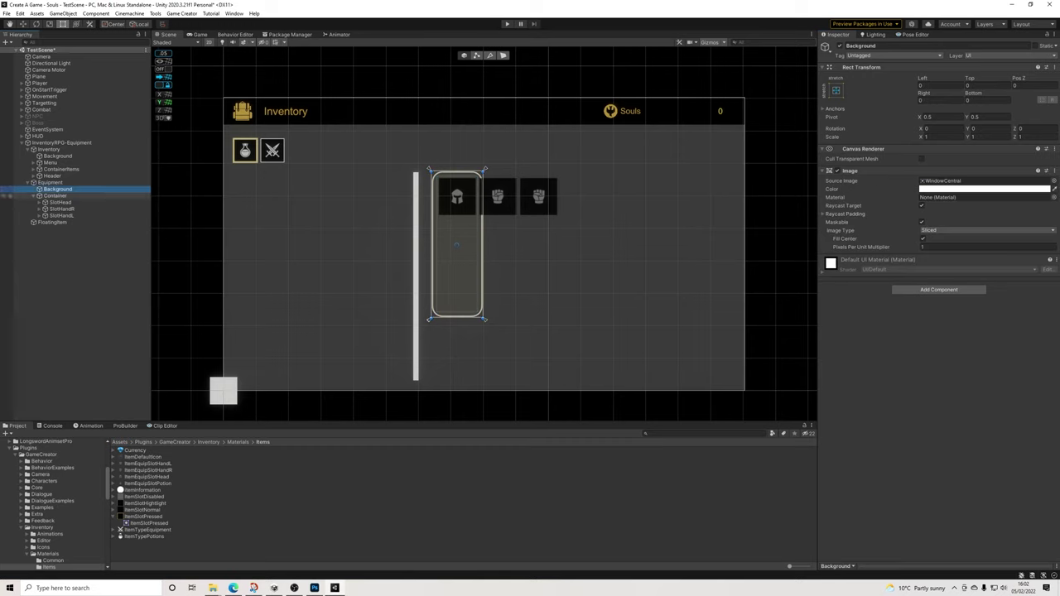
{"action": "key", "text": "Delete"}
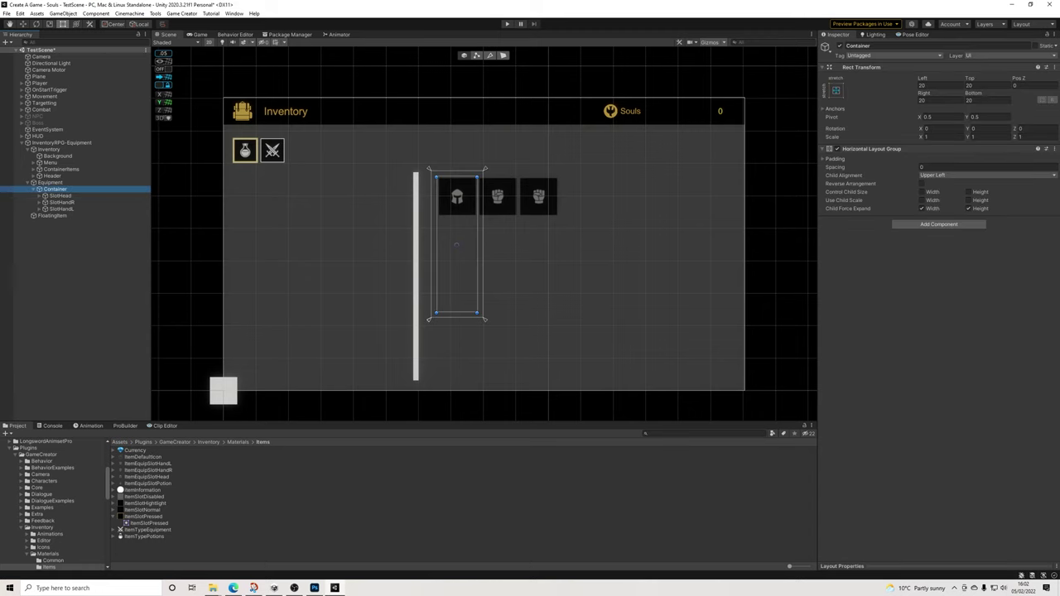
{"action": "left_click", "coordinate": [50, 182]}
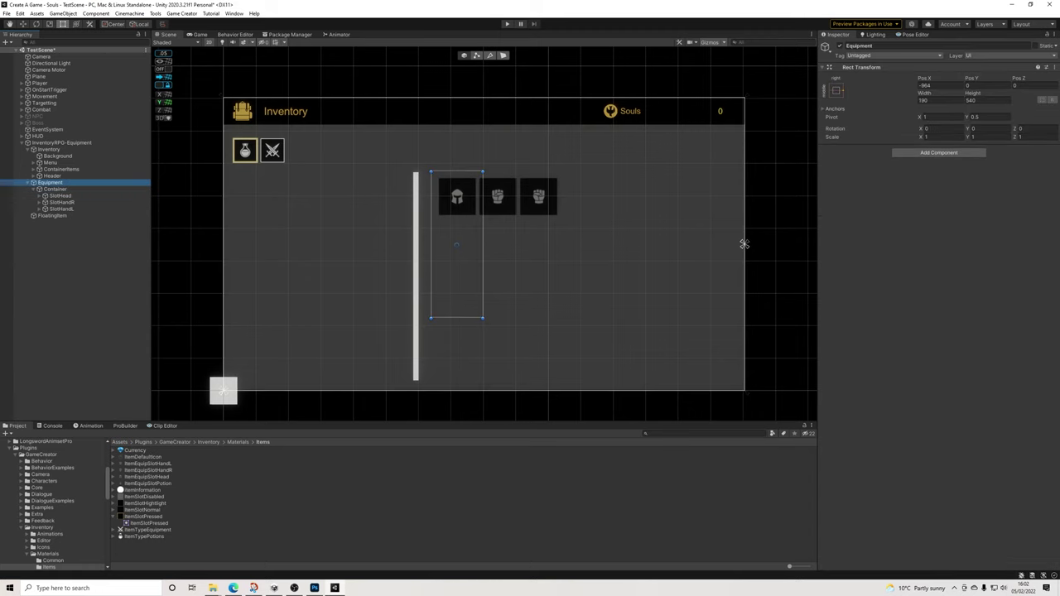
{"action": "left_click_drag", "start_coordinate": [482, 246], "coordinate": [564, 244]}
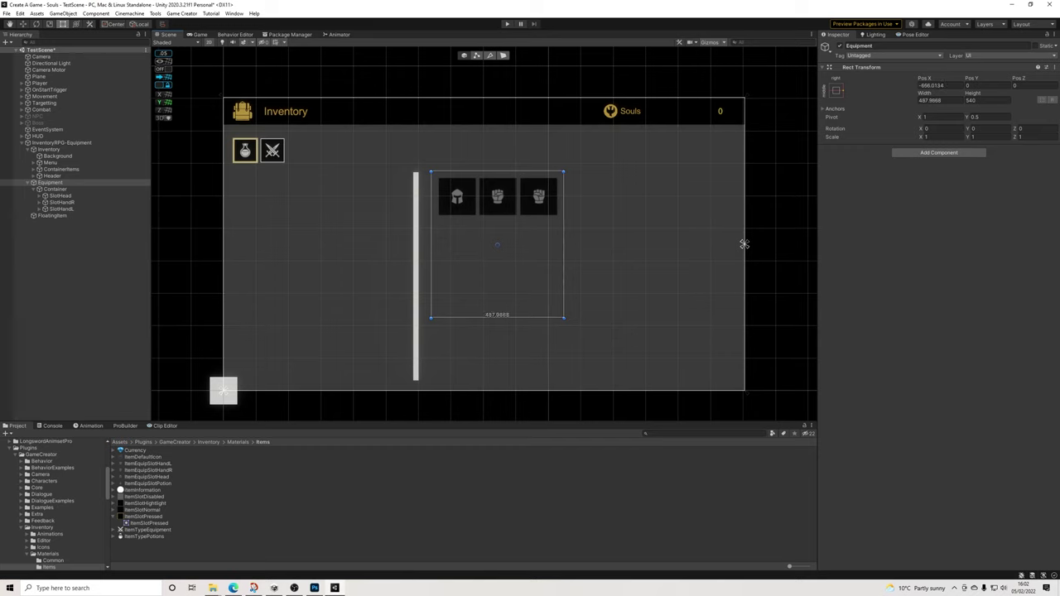
{"action": "left_click_drag", "start_coordinate": [498, 318], "coordinate": [497, 219]}
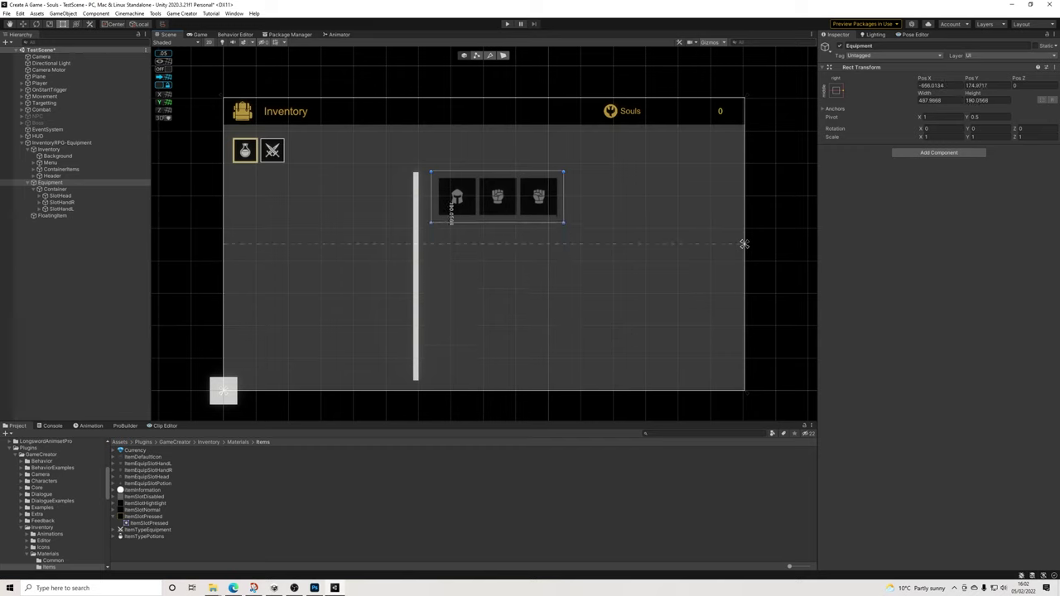
{"action": "left_click", "coordinate": [55, 188]}
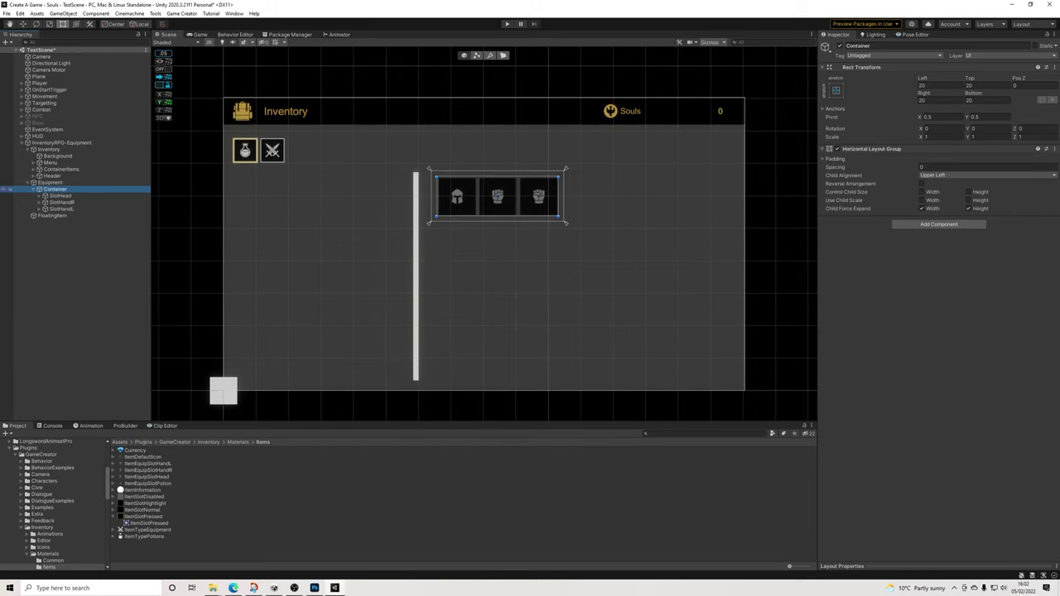
{"action": "left_click", "coordinate": [49, 182]}
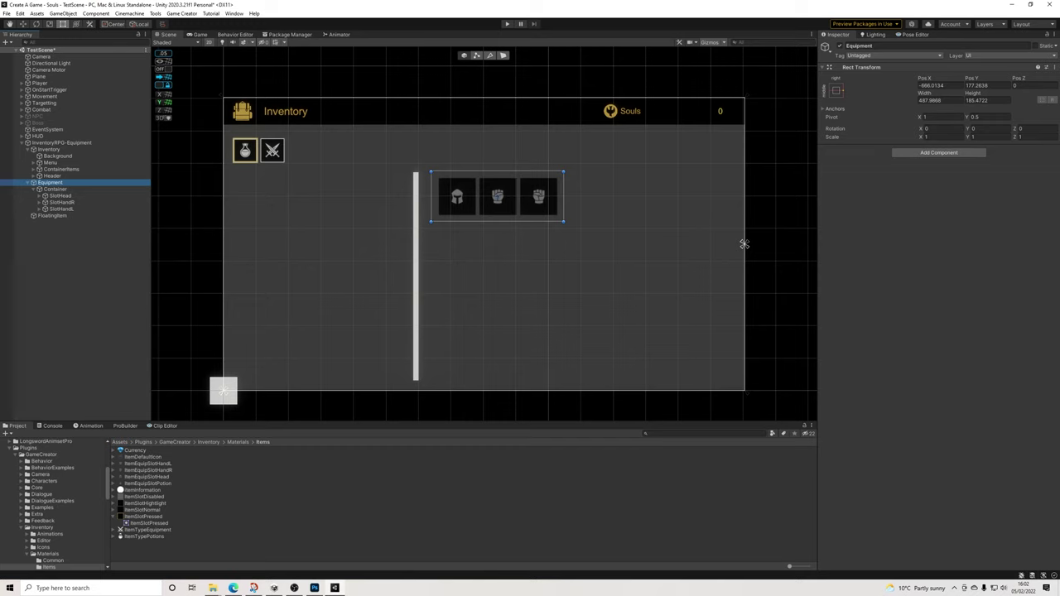
Delete the SlotHead object from Equipment's Container
{"action": "left_click", "coordinate": [456, 196]}
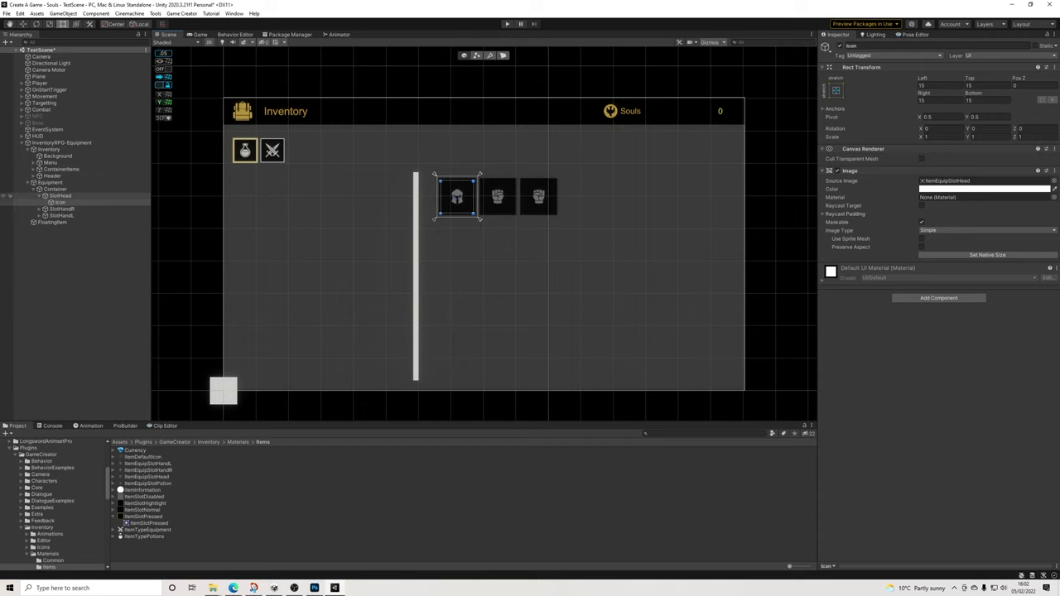
{"action": "left_click", "coordinate": [60, 196]}
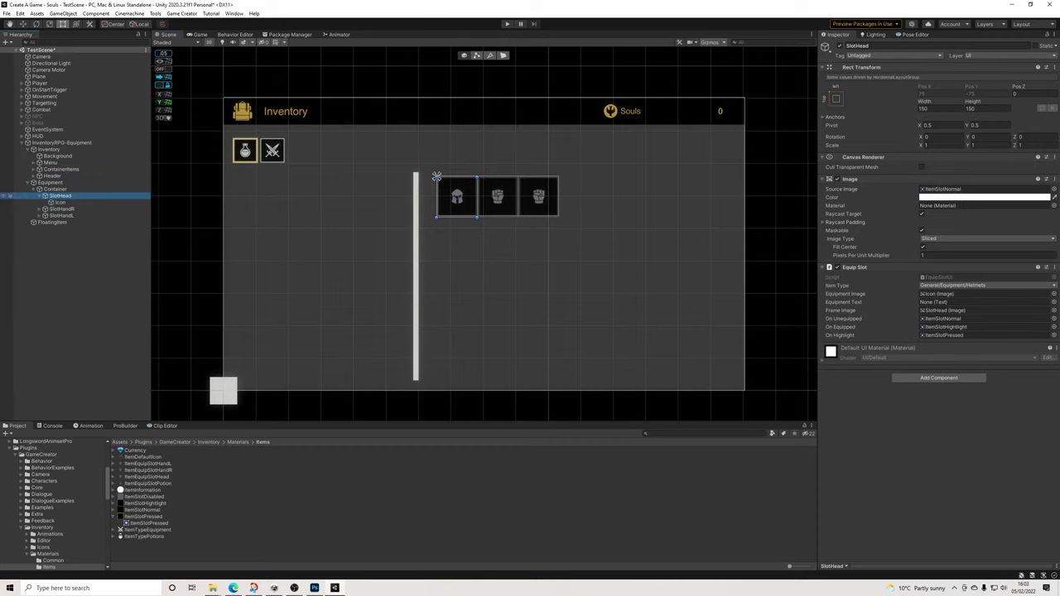
{"action": "key", "text": "Delete"}
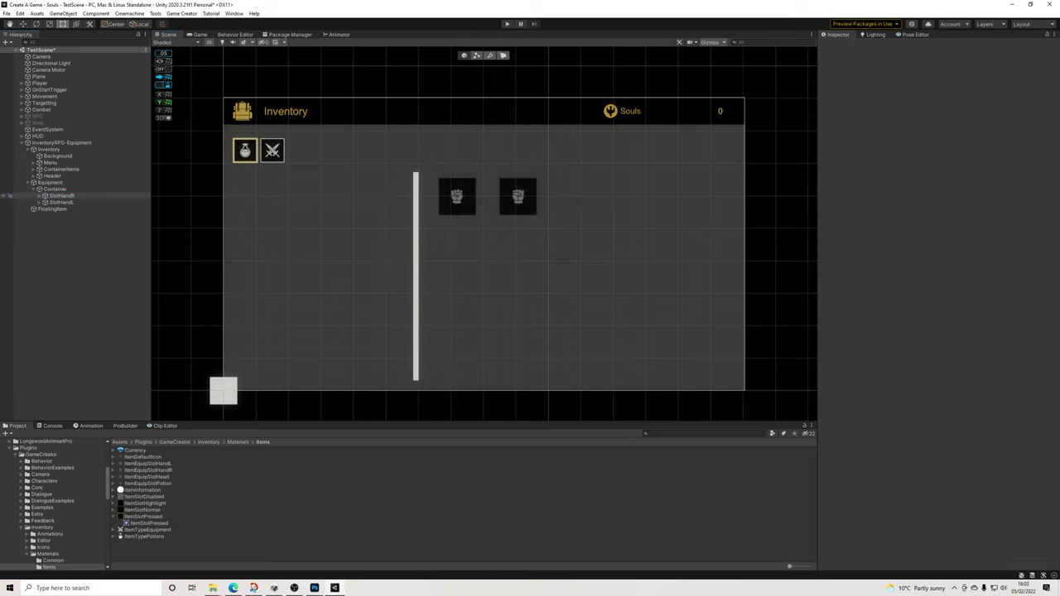
Narrow the Equipment object to about 344 wide so it fits tightly around its two hand slots
{"action": "left_click", "coordinate": [60, 202]}
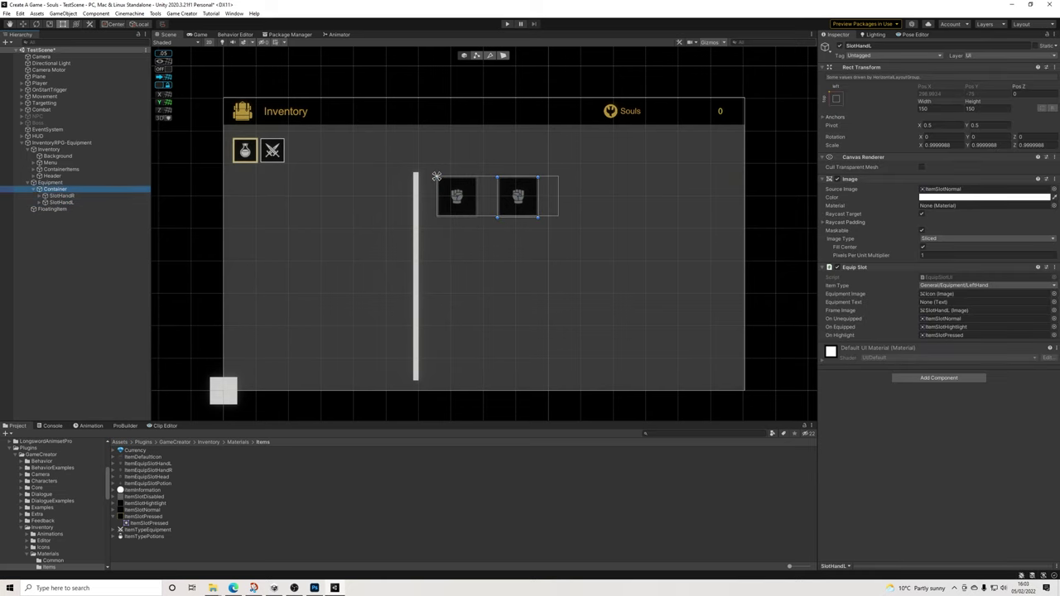
{"action": "left_click", "coordinate": [55, 189]}
{"action": "left_click_drag", "start_coordinate": [534, 198], "coordinate": [565, 196]}
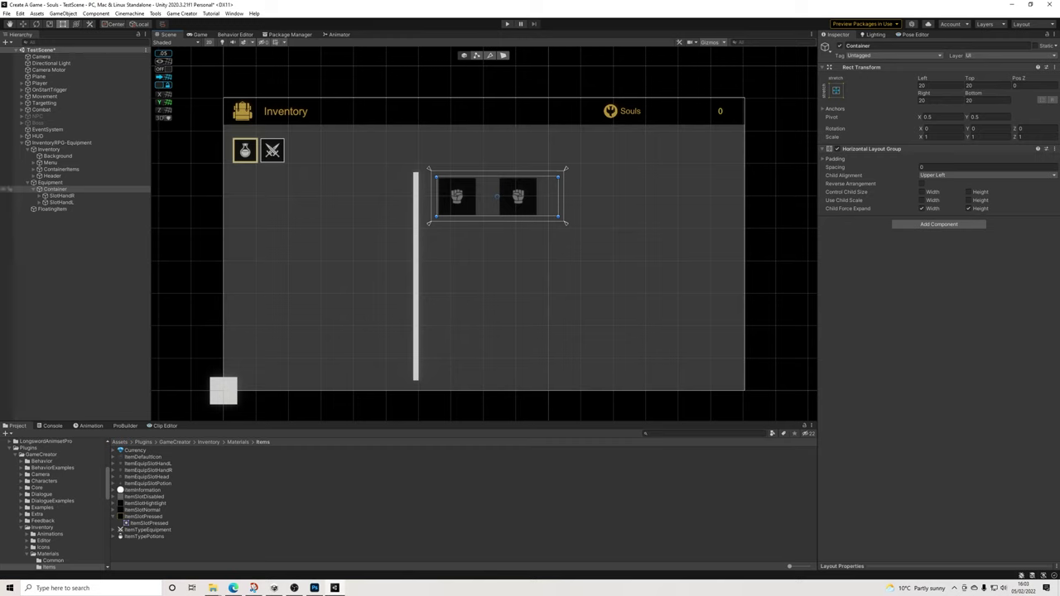
{"action": "left_click", "coordinate": [51, 182]}
{"action": "left_click_drag", "start_coordinate": [564, 195], "coordinate": [525, 196]}
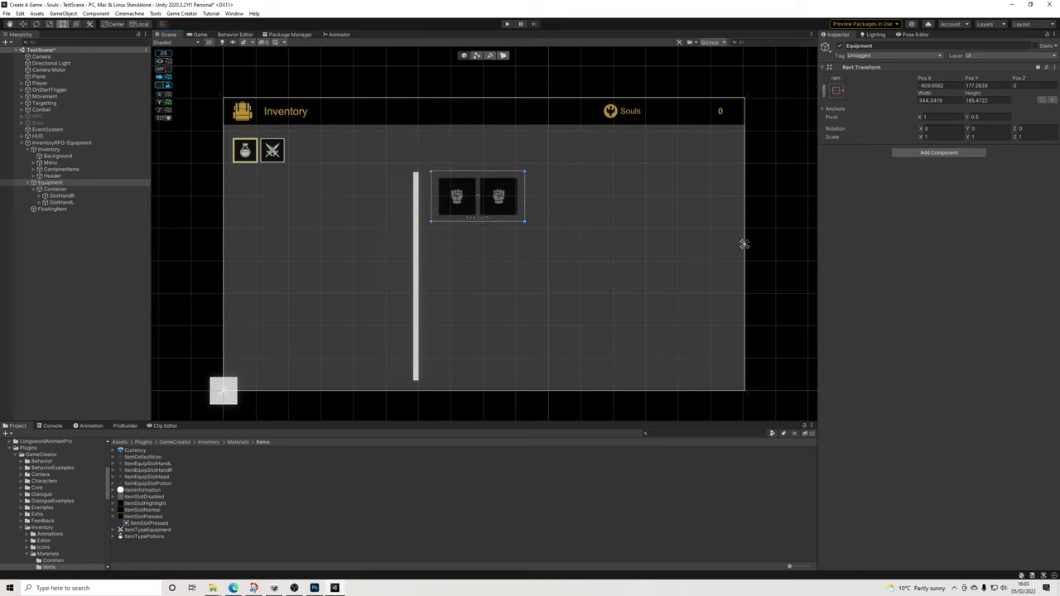
Move the Equipment object right and slightly up, to about Pos X -597, Pos Y 186
{"action": "left_click_drag", "start_coordinate": [540, 237], "coordinate": [598, 236]}
{"action": "left_click_drag", "start_coordinate": [536, 194], "coordinate": [536, 194]}
{"action": "left_click_drag", "start_coordinate": [744, 244], "coordinate": [745, 244]}
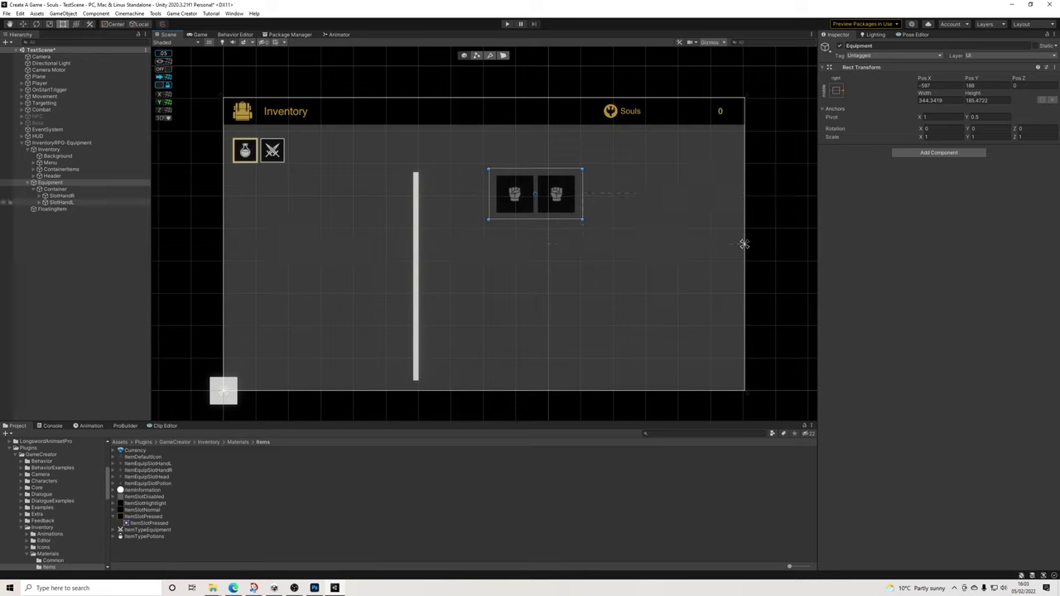
Rename the Equipment object as Equipment-Weapons
{"action": "left_click", "coordinate": [34, 189]}
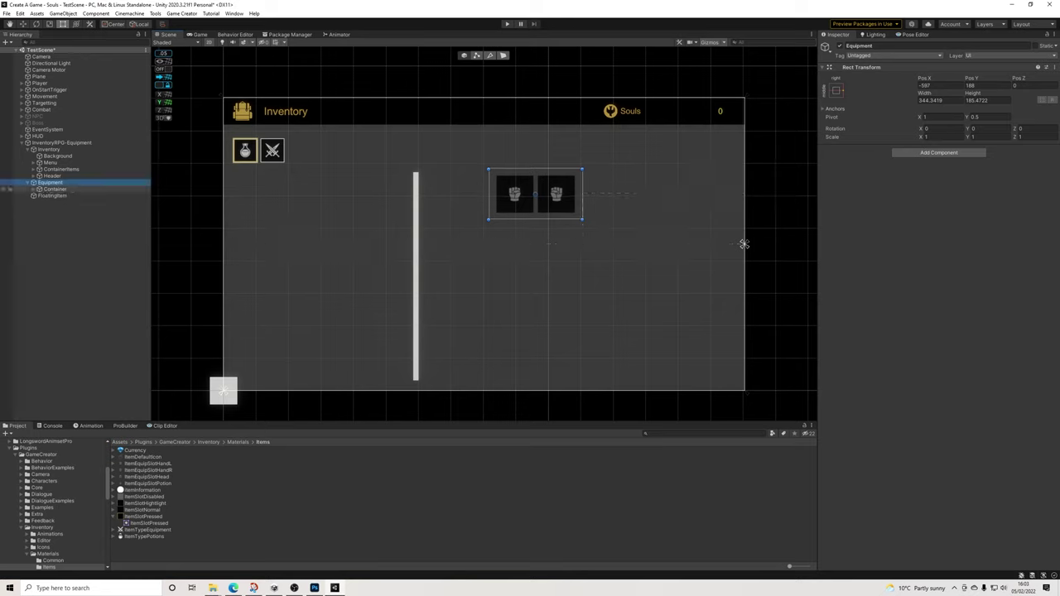
{"action": "key", "text": "Down"}
{"action": "left_click", "coordinate": [1027, 45]}
{"action": "left_click", "coordinate": [1027, 45]}
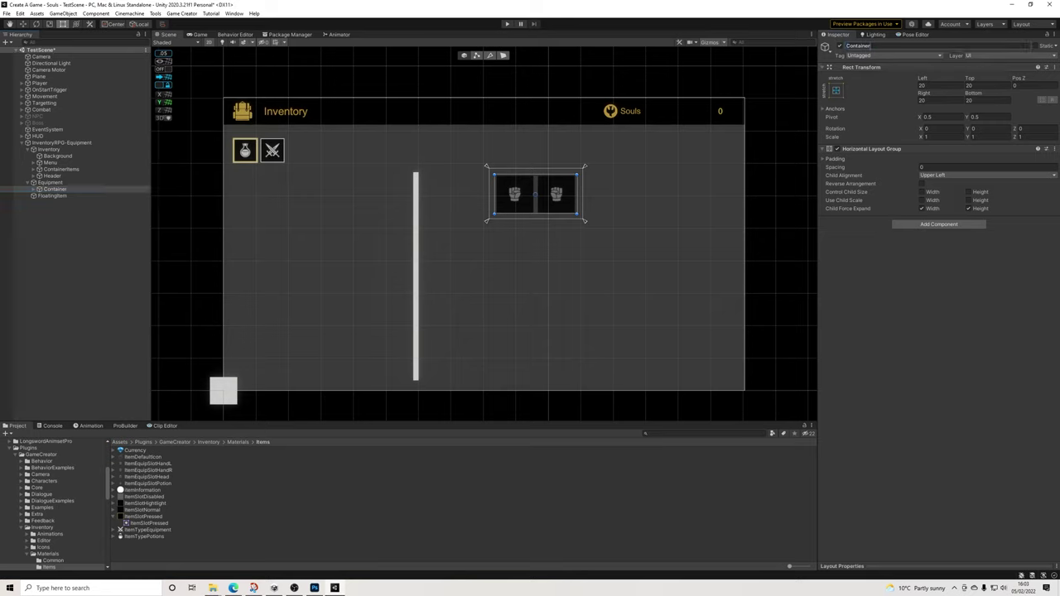
{"action": "left_click", "coordinate": [50, 182]}
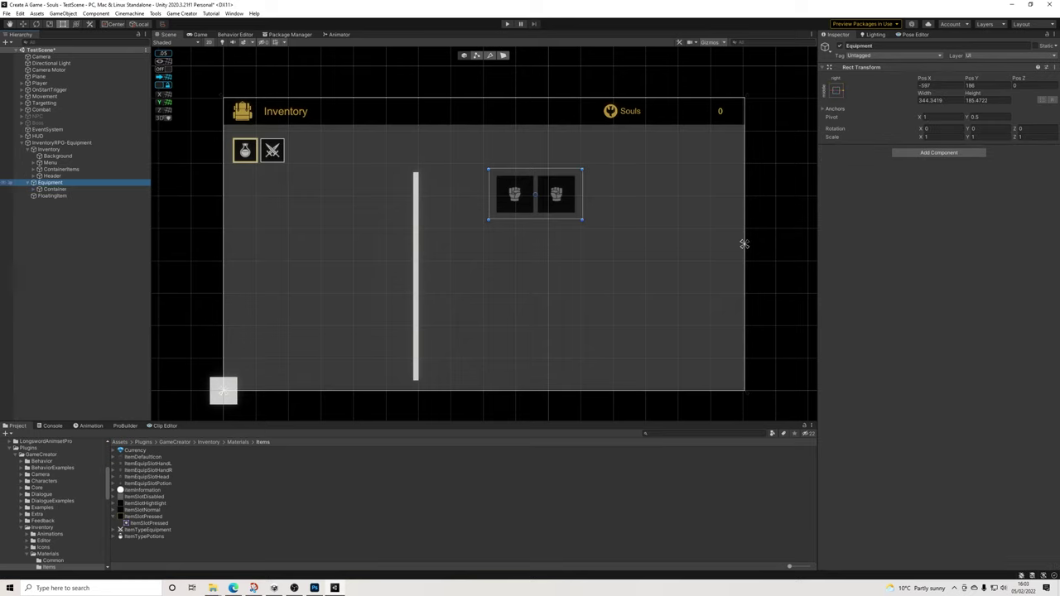
{"action": "left_click", "coordinate": [878, 46]}
{"action": "left_click", "coordinate": [877, 46]}
{"action": "type", "text": "-Weapons"}
{"action": "key", "text": "Return"}
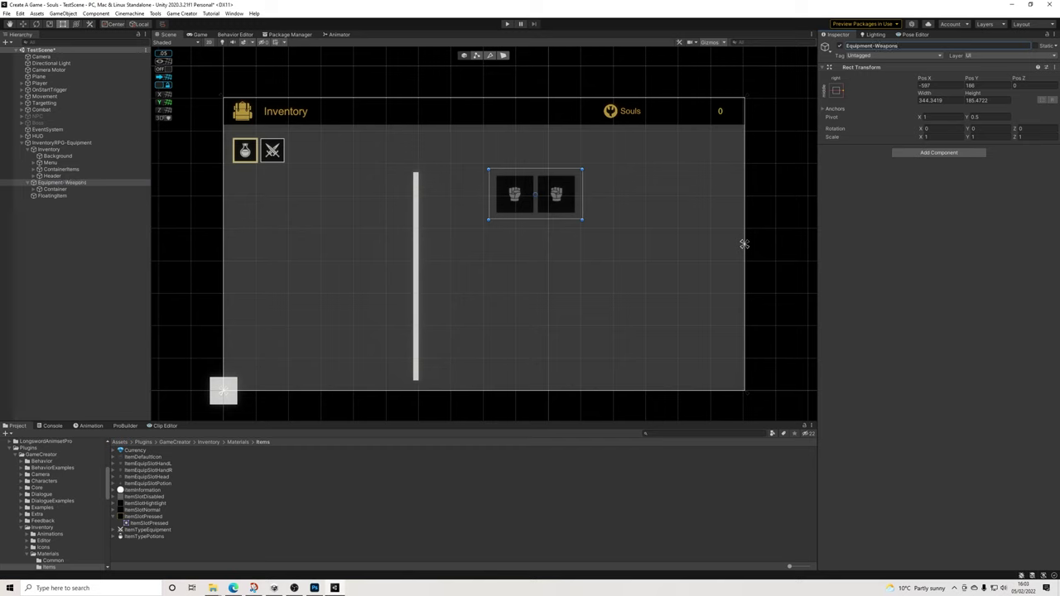
Duplicate Equipment-Weapons as Equipment-Armor and place the copy directly below the weapon slots, at about Pos X -766, Pos Y 0
{"action": "key", "text": "ctrl+d"}
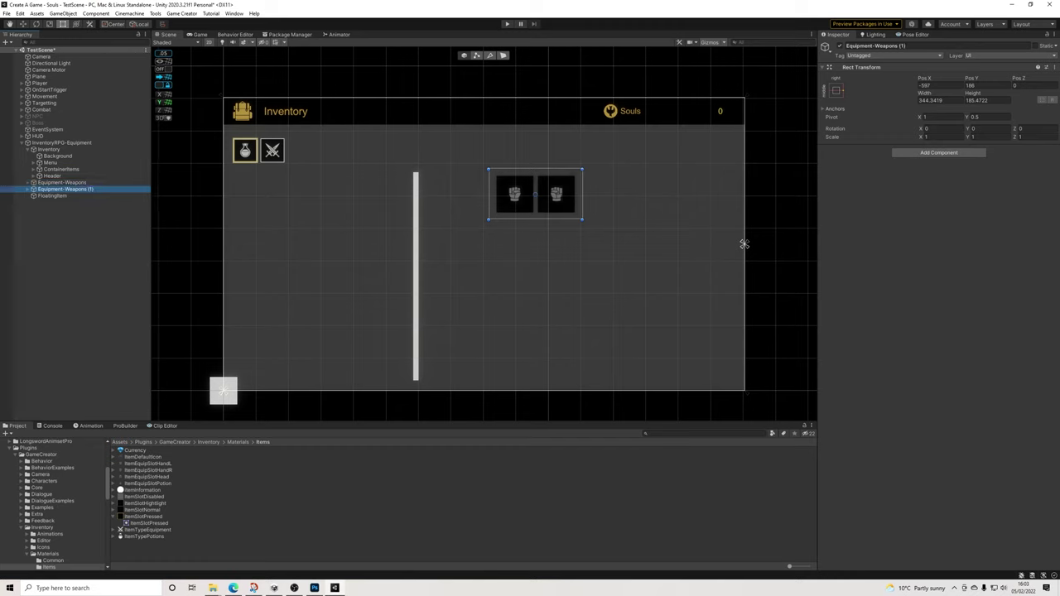
{"action": "left_click_drag", "start_coordinate": [908, 45], "coordinate": [875, 45]}
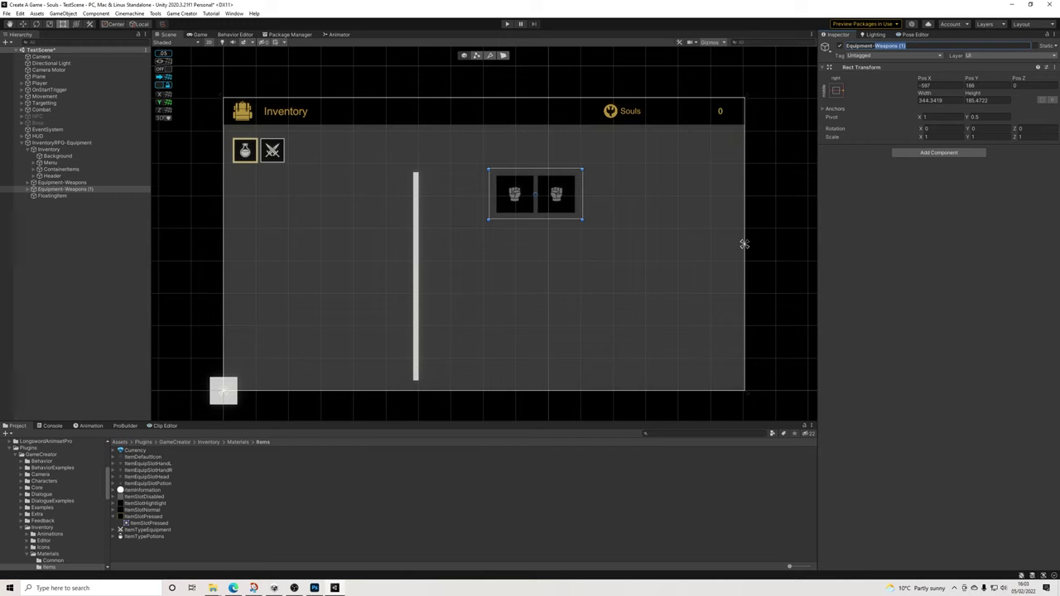
{"action": "type", "text": "Armor"}
{"action": "key", "text": "Return"}
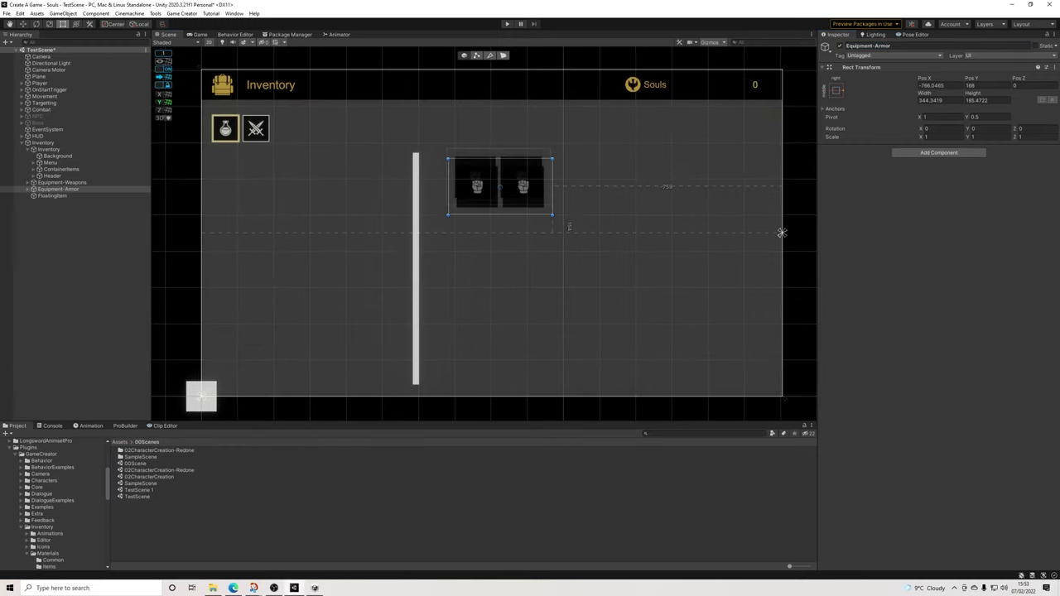
{"action": "left_click_drag", "start_coordinate": [568, 196], "coordinate": [782, 233]}
Duplicate SlotHandR and SlotHandL in Equipment-Armor's Container to make a row of four slots
{"action": "left_click", "coordinate": [27, 189]}
{"action": "left_click", "coordinate": [454, 214]}
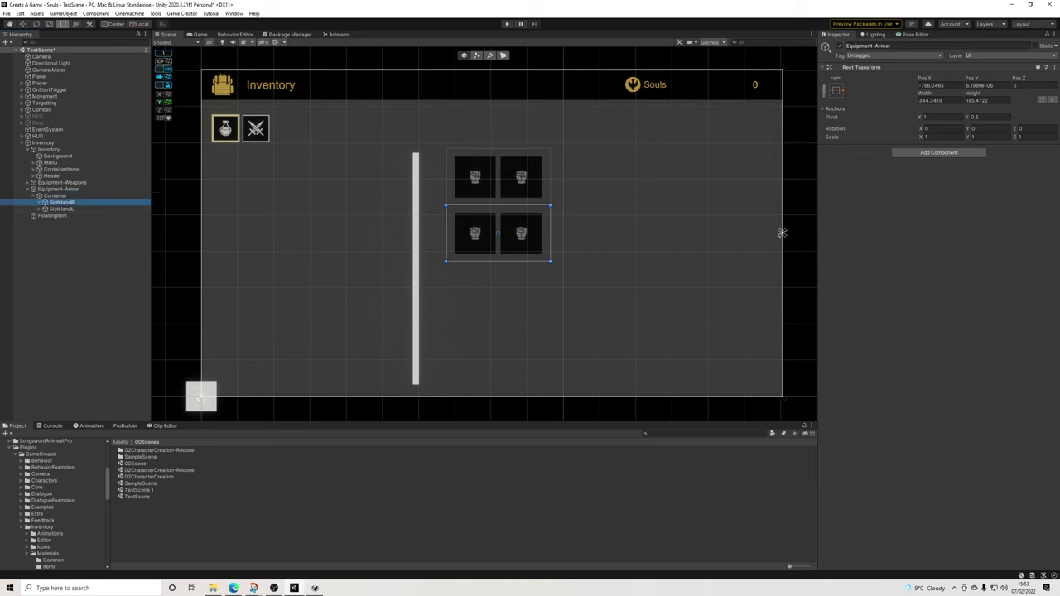
{"action": "left_click", "coordinate": [8, 209], "text": "ctrl"}
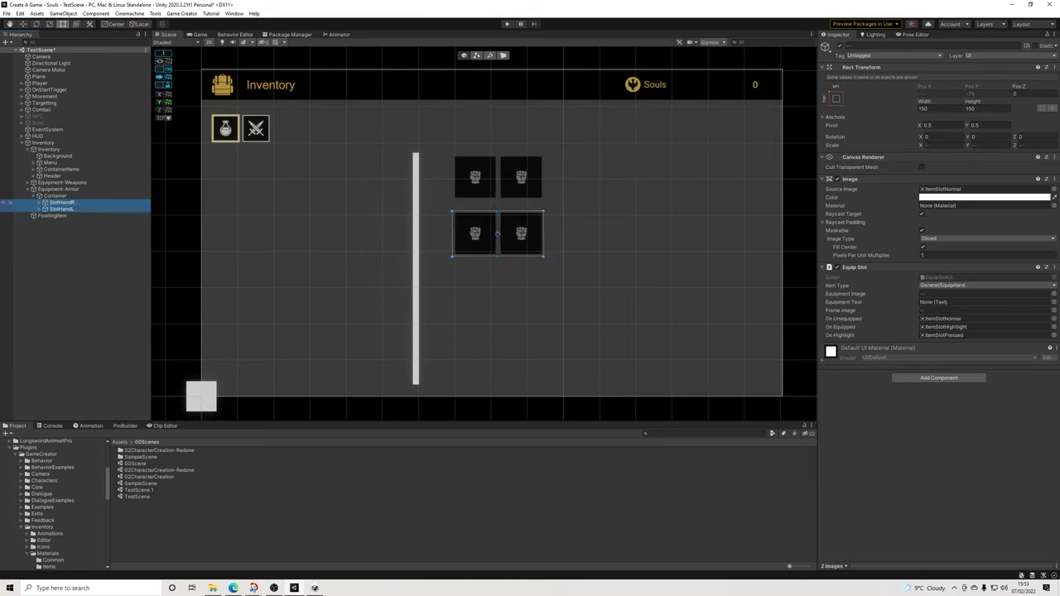
{"action": "key", "text": "ctrl+d"}
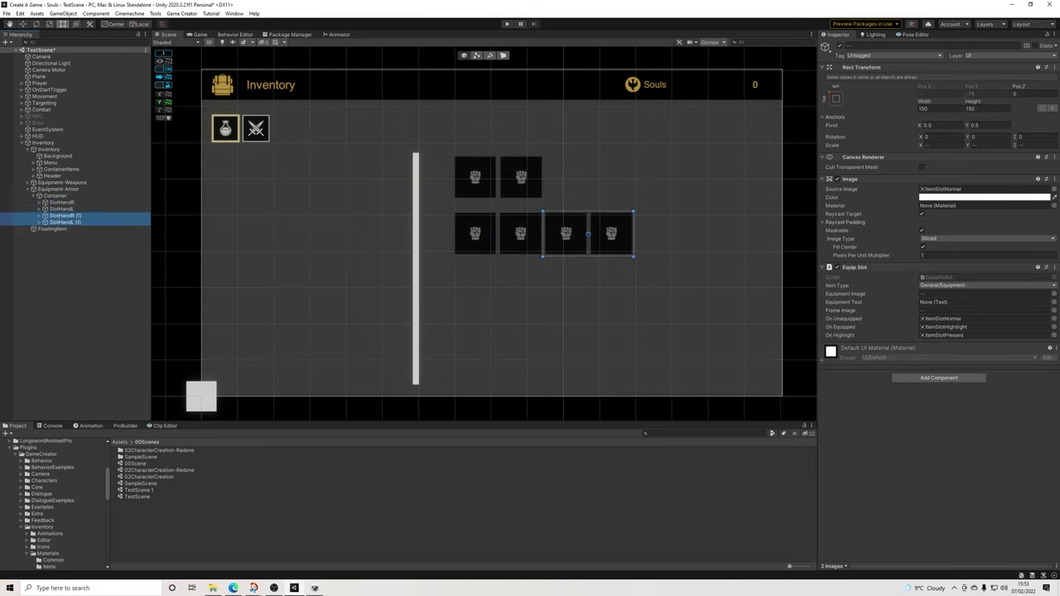
{"action": "left_click", "coordinate": [58, 189]}
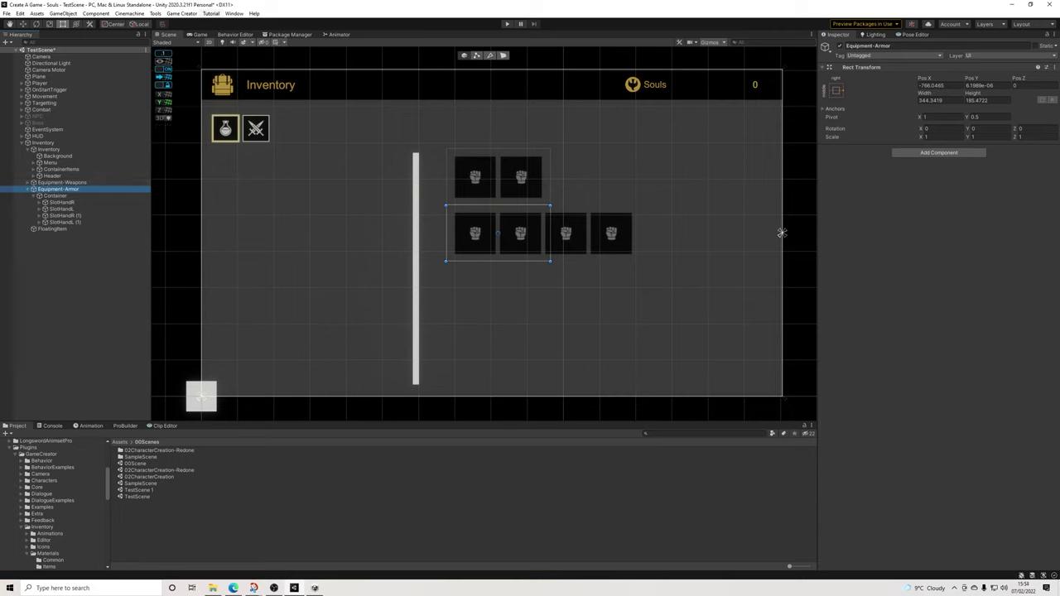
In the Game Creator inventory preferences, set item type 2 to the path General/Weapons and the name LeftHand
{"action": "left_click", "coordinate": [181, 13]}
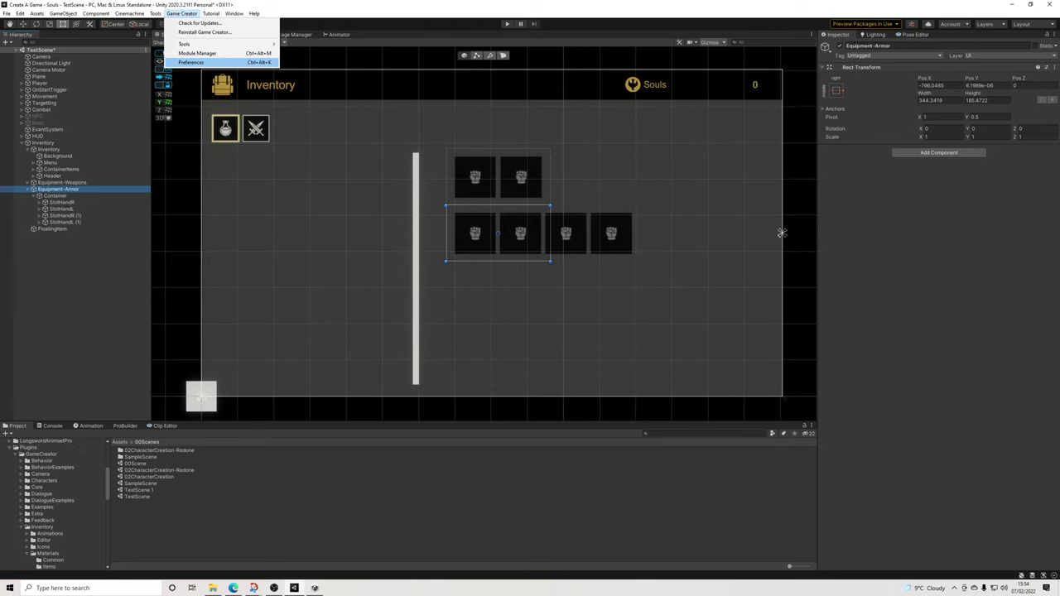
{"action": "left_click", "coordinate": [191, 62]}
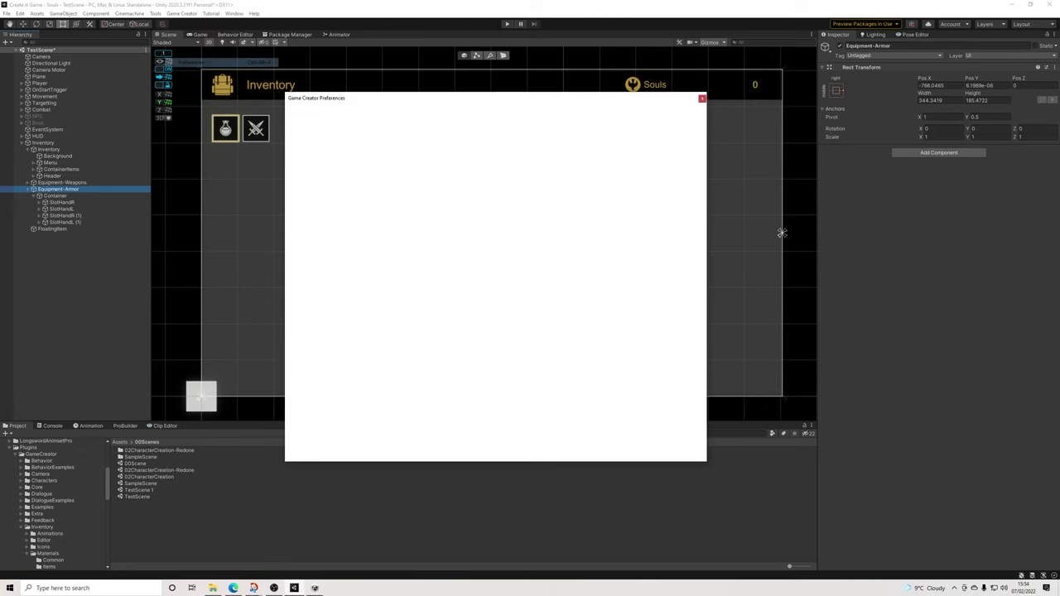
{"action": "left_click", "coordinate": [481, 121]}
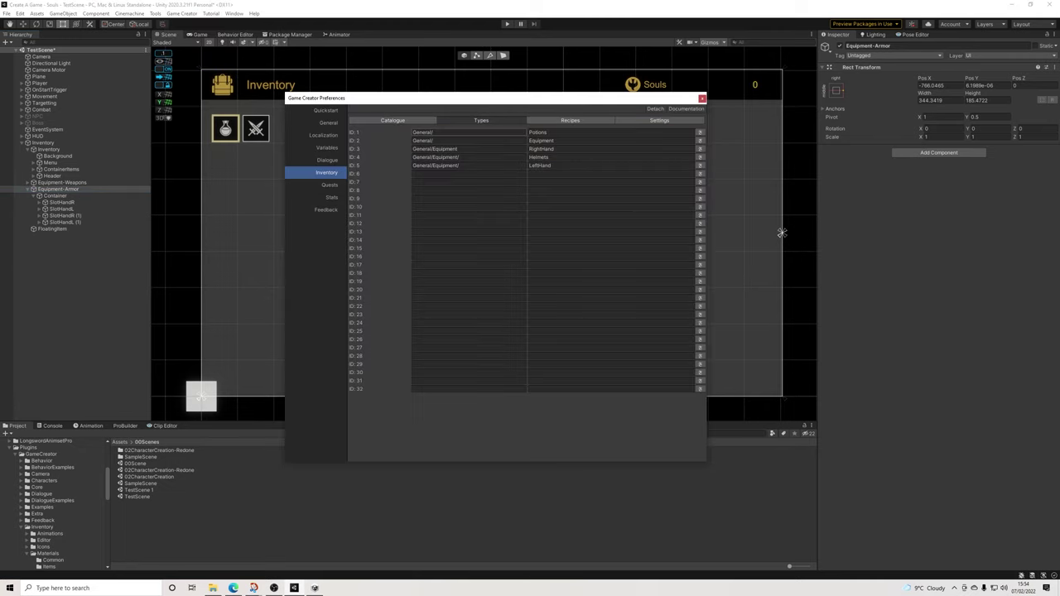
{"action": "key", "text": "shift+Tab"}
{"action": "key", "text": "Tab"}
{"action": "key", "text": "Tab"}
{"action": "key", "text": "shift+Tab"}
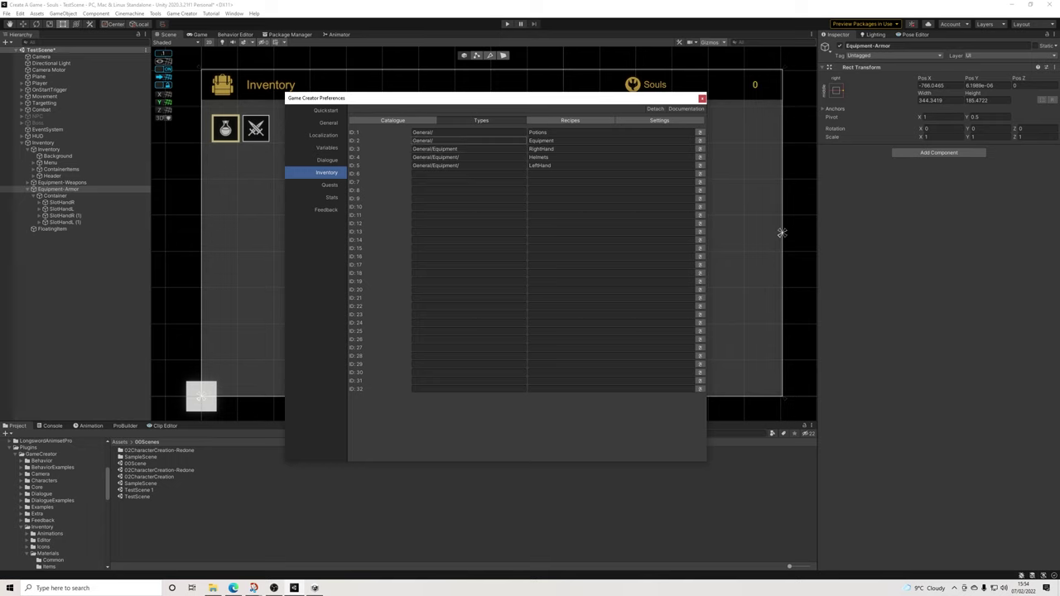
{"action": "key", "text": "End"}
{"action": "type", "text": "Weapons"}
{"action": "key", "text": "Tab"}
{"action": "type", "text": "LeftHand"}
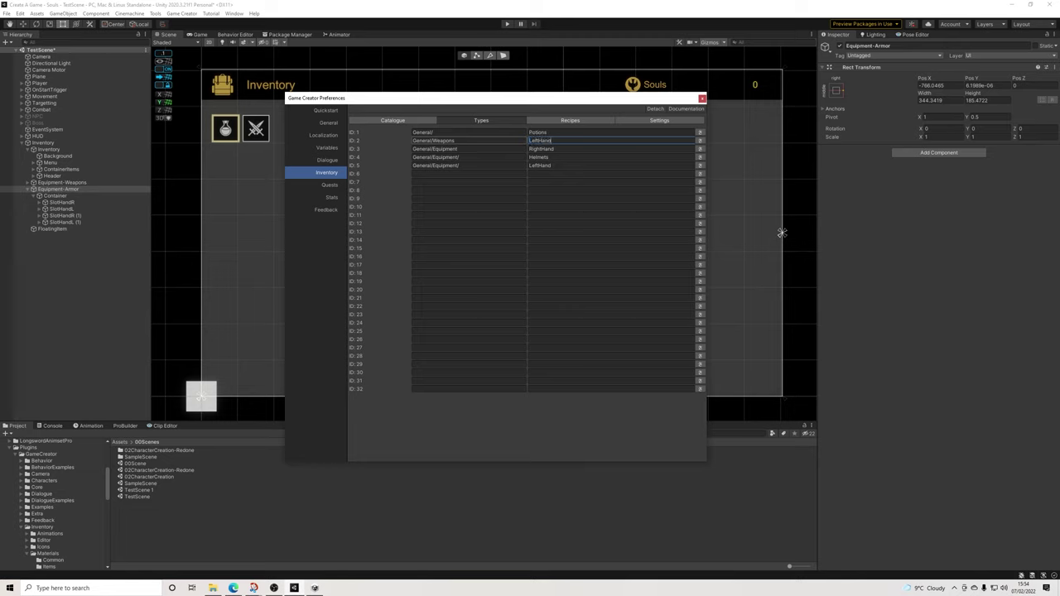
Set the path of item types 2 and 3 to General/Weapons/
{"action": "key", "text": "shift+Tab"}
{"action": "key", "text": "ctrl+c"}
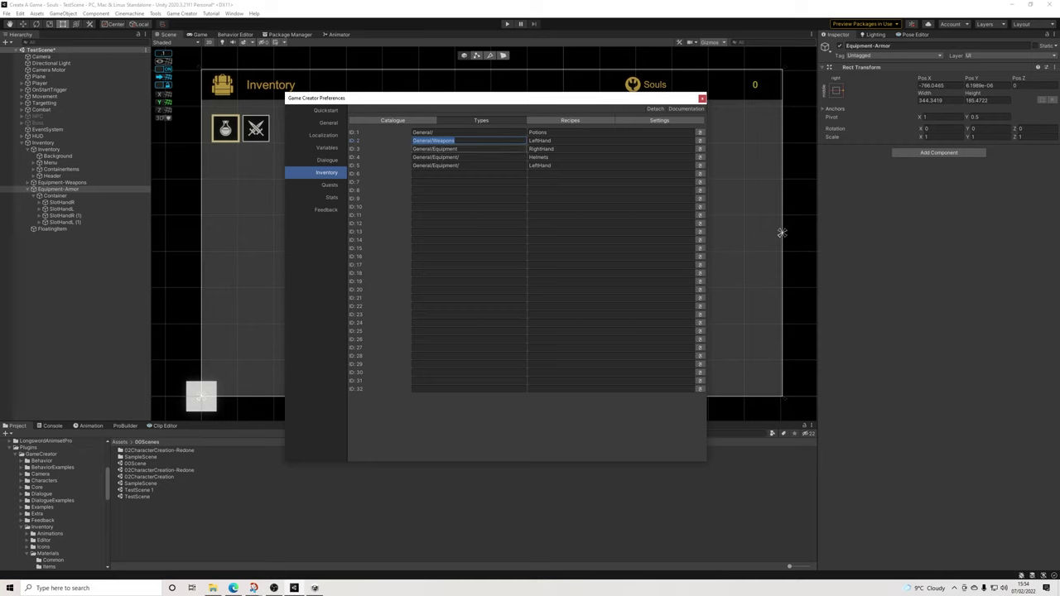
{"action": "left_click", "coordinate": [468, 149]}
{"action": "key", "text": "ctrl+v"}
{"action": "left_click", "coordinate": [469, 141]}
{"action": "key", "text": "ctrl+c"}
{"action": "left_click", "coordinate": [469, 140]}
{"action": "type", "text": "/"}
{"action": "left_click", "coordinate": [469, 149]}
{"action": "type", "text": "/"}
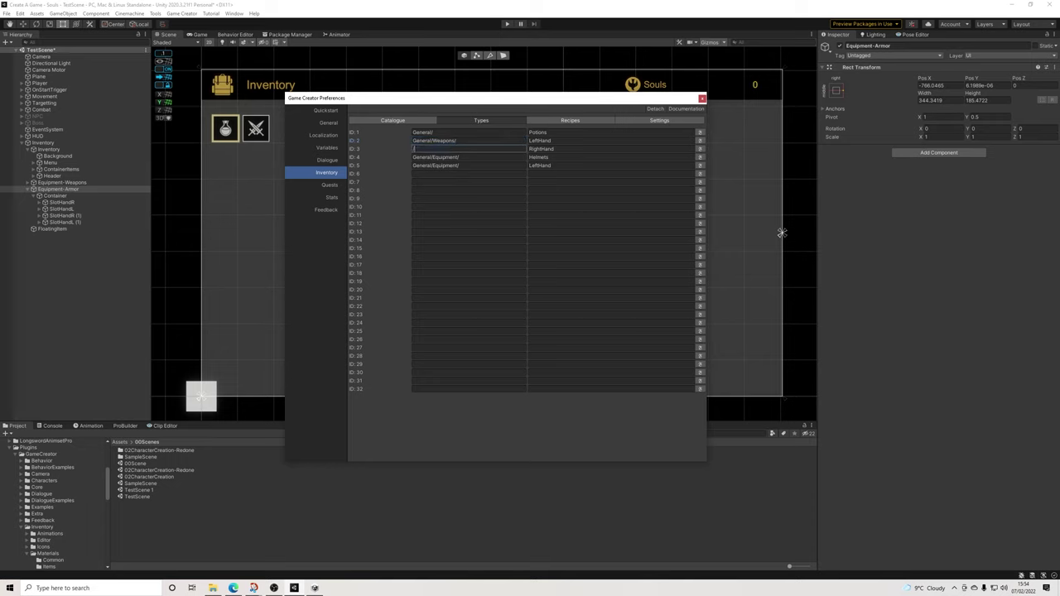
{"action": "key", "text": "ctrl+v"}
{"action": "type", "text": "/"}
{"action": "key", "text": "Tab"}
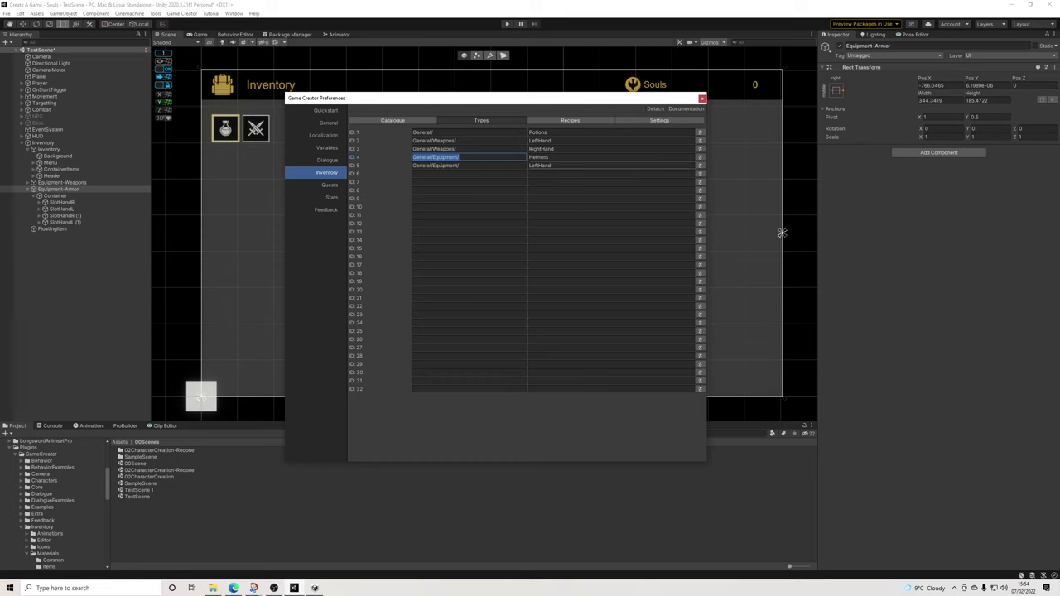
Rename item type 4 to Helmet and item type 5 to Chest
{"action": "key", "text": "Tab"}
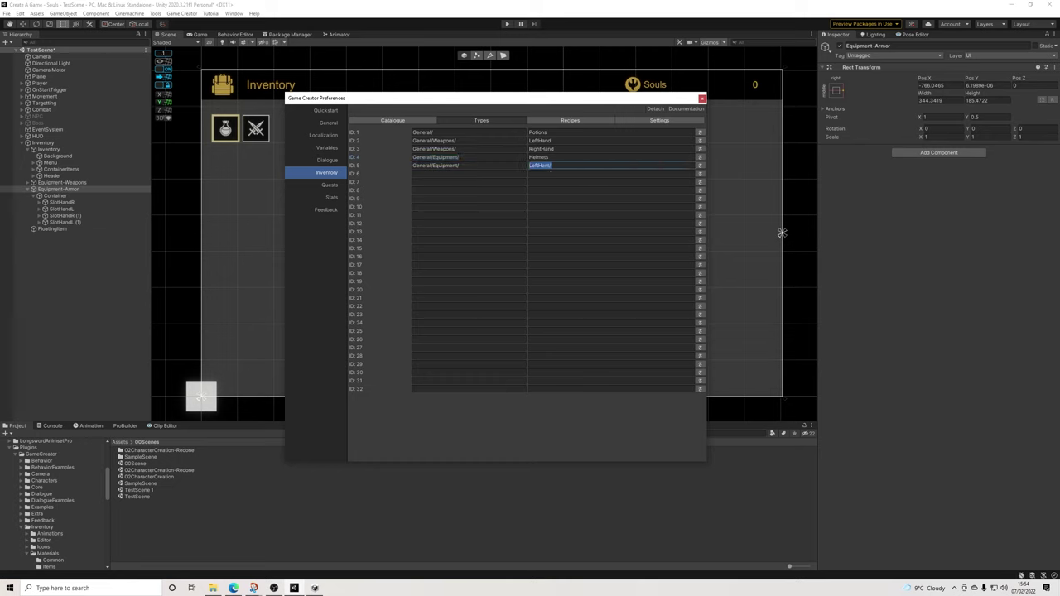
{"action": "left_click", "coordinate": [559, 157]}
{"action": "left_click", "coordinate": [559, 157]}
{"action": "key", "text": "BackSpace"}
{"action": "left_click", "coordinate": [559, 165]}
{"action": "type", "text": "Chest"}
Add item type 6 with the path General/Equipment/ copied from type 5 and the name Gloves
{"action": "key", "text": "shift+Tab"}
{"action": "key", "text": "ctrl+c"}
{"action": "key", "text": "Tab"}
{"action": "key", "text": "Tab"}
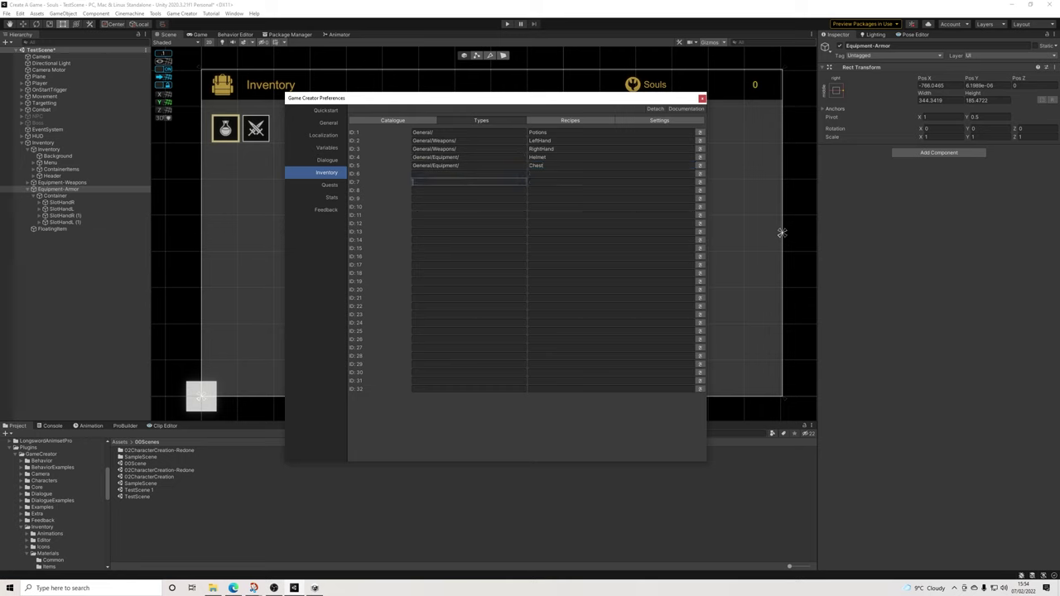
{"action": "key", "text": "ctrl+v"}
{"action": "key", "text": "Tab"}
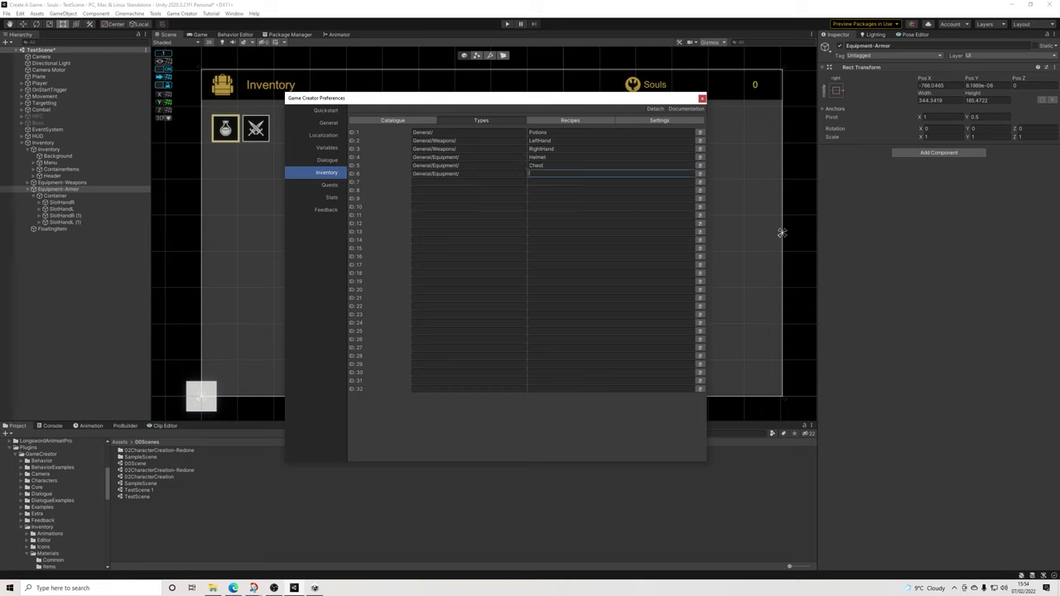
{"action": "type", "text": "Gloves"}
Add item type 7 with the path General/Equipment/ and the name Boots
{"action": "key", "text": "Tab"}
{"action": "key", "text": "ctrl+v"}
{"action": "key", "text": "Tab"}
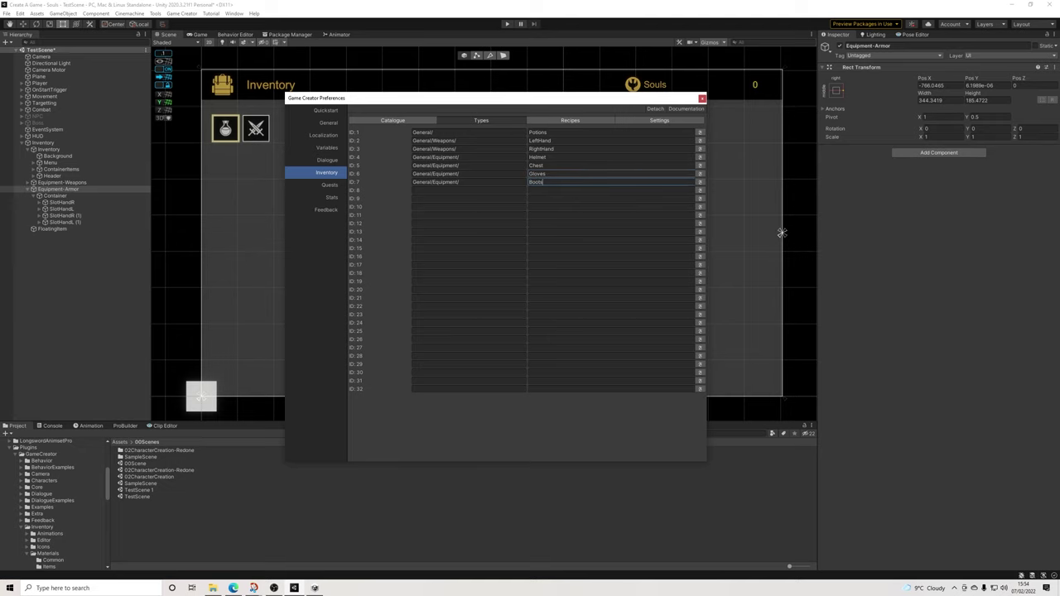
{"action": "key", "text": "Tab"}
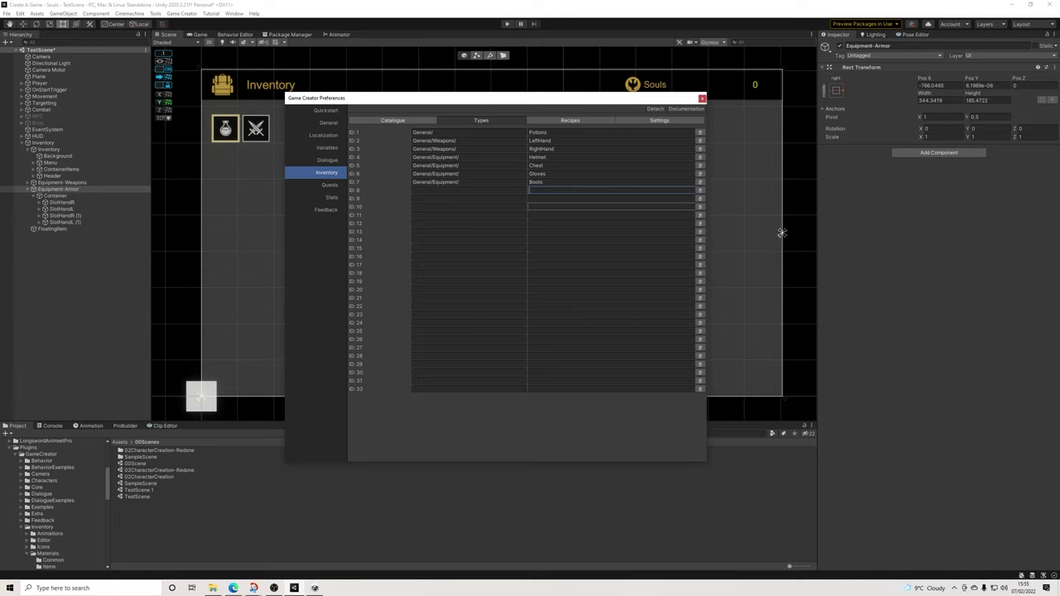
{"action": "left_click", "coordinate": [470, 191]}
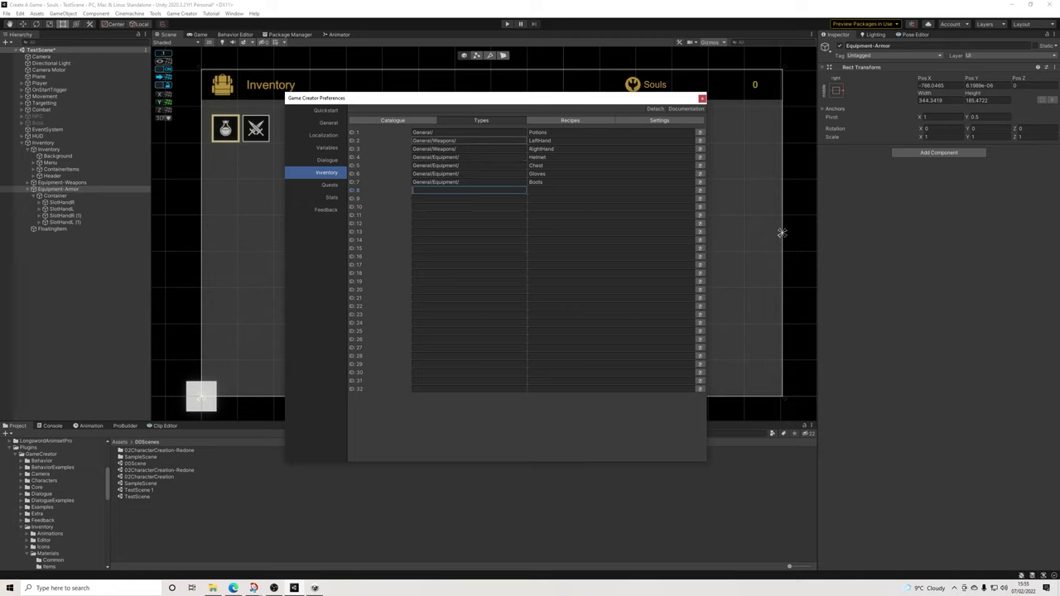
View the item catalogue, close the Game Creator preferences and save the scene
{"action": "left_click", "coordinate": [394, 121]}
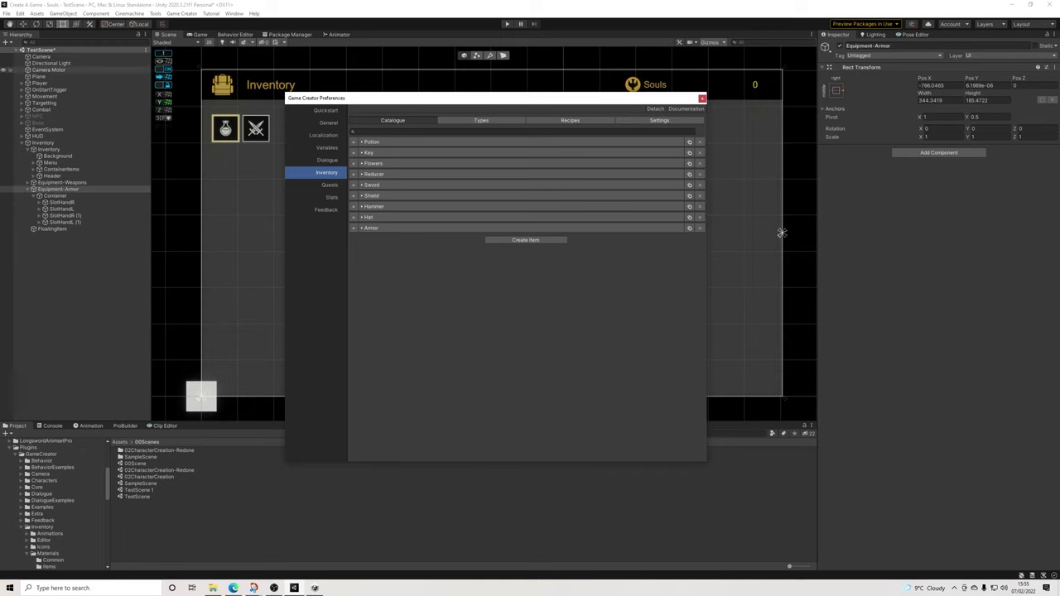
{"action": "left_click", "coordinate": [702, 98]}
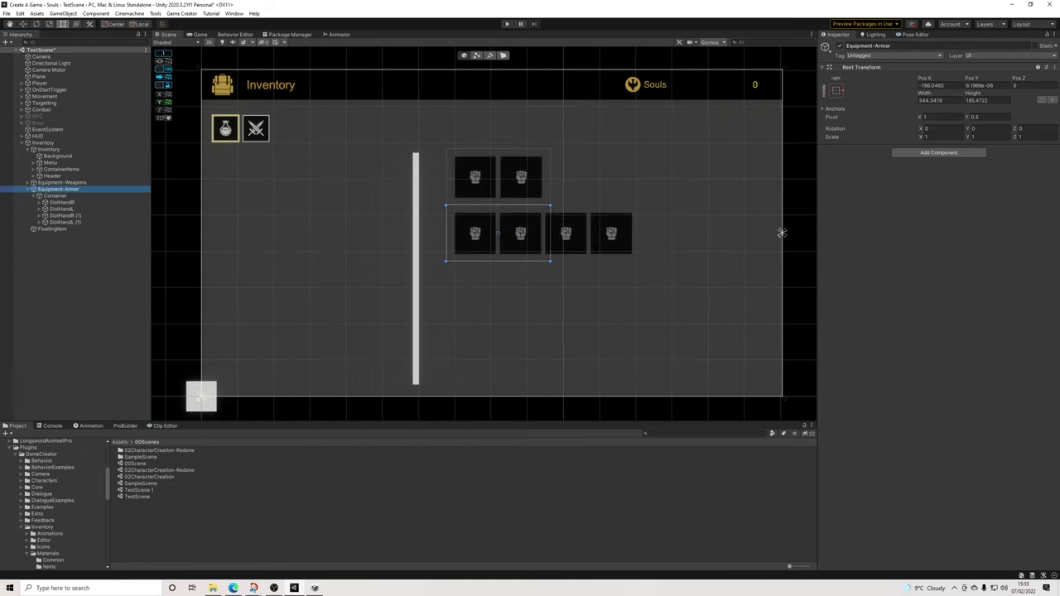
{"action": "left_click", "coordinate": [7, 13]}
{"action": "left_click", "coordinate": [25, 53]}
Open the icon folder 03UI/HONETi/flat_gui_elements/icons_items/64x64px and enlarge its asset thumbnails
{"action": "left_click", "coordinate": [475, 177]}
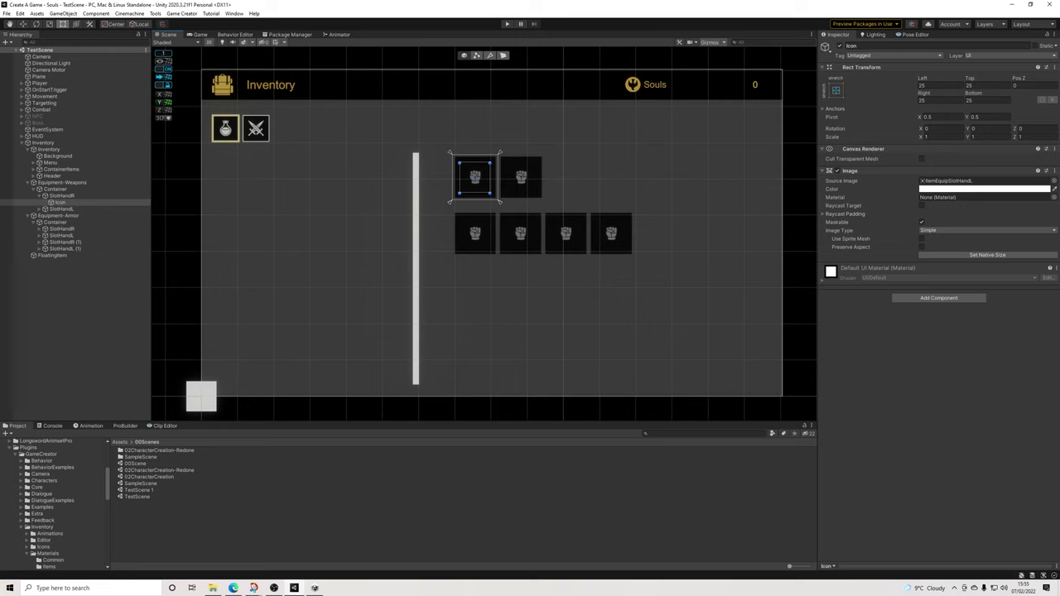
{"action": "scroll", "coordinate": [54, 505], "scroll_direction": "down", "scroll_amount": 2}
{"action": "scroll", "coordinate": [53, 505], "scroll_direction": "down", "scroll_amount": 6}
{"action": "scroll", "coordinate": [54, 505], "scroll_direction": "up", "scroll_amount": 8}
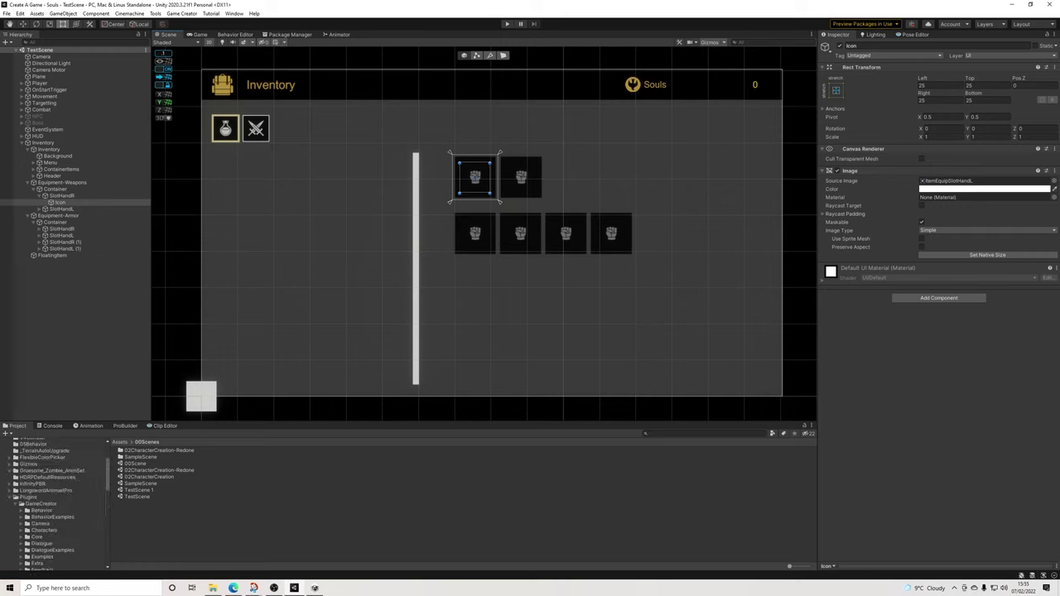
{"action": "scroll", "coordinate": [54, 505], "scroll_direction": "up", "scroll_amount": 3}
{"action": "left_click", "coordinate": [27, 480]}
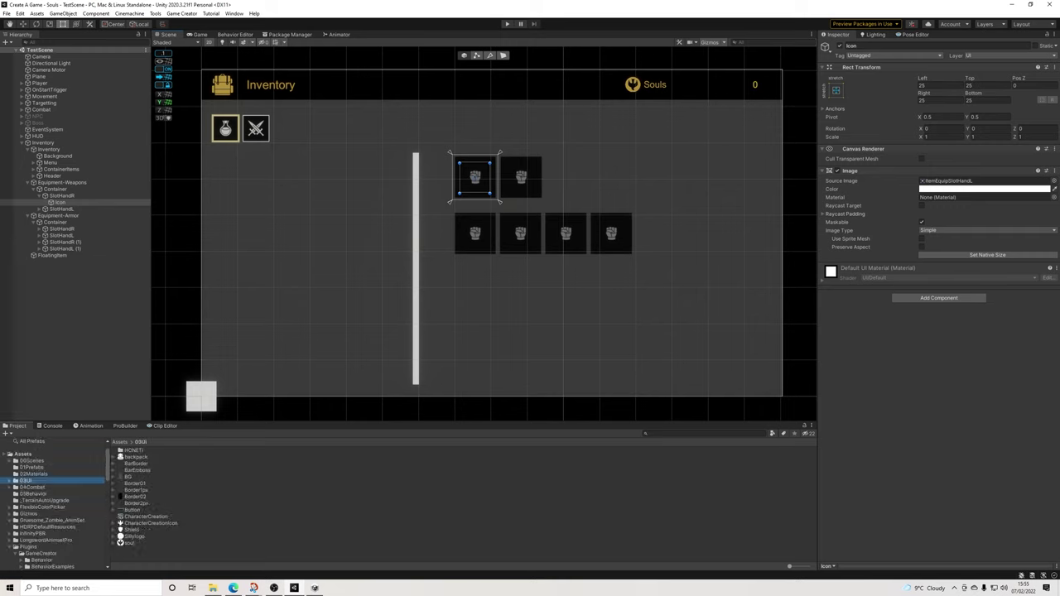
{"action": "double_click", "coordinate": [132, 450]}
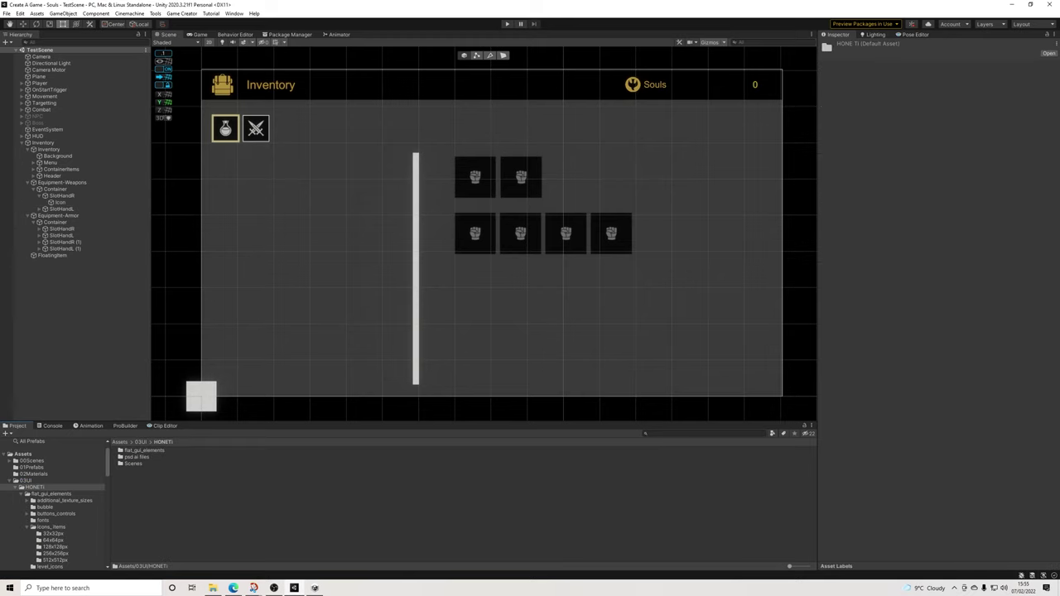
{"action": "double_click", "coordinate": [134, 464]}
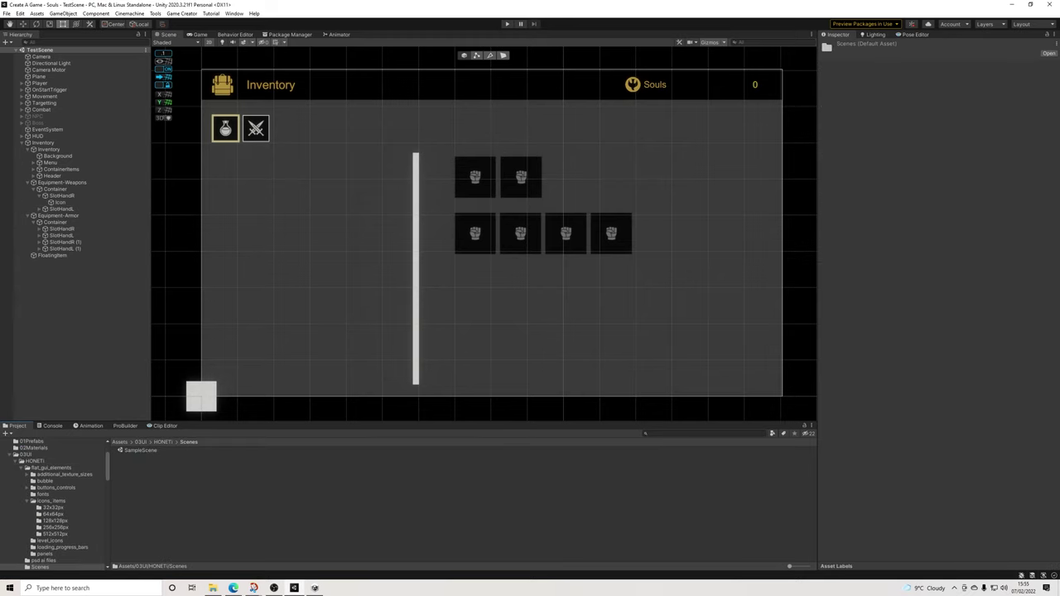
{"action": "left_click", "coordinate": [163, 442]}
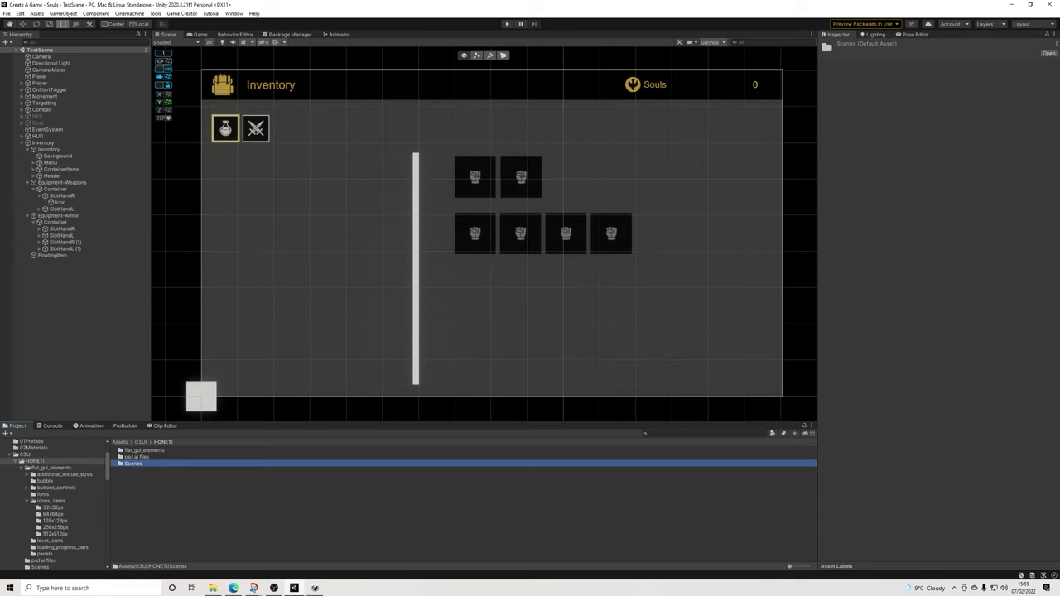
{"action": "double_click", "coordinate": [144, 450]}
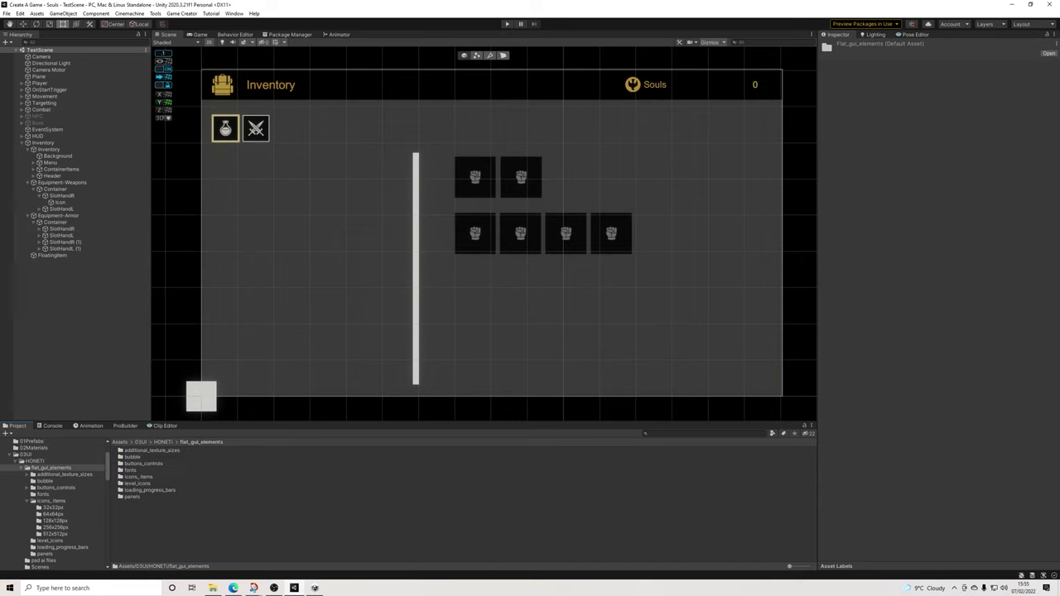
{"action": "double_click", "coordinate": [138, 477]}
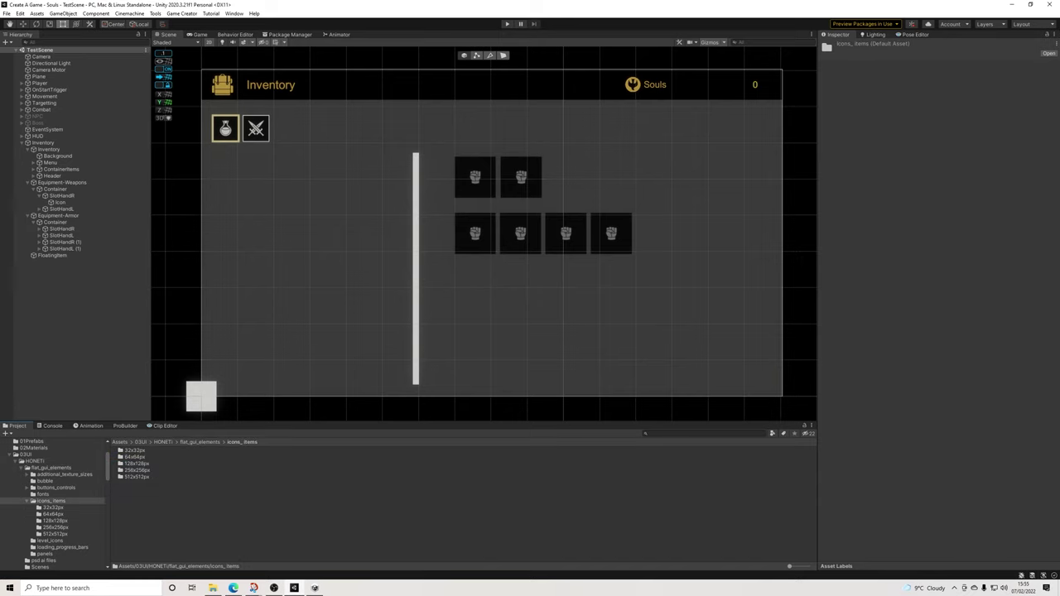
{"action": "double_click", "coordinate": [135, 457]}
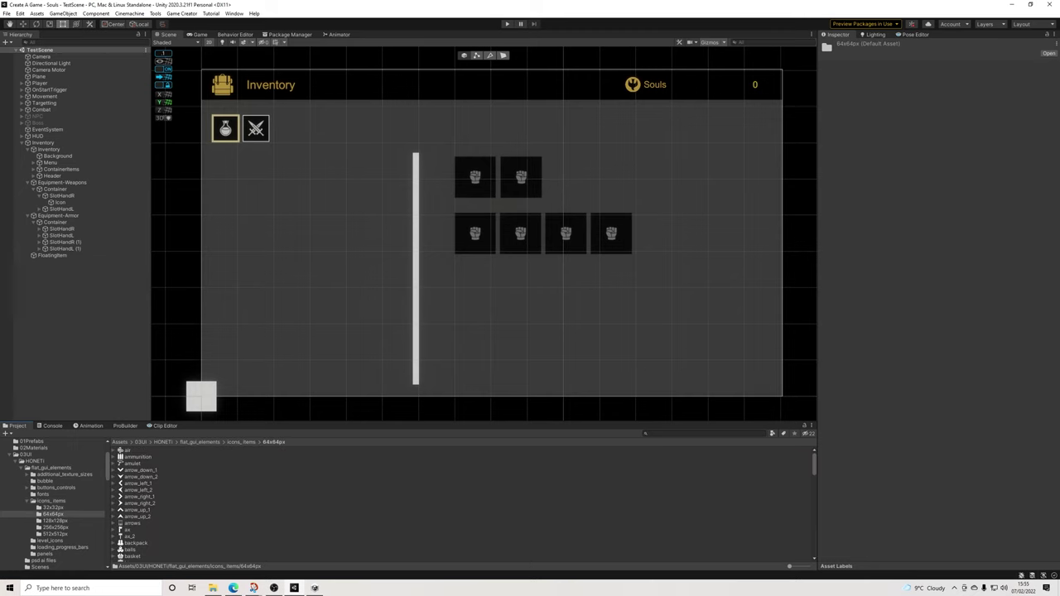
{"action": "left_click_drag", "start_coordinate": [789, 567], "coordinate": [807, 566]}
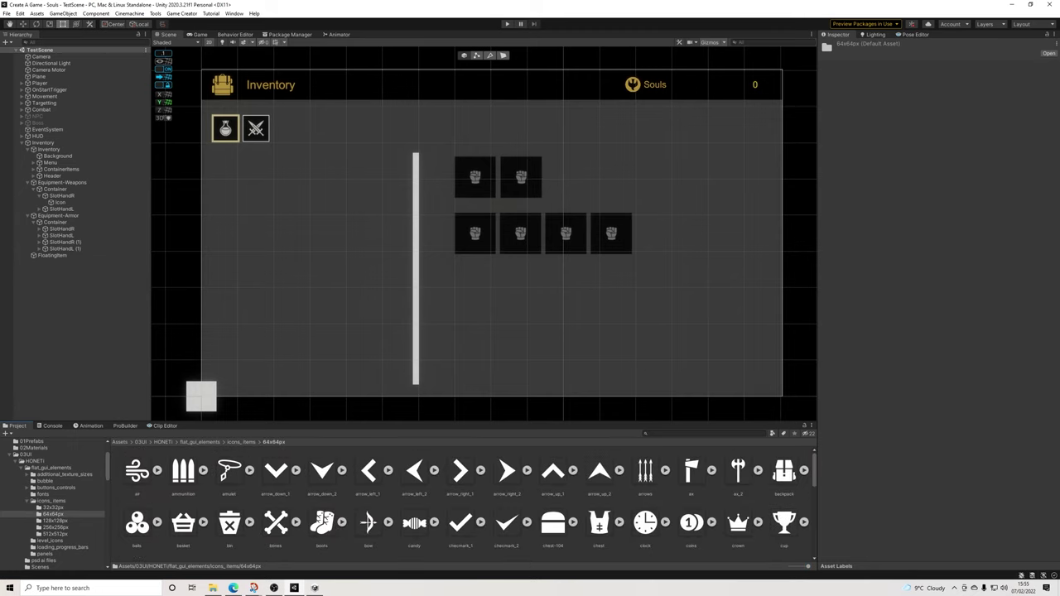
Assign the sword sprite as the source image of the SlotHandR icon under Equipment-Weapons
{"action": "left_click", "coordinate": [475, 177]}
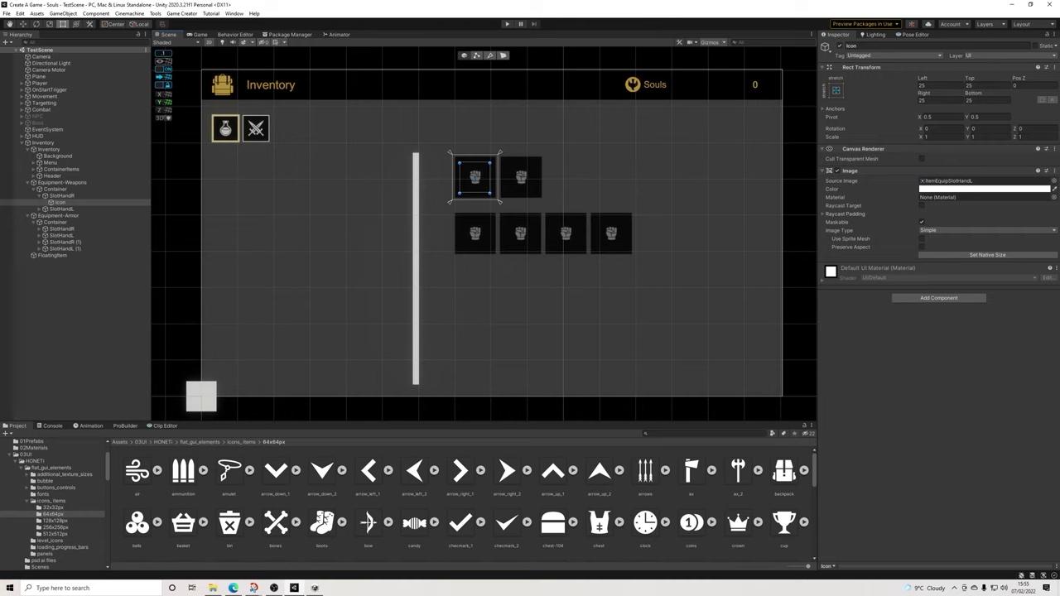
{"action": "left_click", "coordinate": [452, 154]}
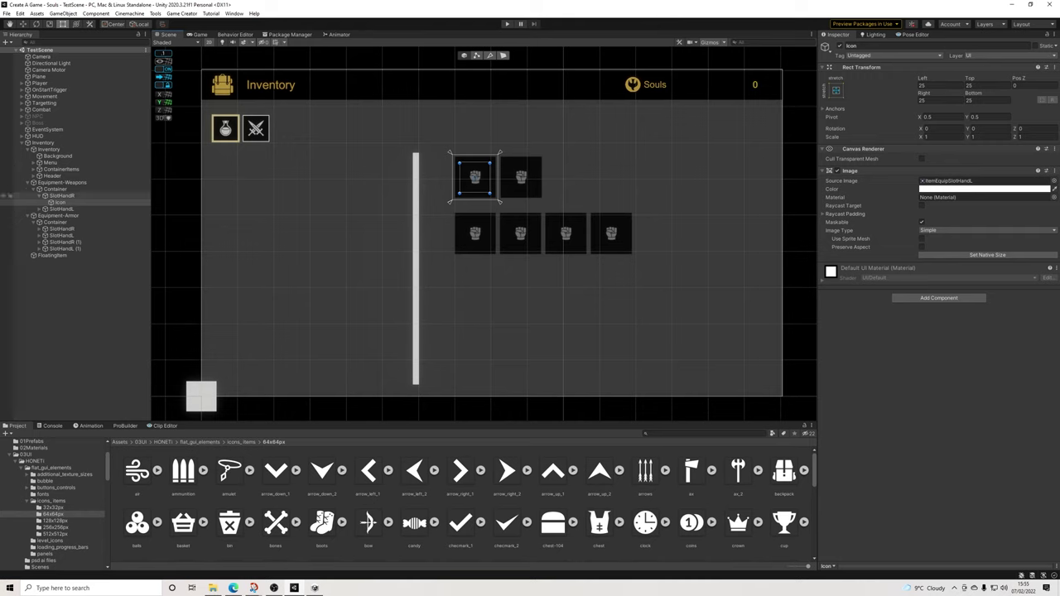
{"action": "left_click", "coordinate": [452, 155]}
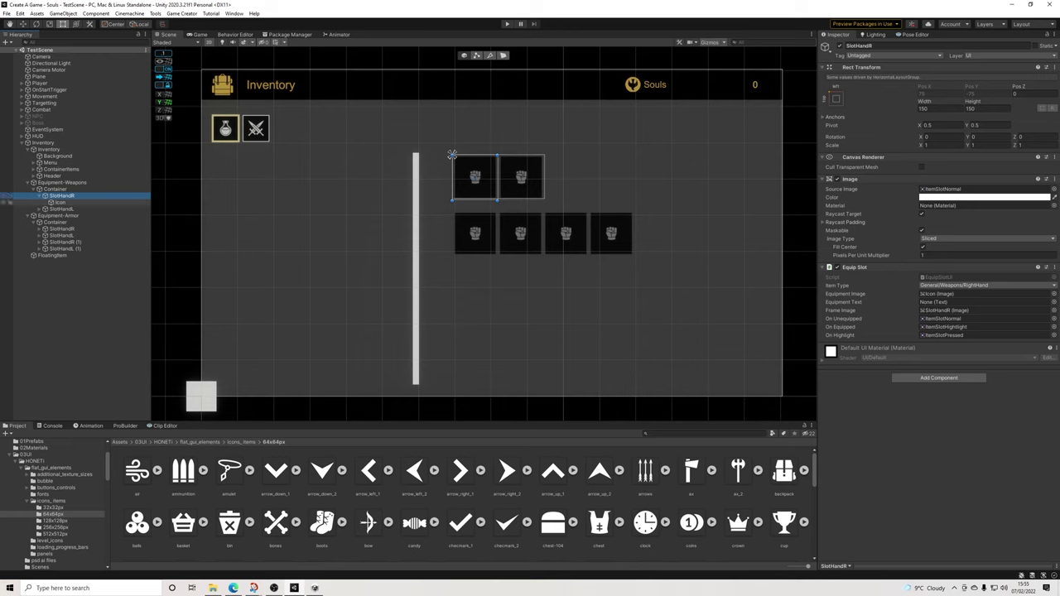
{"action": "scroll", "coordinate": [471, 503], "scroll_direction": "down", "scroll_amount": 1}
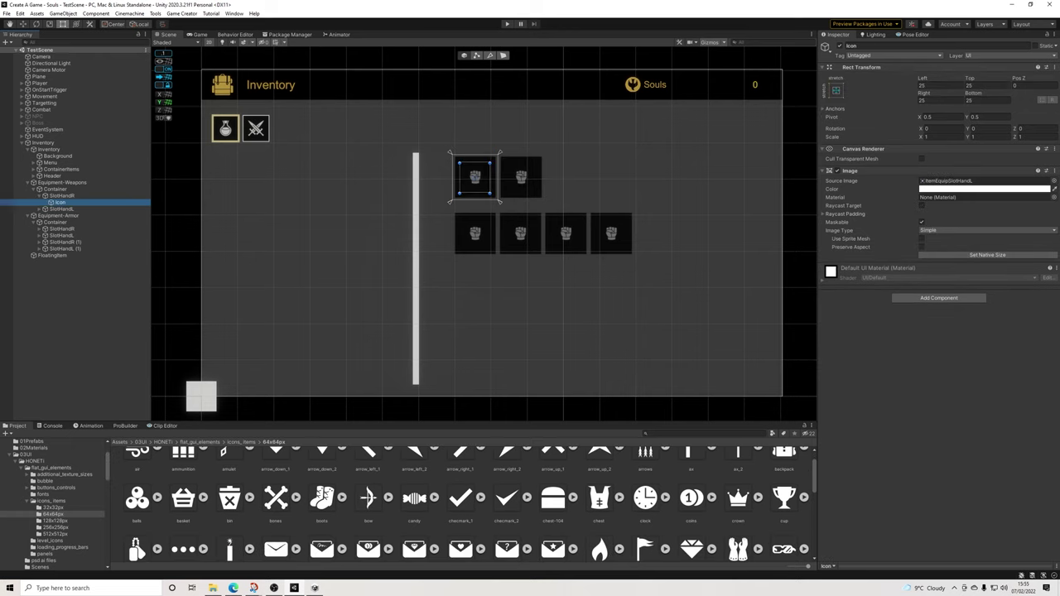
{"action": "scroll", "coordinate": [464, 505], "scroll_direction": "down", "scroll_amount": 15}
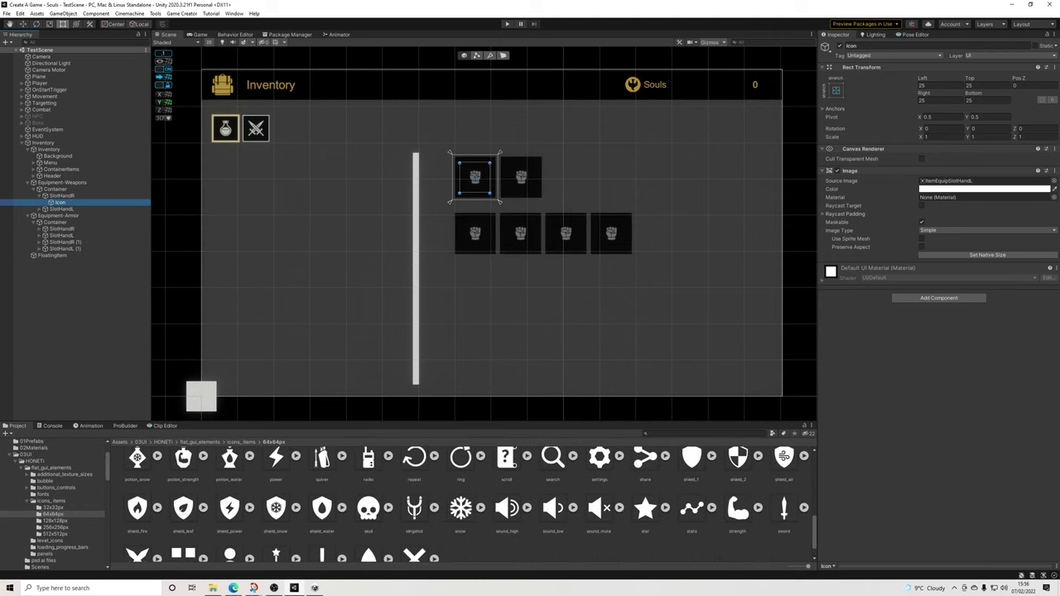
{"action": "left_click_drag", "start_coordinate": [784, 508], "coordinate": [953, 181]}
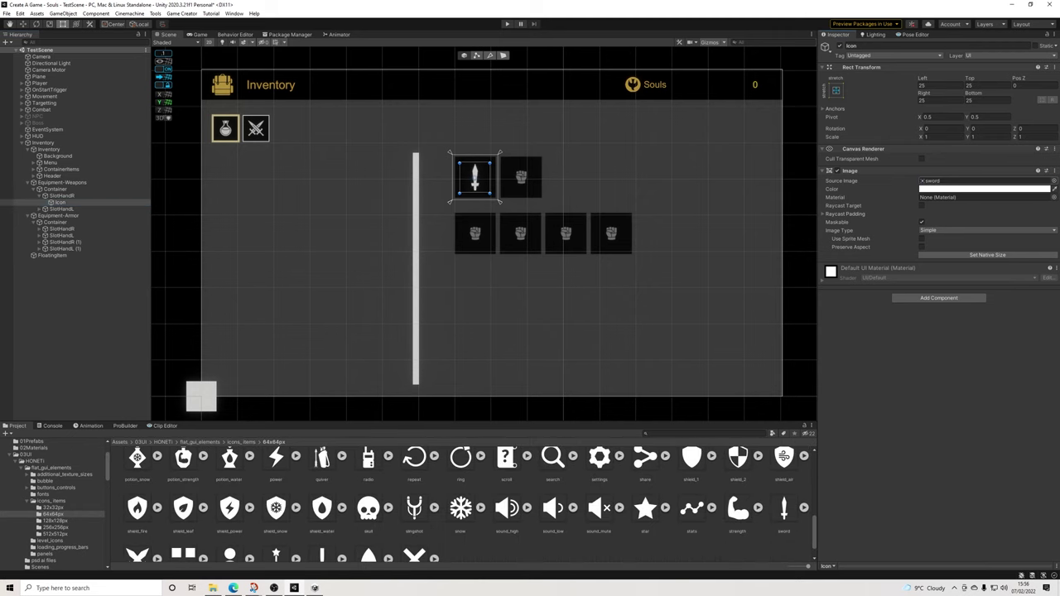
Assign the shield_2 sprite as the source image of the SlotHandL icon under Equipment-Weapons
{"action": "left_click", "coordinate": [521, 177]}
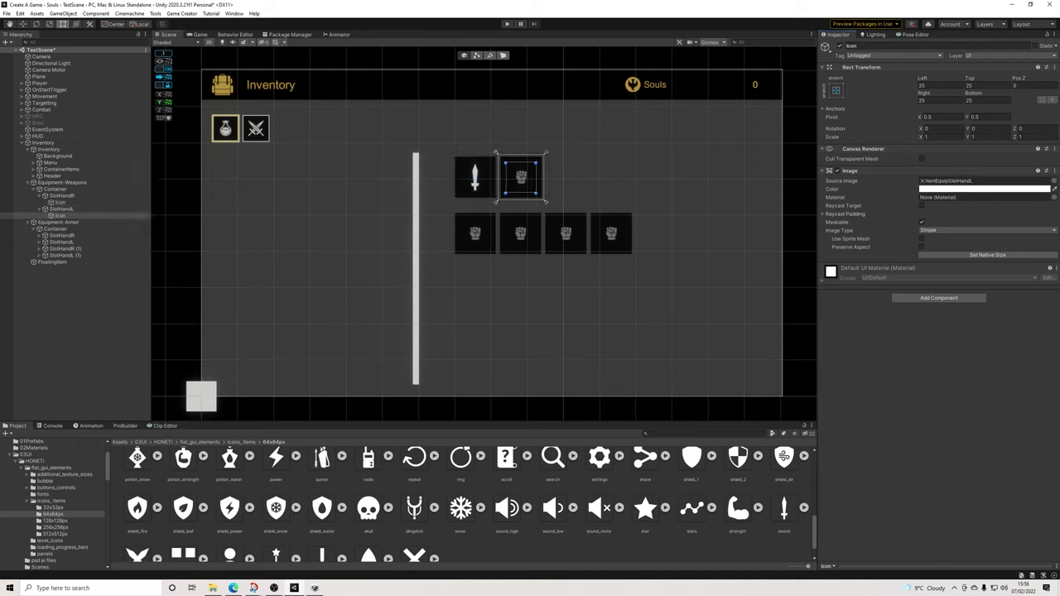
{"action": "scroll", "coordinate": [467, 504], "scroll_direction": "up", "scroll_amount": 1}
{"action": "left_click_drag", "start_coordinate": [738, 478], "coordinate": [944, 181]}
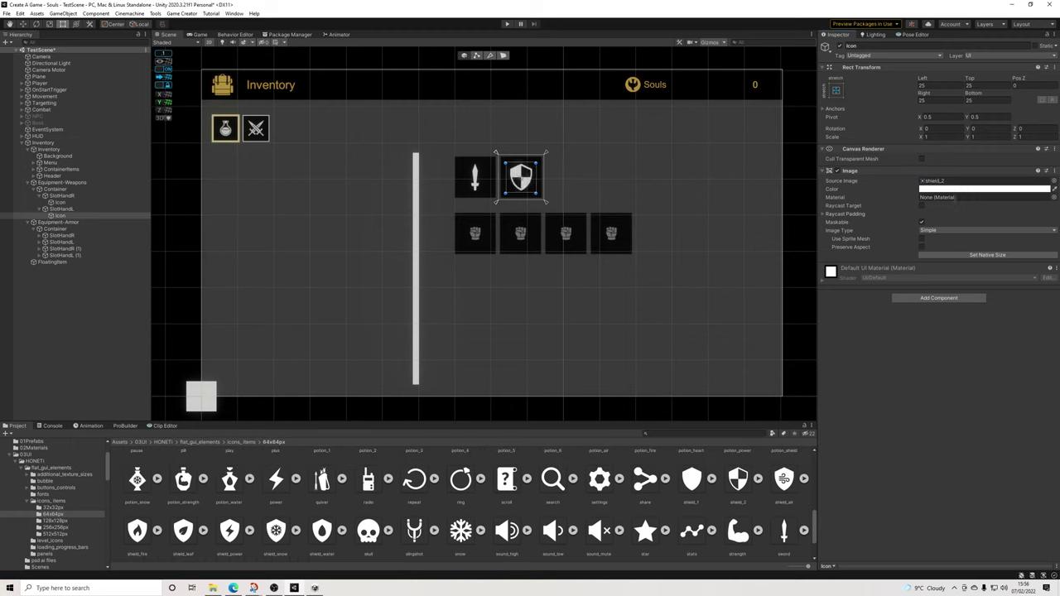
Expand the four slots in the Equipment-Armor container to expose their Icon objects in the hierarchy
{"action": "left_click", "coordinate": [39, 235]}
{"action": "left_click", "coordinate": [39, 248]}
{"action": "left_click", "coordinate": [39, 262]}
{"action": "left_click", "coordinate": [39, 275]}
{"action": "left_click", "coordinate": [62, 275]}
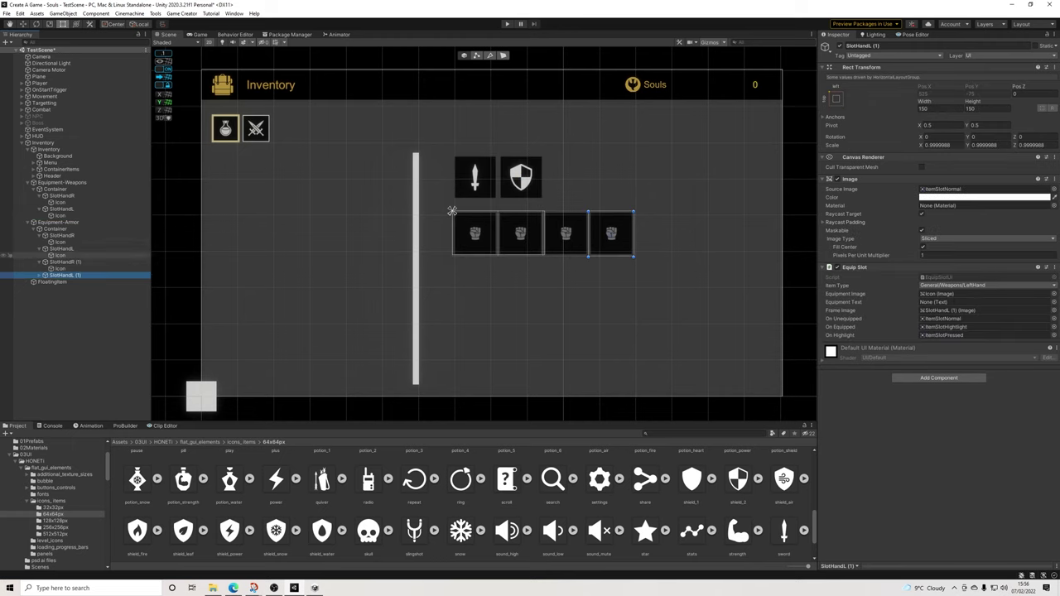
{"action": "left_click", "coordinate": [39, 275]}
Under Equipment-Armor, assign the chest sprite to the SlotHandL icon and the boots sprite to the SlotHandL (1) icon
{"action": "left_click", "coordinate": [60, 241]}
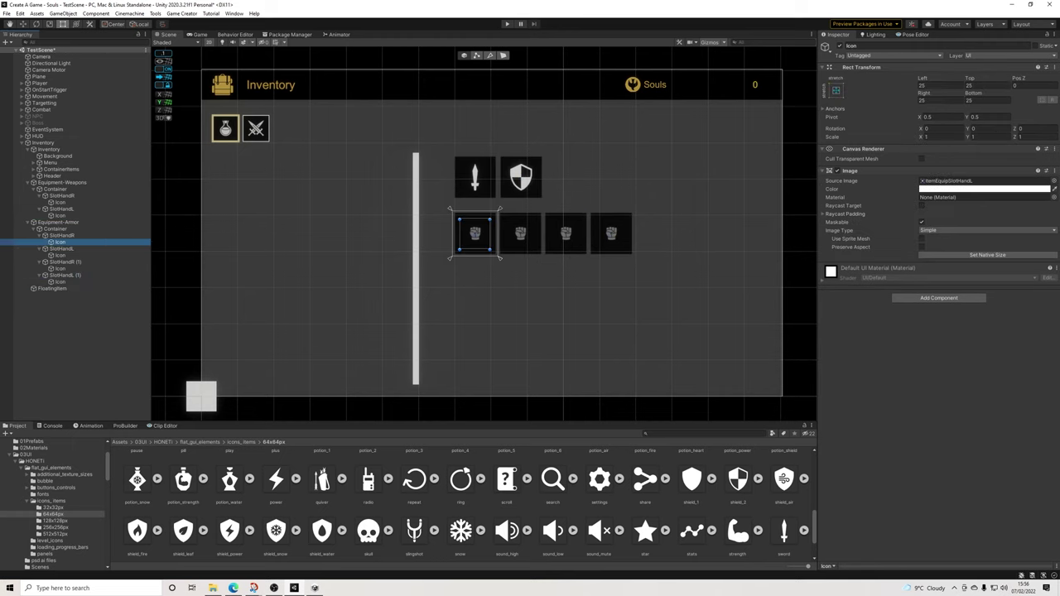
{"action": "scroll", "coordinate": [471, 505], "scroll_direction": "up", "scroll_amount": 10}
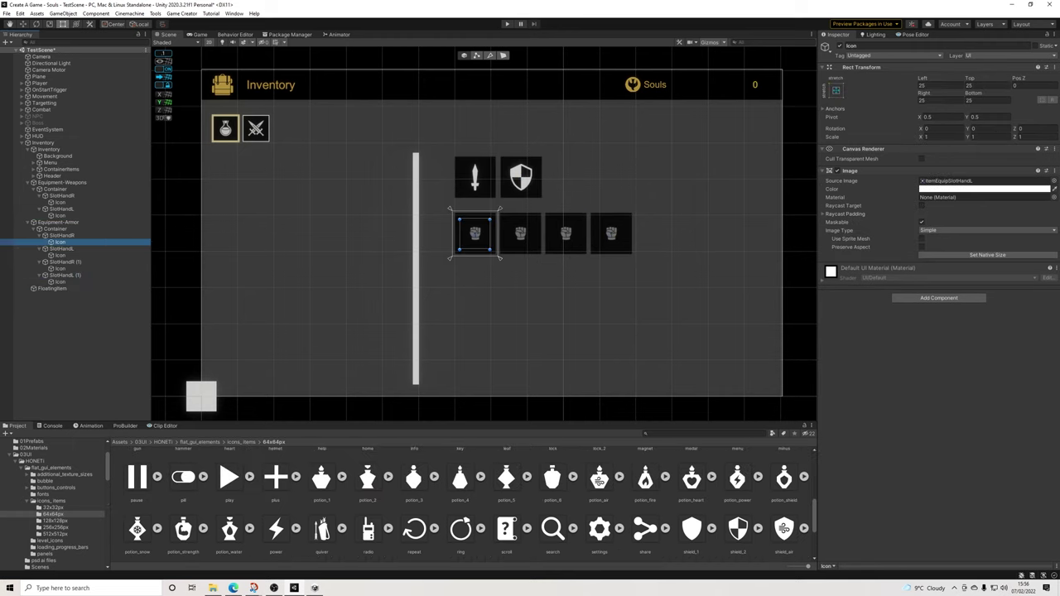
{"action": "scroll", "coordinate": [325, 494], "scroll_direction": "up", "scroll_amount": 5}
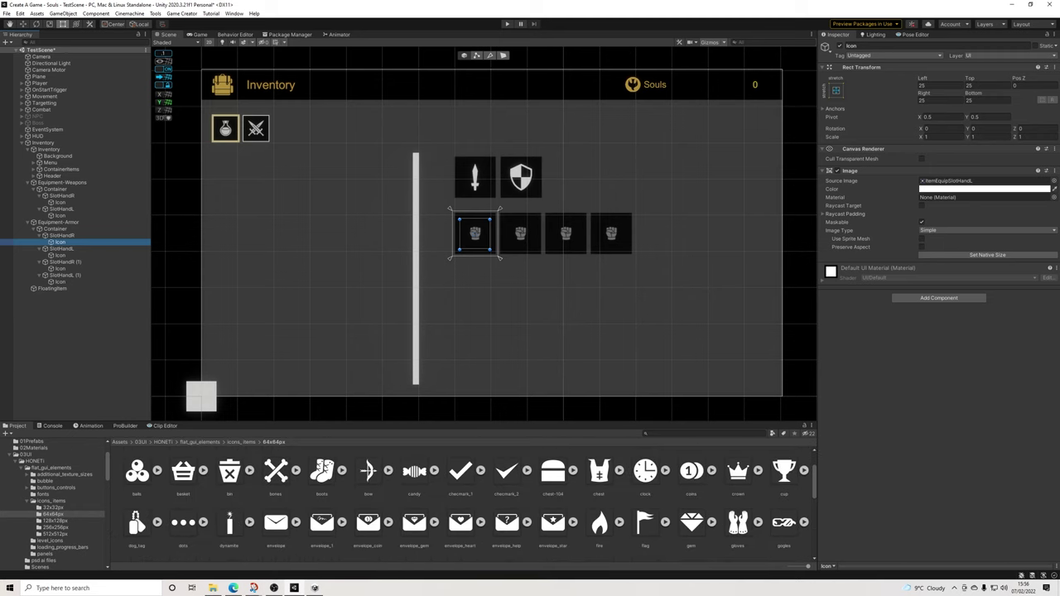
{"action": "scroll", "coordinate": [325, 494], "scroll_direction": "up", "scroll_amount": 2}
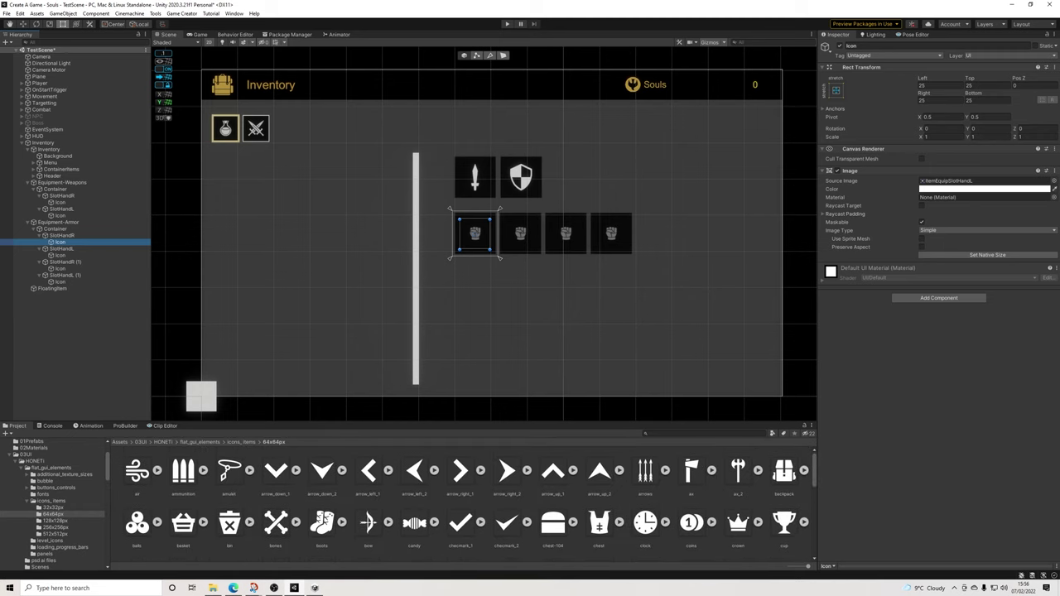
{"action": "left_click", "coordinate": [78, 255]}
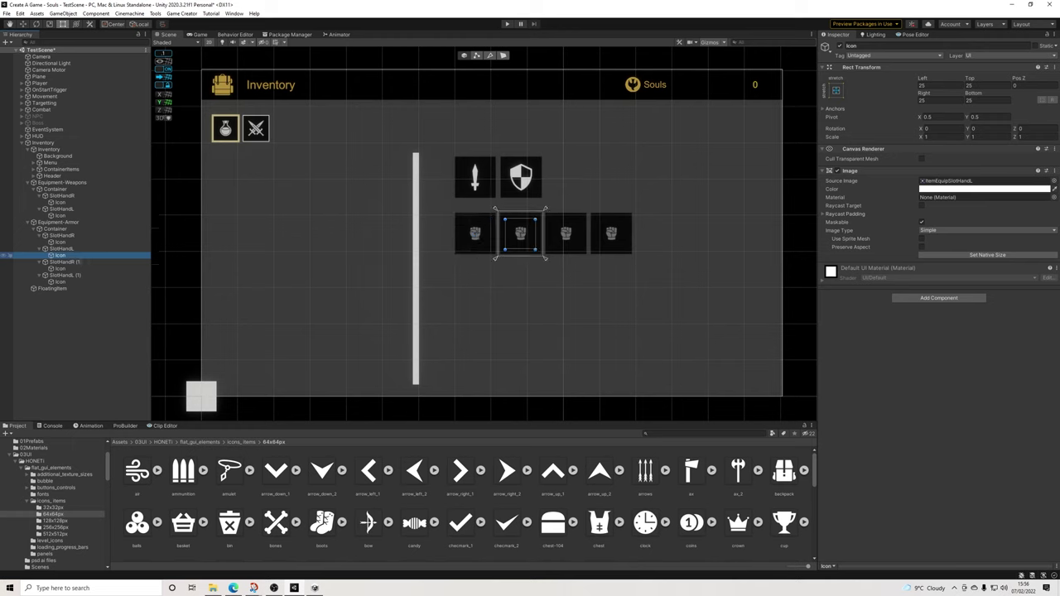
{"action": "left_click_drag", "start_coordinate": [599, 521], "coordinate": [982, 180]}
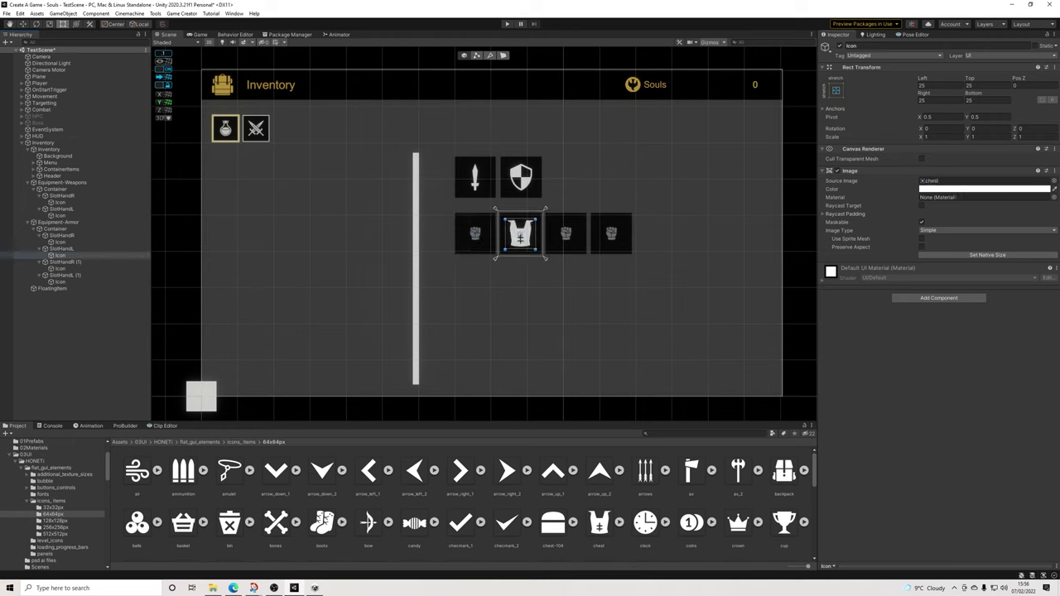
{"action": "left_click", "coordinate": [61, 283]}
{"action": "left_click_drag", "start_coordinate": [323, 522], "coordinate": [981, 180]}
Assign the helmet sprite as the source image of the SlotHandR icon under Equipment-Armor
{"action": "scroll", "coordinate": [471, 504], "scroll_direction": "down", "scroll_amount": 1}
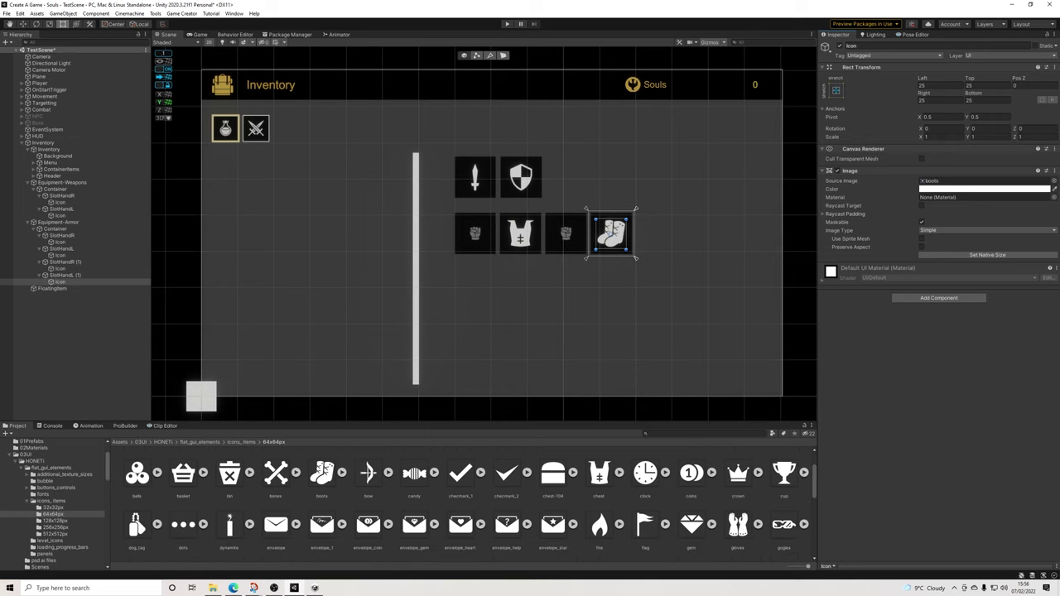
{"action": "scroll", "coordinate": [598, 530], "scroll_direction": "down", "scroll_amount": 2}
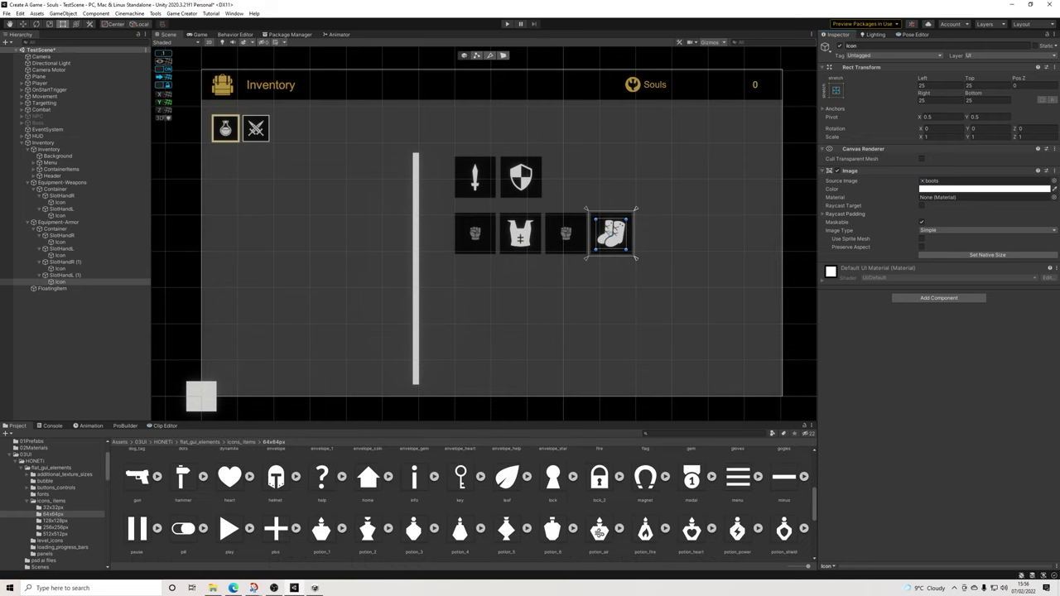
{"action": "left_click", "coordinate": [63, 235]}
{"action": "left_click", "coordinate": [63, 248]}
{"action": "left_click", "coordinate": [62, 242]}
{"action": "left_click", "coordinate": [475, 234]}
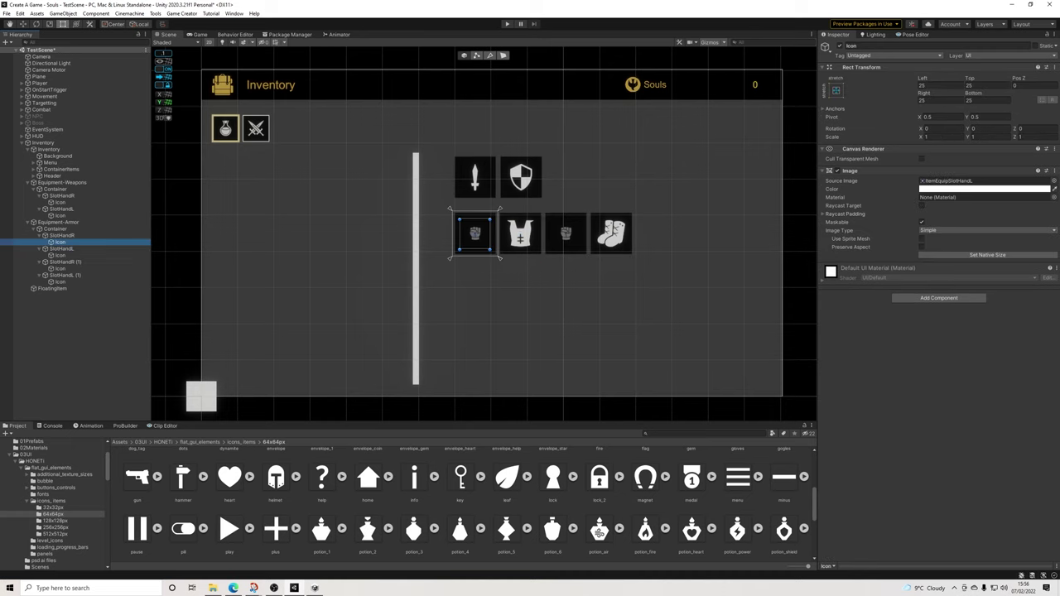
{"action": "left_click_drag", "start_coordinate": [275, 476], "coordinate": [985, 180]}
Assign the gloves sprite as the source image of the SlotHandR (1) icon under Equipment-Armor and deselect it
{"action": "scroll", "coordinate": [598, 505], "scroll_direction": "up", "scroll_amount": 1}
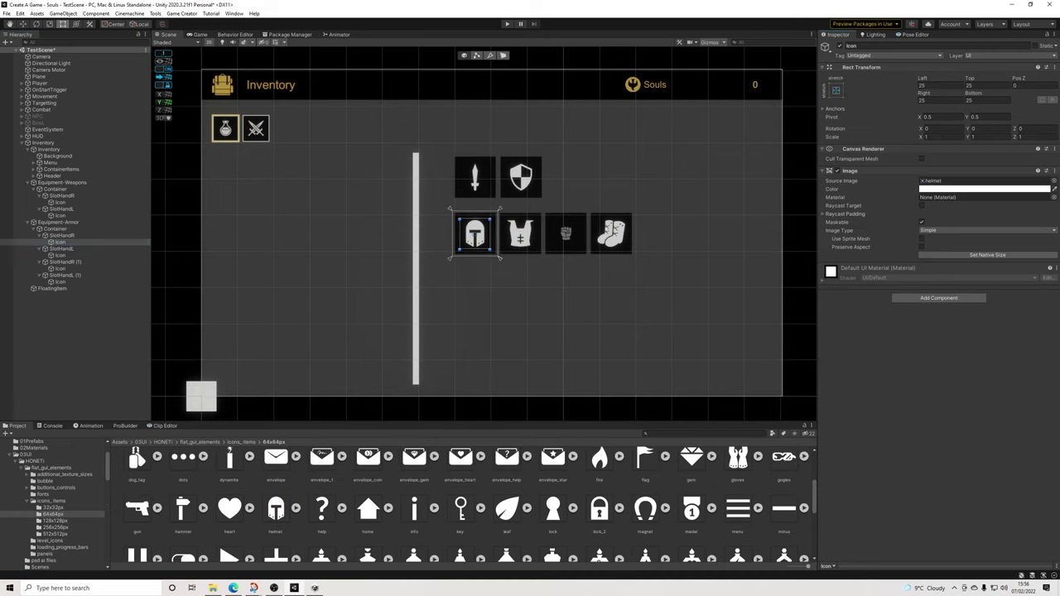
{"action": "left_click", "coordinate": [60, 268]}
{"action": "left_click_drag", "start_coordinate": [738, 459], "coordinate": [977, 181]}
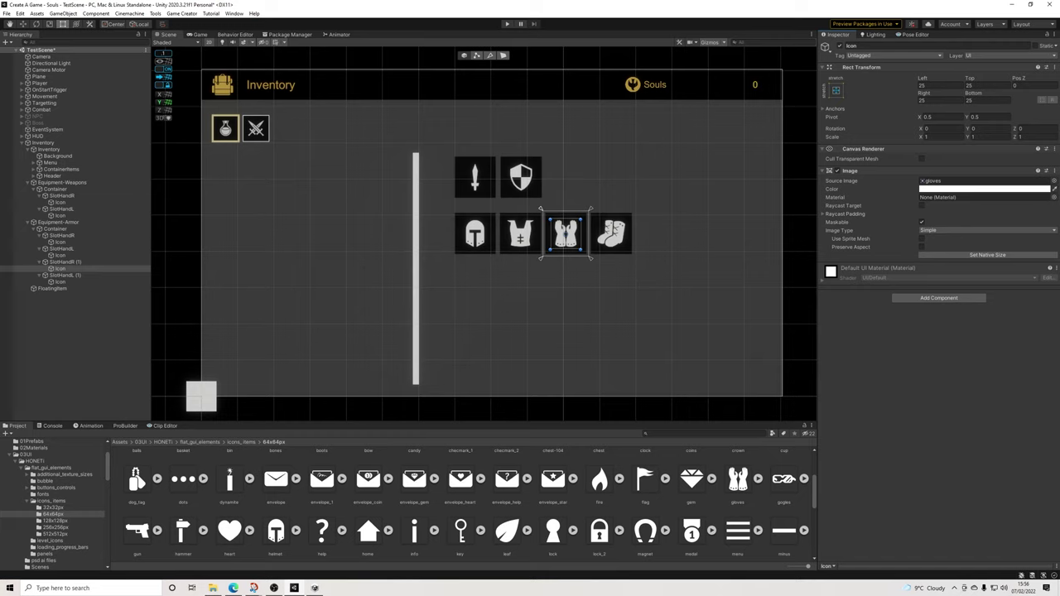
{"action": "left_click", "coordinate": [800, 240]}
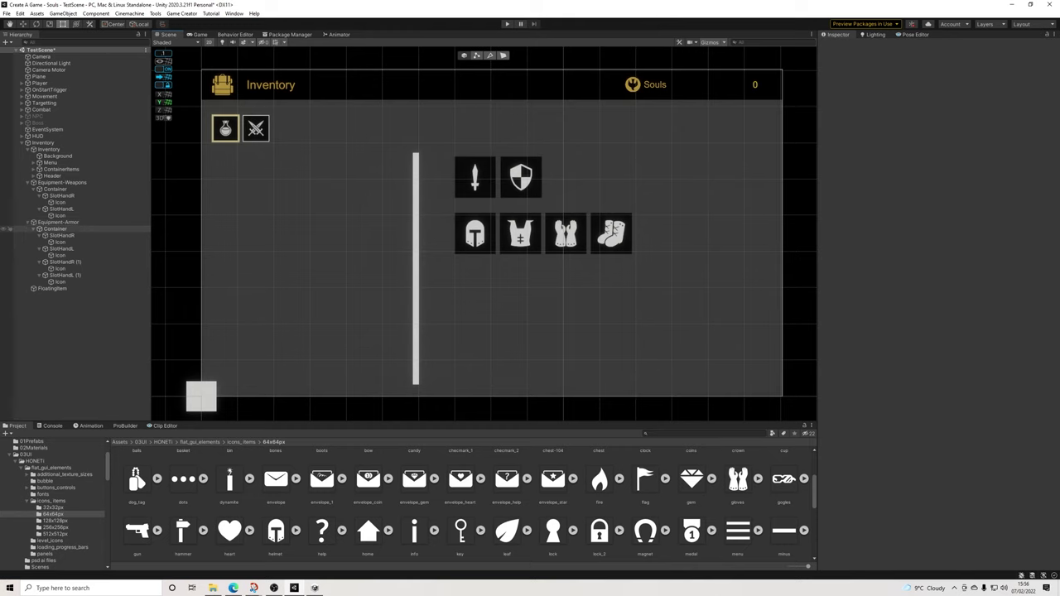
Search the project assets for hotbar, add the Hotbar prefab at the scene's root level and clear the search
{"action": "left_click", "coordinate": [33, 229]}
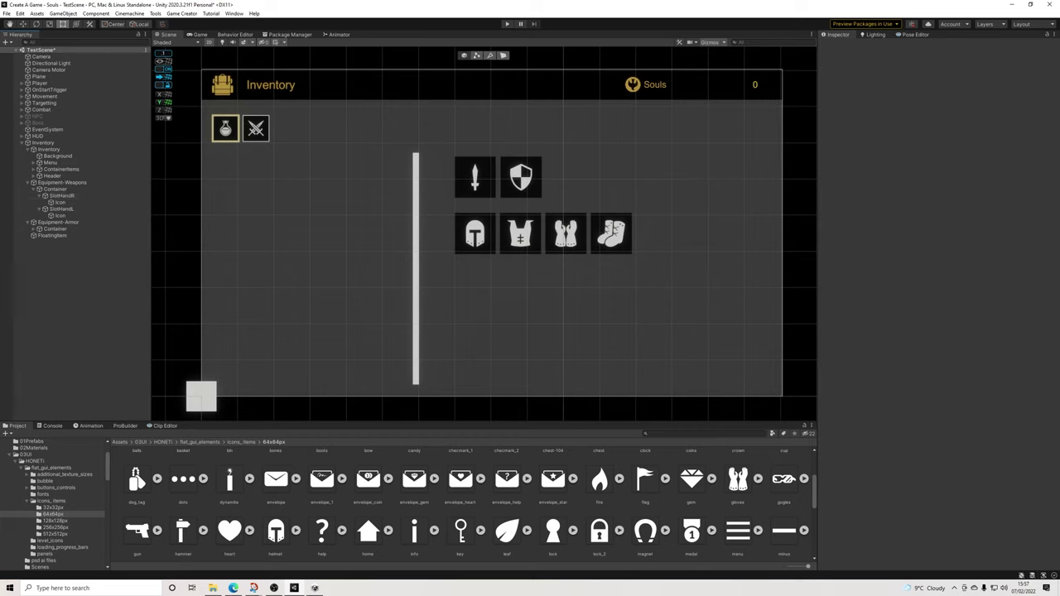
{"action": "right_click", "coordinate": [62, 273]}
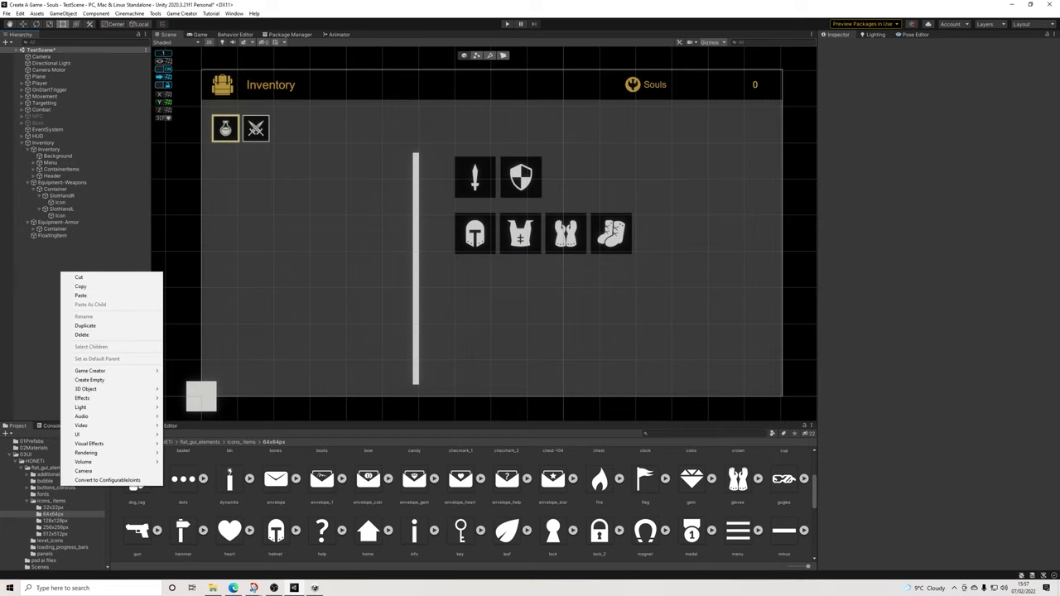
{"action": "left_click", "coordinate": [704, 434]}
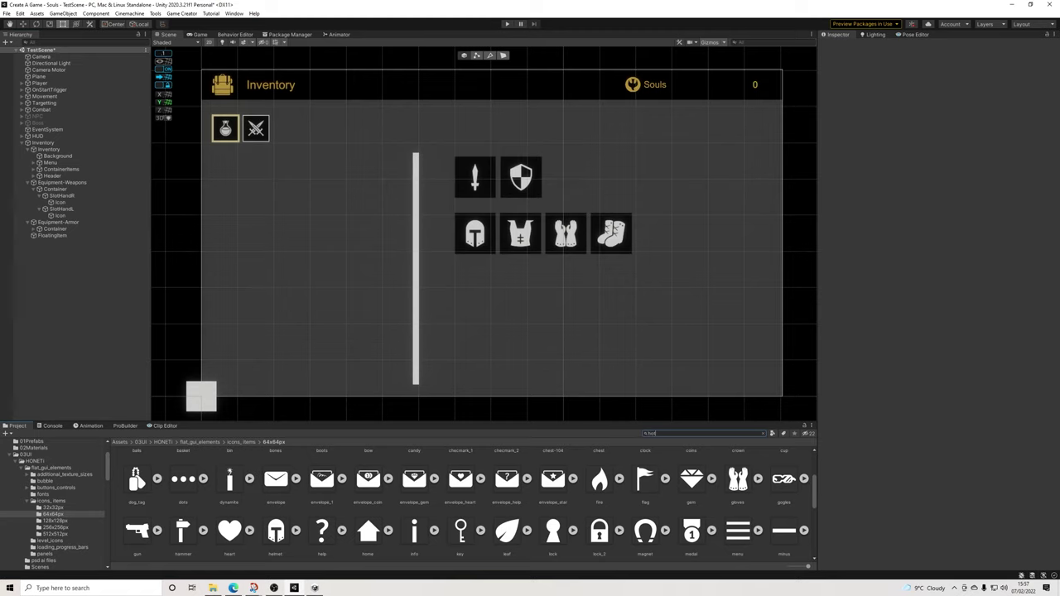
{"action": "left_click_drag", "start_coordinate": [269, 472], "coordinate": [62, 281]}
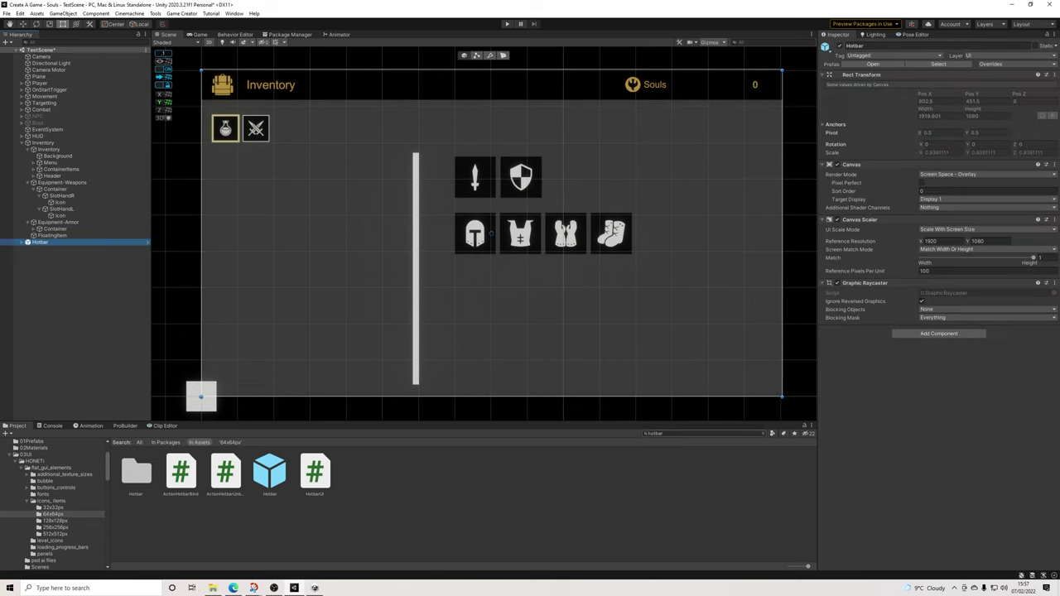
{"action": "left_click", "coordinate": [762, 434]}
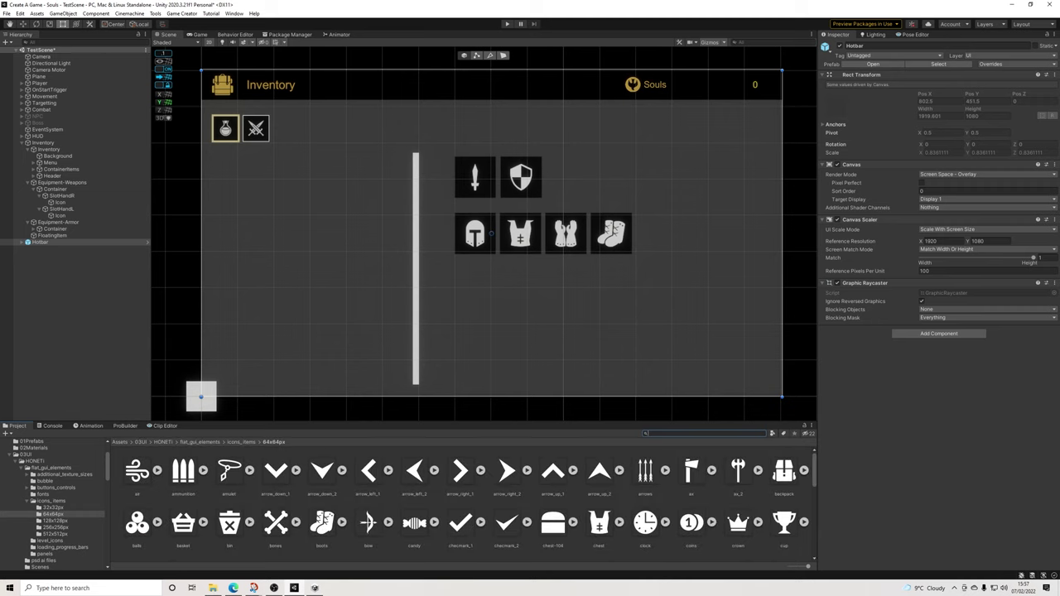
Set the sort order of the Hotbar canvas to 2
{"action": "left_click", "coordinate": [944, 192]}
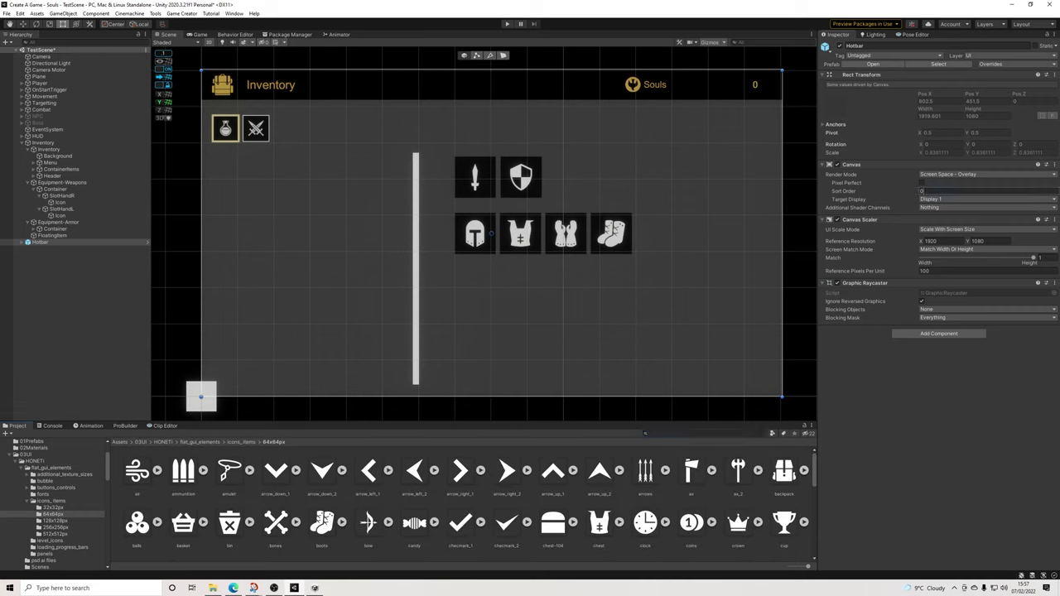
{"action": "type", "text": "2"}
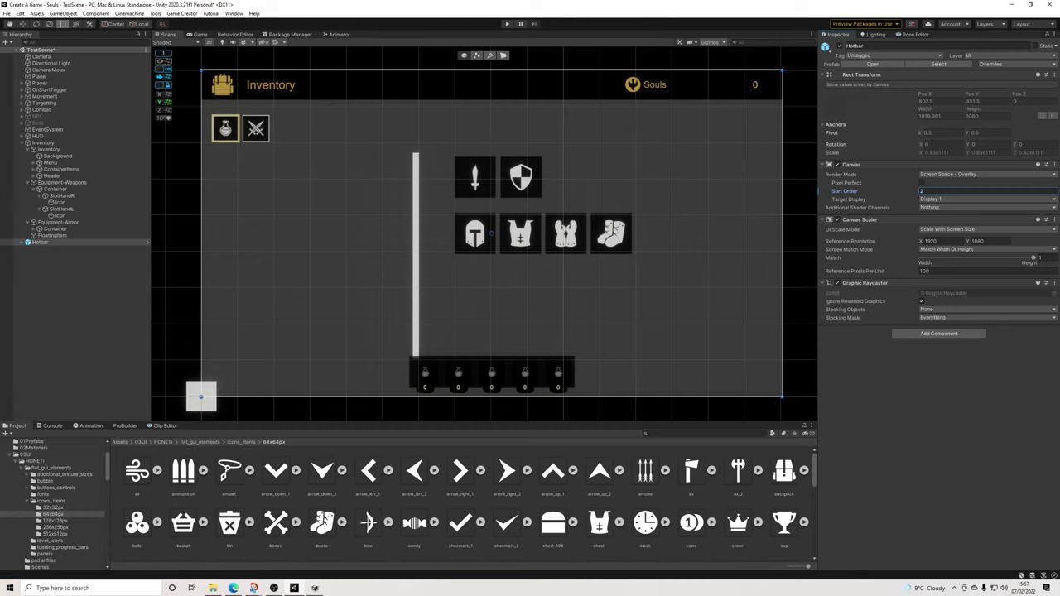
{"action": "scroll", "coordinate": [482, 308], "scroll_direction": "up", "scroll_amount": 3}
{"action": "scroll", "coordinate": [482, 308], "scroll_direction": "down", "scroll_amount": 3}
Unpack the Hotbar prefab instance in the scene
{"action": "right_click", "coordinate": [40, 241]}
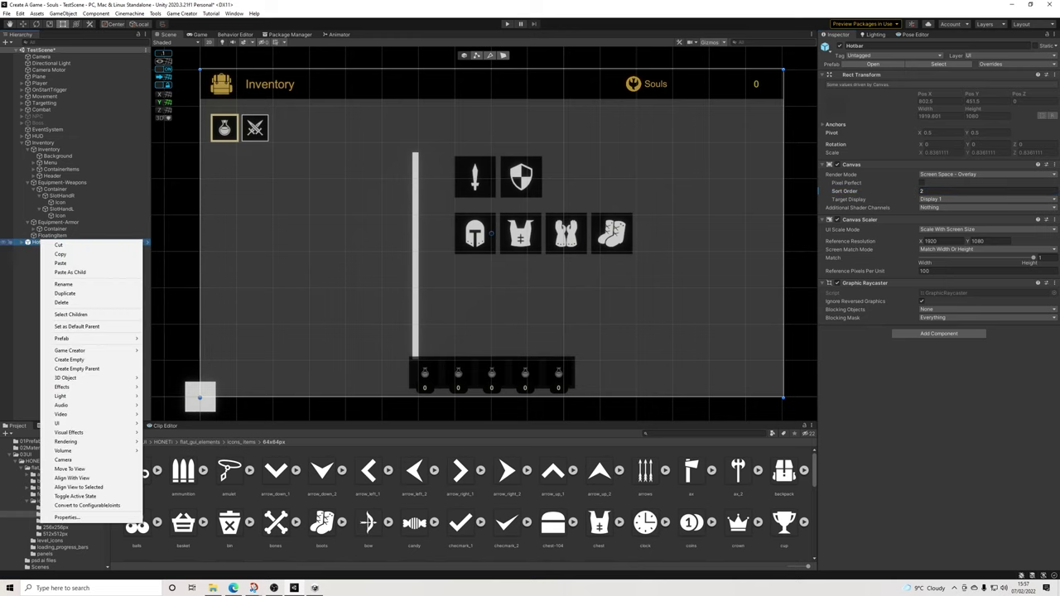
{"action": "mouse_move", "coordinate": [91, 338]}
{"action": "left_click", "coordinate": [166, 374]}
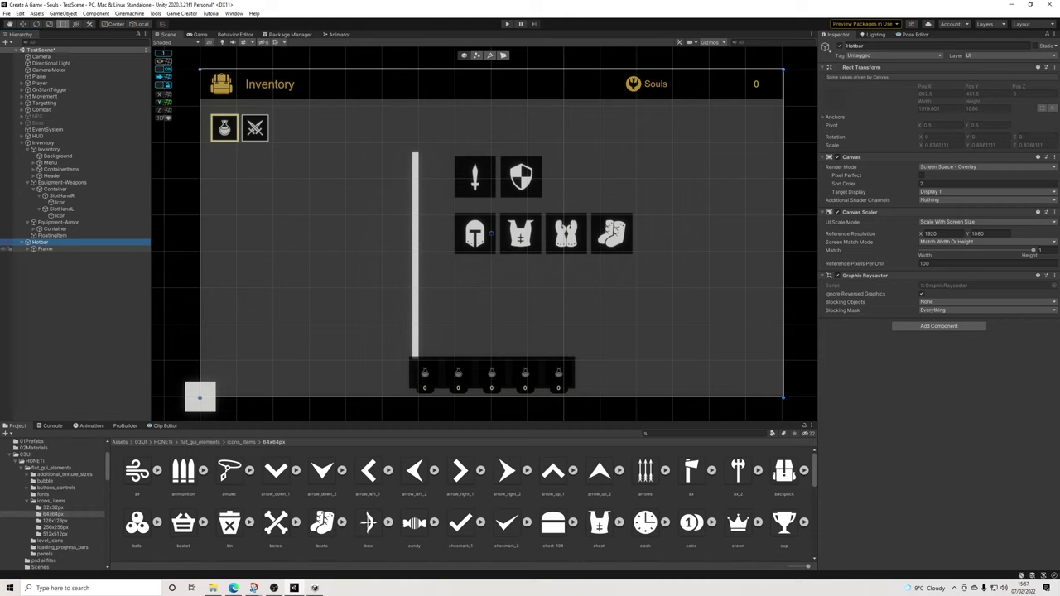
Delete HotbarItemE from the container in the Hotbar's Frame and select HotbarItemA through HotbarItemD
{"action": "left_click", "coordinate": [492, 396]}
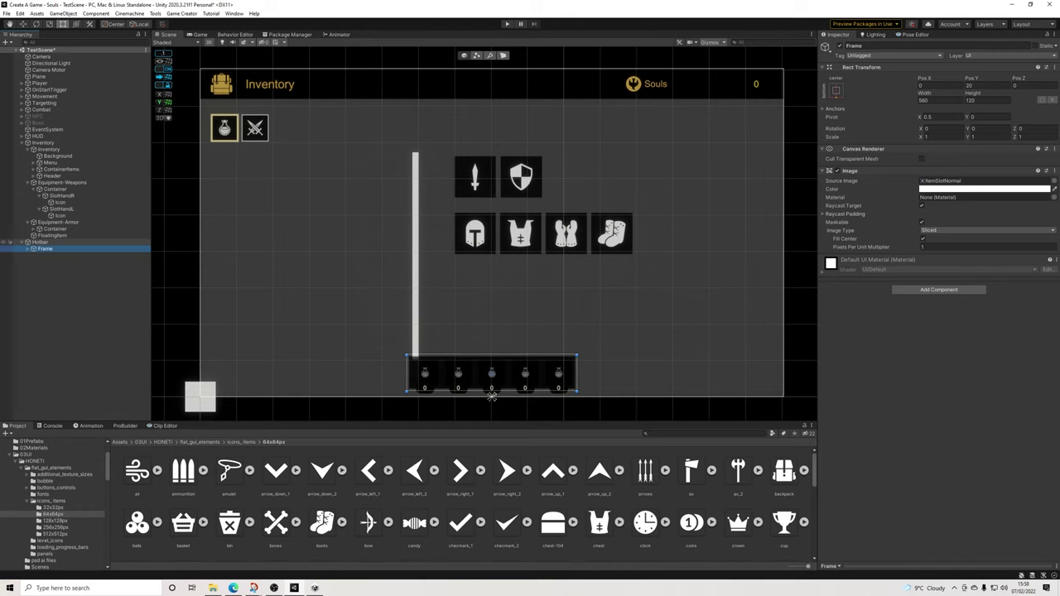
{"action": "left_click", "coordinate": [27, 248]}
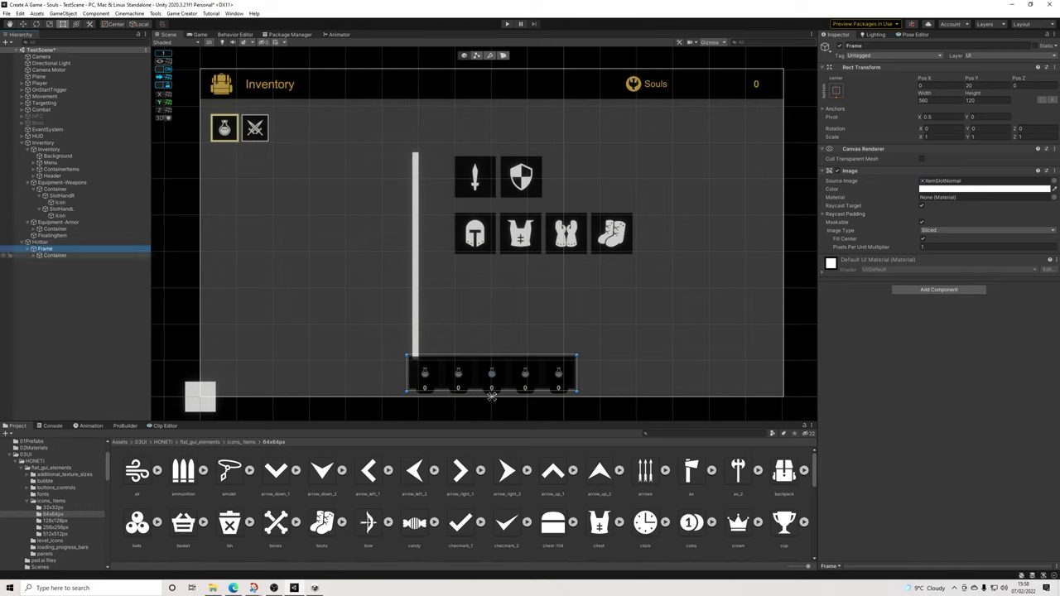
{"action": "left_click", "coordinate": [407, 353]}
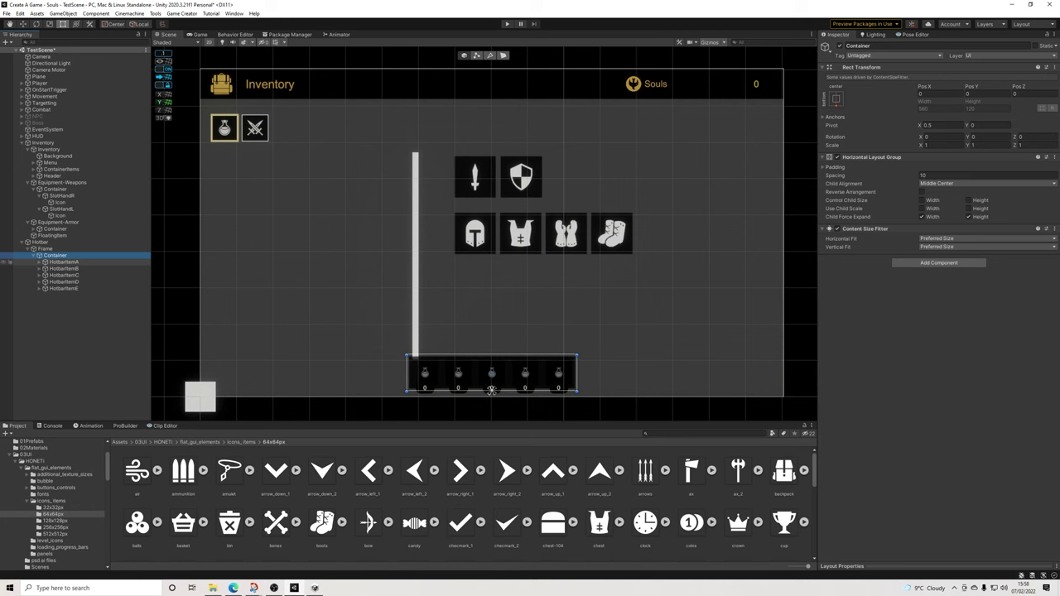
{"action": "key", "text": "Down"}
{"action": "key", "text": "Down"}
{"action": "key", "text": "Down"}
{"action": "key", "text": "Down"}
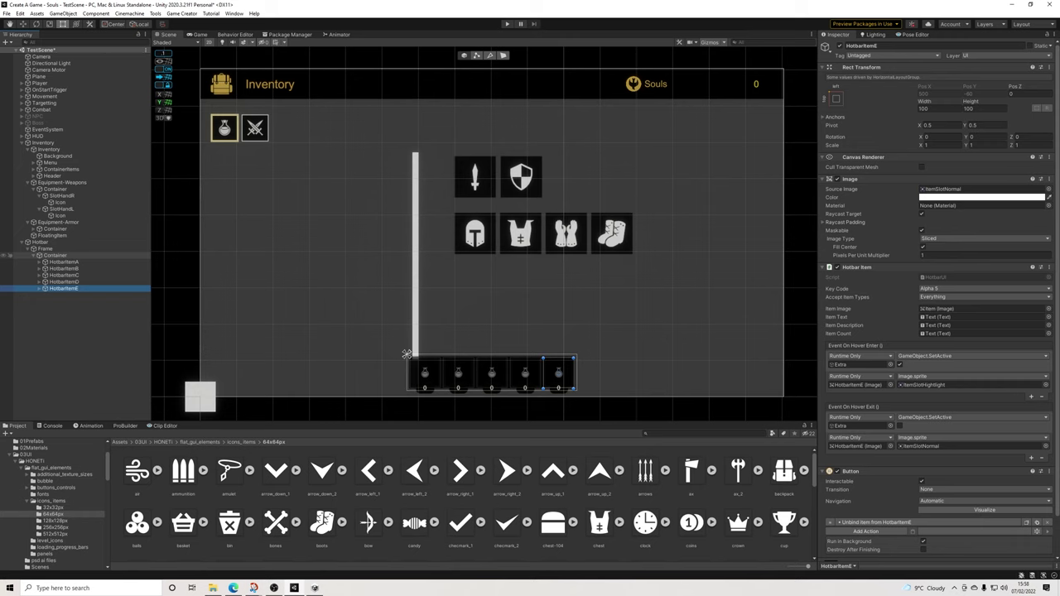
{"action": "key", "text": "Delete"}
{"action": "left_click", "coordinate": [64, 262]}
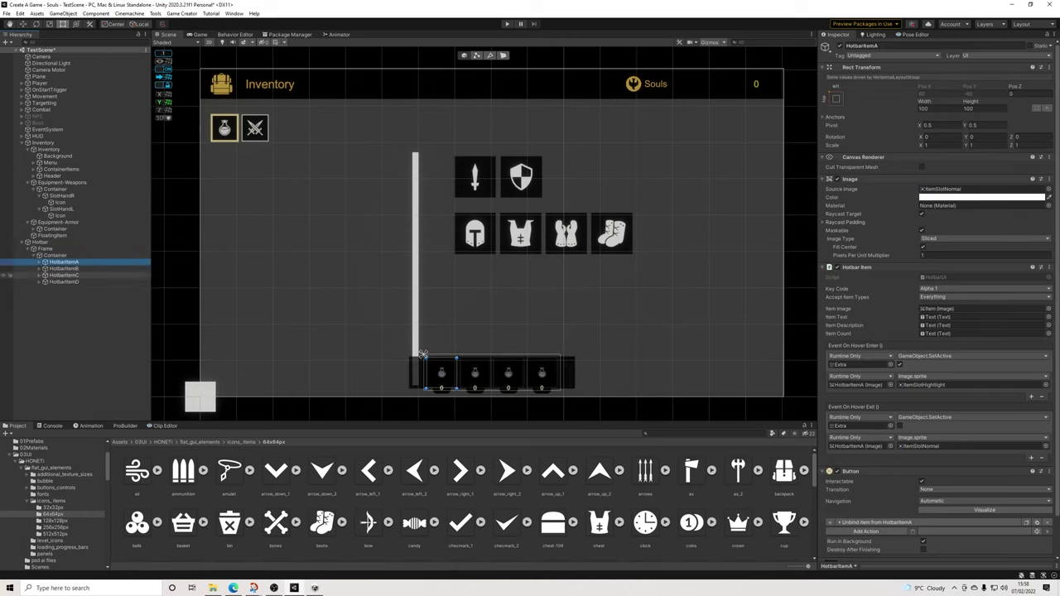
{"action": "left_click", "coordinate": [65, 282], "text": "shift"}
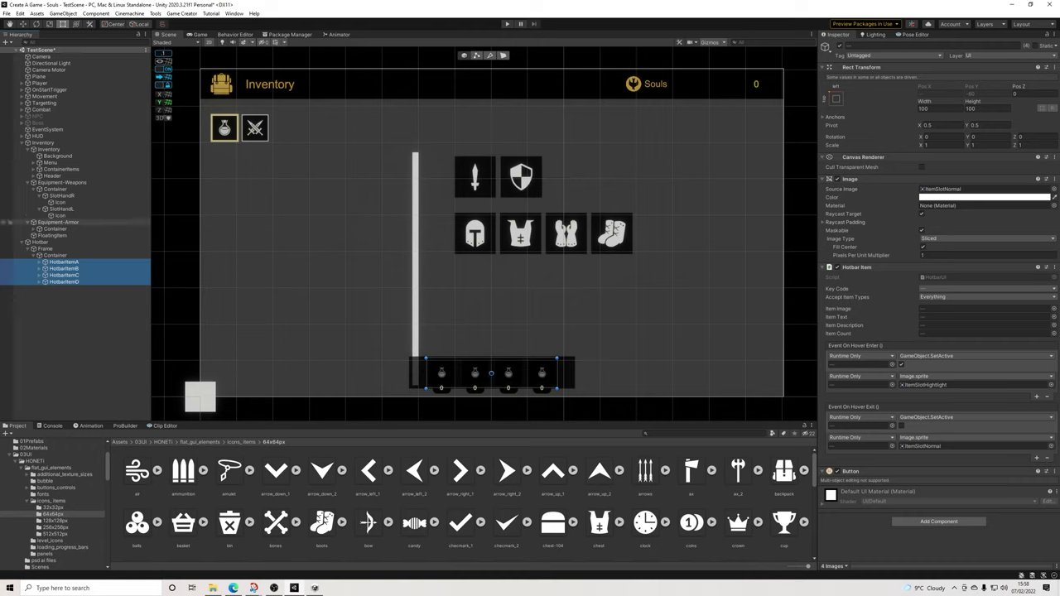
Duplicate Equipment-Armor, rename the copy Equipment-Items and move it directly below the armor row, at Pos Y -185.47
{"action": "left_click", "coordinate": [58, 222]}
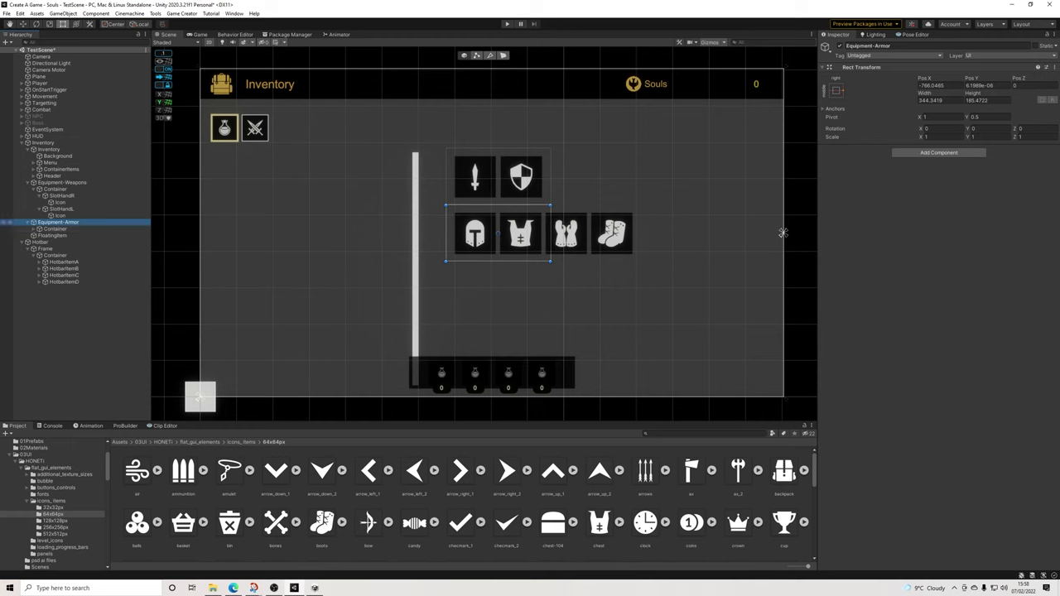
{"action": "key", "text": "ctrl+d"}
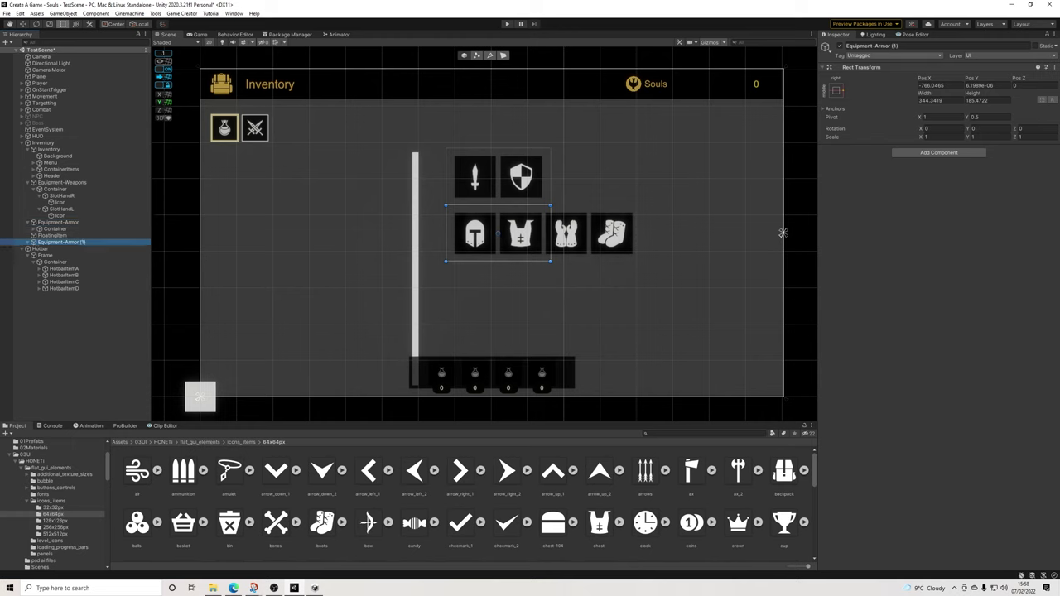
{"action": "left_click_drag", "start_coordinate": [899, 45], "coordinate": [875, 46]}
{"action": "type", "text": "Items"}
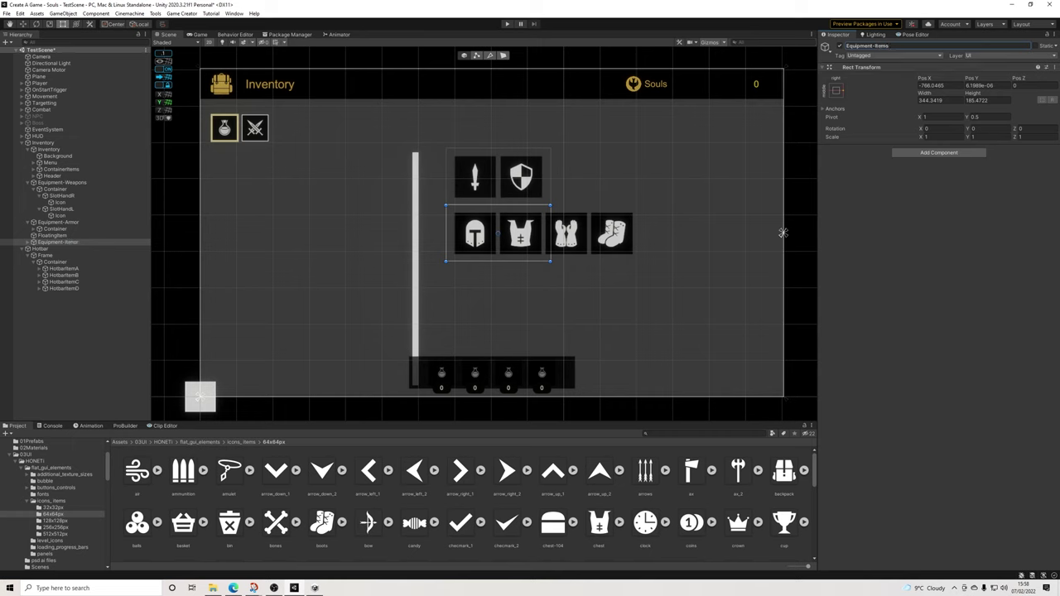
{"action": "left_click_drag", "start_coordinate": [520, 234], "coordinate": [520, 291]}
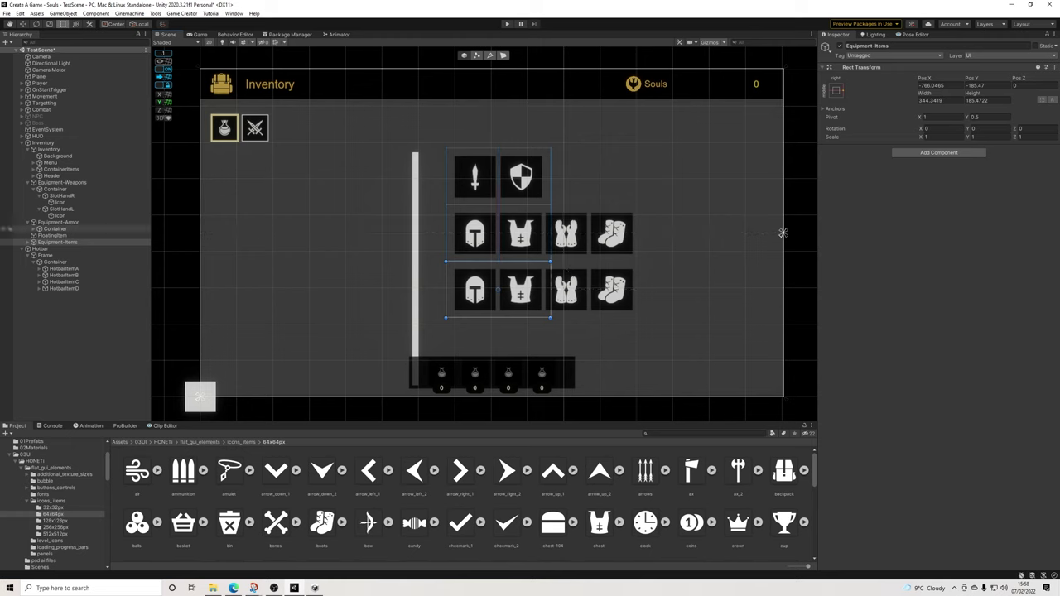
Inspect the slots in the Equipment-Armor container and collapse the Equipment-Armor group in the hierarchy
{"action": "left_click", "coordinate": [34, 229]}
{"action": "left_click", "coordinate": [62, 236]}
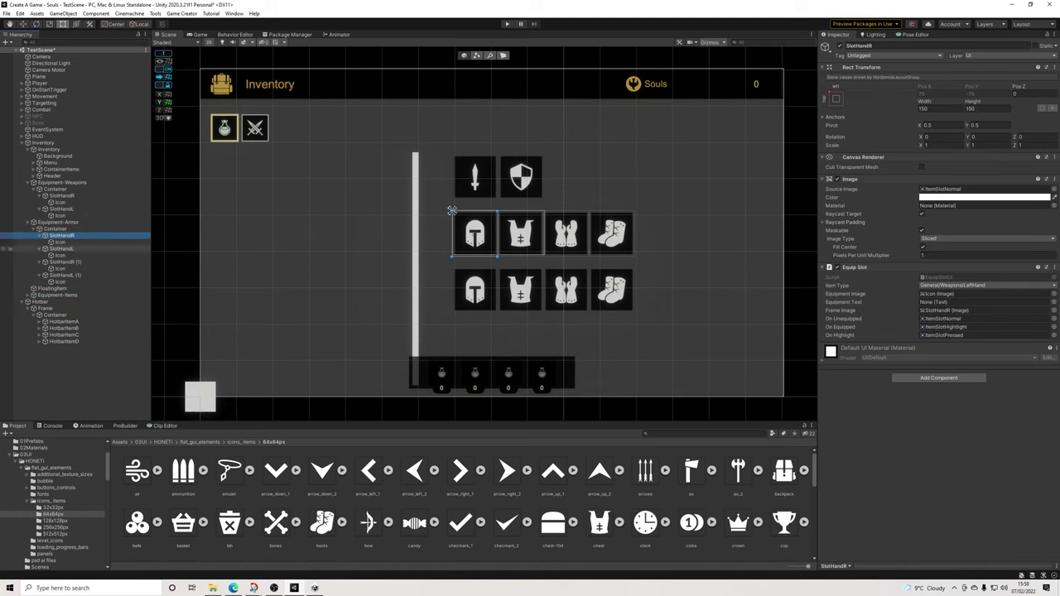
{"action": "left_click", "coordinate": [39, 236]}
{"action": "left_click_drag", "start_coordinate": [451, 210], "coordinate": [542, 234]}
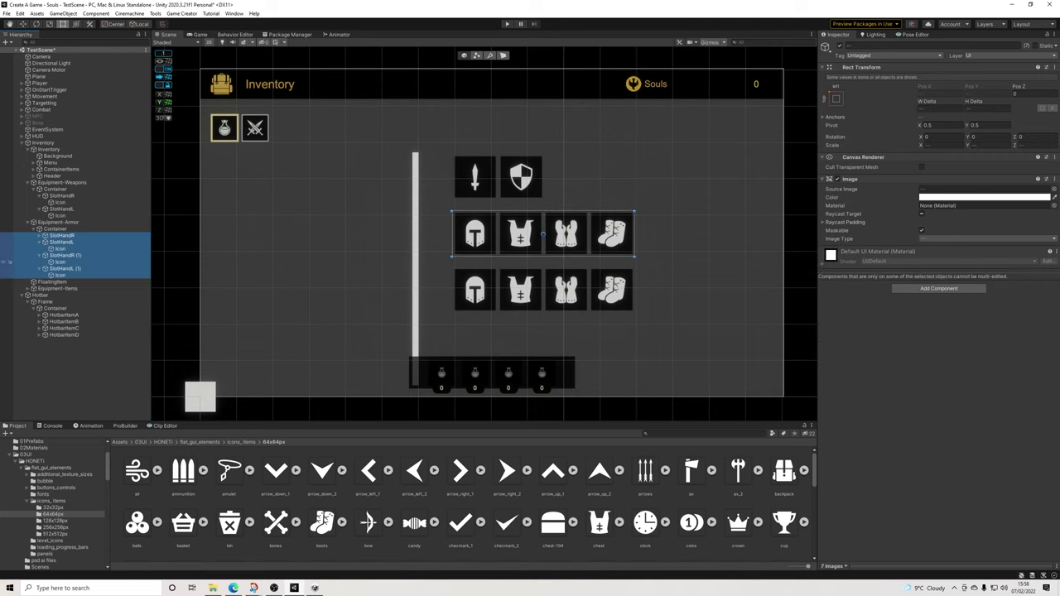
{"action": "left_click", "coordinate": [29, 222]}
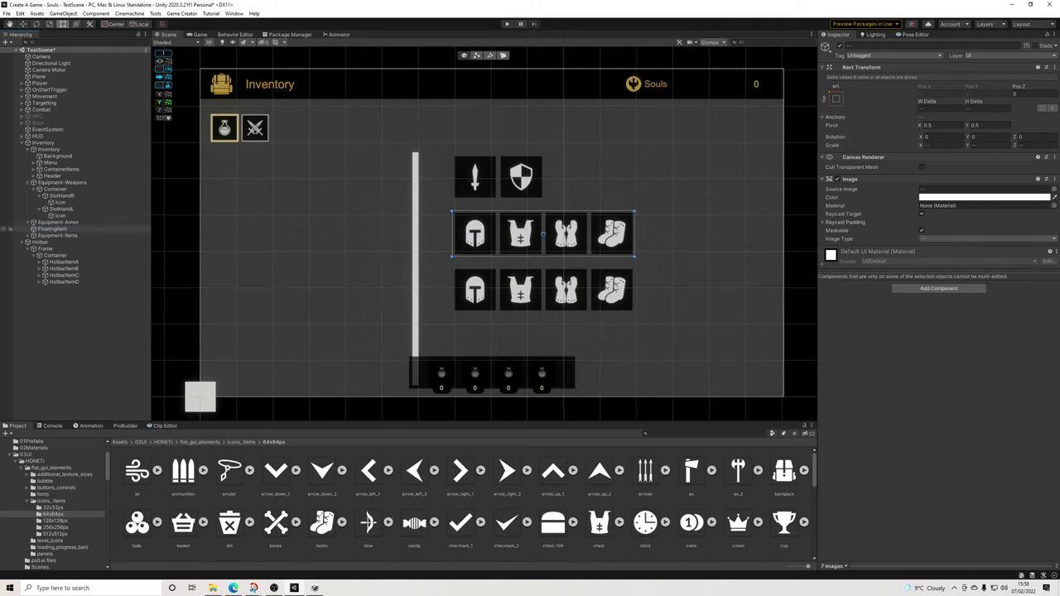
Delete the four copied armor slots, SlotHandR through SlotHandL (1), from the Container of Equipment-Items
{"action": "left_click", "coordinate": [29, 235]}
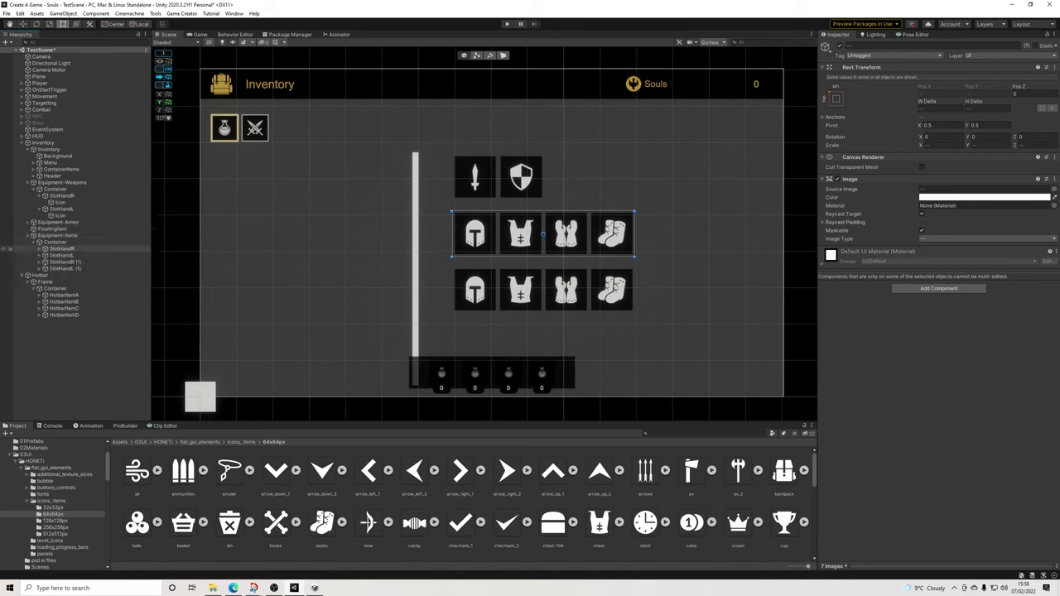
{"action": "left_click", "coordinate": [62, 248]}
{"action": "left_click", "coordinate": [64, 269], "text": "shift"}
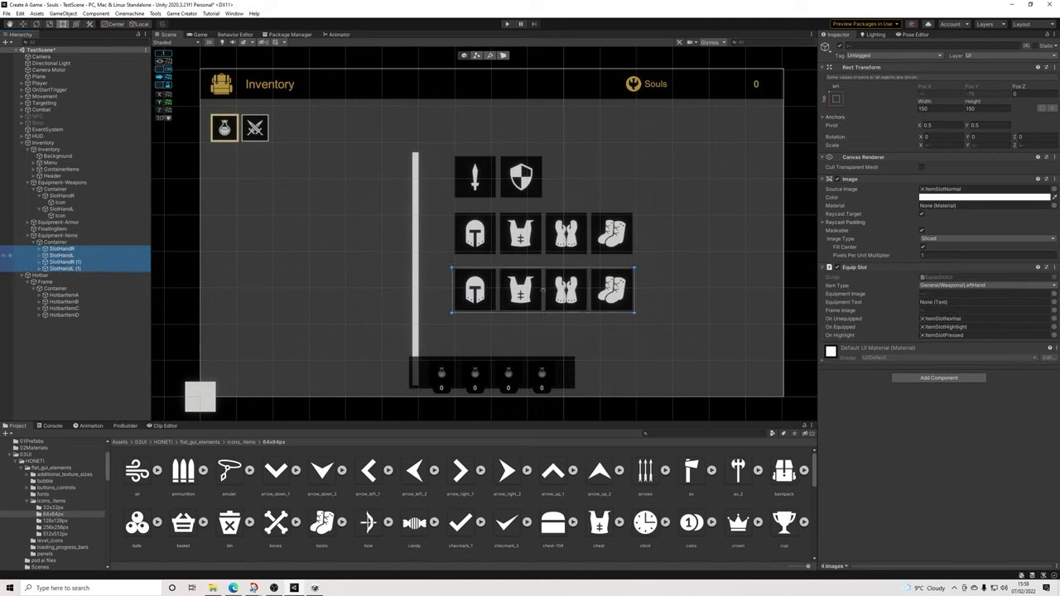
{"action": "key", "text": "Delete"}
Move HotbarItemA through HotbarItemD from the Hotbar's container into the Container of Equipment-Items
{"action": "left_click", "coordinate": [65, 269]}
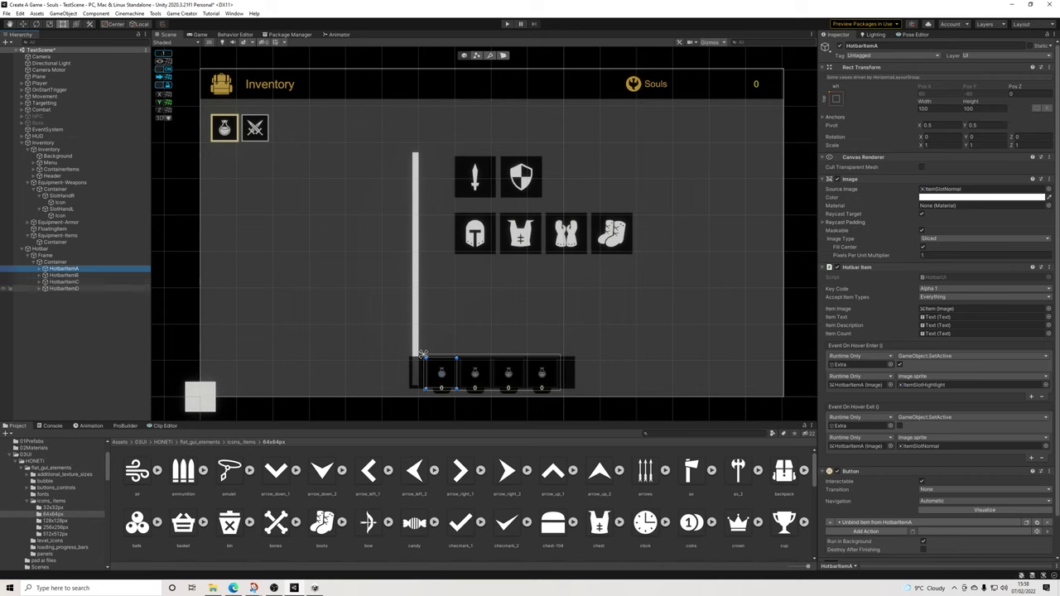
{"action": "left_click", "coordinate": [65, 288], "text": "shift"}
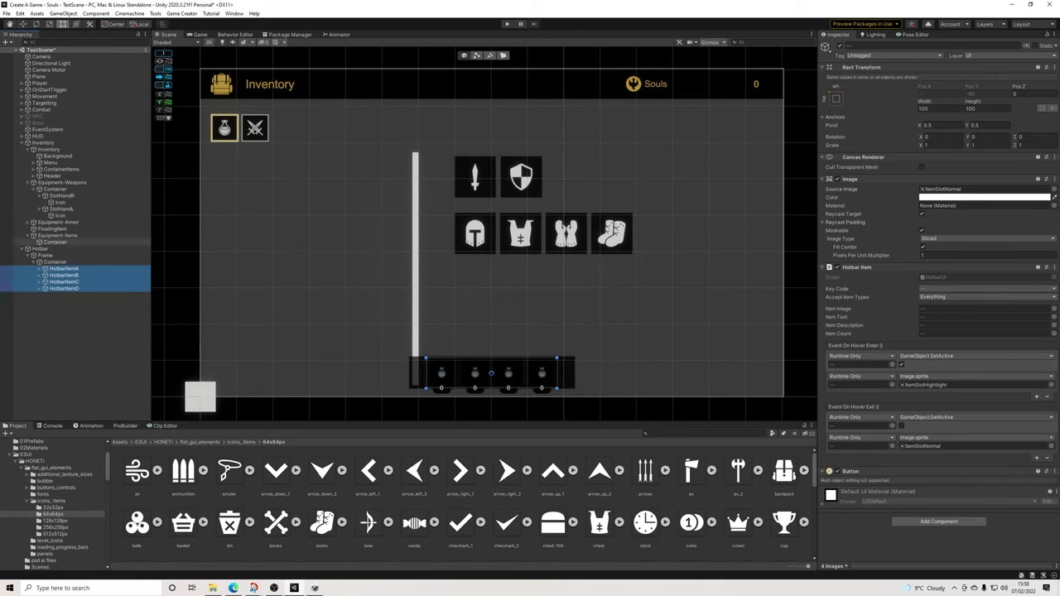
{"action": "left_click_drag", "start_coordinate": [65, 275], "coordinate": [55, 241]}
{"action": "left_click", "coordinate": [45, 281]}
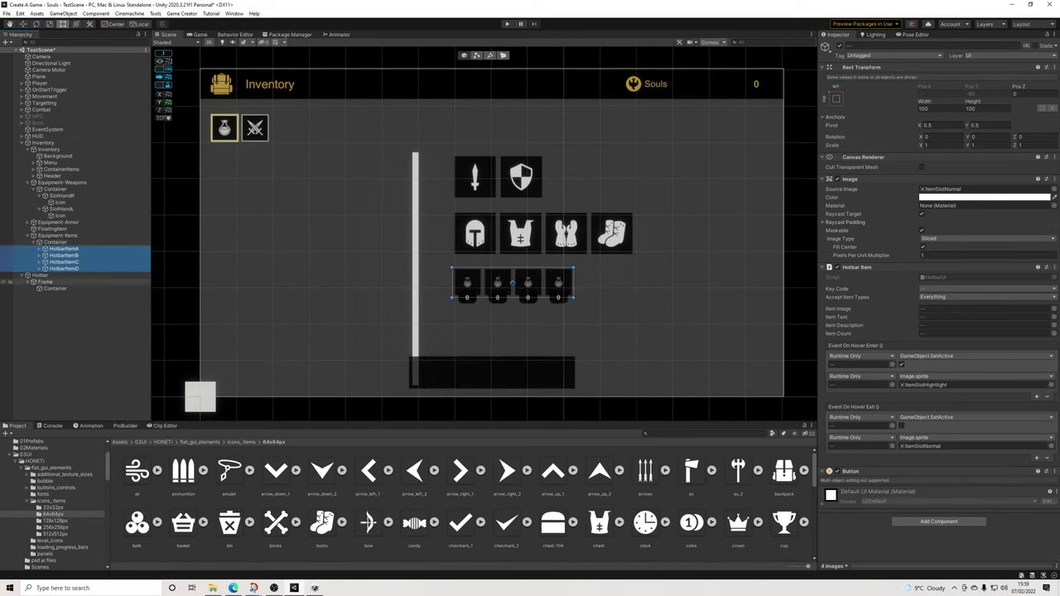
Delete the emptied Hotbar object, including its Frame and Container, from the scene
{"action": "left_click", "coordinate": [41, 275]}
{"action": "left_click", "coordinate": [46, 281]}
{"action": "left_click", "coordinate": [54, 288]}
{"action": "left_click", "coordinate": [492, 390]}
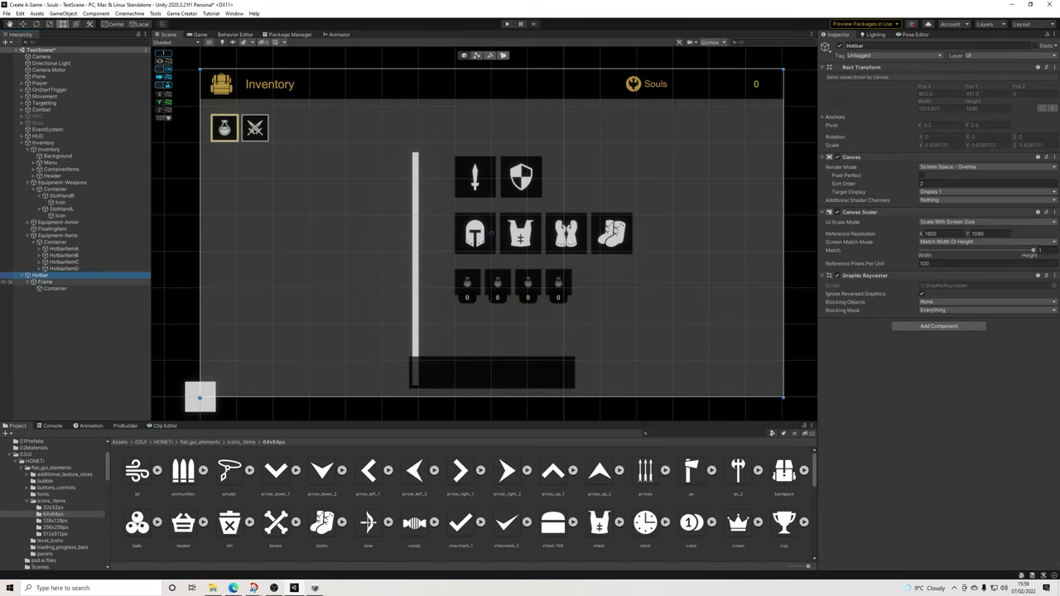
{"action": "key", "text": "Delete"}
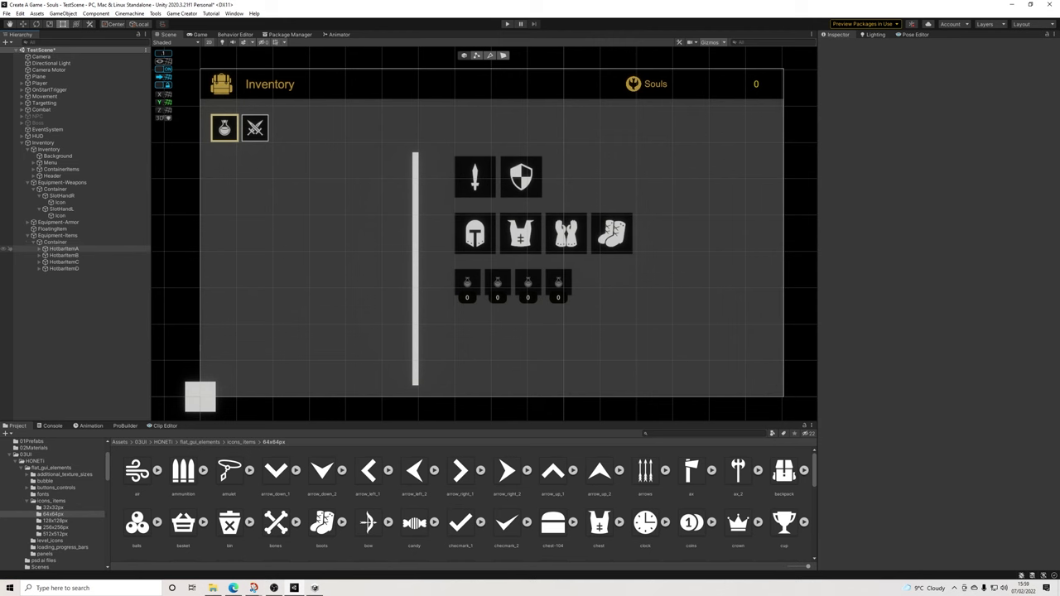
Set the width and height of HotbarItemA through HotbarItemD to 150
{"action": "left_click", "coordinate": [63, 249]}
{"action": "left_click", "coordinate": [64, 268], "text": "shift"}
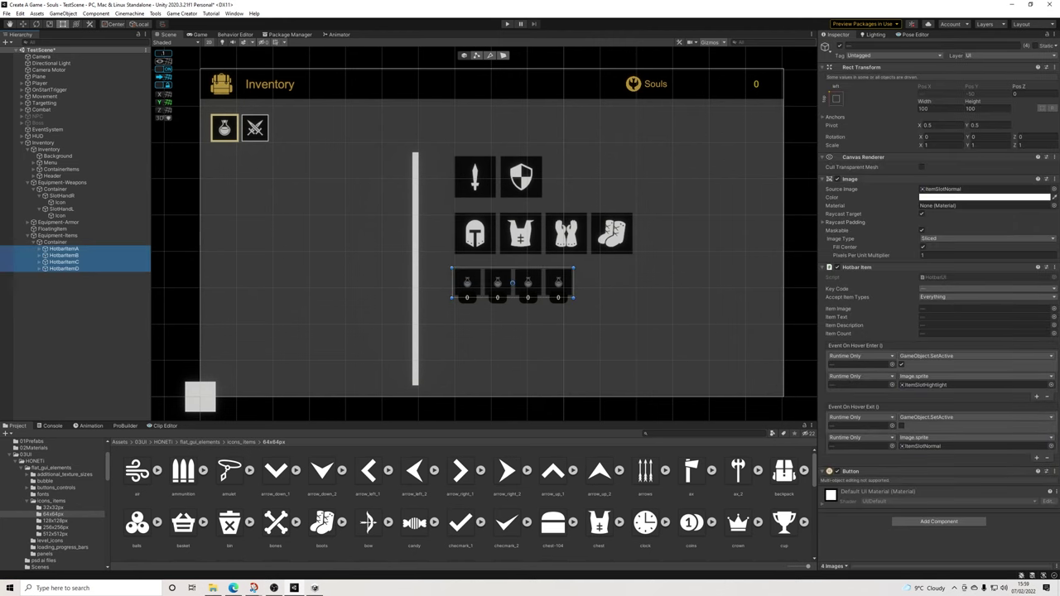
{"action": "left_click", "coordinate": [939, 109]}
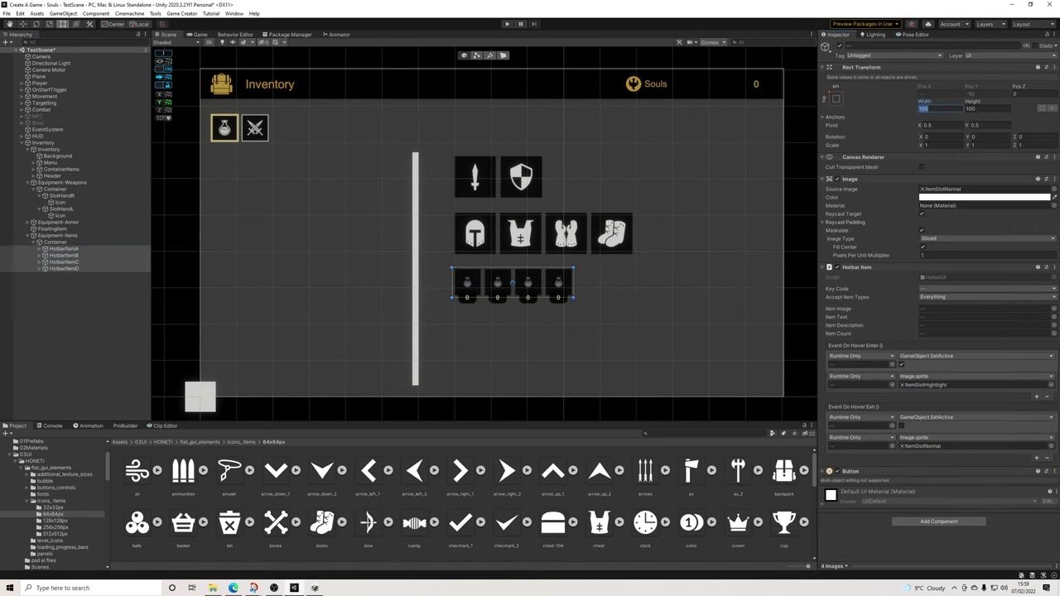
{"action": "type", "text": "150"}
{"action": "key", "text": "Tab"}
{"action": "type", "text": "150"}
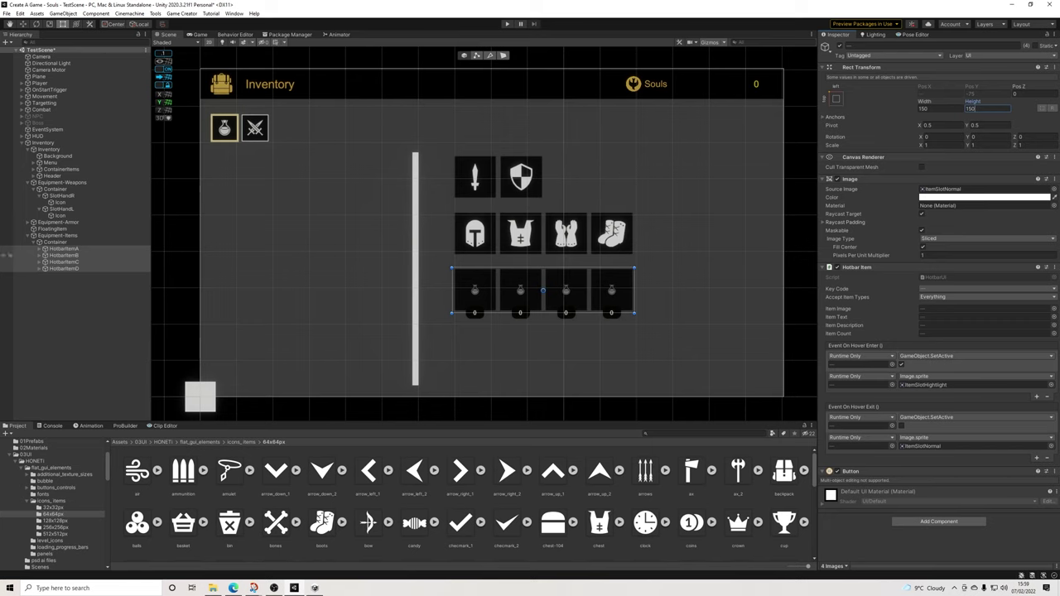
Assign the potion_3 icon as the source image of the Item child in all four hotbar items
{"action": "left_click", "coordinate": [39, 248]}
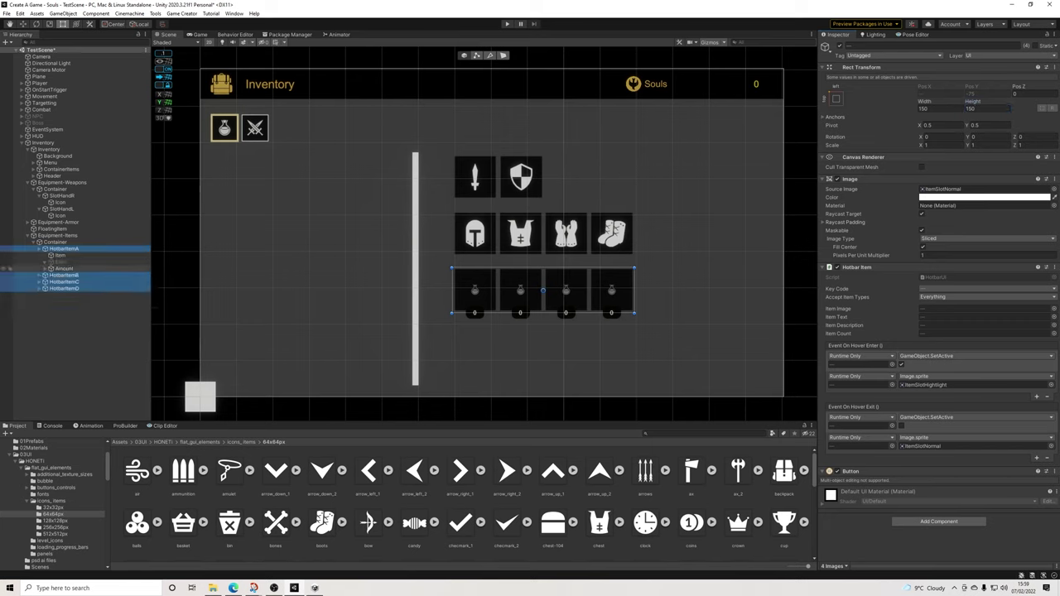
{"action": "left_click", "coordinate": [60, 255]}
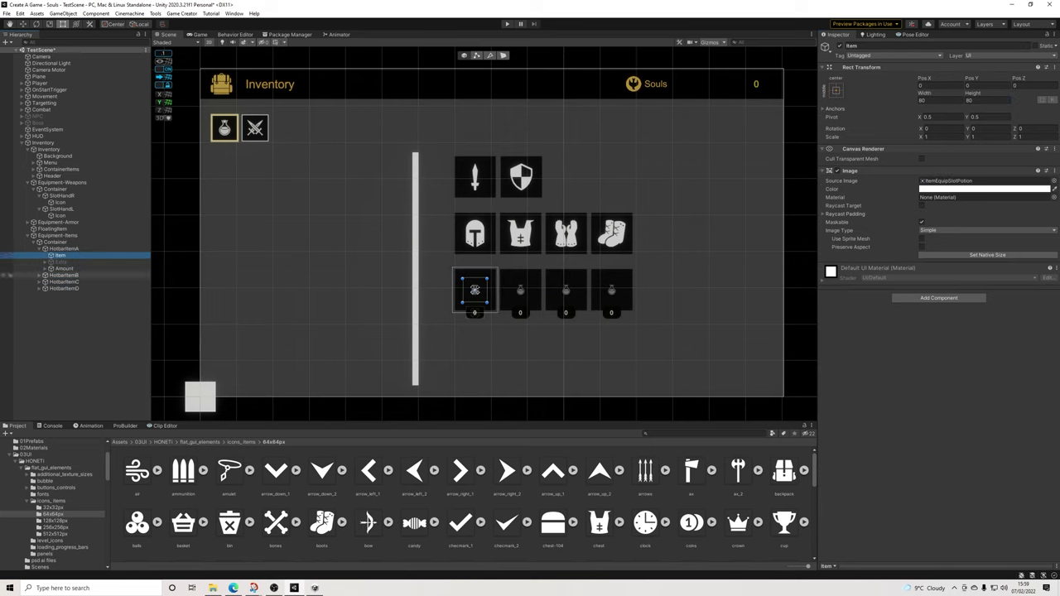
{"action": "left_click", "coordinate": [39, 275]}
{"action": "left_click", "coordinate": [39, 302]}
{"action": "left_click", "coordinate": [39, 328]}
{"action": "left_click", "coordinate": [59, 335], "text": "ctrl"}
{"action": "left_click", "coordinate": [60, 308], "text": "ctrl"}
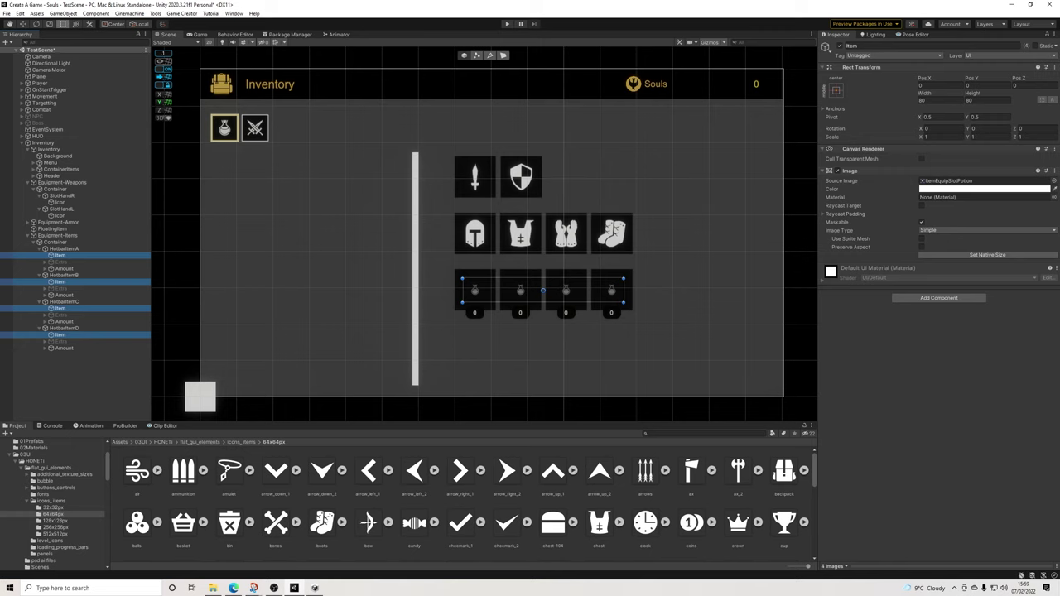
{"action": "scroll", "coordinate": [599, 532], "scroll_direction": "down", "scroll_amount": 6}
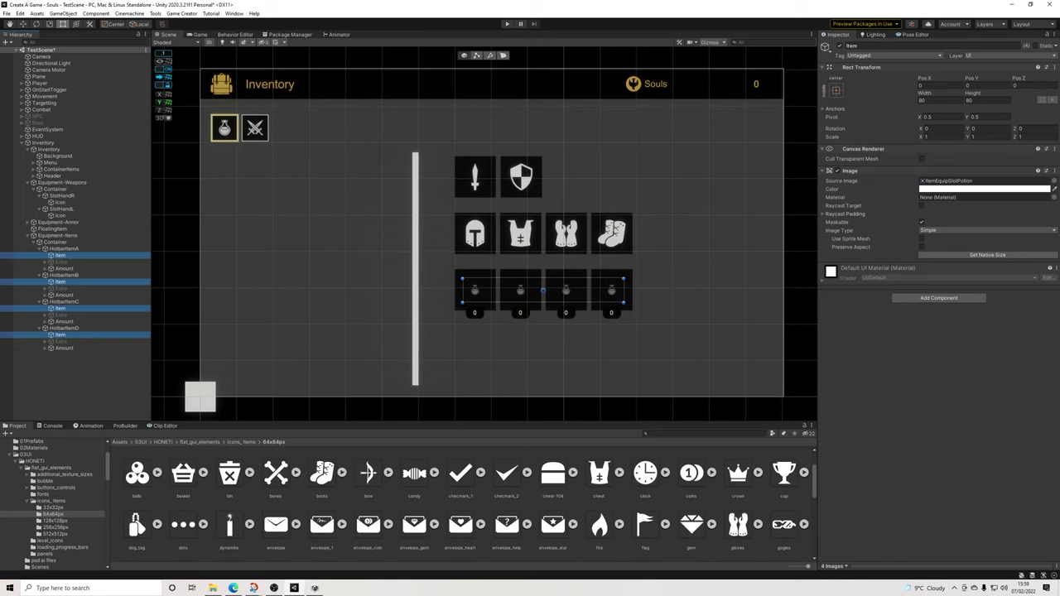
{"action": "scroll", "coordinate": [598, 532], "scroll_direction": "down", "scroll_amount": 1}
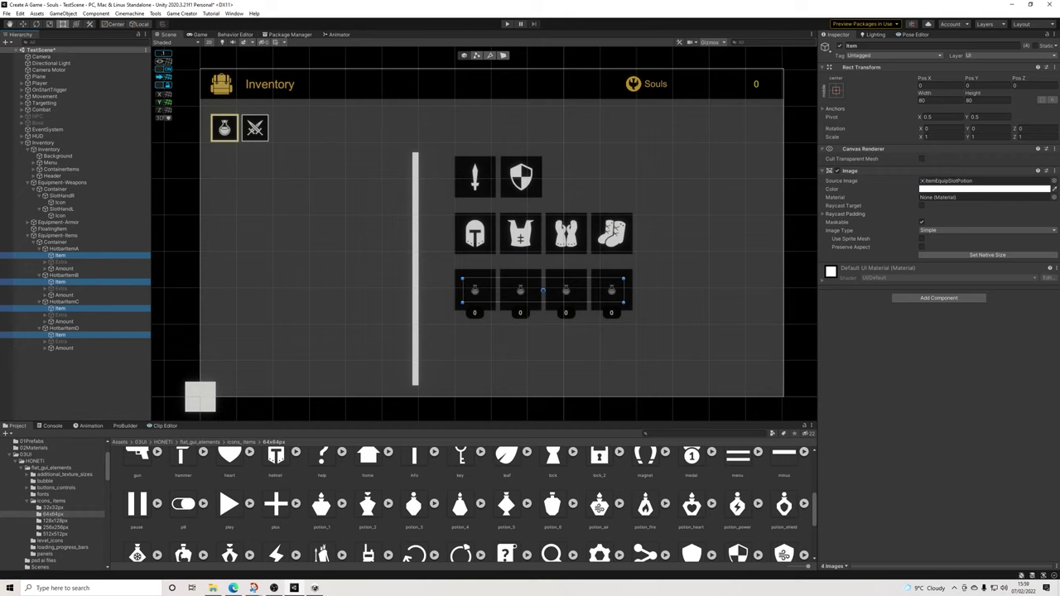
{"action": "left_click_drag", "start_coordinate": [413, 505], "coordinate": [944, 181]}
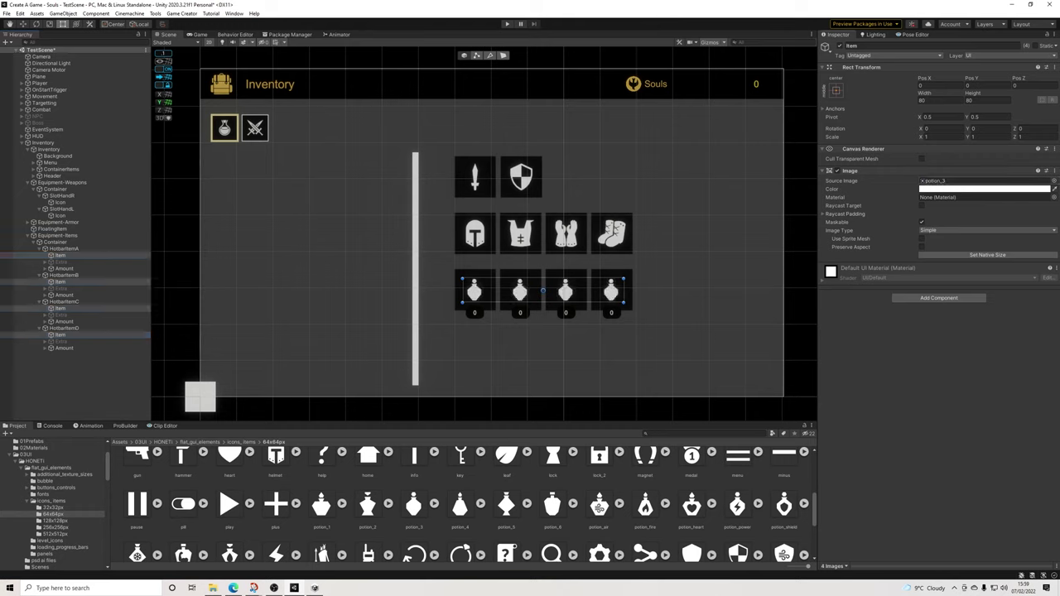
{"action": "left_click", "coordinate": [799, 207]}
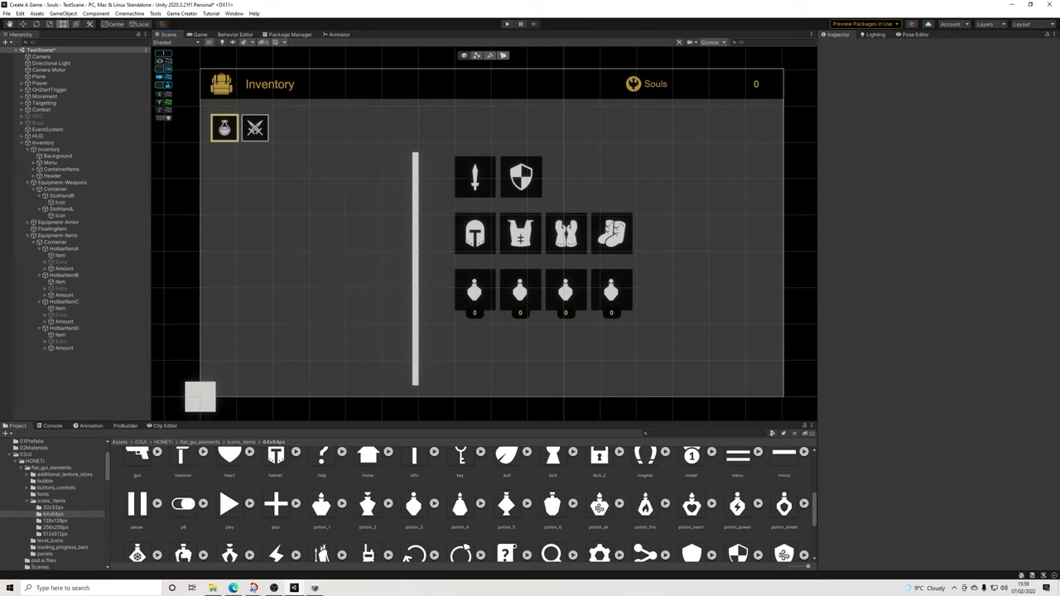
Set HotbarItemA's Key Code to Alpha 1
{"action": "left_click", "coordinate": [65, 249]}
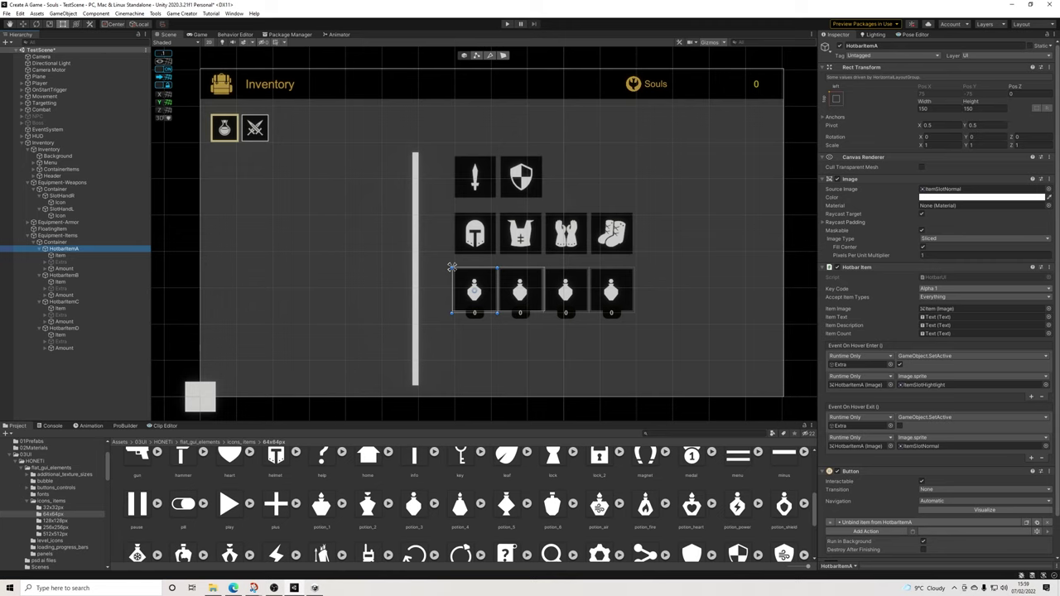
{"action": "left_click", "coordinate": [949, 296]}
{"action": "key", "text": "space"}
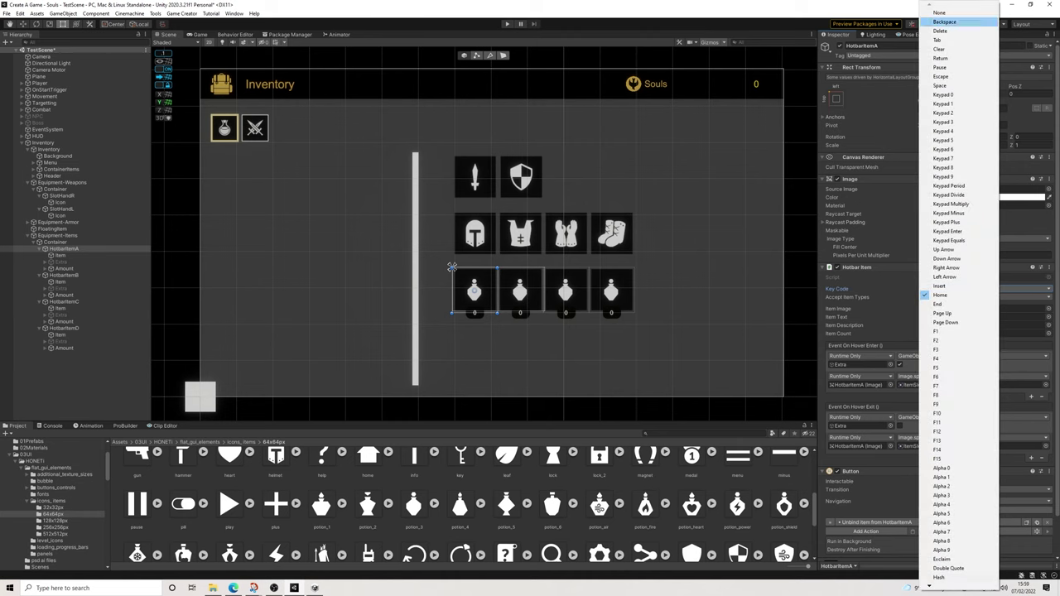
{"action": "left_click", "coordinate": [942, 477]}
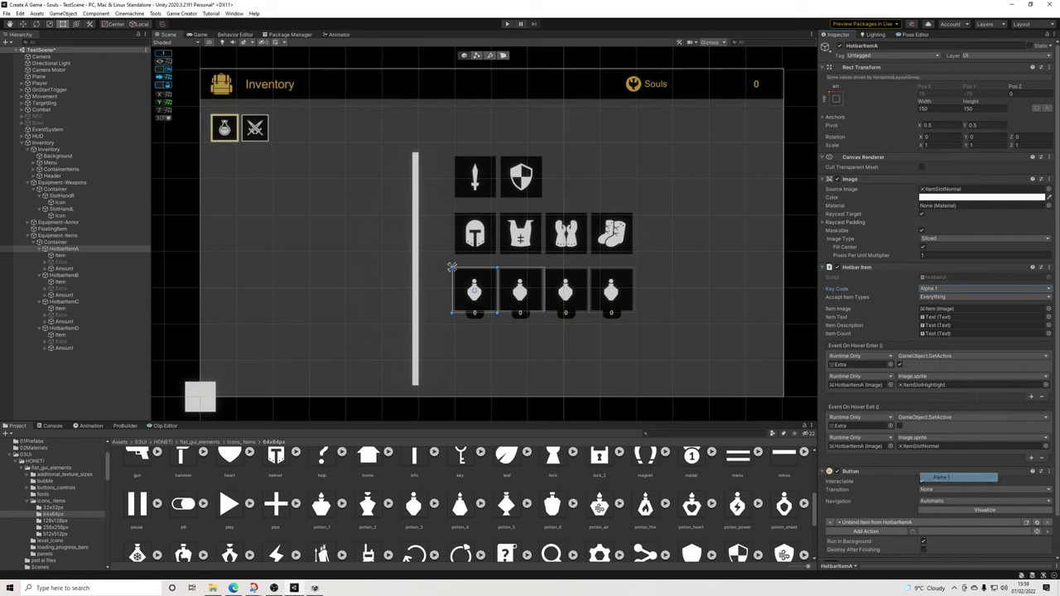
Inspect the Key Code settings of HotbarItemB, HotbarItemC and HotbarItemD
{"action": "left_click", "coordinate": [64, 275]}
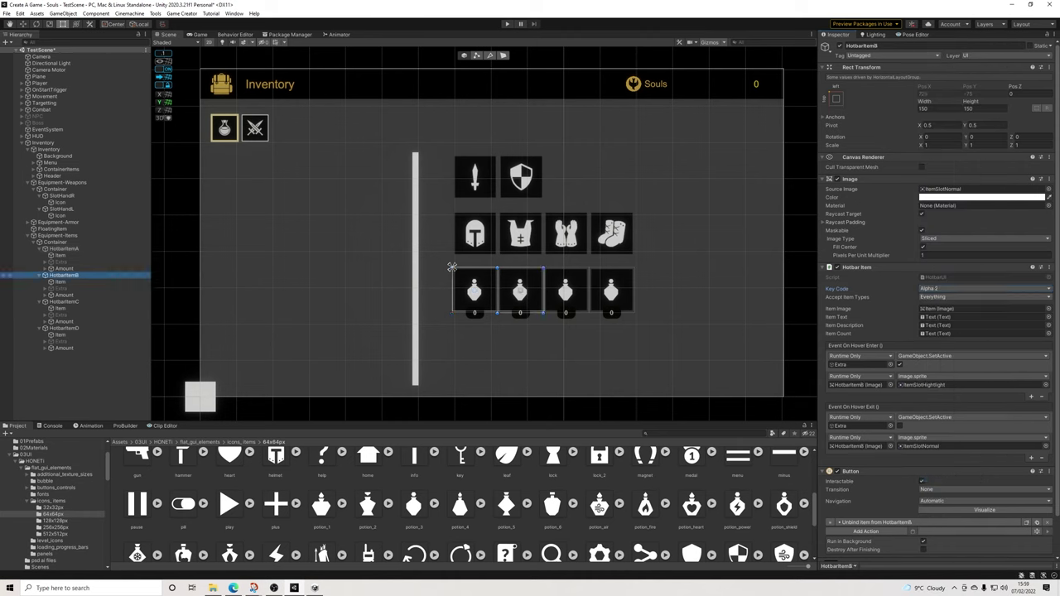
{"action": "key", "text": "Down"}
{"action": "key", "text": "Down"}
{"action": "key", "text": "Down"}
{"action": "key", "text": "Down"}
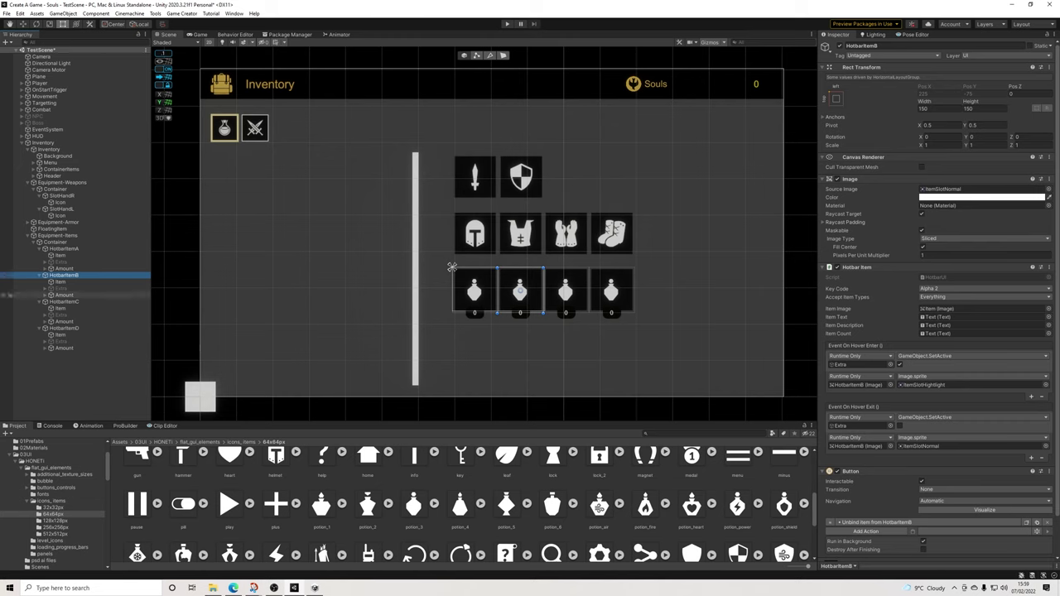
{"action": "key", "text": "Down"}
{"action": "key", "text": "Down"}
{"action": "key", "text": "Down"}
{"action": "key", "text": "Down"}
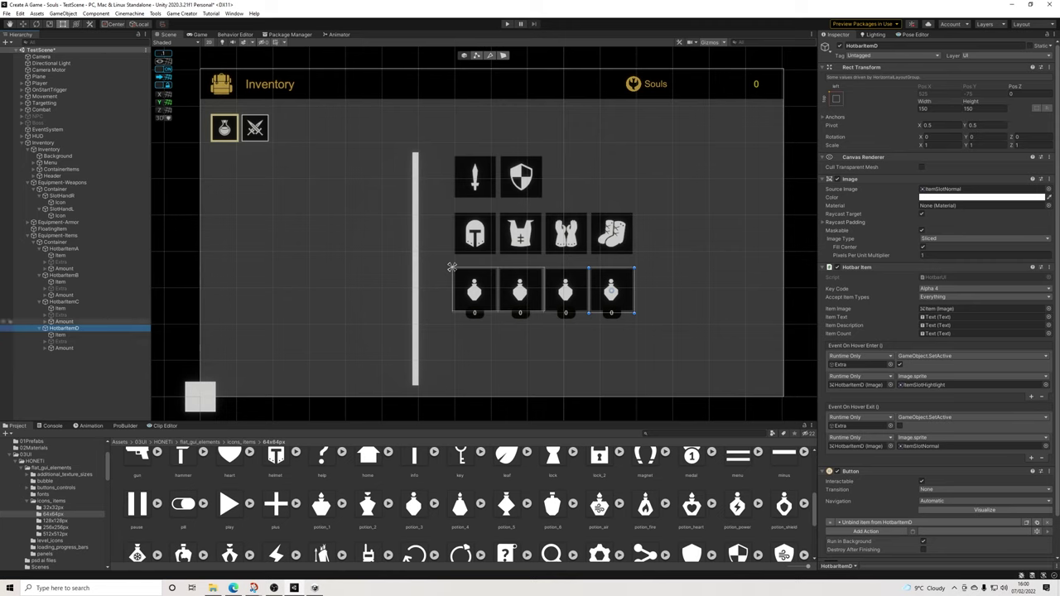
{"action": "left_click", "coordinate": [64, 301]}
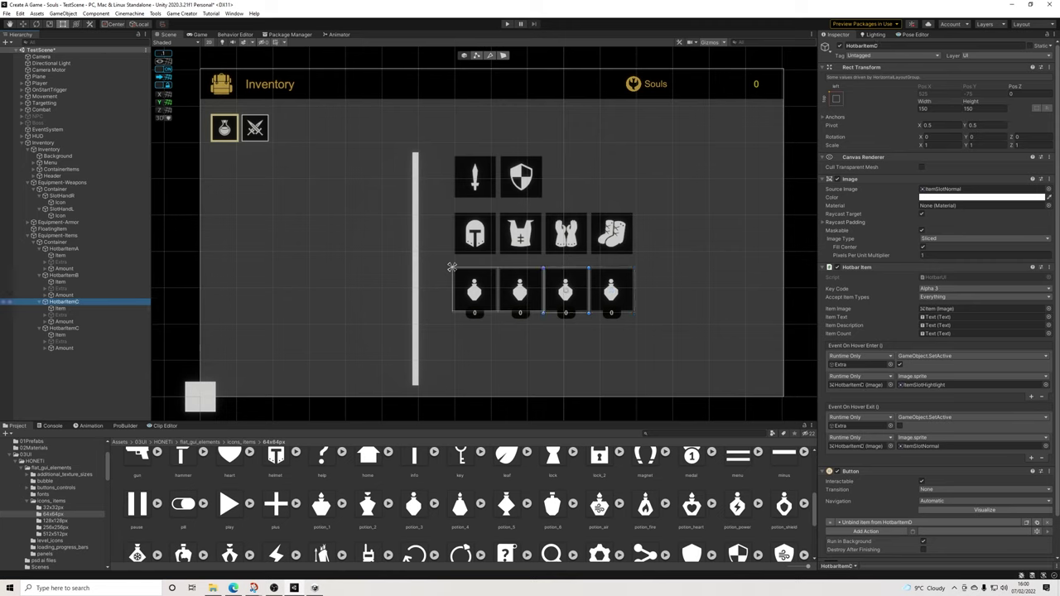
Collapse the Equipment-Items group and widen its frame to about 627 so it encloses all four item slots
{"action": "left_click", "coordinate": [64, 348]}
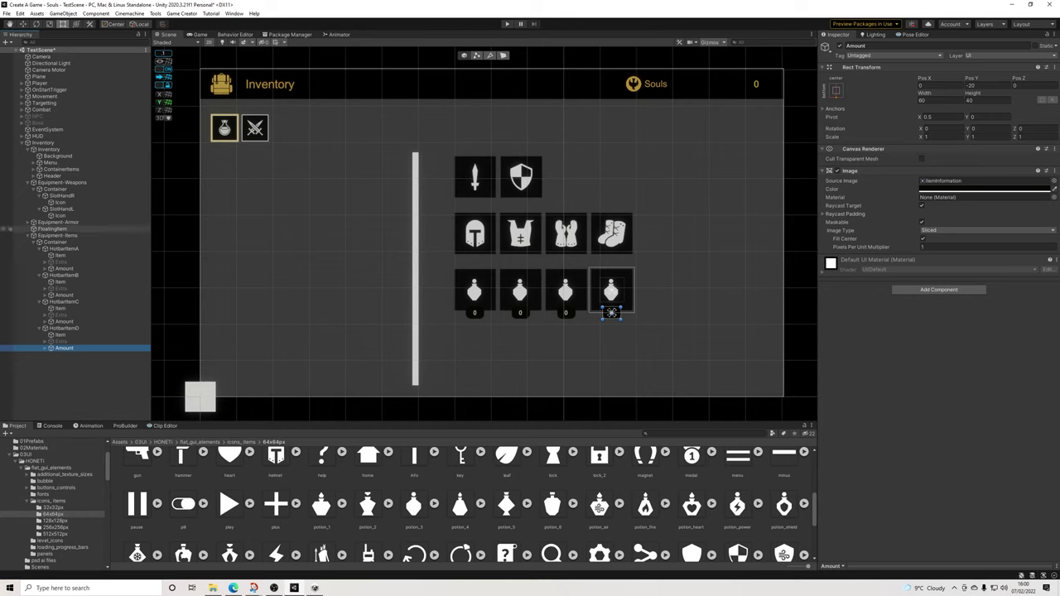
{"action": "left_click", "coordinate": [27, 236]}
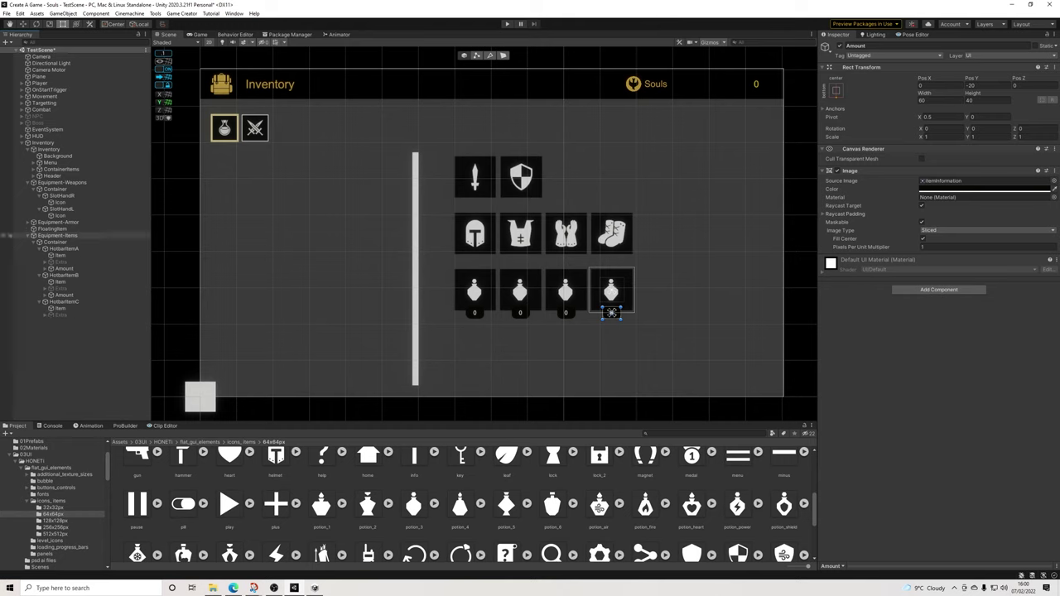
{"action": "left_click", "coordinate": [57, 236]}
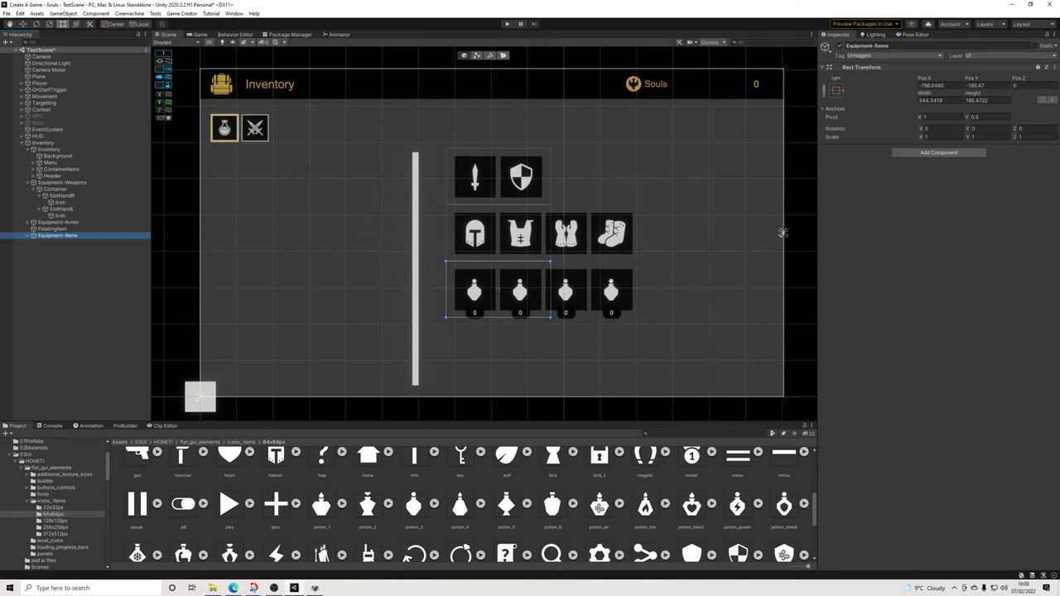
{"action": "left_click_drag", "start_coordinate": [550, 289], "coordinate": [636, 290]}
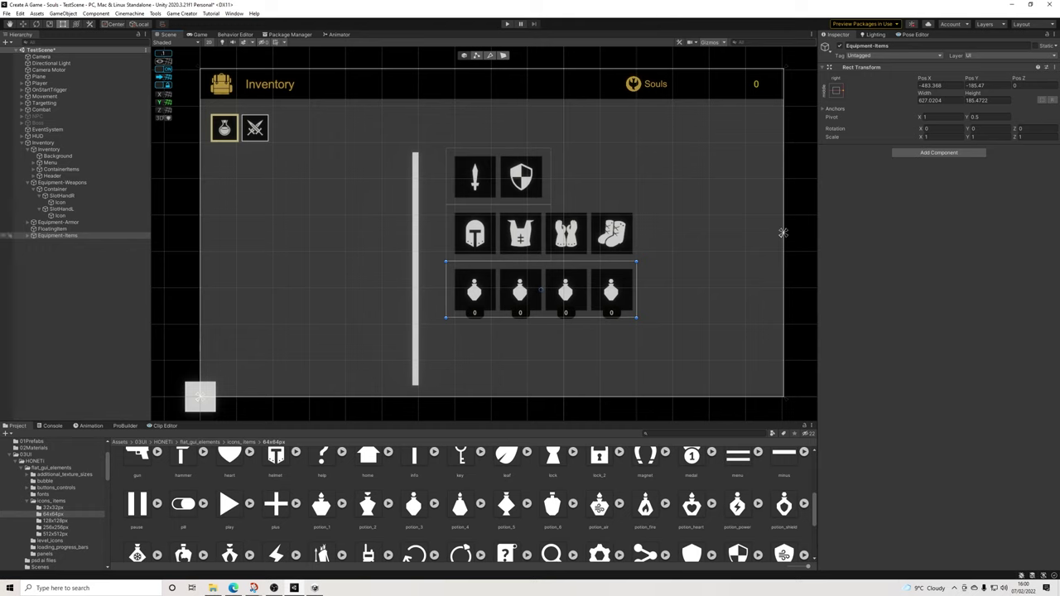
Move Equipment-Items directly below Equipment-Armor in the hierarchy, with the Equipment-Weapons and inner Inventory groups collapsed
{"action": "left_click", "coordinate": [62, 183]}
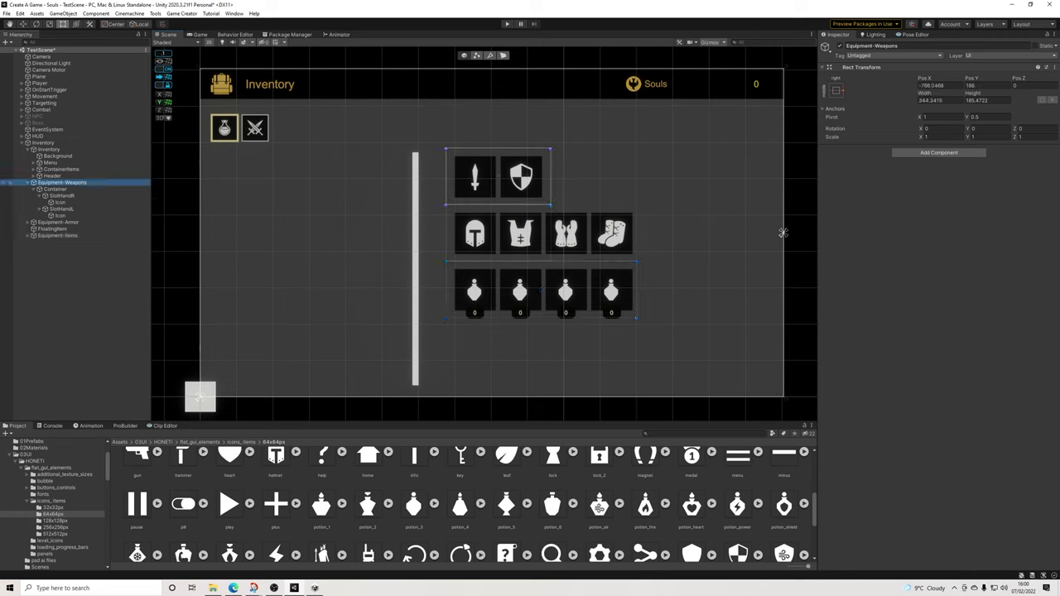
{"action": "left_click", "coordinate": [27, 182]}
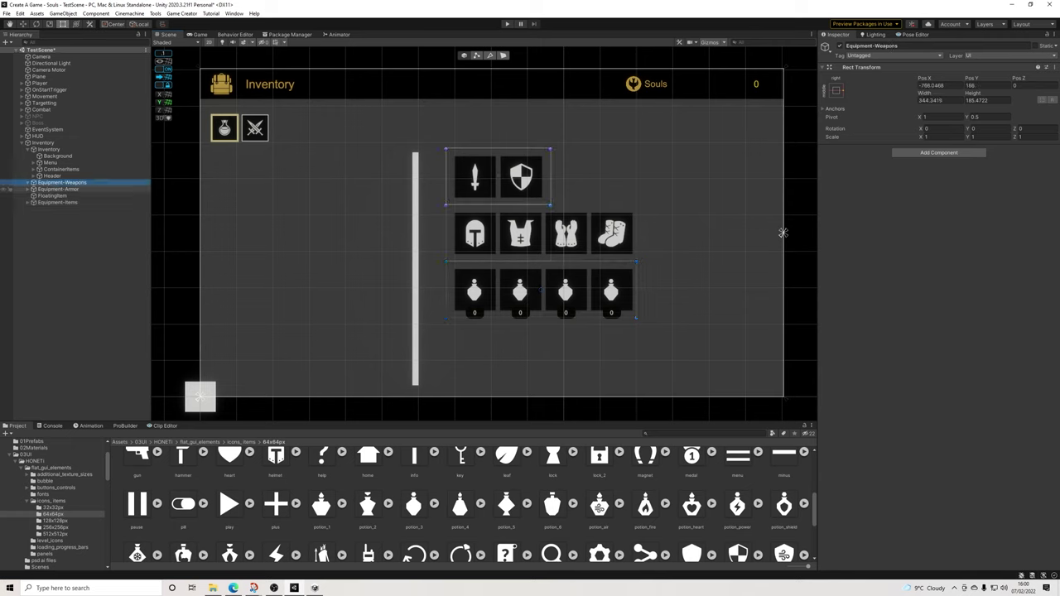
{"action": "left_click", "coordinate": [60, 190]}
{"action": "left_click_drag", "start_coordinate": [61, 203], "coordinate": [65, 192]}
{"action": "left_click", "coordinate": [28, 149]}
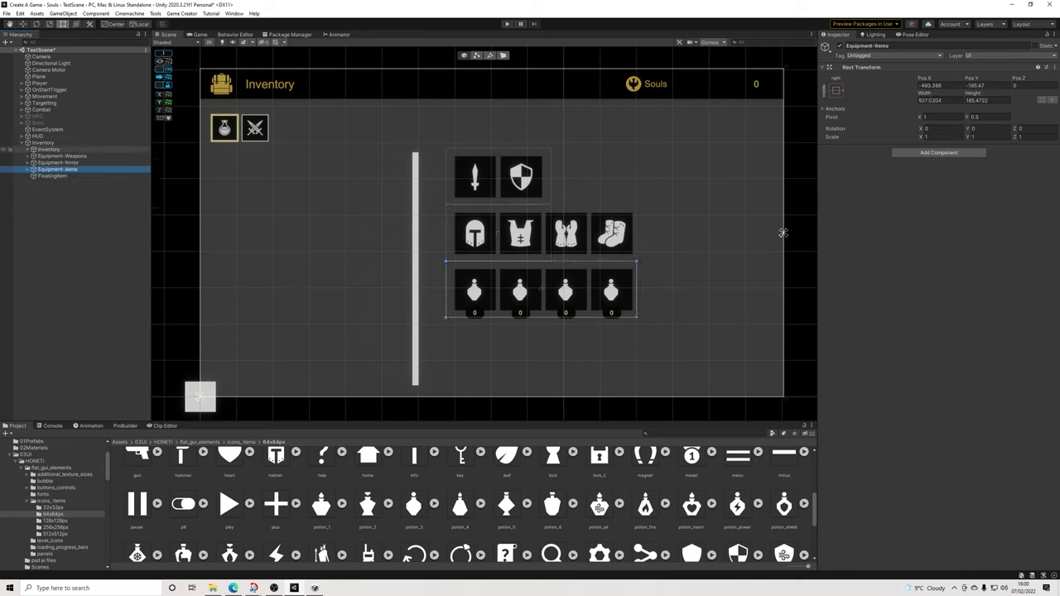
Set the anchors of Equipment-Weapons, Equipment-Armor and Equipment-Items to the middle-center preset
{"action": "left_click", "coordinate": [58, 162], "text": "ctrl"}
{"action": "left_click", "coordinate": [61, 156], "text": "ctrl"}
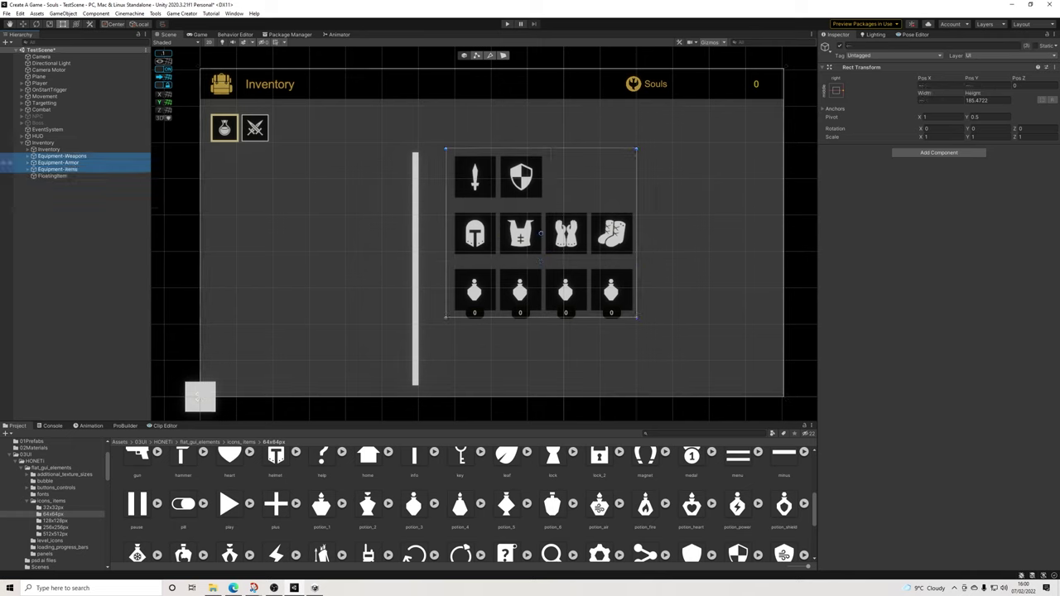
{"action": "left_click", "coordinate": [837, 90]}
{"action": "left_click", "coordinate": [882, 172]}
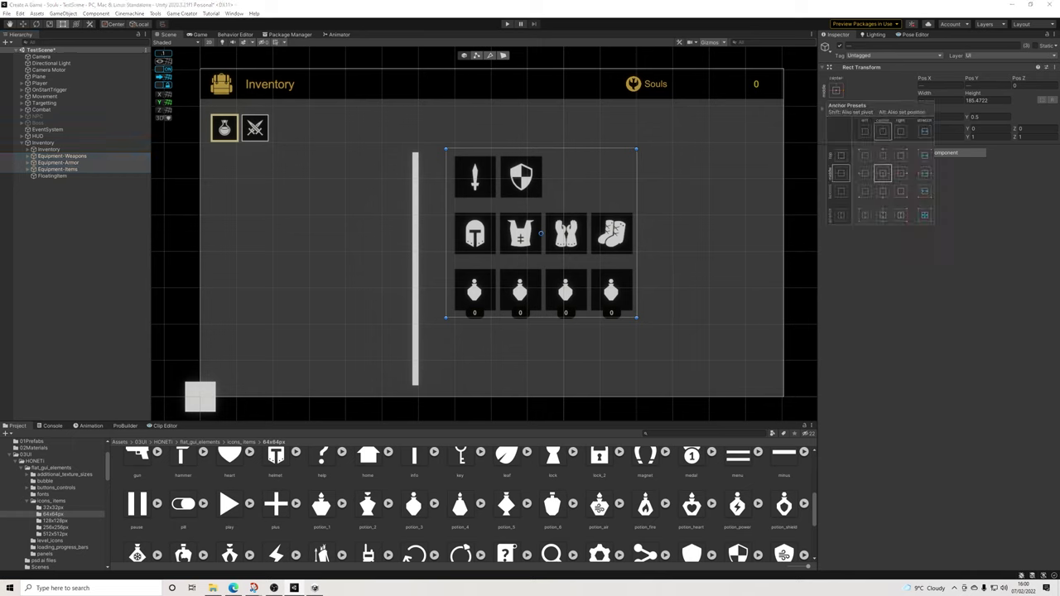
{"action": "left_click", "coordinate": [58, 169]}
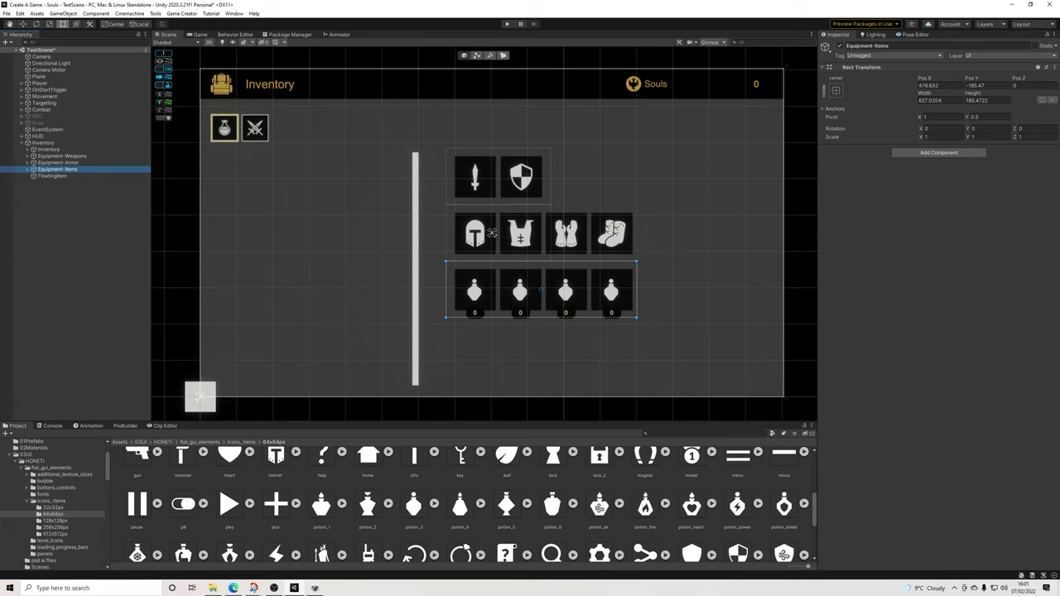
{"action": "right_click", "coordinate": [52, 208]}
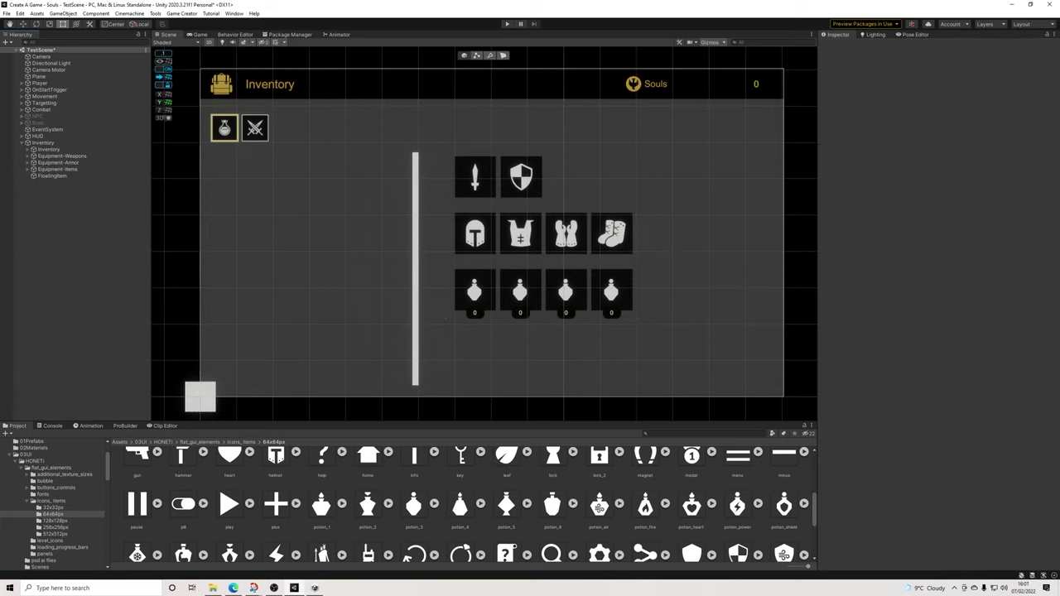
Create a Game Creator Trigger object directly above the root Inventory in the hierarchy and remove its Sphere Collider component
{"action": "mouse_move", "coordinate": [99, 308]}
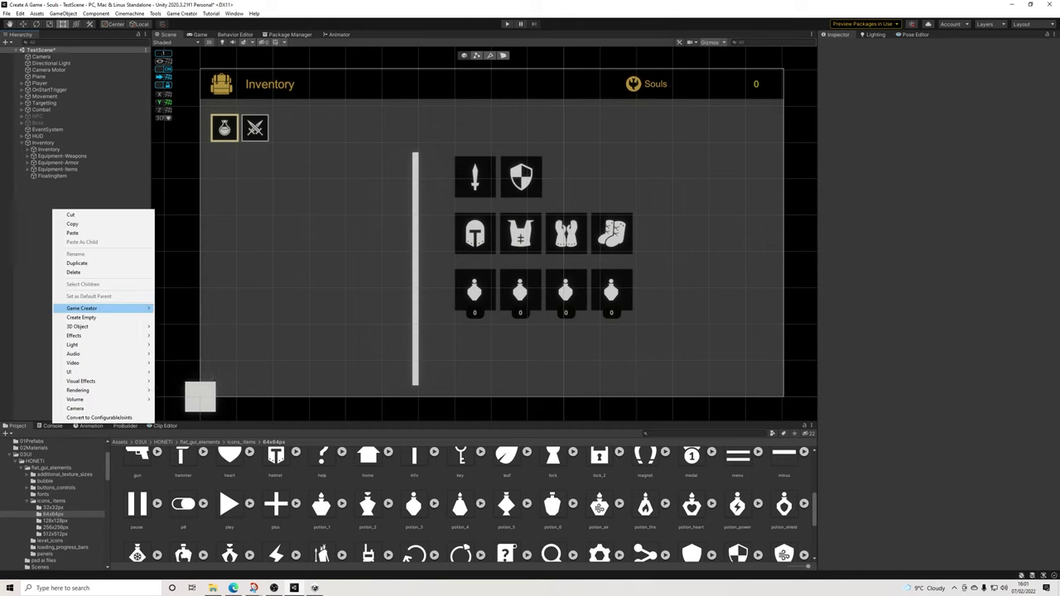
{"action": "mouse_move", "coordinate": [141, 308]}
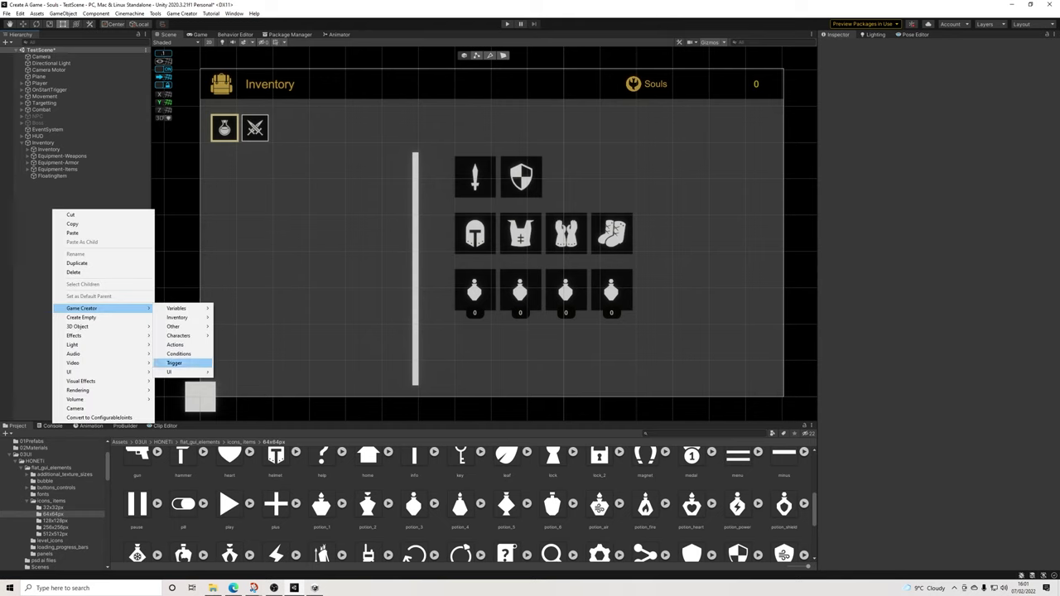
{"action": "left_click", "coordinate": [182, 364]}
{"action": "left_click_drag", "start_coordinate": [40, 182], "coordinate": [45, 140]}
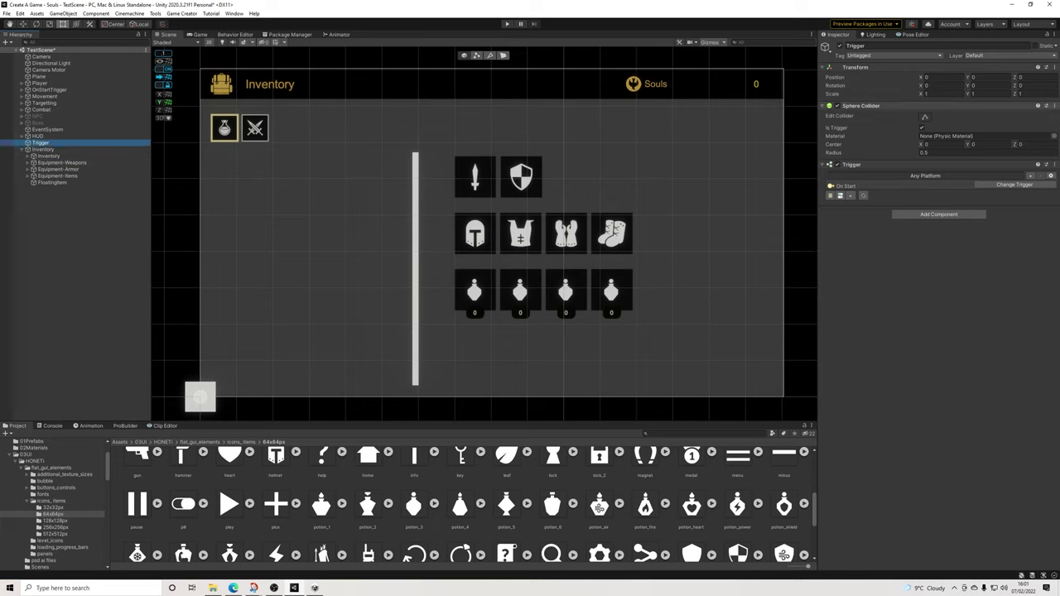
{"action": "left_click", "coordinate": [1046, 106]}
{"action": "left_click", "coordinate": [1001, 145]}
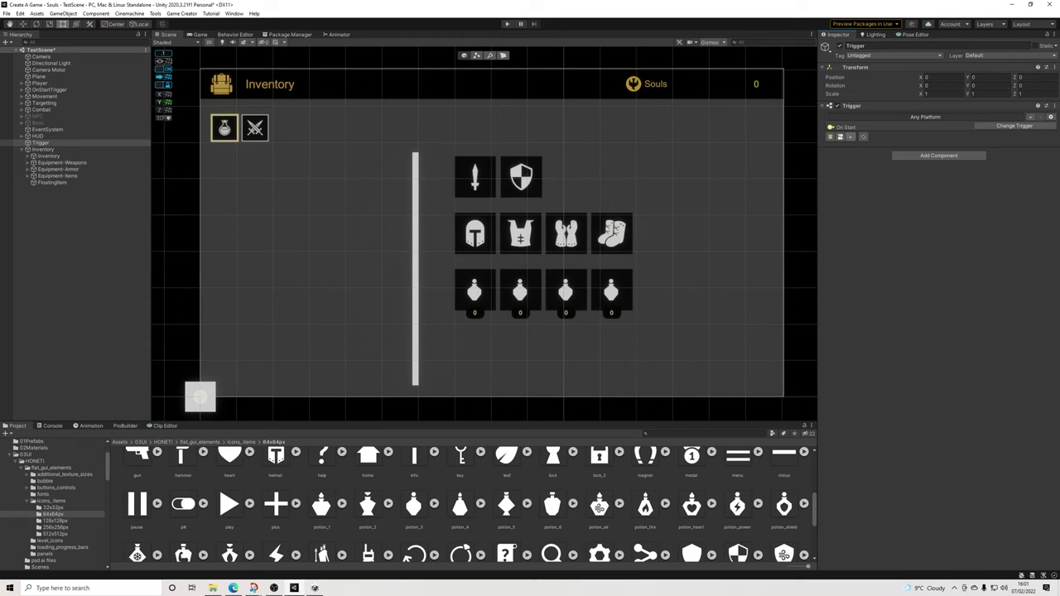
Add an empty conditions slot to the On Start trigger and attach a second Trigger component to the same object
{"action": "left_click", "coordinate": [1014, 126]}
{"action": "left_click", "coordinate": [1007, 158]}
{"action": "left_click", "coordinate": [841, 137]}
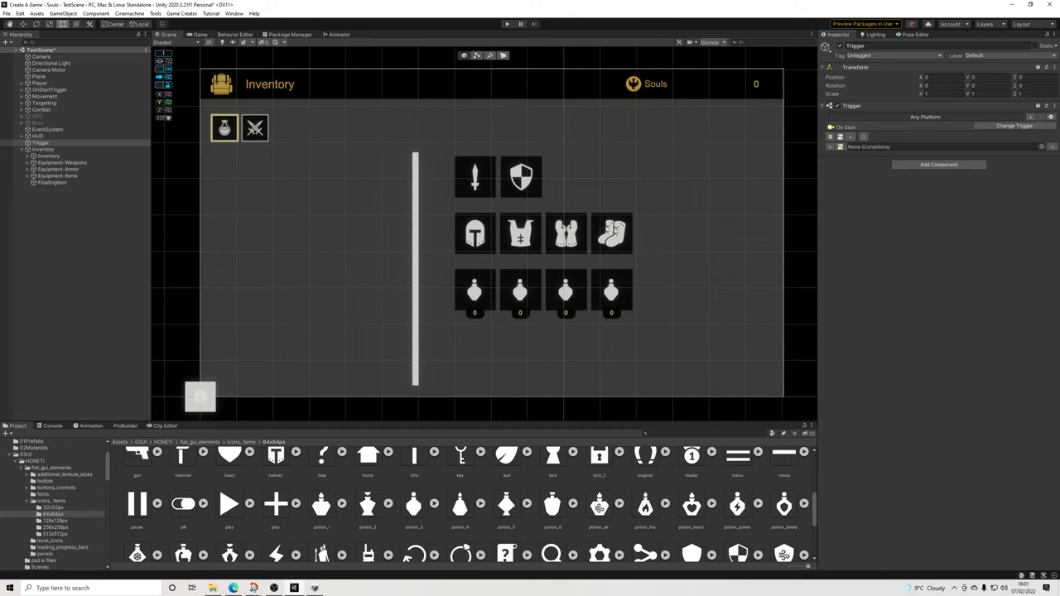
{"action": "left_click", "coordinate": [939, 164]}
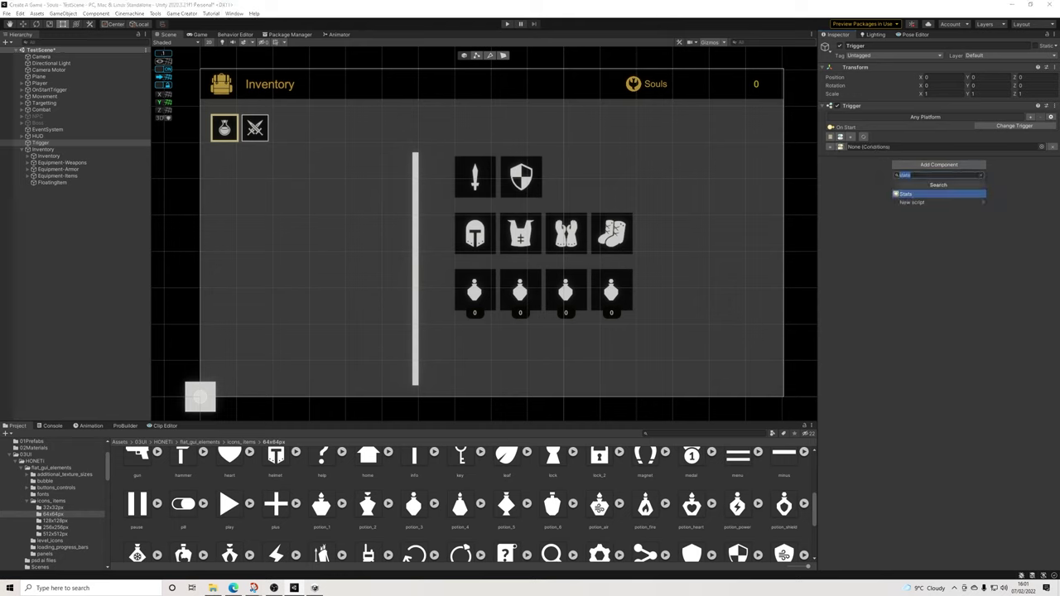
{"action": "type", "text": "trigger"}
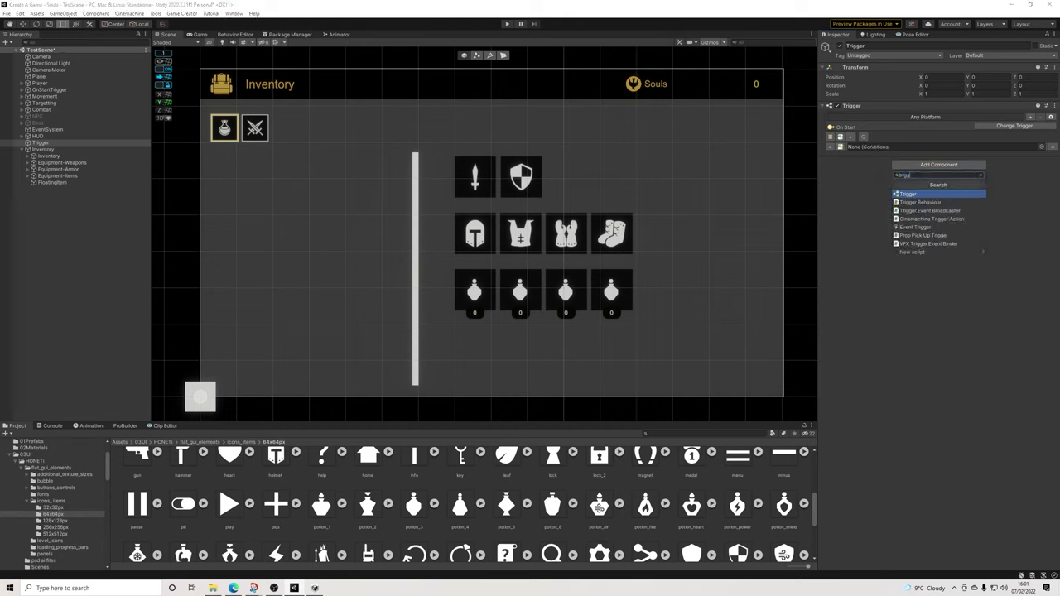
{"action": "key", "text": "Return"}
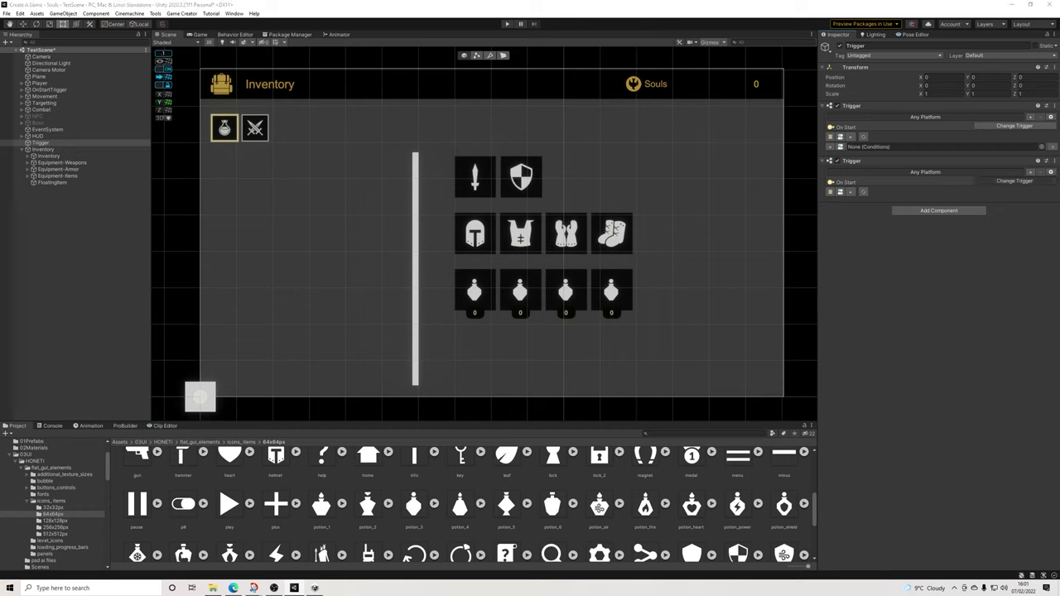
Change the second Trigger component to On Key Down with the key code I
{"action": "left_click", "coordinate": [1015, 180]}
{"action": "type", "text": "key"}
{"action": "key", "text": "Down"}
{"action": "key", "text": "Down"}
{"action": "key", "text": "Return"}
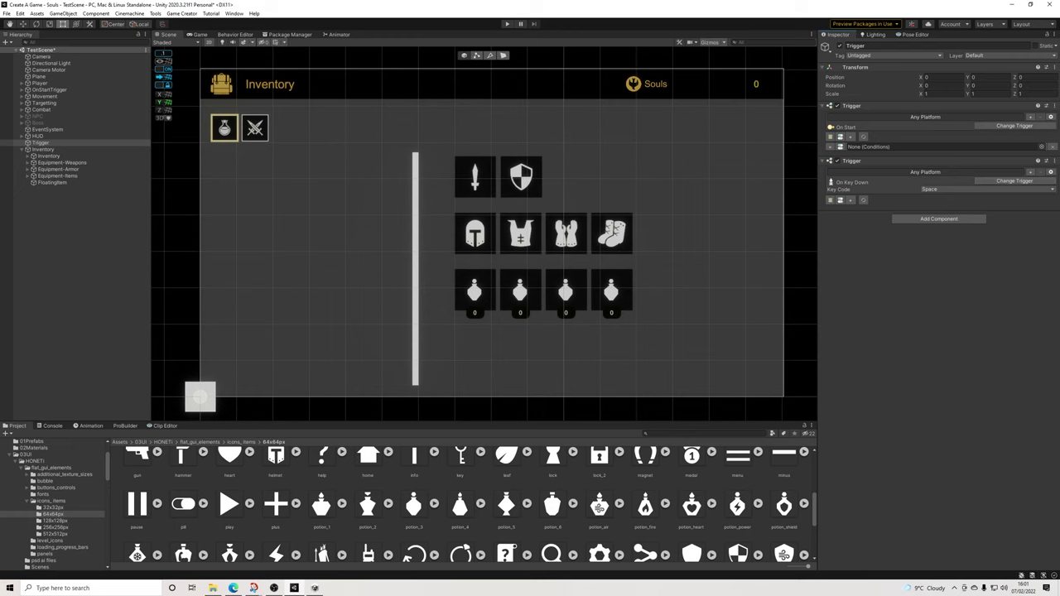
{"action": "left_click", "coordinate": [987, 189]}
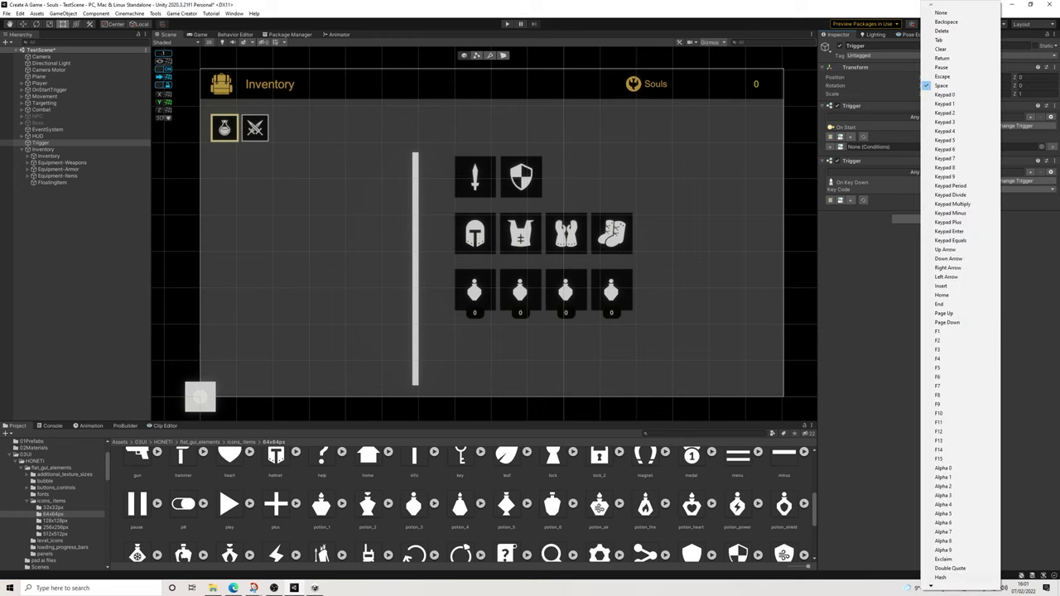
{"action": "key", "text": "i"}
{"action": "key", "text": "i"}
{"action": "key", "text": "Return"}
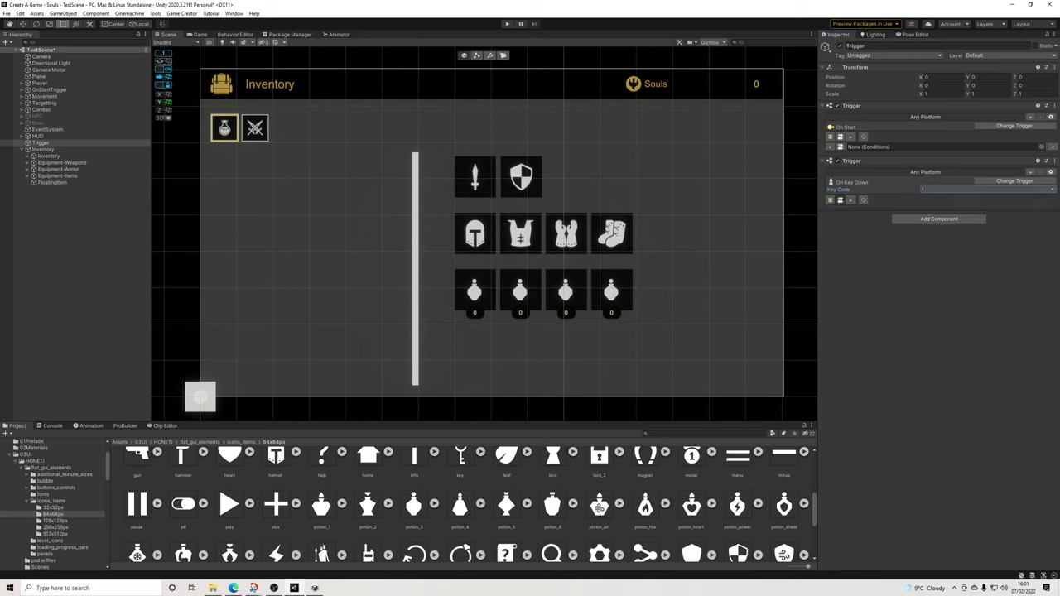
Create two Conditions objects on the On Key Down trigger and rename the first one Conditions-OpenClose
{"action": "left_click", "coordinate": [840, 200]}
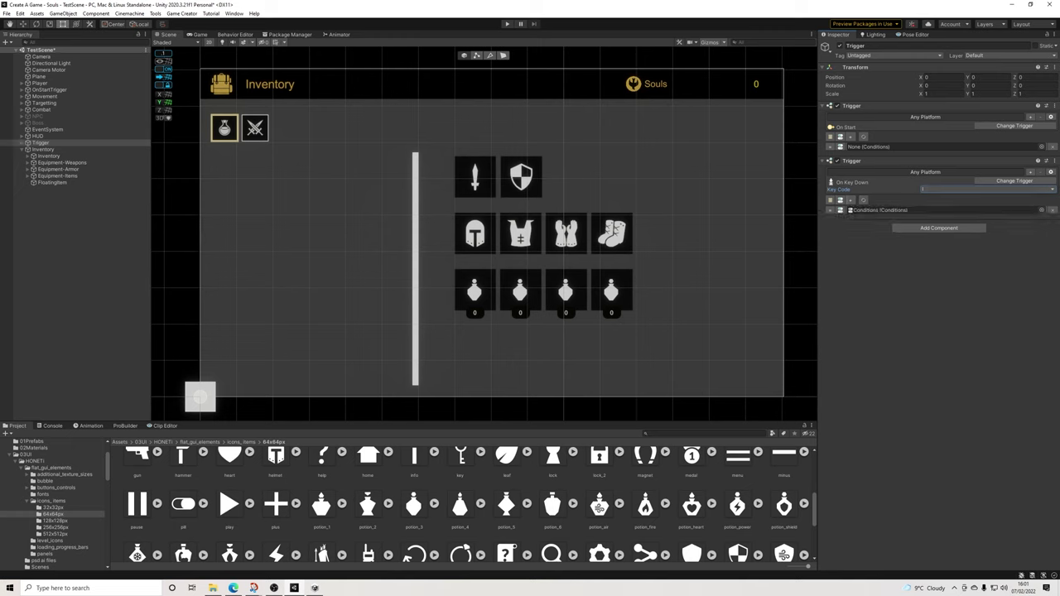
{"action": "left_click", "coordinate": [841, 200]}
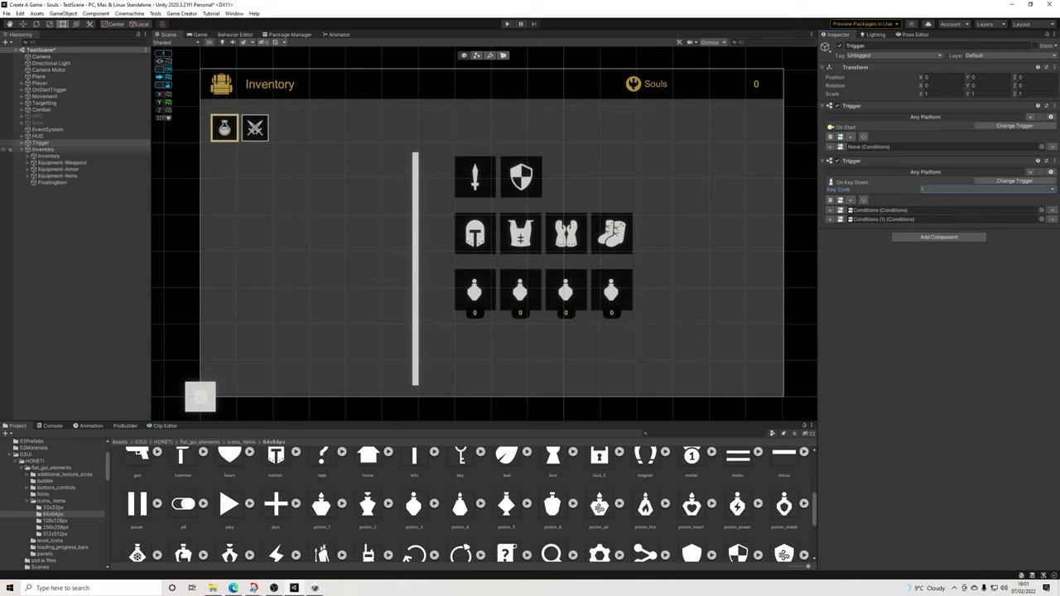
{"action": "left_click", "coordinate": [50, 150]}
{"action": "left_click", "coordinate": [881, 45]}
{"action": "left_click", "coordinate": [878, 45]}
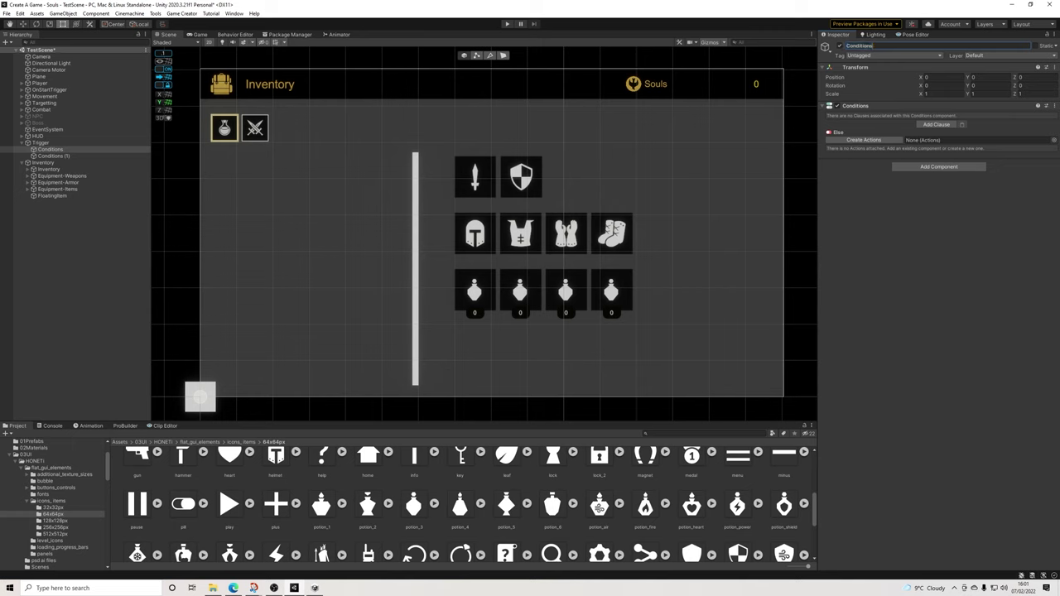
{"action": "type", "text": "-OpenClose"}
{"action": "key", "text": "Return"}
Rename the second Conditions object as Conditions-Hotbar
{"action": "left_click", "coordinate": [54, 156]}
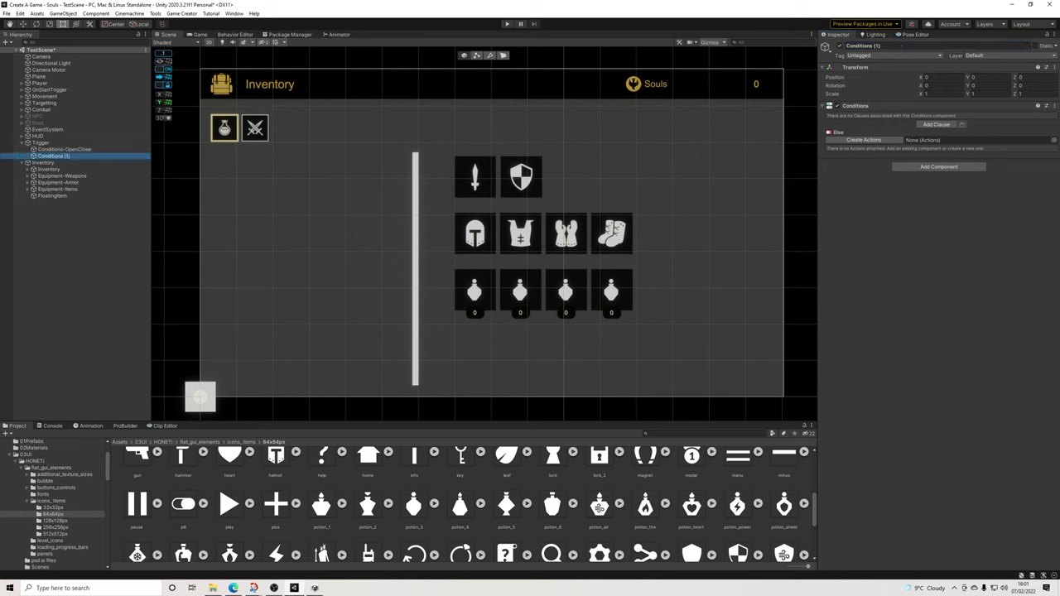
{"action": "double_click", "coordinate": [900, 45]}
{"action": "type", "text": "-"}
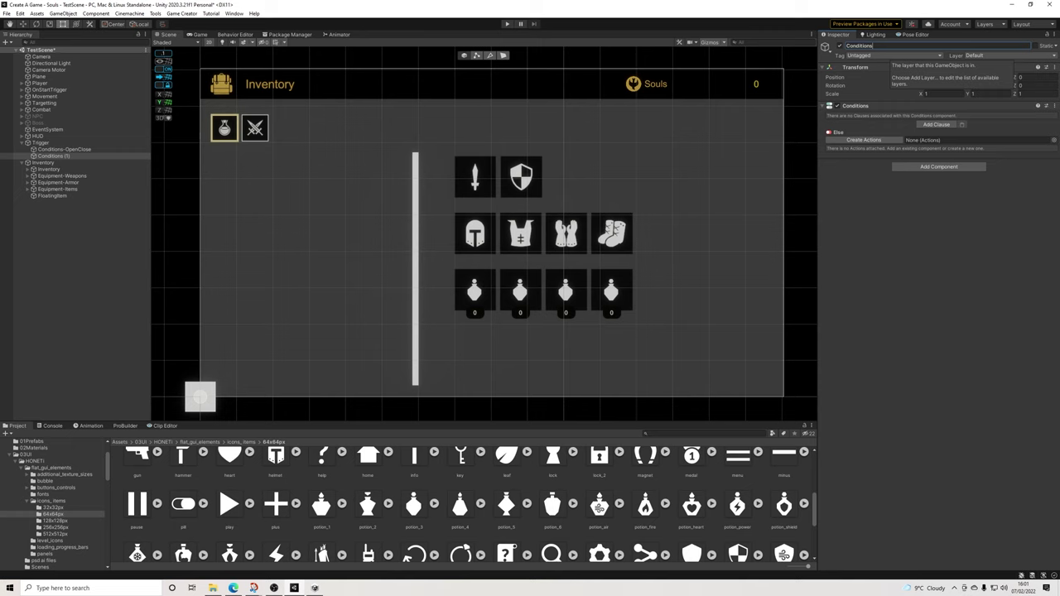
{"action": "type", "text": "Hotbar"}
{"action": "key", "text": "Return"}
Add a clause to Conditions-OpenClose with a GameObject Active condition that checks whether the root Inventory is inactive
{"action": "left_click", "coordinate": [65, 150]}
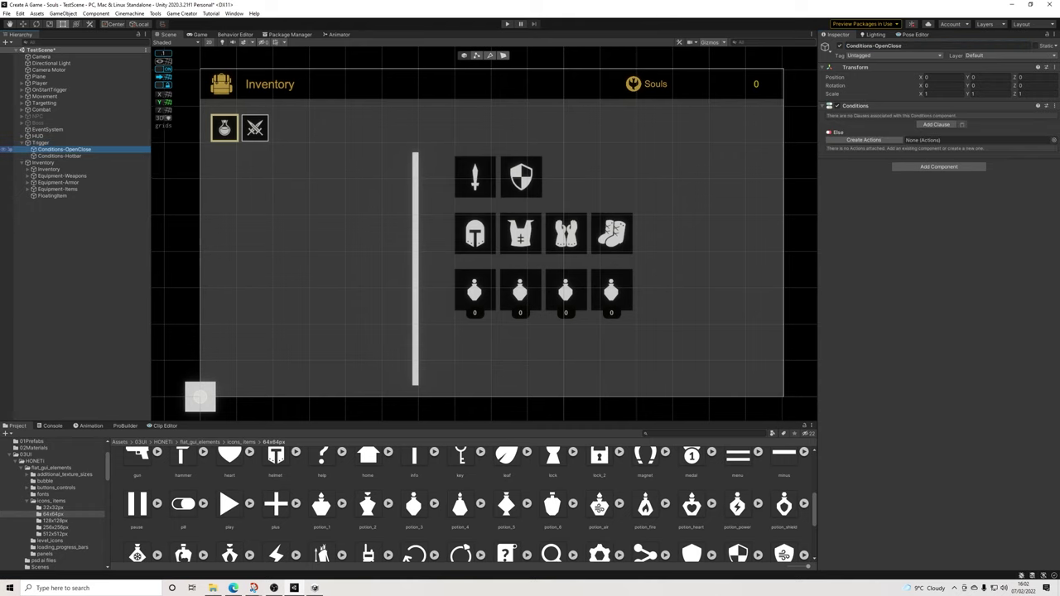
{"action": "left_click", "coordinate": [935, 124]}
{"action": "left_click", "coordinate": [867, 141]}
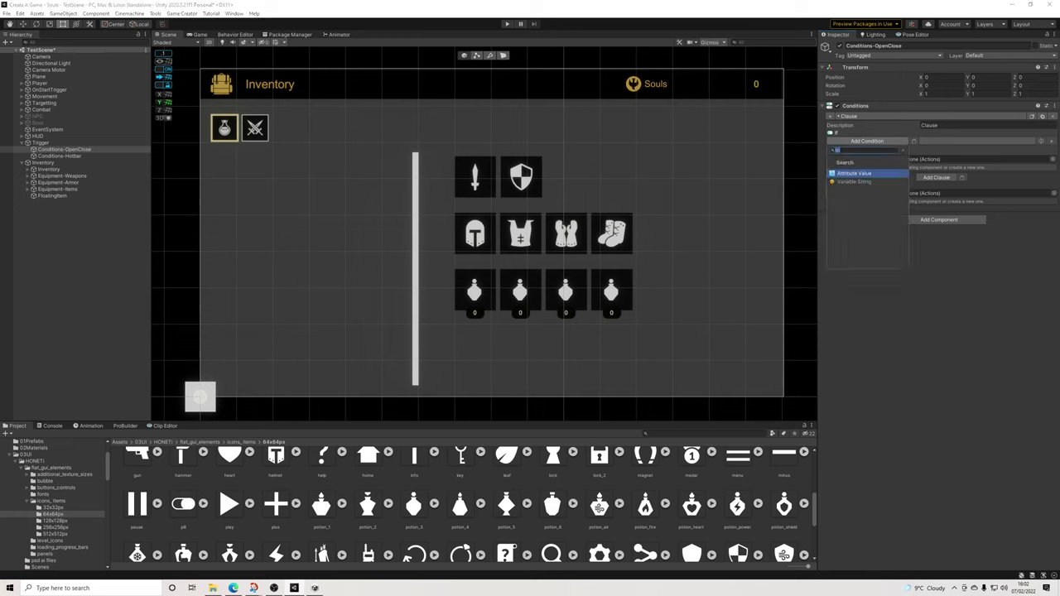
{"action": "type", "text": "ac"}
{"action": "key", "text": "Down"}
{"action": "key", "text": "Down"}
{"action": "key", "text": "Down"}
{"action": "key", "text": "Down"}
{"action": "key", "text": "Down"}
{"action": "key", "text": "Down"}
{"action": "key", "text": "Down"}
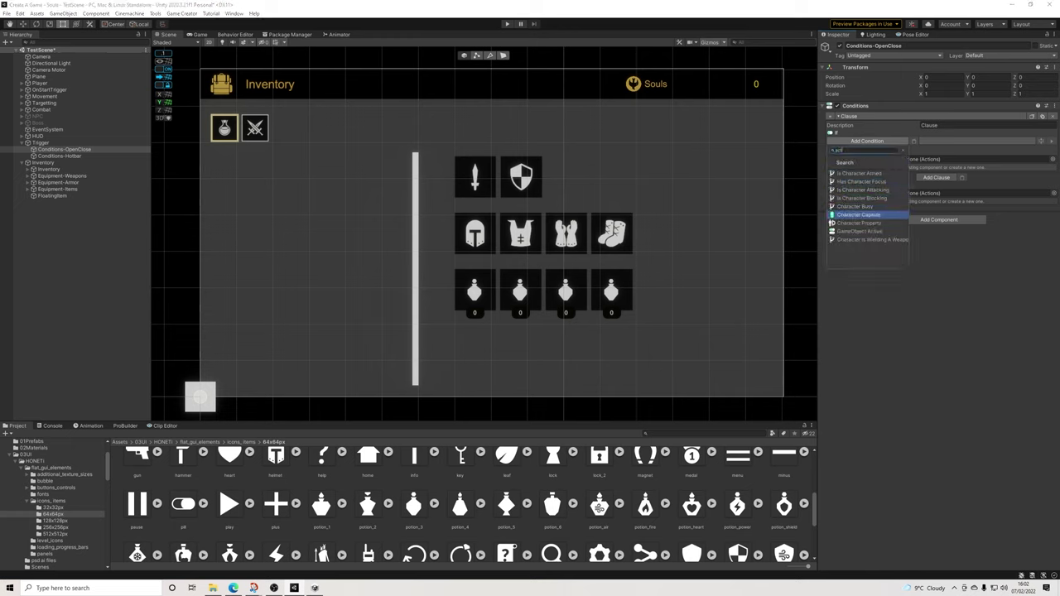
{"action": "key", "text": "Return"}
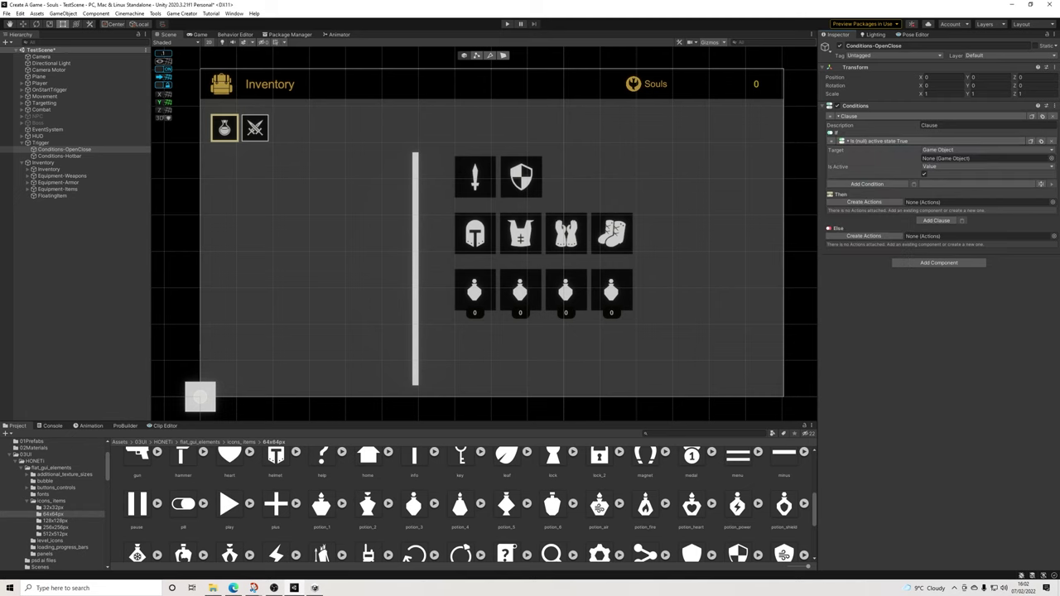
{"action": "left_click_drag", "start_coordinate": [43, 162], "coordinate": [952, 158]}
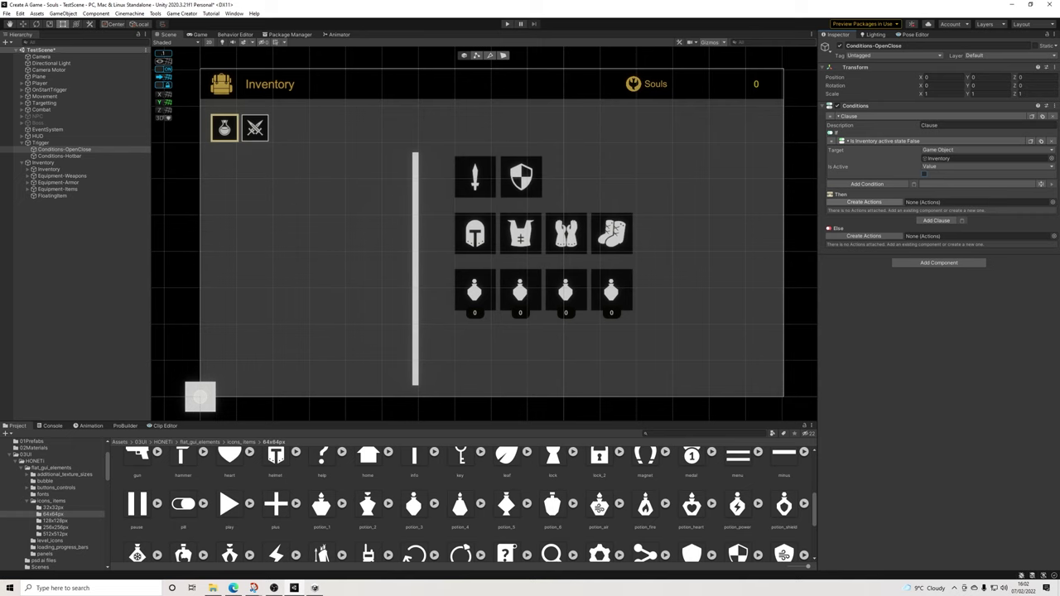
Create actions for this clause with a Set Active action that activates the root Inventory object
{"action": "left_click", "coordinate": [864, 202]}
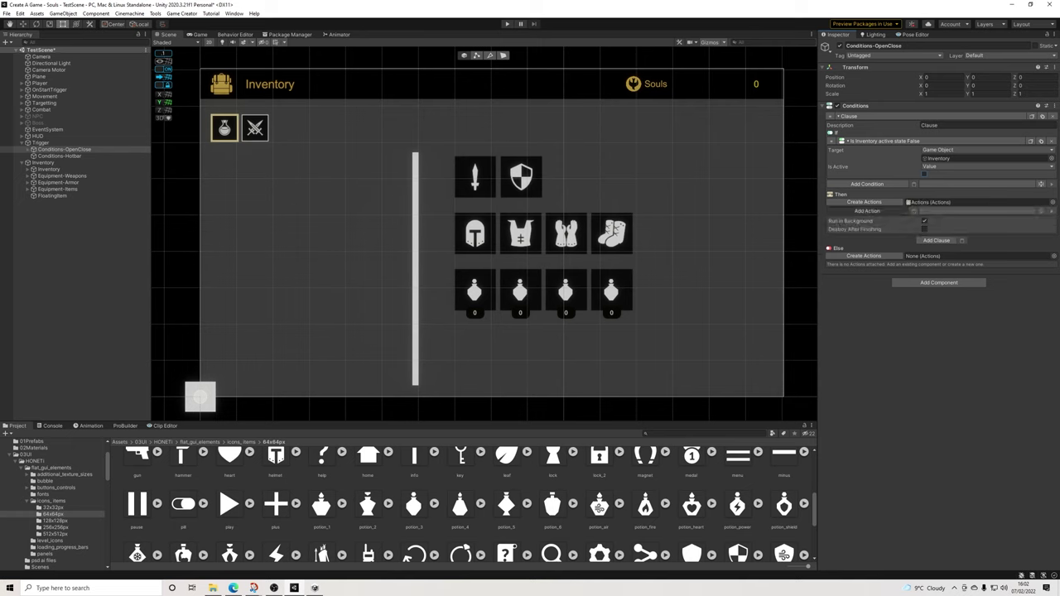
{"action": "left_click", "coordinate": [866, 211]}
{"action": "type", "text": "set"}
{"action": "left_click", "coordinate": [861, 268]}
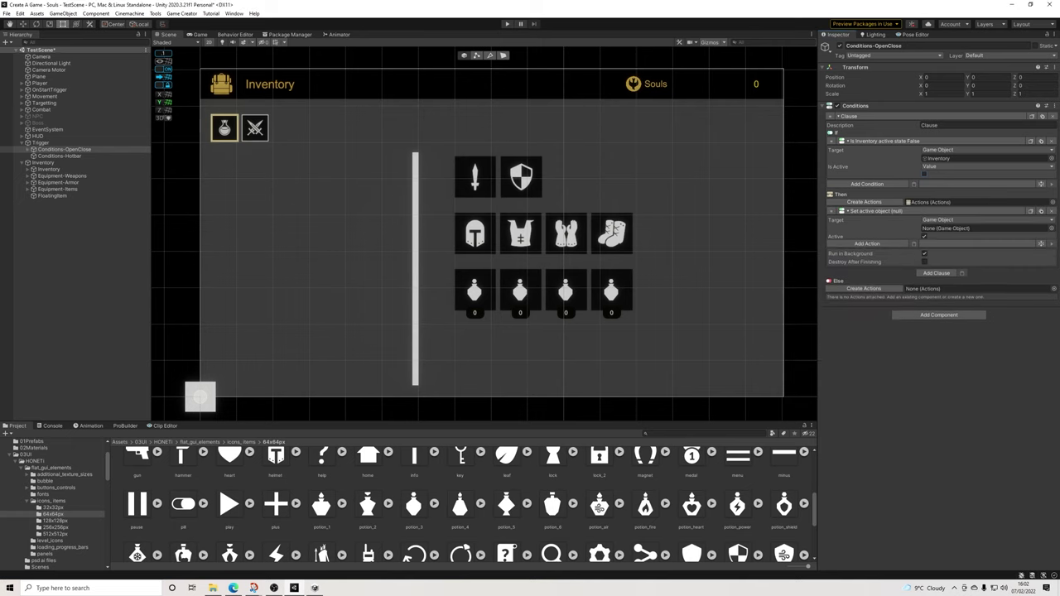
{"action": "left_click_drag", "start_coordinate": [43, 162], "coordinate": [954, 228]}
Add a second clause that checks whether Inventory is active and deactivates it with a Set Active action
{"action": "left_click", "coordinate": [937, 276]}
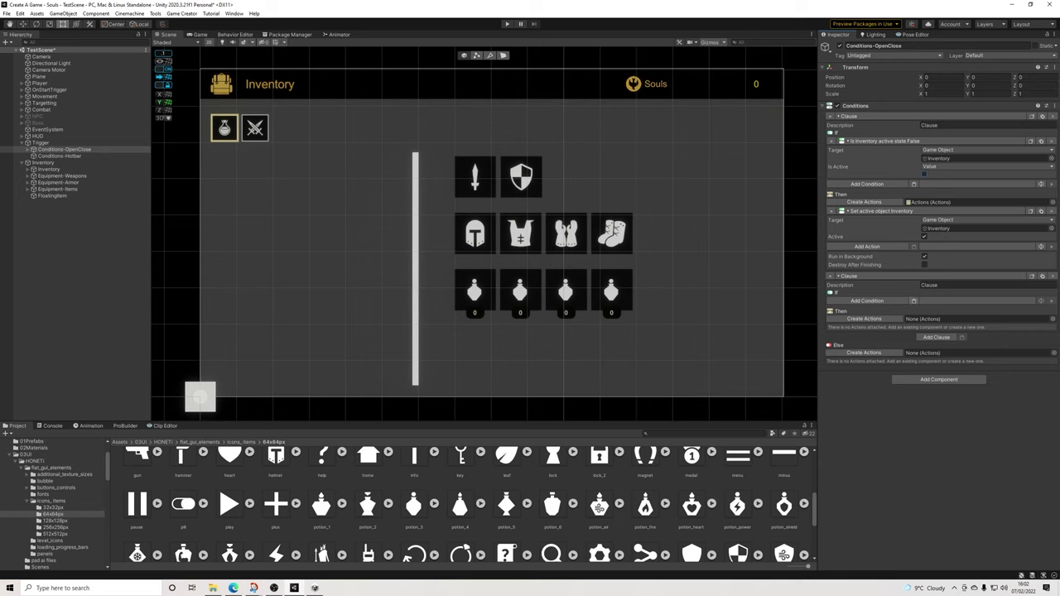
{"action": "left_click", "coordinate": [915, 301]}
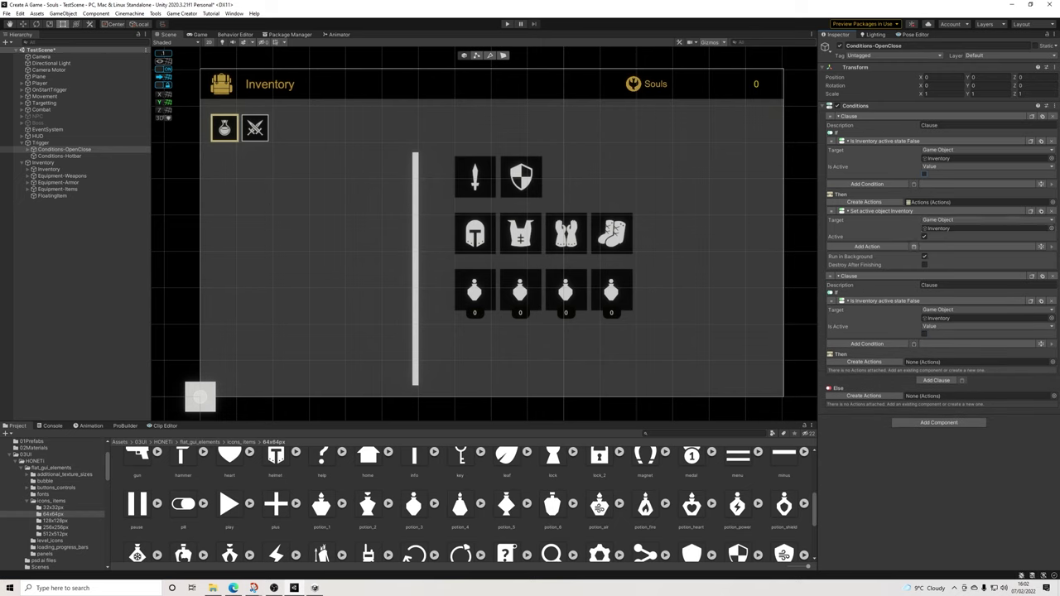
{"action": "left_click", "coordinate": [864, 362]}
{"action": "left_click", "coordinate": [914, 370]}
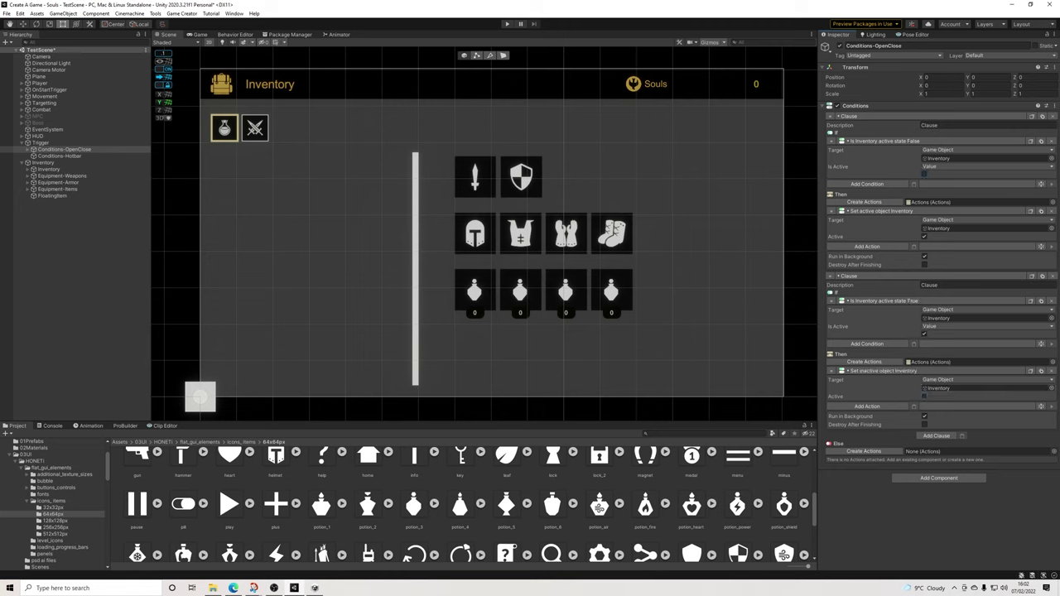
{"action": "left_click", "coordinate": [924, 397]}
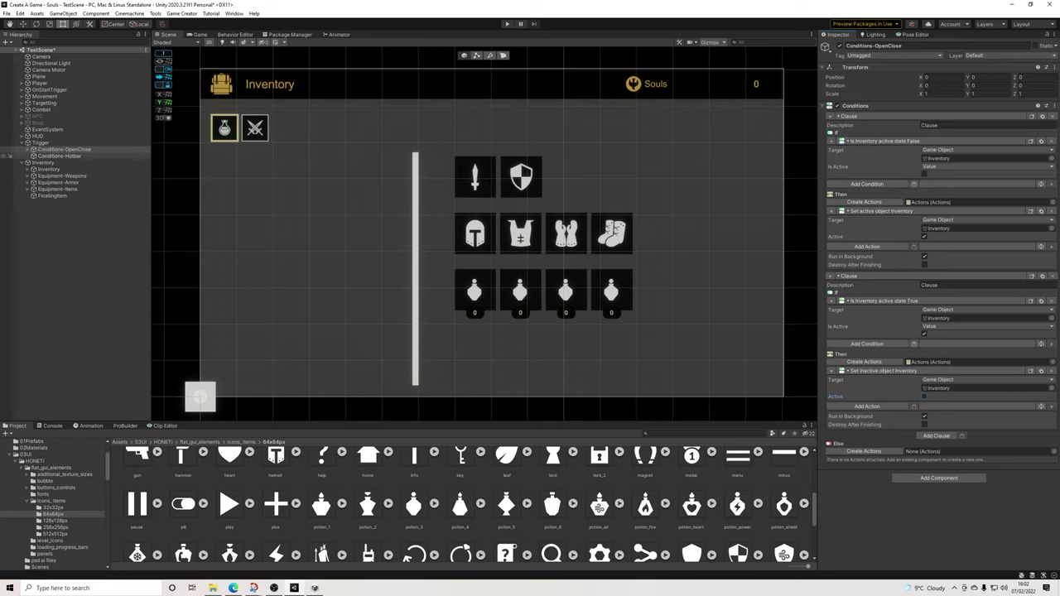
Add a clause to Conditions-Hotbar with a copied condition checking that the root Inventory's active state is false
{"action": "left_click", "coordinate": [60, 156]}
{"action": "left_click", "coordinate": [936, 124]}
{"action": "left_click", "coordinate": [914, 141]}
{"action": "left_click", "coordinate": [924, 173]}
Create actions for the Conditions-Hotbar clause and add a Transform action targeting the Equipment-Items game object
{"action": "left_click", "coordinate": [863, 202]}
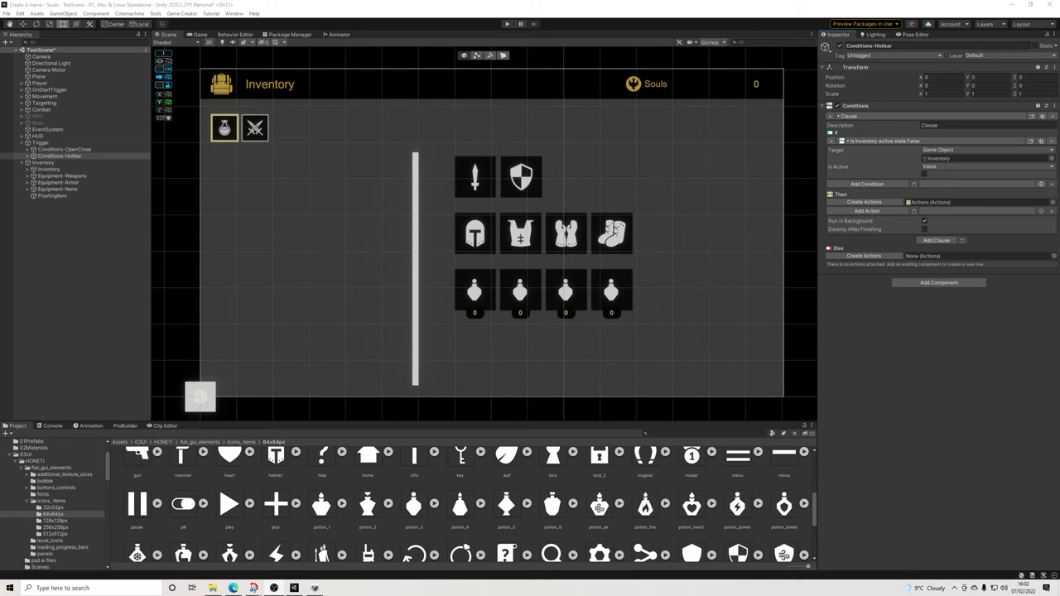
{"action": "left_click", "coordinate": [866, 210]}
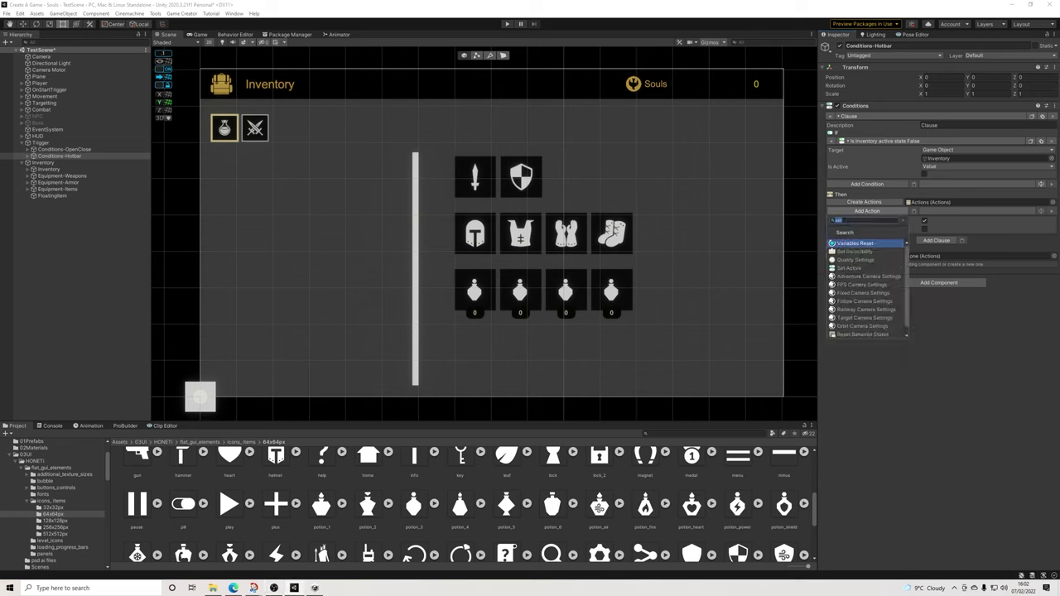
{"action": "type", "text": "tran"}
{"action": "key", "text": "Down"}
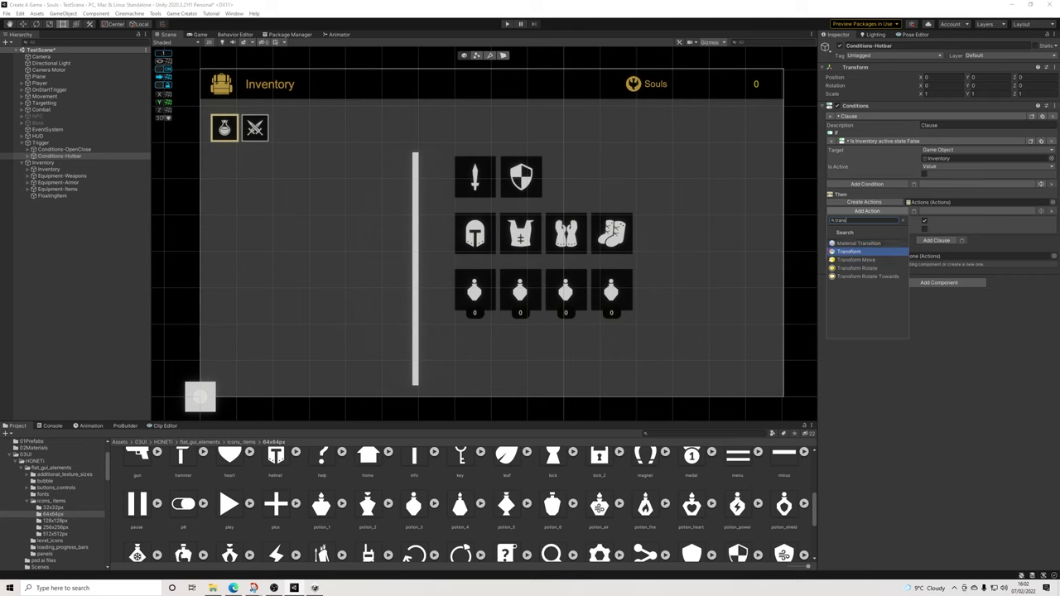
{"action": "key", "text": "Return"}
{"action": "left_click", "coordinate": [986, 219]}
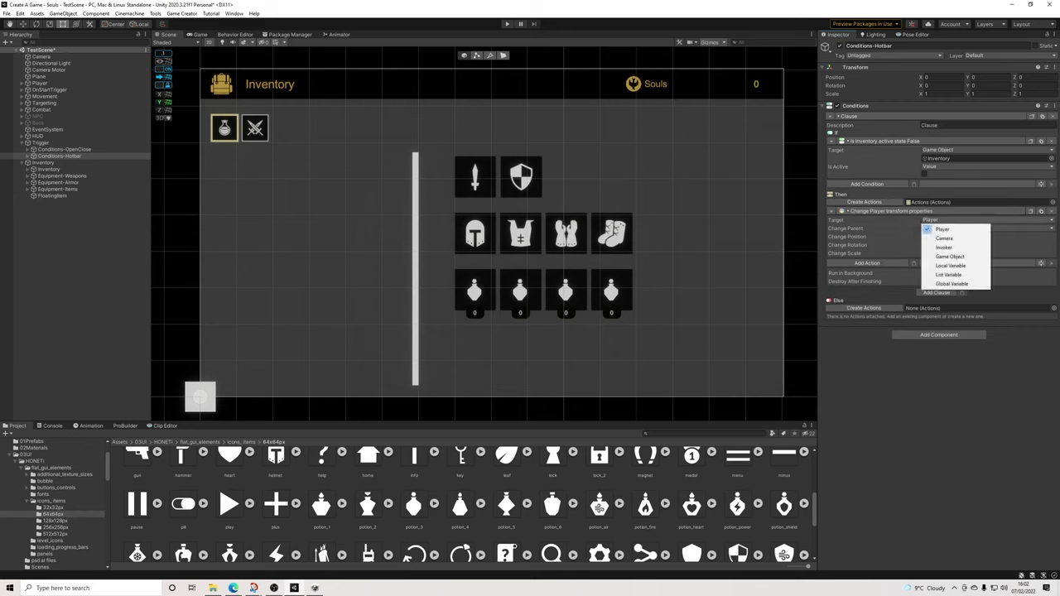
{"action": "left_click", "coordinate": [949, 256]}
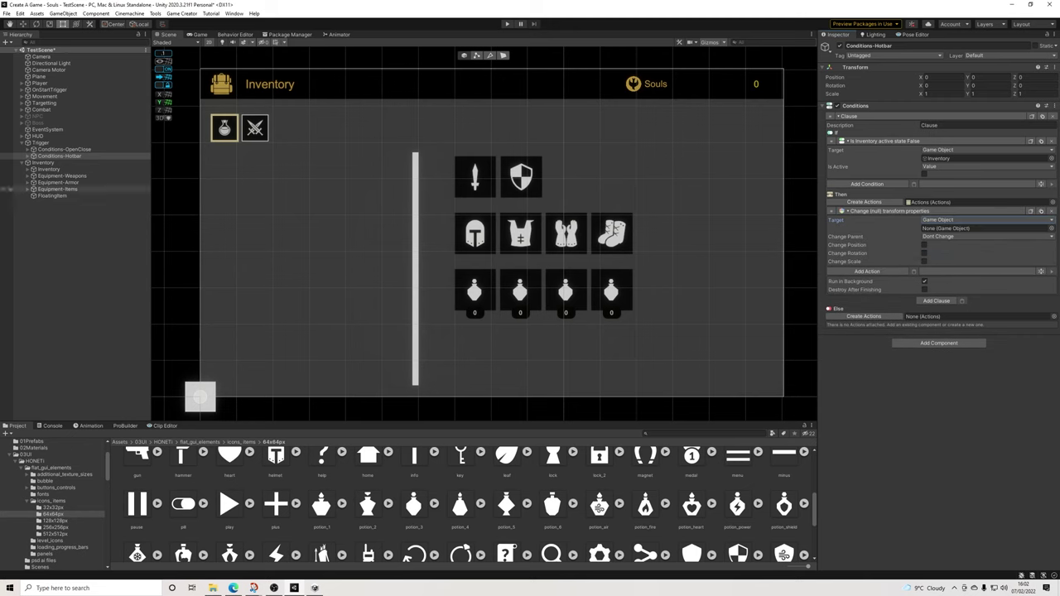
{"action": "left_click_drag", "start_coordinate": [60, 190], "coordinate": [945, 228]}
Set the Transform action to change the parent of Equipment-Items, with the root Inventory as new parent
{"action": "left_click", "coordinate": [944, 236]}
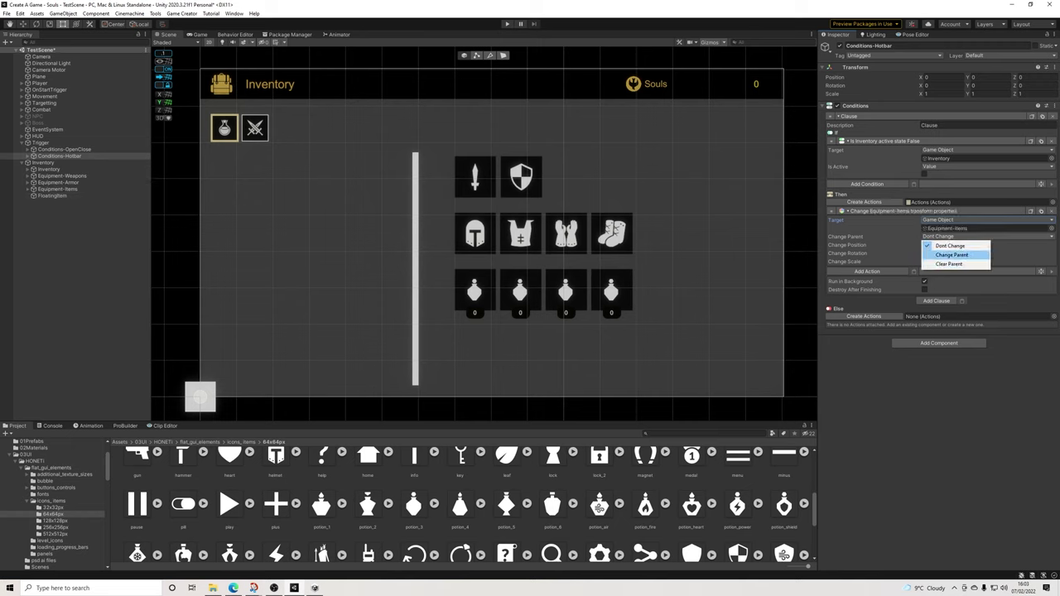
{"action": "left_click", "coordinate": [951, 254]}
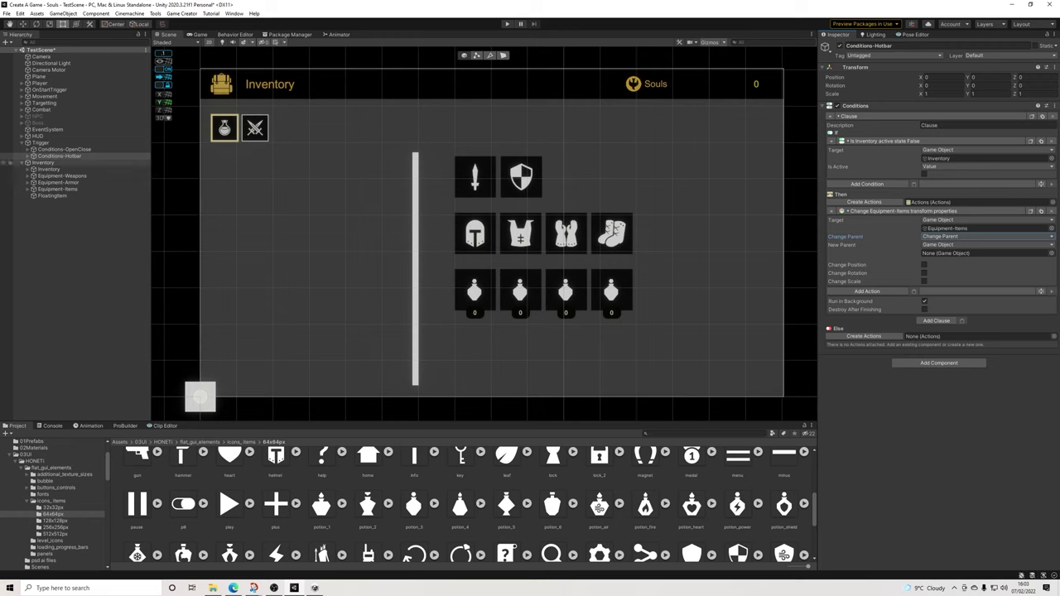
{"action": "left_click_drag", "start_coordinate": [43, 163], "coordinate": [952, 254]}
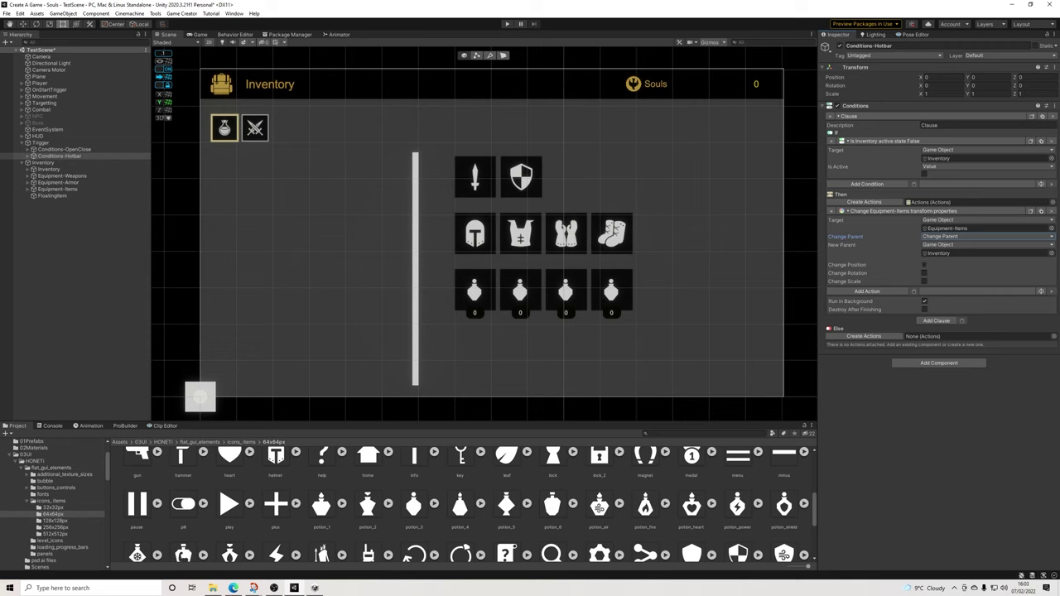
Enable position and scale changes in the Equipment-Items Transform action, with position relativity set to Local
{"action": "left_click", "coordinate": [924, 265]}
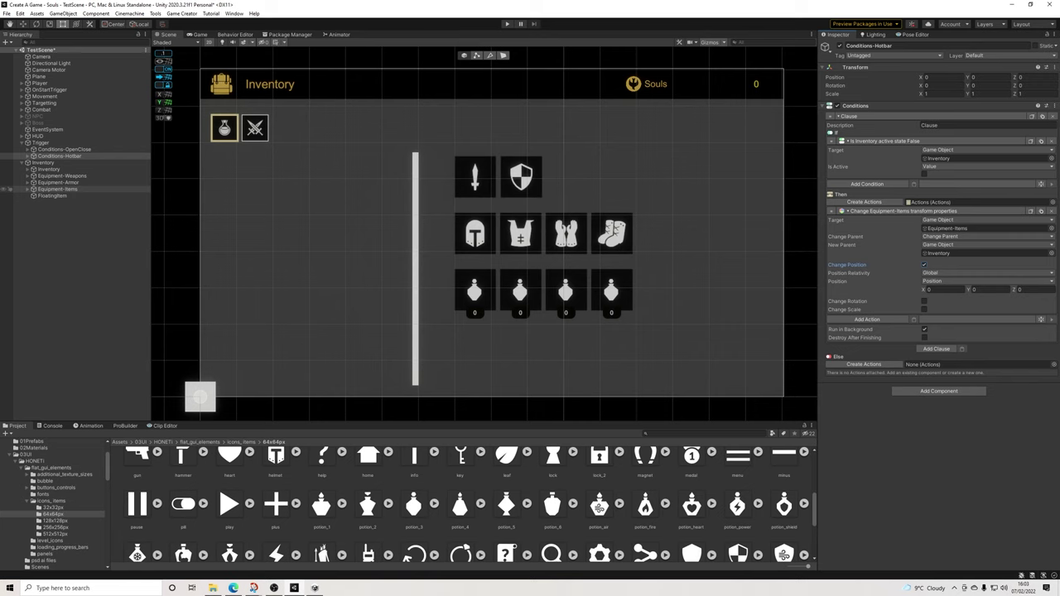
{"action": "left_click", "coordinate": [948, 273]}
{"action": "left_click", "coordinate": [946, 291]}
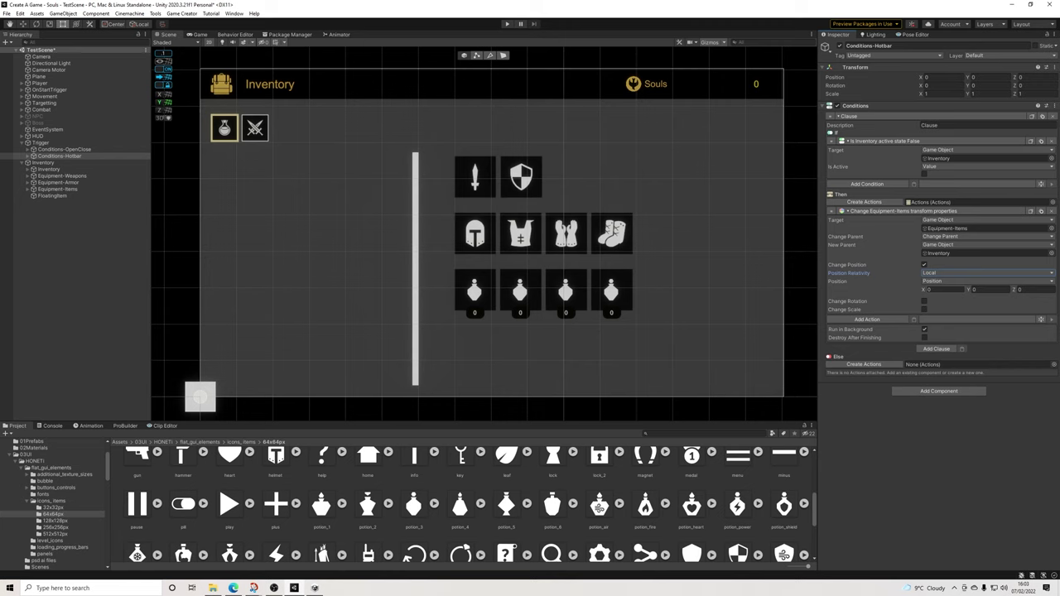
{"action": "left_click", "coordinate": [924, 309]}
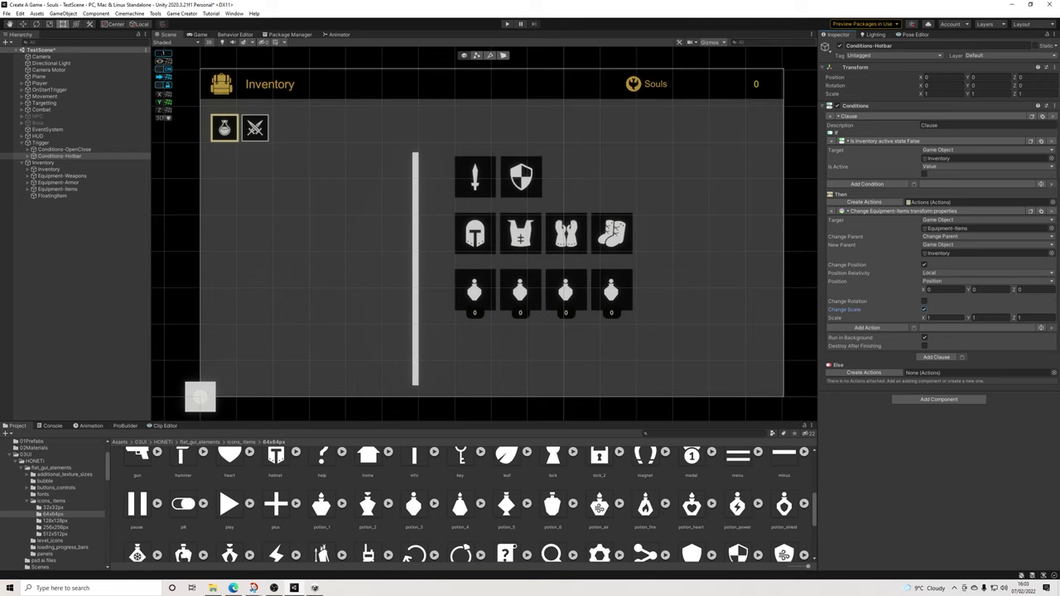
Capture Equipment-Items' Rect Transform values for reference and set the Conditions-Hotbar Transform action's position to X 476.632, Y -185.47
{"action": "left_click", "coordinate": [58, 189]}
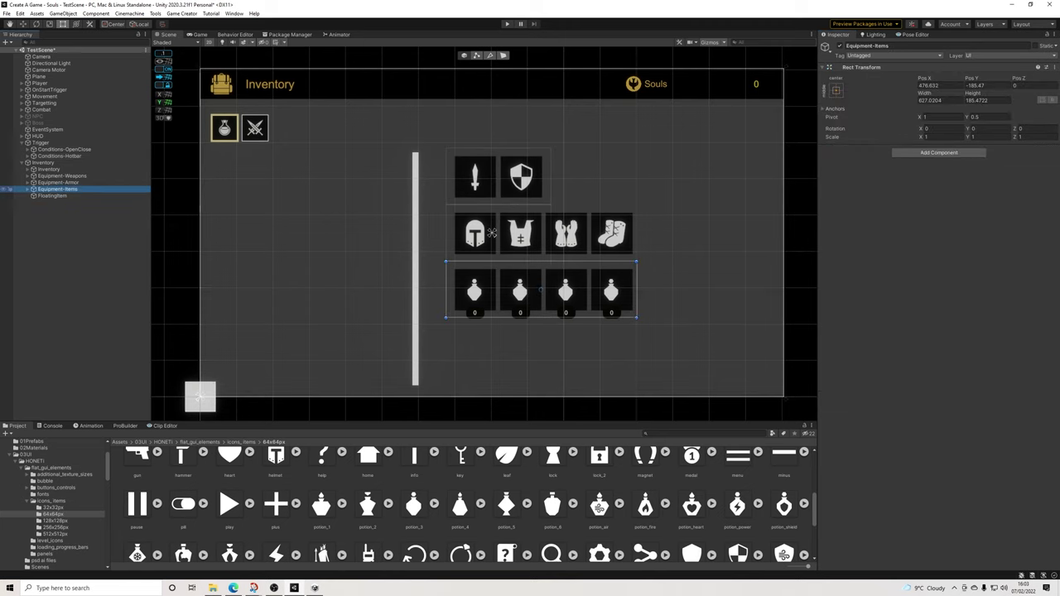
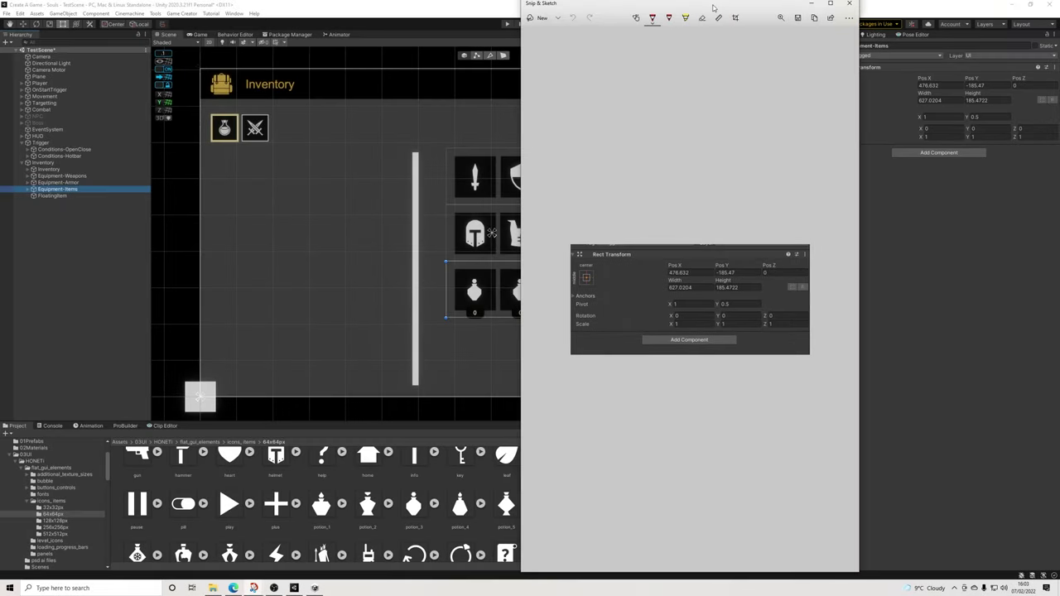
{"action": "mouse_move", "coordinate": [722, 11]}
{"action": "left_mouse_down"}
{"action": "mouse_move", "coordinate": [1048, 13]}
{"action": "mouse_move", "coordinate": [897, 41]}
{"action": "mouse_move", "coordinate": [1052, 29]}
{"action": "mouse_move", "coordinate": [849, 50]}
{"action": "mouse_move", "coordinate": [835, 246]}
{"action": "mouse_move", "coordinate": [1058, 240]}
{"action": "mouse_move", "coordinate": [939, 244]}
{"action": "mouse_move", "coordinate": [1051, 247]}
{"action": "mouse_move", "coordinate": [1059, 220]}
{"action": "left_mouse_up"}
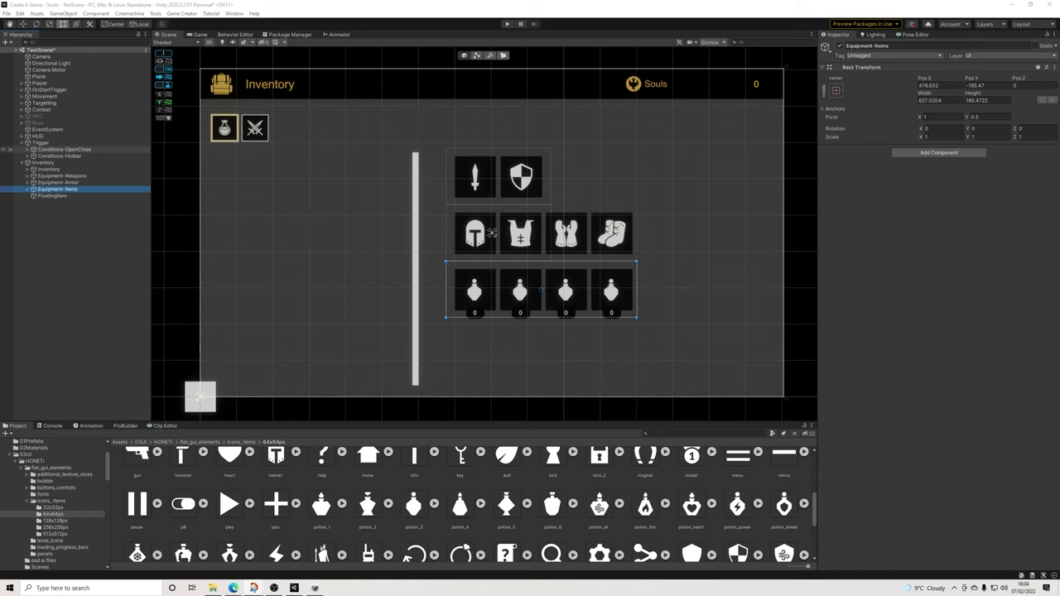
{"action": "left_click", "coordinate": [61, 156]}
{"action": "left_click", "coordinate": [944, 290]}
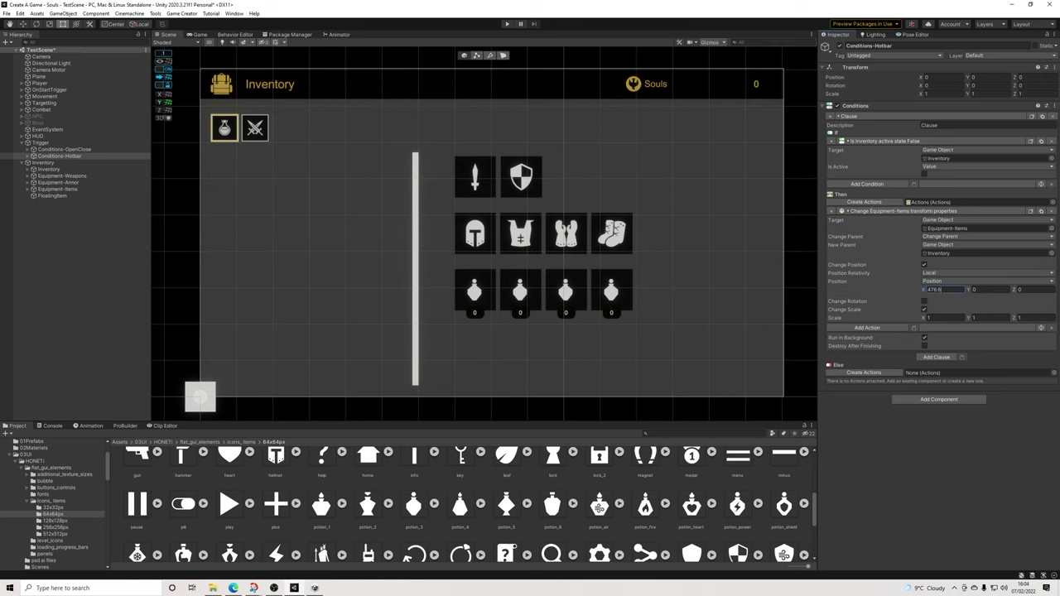
{"action": "key", "text": "Tab"}
{"action": "type", "text": "-185"}
{"action": "key", "text": "Tab"}
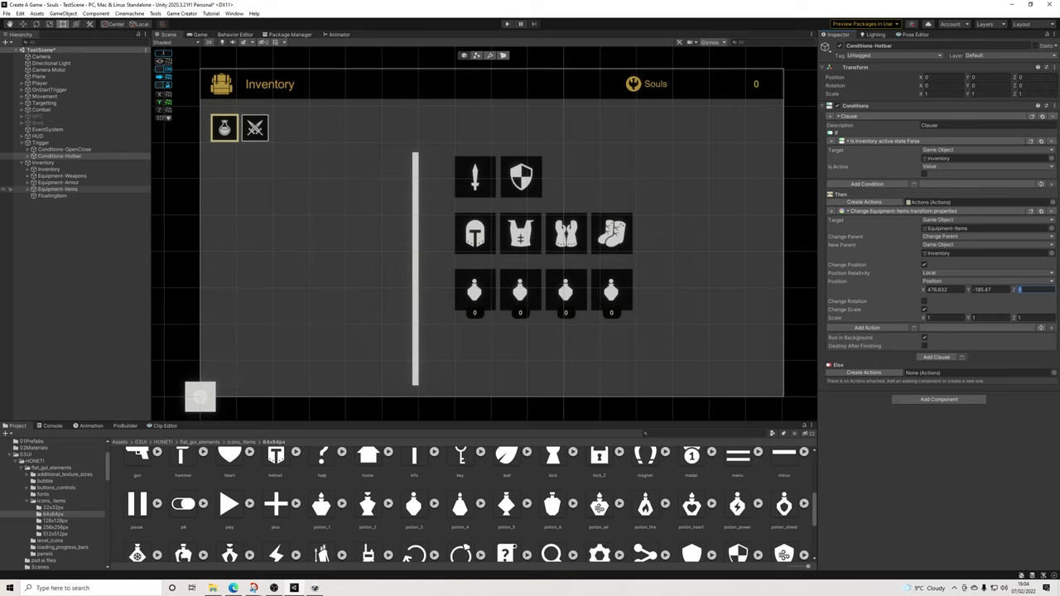
Copy the Equipment-Items object and deactivate the root Inventory object
{"action": "right_click", "coordinate": [58, 189]}
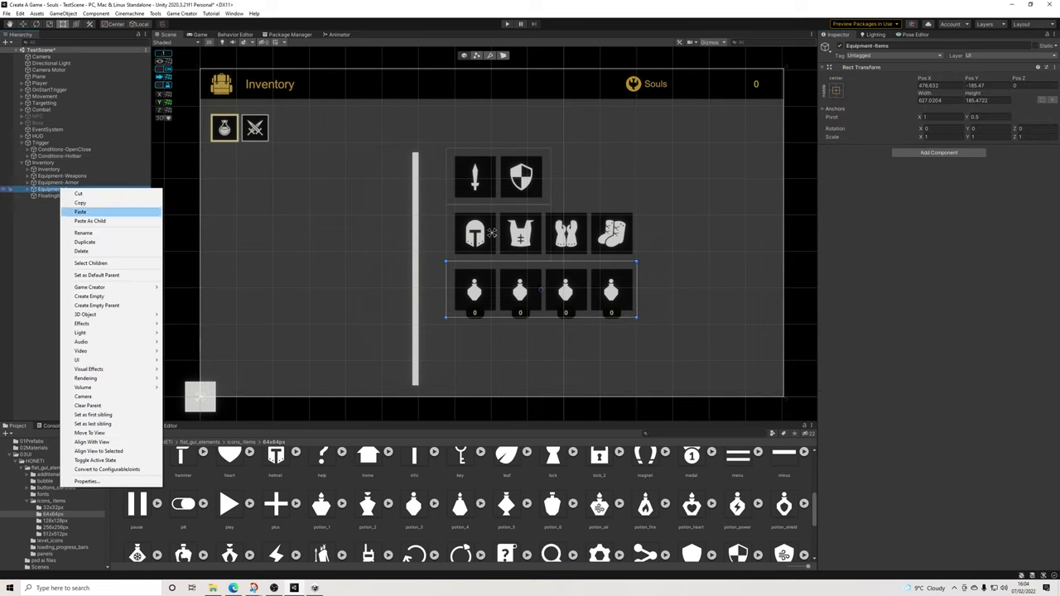
{"action": "left_click", "coordinate": [80, 203]}
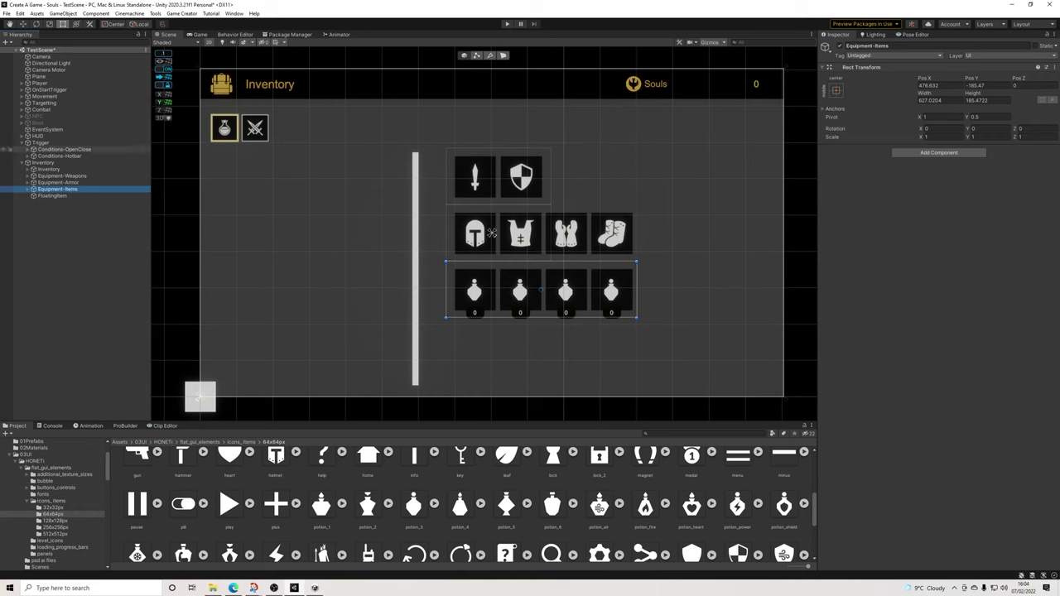
{"action": "left_click", "coordinate": [44, 162]}
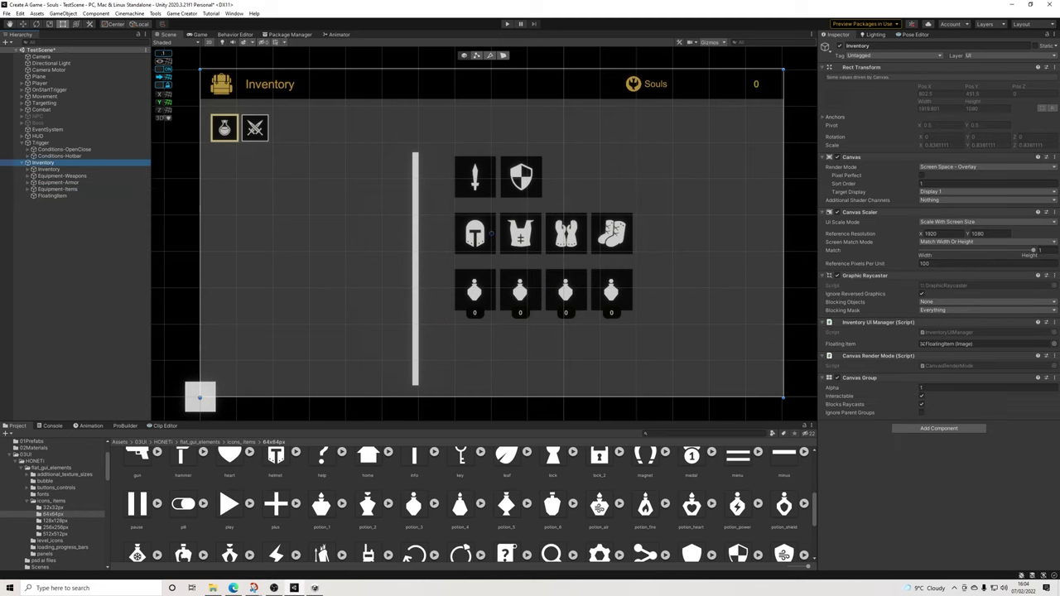
{"action": "left_click", "coordinate": [839, 45]}
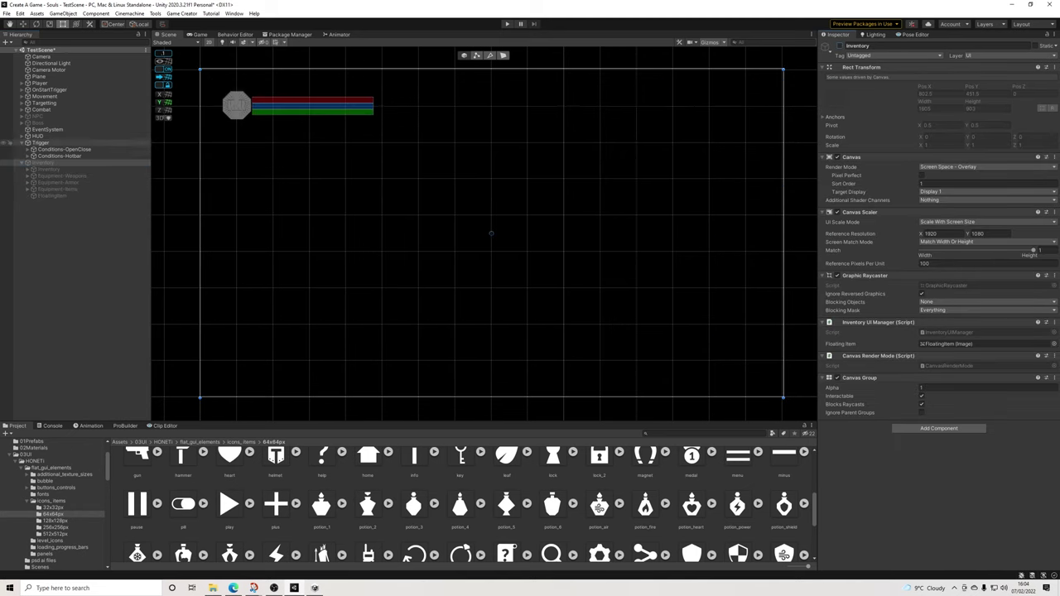
Turn on scene lighting in the Scene view and delete the existing ParentItems object under HUD
{"action": "left_click", "coordinate": [222, 42]}
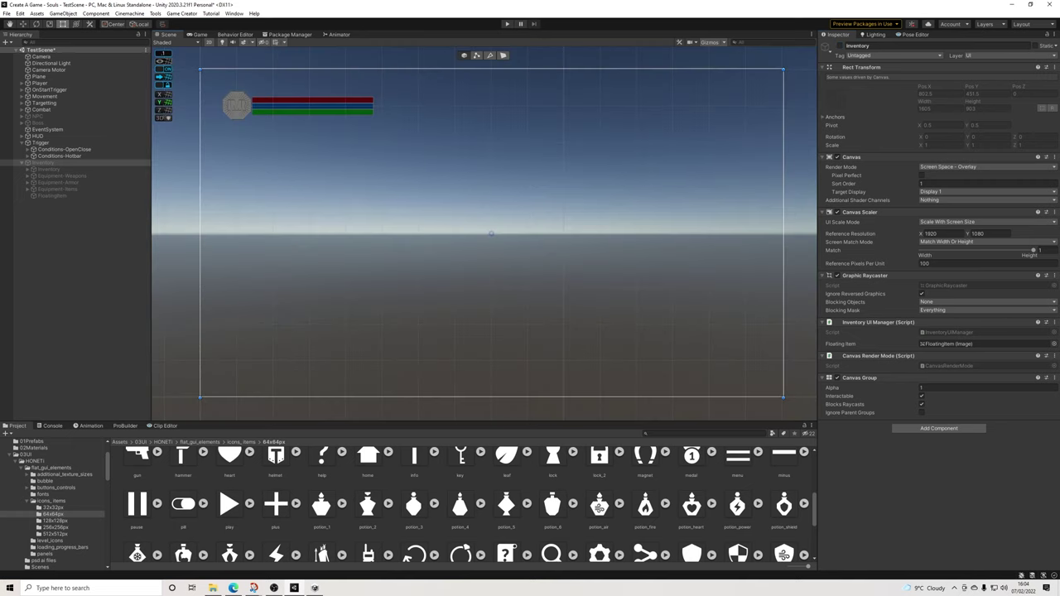
{"action": "scroll", "coordinate": [375, 161], "scroll_direction": "up", "scroll_amount": 1}
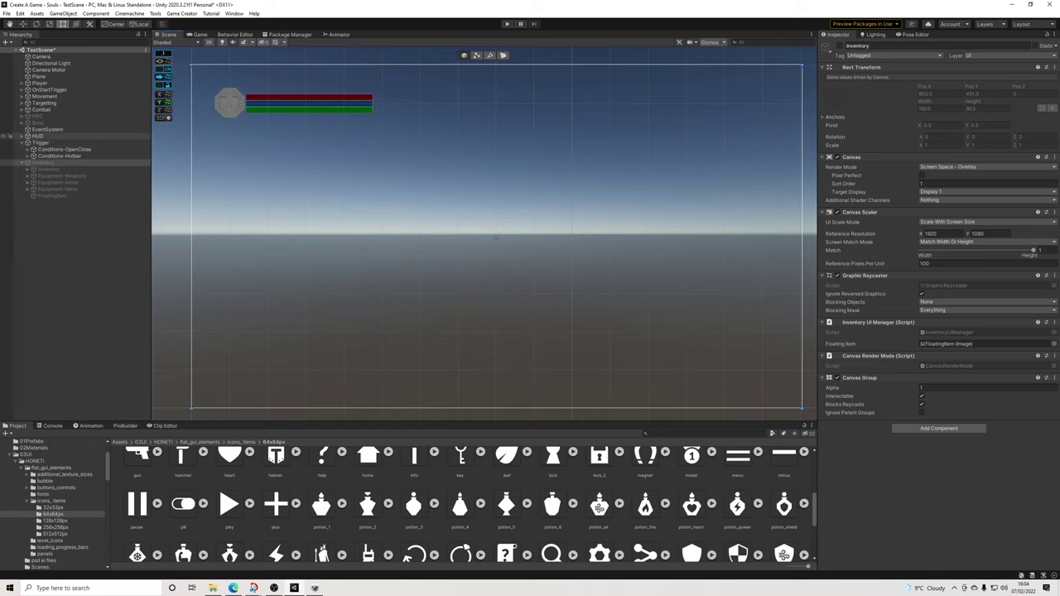
{"action": "left_click", "coordinate": [22, 137]}
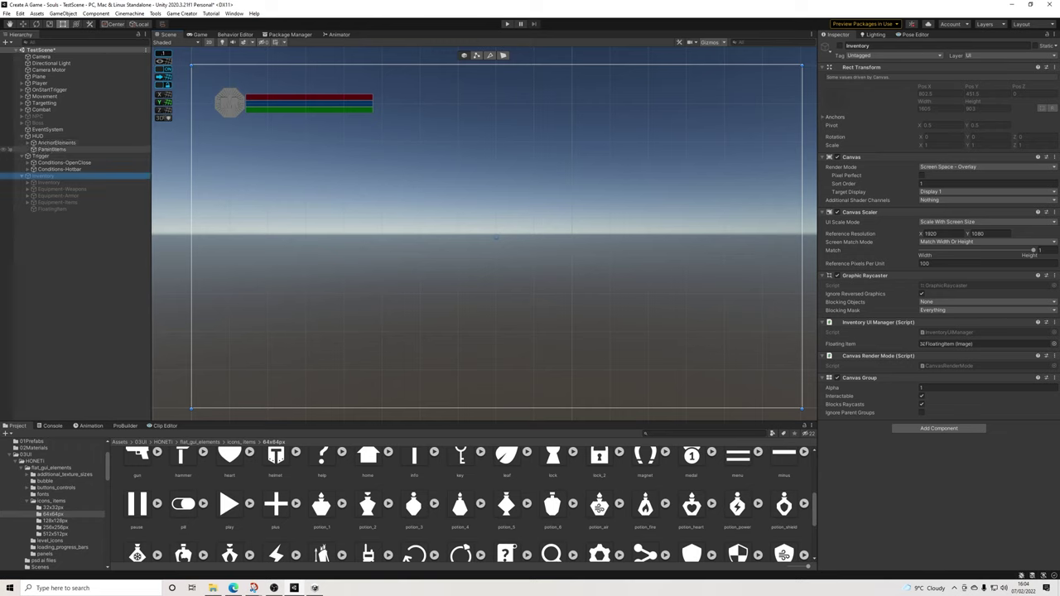
{"action": "left_click", "coordinate": [52, 149]}
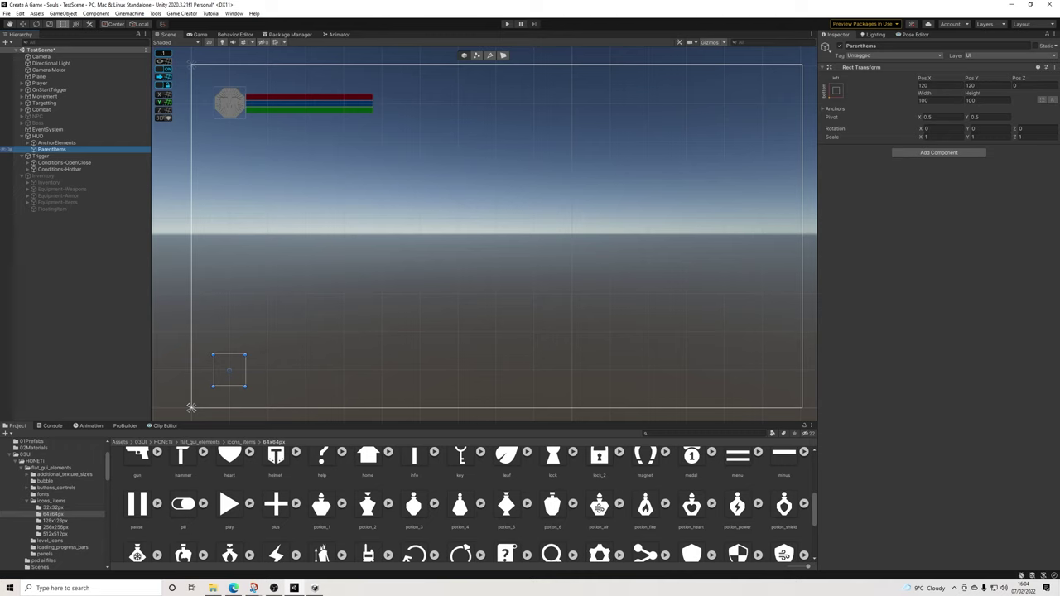
{"action": "left_click", "coordinate": [37, 136]}
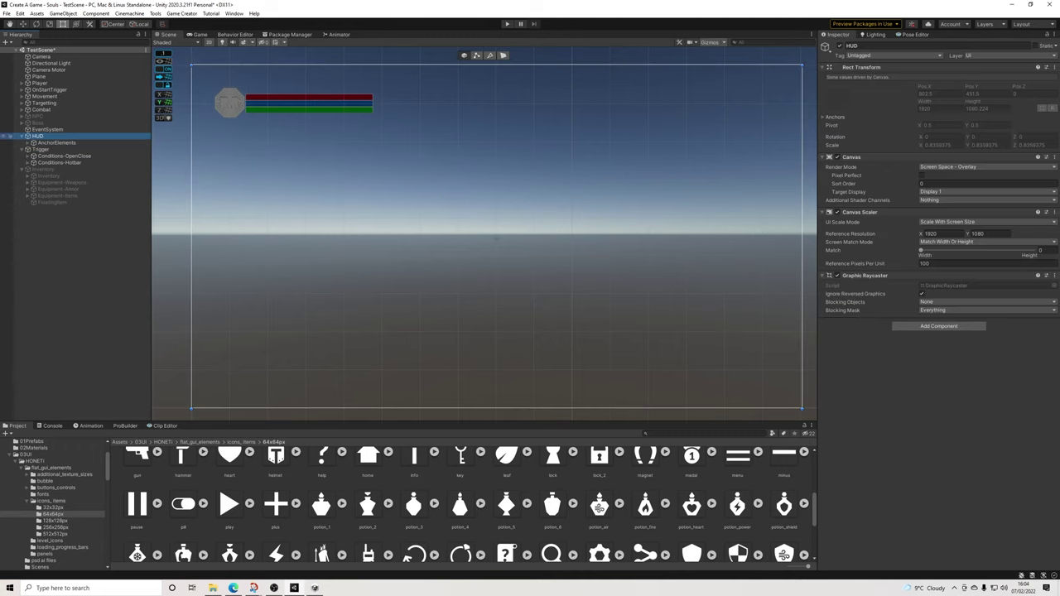
Create an empty child object under HUD and name it ParentItem
{"action": "right_click", "coordinate": [39, 136]}
{"action": "left_click", "coordinate": [68, 245]}
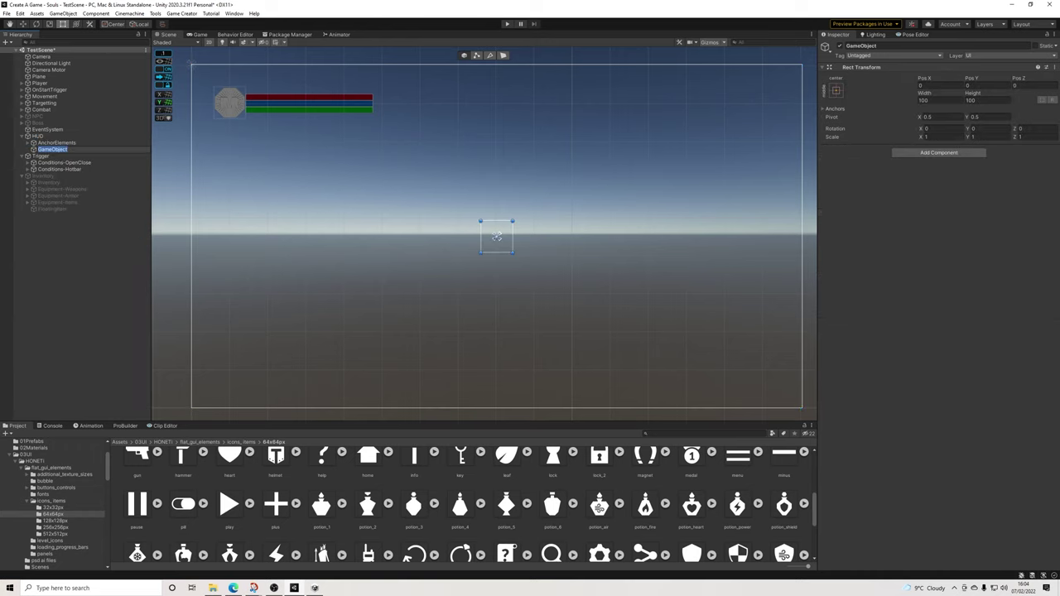
{"action": "left_click", "coordinate": [890, 46]}
{"action": "type", "text": "Pane"}
{"action": "type", "text": "nt"}
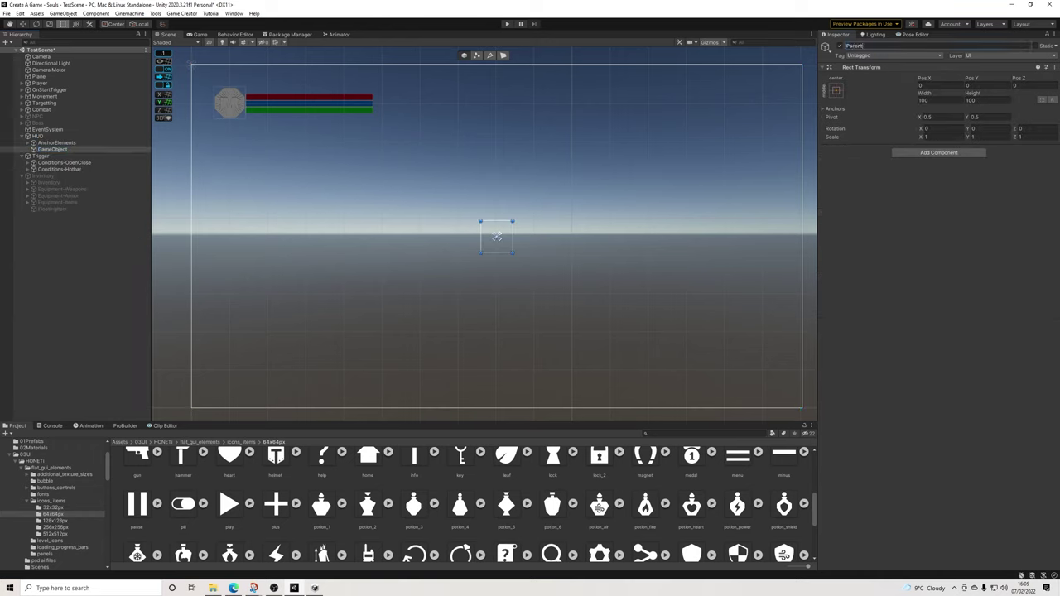
{"action": "type", "text": "Item"}
{"action": "key", "text": "Return"}
Anchor ParentItem to the HUD's bottom-left corner, move it to about Pos X 126 and set its Pos Y to 120
{"action": "left_click", "coordinate": [836, 90]}
{"action": "left_click", "coordinate": [865, 191]}
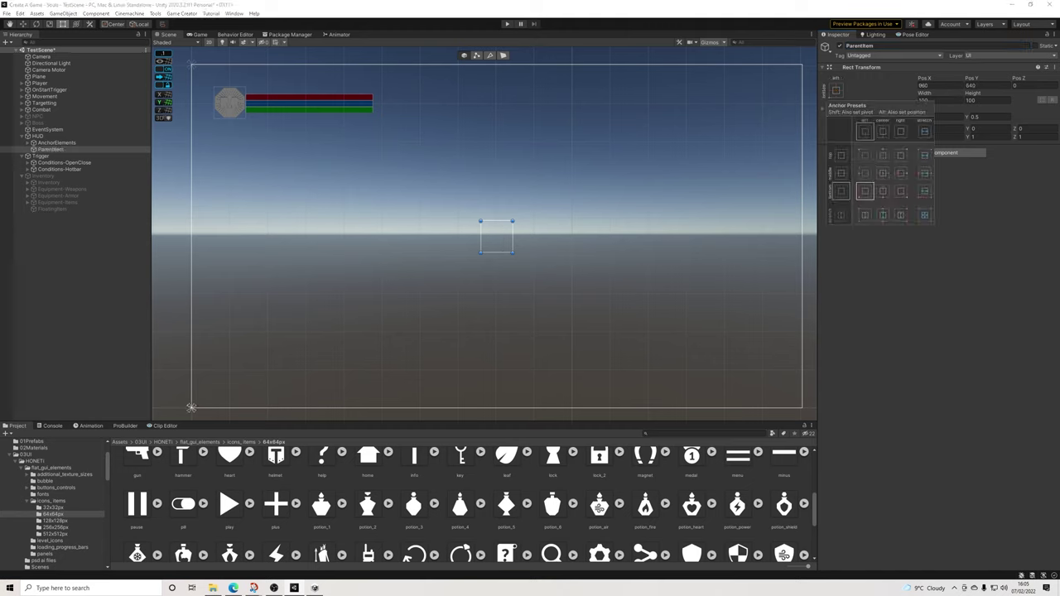
{"action": "left_click_drag", "start_coordinate": [497, 236], "coordinate": [230, 369]}
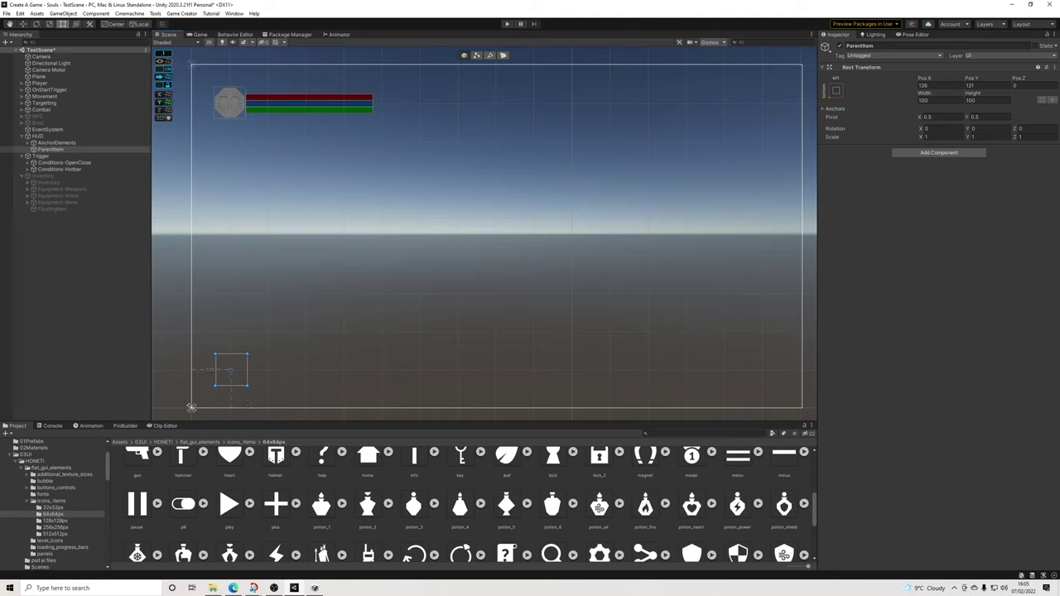
{"action": "left_click", "coordinate": [1010, 85]}
{"action": "type", "text": "0"}
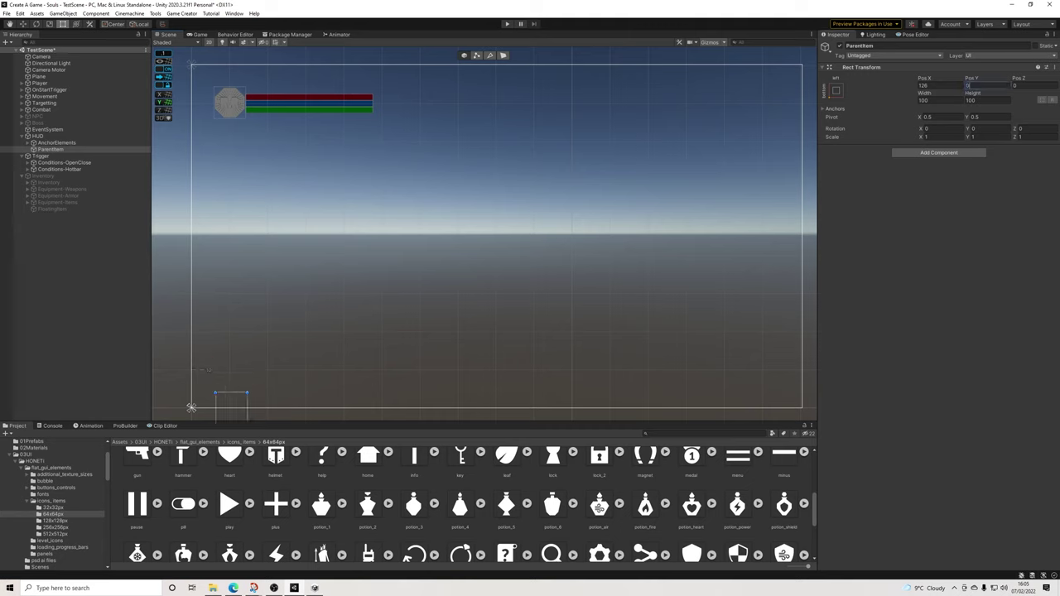
{"action": "type", "text": "120"}
Paste the copied Equipment-Items as a child of ParentItem and move it to about Pos X 577, Pos Y 43
{"action": "right_click", "coordinate": [54, 149]}
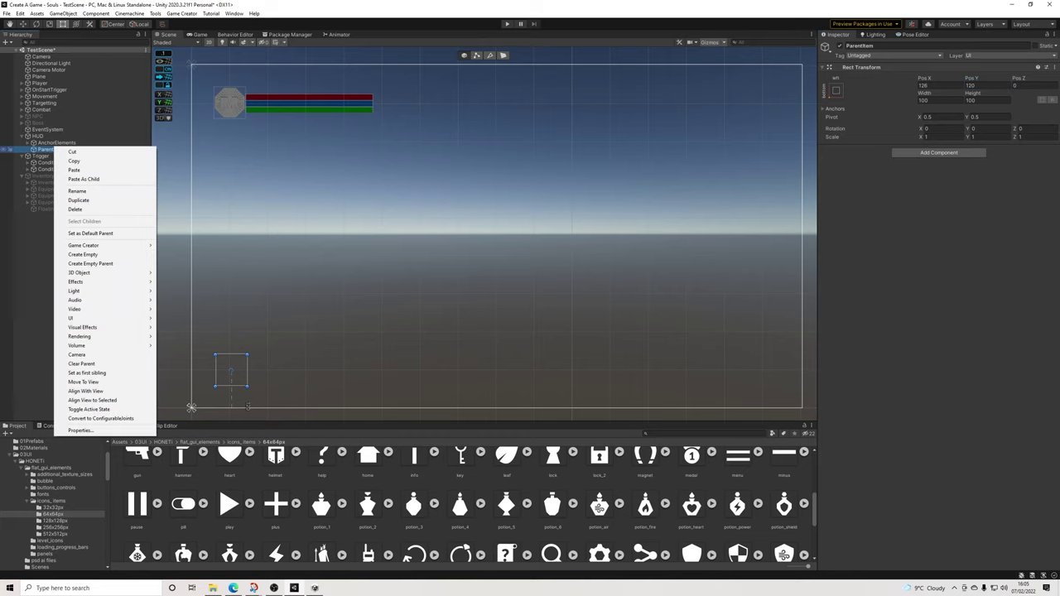
{"action": "left_click", "coordinate": [42, 149]}
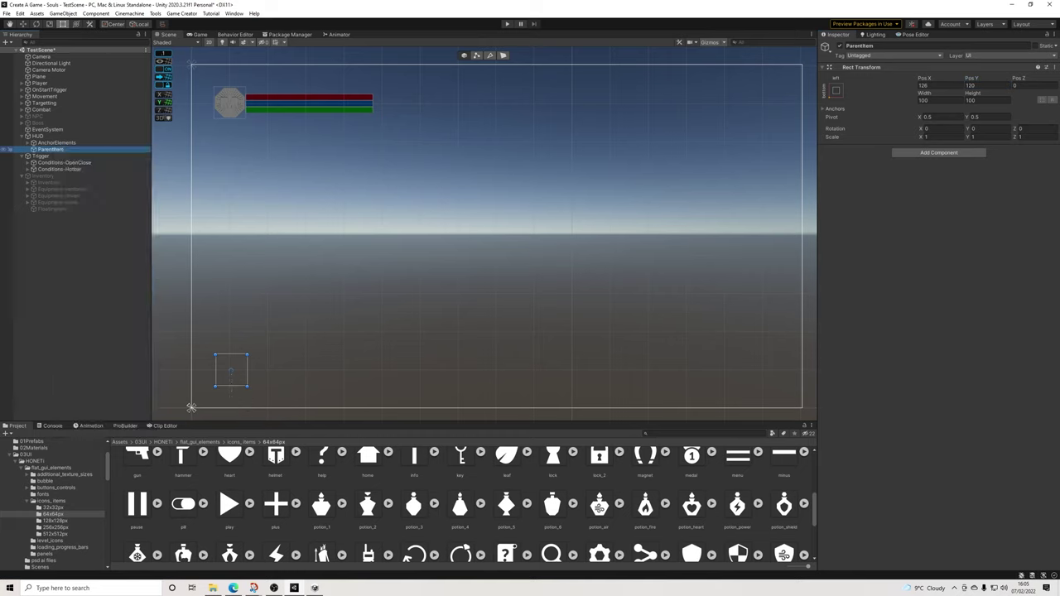
{"action": "right_click", "coordinate": [42, 149]}
{"action": "left_click", "coordinate": [73, 180]}
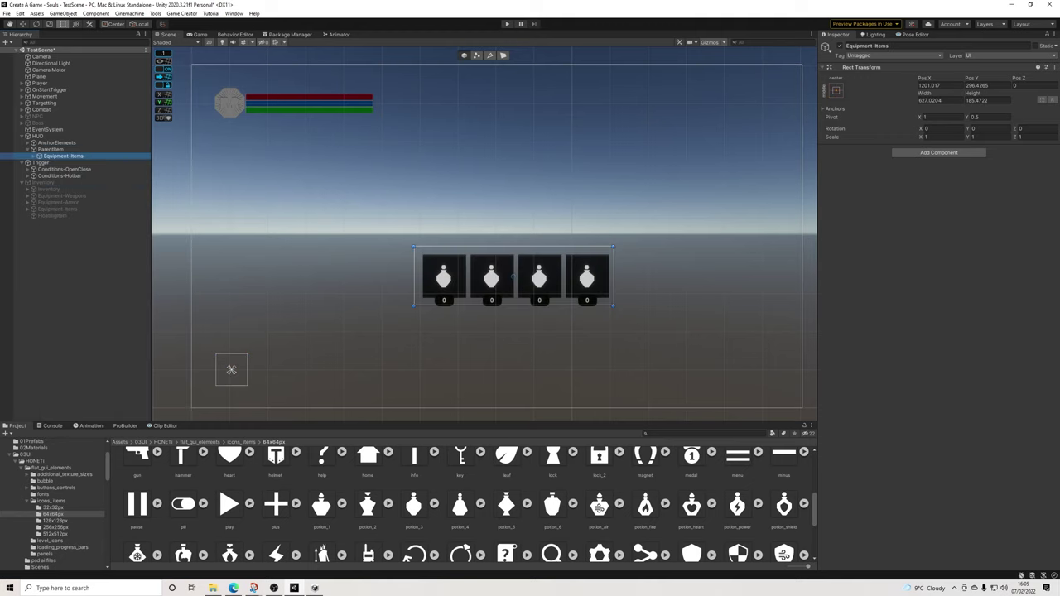
{"action": "left_click_drag", "start_coordinate": [630, 299], "coordinate": [431, 381]}
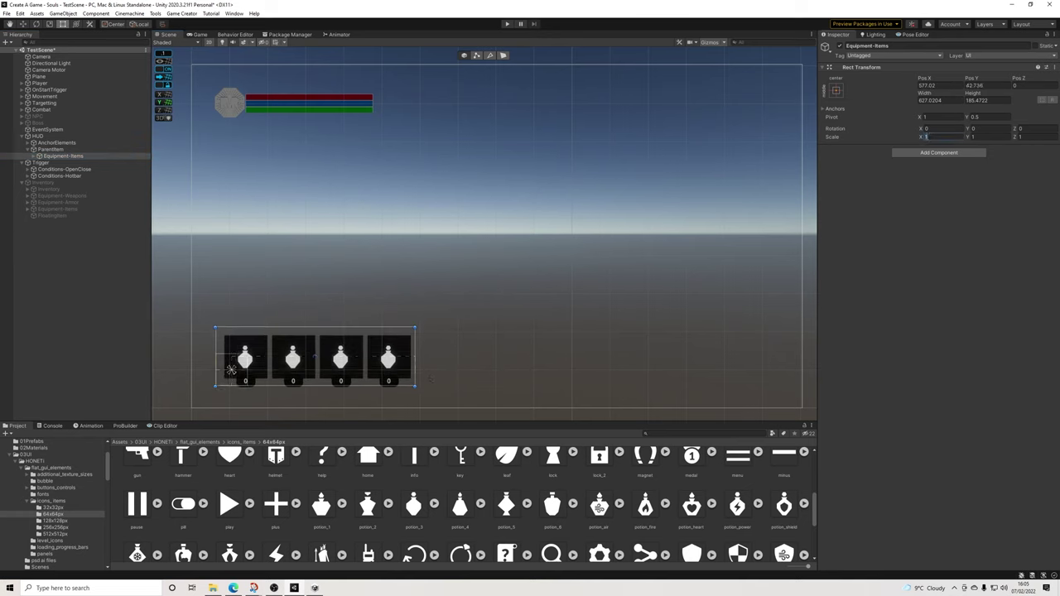
Scale the pasted Equipment-Items to 0.5 on X, Y and Z and move it to Pos X 264, Pos Y 0
{"action": "type", "text": "0.5"}
{"action": "key", "text": "Tab"}
{"action": "type", "text": "0.5"}
{"action": "key", "text": "Tab"}
{"action": "type", "text": "0.5"}
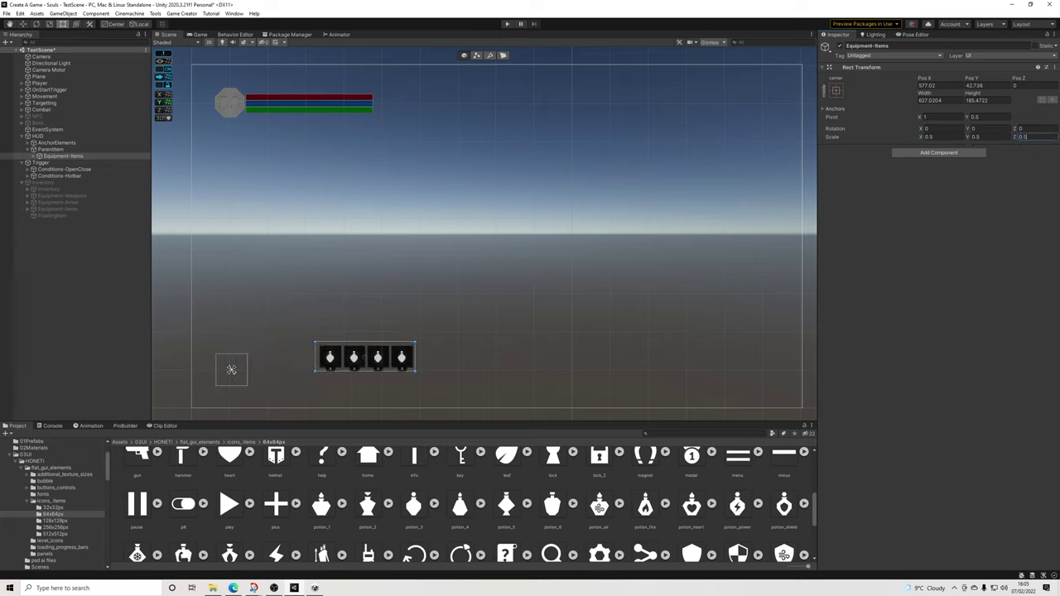
{"action": "left_click_drag", "start_coordinate": [371, 358], "coordinate": [270, 371]}
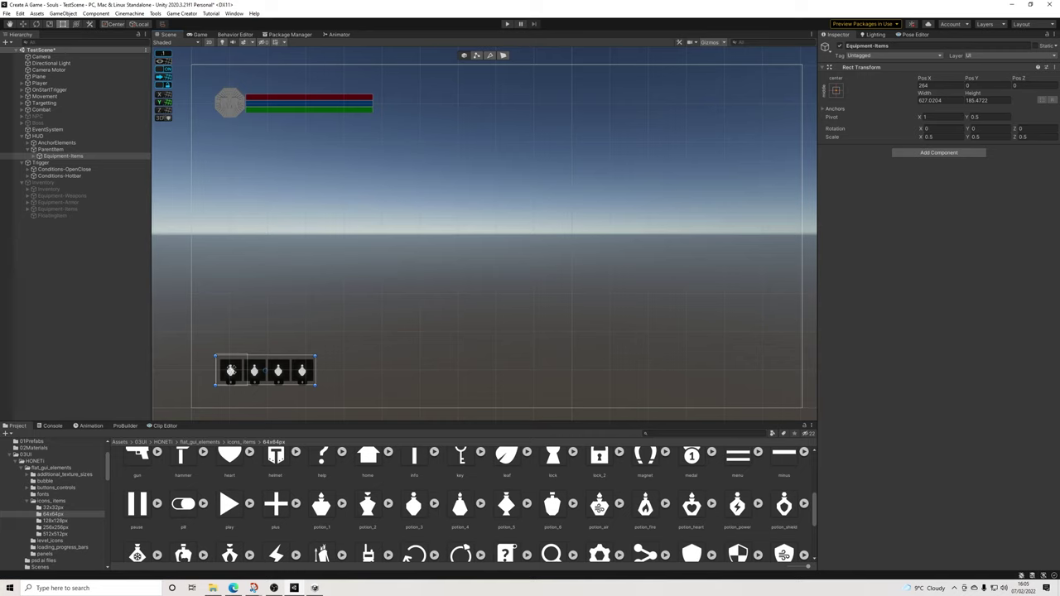
{"action": "left_click", "coordinate": [812, 145]}
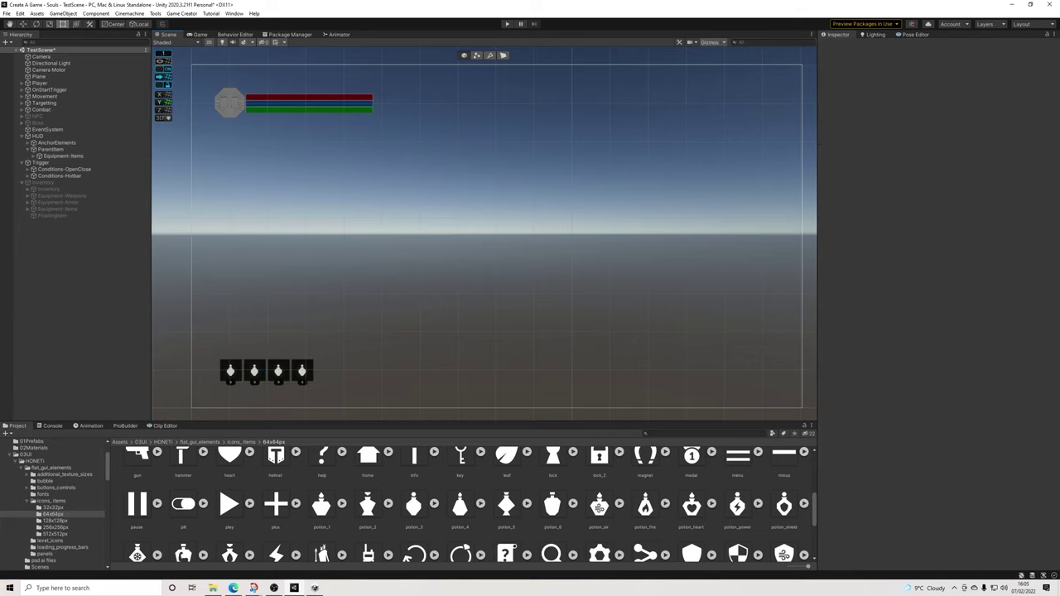
{"action": "scroll", "coordinate": [259, 384], "scroll_direction": "up", "scroll_amount": 2}
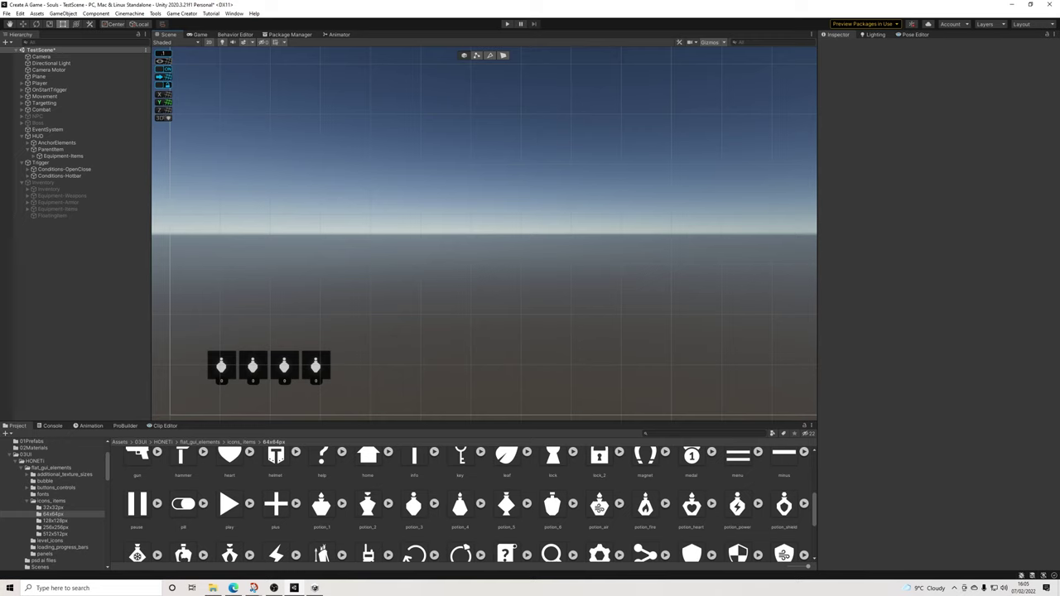
{"action": "scroll", "coordinate": [319, 331], "scroll_direction": "down", "scroll_amount": 5}
{"action": "middle_click_drag", "start_coordinate": [319, 331], "coordinate": [291, 342]}
{"action": "scroll", "coordinate": [287, 344], "scroll_direction": "down", "scroll_amount": 1}
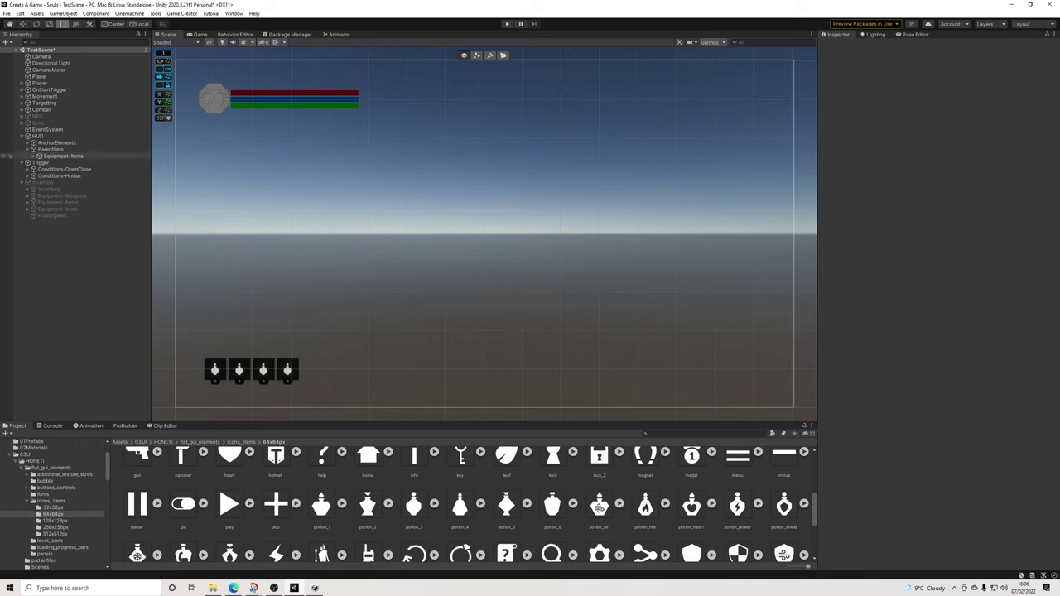
Capture a reference screenshot of the Rect Transform values of the Equipment-Items copy under ParentItem
{"action": "left_click", "coordinate": [63, 155]}
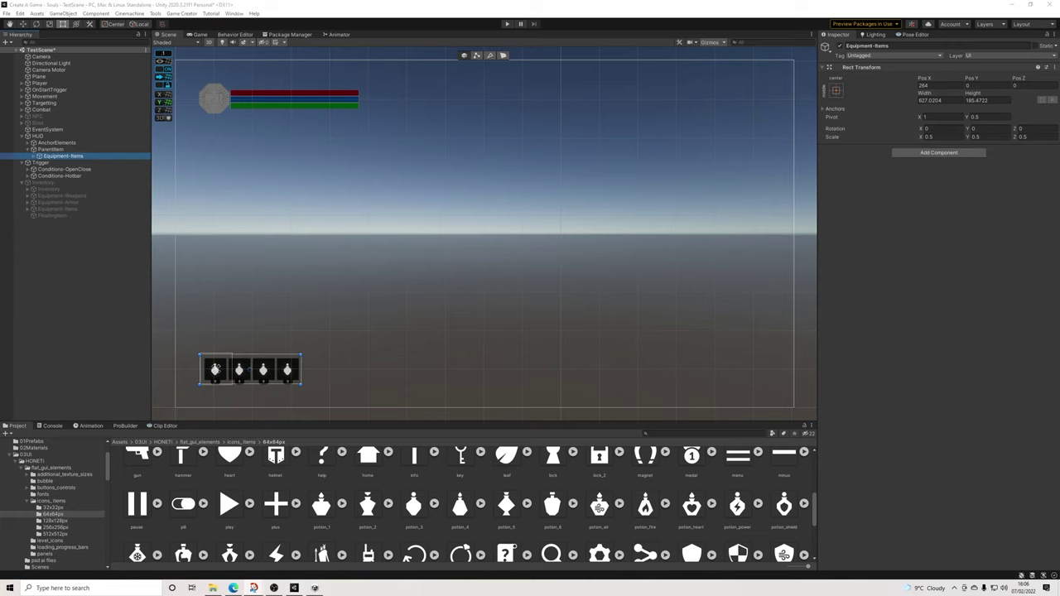
{"action": "key", "text": "super+shift+s"}
{"action": "left_click_drag", "start_coordinate": [818, 61], "coordinate": [1059, 175]}
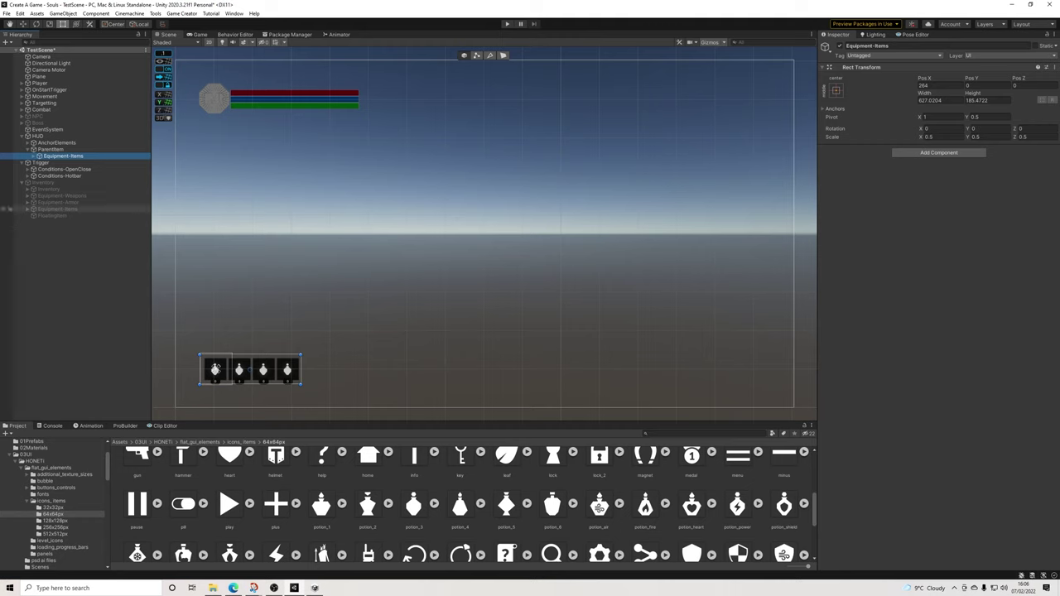
{"action": "key", "text": "F2"}
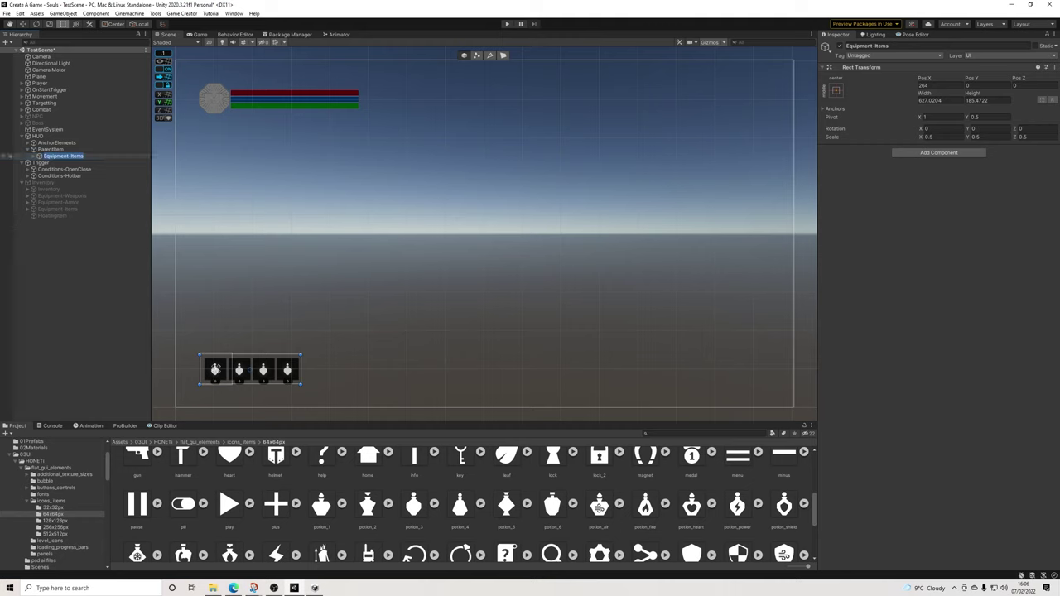
{"action": "left_click", "coordinate": [51, 149]}
{"action": "left_click", "coordinate": [63, 155]}
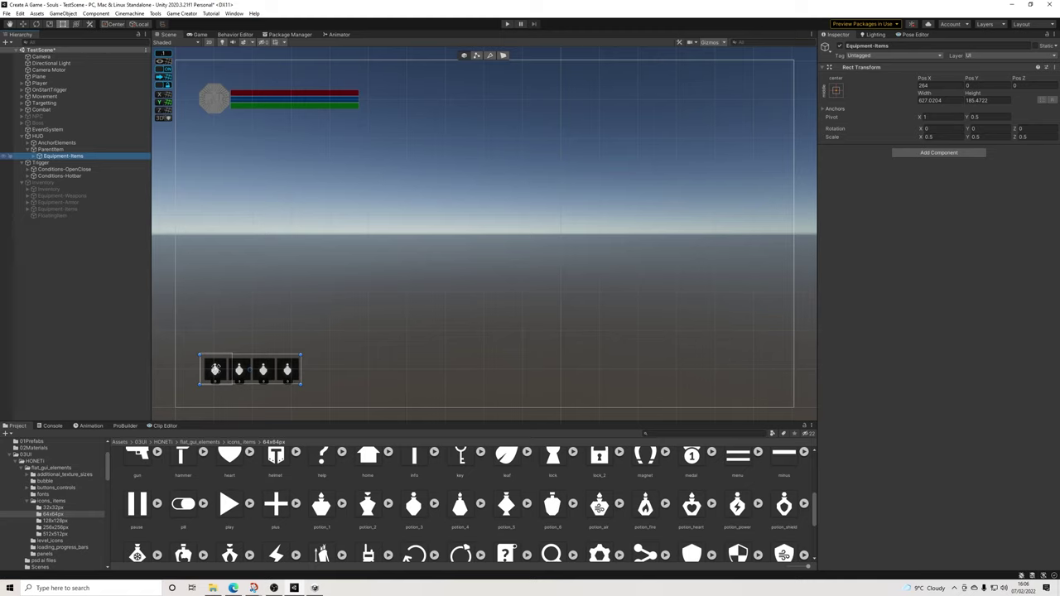
Delete the Equipment-Items copy under ParentItem and add a second Conditions-Hotbar clause with its own Actions, requiring Inventory's active state to be True
{"action": "key", "text": "Delete"}
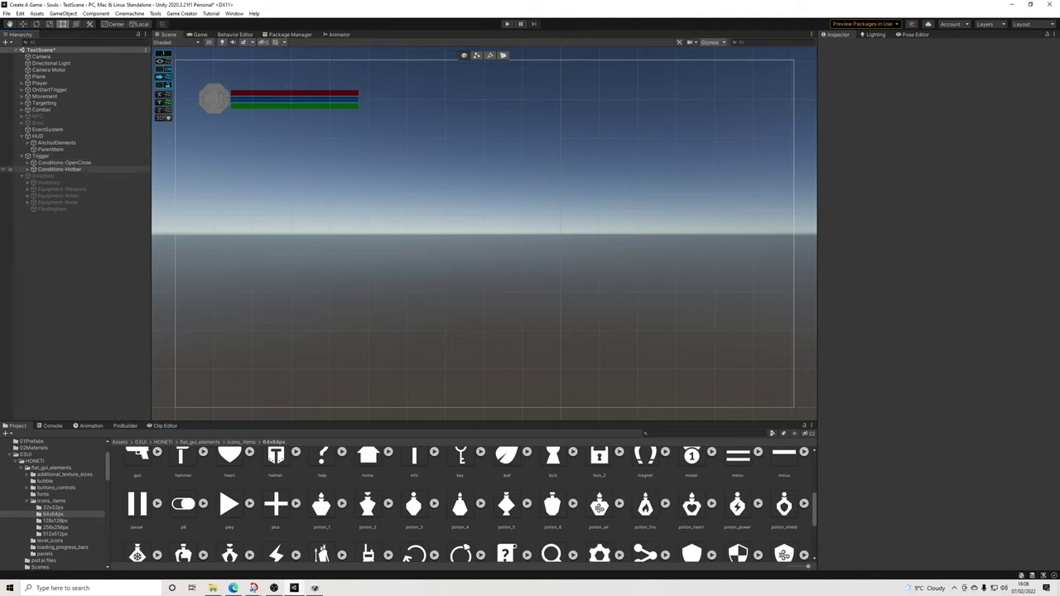
{"action": "left_click", "coordinate": [60, 169]}
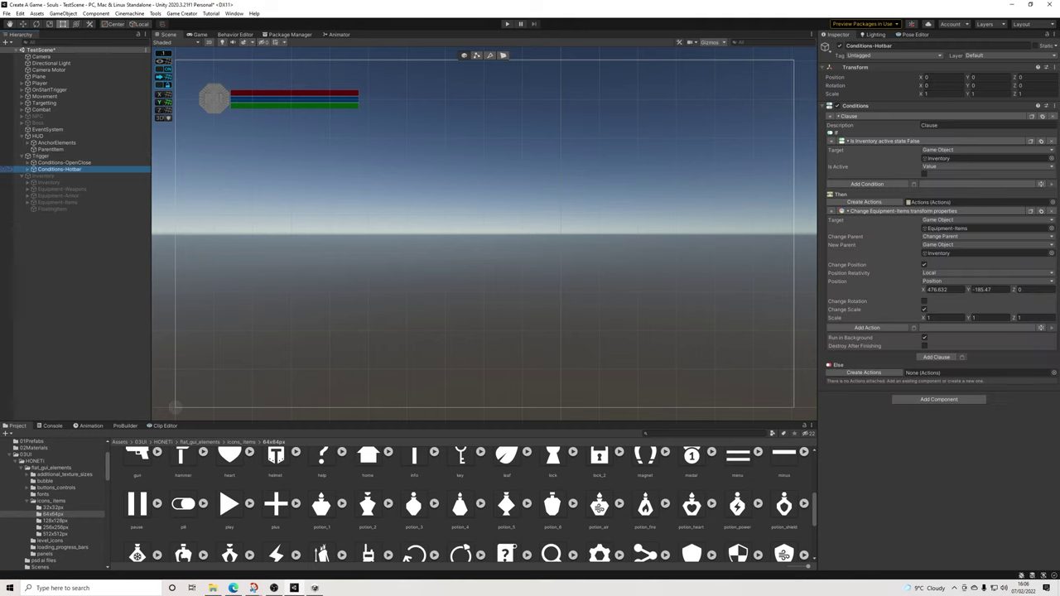
{"action": "left_click", "coordinate": [937, 357]}
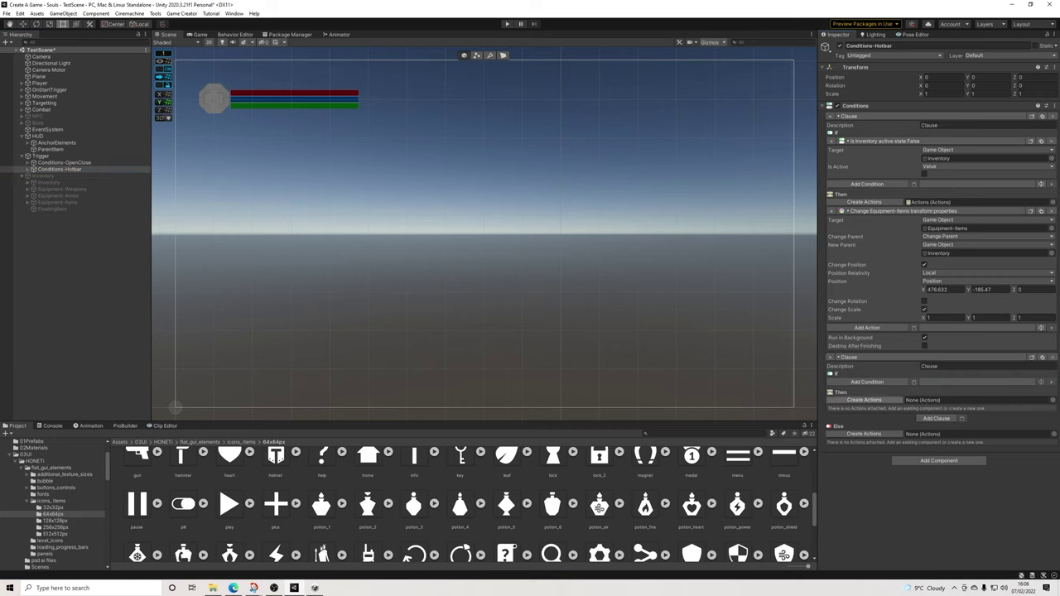
{"action": "left_click", "coordinate": [864, 400]}
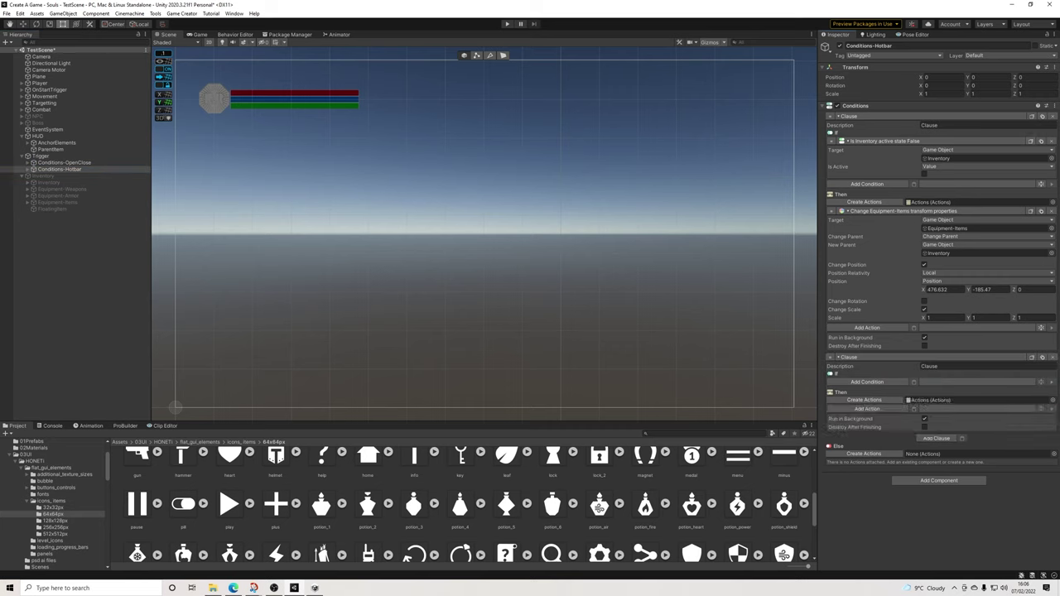
{"action": "left_click", "coordinate": [914, 382]}
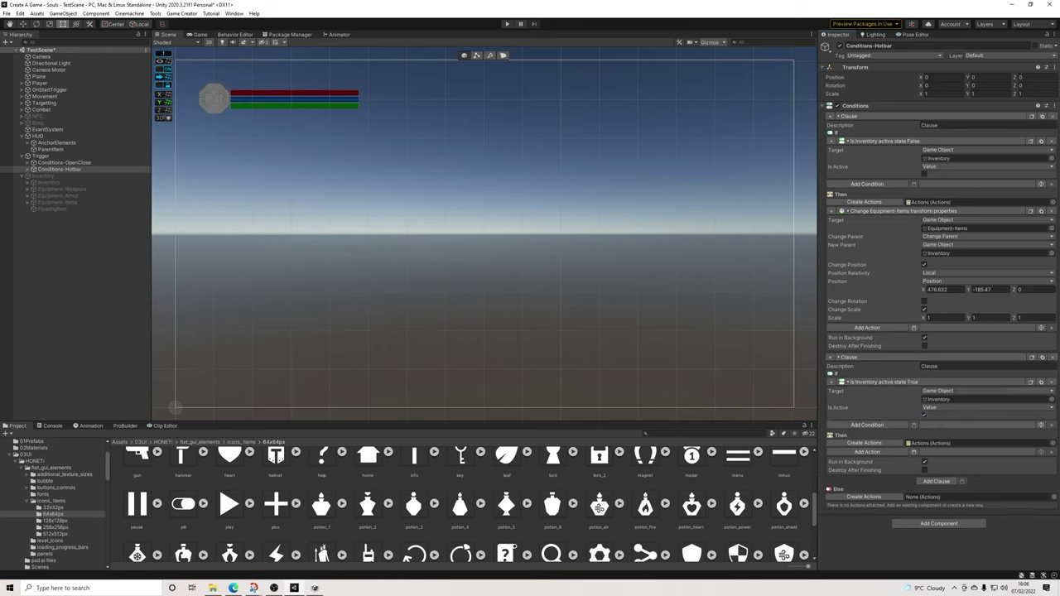
Paste the Equipment-Items transform action into the second clause's Actions and set its New Parent to ParentItem
{"action": "left_click", "coordinate": [914, 453]}
{"action": "scroll", "coordinate": [914, 452], "scroll_direction": "down", "scroll_amount": 3}
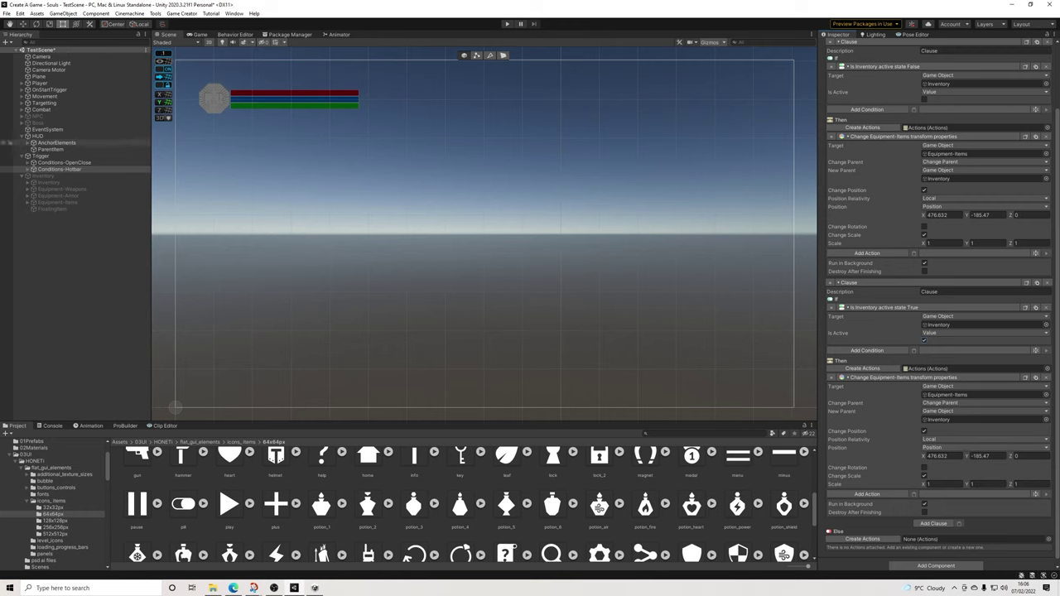
{"action": "left_click_drag", "start_coordinate": [50, 150], "coordinate": [954, 420]}
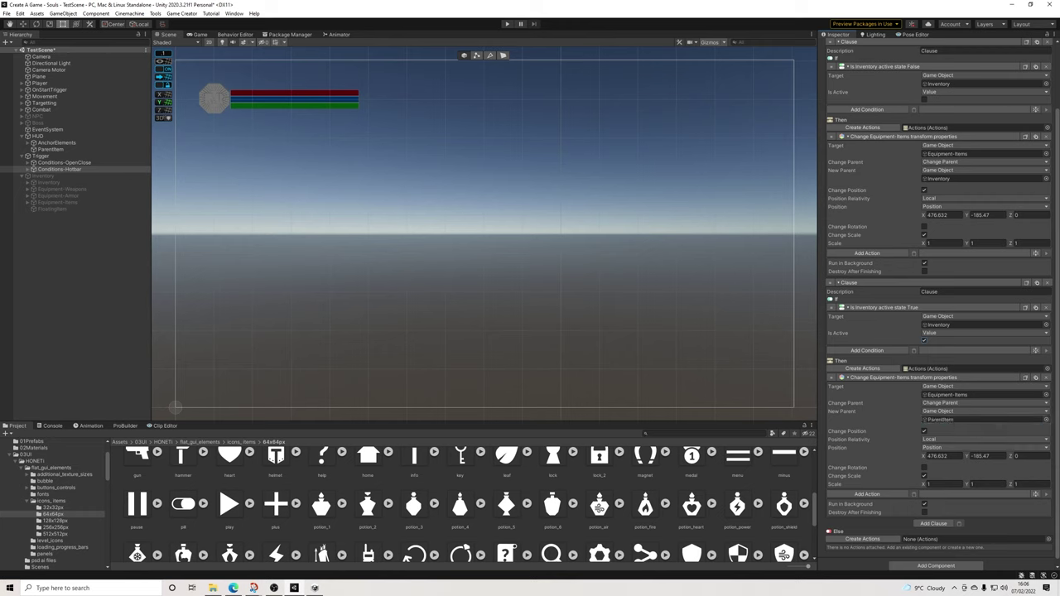
Set the second clause's action to scale 0.5, 0.5, 0.5 and position 264, 0, 0, and save the scene
{"action": "left_click", "coordinate": [944, 485]}
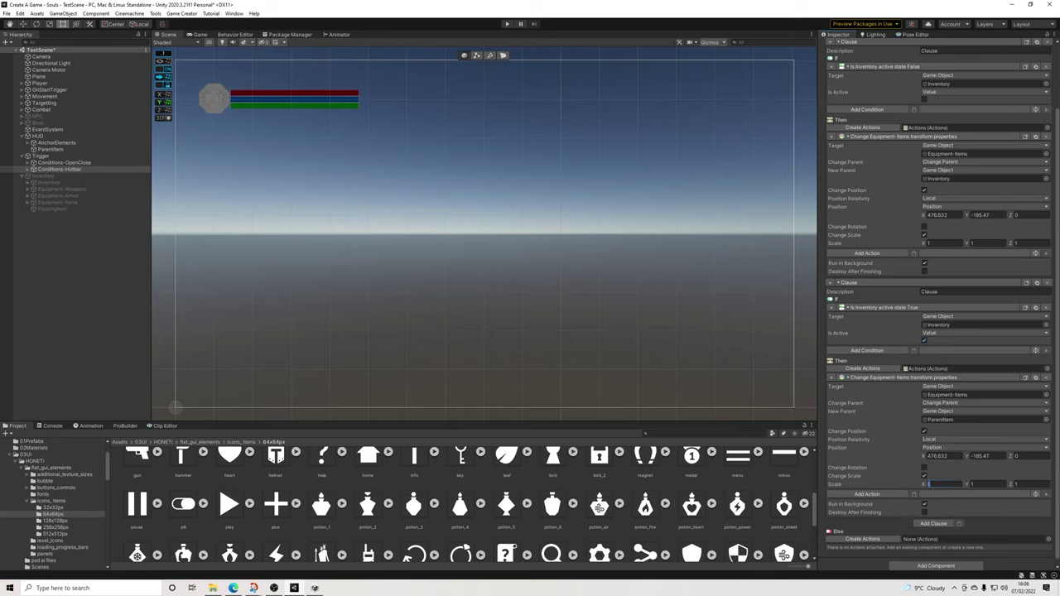
{"action": "type", "text": "0.5"}
{"action": "key", "text": "Tab"}
{"action": "type", "text": "0.5"}
{"action": "key", "text": "Tab"}
{"action": "type", "text": "0.5"}
{"action": "left_click", "coordinate": [935, 456]}
{"action": "type", "text": "264"}
{"action": "key", "text": "Tab"}
{"action": "type", "text": "0"}
{"action": "key", "text": "Tab"}
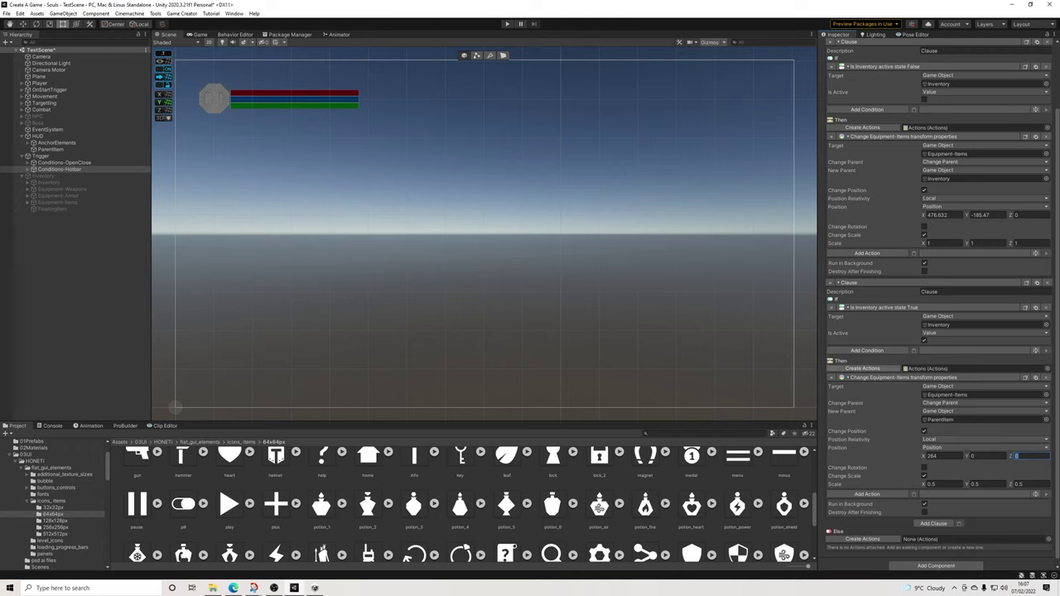
{"action": "left_click", "coordinate": [6, 13]}
{"action": "left_click", "coordinate": [25, 54]}
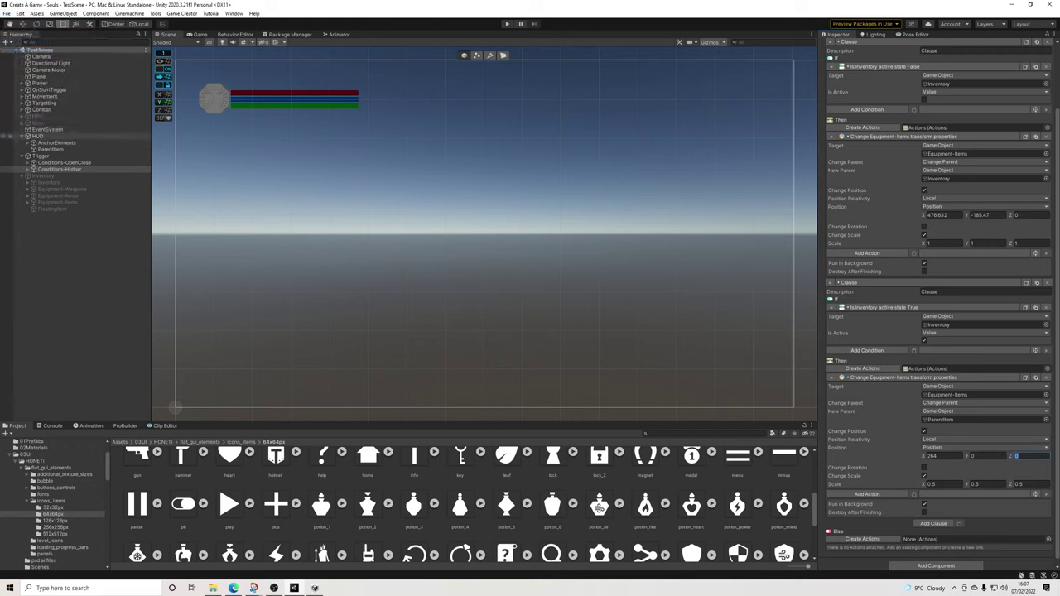
Assign Conditions-Hotbar to the Trigger object's On Start trigger and save the scene
{"action": "left_click", "coordinate": [42, 155]}
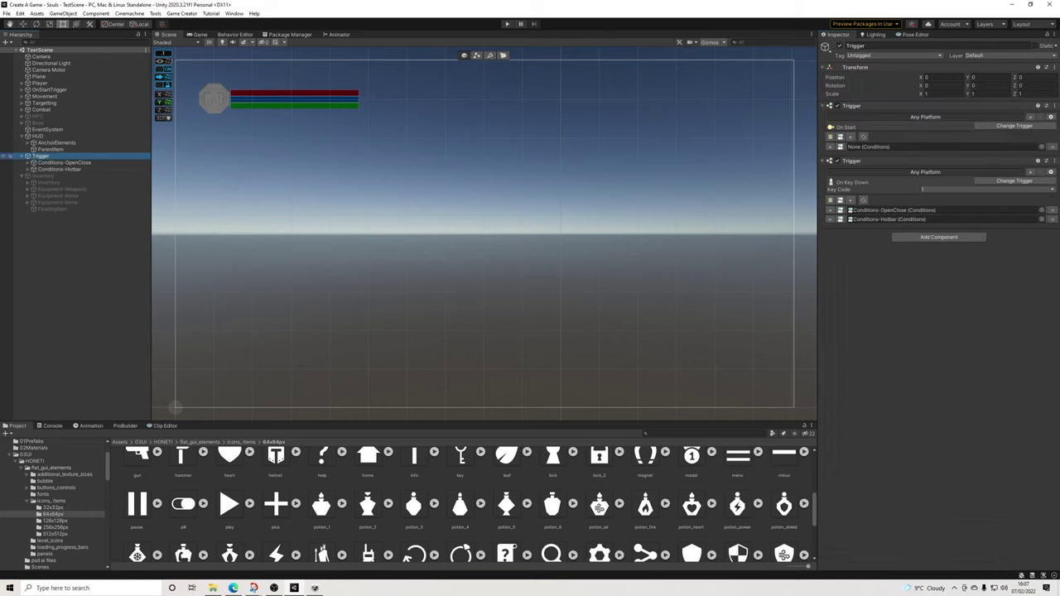
{"action": "left_click_drag", "start_coordinate": [60, 169], "coordinate": [911, 147]}
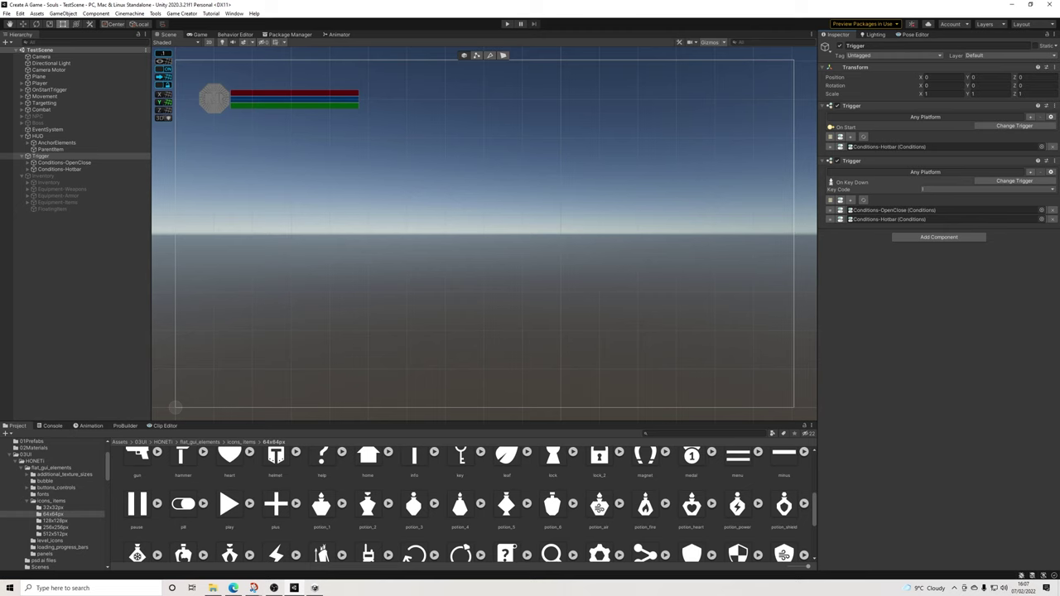
{"action": "left_click", "coordinate": [6, 13]}
{"action": "left_click", "coordinate": [25, 53]}
Run the game and toggle the inventory repeatedly to test where the hotbar items appear
{"action": "left_click", "coordinate": [507, 24]}
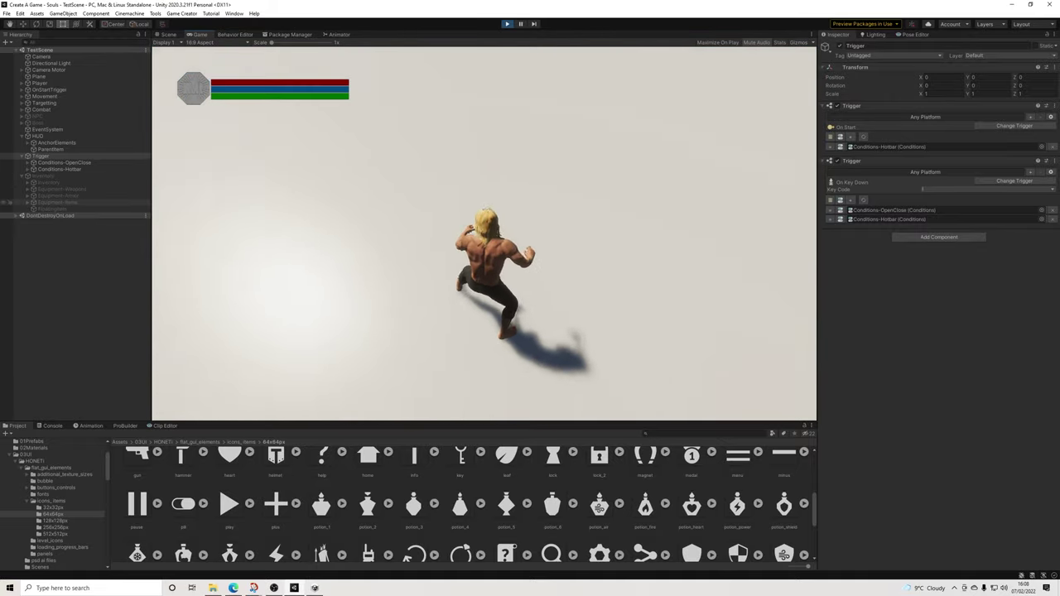
{"action": "key", "text": "i"}
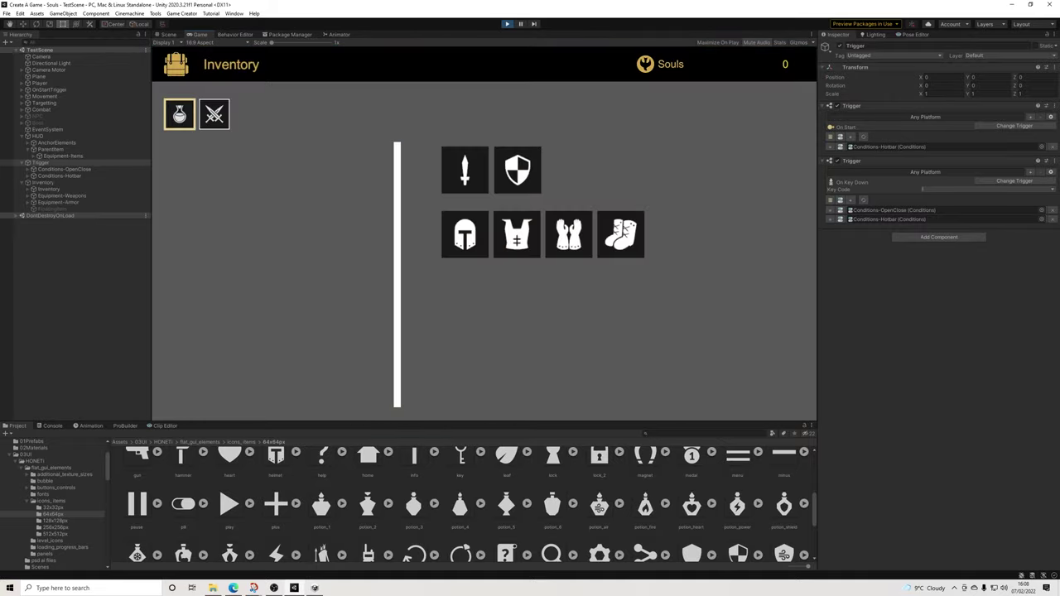
{"action": "key", "text": "i"}
{"action": "key", "text": "i"}
{"action": "key", "text": "i"}
{"action": "key", "text": "i"}
{"action": "key", "text": "i"}
{"action": "key", "text": "i"}
{"action": "key", "text": "i"}
{"action": "key", "text": "i"}
{"action": "key", "text": "i"}
{"action": "key", "text": "i"}
While the game runs, set Conditions-Hotbar's Inventory active state to True in the first clause and False in the second
{"action": "left_click", "coordinate": [58, 176]}
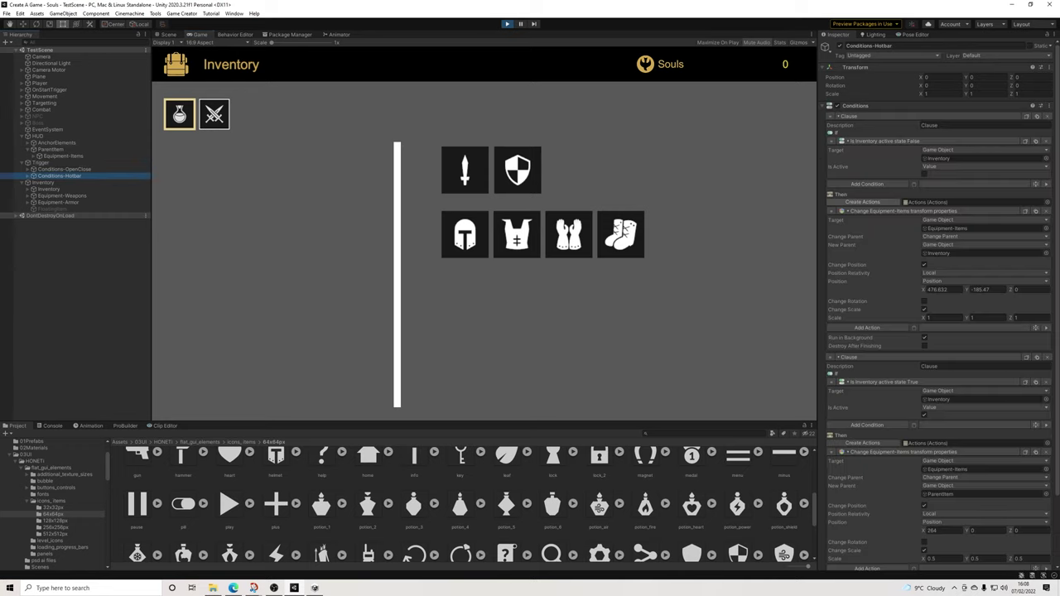
{"action": "left_click", "coordinate": [924, 174]}
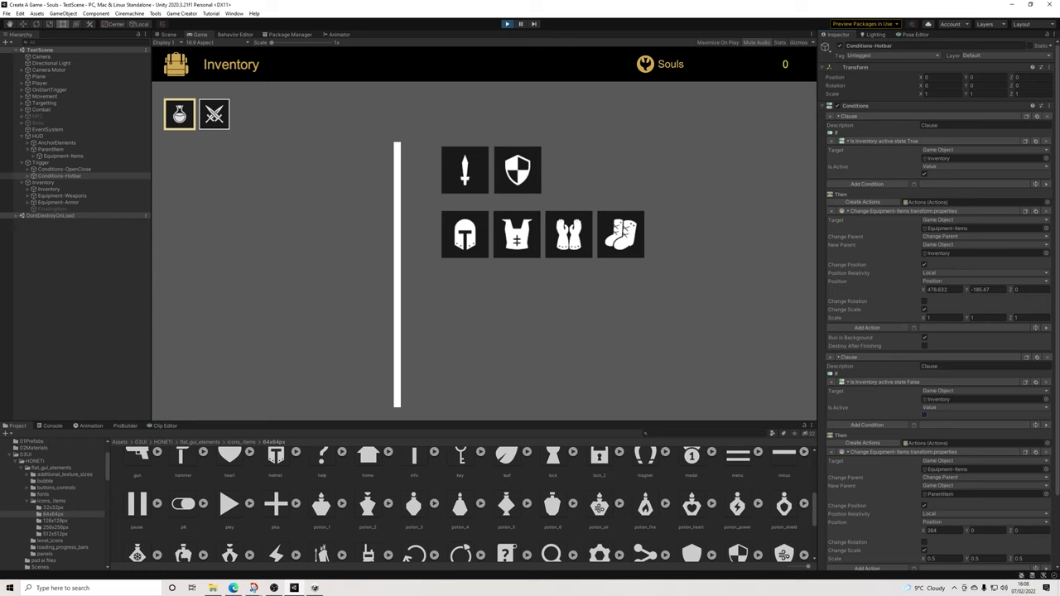
Toggle the inventory open and closed repeatedly to test the hotbar items moving between the Inventory and the HUD
{"action": "key", "text": "i"}
{"action": "key", "text": "i"}
{"action": "key", "text": "i"}
{"action": "key", "text": "i"}
{"action": "key", "text": "i"}
{"action": "key", "text": "i"}
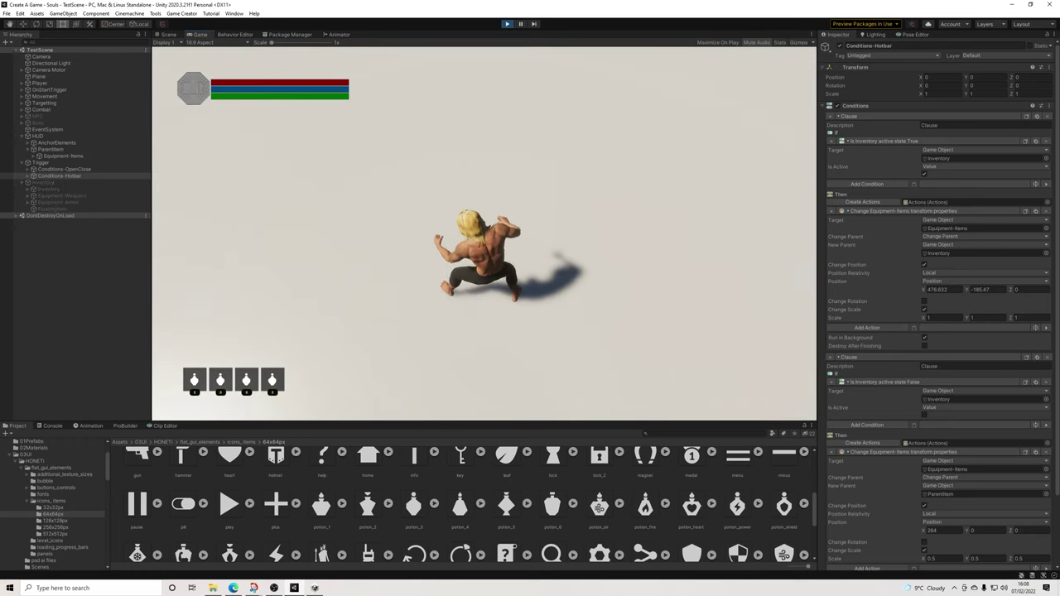
{"action": "key", "text": "i"}
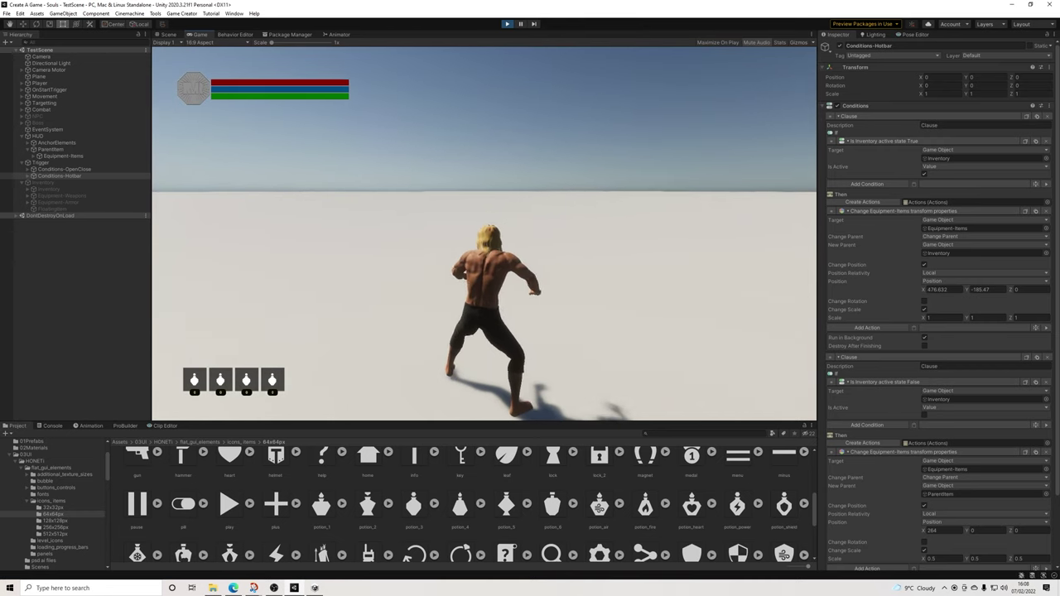
{"action": "key", "text": "i"}
{"action": "key", "text": "i"}
{"action": "key", "text": "i"}
{"action": "key", "text": "i"}
{"action": "key", "text": "i"}
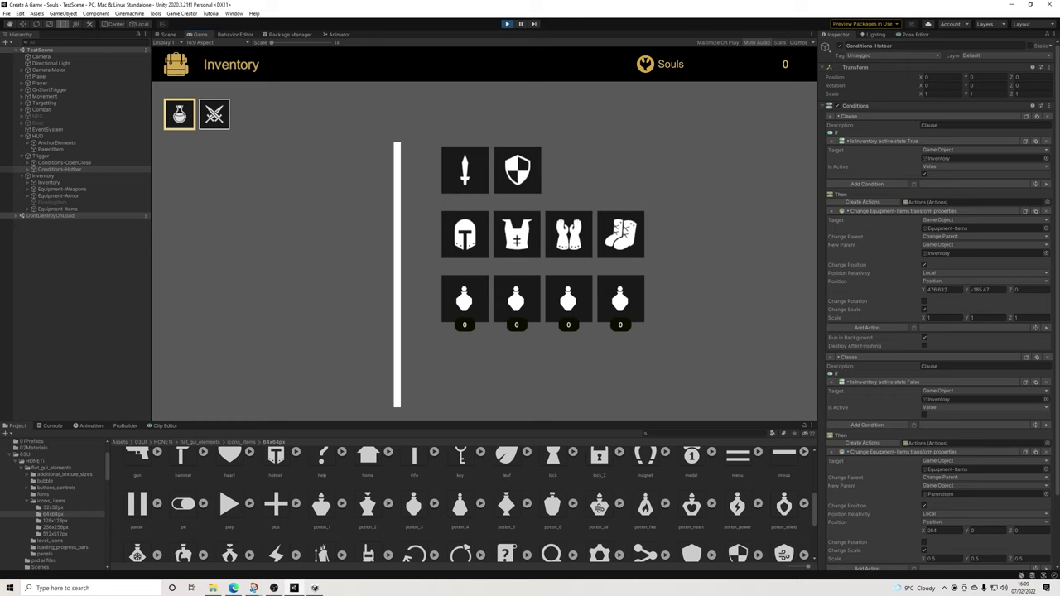
{"action": "key", "text": "i"}
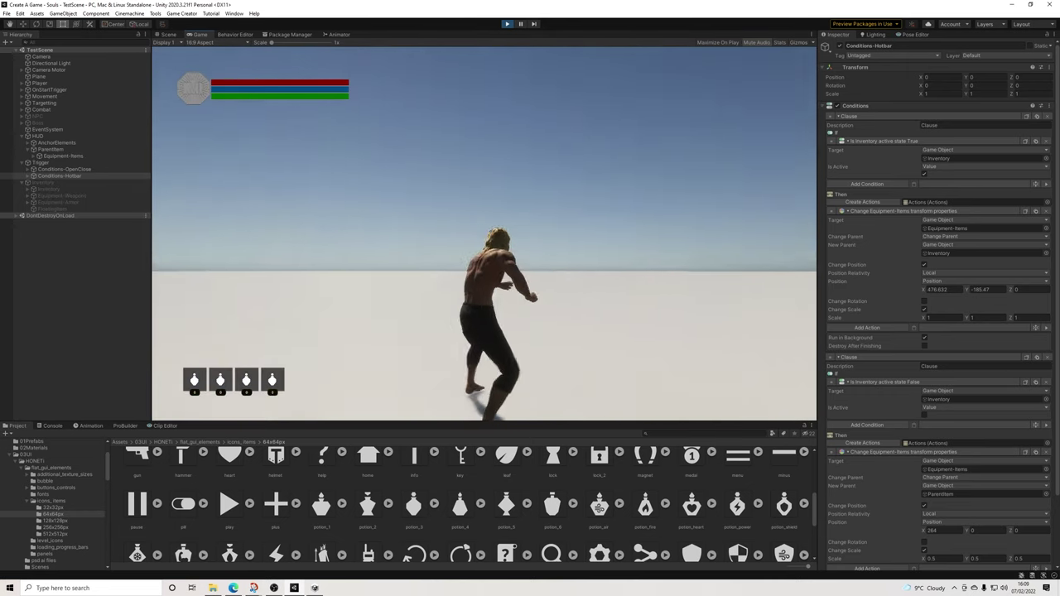
{"action": "key", "text": "i"}
{"action": "key", "text": "i"}
{"action": "key", "text": "i"}
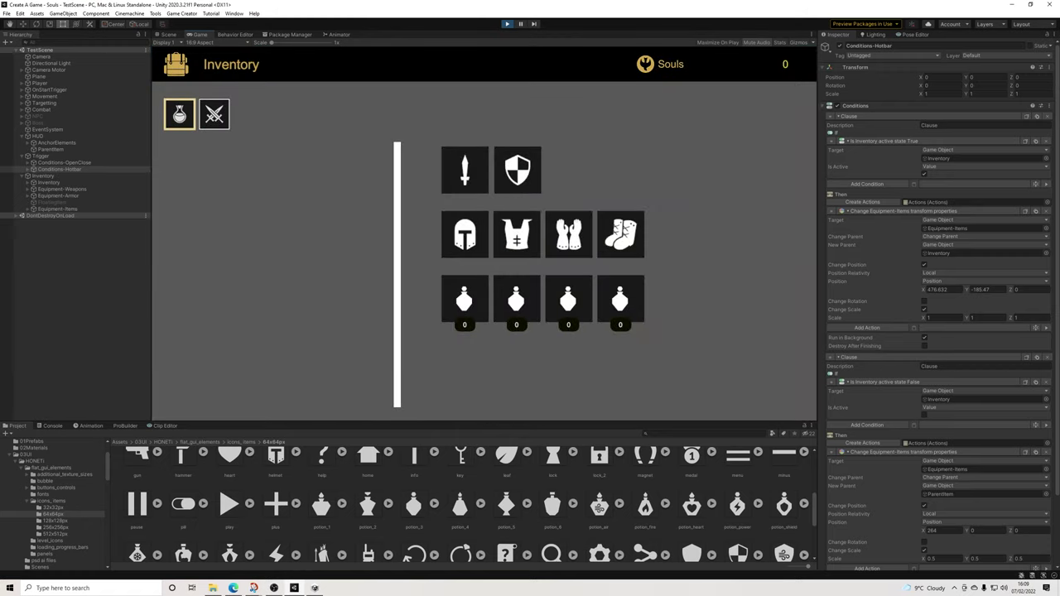
{"action": "key", "text": "i"}
{"action": "key", "text": "i"}
{"action": "key", "text": "i"}
{"action": "key", "text": "i"}
{"action": "key", "text": "i"}
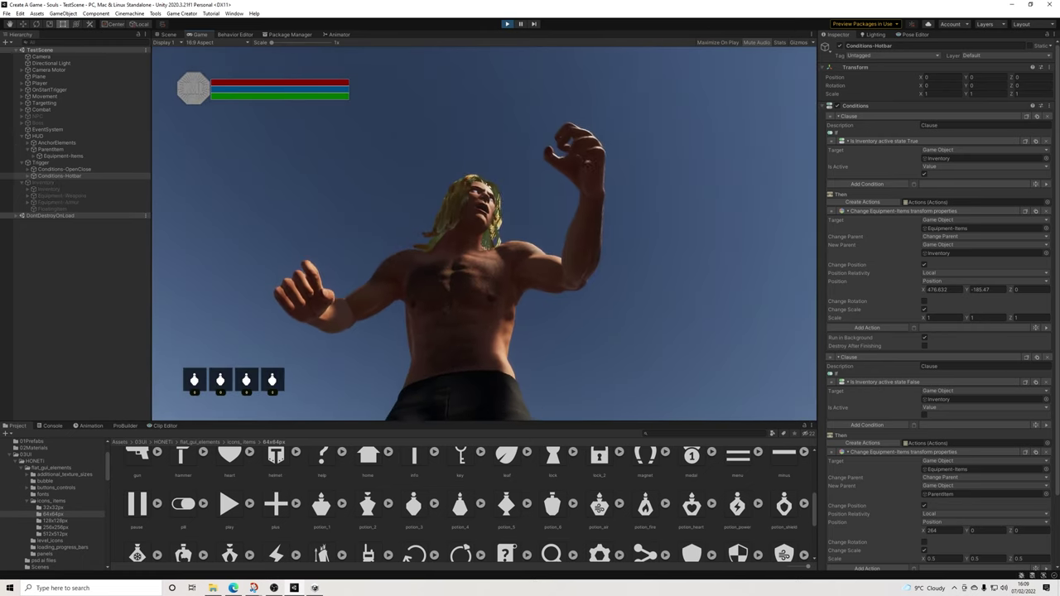
Stop the game, set Conditions-Hotbar's Inventory active state to True in the first clause and False in the second, and save the scene
{"action": "key", "text": "ctrl+p"}
{"action": "left_click", "coordinate": [924, 174]}
{"action": "left_click", "coordinate": [924, 415]}
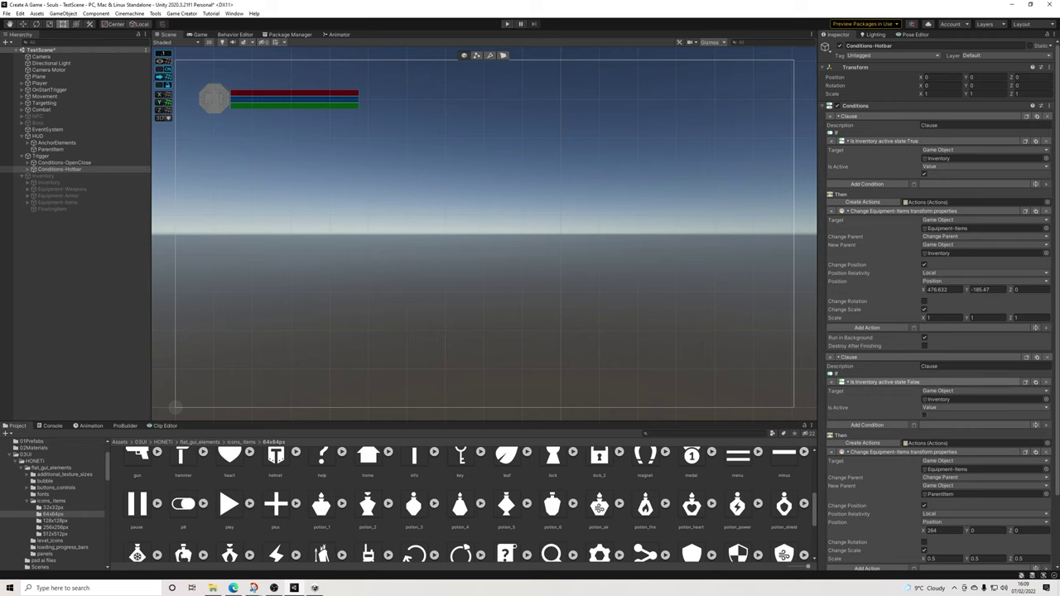
{"action": "left_click", "coordinate": [8, 13]}
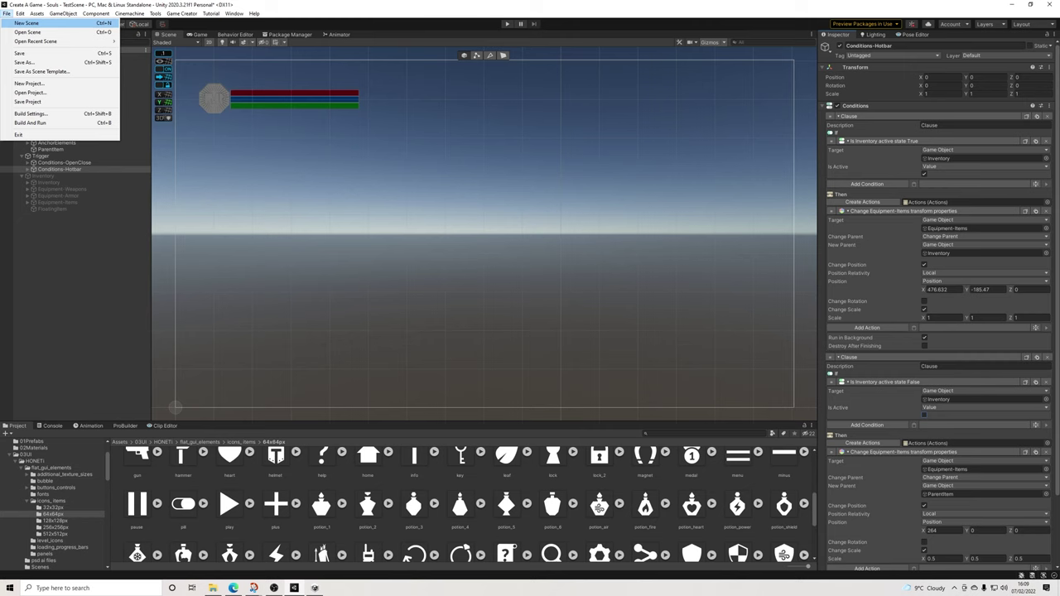
{"action": "left_click", "coordinate": [25, 53]}
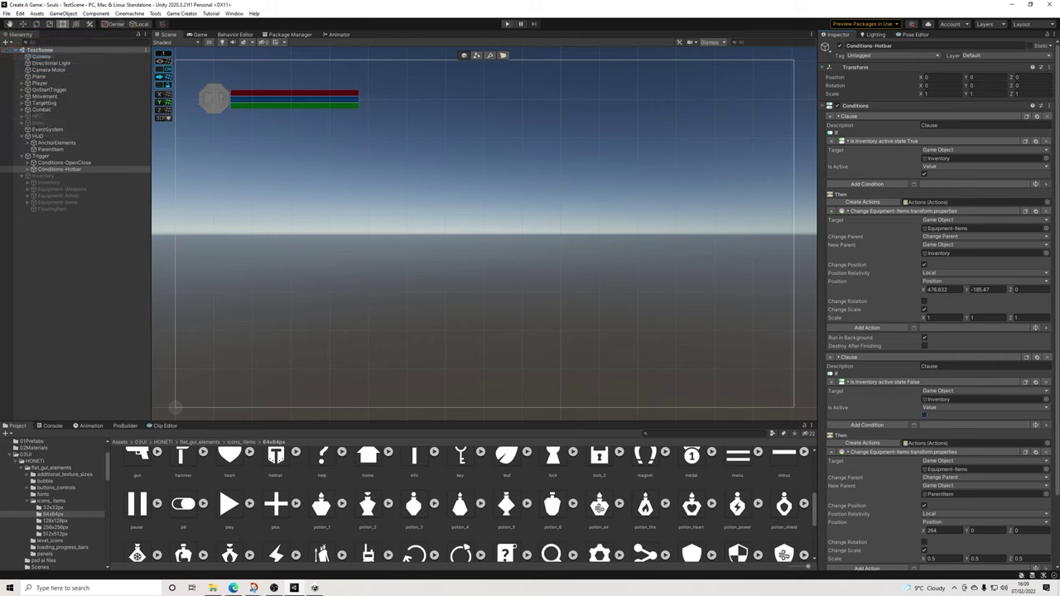
Run the game again, check the hotbar at start and while toggling the inventory, and stop the game
{"action": "left_click", "coordinate": [507, 24]}
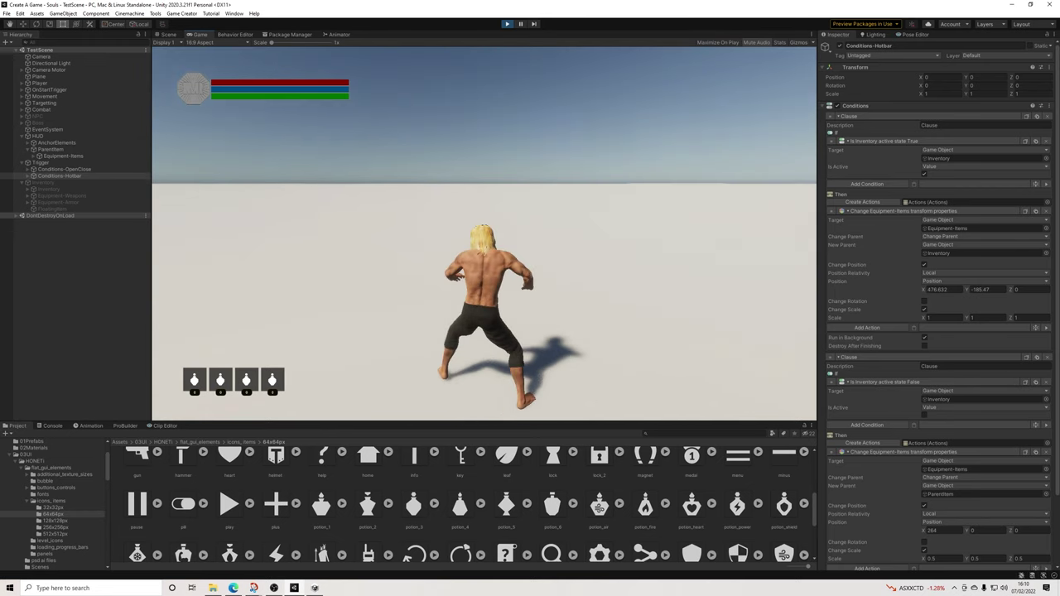
{"action": "key", "text": "i"}
{"action": "key", "text": "i"}
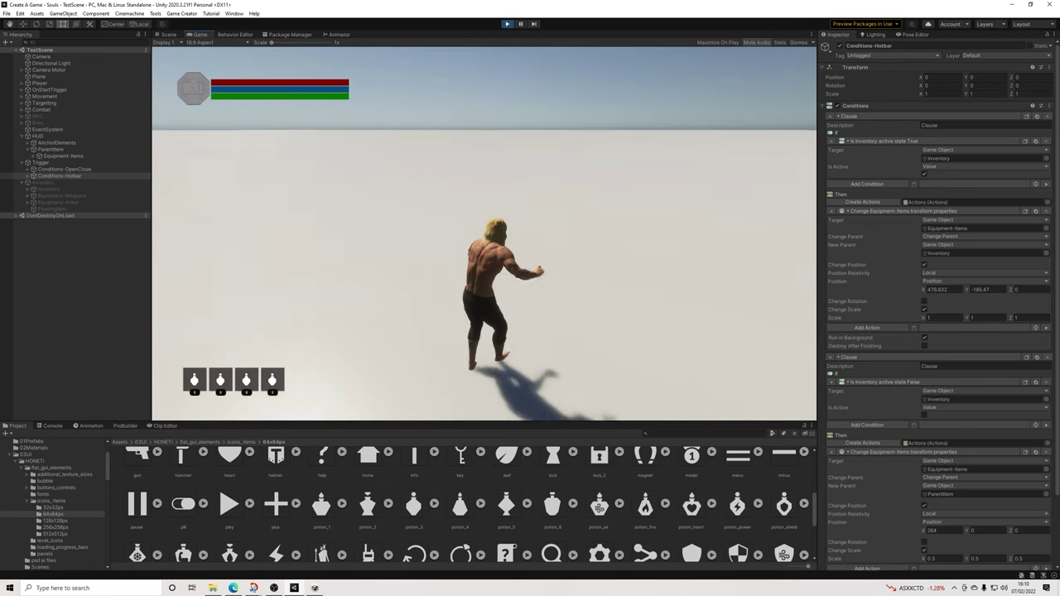
{"action": "key", "text": "i"}
{"action": "key", "text": "i"}
{"action": "key", "text": "i"}
{"action": "key", "text": "i"}
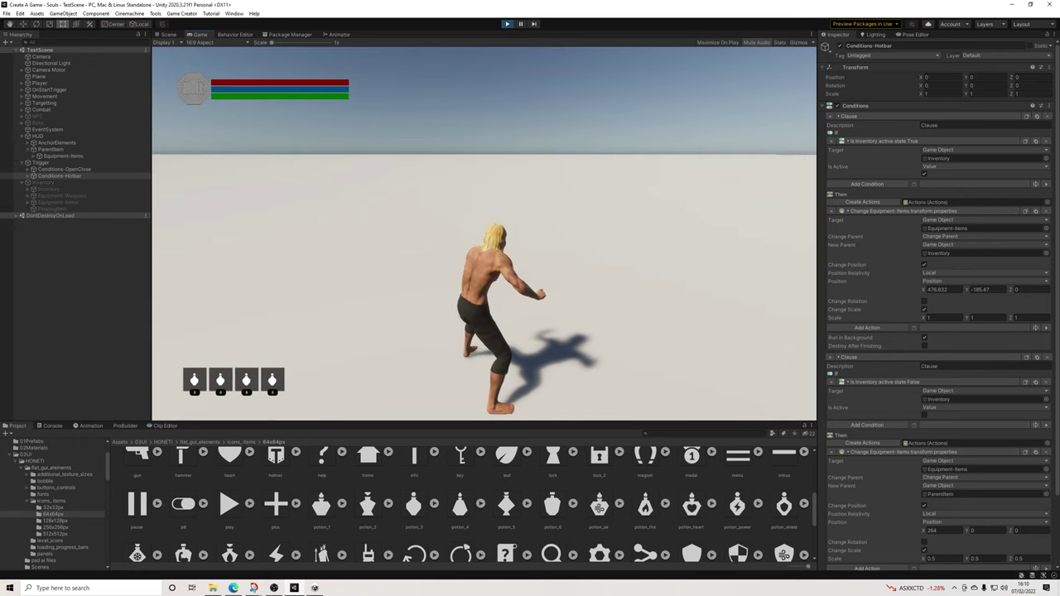
{"action": "key", "text": "i"}
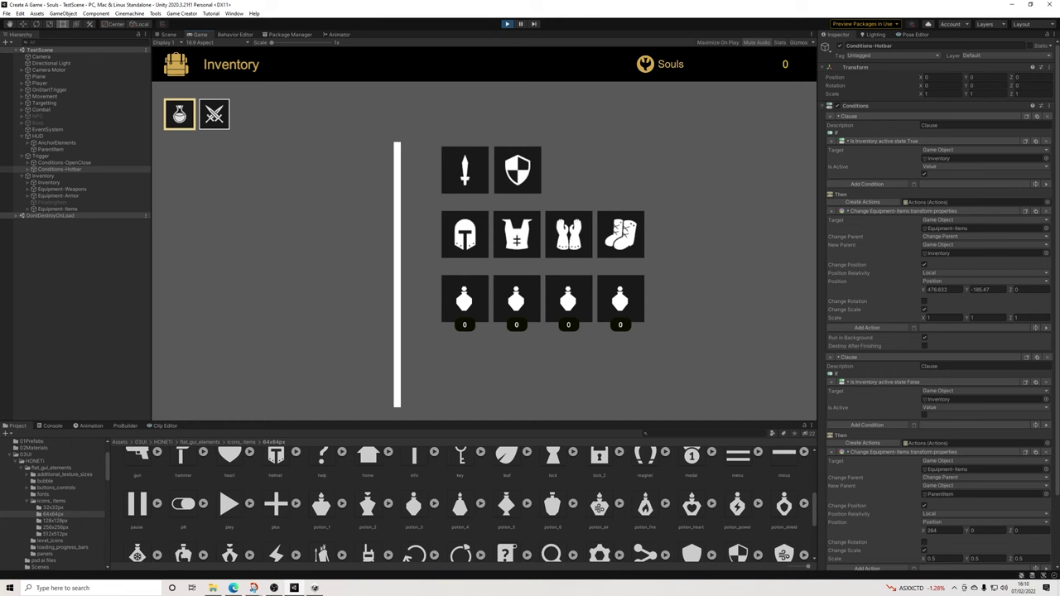
{"action": "key", "text": "i"}
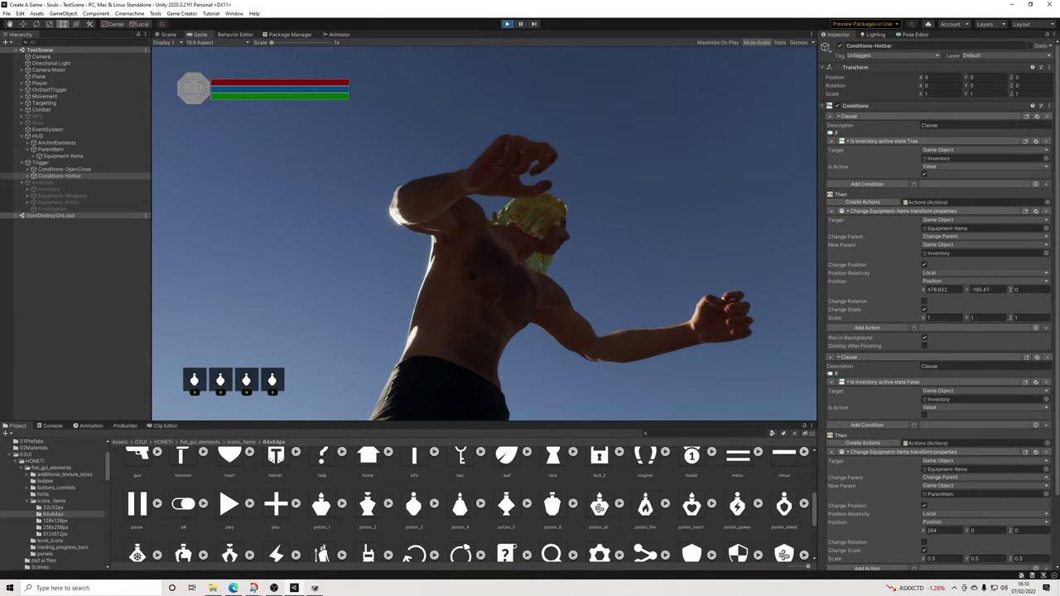
{"action": "key", "text": "ctrl+p"}
Activate the Inventory object in the scene and select Equipment-Weapons
{"action": "scroll", "coordinate": [523, 175], "scroll_direction": "up", "scroll_amount": 1}
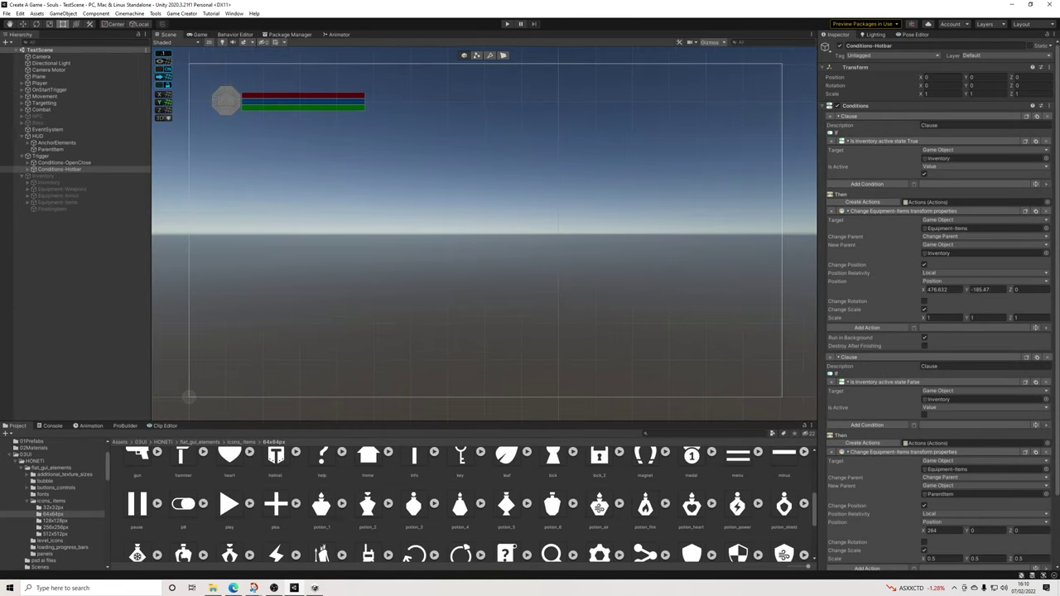
{"action": "left_click", "coordinate": [43, 176]}
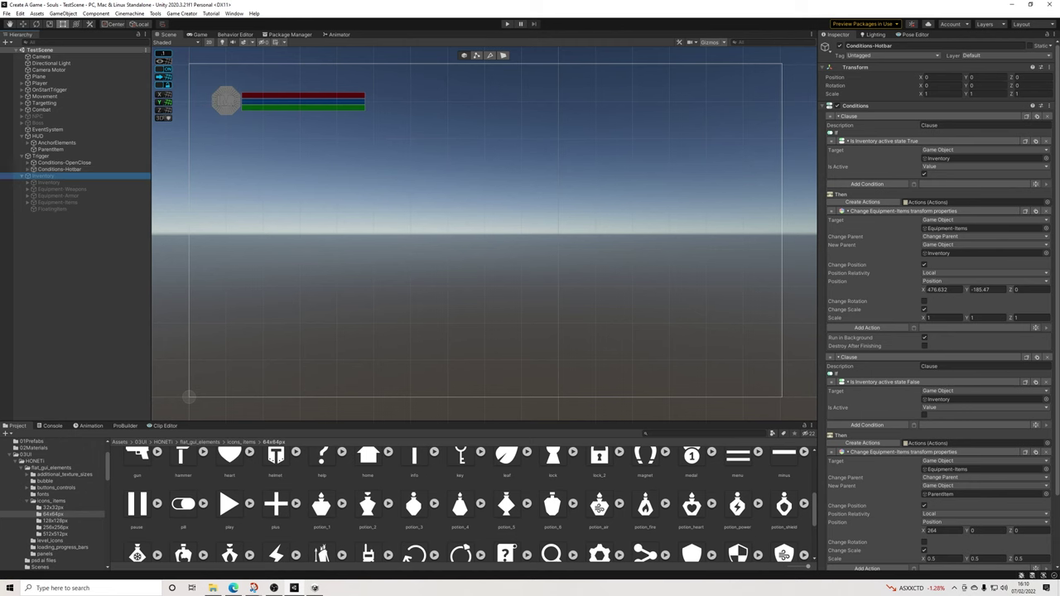
{"action": "left_click", "coordinate": [839, 46]}
{"action": "scroll", "coordinate": [494, 184], "scroll_direction": "up", "scroll_amount": 2}
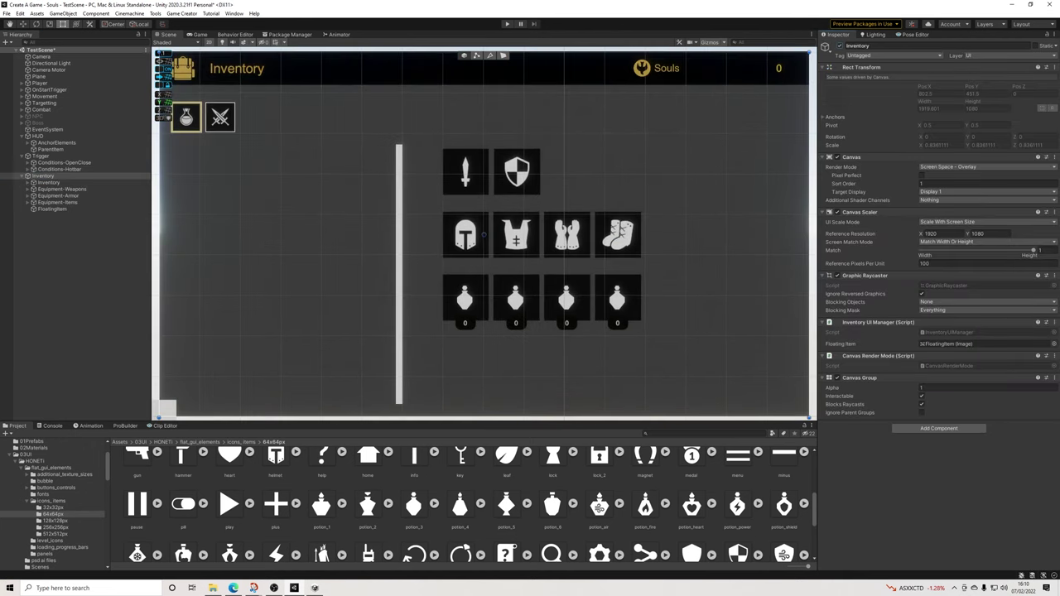
{"action": "scroll", "coordinate": [494, 184], "scroll_direction": "down", "scroll_amount": 2}
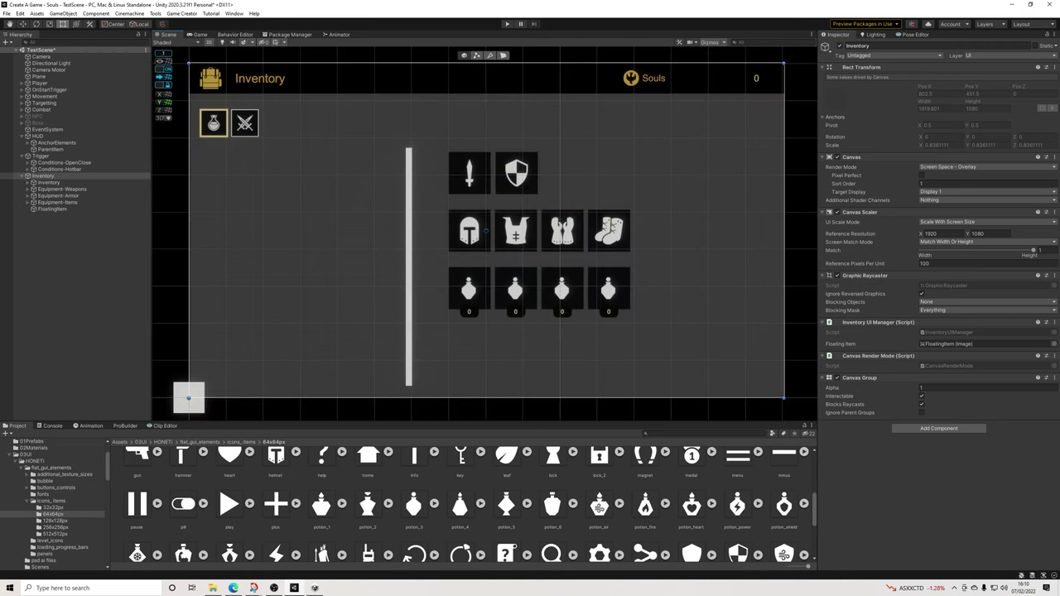
{"action": "left_click", "coordinate": [486, 231]}
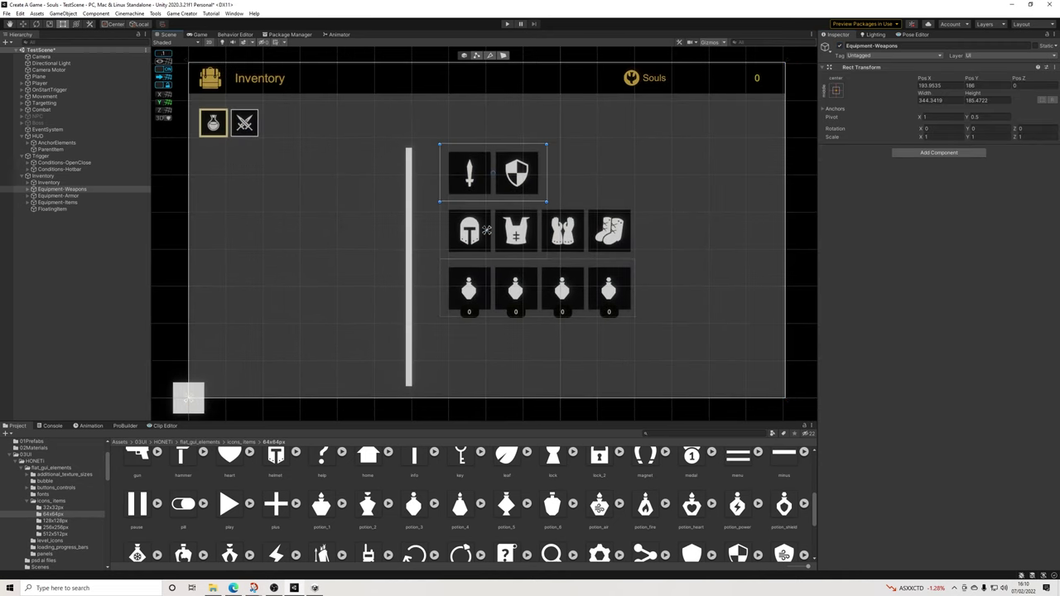
{"action": "left_click", "coordinate": [487, 231], "text": "shift"}
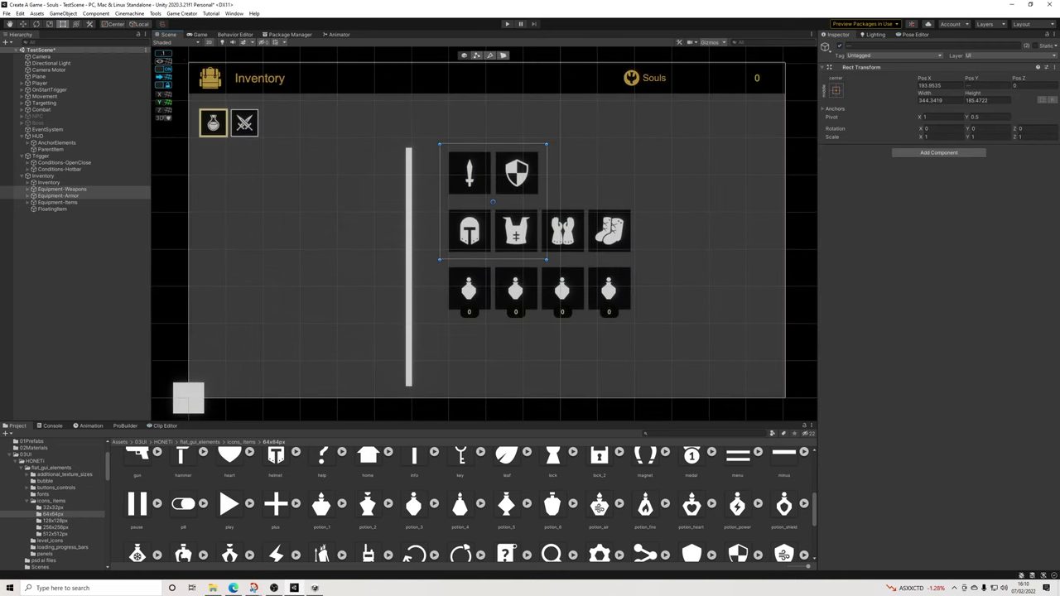
{"action": "left_click", "coordinate": [508, 288], "text": "shift"}
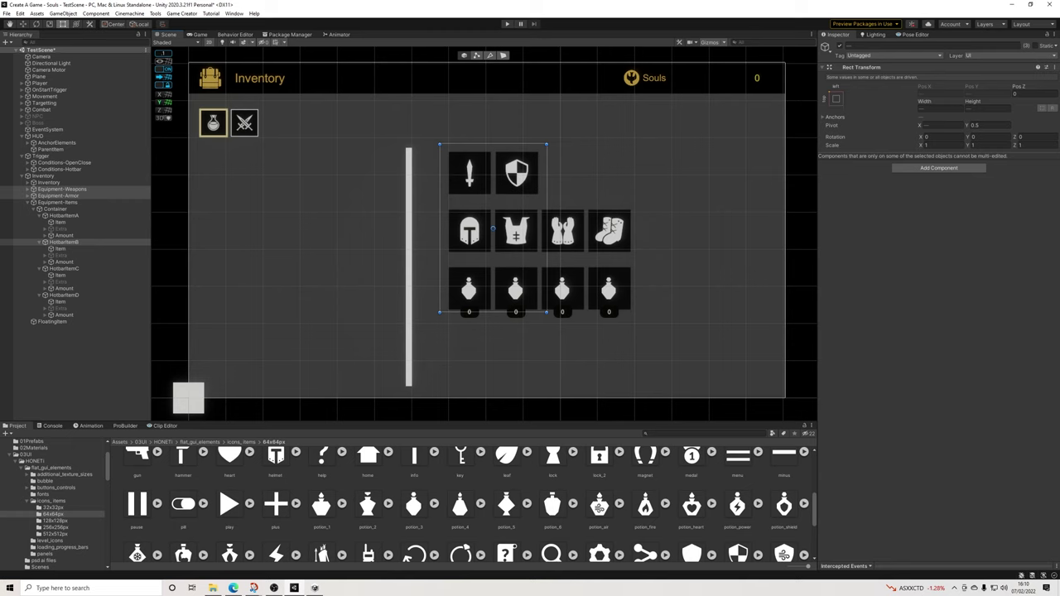
{"action": "key", "text": "e"}
{"action": "key", "text": "w"}
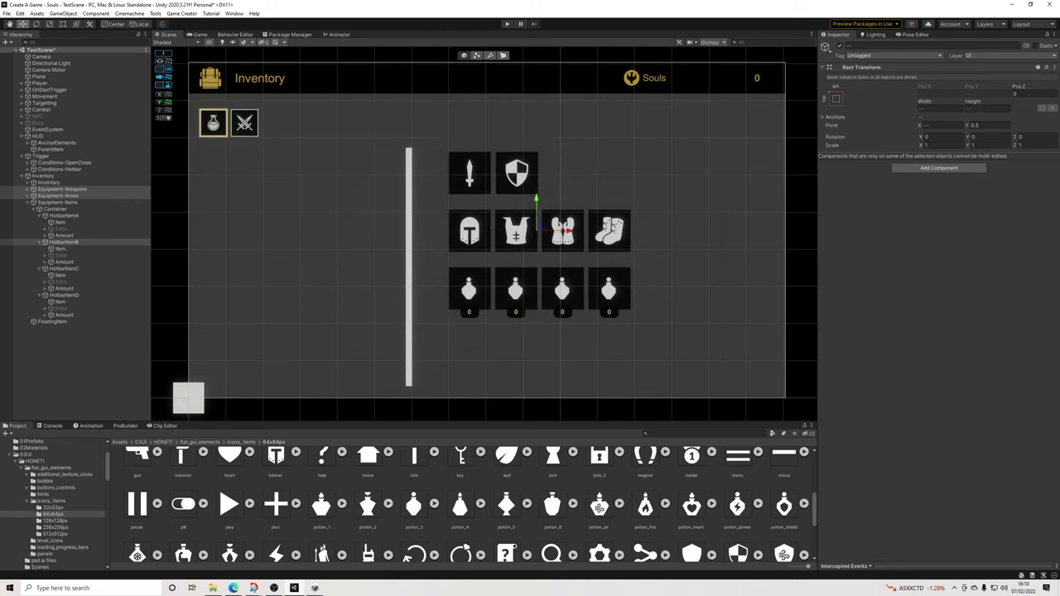
{"action": "left_click_drag", "start_coordinate": [570, 231], "coordinate": [556, 231]}
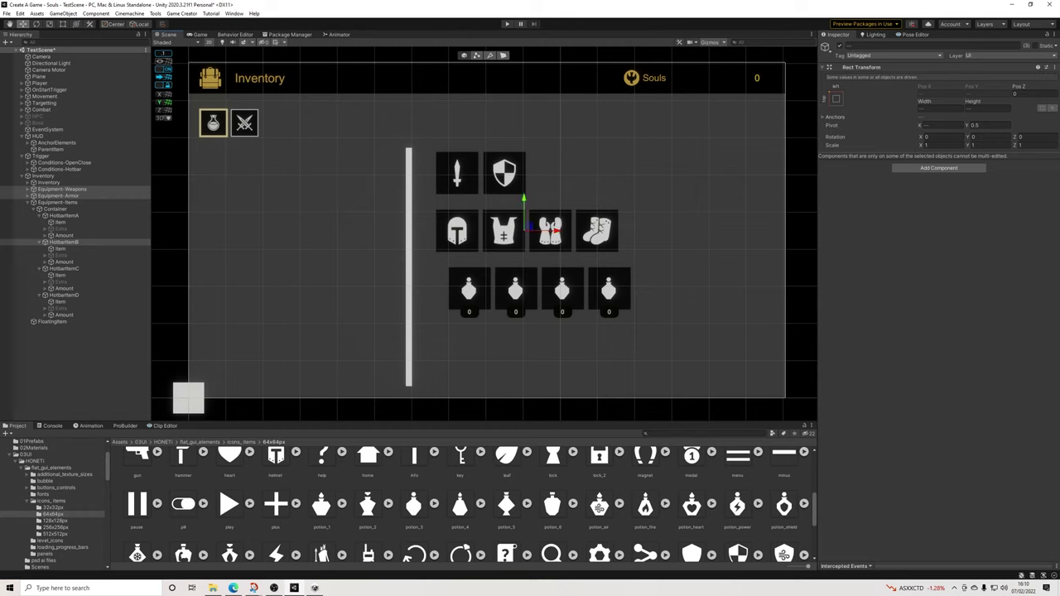
{"action": "key", "text": "ctrl+z"}
Move Equipment-Weapons, Equipment-Armor and Equipment-Items together so the slots sit just beside the vertical divider and slightly lower
{"action": "left_click", "coordinate": [28, 202]}
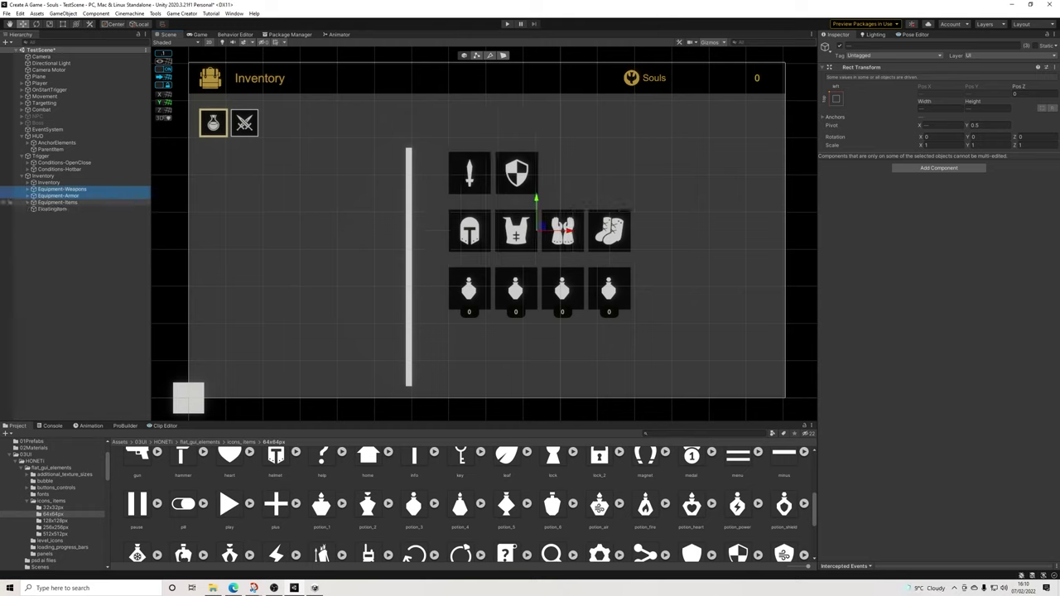
{"action": "left_click", "coordinate": [58, 202]}
{"action": "key", "text": "shift+Up"}
{"action": "key", "text": "shift+Up"}
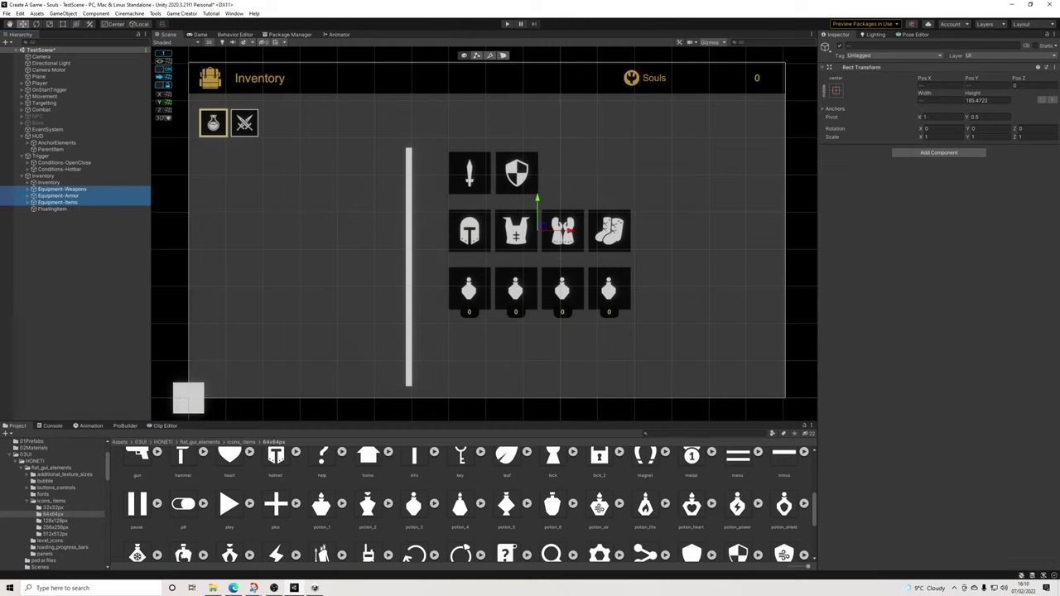
{"action": "left_click_drag", "start_coordinate": [568, 231], "coordinate": [541, 231]}
{"action": "left_click_drag", "start_coordinate": [511, 199], "coordinate": [511, 204]}
{"action": "left_click_drag", "start_coordinate": [541, 236], "coordinate": [539, 236]}
Add a UI Panel to the Inventory canvas and narrow it to the area beyond the equipment slots, about 539 wide
{"action": "left_click", "coordinate": [51, 183]}
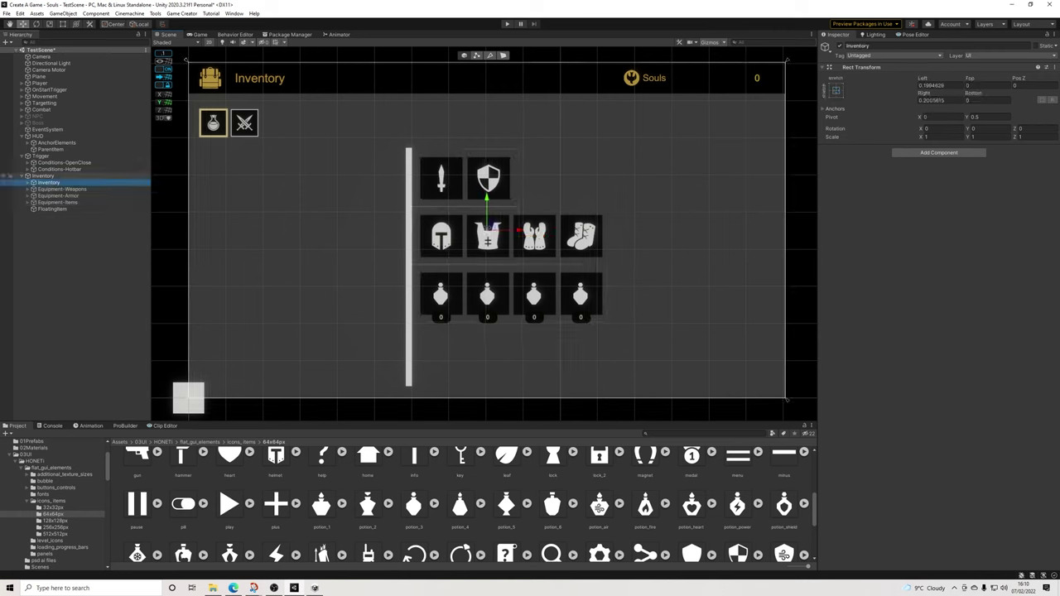
{"action": "right_click", "coordinate": [46, 176]}
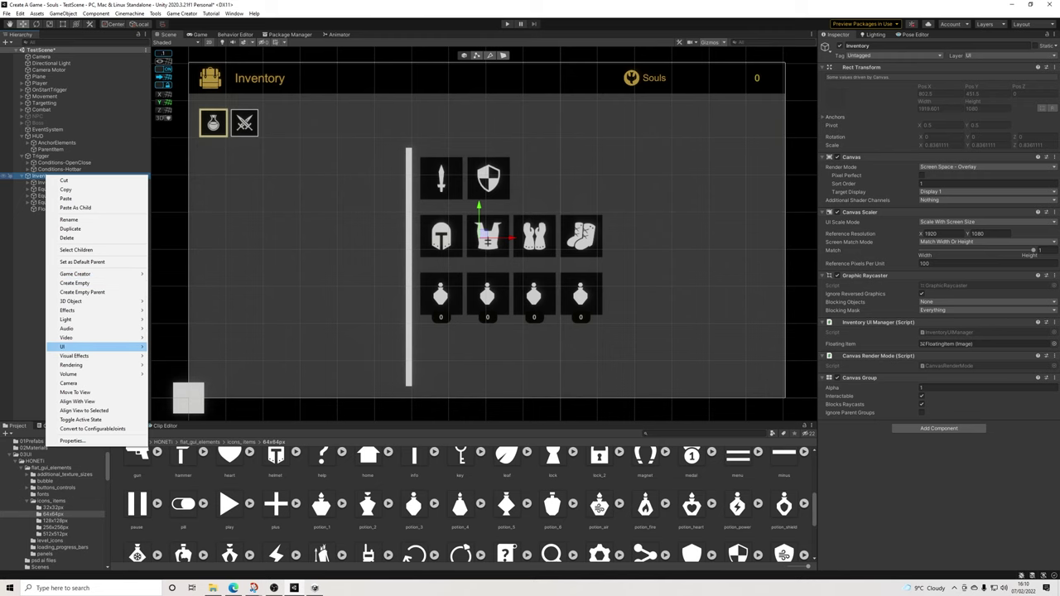
{"action": "mouse_move", "coordinate": [91, 346]}
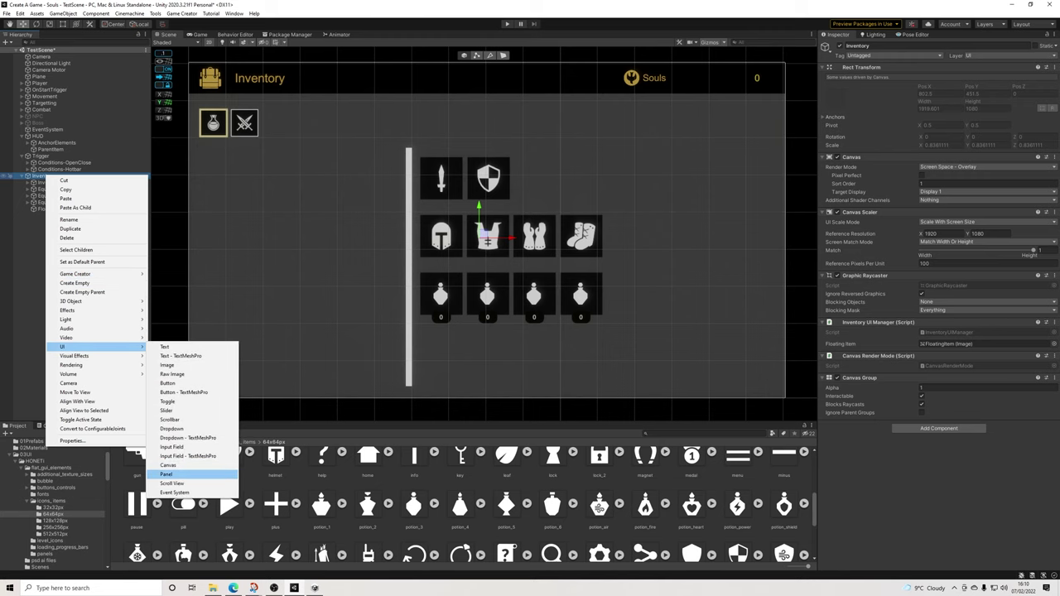
{"action": "left_click", "coordinate": [166, 473]}
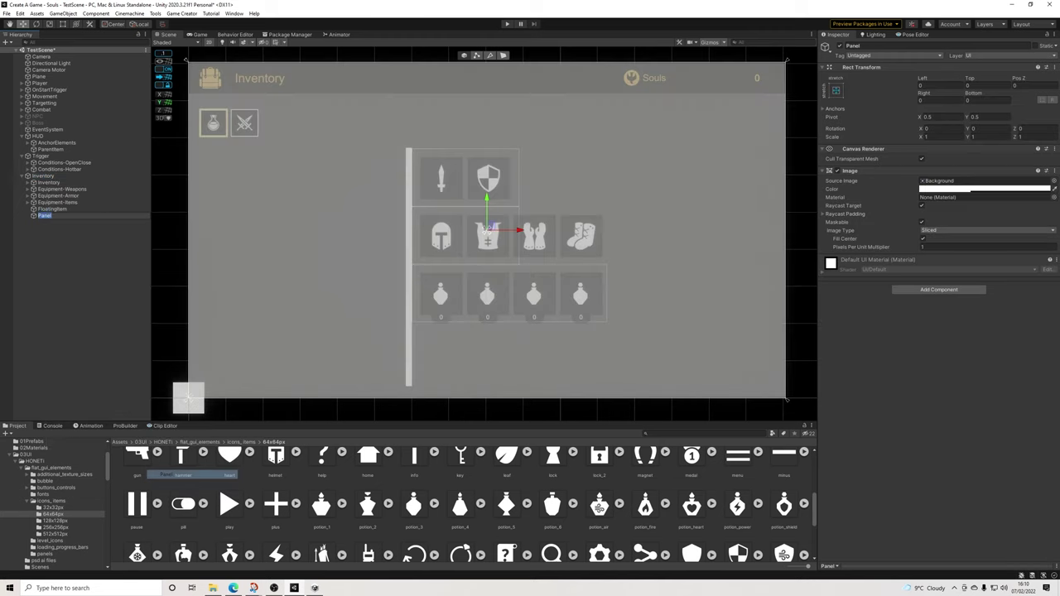
{"action": "left_click", "coordinate": [188, 400]}
{"action": "key", "text": "t"}
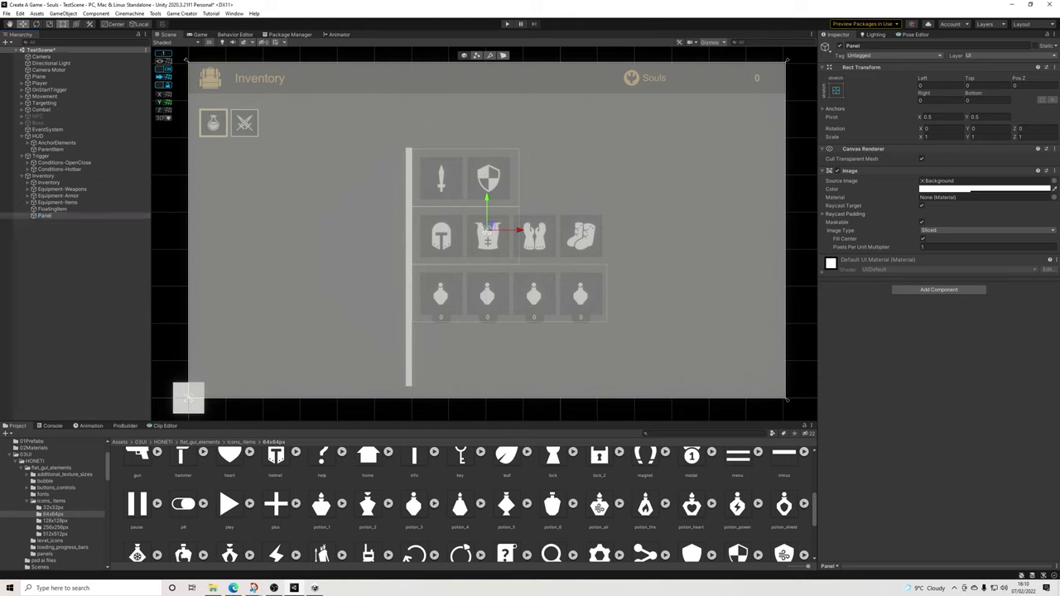
{"action": "left_click_drag", "start_coordinate": [187, 399], "coordinate": [617, 399]}
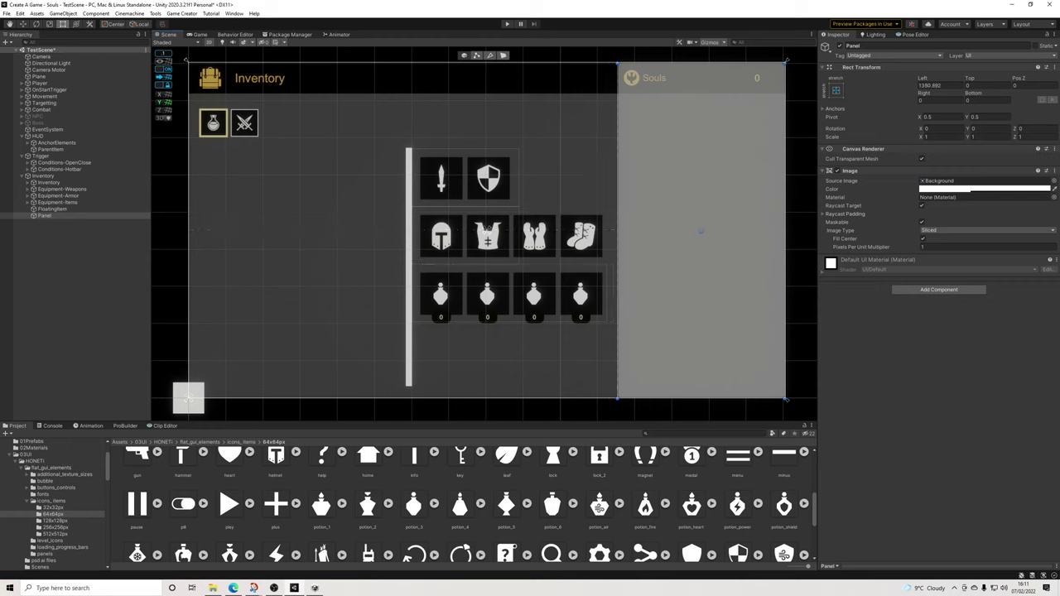
Anchor the Panel to middle right and lower its upper edge to just below the header bar, about 976 high
{"action": "left_click", "coordinate": [836, 91]}
{"action": "left_click", "coordinate": [901, 172]}
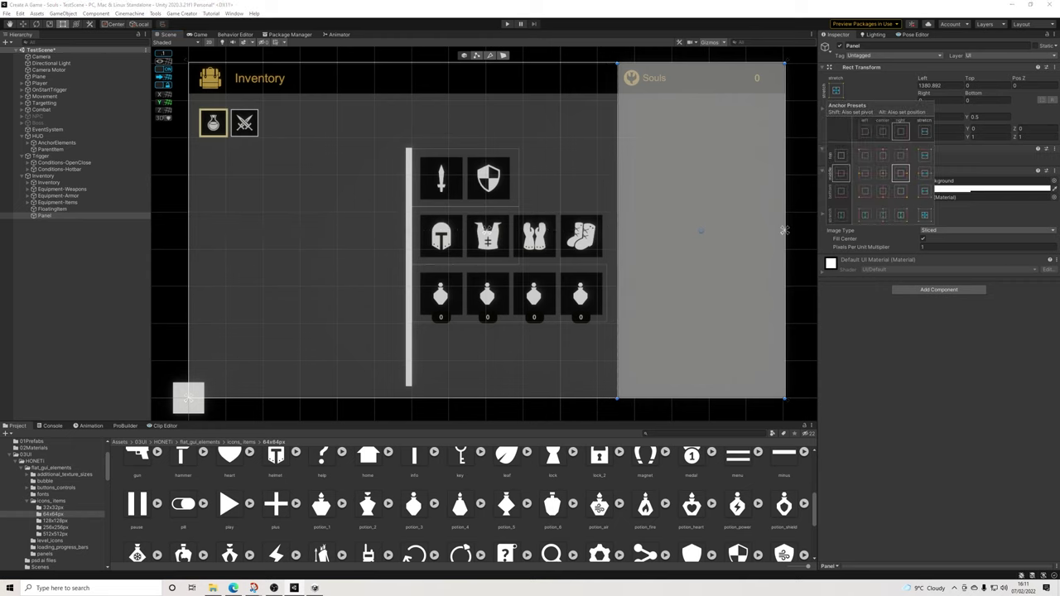
{"action": "left_click_drag", "start_coordinate": [701, 63], "coordinate": [701, 95]}
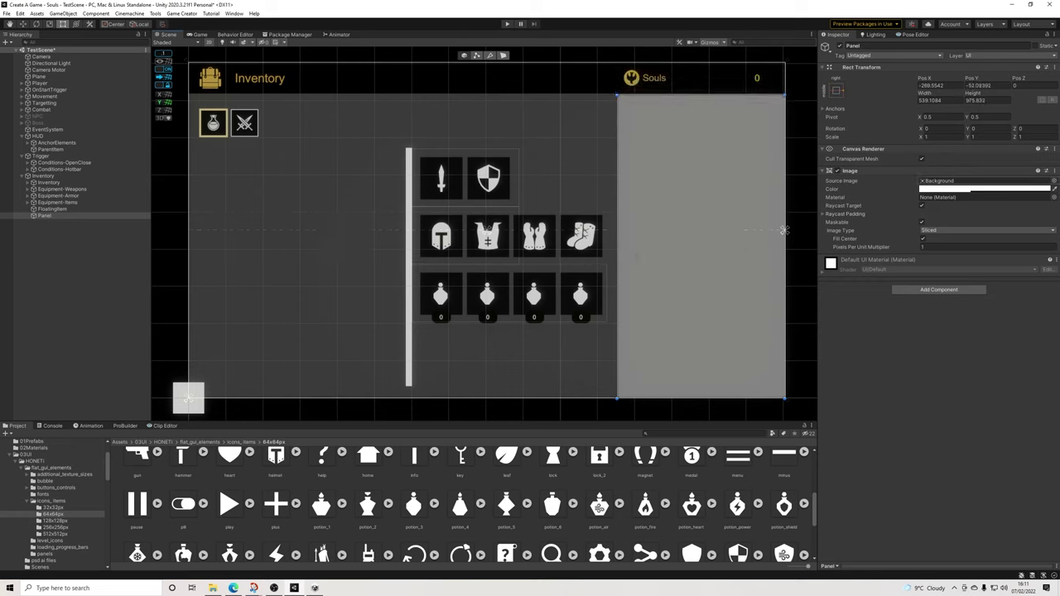
Set the Panel's source image to None and its colour alpha to 0
{"action": "left_click", "coordinate": [1053, 181]}
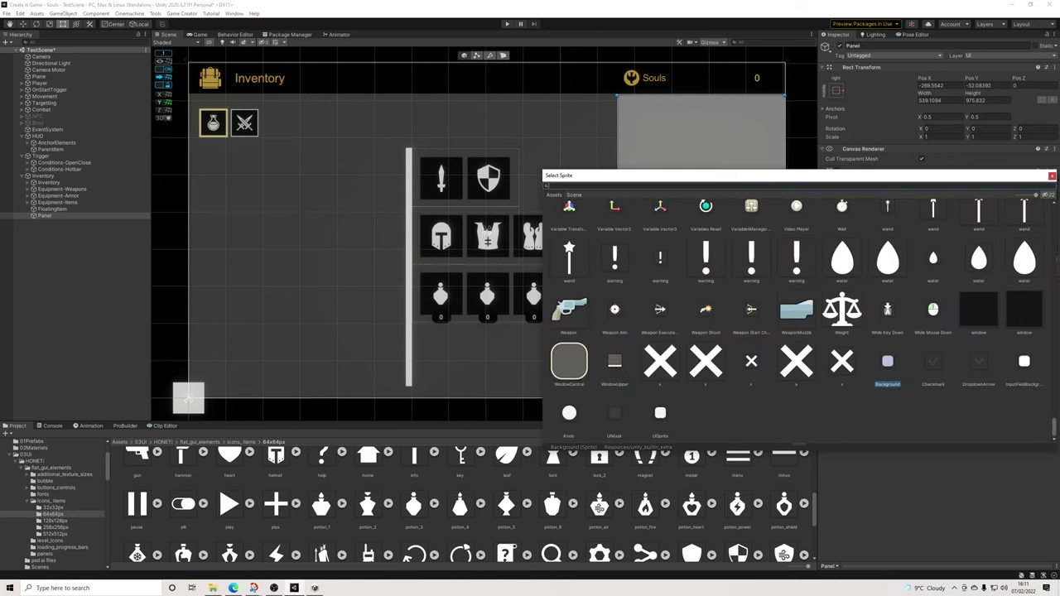
{"action": "left_click_drag", "start_coordinate": [1054, 426], "coordinate": [1054, 209]}
{"action": "left_click", "coordinate": [569, 225]}
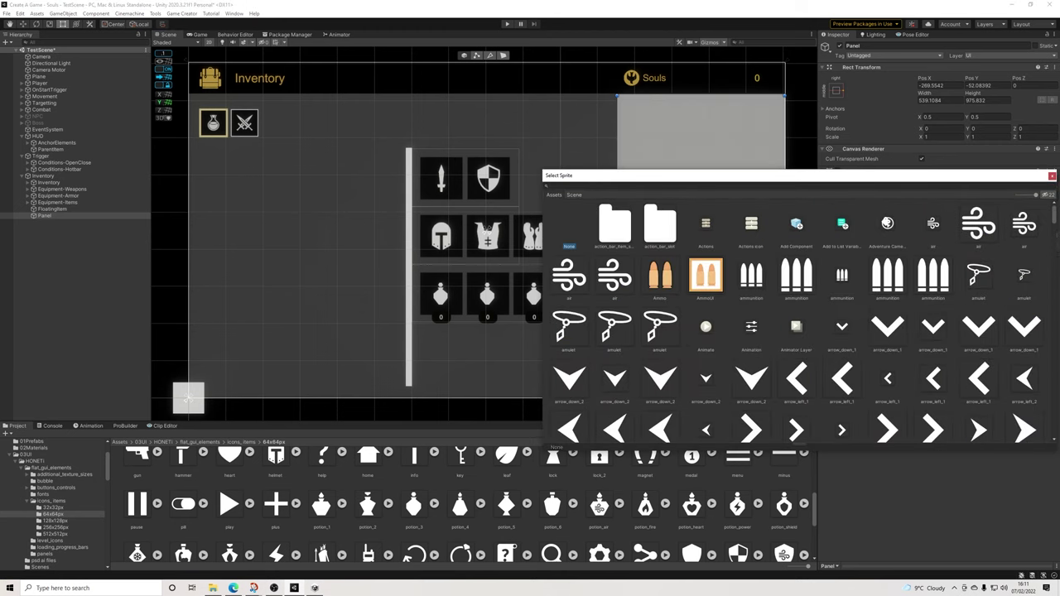
{"action": "left_click", "coordinate": [1052, 176]}
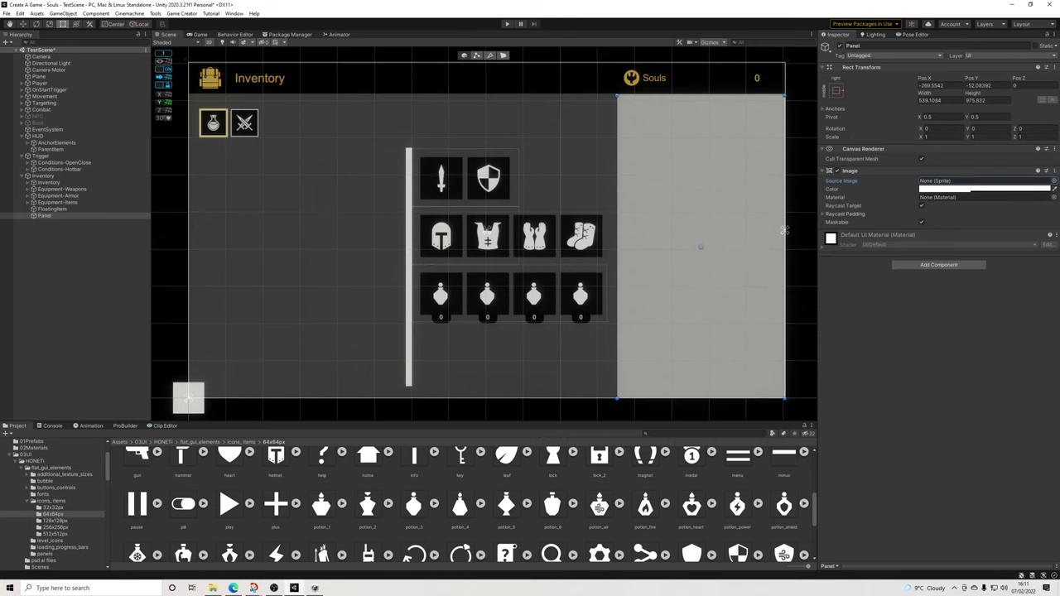
{"action": "left_click", "coordinate": [985, 188]}
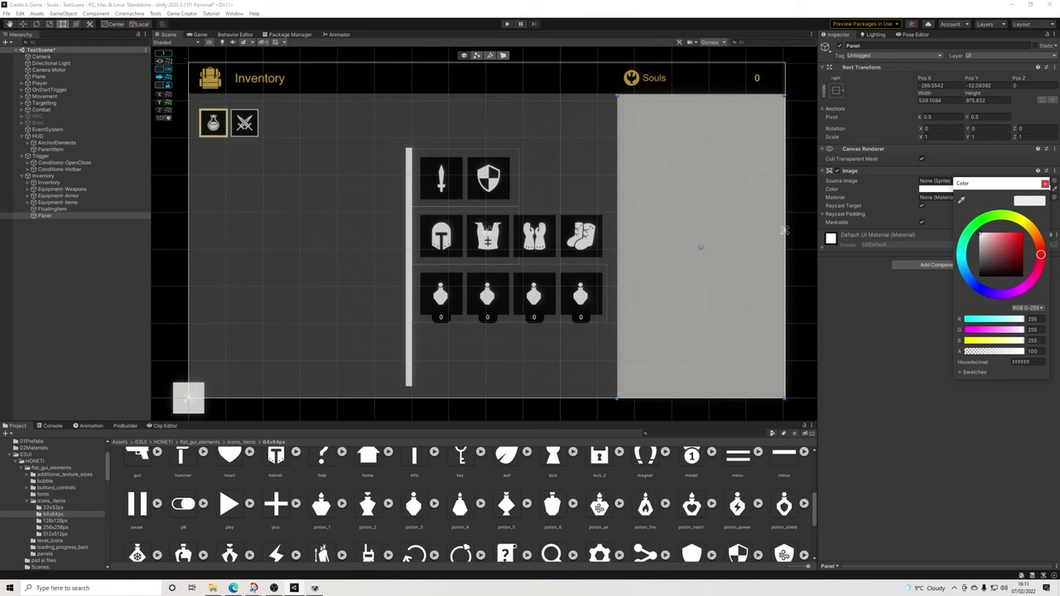
{"action": "left_click", "coordinate": [1033, 351]}
{"action": "type", "text": "0"}
{"action": "left_click", "coordinate": [1045, 183]}
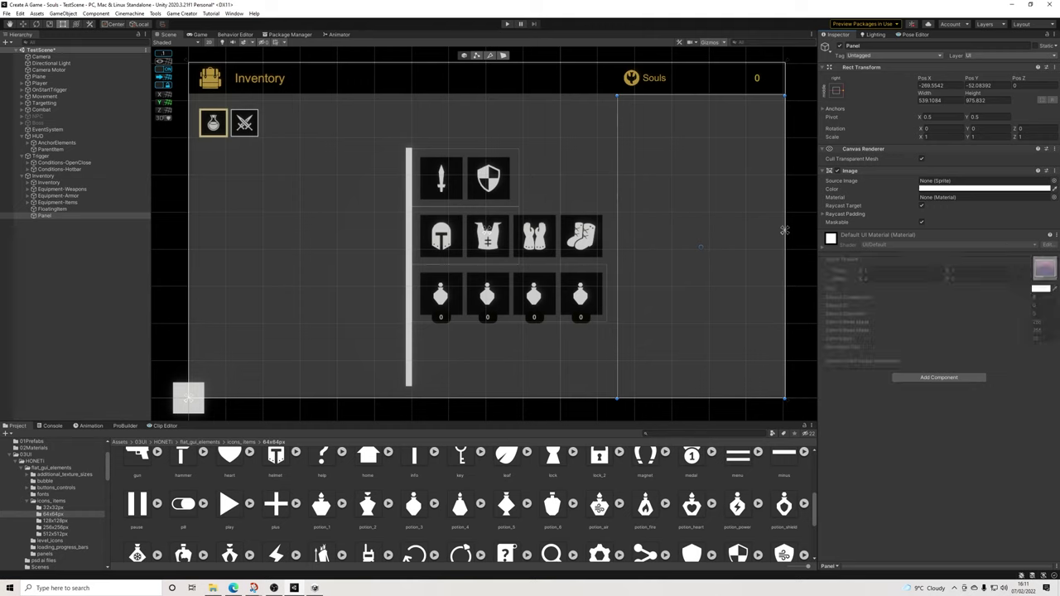
Rename the Panel as Panel-Stats
{"action": "right_click", "coordinate": [41, 215]}
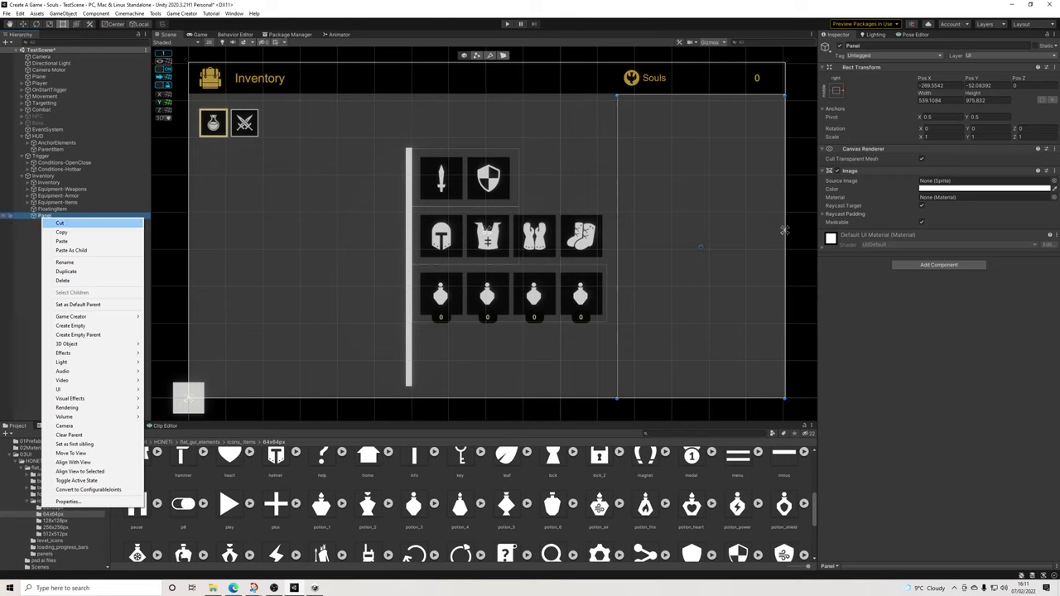
{"action": "left_click", "coordinate": [884, 45]}
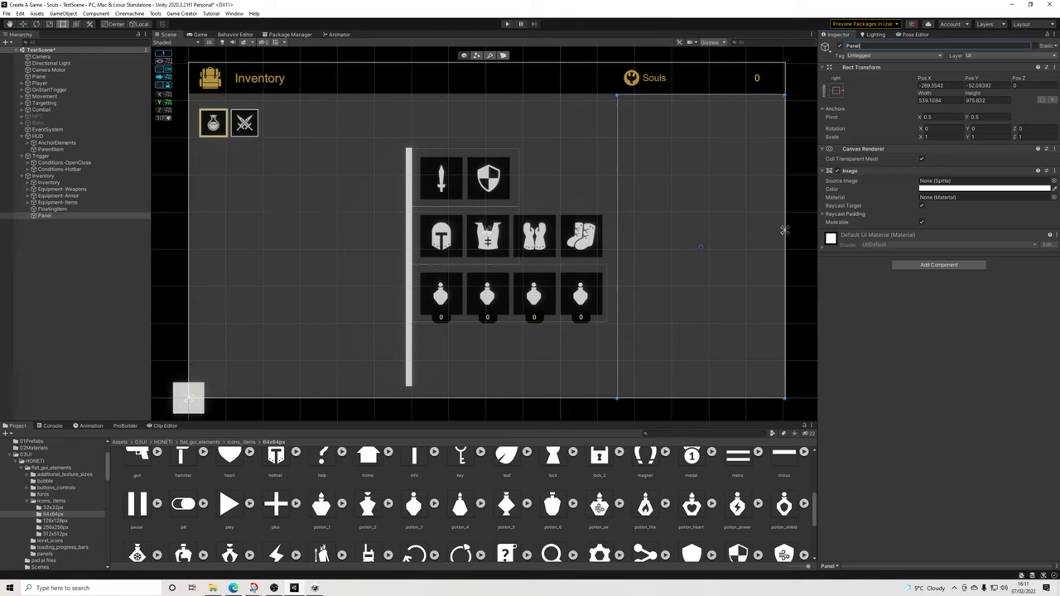
{"action": "type", "text": "Stats"}
{"action": "key", "text": "Return"}
Add a UI Text under Panel-Stats with bold style and the content "Player Status"
{"action": "right_click", "coordinate": [48, 215]}
{"action": "mouse_move", "coordinate": [75, 389]}
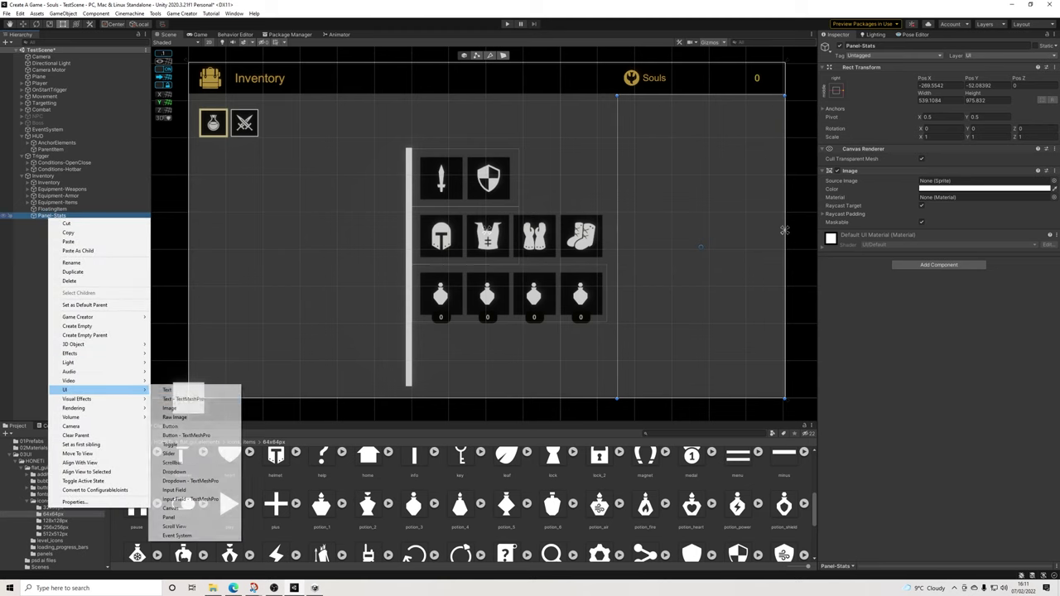
{"action": "left_click", "coordinate": [174, 389]}
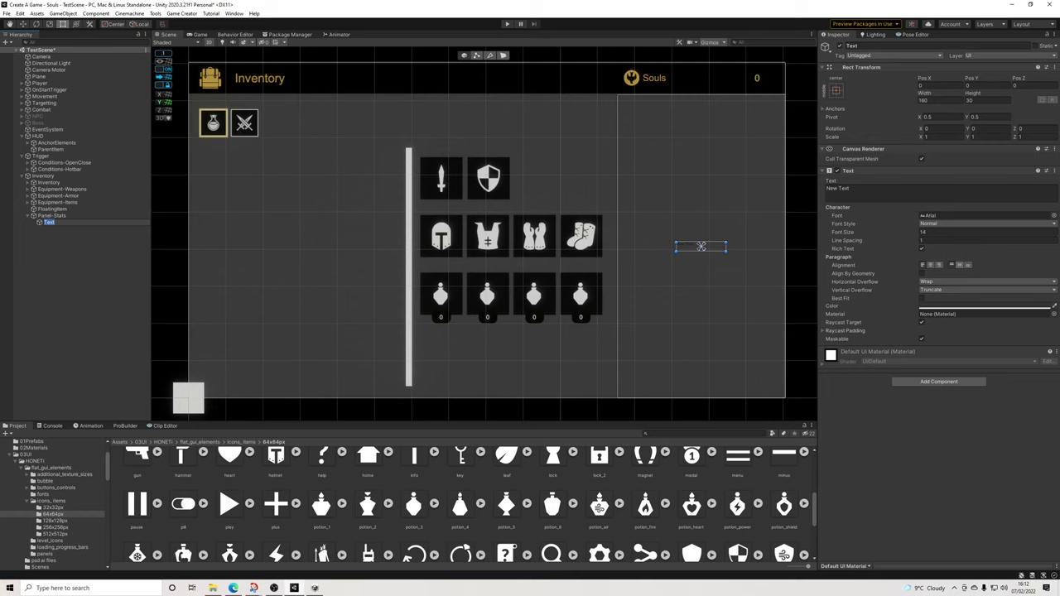
{"action": "left_click", "coordinate": [952, 223]}
{"action": "left_click", "coordinate": [936, 240]}
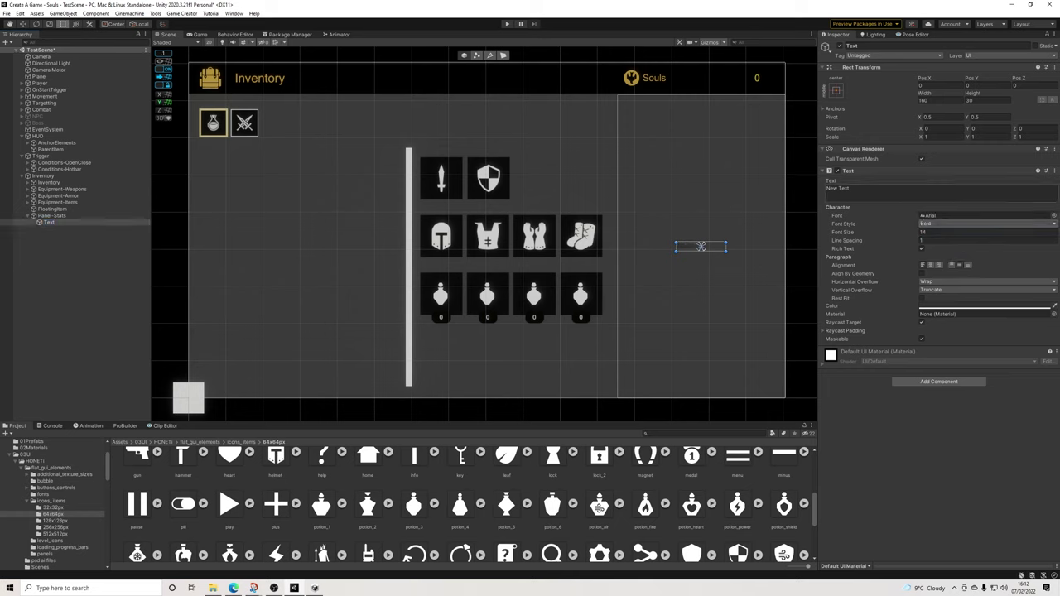
{"action": "left_click", "coordinate": [894, 191]}
{"action": "type", "text": "Player"}
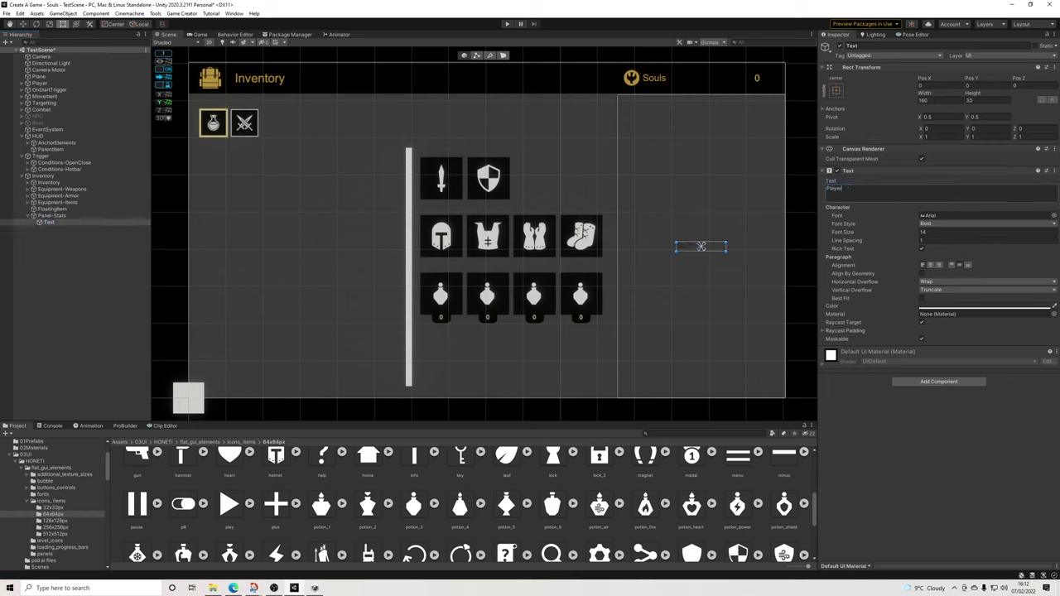
{"action": "type", "text": " Statu"}
Make the Player Status text white at font size 34 and place it in Panel-Stats' upper corner, about 304 by 54 in size
{"action": "left_click", "coordinate": [985, 307]}
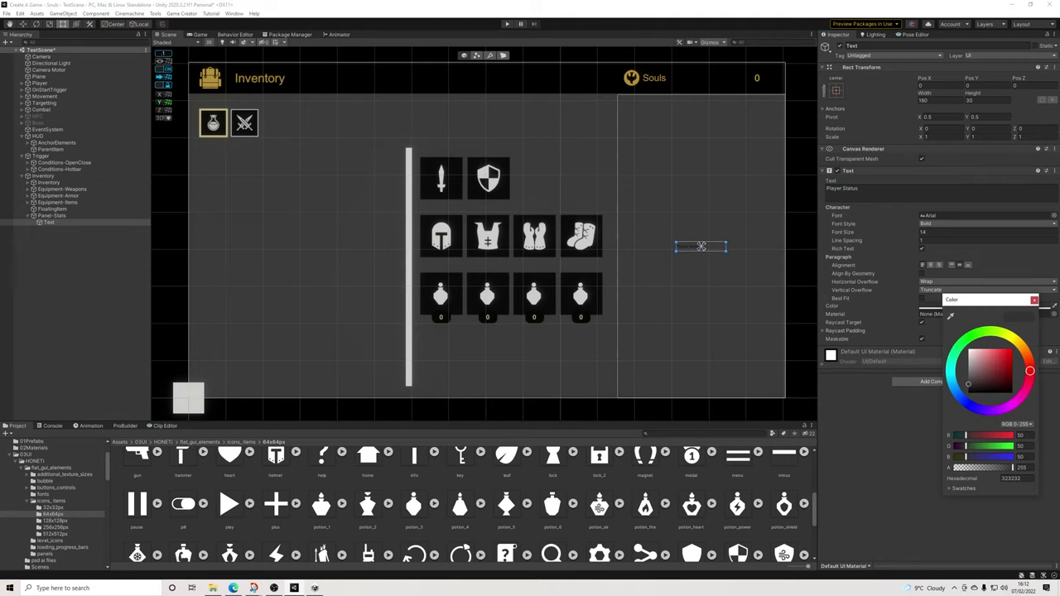
{"action": "left_click_drag", "start_coordinate": [979, 359], "coordinate": [968, 347]}
{"action": "left_click", "coordinate": [1034, 300]}
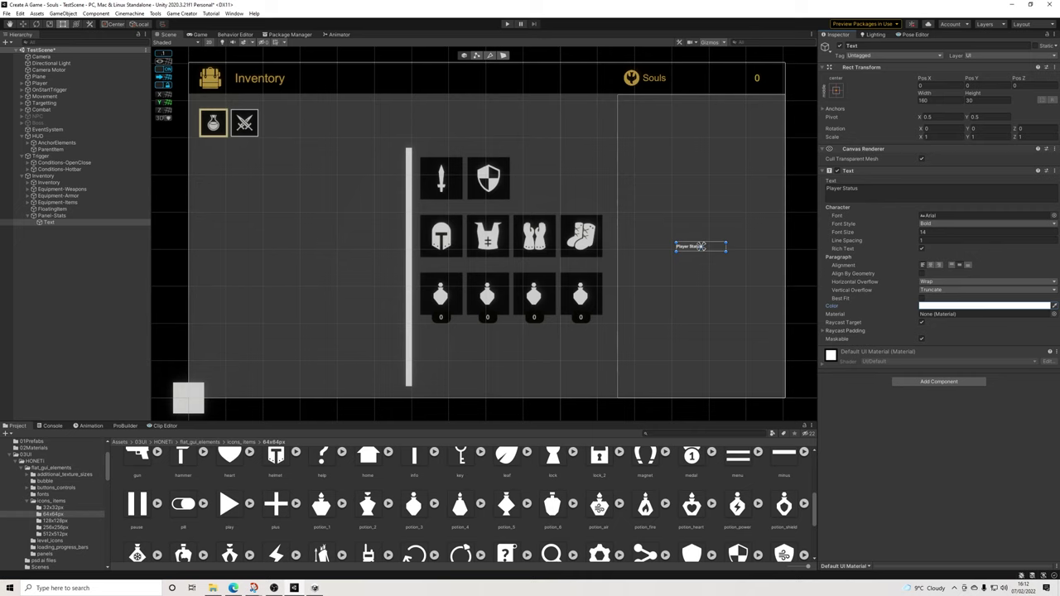
{"action": "left_click", "coordinate": [987, 233]}
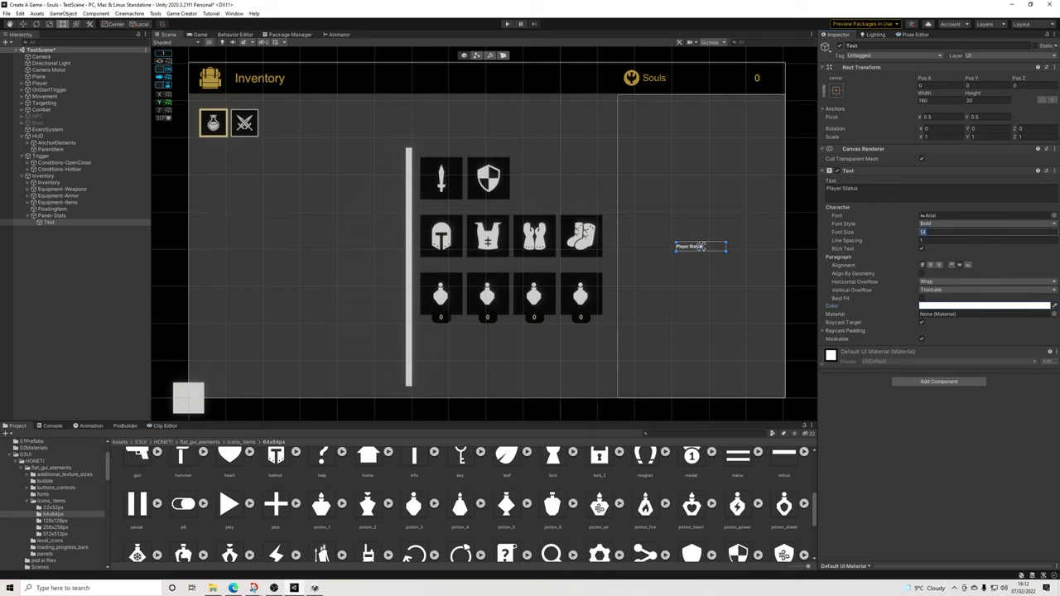
{"action": "type", "text": "34"}
{"action": "left_click_drag", "start_coordinate": [726, 246], "coordinate": [664, 123]}
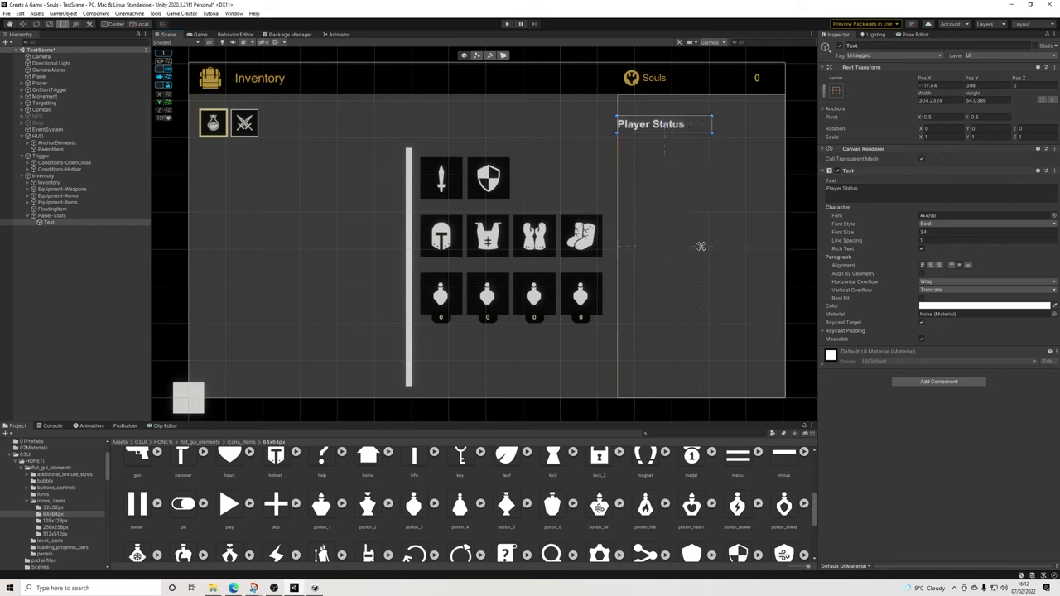
Add a second UI Text directly under Panel-Stats and place it just below the Player Status heading, at about X -190, Y 317
{"action": "right_click", "coordinate": [50, 223]}
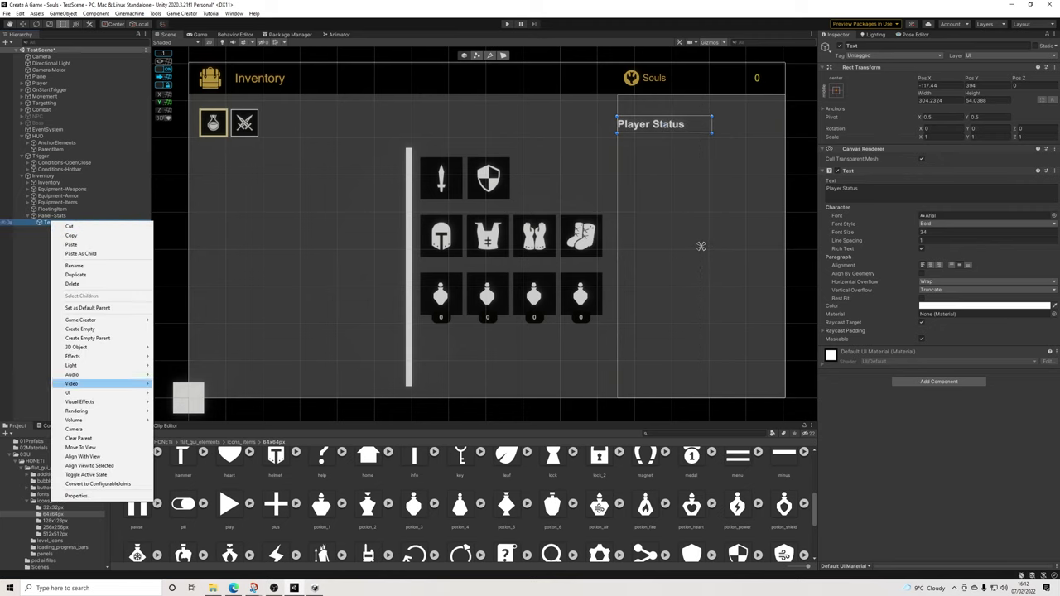
{"action": "mouse_move", "coordinate": [99, 392]}
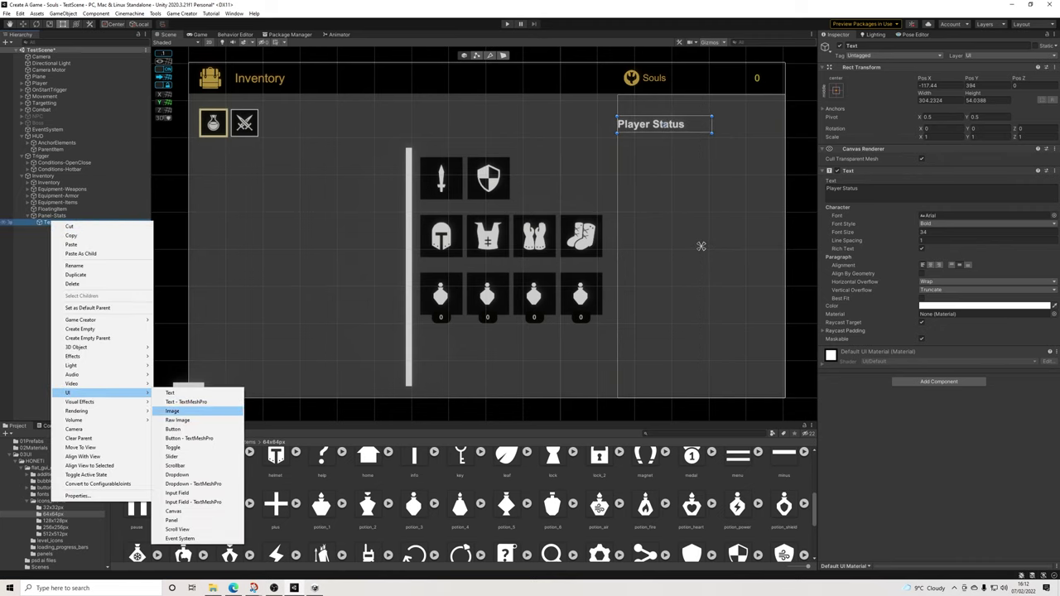
{"action": "left_click", "coordinate": [174, 392]}
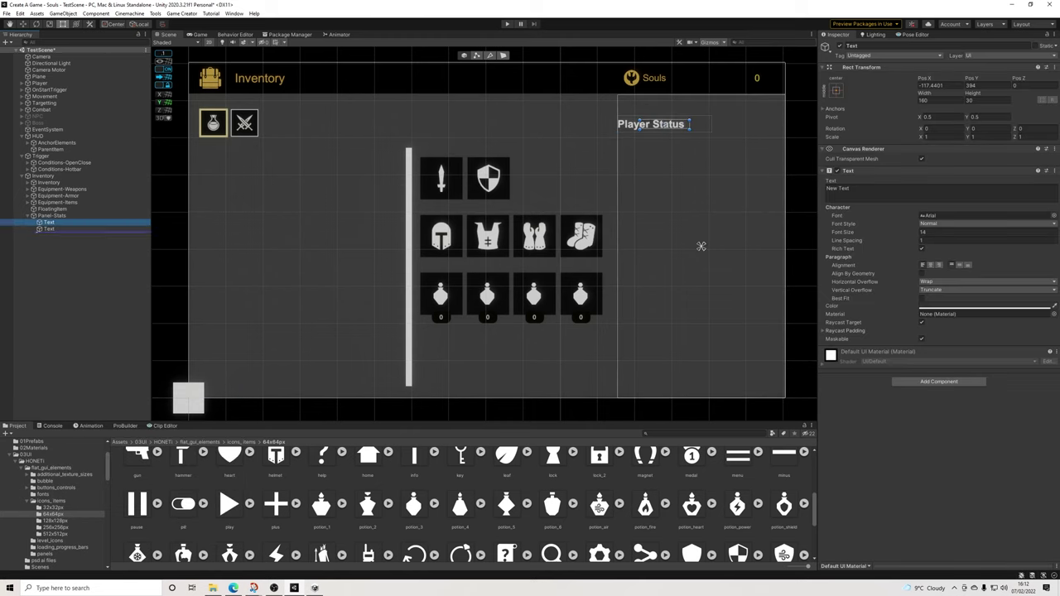
{"action": "left_click_drag", "start_coordinate": [663, 125], "coordinate": [642, 147]}
Colour the second text white and set its content to "Level"
{"action": "left_click", "coordinate": [858, 190]}
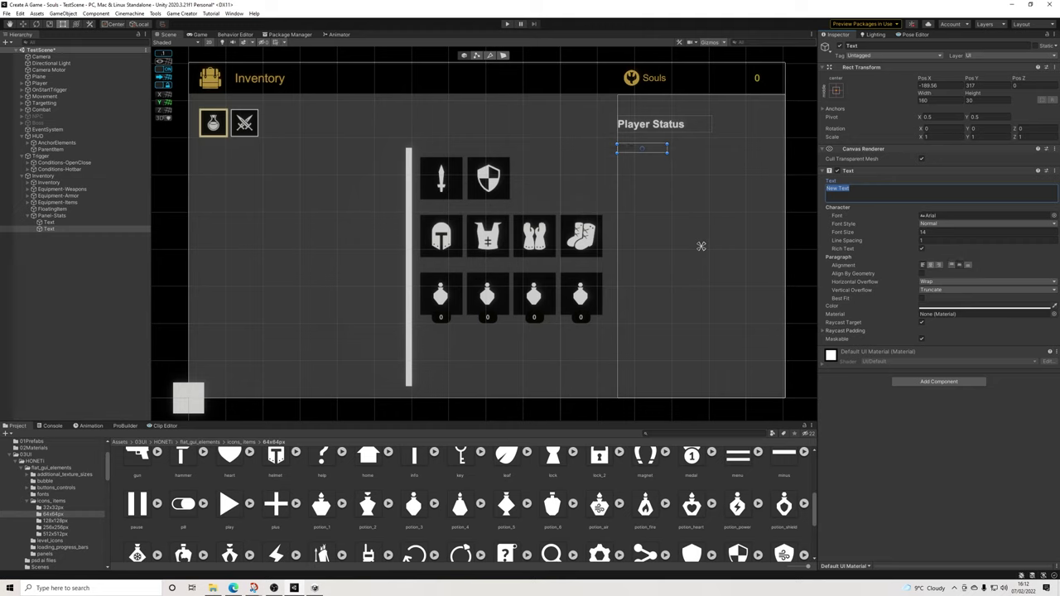
{"action": "left_click", "coordinate": [983, 306]}
{"action": "left_click_drag", "start_coordinate": [964, 359], "coordinate": [953, 348]}
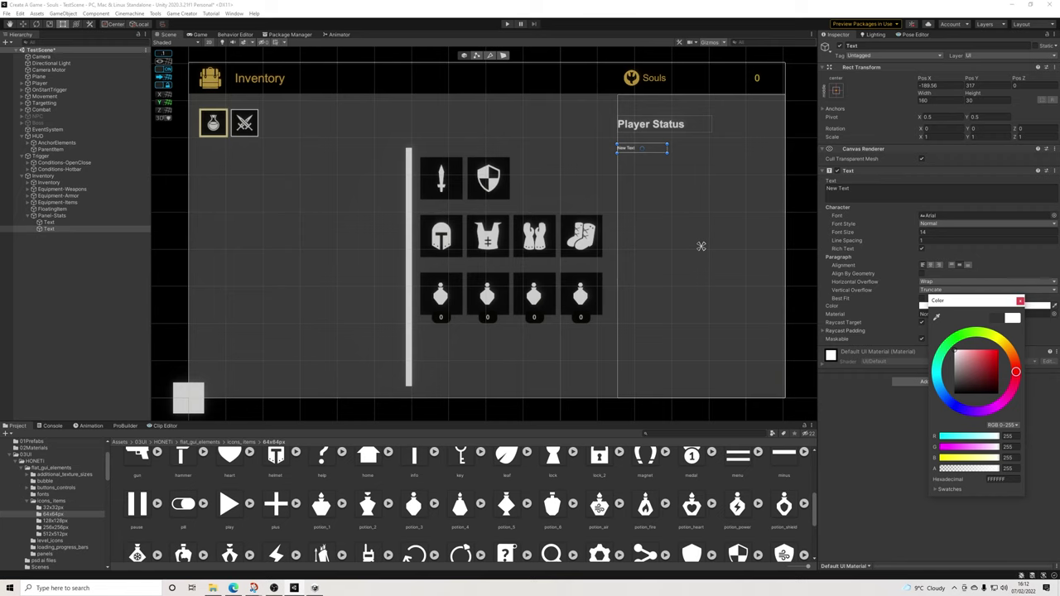
{"action": "left_click", "coordinate": [1021, 301]}
{"action": "left_click", "coordinate": [879, 192]}
{"action": "type", "text": "Level"}
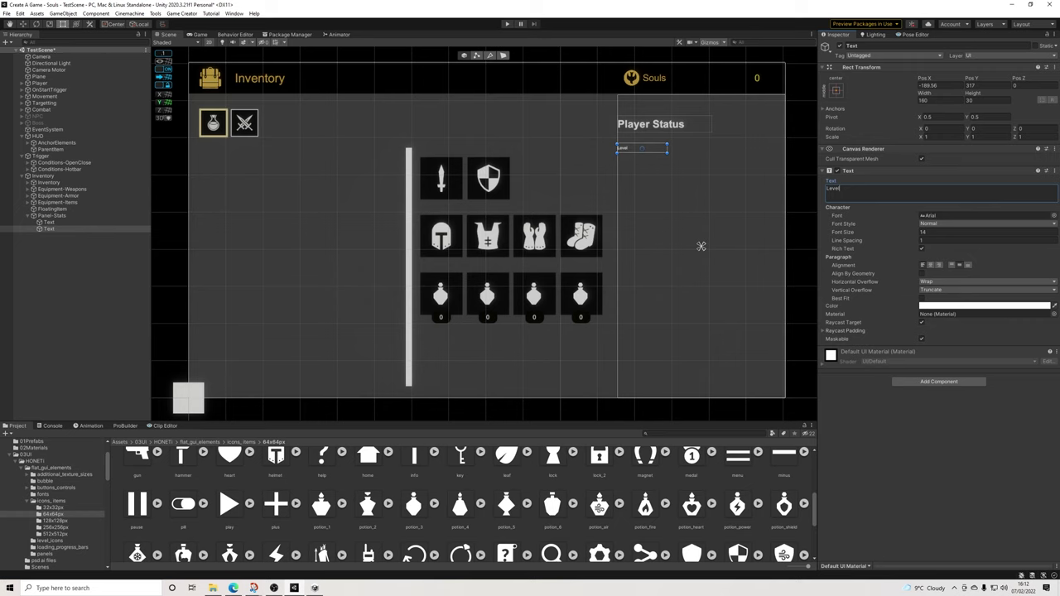
Set the Level text's font size to 30 and enlarge its box to about 270 by 42
{"action": "key", "text": "Tab"}
{"action": "type", "text": "24"}
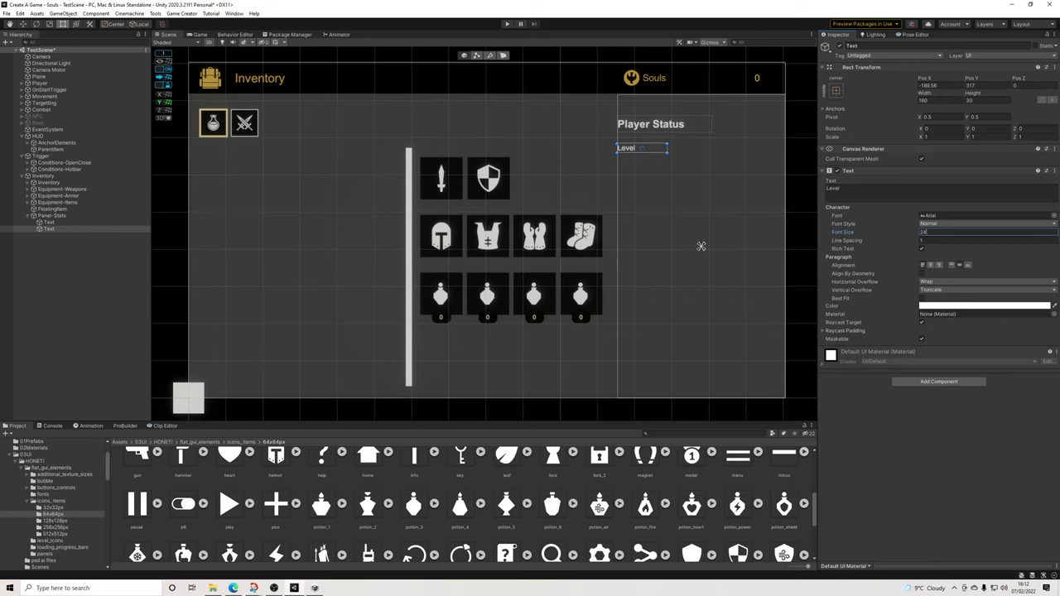
{"action": "key", "text": "Return"}
{"action": "type", "text": "30"}
{"action": "left_click_drag", "start_coordinate": [668, 153], "coordinate": [701, 157]}
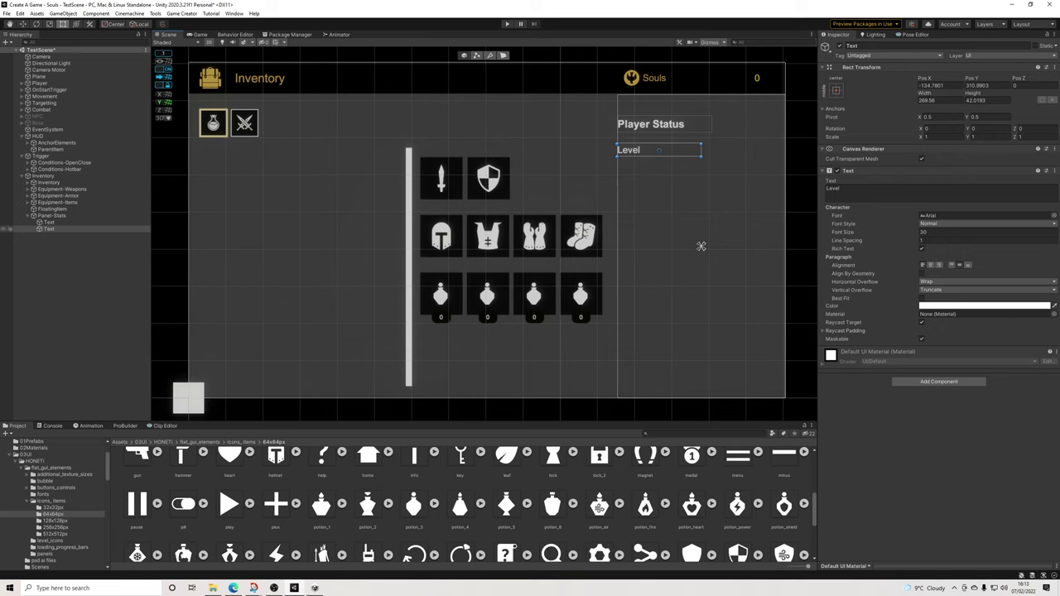
Duplicate the Level text, nest the copy under the original and rename the copy "Text"
{"action": "right_click", "coordinate": [47, 229]}
{"action": "left_click", "coordinate": [72, 281]}
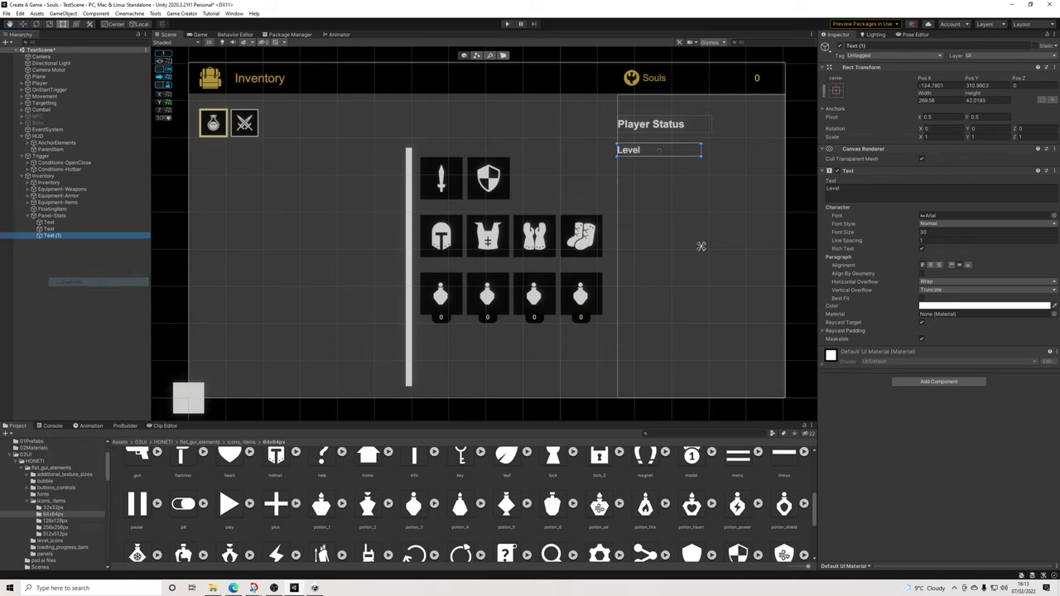
{"action": "left_click_drag", "start_coordinate": [52, 235], "coordinate": [50, 228]}
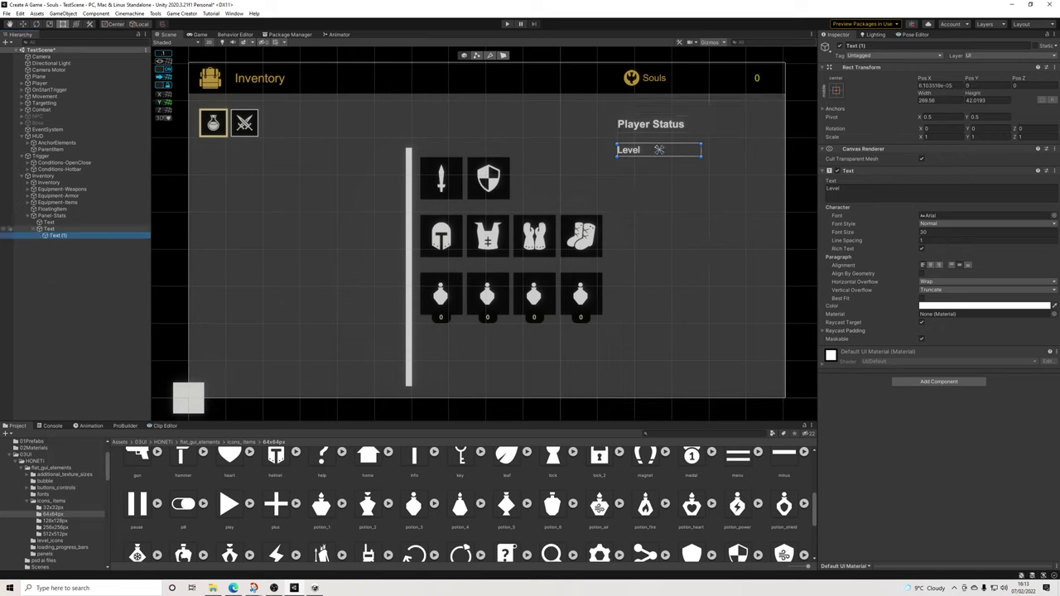
{"action": "left_click_drag", "start_coordinate": [868, 46], "coordinate": [858, 46]}
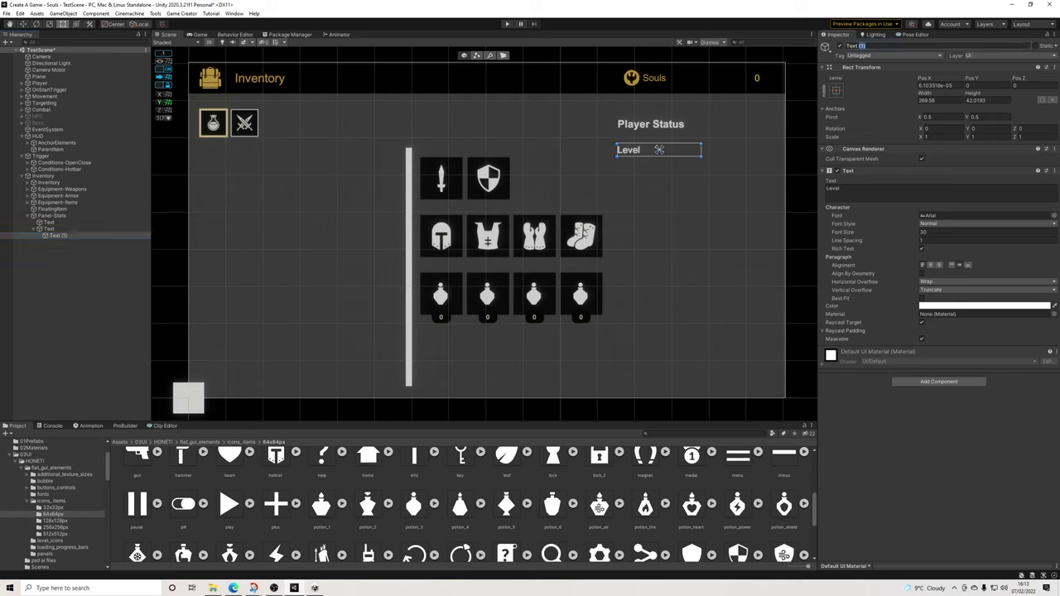
{"action": "key", "text": "BackSpace"}
{"action": "key", "text": "BackSpace"}
Rename the parent Level text object as Text-Level
{"action": "left_click", "coordinate": [701, 246]}
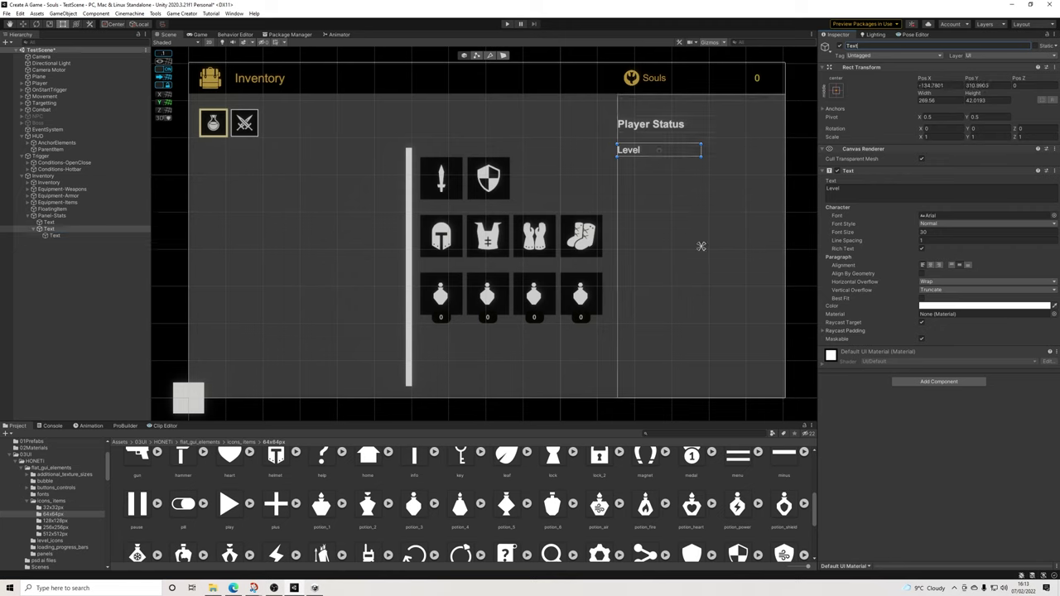
{"action": "type", "text": "vel"}
{"action": "key", "text": "Return"}
Move the nested Text beside the Level label, right-align it and narrow it to about 220 wide
{"action": "left_click", "coordinate": [658, 150]}
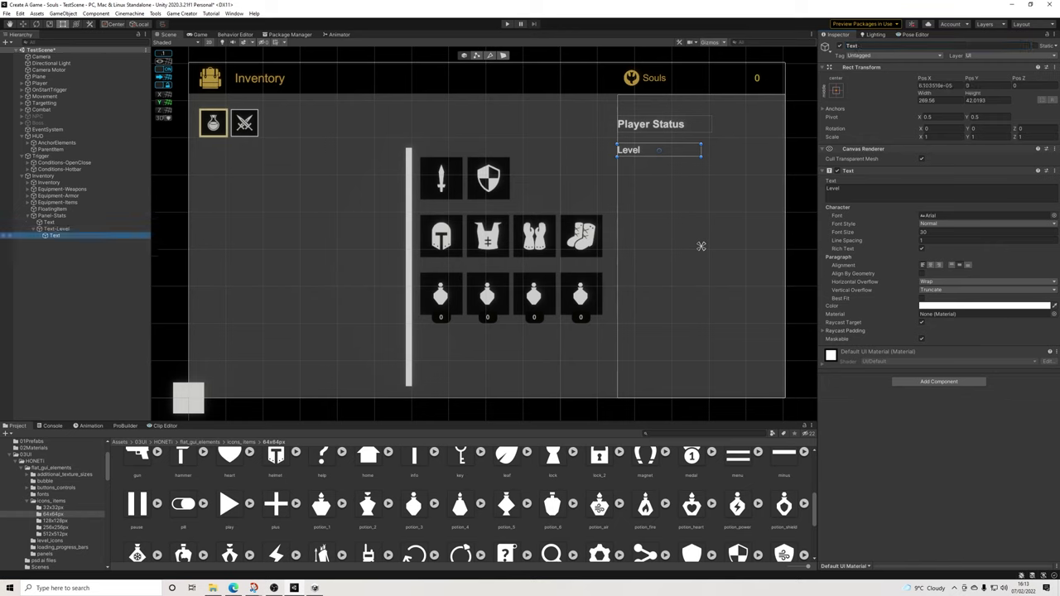
{"action": "left_click_drag", "start_coordinate": [658, 150], "coordinate": [700, 150]}
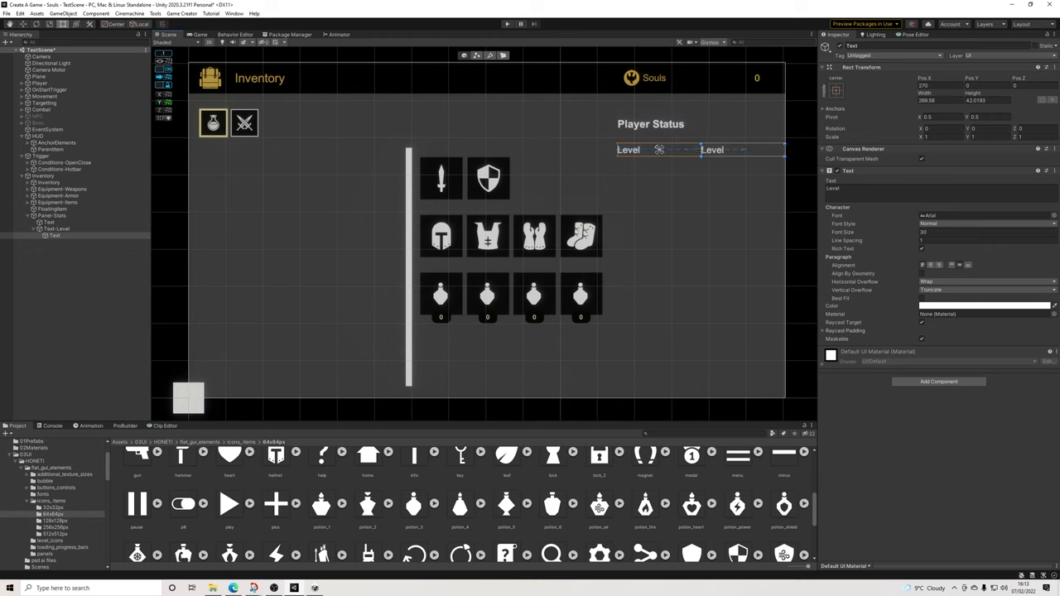
{"action": "left_click", "coordinate": [938, 265]}
{"action": "left_click_drag", "start_coordinate": [785, 150], "coordinate": [771, 150]}
Make the Text-Level label bold and set its child text's content to "0"
{"action": "left_click", "coordinate": [56, 229]}
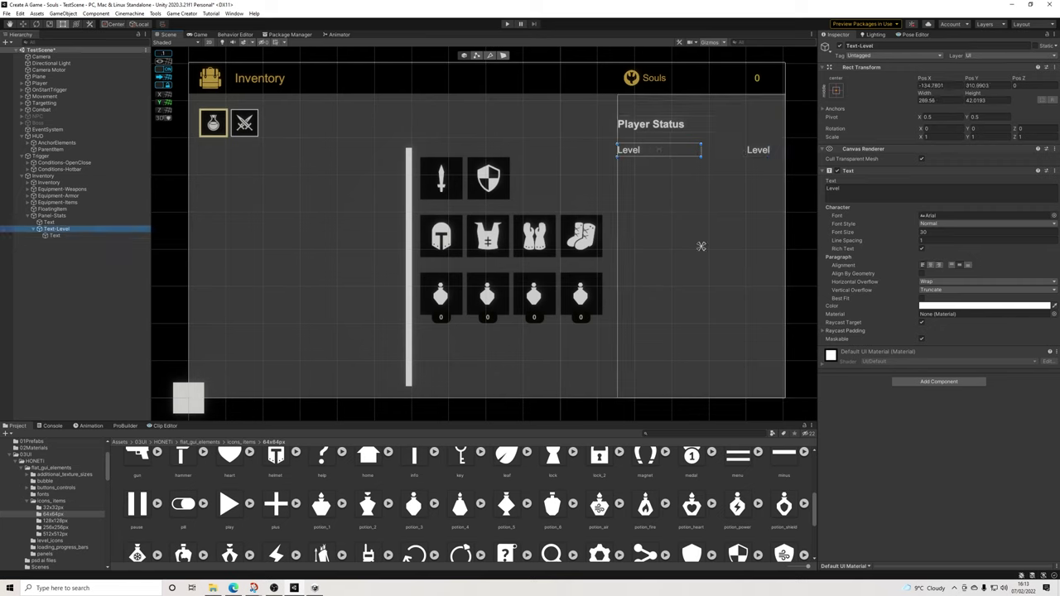
{"action": "left_click", "coordinate": [985, 224]}
{"action": "key", "text": "Return"}
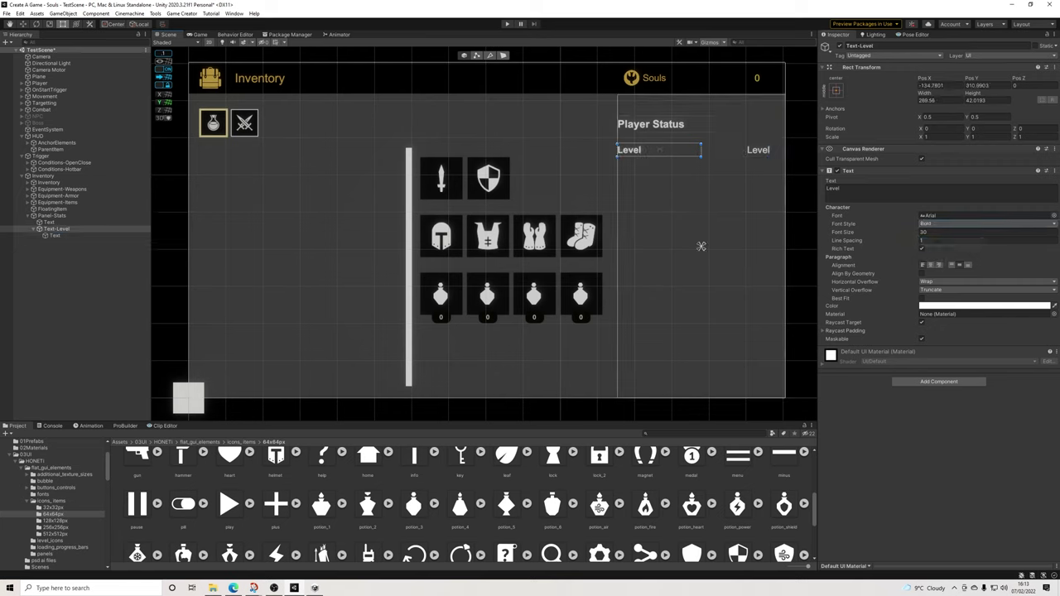
{"action": "left_click", "coordinate": [659, 149]}
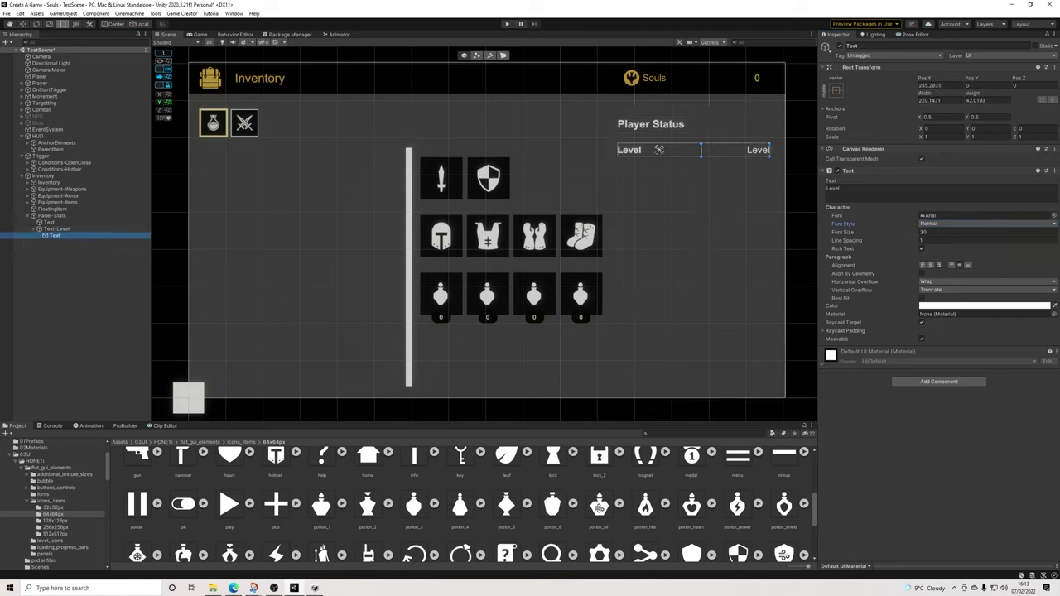
{"action": "left_click", "coordinate": [861, 190]}
{"action": "type", "text": "0"}
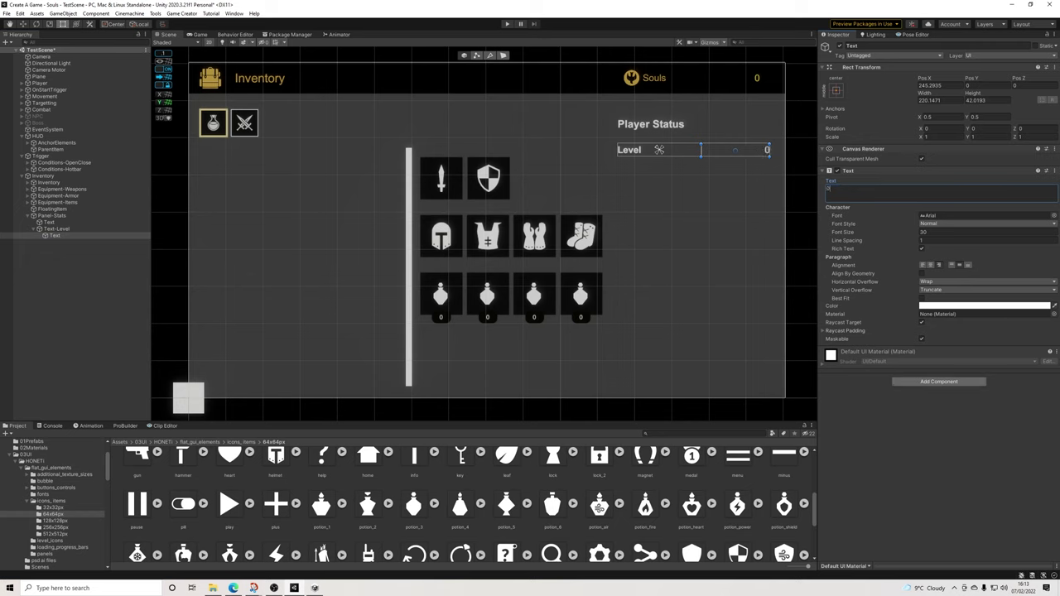
Add a Stat UI component to Text-Level's child text, with the level stat and the child text itself as Value
{"action": "left_click", "coordinate": [938, 381]}
{"action": "type", "text": "att"}
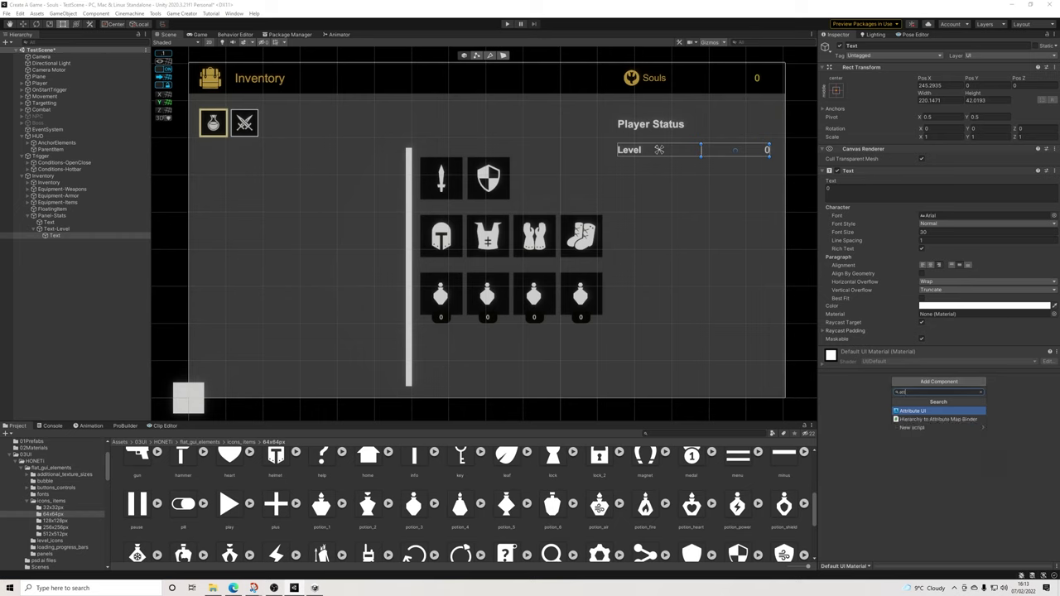
{"action": "key", "text": "BackSpace"}
{"action": "key", "text": "BackSpace"}
{"action": "key", "text": "BackSpace"}
{"action": "type", "text": "sta"}
{"action": "key", "text": "Down"}
{"action": "key", "text": "Return"}
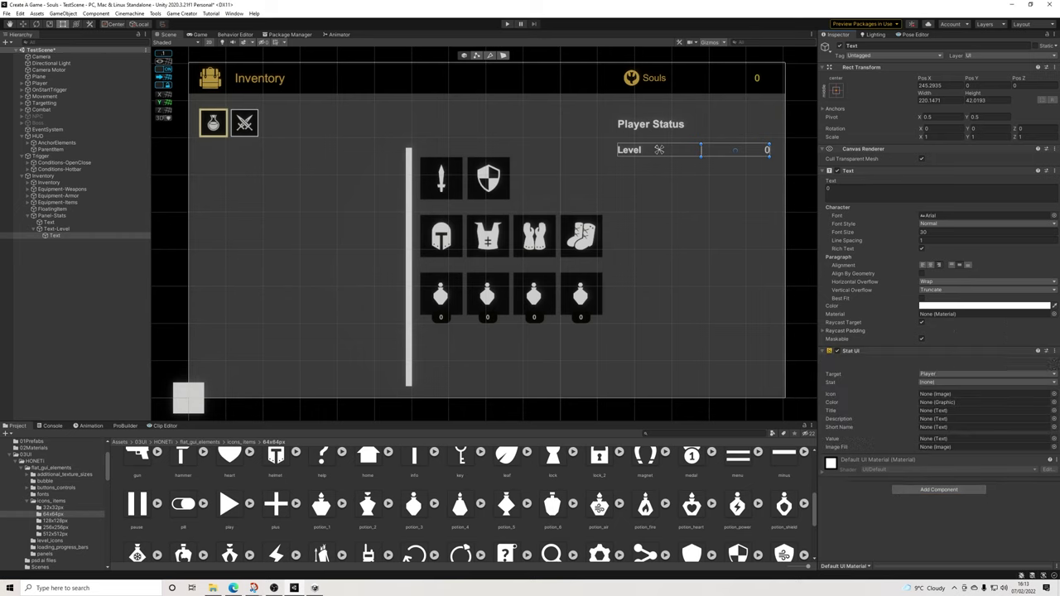
{"action": "left_click", "coordinate": [986, 370]}
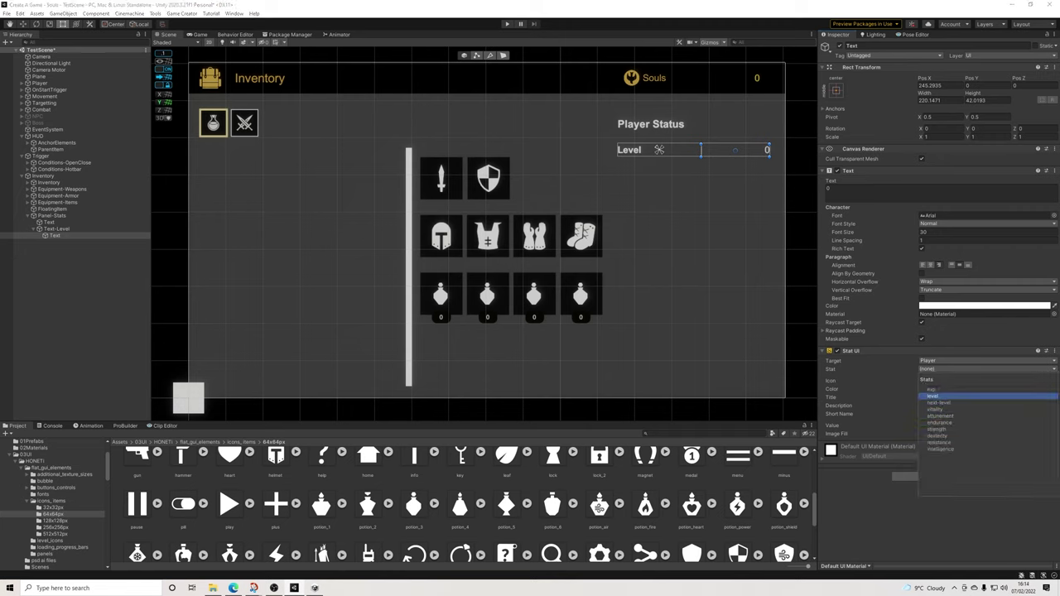
{"action": "left_click", "coordinate": [937, 395]}
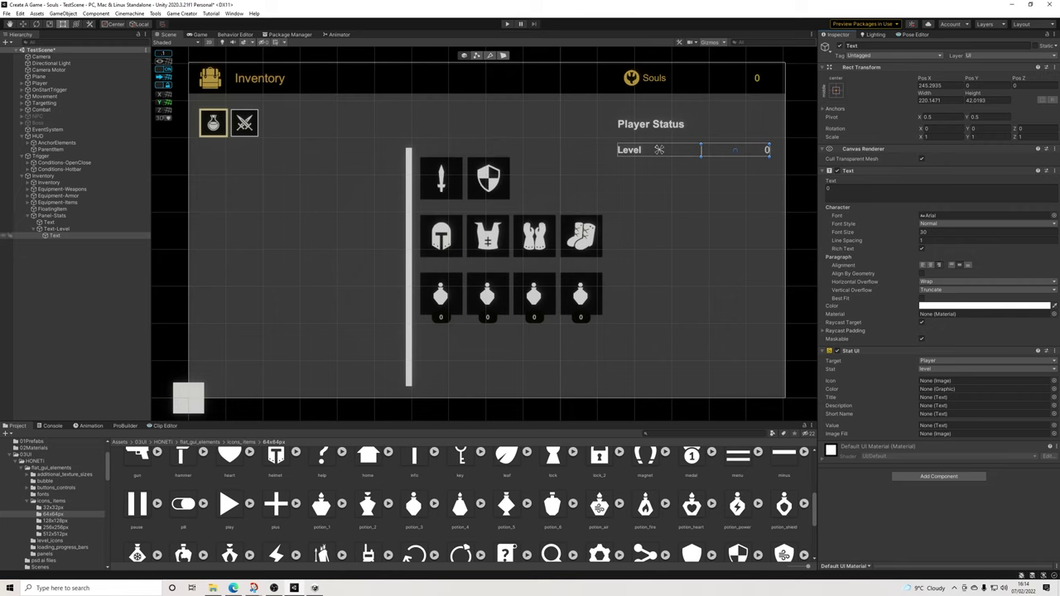
{"action": "left_click_drag", "start_coordinate": [54, 235], "coordinate": [944, 426]}
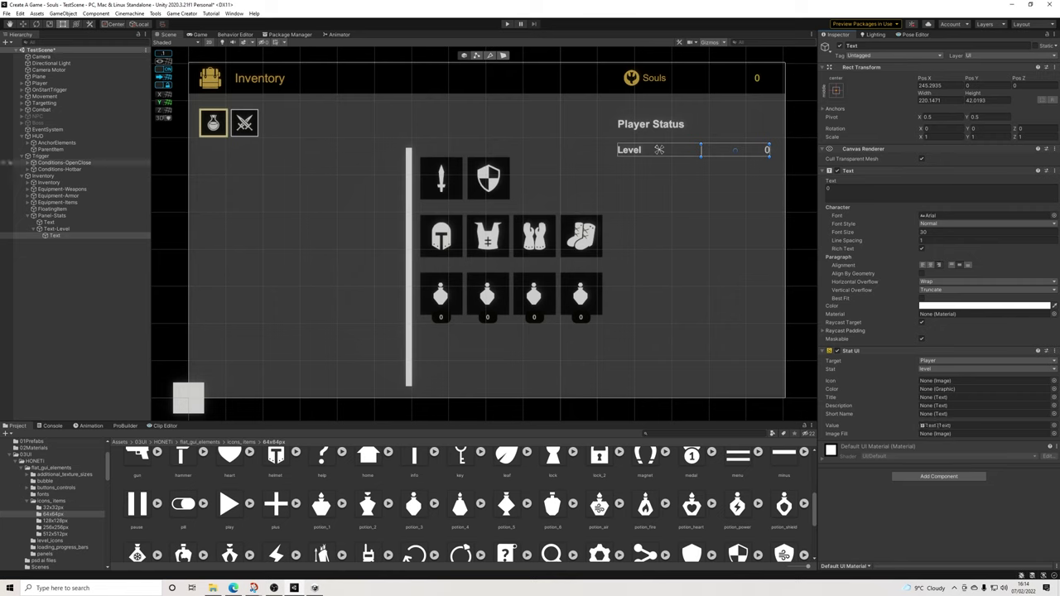
Duplicate Text-Level and place the copy below it at about Y 219, keeping the same X position
{"action": "left_click", "coordinate": [659, 149]}
{"action": "key", "text": "ctrl+d"}
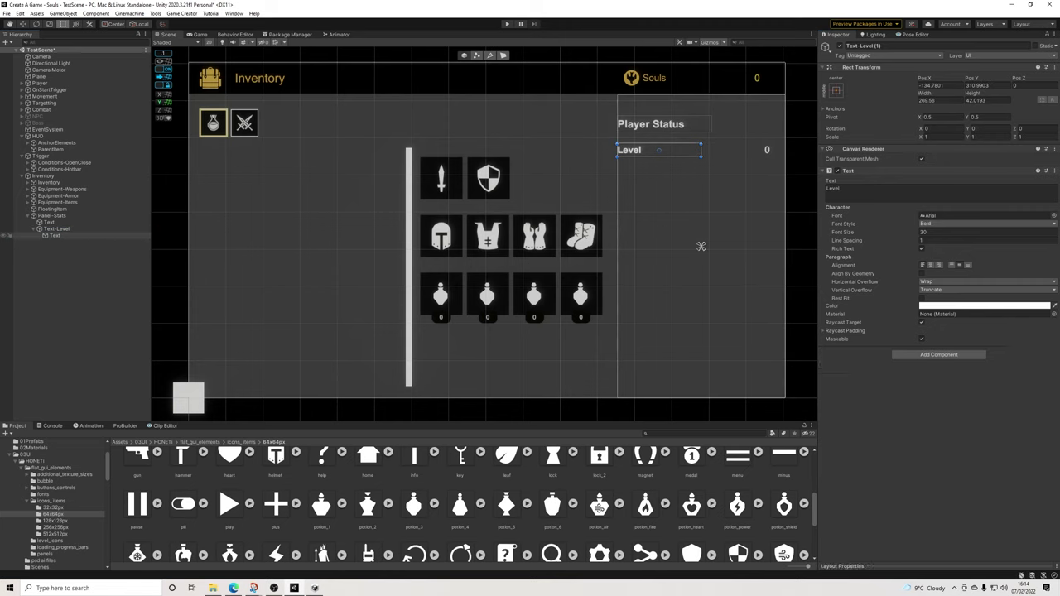
{"action": "left_click_drag", "start_coordinate": [658, 150], "coordinate": [658, 178]}
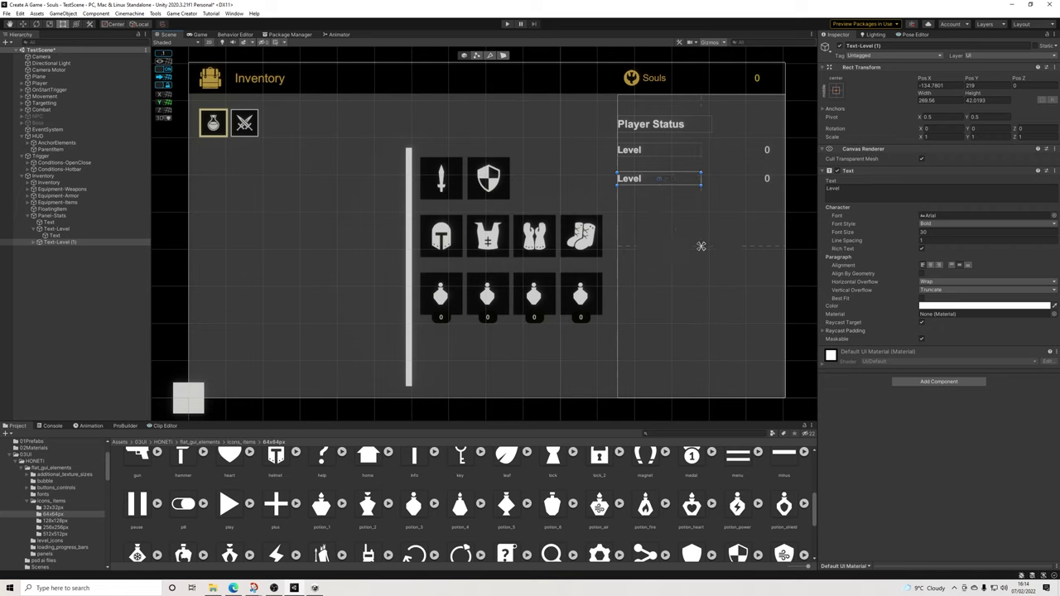
Rename the duplicated row as Text-Vitality and set its label content to "Vitality"
{"action": "left_click_drag", "start_coordinate": [883, 45], "coordinate": [860, 46]}
{"action": "type", "text": "Vitality"}
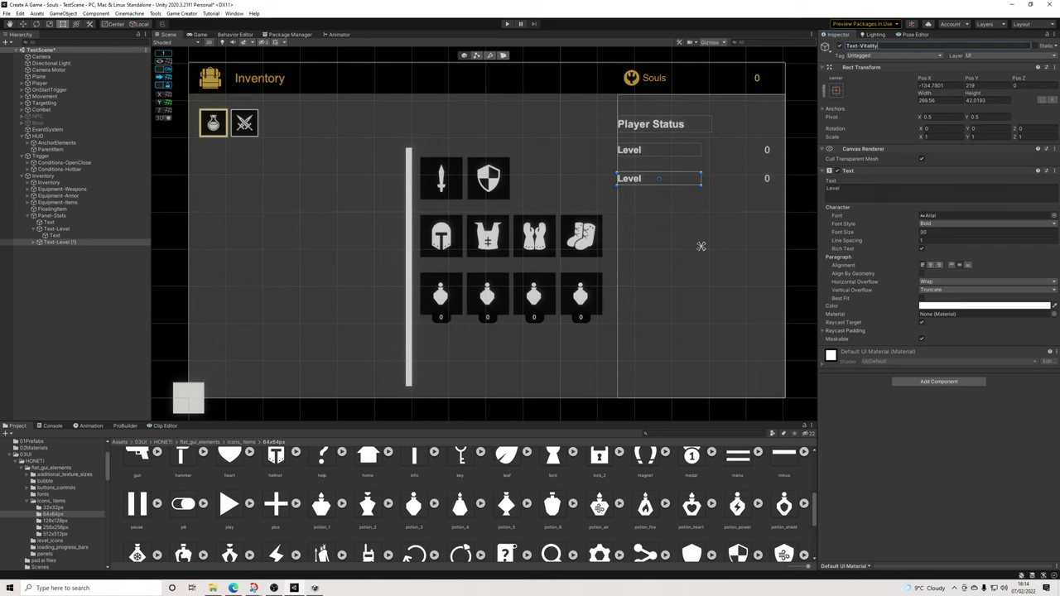
{"action": "key", "text": "Return"}
{"action": "left_click", "coordinate": [852, 191]}
{"action": "type", "text": "Vitality"}
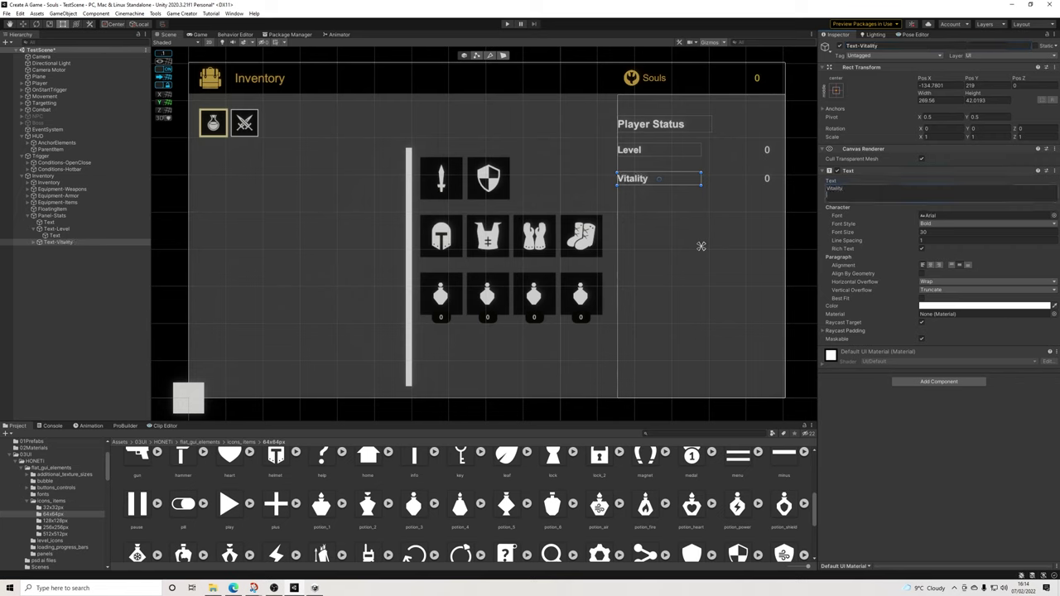
{"action": "key", "text": "BackSpace"}
Set the Stat UI on Text-Vitality's child text to the vitality stat
{"action": "left_click", "coordinate": [34, 243]}
{"action": "left_click", "coordinate": [55, 249]}
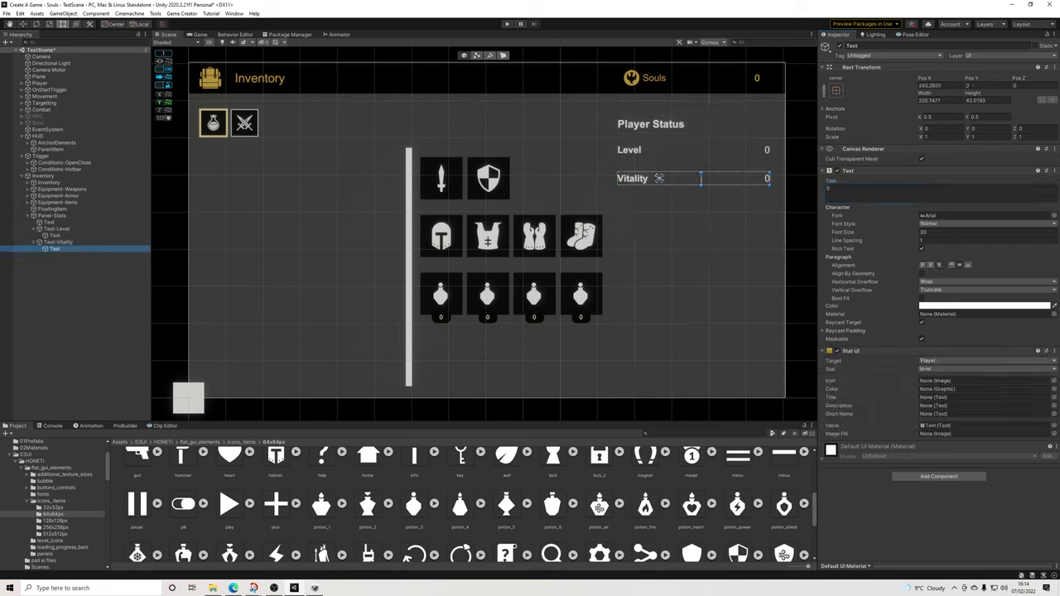
{"action": "left_click", "coordinate": [986, 368]}
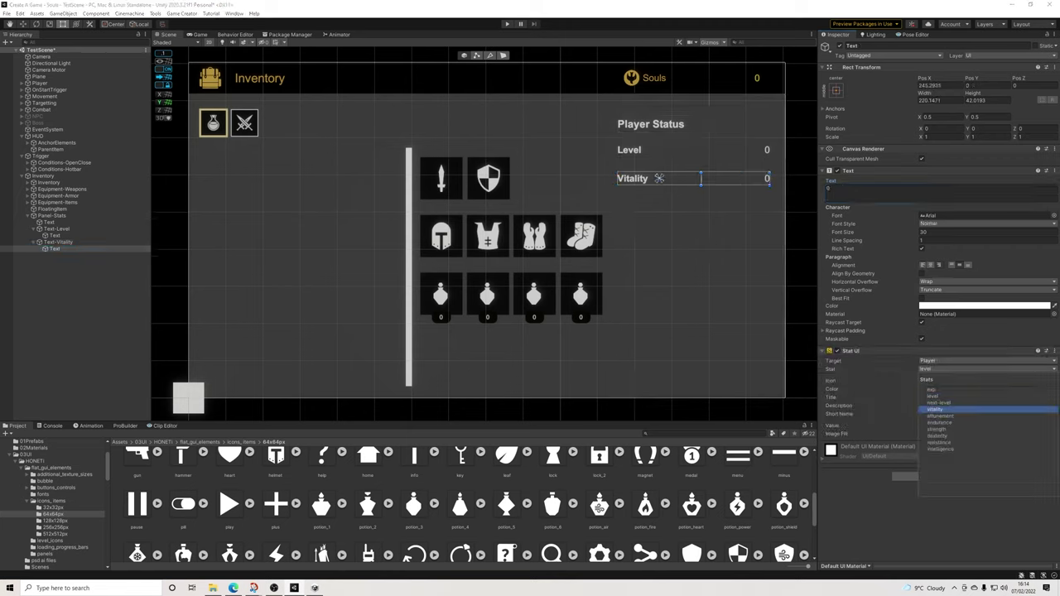
{"action": "left_click", "coordinate": [985, 415]}
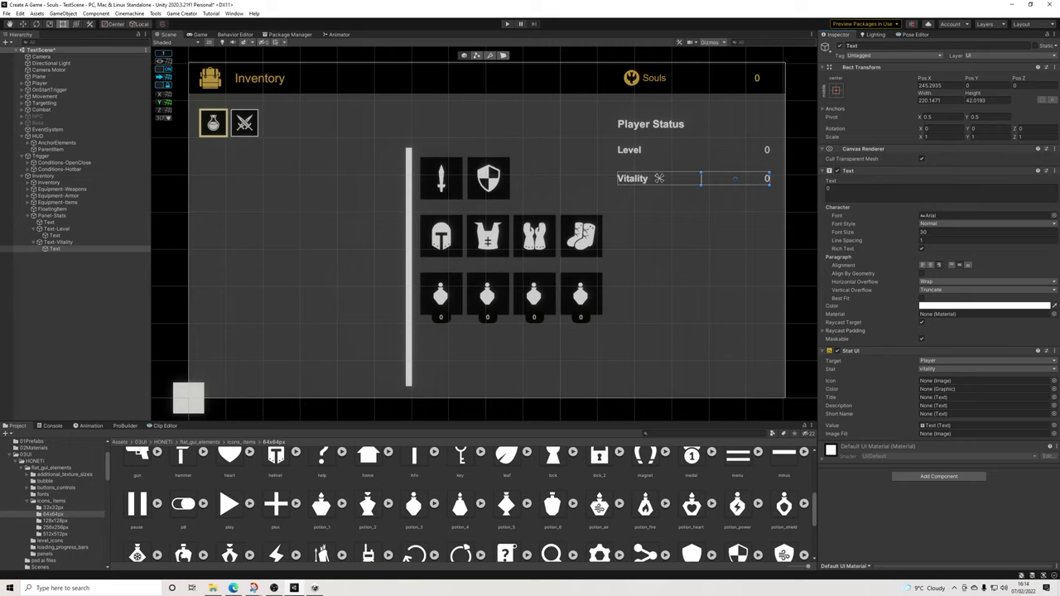
Set the global variable Class to "Knight" in the Game Creator preferences and save the scene
{"action": "left_click", "coordinate": [182, 13]}
{"action": "left_click", "coordinate": [191, 63]}
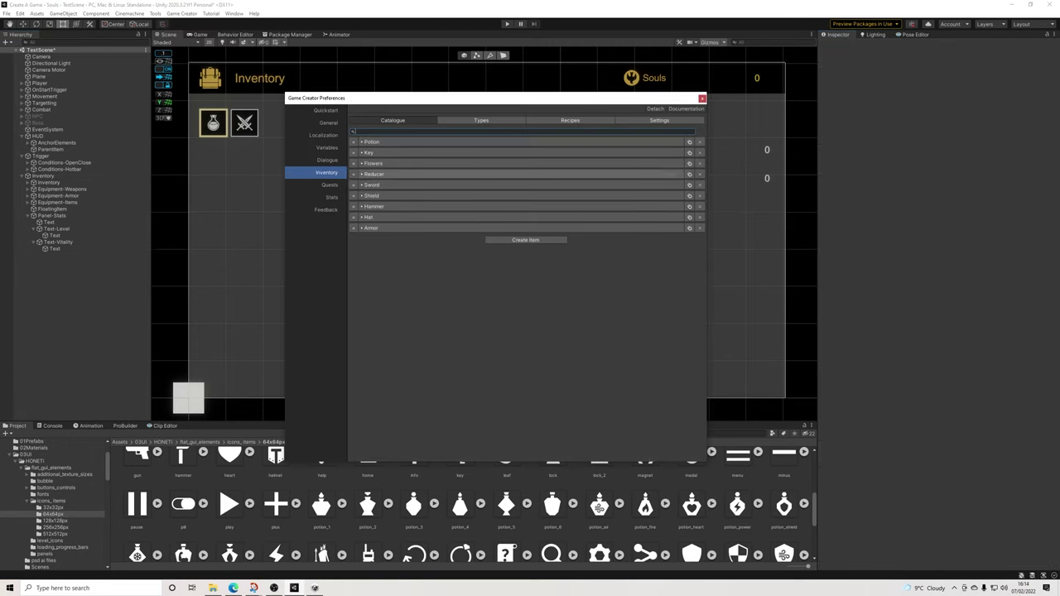
{"action": "left_click", "coordinate": [326, 148]}
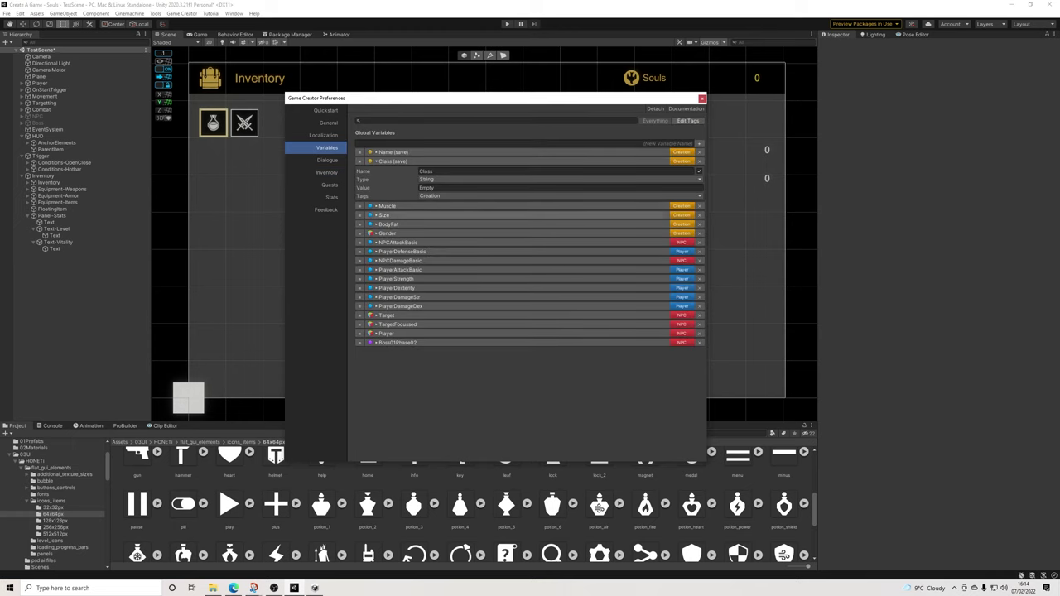
{"action": "left_click", "coordinate": [439, 188]}
{"action": "type", "text": "Knight"}
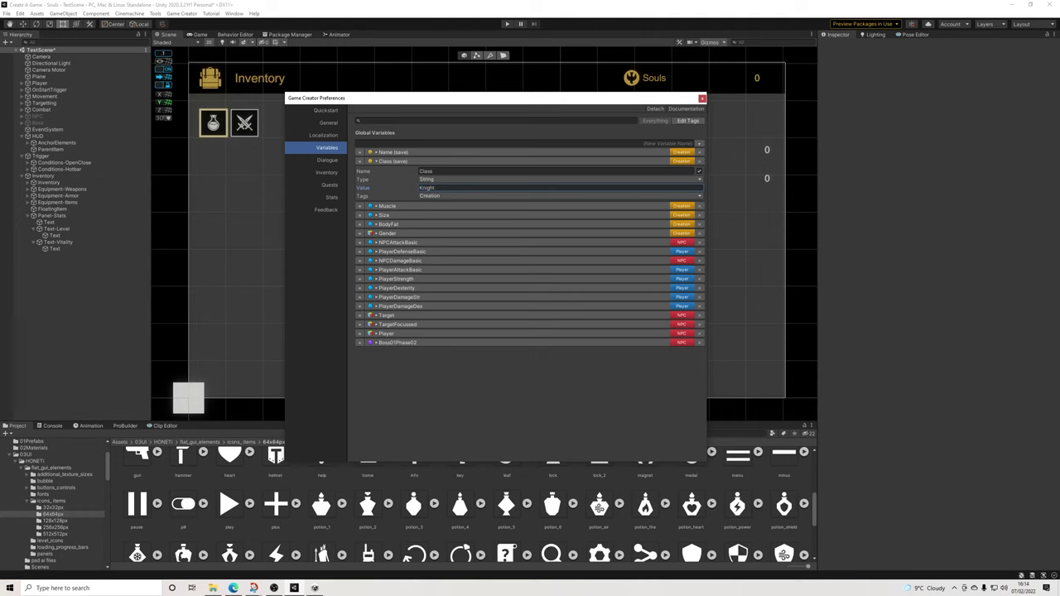
{"action": "left_click", "coordinate": [702, 98]}
{"action": "left_click", "coordinate": [7, 14]}
{"action": "left_click", "coordinate": [20, 53]}
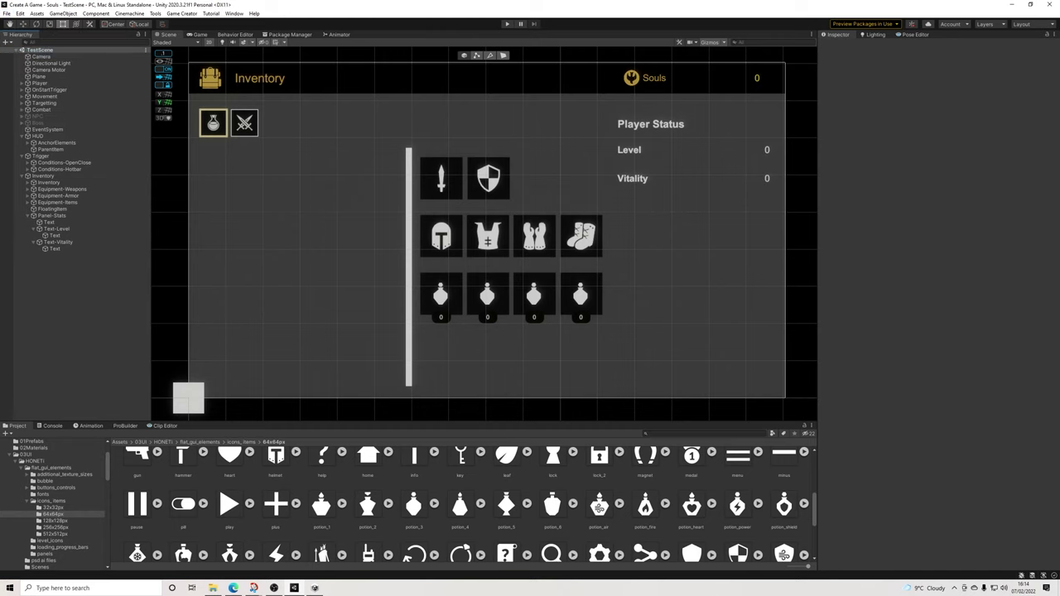
Test the scene in play mode, toggling the inventory to check the player stats and the item slots' placement
{"action": "key", "text": "ctrl+p"}
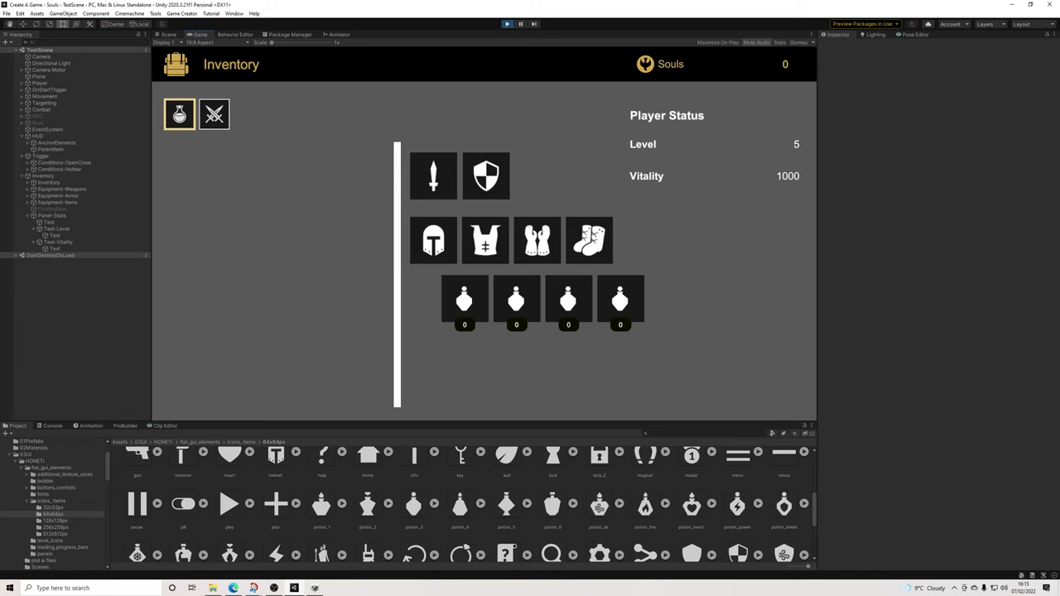
{"action": "key", "text": "i"}
{"action": "key", "text": "i"}
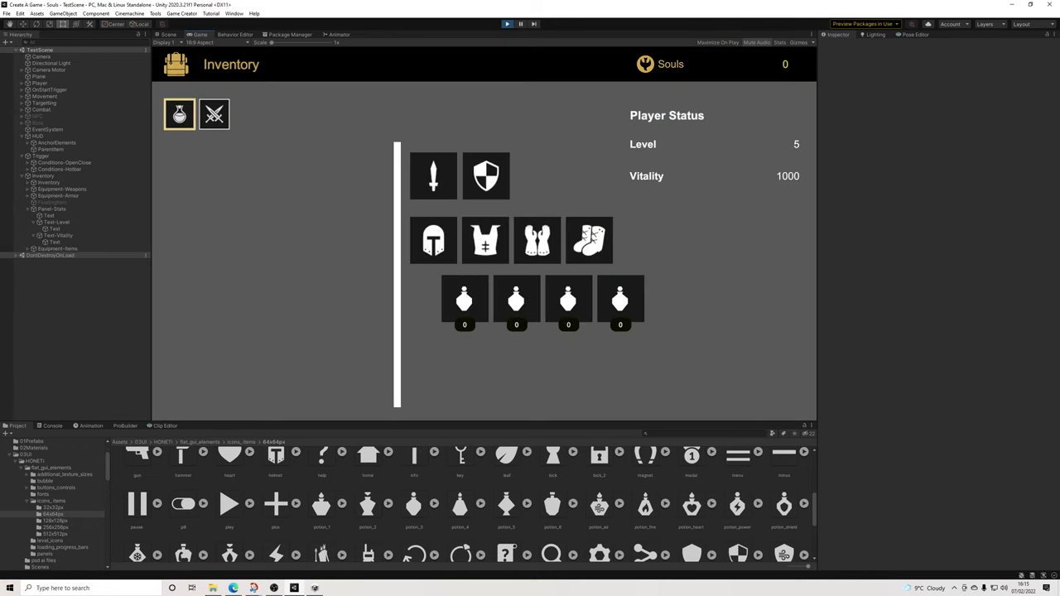
{"action": "key", "text": "i"}
{"action": "key", "text": "i"}
{"action": "key", "text": "ctrl+p"}
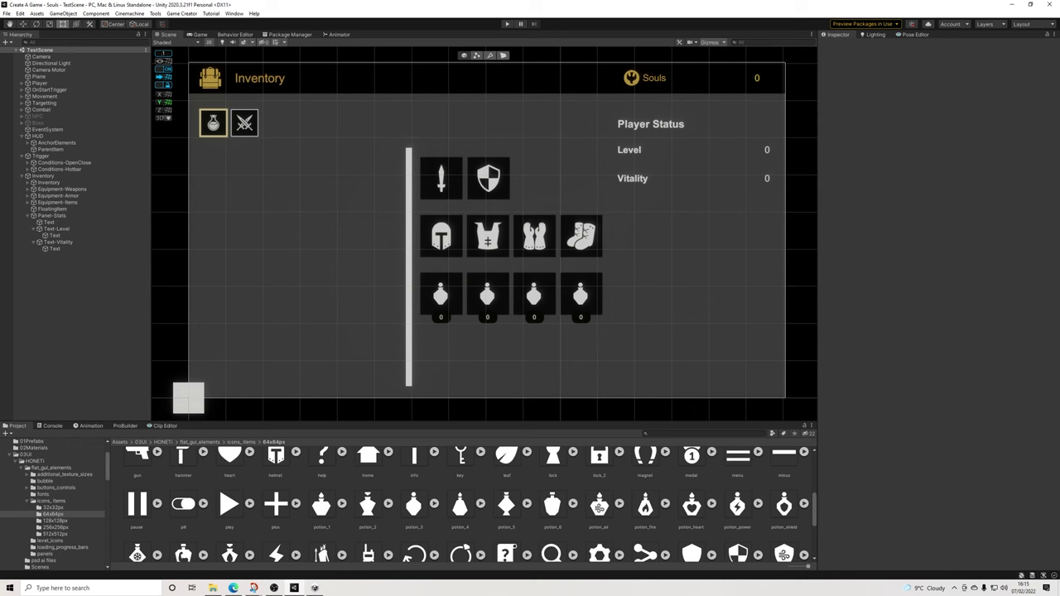
Copy the Pos X of Equipment-Items, 385.7143, into the inventory-active clause's position X on Conditions-Hotbar
{"action": "left_click", "coordinate": [420, 273]}
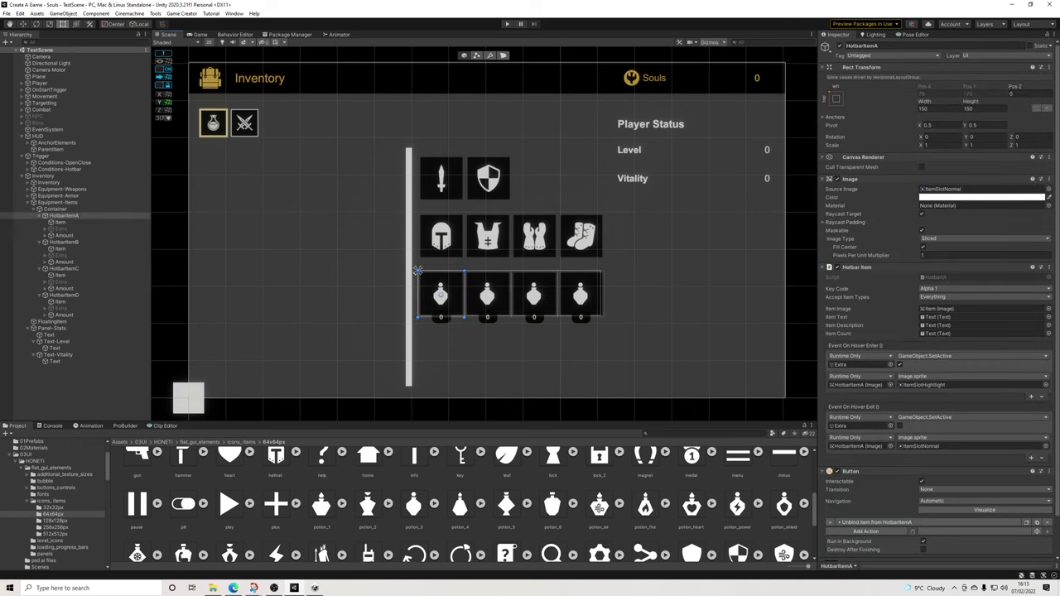
{"action": "left_click", "coordinate": [58, 202]}
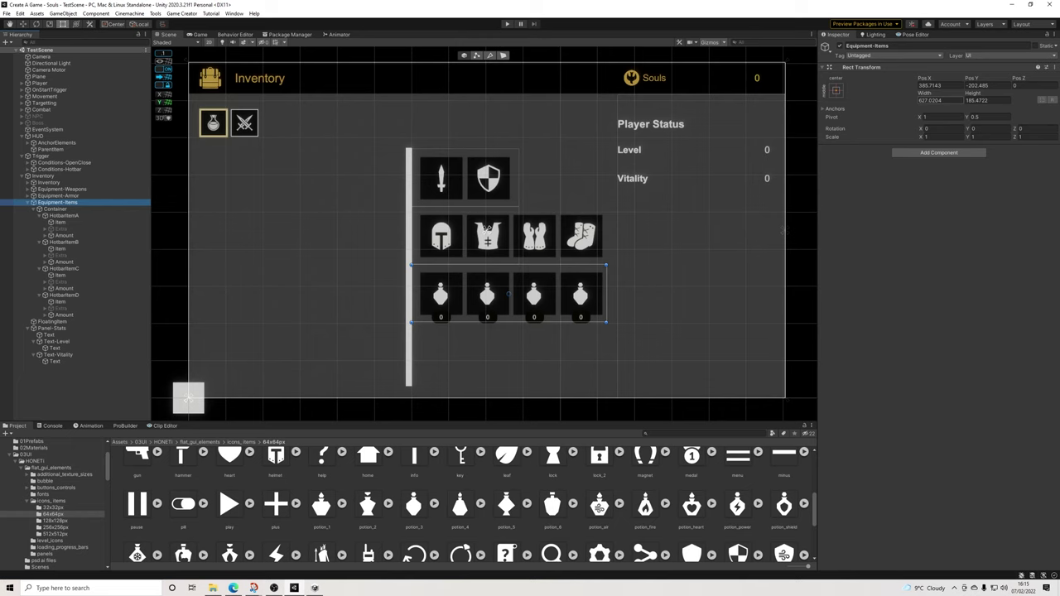
{"action": "left_click", "coordinate": [939, 85]}
{"action": "key", "text": "ctrl+c"}
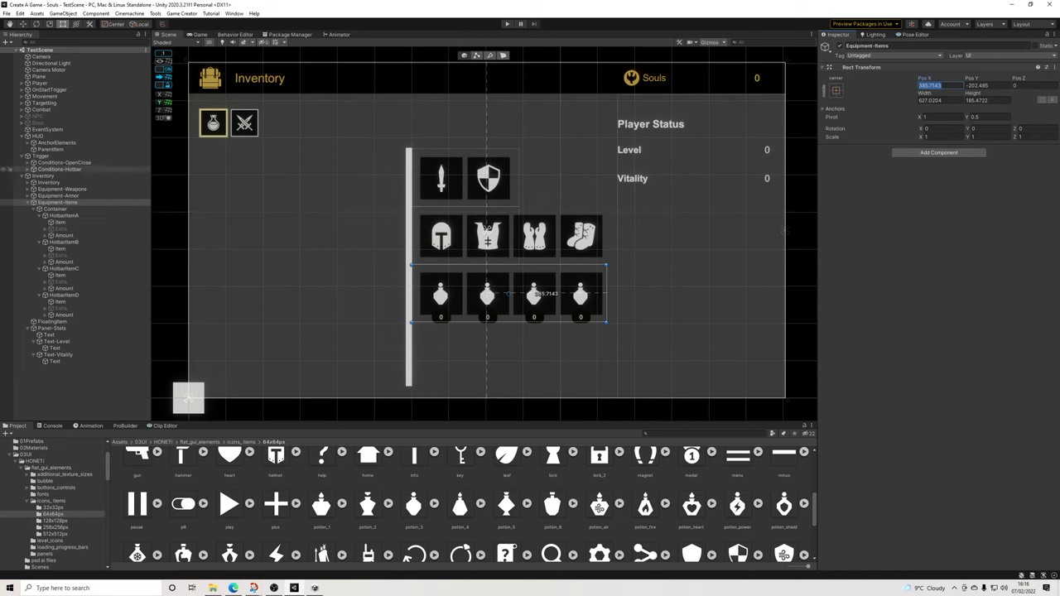
{"action": "left_click", "coordinate": [27, 169]}
{"action": "left_click", "coordinate": [59, 169]}
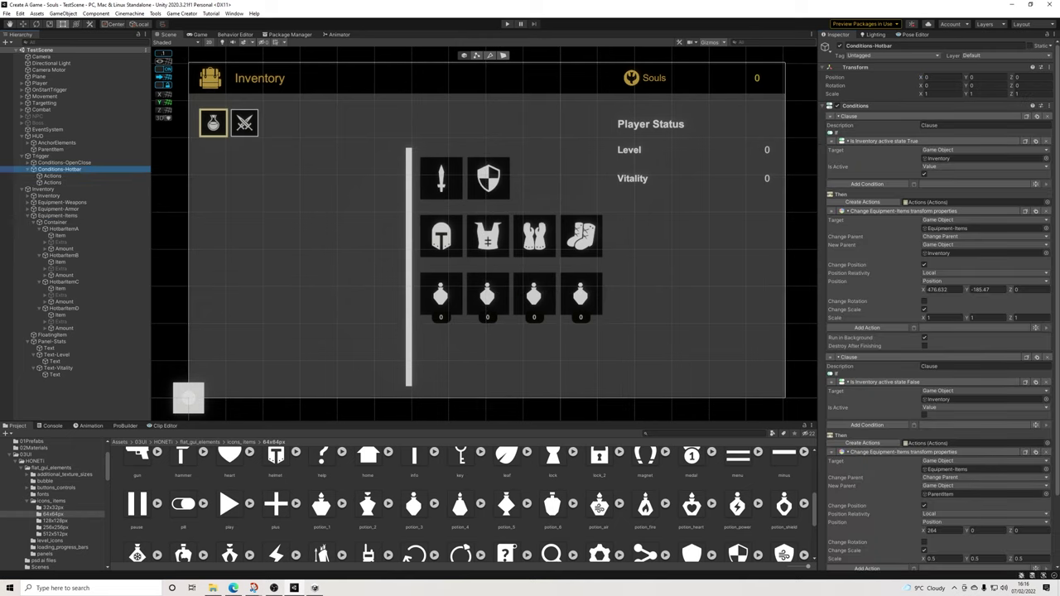
{"action": "left_click", "coordinate": [939, 290]}
{"action": "key", "text": "ctrl+v"}
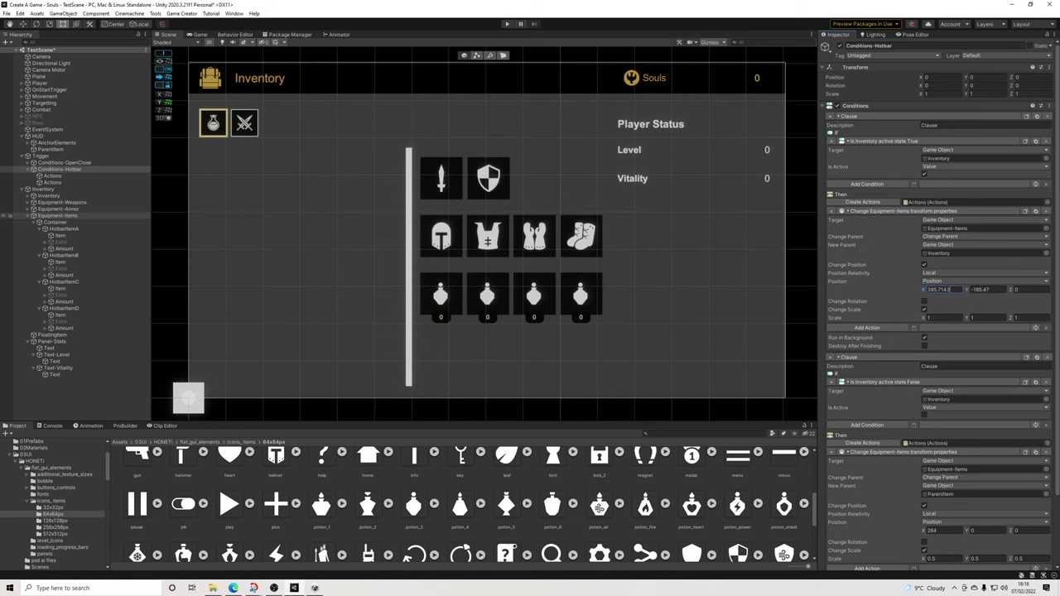
Copy the Pos Y of Equipment-Items, -202.485, into the same Conditions-Hotbar position's Y and save the scene
{"action": "left_click", "coordinate": [487, 294]}
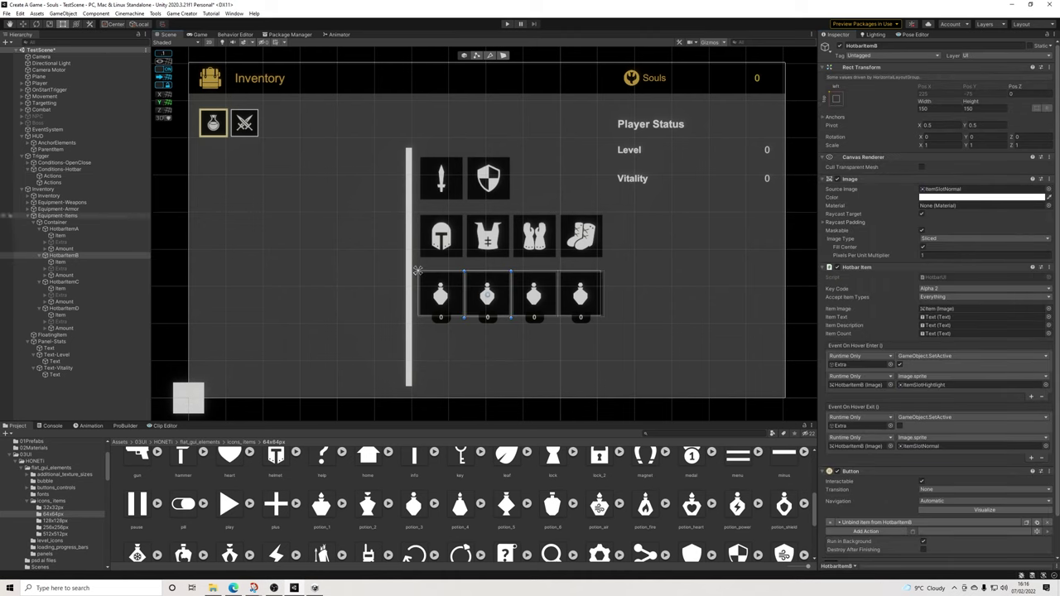
{"action": "left_click", "coordinate": [27, 215]}
{"action": "left_click", "coordinate": [56, 215]}
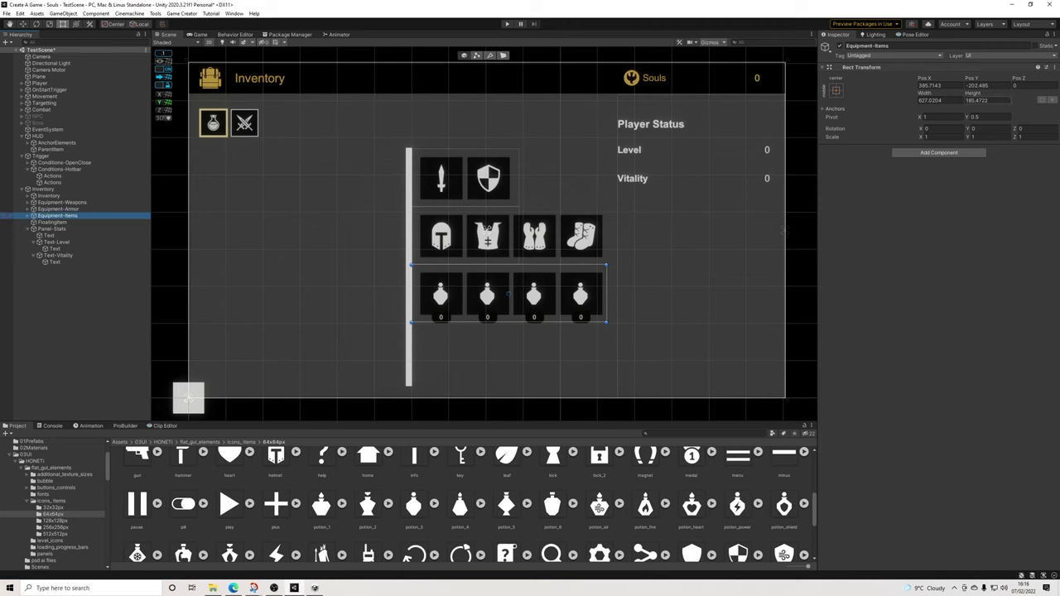
{"action": "left_click", "coordinate": [1009, 86]}
{"action": "key", "text": "ctrl+c"}
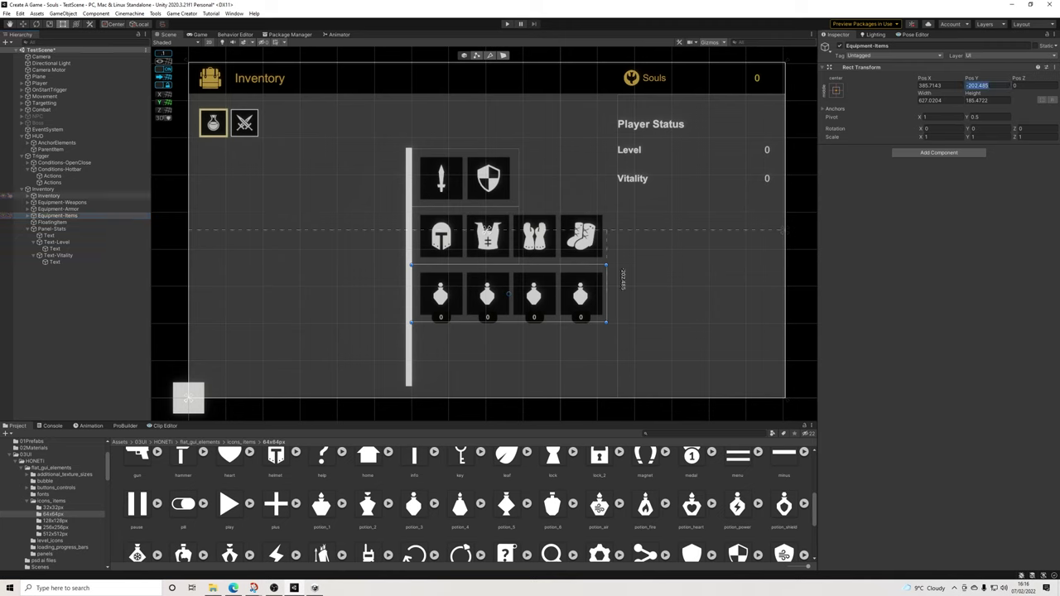
{"action": "left_click", "coordinate": [59, 169]}
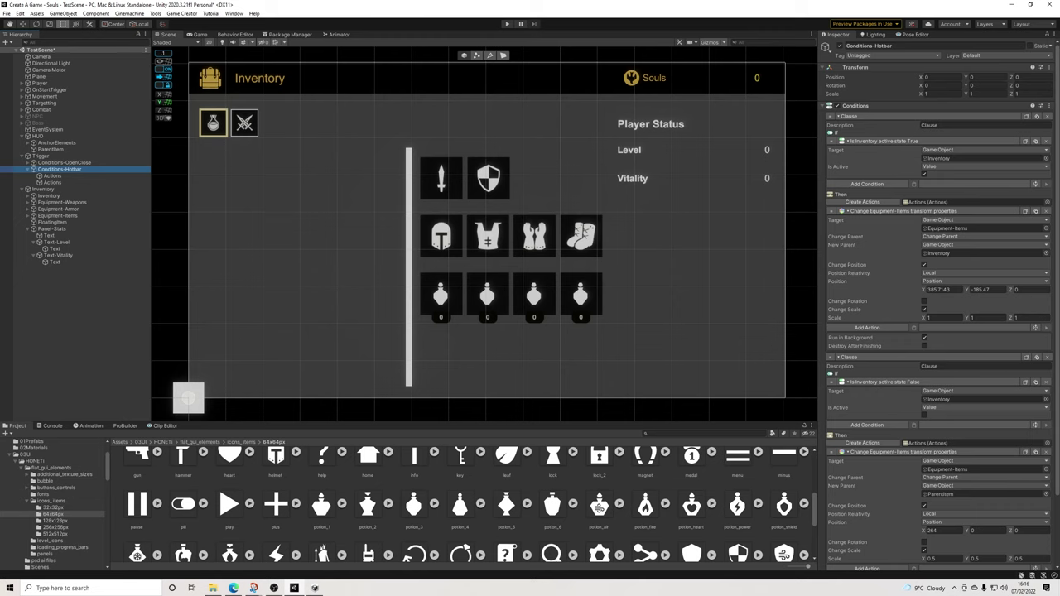
{"action": "left_click", "coordinate": [985, 290]}
{"action": "key", "text": "ctrl+v"}
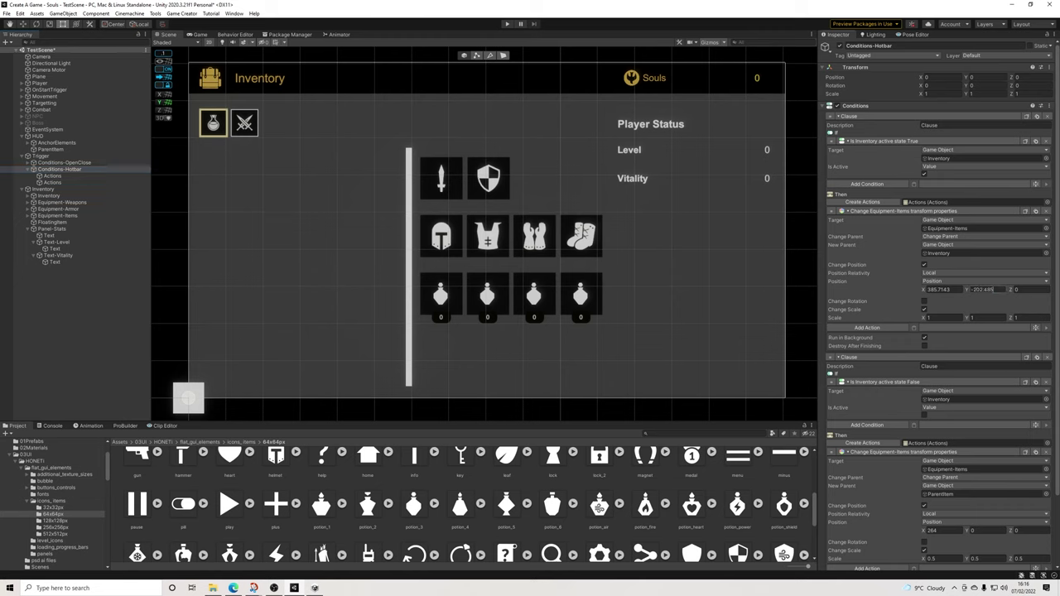
{"action": "left_click", "coordinate": [6, 14]}
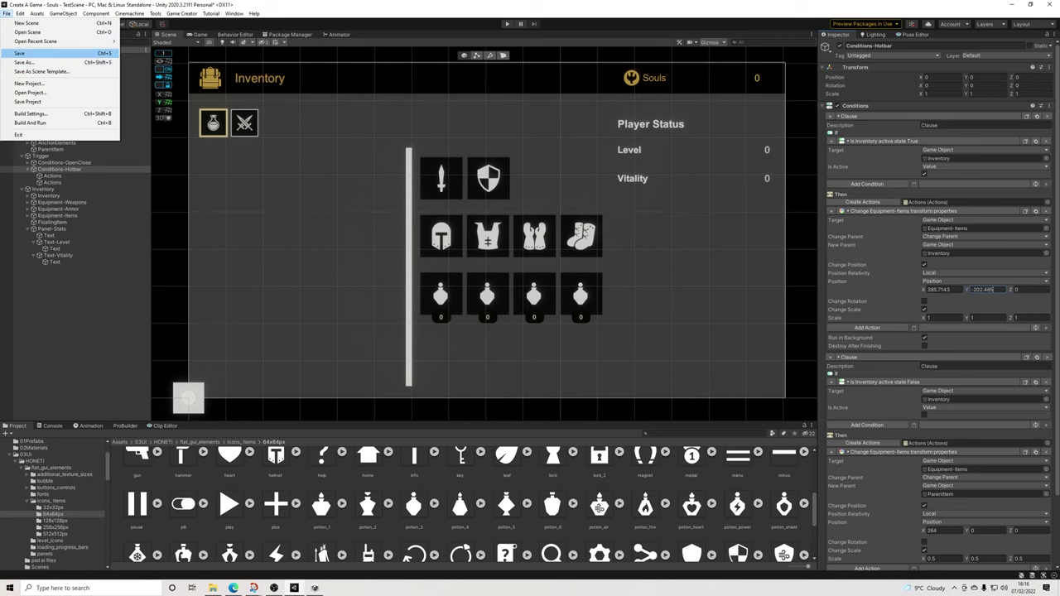
{"action": "left_click", "coordinate": [33, 53]}
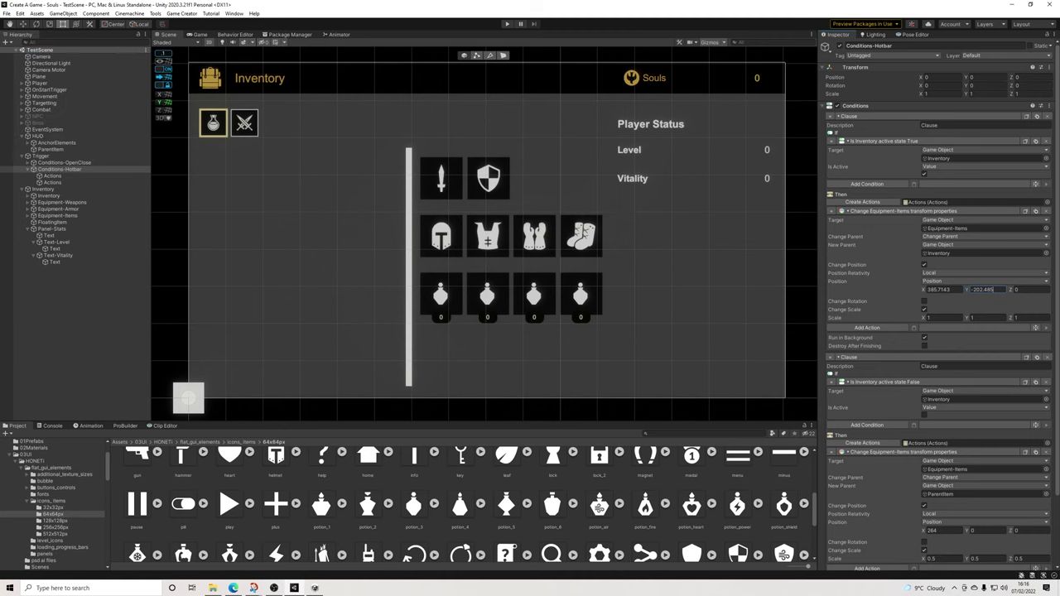
Review the defined stats in the Game Creator preferences to see which ones the status panel needs
{"action": "scroll", "coordinate": [602, 212], "scroll_direction": "up", "scroll_amount": 1}
{"action": "middle_click_drag", "start_coordinate": [603, 211], "coordinate": [604, 220]}
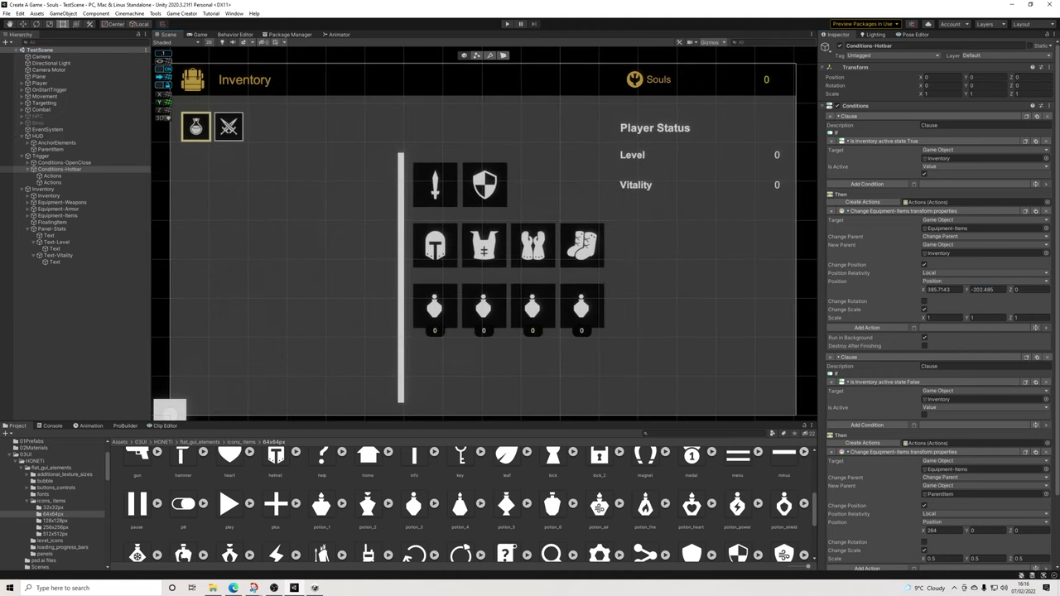
{"action": "left_click", "coordinate": [182, 13]}
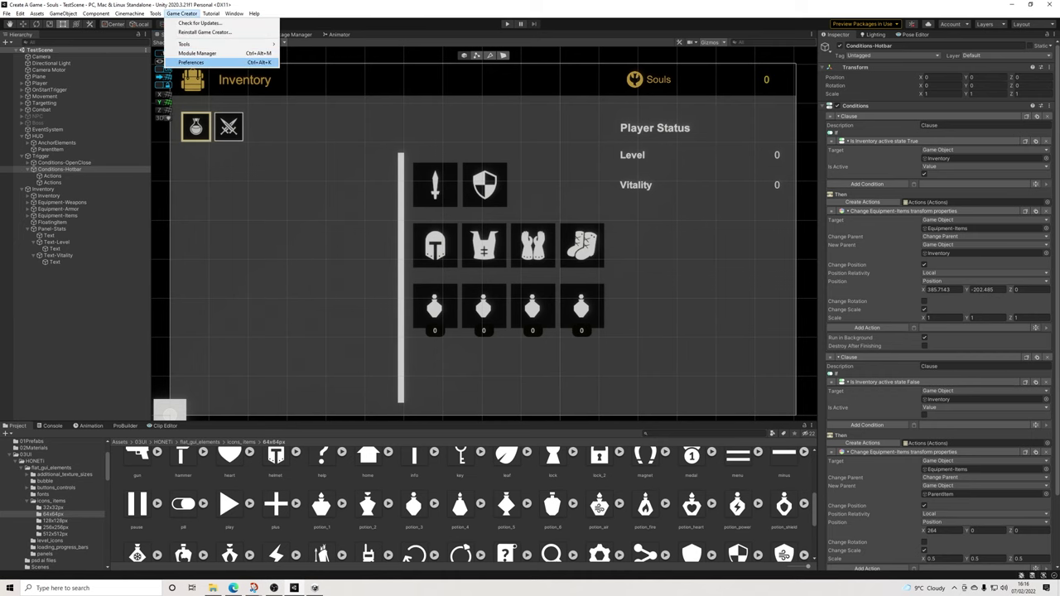
{"action": "left_click", "coordinate": [199, 53]}
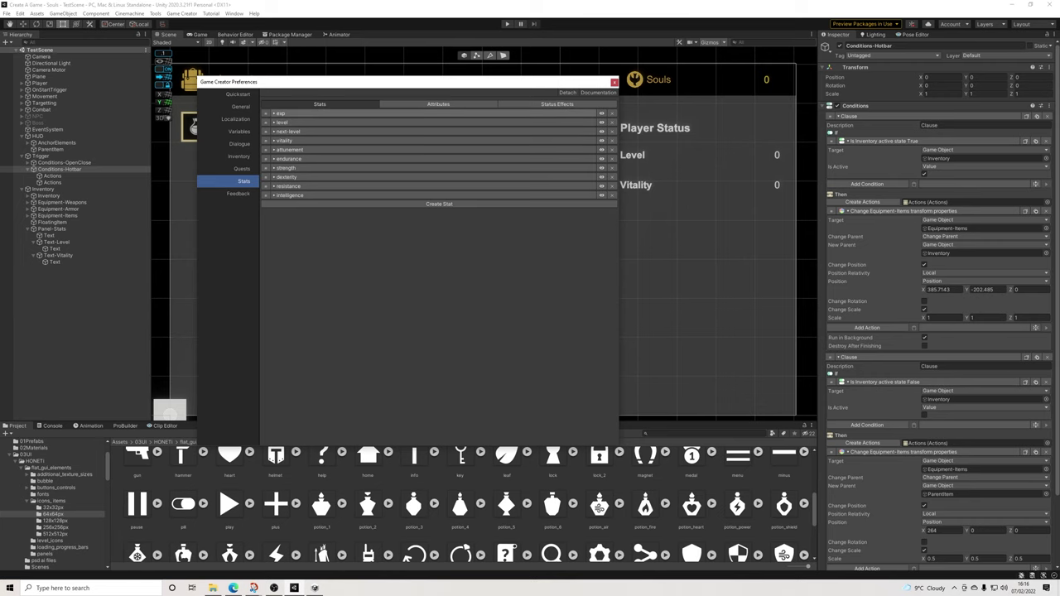
{"action": "left_click_drag", "start_coordinate": [331, 81], "coordinate": [282, 91]}
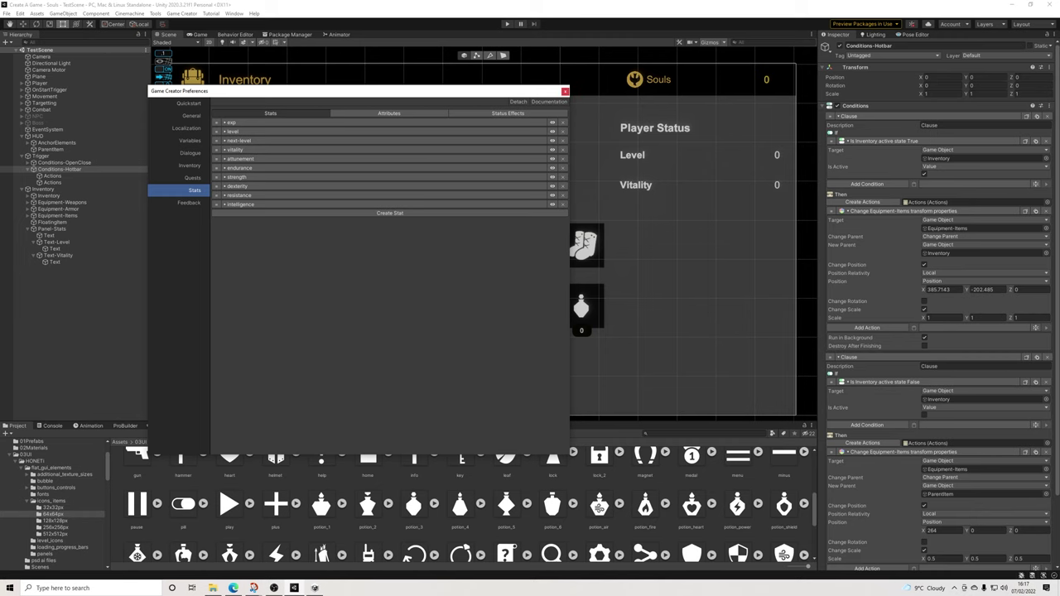
{"action": "left_click", "coordinate": [564, 90]}
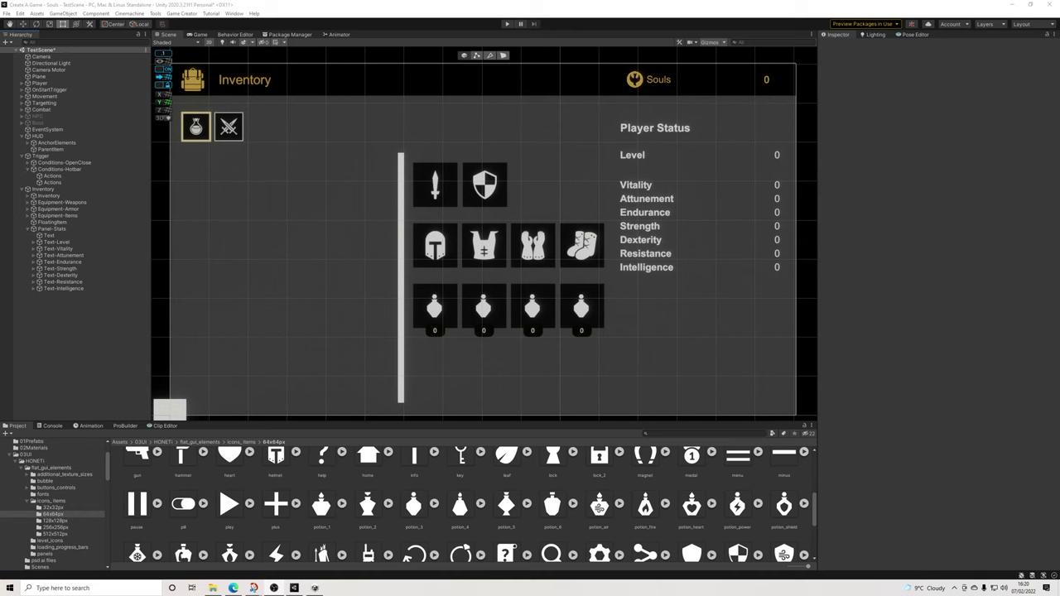
Duplicate Text-Intelligence and place the copy below the stat list with a gap, at Pos Y -121
{"action": "left_click", "coordinate": [64, 289]}
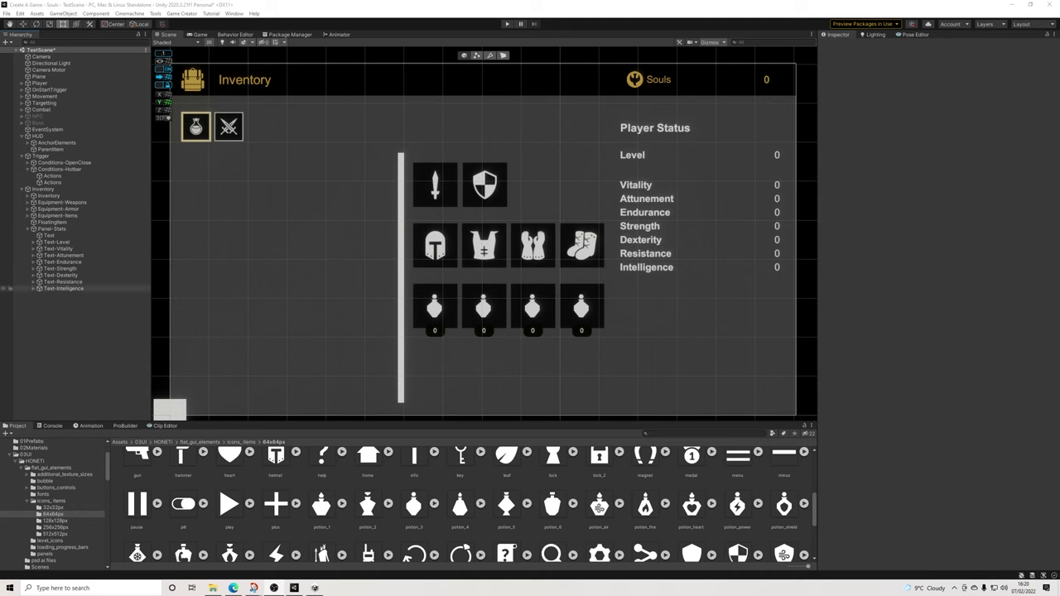
{"action": "key", "text": "ctrl+d"}
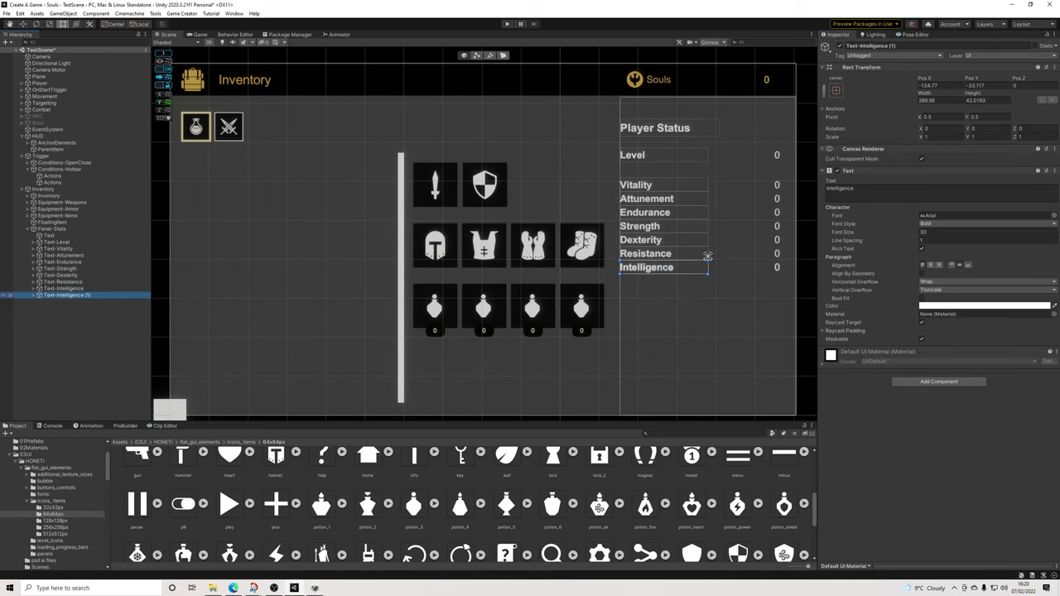
{"action": "left_click_drag", "start_coordinate": [680, 268], "coordinate": [681, 295]}
Set the duplicated row's label content to "Poise" and rename the object as Text-Poise
{"action": "left_click", "coordinate": [867, 189]}
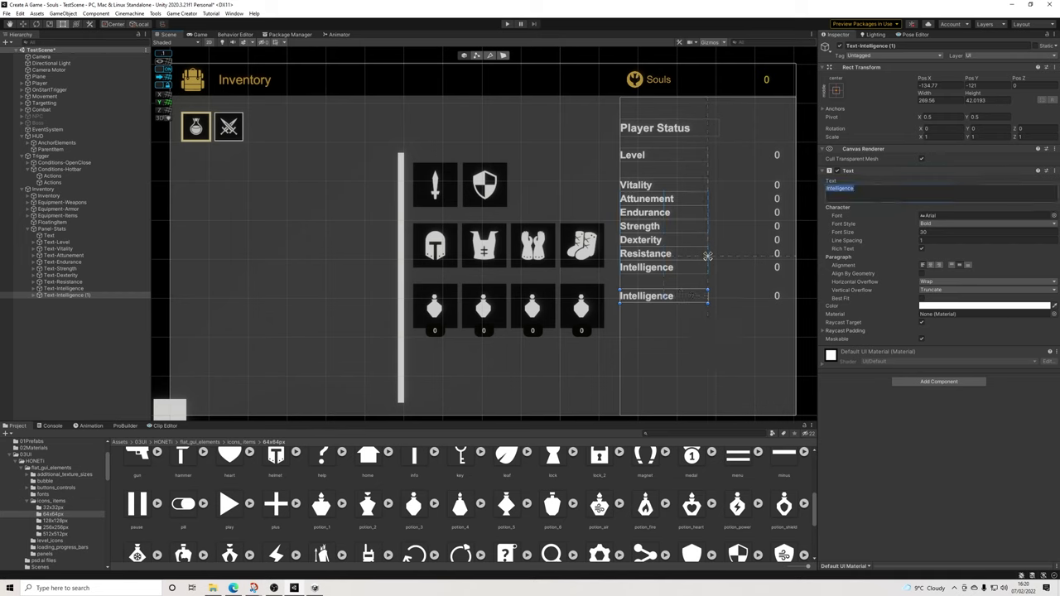
{"action": "type", "text": "Pois"}
{"action": "type", "text": "e"}
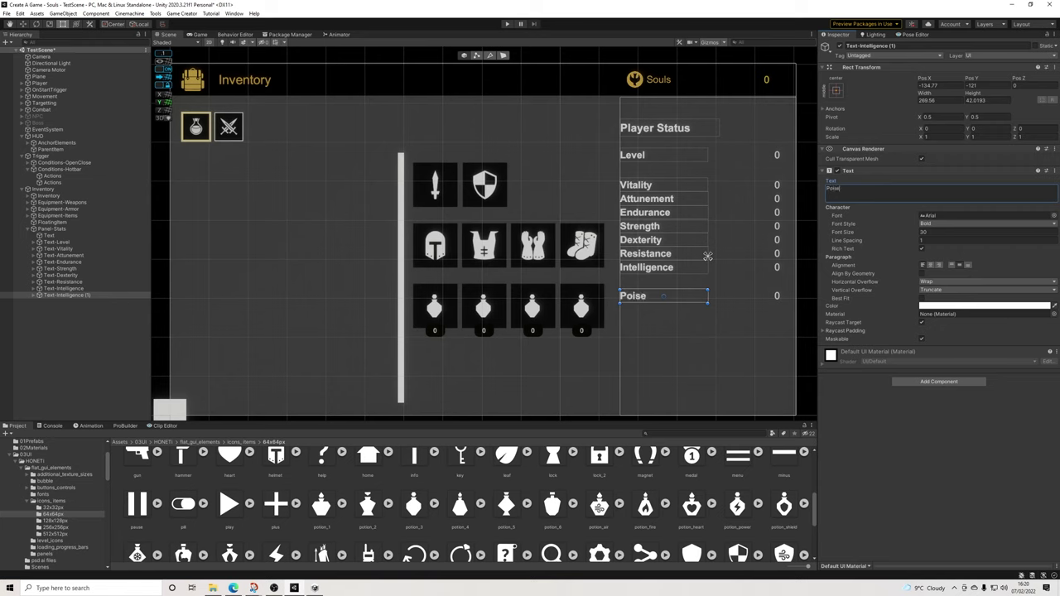
{"action": "left_click_drag", "start_coordinate": [896, 46], "coordinate": [861, 46]}
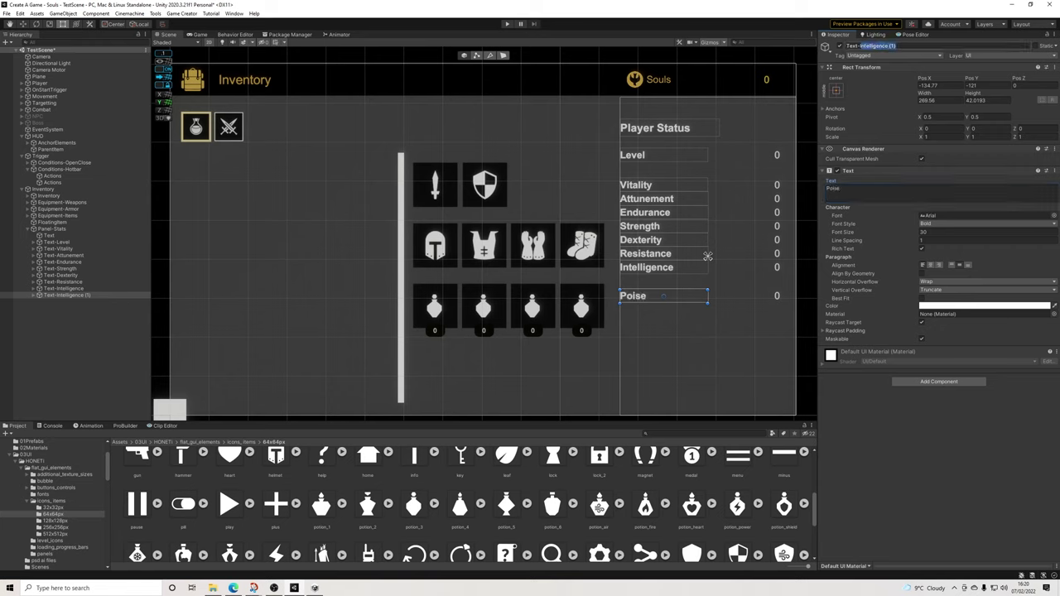
{"action": "key", "text": "BackSpace"}
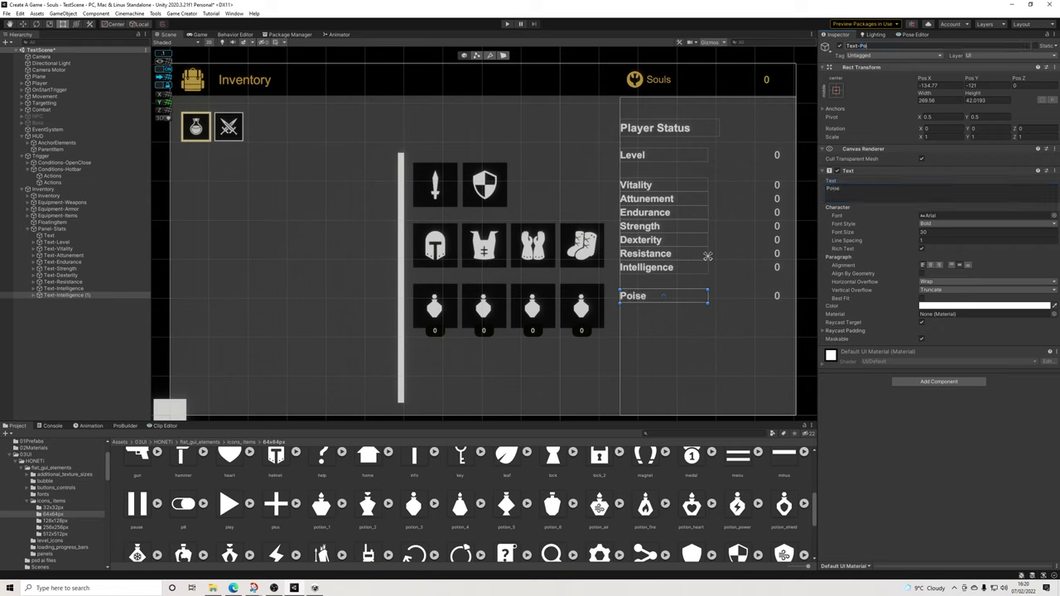
{"action": "key", "text": "Return"}
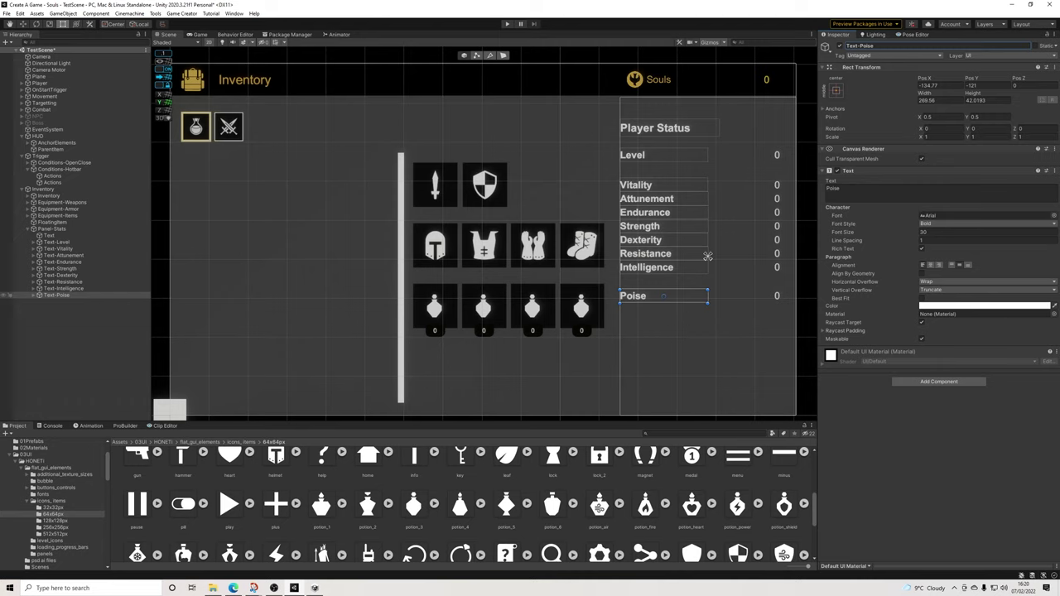
Remove the Stat UI component from Text-Poise's child text
{"action": "left_click", "coordinate": [33, 295]}
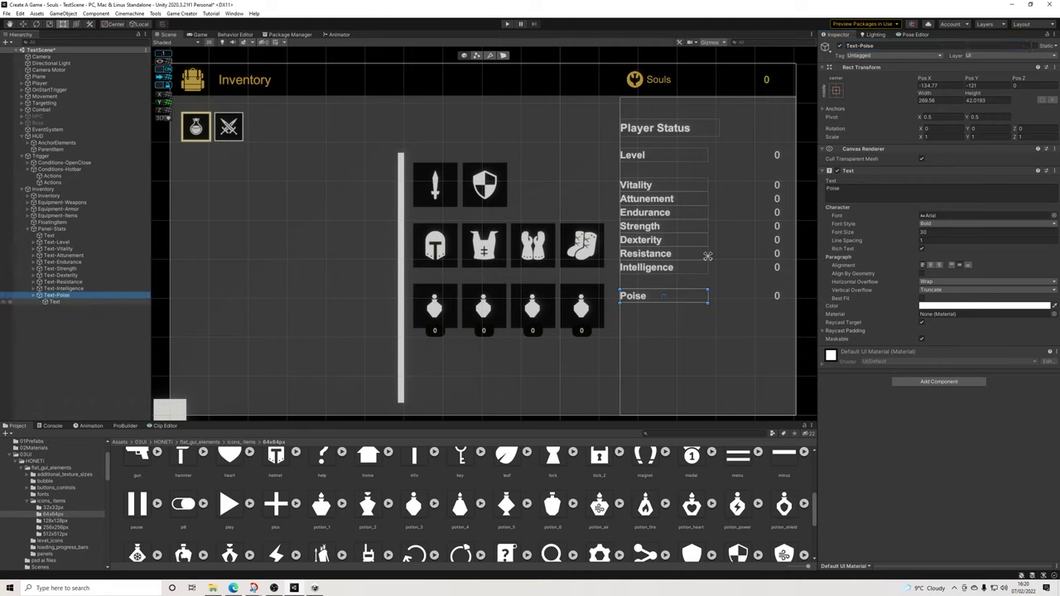
{"action": "left_click", "coordinate": [663, 295]}
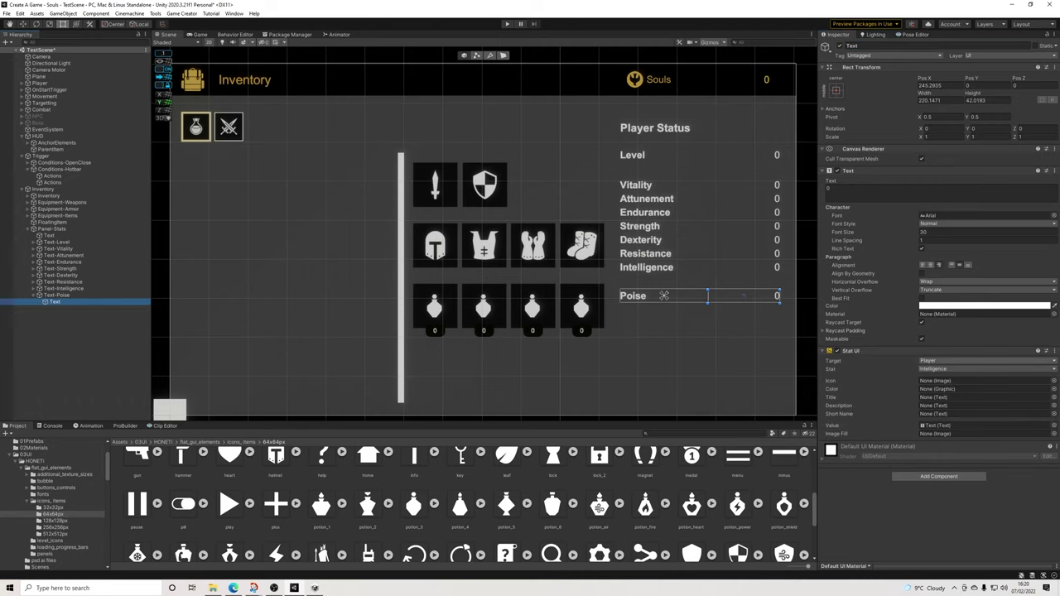
{"action": "left_click", "coordinate": [1056, 351]}
{"action": "left_click", "coordinate": [1006, 390]}
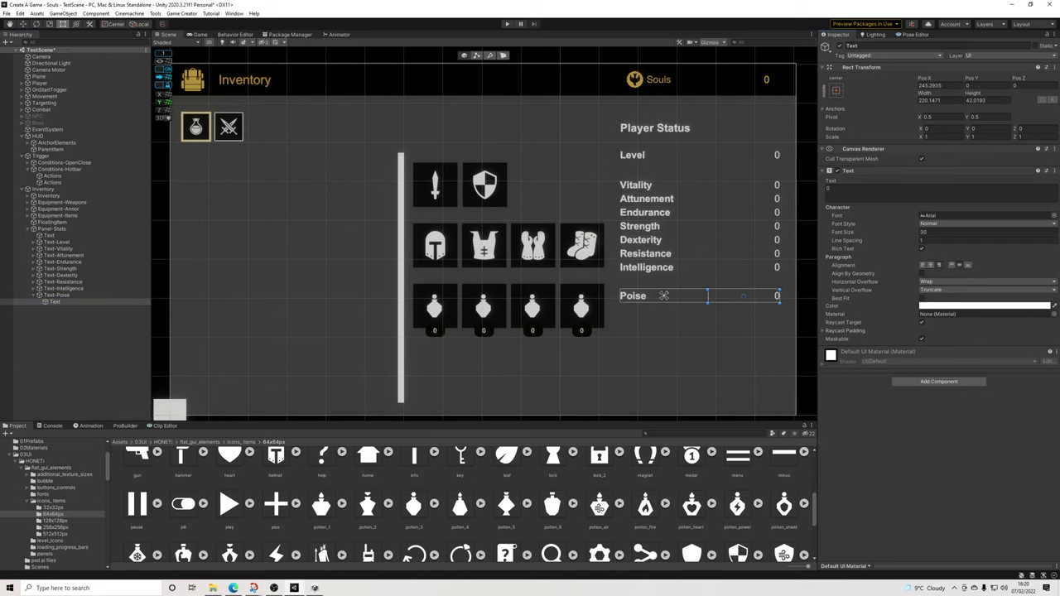
Add a Character Melee UI component to Panel-Stats
{"action": "left_click", "coordinate": [938, 382]}
{"action": "left_click", "coordinate": [793, 240]}
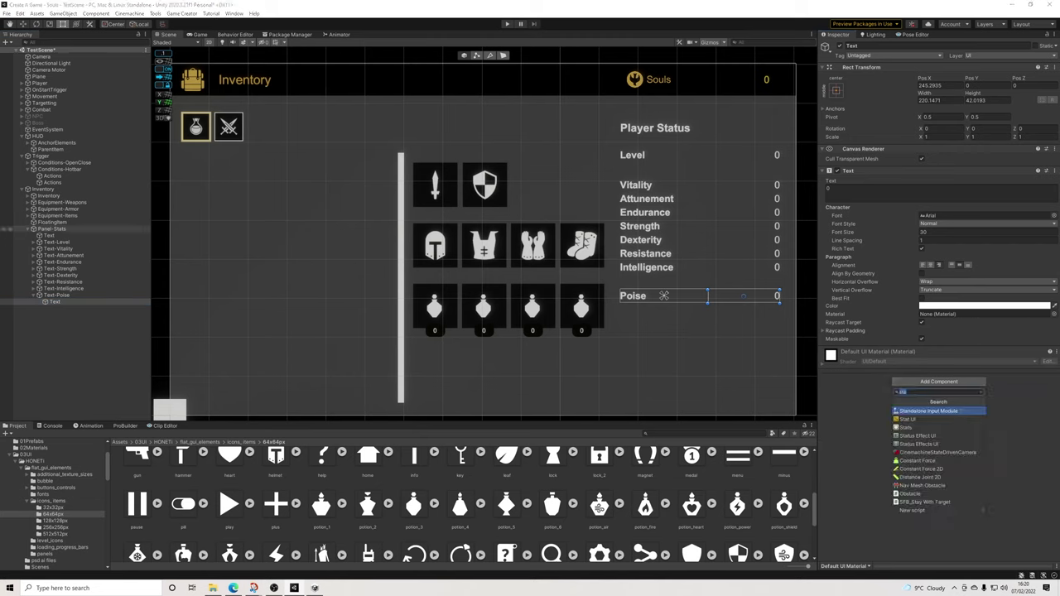
{"action": "key", "text": "ctrl+shift+a"}
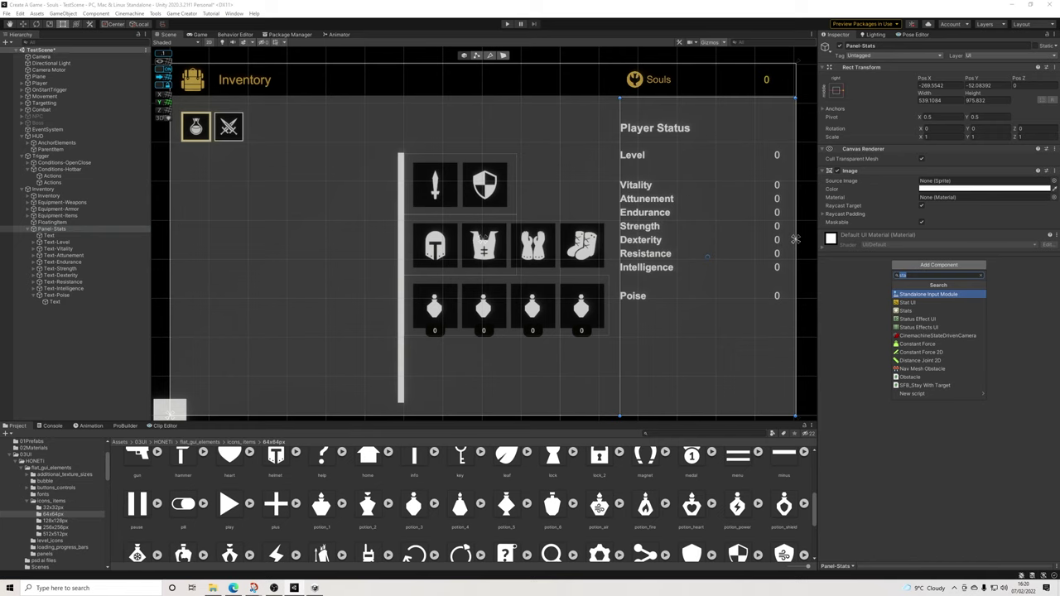
{"action": "type", "text": "character mele"}
{"action": "key", "text": "Down"}
{"action": "key", "text": "Down"}
{"action": "key", "text": "Down"}
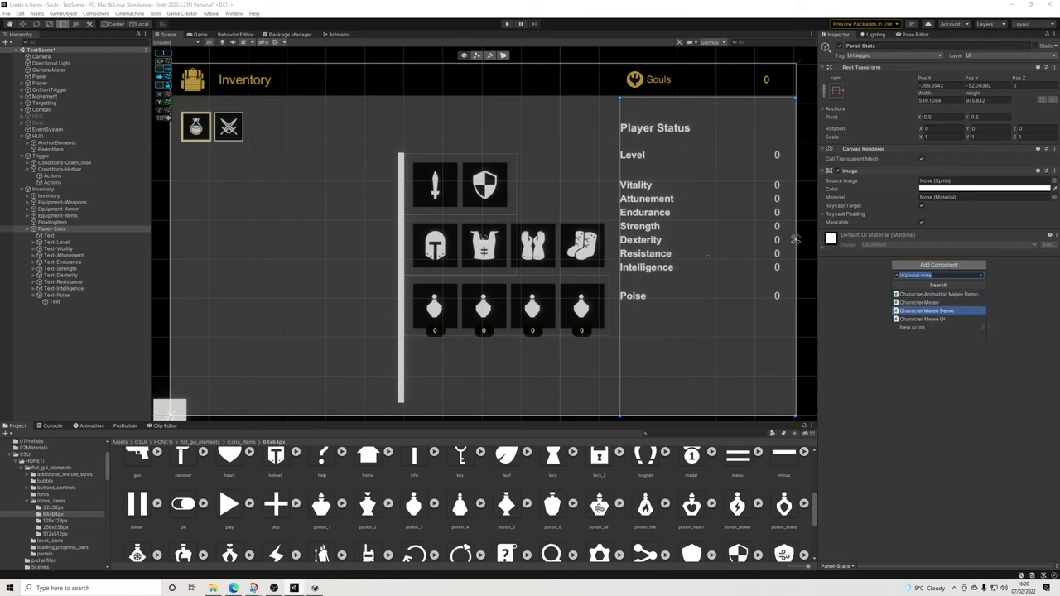
{"action": "key", "text": "Return"}
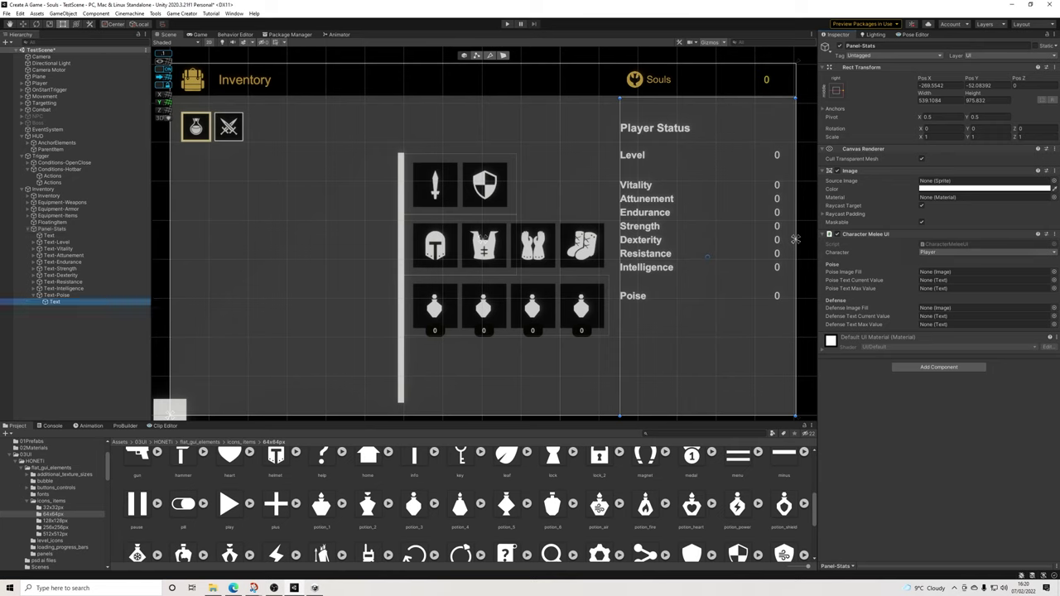
Assign Text-Poise's child text to the Character Melee UI's Poise Text Max Value, with Poise Text Current Value set to None
{"action": "left_click_drag", "start_coordinate": [54, 302], "coordinate": [977, 280]}
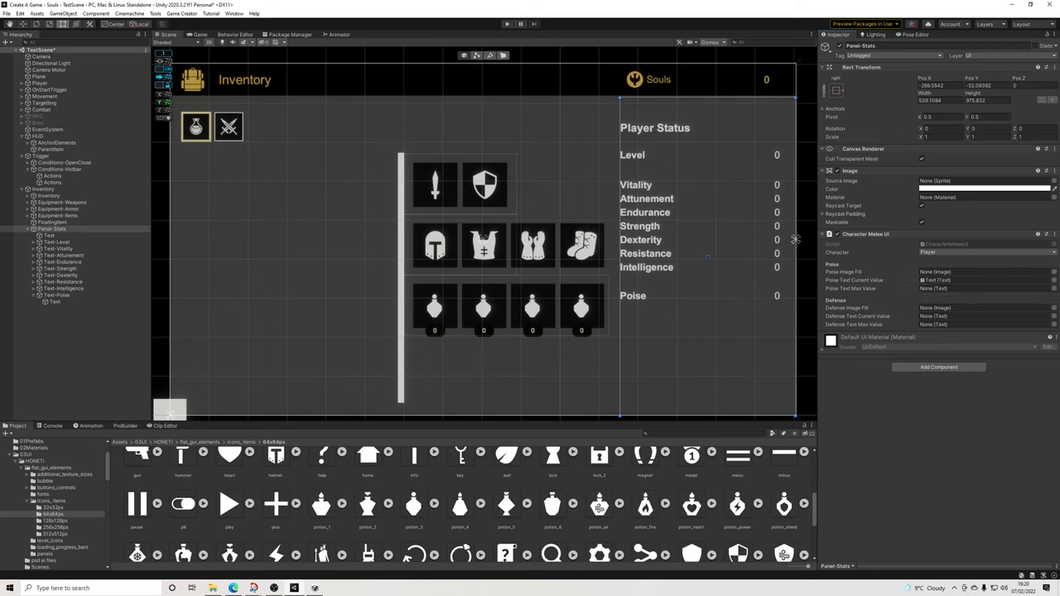
{"action": "left_click_drag", "start_coordinate": [55, 301], "coordinate": [977, 288]}
{"action": "left_click", "coordinate": [1053, 280]}
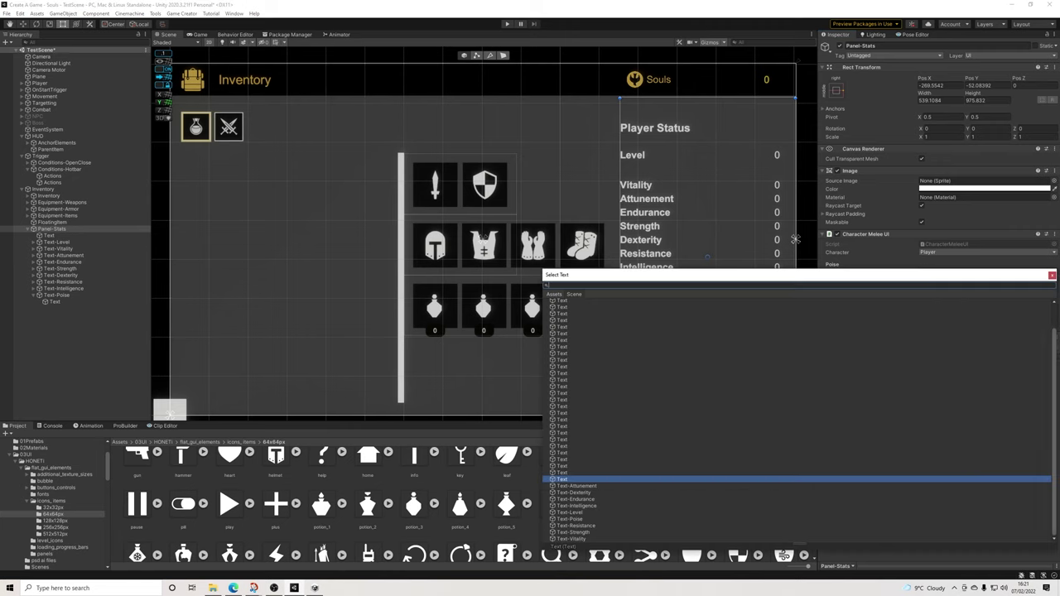
{"action": "left_click", "coordinate": [563, 302]}
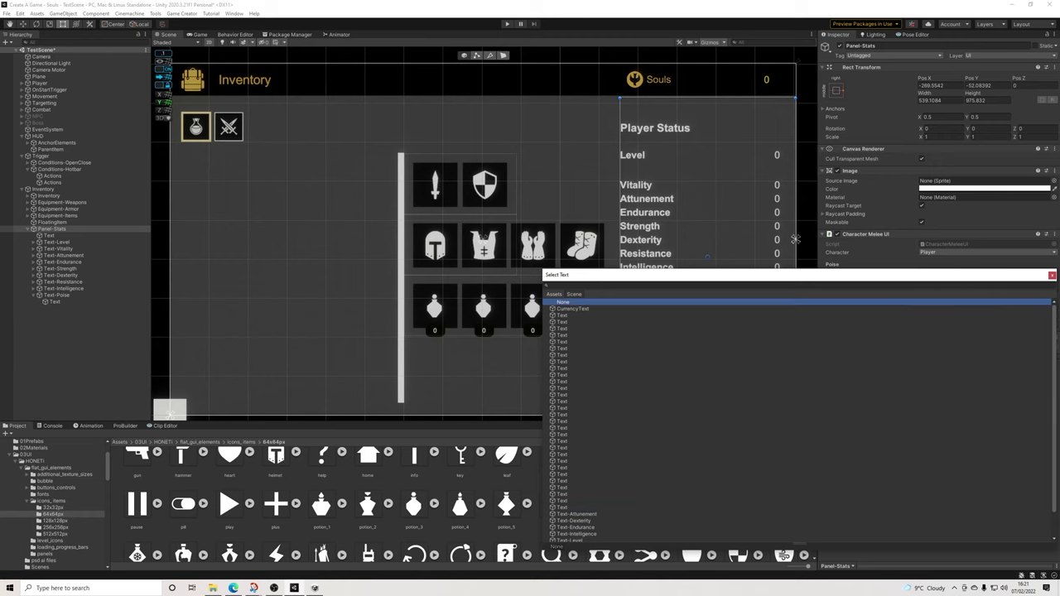
{"action": "left_click", "coordinate": [1051, 275]}
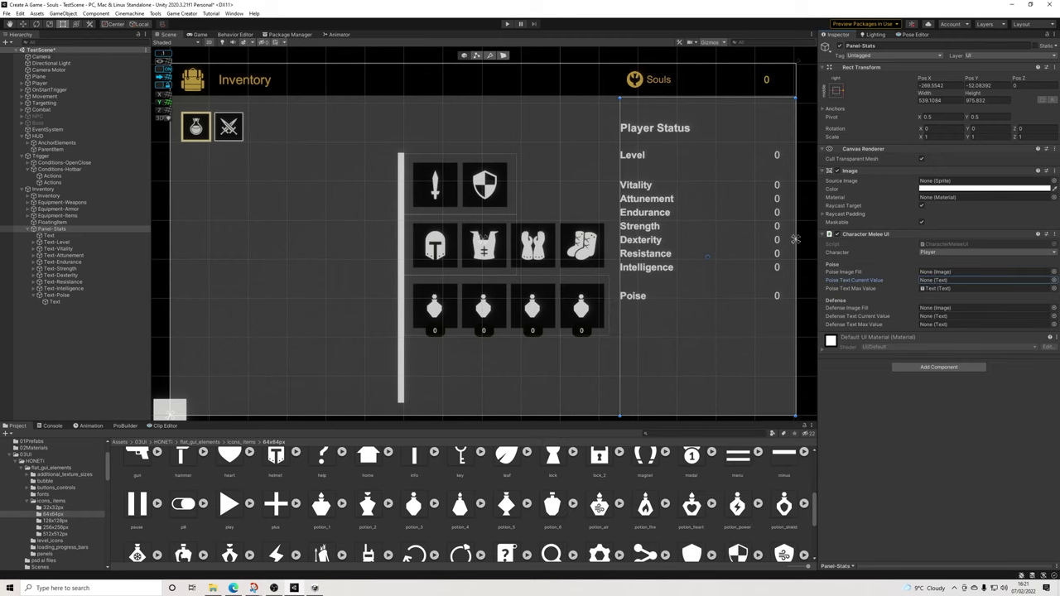
Duplicate the Text-Poise row in Panel-Stats and set the copy's label content to "Defence"
{"action": "left_click", "coordinate": [707, 256]}
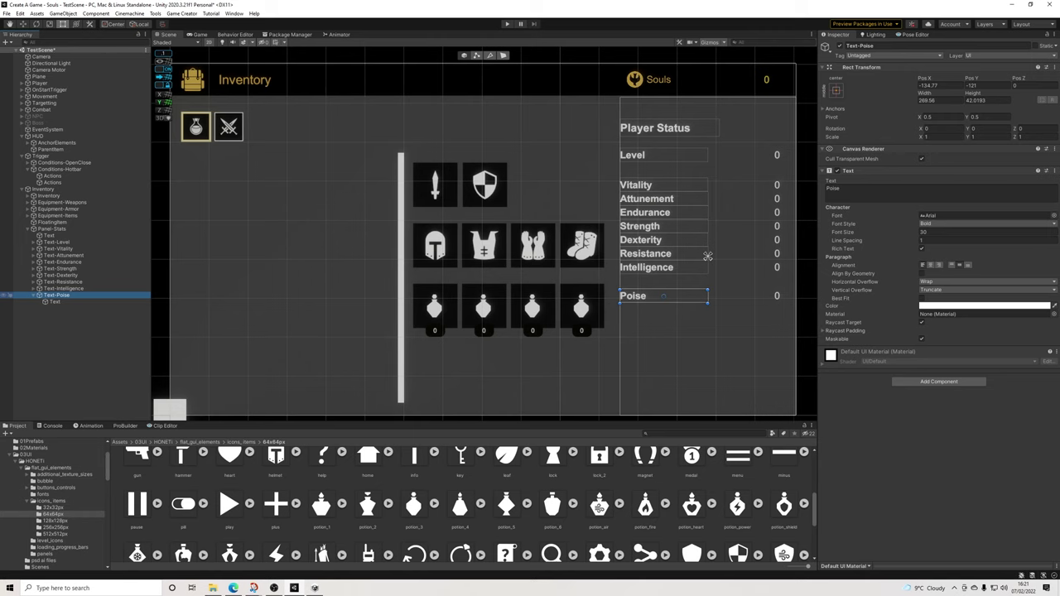
{"action": "key", "text": "ctrl+d"}
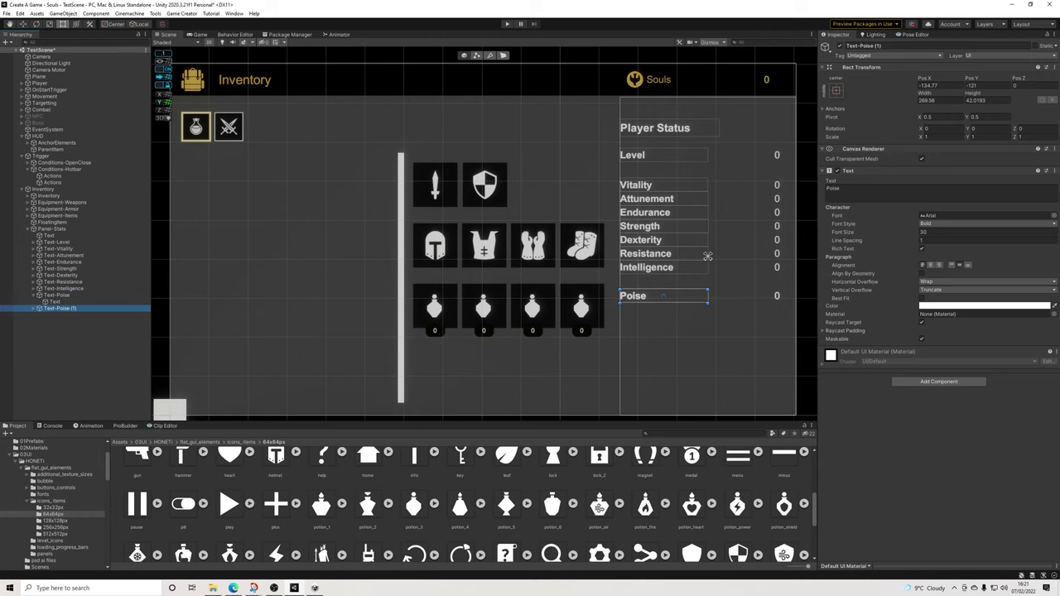
{"action": "left_click", "coordinate": [861, 189]}
{"action": "type", "text": "De"}
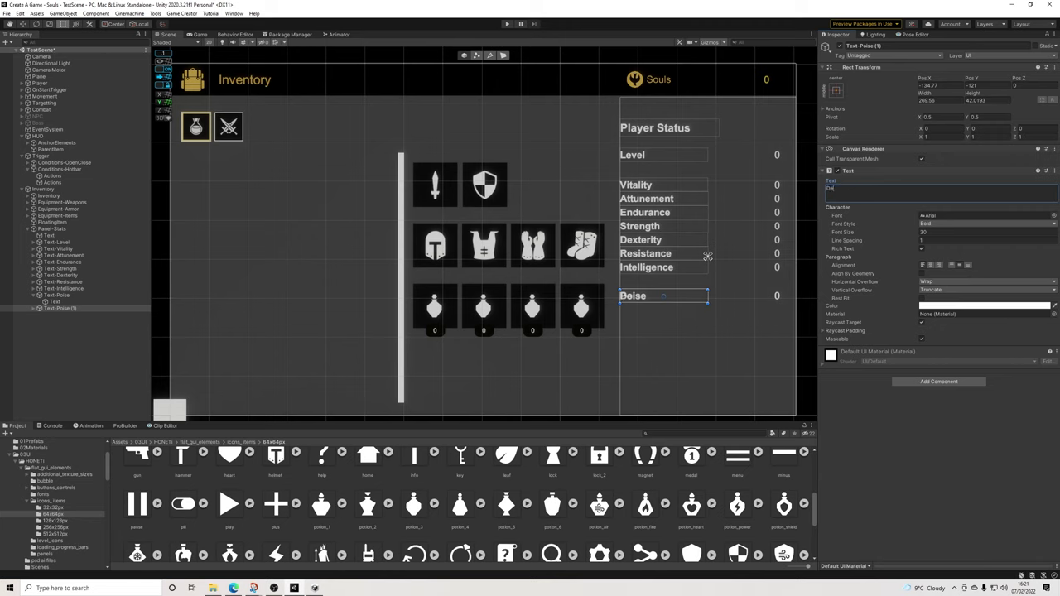
{"action": "type", "text": "fence"}
Rename the duplicated row as Text-Defence and place it directly below the Poise row
{"action": "left_click", "coordinate": [883, 45]}
{"action": "left_click_drag", "start_coordinate": [883, 46], "coordinate": [859, 46]}
{"action": "type", "text": "Defence"}
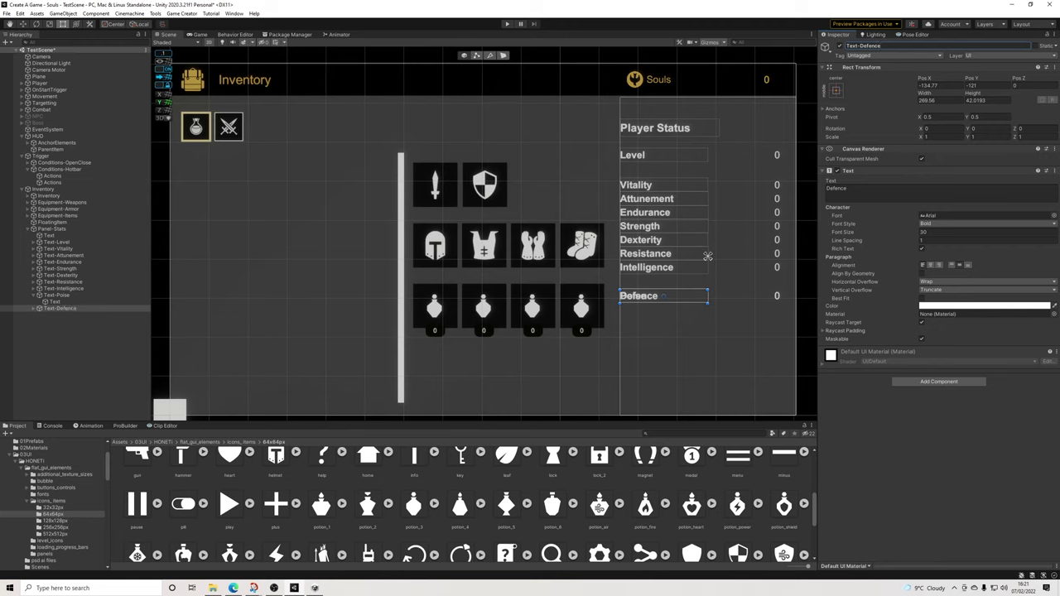
{"action": "left_click_drag", "start_coordinate": [663, 296], "coordinate": [665, 309]}
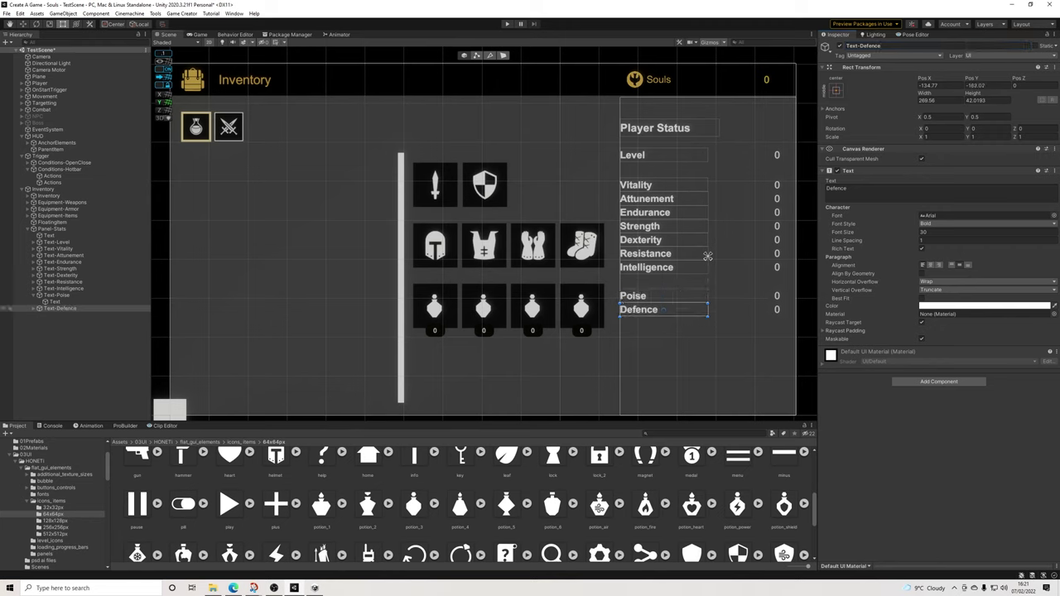
Assign Text-Defence's child text to Defense Text Max Value in the Character Melee UI of Panel-Stats
{"action": "left_click", "coordinate": [33, 308]}
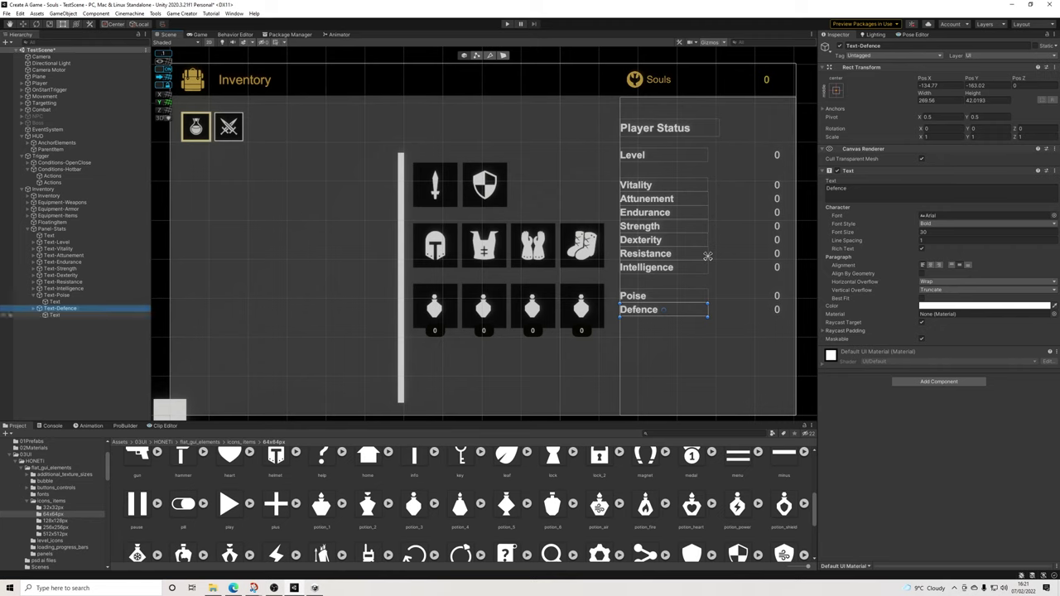
{"action": "left_click", "coordinate": [53, 228]}
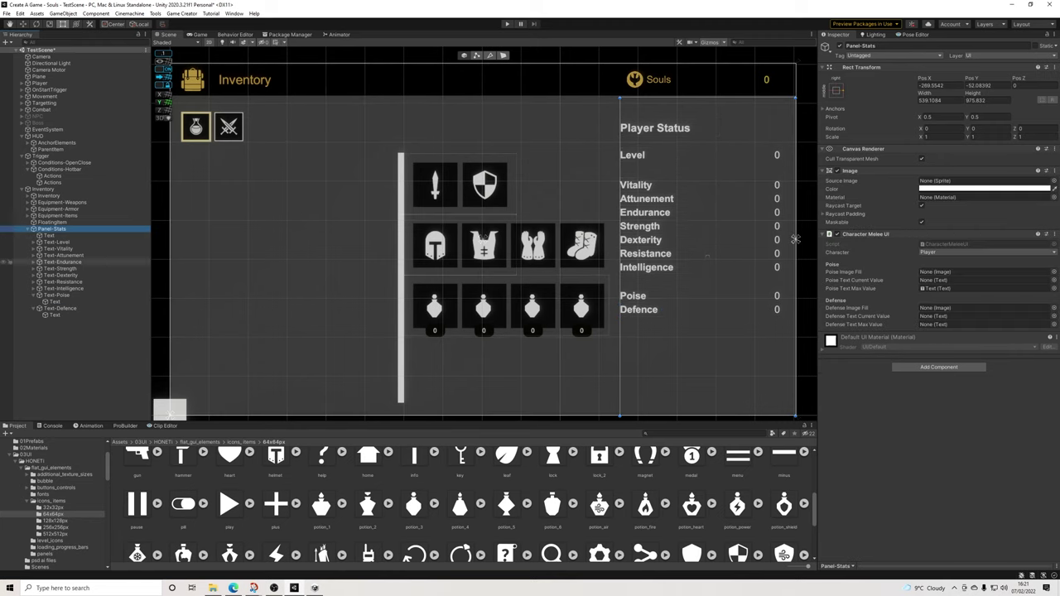
{"action": "left_click_drag", "start_coordinate": [55, 315], "coordinate": [960, 298]}
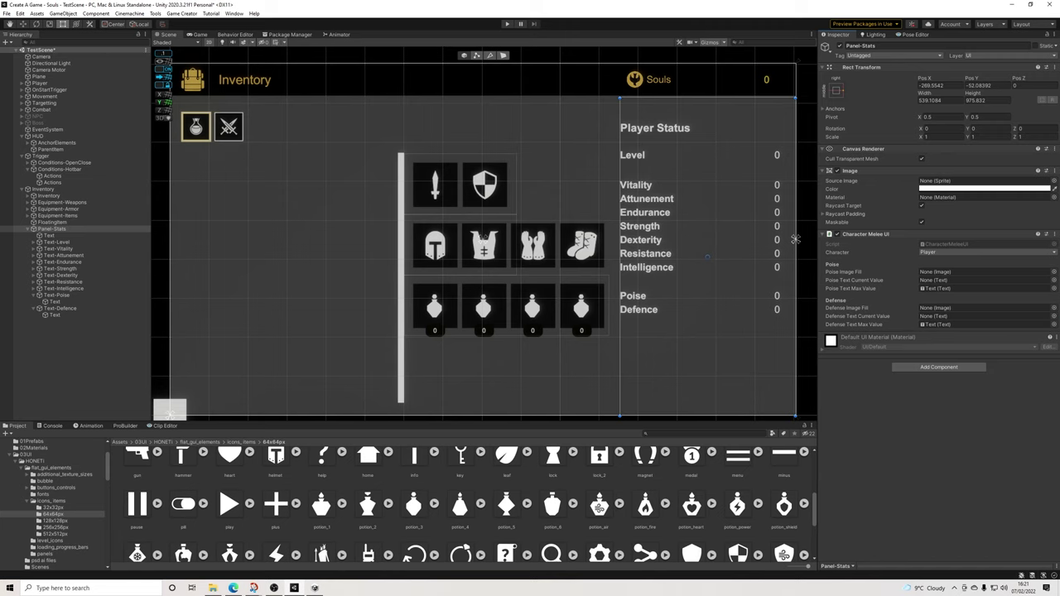
Duplicate the Text-Defence row and place the copy directly below the Defence row
{"action": "left_click", "coordinate": [664, 309]}
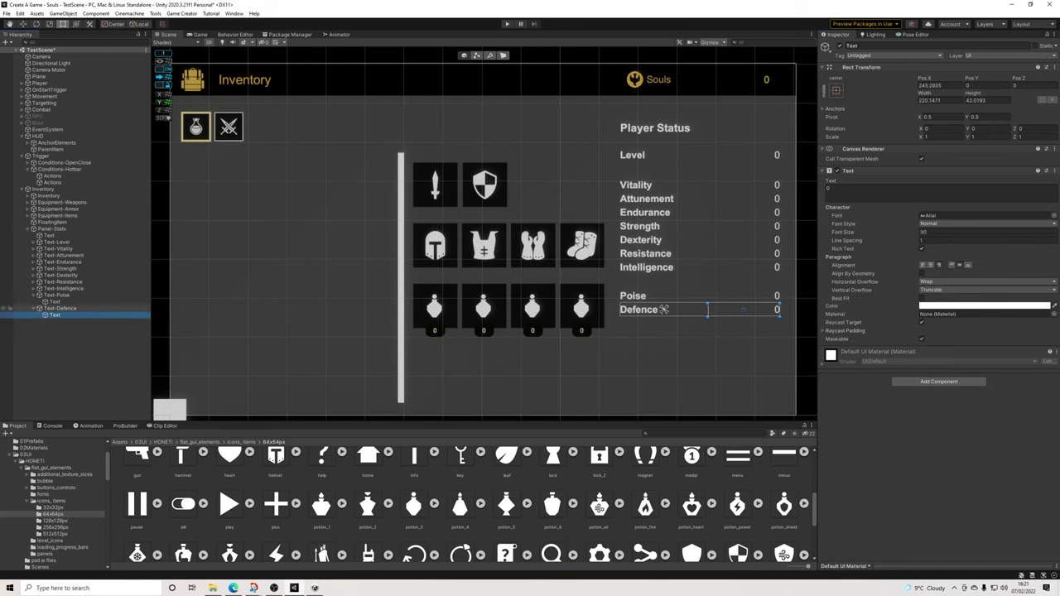
{"action": "left_click", "coordinate": [663, 309]}
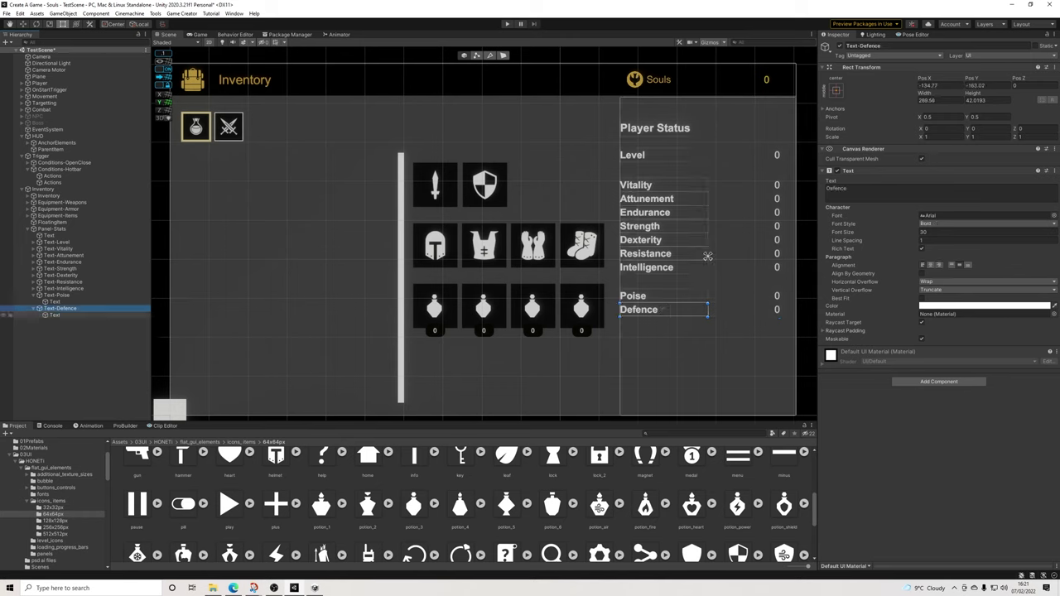
{"action": "key", "text": "ctrl+d"}
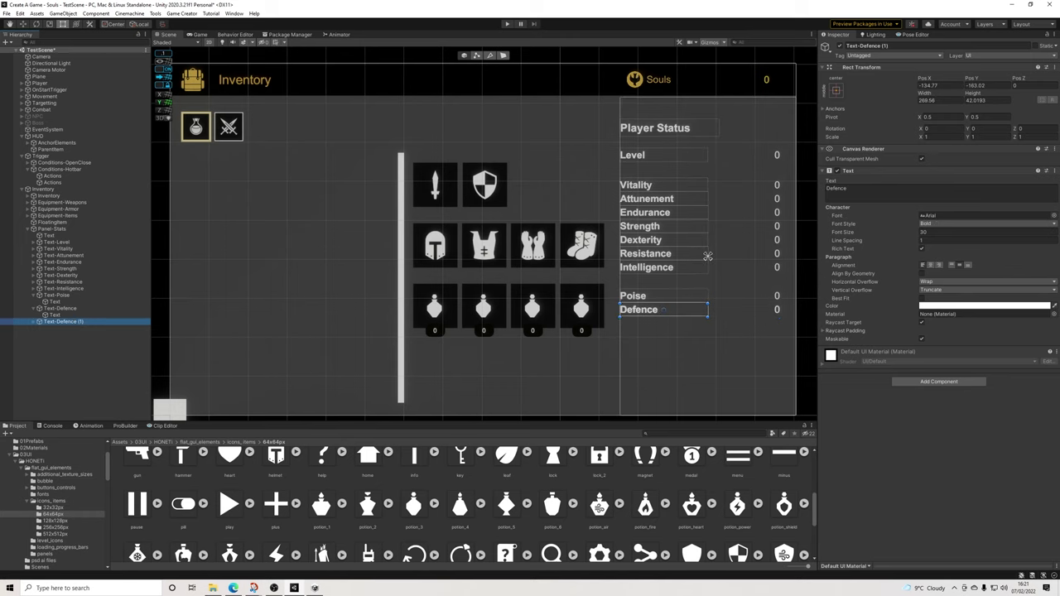
{"action": "left_click_drag", "start_coordinate": [663, 310], "coordinate": [664, 324]}
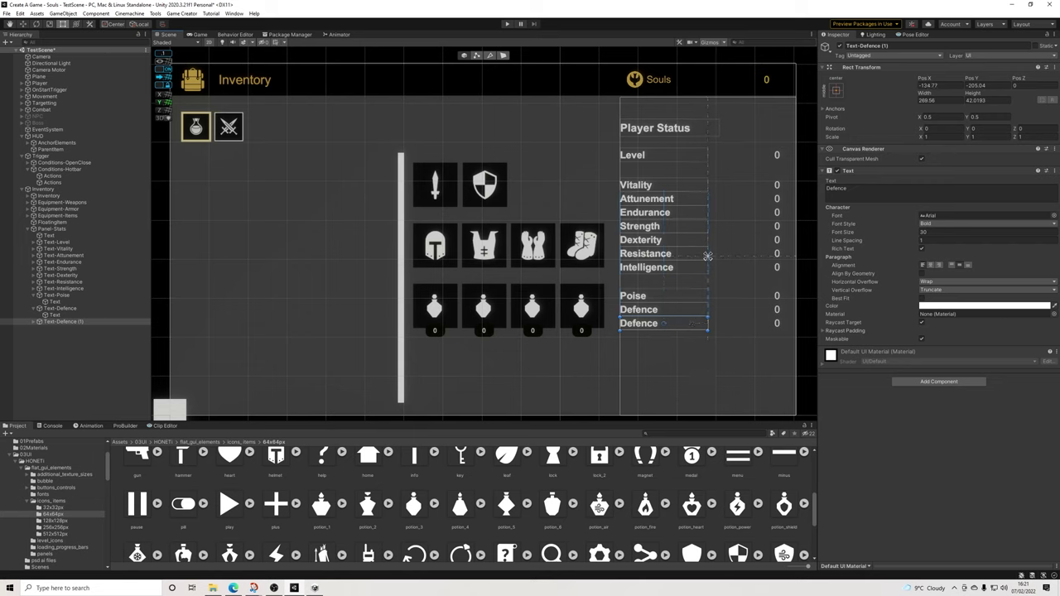
Set the label content of the new bottom row in the stats list to "Weight"
{"action": "left_click", "coordinate": [855, 188]}
{"action": "key", "text": "ctrl+a"}
{"action": "type", "text": "Weight"}
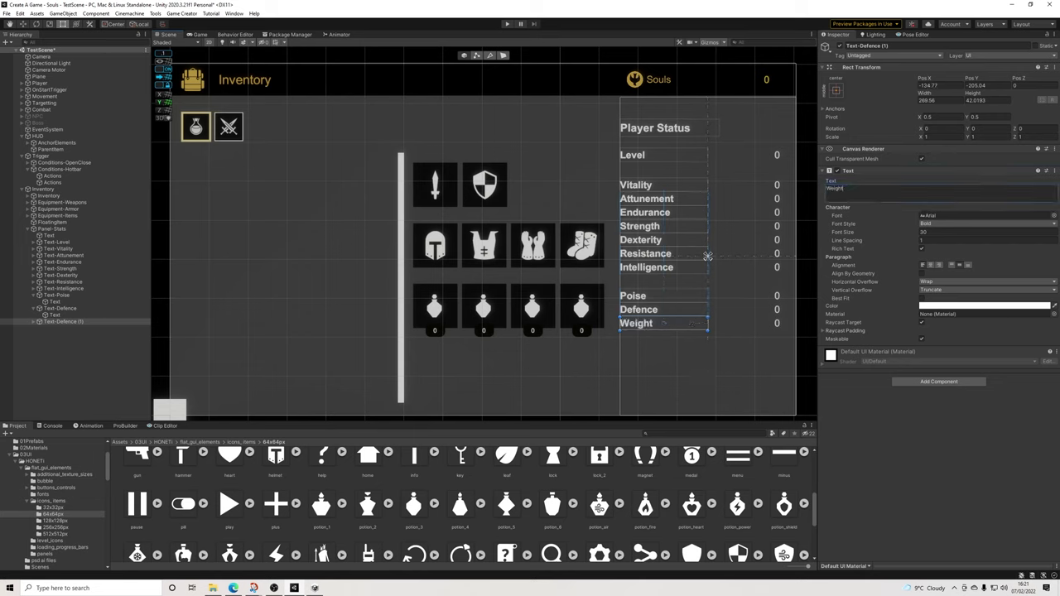
{"action": "type", "text": "MA"}
{"action": "key", "text": "BackSpace"}
{"action": "key", "text": "BackSpace"}
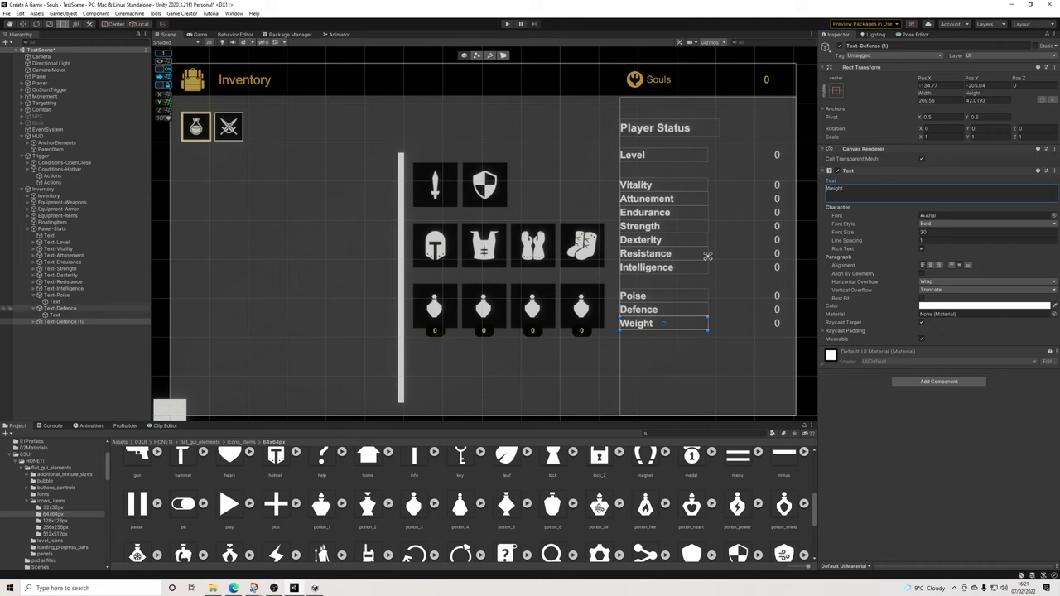
Rename the Weight row's object as Text-Weight and select its child value text
{"action": "left_click", "coordinate": [33, 322]}
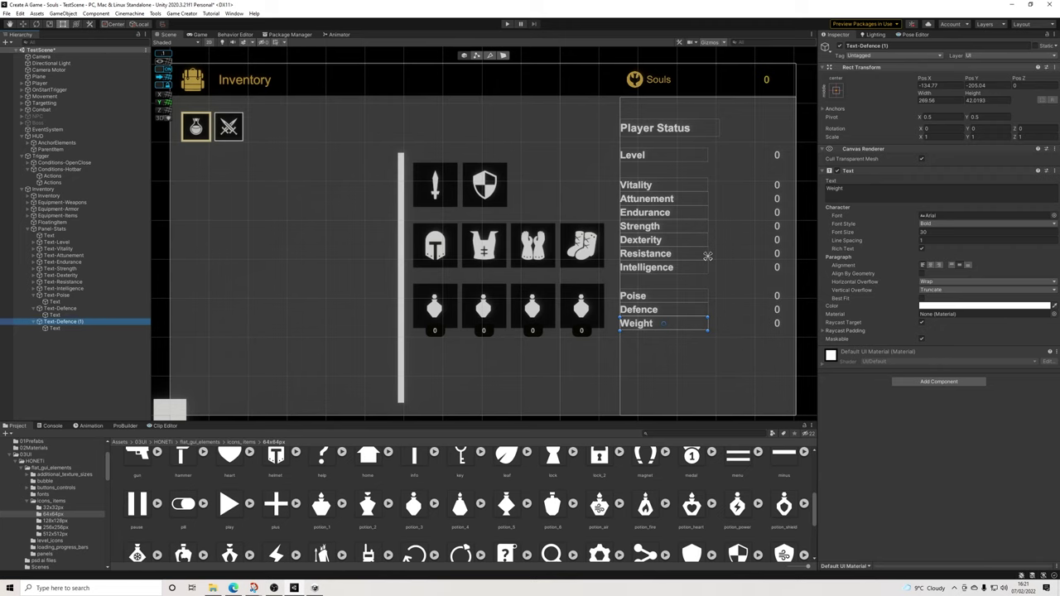
{"action": "left_click_drag", "start_coordinate": [890, 46], "coordinate": [864, 46]}
{"action": "type", "text": "We"}
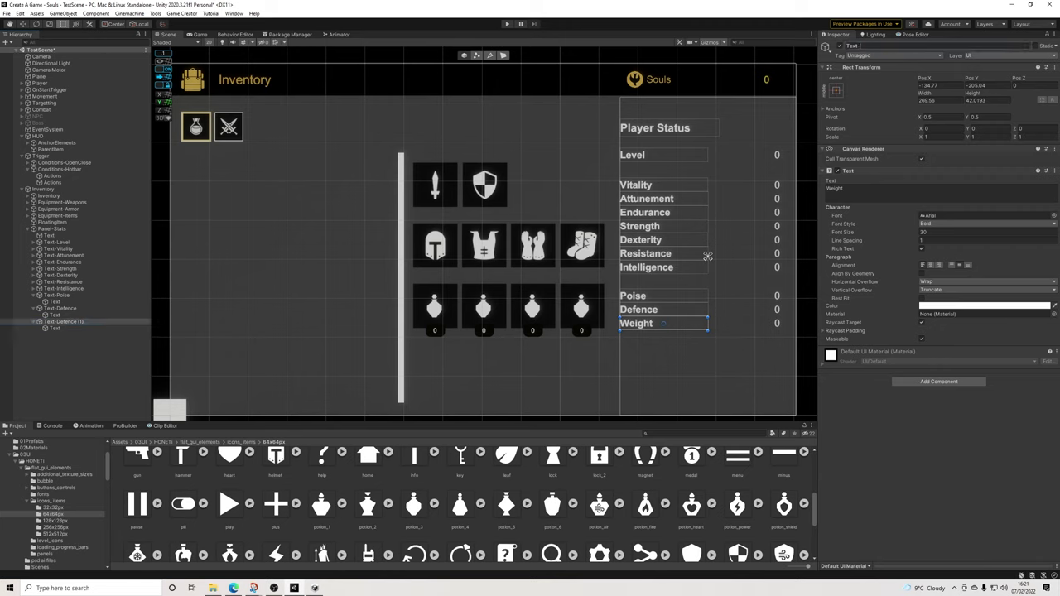
{"action": "type", "text": "ight"}
{"action": "key", "text": "Return"}
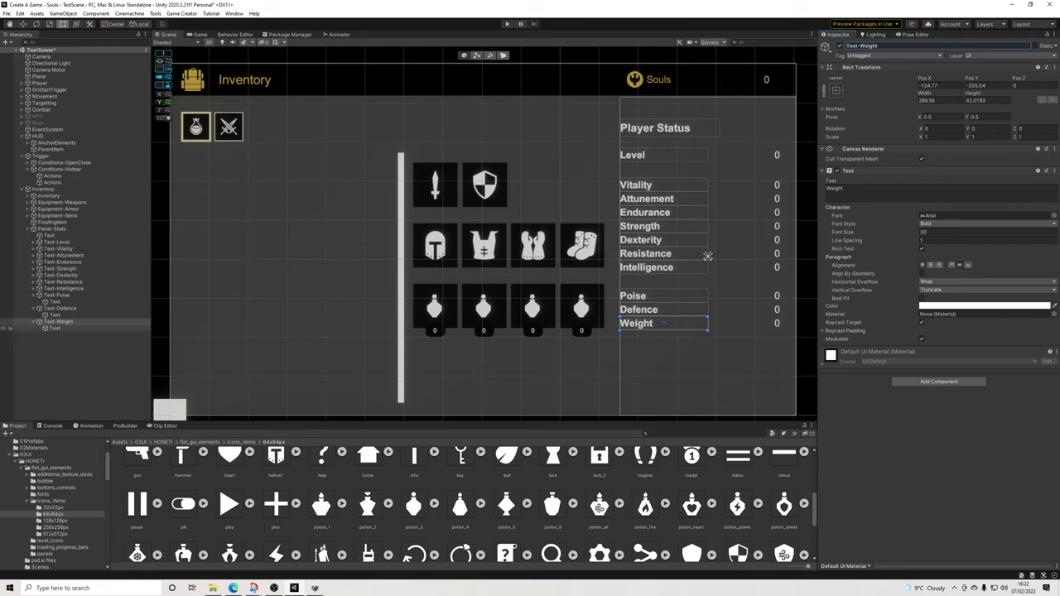
{"action": "left_click", "coordinate": [663, 323]}
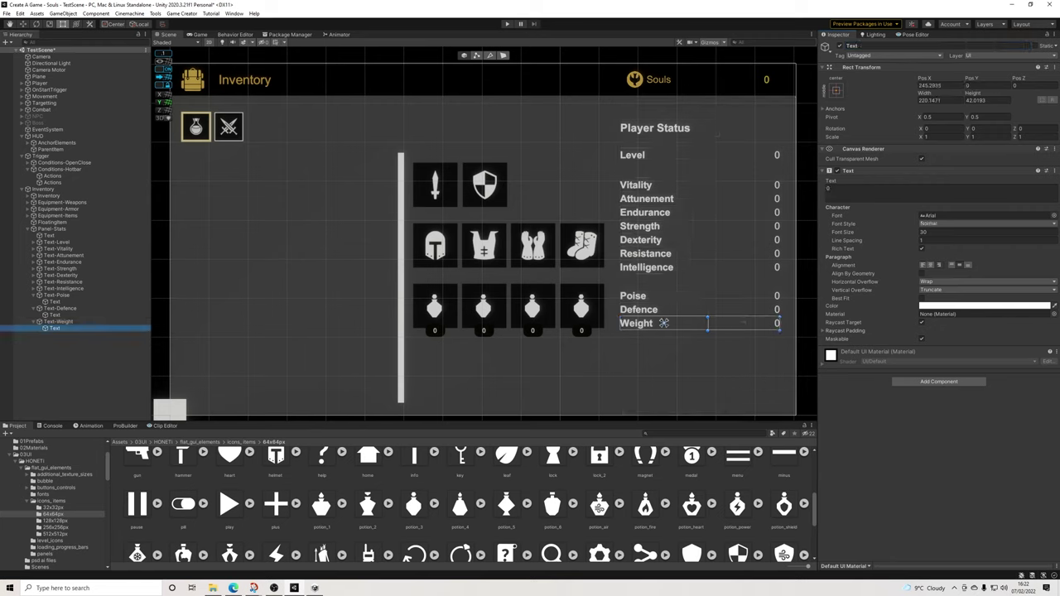
Add the Weight component to the value text under Text-Weight and assign that same Text object to its Text reference
{"action": "left_click", "coordinate": [938, 382]}
{"action": "type", "text": "weig"}
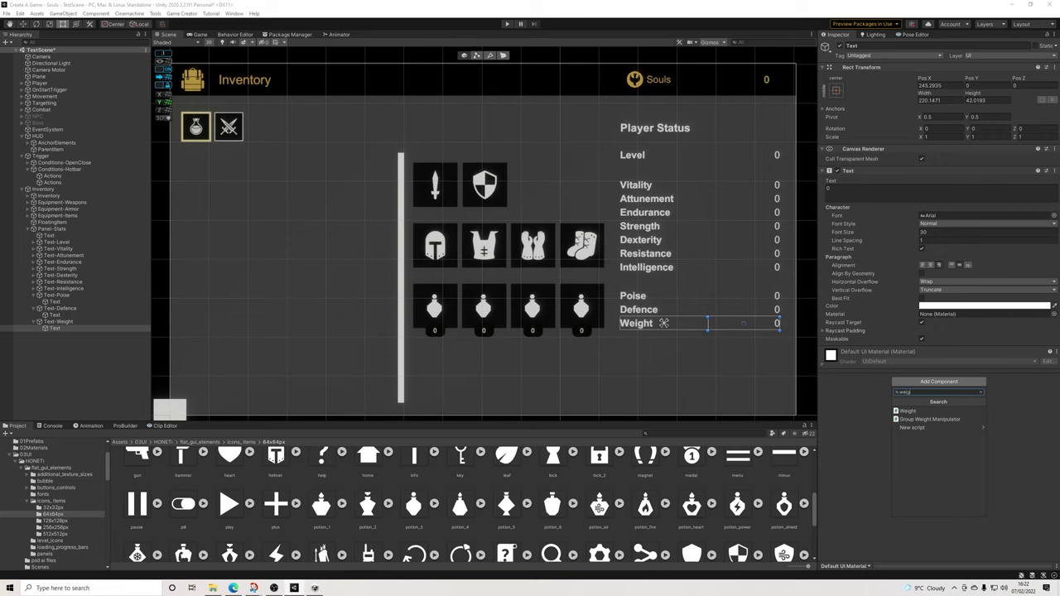
{"action": "key", "text": "Return"}
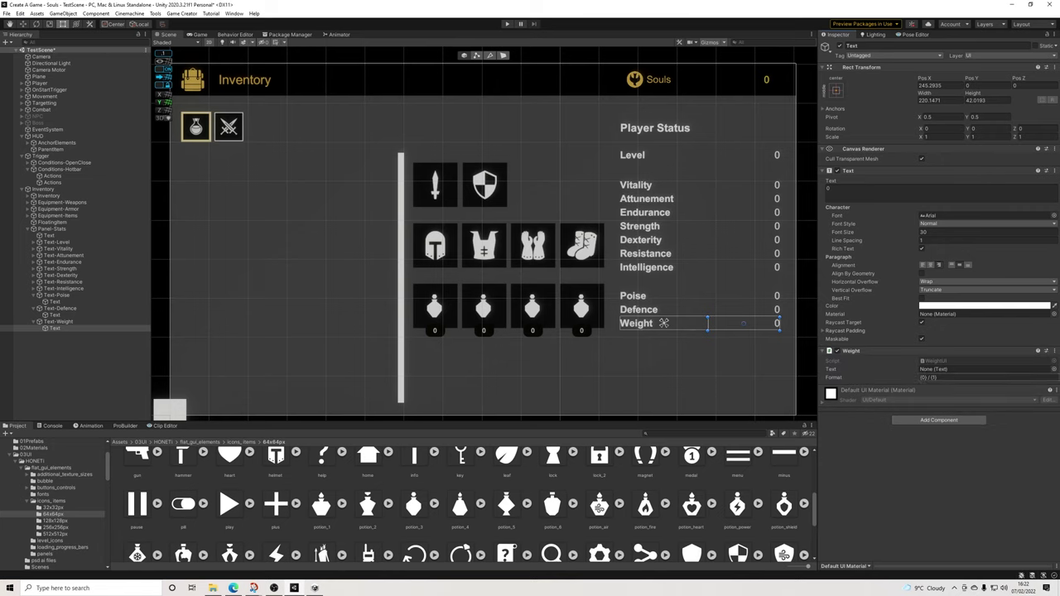
{"action": "left_click_drag", "start_coordinate": [55, 328], "coordinate": [961, 369]}
Save TestScene and test-play it briefly to check the Player Status values in the inventory
{"action": "left_click", "coordinate": [7, 14]}
{"action": "left_click", "coordinate": [33, 53]}
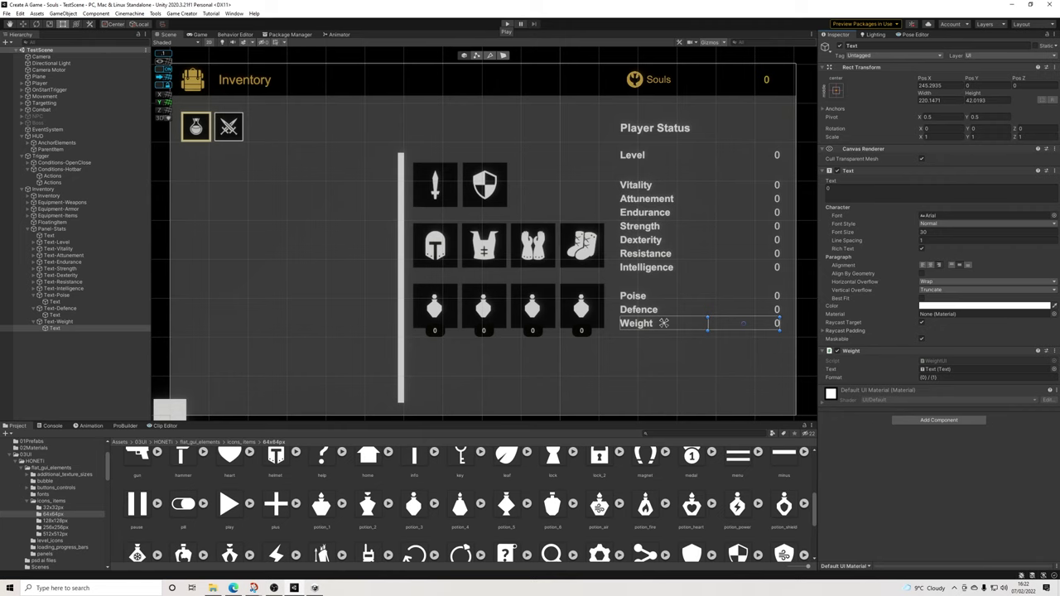
{"action": "left_click", "coordinate": [507, 23]}
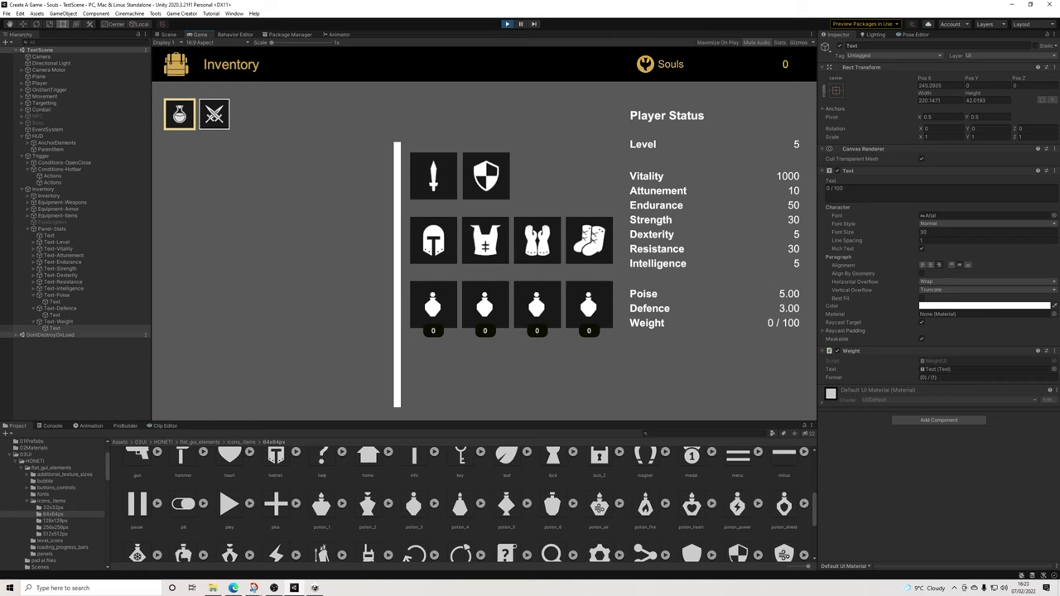
{"action": "key", "text": "ctrl+p"}
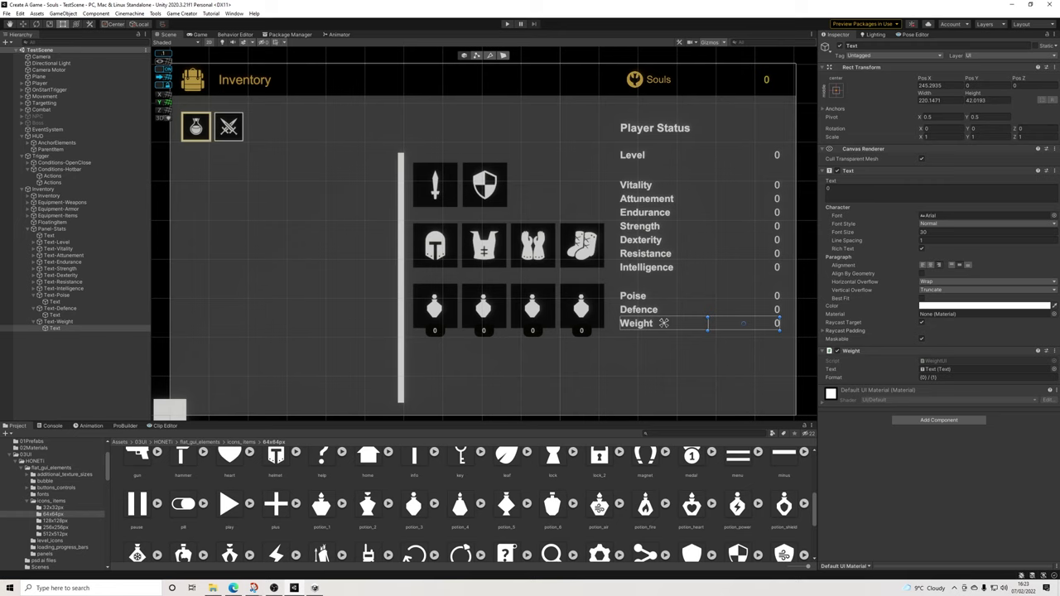
Copy the OnStartTrigger and Panel-Stats objects together from TestScene
{"action": "left_click", "coordinate": [27, 228]}
{"action": "left_click", "coordinate": [52, 229]}
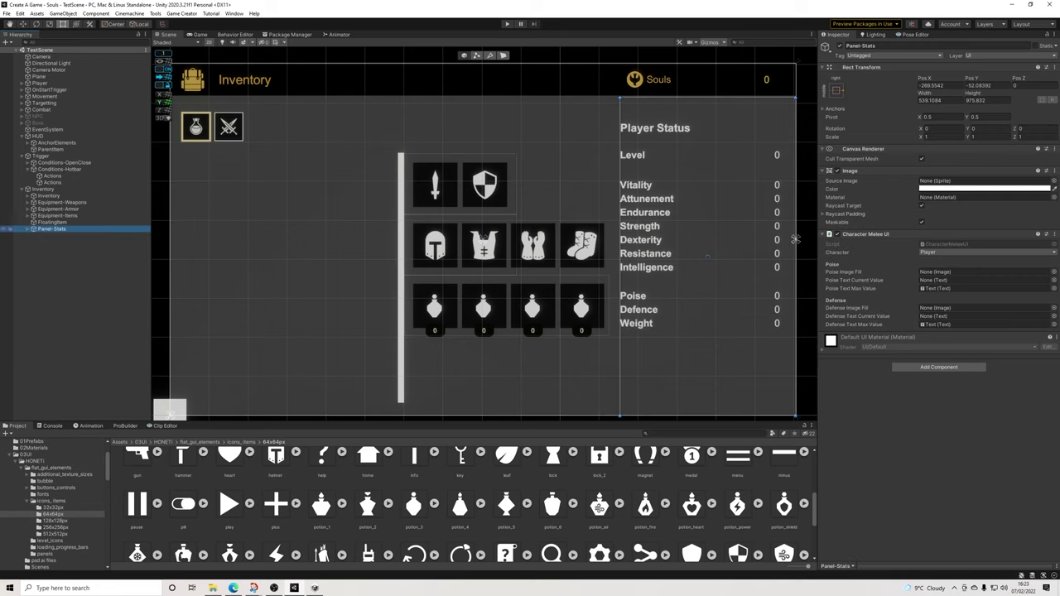
{"action": "right_click", "coordinate": [50, 228]}
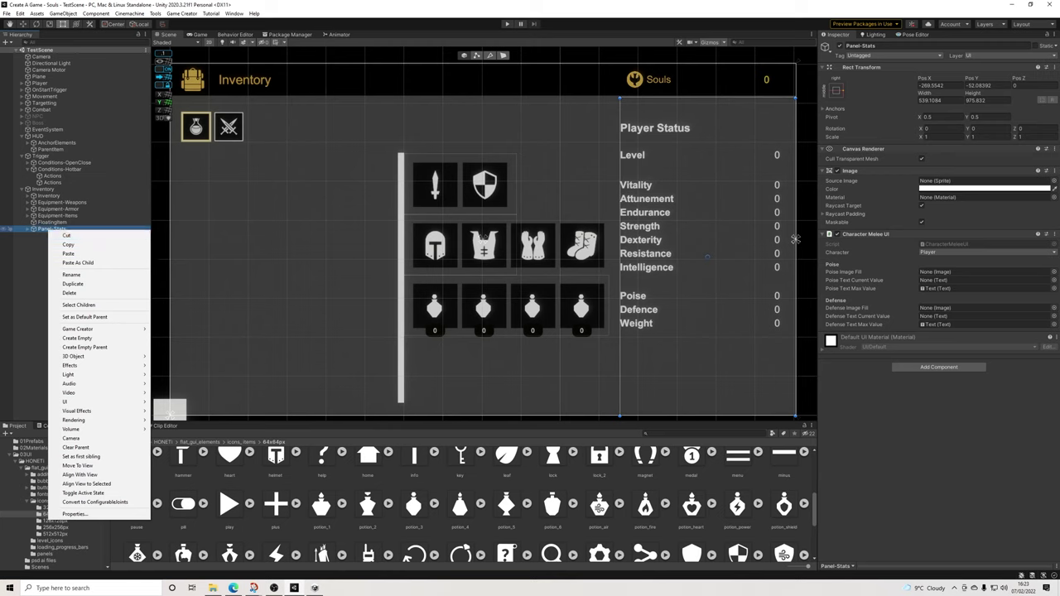
{"action": "left_click", "coordinate": [68, 245]}
{"action": "left_click", "coordinate": [50, 90]}
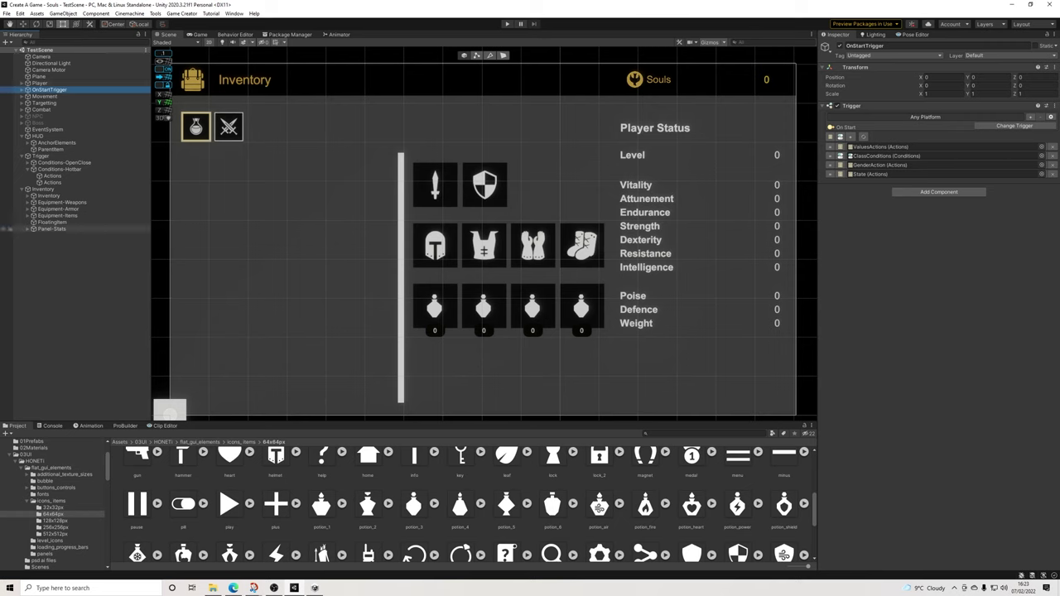
{"action": "left_click", "coordinate": [51, 229], "text": "ctrl"}
{"action": "right_click", "coordinate": [55, 230]}
{"action": "left_click", "coordinate": [68, 245]}
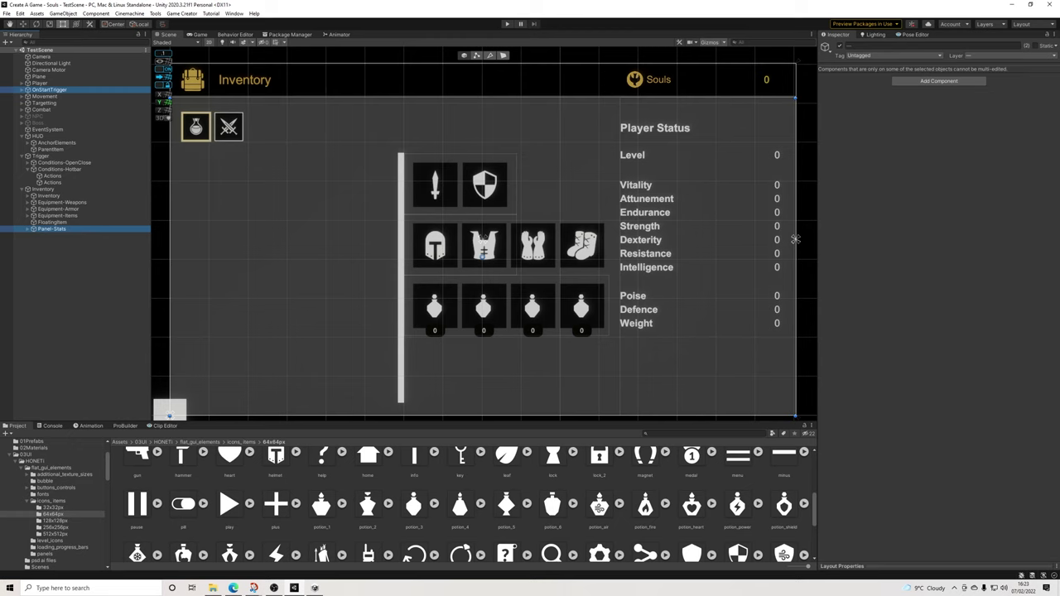
Open the 02CharacterCreation-Redone scene from the 00Scenes folder, with the assets shown as a list
{"action": "scroll", "coordinate": [55, 505], "scroll_direction": "up", "scroll_amount": 2}
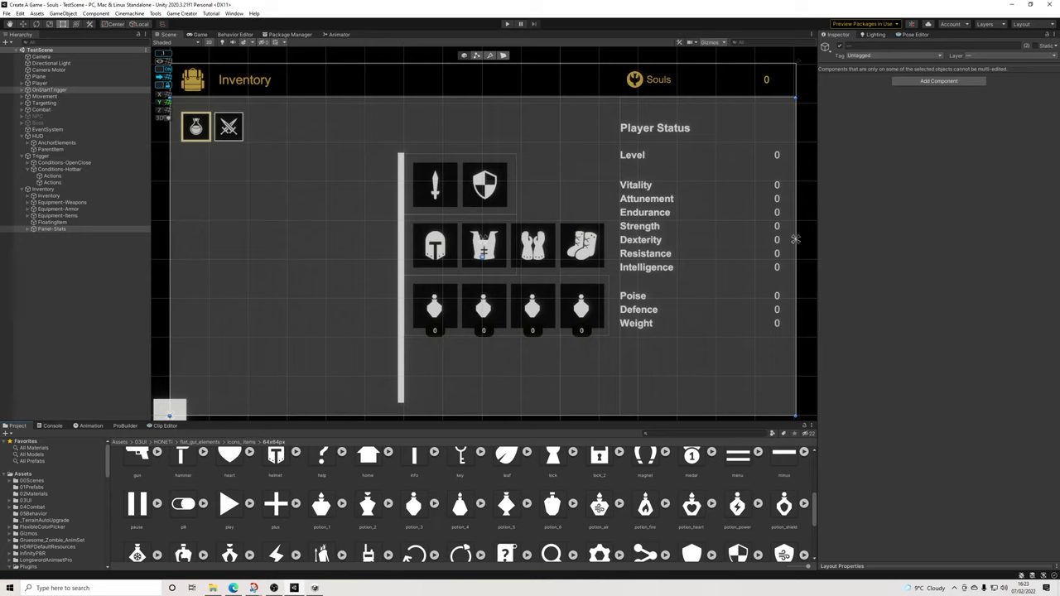
{"action": "left_click", "coordinate": [32, 480]}
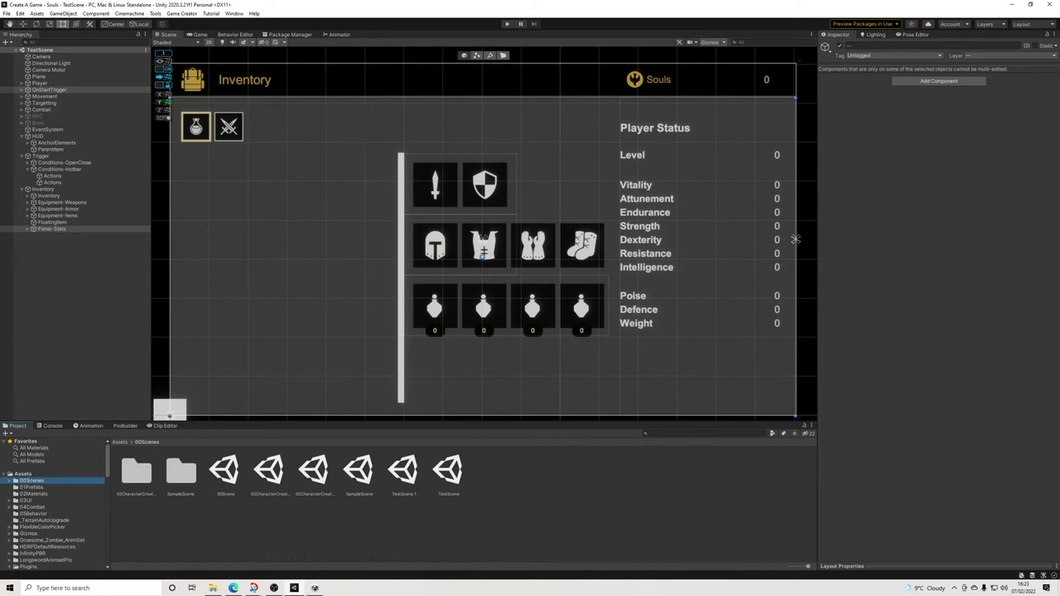
{"action": "left_click_drag", "start_coordinate": [808, 566], "coordinate": [789, 567]}
{"action": "double_click", "coordinate": [159, 470]}
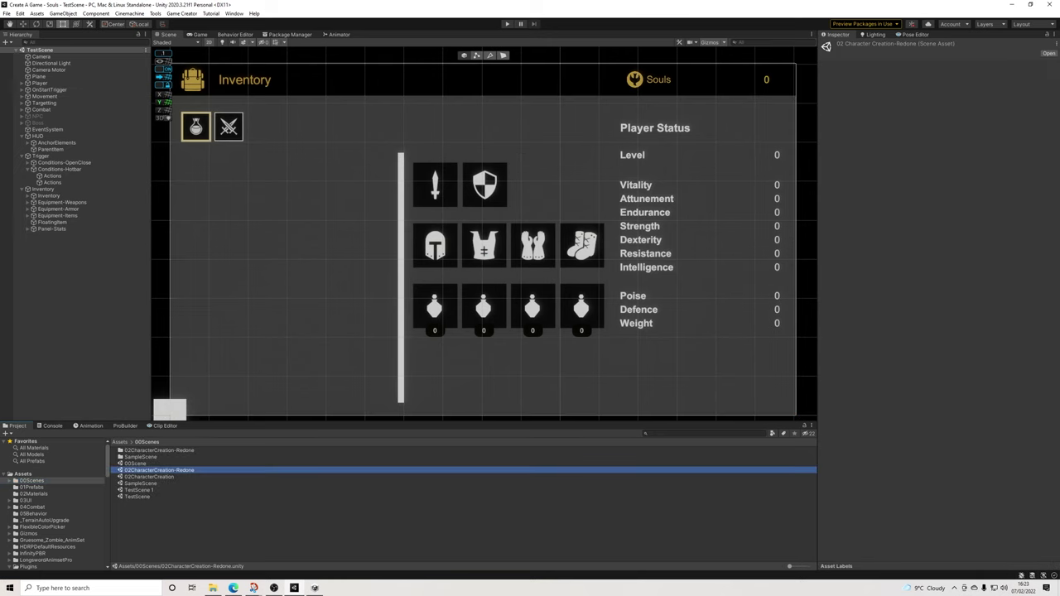
Paste the copied OnStartTrigger and Panel-Stats objects into the root of the character creation scene
{"action": "middle_click_drag", "start_coordinate": [483, 248], "coordinate": [483, 245]}
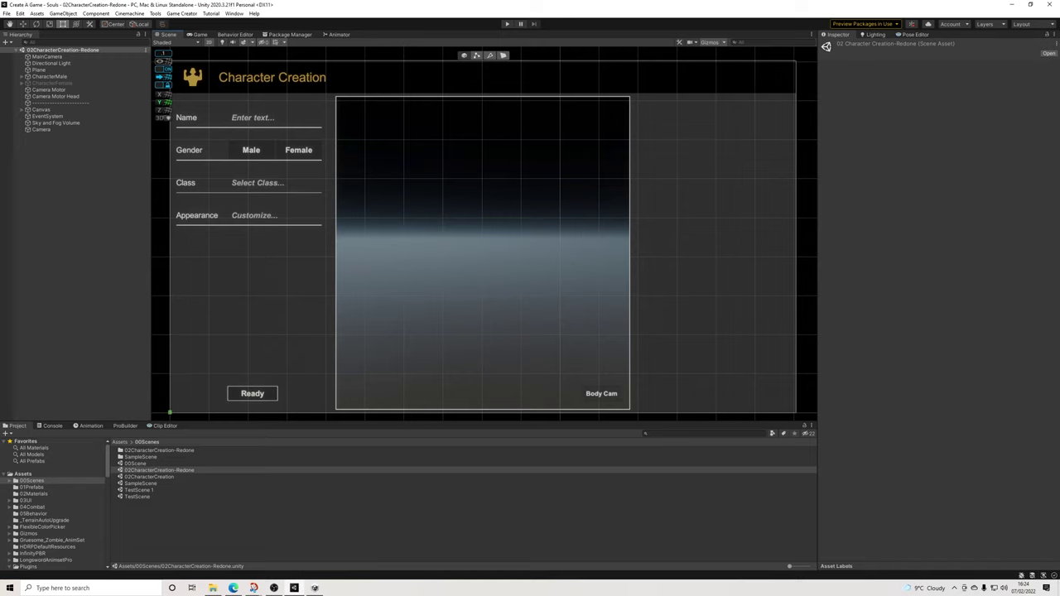
{"action": "right_click", "coordinate": [63, 147]}
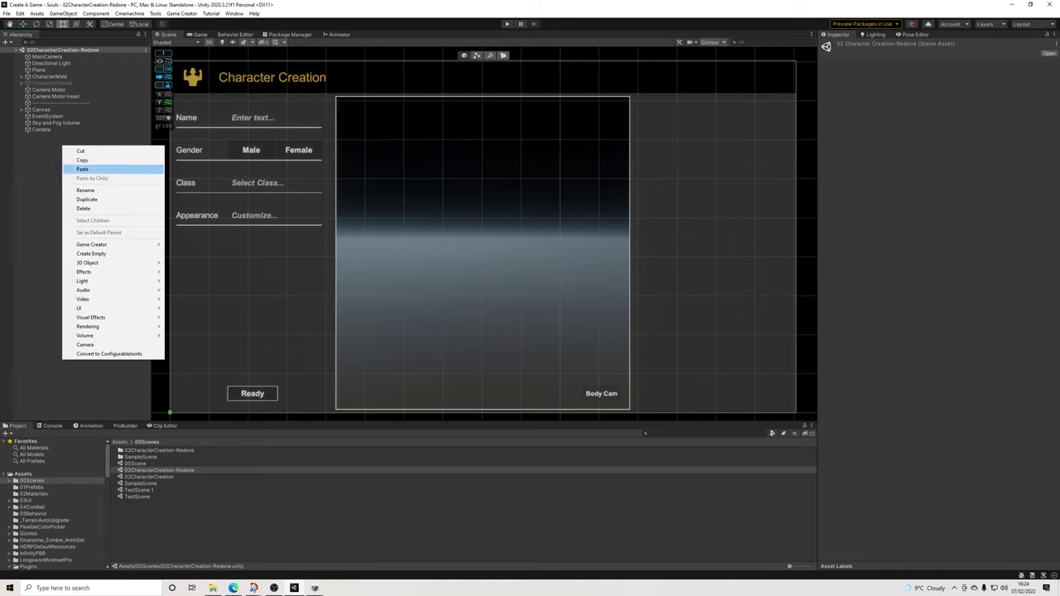
{"action": "left_click", "coordinate": [82, 169]}
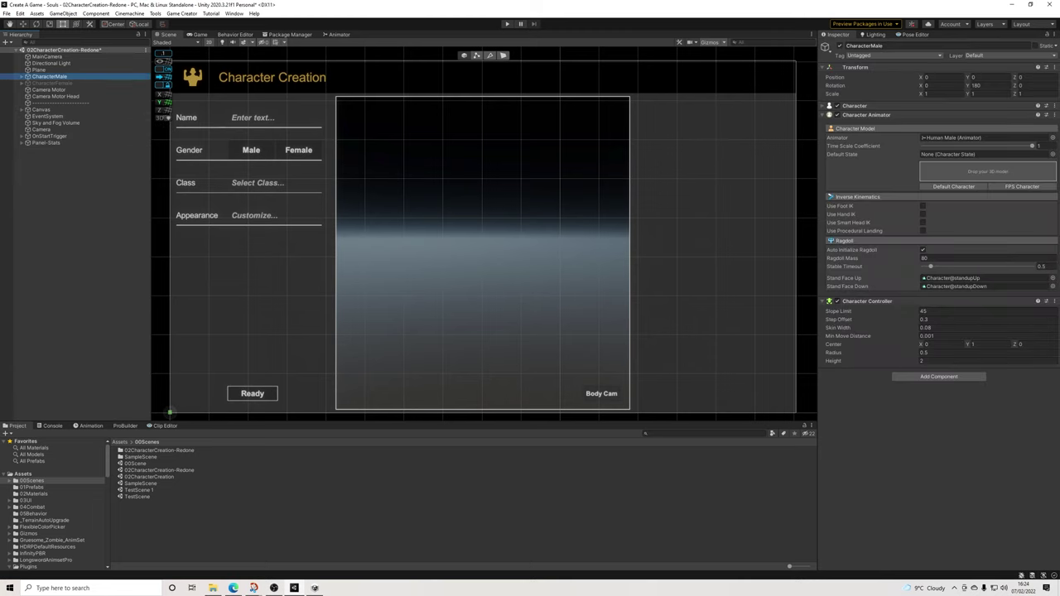
Create a Game Creator Player character in the scene and move it along X to about -3.4, beside CharacterMale
{"action": "key", "text": "f"}
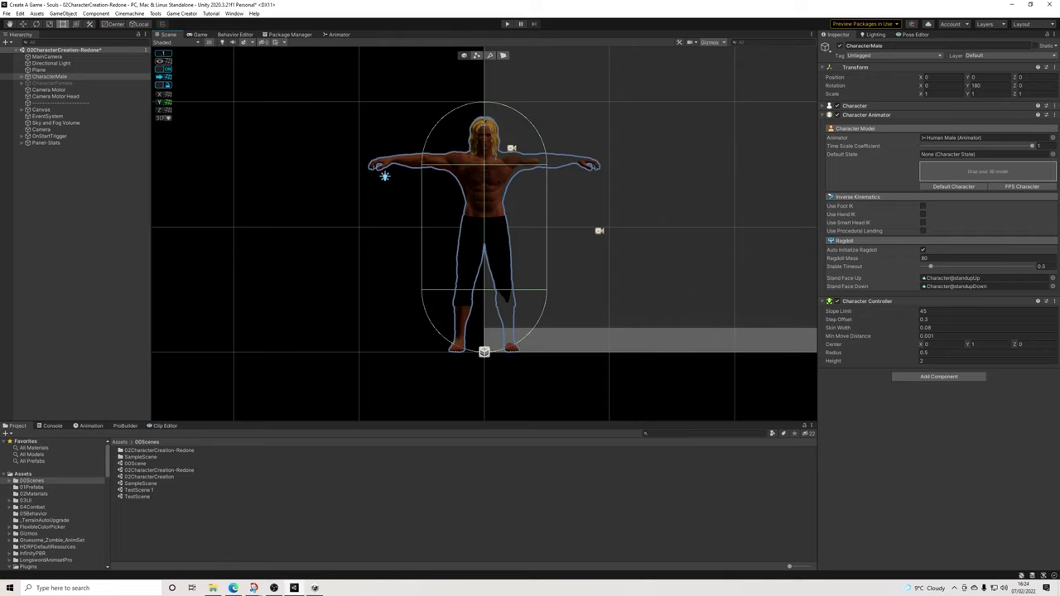
{"action": "key", "text": "2"}
{"action": "left_click_drag", "start_coordinate": [485, 236], "coordinate": [497, 290], "text": "alt"}
{"action": "left_click", "coordinate": [659, 240]}
{"action": "scroll", "coordinate": [659, 241], "scroll_direction": "down", "scroll_amount": 5}
{"action": "scroll", "coordinate": [497, 289], "scroll_direction": "up", "scroll_amount": 3}
{"action": "middle_click_drag", "start_coordinate": [497, 290], "coordinate": [561, 292]}
{"action": "left_click_drag", "start_coordinate": [561, 291], "coordinate": [537, 296], "text": "alt"}
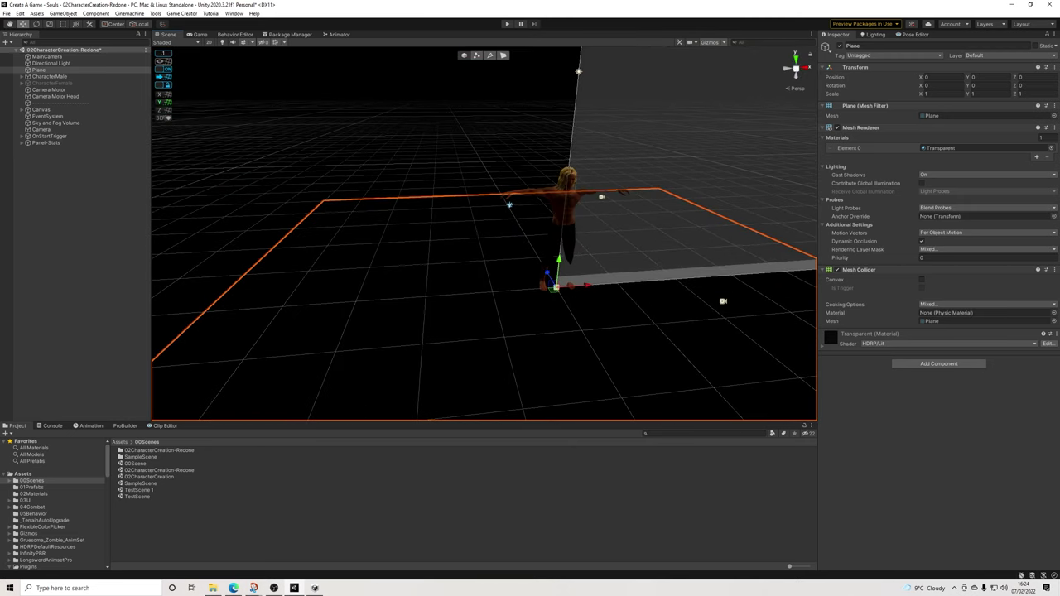
{"action": "right_click", "coordinate": [51, 161]}
{"action": "mouse_move", "coordinate": [91, 259]}
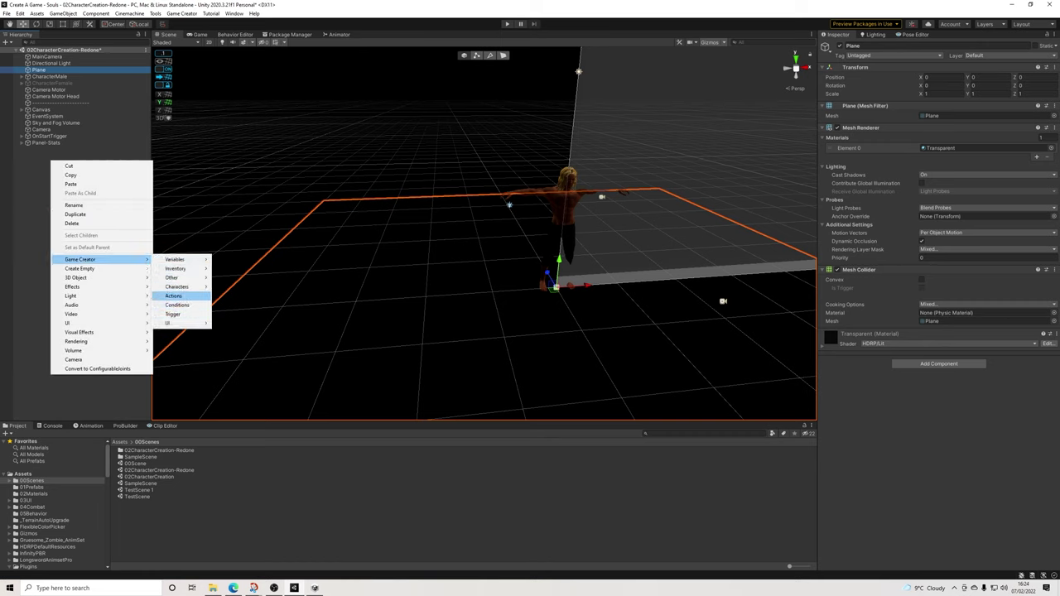
{"action": "mouse_move", "coordinate": [177, 286]}
{"action": "left_click", "coordinate": [234, 295]}
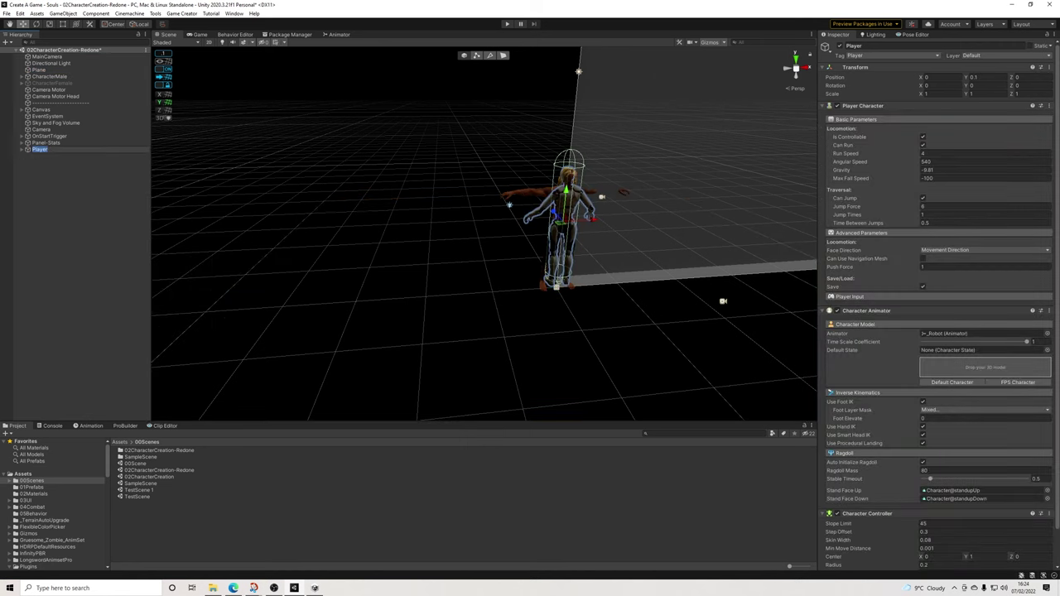
{"action": "left_click_drag", "start_coordinate": [589, 217], "coordinate": [344, 231]}
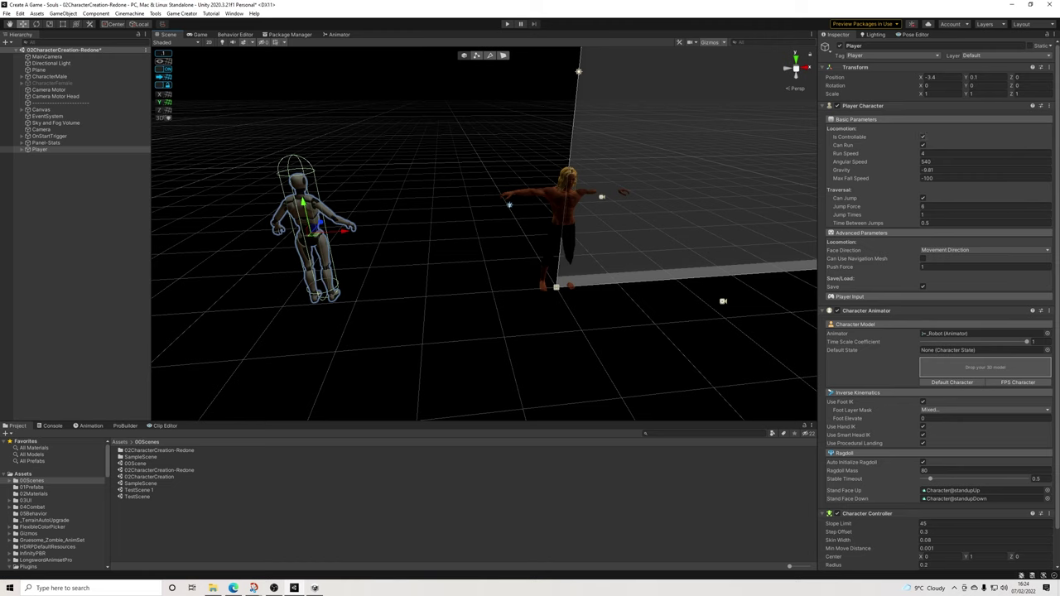
Turn off Is Controllable on the Player and shift it slightly farther from CharacterMale along X
{"action": "left_click", "coordinate": [922, 137]}
{"action": "left_click", "coordinate": [397, 315]}
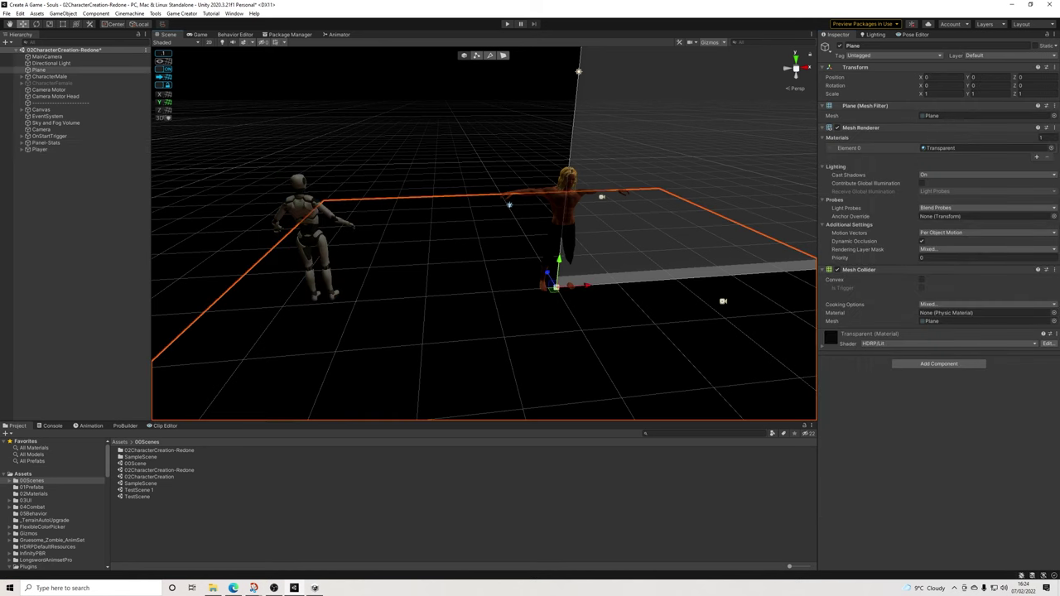
{"action": "left_click", "coordinate": [310, 216]}
{"action": "left_click", "coordinate": [40, 149]}
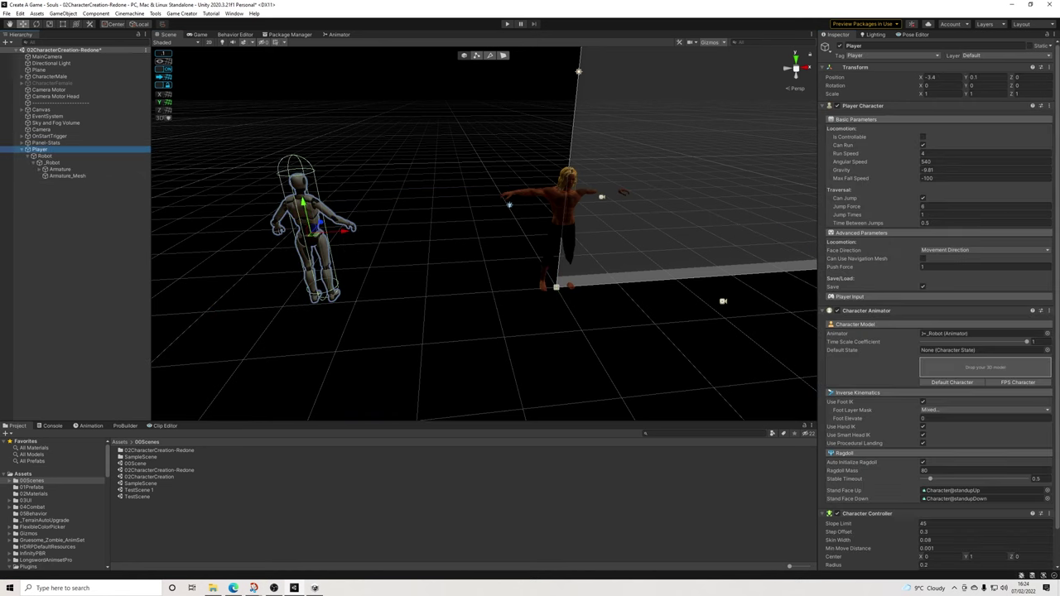
{"action": "left_click_drag", "start_coordinate": [344, 231], "coordinate": [309, 234]}
{"action": "left_click", "coordinate": [83, 223]}
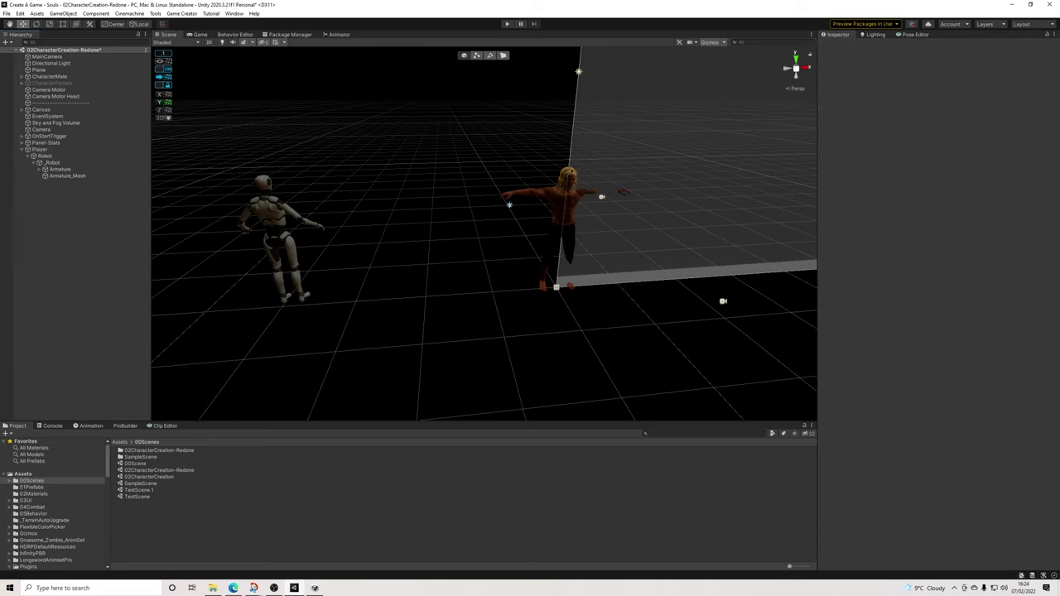
{"action": "left_click", "coordinate": [21, 149]}
Delete the ValuesActions, GenderAction and State children of OnStartTrigger, leaving only ClassConditions
{"action": "left_click", "coordinate": [210, 42]}
{"action": "left_click", "coordinate": [41, 109]}
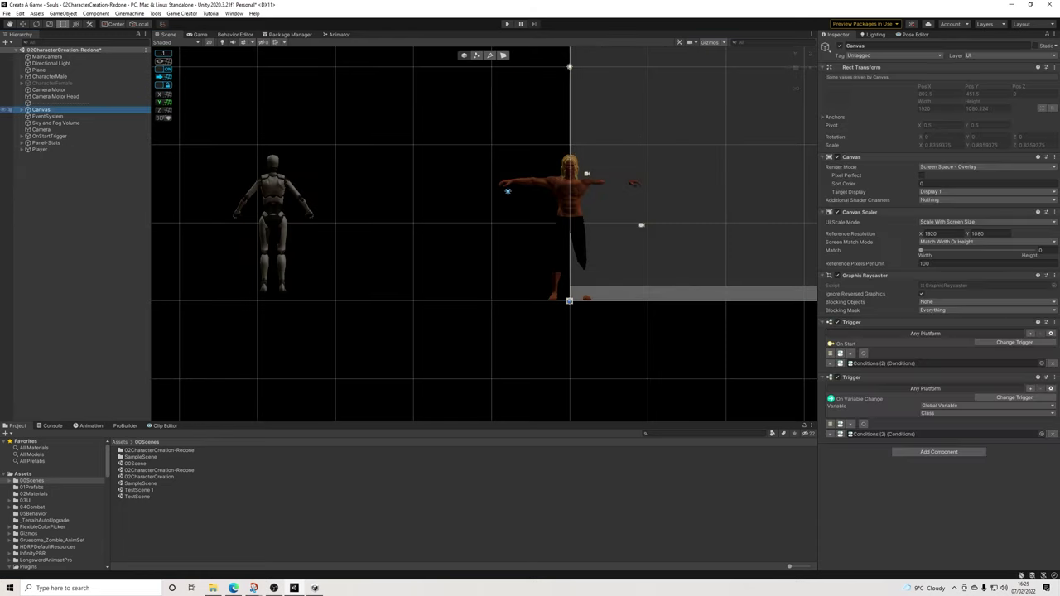
{"action": "key", "text": "f"}
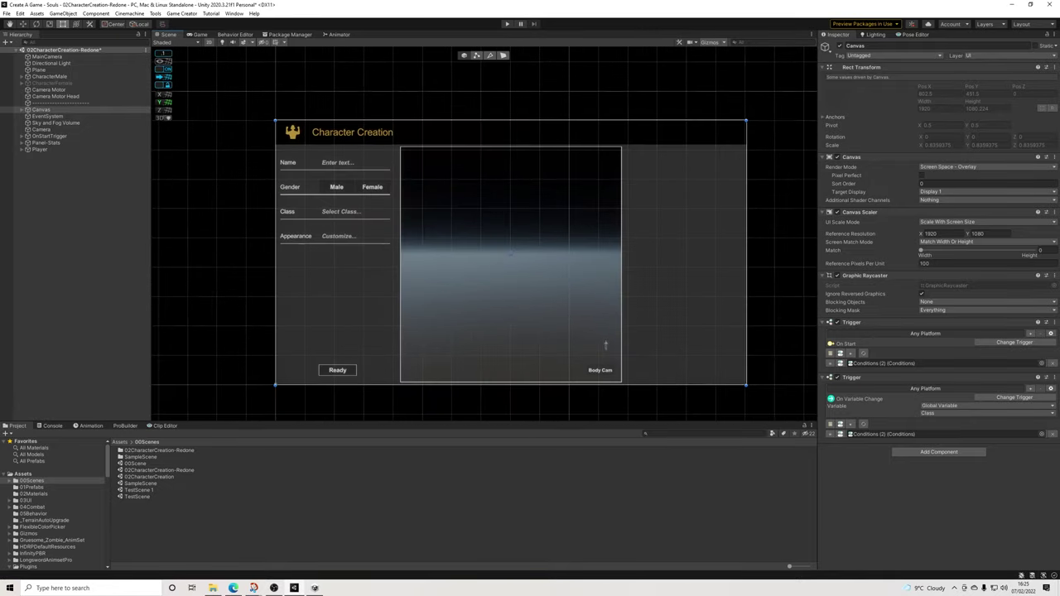
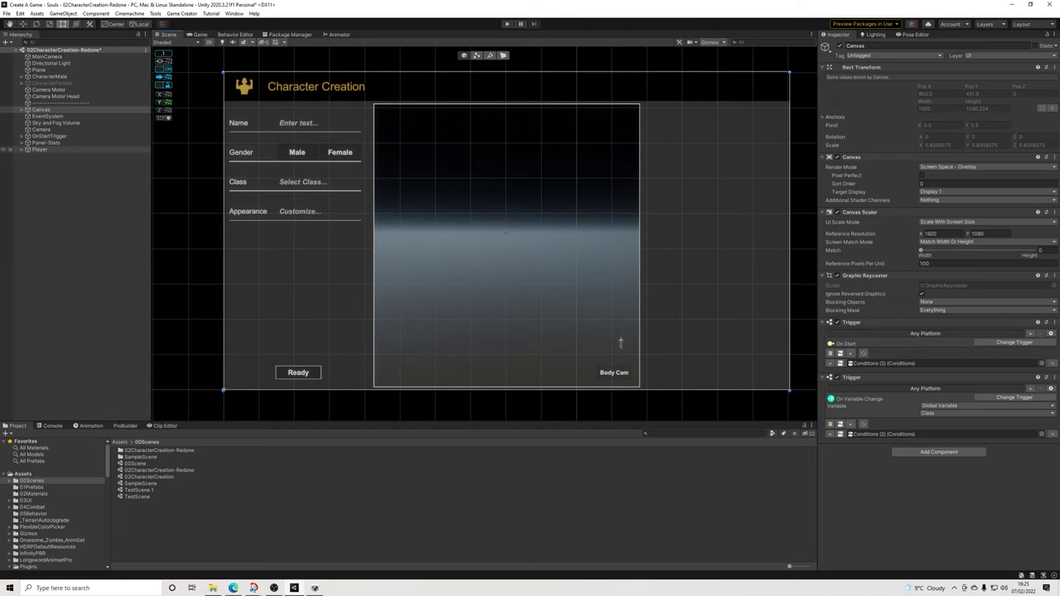
{"action": "left_click", "coordinate": [22, 149]}
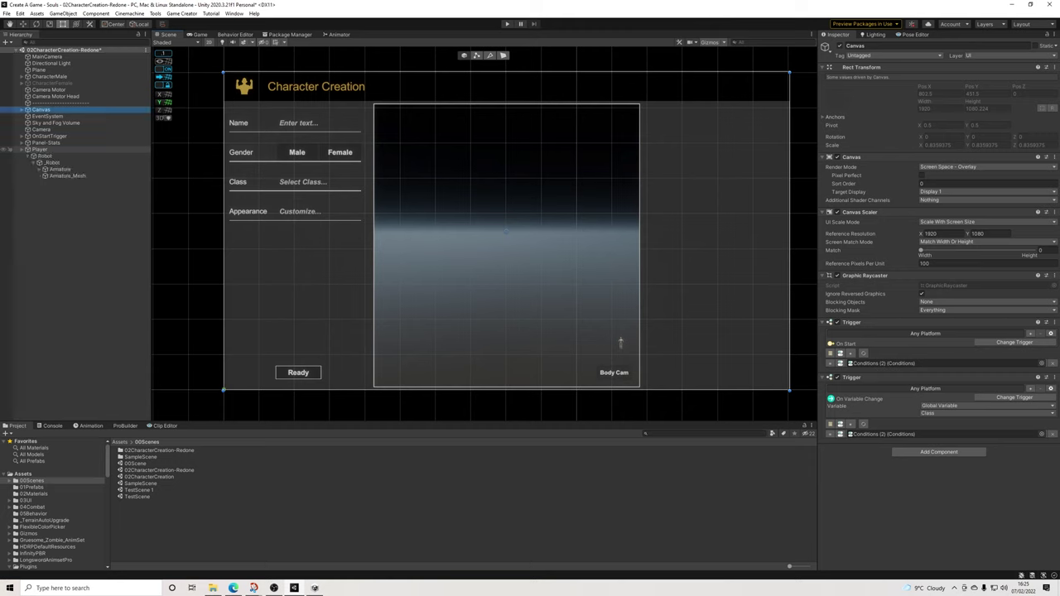
{"action": "left_click", "coordinate": [28, 156]}
{"action": "left_click", "coordinate": [50, 137]}
{"action": "left_click", "coordinate": [22, 149]}
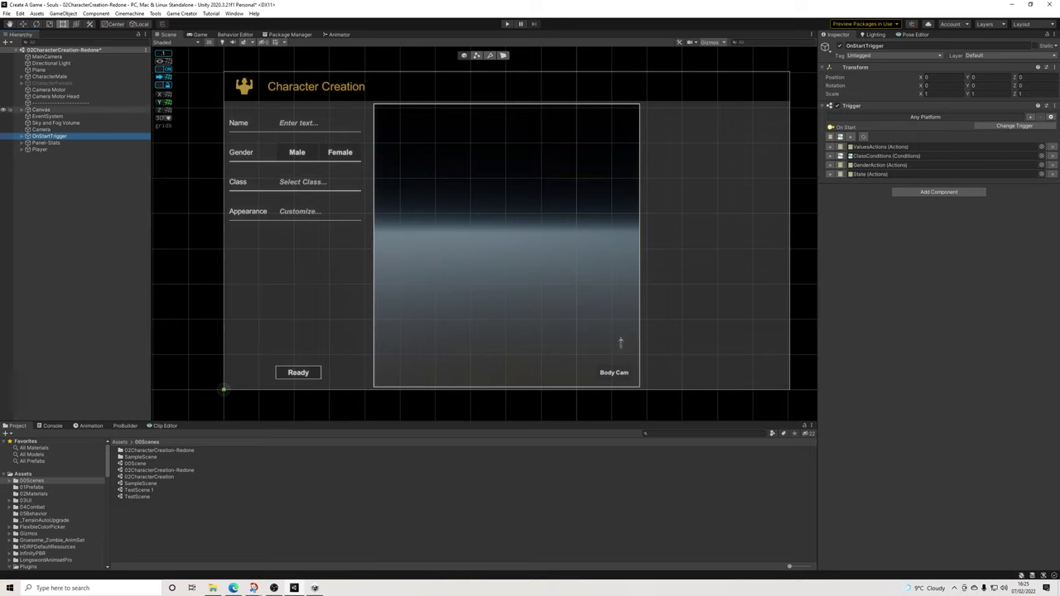
{"action": "left_click", "coordinate": [22, 136]}
{"action": "left_click", "coordinate": [54, 143]}
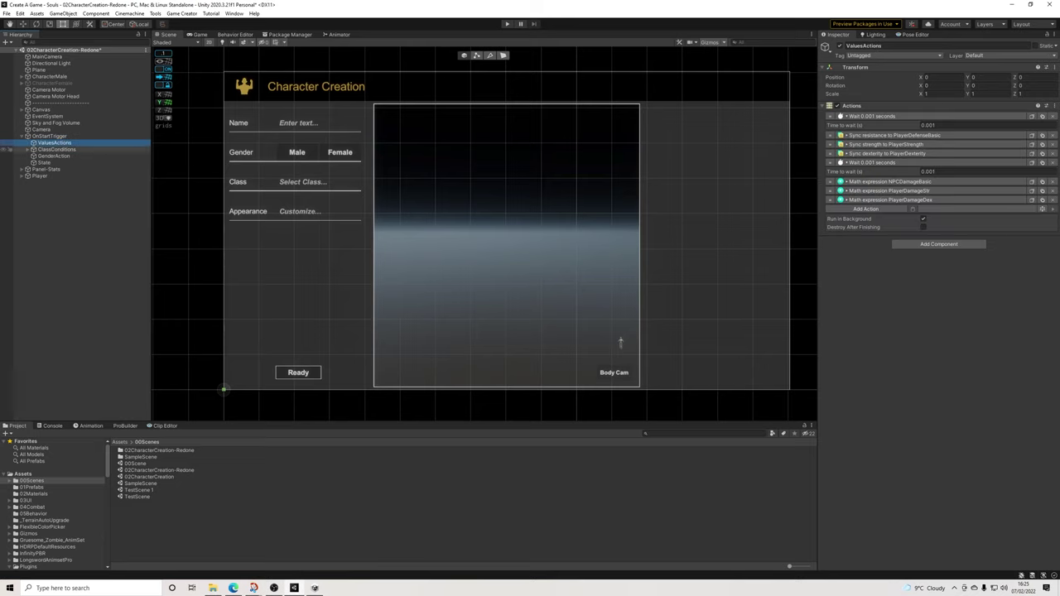
{"action": "left_click", "coordinate": [54, 156], "text": "ctrl"}
{"action": "left_click", "coordinate": [46, 163], "text": "ctrl"}
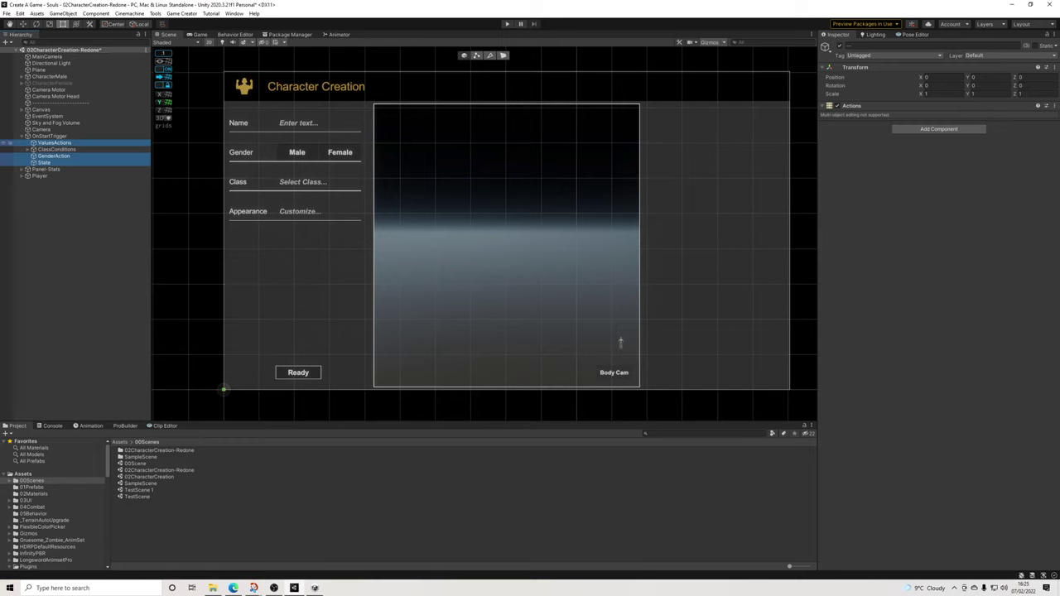
{"action": "key", "text": "Delete"}
Remove the three missing action entries from the OnStartTrigger's trigger list
{"action": "left_click", "coordinate": [51, 135]}
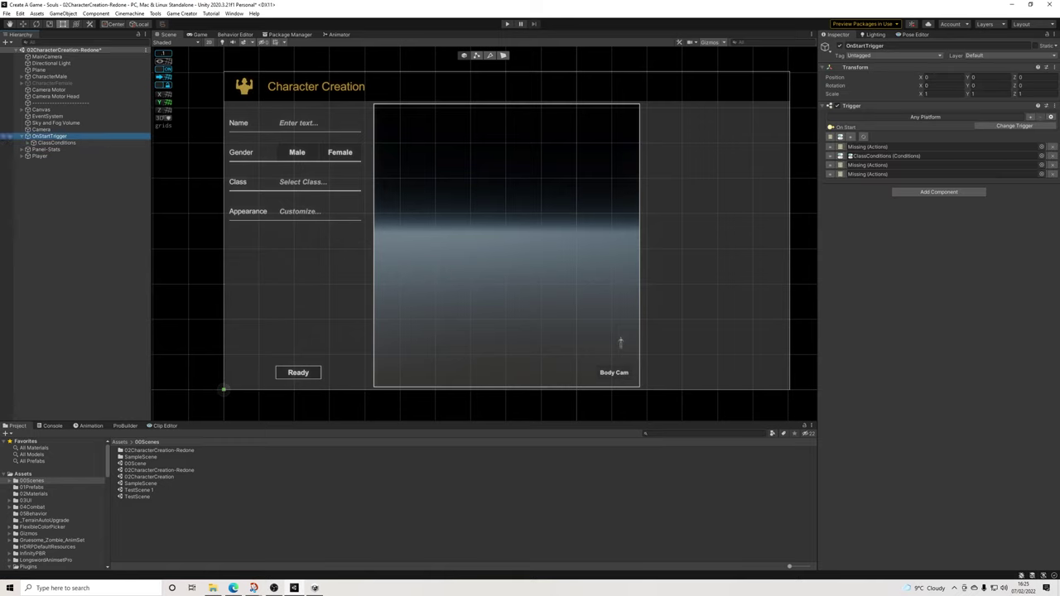
{"action": "left_click", "coordinate": [1052, 146]}
{"action": "left_click", "coordinate": [1051, 156]}
{"action": "left_click", "coordinate": [1051, 156]}
Change OnStartTrigger's trigger type to On Variable Change and have it watch the global variable Class
{"action": "left_click", "coordinate": [1015, 126]}
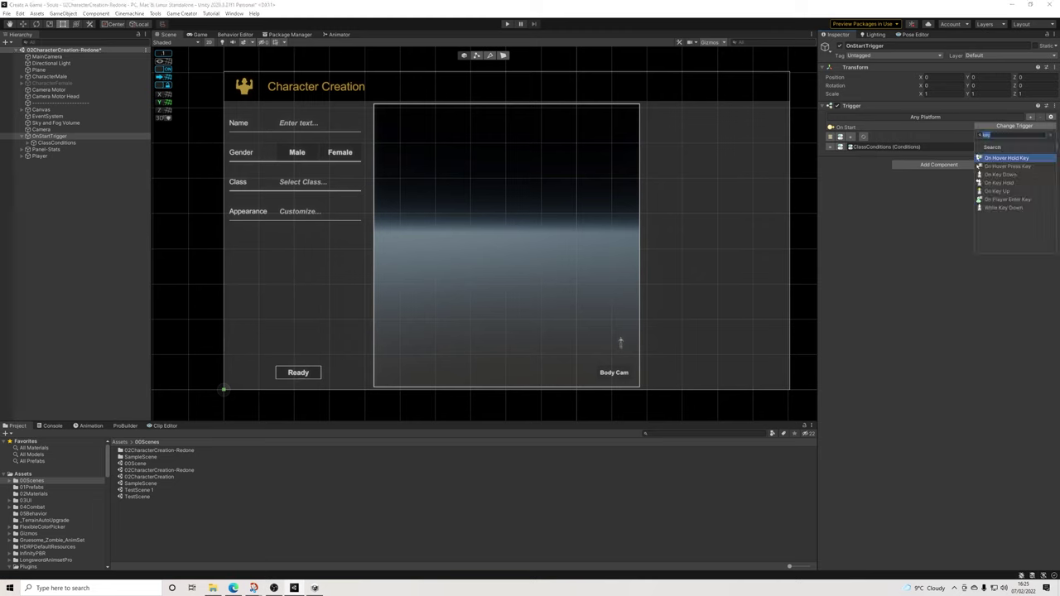
{"action": "type", "text": "varia"}
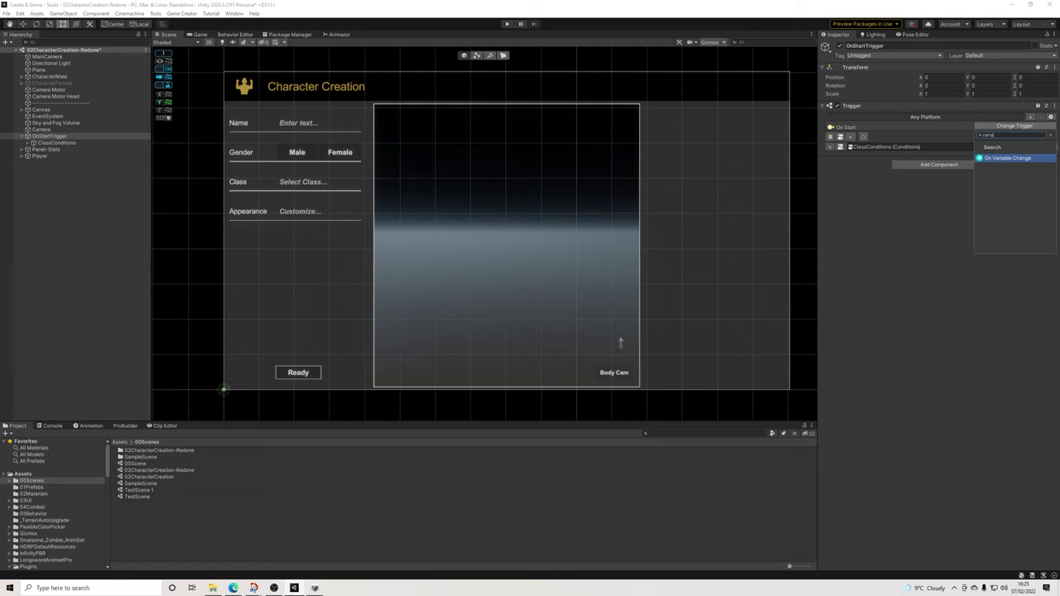
{"action": "key", "text": "Return"}
{"action": "left_click", "coordinate": [987, 142]}
{"action": "left_click", "coordinate": [985, 168]}
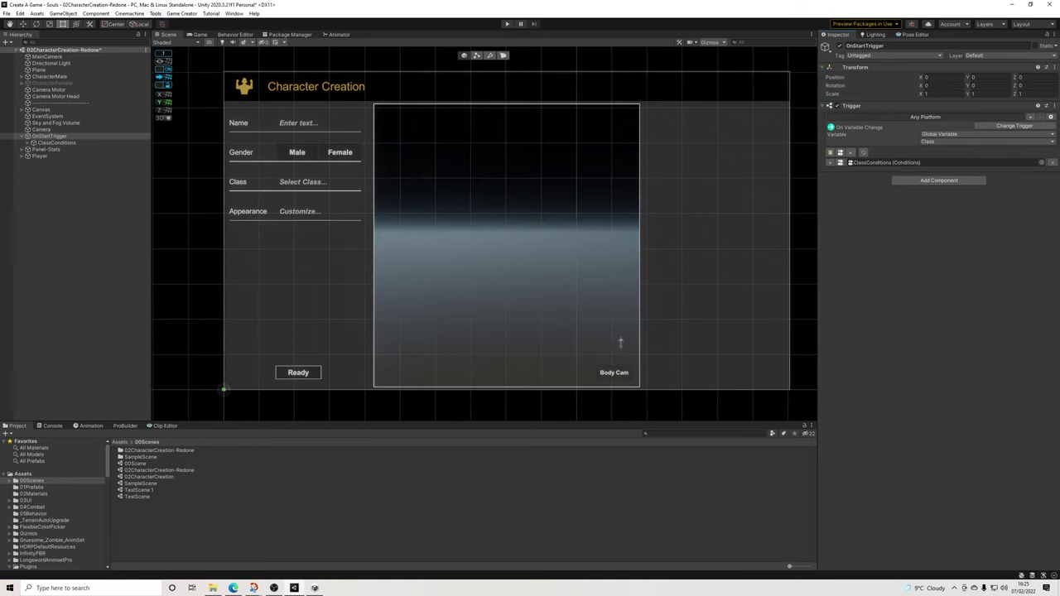
Set the global variable Class's value to Empty in the Game Creator preferences and save the scene
{"action": "left_click", "coordinate": [181, 13]}
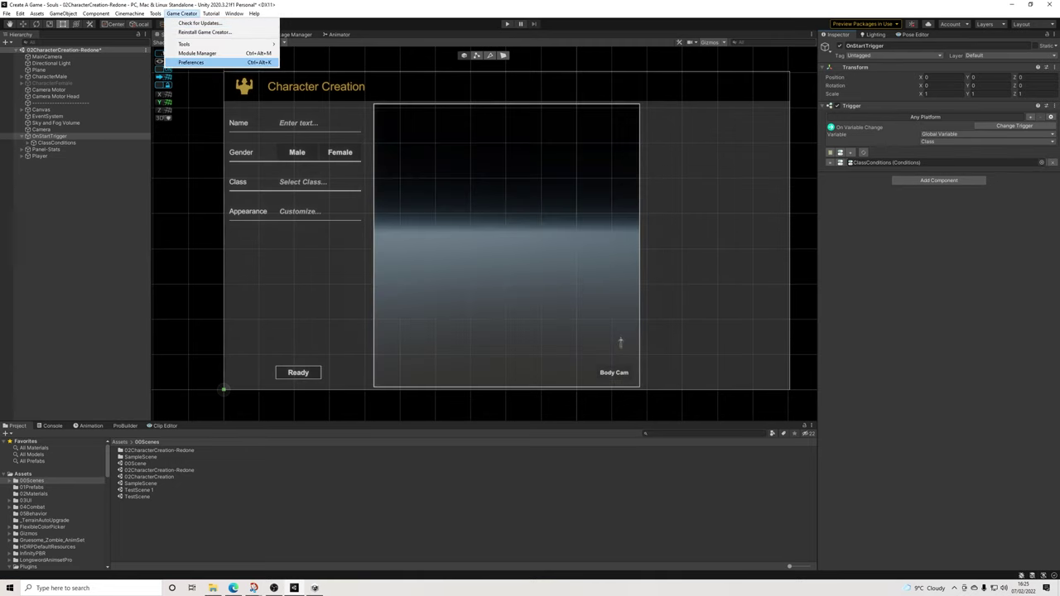
{"action": "left_click", "coordinate": [198, 44]}
{"action": "left_click_drag", "start_coordinate": [322, 92], "coordinate": [362, 80]}
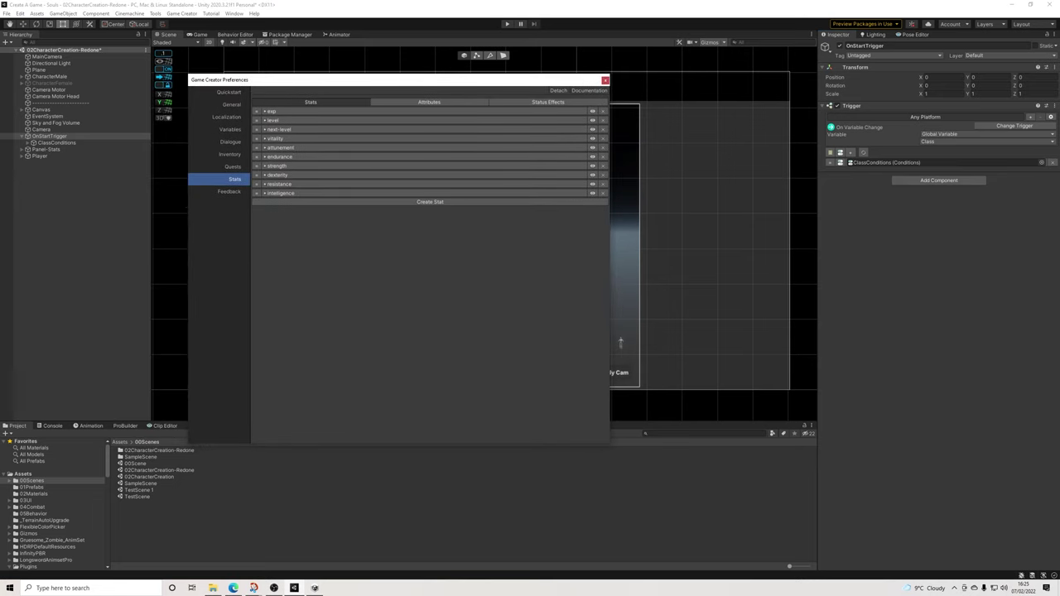
{"action": "left_click", "coordinate": [230, 129]}
{"action": "left_click", "coordinate": [347, 170]}
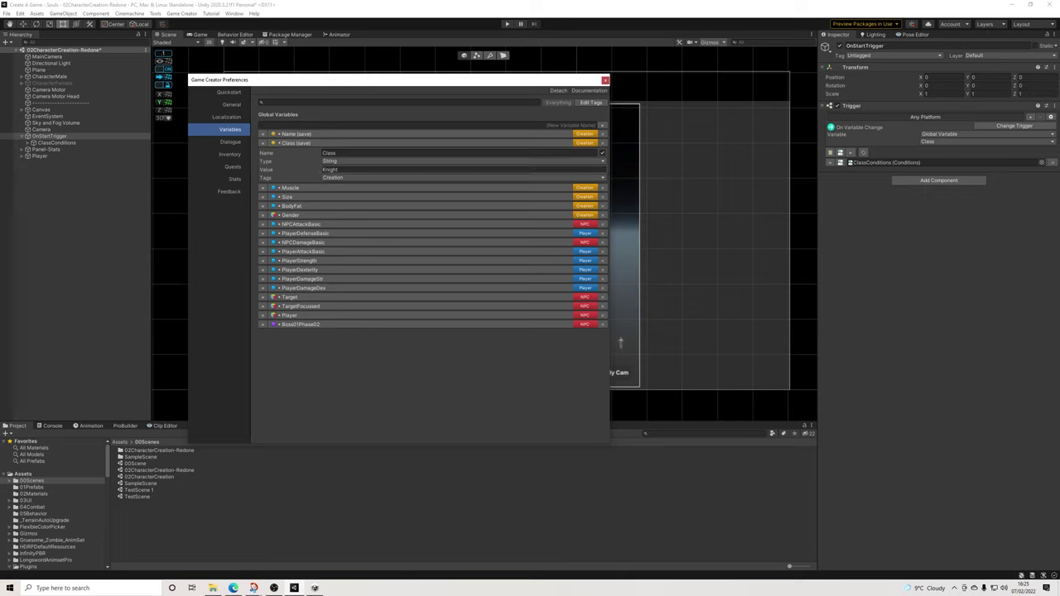
{"action": "type", "text": "Empty"}
{"action": "left_click", "coordinate": [606, 80]}
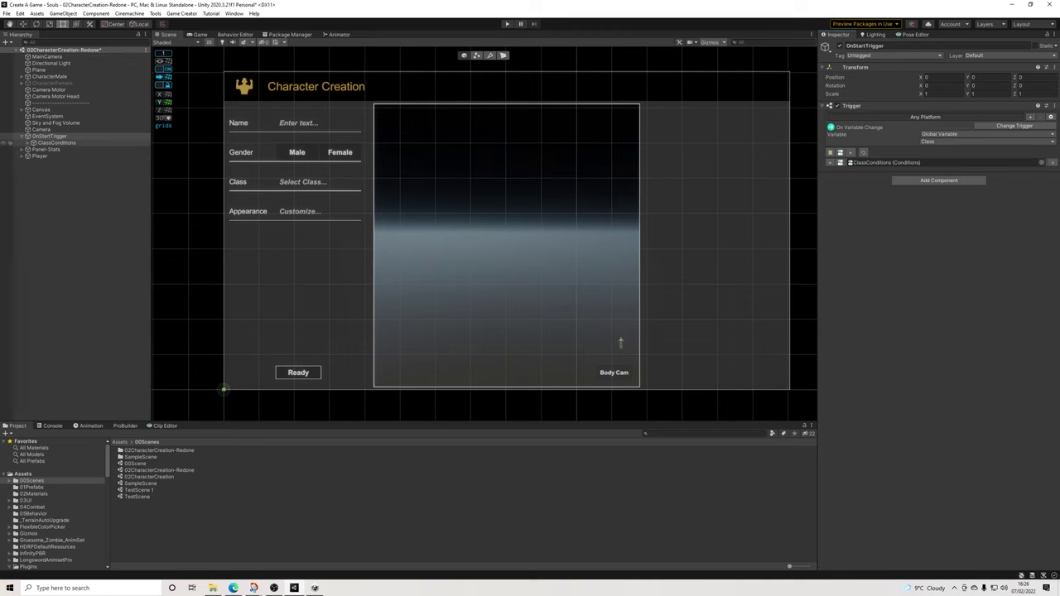
{"action": "left_click", "coordinate": [7, 13]}
{"action": "left_click", "coordinate": [25, 53]}
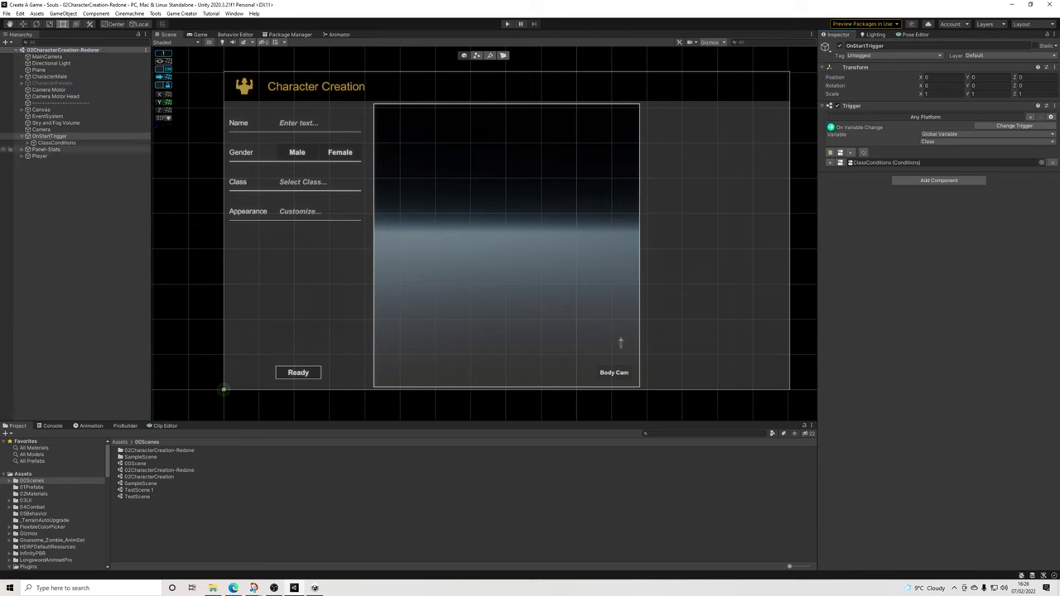
Make Panel-Stats a child of PanelCharacter and move it inside the character preview frame
{"action": "left_click", "coordinate": [506, 231]}
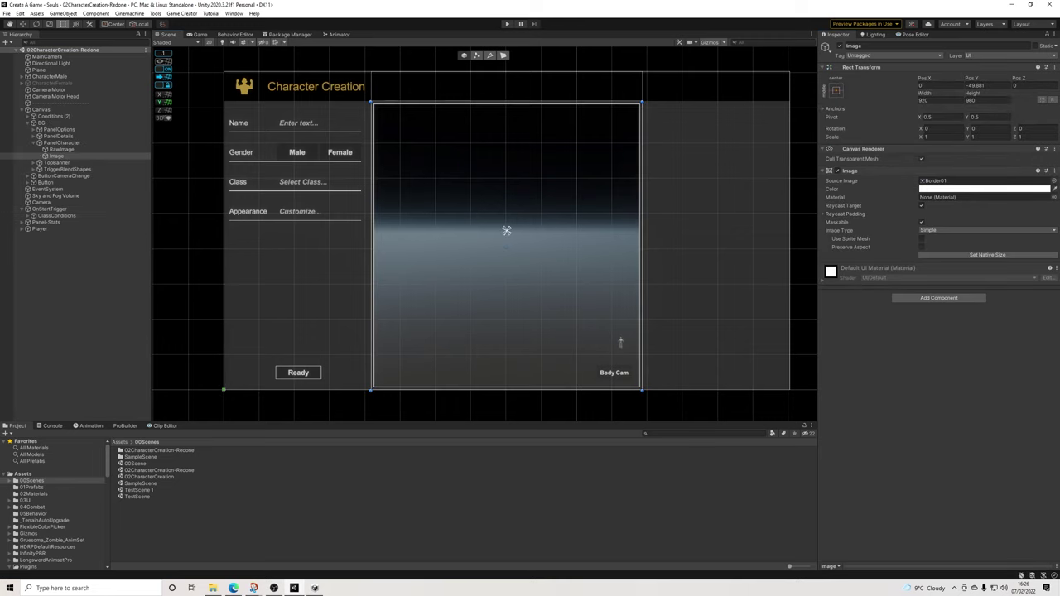
{"action": "left_click_drag", "start_coordinate": [45, 222], "coordinate": [58, 143]}
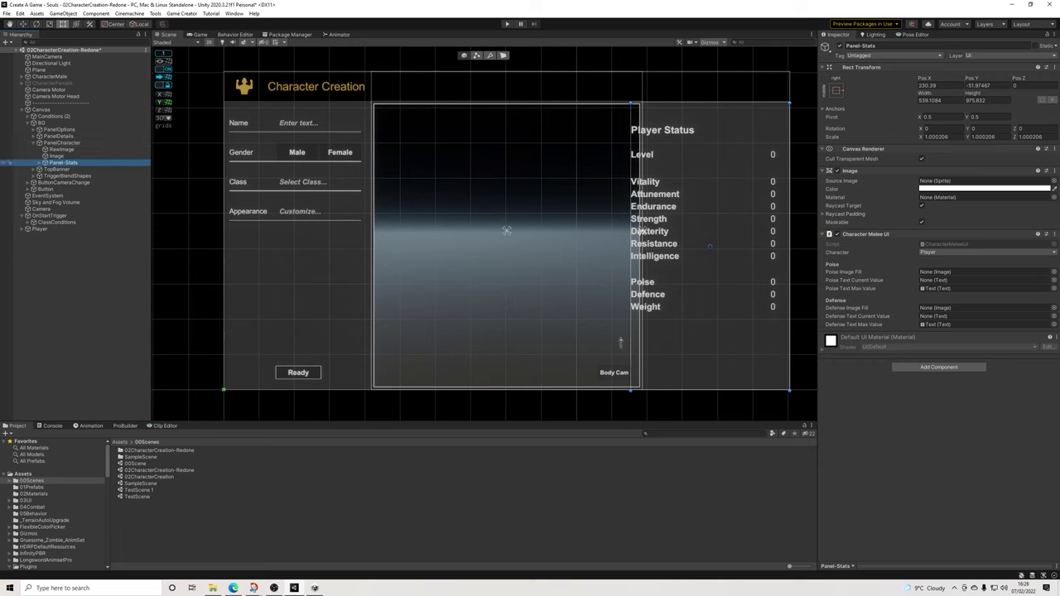
{"action": "left_click_drag", "start_coordinate": [727, 254], "coordinate": [580, 254]}
Scale Panel-Stats to 0.5 on X, Y and Z and place it in the preview's upper-right corner
{"action": "left_click", "coordinate": [945, 137]}
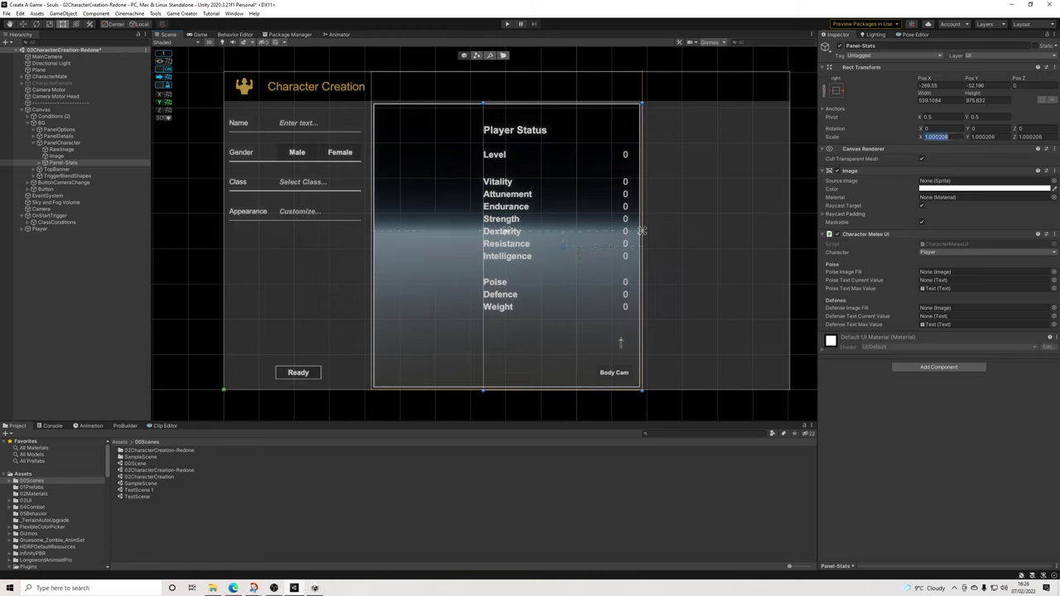
{"action": "type", "text": "0.5"}
{"action": "key", "text": "Tab"}
{"action": "type", "text": "0.5"}
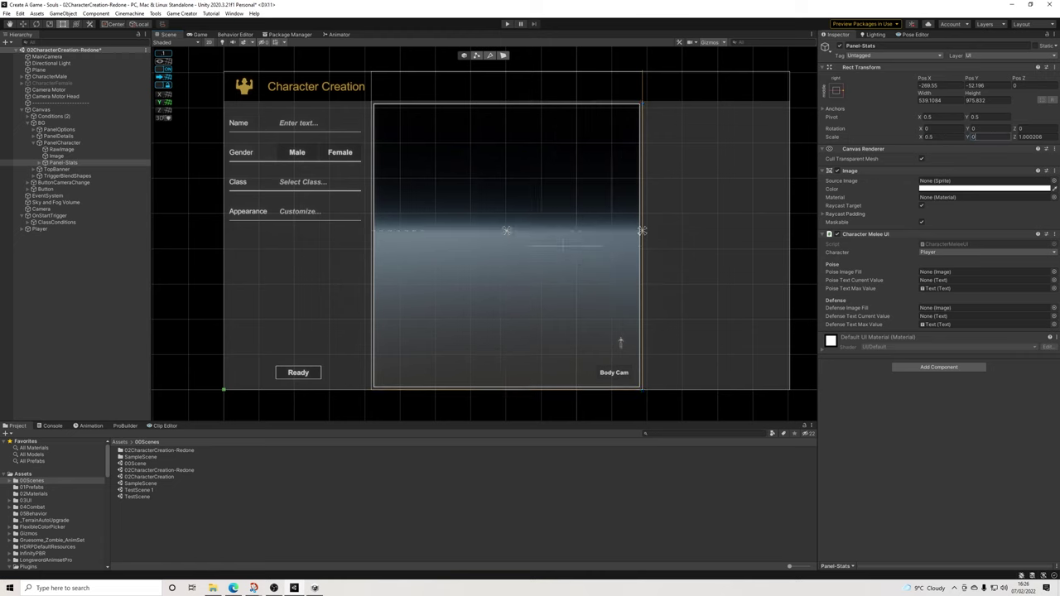
{"action": "key", "text": "Tab"}
{"action": "type", "text": "0"}
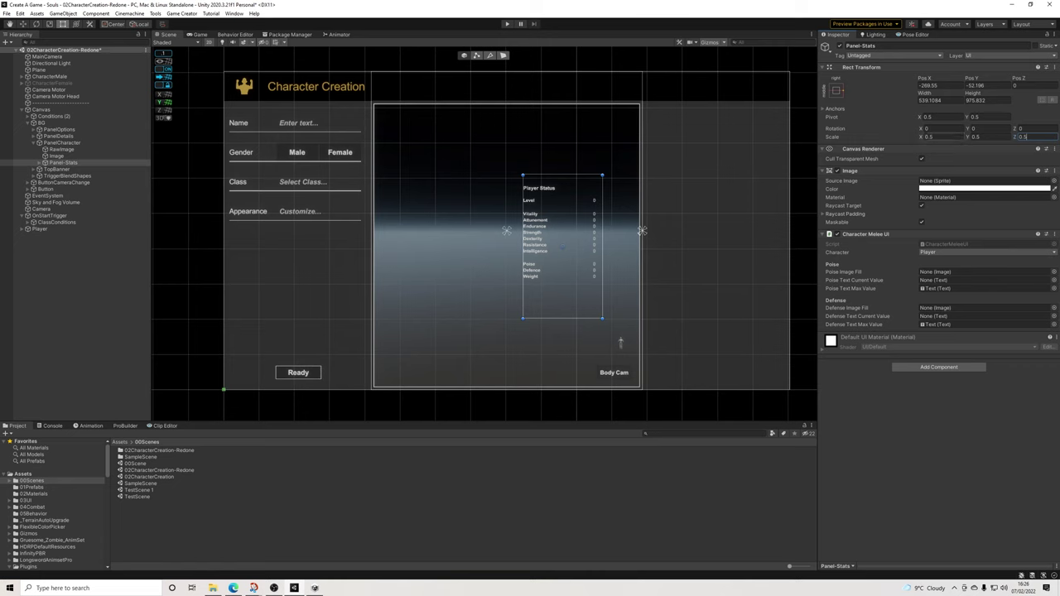
{"action": "left_click_drag", "start_coordinate": [563, 246], "coordinate": [599, 176]}
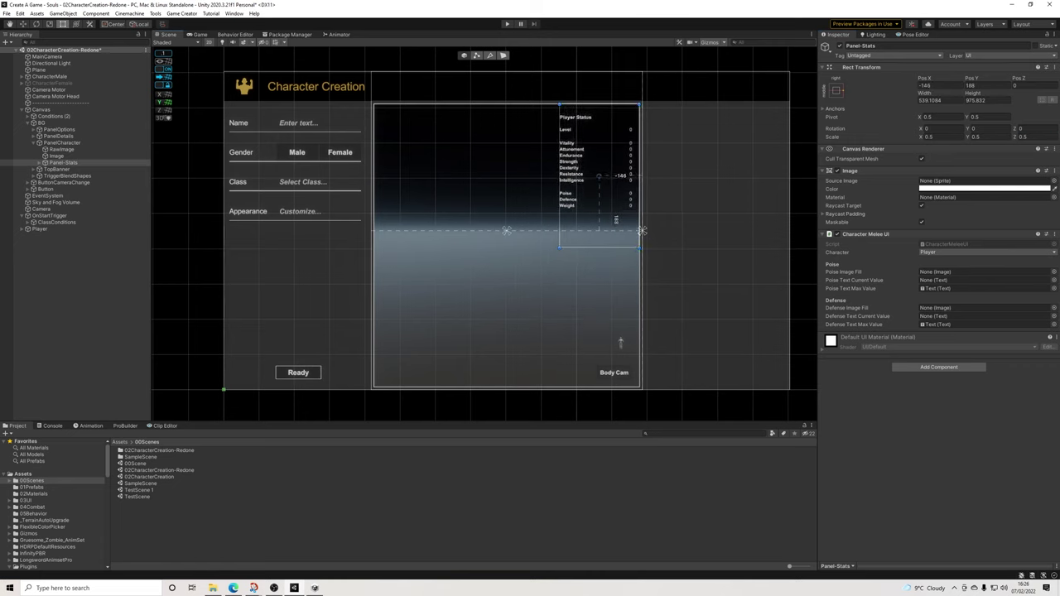
Delete the Player Status title text and the Text-Poise, Text-Defence and Text-Weight children from Panel-Stats
{"action": "left_click", "coordinate": [39, 164]}
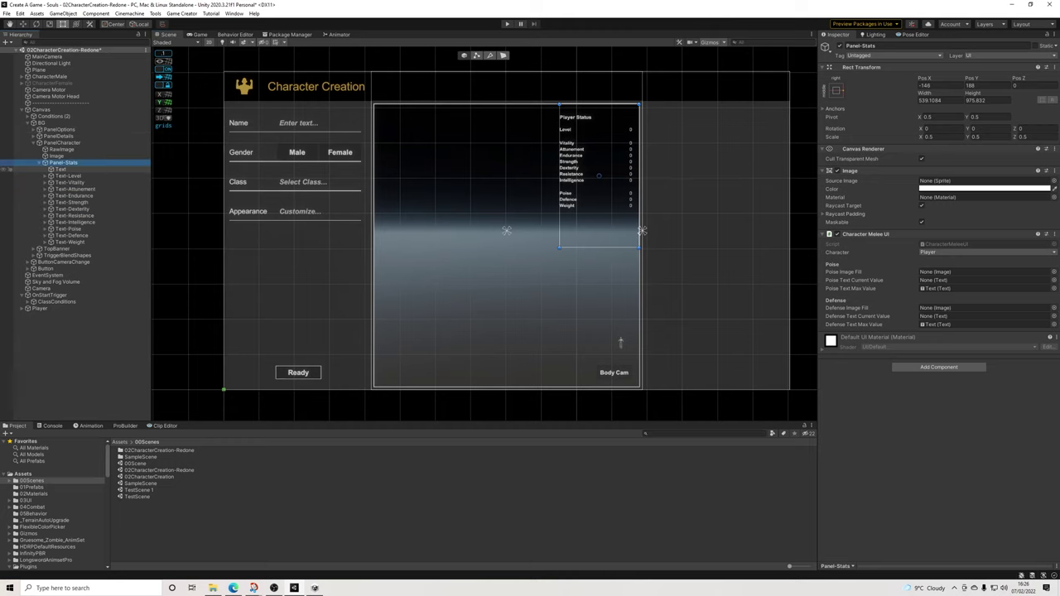
{"action": "left_click", "coordinate": [62, 169]}
{"action": "key", "text": "Delete"}
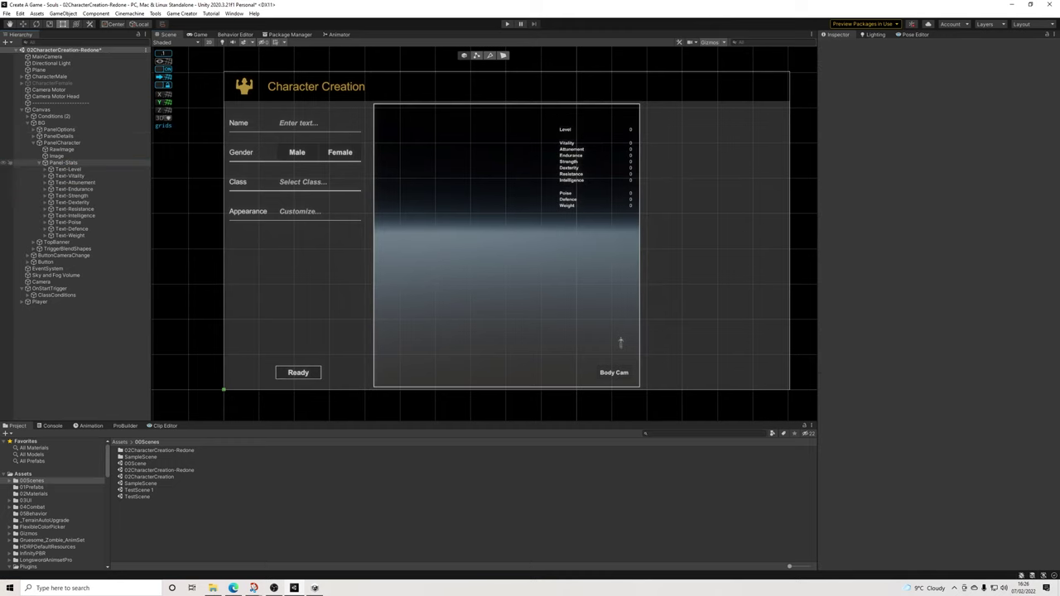
{"action": "left_click", "coordinate": [67, 222]}
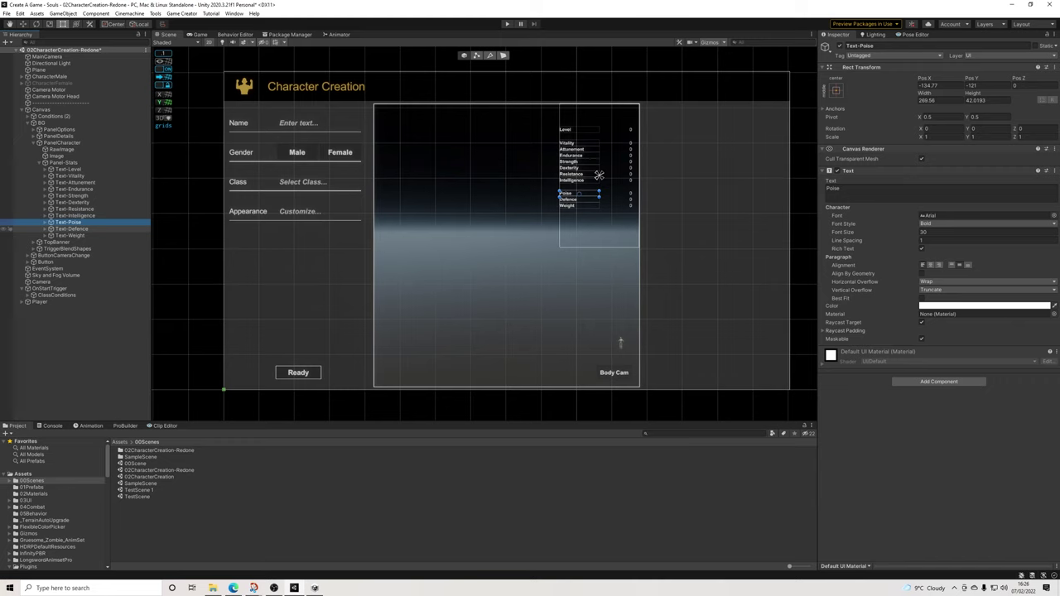
{"action": "key", "text": "Delete"}
{"action": "left_click", "coordinate": [71, 222]}
{"action": "key", "text": "Delete"}
{"action": "left_click", "coordinate": [72, 223]}
{"action": "key", "text": "Delete"}
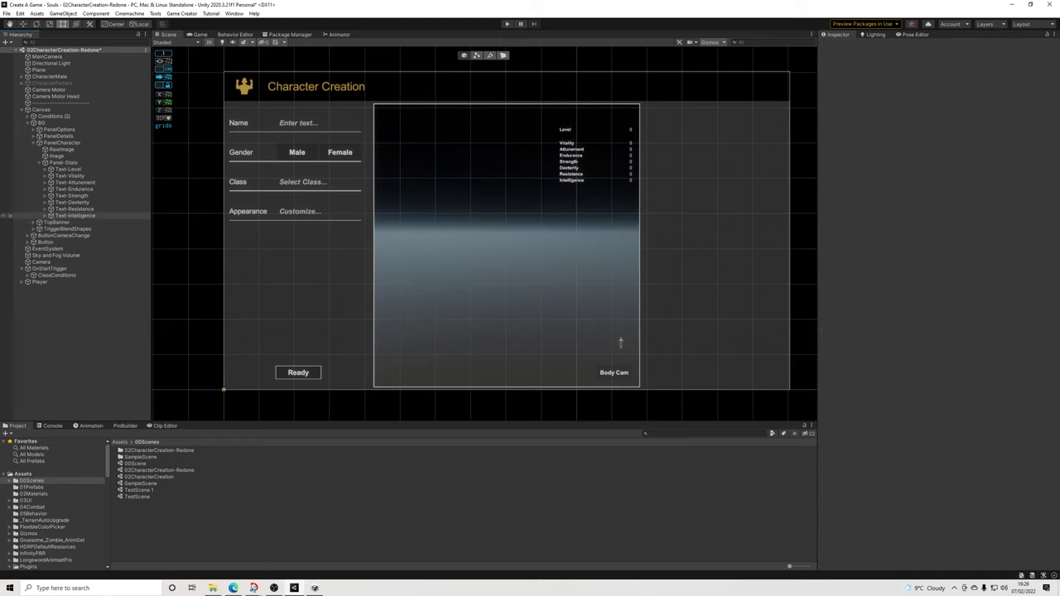
Reduce Panel-Stats to about 686 high and move it back up into the preview's upper-right corner
{"action": "left_click", "coordinate": [599, 176]}
{"action": "mouse_move", "coordinate": [599, 247]}
{"action": "left_mouse_down"}
{"action": "mouse_move", "coordinate": [598, 207]}
{"action": "mouse_move", "coordinate": [598, 227]}
{"action": "left_mouse_up"}
{"action": "left_click_drag", "start_coordinate": [599, 104], "coordinate": [599, 122]}
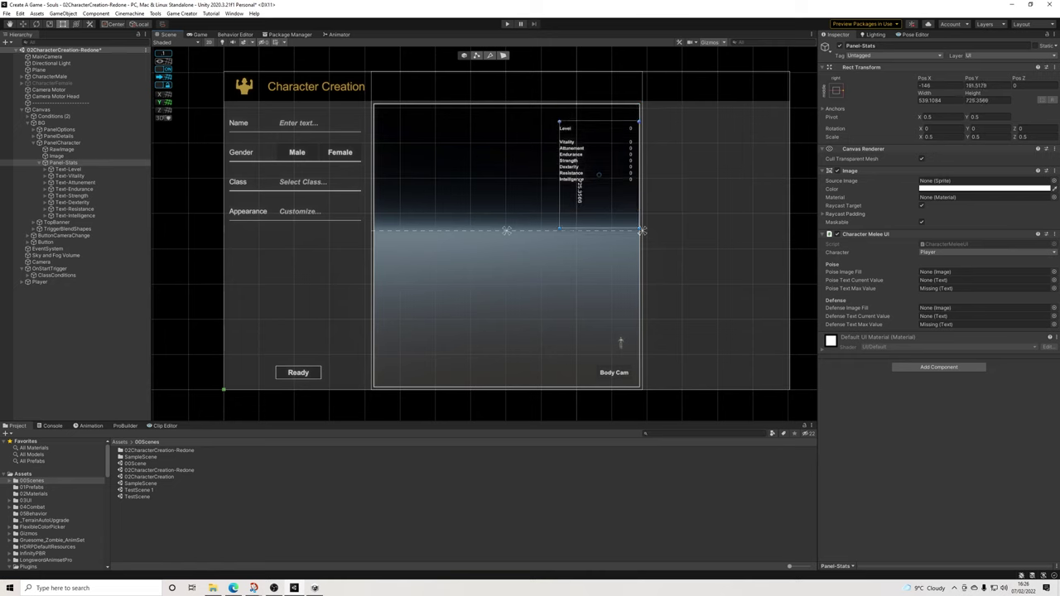
{"action": "left_click_drag", "start_coordinate": [598, 228], "coordinate": [599, 222]}
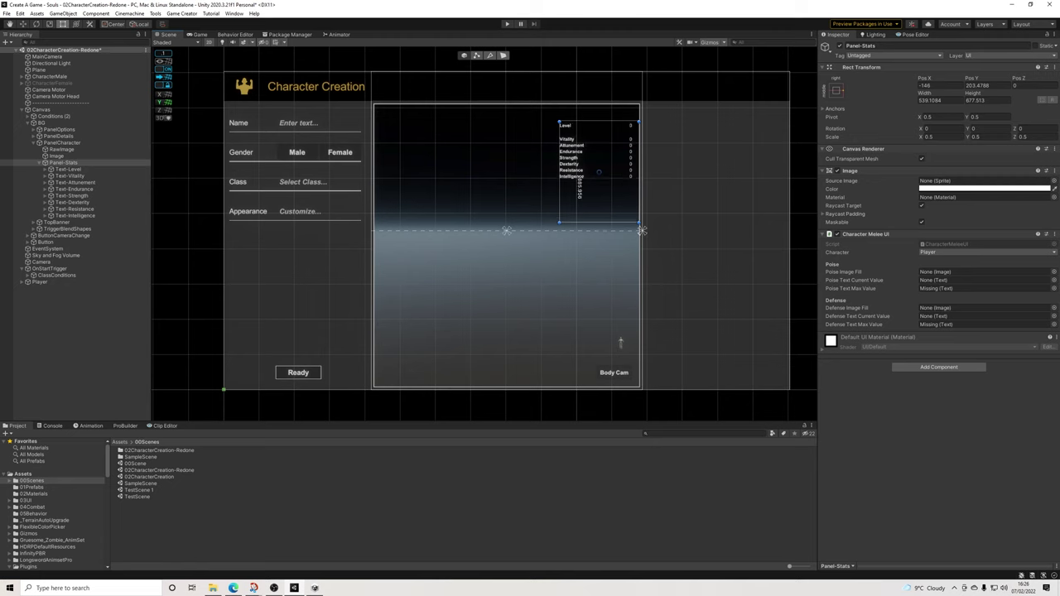
{"action": "left_click_drag", "start_coordinate": [598, 183], "coordinate": [598, 154]}
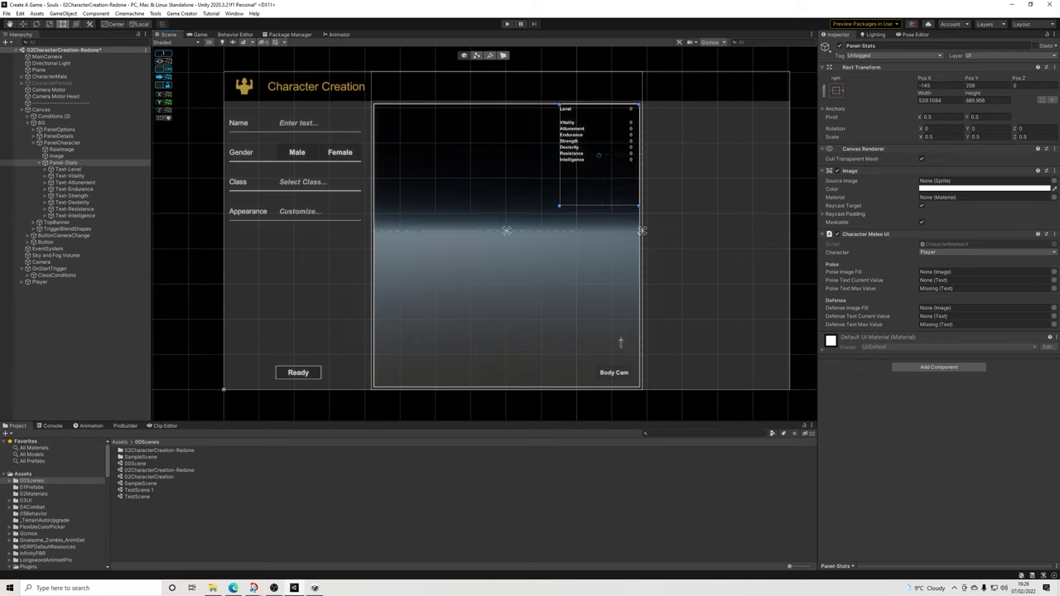
{"action": "left_click", "coordinate": [712, 405]}
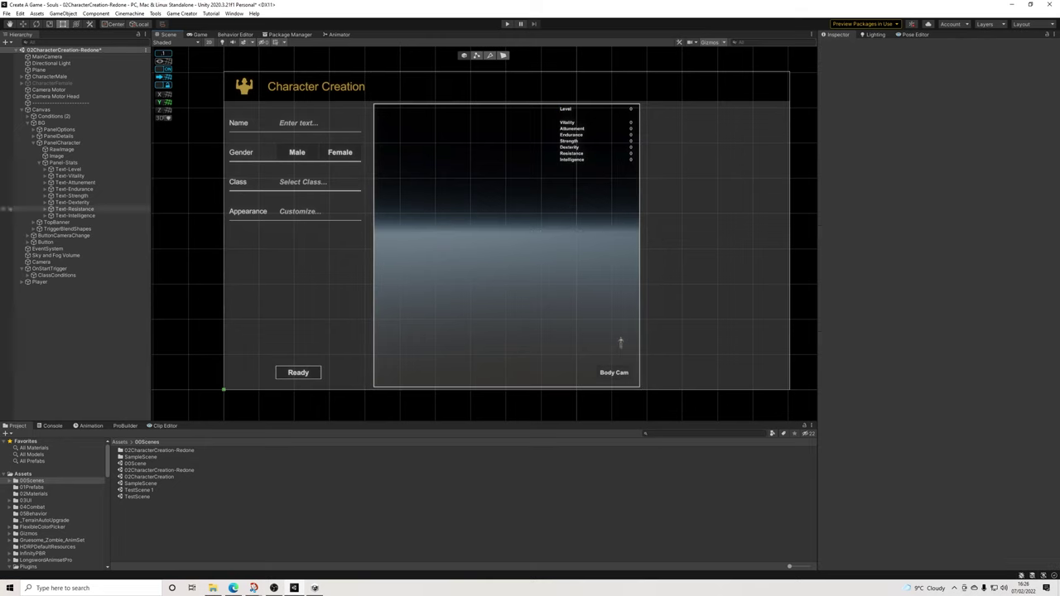
Move Text-Level down so it sits directly above the Vitality row
{"action": "left_click", "coordinate": [599, 154]}
{"action": "left_click_drag", "start_coordinate": [598, 154], "coordinate": [599, 153]}
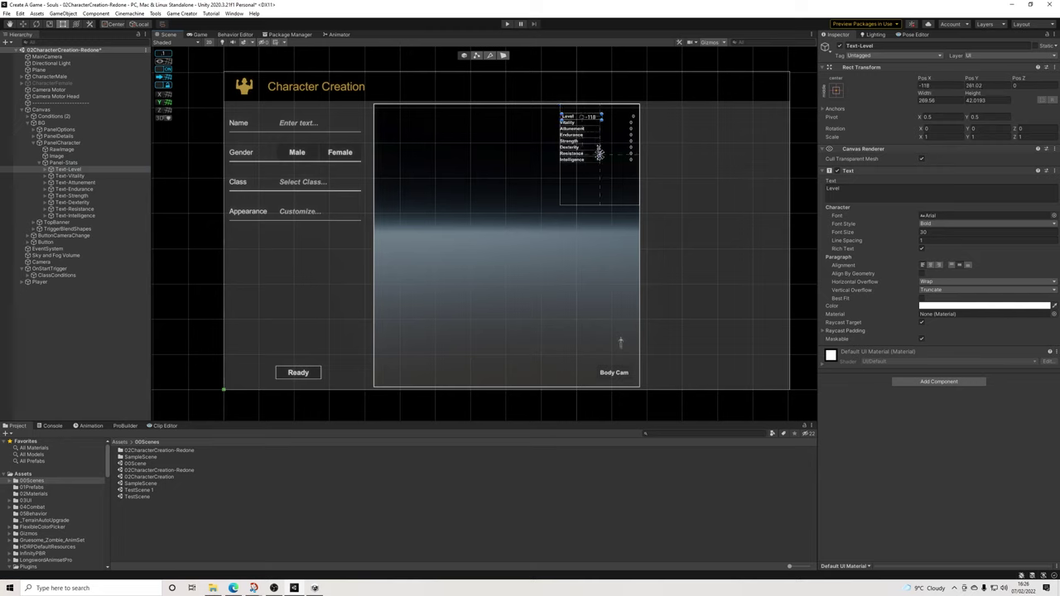
{"action": "left_click", "coordinate": [620, 342]}
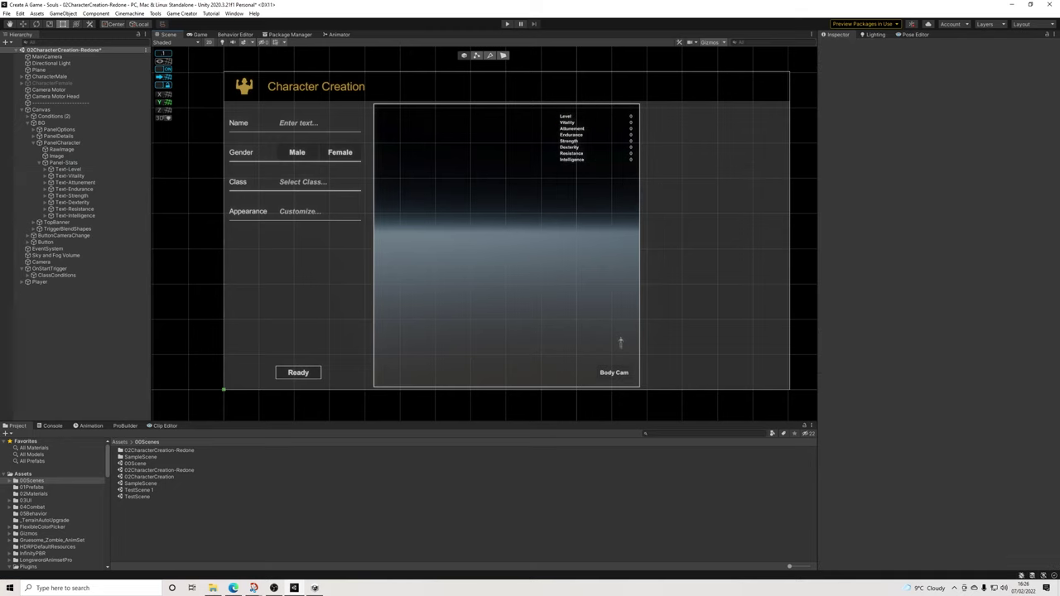
{"action": "left_click", "coordinate": [599, 154]}
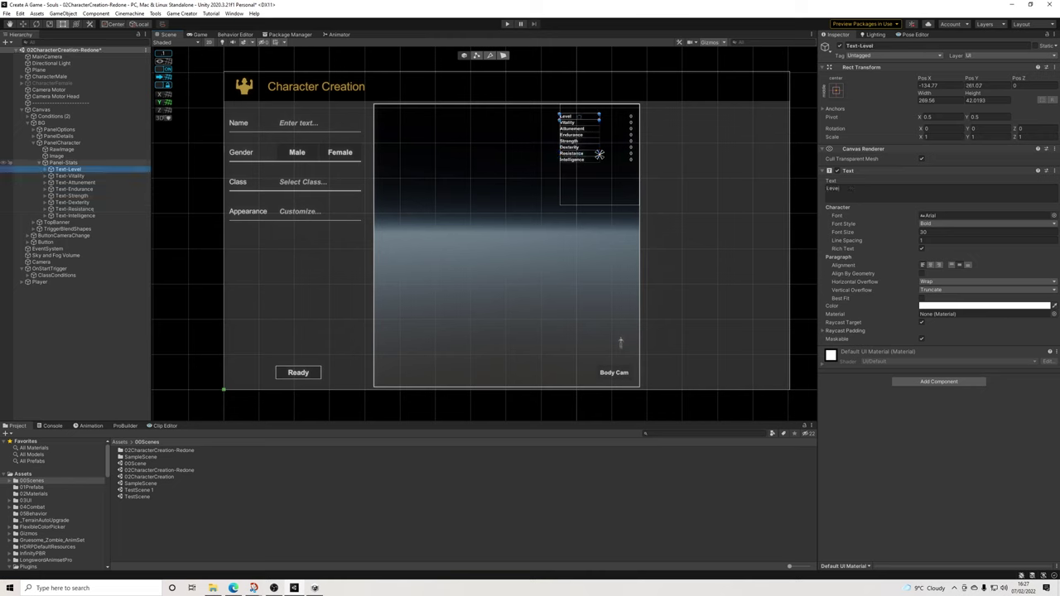
Shorten Panel-Stats from its lower edge to about 644 high and deactivate the panel
{"action": "left_click", "coordinate": [598, 154]}
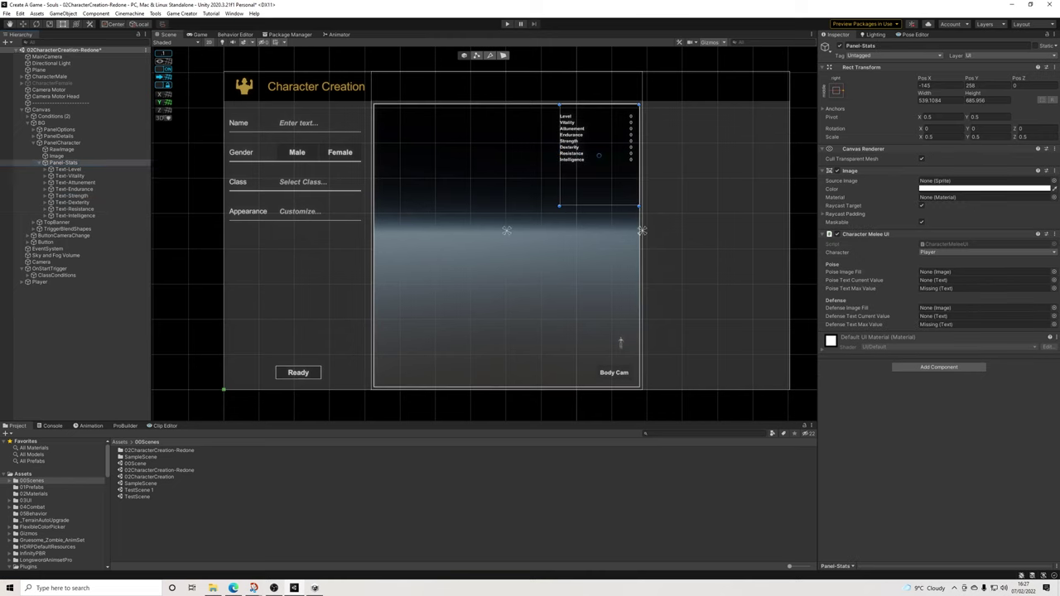
{"action": "left_click_drag", "start_coordinate": [599, 205], "coordinate": [599, 198]}
{"action": "left_click", "coordinate": [712, 405]}
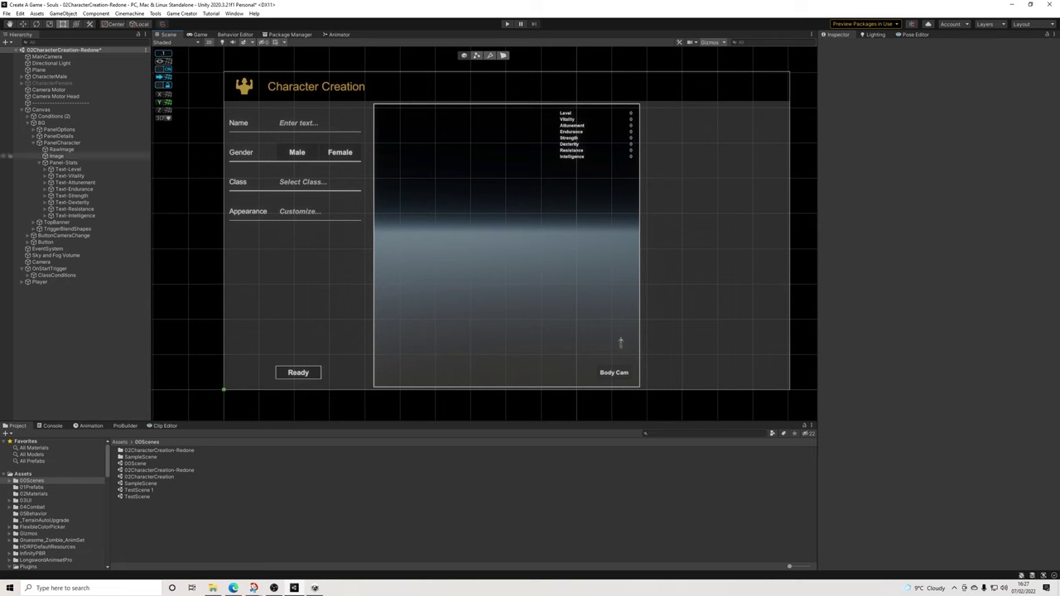
{"action": "left_click", "coordinate": [64, 163]}
{"action": "key", "text": "Left"}
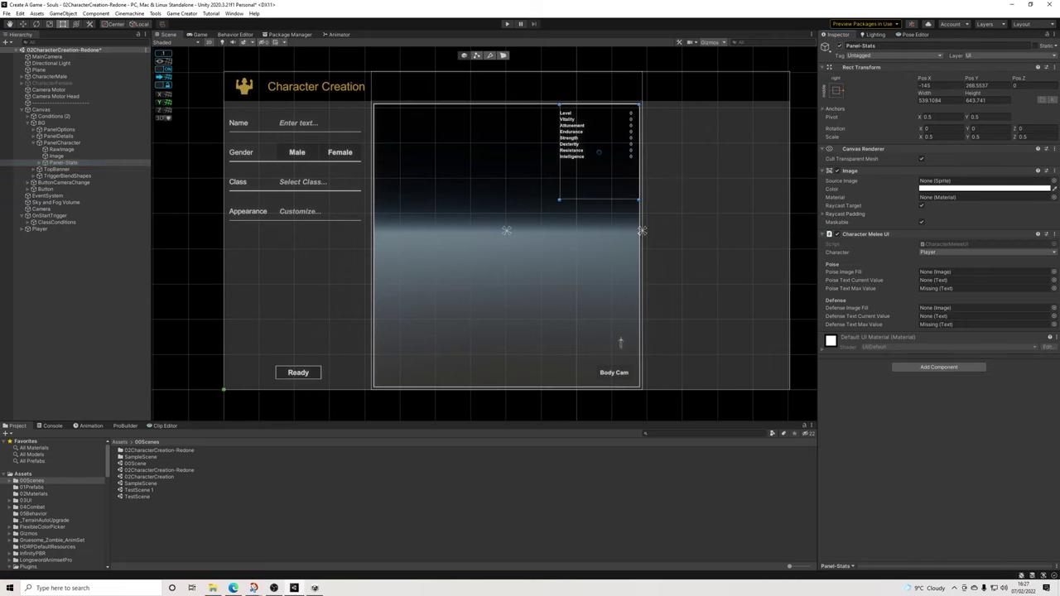
{"action": "left_click", "coordinate": [839, 46]}
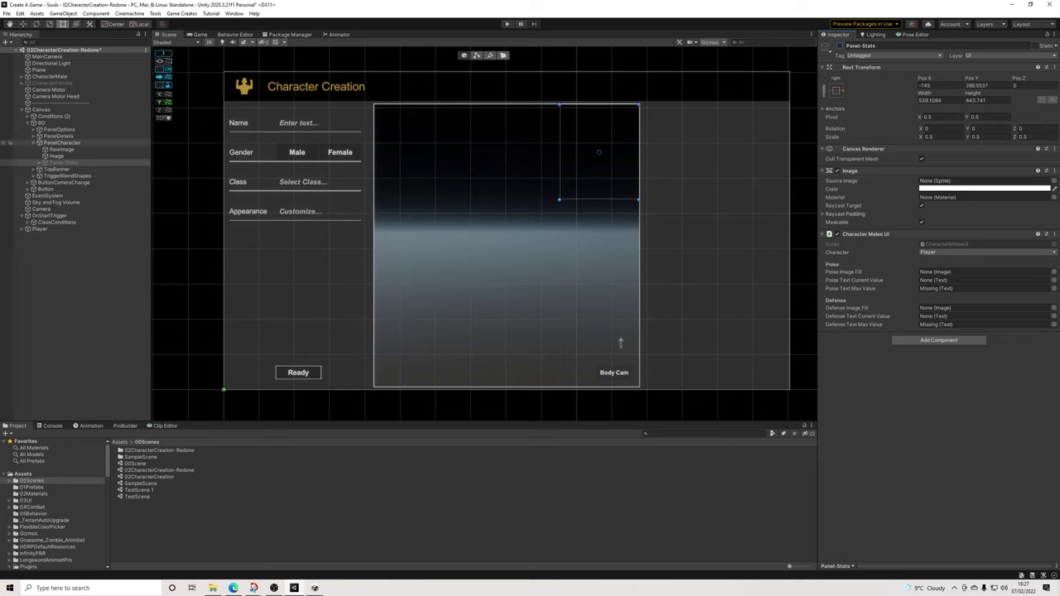
{"action": "left_click", "coordinate": [50, 215]}
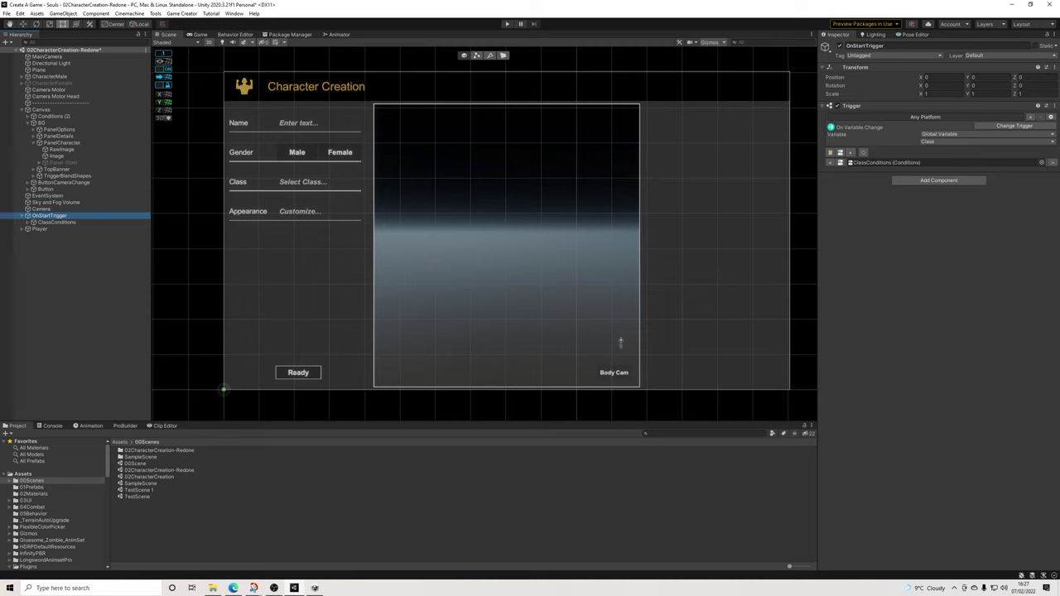
{"action": "left_click", "coordinate": [939, 180]}
{"action": "type", "text": "trig"}
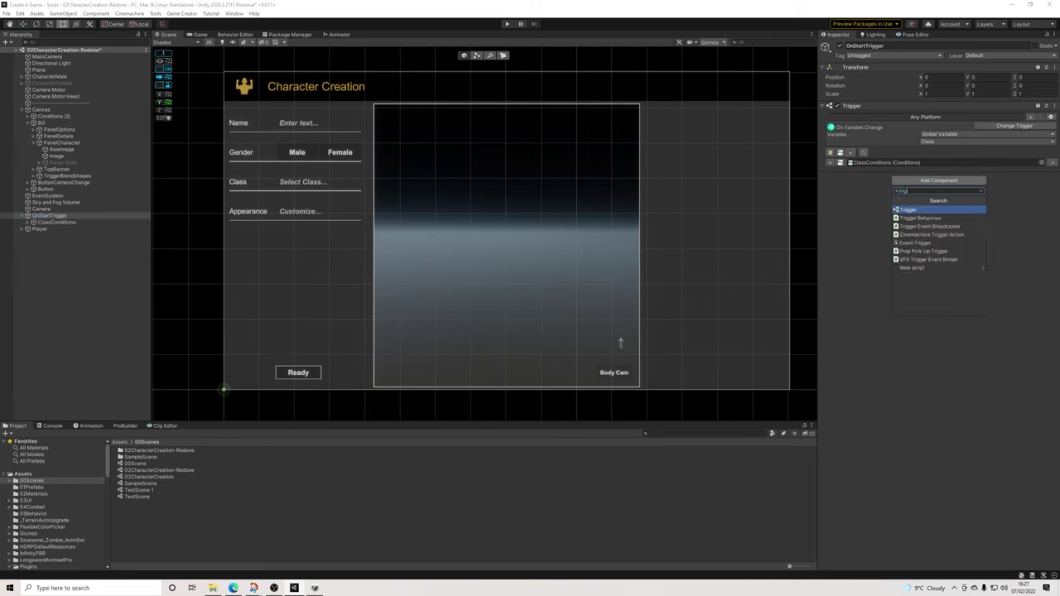
{"action": "key", "text": "Return"}
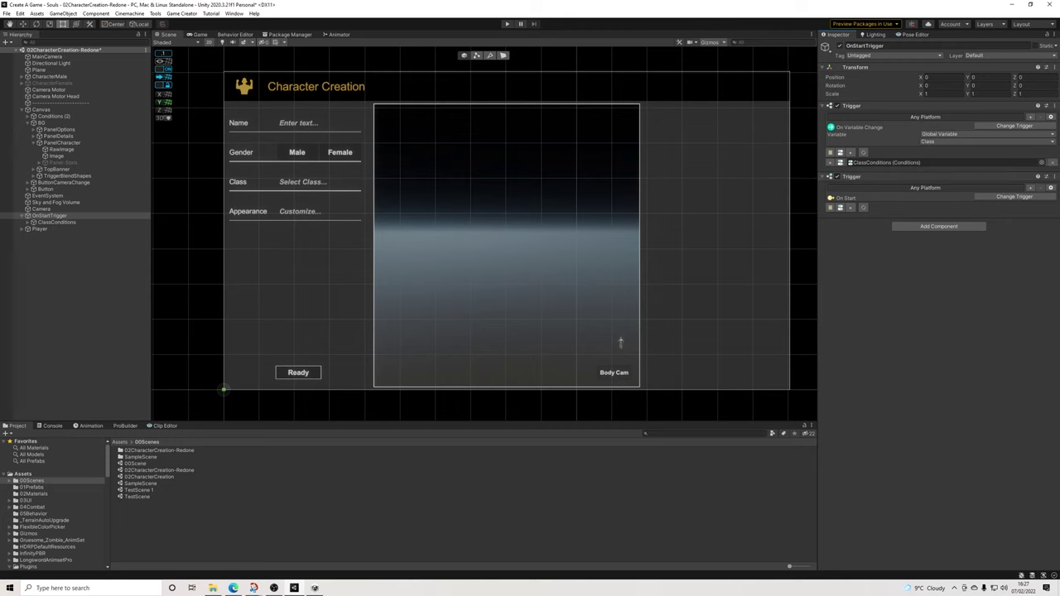
{"action": "left_click", "coordinate": [1014, 196]}
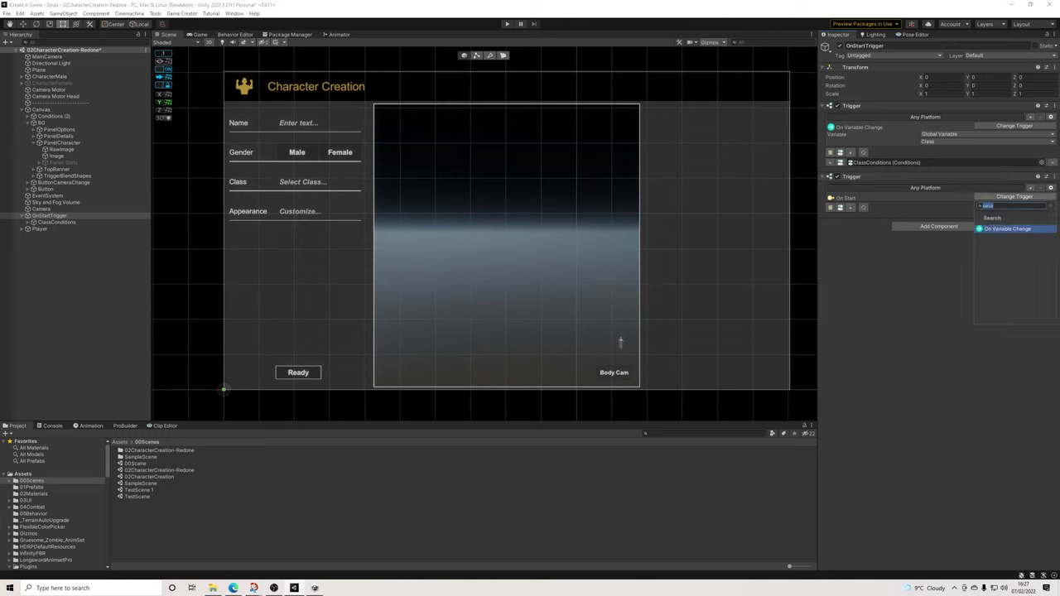
{"action": "type", "text": "on"}
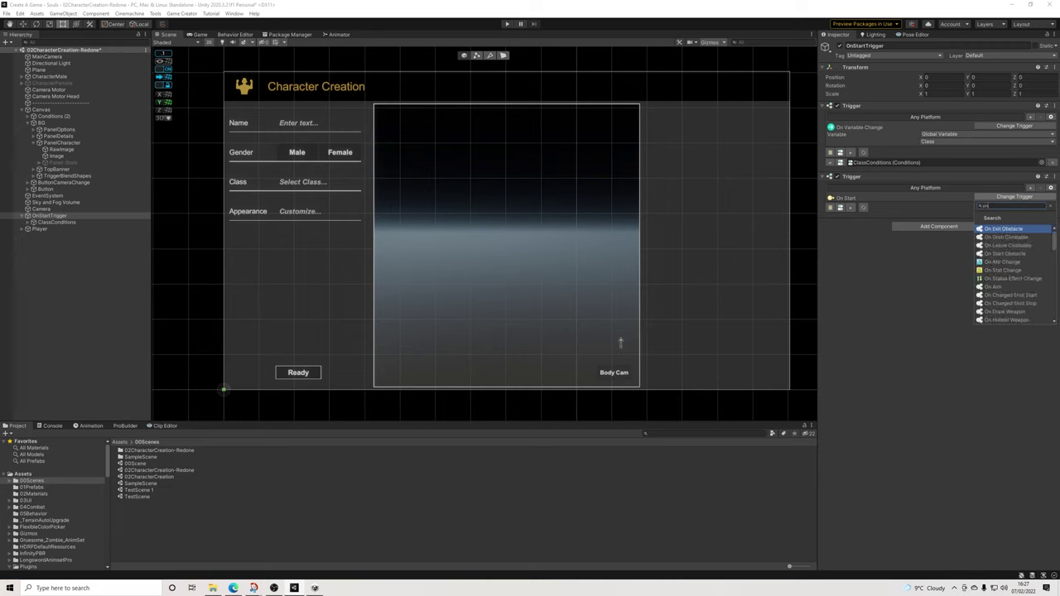
{"action": "key", "text": "BackSpace"}
{"action": "type", "text": "va"}
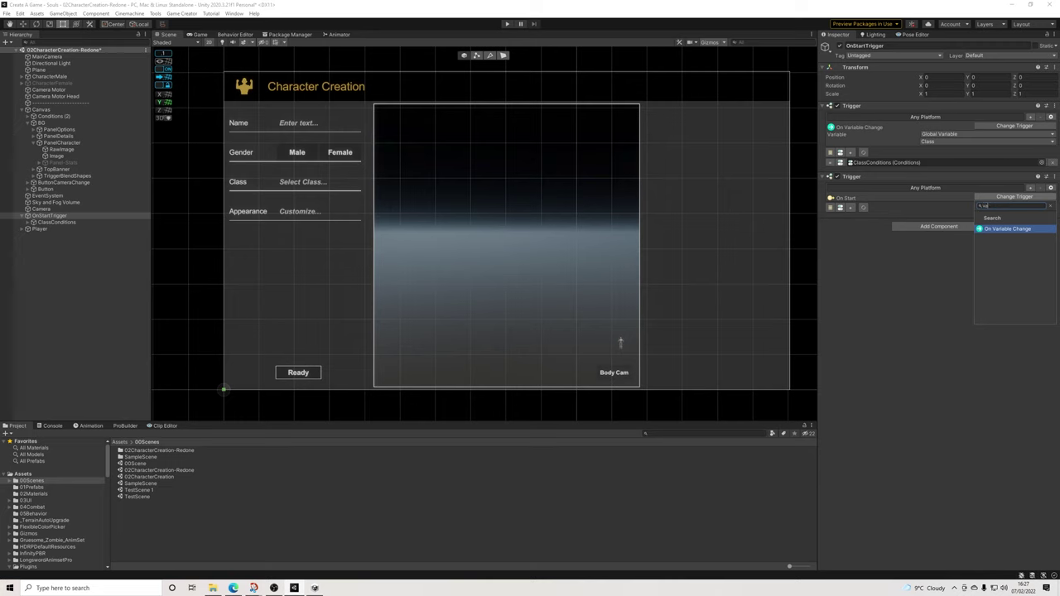
{"action": "key", "text": "Escape"}
{"action": "left_click", "coordinate": [1050, 176]}
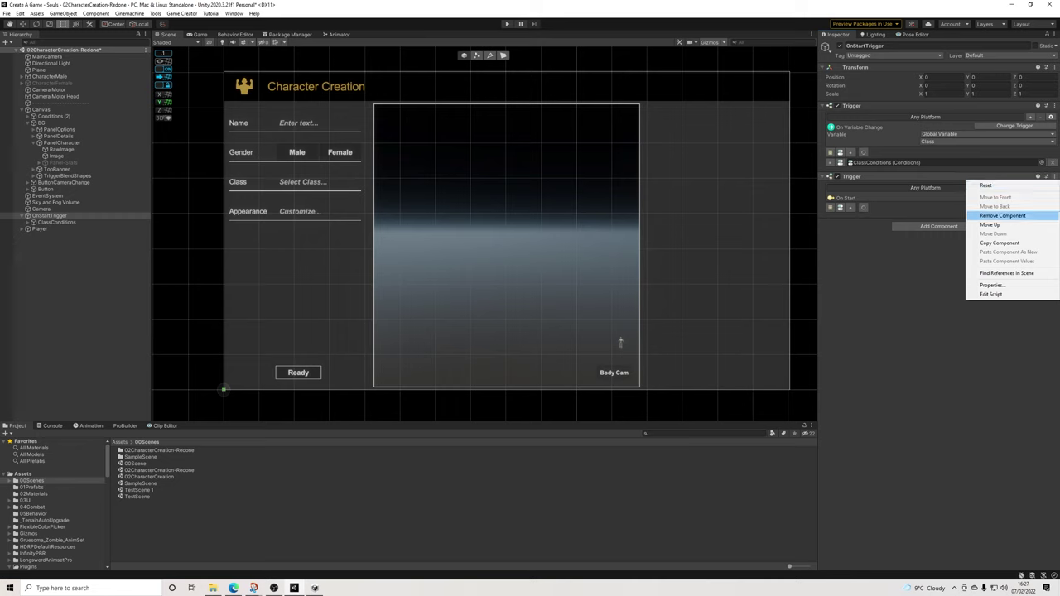
{"action": "left_click", "coordinate": [994, 215]}
Add a new Conditions object to OnStartTrigger's trigger list below ClassConditions and select it for editing
{"action": "left_click", "coordinate": [841, 152]}
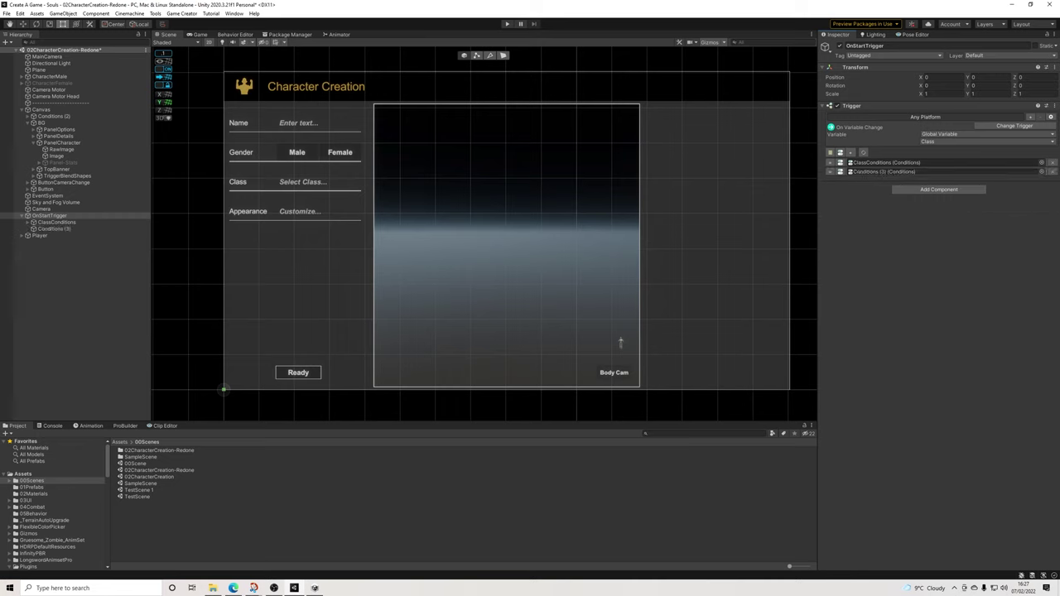
{"action": "left_click", "coordinate": [55, 229]}
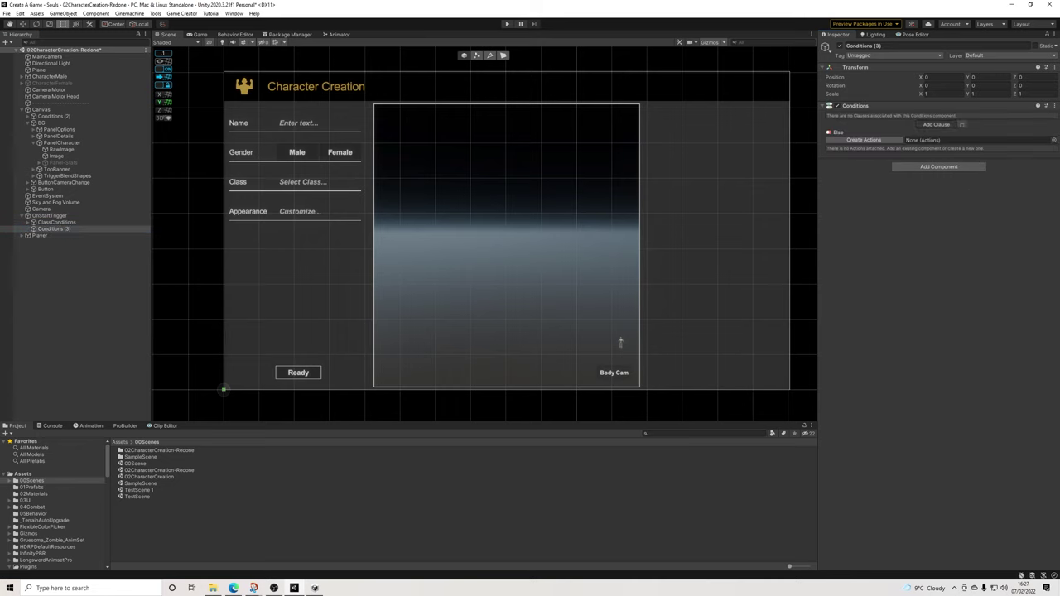
Add a clause to Conditions (3) with a Variable String condition comparing the global variable Class with the value Empty
{"action": "left_click", "coordinate": [935, 124]}
{"action": "left_click", "coordinate": [867, 141]}
{"action": "type", "text": "cli"}
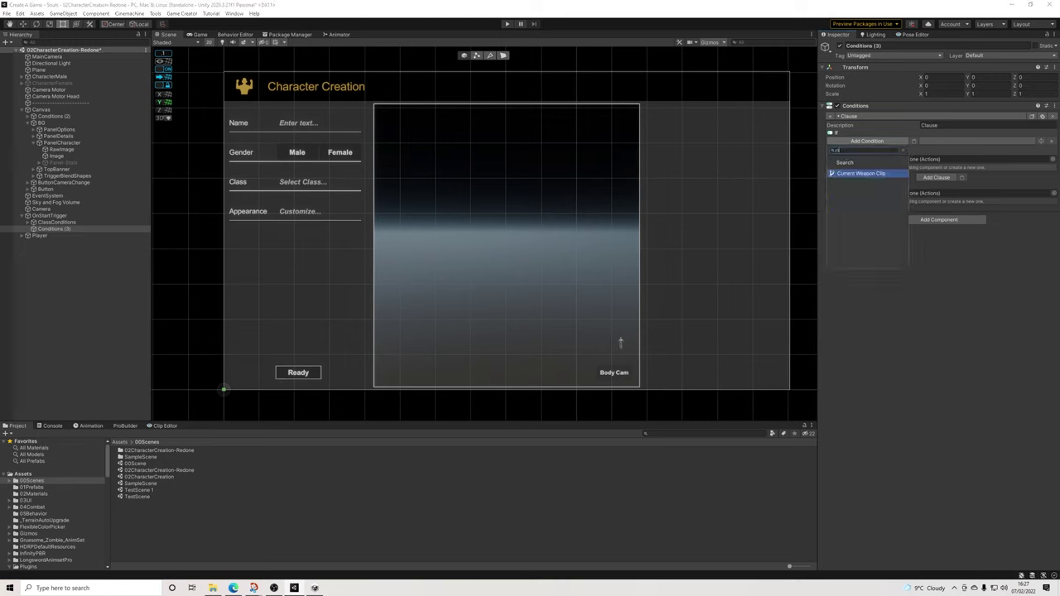
{"action": "key", "text": "BackSpace"}
{"action": "key", "text": "BackSpace"}
{"action": "key", "text": "BackSpace"}
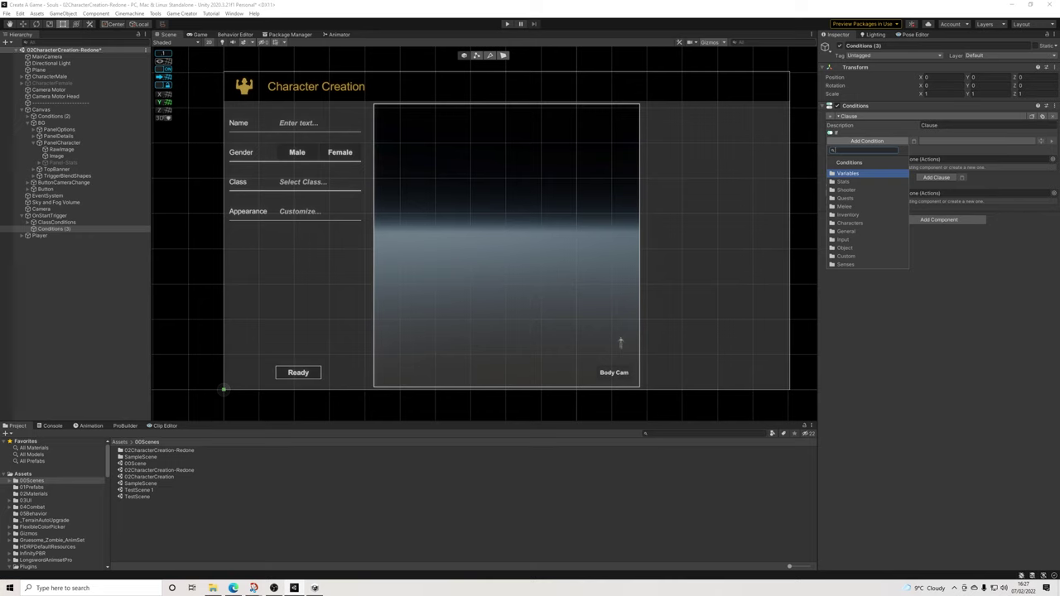
{"action": "type", "text": "str"}
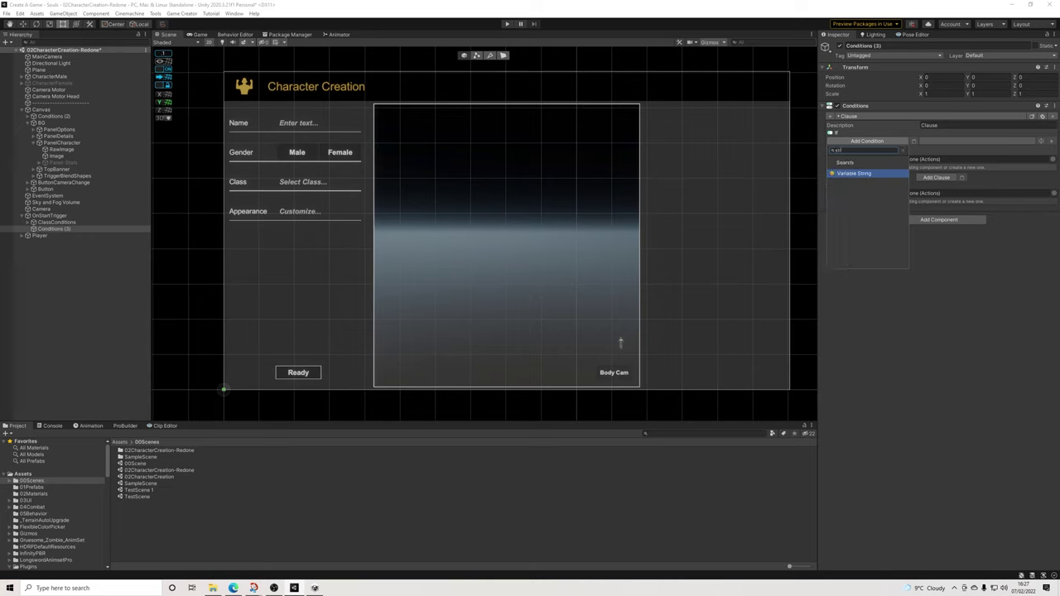
{"action": "key", "text": "Return"}
{"action": "left_click", "coordinate": [985, 157]}
{"action": "left_click", "coordinate": [985, 185]}
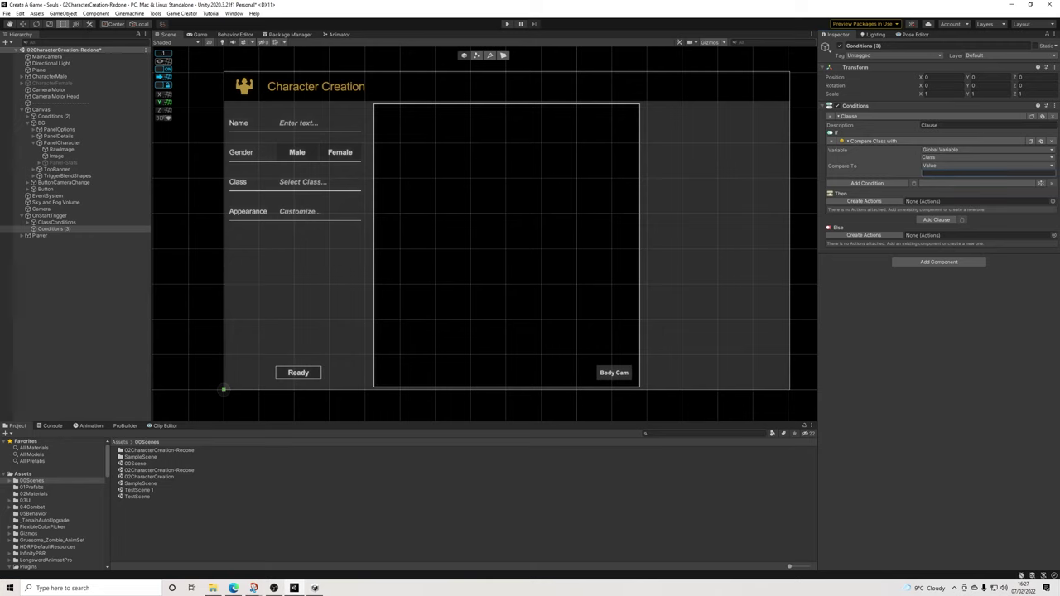
{"action": "type", "text": "Empty"}
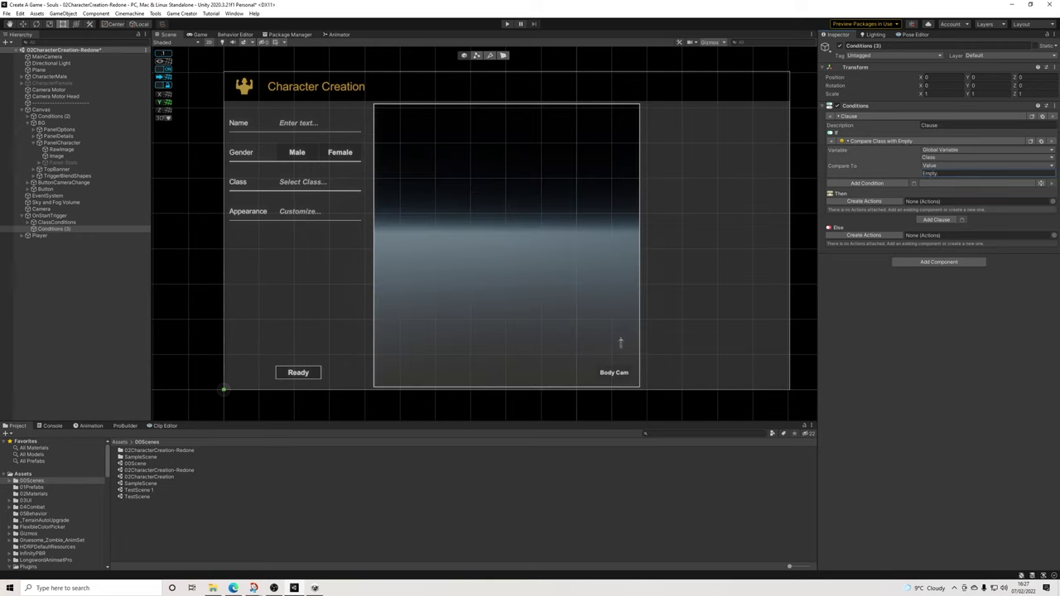
Create actions for the clause's Then branch that set the Panel-Stats object inactive
{"action": "left_click", "coordinate": [863, 202]}
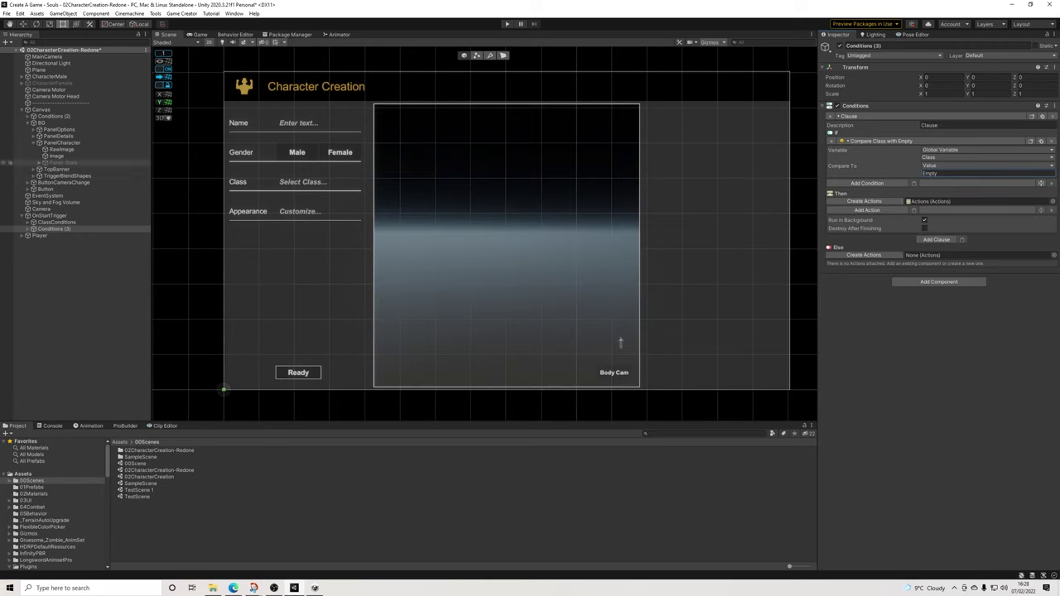
{"action": "left_click", "coordinate": [867, 210]}
{"action": "type", "text": "set"}
{"action": "left_click", "coordinate": [858, 268]}
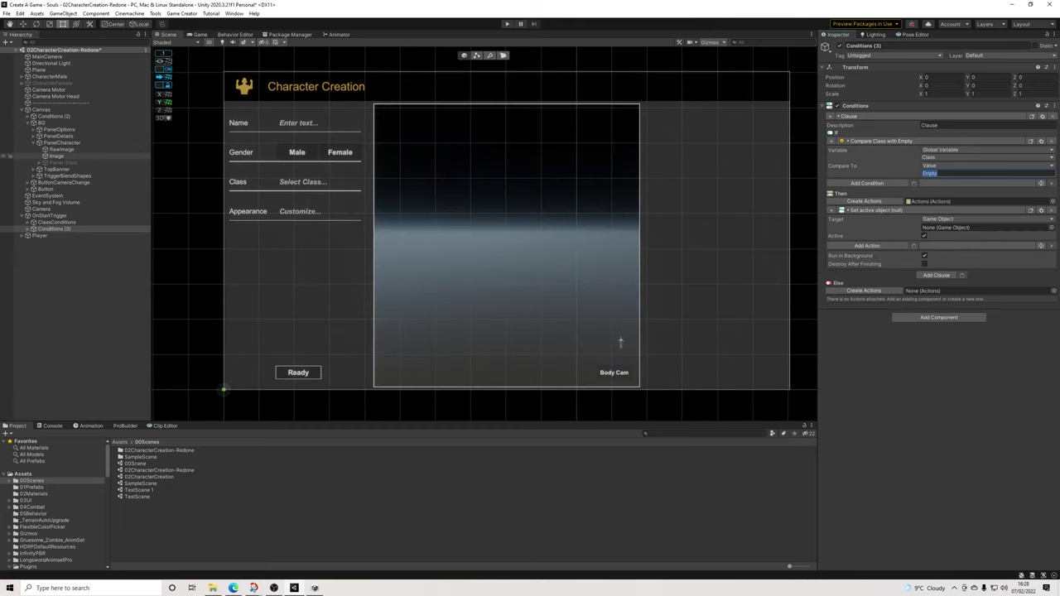
{"action": "left_click_drag", "start_coordinate": [58, 162], "coordinate": [944, 226]}
{"action": "left_click", "coordinate": [924, 235]}
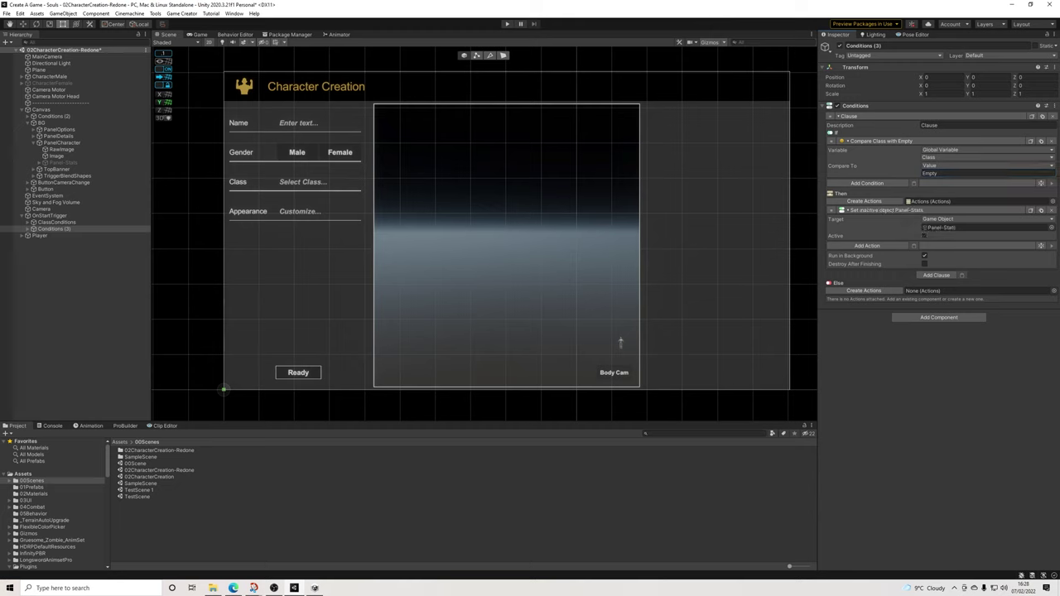
Create Else actions with a copy of the Panel-Stats action set to active, and save the scene
{"action": "left_click", "coordinate": [864, 291]}
{"action": "left_click", "coordinate": [1031, 210]}
{"action": "left_click", "coordinate": [914, 300]}
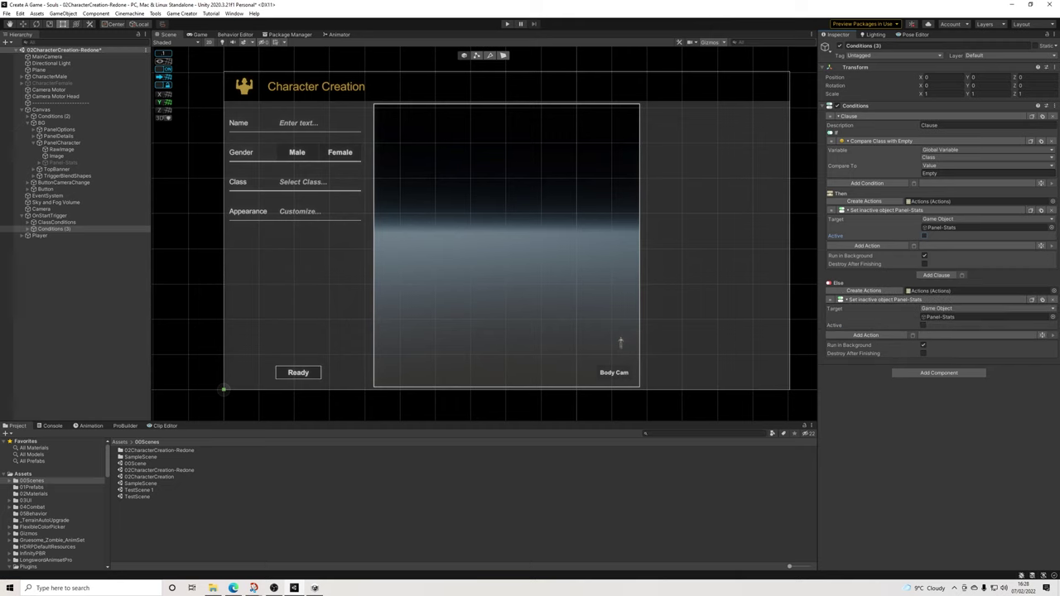
{"action": "left_click", "coordinate": [923, 325]}
{"action": "left_click", "coordinate": [6, 13]}
{"action": "left_click", "coordinate": [49, 52]}
Play the scene, toggle the character camera and choose the Knight class to test the stats panel, and stop playing
{"action": "key", "text": "ctrl+p"}
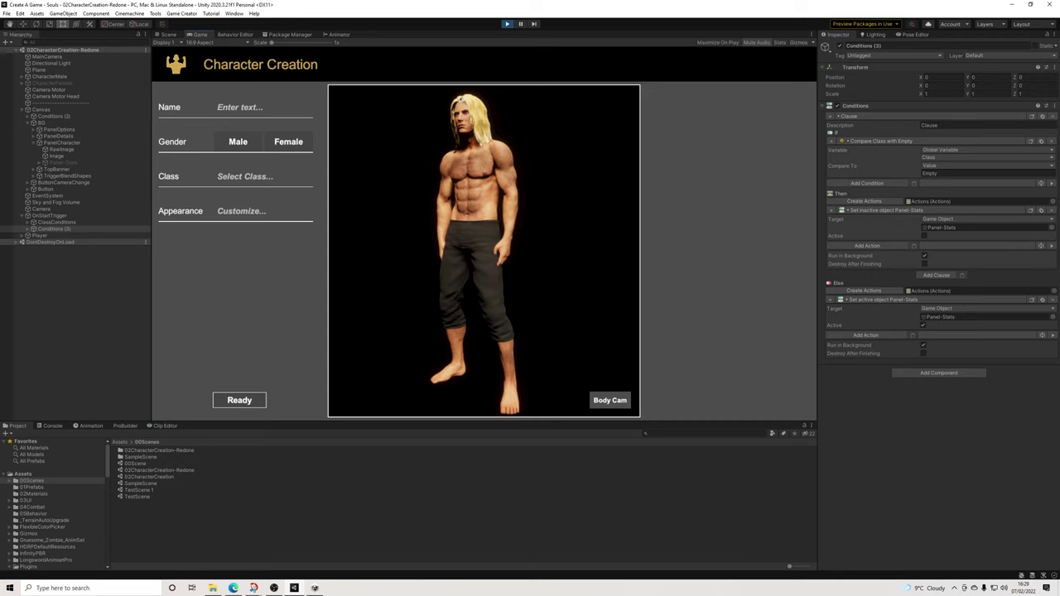
{"action": "left_click", "coordinate": [610, 400]}
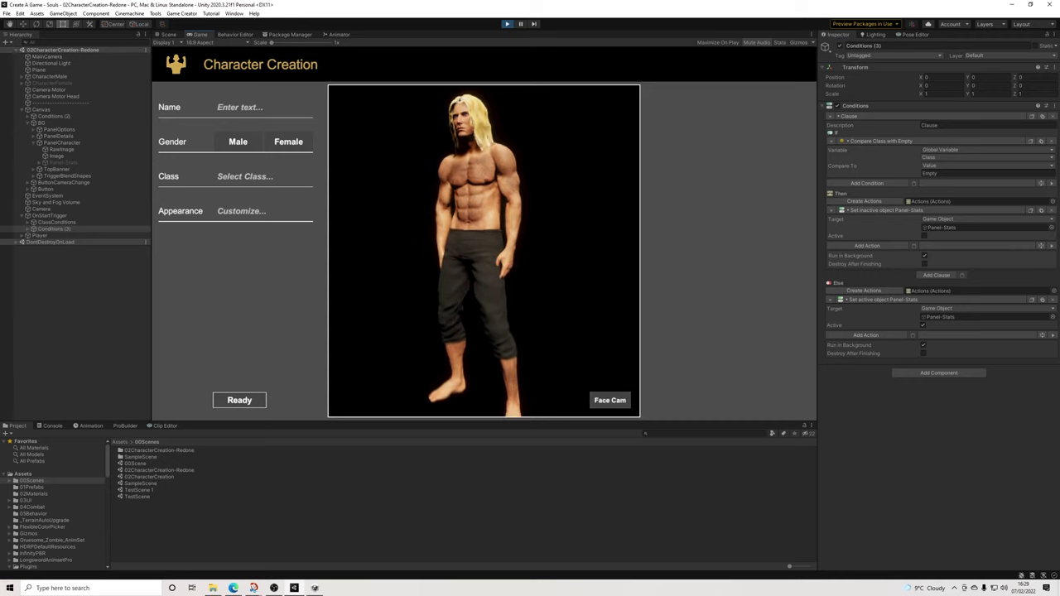
{"action": "left_click", "coordinate": [610, 400]}
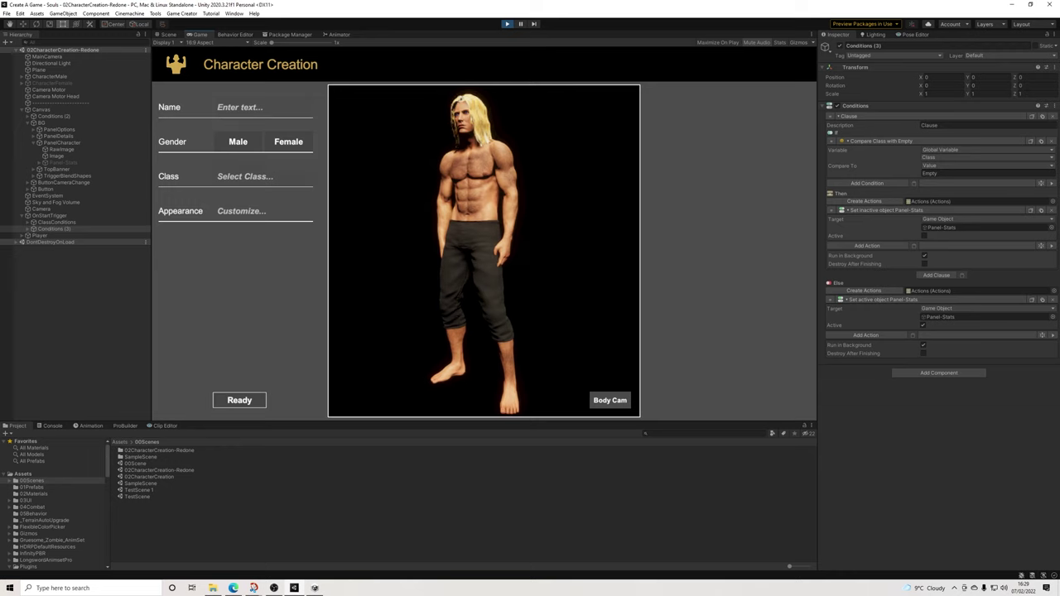
{"action": "left_click", "coordinate": [245, 176]}
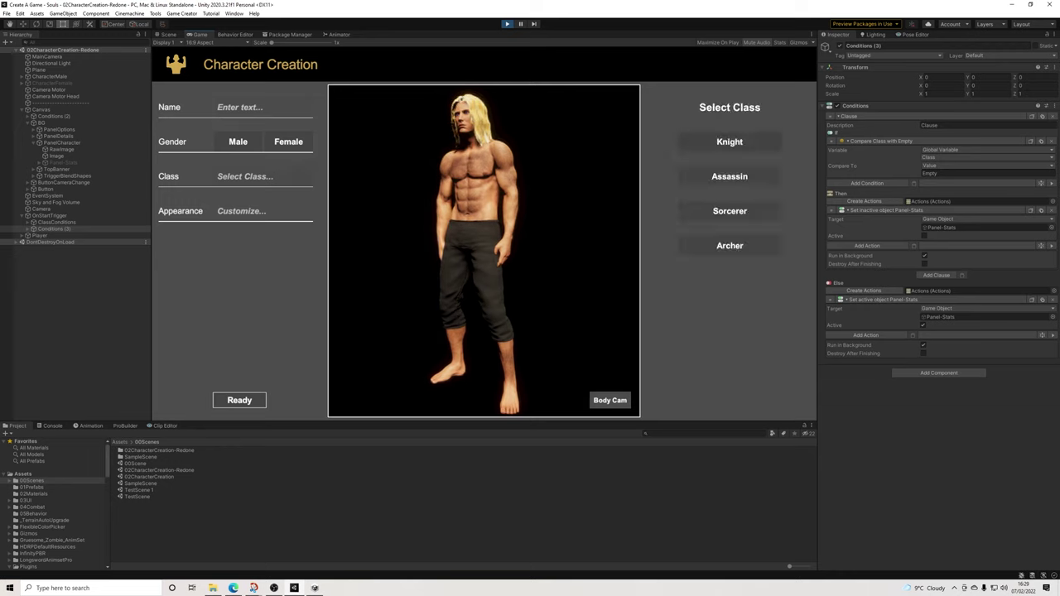
{"action": "left_click", "coordinate": [729, 142]}
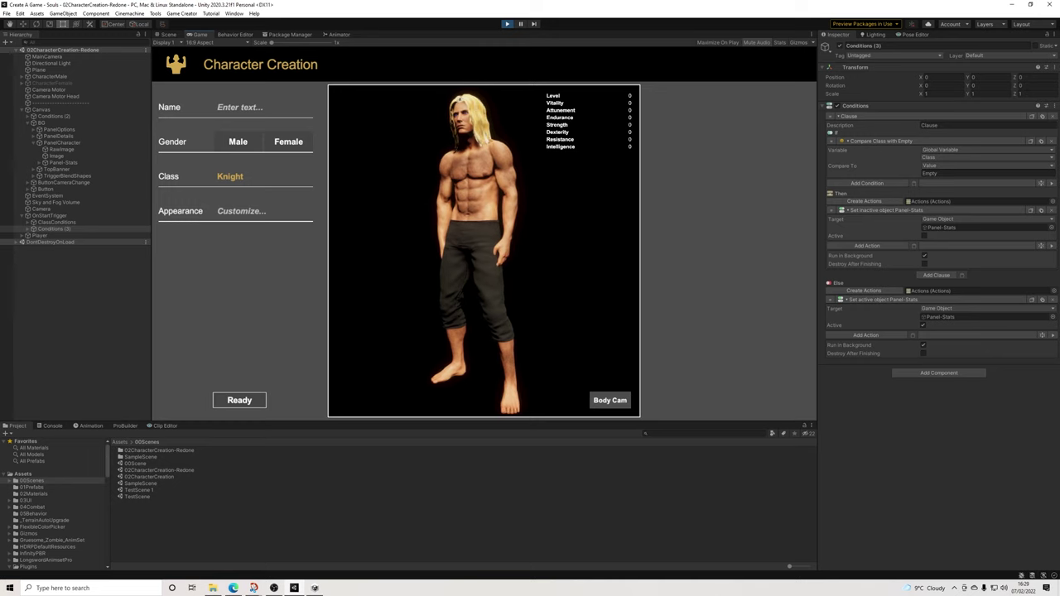
{"action": "key", "text": "ctrl+p"}
Add a Stats component to the Player object and save the scene
{"action": "left_click", "coordinate": [39, 235]}
{"action": "scroll", "coordinate": [936, 304], "scroll_direction": "down", "scroll_amount": 1}
{"action": "left_click", "coordinate": [937, 564]}
{"action": "type", "text": "trigg"}
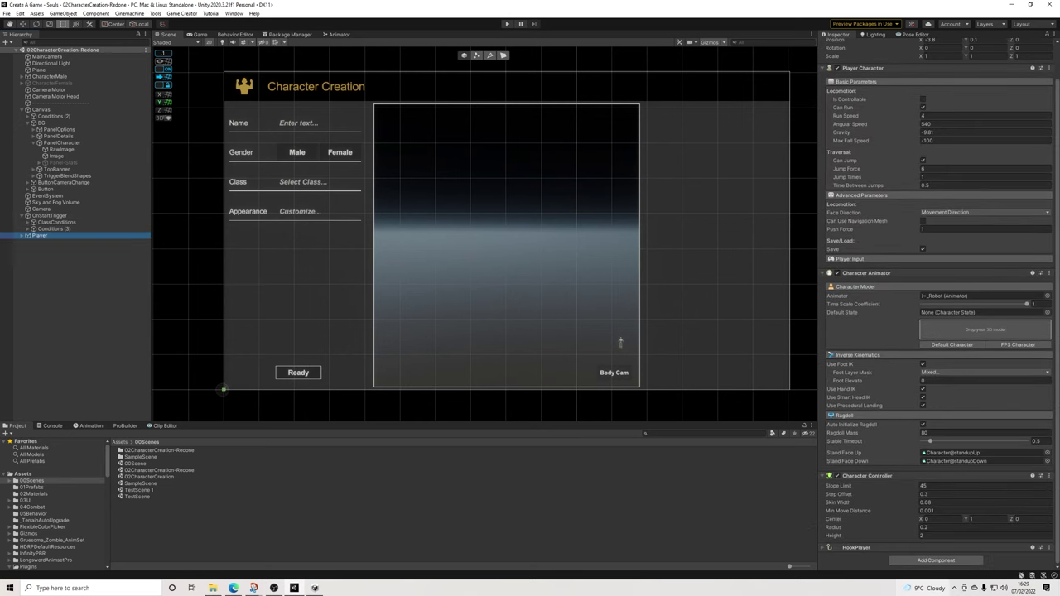
{"action": "type", "text": "stat"}
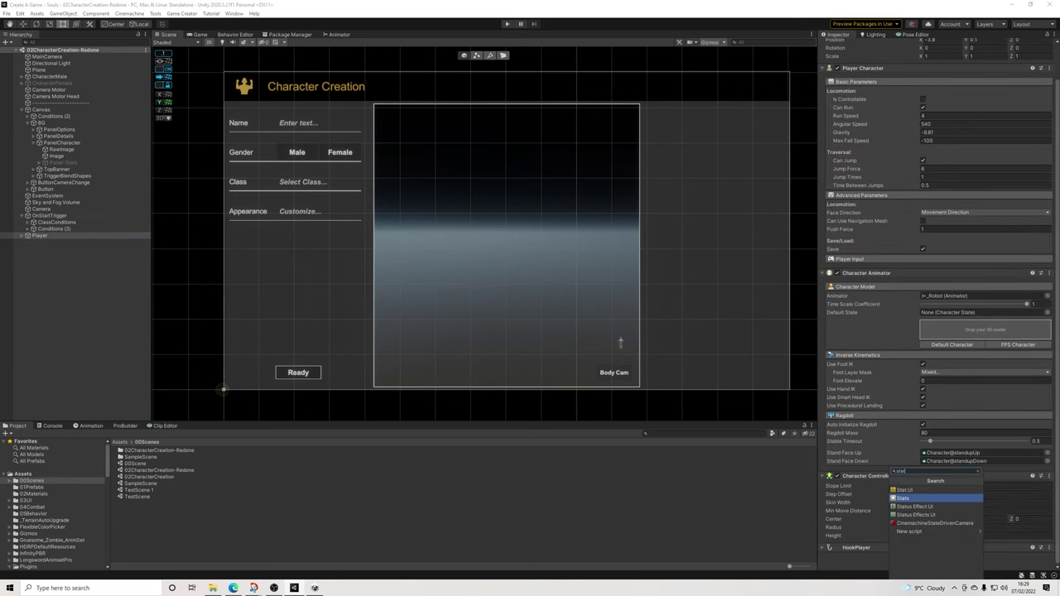
{"action": "left_click", "coordinate": [911, 498]}
{"action": "scroll", "coordinate": [911, 498], "scroll_direction": "down", "scroll_amount": 5}
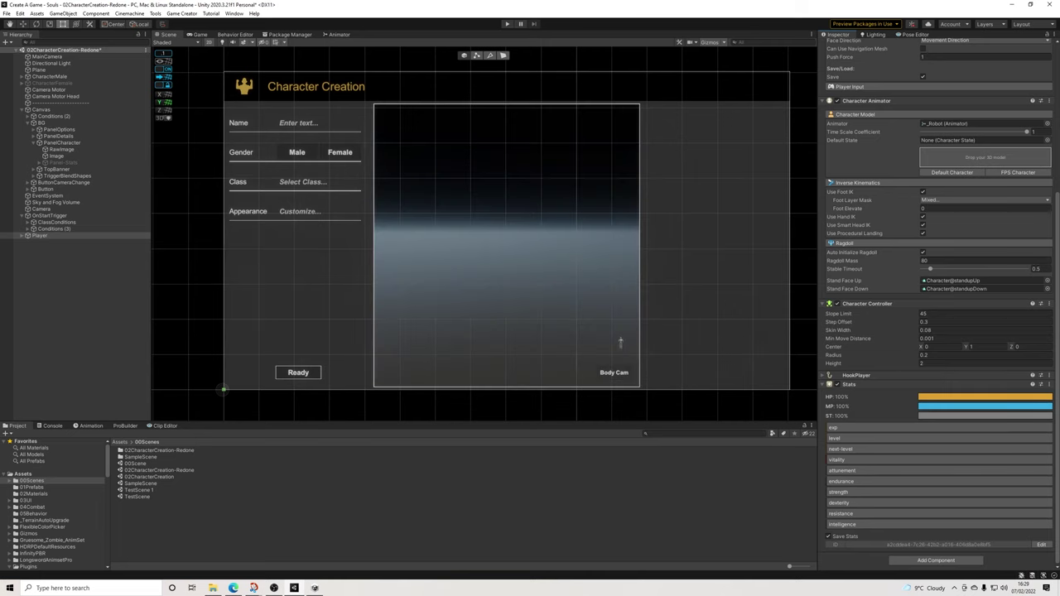
{"action": "left_click", "coordinate": [7, 13]}
{"action": "left_click", "coordinate": [26, 54]}
Play the scene and choose Knight, Assassin, Sorcerer and Archer in turn to check each class's stats
{"action": "key", "text": "ctrl+p"}
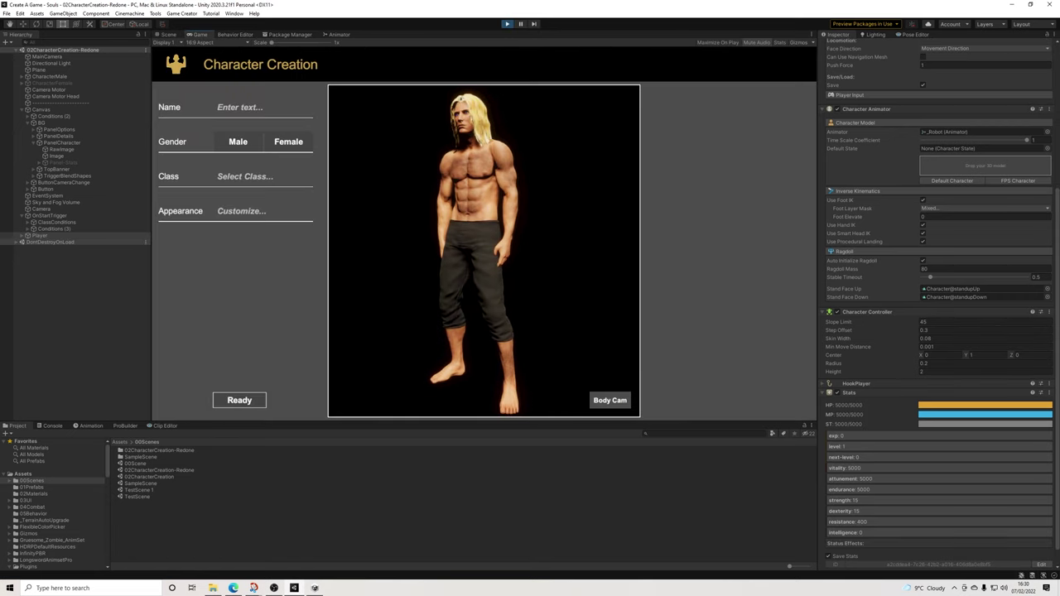
{"action": "left_click", "coordinate": [262, 176]}
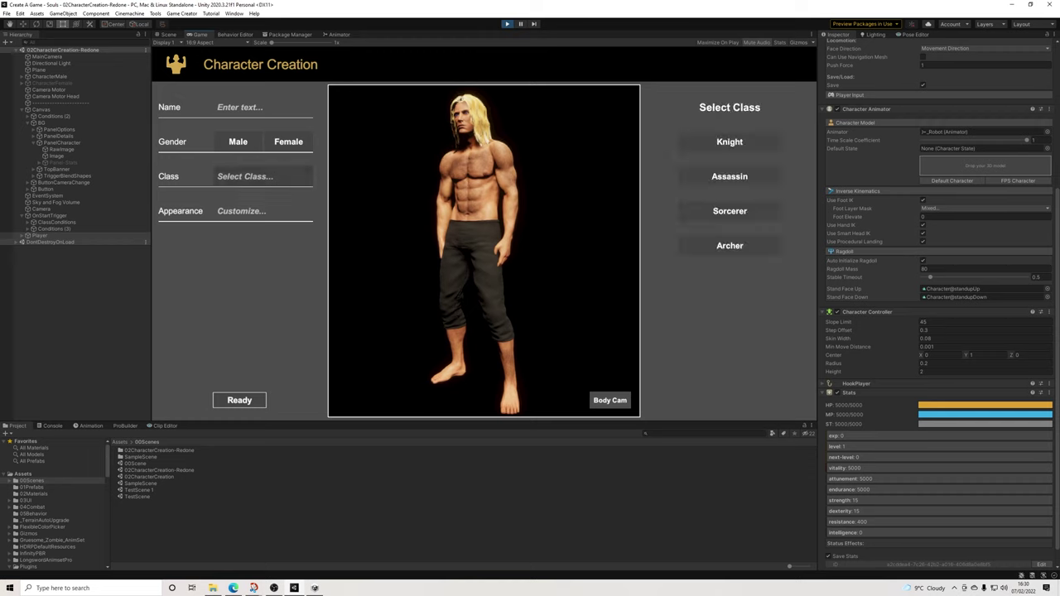
{"action": "left_click", "coordinate": [730, 142]}
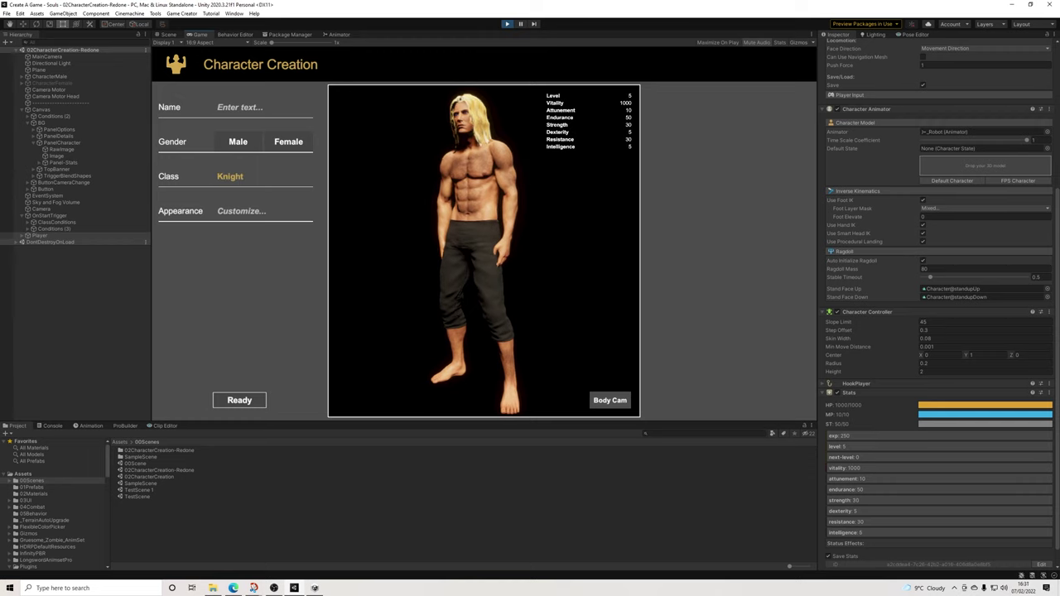
{"action": "left_click", "coordinate": [245, 177]}
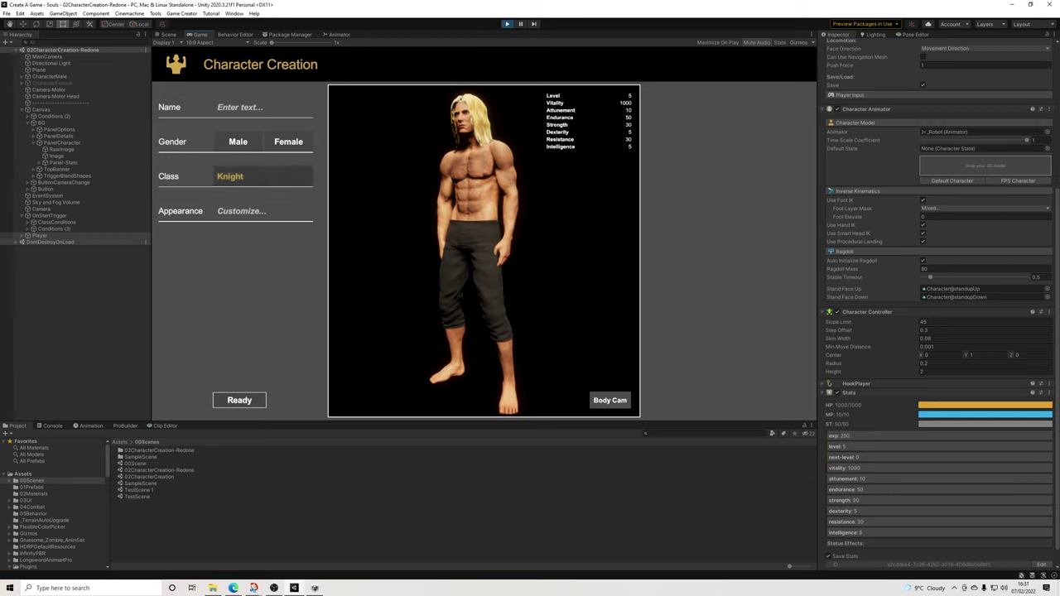
{"action": "left_click", "coordinate": [730, 176]}
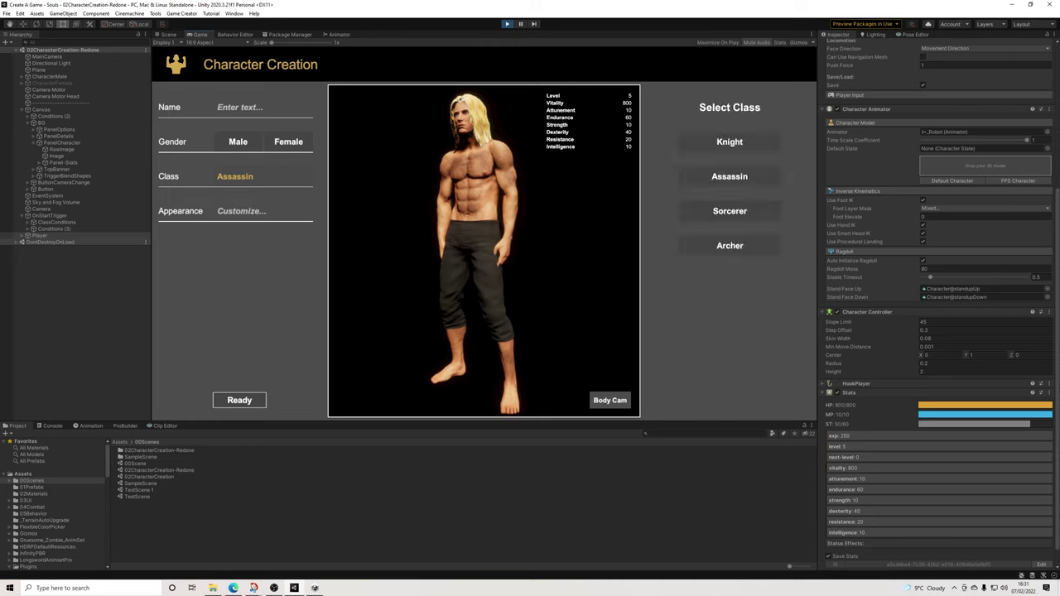
{"action": "left_click", "coordinate": [730, 211]}
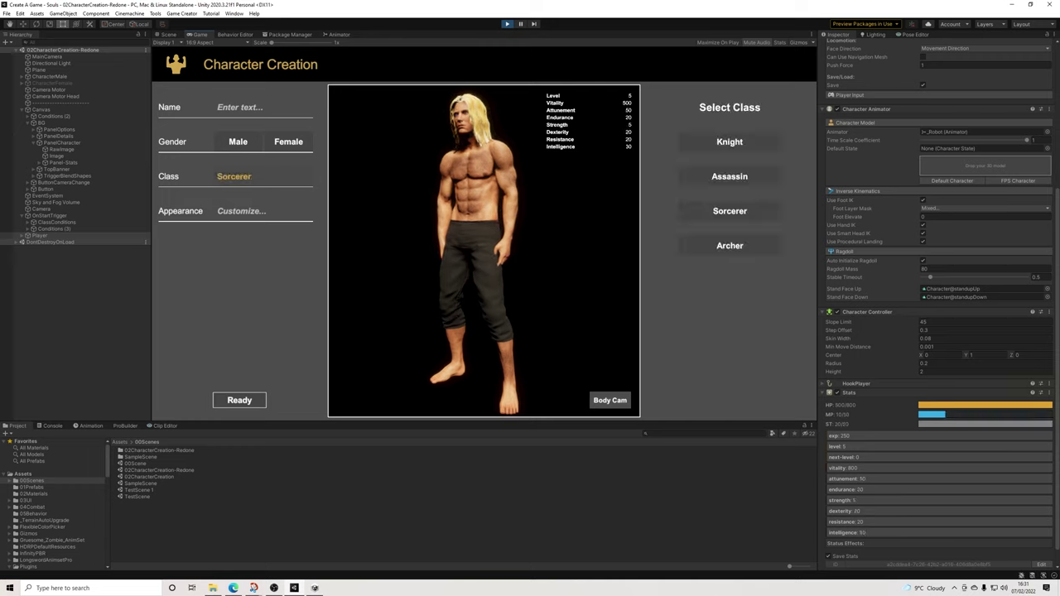
{"action": "left_click", "coordinate": [730, 246]}
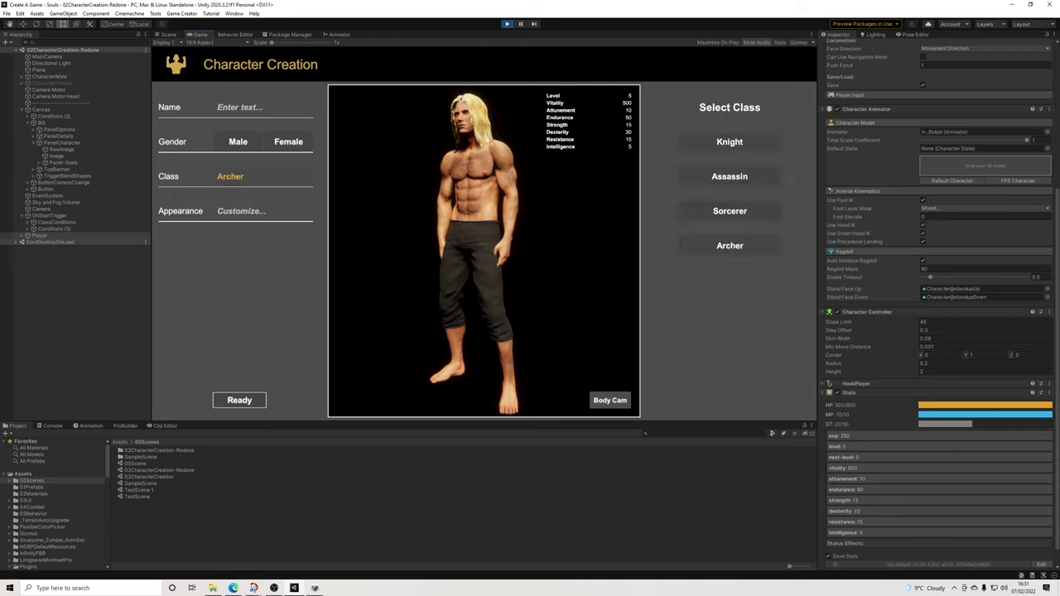
Keep switching between the four classes to recheck how the stats panel updates, and exit play mode
{"action": "left_click", "coordinate": [729, 142]}
{"action": "left_click", "coordinate": [730, 176]}
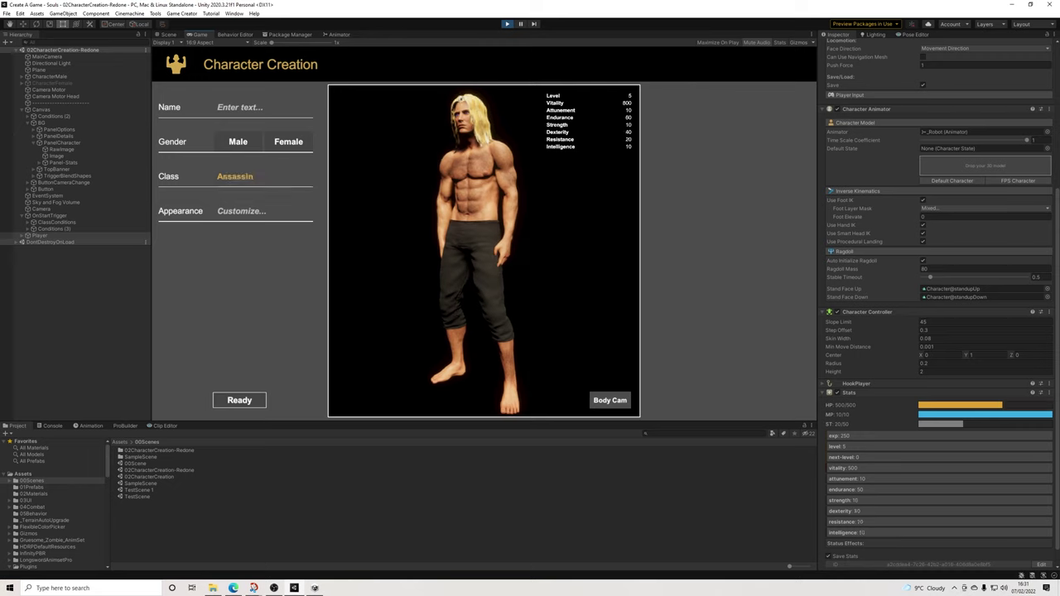
{"action": "left_click", "coordinate": [729, 211]}
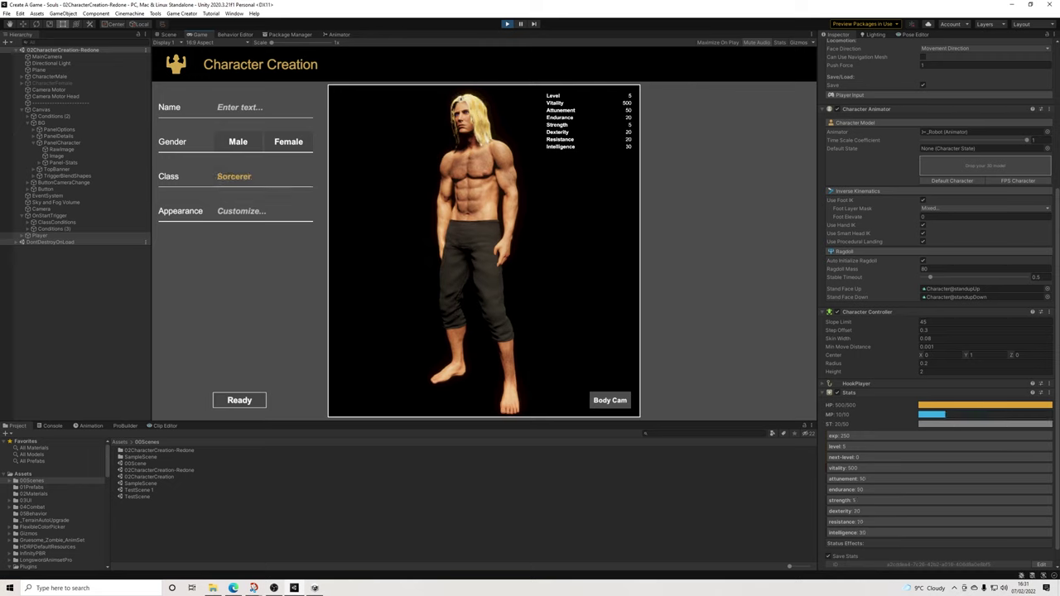
{"action": "left_click", "coordinate": [240, 176]}
{"action": "left_click", "coordinate": [729, 246]}
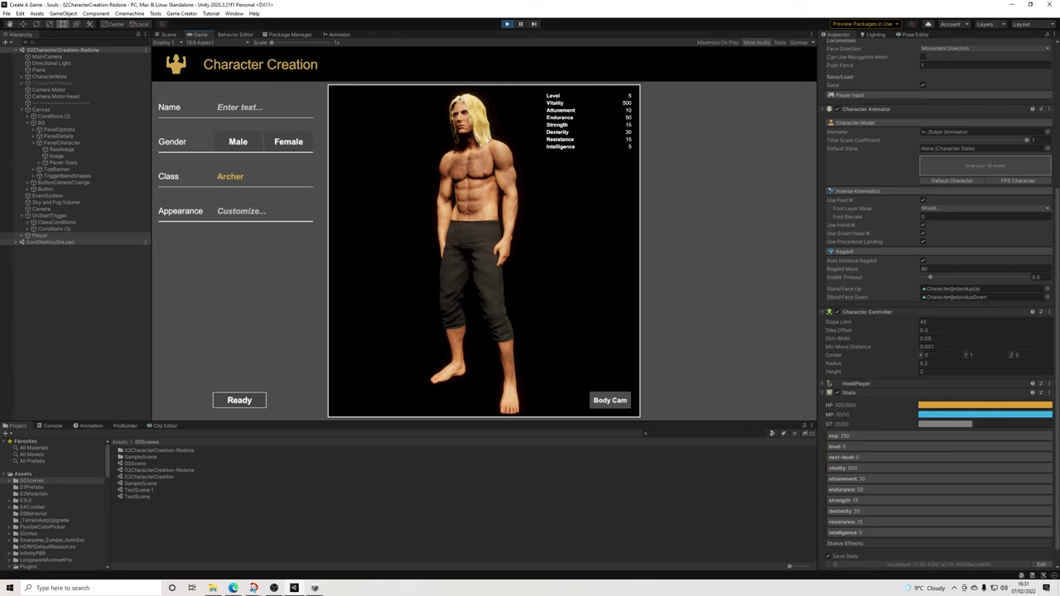
{"action": "left_click", "coordinate": [235, 176]}
{"action": "left_click", "coordinate": [730, 141]}
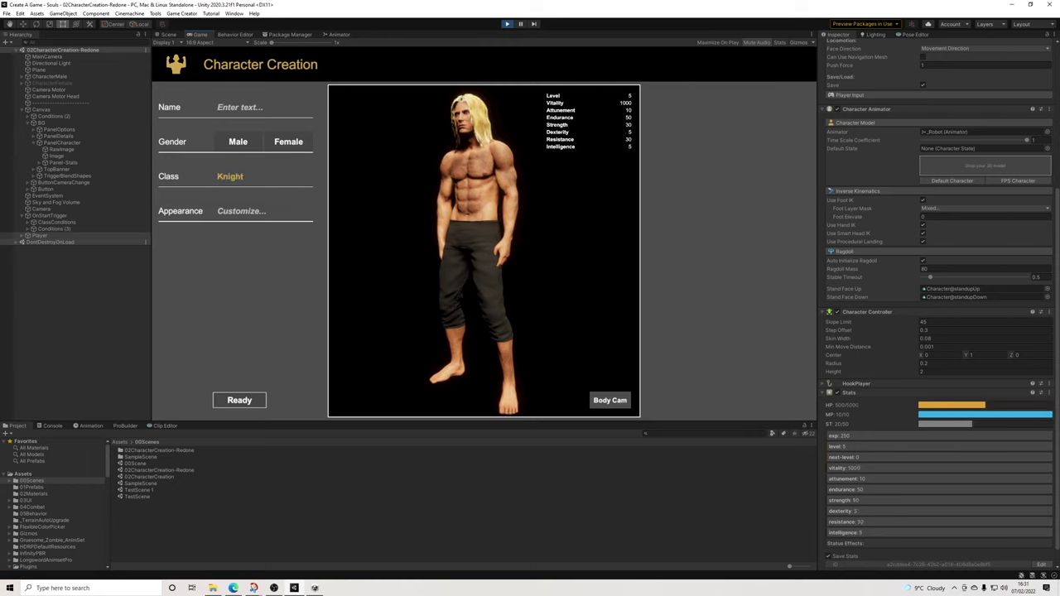
{"action": "left_click", "coordinate": [235, 176]}
{"action": "left_click", "coordinate": [731, 245]}
{"action": "left_click", "coordinate": [235, 176]}
{"action": "left_click", "coordinate": [729, 243]}
{"action": "left_click", "coordinate": [236, 176]}
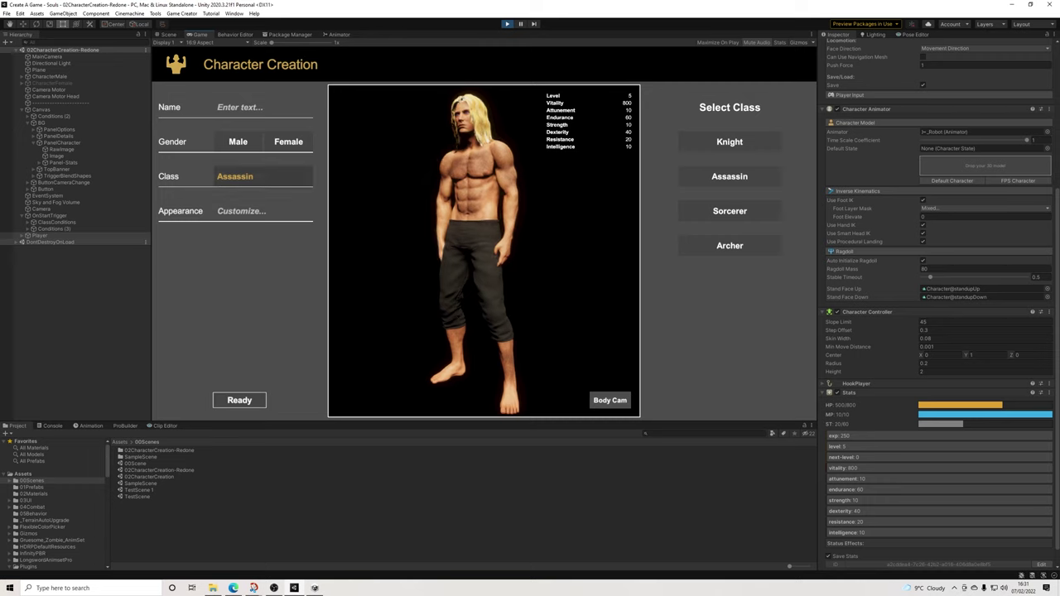
{"action": "left_click", "coordinate": [731, 205]}
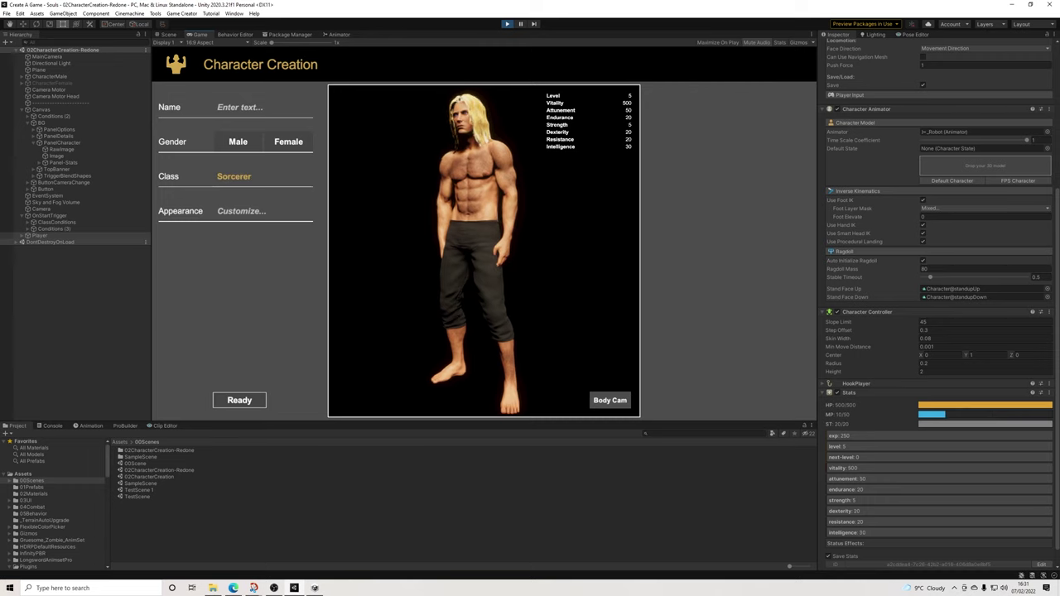
{"action": "left_click", "coordinate": [235, 176]}
{"action": "left_click", "coordinate": [729, 322]}
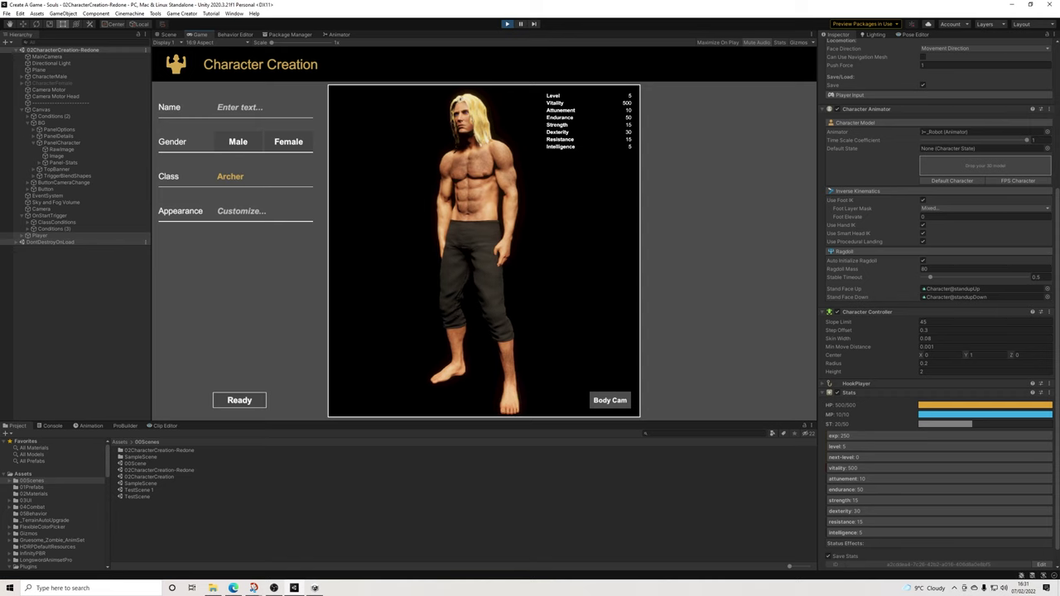
{"action": "left_click", "coordinate": [7, 14]}
{"action": "left_click", "coordinate": [25, 54]}
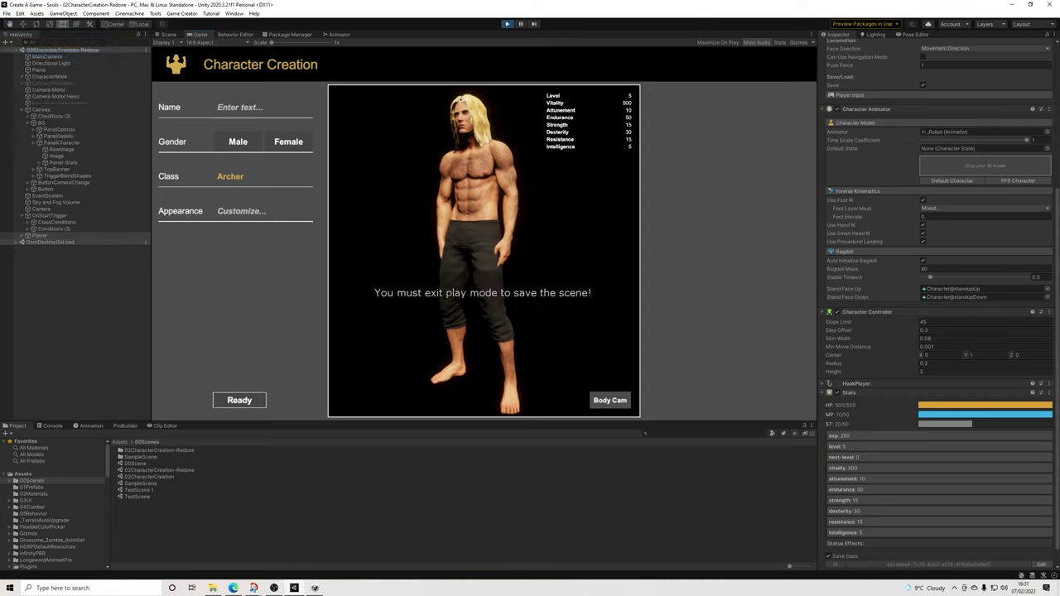
{"action": "left_click", "coordinate": [507, 23]}
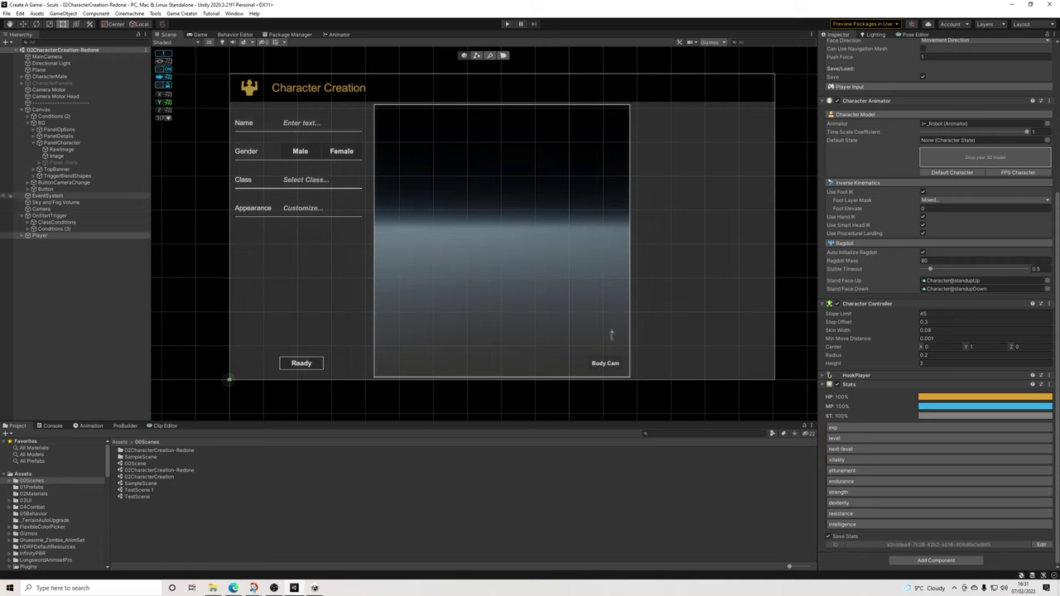
Open the Game Creator preferences to view the global variables
{"action": "left_click", "coordinate": [181, 13]}
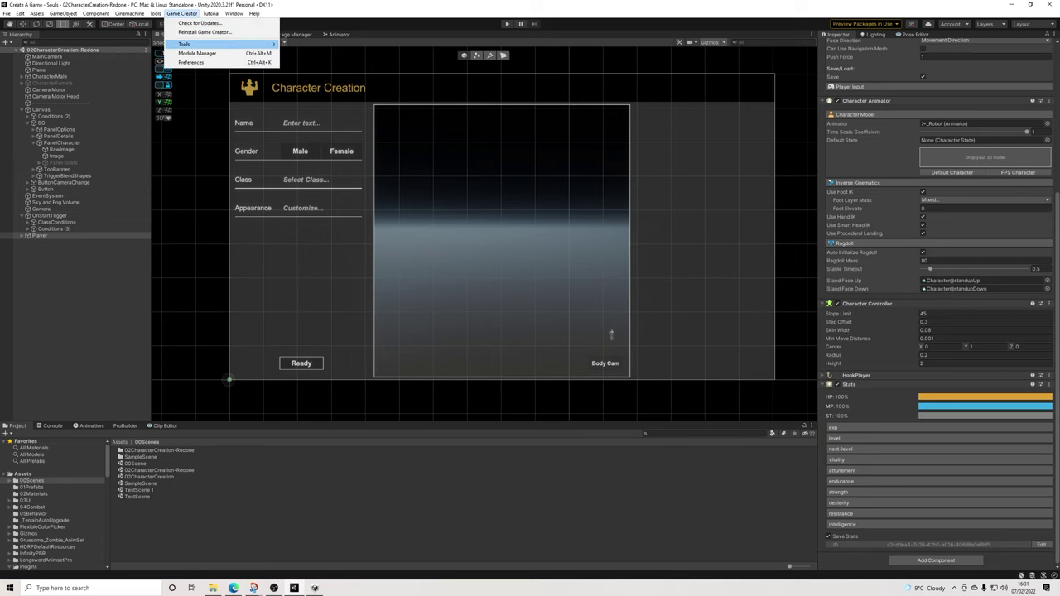
{"action": "left_click", "coordinate": [192, 62]}
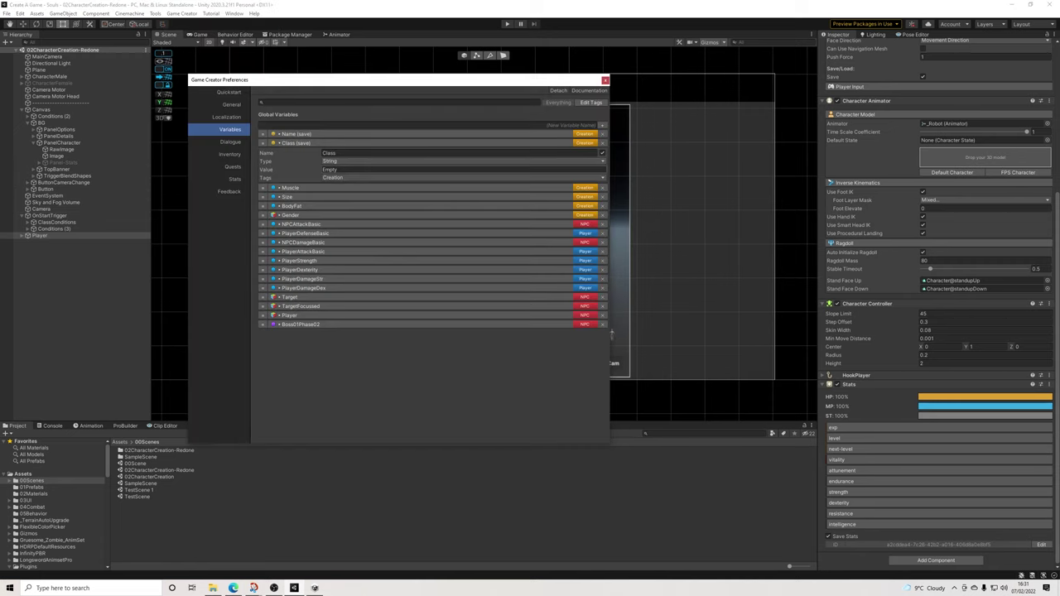
Set the Class global variable's value to Knight, close the preferences, and save the scene
{"action": "left_click", "coordinate": [358, 169]}
{"action": "type", "text": "Knight"}
{"action": "left_click", "coordinate": [611, 333]}
{"action": "left_click", "coordinate": [6, 13]}
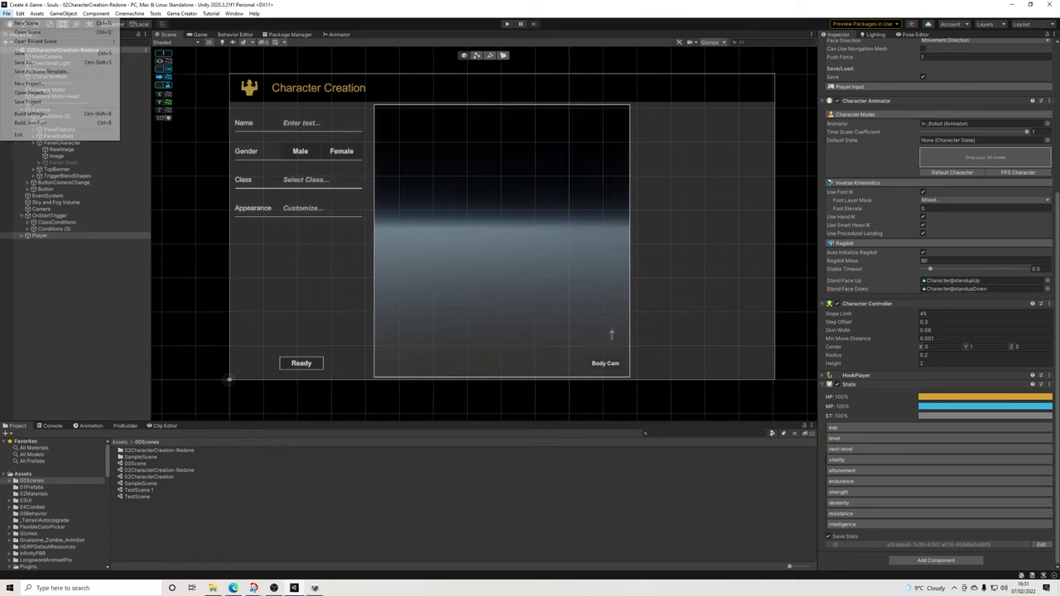
{"action": "left_click", "coordinate": [25, 53]}
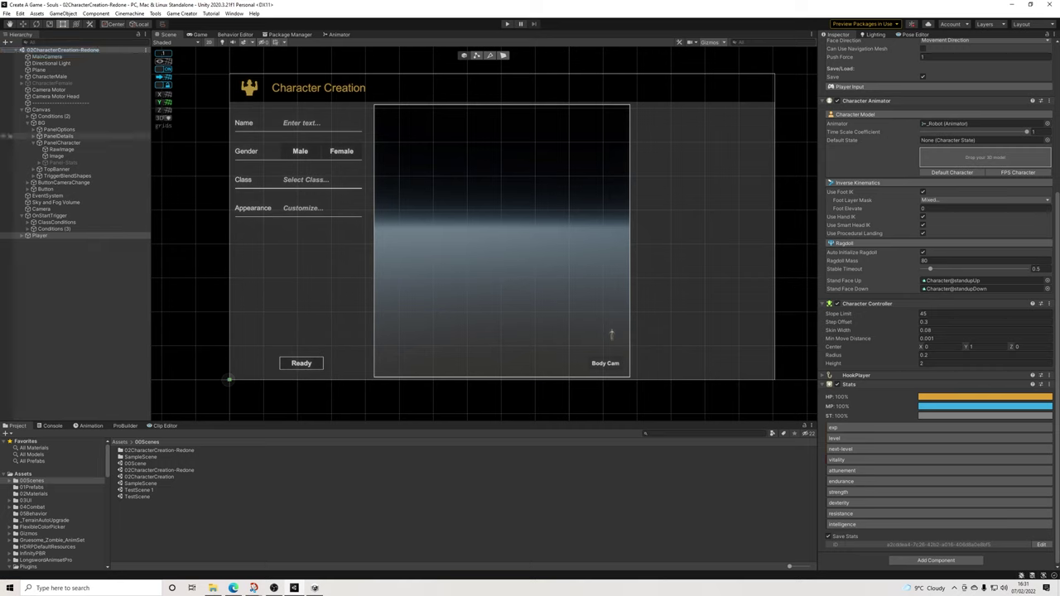
Collapse the Canvas and OnStartTrigger objects in the scene hierarchy
{"action": "left_click", "coordinate": [22, 109]}
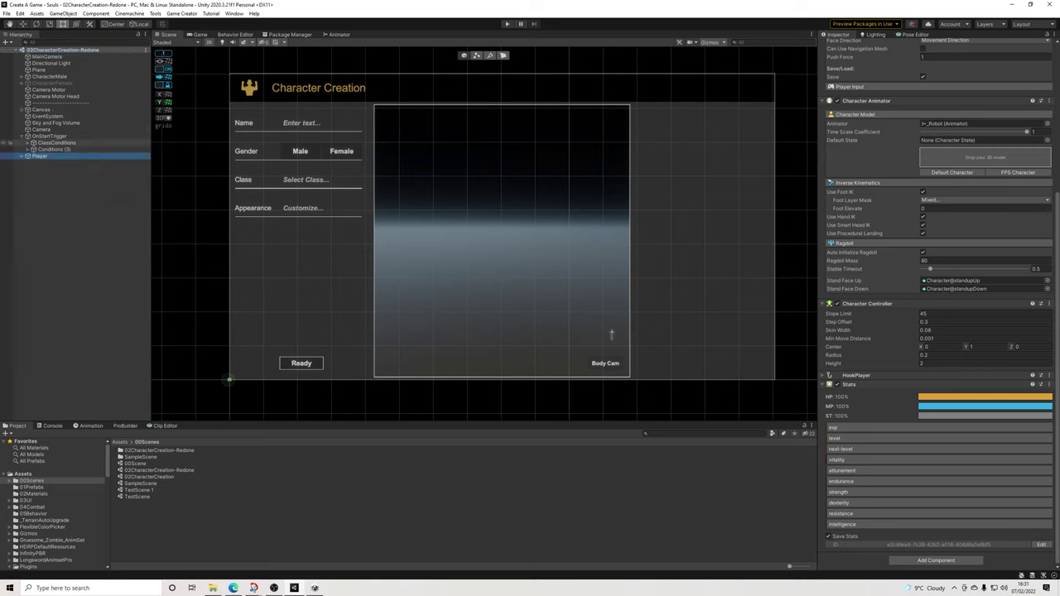
{"action": "left_click", "coordinate": [41, 129]}
{"action": "left_click", "coordinate": [22, 136]}
{"action": "left_click", "coordinate": [66, 216]}
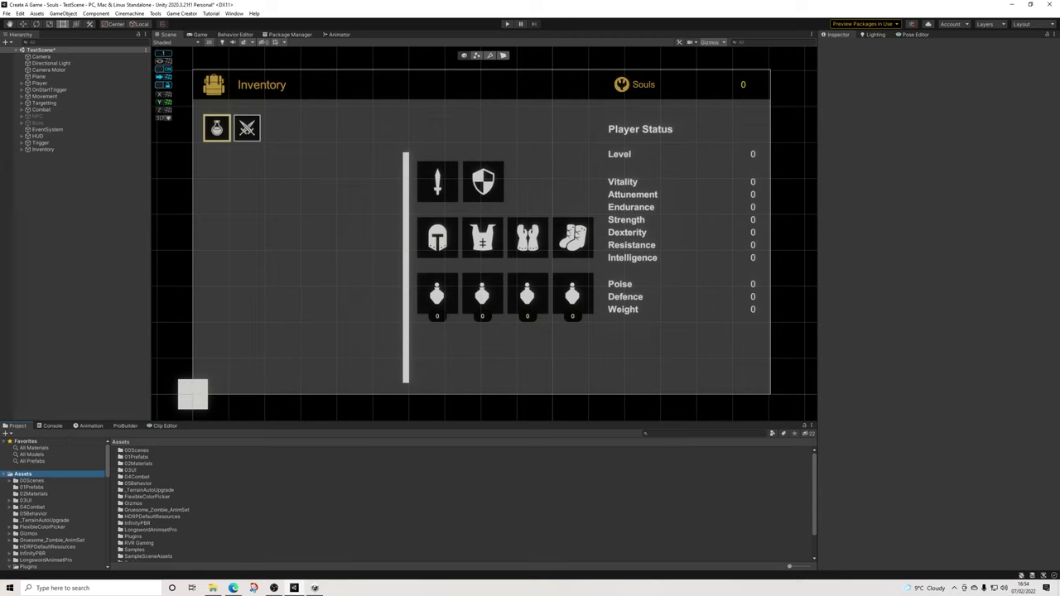
Compare the Human Male and Human Male 2 prefabs in the 01Prefabs folder
{"action": "left_click", "coordinate": [31, 487]}
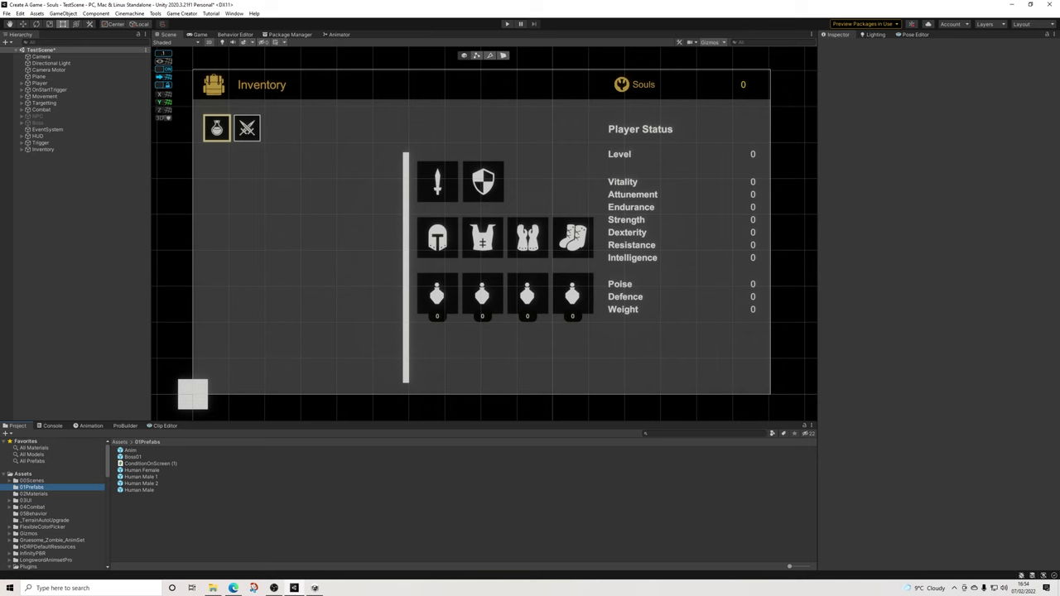
{"action": "left_click", "coordinate": [140, 484]}
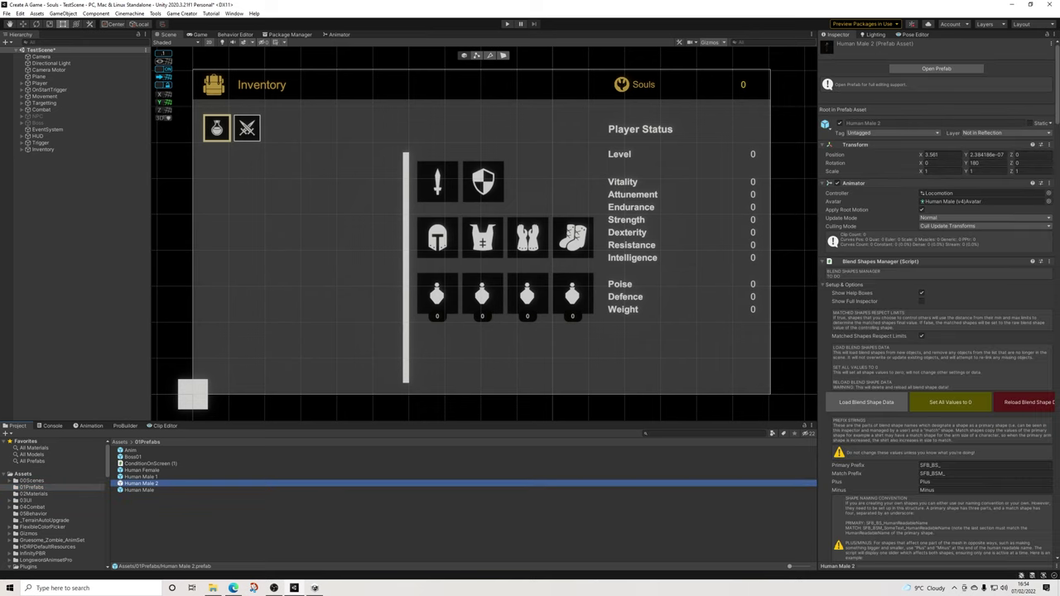
{"action": "left_click", "coordinate": [140, 490]}
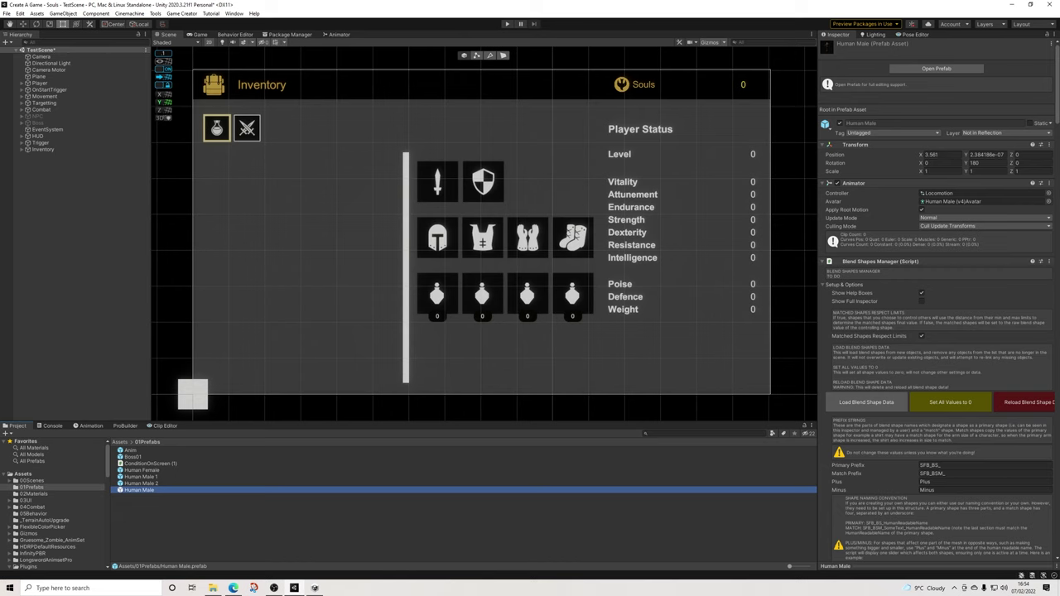
{"action": "left_click", "coordinate": [141, 484]}
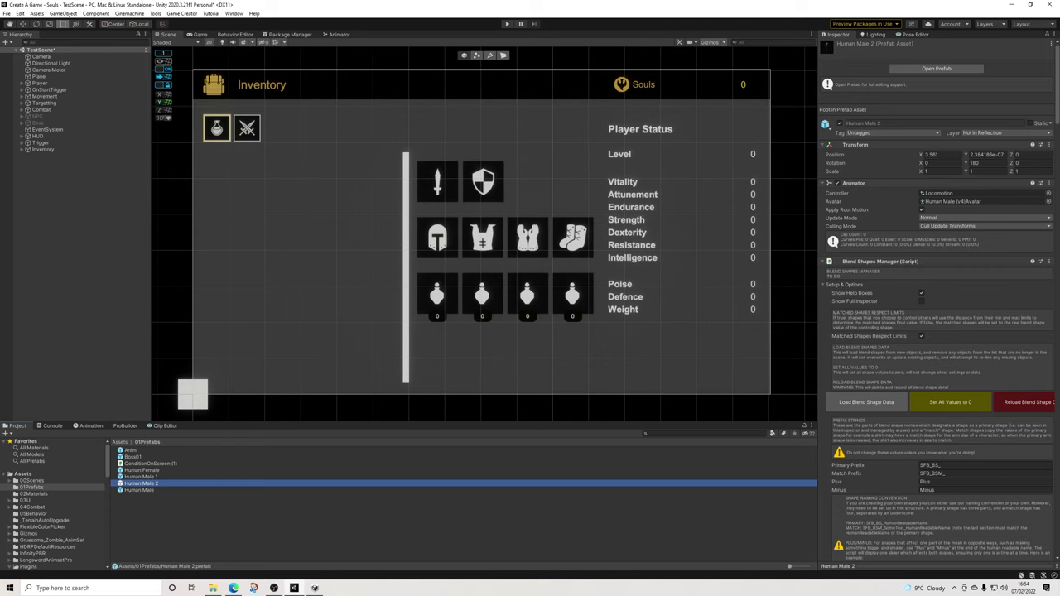
{"action": "left_click", "coordinate": [139, 490]}
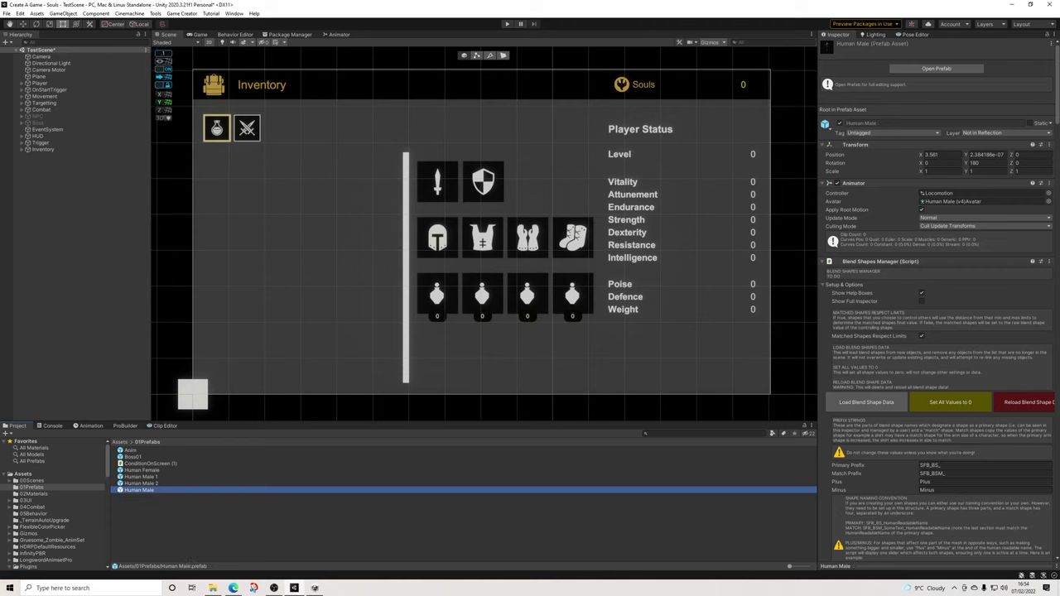
{"action": "left_click", "coordinate": [141, 484]}
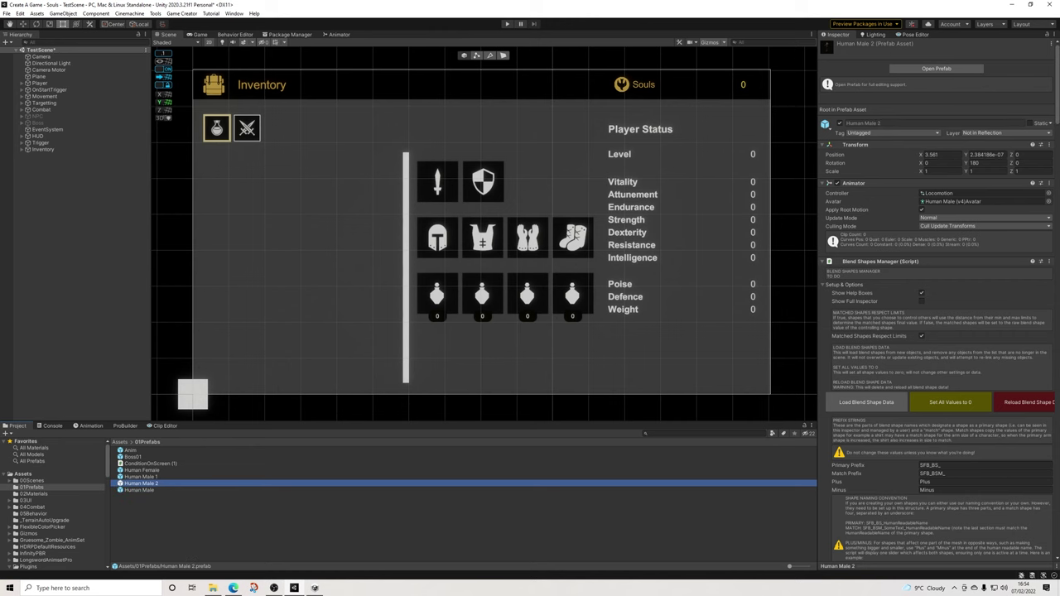
Open the Human Male 2 prefab and examine the clothing objects under its Human Wardrobe
{"action": "double_click", "coordinate": [141, 483]}
{"action": "left_click", "coordinate": [22, 93]}
{"action": "left_click", "coordinate": [22, 94]}
{"action": "left_click", "coordinate": [21, 87]}
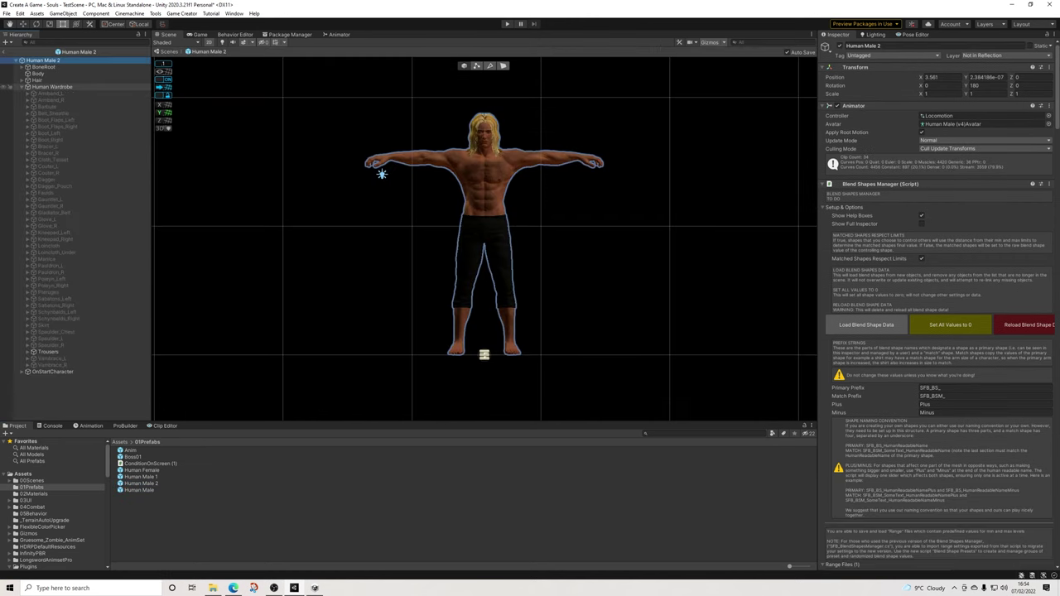
{"action": "left_click", "coordinate": [21, 87]}
{"action": "left_click", "coordinate": [139, 491]}
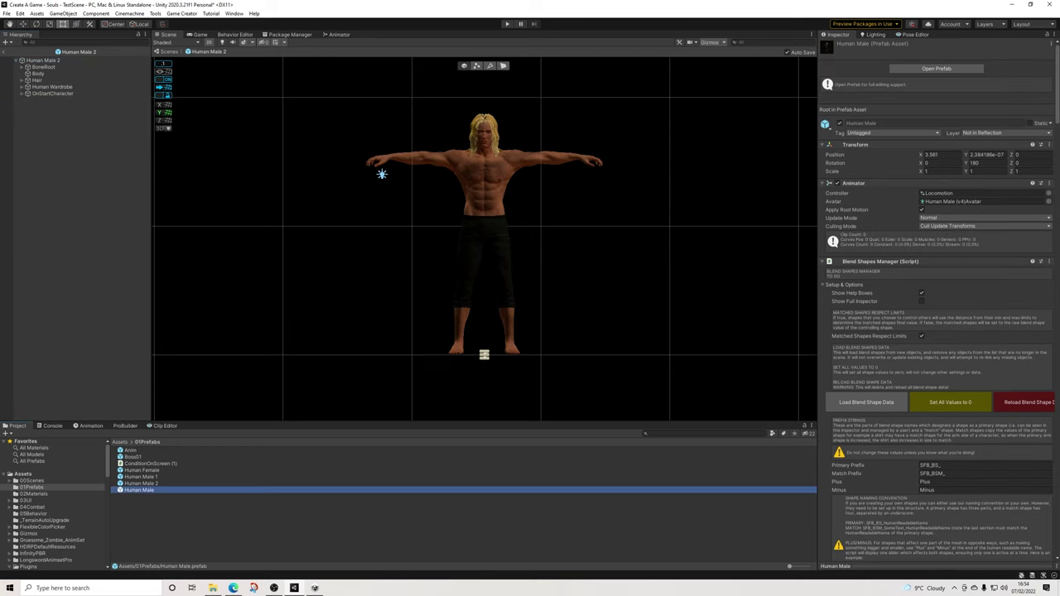
{"action": "left_click", "coordinate": [22, 87]}
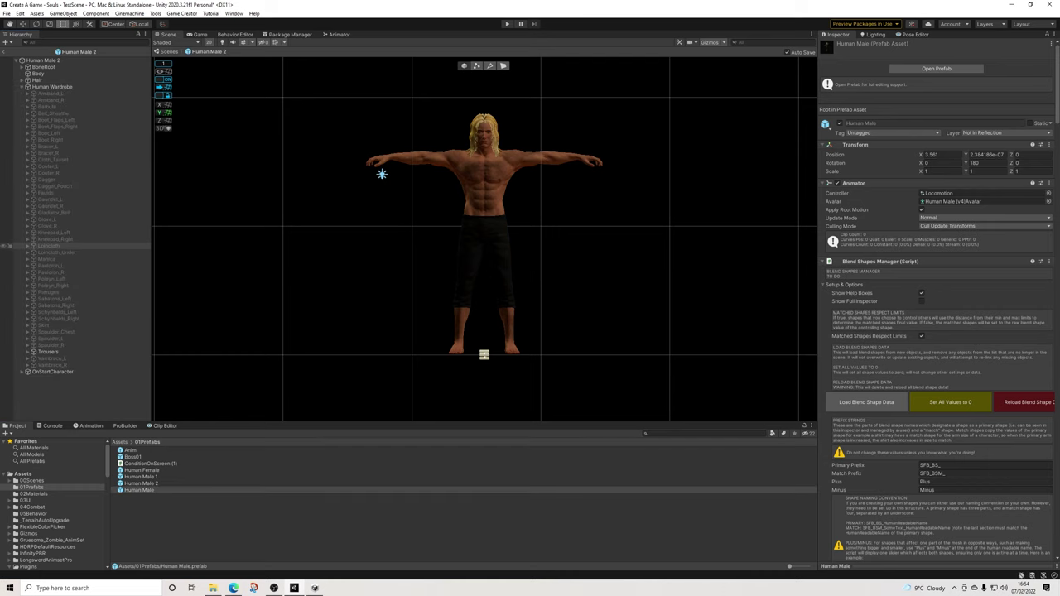
Open the Human Male prefab, examine its Human Wardrobe, and return to TestScene
{"action": "double_click", "coordinate": [139, 490]}
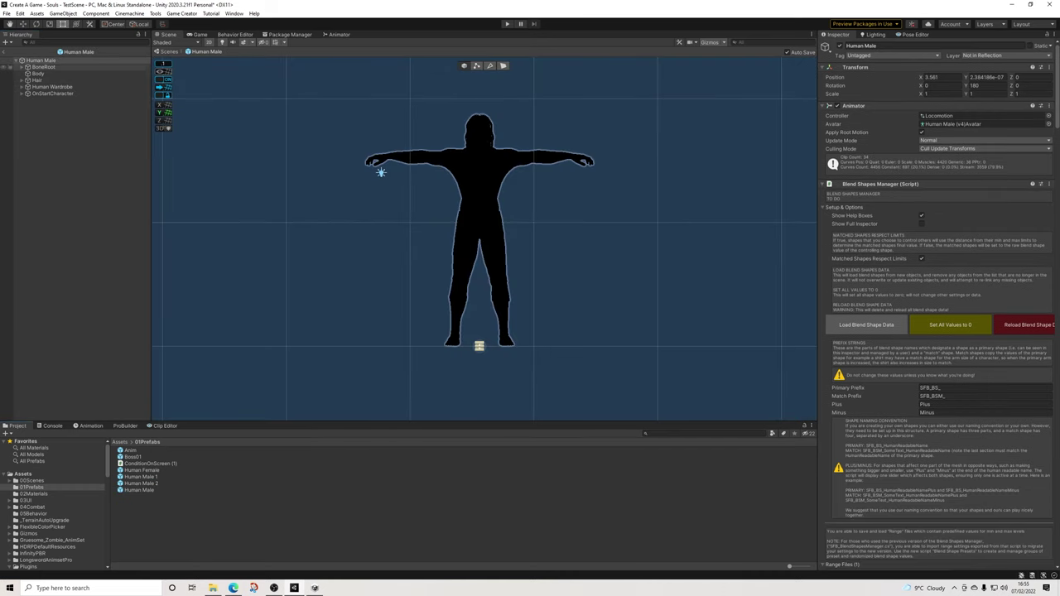
{"action": "left_click", "coordinate": [52, 86]}
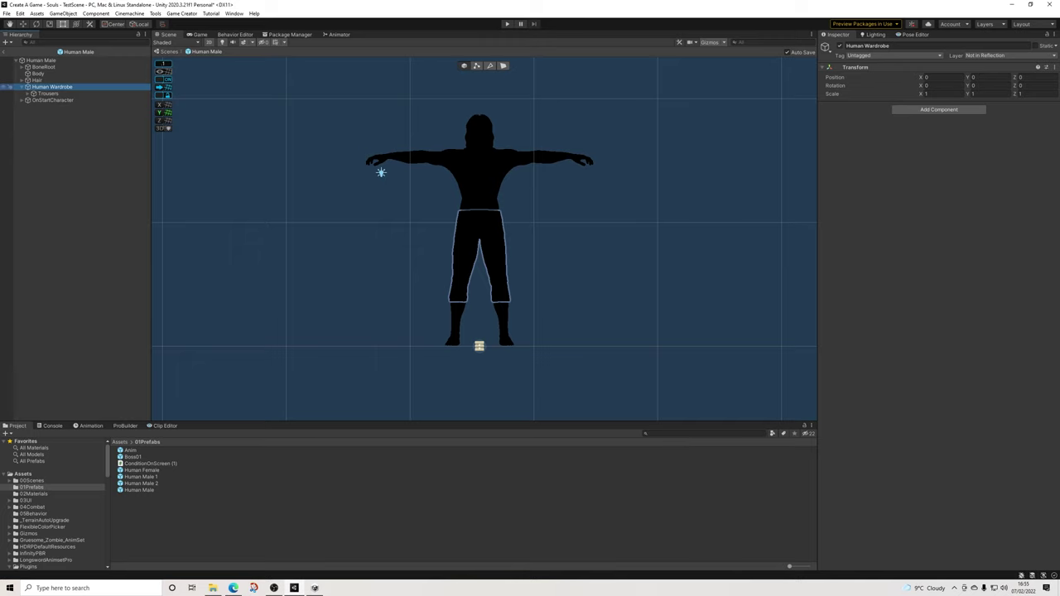
{"action": "left_click", "coordinate": [3, 52]}
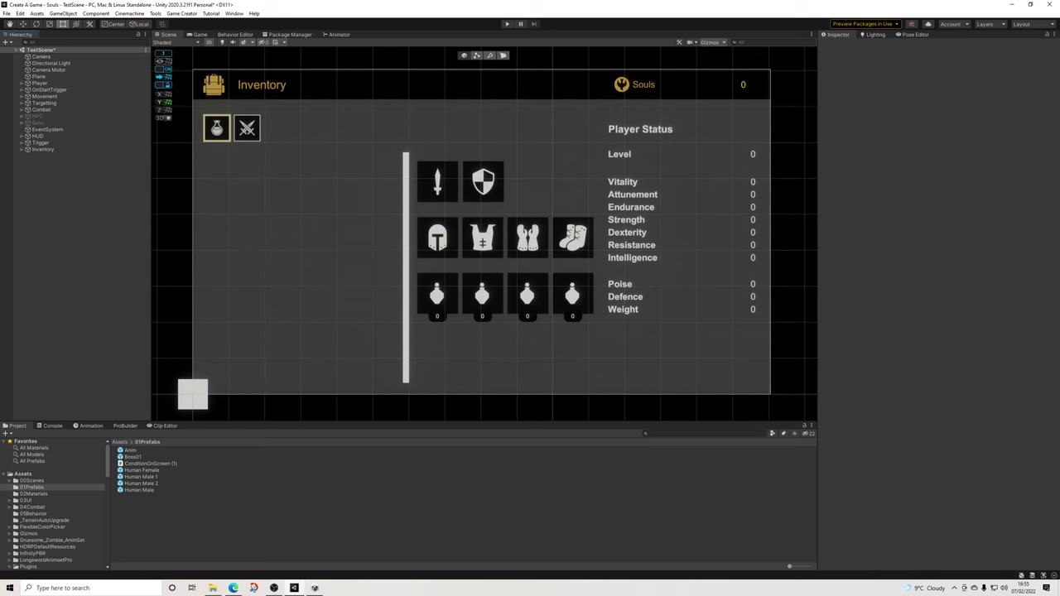
Switch the scene view to 3D with scene lighting enabled and frame the Player character
{"action": "left_click", "coordinate": [141, 483]}
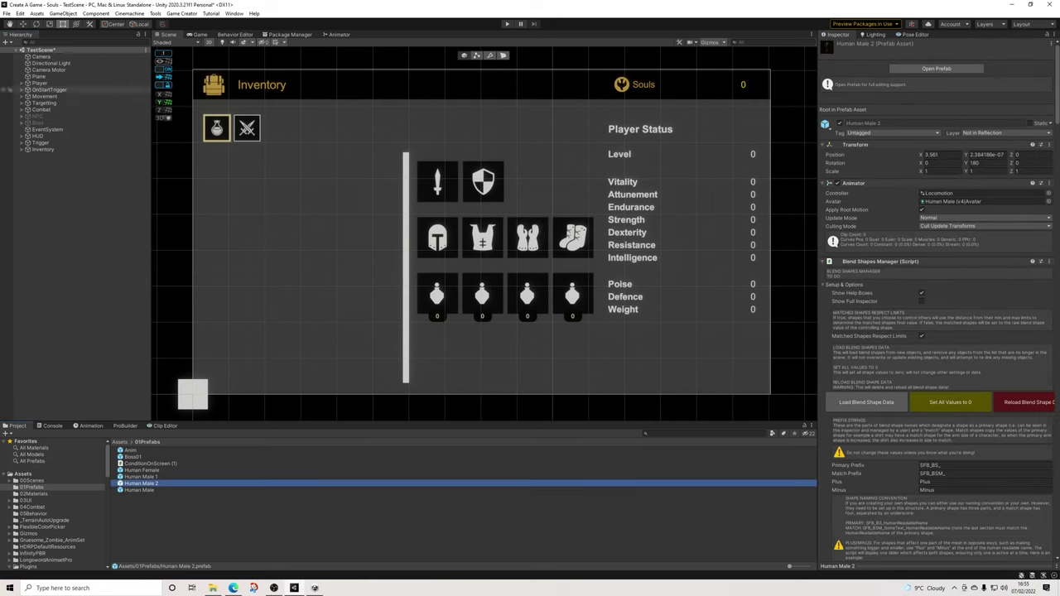
{"action": "left_click", "coordinate": [209, 42]}
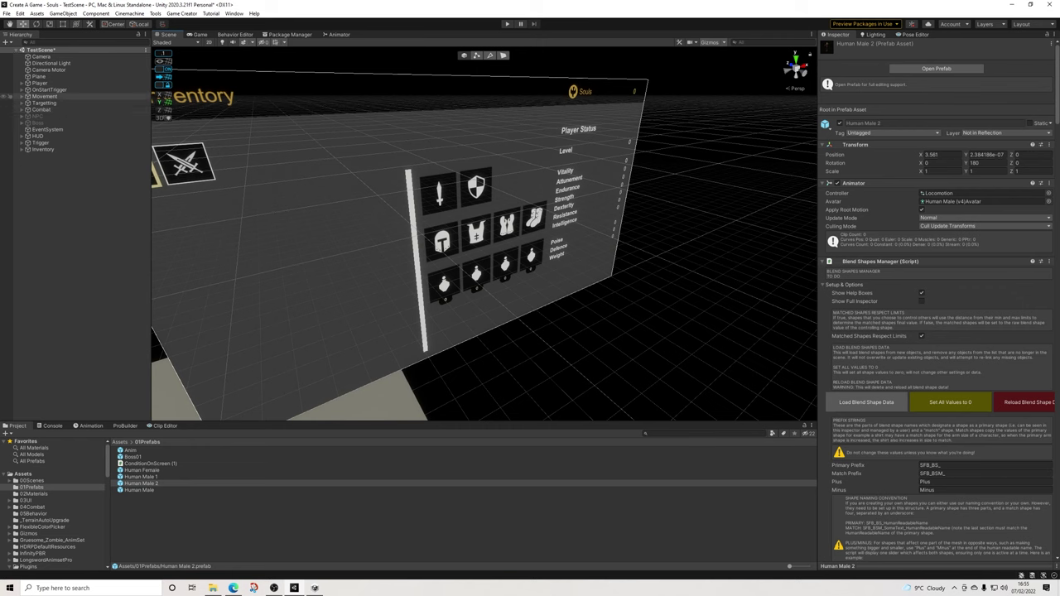
{"action": "left_click", "coordinate": [222, 42]}
{"action": "left_click", "coordinate": [51, 192]}
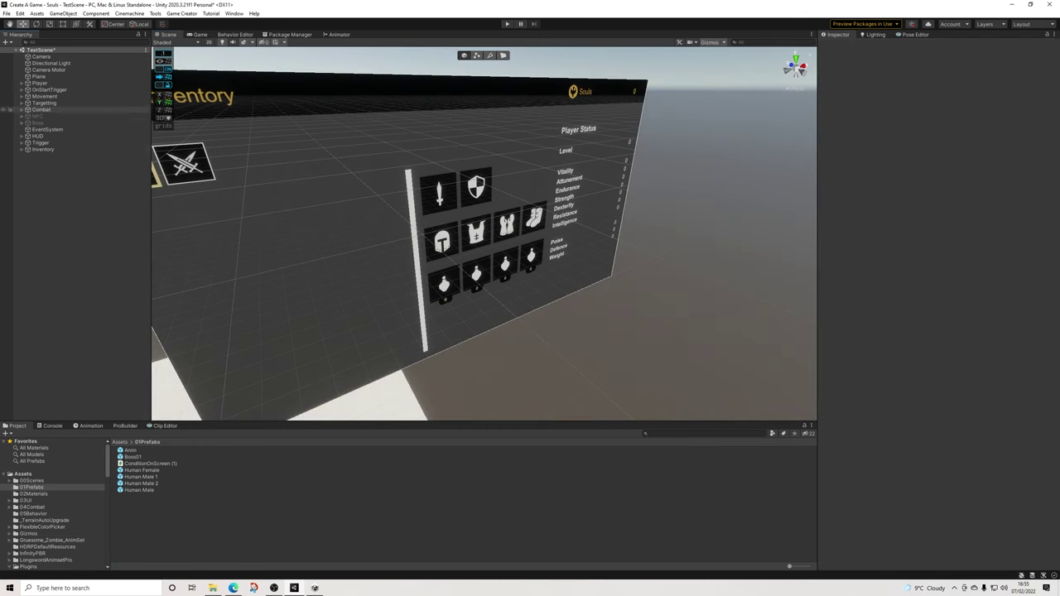
{"action": "left_click", "coordinate": [40, 83]}
{"action": "key", "text": "f"}
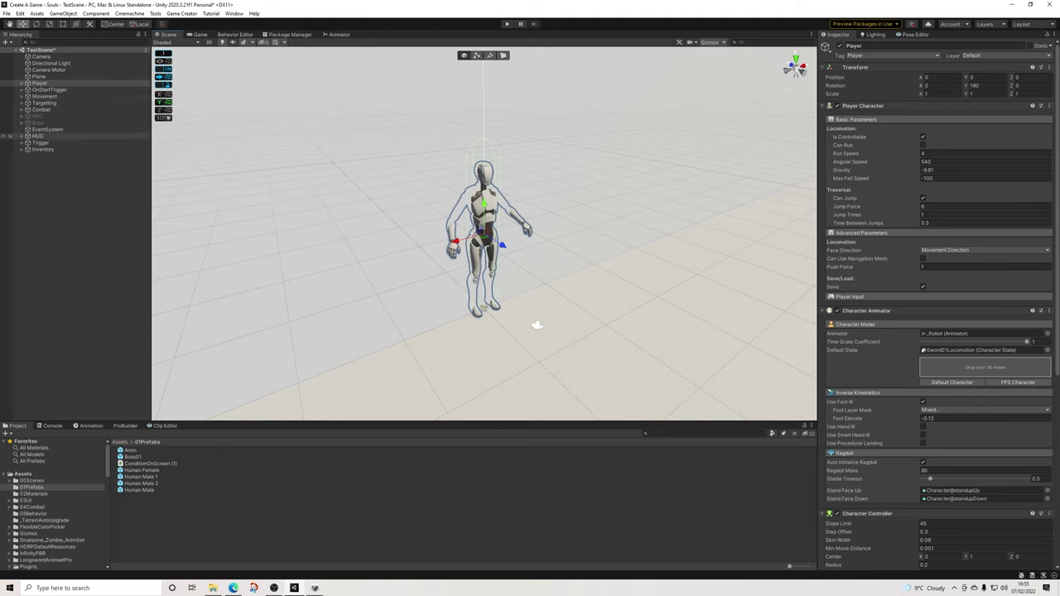
Deactivate the Inventory canvas object in TestScene
{"action": "left_click", "coordinate": [43, 149]}
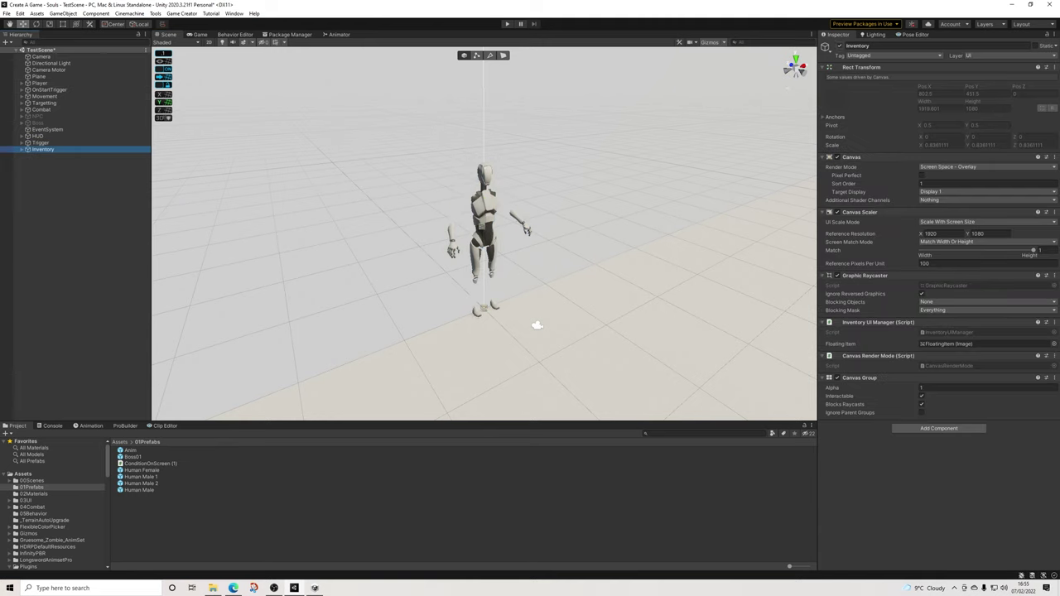
{"action": "left_click", "coordinate": [839, 45]}
{"action": "left_click", "coordinate": [73, 223]}
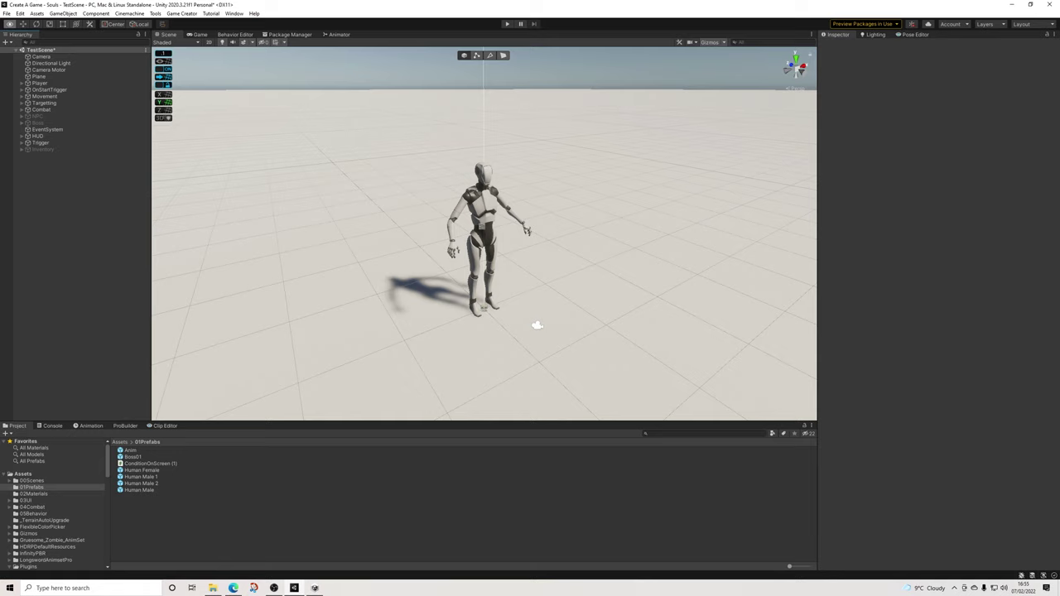
Place the Human Male 2 prefab in the scene beside the Player and move it below Inventory in the hierarchy
{"action": "left_click_drag", "start_coordinate": [139, 483], "coordinate": [157, 293]}
{"action": "key", "text": "f"}
{"action": "left_click_drag", "start_coordinate": [344, 389], "coordinate": [336, 358], "text": "alt"}
{"action": "scroll", "coordinate": [336, 358], "scroll_direction": "up", "scroll_amount": 5}
{"action": "middle_click_drag", "start_coordinate": [336, 358], "coordinate": [290, 389]}
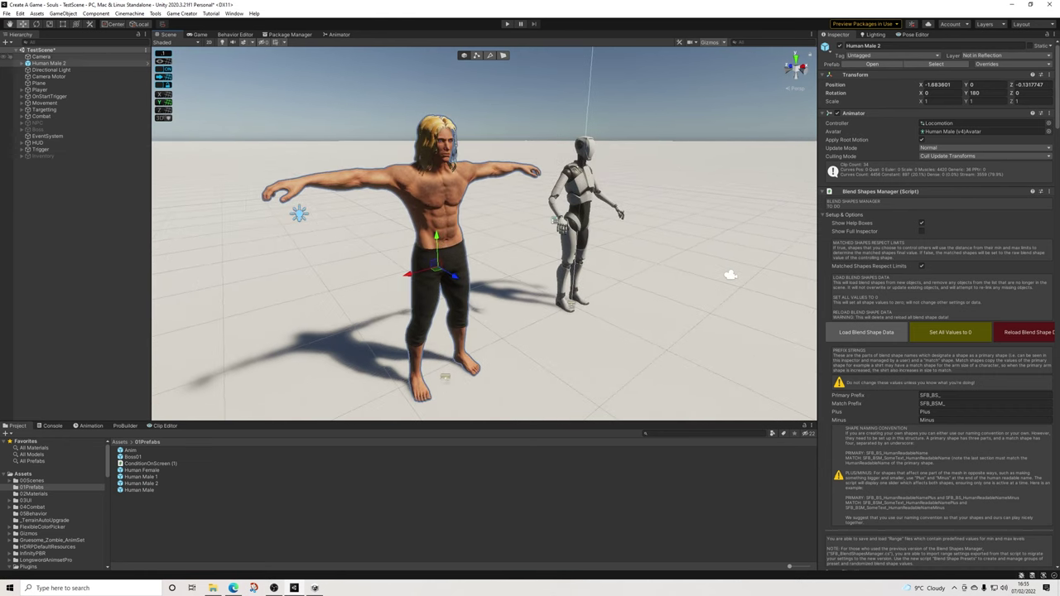
{"action": "left_click", "coordinate": [49, 64]}
{"action": "left_click_drag", "start_coordinate": [50, 157], "coordinate": [49, 159]}
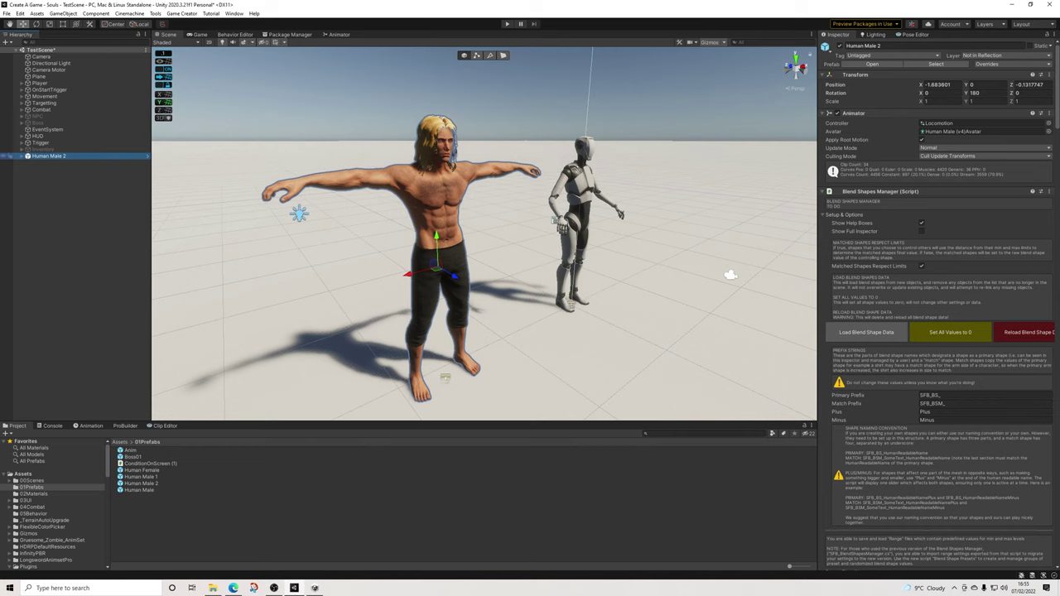
Unpack the Human Male 2 prefab instance
{"action": "right_click", "coordinate": [46, 157]}
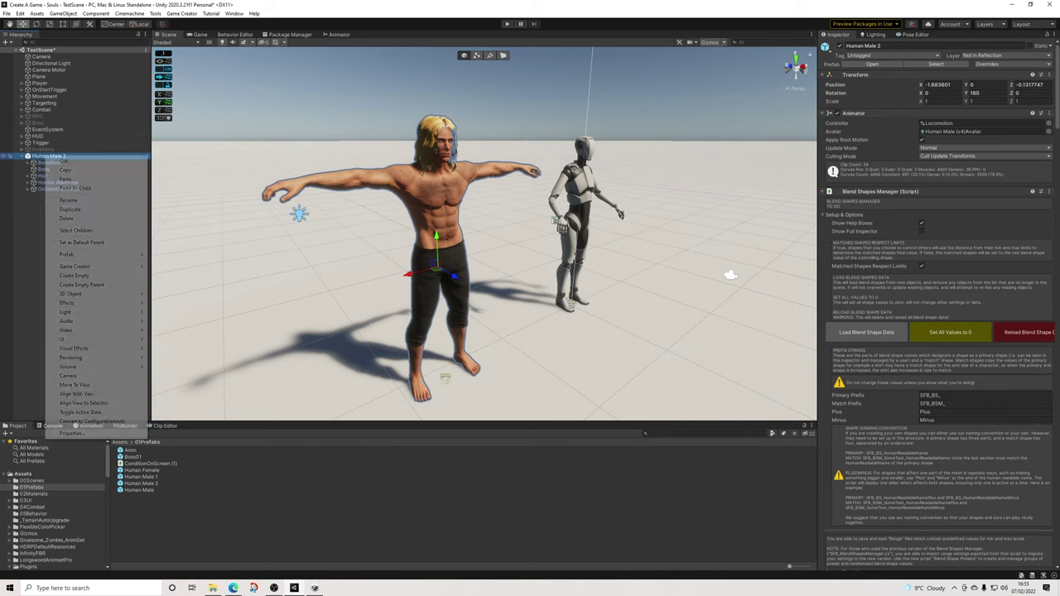
{"action": "mouse_move", "coordinate": [124, 266]}
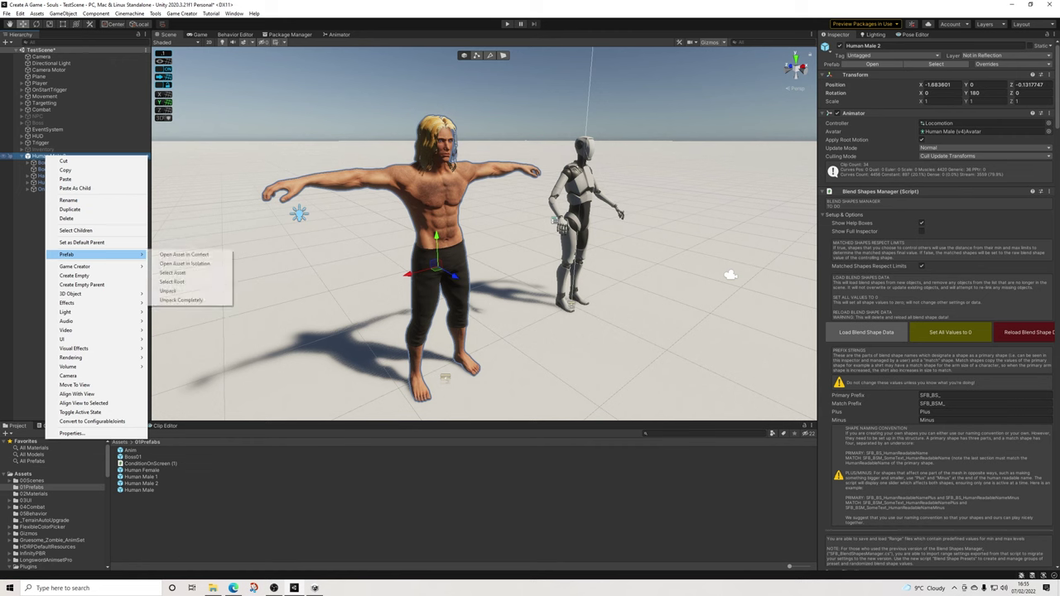
{"action": "left_click", "coordinate": [182, 291]}
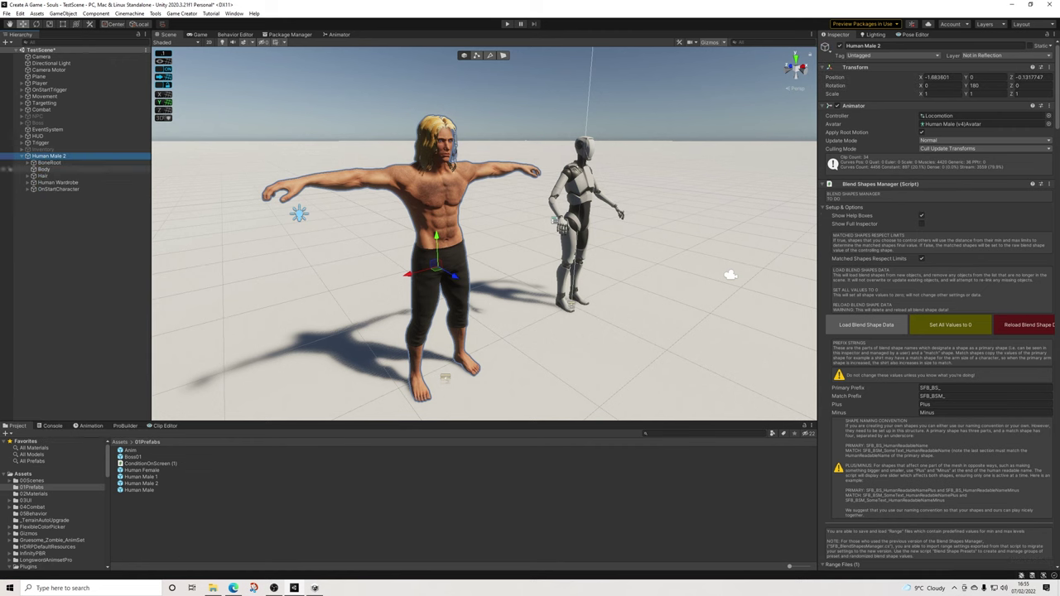
Delete the Body, Hair and OnStartCharacter child objects from Human Male 2
{"action": "left_click", "coordinate": [45, 169]}
{"action": "key", "text": "Delete"}
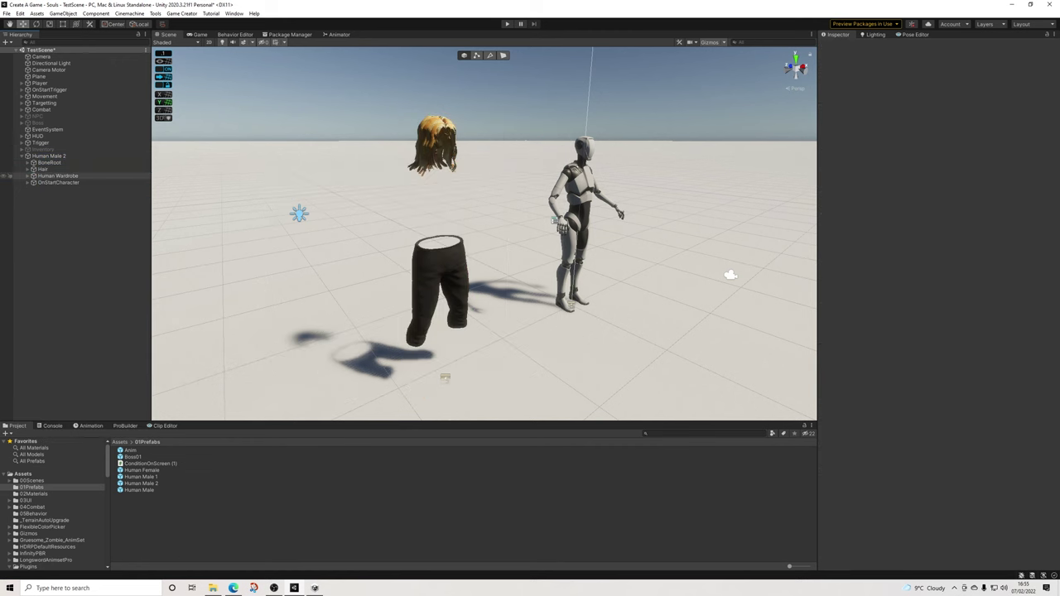
{"action": "left_click", "coordinate": [43, 170]}
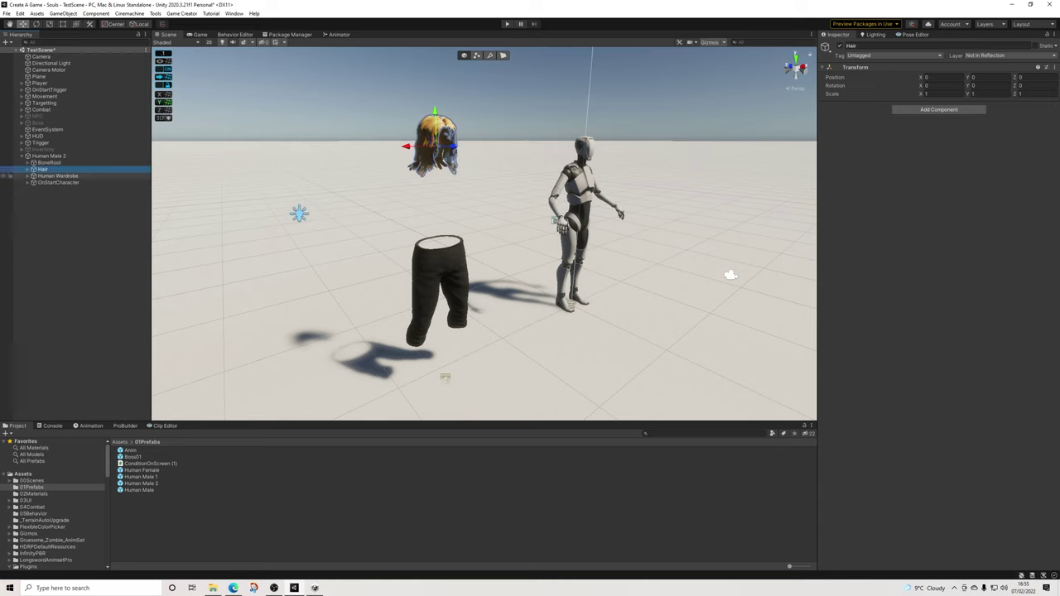
{"action": "key", "text": "Delete"}
{"action": "left_click", "coordinate": [54, 175]}
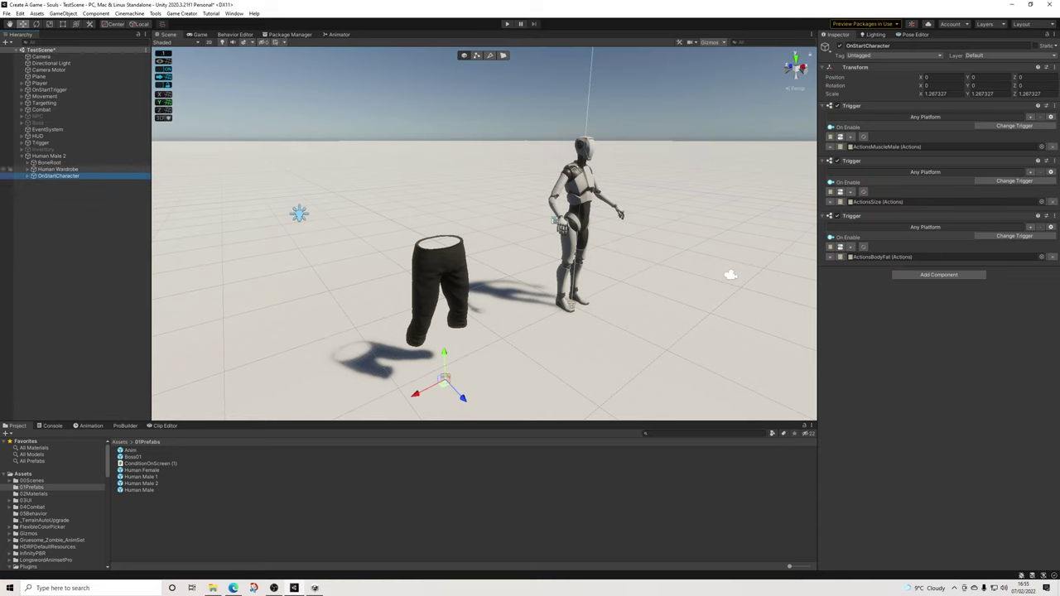
{"action": "key", "text": "Delete"}
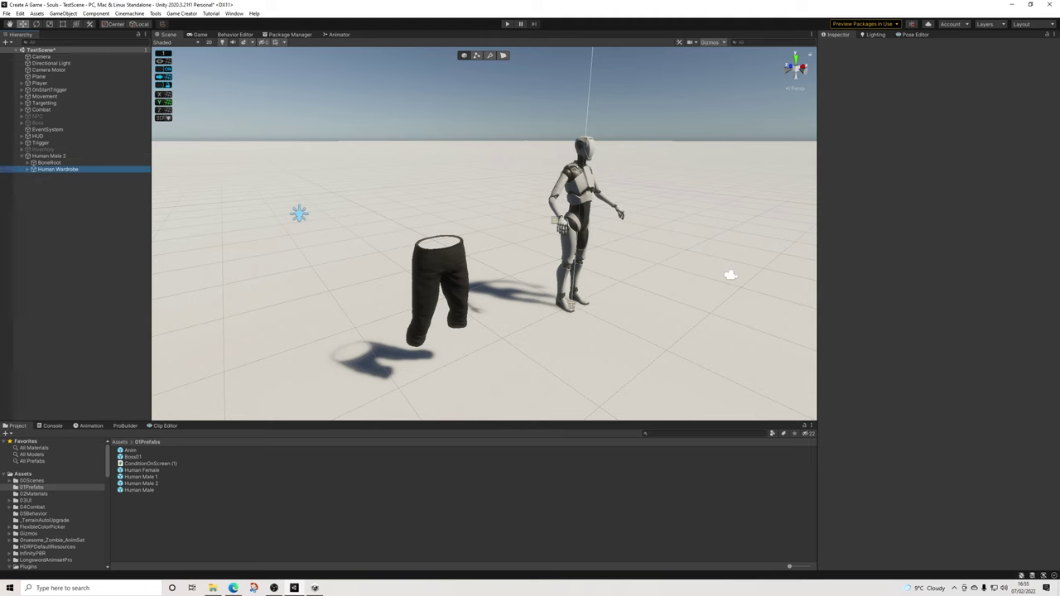
Examine the clothing objects remaining under Human Male 2's Human Wardrobe
{"action": "left_click", "coordinate": [58, 169]}
{"action": "left_click", "coordinate": [29, 169]}
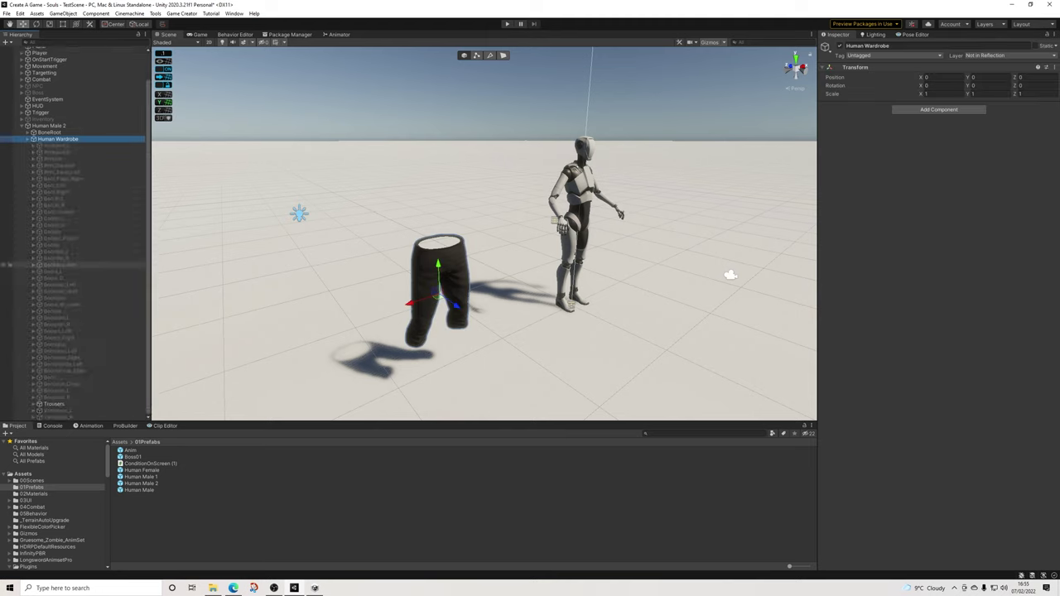
{"action": "left_click", "coordinate": [28, 169]}
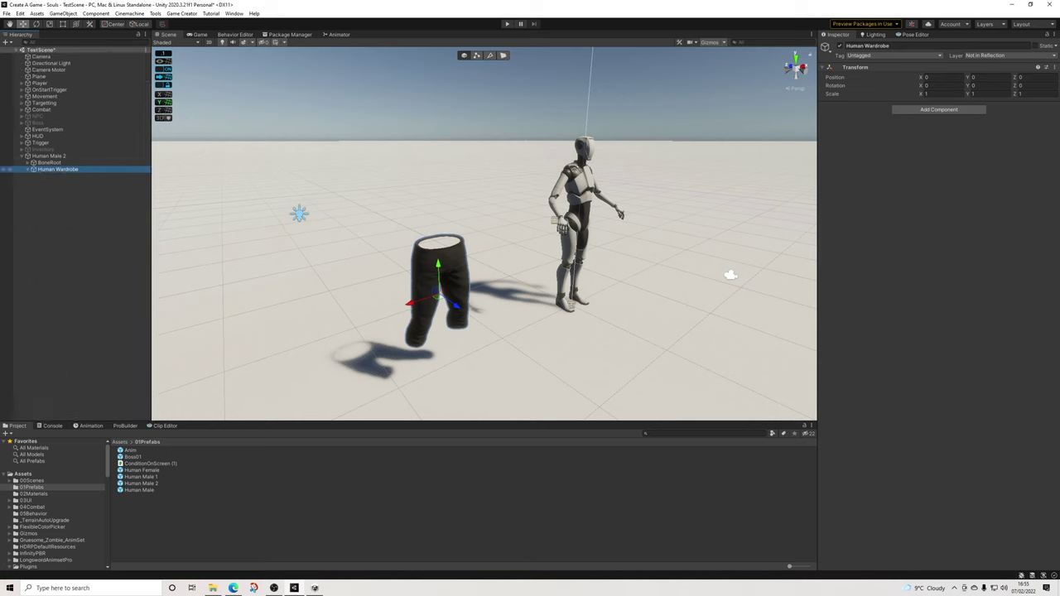
Try to remove the Blend Shapes Manager component from Human Male 2 and dismiss the resulting dialog
{"action": "key", "text": "Left"}
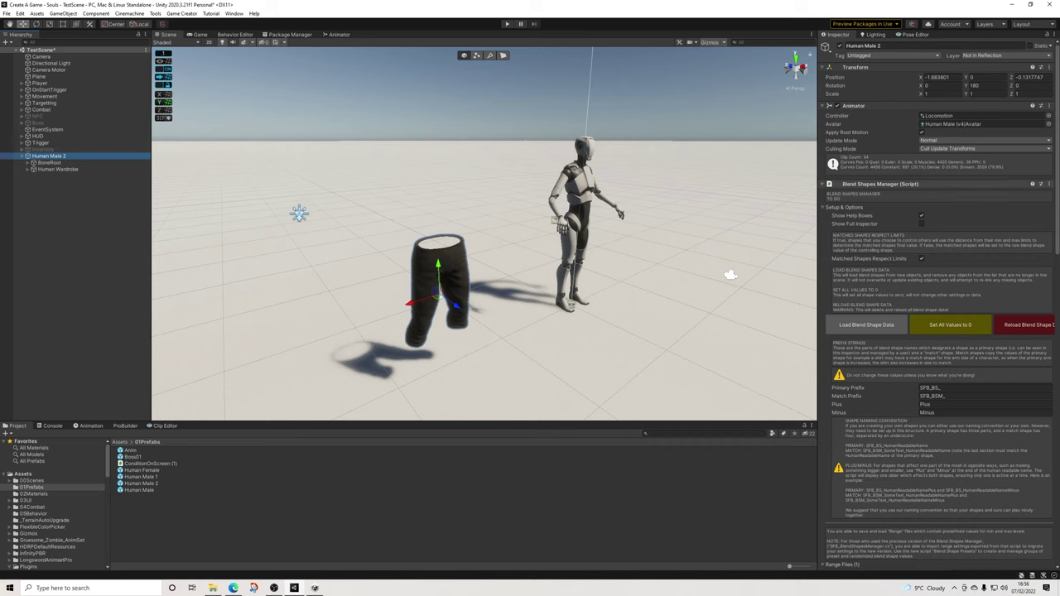
{"action": "left_click", "coordinate": [1041, 184]}
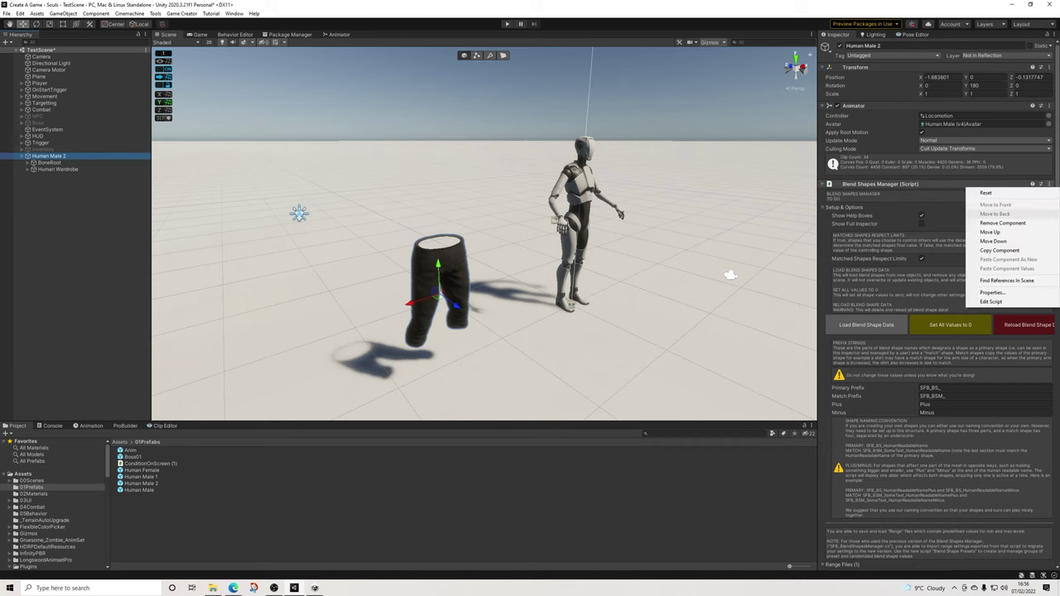
{"action": "left_click", "coordinate": [1001, 223]}
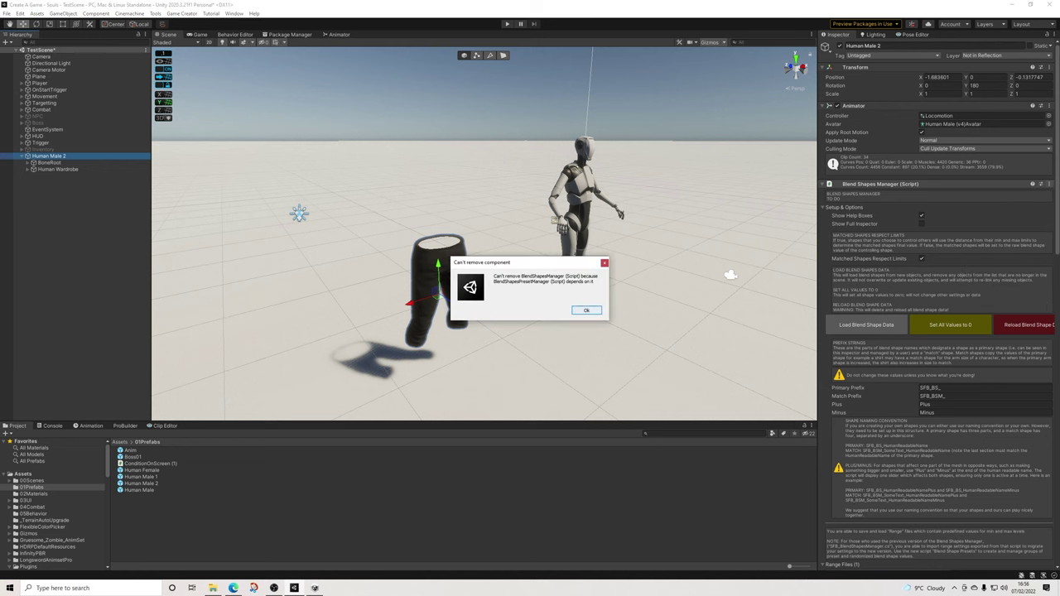
{"action": "left_click", "coordinate": [587, 310]}
Remove the Blend Shapes Preset Manager component from Human Male 2
{"action": "scroll", "coordinate": [939, 307], "scroll_direction": "down", "scroll_amount": 9}
{"action": "scroll", "coordinate": [939, 307], "scroll_direction": "up", "scroll_amount": 6}
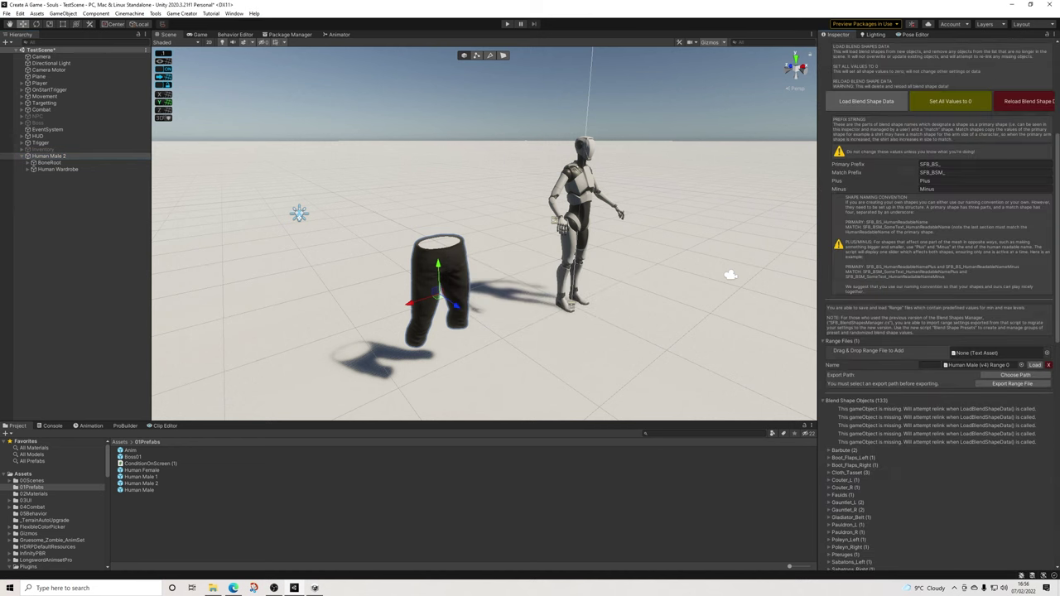
{"action": "left_click", "coordinate": [824, 401]}
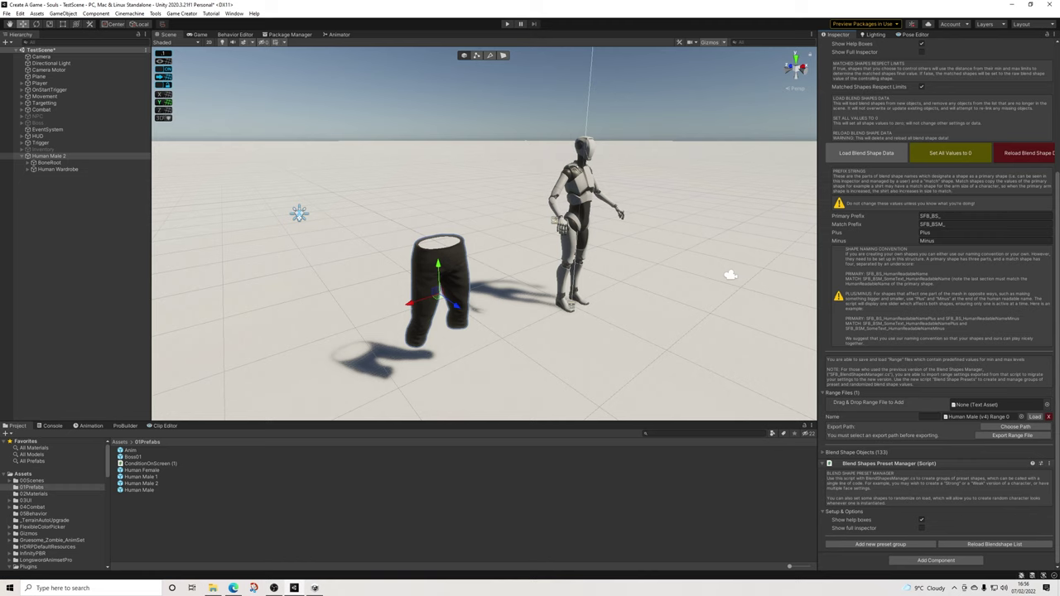
{"action": "left_click", "coordinate": [1049, 463]}
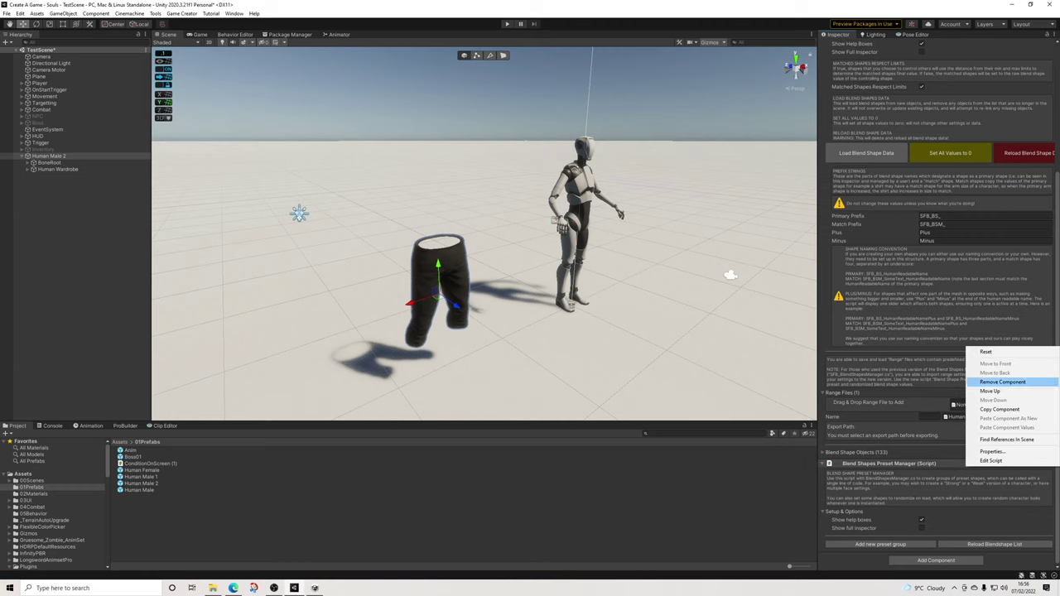
{"action": "left_click", "coordinate": [1002, 381]}
Remove the Blend Shapes Manager component from Human Male 2
{"action": "scroll", "coordinate": [936, 332], "scroll_direction": "up", "scroll_amount": 3}
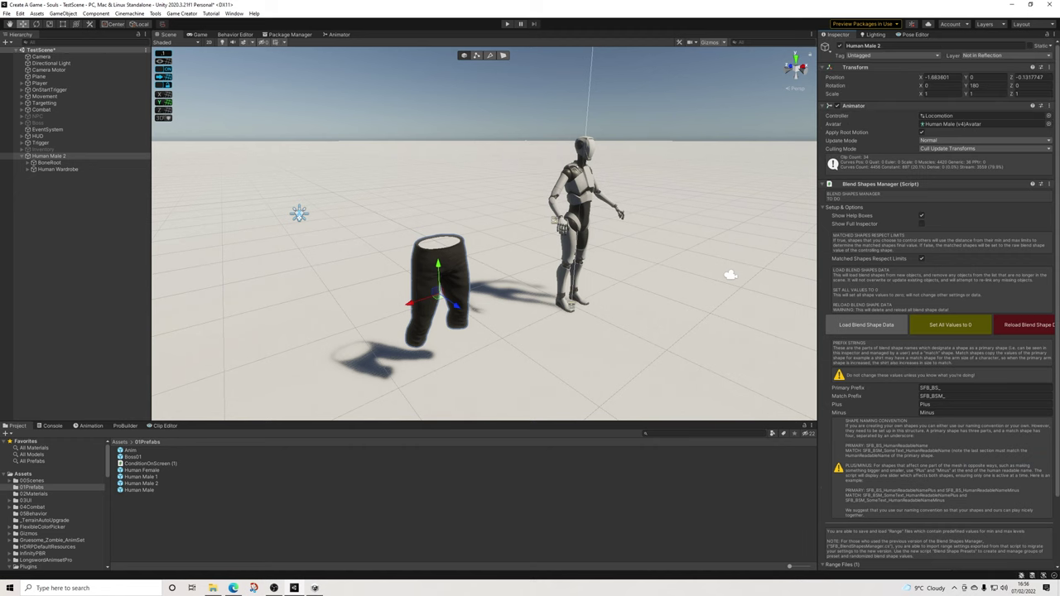
{"action": "left_click", "coordinate": [1049, 184]}
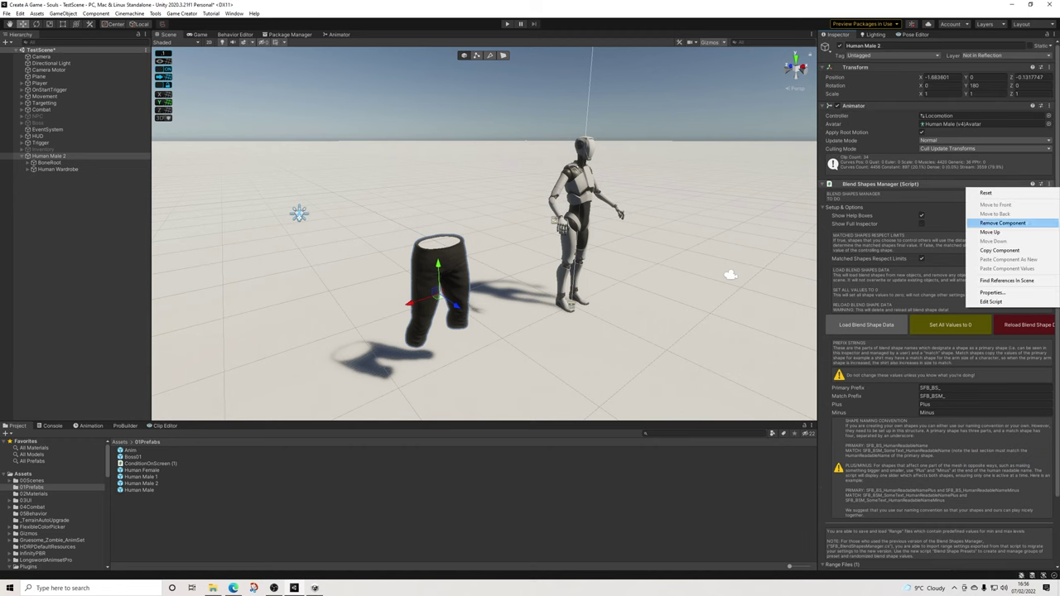
{"action": "left_click", "coordinate": [1004, 223]}
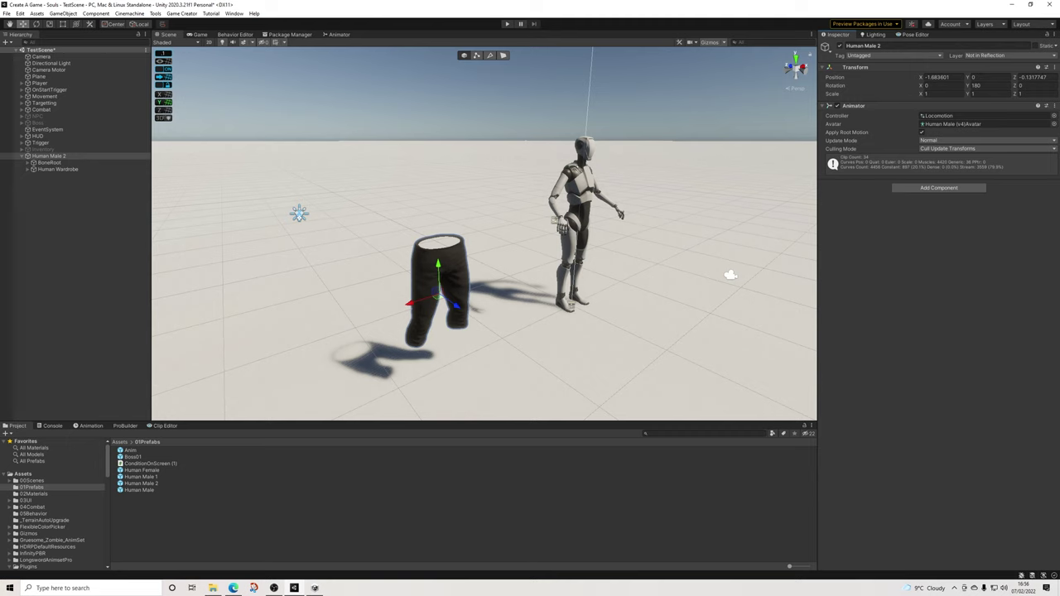
Expand Human Wardrobe under Human Male 2 and activate its Gladiator_Belt object
{"action": "left_click", "coordinate": [50, 162]}
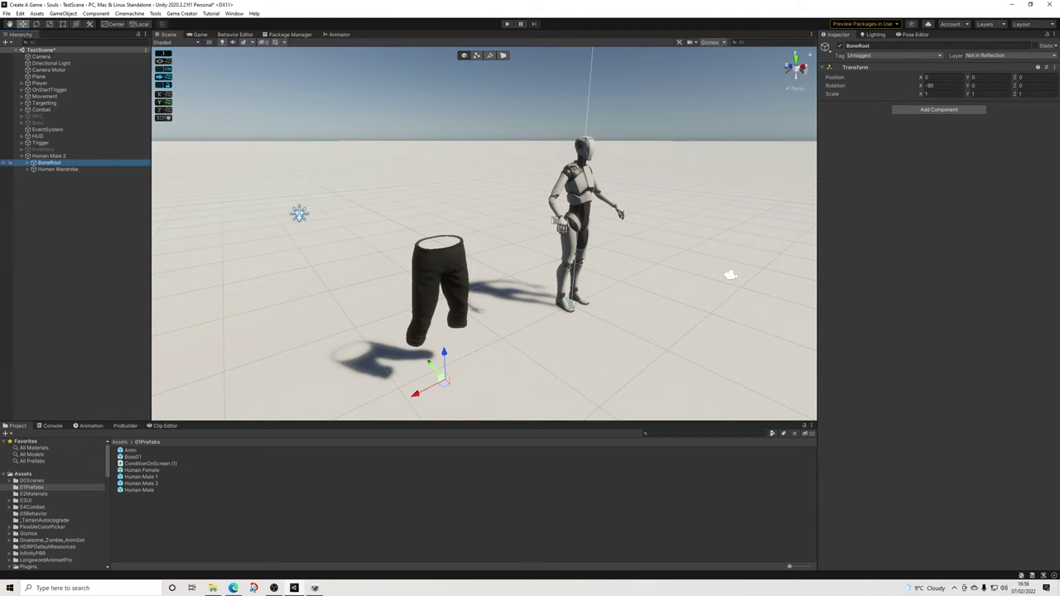
{"action": "left_click", "coordinate": [57, 169]}
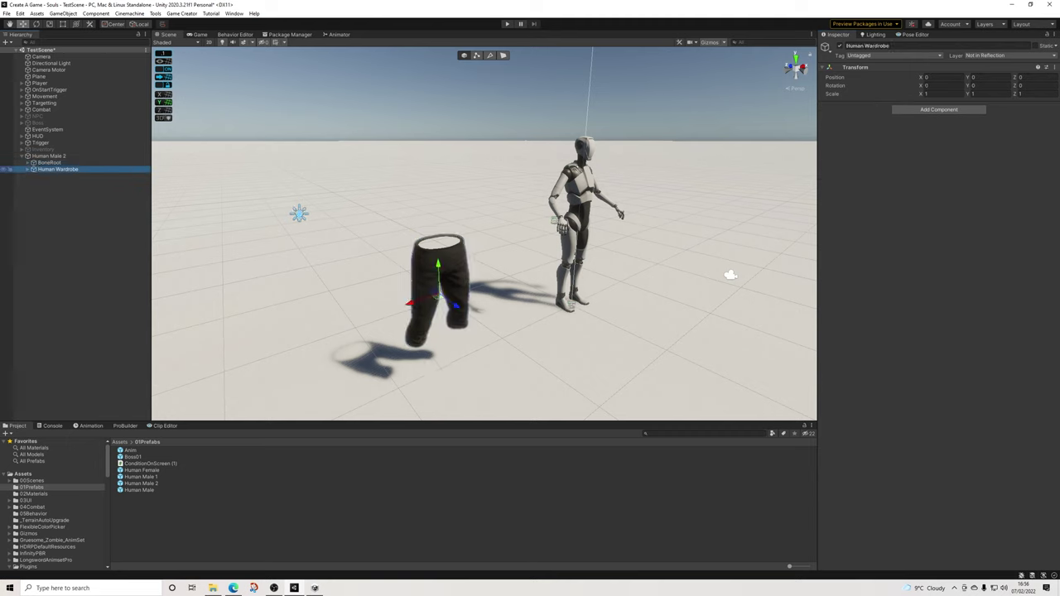
{"action": "left_click", "coordinate": [28, 169]}
{"action": "scroll", "coordinate": [39, 176], "scroll_direction": "down", "scroll_amount": 2}
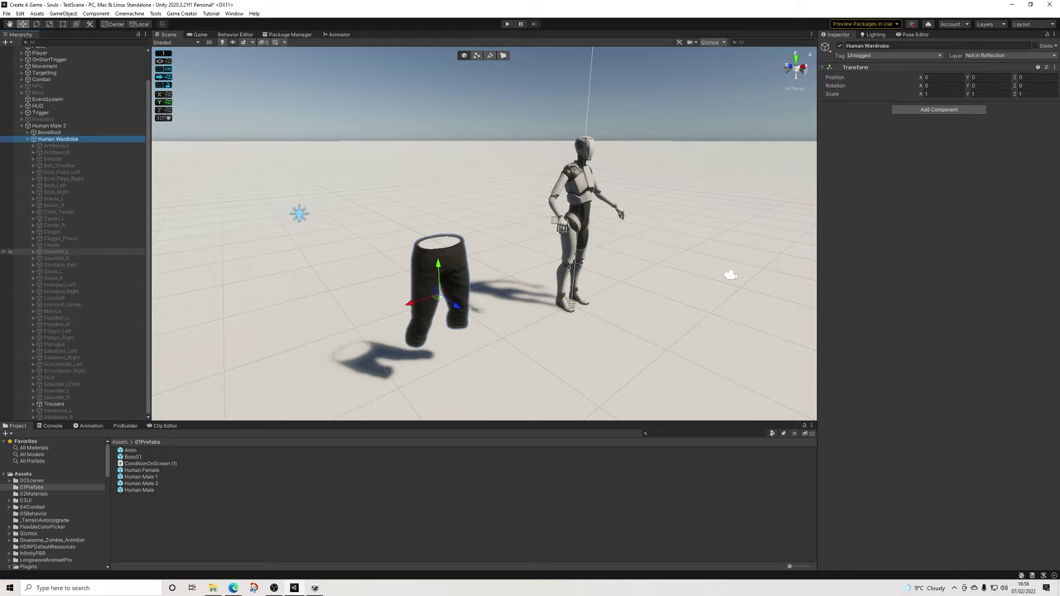
{"action": "left_click", "coordinate": [60, 265]}
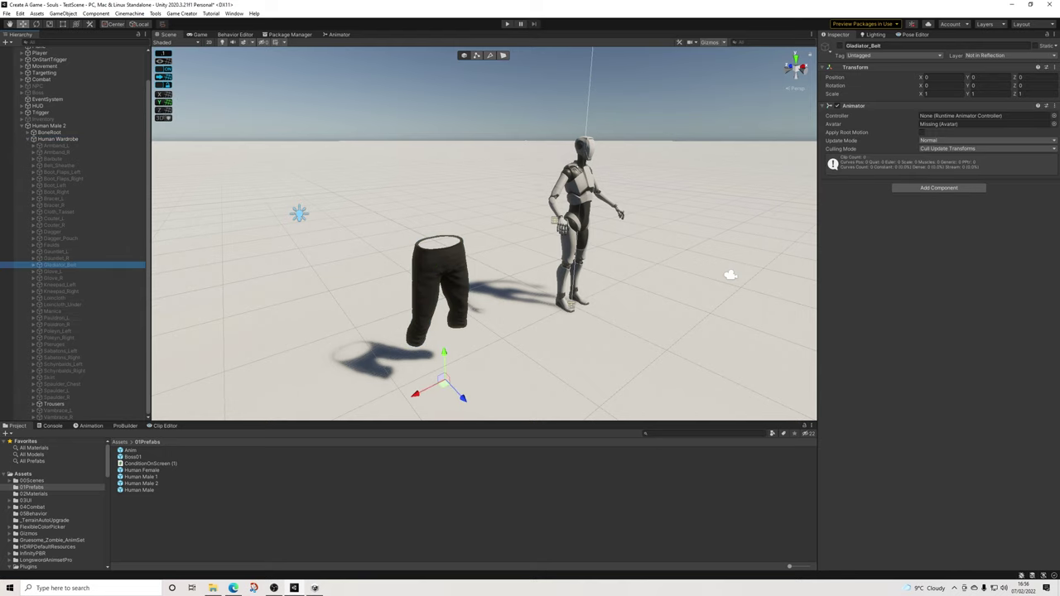
{"action": "left_click", "coordinate": [839, 45]}
{"action": "left_click_drag", "start_coordinate": [530, 232], "coordinate": [520, 234], "text": "alt"}
Deactivate the Trousers object in Human Wardrobe and select Gladiator_Belt
{"action": "left_click", "coordinate": [53, 403]}
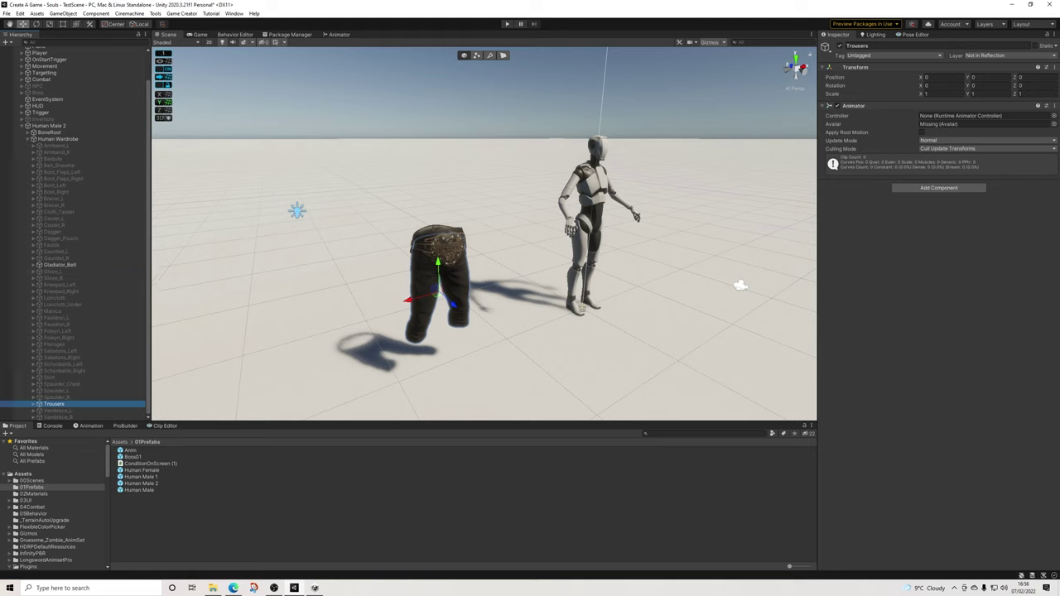
{"action": "key", "text": "h"}
{"action": "left_click", "coordinate": [58, 264]}
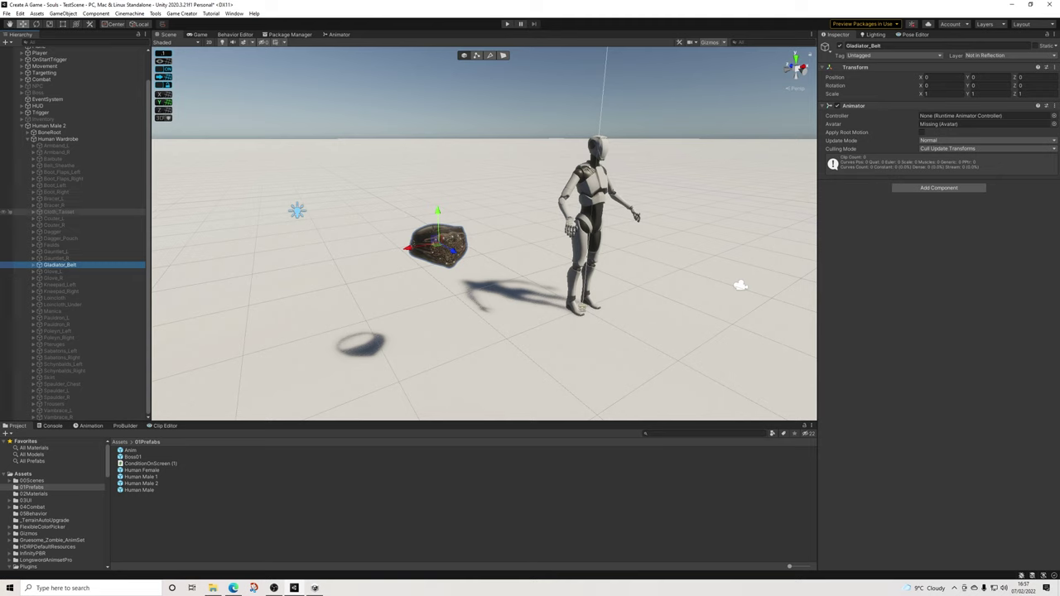
Activate the wardrobe objects from Armband_L through Gauntlet_R to preview them, and deactivate them again
{"action": "left_click", "coordinate": [57, 219]}
{"action": "left_click", "coordinate": [56, 146]}
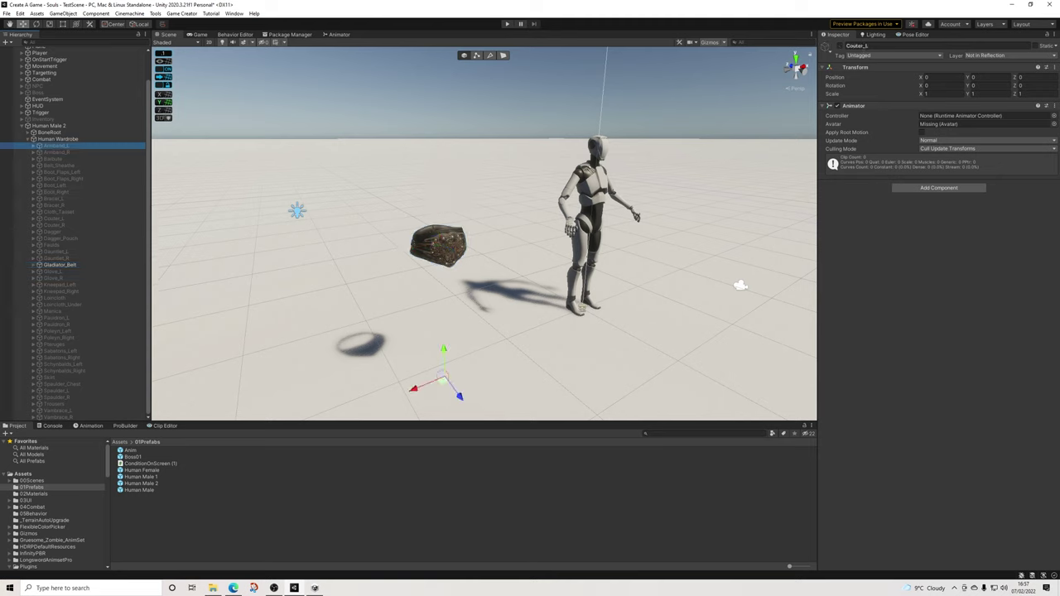
{"action": "left_click", "coordinate": [53, 258], "text": "shift"}
{"action": "left_click", "coordinate": [839, 46]}
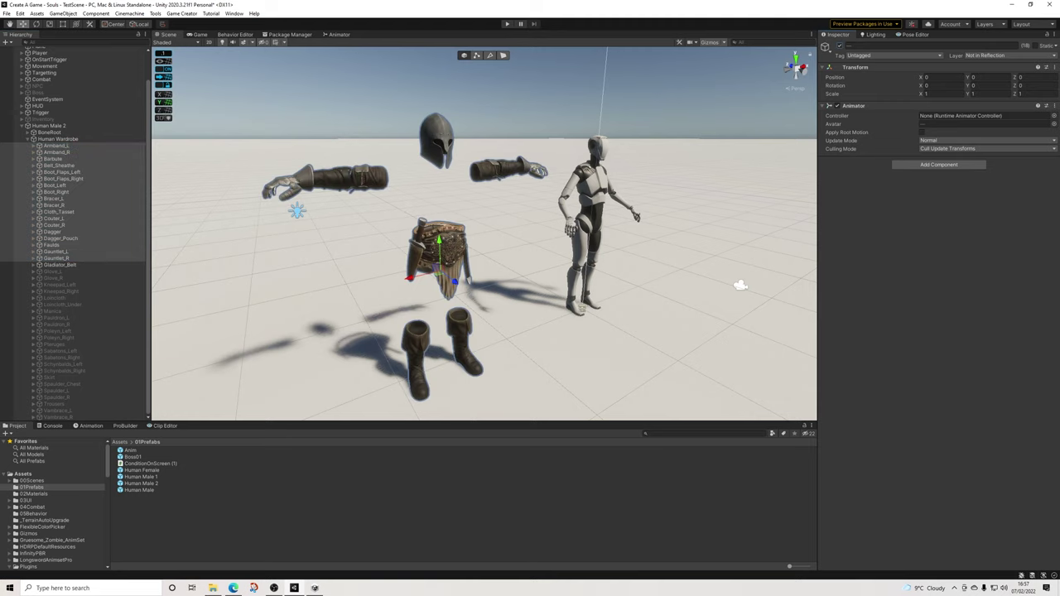
{"action": "left_click", "coordinate": [839, 45]}
Activate all wardrobe objects from Glove_L through Vambrace_R
{"action": "left_click", "coordinate": [53, 270]}
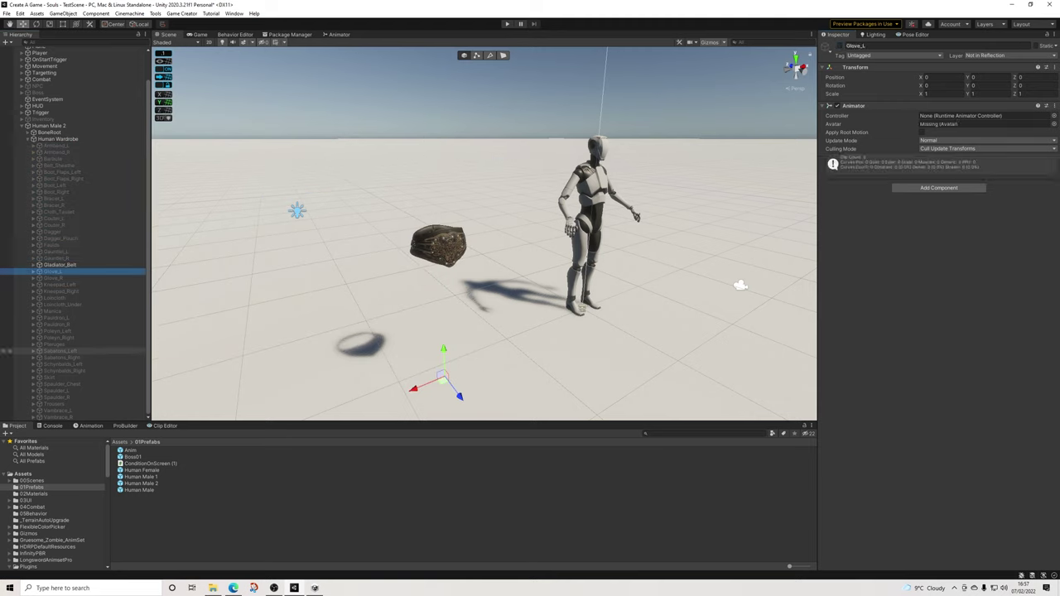
{"action": "left_click", "coordinate": [58, 416], "text": "shift"}
{"action": "left_click", "coordinate": [825, 46]}
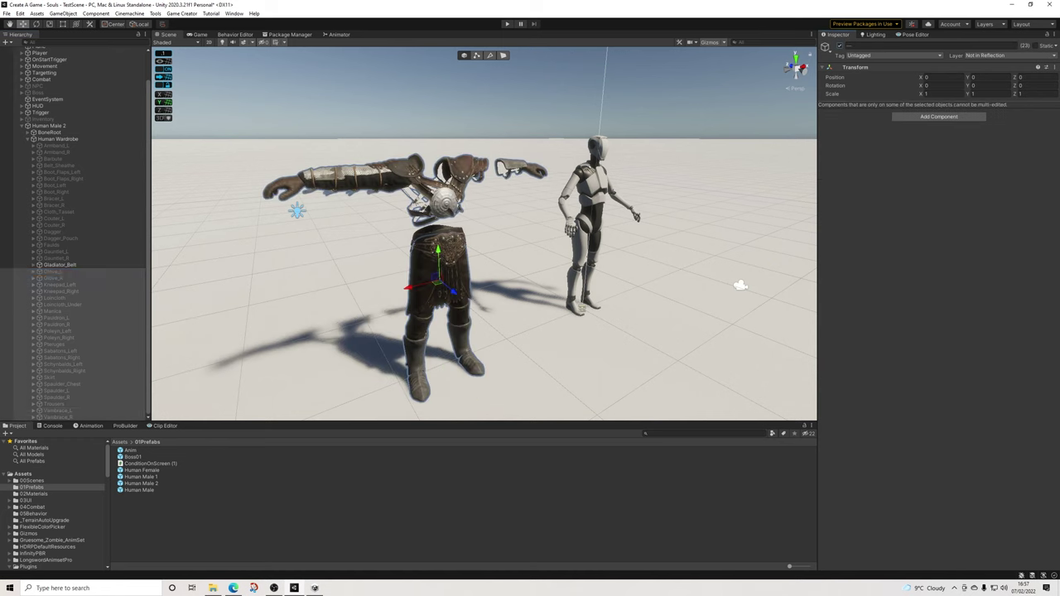
Toggle the Spaulder_Chest wardrobe object to check its armor piece and leave it deactivated
{"action": "left_click", "coordinate": [446, 202]}
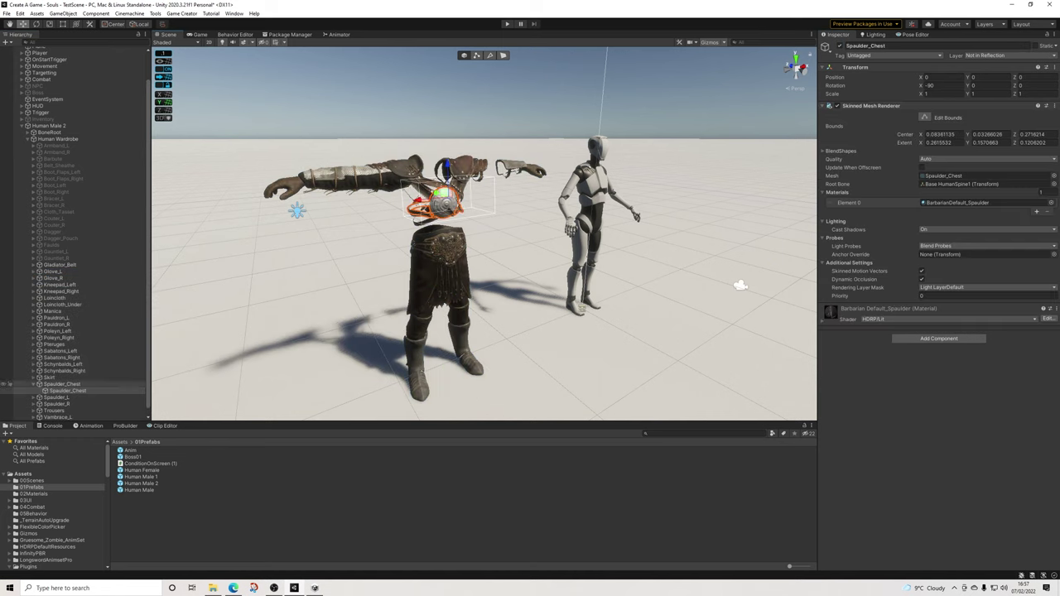
{"action": "left_click", "coordinate": [62, 385]}
{"action": "left_click", "coordinate": [33, 384]}
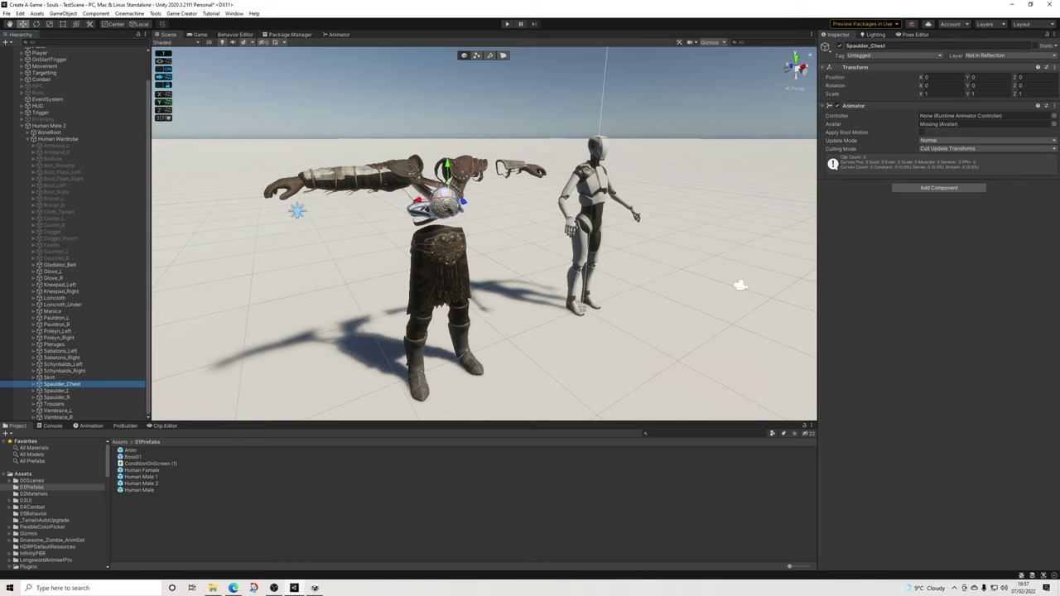
{"action": "left_click", "coordinate": [839, 46]}
{"action": "left_click", "coordinate": [839, 46]}
{"action": "left_click", "coordinate": [840, 46]}
Toggle the Spaulder_L mesh on the shoulder armor to inspect it and leave it deactivated
{"action": "left_click_drag", "start_coordinate": [497, 241], "coordinate": [372, 240], "text": "alt"}
{"action": "scroll", "coordinate": [484, 234], "scroll_direction": "up", "scroll_amount": 4}
{"action": "scroll", "coordinate": [484, 234], "scroll_direction": "down", "scroll_amount": 3}
{"action": "scroll", "coordinate": [484, 234], "scroll_direction": "up", "scroll_amount": 3}
{"action": "left_click_drag", "start_coordinate": [484, 234], "coordinate": [517, 235], "text": "alt"}
{"action": "left_click", "coordinate": [458, 124]}
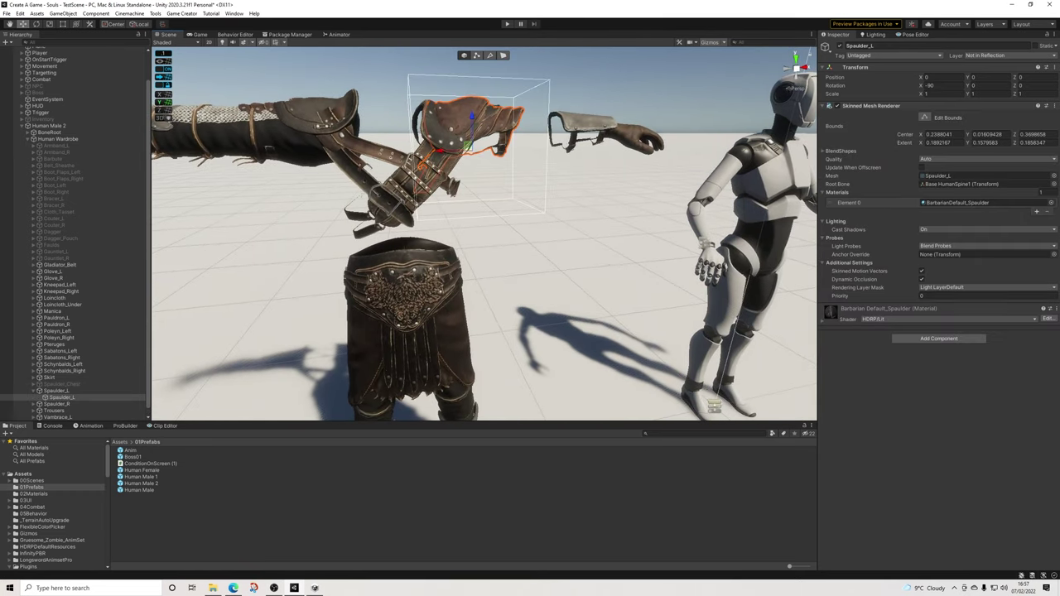
{"action": "left_click", "coordinate": [840, 46]}
{"action": "left_click", "coordinate": [840, 45]}
{"action": "left_click", "coordinate": [839, 46]}
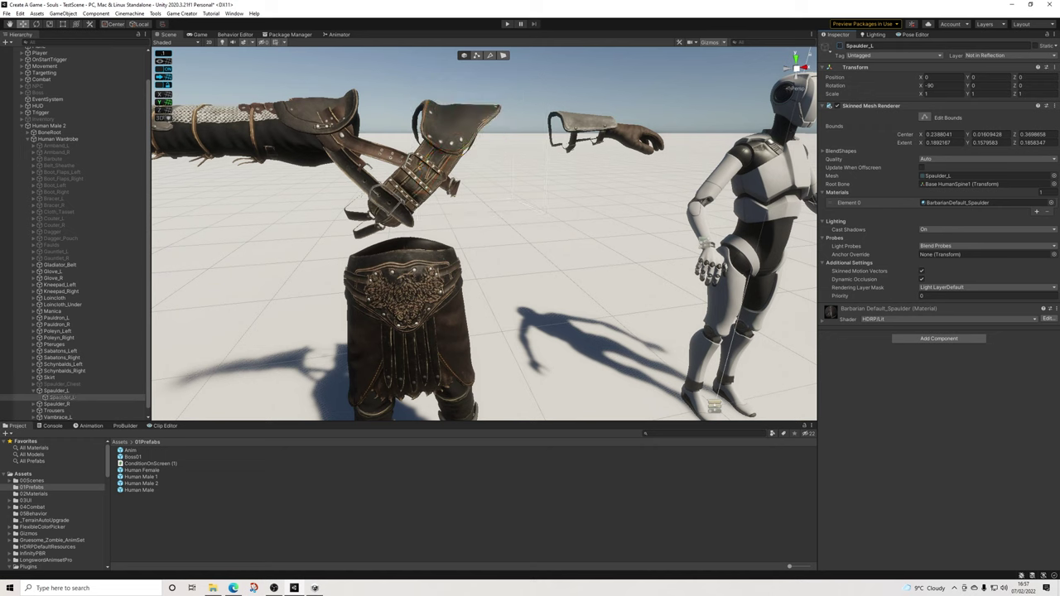
Deactivate the Manica arm armor mesh in the wardrobe
{"action": "left_click", "coordinate": [341, 131]}
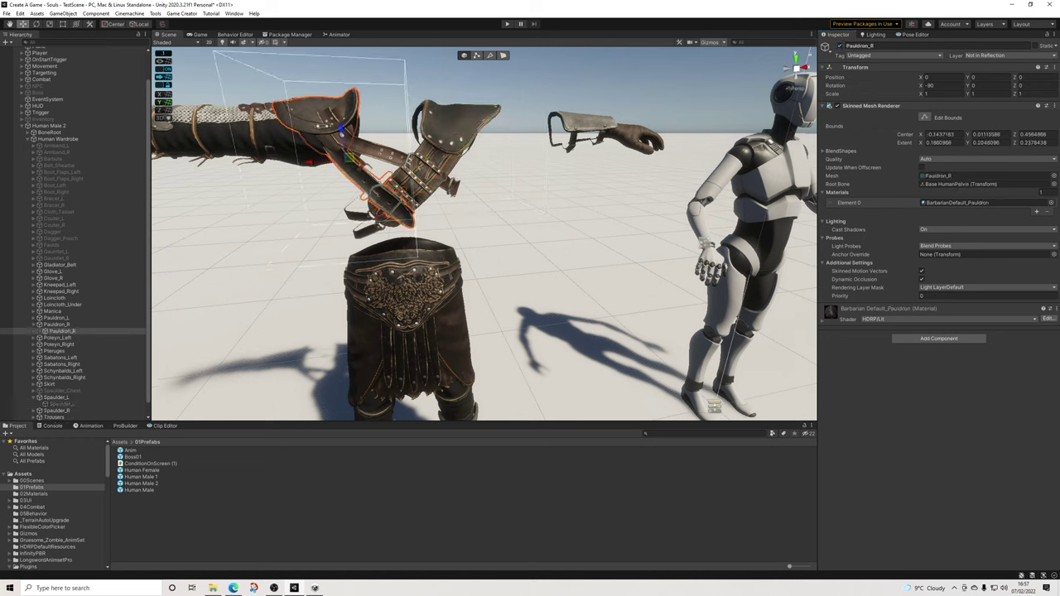
{"action": "left_click", "coordinate": [267, 148]}
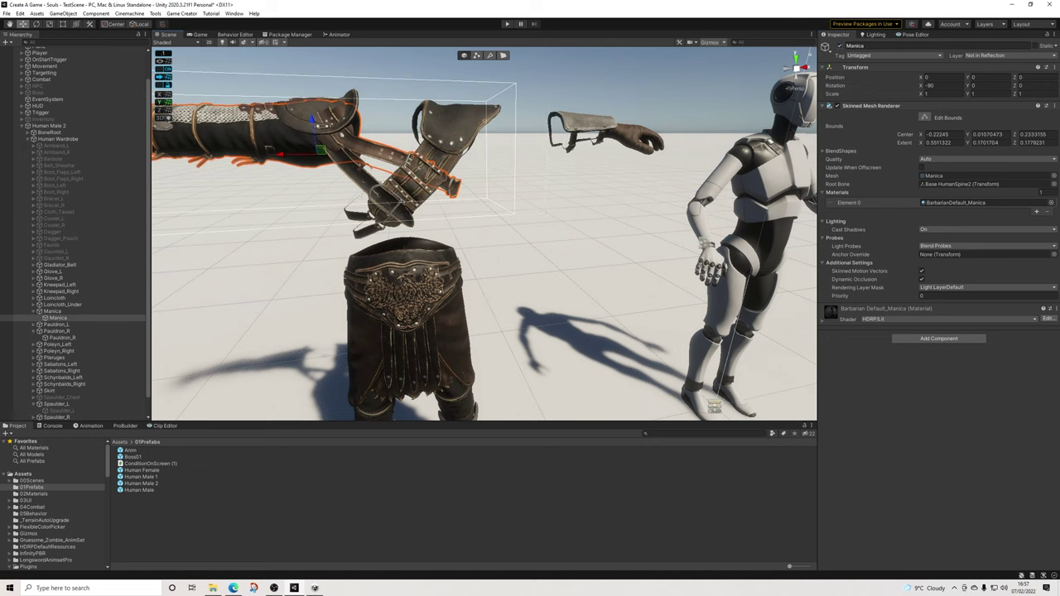
{"action": "key", "text": "alt+shift+a"}
{"action": "mouse_move", "coordinate": [463, 231]}
{"action": "left_mouse_down", "text": "alt"}
{"action": "mouse_move", "coordinate": [571, 230]}
{"action": "mouse_move", "coordinate": [461, 237]}
{"action": "left_mouse_up", "text": "alt"}
Deactivate the Spaulder_R shoulder mesh while keeping the Pauldron_R mesh active
{"action": "left_click", "coordinate": [315, 114]}
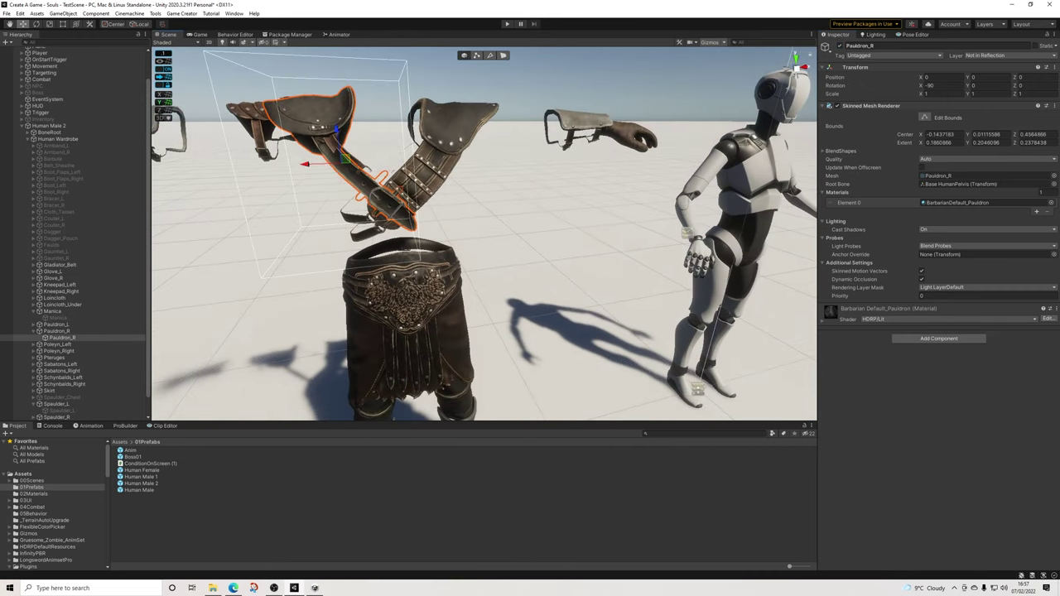
{"action": "key", "text": "alt+shift+a"}
{"action": "left_click", "coordinate": [294, 120]}
{"action": "key", "text": "alt+shift+a"}
{"action": "left_click_drag", "start_coordinate": [315, 141], "coordinate": [356, 166], "text": "alt"}
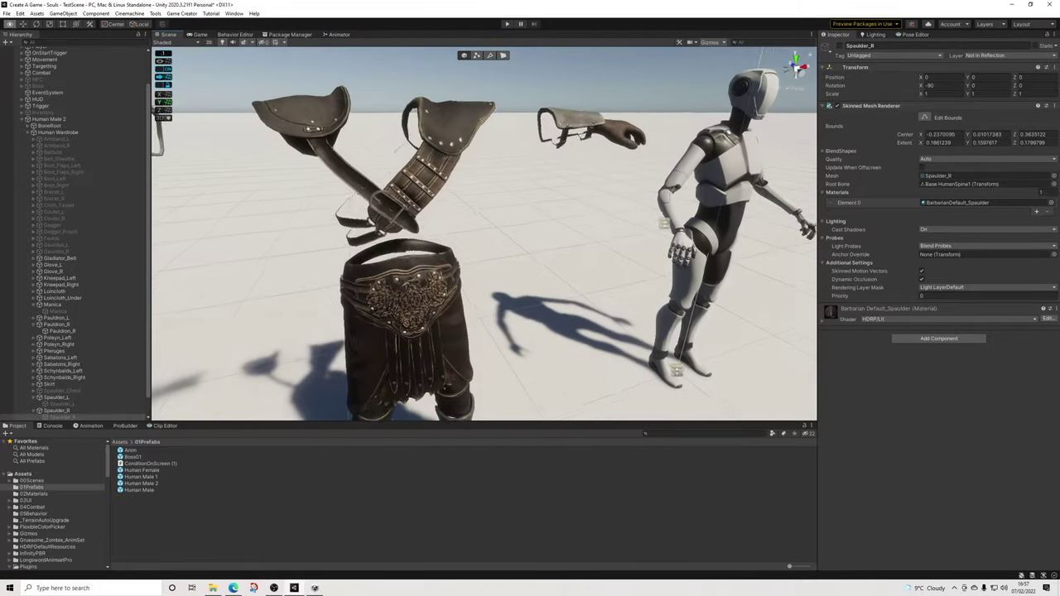
Collapse Spaulder_L and Spaulder_R and select both parents to check their active state
{"action": "scroll", "coordinate": [484, 233], "scroll_direction": "down", "scroll_amount": 5}
{"action": "right_click_drag", "start_coordinate": [760, 346], "coordinate": [762, 339]}
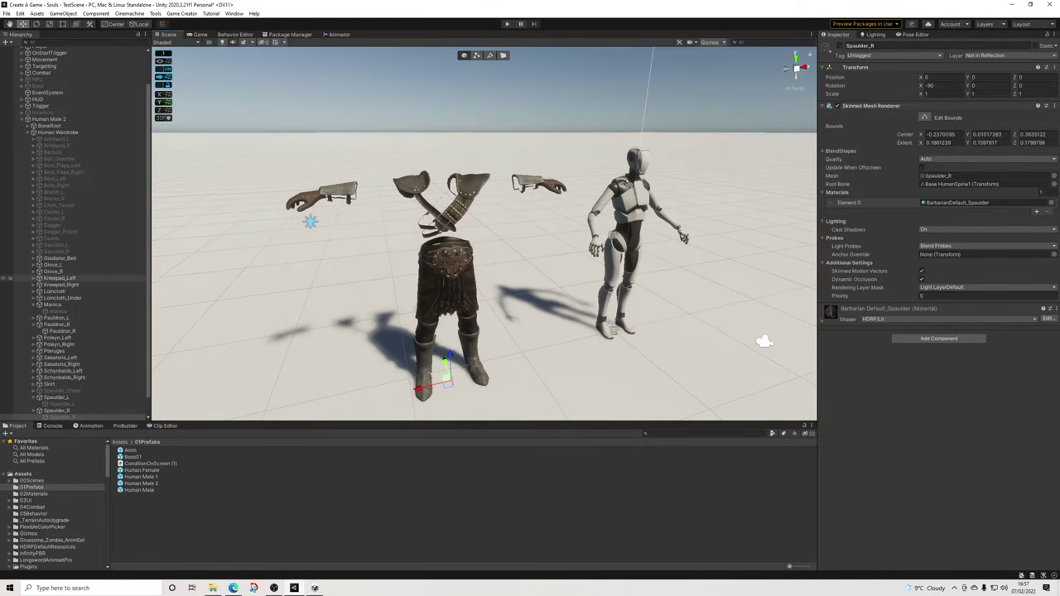
{"action": "left_click", "coordinate": [33, 397]}
{"action": "left_click", "coordinate": [33, 404]}
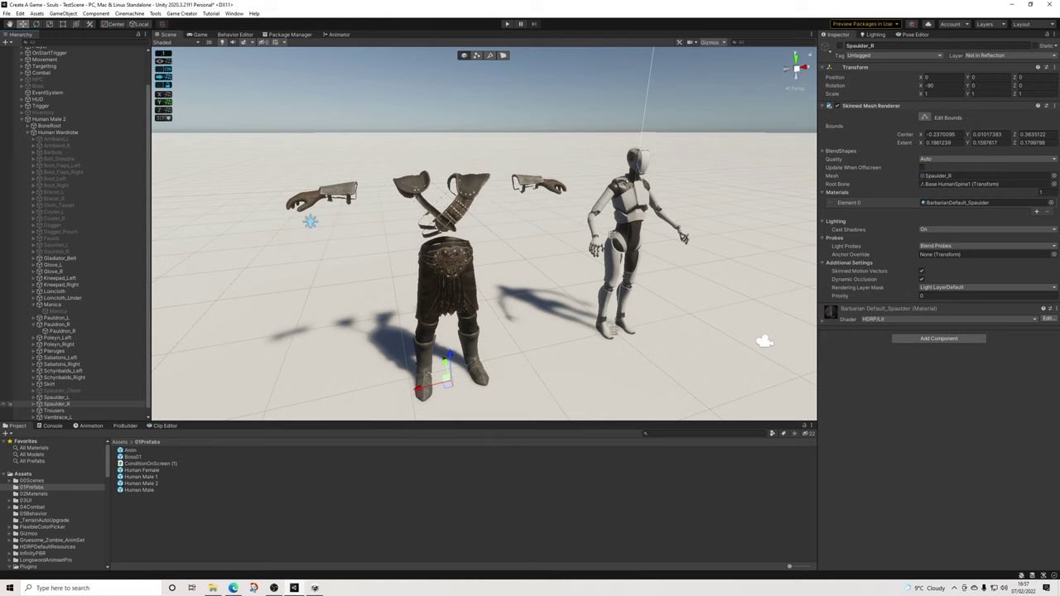
{"action": "left_click", "coordinate": [57, 404]}
{"action": "left_click", "coordinate": [56, 397], "text": "ctrl"}
{"action": "left_click", "coordinate": [839, 46]}
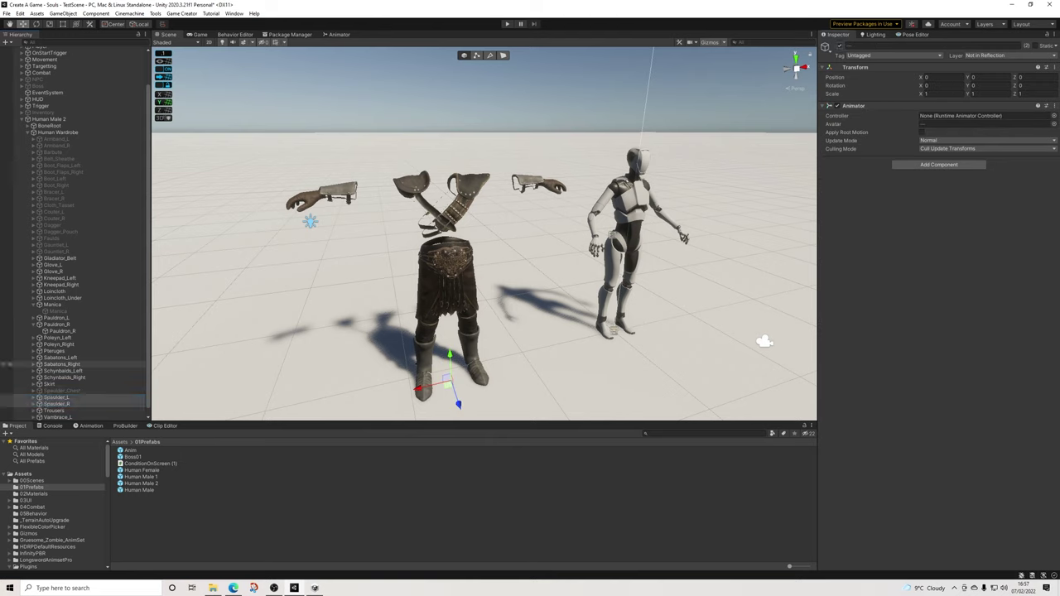
Collapse Pauldron_R and select it together with Pauldron_L to examine the shoulder armor pair
{"action": "left_click", "coordinate": [33, 325]}
{"action": "left_click", "coordinate": [56, 318]}
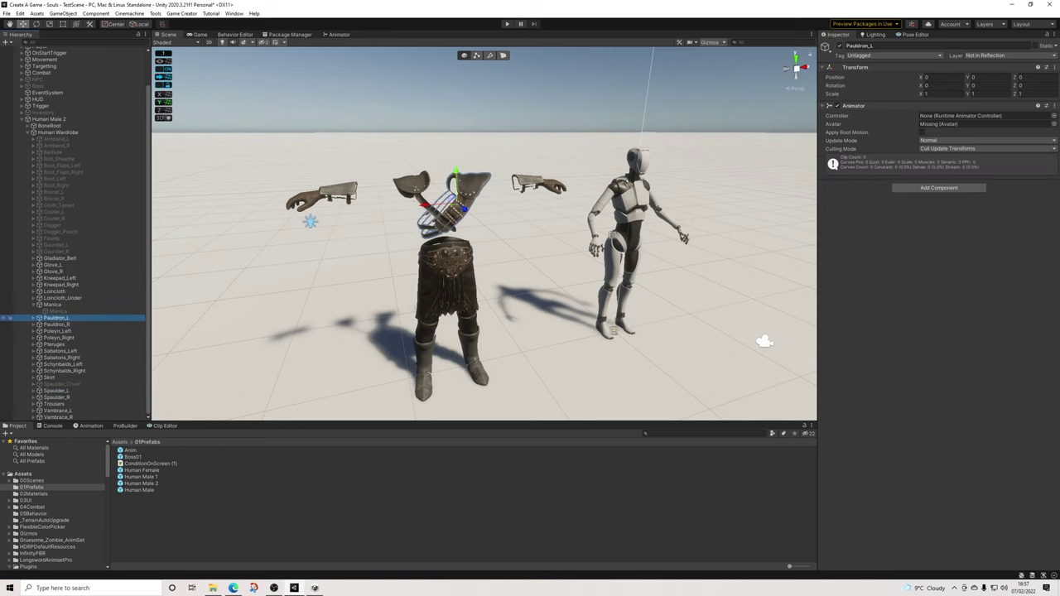
{"action": "left_click", "coordinate": [57, 325], "text": "shift"}
{"action": "left_click_drag", "start_coordinate": [257, 324], "coordinate": [257, 298], "text": "alt"}
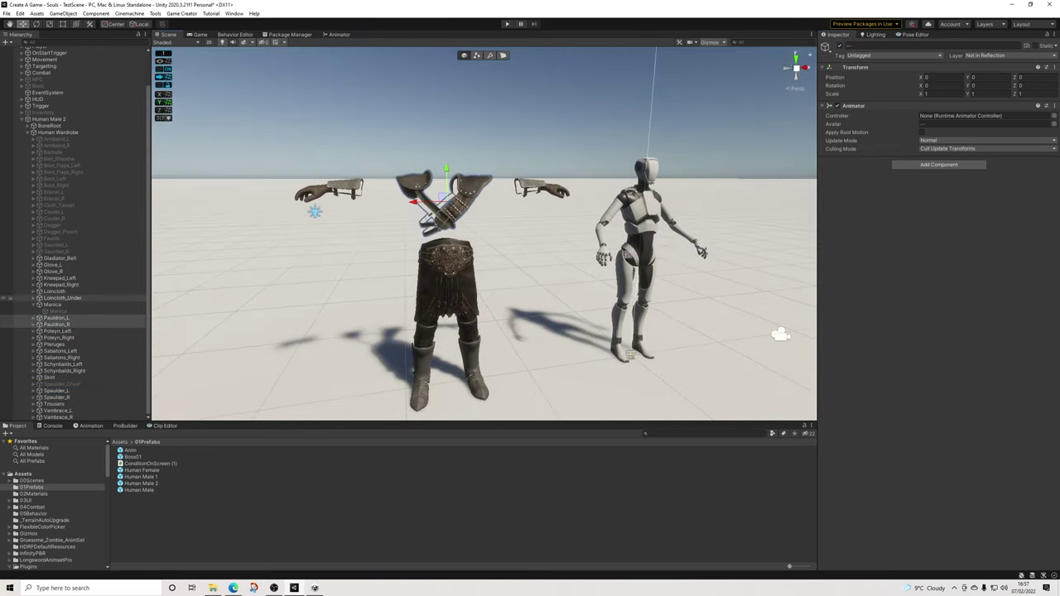
Collapse Manica and deactivate the wardrobe objects from Gladiator_Belt through Manica
{"action": "left_click", "coordinate": [33, 304]}
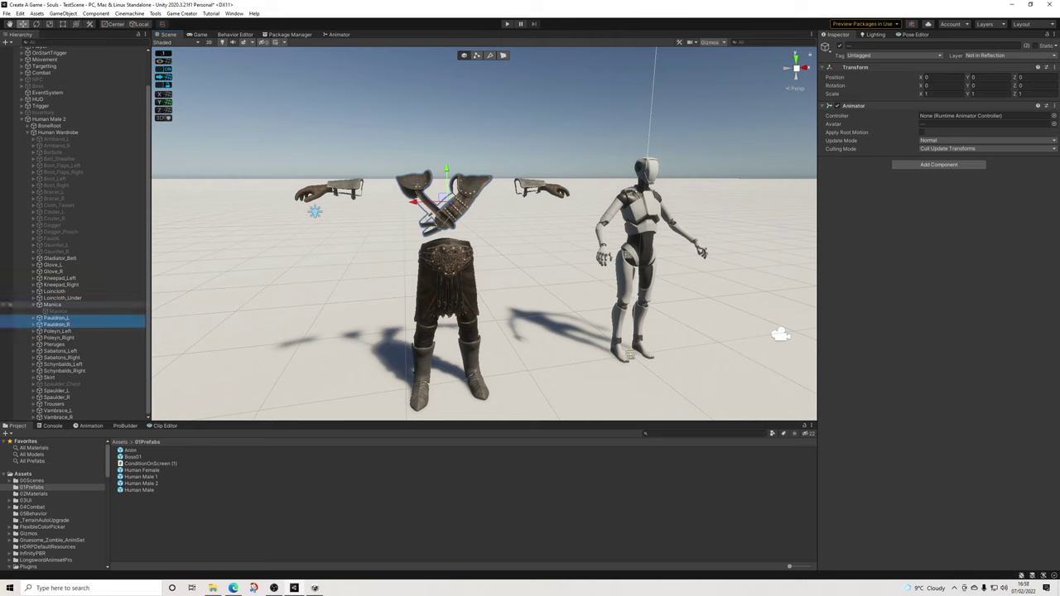
{"action": "left_click", "coordinate": [34, 304]}
{"action": "left_click", "coordinate": [52, 311]}
{"action": "left_click", "coordinate": [59, 264], "text": "shift"}
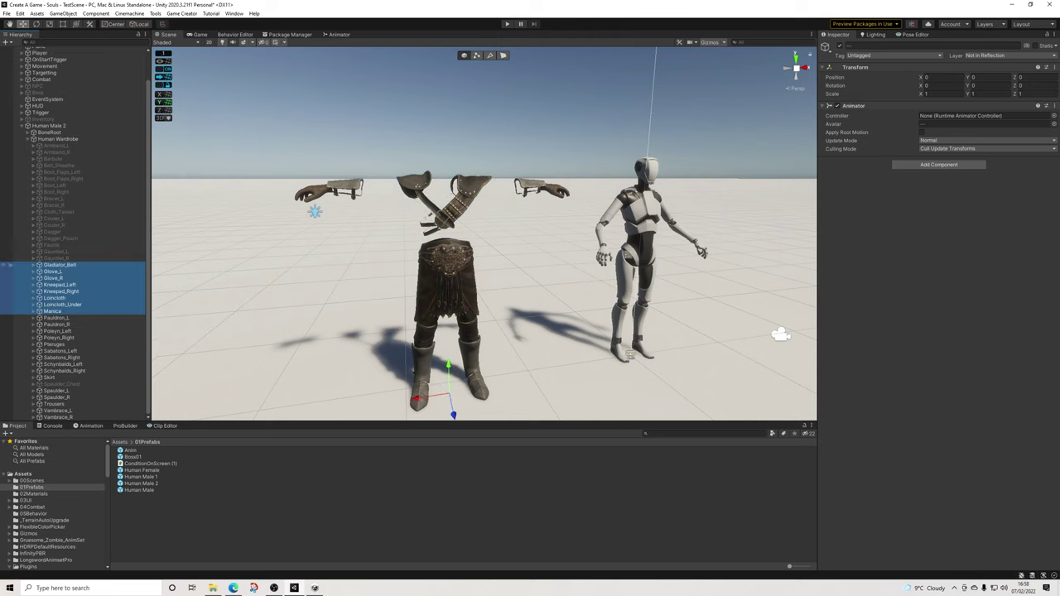
{"action": "key", "text": "shift+alt+a"}
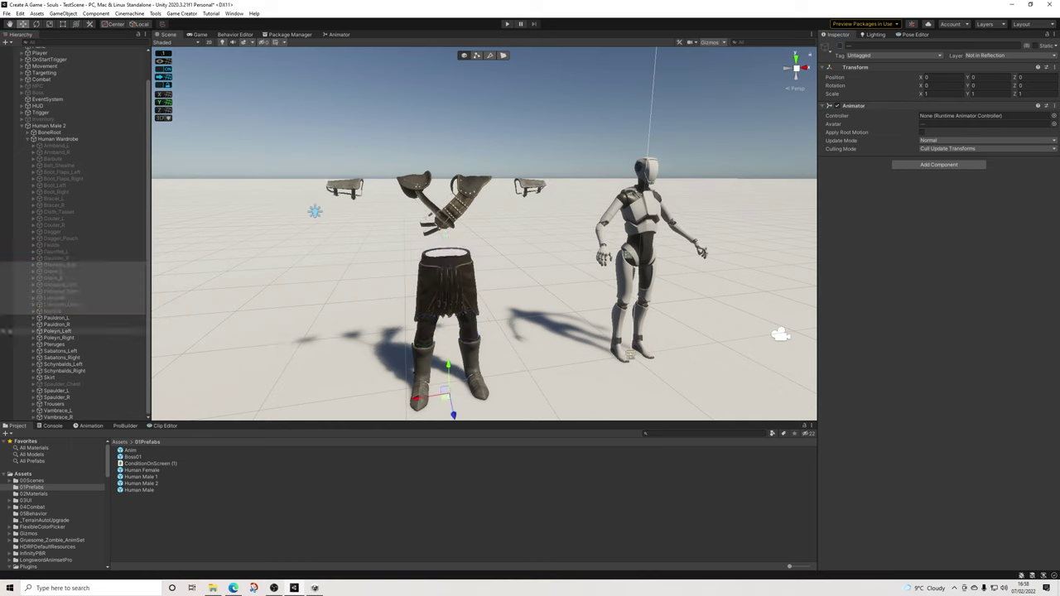
Deactivate all the wardrobe objects from Poleyn_Left through Vambrace_R, leaving both pauldrons active
{"action": "left_click", "coordinate": [57, 331]}
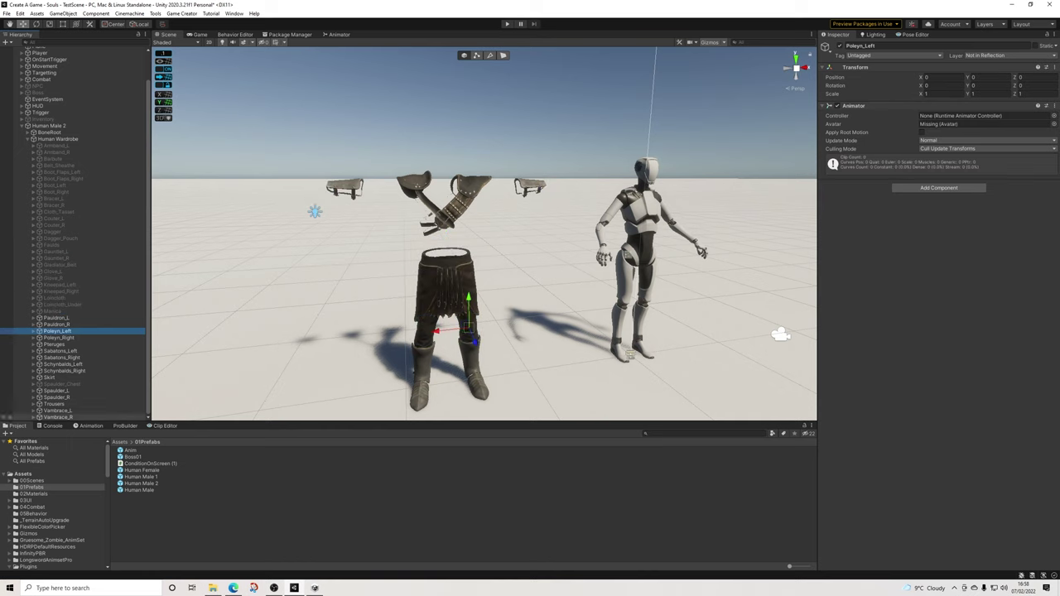
{"action": "left_click", "coordinate": [58, 416], "text": "shift"}
{"action": "left_click", "coordinate": [839, 46]}
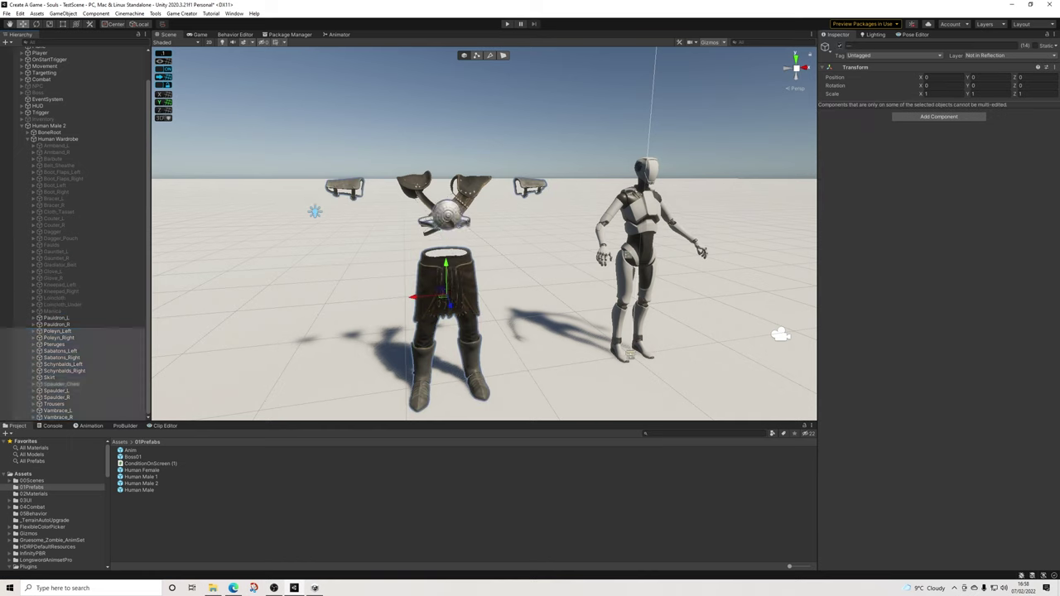
{"action": "left_click", "coordinate": [839, 45]}
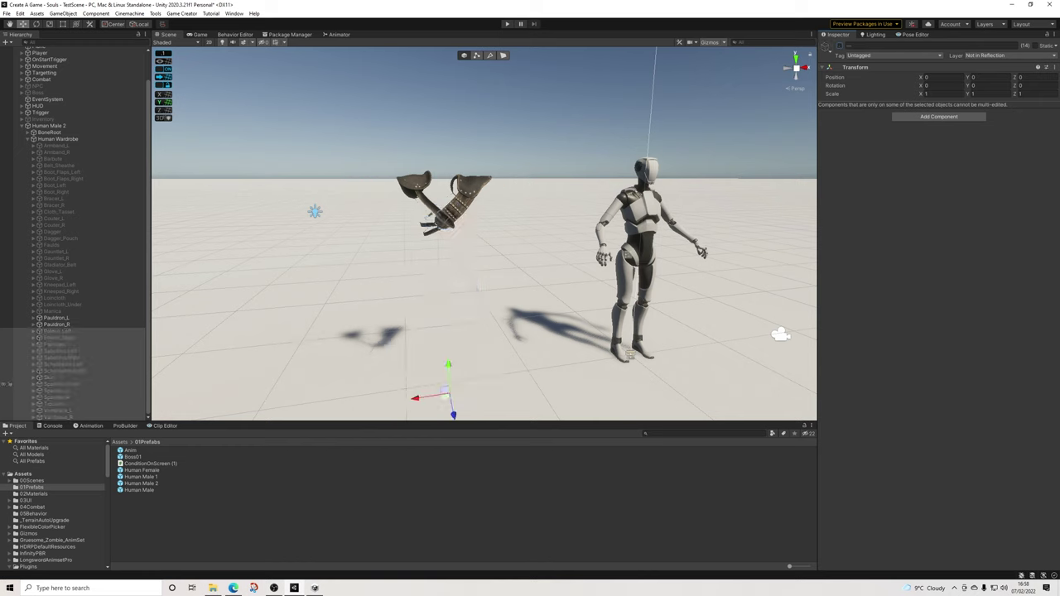
Activate Spaulder_Chest to examine how it sits with the pauldrons, and deactivate it again
{"action": "left_click", "coordinate": [62, 384]}
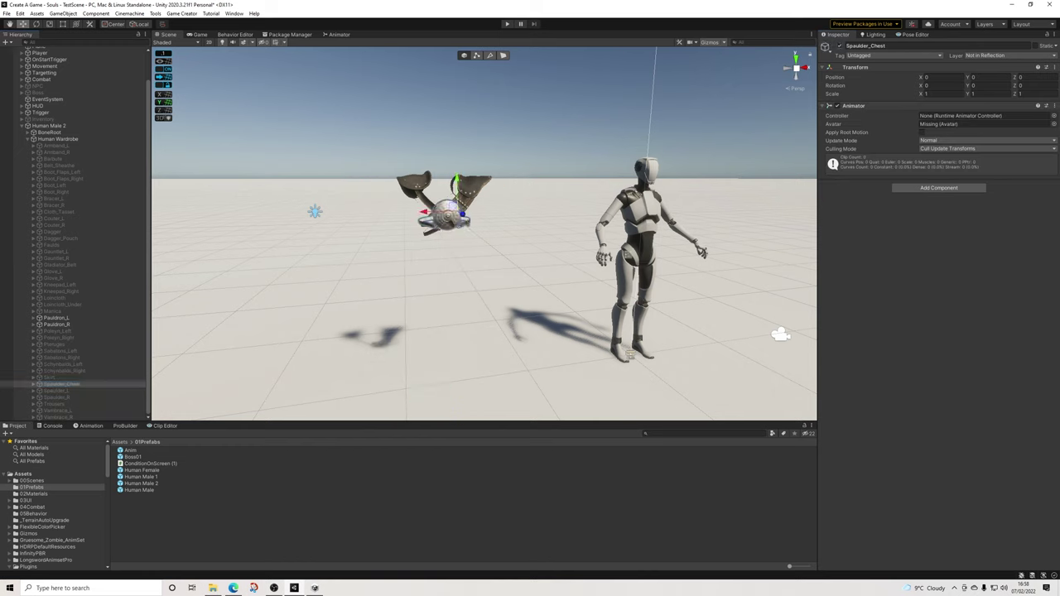
{"action": "key", "text": "f"}
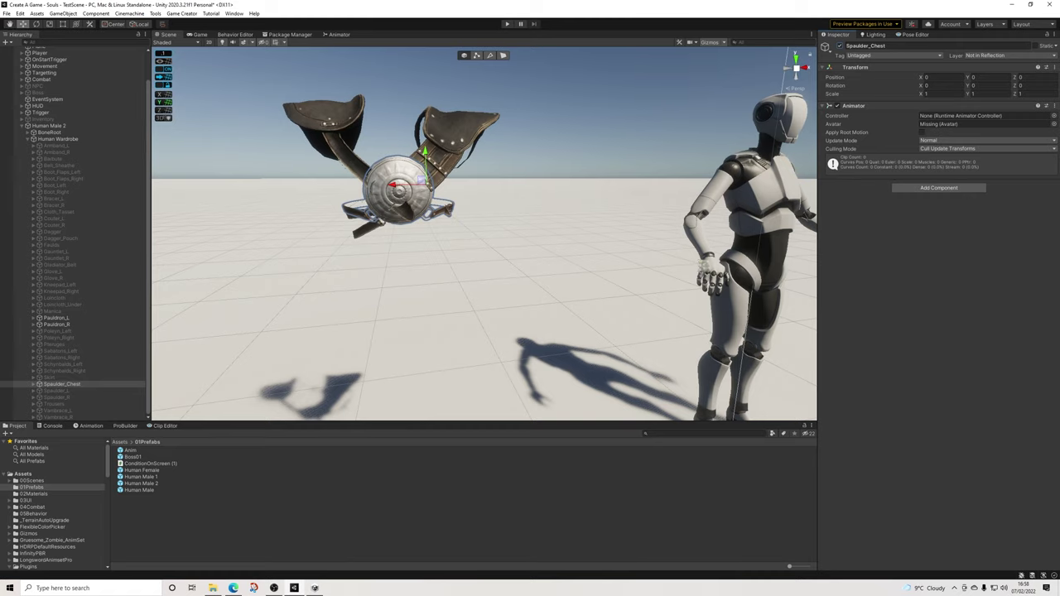
{"action": "left_click", "coordinate": [839, 46]}
{"action": "scroll", "coordinate": [530, 263], "scroll_direction": "down", "scroll_amount": 5}
{"action": "left_click_drag", "start_coordinate": [514, 273], "coordinate": [542, 258], "text": "alt"}
{"action": "left_click", "coordinate": [555, 190]}
{"action": "left_click_drag", "start_coordinate": [397, 219], "coordinate": [527, 213], "text": "alt"}
{"action": "left_click_drag", "start_coordinate": [431, 286], "coordinate": [475, 282], "text": "alt"}
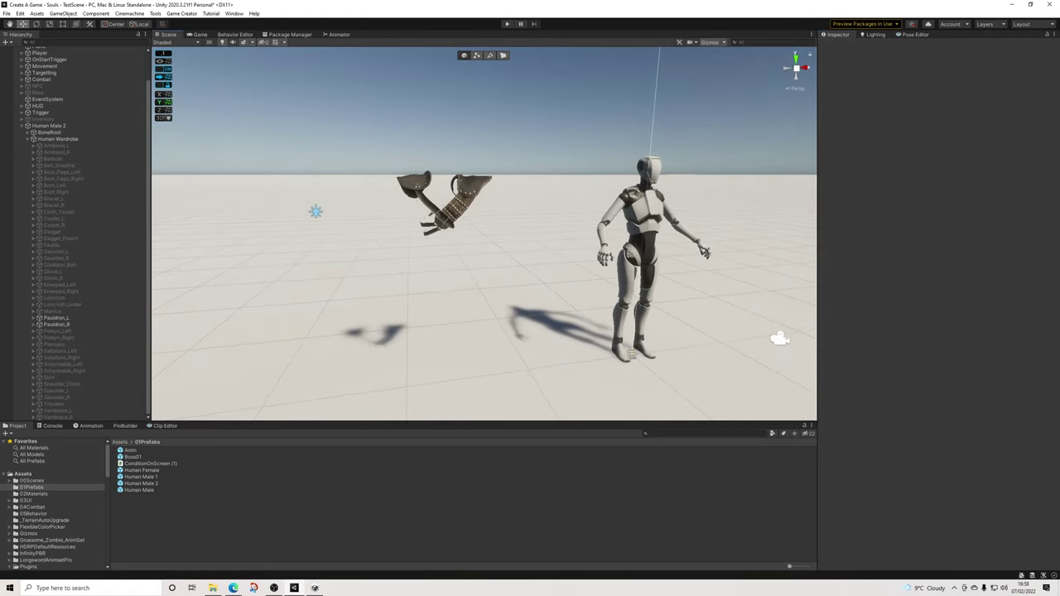
Collapse Human Male 2 and duplicate it in the scene
{"action": "left_click", "coordinate": [21, 126]}
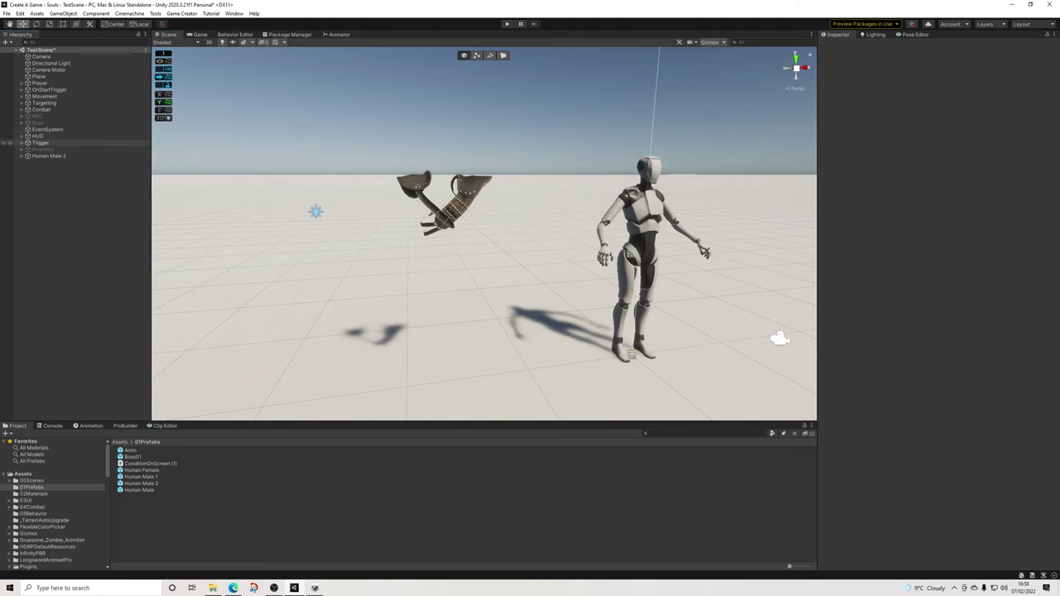
{"action": "left_click", "coordinate": [52, 155]}
{"action": "key", "text": "ctrl+d"}
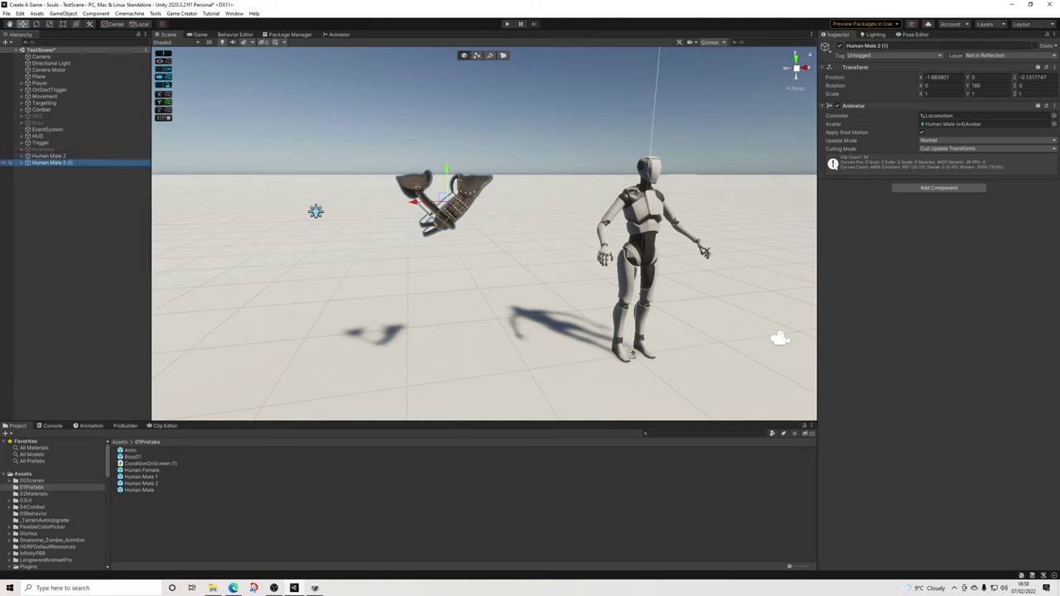
Delete every object from the duplicate's Human Wardrobe except Pauldron_L and Pauldron_R
{"action": "left_click", "coordinate": [22, 163]}
{"action": "left_click", "coordinate": [27, 175]}
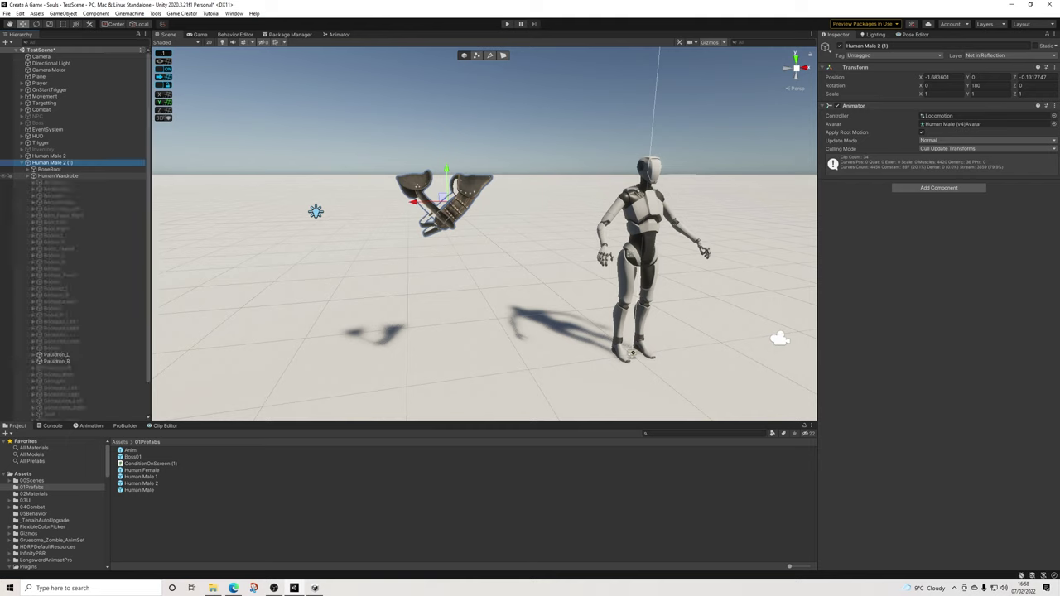
{"action": "left_click", "coordinate": [56, 182]}
{"action": "scroll", "coordinate": [56, 229], "scroll_direction": "down", "scroll_amount": 2}
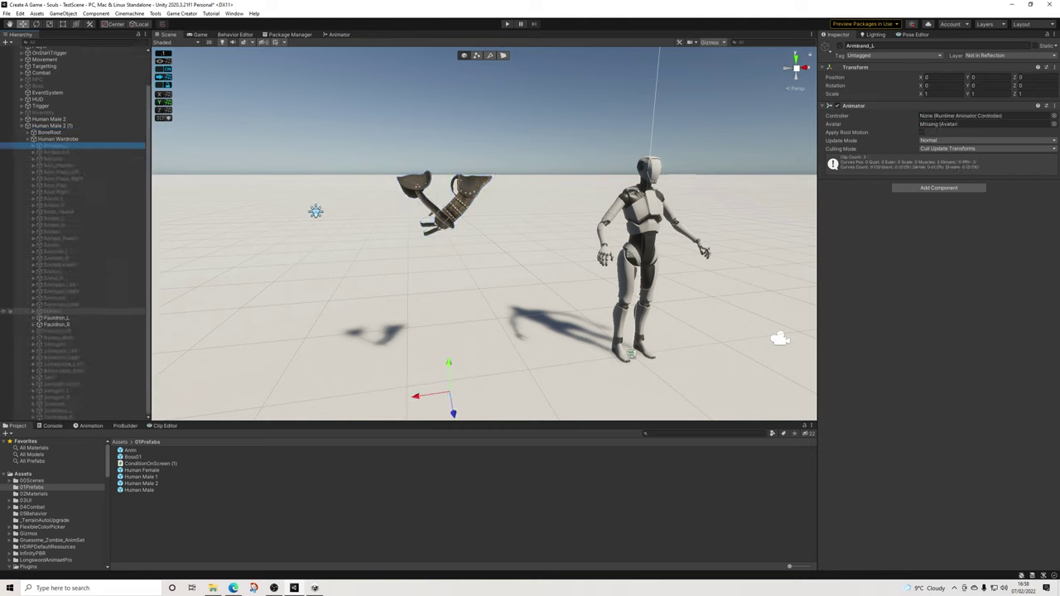
{"action": "left_click", "coordinate": [55, 312], "text": "shift"}
{"action": "left_click", "coordinate": [58, 417], "text": "shift"}
{"action": "left_click", "coordinate": [56, 318], "text": "ctrl"}
{"action": "left_click", "coordinate": [54, 324], "text": "ctrl"}
{"action": "key", "text": "Delete"}
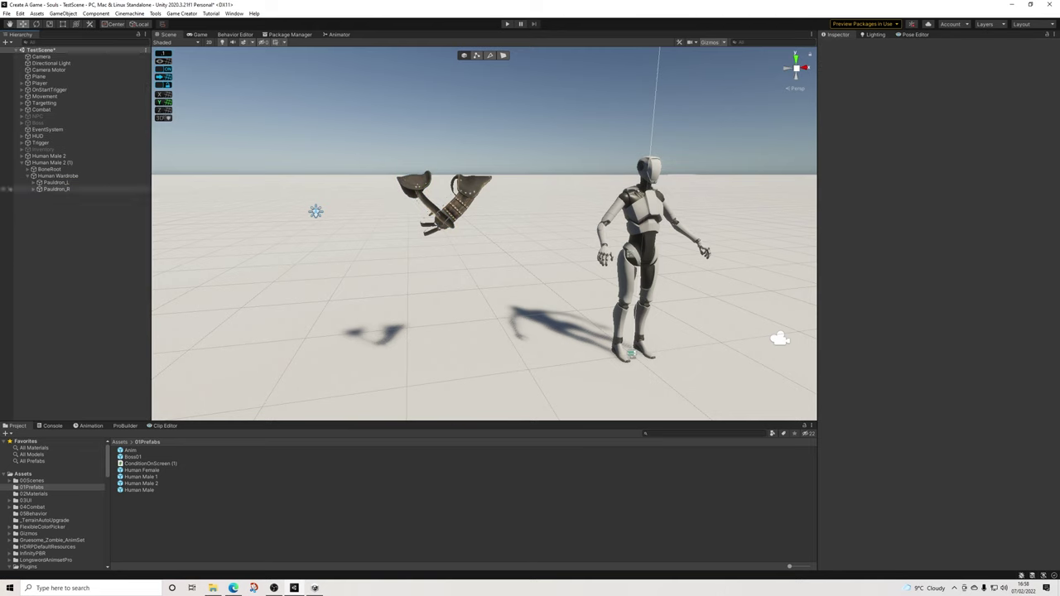
Rename the Human Male 2 duplicate as PauldronChest
{"action": "left_click", "coordinate": [53, 163]}
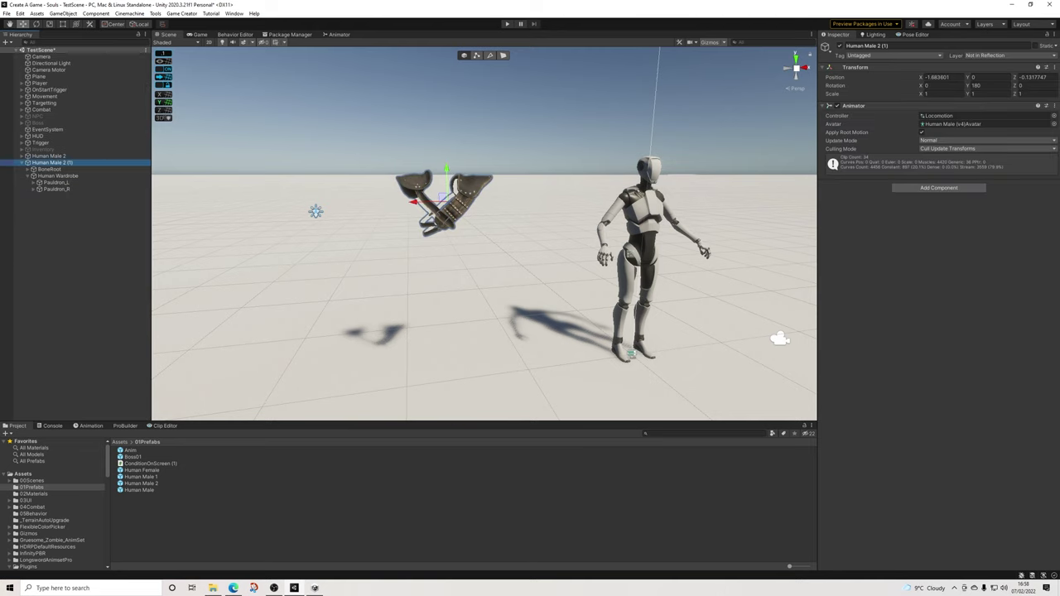
{"action": "left_click", "coordinate": [911, 45]}
{"action": "type", "text": "PauldronCh"}
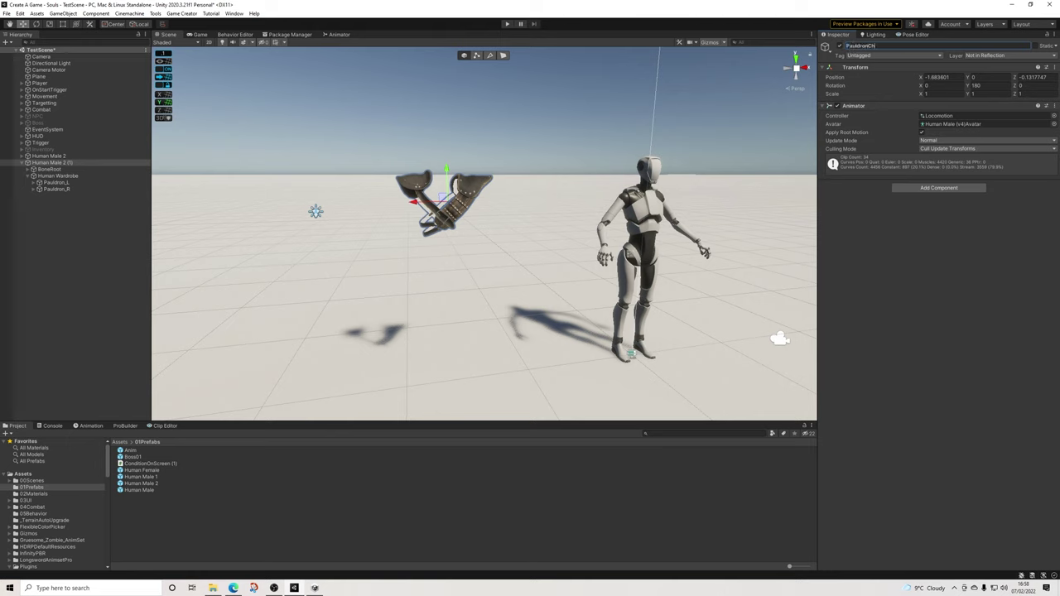
{"action": "key", "text": "Return"}
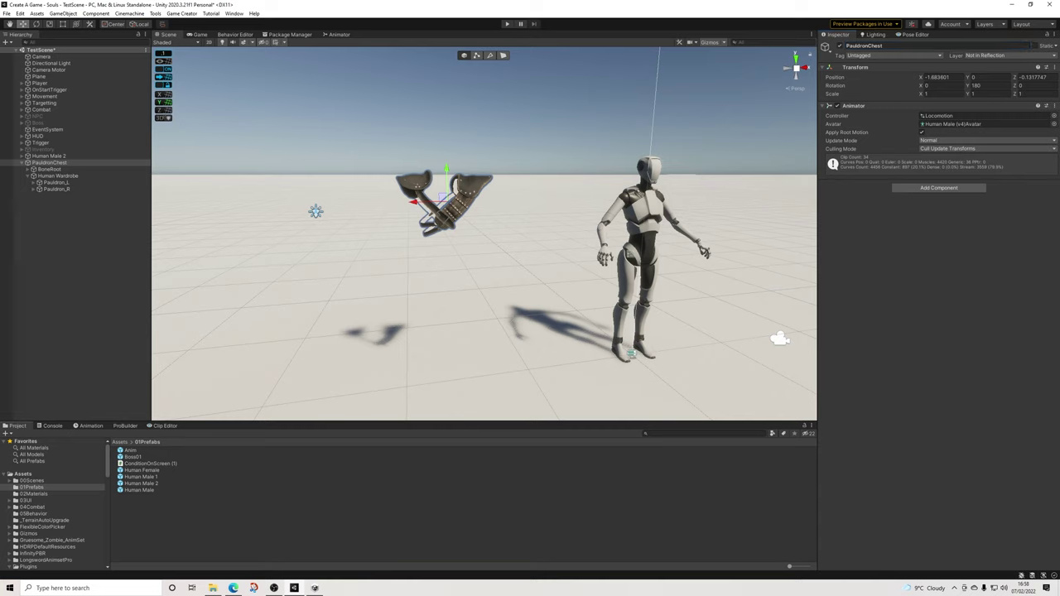
Save PauldronChest as a prefab in the 01Prefabs folder and delete its instance from the scene
{"action": "left_click_drag", "start_coordinate": [50, 163], "coordinate": [170, 519]}
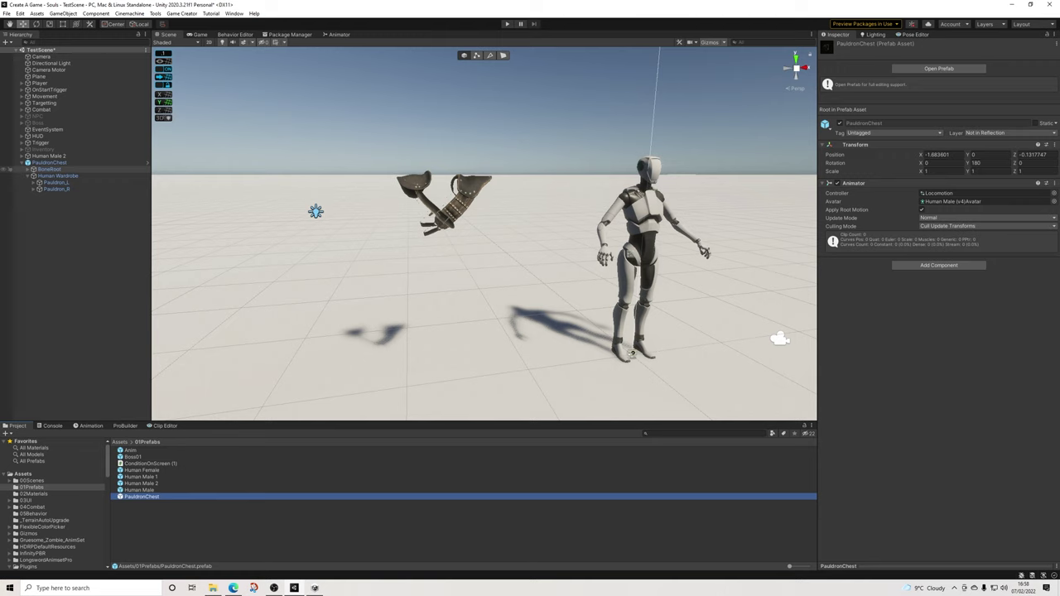
{"action": "left_click", "coordinate": [49, 162]}
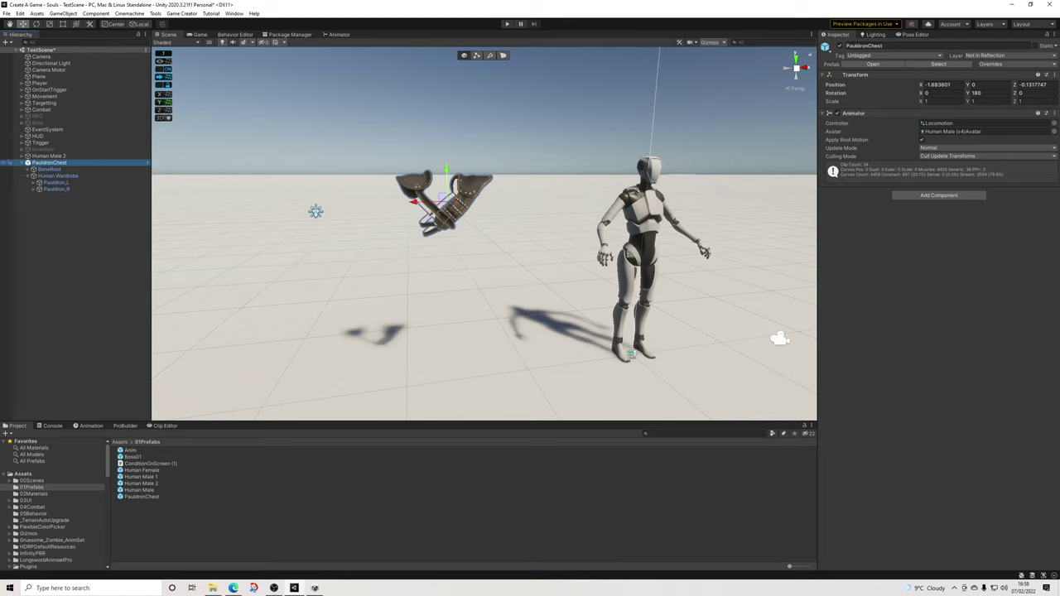
{"action": "key", "text": "Delete"}
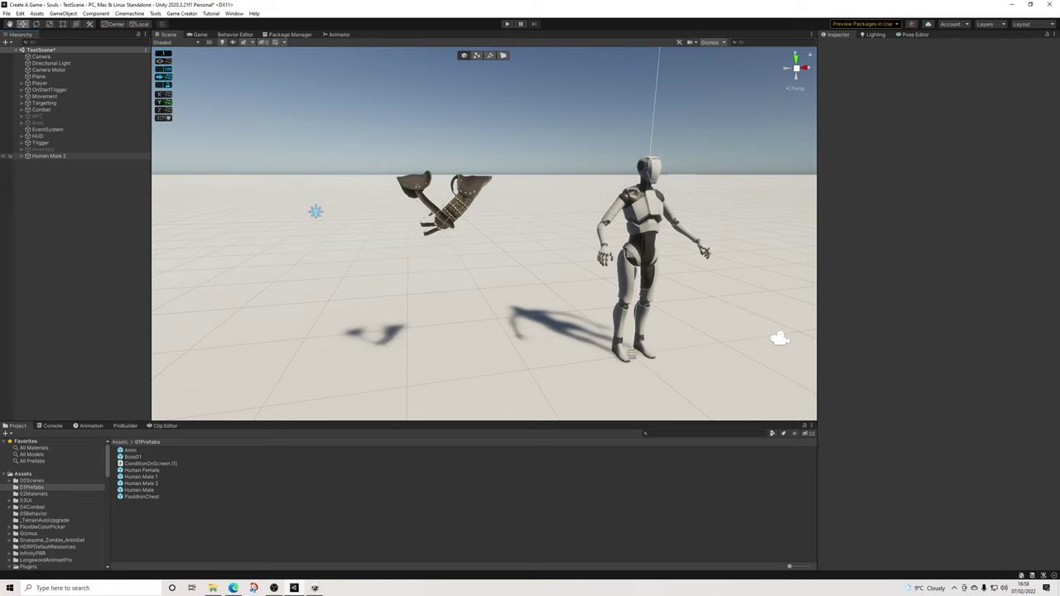
Deactivate the original Human Male 2 in the scene
{"action": "left_click", "coordinate": [49, 155]}
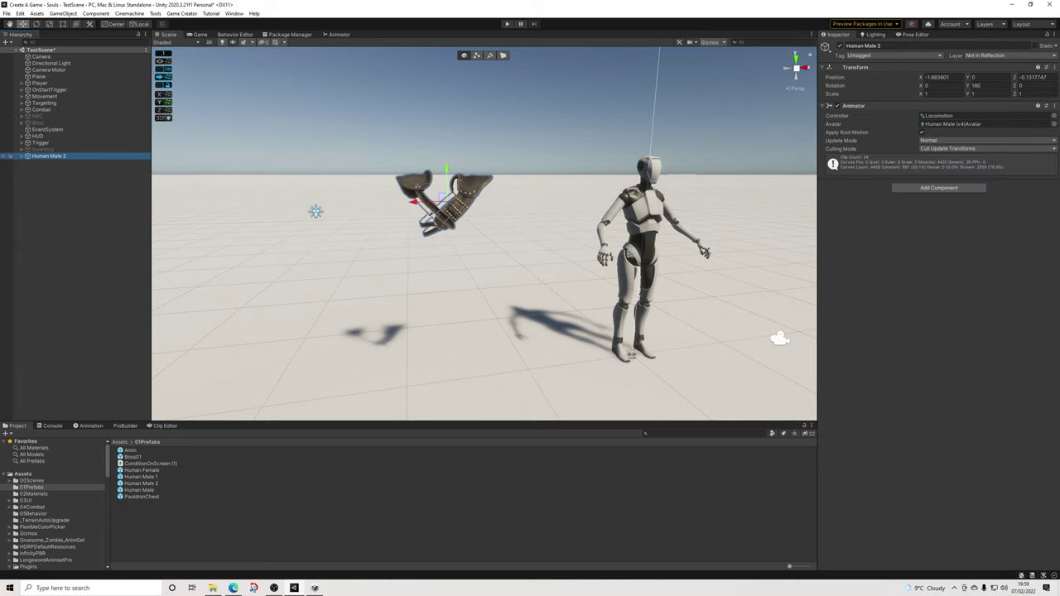
{"action": "left_click", "coordinate": [142, 497]}
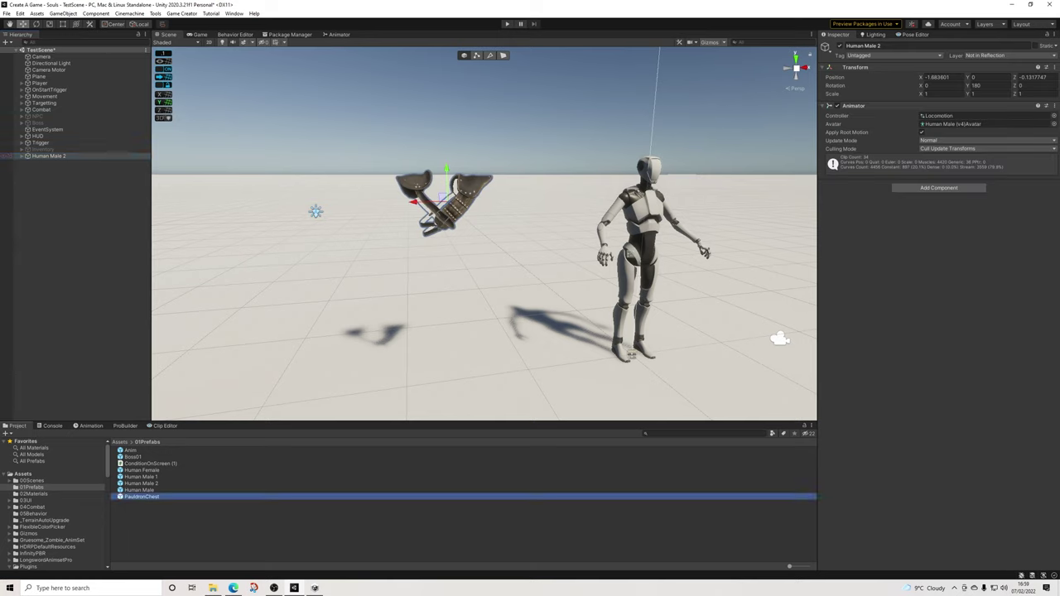
{"action": "left_click", "coordinate": [50, 156]}
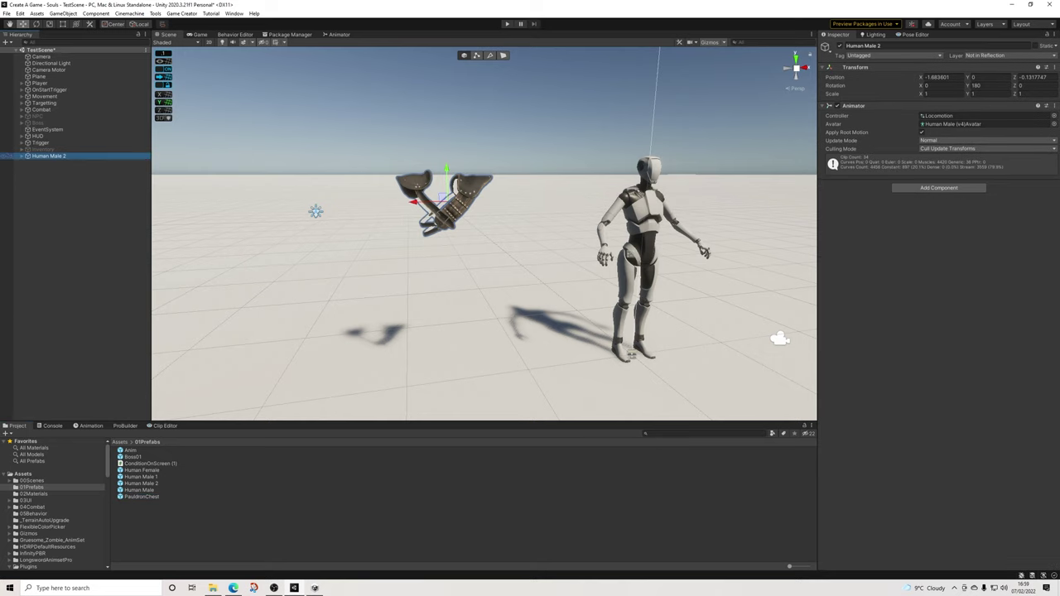
{"action": "left_click", "coordinate": [837, 46]}
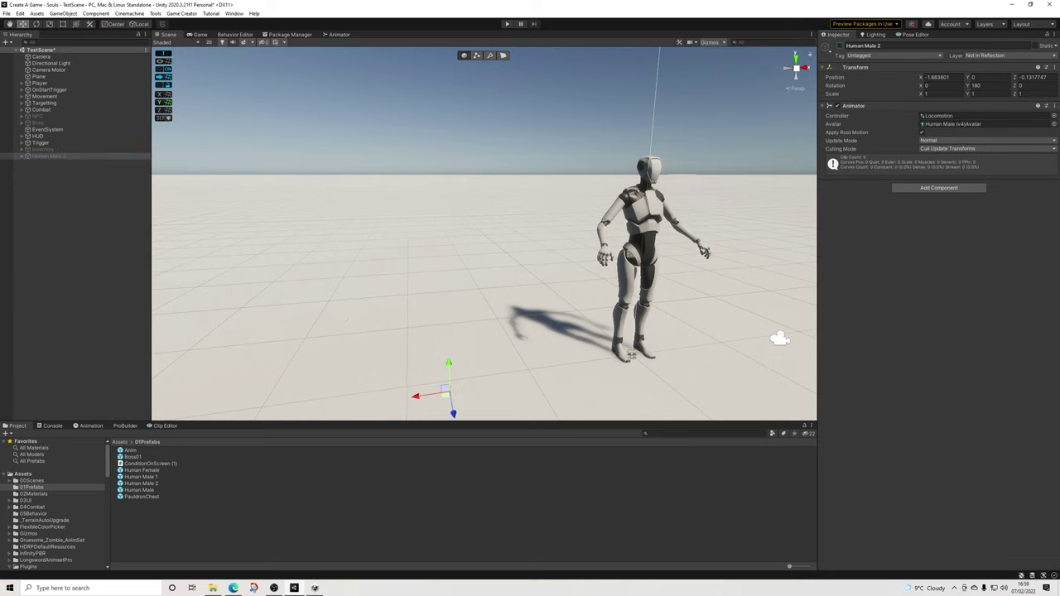
{"action": "left_click", "coordinate": [75, 248]}
{"action": "scroll", "coordinate": [630, 353], "scroll_direction": "down", "scroll_amount": 5}
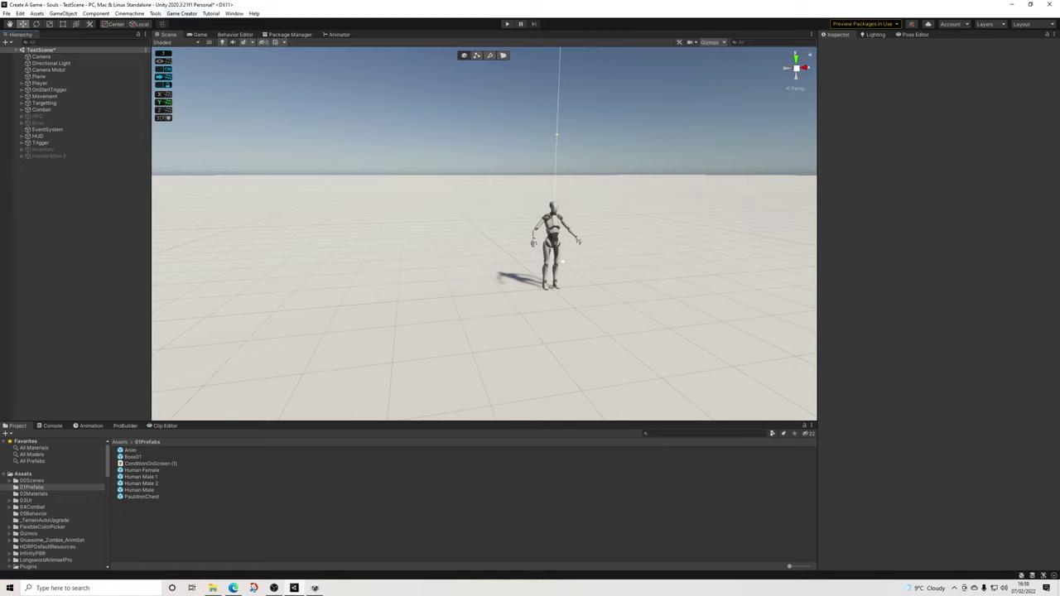
Create a Game Creator Actions object in the scene and add an Instantiate Skinned Mesh action to it
{"action": "right_click", "coordinate": [65, 187]}
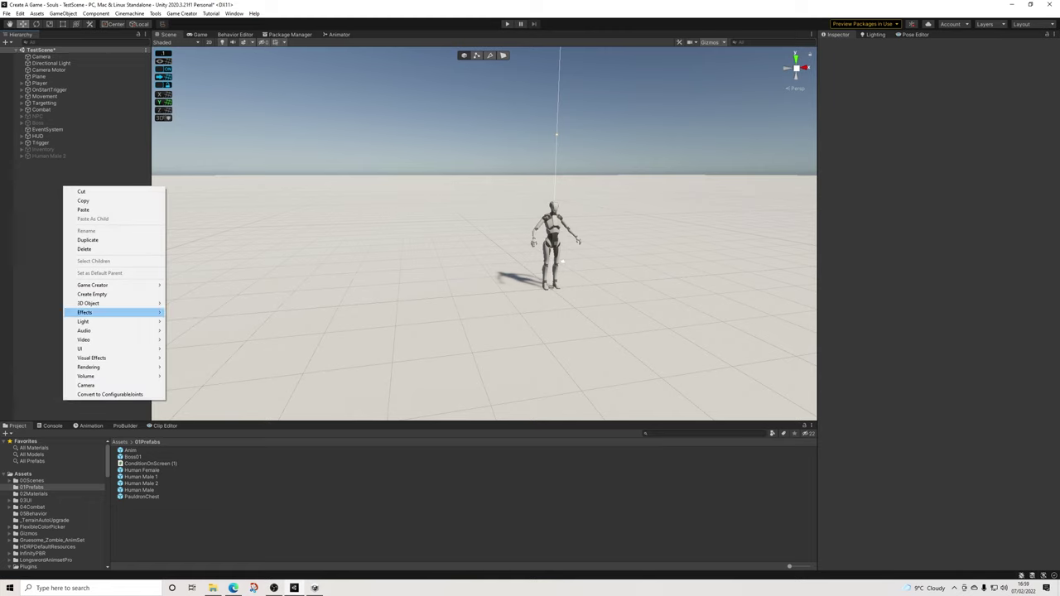
{"action": "mouse_move", "coordinate": [116, 285]}
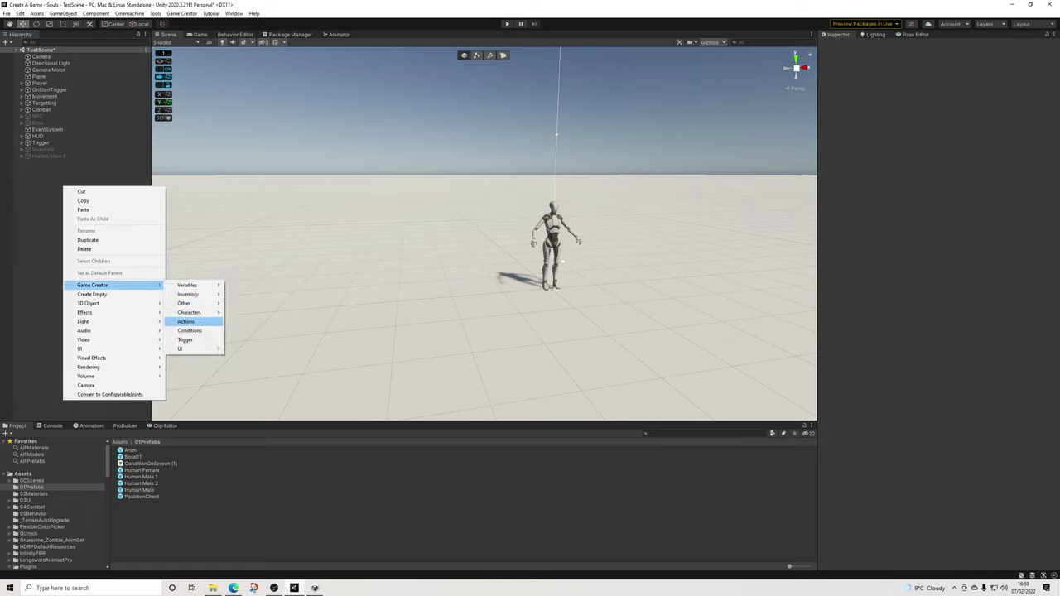
{"action": "left_click", "coordinate": [187, 322]}
{"action": "left_click", "coordinate": [865, 116]}
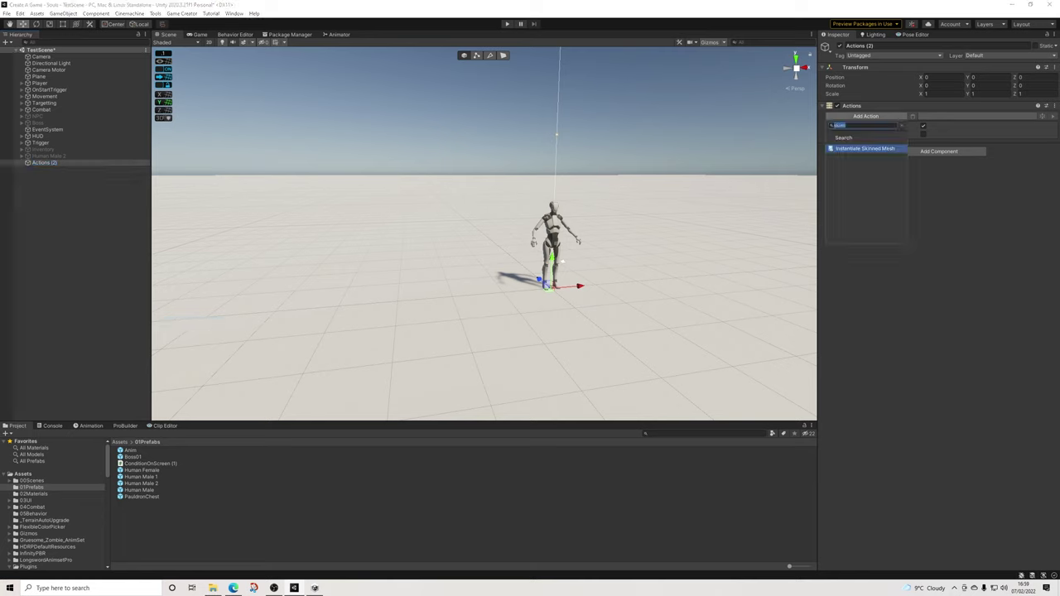
{"action": "left_click", "coordinate": [865, 148]}
Set the skinned mesh action's character to Player and assign the PauldronChest prefab to it
{"action": "left_click", "coordinate": [961, 125]}
{"action": "left_click", "coordinate": [950, 134]}
{"action": "key", "text": "Return"}
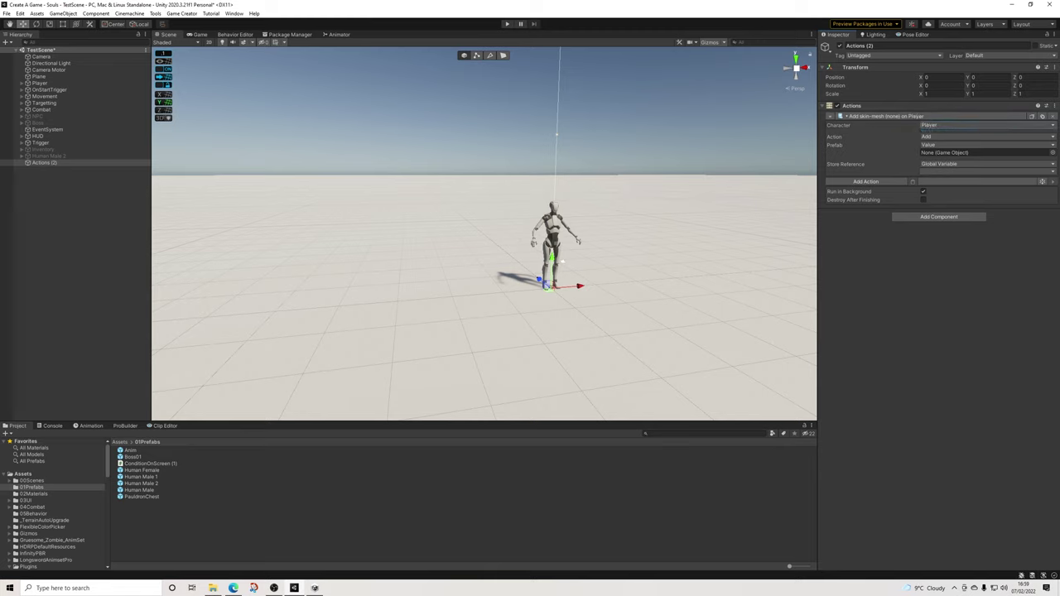
{"action": "left_click_drag", "start_coordinate": [141, 497], "coordinate": [961, 153]}
Duplicate the new Actions object and switch the copy's skinned mesh operation from Add to the alternative option
{"action": "left_click", "coordinate": [45, 163]}
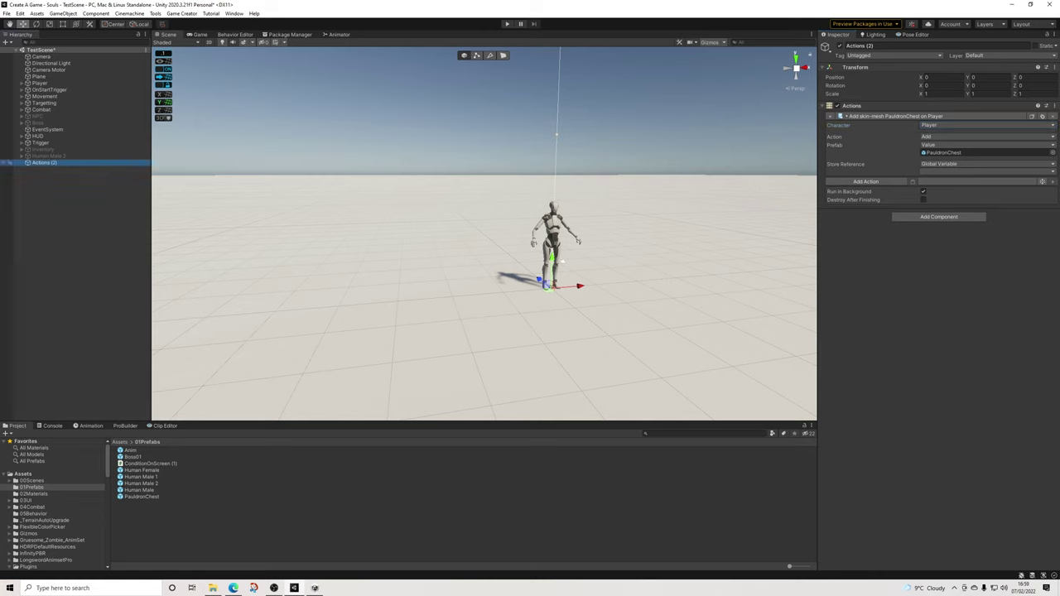
{"action": "key", "text": "ctrl+d"}
{"action": "left_click", "coordinate": [952, 137]}
{"action": "left_click", "coordinate": [948, 155]}
{"action": "left_click", "coordinate": [71, 224]}
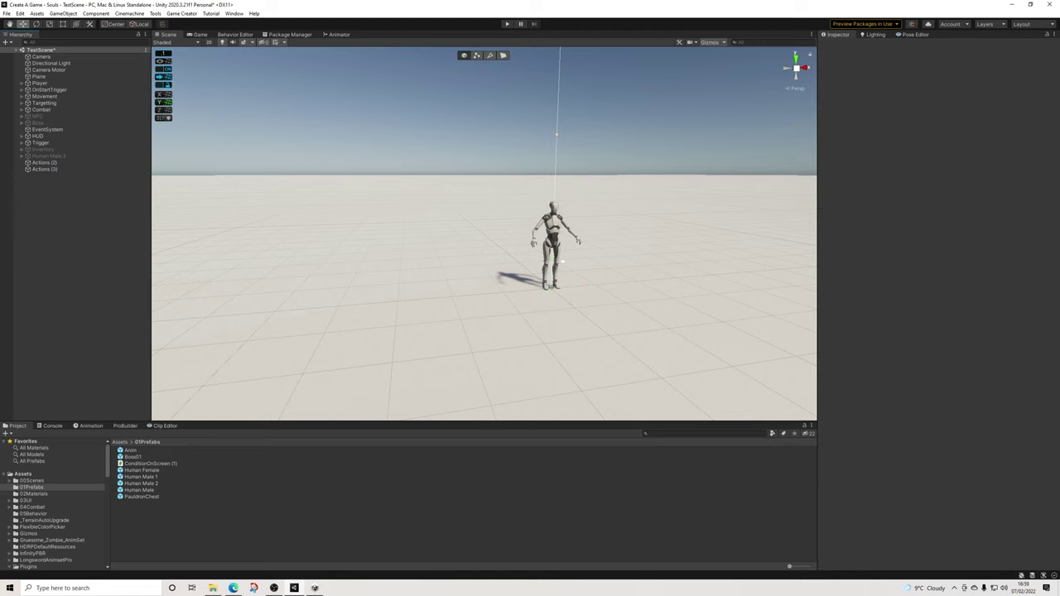
Save TestScene and start play mode
{"action": "left_click", "coordinate": [7, 13]}
{"action": "left_click", "coordinate": [34, 53]}
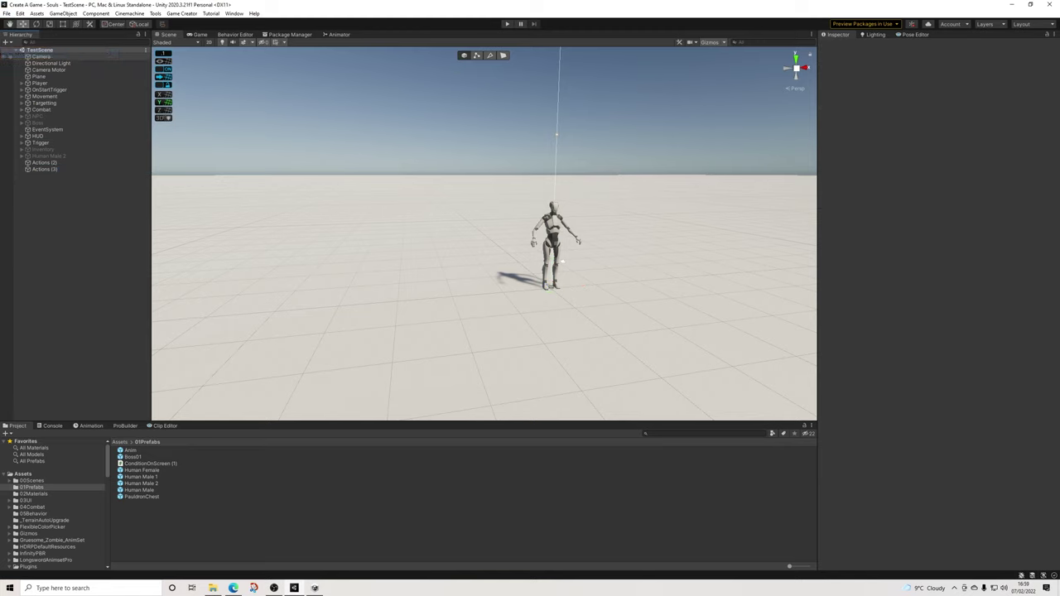
{"action": "left_click", "coordinate": [507, 23]}
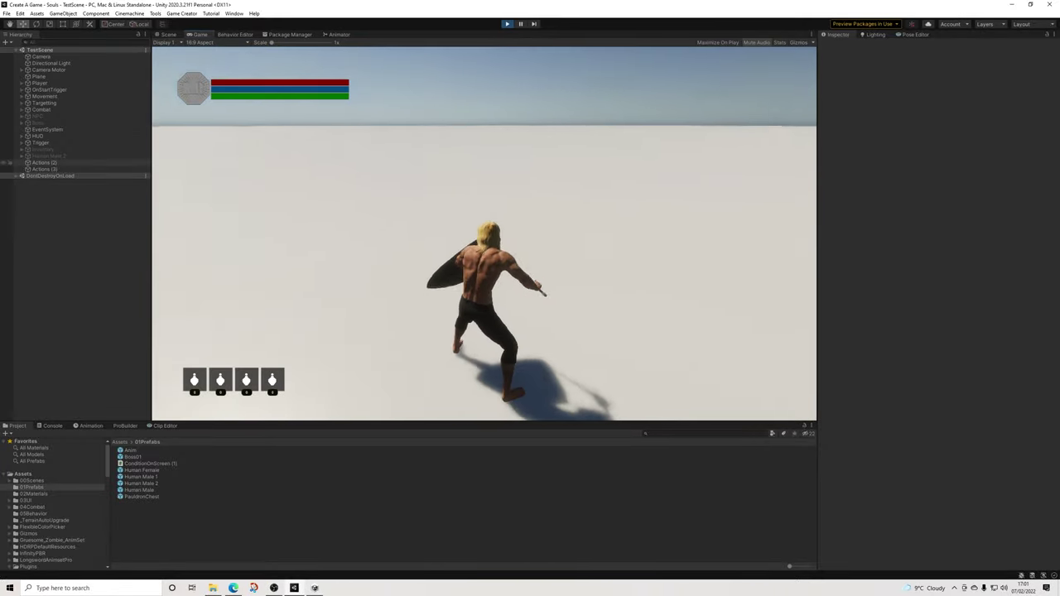
Run Actions (2) to put PauldronChest on the player and examine the armor while the character moves and attacks
{"action": "left_click", "coordinate": [44, 163]}
{"action": "left_click", "coordinate": [484, 234]}
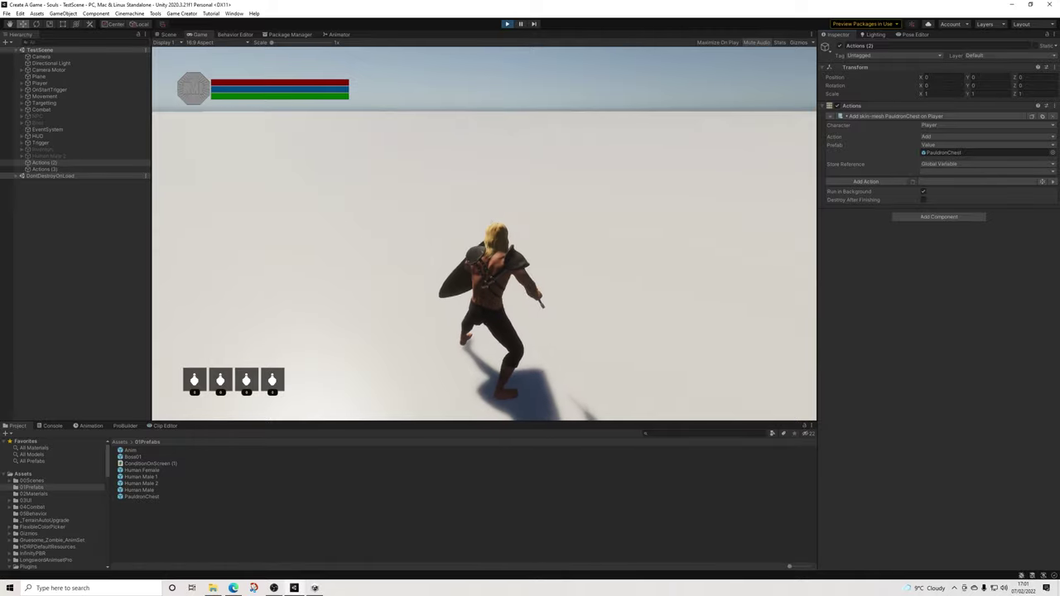
{"action": "left_click", "coordinate": [483, 233]}
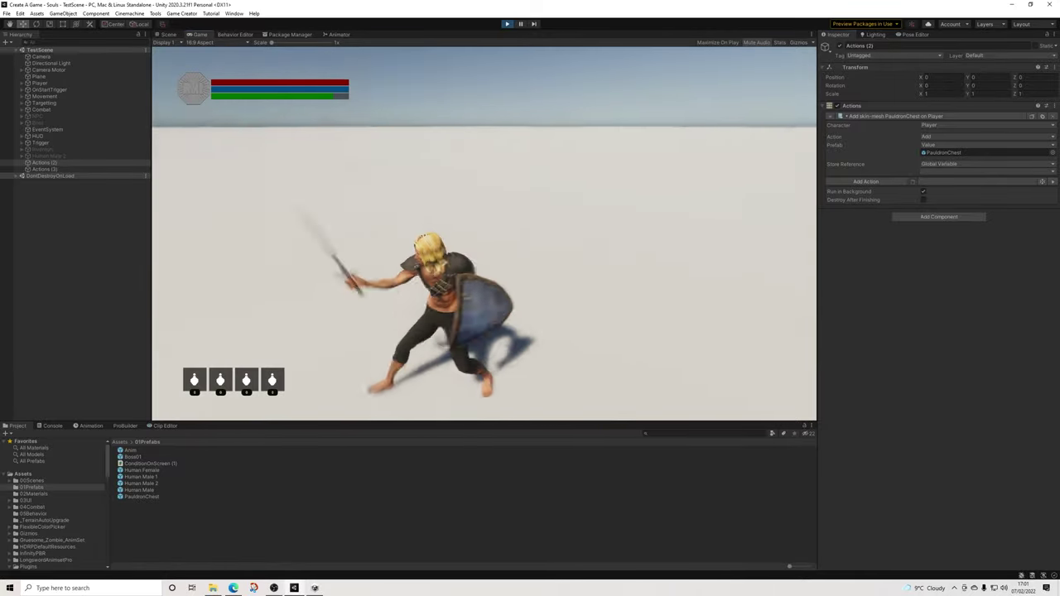
{"action": "left_click", "coordinate": [484, 233]}
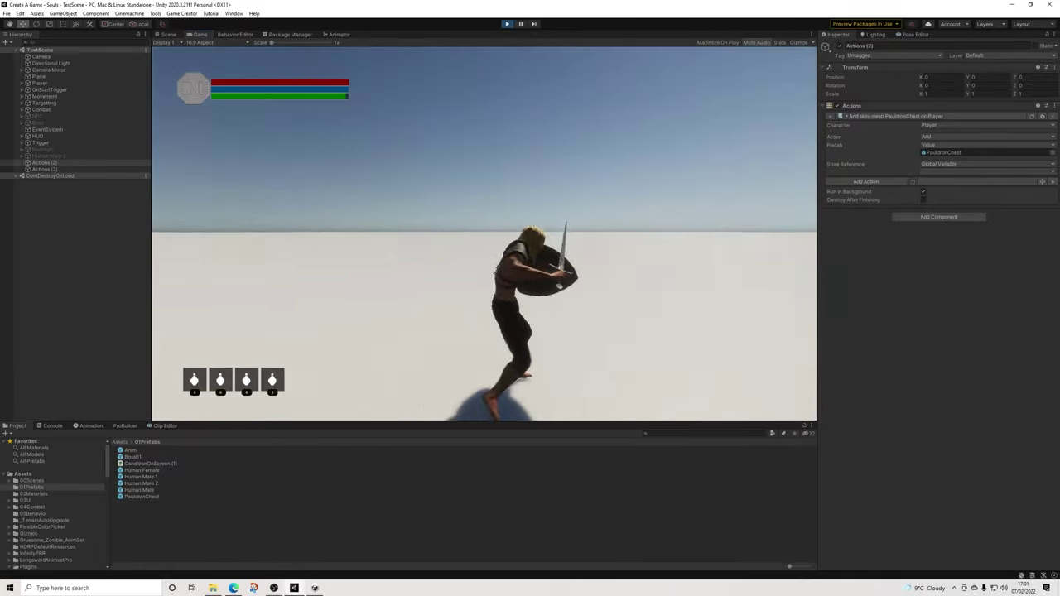
{"action": "left_click", "coordinate": [483, 233]}
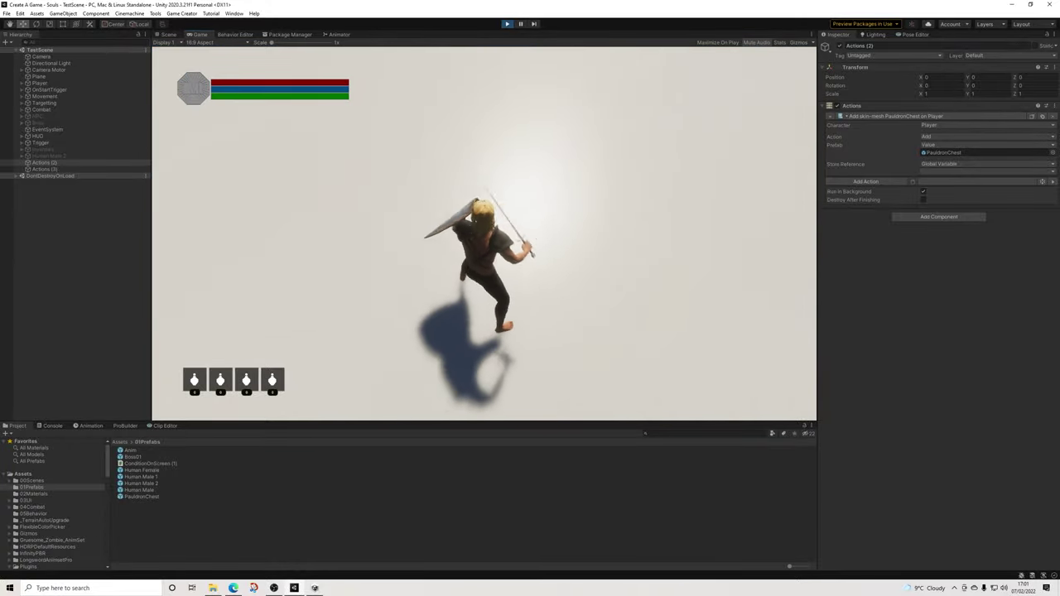
{"action": "left_click", "coordinate": [484, 234]}
{"action": "left_click", "coordinate": [484, 233]}
{"action": "left_click", "coordinate": [484, 234]}
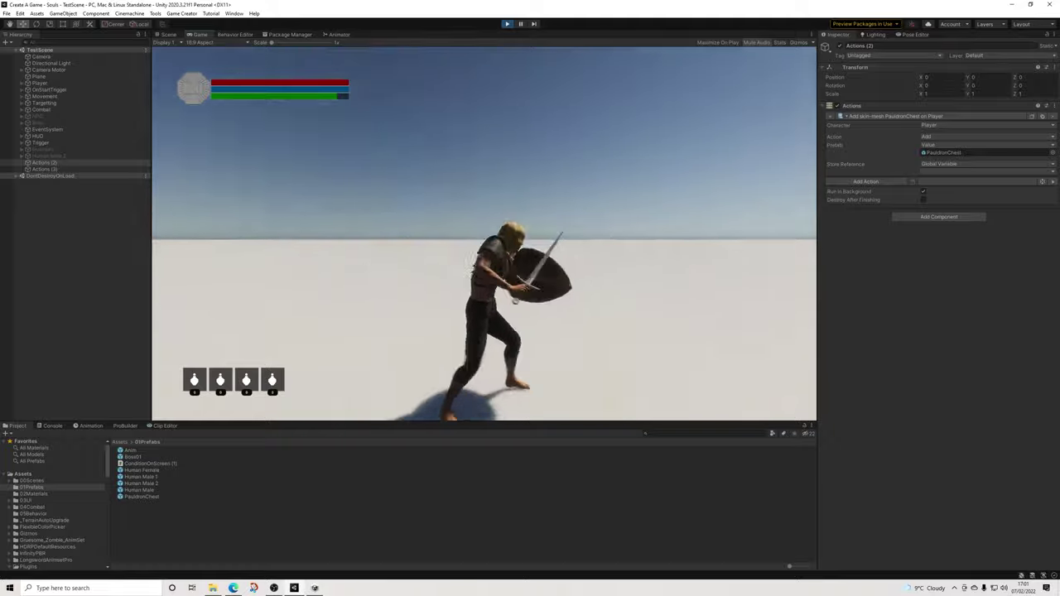
Run Actions (3) to remove PauldronChest from the player, check the character while moving and attacking, and stop play mode
{"action": "left_click", "coordinate": [484, 233]}
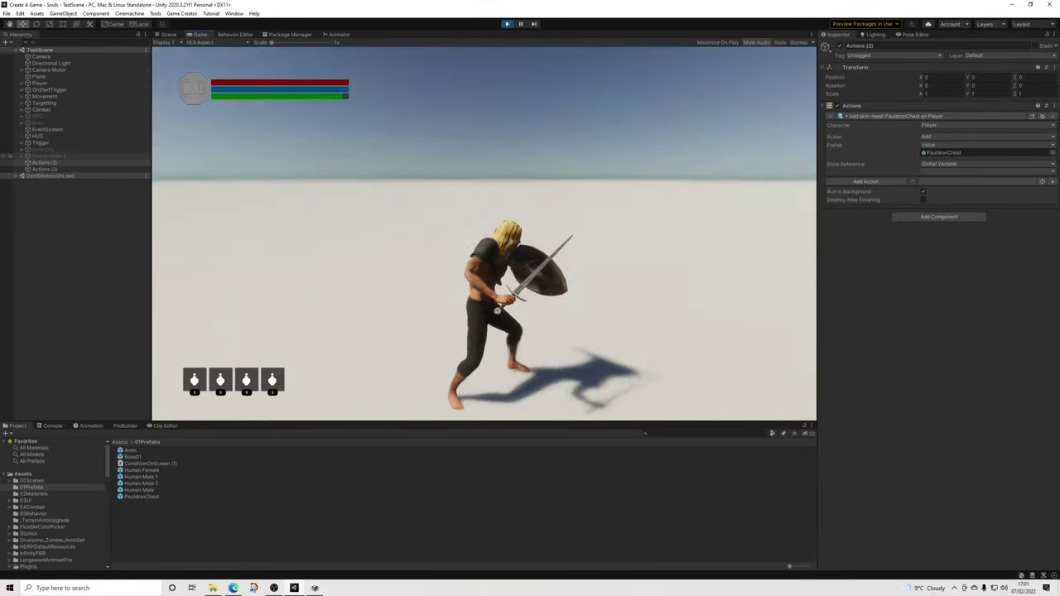
{"action": "left_click", "coordinate": [45, 168]}
{"action": "left_click", "coordinate": [1052, 181]}
{"action": "left_click", "coordinate": [484, 234]}
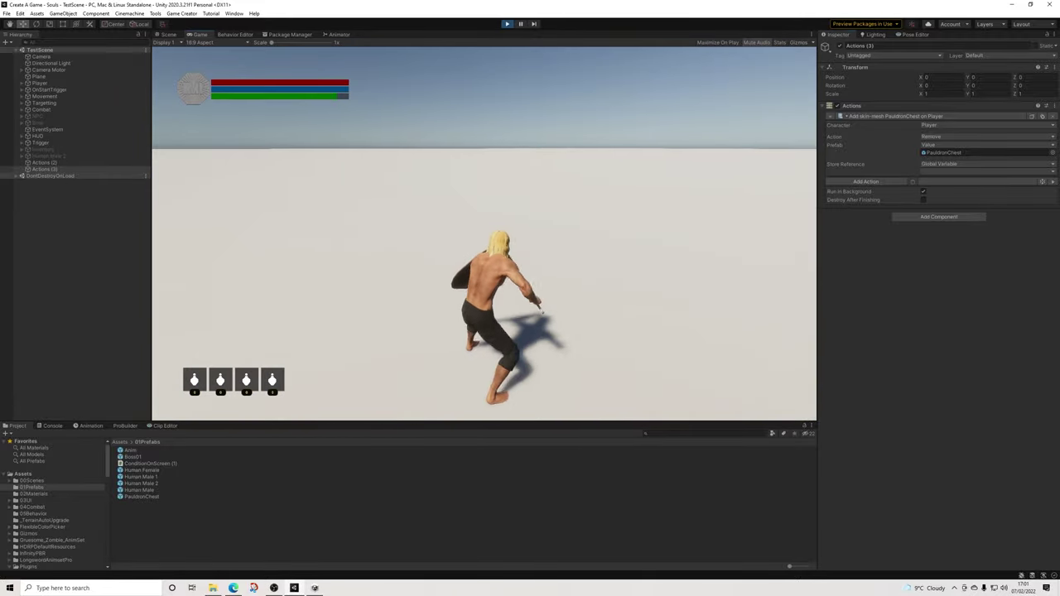
{"action": "left_click", "coordinate": [484, 234]}
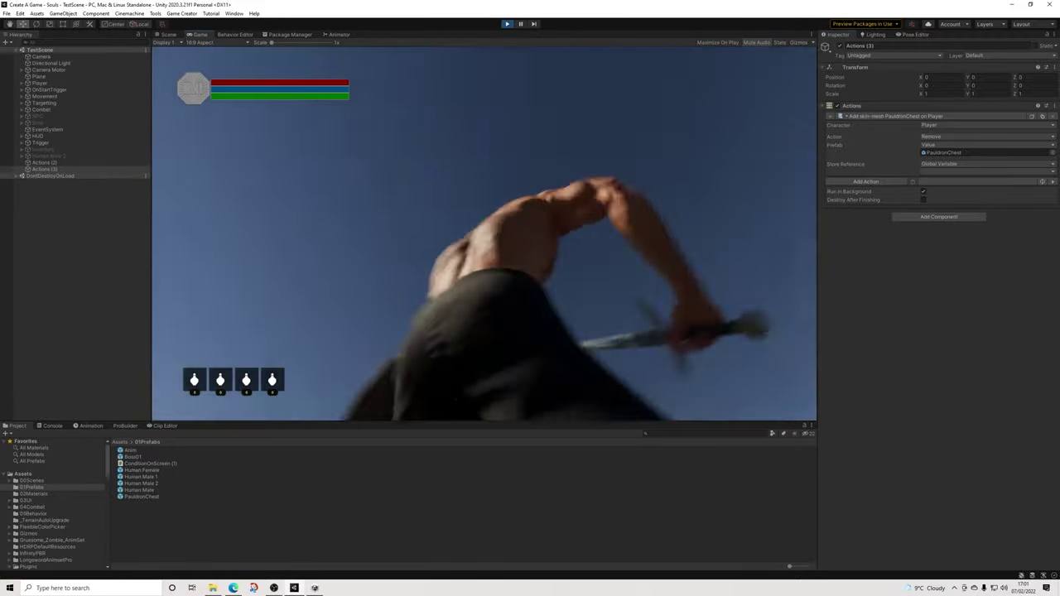
{"action": "key", "text": "ctrl+p"}
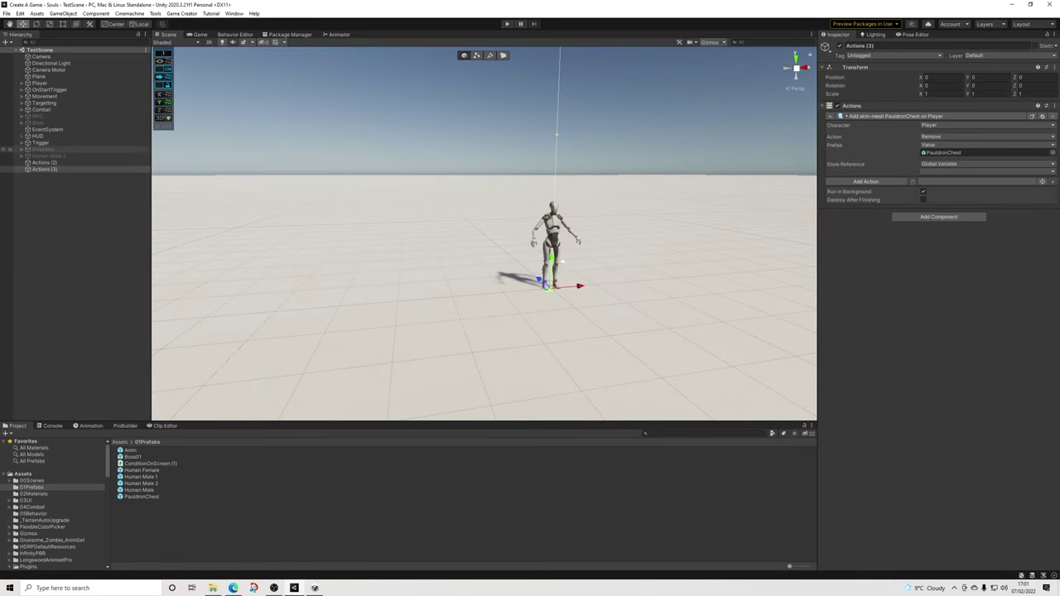
Delete the Actions (2) and Actions (3) test objects from TestScene
{"action": "left_click", "coordinate": [45, 162]}
{"action": "left_click", "coordinate": [45, 169], "text": "shift"}
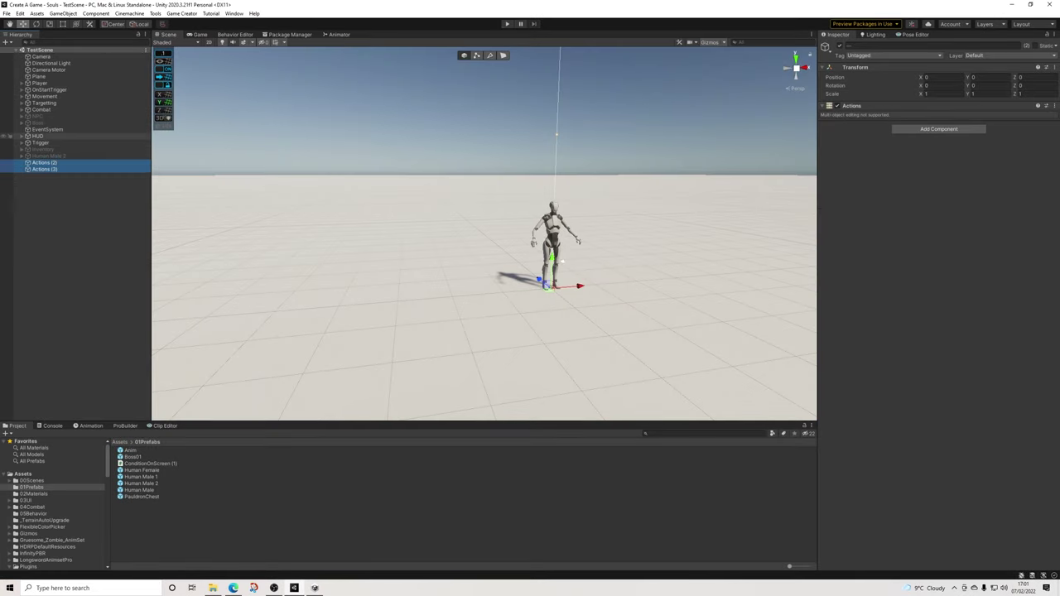
{"action": "key", "text": "Delete"}
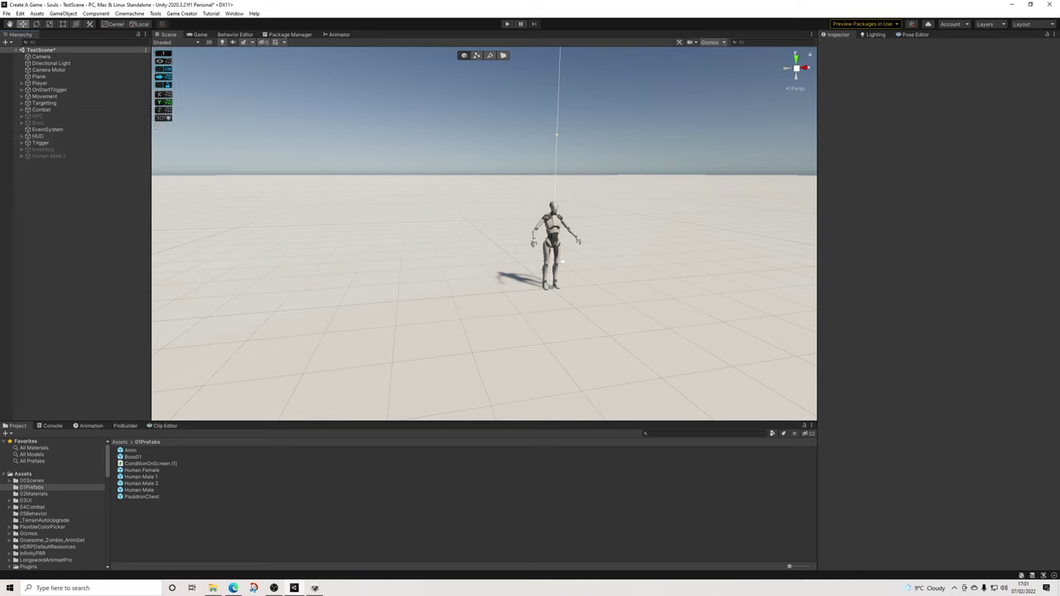
In the Game Creator inventory catalogue, rename the Armor item Pauldron Chest and set its description to Basic Armor
{"action": "left_click", "coordinate": [182, 13]}
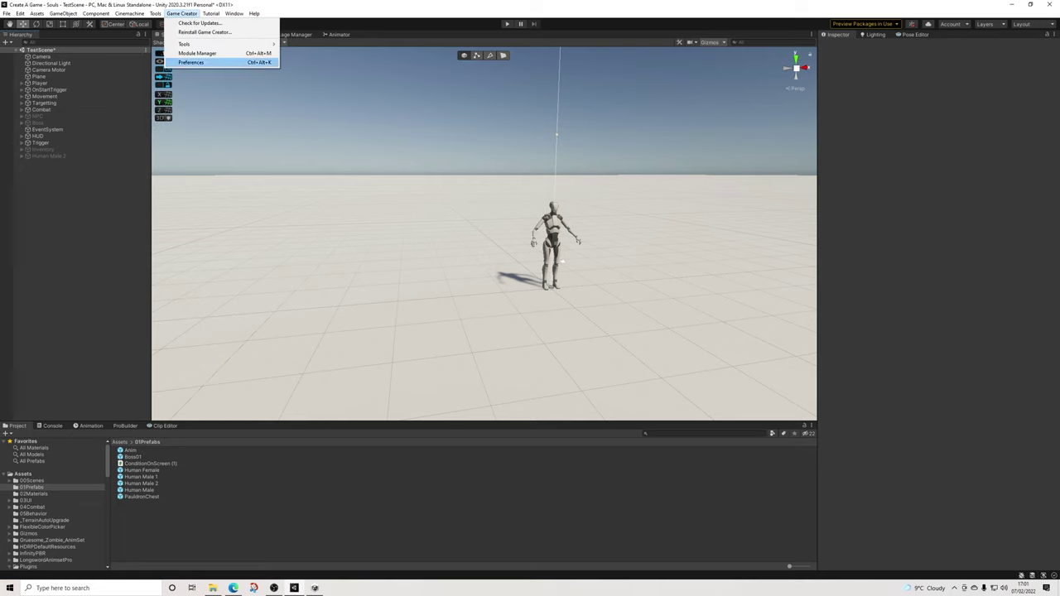
{"action": "left_click", "coordinate": [192, 62]}
{"action": "left_click_drag", "start_coordinate": [370, 81], "coordinate": [337, 59]}
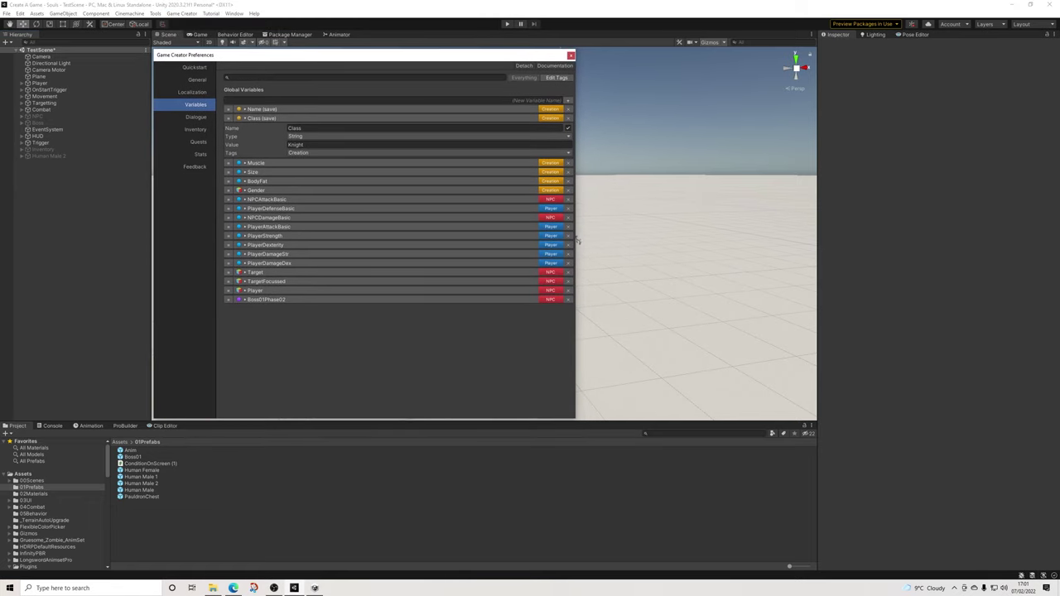
{"action": "left_click", "coordinate": [195, 129]}
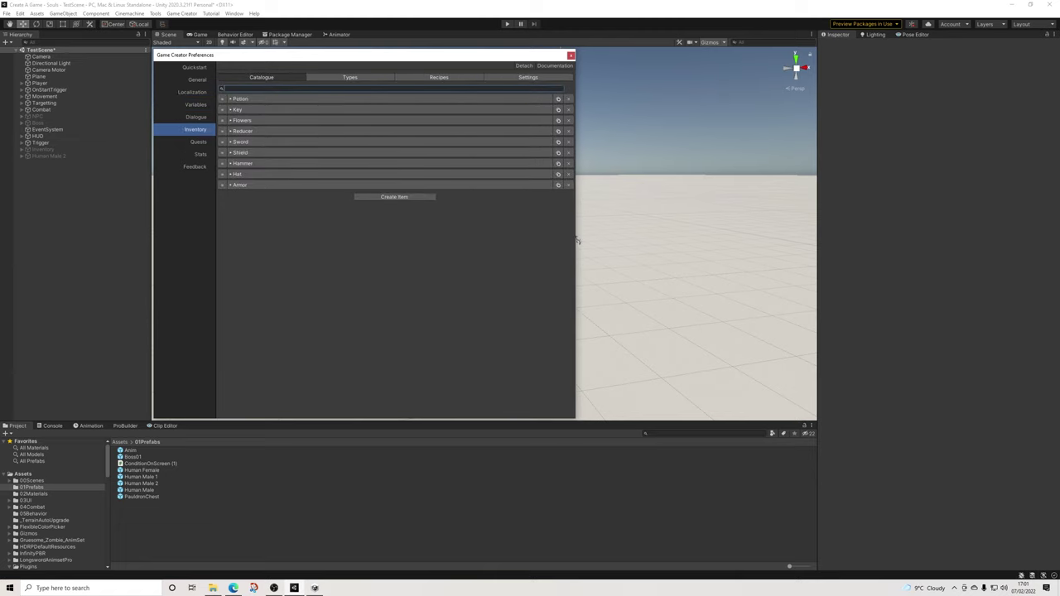
{"action": "left_click", "coordinate": [265, 184]}
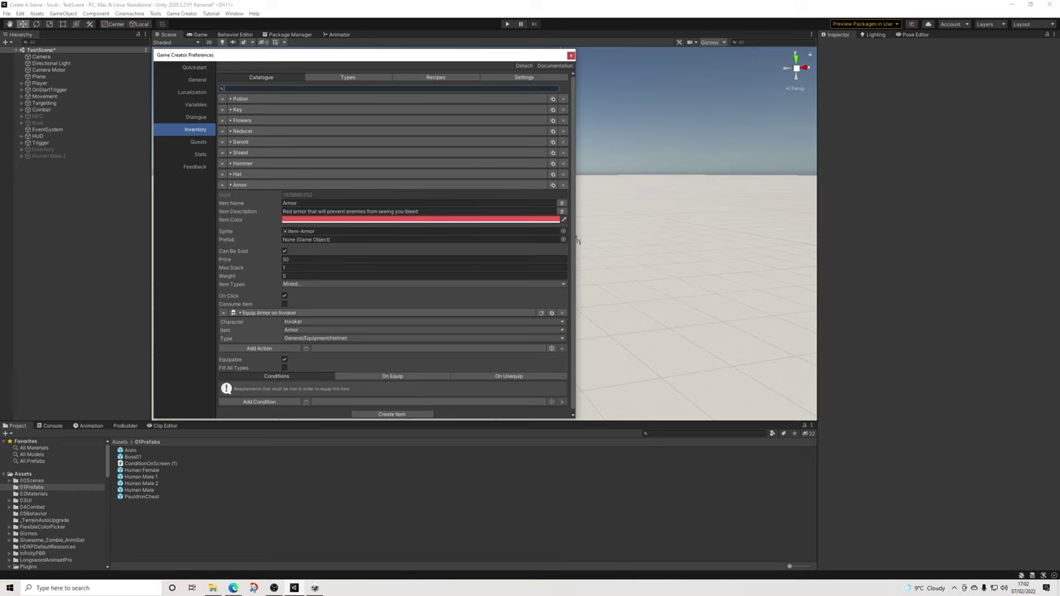
{"action": "key", "text": "Tab"}
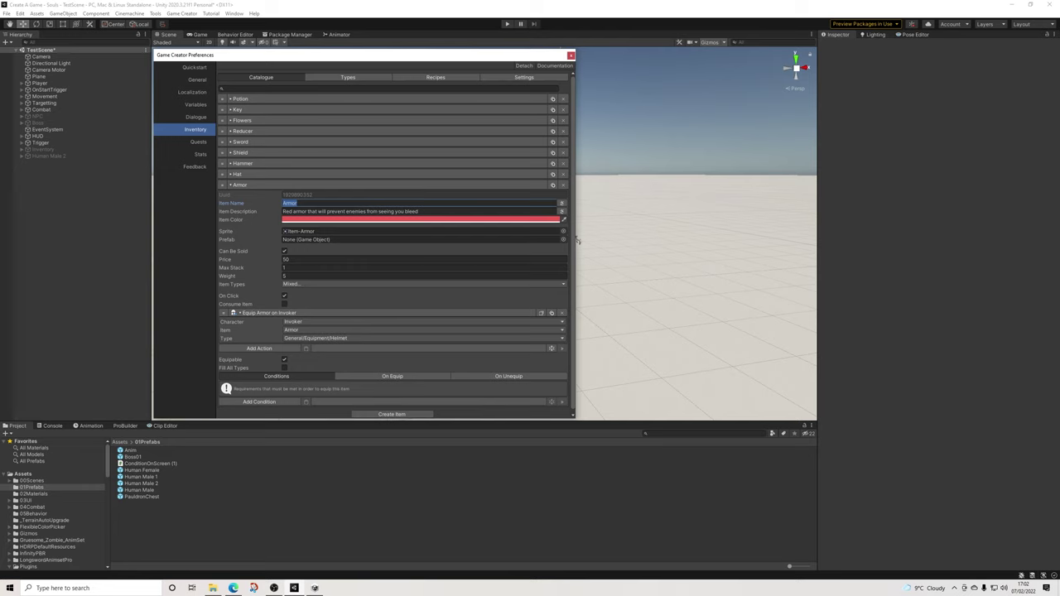
{"action": "type", "text": "Pauldron Chest"}
{"action": "key", "text": "Tab"}
{"action": "type", "text": "Bas"}
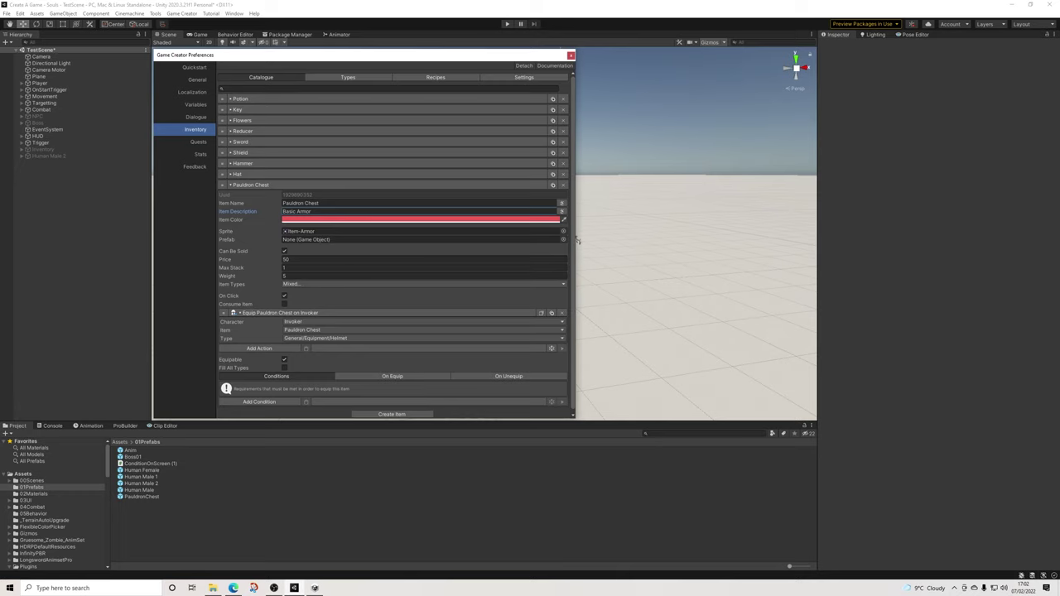
Set both the Pauldron Chest item's types and its equip action's type to General/Equipment/Chest only
{"action": "left_click", "coordinate": [312, 284]}
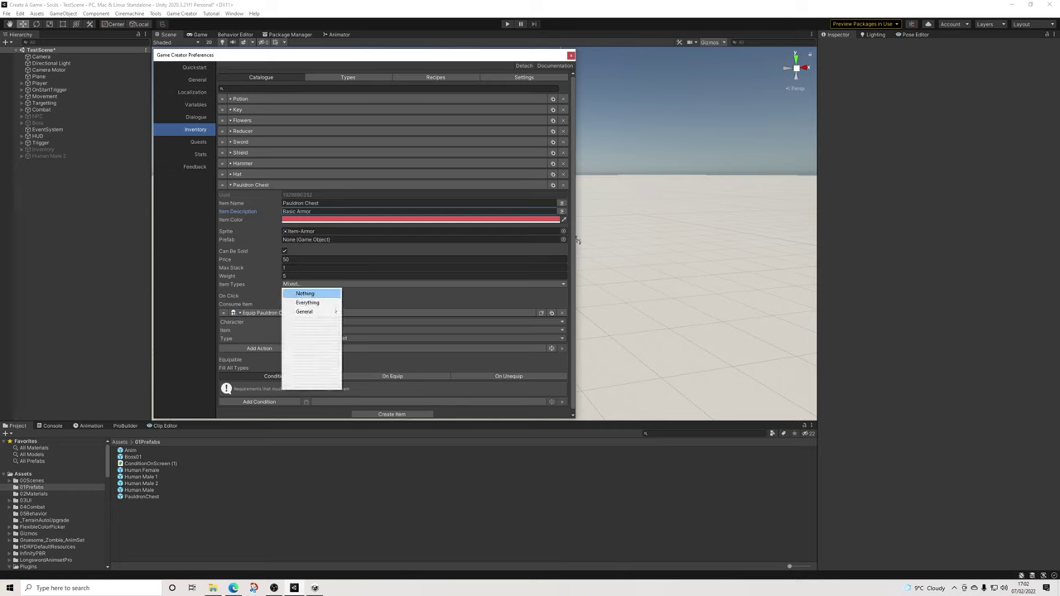
{"action": "left_click", "coordinate": [306, 293]}
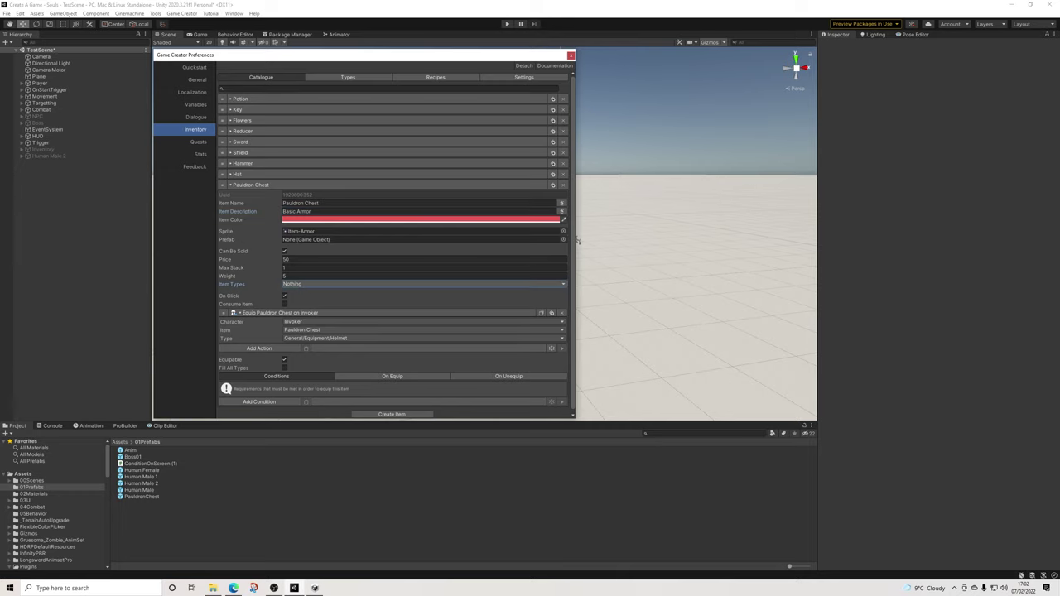
{"action": "left_click", "coordinate": [311, 284]}
{"action": "mouse_move", "coordinate": [306, 312]}
{"action": "mouse_move", "coordinate": [366, 330]}
{"action": "left_click", "coordinate": [421, 338]}
{"action": "left_click", "coordinate": [314, 338]}
{"action": "mouse_move", "coordinate": [306, 347]}
{"action": "mouse_move", "coordinate": [364, 366]}
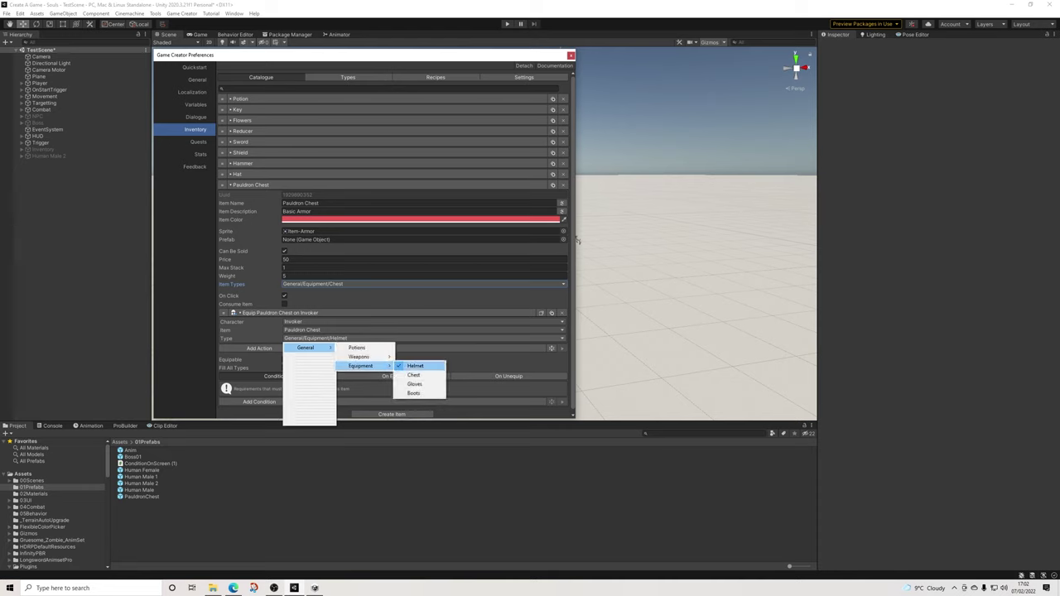
{"action": "left_click", "coordinate": [413, 375]}
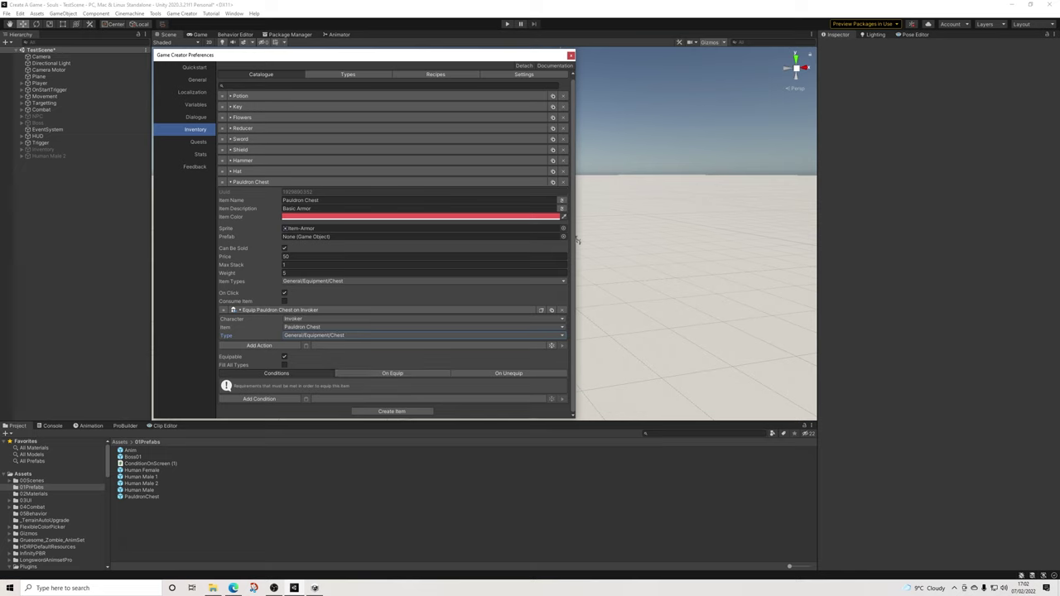
Add a Stat Value equip condition to Pauldron Chest requiring the Player's level to be Greater Or Equal to 5
{"action": "left_click", "coordinate": [259, 399]}
{"action": "type", "text": "sta"}
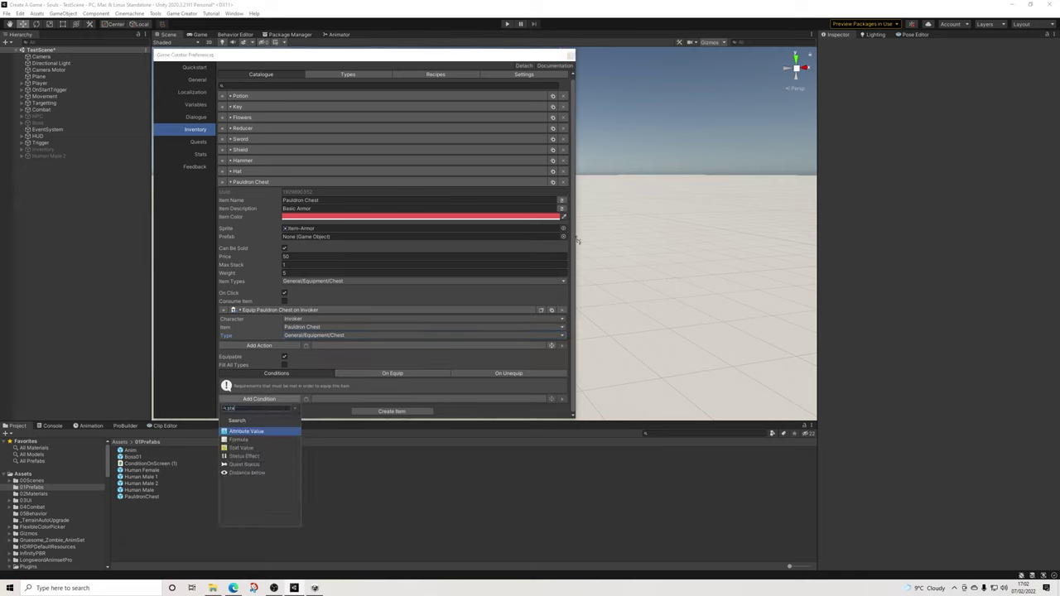
{"action": "left_click", "coordinate": [241, 448]}
{"action": "scroll", "coordinate": [393, 248], "scroll_direction": "down", "scroll_amount": 1}
{"action": "left_click", "coordinate": [422, 366]}
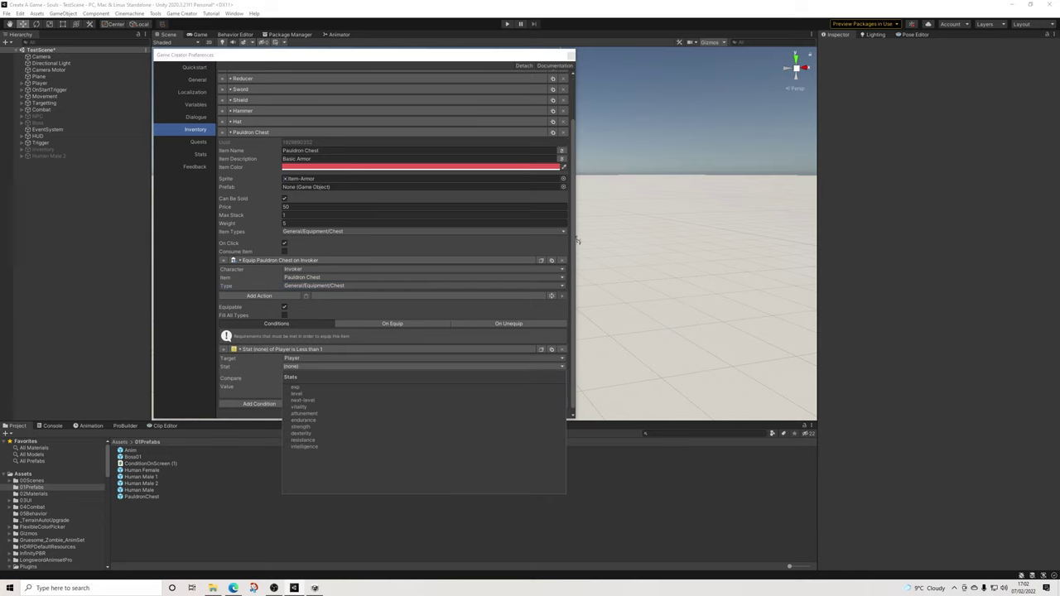
{"action": "left_click", "coordinate": [296, 394]}
{"action": "left_click", "coordinate": [306, 394]}
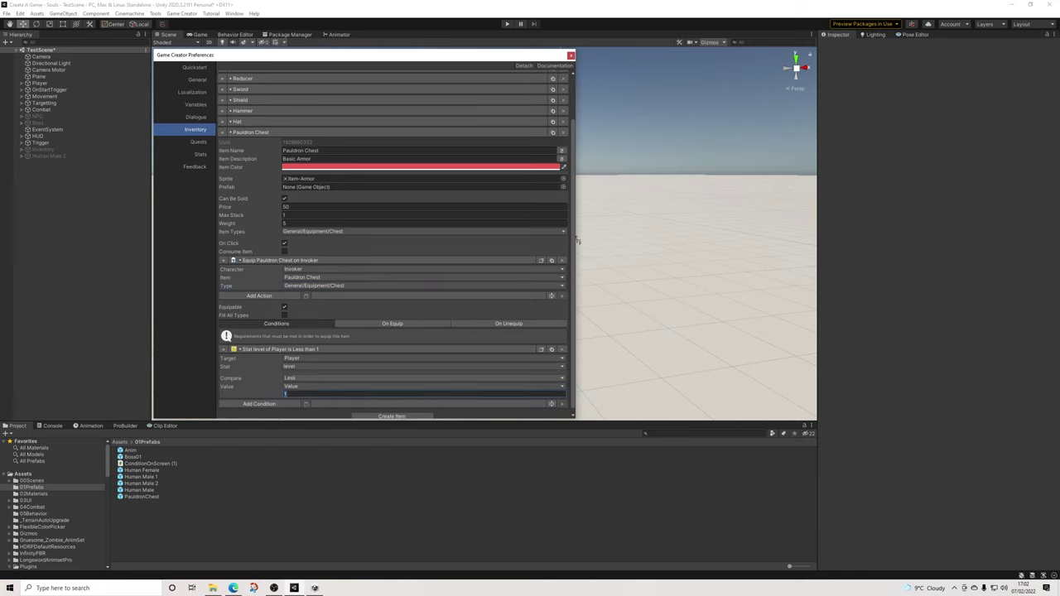
{"action": "left_click", "coordinate": [308, 378]}
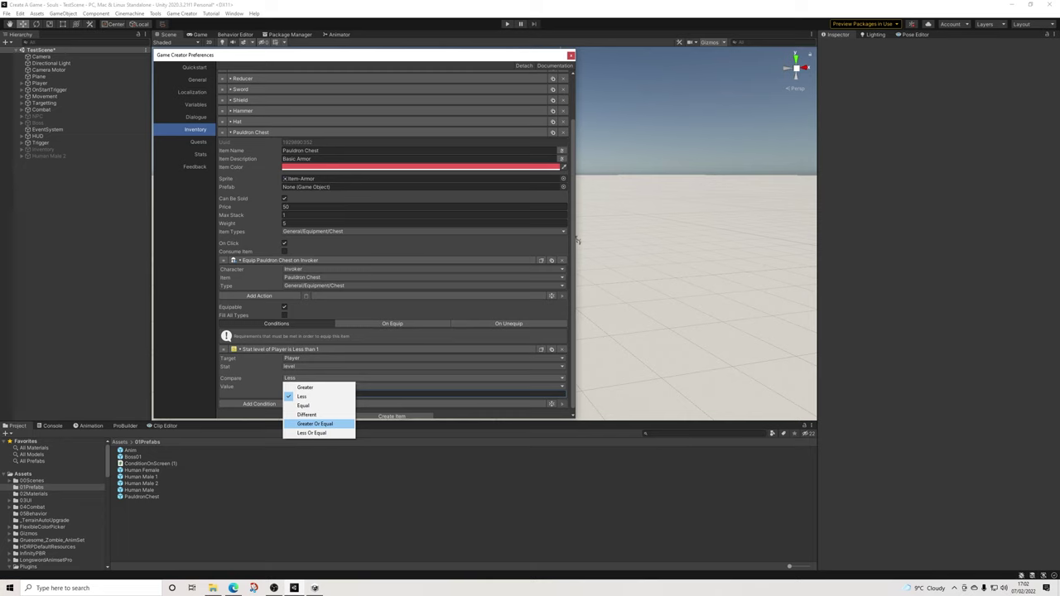
{"action": "key", "text": "Return"}
{"action": "key", "text": "Tab"}
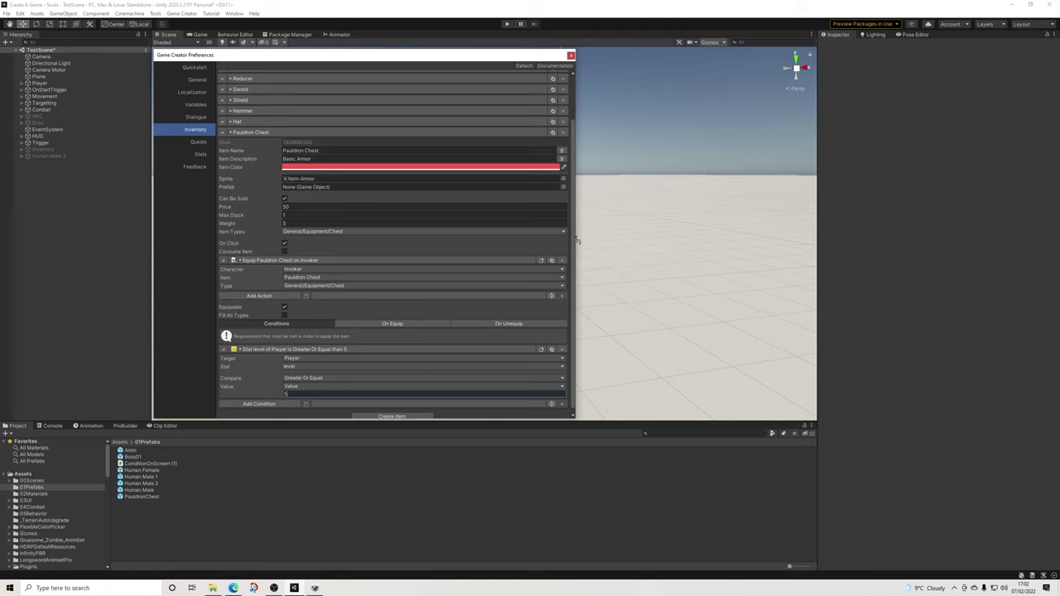
Assign the PauldronChest prefab to the item's skin-mesh actions for equipping and unequipping, and compare both setups
{"action": "left_click", "coordinate": [392, 324]}
{"action": "scroll", "coordinate": [393, 339], "scroll_direction": "down", "scroll_amount": 1}
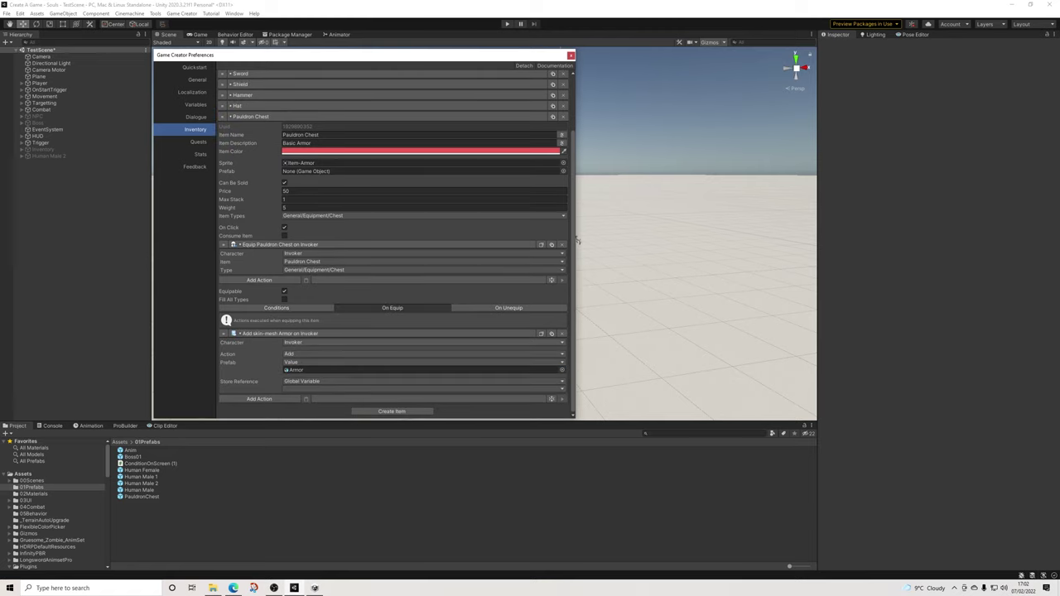
{"action": "left_click_drag", "start_coordinate": [142, 496], "coordinate": [331, 370]}
{"action": "left_click", "coordinate": [509, 308]}
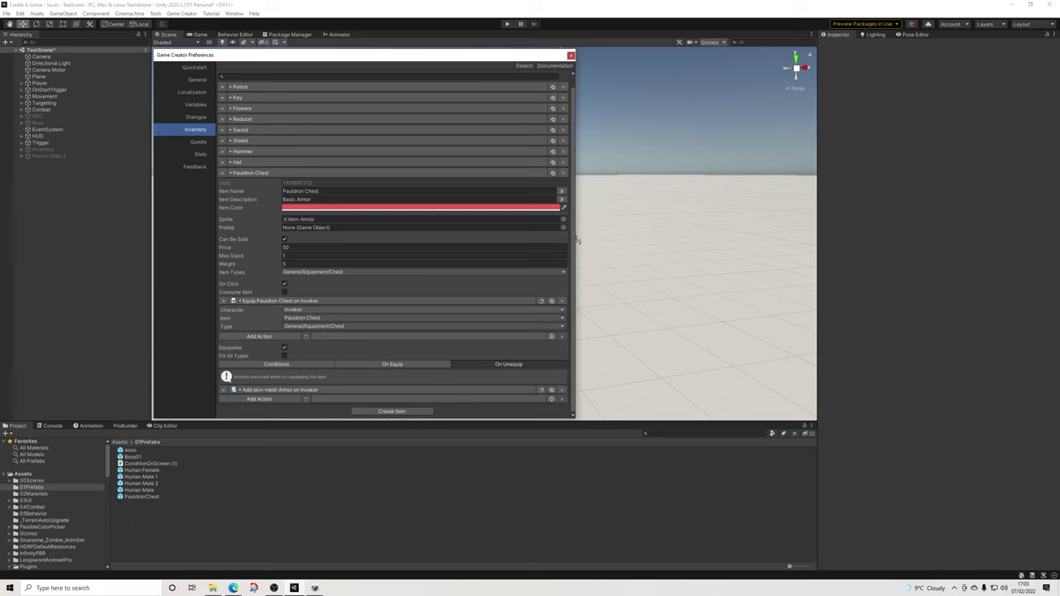
{"action": "left_click", "coordinate": [280, 390]}
{"action": "scroll", "coordinate": [280, 390], "scroll_direction": "down", "scroll_amount": 3}
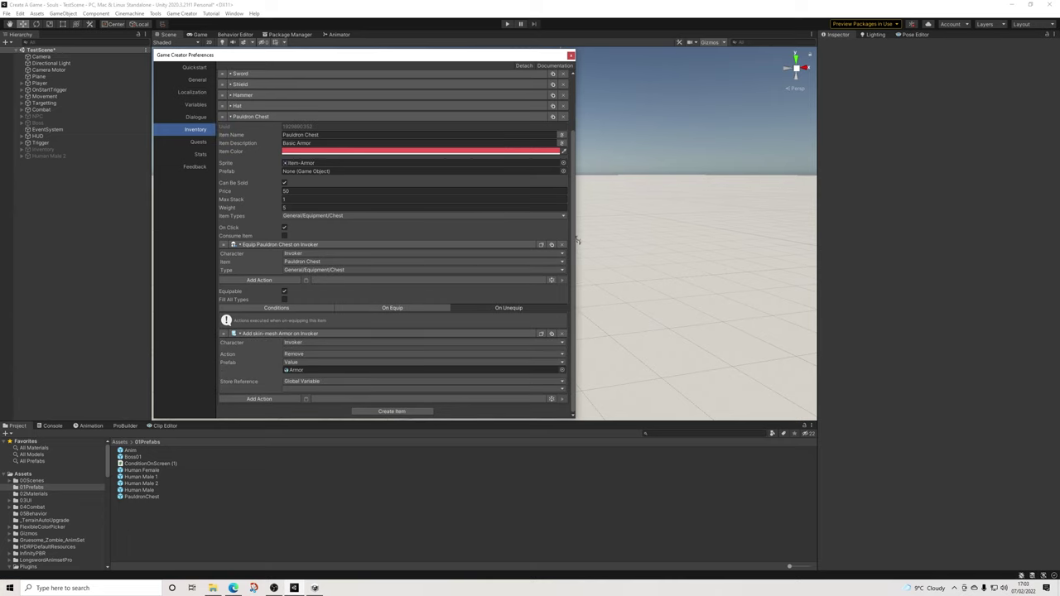
{"action": "left_click_drag", "start_coordinate": [141, 497], "coordinate": [350, 370]}
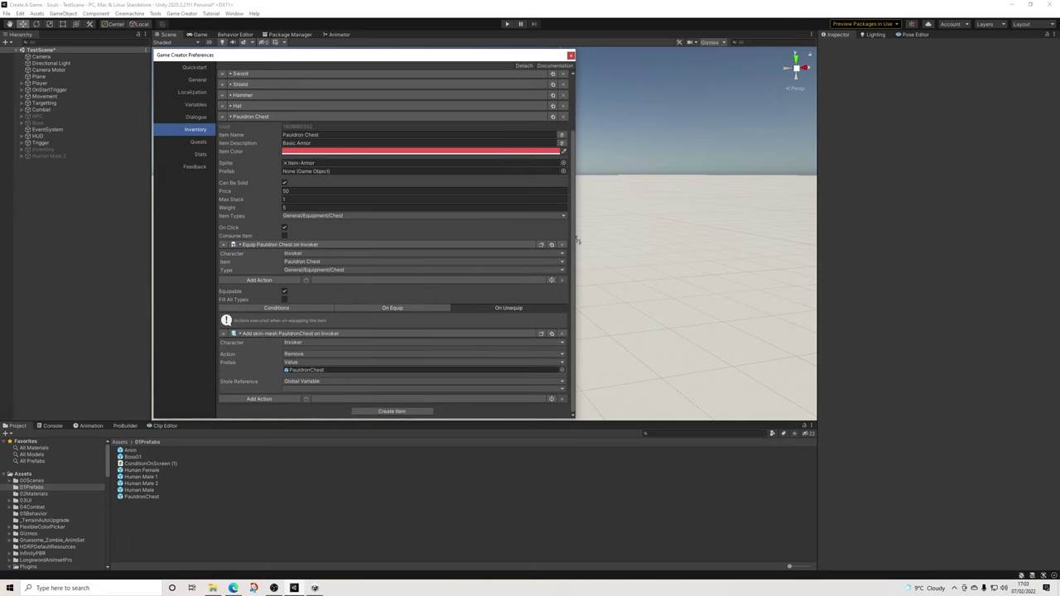
{"action": "left_click", "coordinate": [392, 308]}
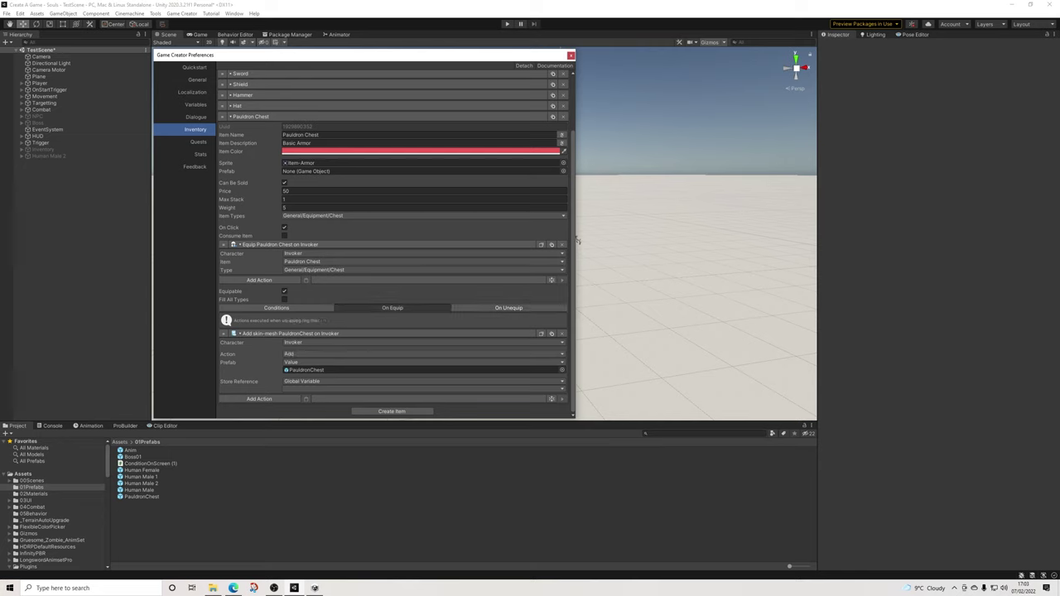
{"action": "left_click", "coordinate": [508, 308]}
{"action": "left_click", "coordinate": [392, 308]}
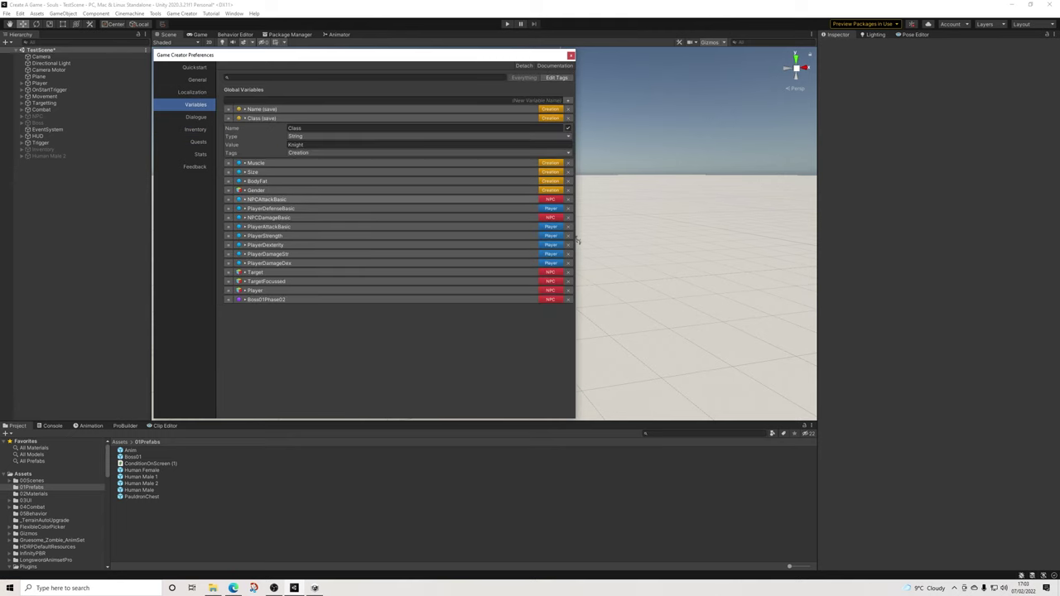
Examine the NPCAttackBasic and PlayerDefenseBasic variables and how ValuesActions syncs resistance and calculates NPCDamageBasic, and close the preferences
{"action": "left_click", "coordinate": [268, 199]}
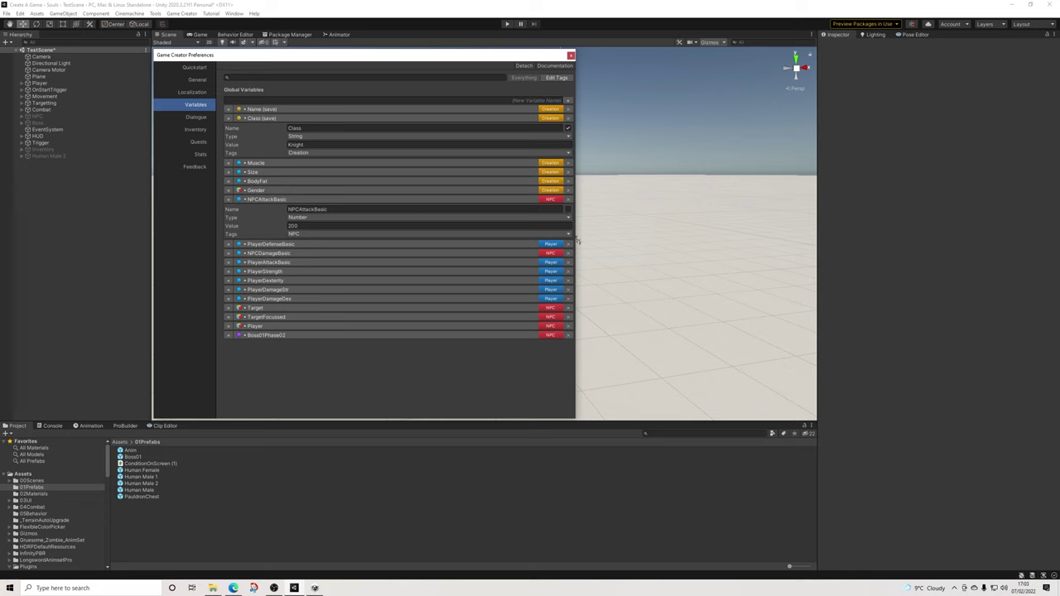
{"action": "left_click", "coordinate": [270, 244]}
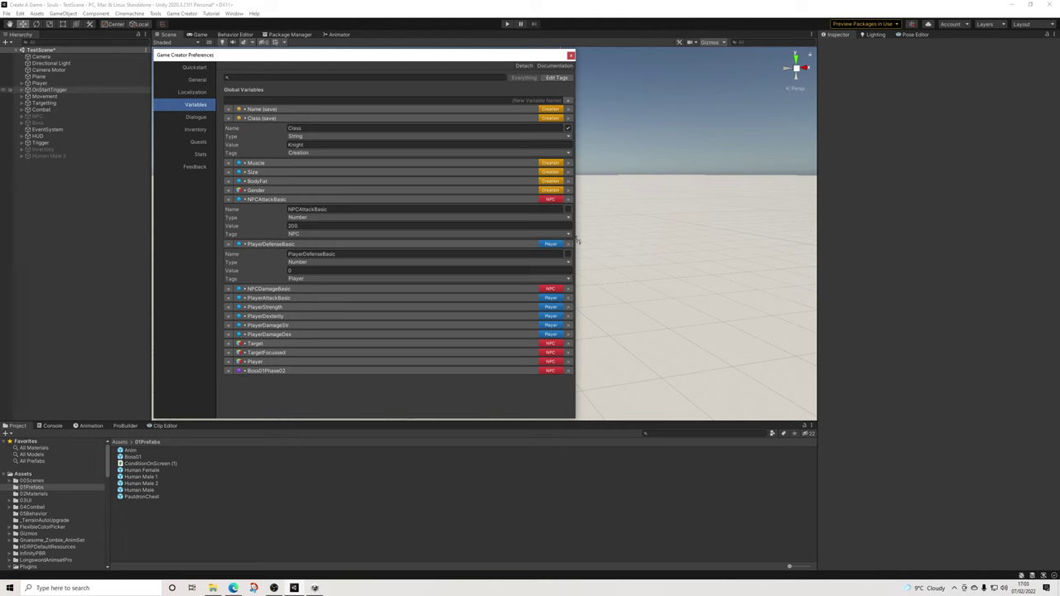
{"action": "left_click", "coordinate": [21, 89]}
{"action": "left_click", "coordinate": [54, 97]}
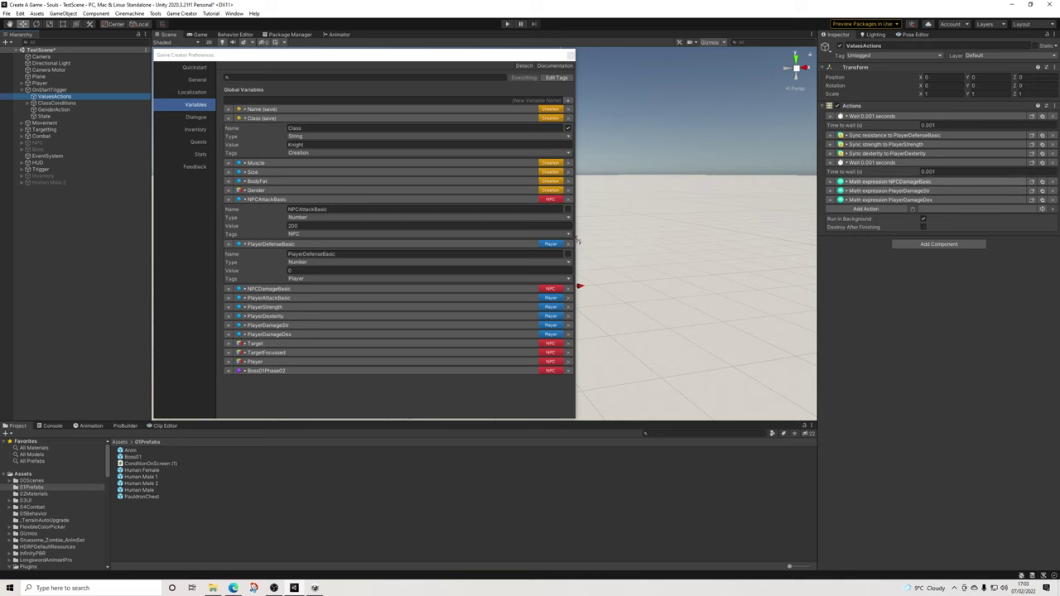
{"action": "left_click", "coordinate": [890, 182]}
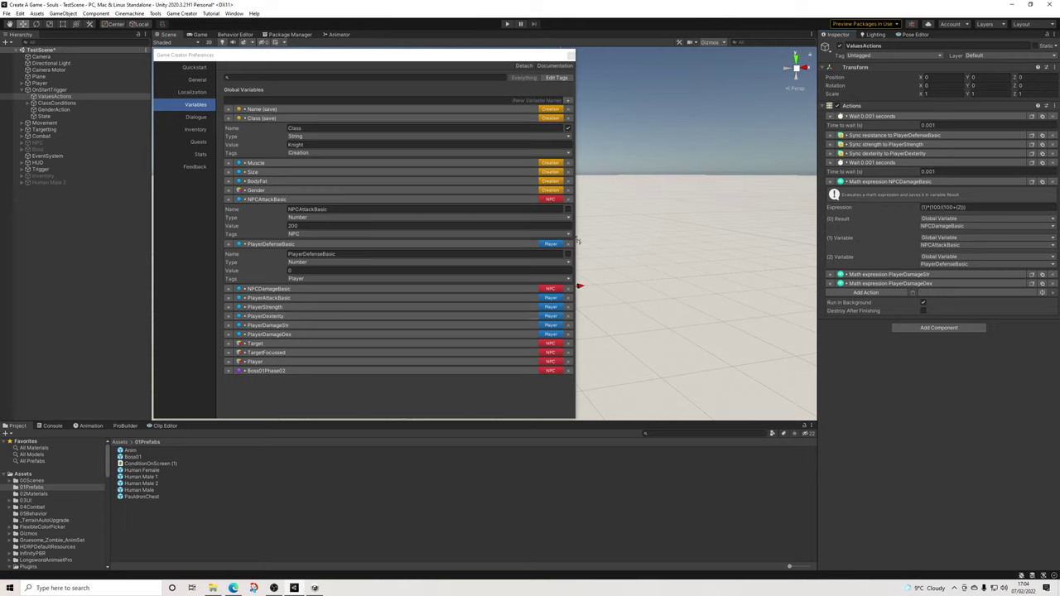
{"action": "left_click", "coordinate": [894, 135]}
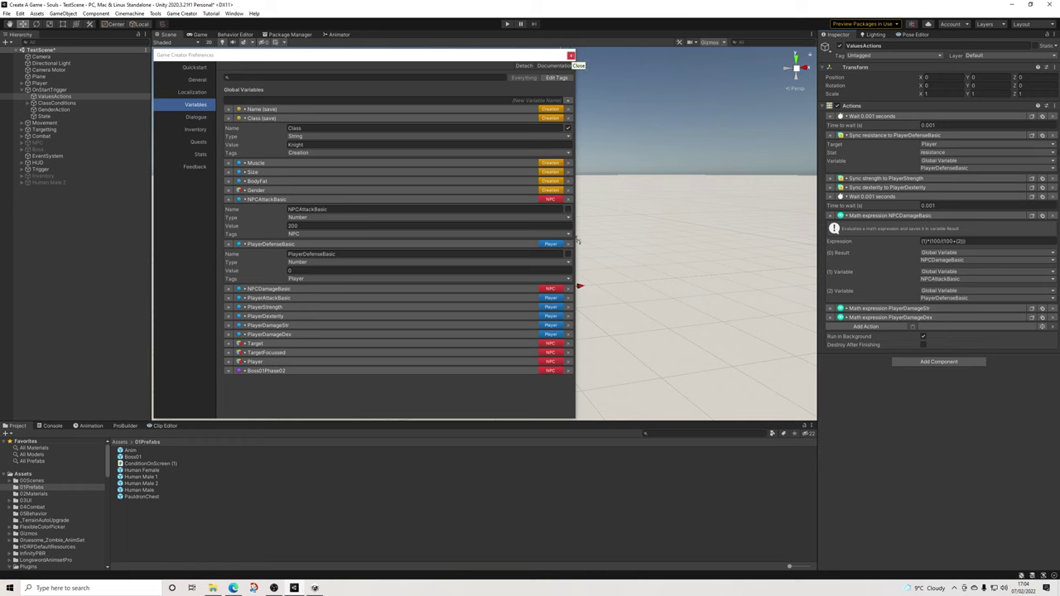
{"action": "left_click", "coordinate": [570, 55]}
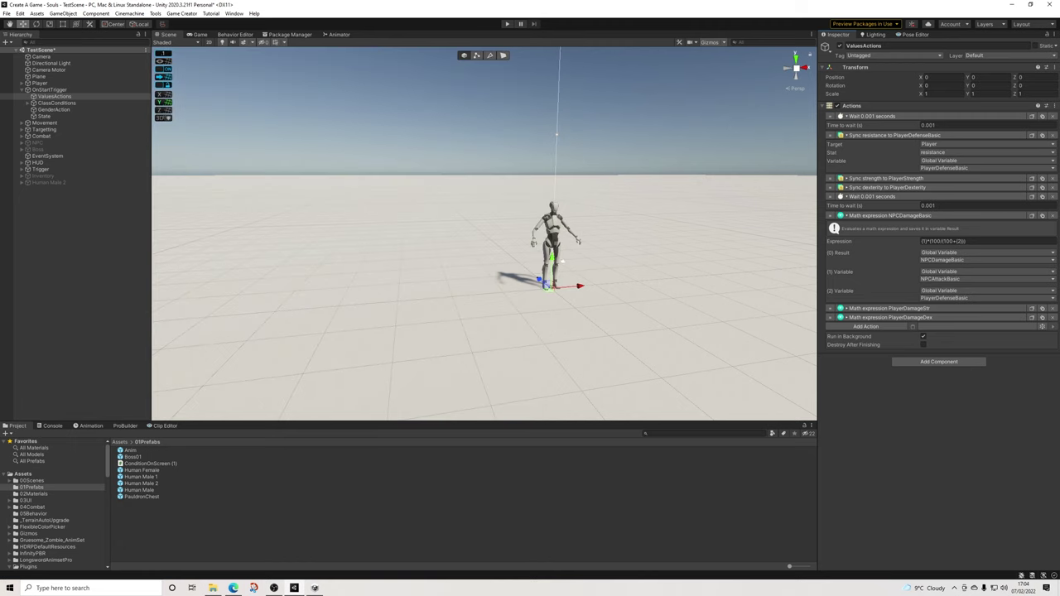
Reopen the Game Creator preferences and expand the Pauldron Chest item in the inventory catalogue
{"action": "left_click", "coordinate": [182, 13]}
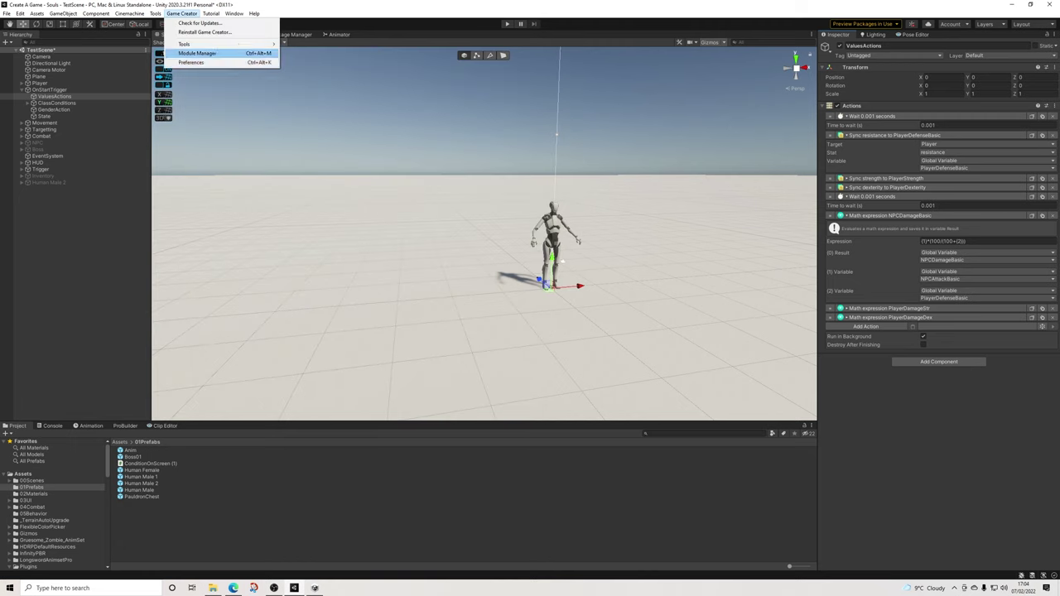
{"action": "left_click", "coordinate": [207, 63]}
{"action": "left_click", "coordinate": [617, 86]}
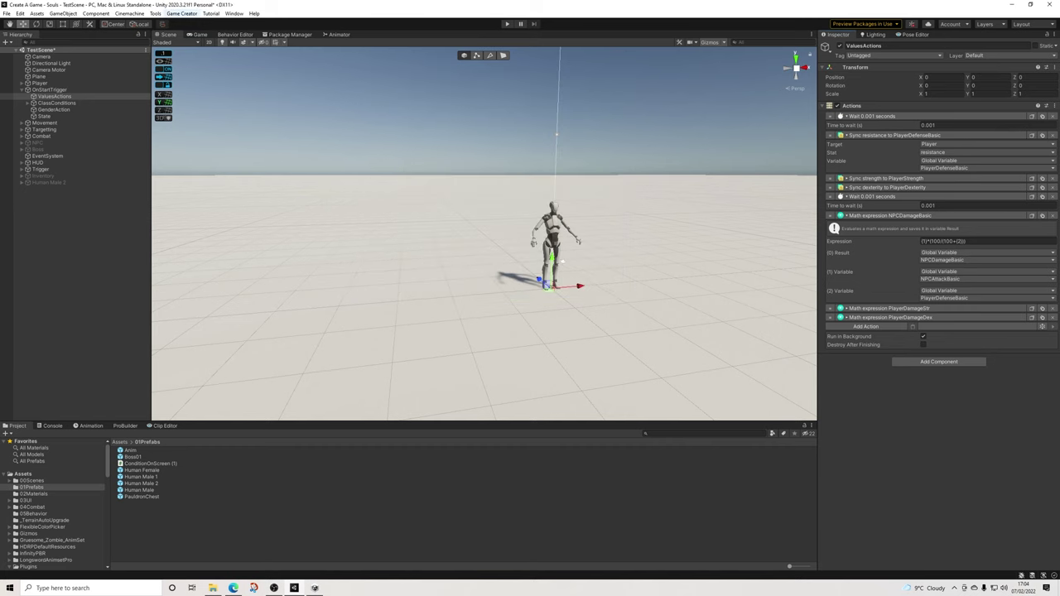
{"action": "left_click", "coordinate": [182, 13]}
{"action": "left_click", "coordinate": [207, 62]}
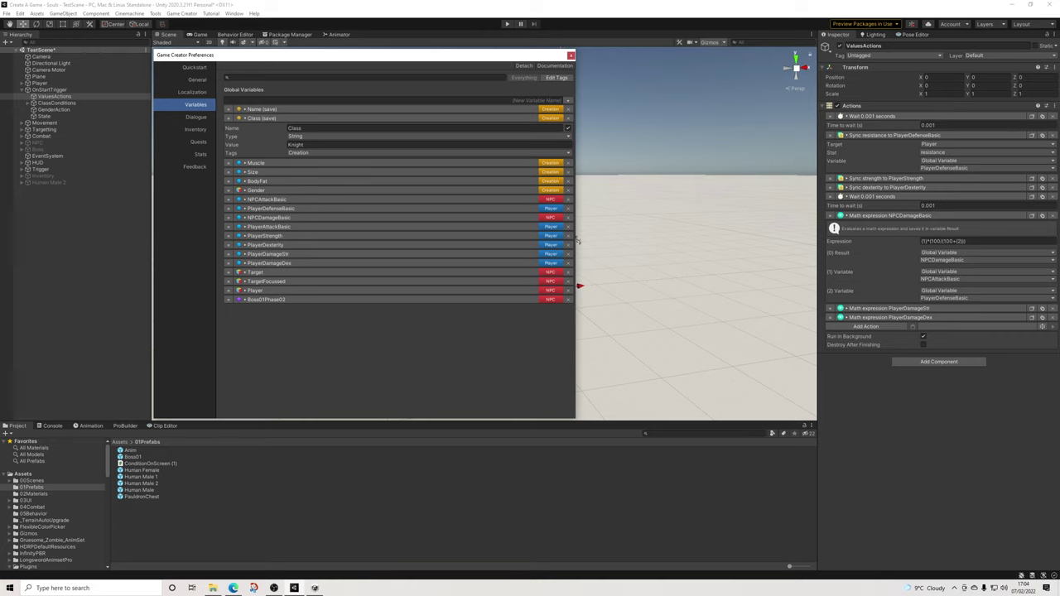
{"action": "left_click", "coordinate": [265, 118]}
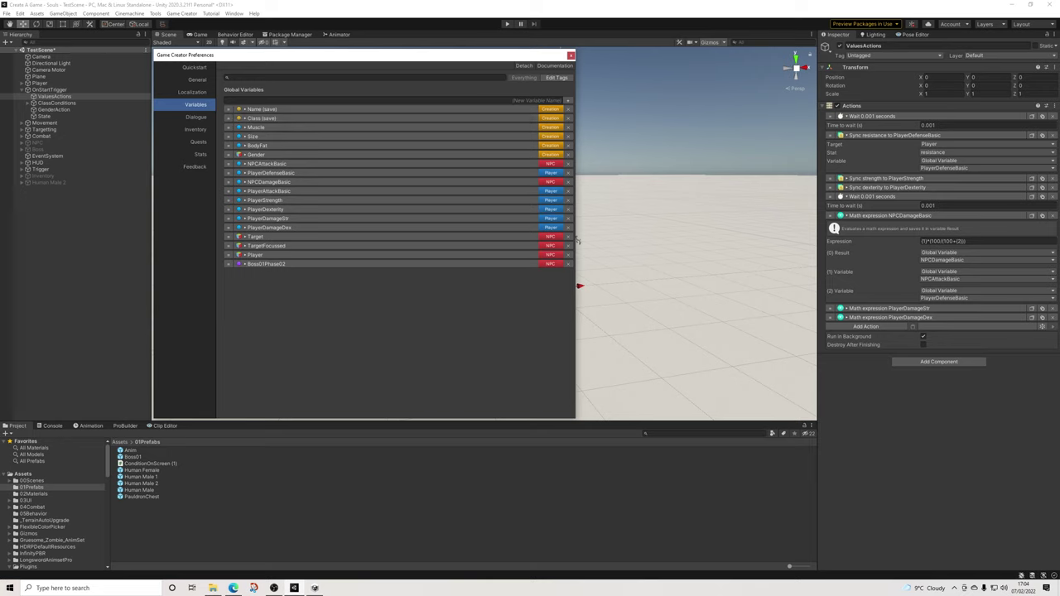
{"action": "left_click", "coordinate": [196, 129]}
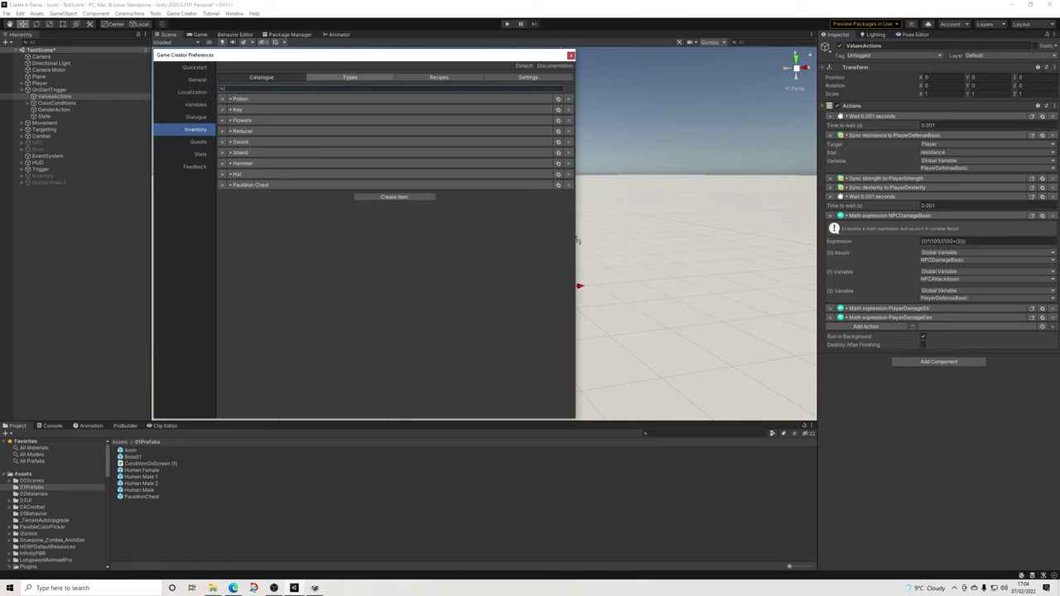
{"action": "left_click", "coordinate": [250, 184]}
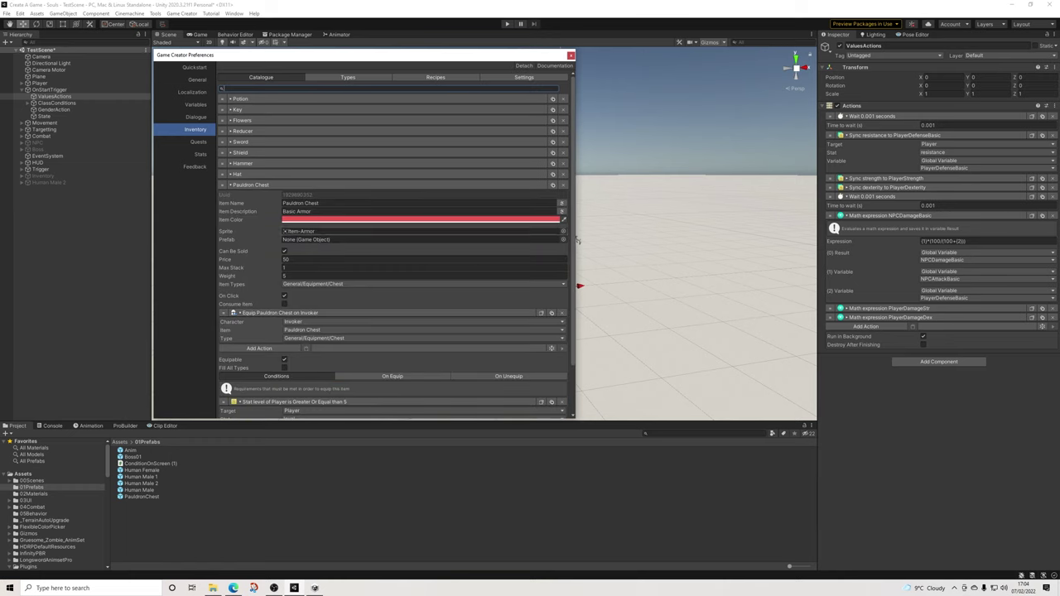
{"action": "scroll", "coordinate": [394, 248], "scroll_direction": "down", "scroll_amount": 3}
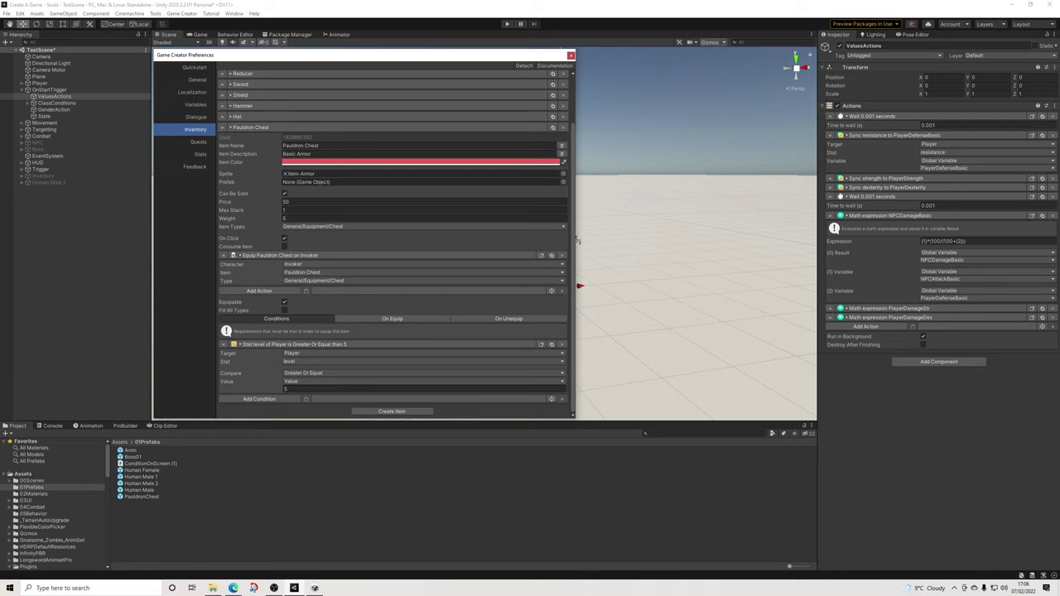
Add a Change Stat action to the Pauldron Chest item's On Equip actions
{"action": "left_click", "coordinate": [392, 318]}
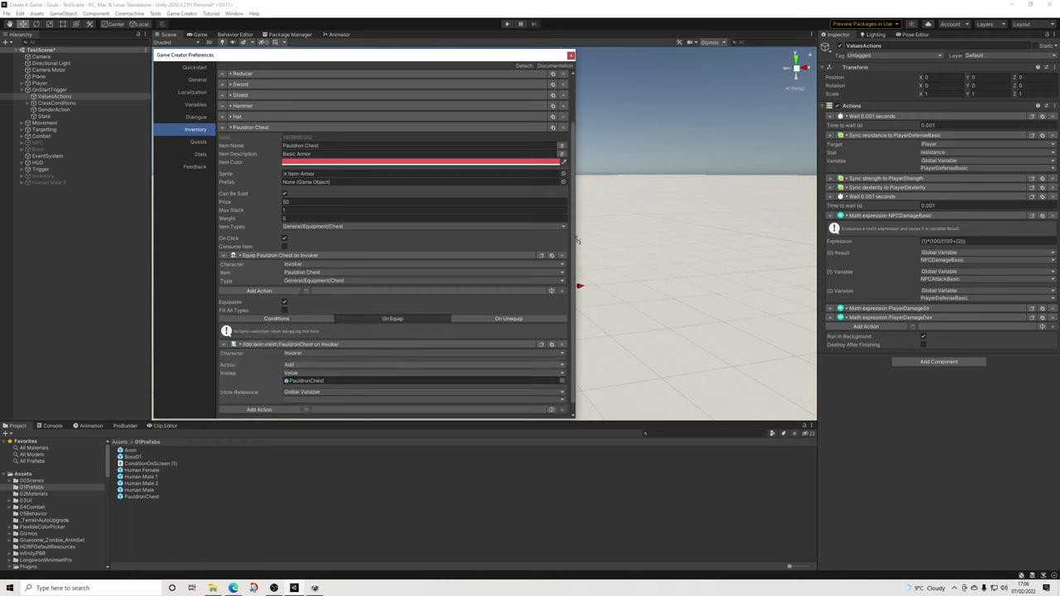
{"action": "scroll", "coordinate": [393, 364], "scroll_direction": "down", "scroll_amount": 2}
{"action": "left_click", "coordinate": [258, 399]}
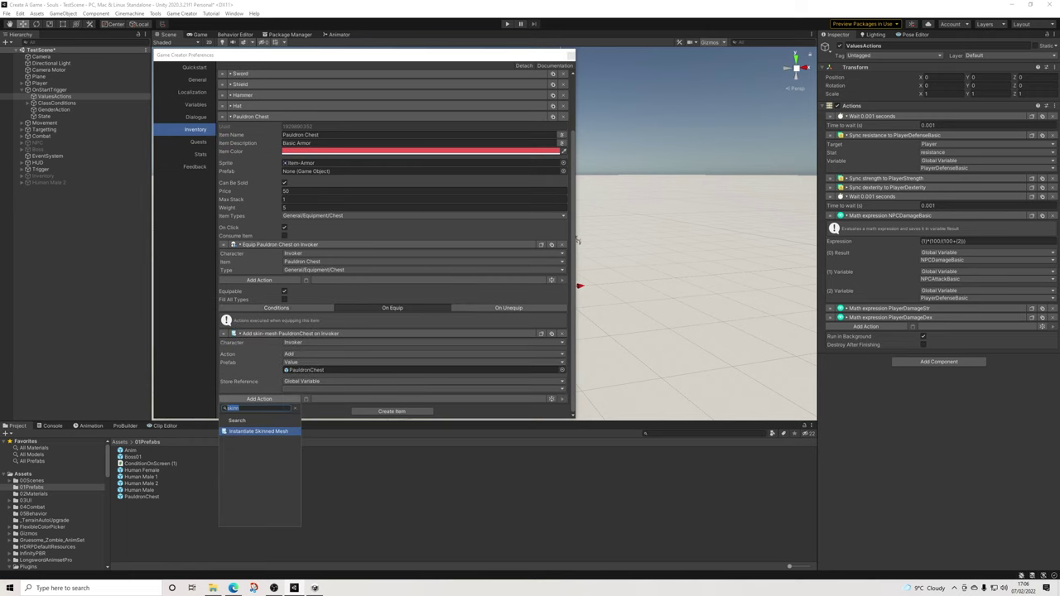
{"action": "type", "text": "stat"}
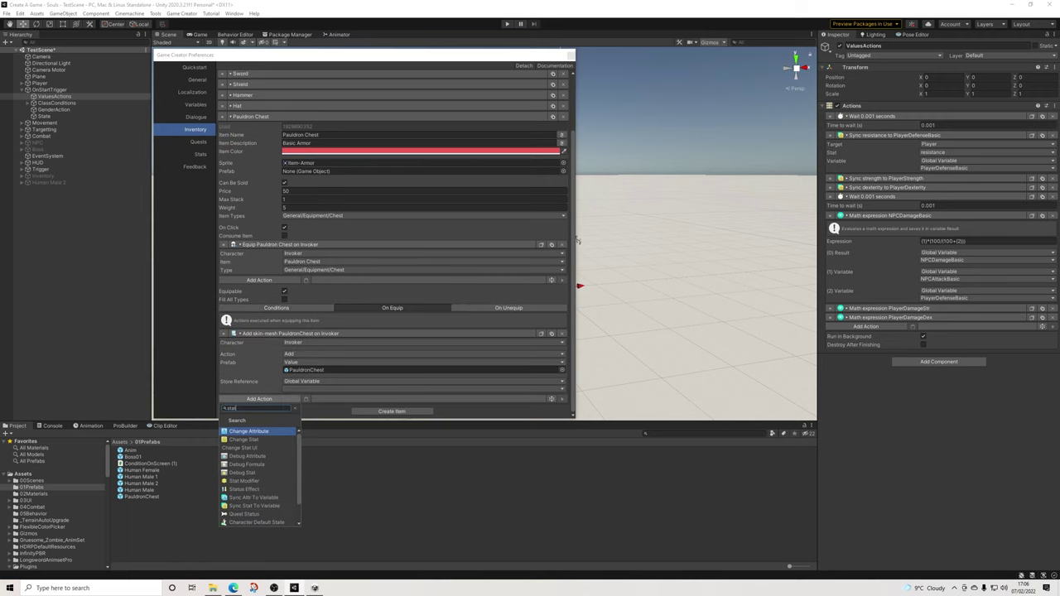
{"action": "key", "text": "Down"}
{"action": "key", "text": "Return"}
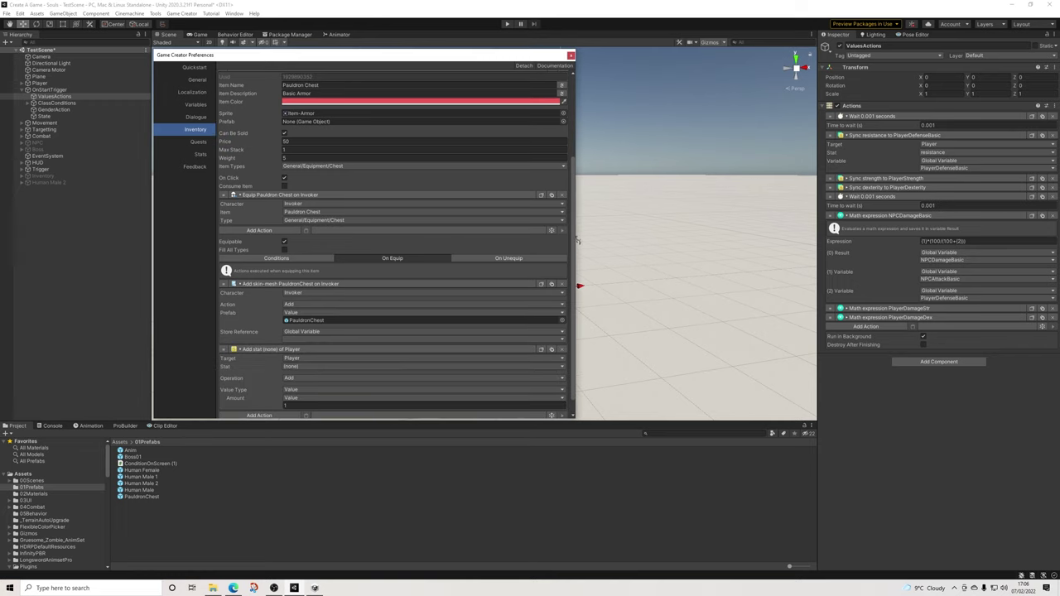
Choose resistance as the Player stat that the new On Equip action adds to
{"action": "left_click", "coordinate": [338, 350]}
{"action": "key", "text": "Down"}
{"action": "key", "text": "Down"}
{"action": "key", "text": "Down"}
{"action": "key", "text": "Down"}
{"action": "key", "text": "Down"}
{"action": "key", "text": "Down"}
{"action": "key", "text": "Up"}
{"action": "key", "text": "Up"}
{"action": "key", "text": "Up"}
{"action": "key", "text": "Up"}
{"action": "key", "text": "Up"}
{"action": "key", "text": "Down"}
{"action": "key", "text": "Down"}
{"action": "key", "text": "Down"}
{"action": "key", "text": "Down"}
{"action": "key", "text": "Down"}
{"action": "key", "text": "Down"}
{"action": "key", "text": "Return"}
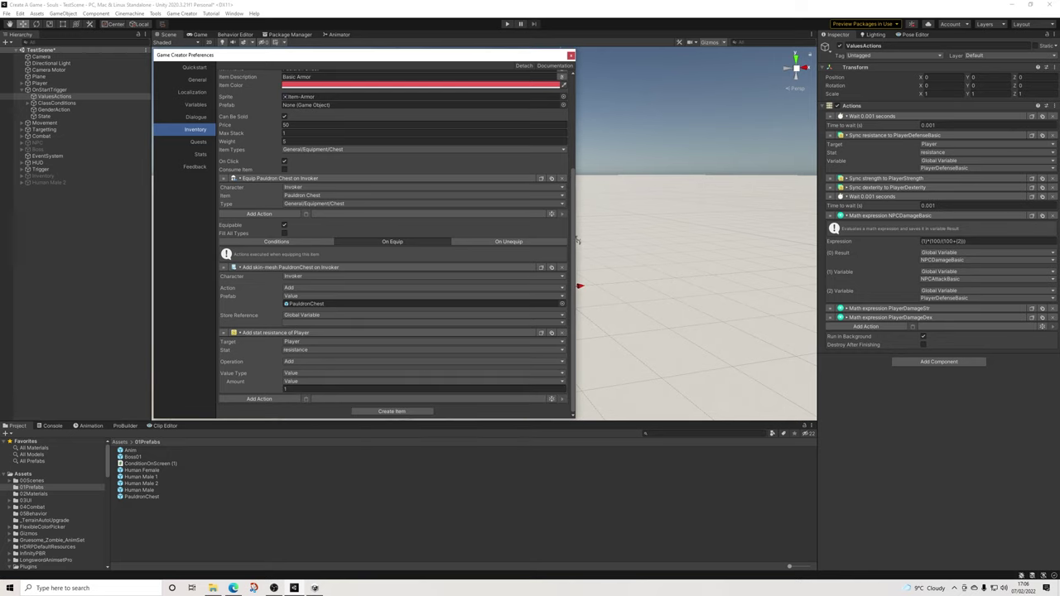
Examine the base values and formulas of the Player's resistance and dexterity stats
{"action": "left_click", "coordinate": [38, 83]}
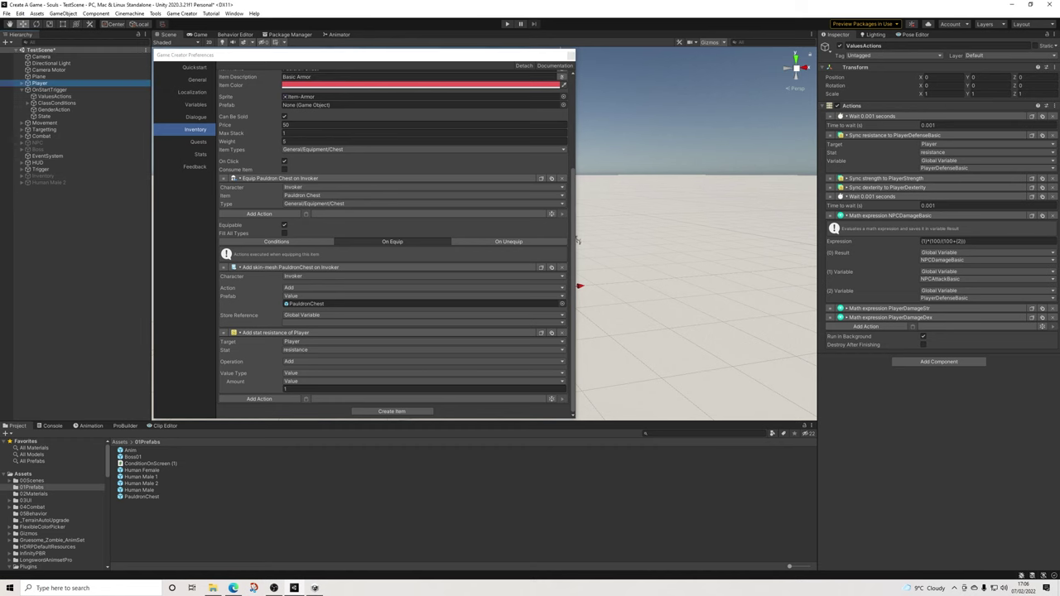
{"action": "scroll", "coordinate": [936, 331], "scroll_direction": "down", "scroll_amount": 10}
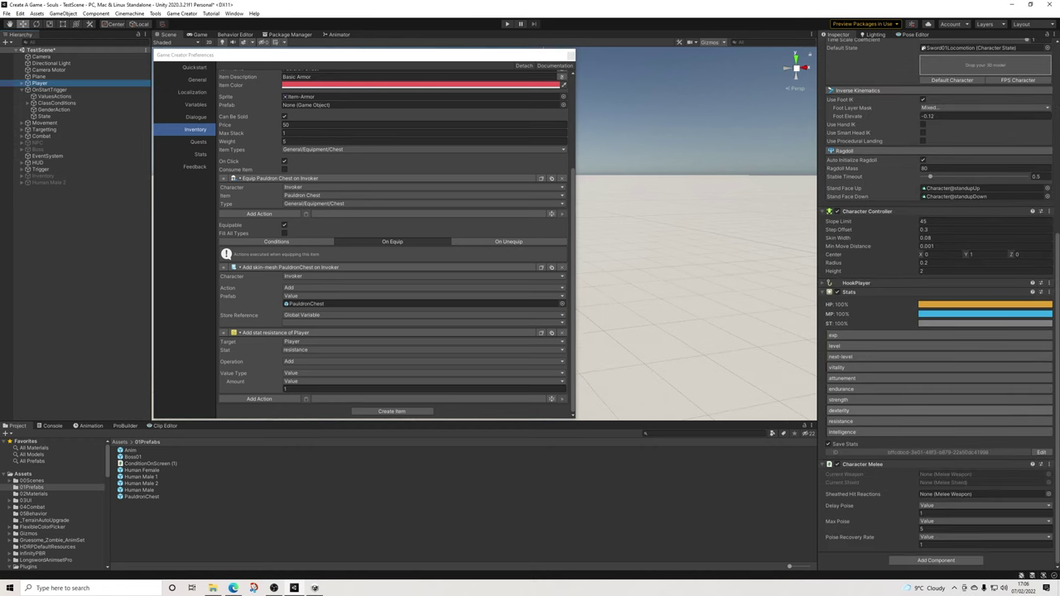
{"action": "left_click", "coordinate": [840, 421]}
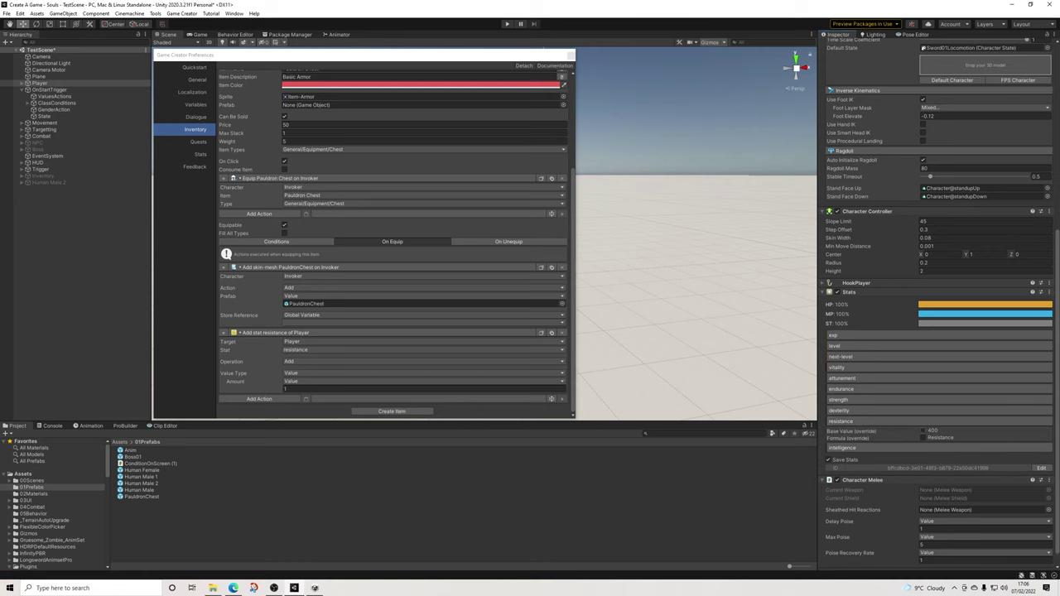
{"action": "left_click", "coordinate": [861, 411]}
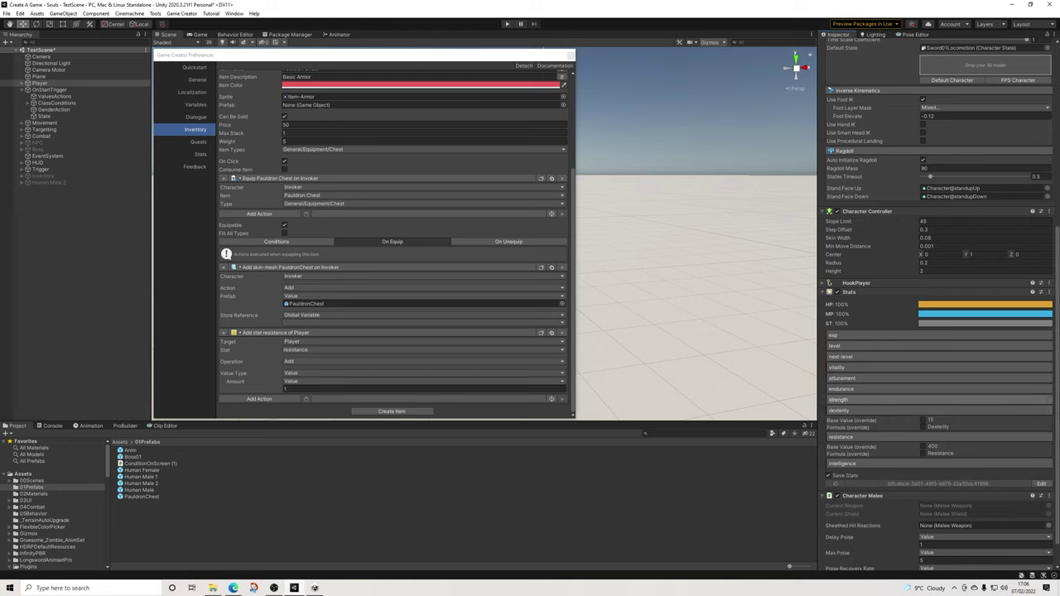
{"action": "left_click", "coordinate": [840, 399]}
{"action": "left_click", "coordinate": [840, 399]}
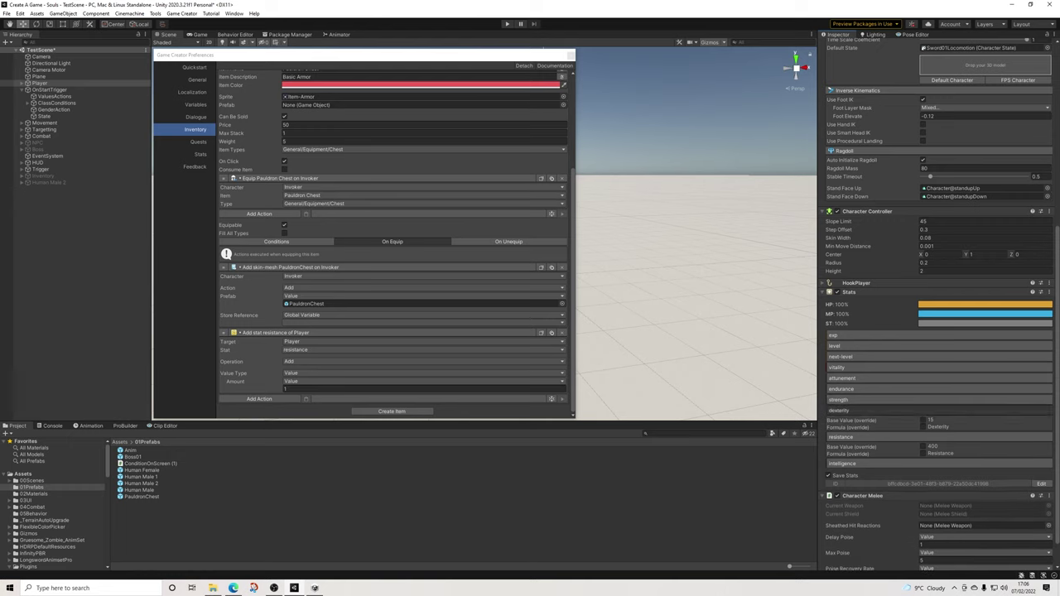
{"action": "left_click", "coordinate": [840, 410]}
{"action": "left_click", "coordinate": [840, 420]}
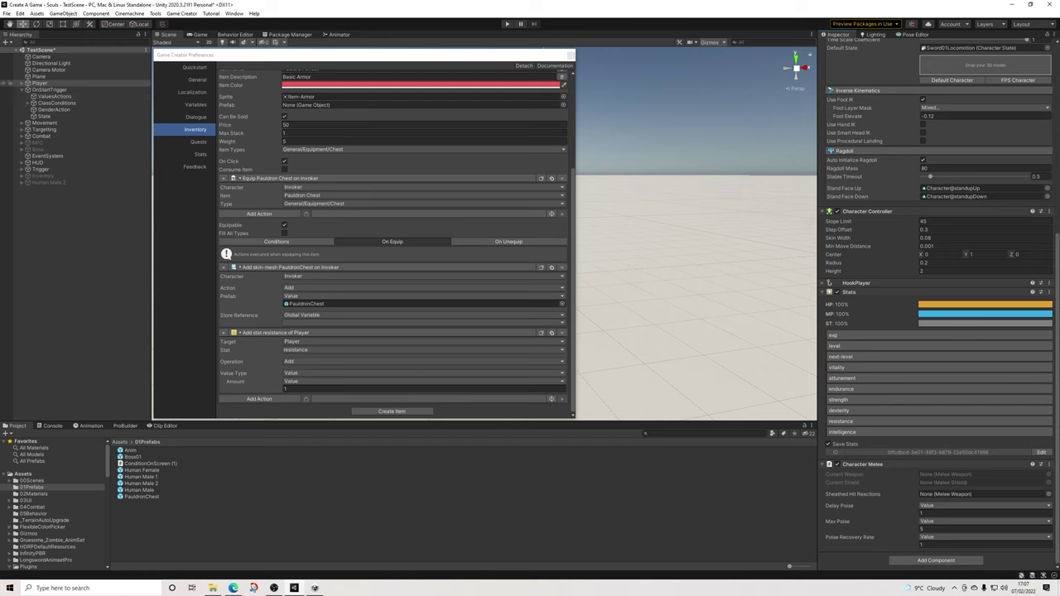
Inspect the resistance amount that ClassConditions sets for the Knight class
{"action": "left_click", "coordinate": [23, 84]}
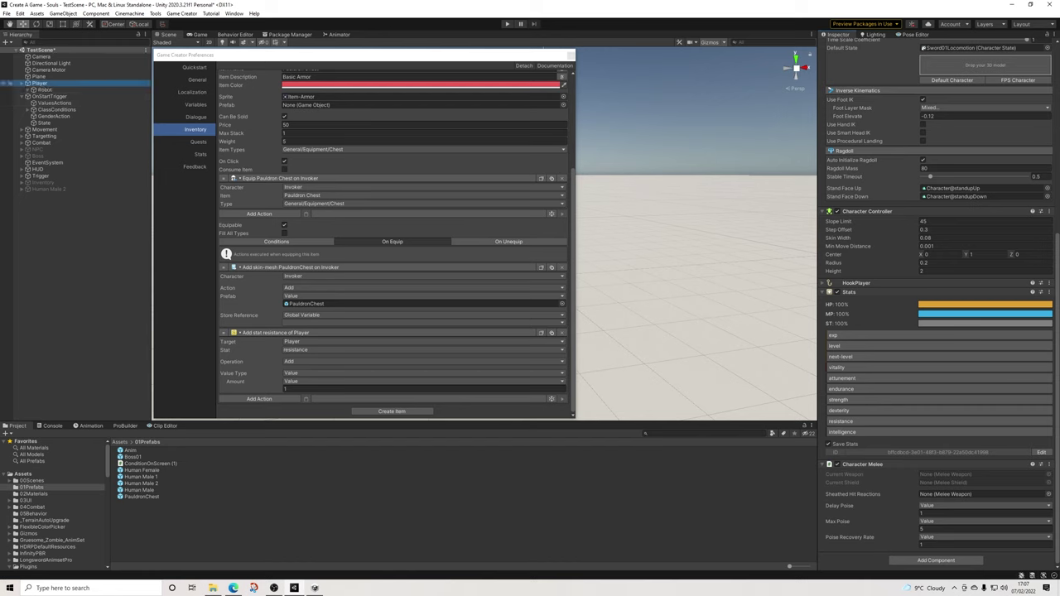
{"action": "left_click", "coordinate": [22, 84]}
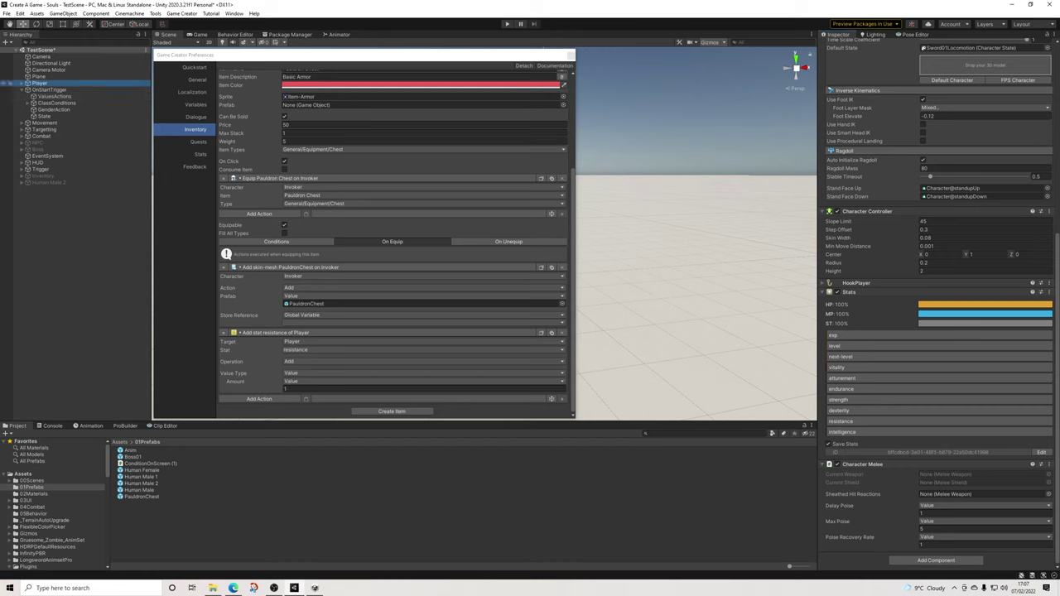
{"action": "left_click", "coordinate": [56, 104]}
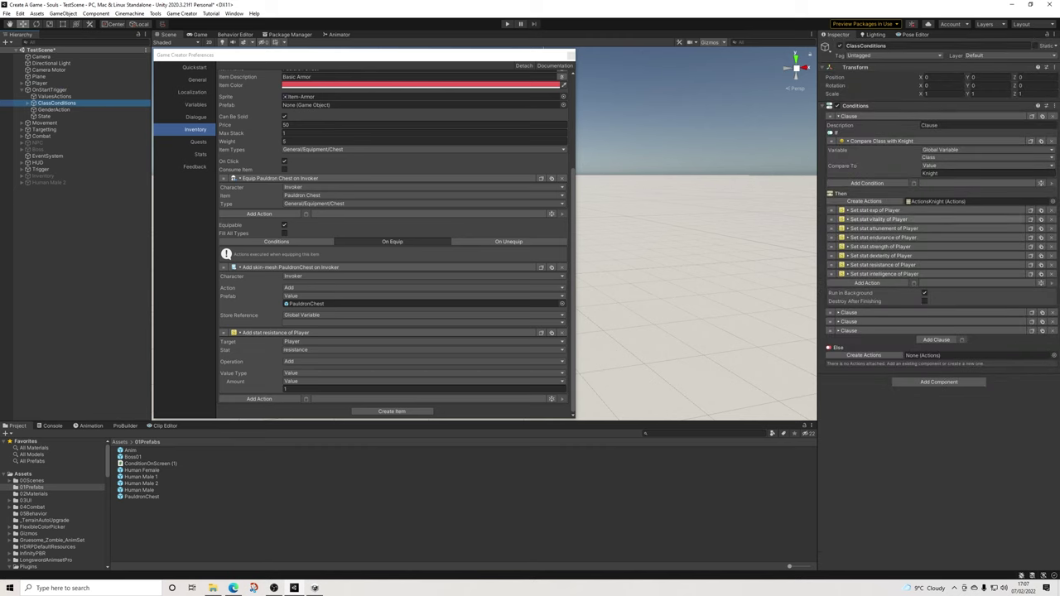
{"action": "left_click", "coordinate": [882, 264]}
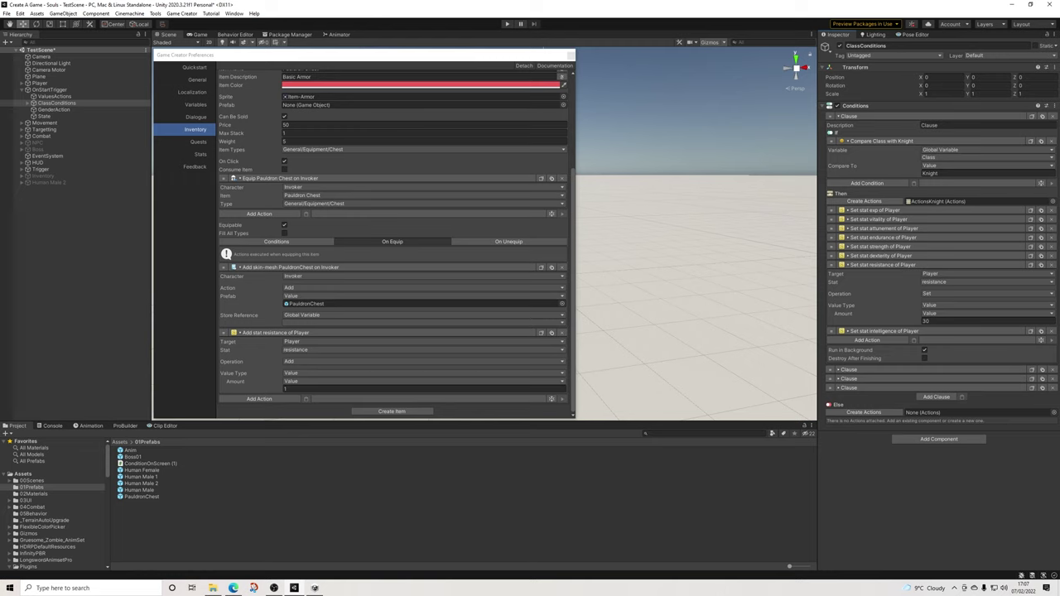
Set the amount of resistance added when equipping Pauldron Chest to 5
{"action": "scroll", "coordinate": [393, 242], "scroll_direction": "up", "scroll_amount": 2}
{"action": "scroll", "coordinate": [393, 242], "scroll_direction": "down", "scroll_amount": 2}
{"action": "left_click", "coordinate": [398, 389]}
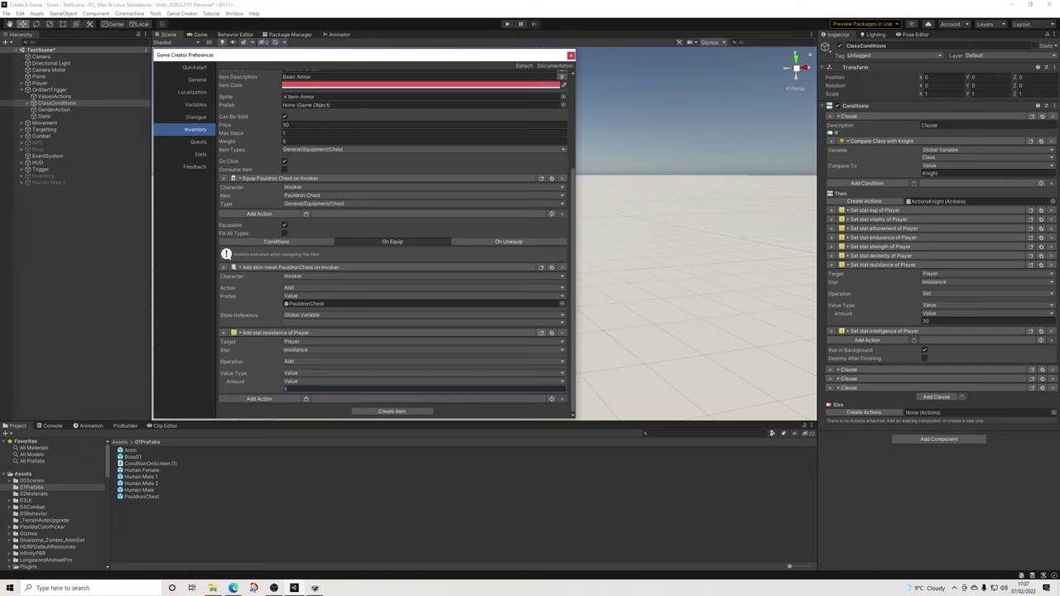
Paste the resistance stat action into Pauldron Chest's On Unequip actions and set its operation to Subtract
{"action": "left_click", "coordinate": [508, 241]}
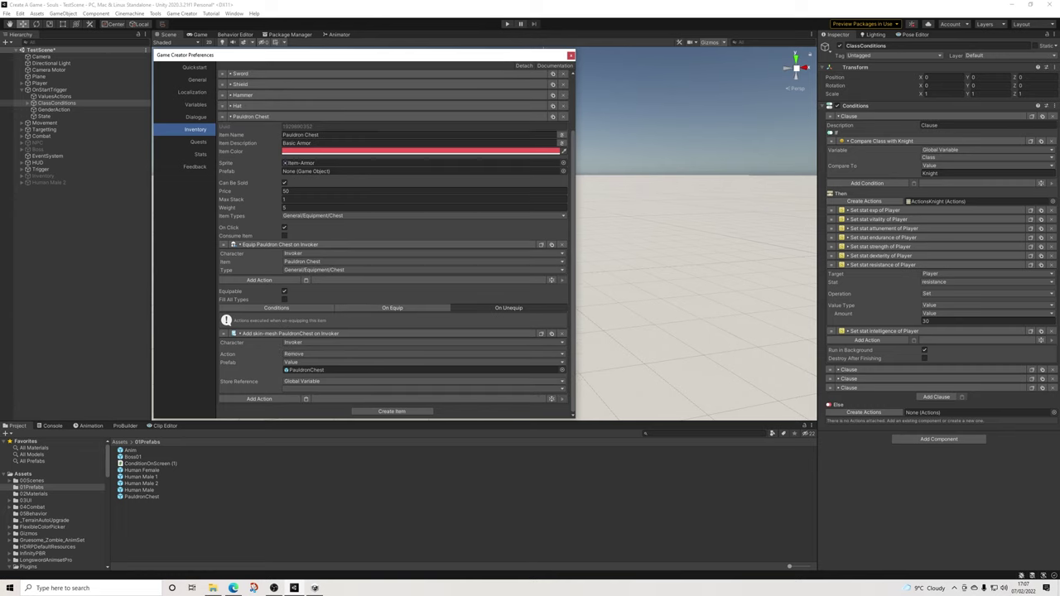
{"action": "left_click", "coordinate": [305, 399]}
{"action": "scroll", "coordinate": [331, 373], "scroll_direction": "down", "scroll_amount": 2}
{"action": "left_click", "coordinate": [323, 374]}
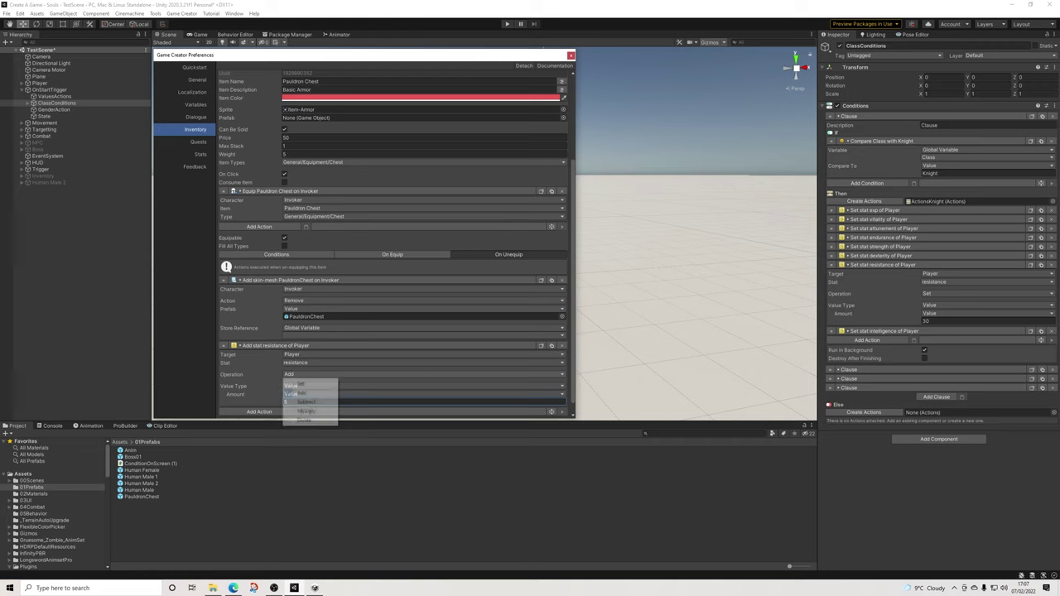
{"action": "left_click", "coordinate": [308, 401]}
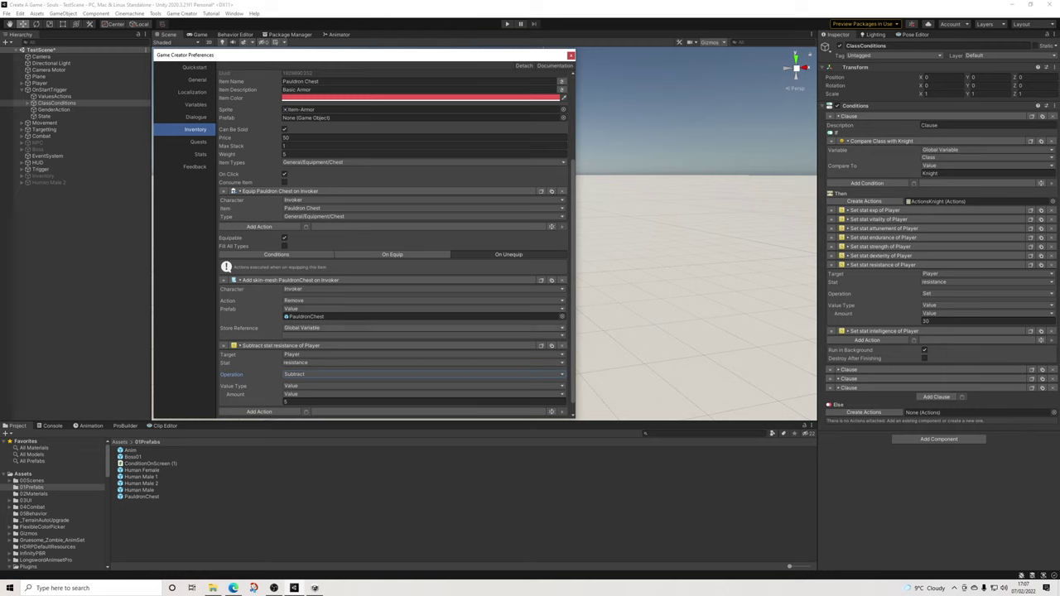
Compare Pauldron Chest's On Equip and On Unequip actions, and collapse the item
{"action": "left_click", "coordinate": [392, 254]}
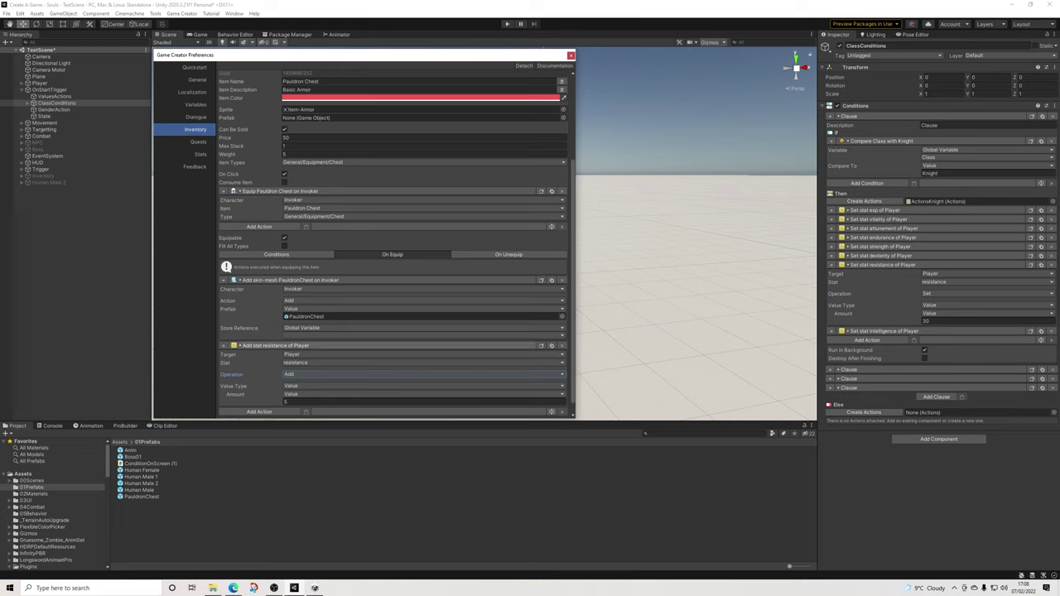
{"action": "left_click", "coordinate": [496, 254]}
{"action": "left_click", "coordinate": [406, 254]}
{"action": "left_click", "coordinate": [497, 254]}
{"action": "left_click", "coordinate": [405, 254]}
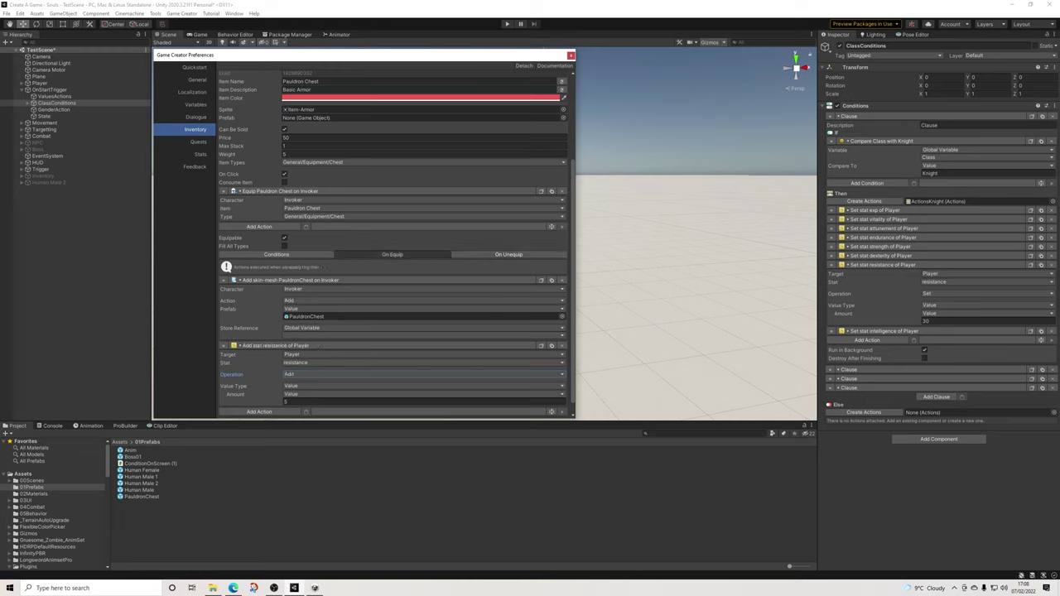
{"action": "left_click", "coordinate": [497, 254]}
{"action": "left_click", "coordinate": [399, 254]}
{"action": "scroll", "coordinate": [397, 249], "scroll_direction": "up", "scroll_amount": 3}
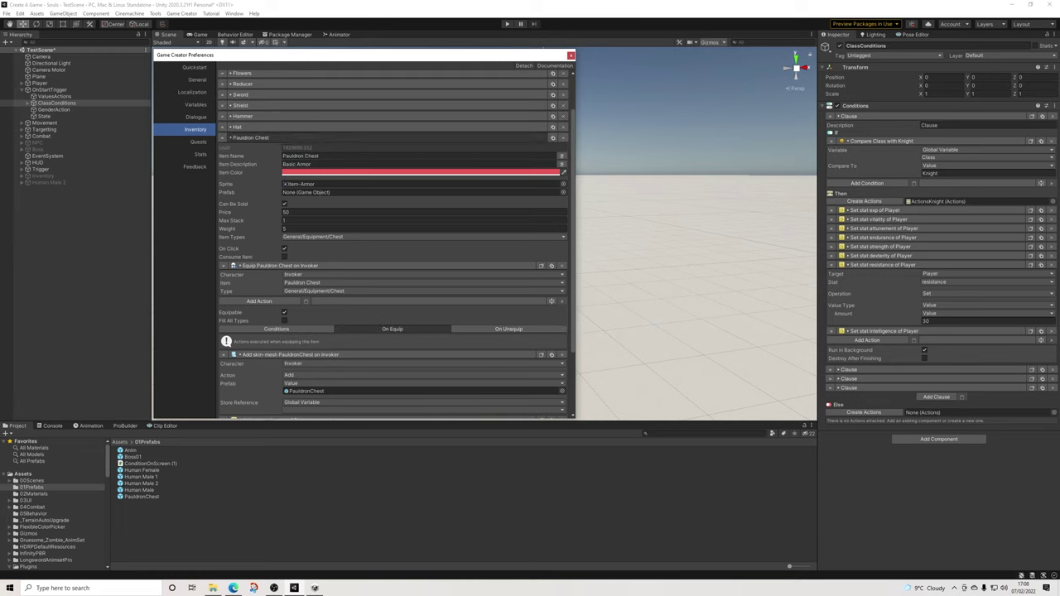
{"action": "left_click", "coordinate": [365, 138]}
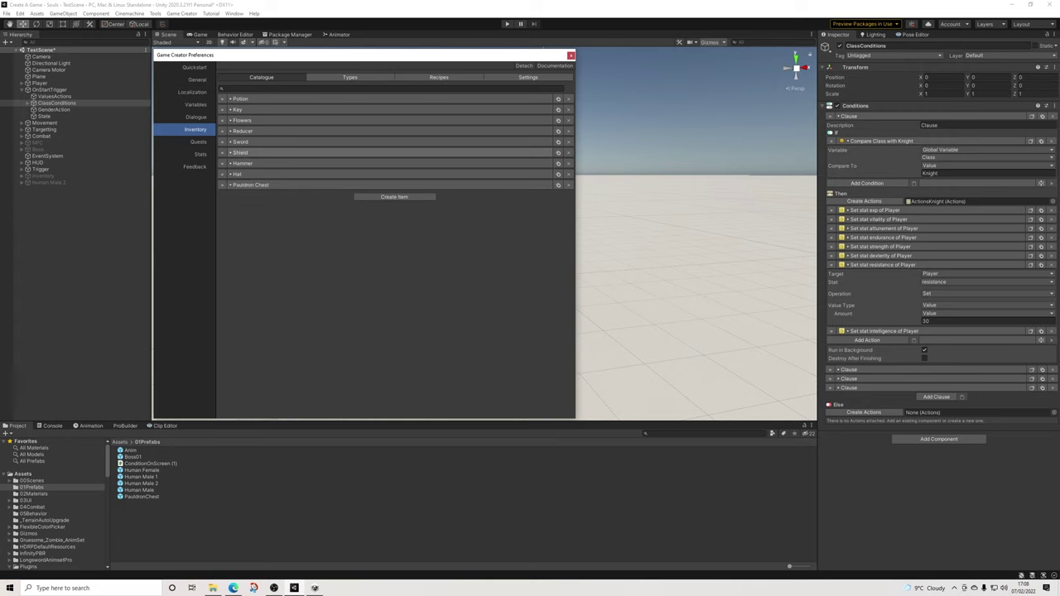
Delete the Hammer, Hat, Reducer and Flowers items from the inventory catalogue
{"action": "left_click", "coordinate": [568, 174]}
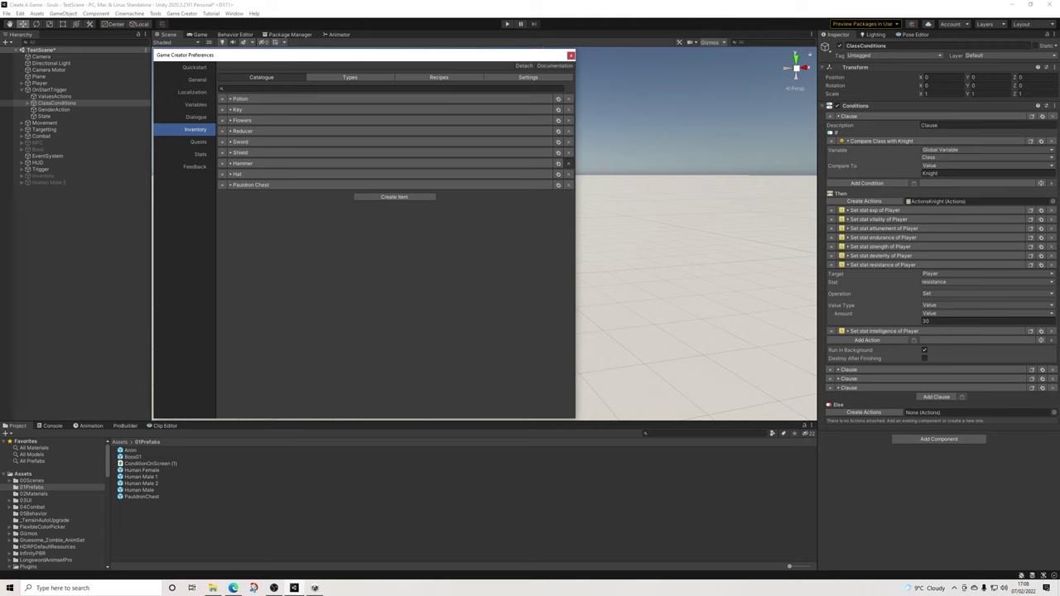
{"action": "left_click", "coordinate": [568, 163]}
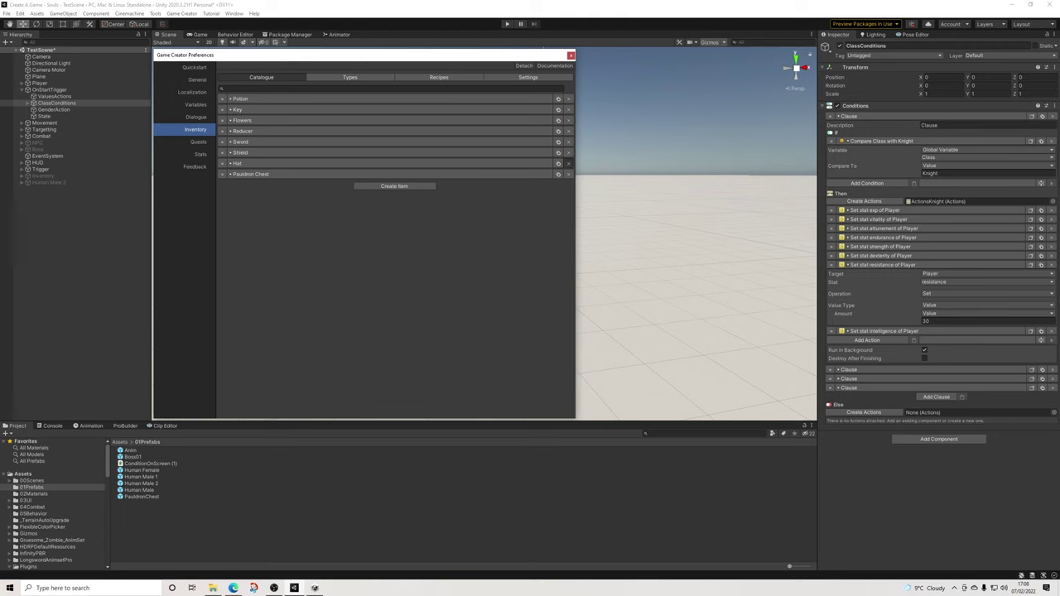
{"action": "left_click", "coordinate": [568, 163]}
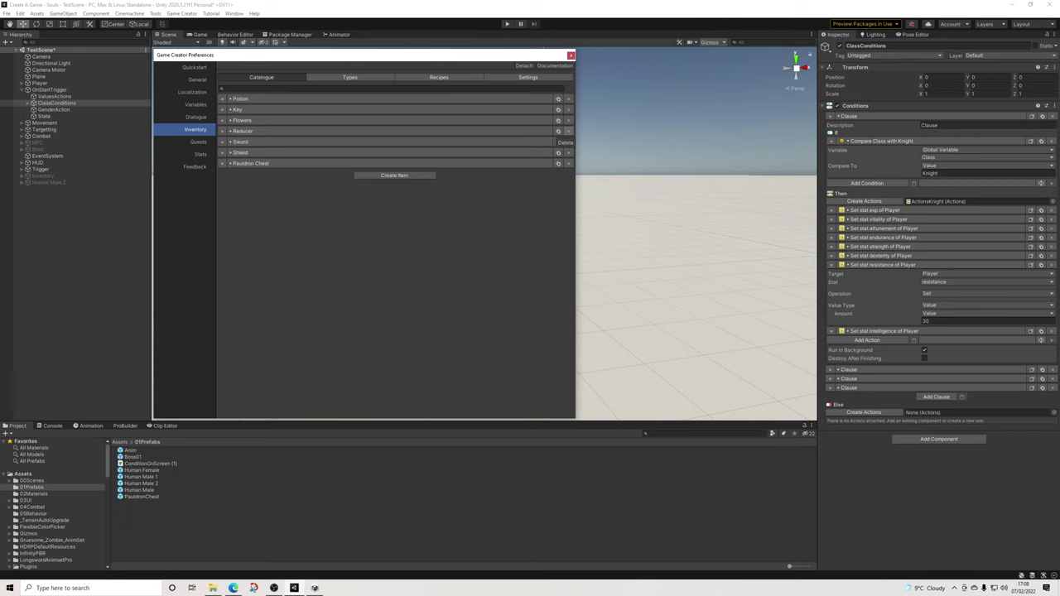
{"action": "left_click", "coordinate": [568, 131]}
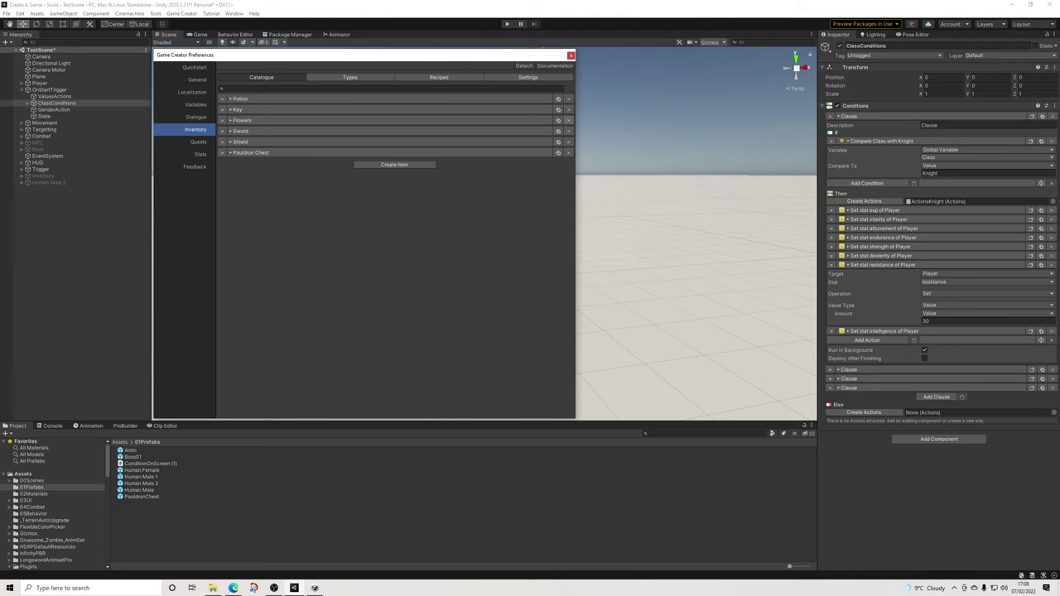
{"action": "left_click", "coordinate": [568, 120]}
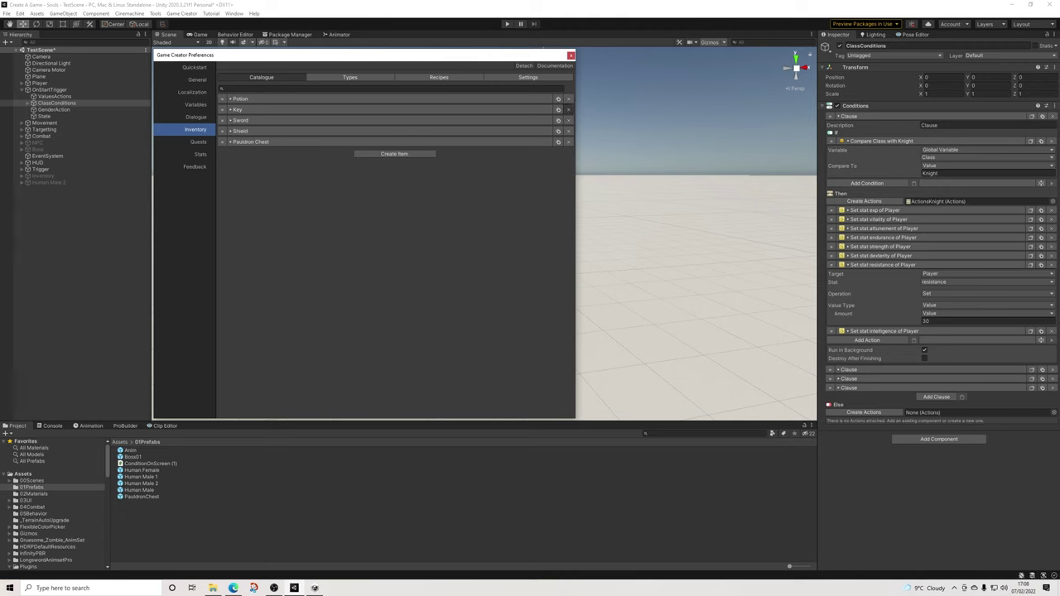
Delete the Key item from the inventory catalogue
{"action": "left_click", "coordinate": [568, 110]}
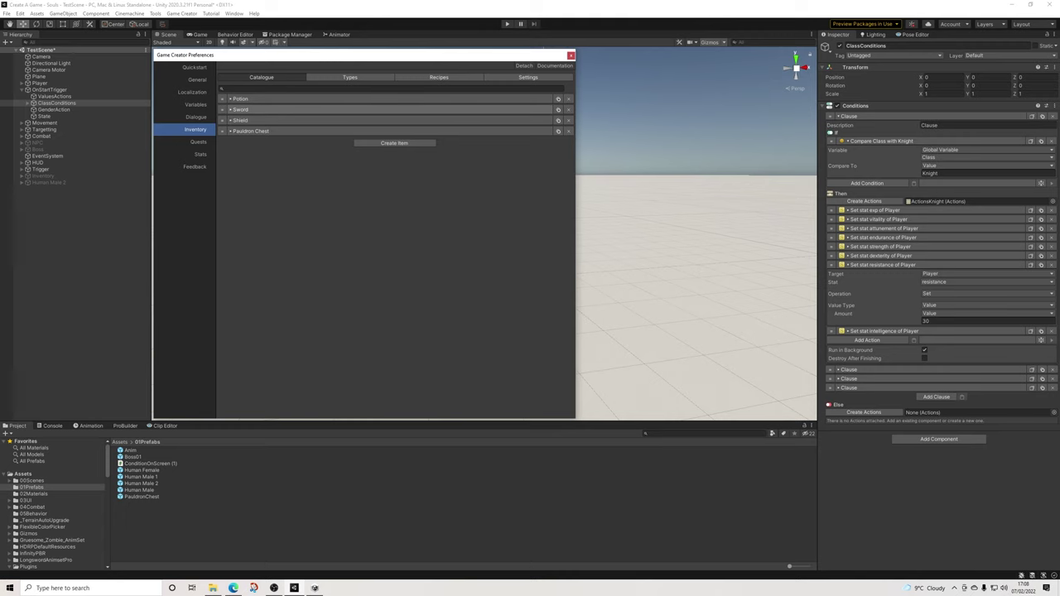
{"action": "left_click_drag", "start_coordinate": [414, 58], "coordinate": [511, 291]}
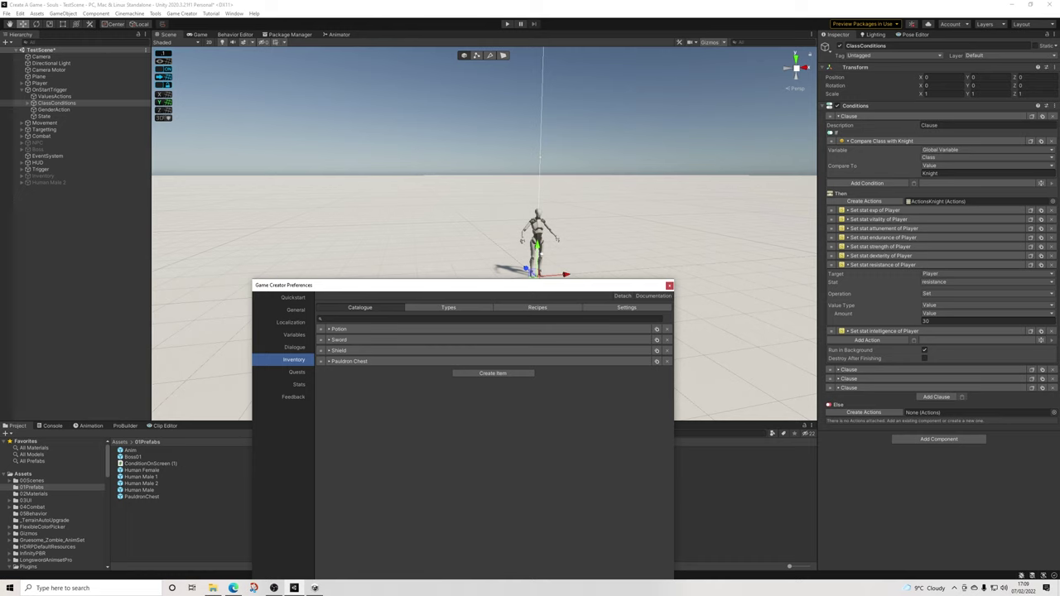
{"action": "left_click_drag", "start_coordinate": [471, 285], "coordinate": [381, 126]}
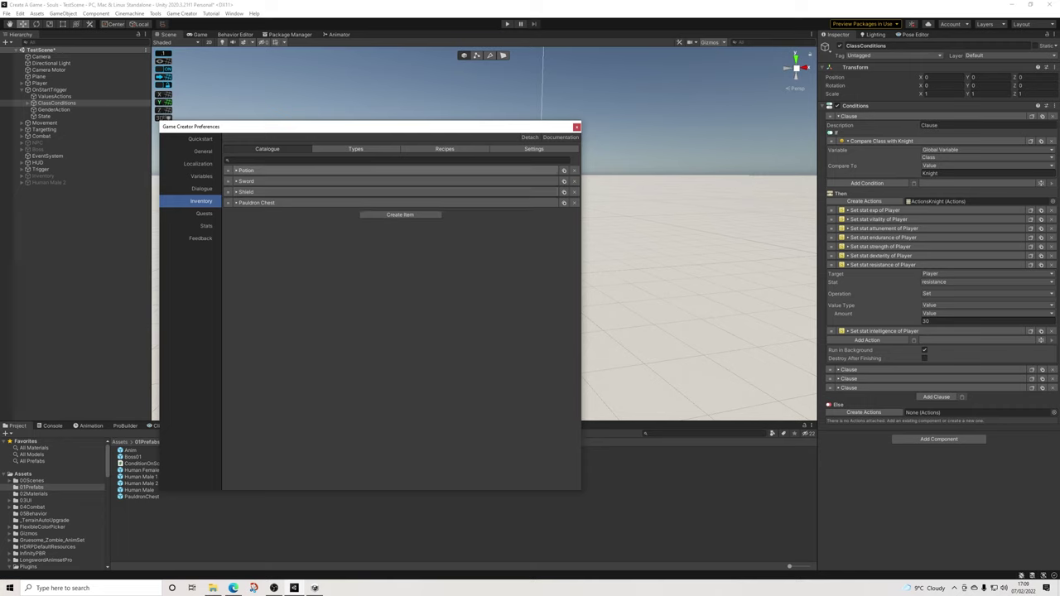
Expand the Sword item's settings in the inventory catalogue and move the preferences window clear of the character
{"action": "left_click", "coordinate": [246, 180]}
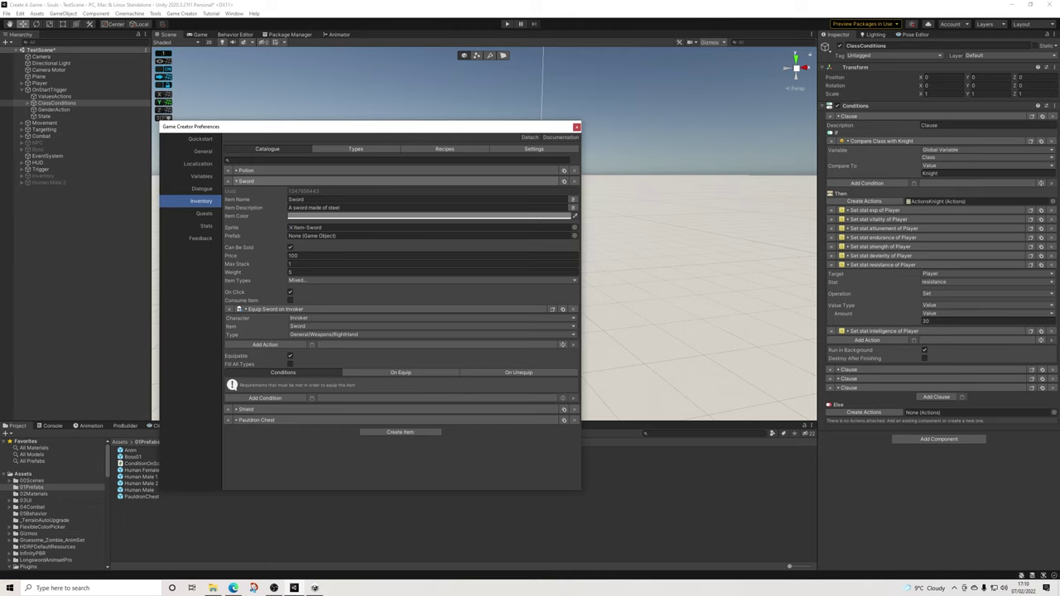
{"action": "left_click_drag", "start_coordinate": [345, 127], "coordinate": [469, 282]}
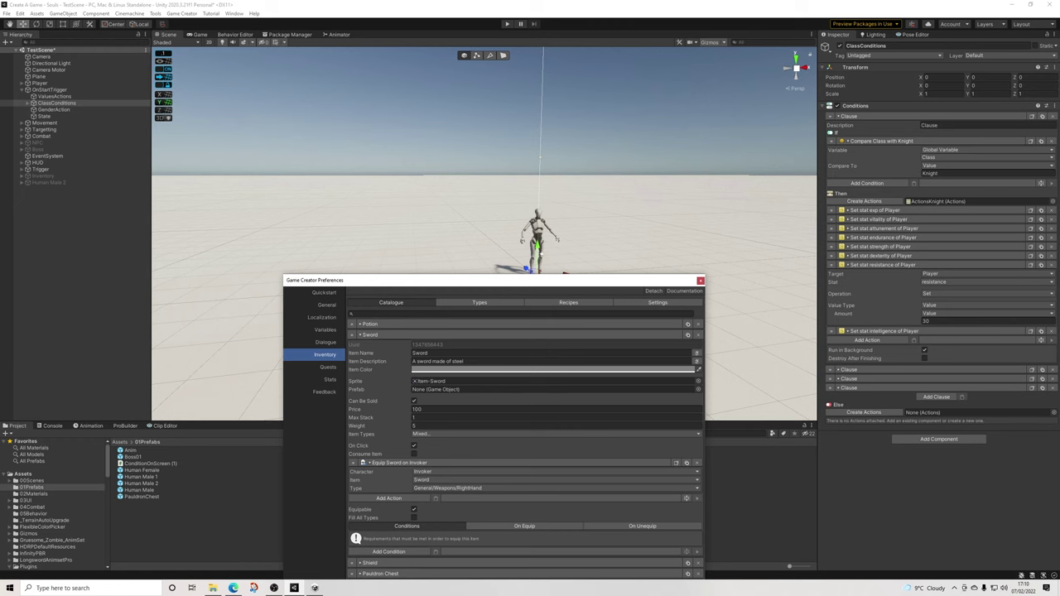
{"action": "left_click_drag", "start_coordinate": [467, 280], "coordinate": [260, 85]}
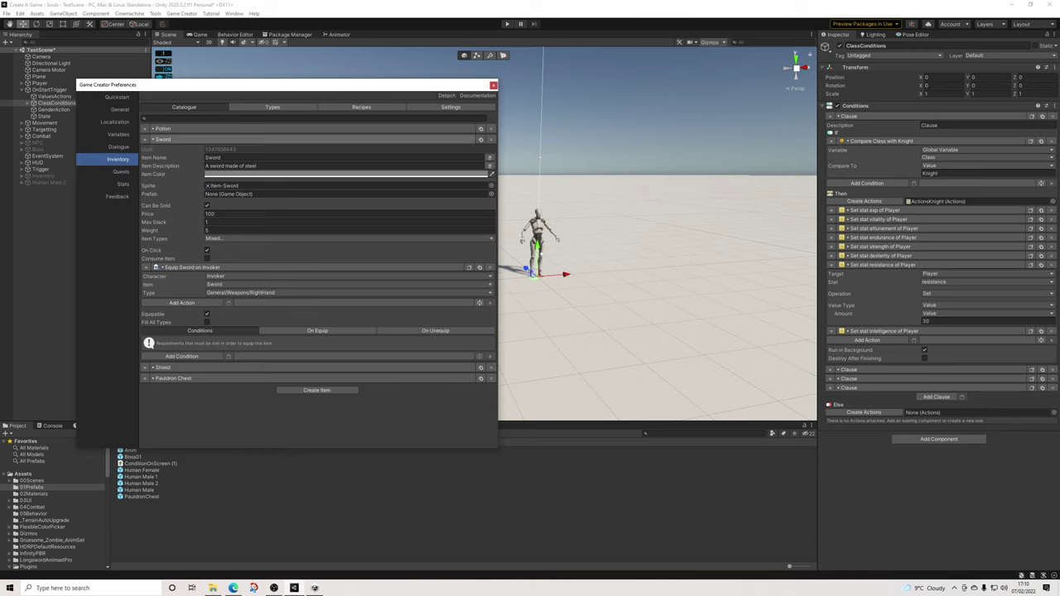
{"action": "left_click", "coordinate": [162, 139]}
{"action": "left_click", "coordinate": [248, 139]}
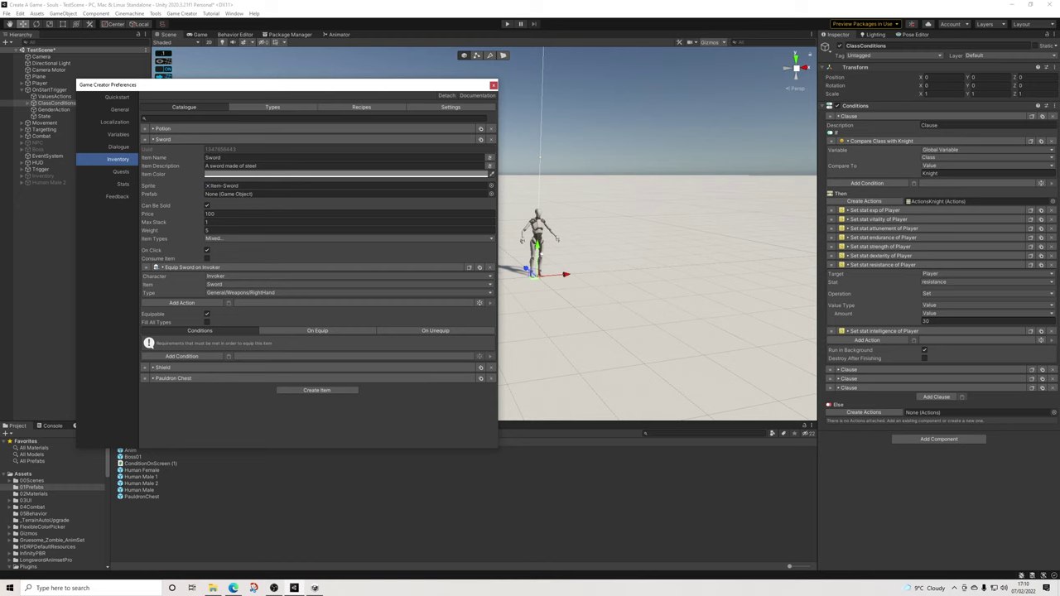
Open the Sword01 prefab from the 04Combat/Knight folder for editing
{"action": "left_click", "coordinate": [33, 506]}
{"action": "double_click", "coordinate": [133, 457]}
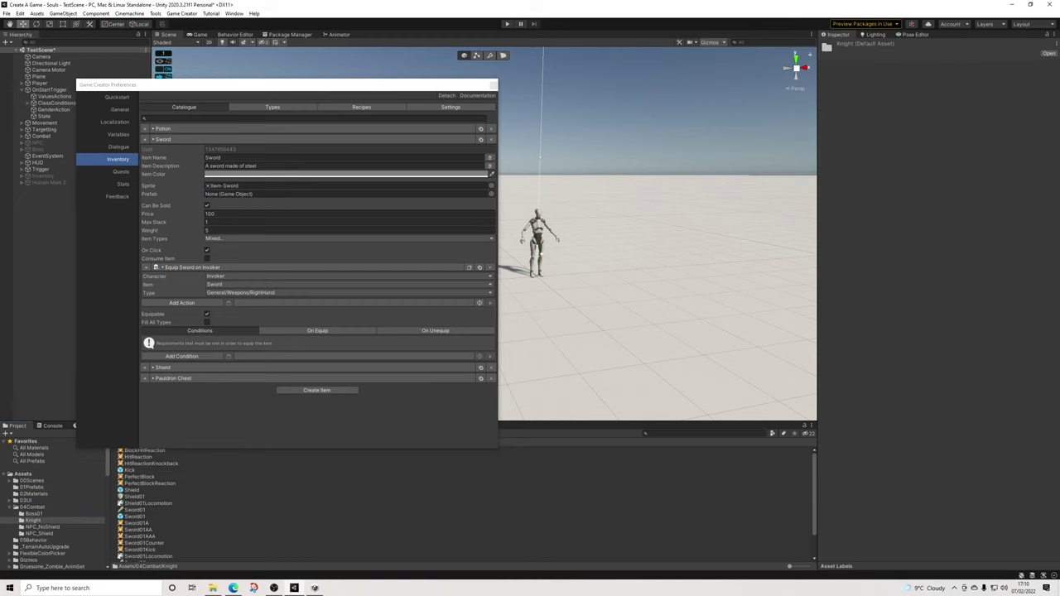
{"action": "left_click", "coordinate": [135, 517]}
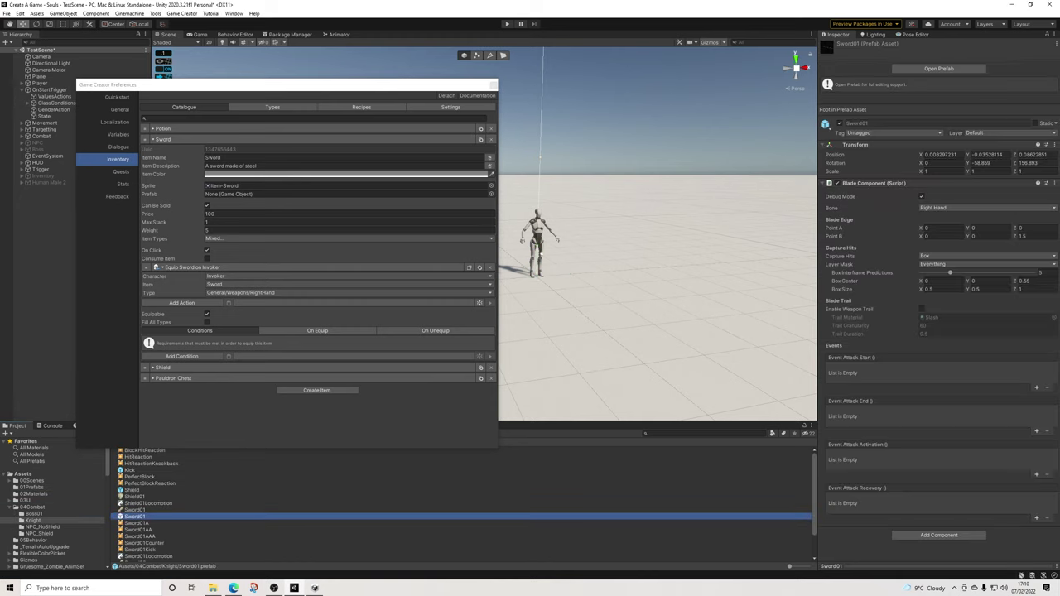
{"action": "double_click", "coordinate": [134, 516]}
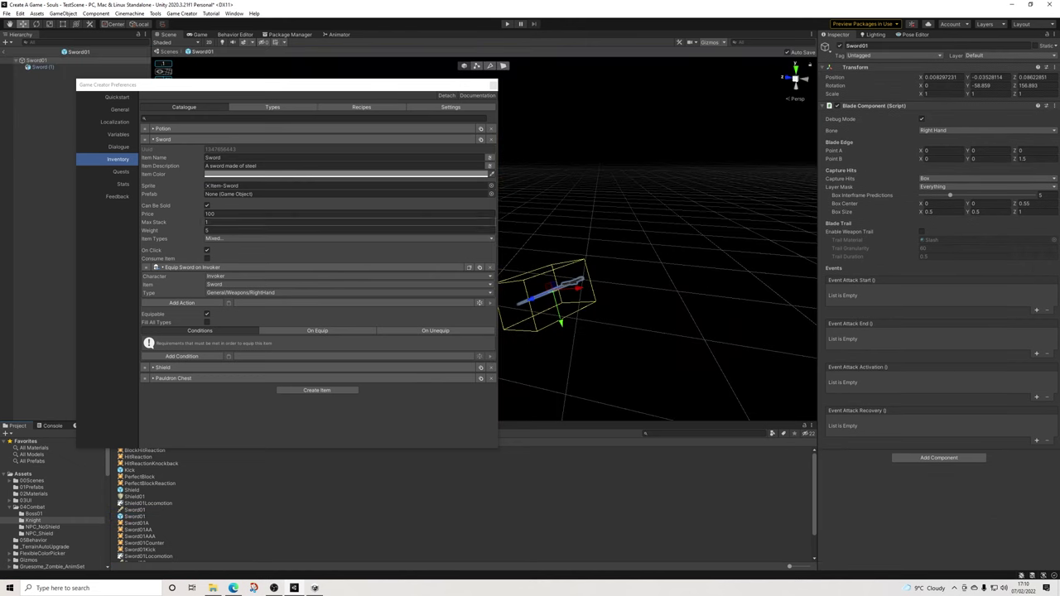
Create a prefab variant of the Sword (1) child object in the 01Prefabs folder
{"action": "left_click", "coordinate": [41, 66]}
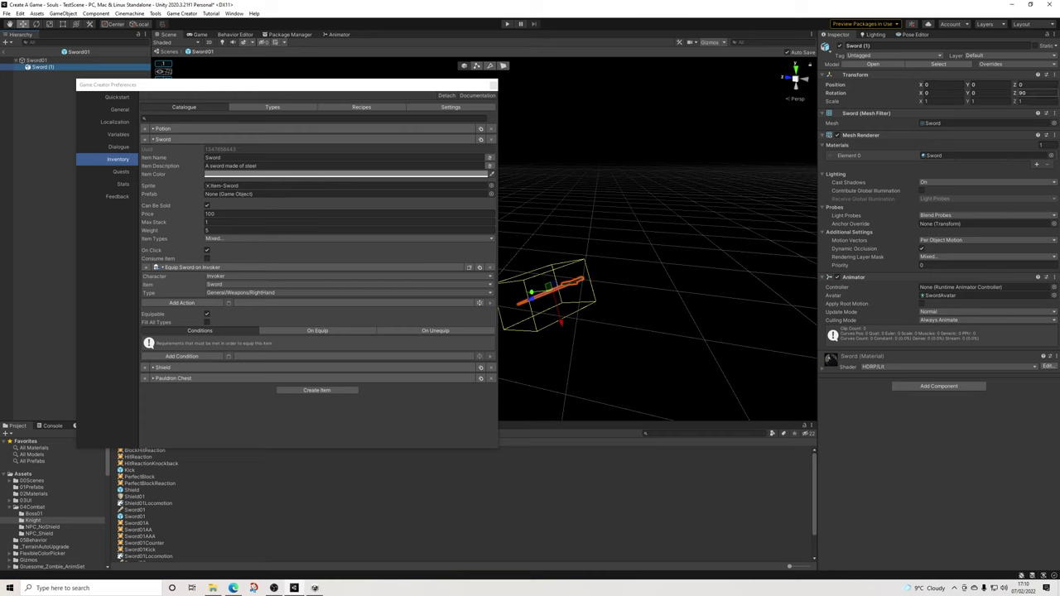
{"action": "right_click", "coordinate": [43, 66]}
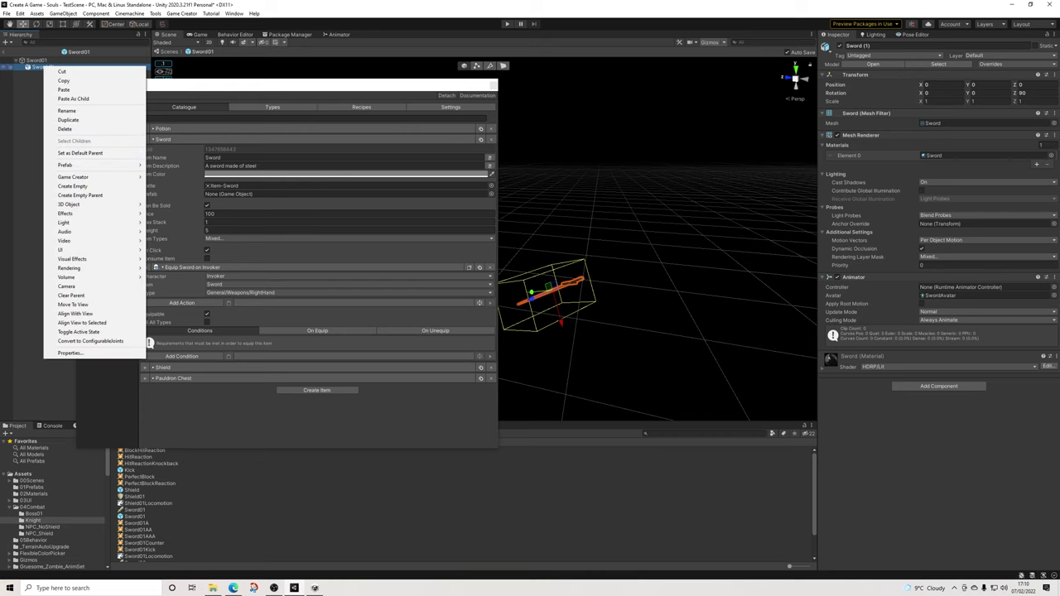
{"action": "left_click", "coordinate": [32, 92]}
{"action": "left_click", "coordinate": [43, 67]}
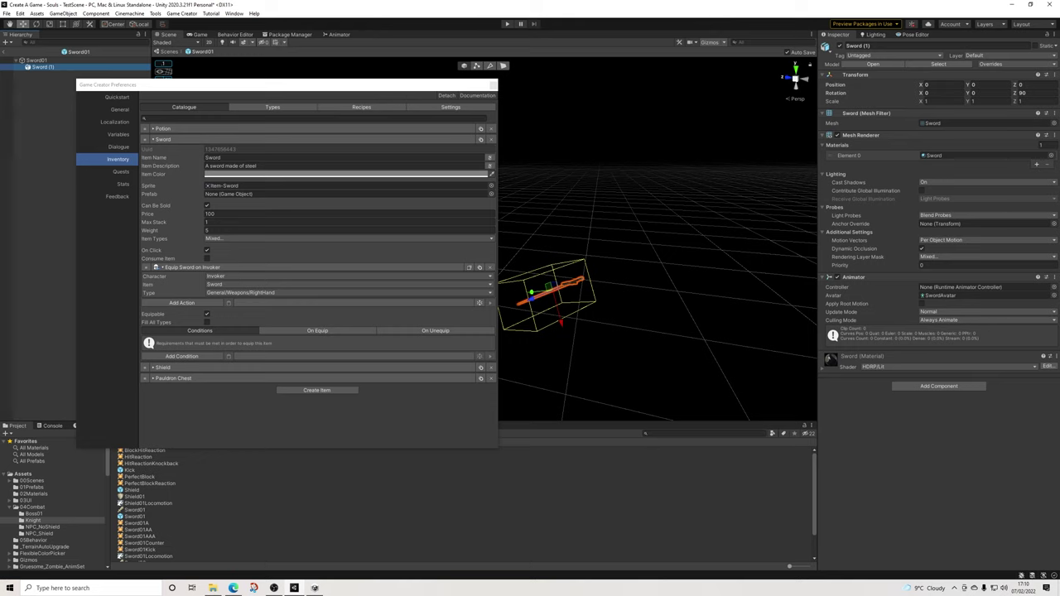
{"action": "left_click", "coordinate": [33, 487]}
{"action": "left_click_drag", "start_coordinate": [43, 67], "coordinate": [178, 523]}
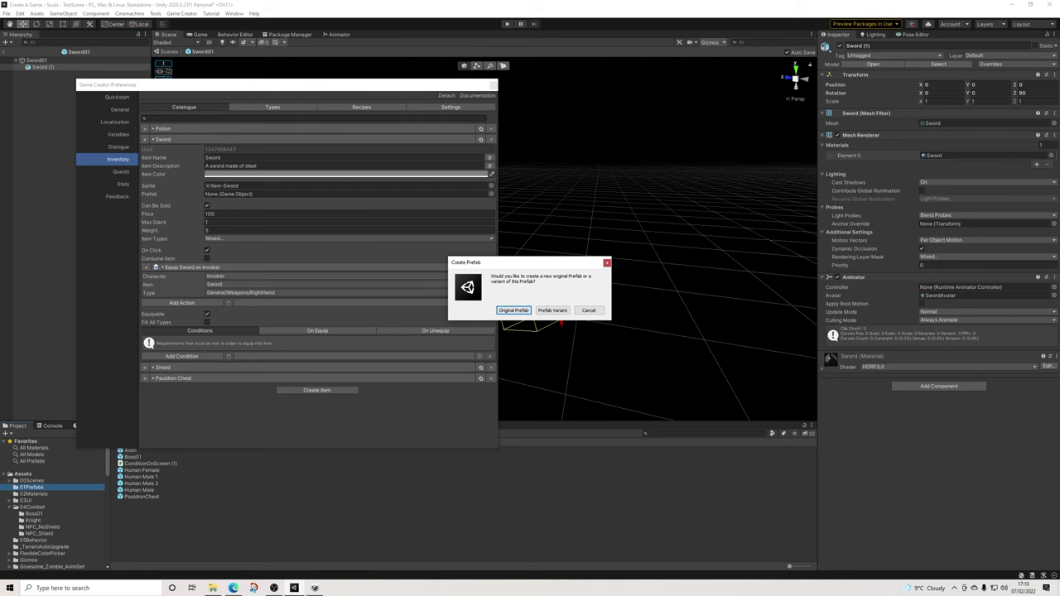
{"action": "left_click", "coordinate": [553, 310]}
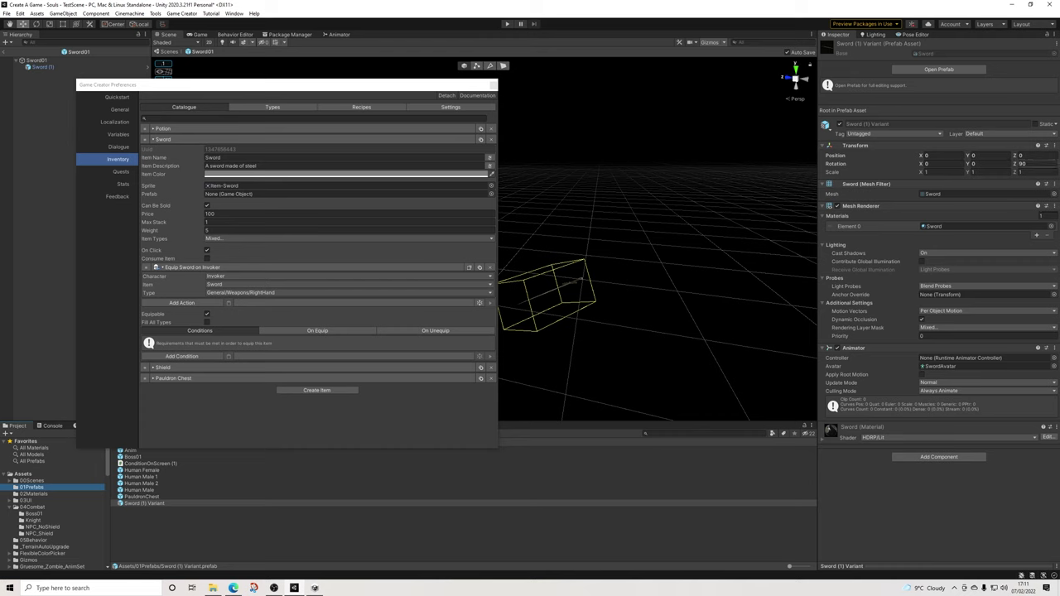
Deactivate the Sword (1) child inside the Sword01 prefab and return to the scene
{"action": "left_click", "coordinate": [42, 66]}
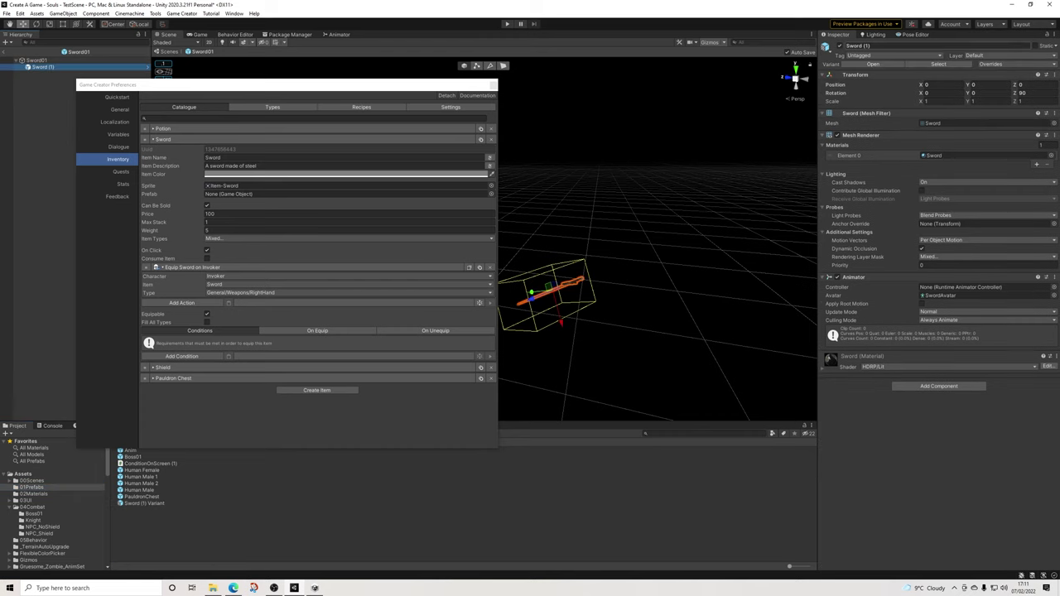
{"action": "left_click", "coordinate": [840, 45]}
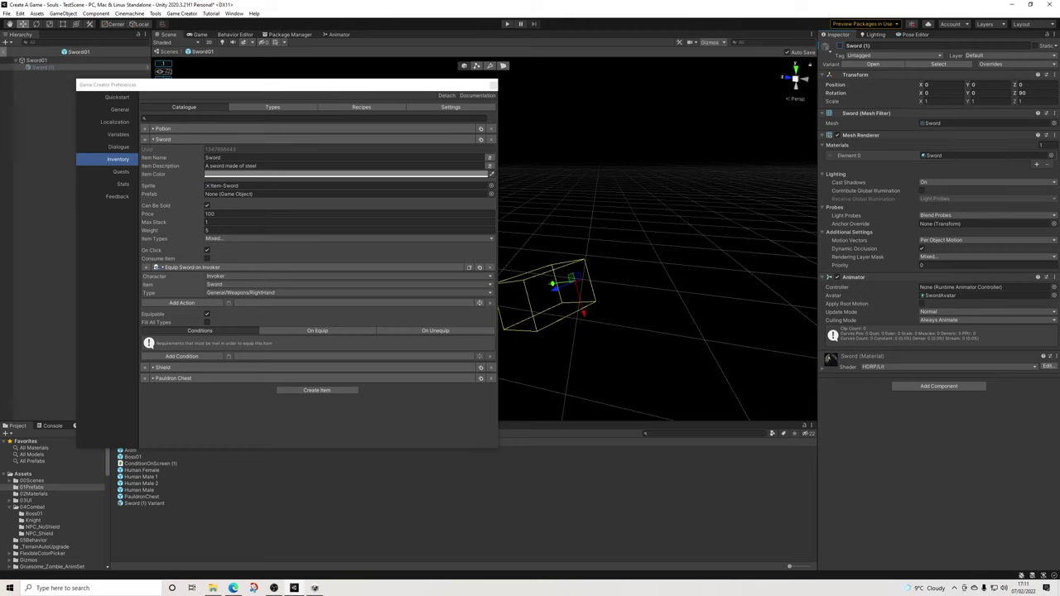
{"action": "left_click", "coordinate": [4, 53]}
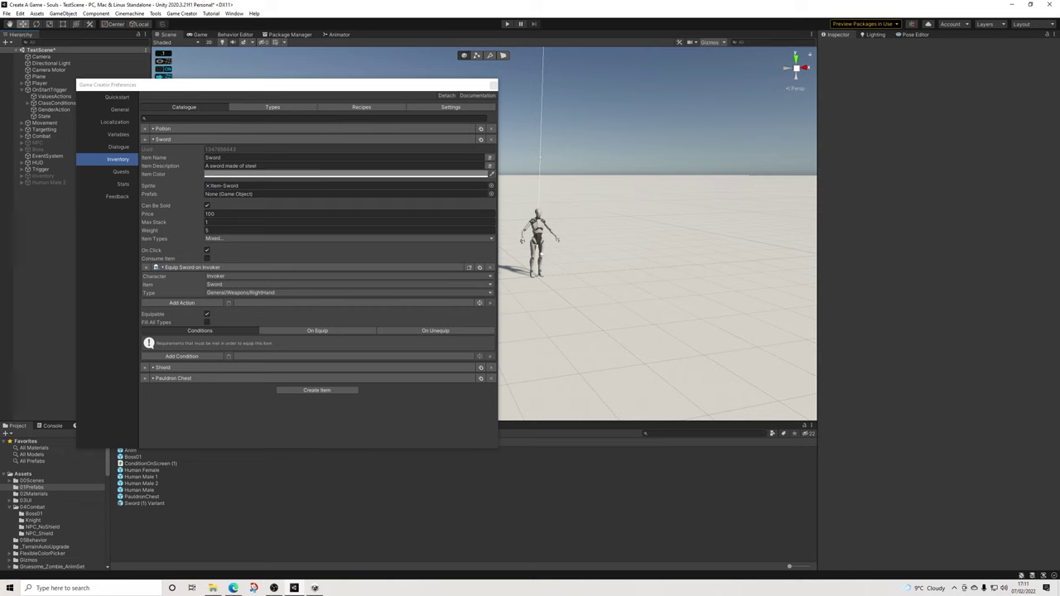
Clear the Sword item's types and assign only General/Weapons/RightHand
{"action": "left_click", "coordinate": [232, 239]}
{"action": "left_click", "coordinate": [228, 248]}
{"action": "left_click", "coordinate": [232, 238]}
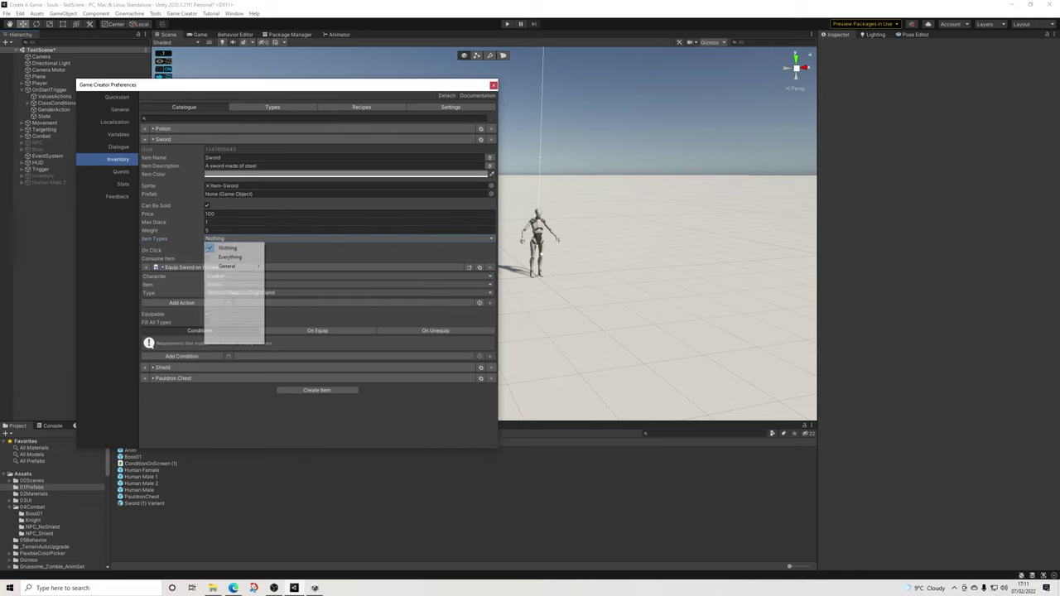
{"action": "mouse_move", "coordinate": [228, 266]}
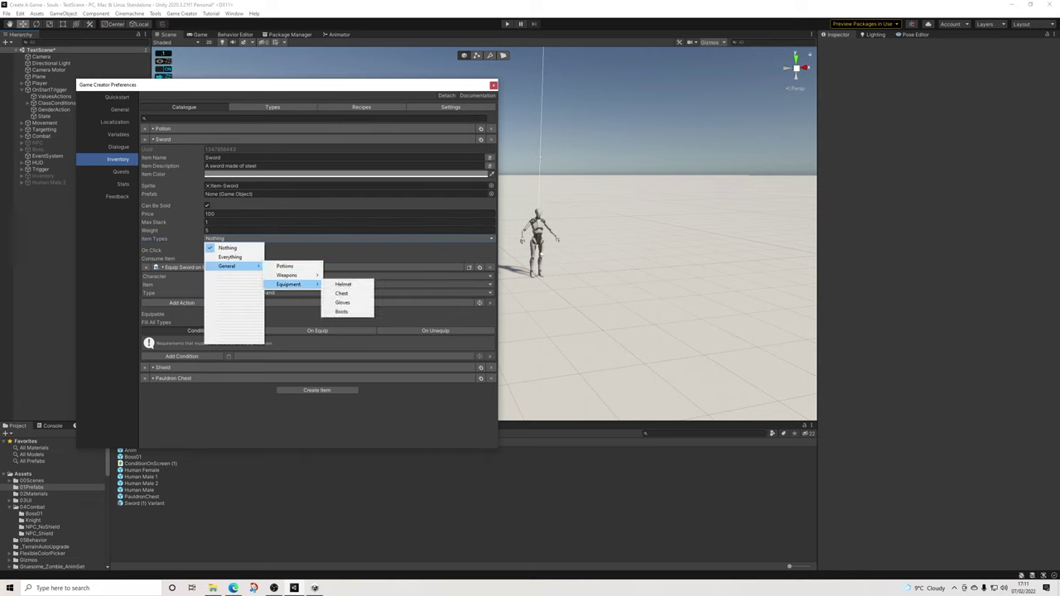
{"action": "mouse_move", "coordinate": [290, 275]}
{"action": "left_click", "coordinate": [346, 284]}
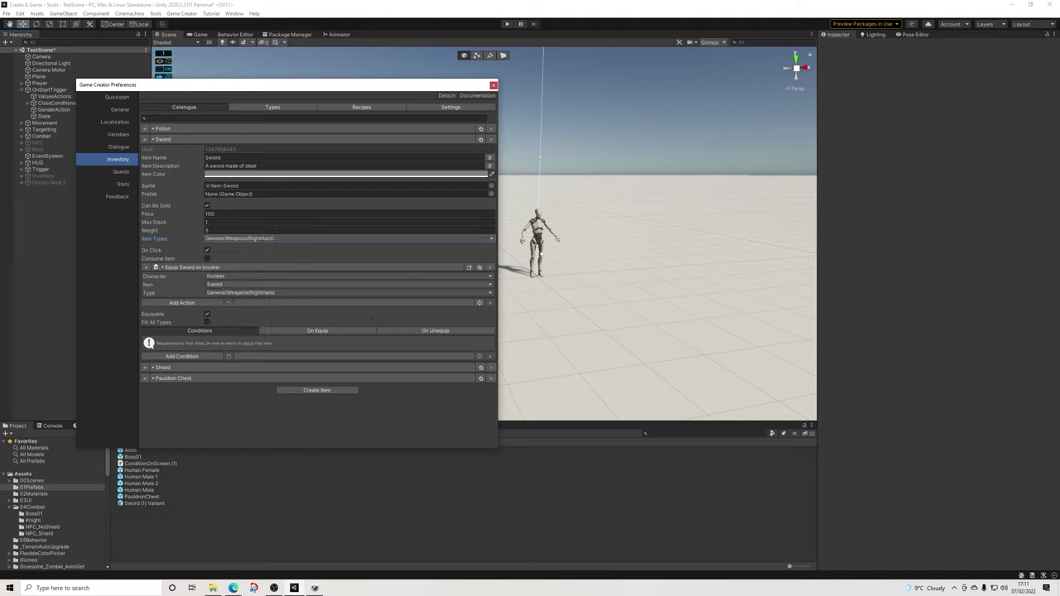
Assign the Sword (1) Variant prefab as the instance in the Sword's On Equip attach action
{"action": "left_click", "coordinate": [317, 330]}
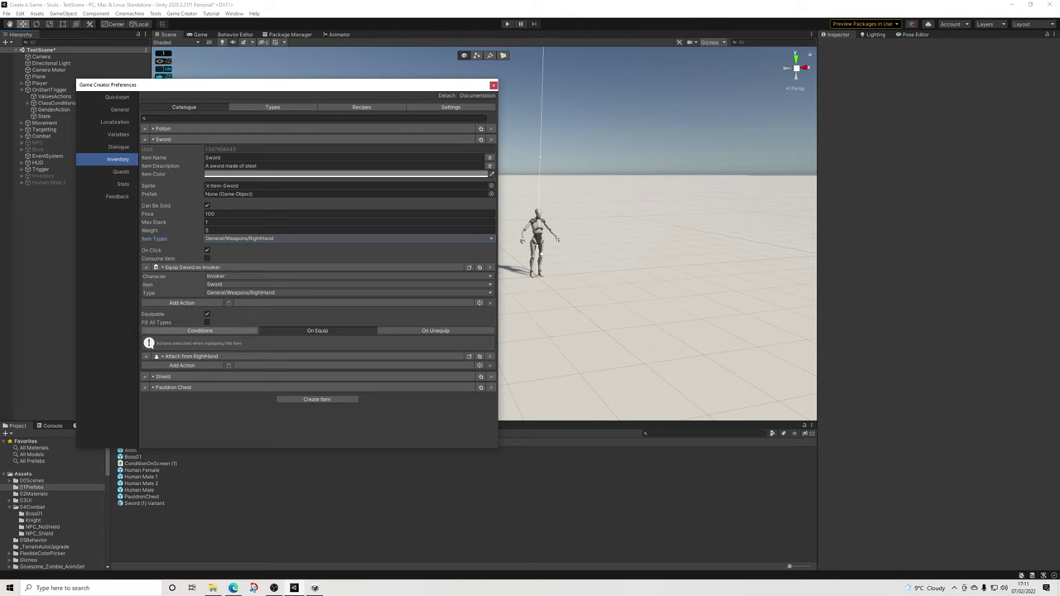
{"action": "left_click", "coordinate": [208, 356]}
{"action": "scroll", "coordinate": [319, 274], "scroll_direction": "down", "scroll_amount": 2}
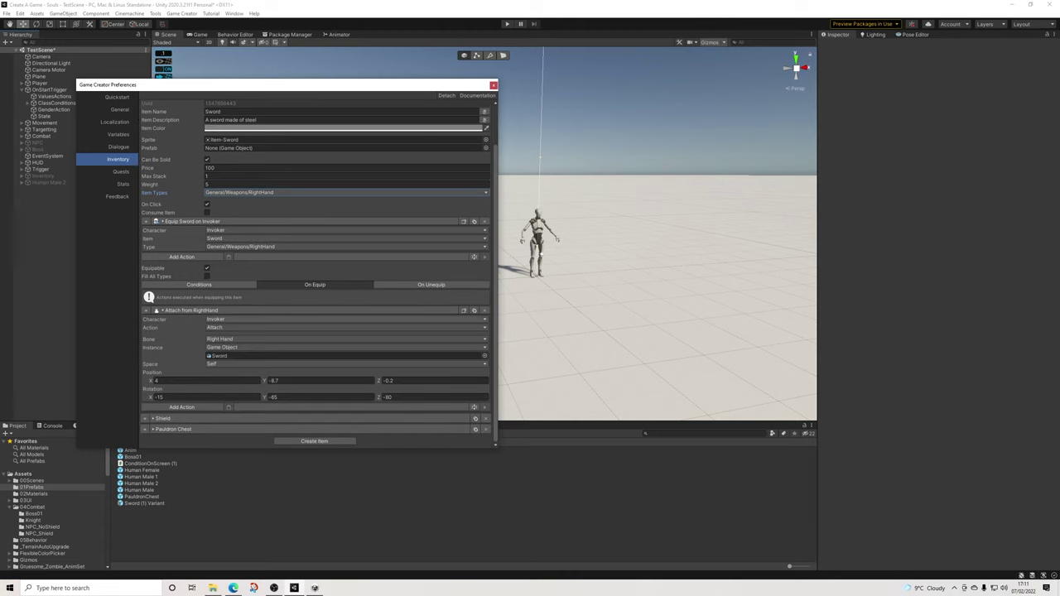
{"action": "left_click_drag", "start_coordinate": [145, 503], "coordinate": [344, 355]}
Set the Sword attach action's position to 0, 0, 0 and its rotation to 0, 0, 90
{"action": "left_click", "coordinate": [189, 381]}
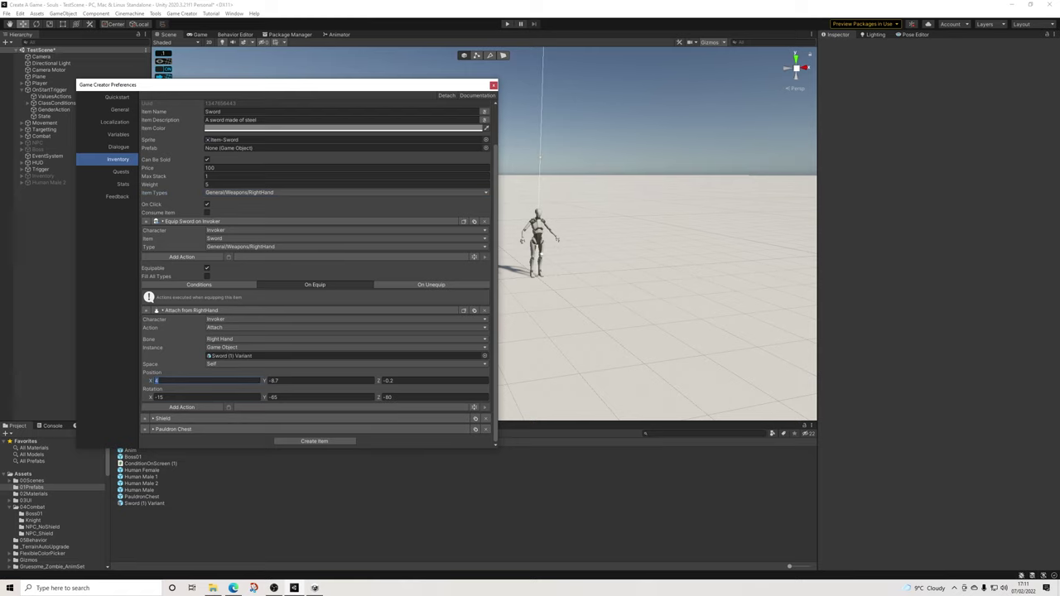
{"action": "type", "text": "0"}
{"action": "key", "text": "Tab"}
{"action": "type", "text": "0"}
{"action": "key", "text": "Tab"}
{"action": "type", "text": "0"}
{"action": "key", "text": "Tab"}
{"action": "type", "text": "0"}
{"action": "key", "text": "Tab"}
{"action": "type", "text": "0"}
{"action": "key", "text": "Tab"}
{"action": "type", "text": "0"}
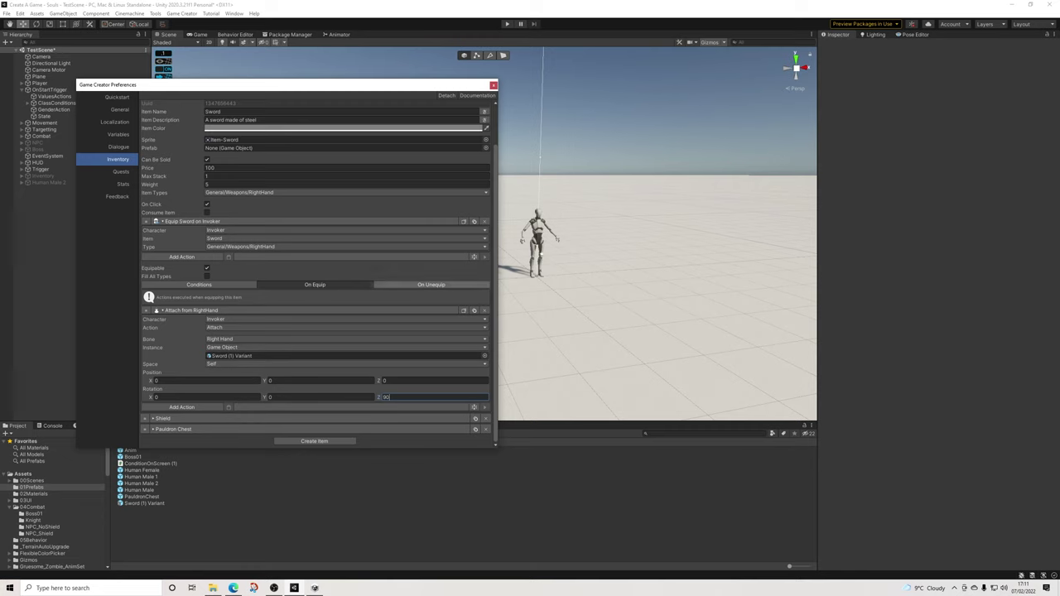
Review the Sword item's On Unequip remove action and its On Equip attach settings
{"action": "left_click", "coordinate": [430, 284]}
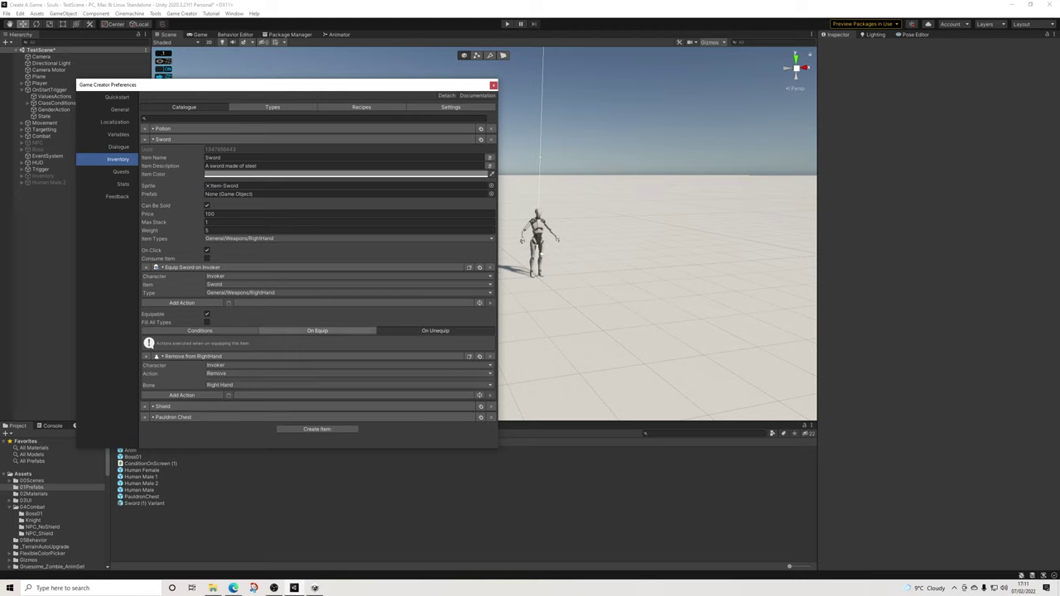
{"action": "left_click", "coordinate": [317, 330]}
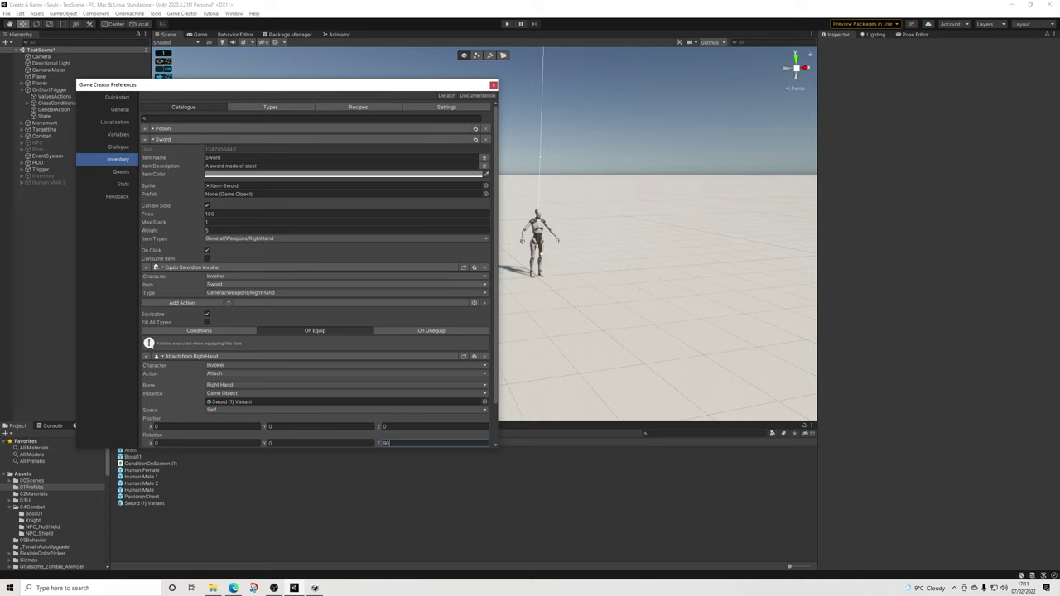
{"action": "scroll", "coordinate": [319, 274], "scroll_direction": "down", "scroll_amount": 2}
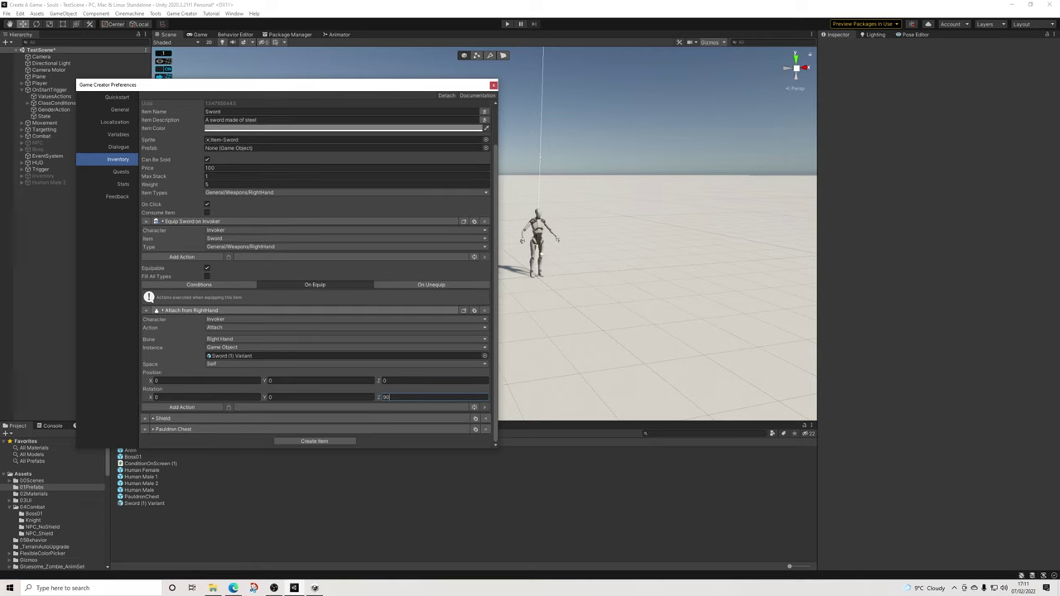
{"action": "scroll", "coordinate": [319, 273], "scroll_direction": "up", "scroll_amount": 1}
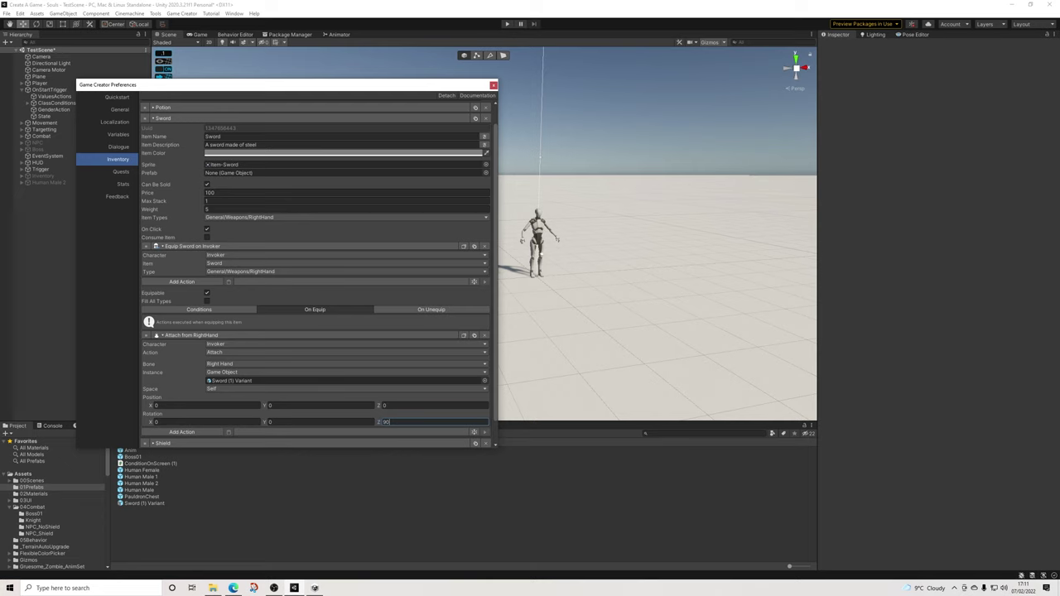
{"action": "scroll", "coordinate": [319, 273], "scroll_direction": "up", "scroll_amount": 1}
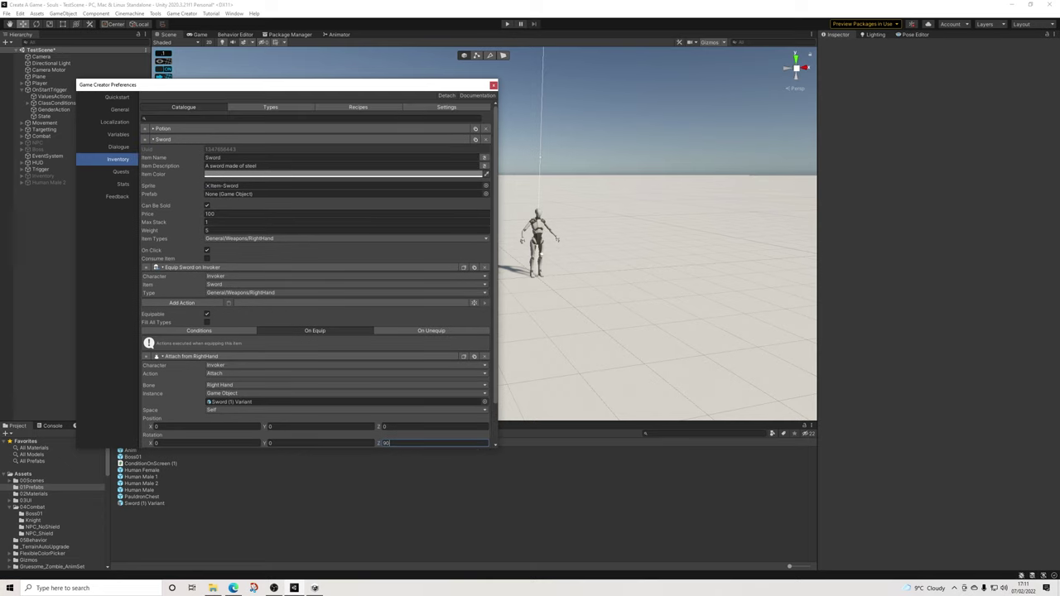
{"action": "scroll", "coordinate": [319, 273], "scroll_direction": "down", "scroll_amount": 1}
{"action": "scroll", "coordinate": [319, 274], "scroll_direction": "down", "scroll_amount": 1}
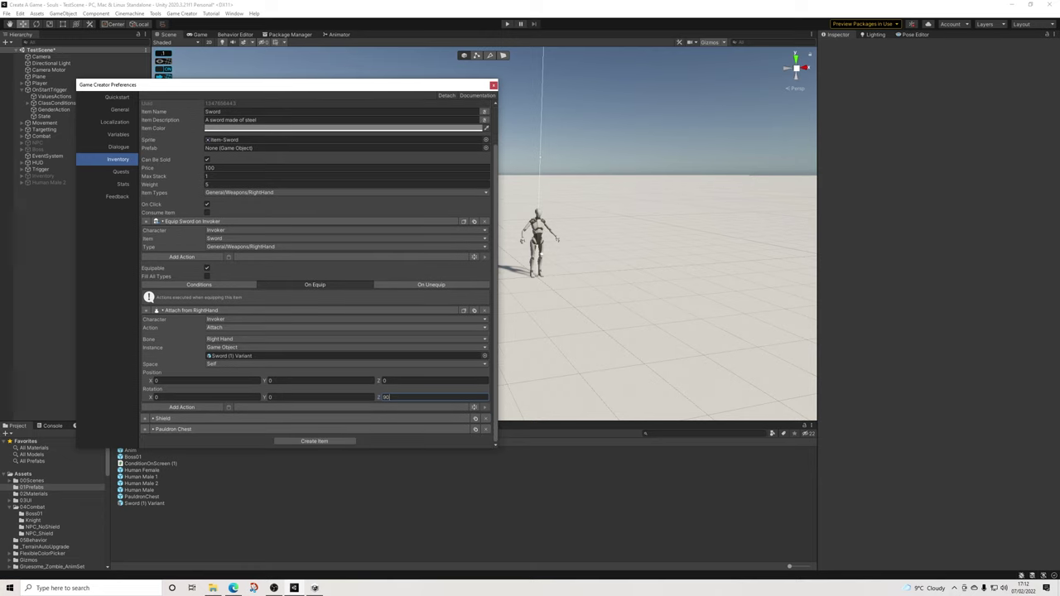
{"action": "scroll", "coordinate": [319, 273], "scroll_direction": "up", "scroll_amount": 2}
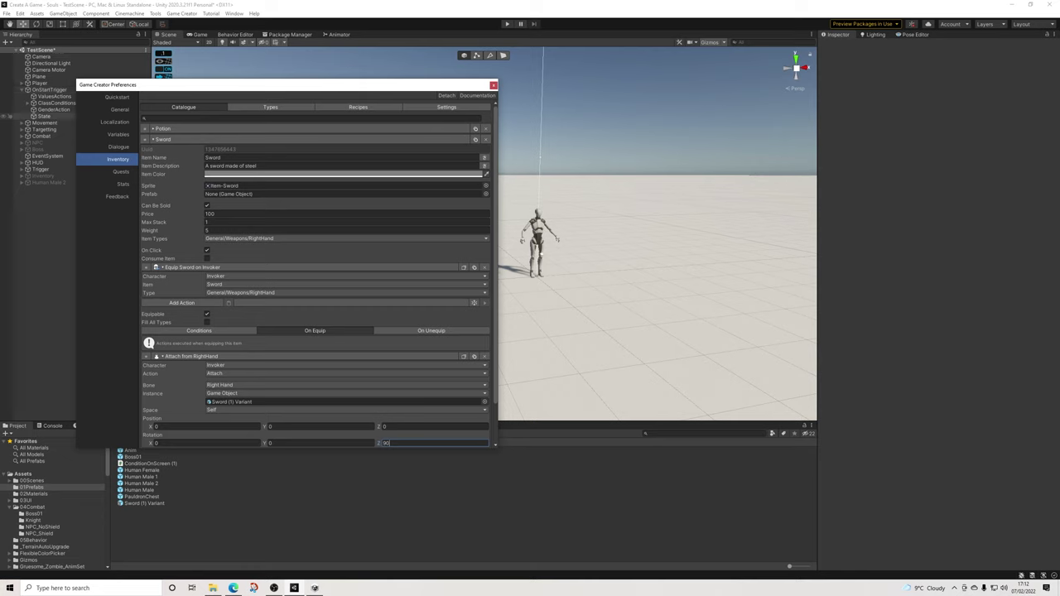
Check the OnStartTrigger's ClassConditions and State objects, and open the Combat object's ConditionsDraw conditions
{"action": "left_click", "coordinate": [40, 84]}
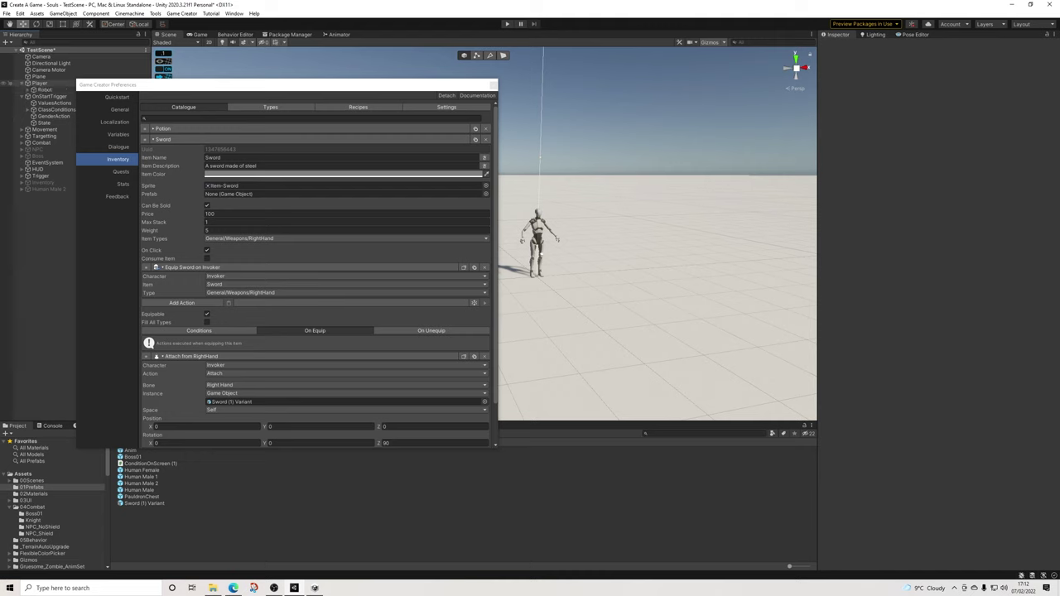
{"action": "left_click", "coordinate": [49, 90]}
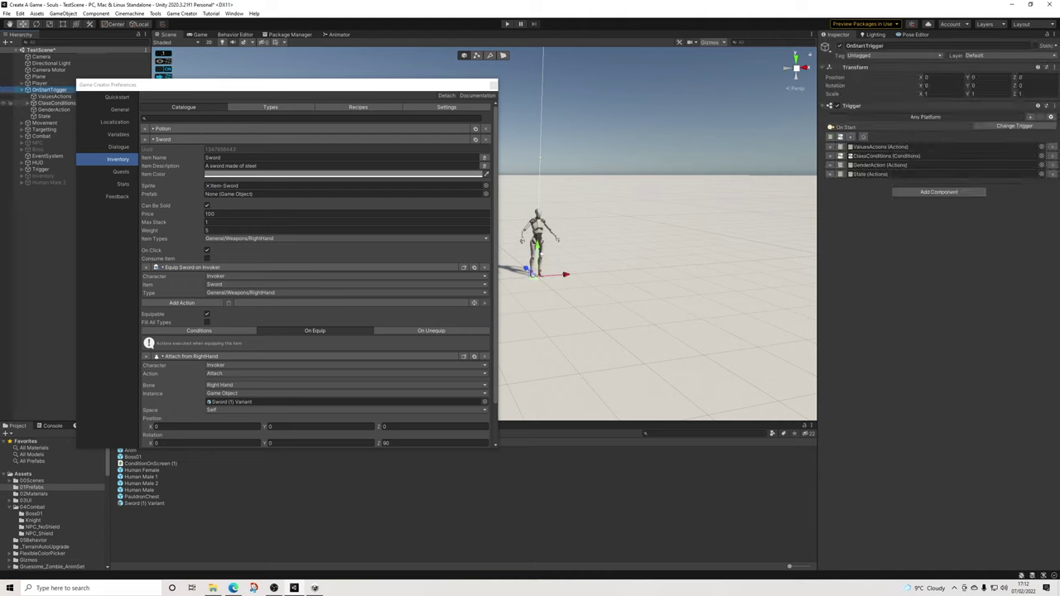
{"action": "left_click", "coordinate": [54, 102]}
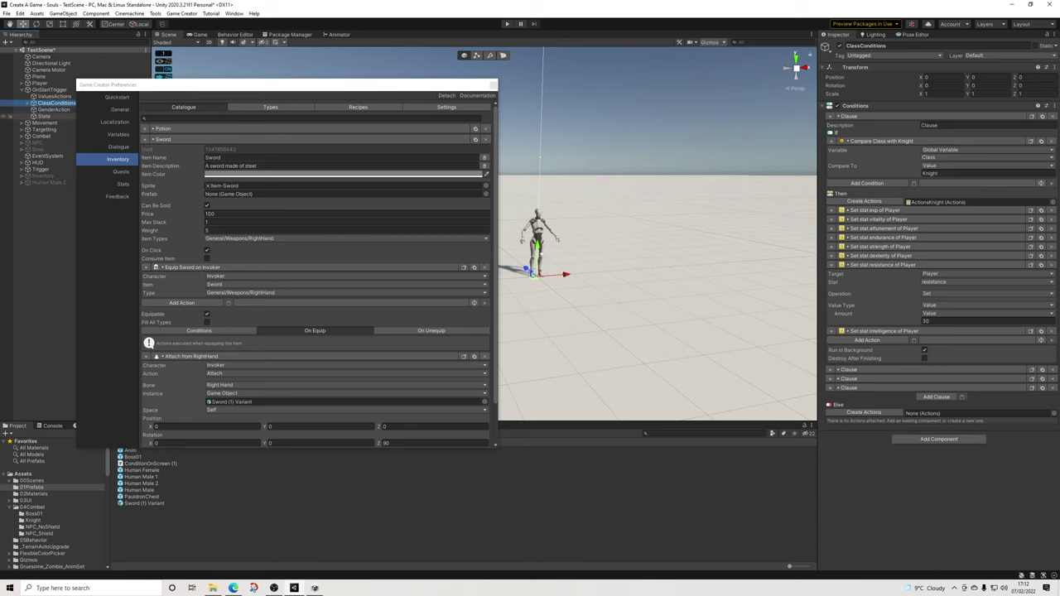
{"action": "left_click", "coordinate": [45, 116]}
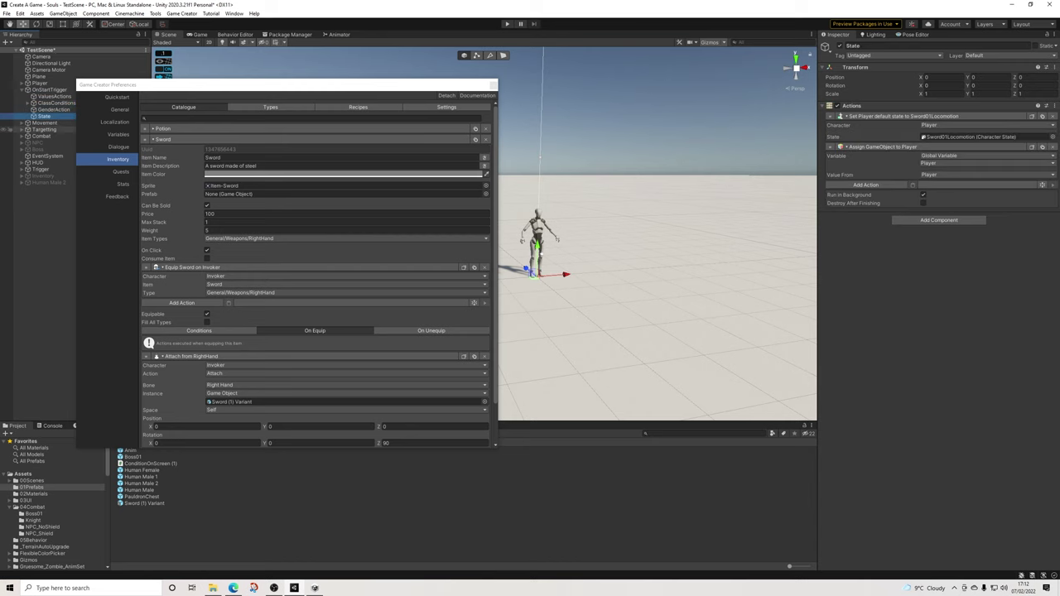
{"action": "left_click", "coordinate": [42, 136]}
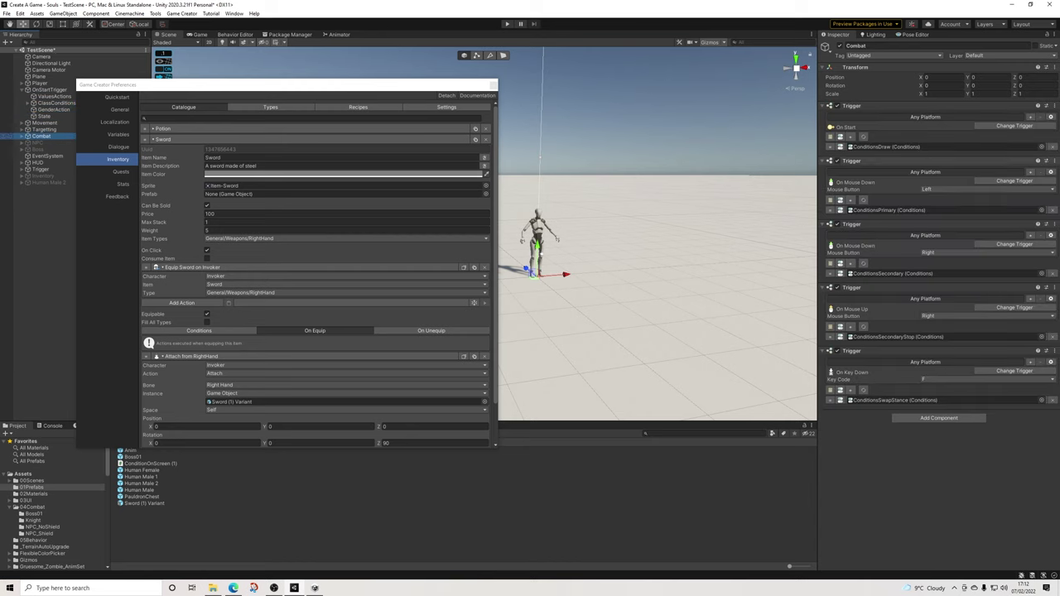
{"action": "double_click", "coordinate": [890, 146]}
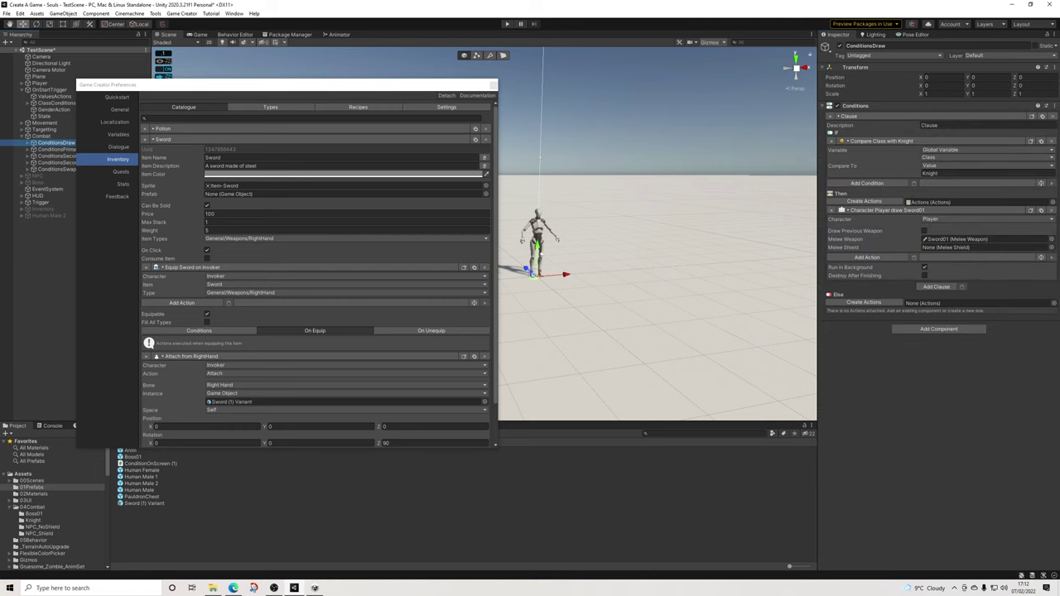
Add an Item action to the Knight clause of ConditionsDraw, adding the Sword as its item
{"action": "left_click", "coordinate": [867, 257]}
{"action": "key", "text": "BackSpace"}
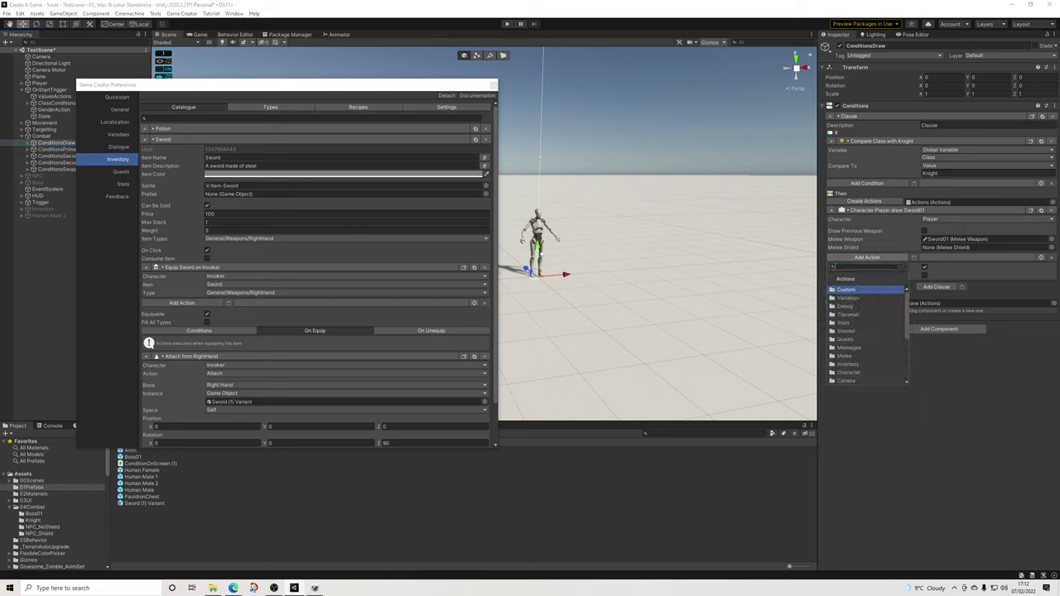
{"action": "type", "text": "item"}
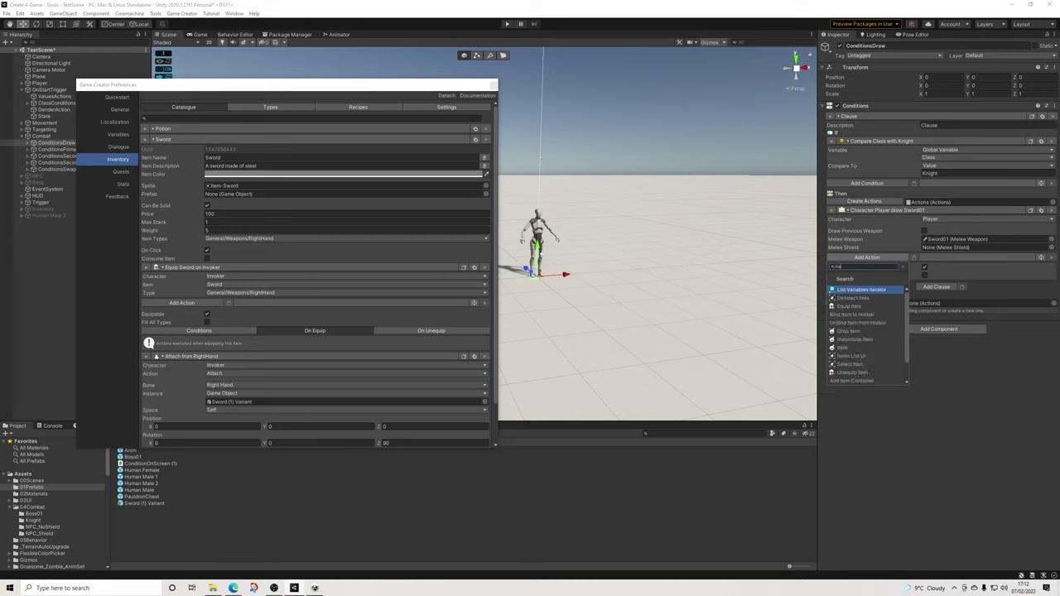
{"action": "key", "text": "Down"}
{"action": "key", "text": "Down"}
{"action": "key", "text": "Down"}
{"action": "key", "text": "Down"}
{"action": "key", "text": "Down"}
{"action": "key", "text": "Down"}
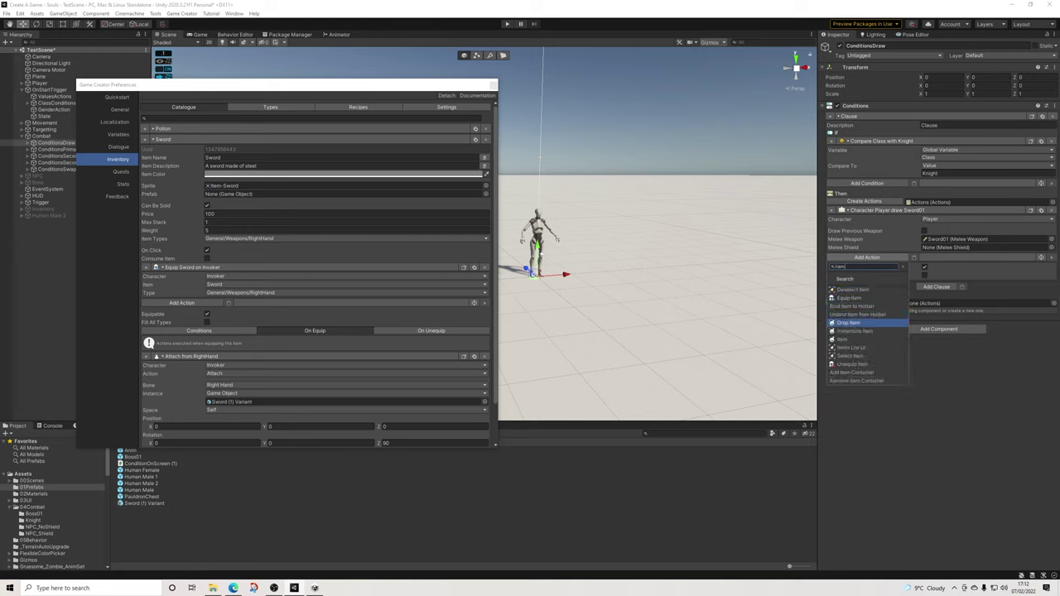
{"action": "key", "text": "Return"}
{"action": "left_click", "coordinate": [987, 275]}
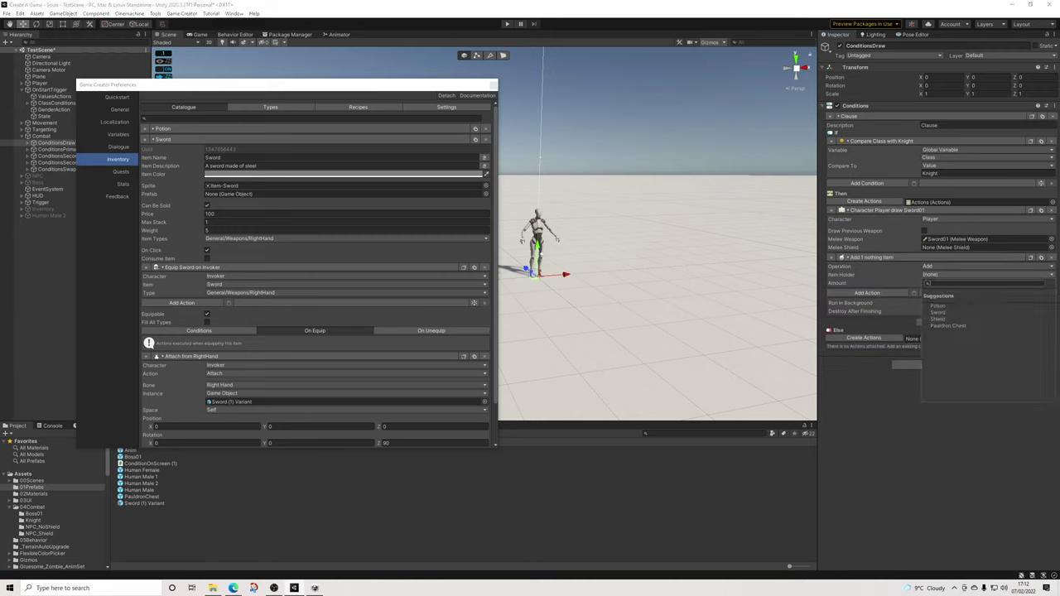
{"action": "key", "text": "Return"}
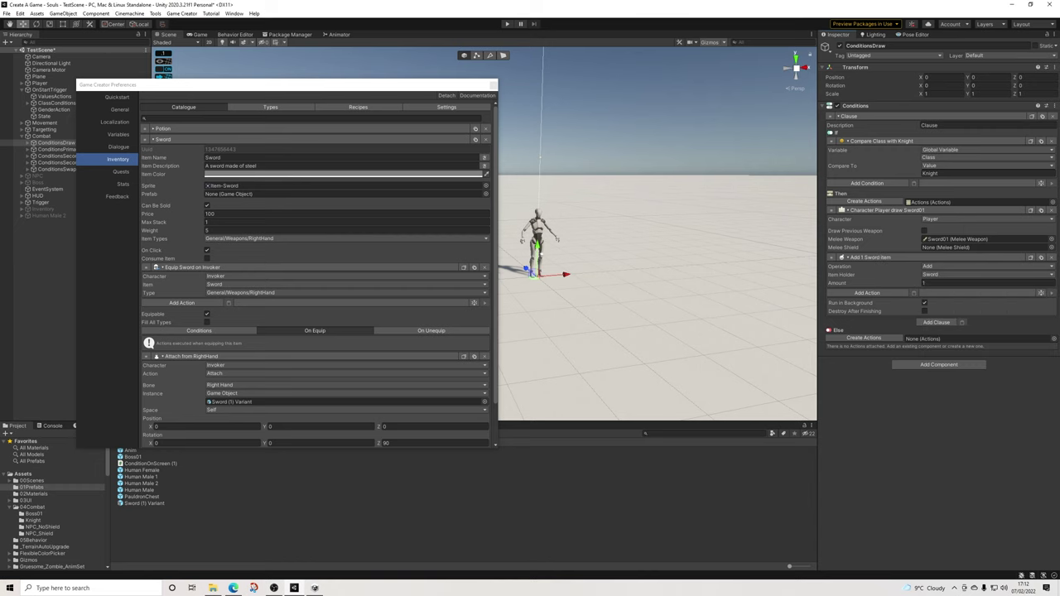
Rename the Sword inventory item to Basic Sword
{"action": "left_click", "coordinate": [265, 157]}
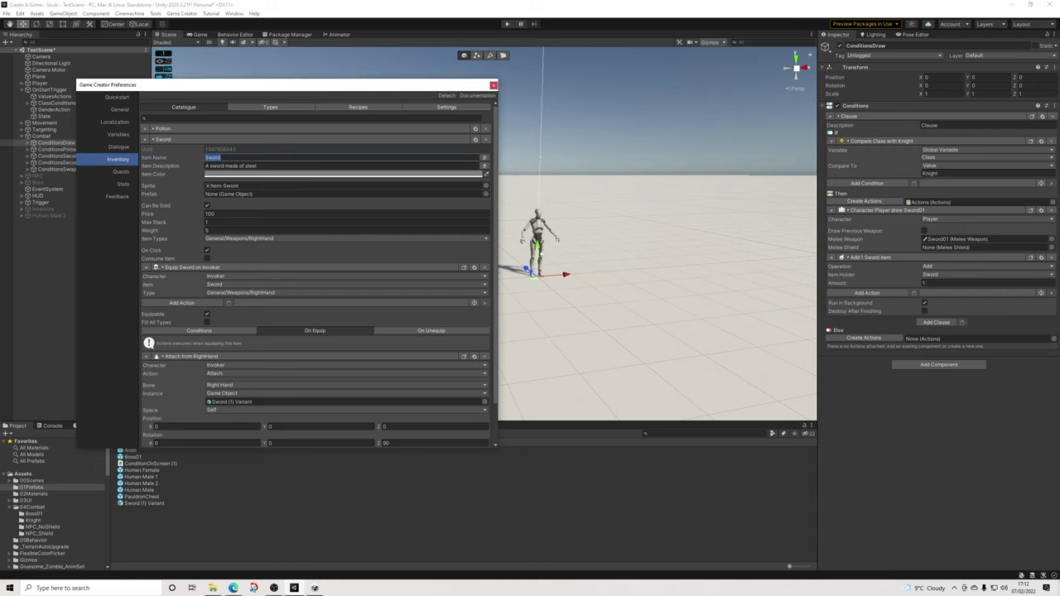
{"action": "type", "text": "Basic Sword"}
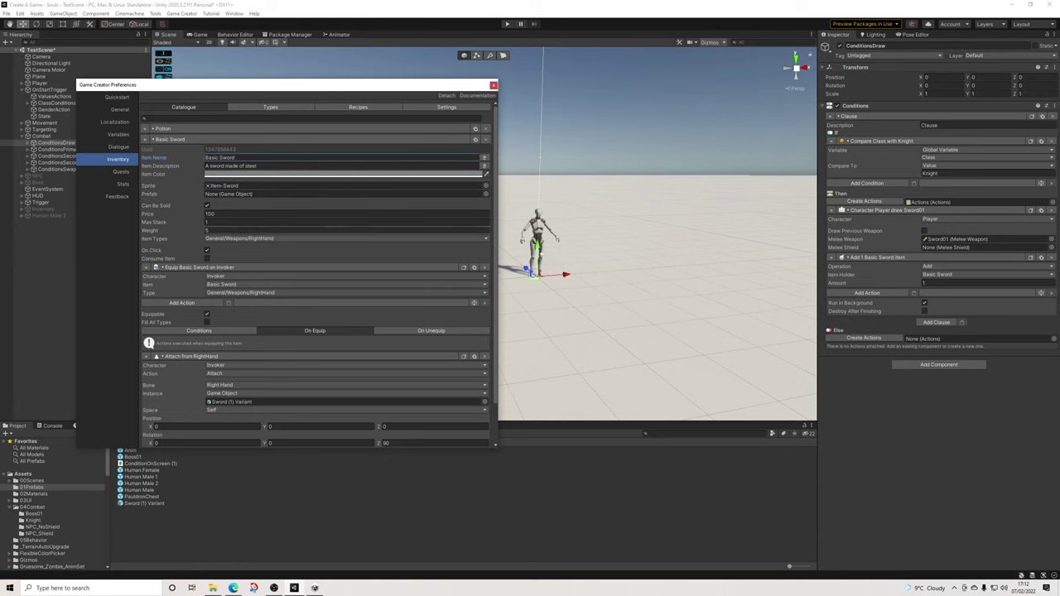
{"action": "scroll", "coordinate": [318, 273], "scroll_direction": "down", "scroll_amount": 2}
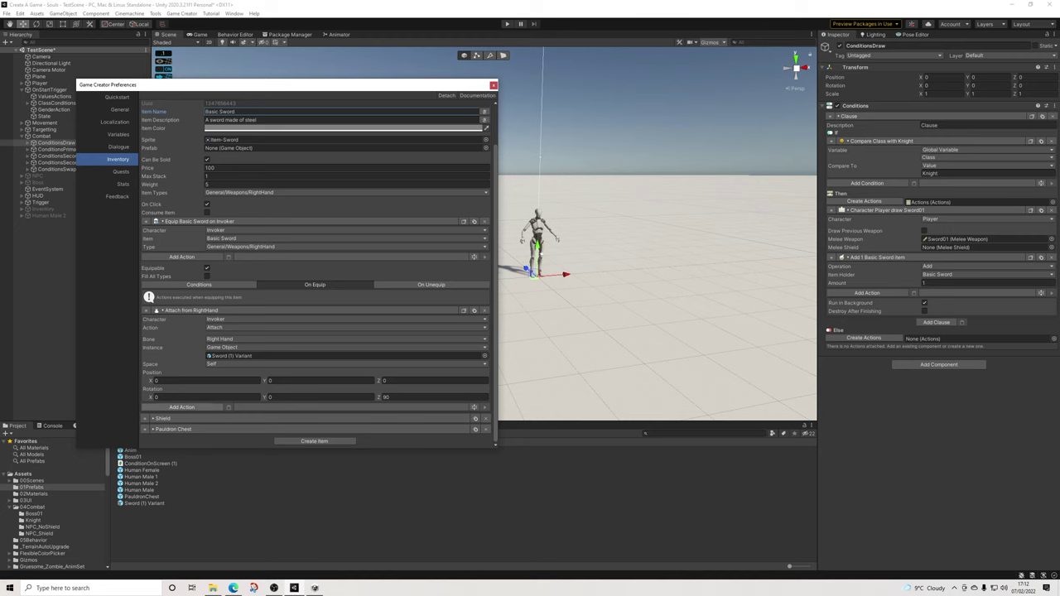
Review the stat sync and damage math expressions in ValuesActions, including PlayerDamageStr, and collapse the expanded actions
{"action": "left_click", "coordinate": [55, 97]}
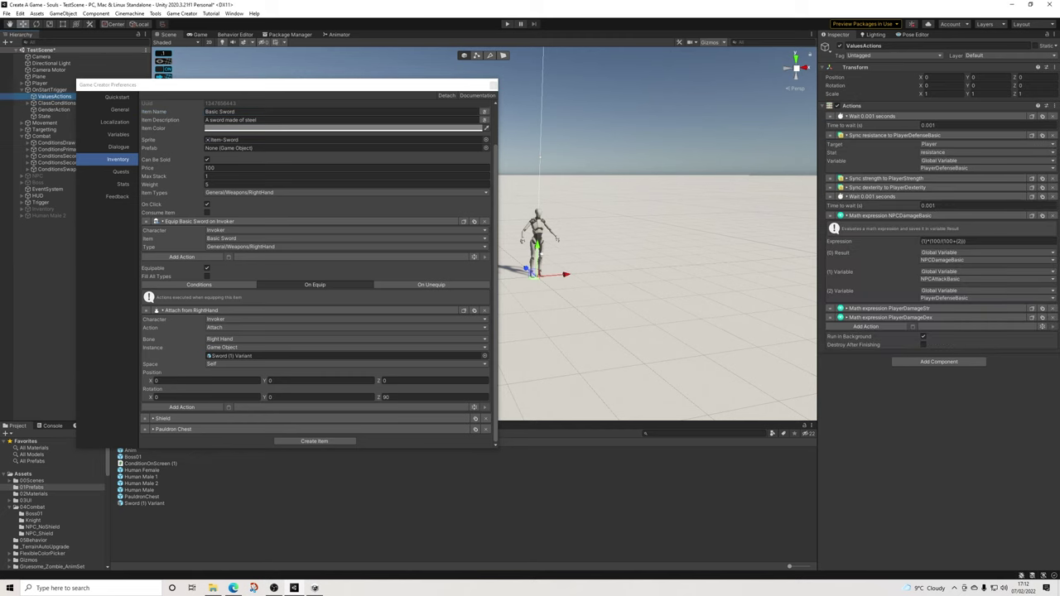
{"action": "left_click", "coordinate": [890, 215]}
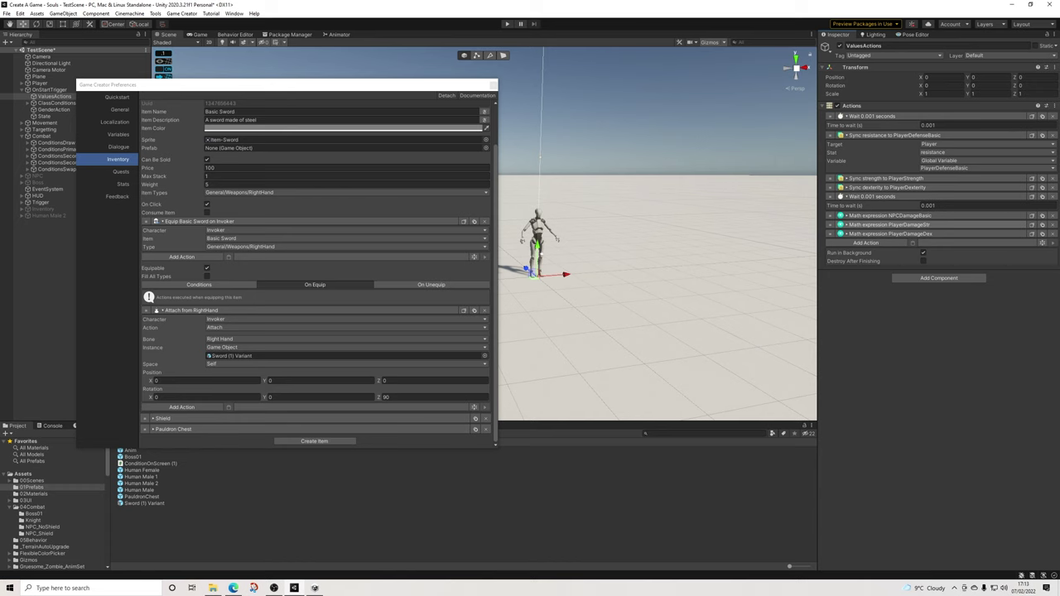
{"action": "left_click", "coordinate": [886, 225]}
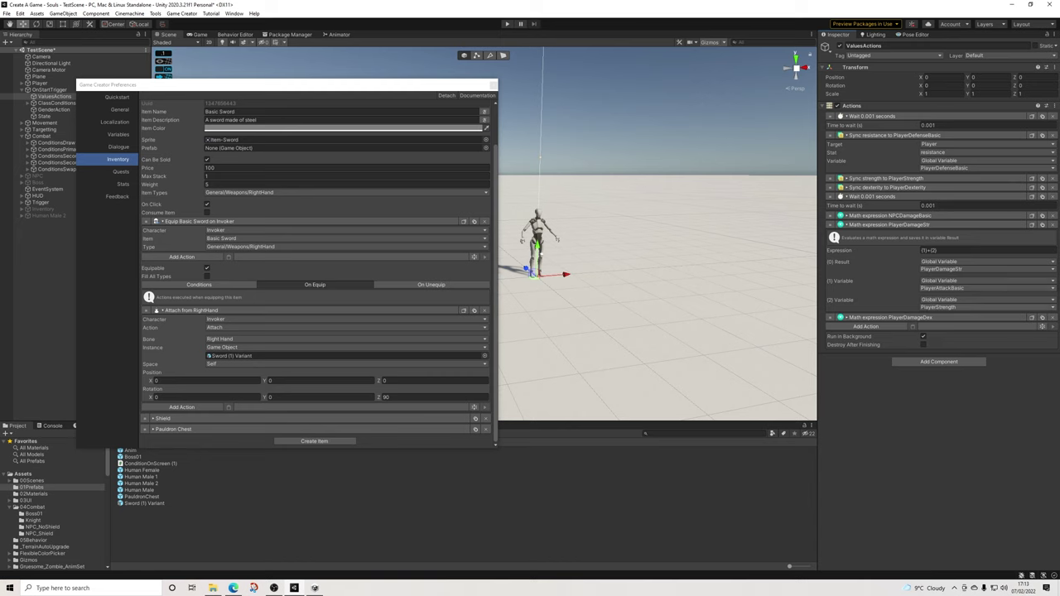
{"action": "left_click", "coordinate": [889, 224]}
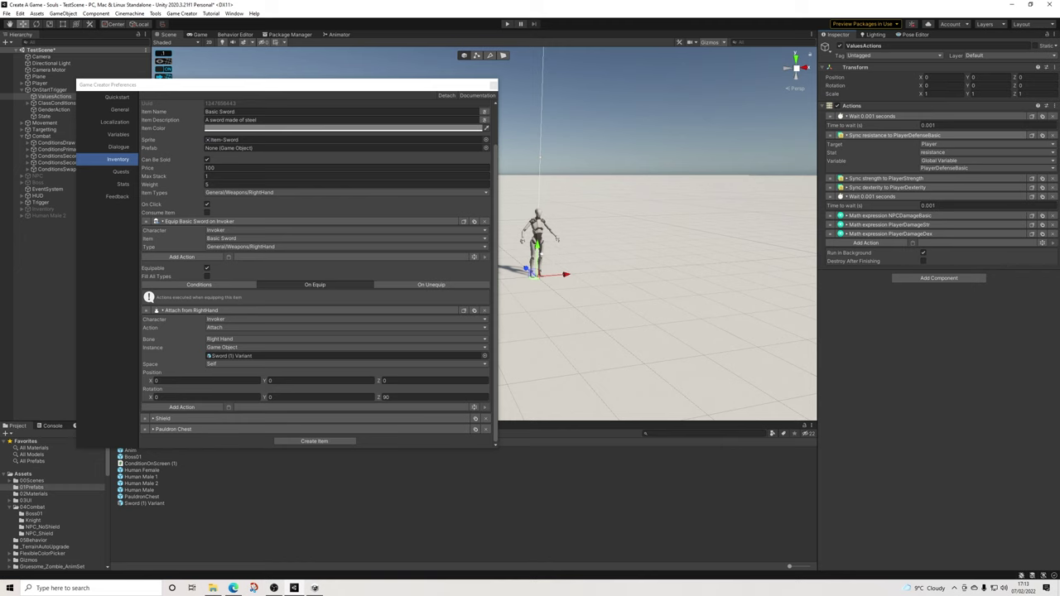
{"action": "left_click", "coordinate": [841, 135]}
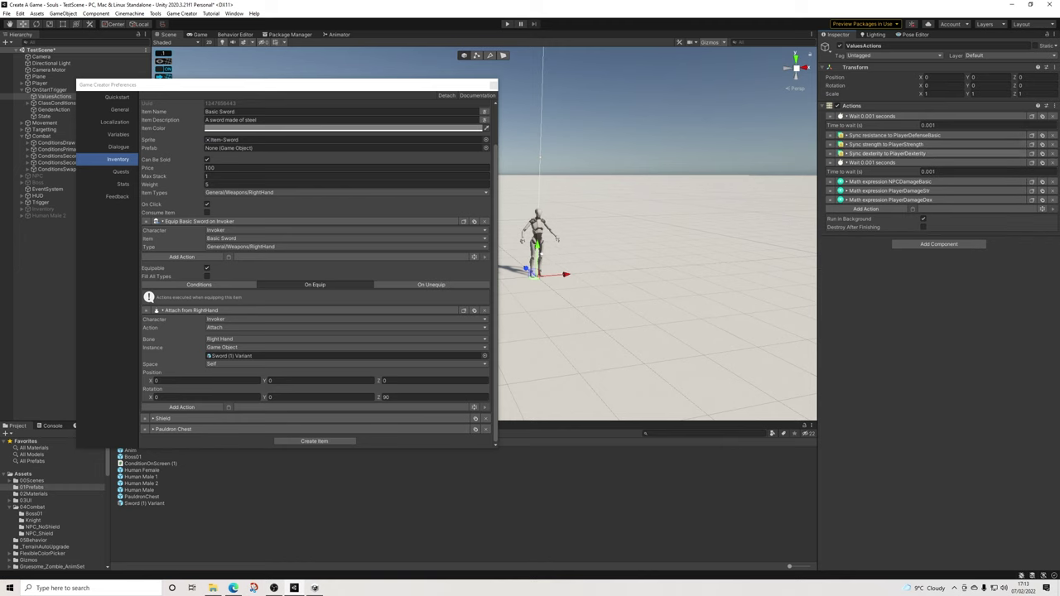
{"action": "left_click", "coordinate": [886, 153]}
{"action": "left_click", "coordinate": [886, 153]}
{"action": "left_click", "coordinate": [879, 163]}
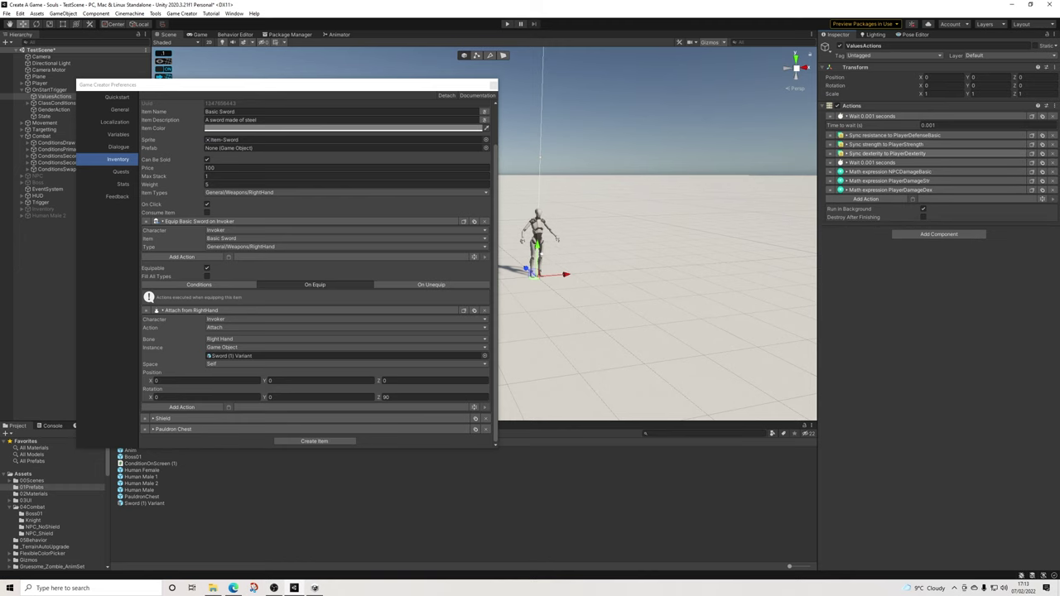
Expand the Pauldron Chest item and examine its On Equip actions alongside the Basic Sword's
{"action": "left_click", "coordinate": [190, 429]}
{"action": "scroll", "coordinate": [190, 428], "scroll_direction": "down", "scroll_amount": 8}
{"action": "scroll", "coordinate": [315, 273], "scroll_direction": "down", "scroll_amount": 3}
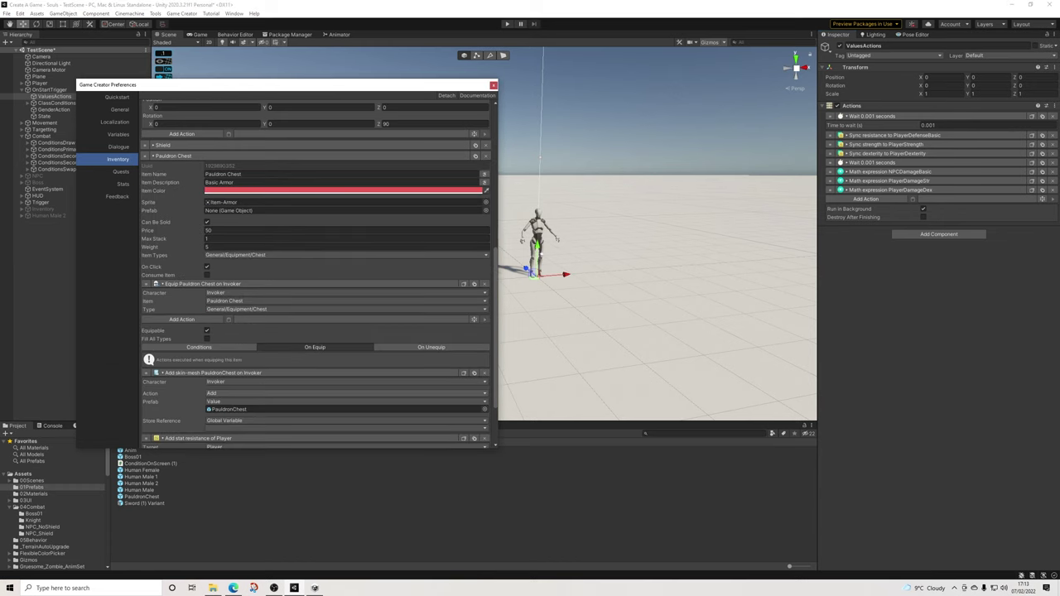
{"action": "scroll", "coordinate": [315, 274], "scroll_direction": "up", "scroll_amount": 4}
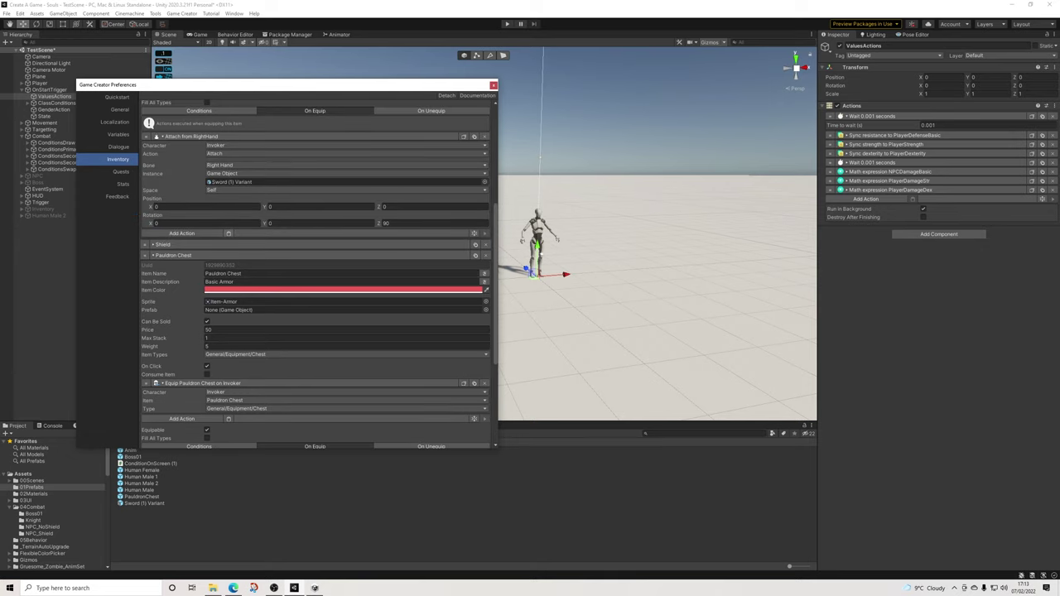
Paste the copied stat action into the Basic Sword's On Equip actions and set its stat to strength
{"action": "left_click", "coordinate": [228, 232]}
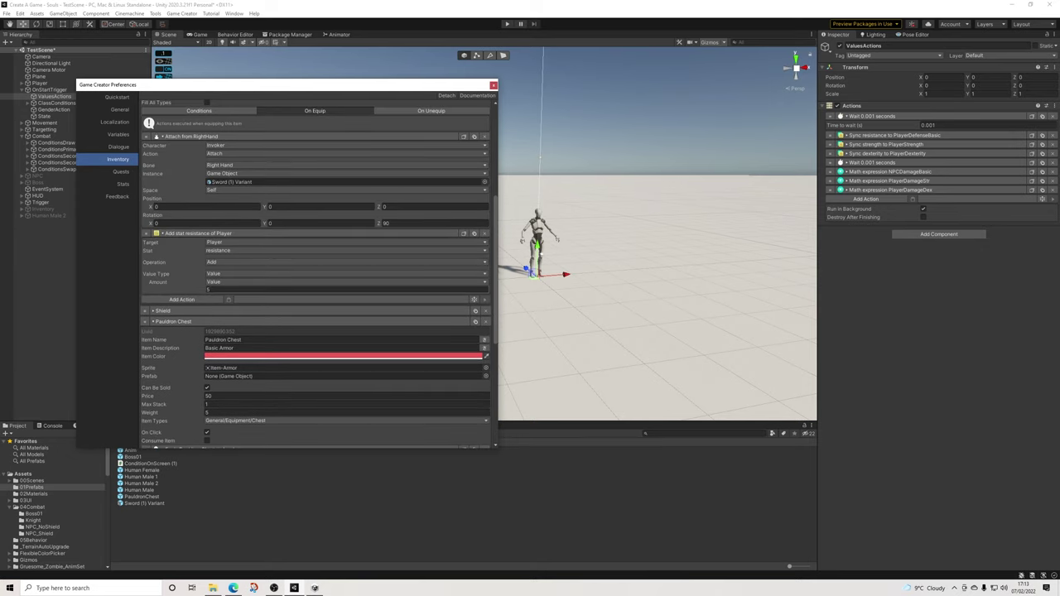
{"action": "left_click", "coordinate": [273, 250]}
{"action": "left_click", "coordinate": [273, 305]}
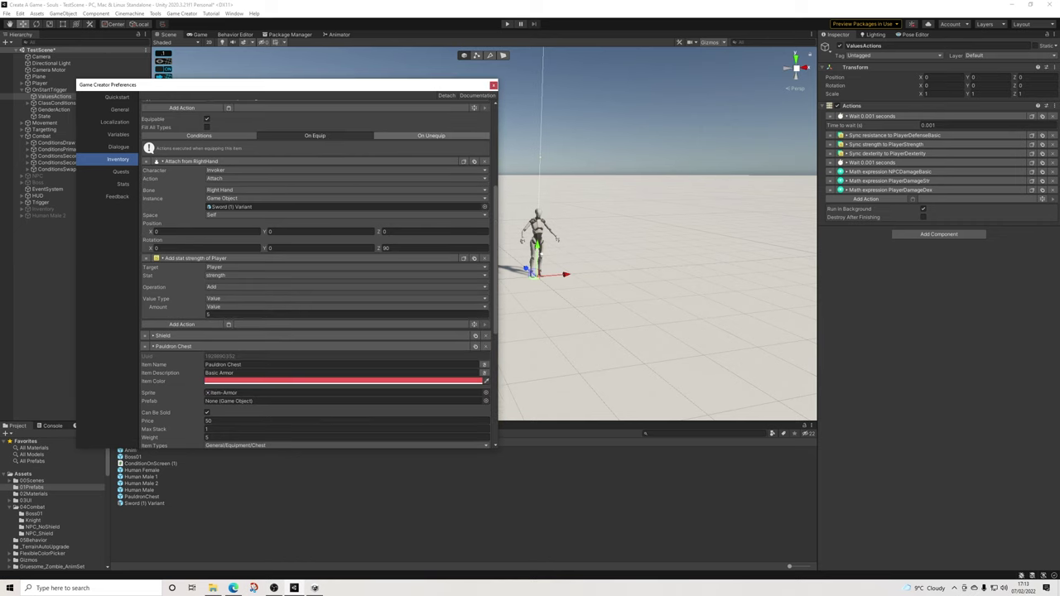
{"action": "scroll", "coordinate": [315, 273], "scroll_direction": "down", "scroll_amount": 5}
{"action": "left_click", "coordinate": [228, 386]}
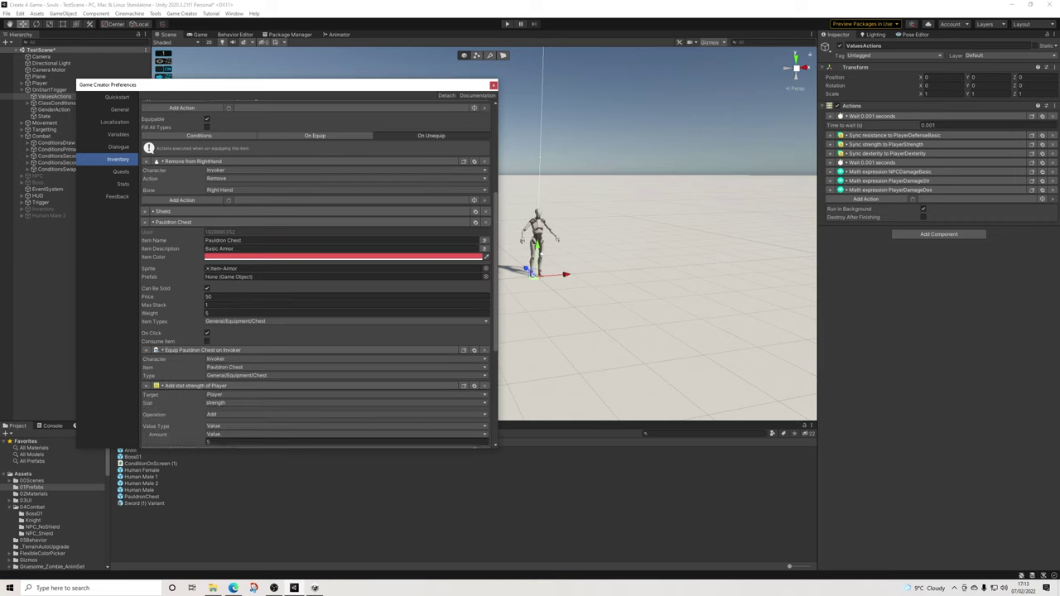
{"action": "scroll", "coordinate": [229, 385], "scroll_direction": "down", "scroll_amount": 2}
{"action": "left_click", "coordinate": [248, 364]}
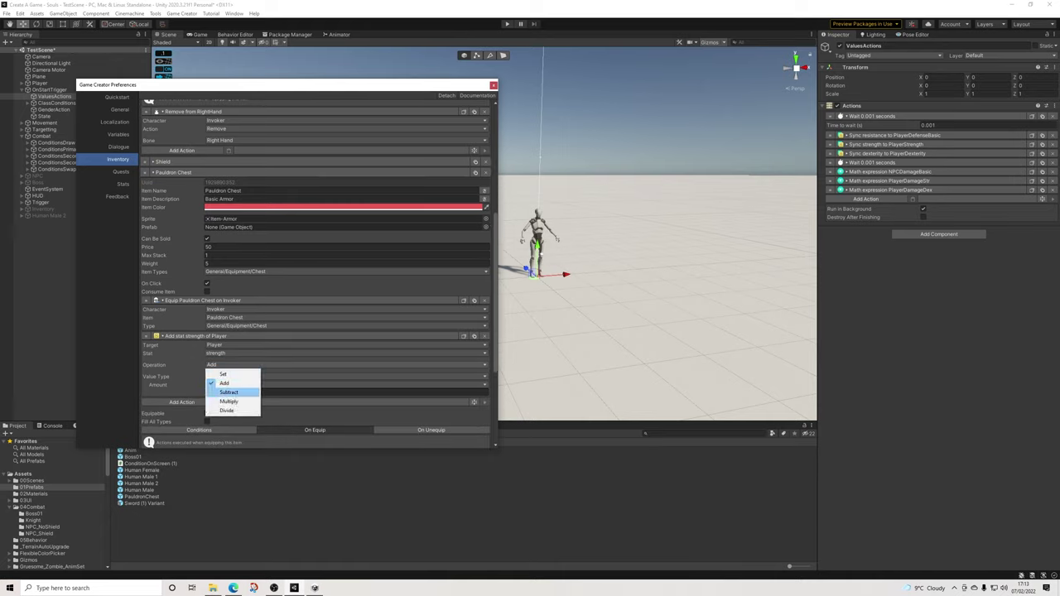
{"action": "left_click", "coordinate": [225, 393]}
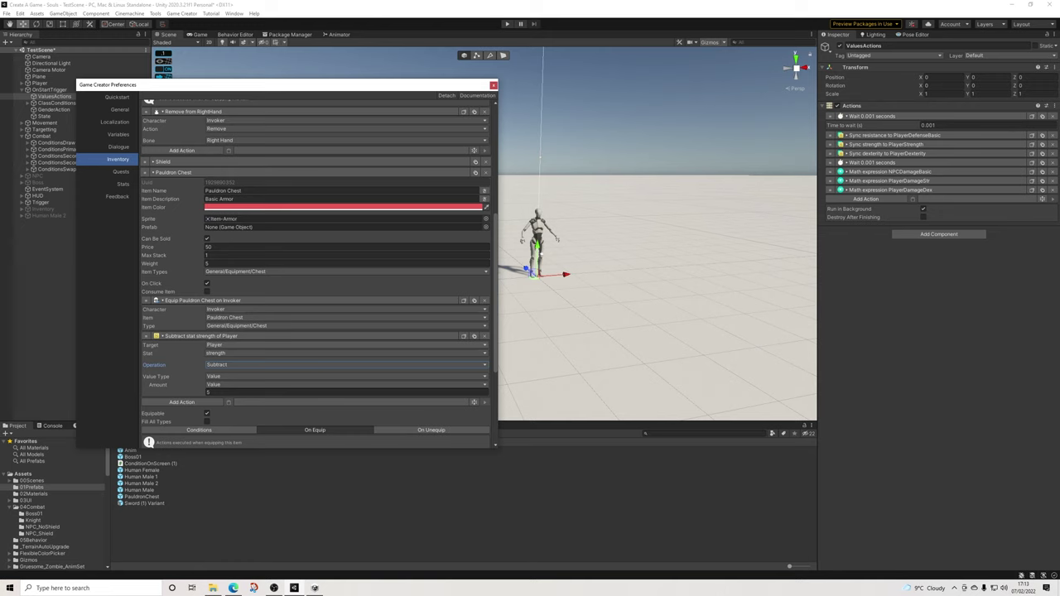
{"action": "left_click", "coordinate": [485, 336]}
Review the Pauldron Chest's On Equip actions and collapse the skin-mesh and resistance entries
{"action": "scroll", "coordinate": [471, 337], "scroll_direction": "down", "scroll_amount": 2}
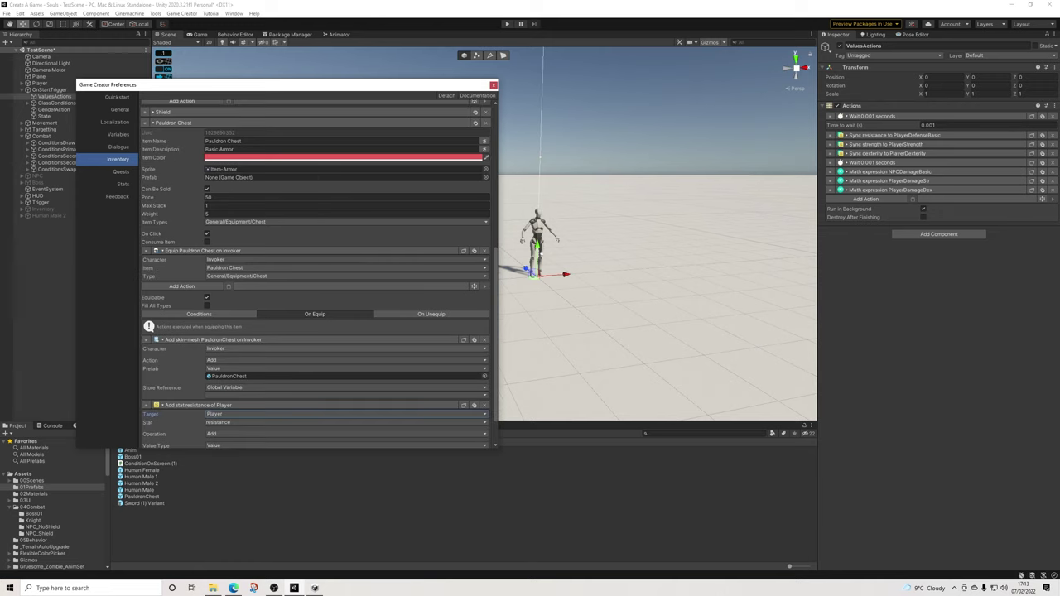
{"action": "scroll", "coordinate": [319, 273], "scroll_direction": "down", "scroll_amount": 1}
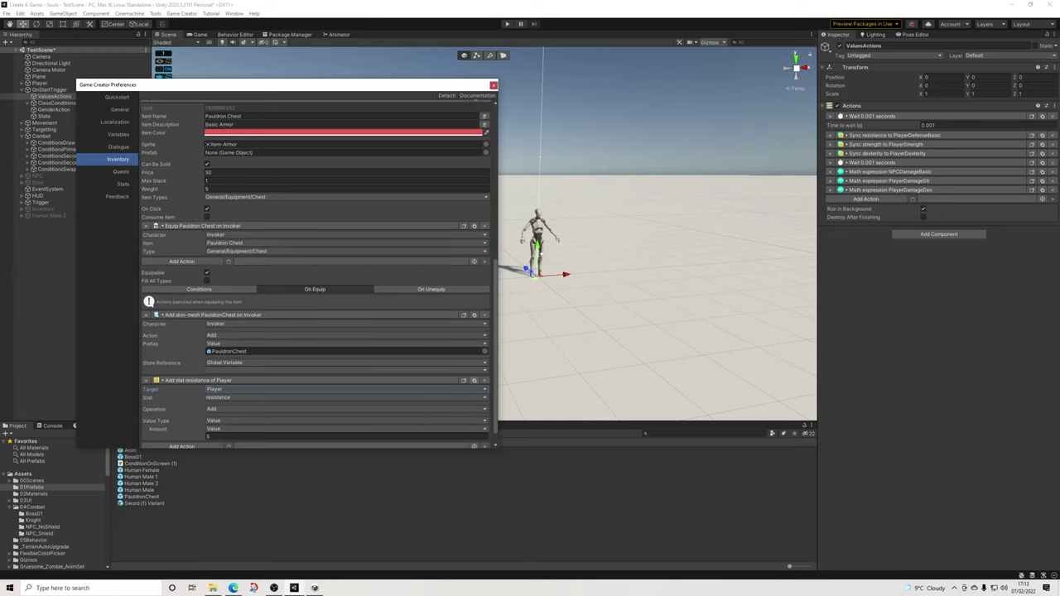
{"action": "scroll", "coordinate": [463, 382], "scroll_direction": "up", "scroll_amount": 3}
{"action": "left_click", "coordinate": [213, 389]}
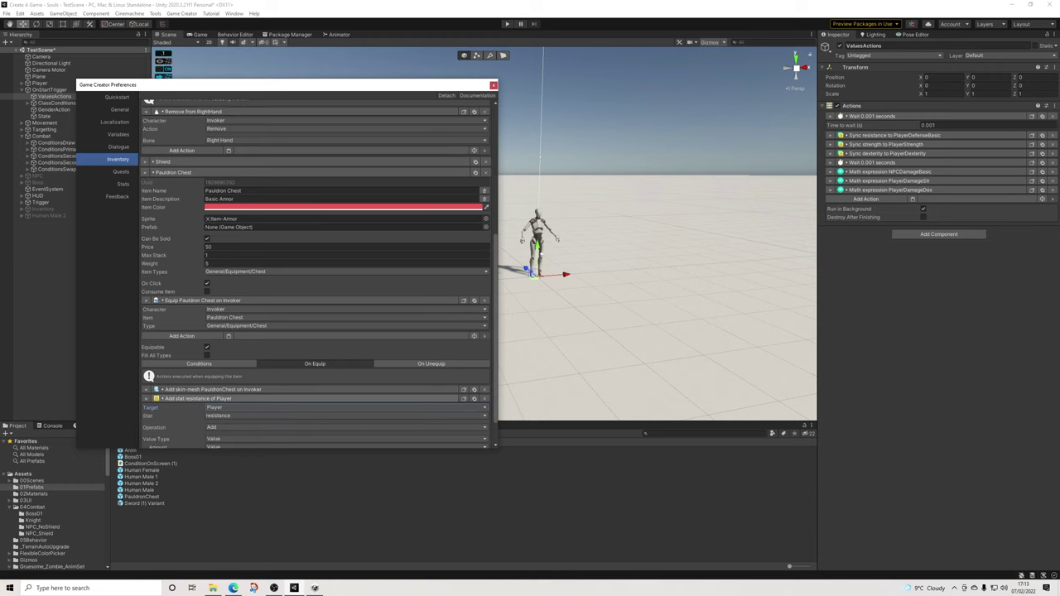
{"action": "left_click", "coordinate": [198, 399]}
{"action": "scroll", "coordinate": [315, 274], "scroll_direction": "up", "scroll_amount": 10}
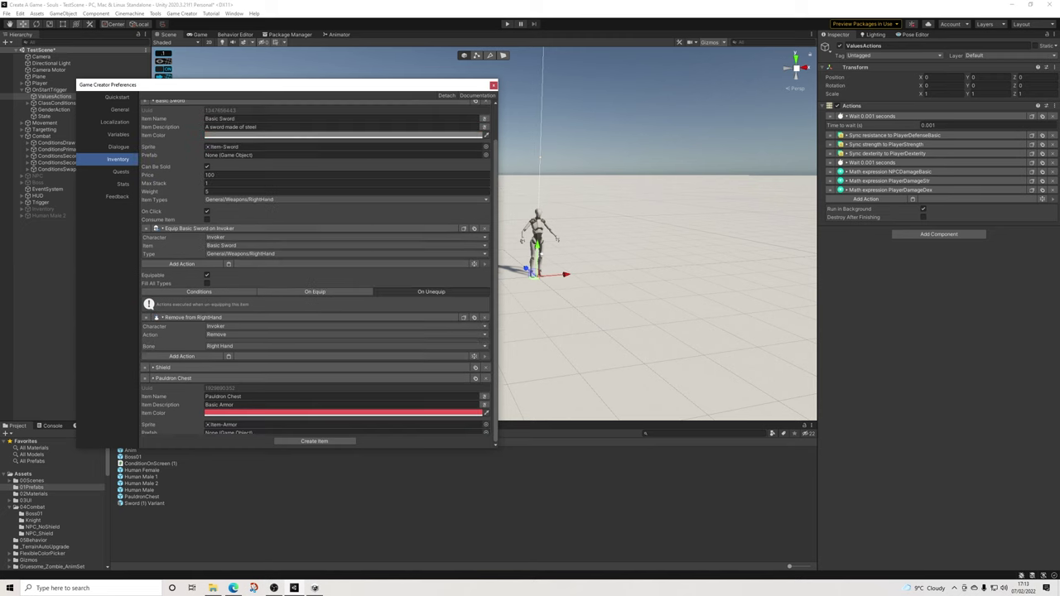
Paste the stat action into the Basic Sword's On Unequip actions and set it to subtract from the player's strength
{"action": "scroll", "coordinate": [319, 273], "scroll_direction": "down", "scroll_amount": 3}
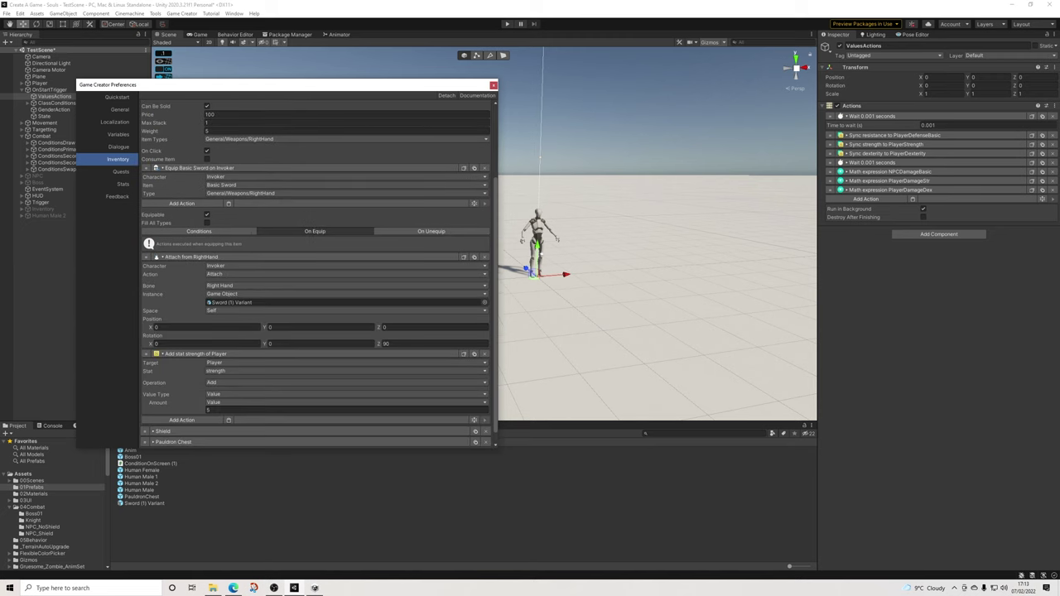
{"action": "left_click", "coordinate": [426, 231]}
{"action": "left_click", "coordinate": [228, 395]}
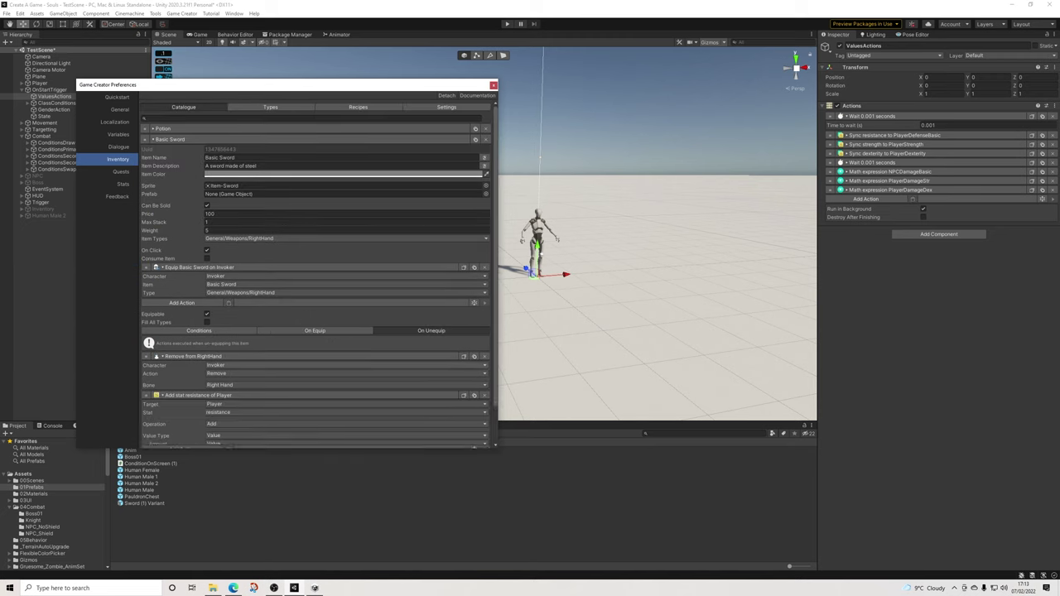
{"action": "scroll", "coordinate": [228, 395], "scroll_direction": "down", "scroll_amount": 2}
{"action": "left_click", "coordinate": [248, 359]}
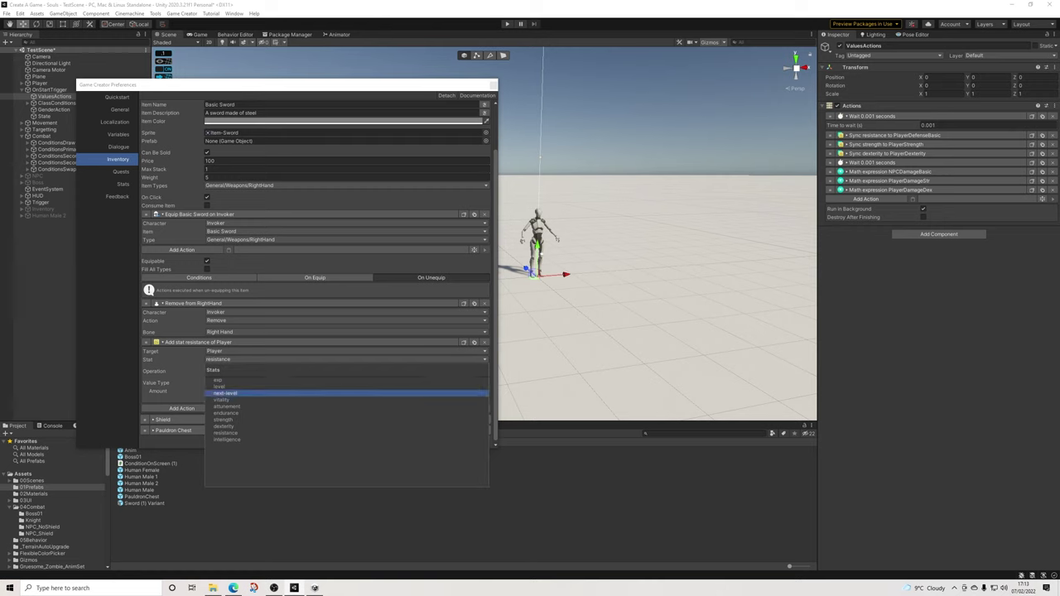
{"action": "left_click", "coordinate": [240, 420]}
{"action": "left_click", "coordinate": [228, 371]}
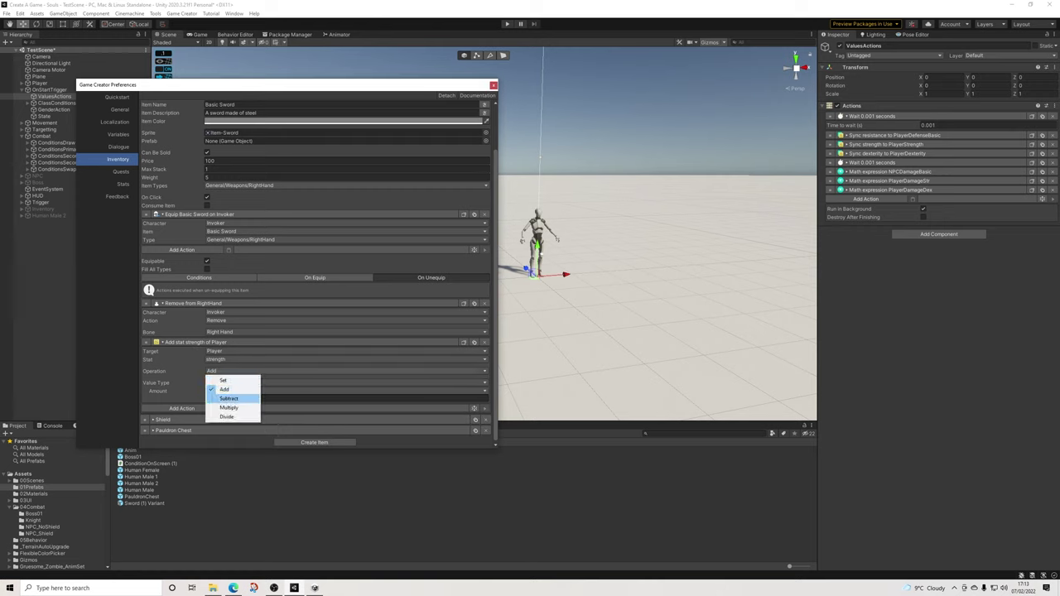
{"action": "left_click", "coordinate": [230, 400]}
Check the Basic Sword's On Equip actions and collapse the right-hand attach action
{"action": "left_click", "coordinate": [315, 278]}
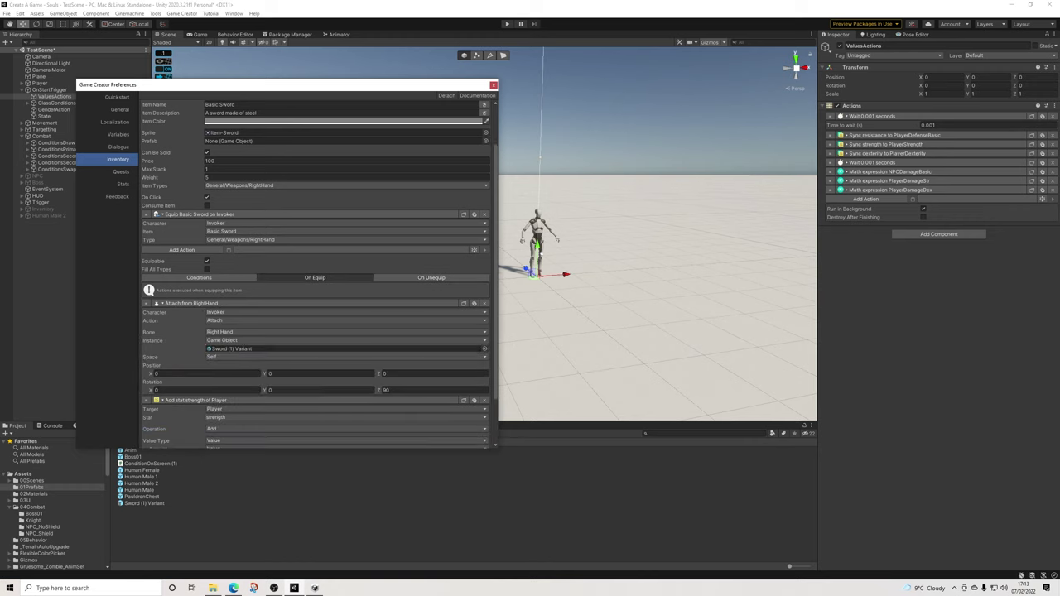
{"action": "scroll", "coordinate": [319, 351], "scroll_direction": "down", "scroll_amount": 1}
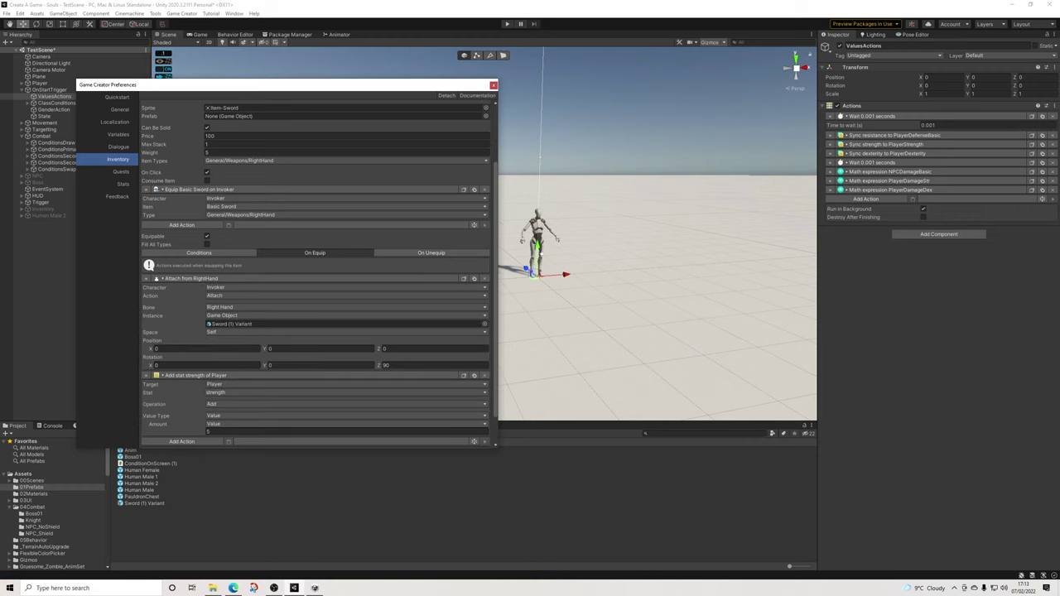
{"action": "left_click", "coordinate": [190, 278]}
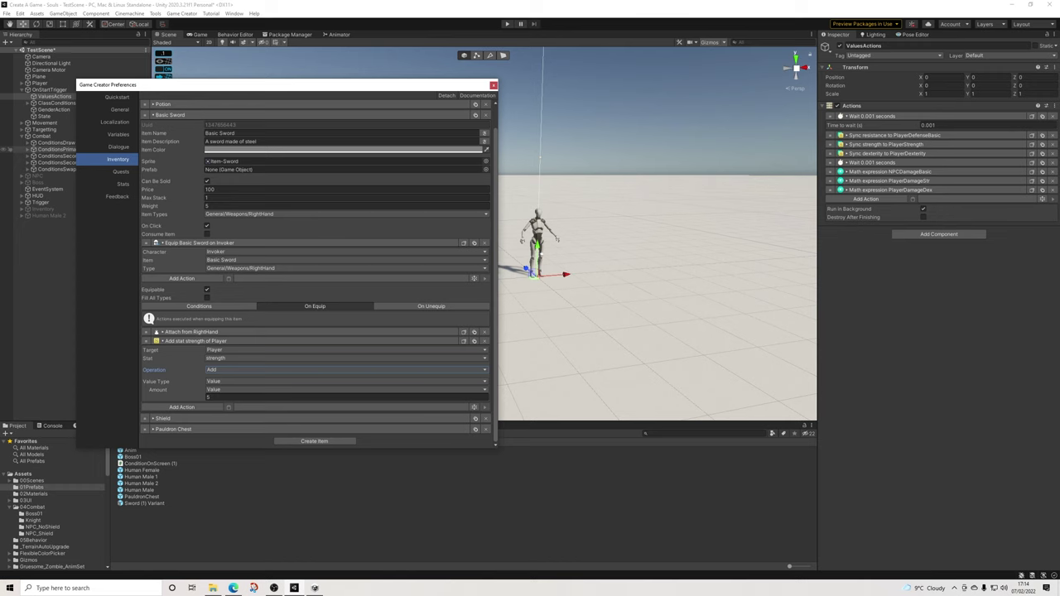
In ConditionsDraw, move the Basic Sword item action above the draw action and append an Equip Item action
{"action": "left_click", "coordinate": [55, 142]}
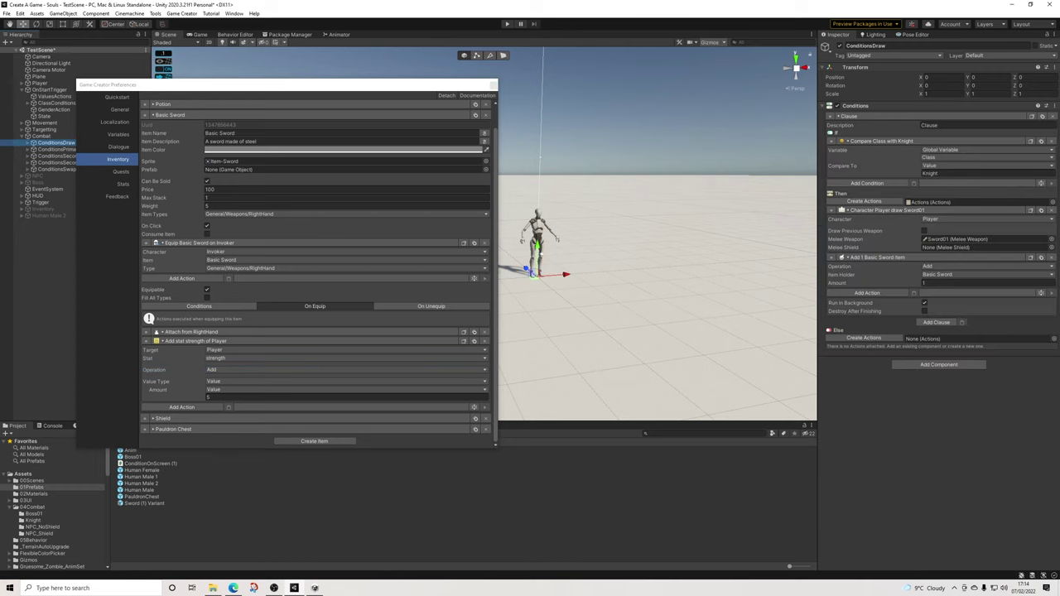
{"action": "left_click_drag", "start_coordinate": [832, 258], "coordinate": [833, 208]}
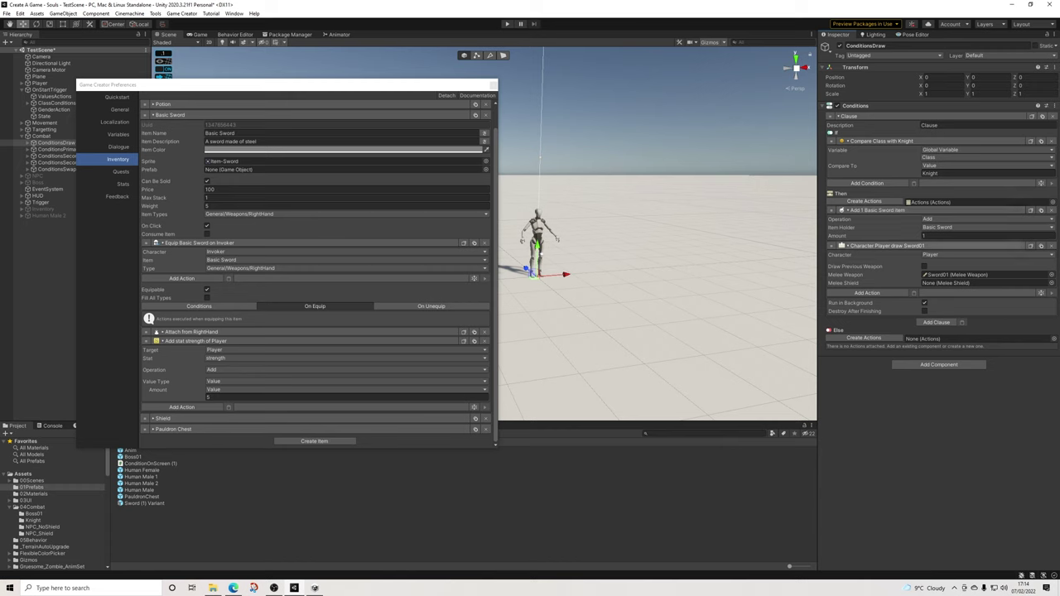
{"action": "left_click", "coordinate": [867, 293]}
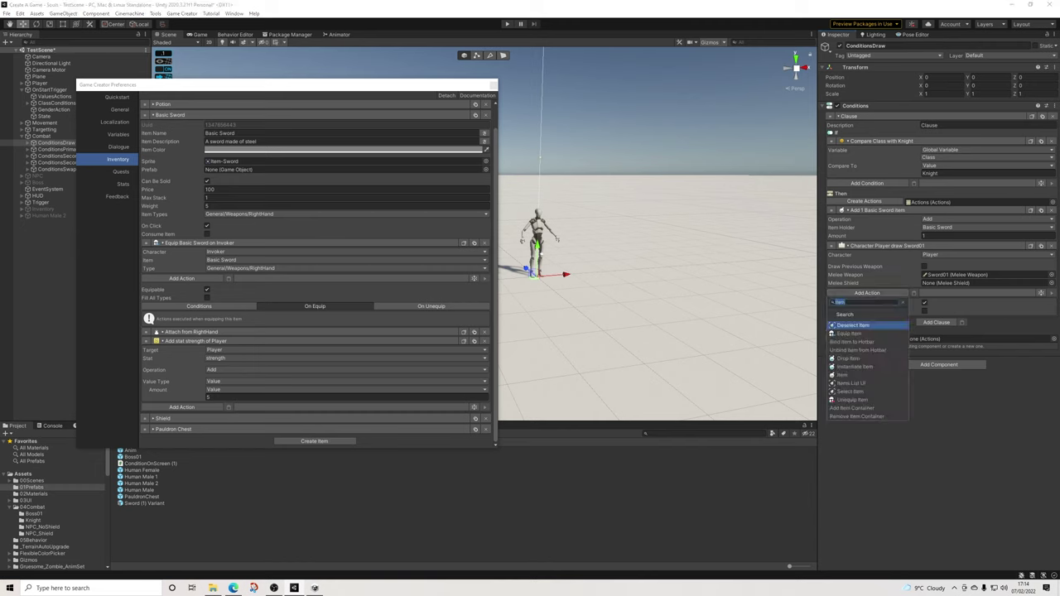
{"action": "type", "text": "equip"}
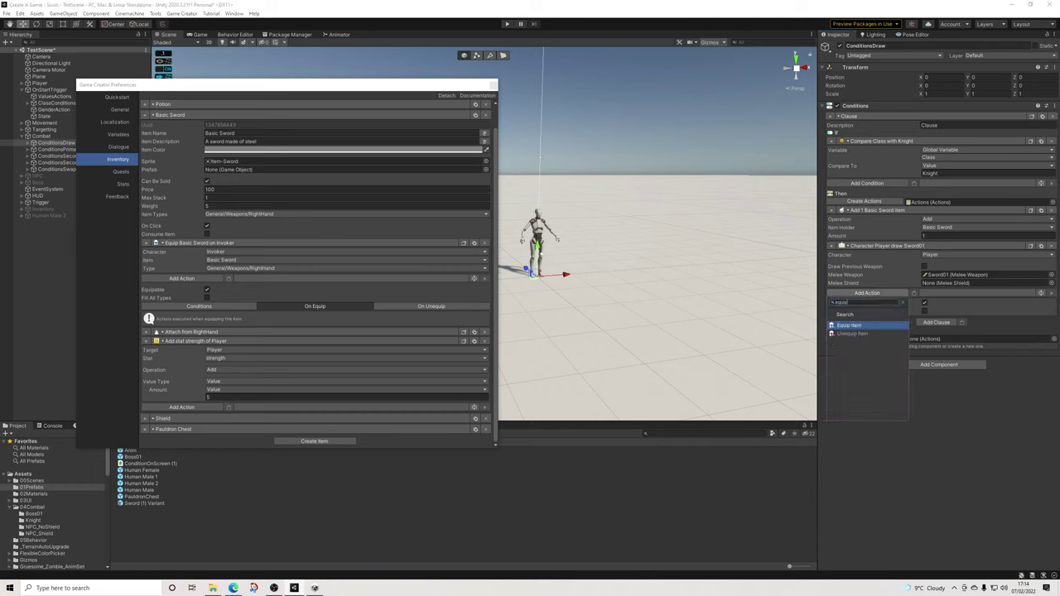
{"action": "left_click", "coordinate": [850, 325]}
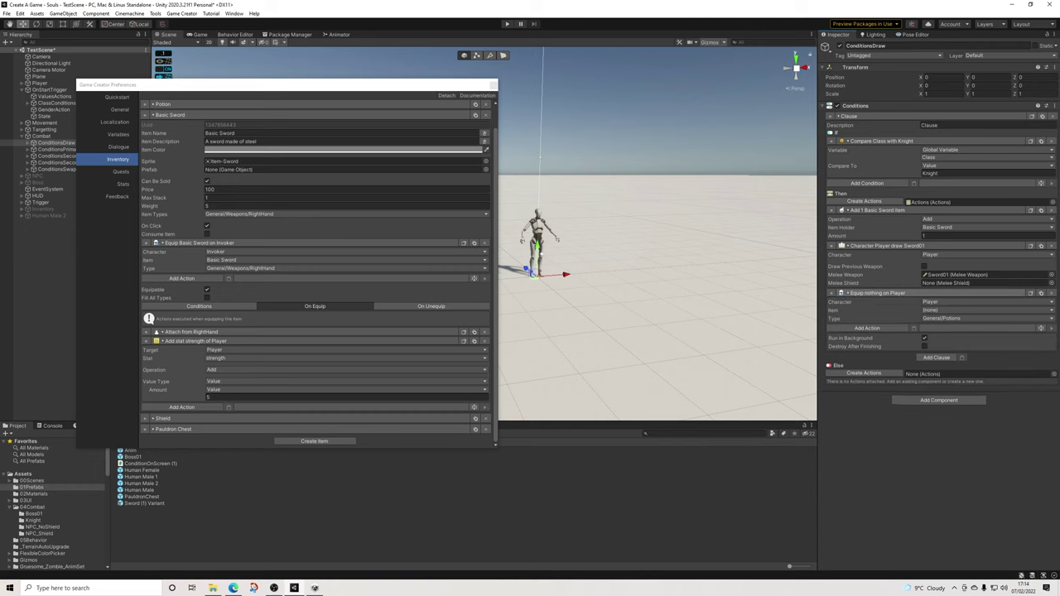
Set the new equip action's item to Basic Sword and its type to General/Weapons/RightHand
{"action": "left_click", "coordinate": [985, 311]}
{"action": "key", "text": "Down"}
{"action": "key", "text": "Down"}
{"action": "key", "text": "Down"}
{"action": "key", "text": "Up"}
{"action": "key", "text": "Return"}
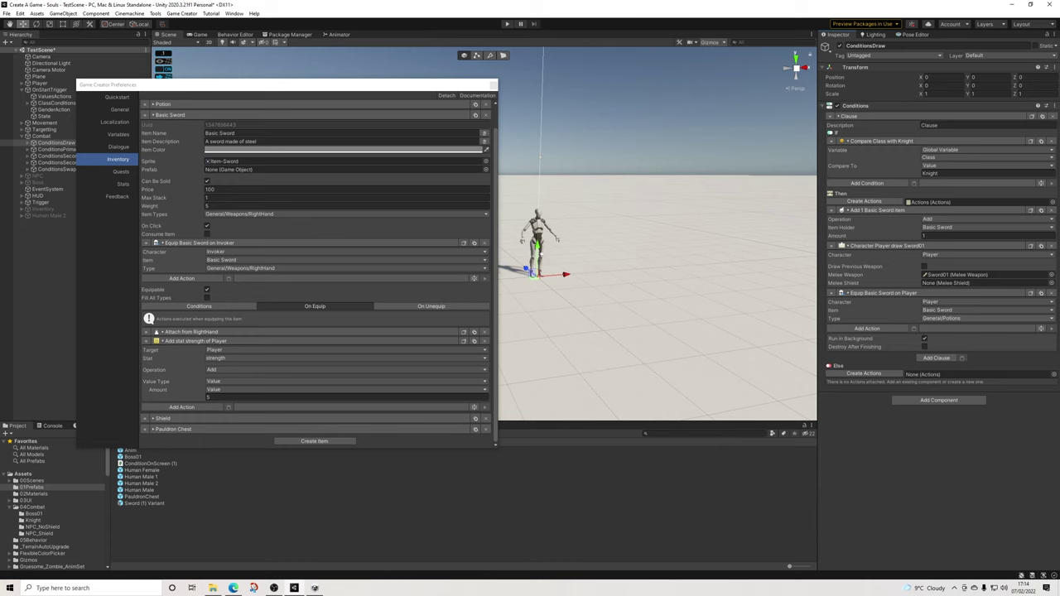
{"action": "left_click", "coordinate": [985, 318]}
{"action": "mouse_move", "coordinate": [944, 328]}
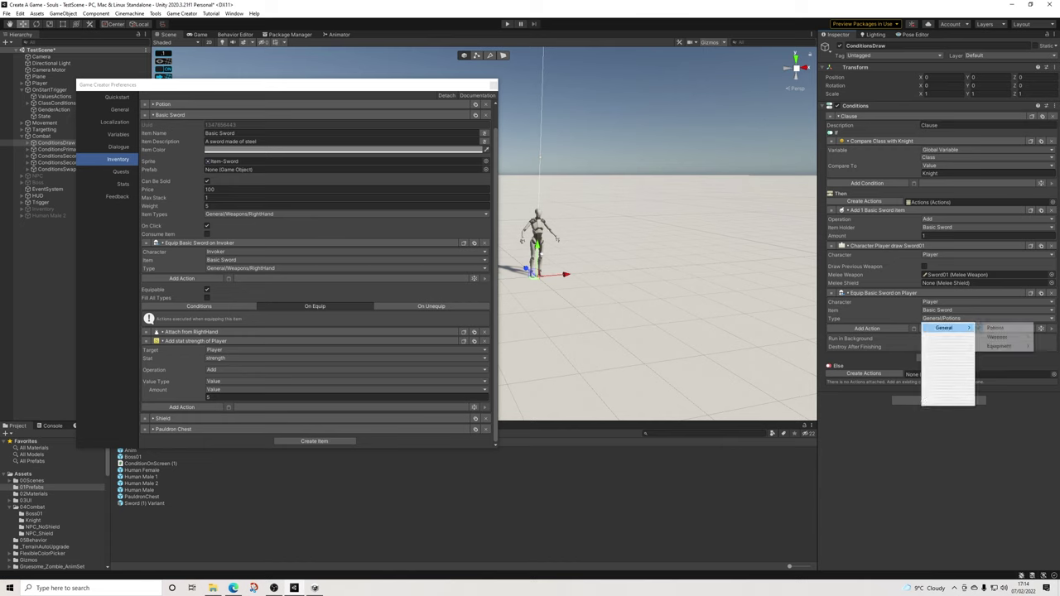
{"action": "left_click", "coordinate": [996, 328]}
{"action": "left_click", "coordinate": [986, 319]}
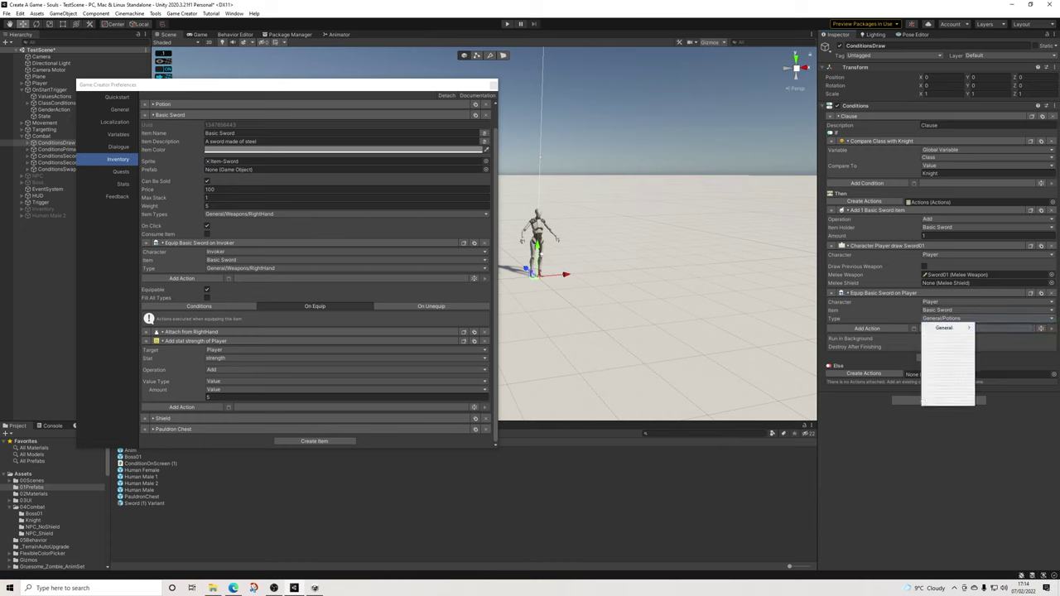
{"action": "mouse_move", "coordinate": [945, 328]}
{"action": "mouse_move", "coordinate": [997, 337]}
{"action": "key", "text": "Return"}
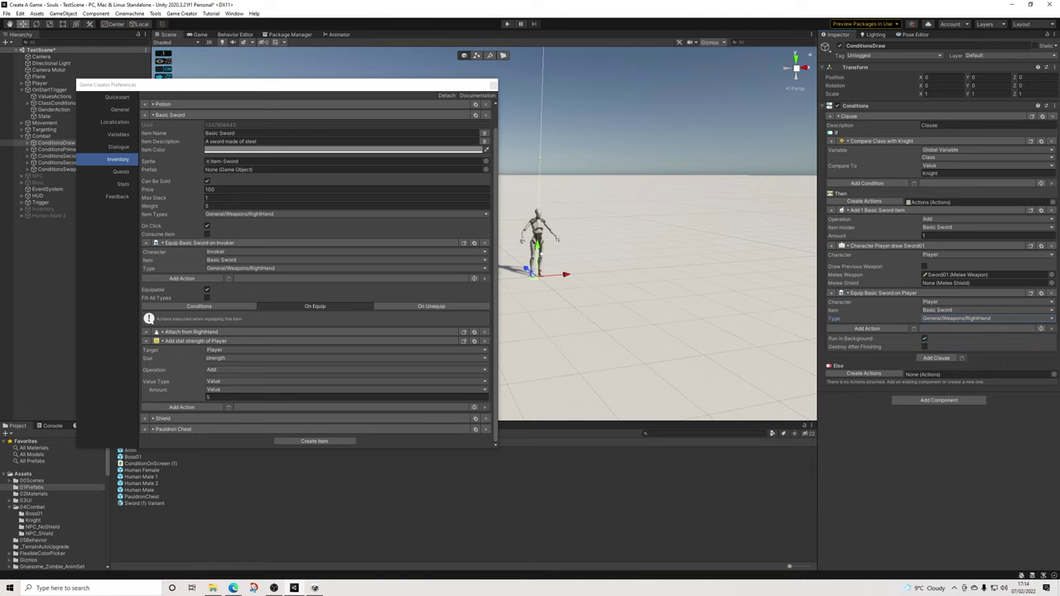
Save the scene and run it in play mode, moving the preferences window out of the way
{"action": "left_click_drag", "start_coordinate": [281, 85], "coordinate": [448, 311]}
{"action": "left_click", "coordinate": [6, 13]}
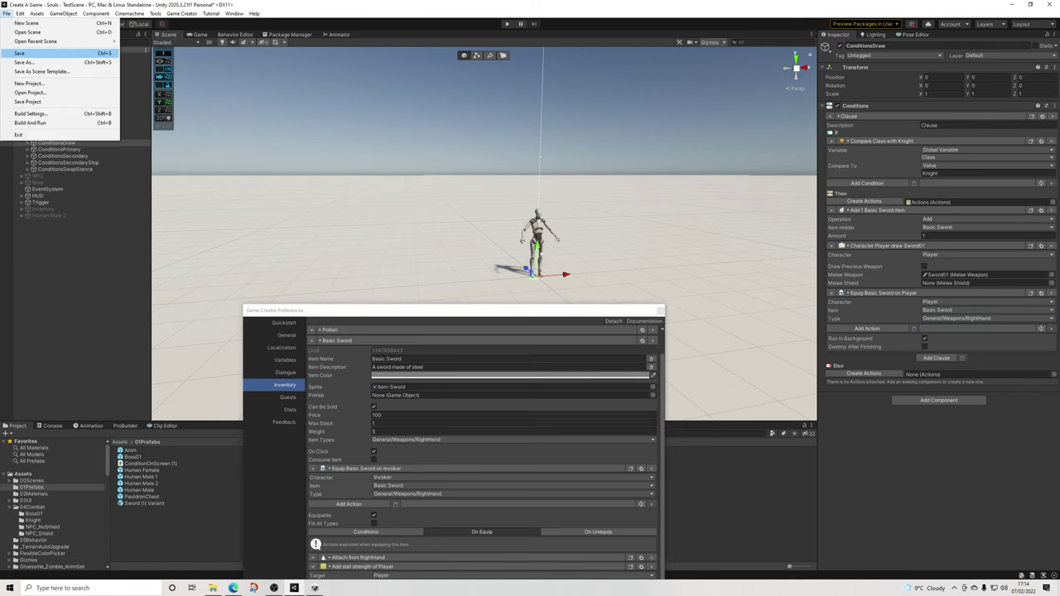
{"action": "left_click", "coordinate": [25, 53]}
{"action": "left_click", "coordinate": [506, 24]}
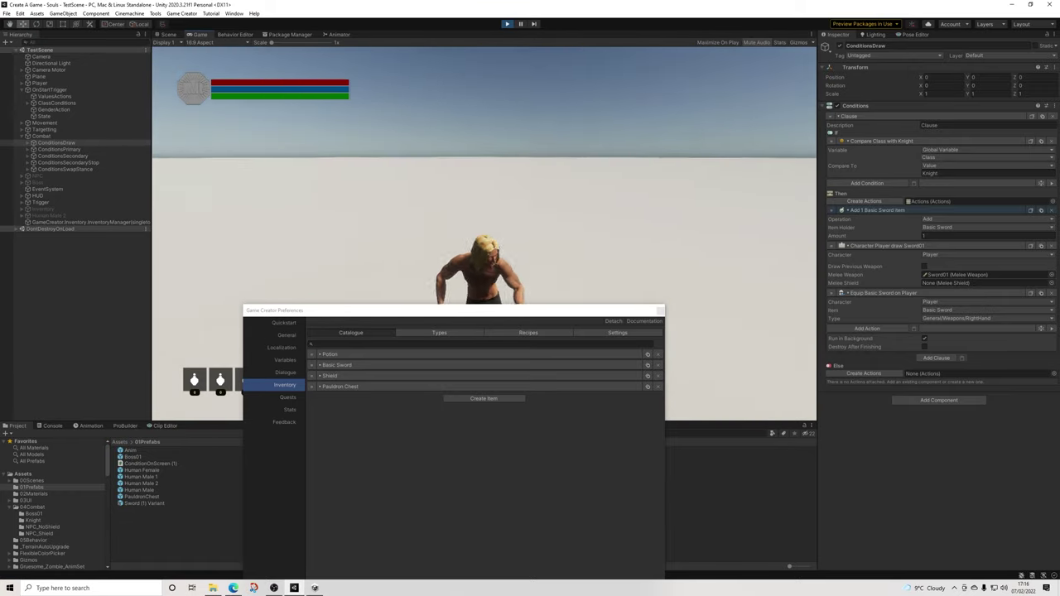
{"action": "left_click_drag", "start_coordinate": [551, 314], "coordinate": [636, 259]}
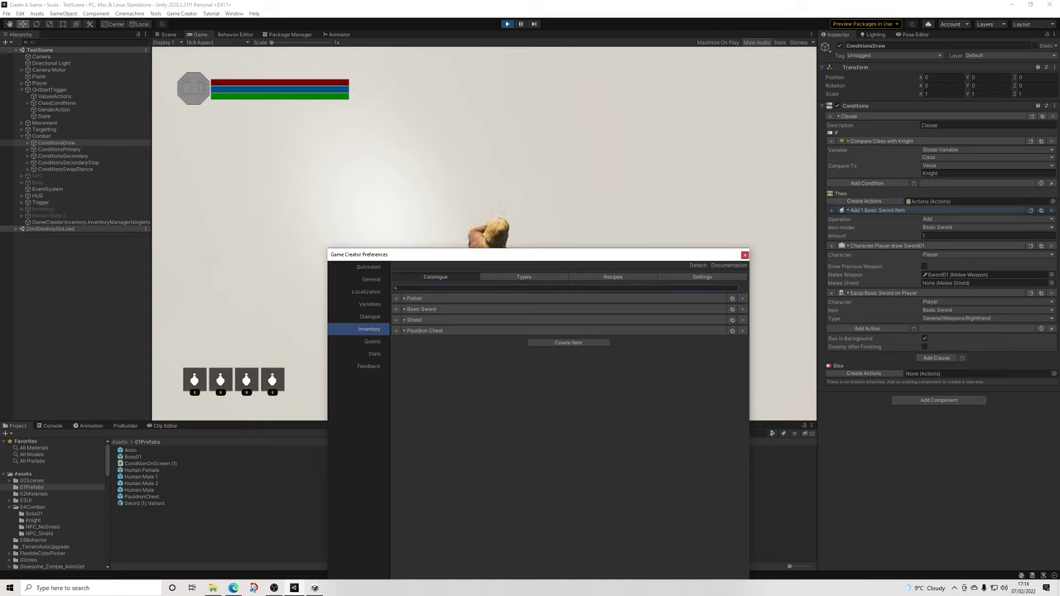
{"action": "left_click", "coordinate": [53, 426]}
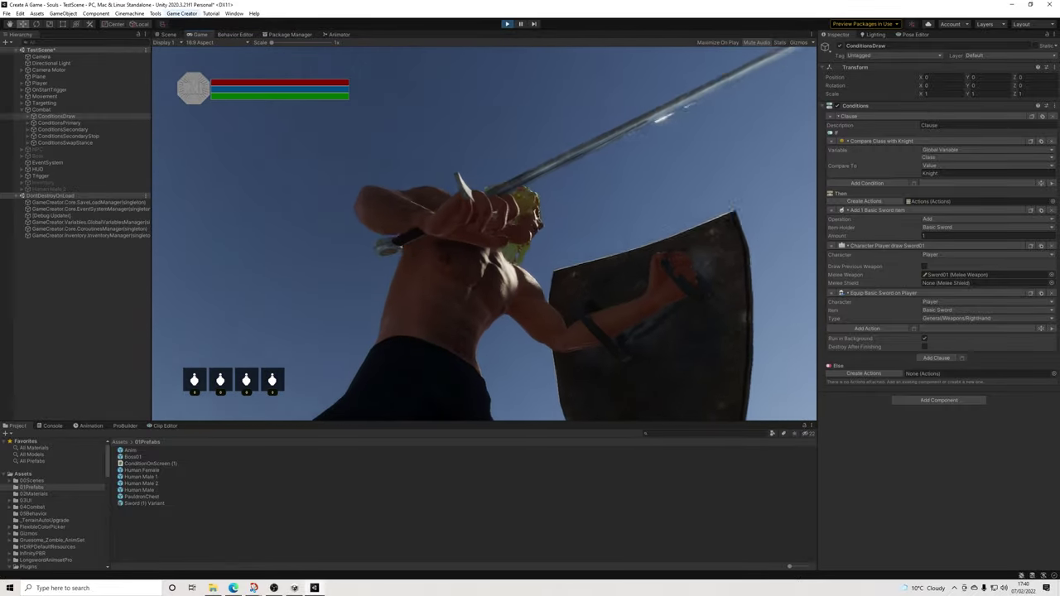
Open the Game Creator preferences, examine the Potion and Basic Sword recipe in the inventory, and close them
{"action": "left_click", "coordinate": [181, 13]}
{"action": "left_click", "coordinate": [192, 63]}
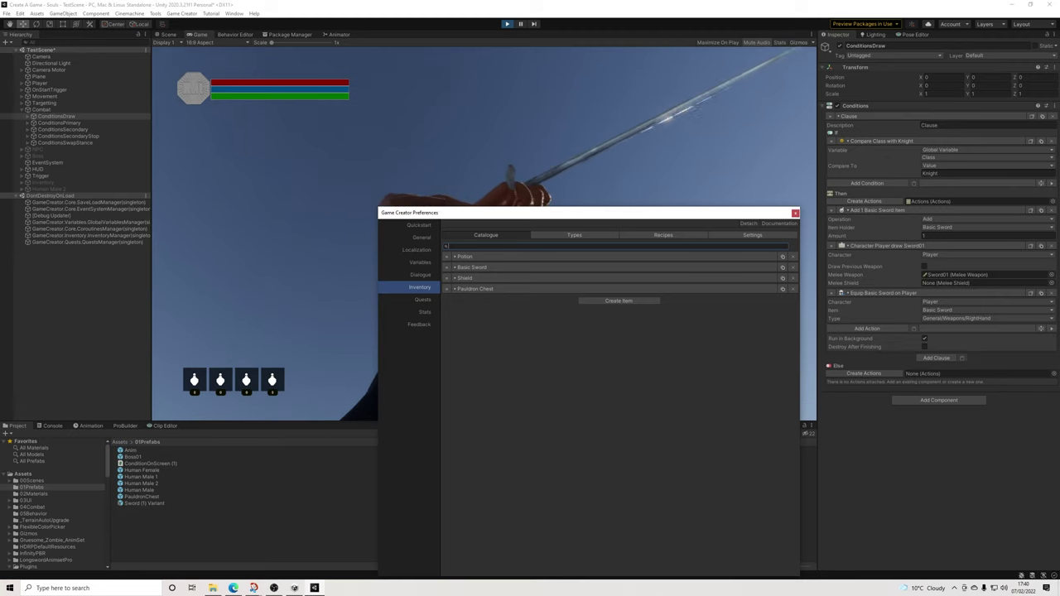
{"action": "left_click", "coordinate": [663, 235]}
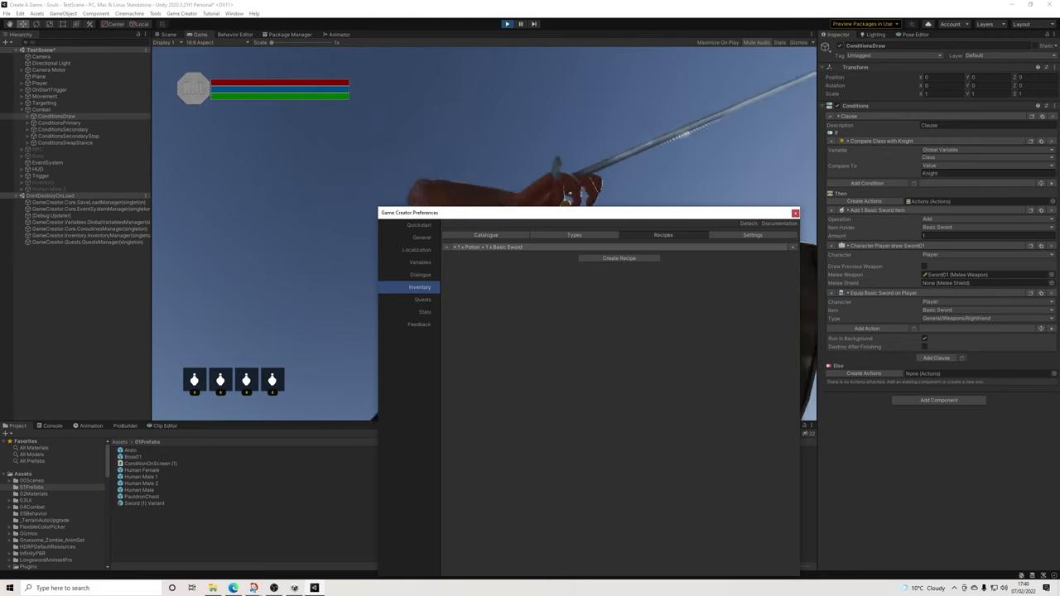
{"action": "left_click", "coordinate": [529, 247]}
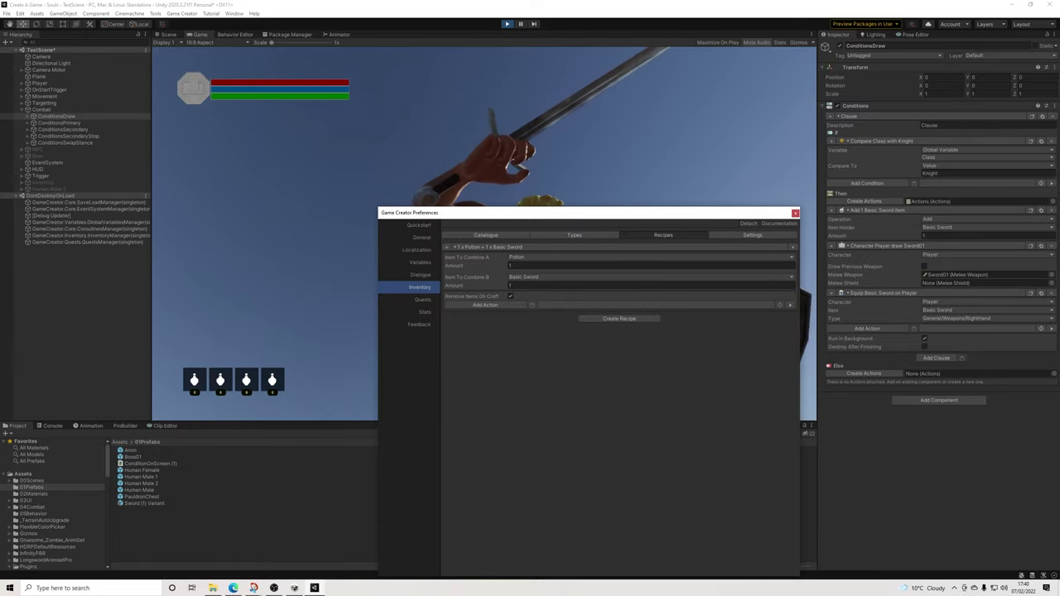
{"action": "left_click", "coordinate": [795, 212]}
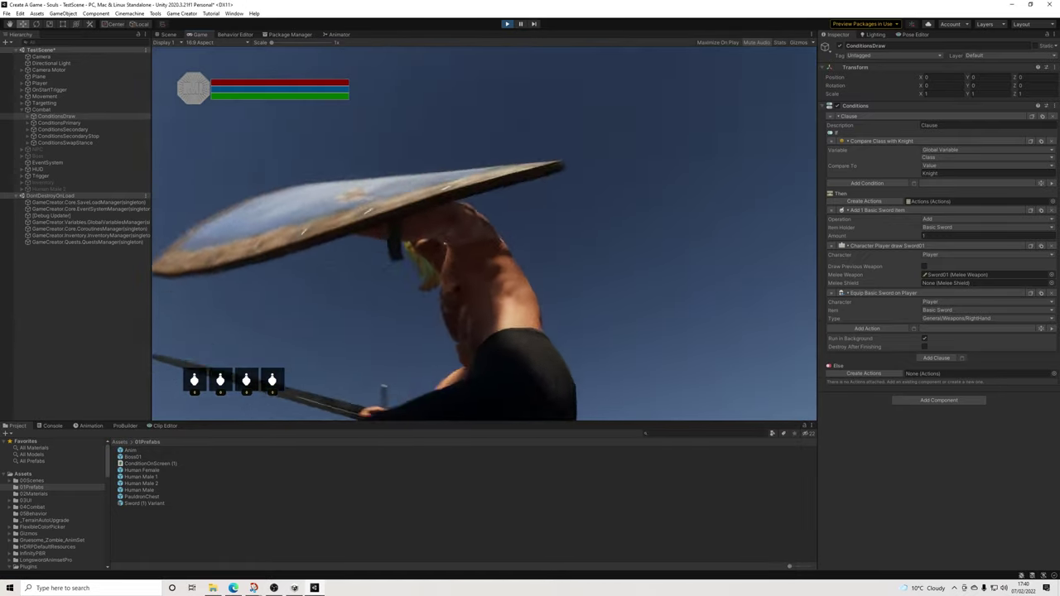
In the running scene, compare the Transforms of the Sword (1) Variant and Sword01 clones in the character's right hand
{"action": "left_click", "coordinate": [168, 35]}
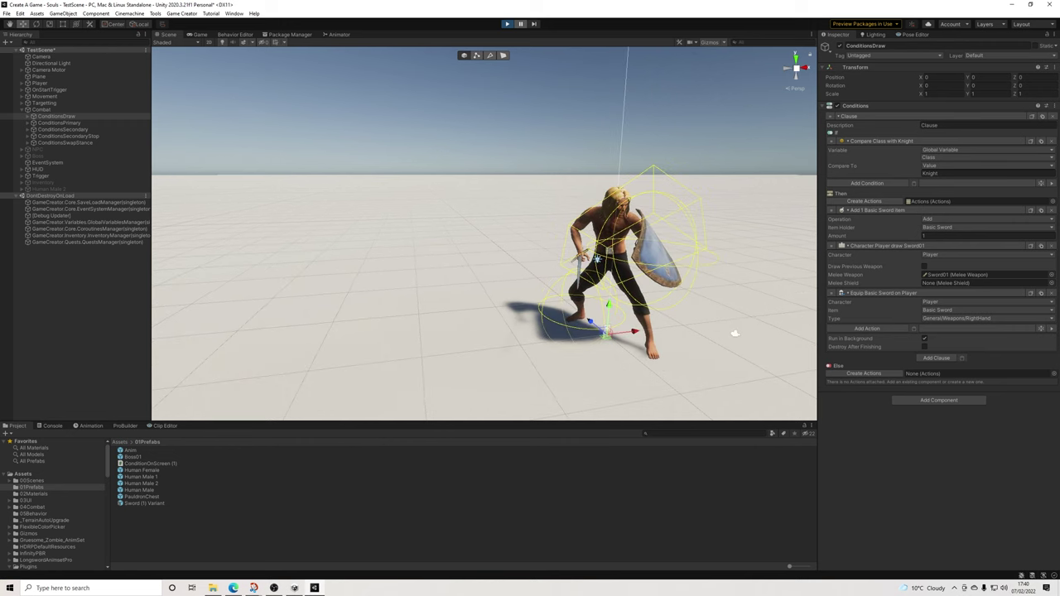
{"action": "scroll", "coordinate": [604, 281], "scroll_direction": "up", "scroll_amount": 5}
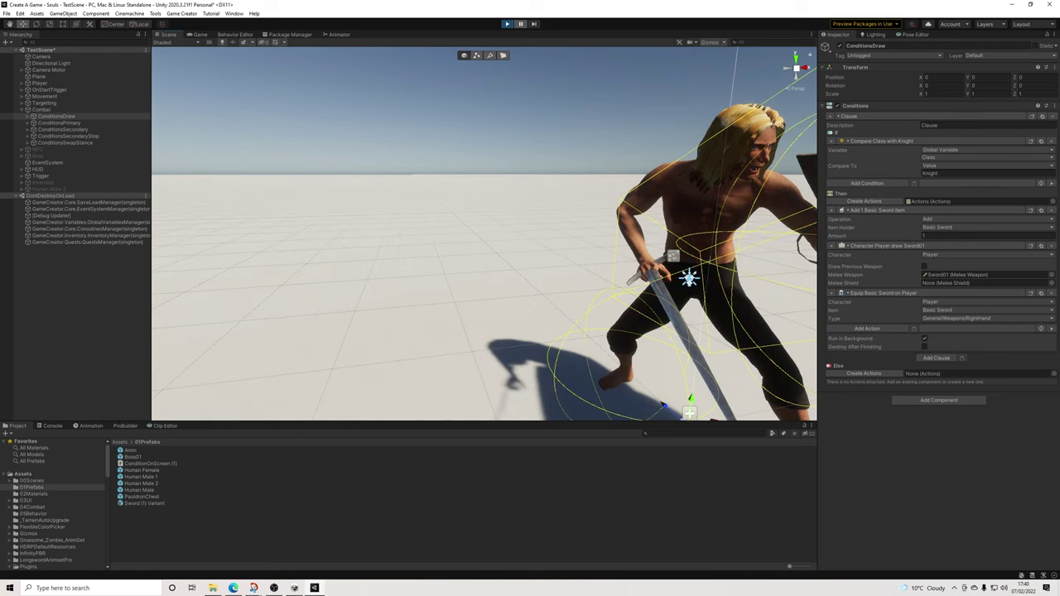
{"action": "left_click", "coordinate": [678, 327]}
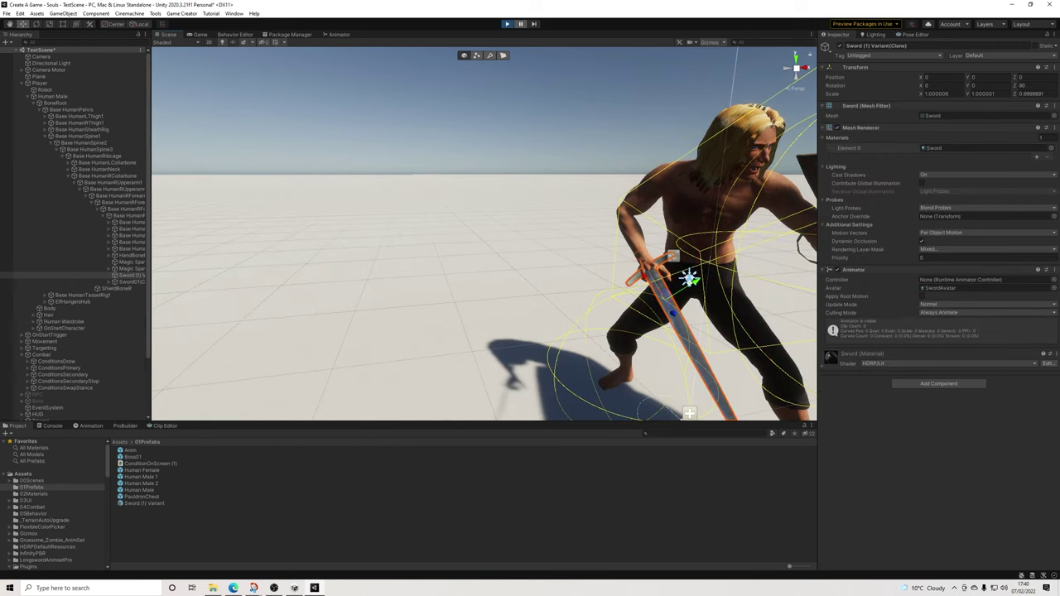
{"action": "left_click", "coordinate": [129, 282]}
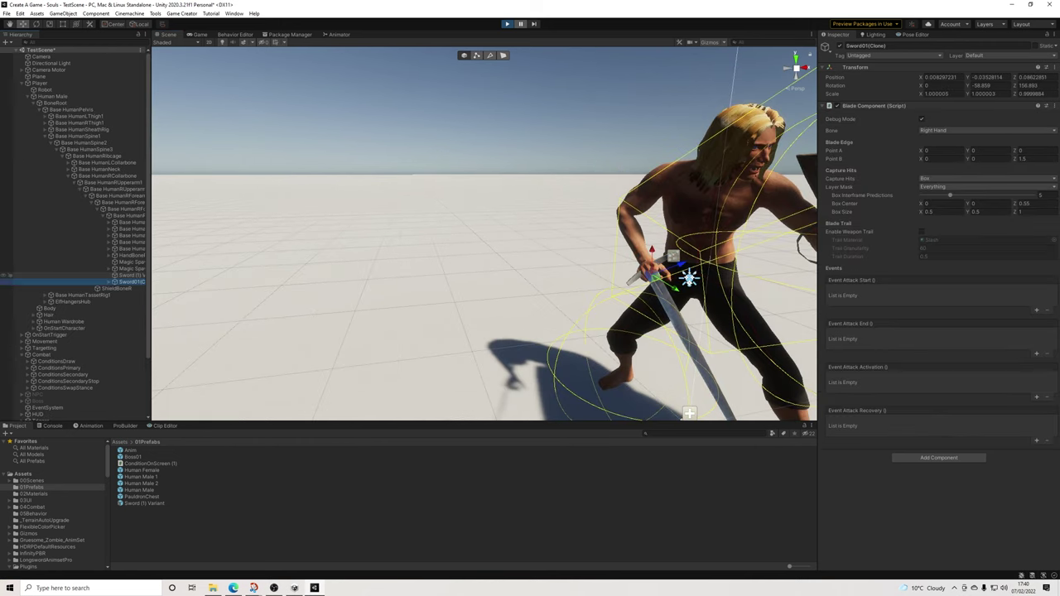
{"action": "left_click", "coordinate": [129, 275]}
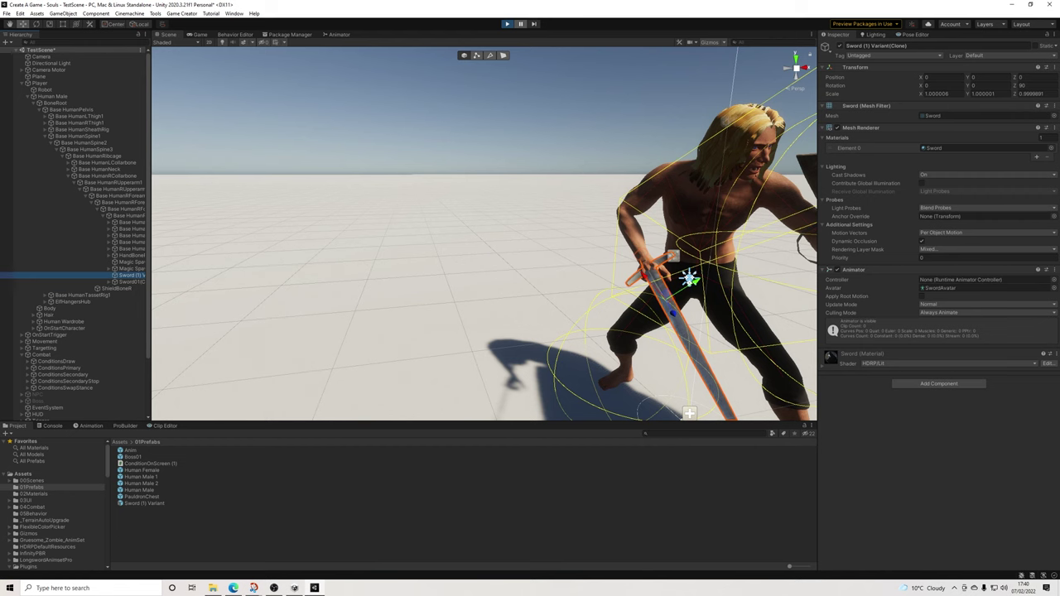
Examine how the Sword (1) Variant clone is oriented in the character's hand up close, and stop play mode
{"action": "key", "text": "f"}
{"action": "left_click_drag", "start_coordinate": [572, 222], "coordinate": [807, 263], "text": "alt"}
{"action": "key", "text": "e"}
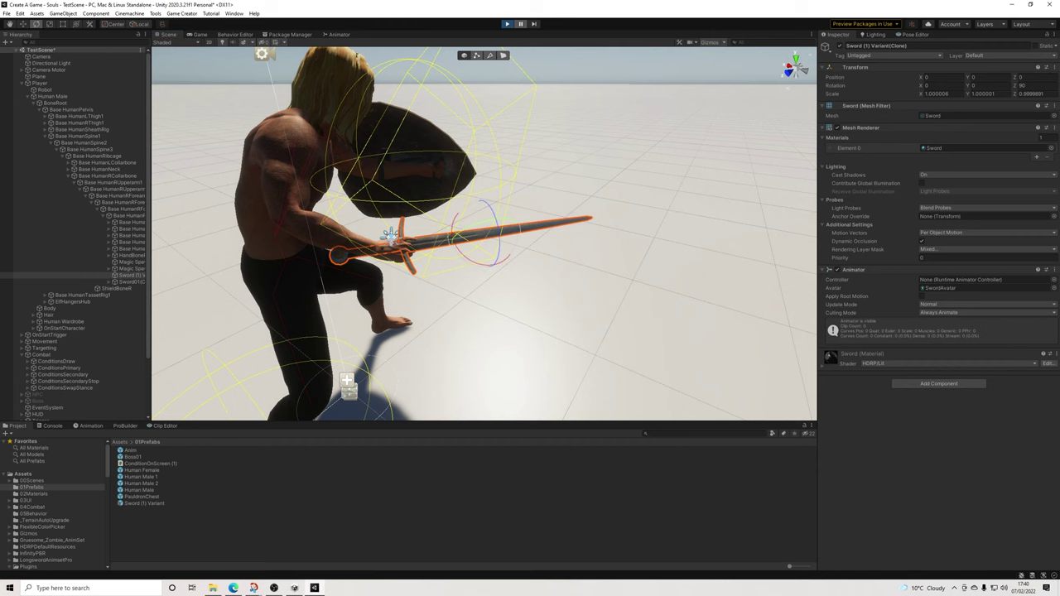
{"action": "mouse_move", "coordinate": [391, 236]}
{"action": "left_mouse_down", "text": "alt"}
{"action": "mouse_move", "coordinate": [417, 212]}
{"action": "mouse_move", "coordinate": [389, 241]}
{"action": "left_mouse_up", "text": "alt"}
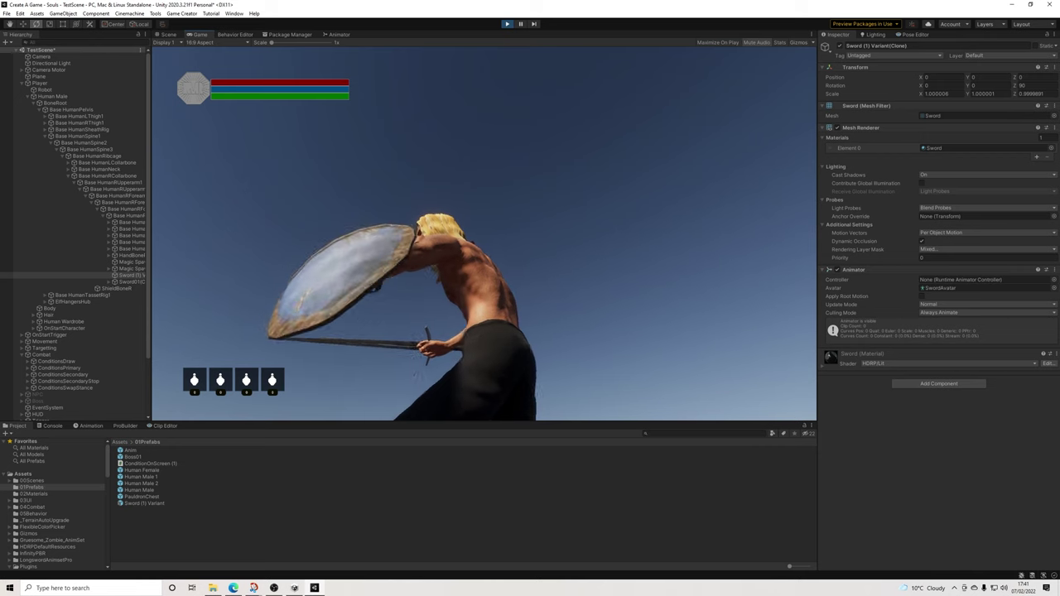
{"action": "key", "text": "ctrl+p"}
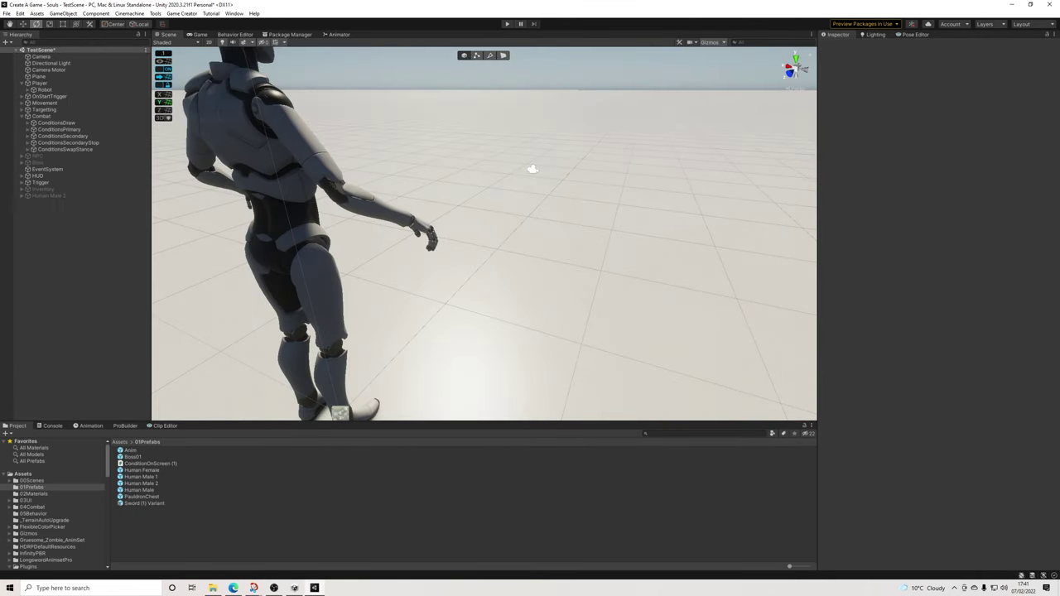
Select the Sword01 prefab in the 04Combat/Knight folder and capture its Transform values as a screen snip
{"action": "left_click", "coordinate": [33, 507]}
{"action": "double_click", "coordinate": [132, 457]}
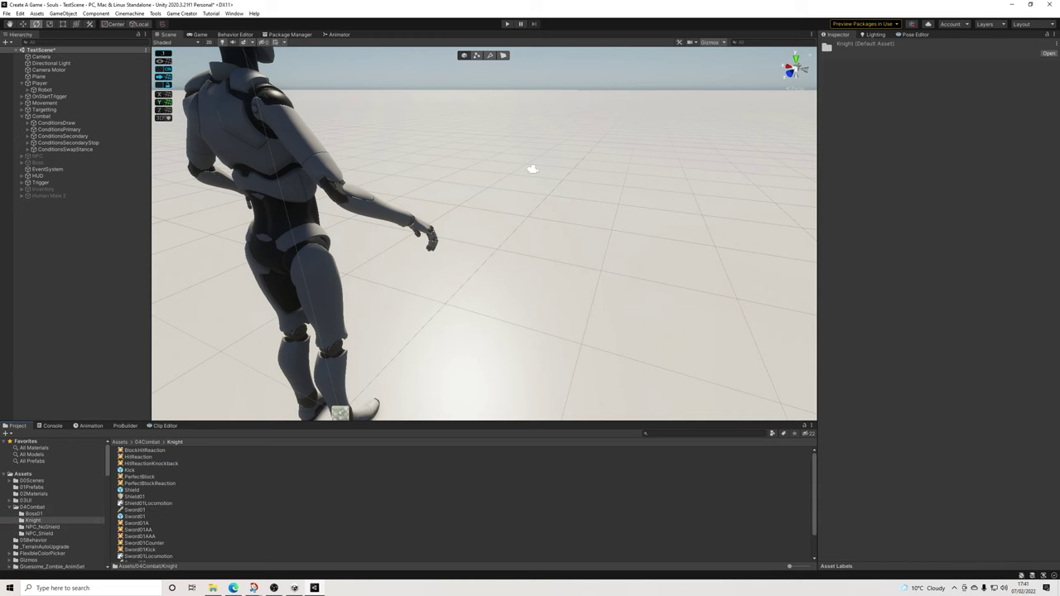
{"action": "left_click", "coordinate": [135, 517]}
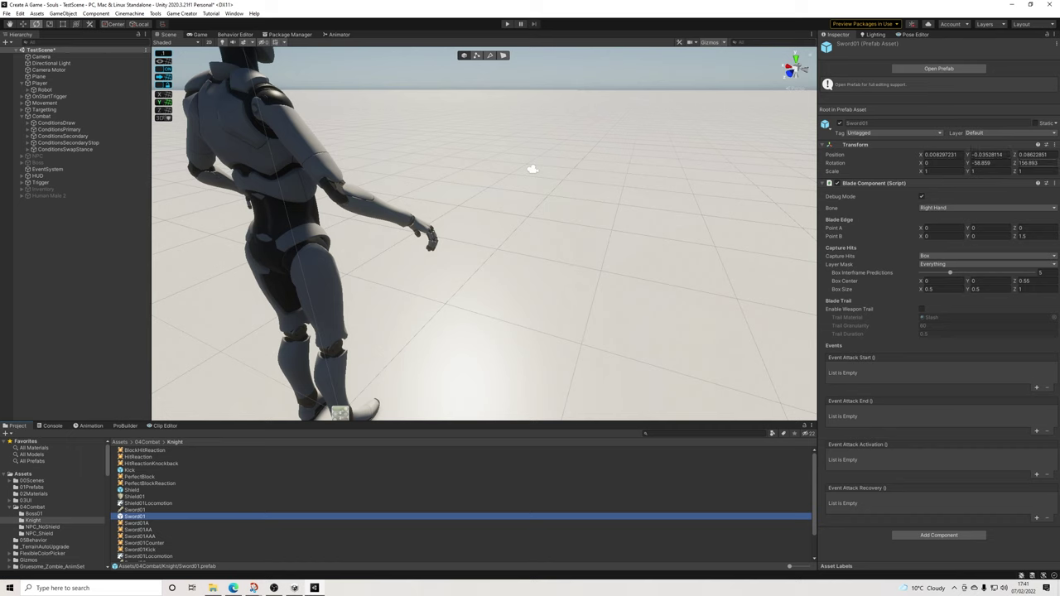
{"action": "left_click", "coordinate": [253, 588]}
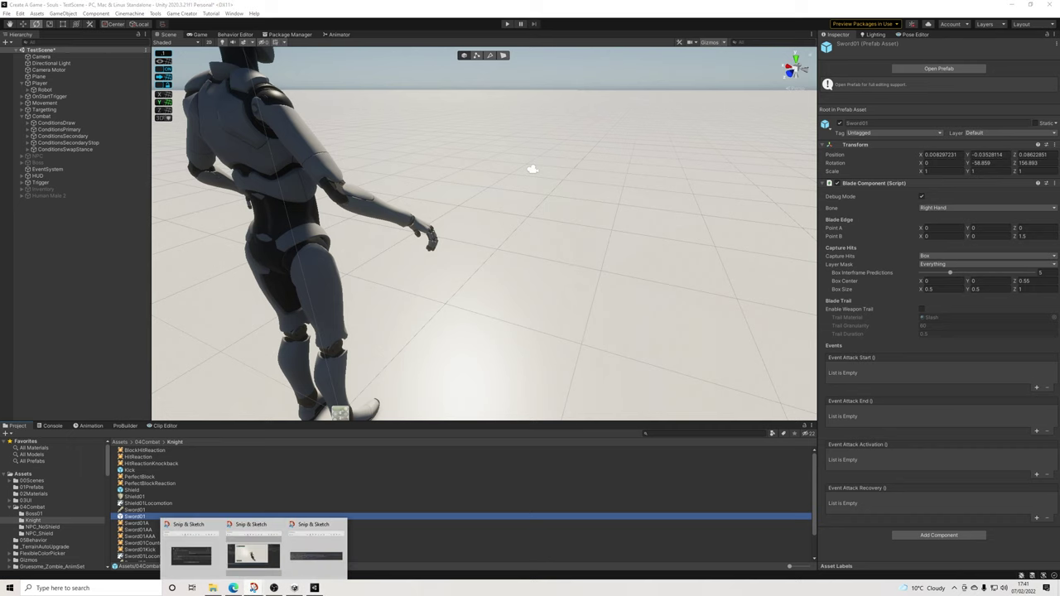
{"action": "left_click", "coordinate": [315, 553]}
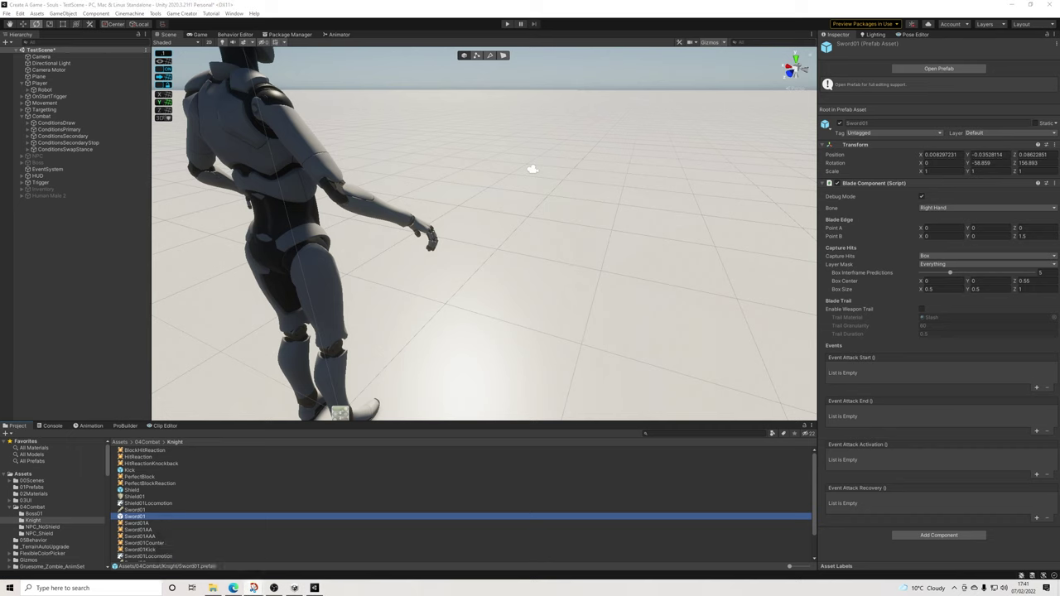
{"action": "key", "text": "super+shift+s"}
{"action": "left_click_drag", "start_coordinate": [907, 143], "coordinate": [1056, 183]}
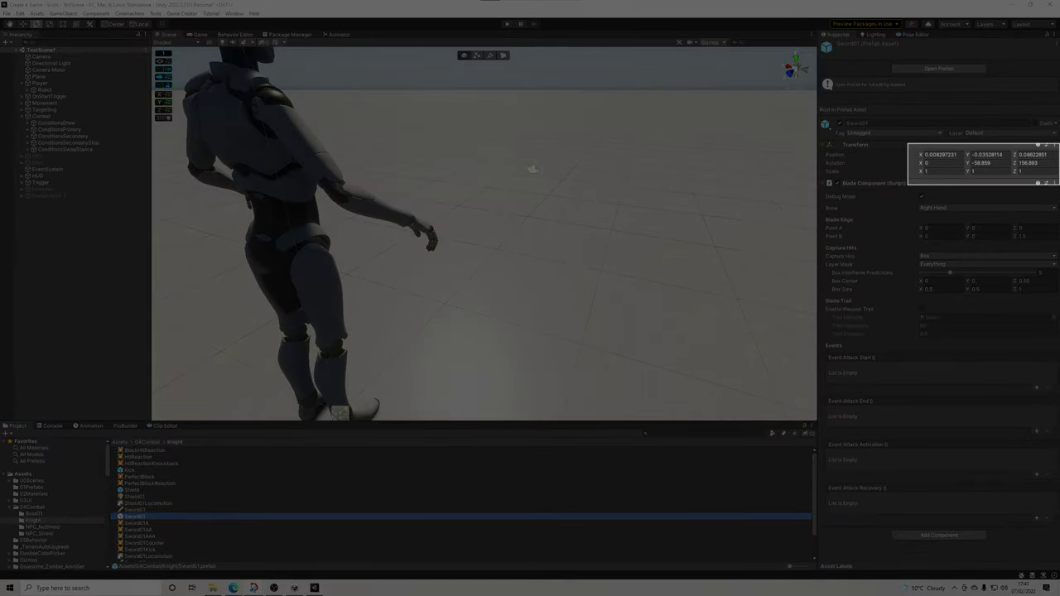
{"action": "left_click_drag", "start_coordinate": [1056, 183], "coordinate": [1057, 183]}
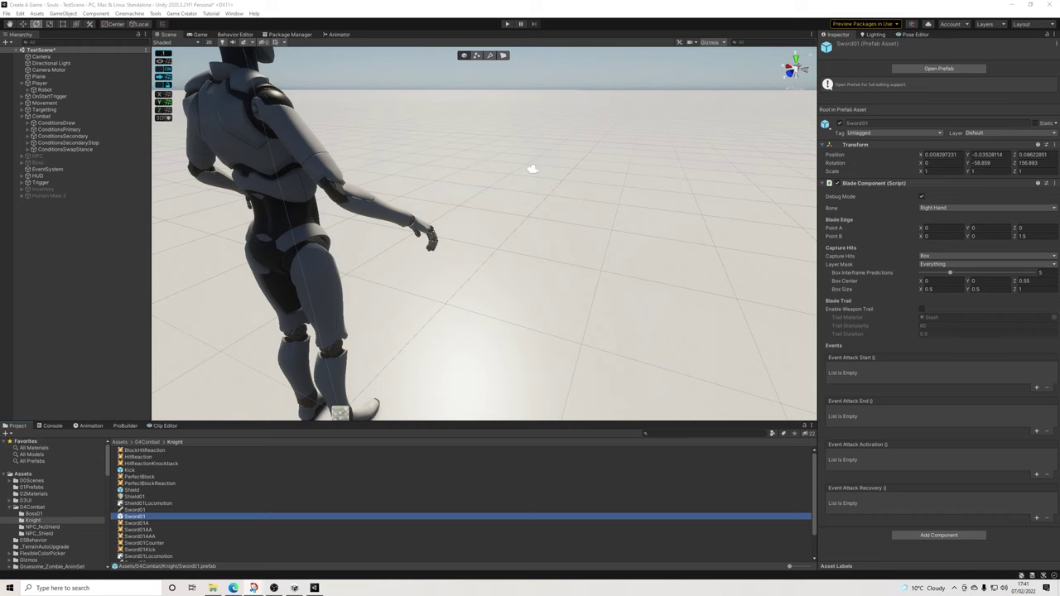
In the Game Creator inventory preferences, expand the Attach from RightHand action in the Basic Sword's On Equip actions
{"action": "left_click", "coordinate": [182, 14]}
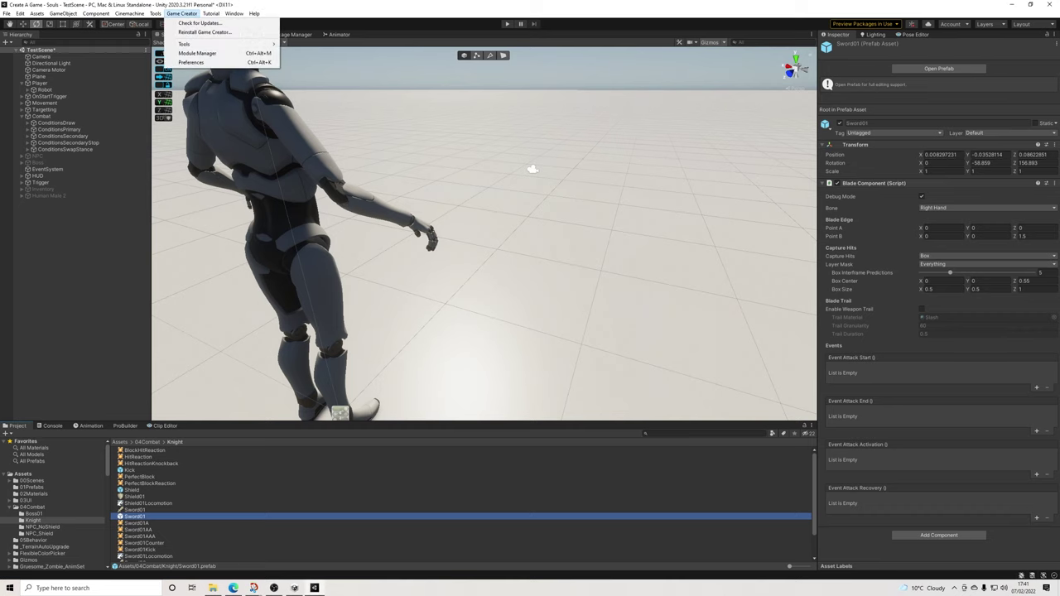
{"action": "left_click", "coordinate": [191, 62]}
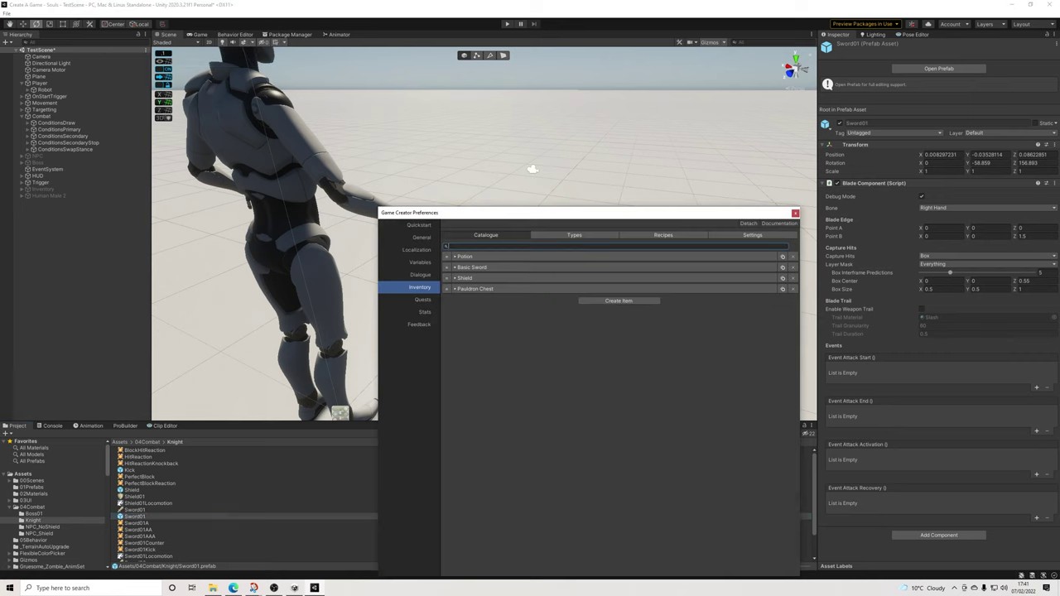
{"action": "left_click_drag", "start_coordinate": [464, 207], "coordinate": [408, 132]}
{"action": "left_click", "coordinate": [416, 187]}
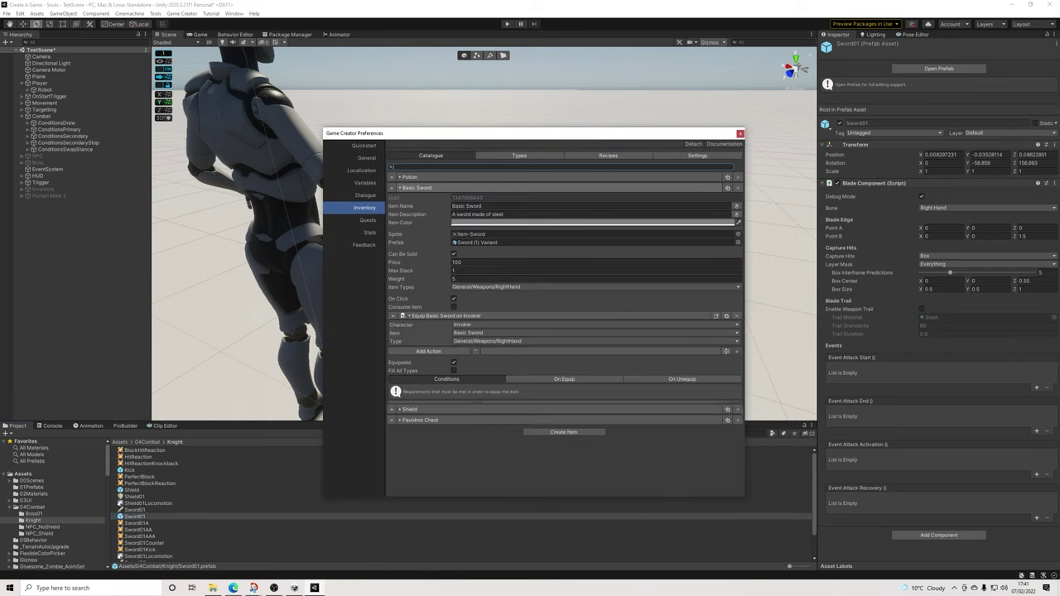
{"action": "left_click", "coordinate": [564, 379]}
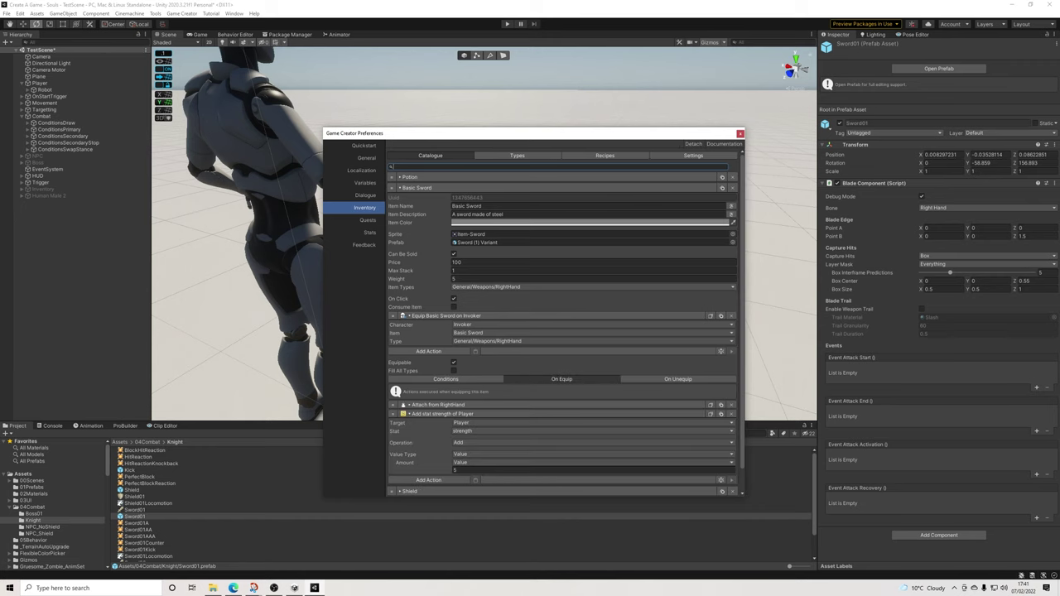
{"action": "scroll", "coordinate": [564, 380], "scroll_direction": "down", "scroll_amount": 2}
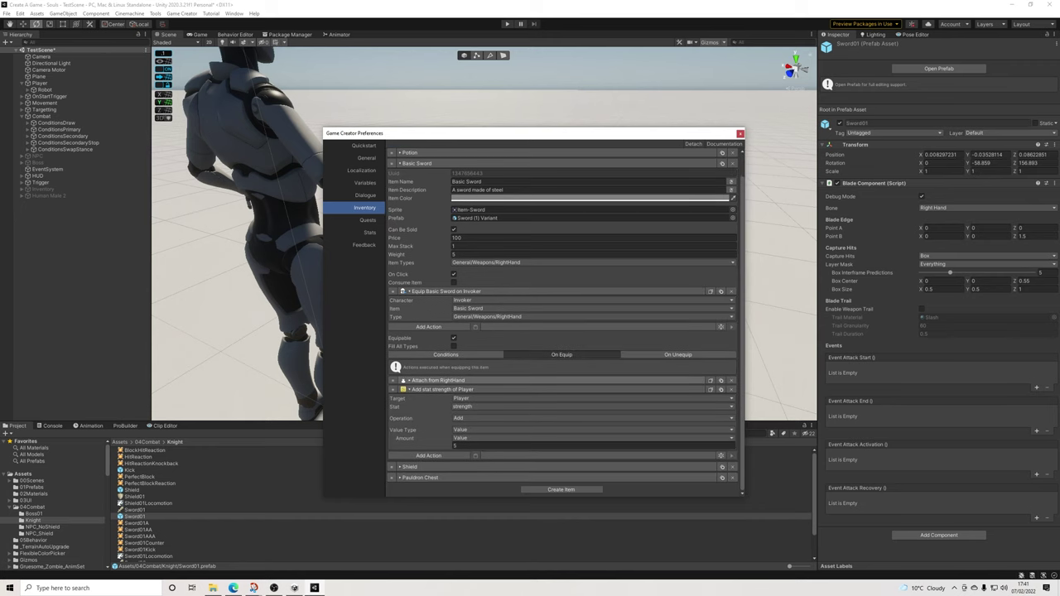
{"action": "left_click", "coordinate": [437, 380]}
Set the attach action's position to X 0.008297231, Y -0.03528114, Z 0.08622851
{"action": "scroll", "coordinate": [565, 322], "scroll_direction": "down", "scroll_amount": 1}
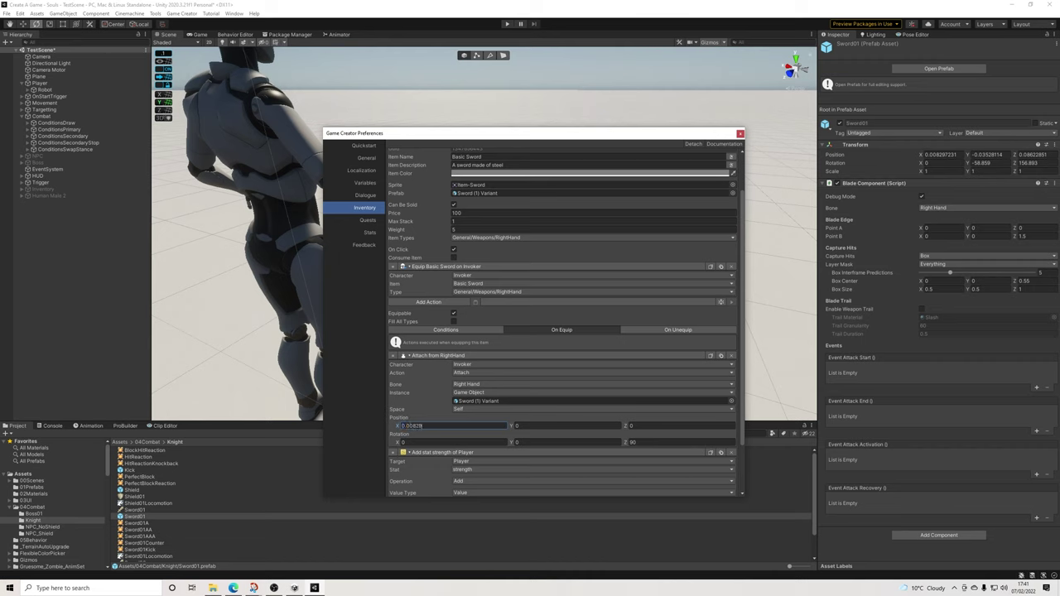
{"action": "key", "text": "Tab"}
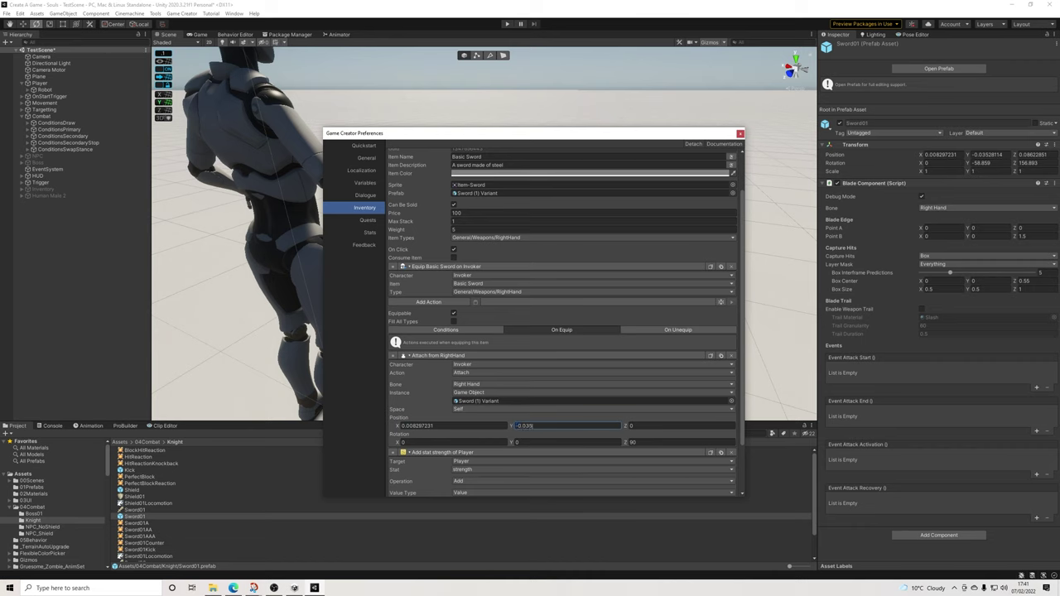
{"action": "key", "text": "Tab"}
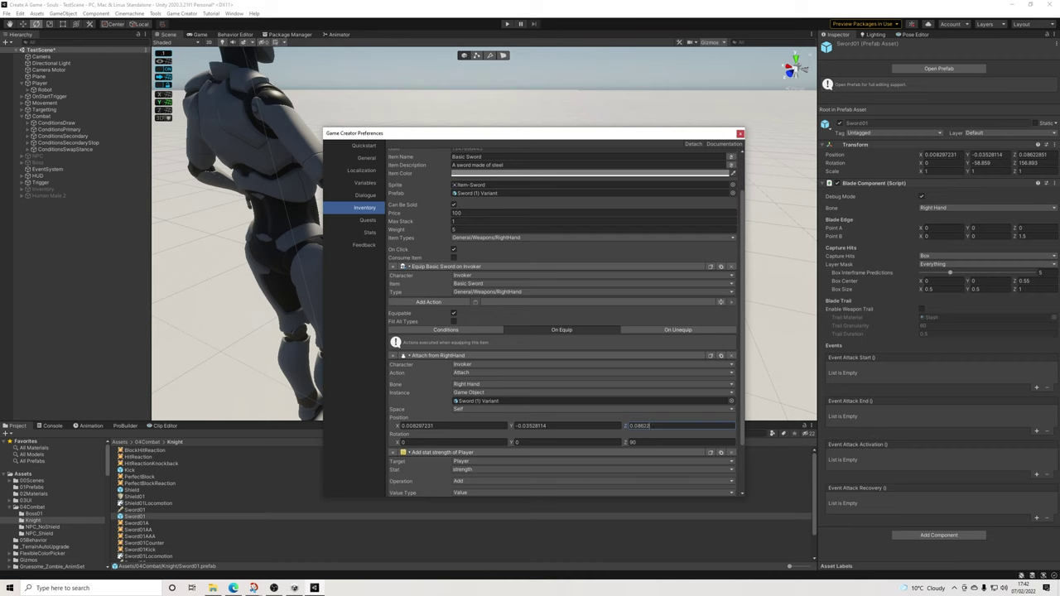
{"action": "key", "text": "Tab"}
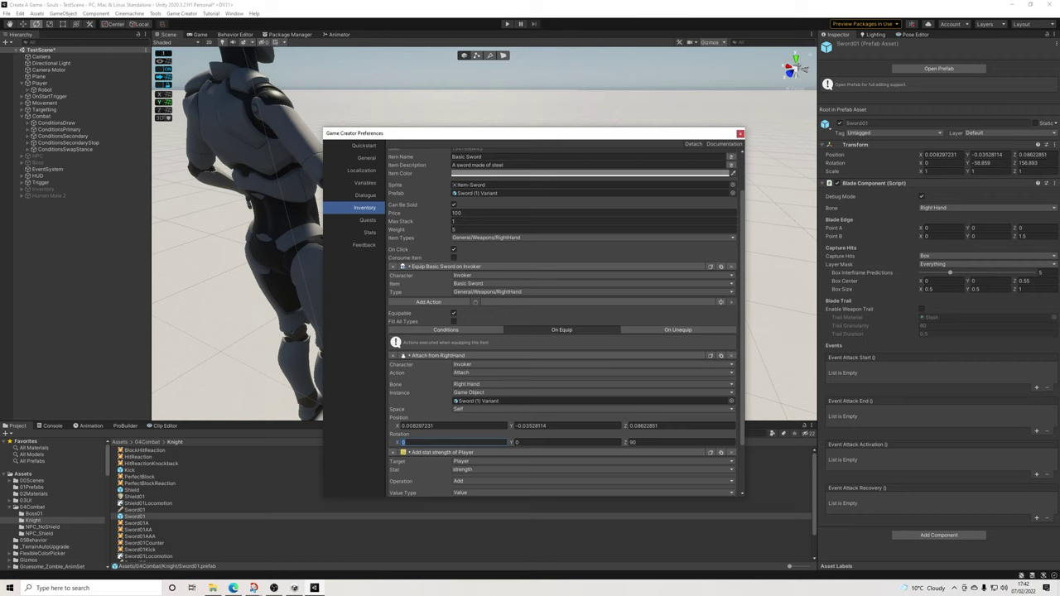
Set the attach action's rotation to X 0, Y -58.859, Z 246.893 and close the preferences
{"action": "key", "text": "Tab"}
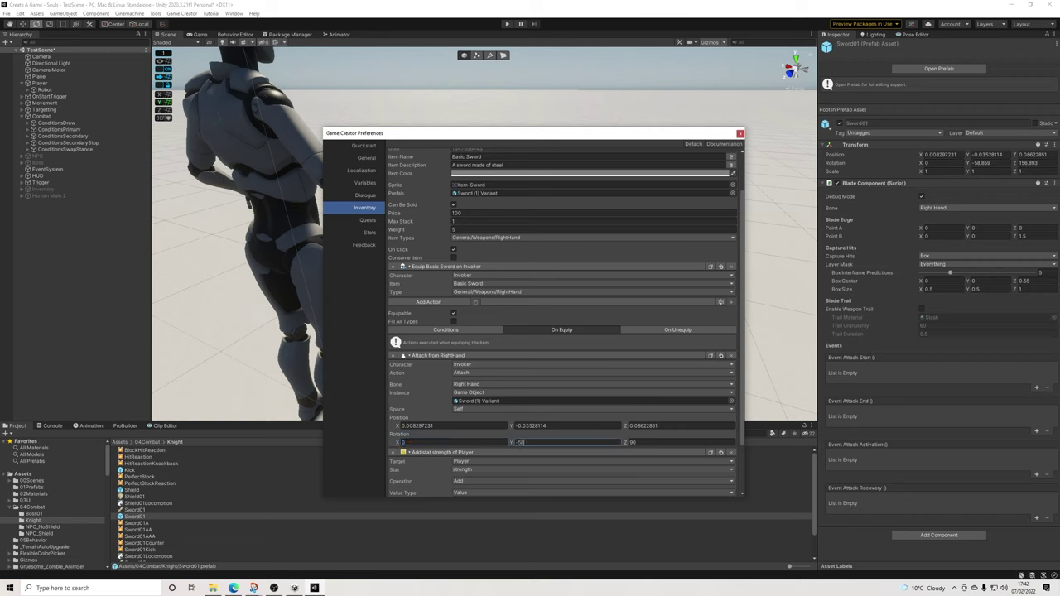
{"action": "type", "text": "-58.859"}
{"action": "key", "text": "Tab"}
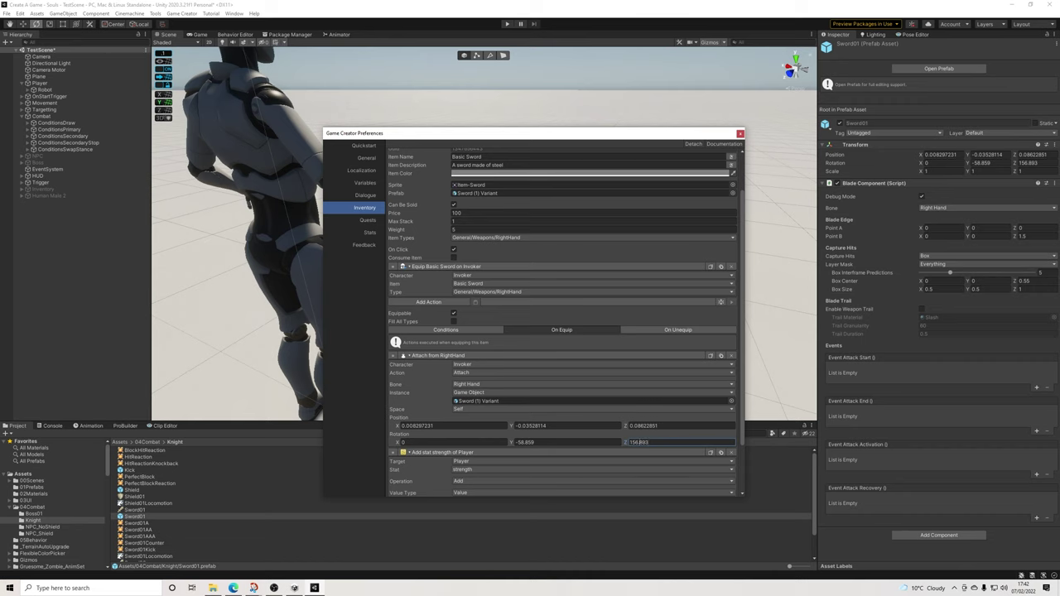
{"action": "key", "text": "BackSpace"}
{"action": "key", "text": "BackSpace"}
{"action": "type", "text": "24"}
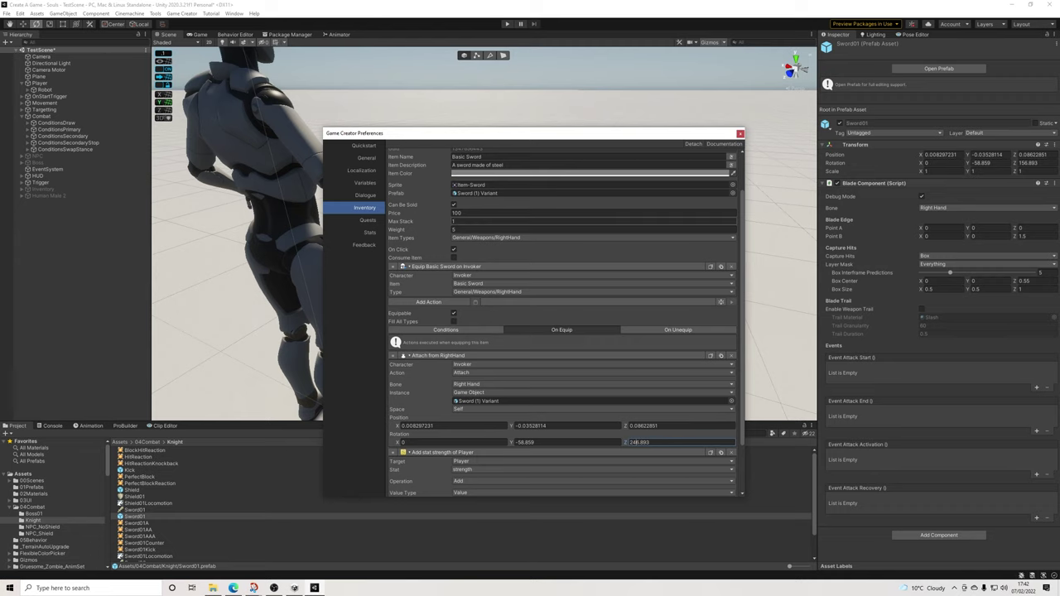
{"action": "left_click", "coordinate": [740, 134]}
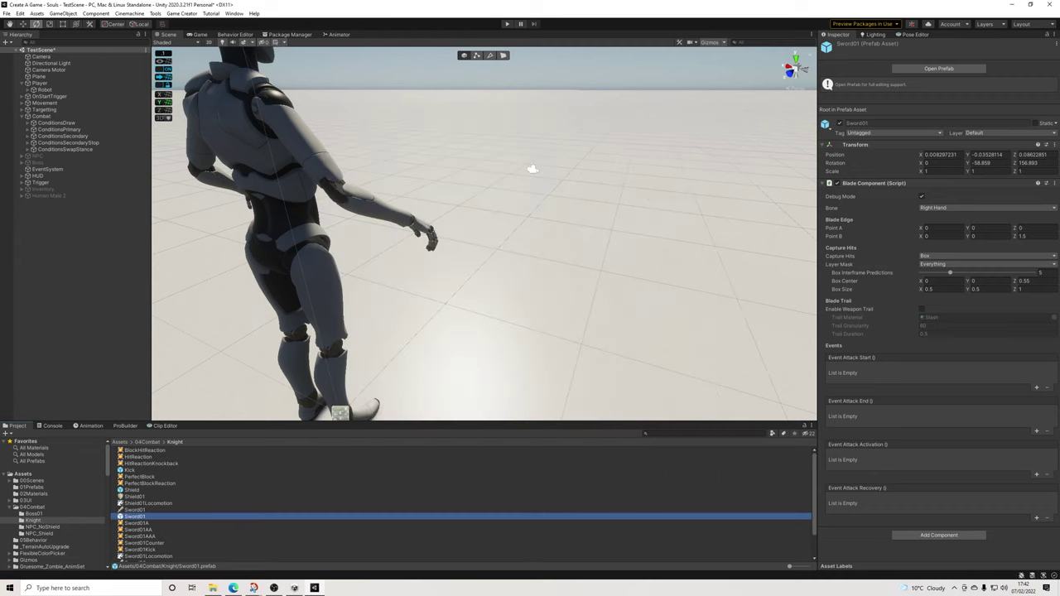
Save the scene and test the equipped sword's placement in play mode, stopping when finished
{"action": "left_click", "coordinate": [7, 13]}
{"action": "left_click", "coordinate": [25, 42]}
{"action": "left_click", "coordinate": [507, 25]}
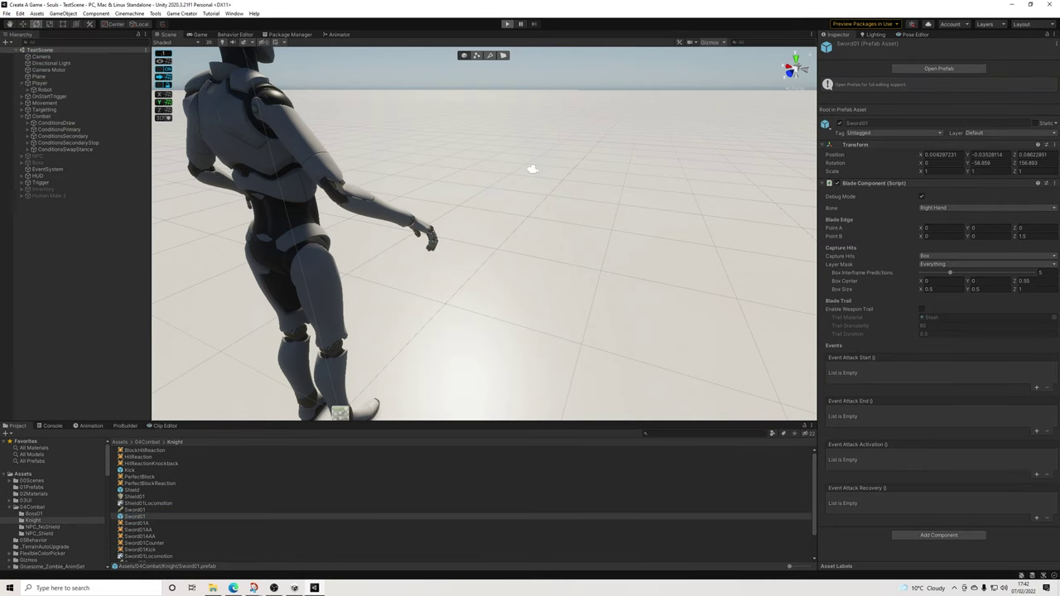
{"action": "left_click", "coordinate": [507, 23]}
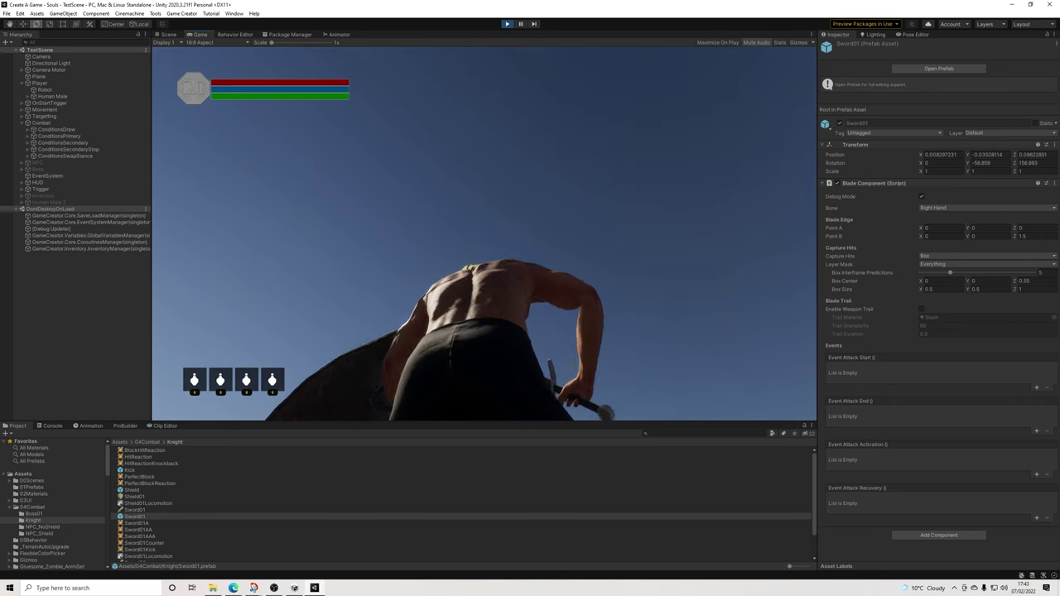
{"action": "key", "text": "ctrl+p"}
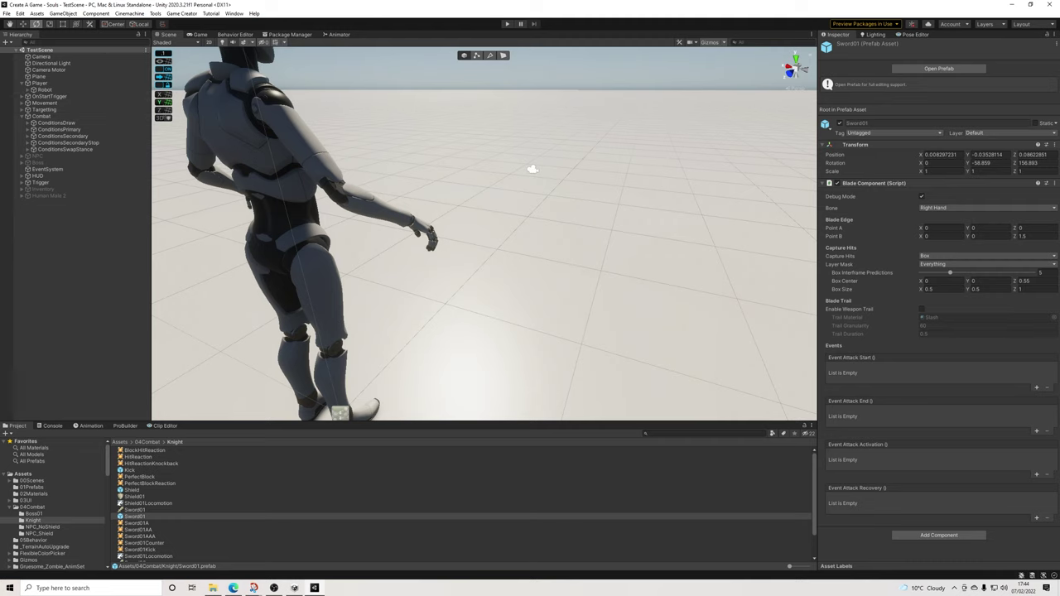
In the Game Creator inventory preferences, expand the Basic Sword item and show its On Equip actions
{"action": "left_click", "coordinate": [181, 13]}
{"action": "left_click", "coordinate": [192, 63]}
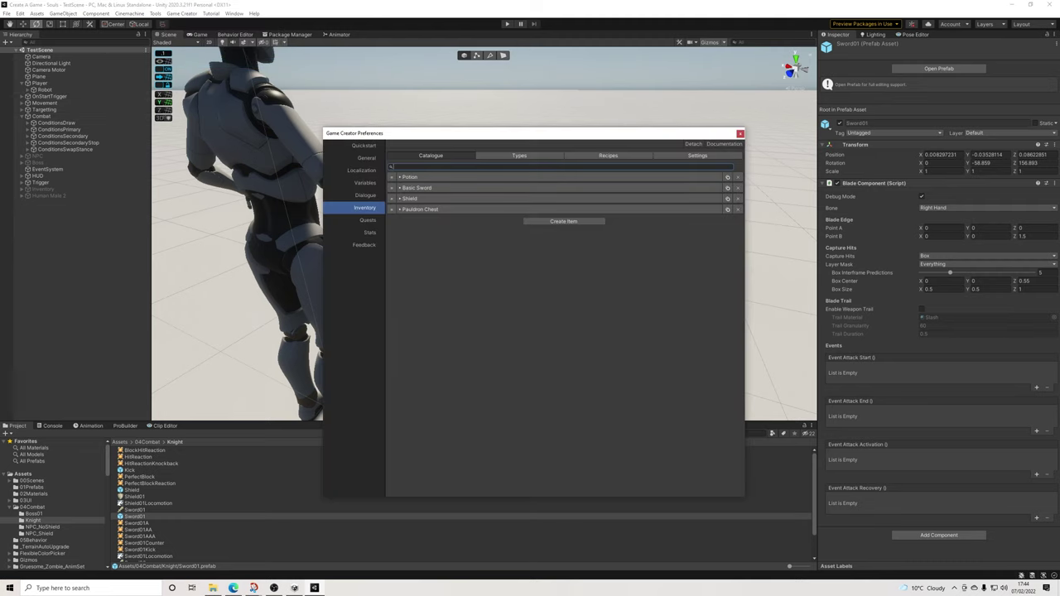
{"action": "left_click_drag", "start_coordinate": [465, 134], "coordinate": [471, 101]}
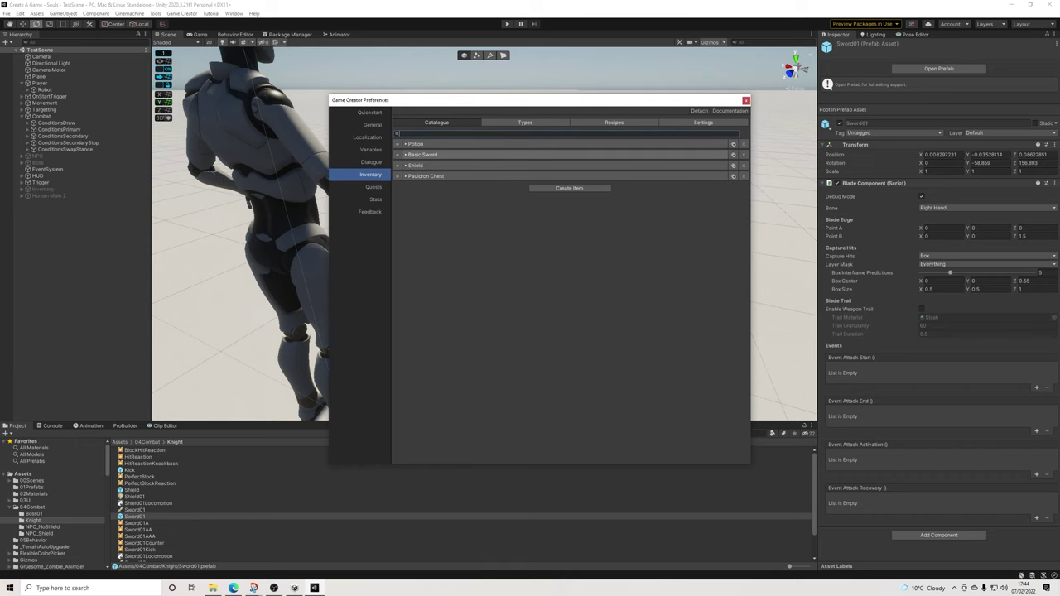
{"action": "left_click", "coordinate": [497, 155]}
{"action": "left_click", "coordinate": [568, 346]}
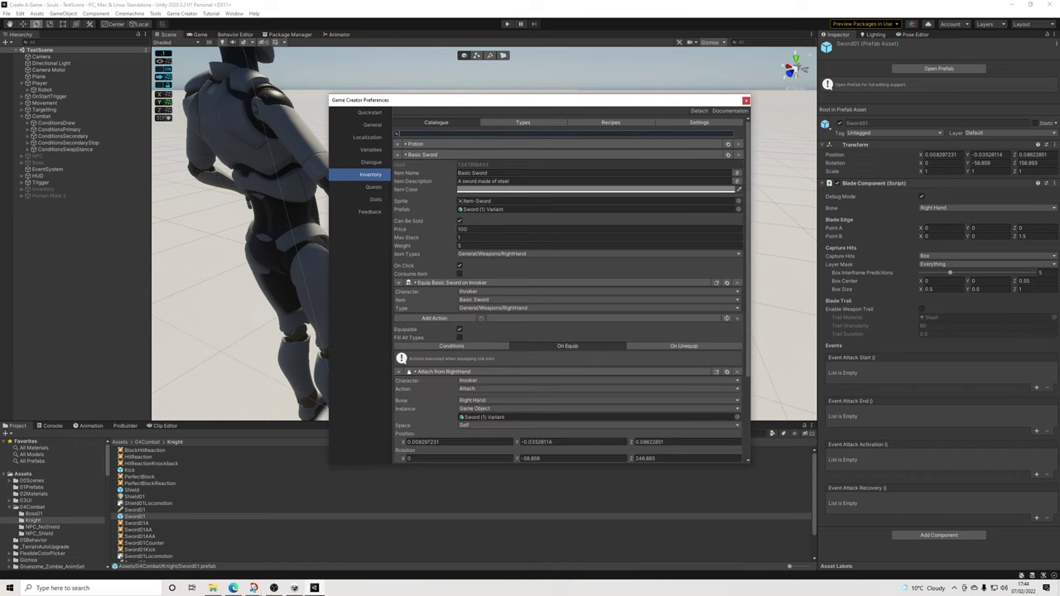
{"action": "scroll", "coordinate": [567, 289], "scroll_direction": "down", "scroll_amount": 3}
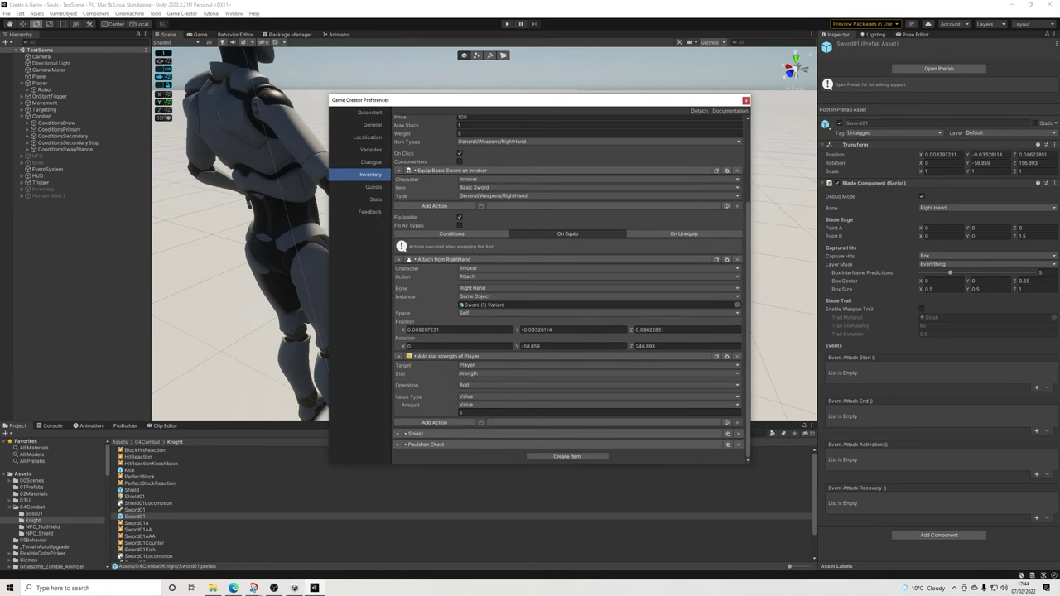
Copy the draw Sword01 action from ConditionsDraw into the Basic Sword's On Equip actions, placing it between the attach and strength actions
{"action": "left_click", "coordinate": [57, 123]}
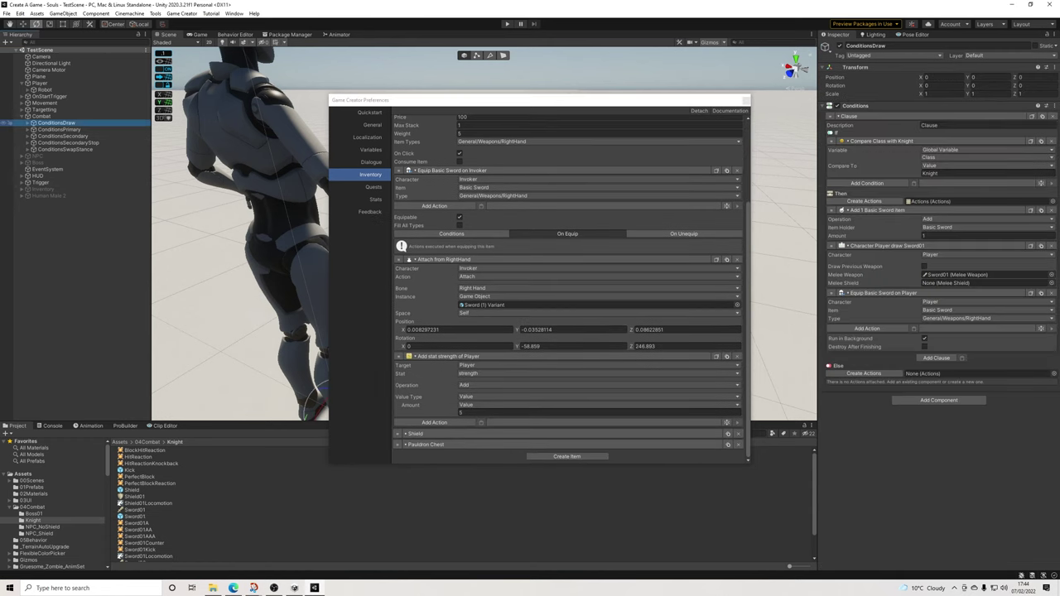
{"action": "left_click", "coordinate": [27, 123]}
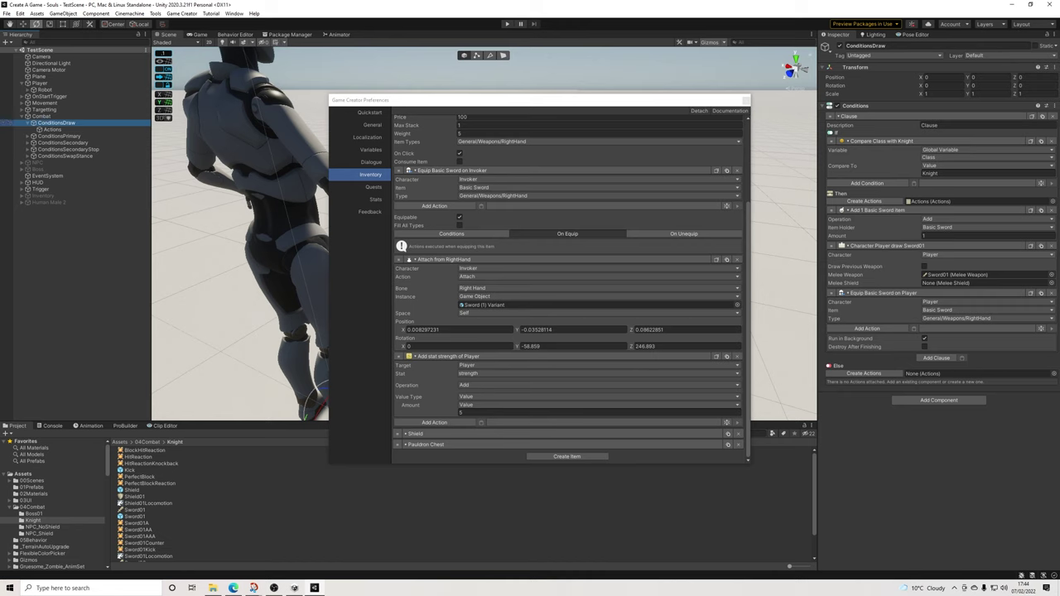
{"action": "left_click", "coordinate": [882, 255]}
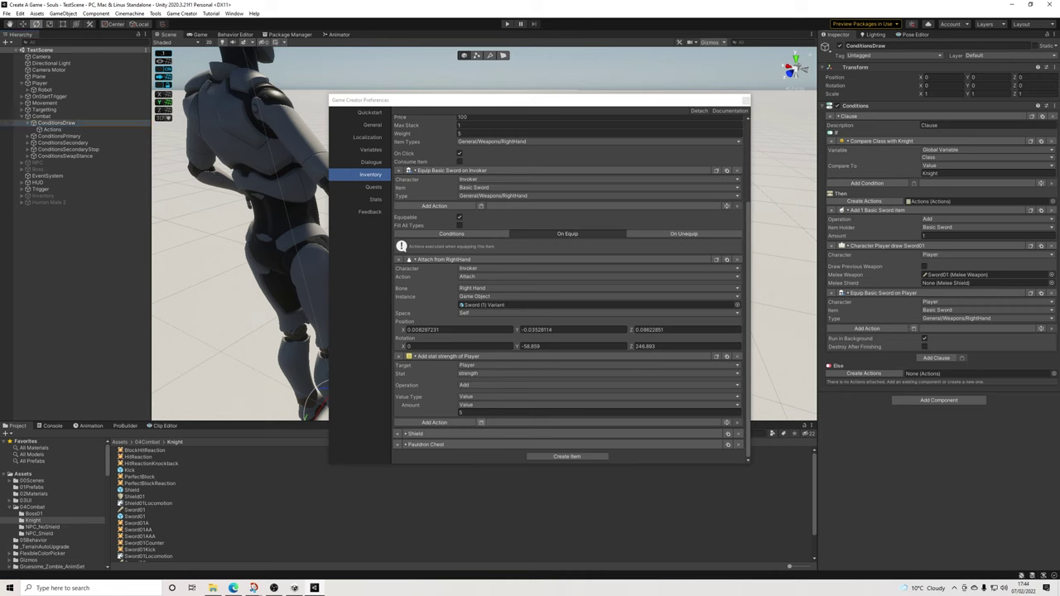
{"action": "left_click", "coordinate": [481, 422]}
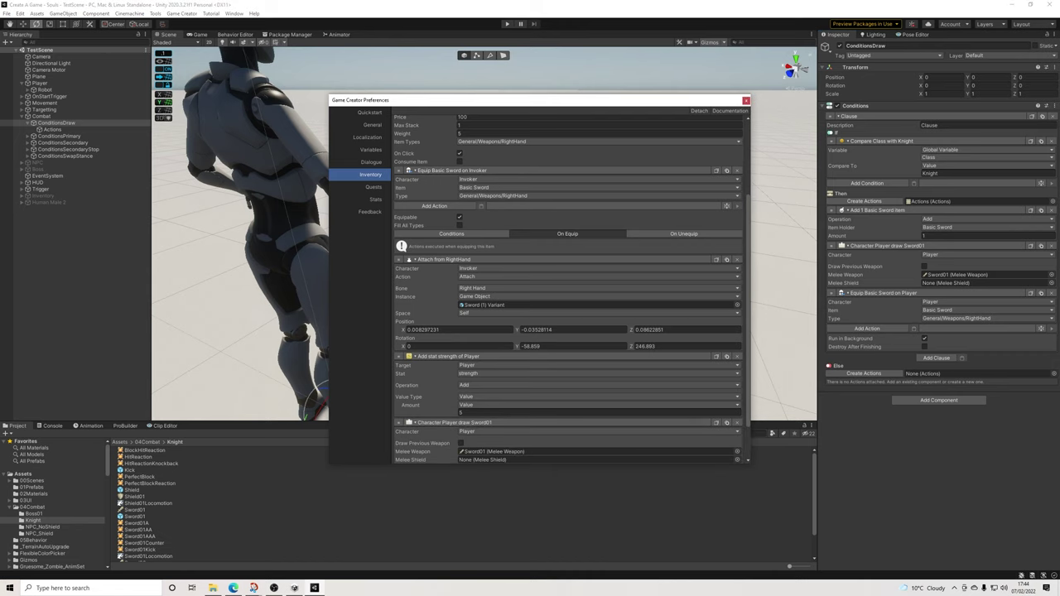
{"action": "left_click_drag", "start_coordinate": [399, 260], "coordinate": [409, 353]}
{"action": "scroll", "coordinate": [409, 353], "scroll_direction": "down", "scroll_amount": 2}
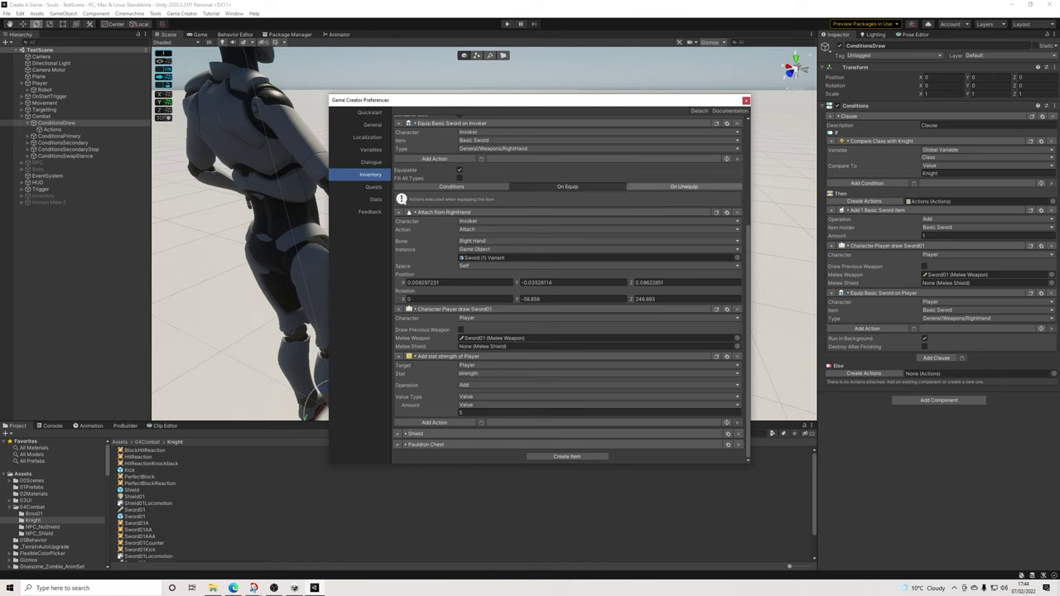
Compare the Basic Sword's On Equip and On Unequip actions, leaving On Unequip open
{"action": "left_click", "coordinate": [684, 186]}
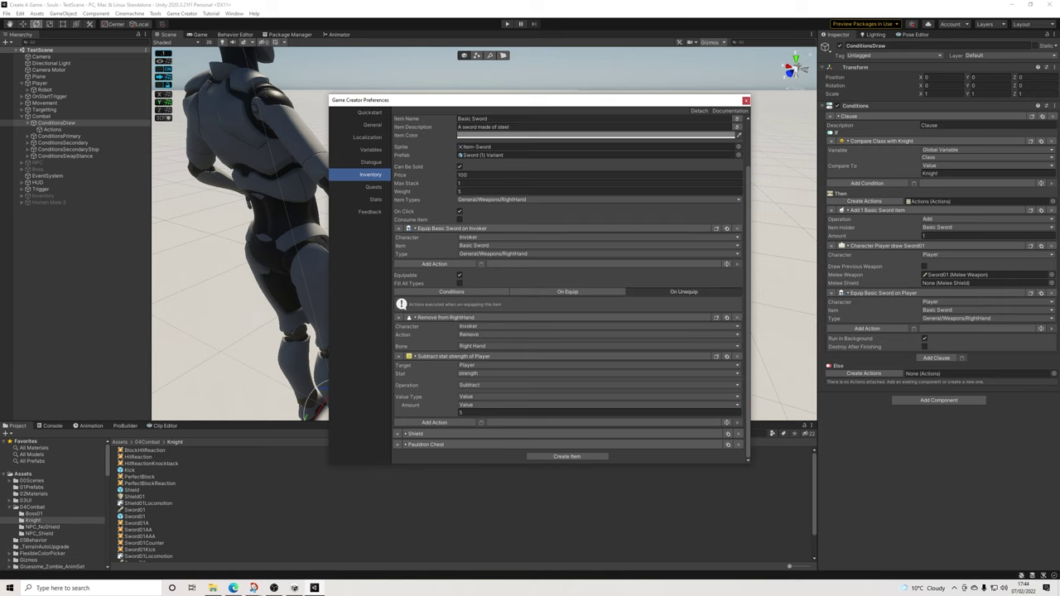
{"action": "left_click", "coordinate": [567, 291]}
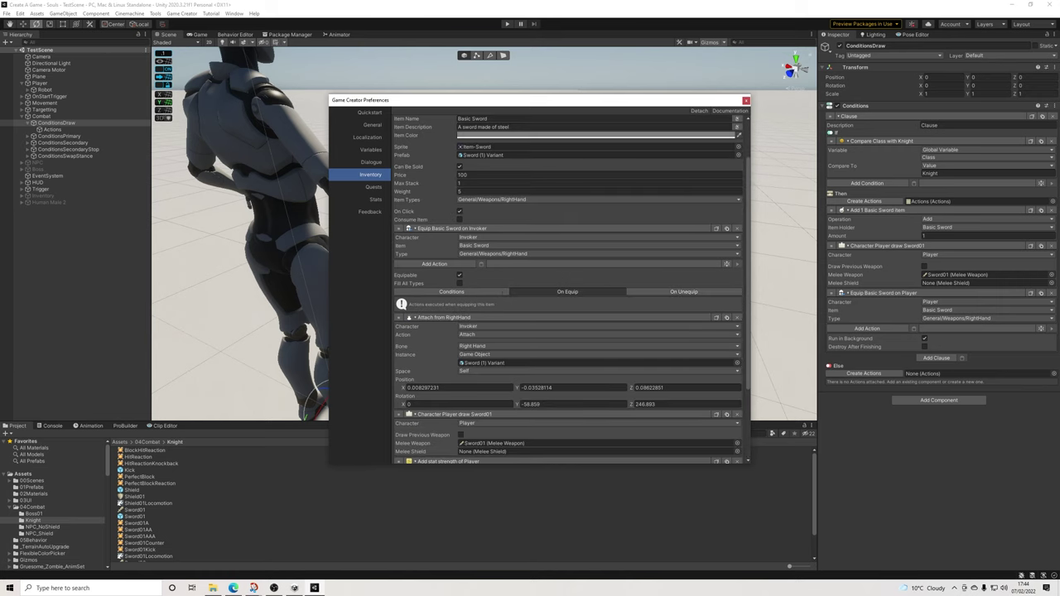
{"action": "scroll", "coordinate": [567, 291], "scroll_direction": "down", "scroll_amount": 1}
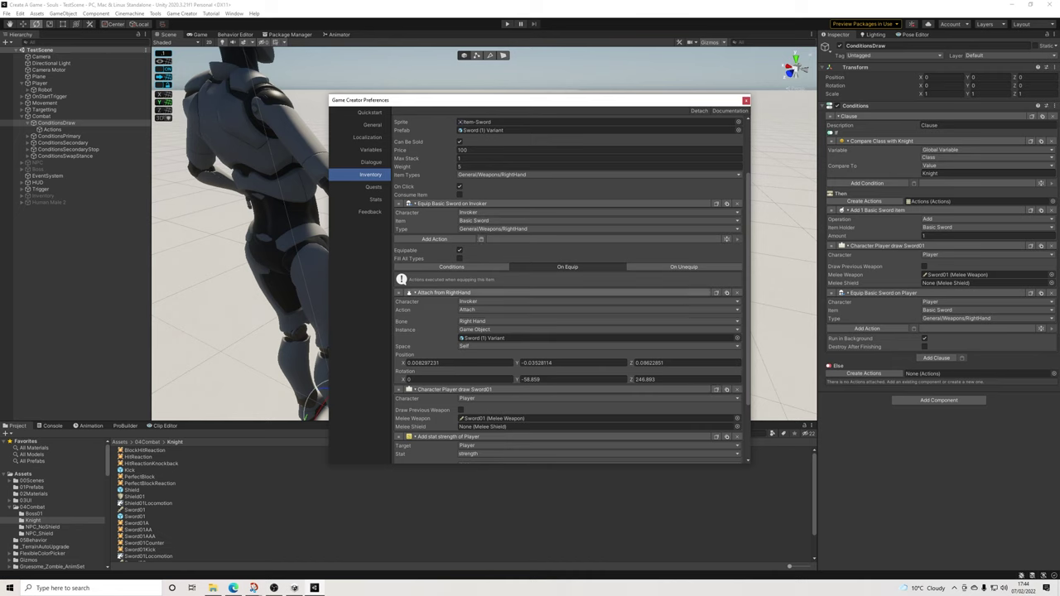
{"action": "left_click", "coordinate": [684, 266]}
{"action": "left_click", "coordinate": [481, 422]}
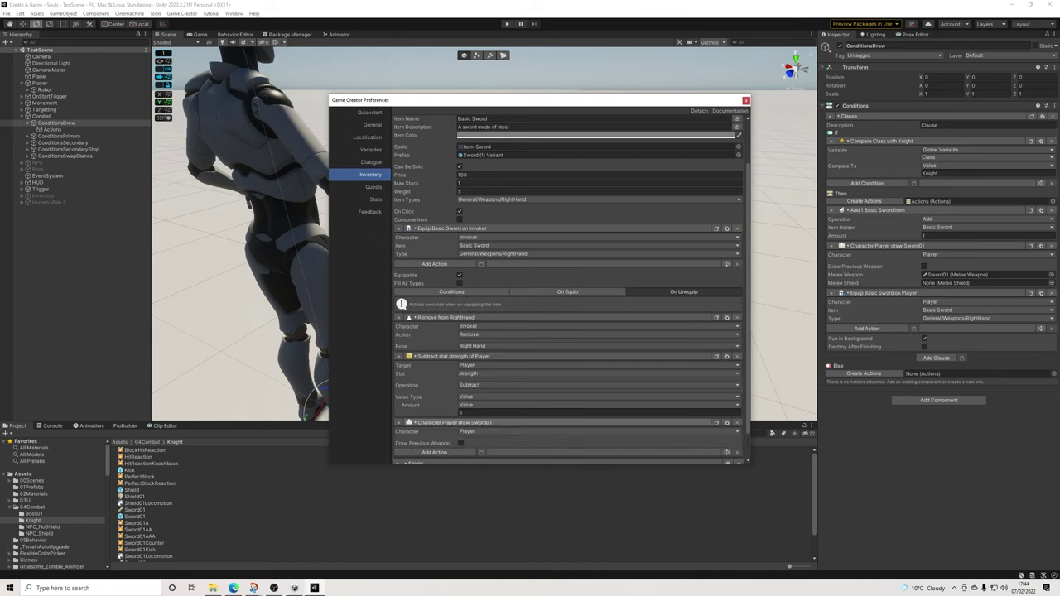
{"action": "left_click_drag", "start_coordinate": [398, 422], "coordinate": [399, 354]}
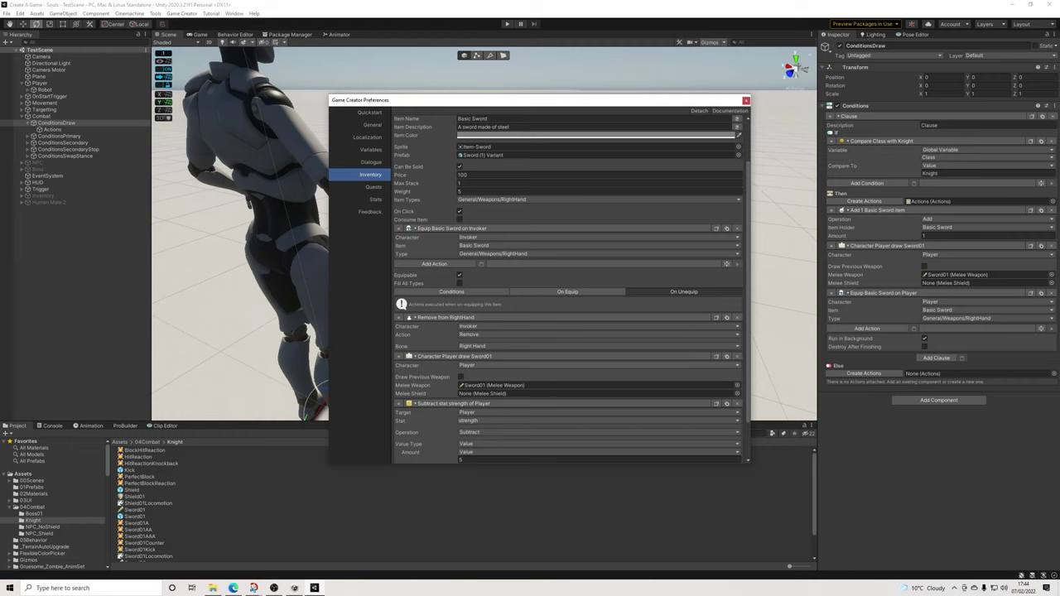
{"action": "left_click", "coordinate": [737, 356]}
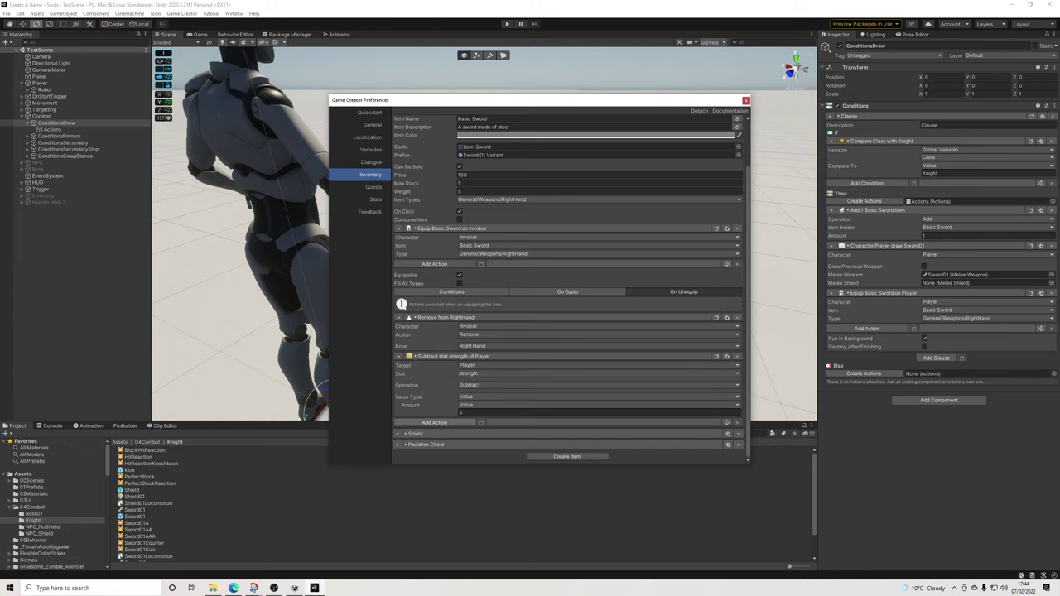
Add a Sheathe Weapon action to the Basic Sword's On Unequip actions and move it above the strength subtraction
{"action": "left_click", "coordinate": [434, 422]}
{"action": "type", "text": "shea"}
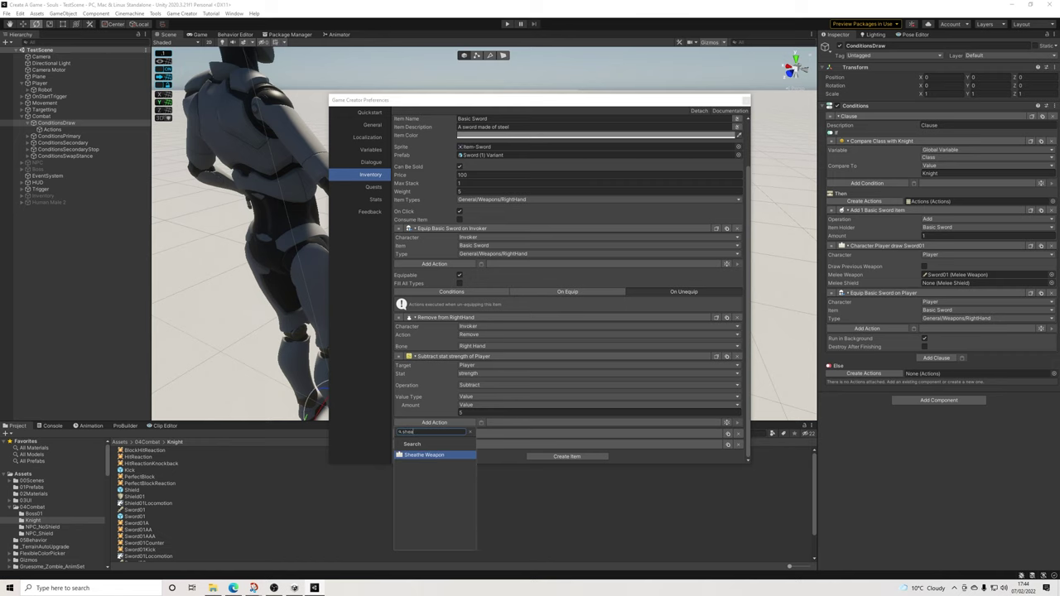
{"action": "key", "text": "Return"}
{"action": "left_click_drag", "start_coordinate": [399, 423], "coordinate": [413, 354]}
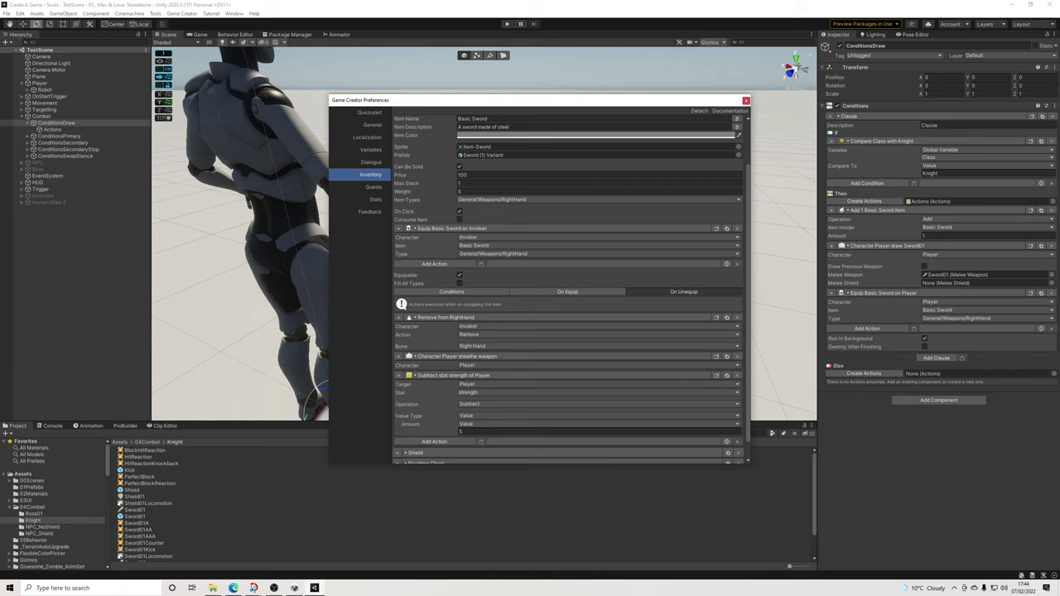
Delete the draw Sword01 action from ConditionsDraw and save the scene
{"action": "left_click", "coordinate": [1051, 245]}
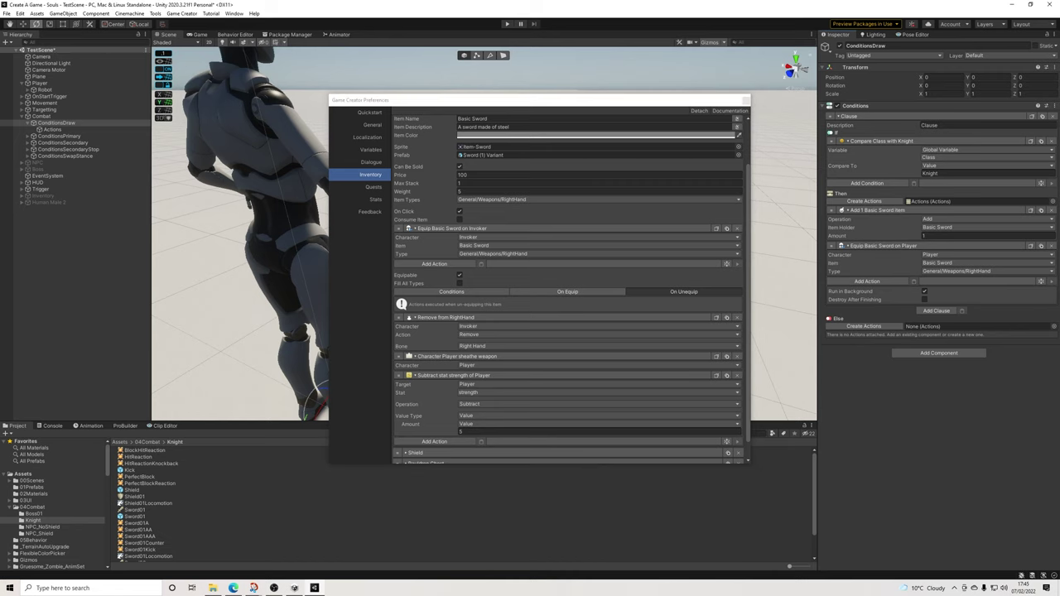
{"action": "left_click", "coordinate": [7, 13]}
{"action": "left_click", "coordinate": [18, 53]}
Start play mode, close the preferences window and test drawing the sword with the player
{"action": "left_click", "coordinate": [508, 24]}
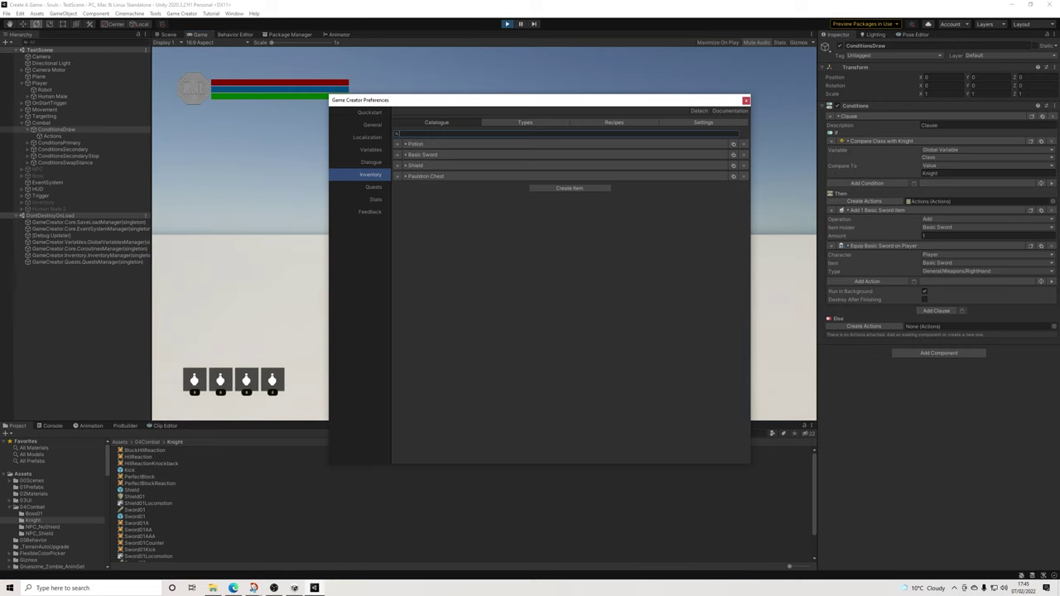
{"action": "left_click", "coordinate": [746, 100]}
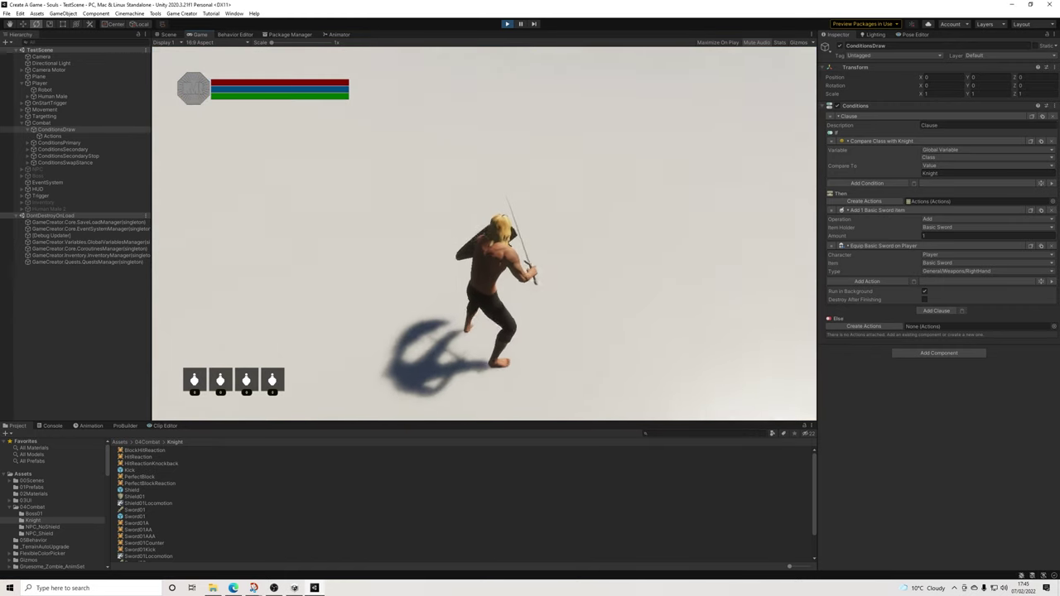
{"action": "key", "text": "q"}
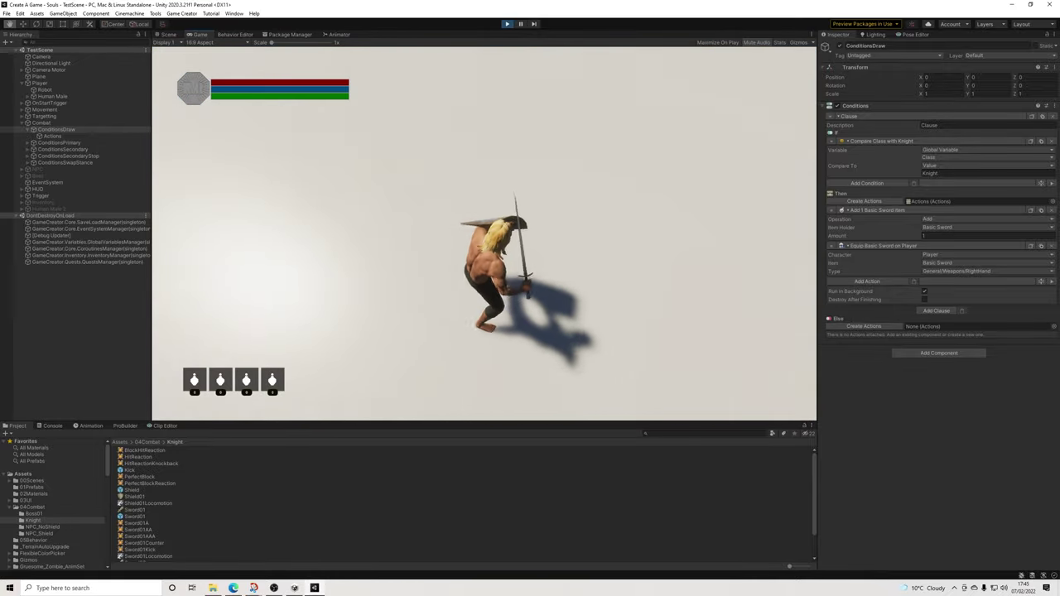
{"action": "key", "text": "e"}
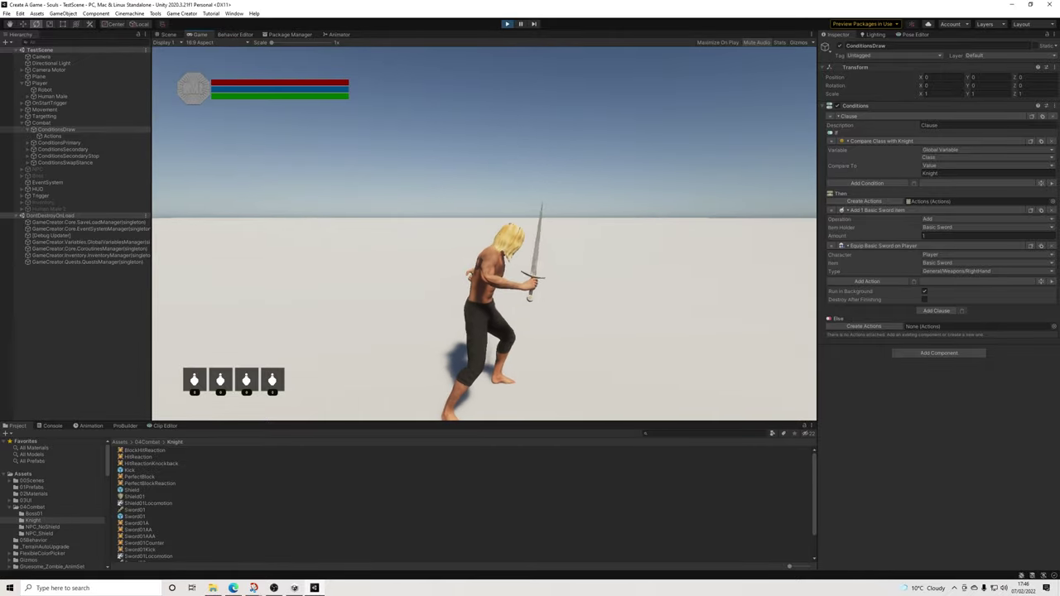
{"action": "key", "text": "e"}
{"action": "key", "text": "e"}
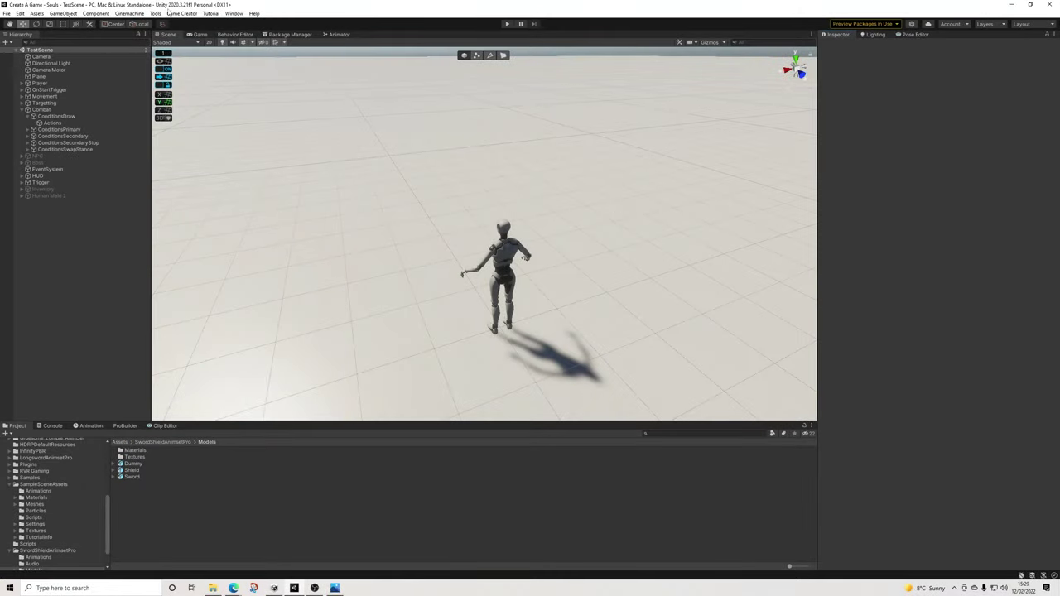
Select the Shield01 melee shield in the 04Combat/Knight folder and take a screen snip of its General settings
{"action": "scroll", "coordinate": [72, 493], "scroll_direction": "up", "scroll_amount": 5}
{"action": "scroll", "coordinate": [69, 499], "scroll_direction": "up", "scroll_amount": 2}
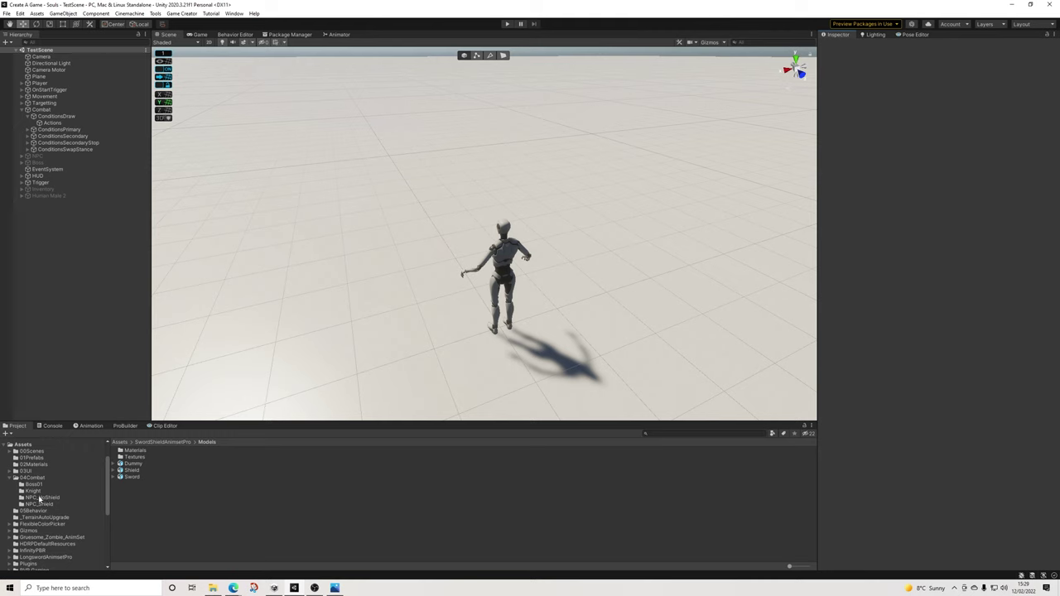
{"action": "left_click", "coordinate": [33, 491]}
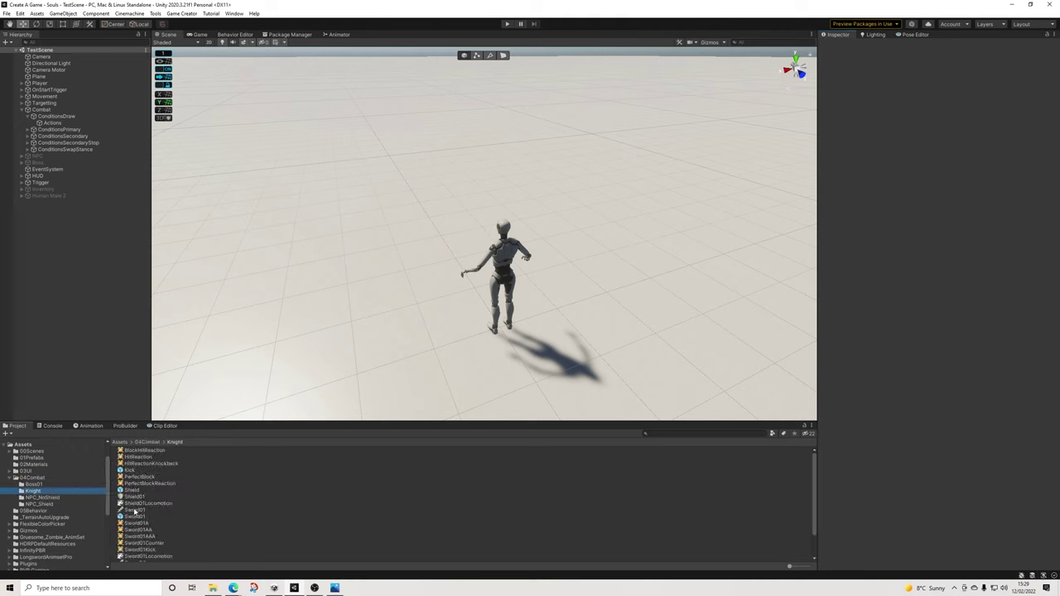
{"action": "left_click", "coordinate": [135, 497]}
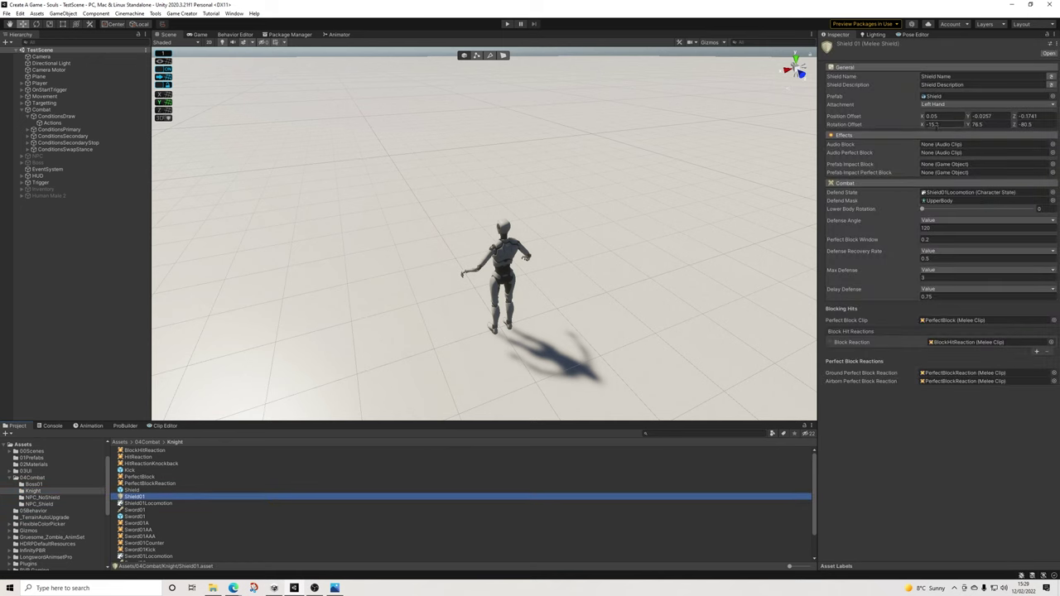
{"action": "left_click", "coordinate": [253, 587]}
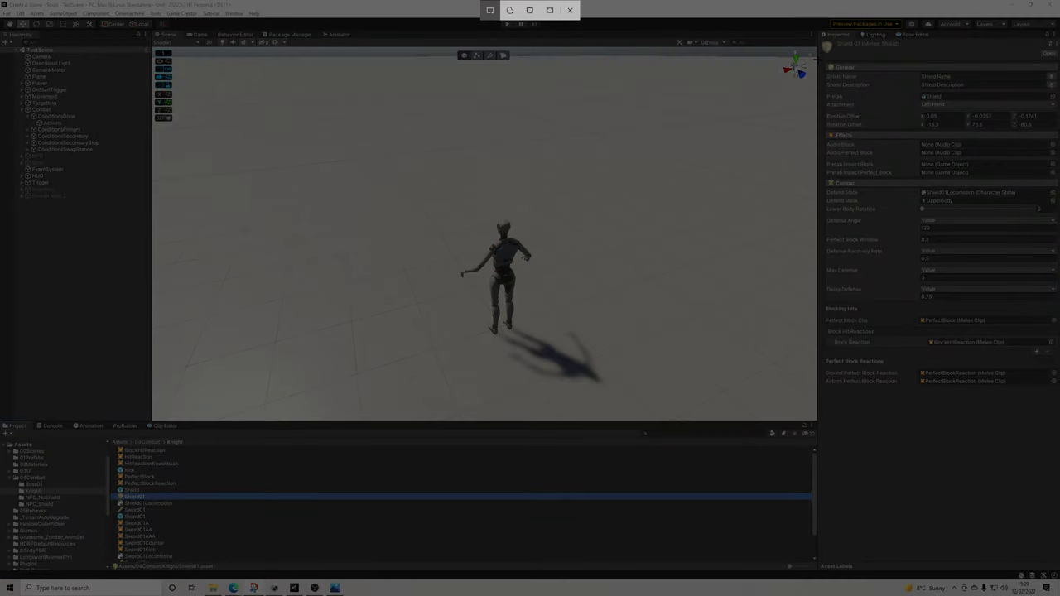
{"action": "left_click_drag", "start_coordinate": [818, 59], "coordinate": [1058, 138]}
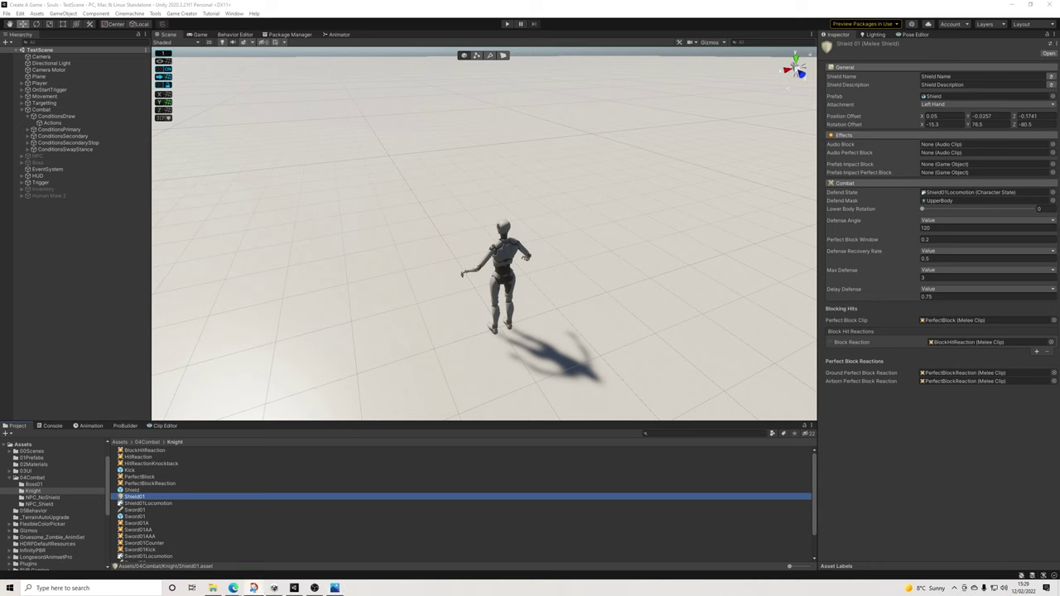
Clear the Shield01 melee shield's prefab by setting it to None
{"action": "left_click", "coordinate": [931, 116]}
{"action": "left_click", "coordinate": [1052, 96]}
{"action": "left_click_drag", "start_coordinate": [1054, 319], "coordinate": [1057, 122]}
{"action": "left_click", "coordinate": [568, 141]}
{"action": "left_click", "coordinate": [1052, 88]}
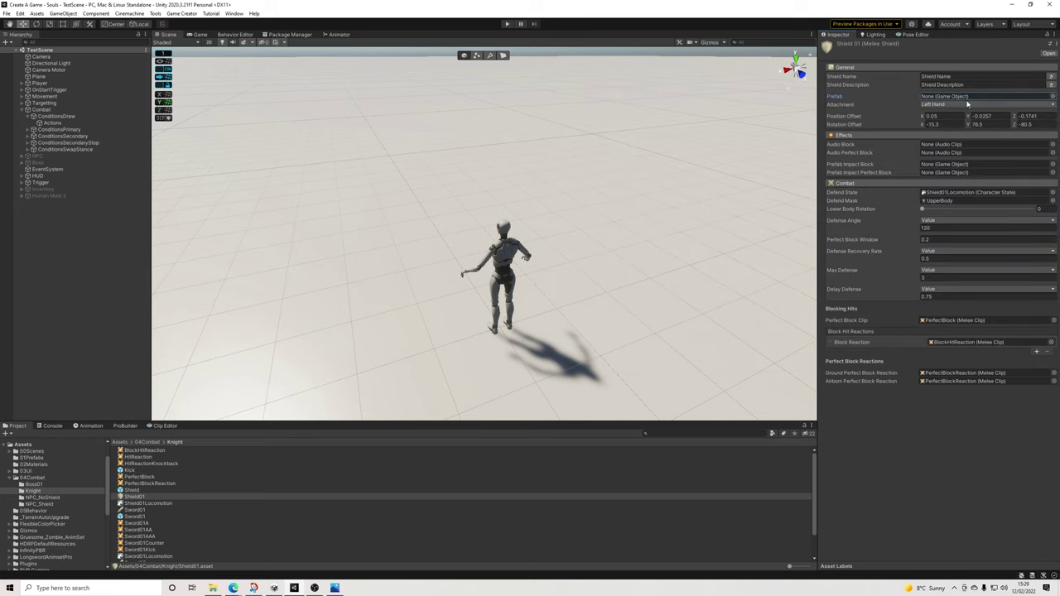
In the inventory preferences, set the type of the Shield item's equip action to General/Weapons/LeftHand
{"action": "left_click", "coordinate": [181, 13]}
{"action": "left_click", "coordinate": [199, 62]}
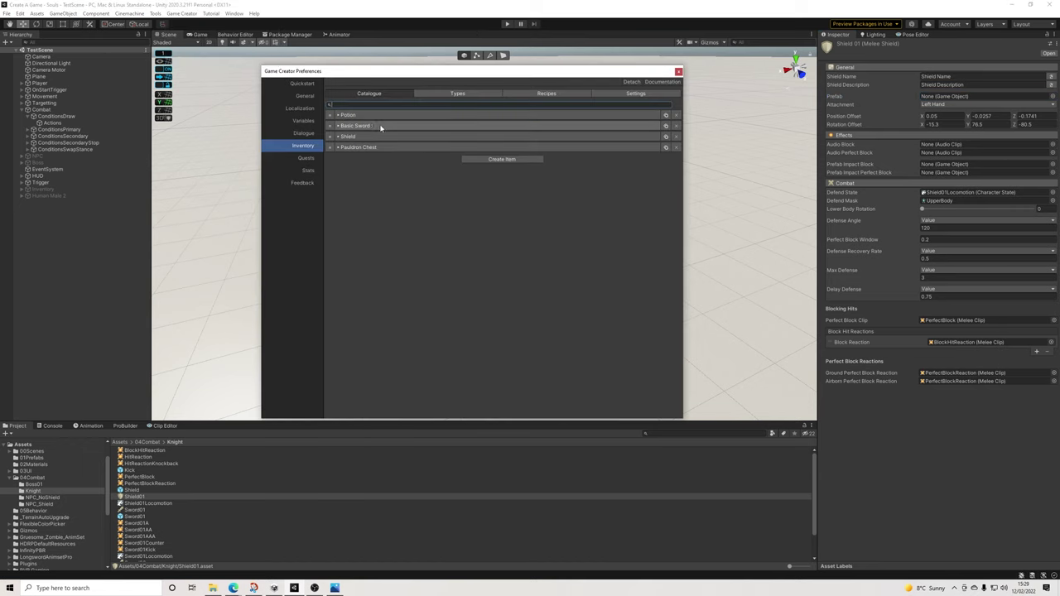
{"action": "left_click", "coordinate": [347, 136]}
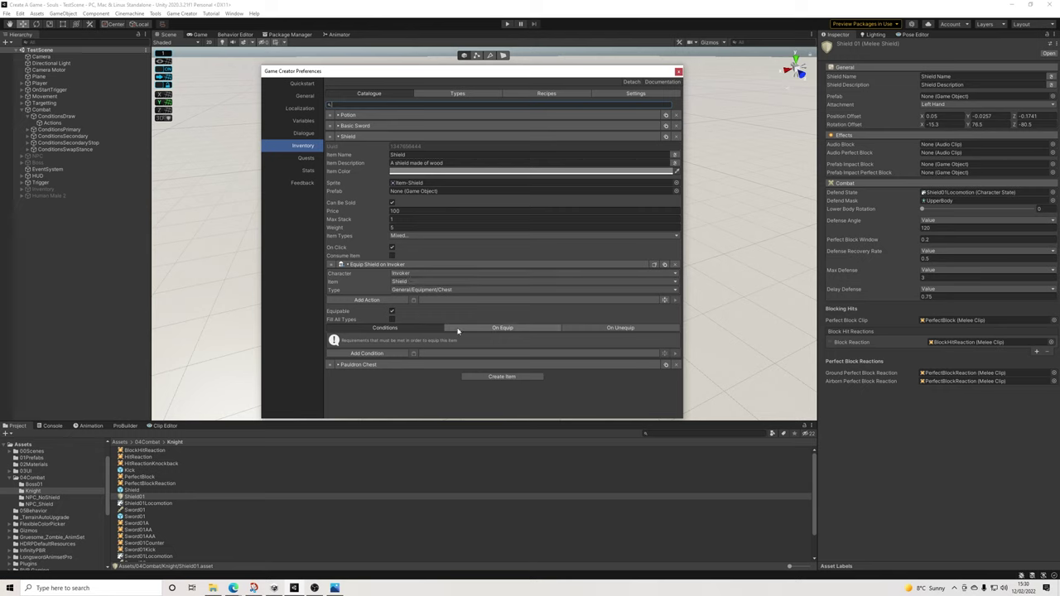
{"action": "left_click", "coordinate": [426, 290]}
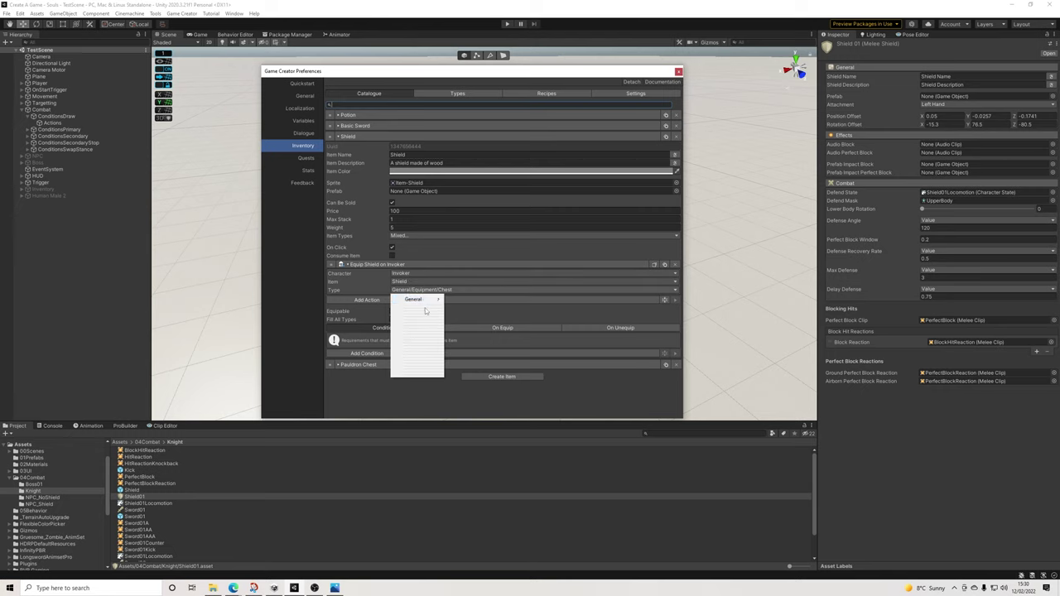
{"action": "mouse_move", "coordinate": [414, 299]}
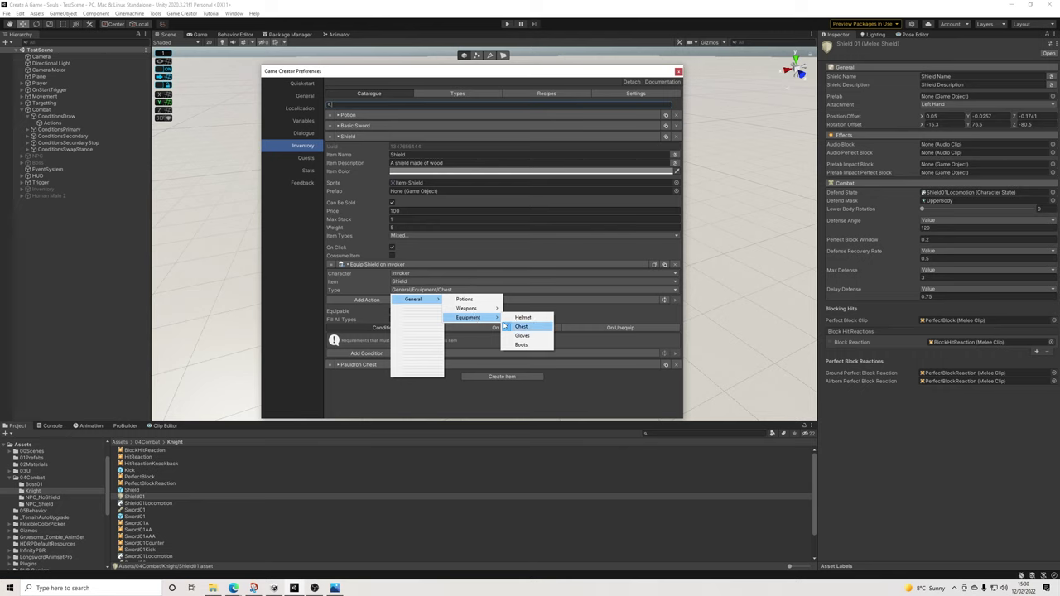
{"action": "mouse_move", "coordinate": [492, 311]}
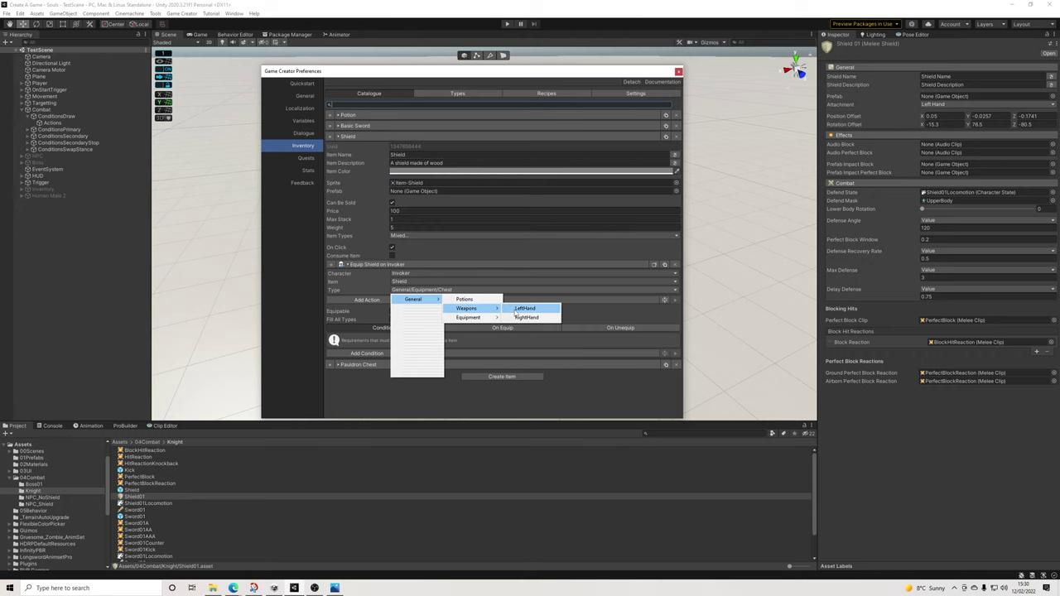
{"action": "left_click", "coordinate": [521, 308]}
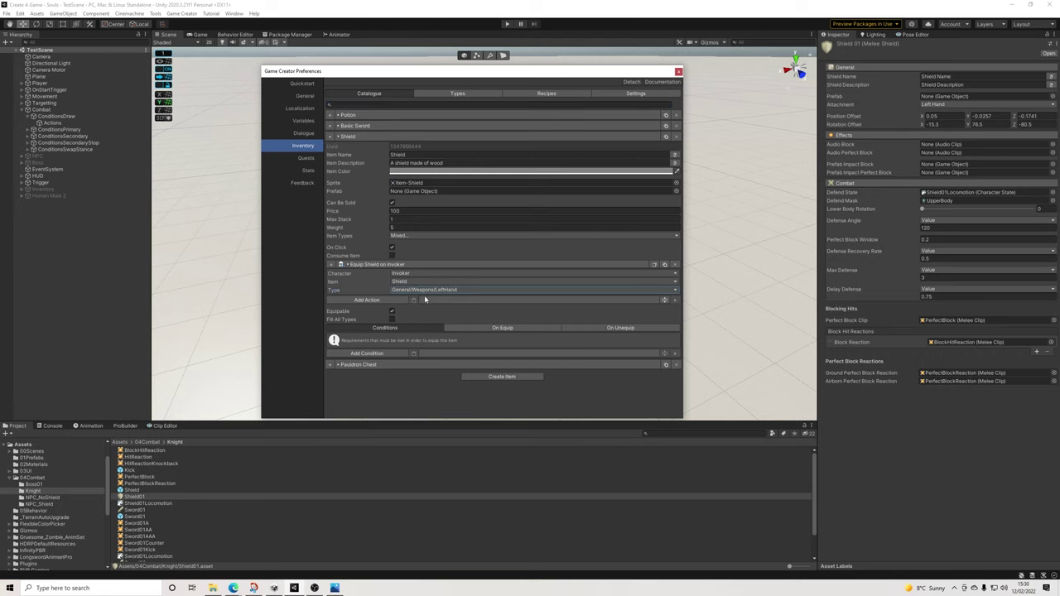
Set the Shield item's item types to General/Weapons/LeftHand only
{"action": "left_click", "coordinate": [404, 238]}
{"action": "left_click", "coordinate": [412, 245]}
{"action": "left_click", "coordinate": [407, 238]}
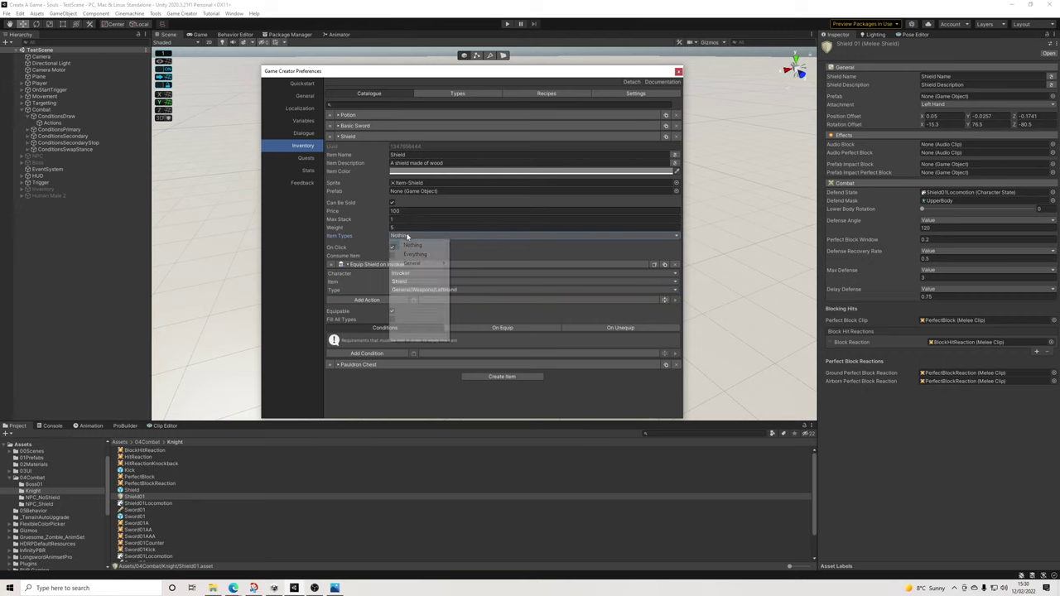
{"action": "mouse_move", "coordinate": [418, 263]}
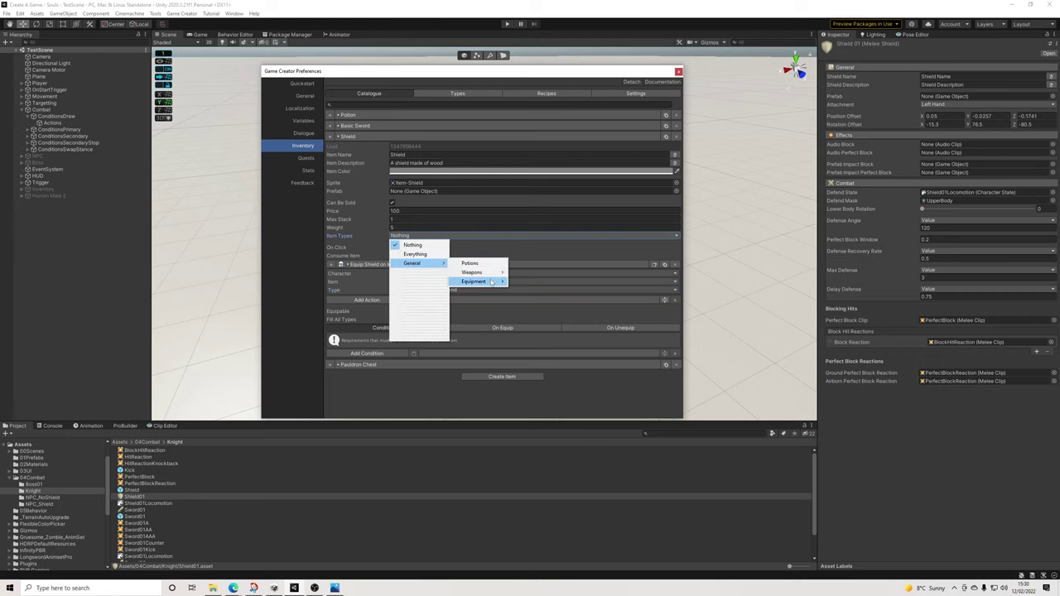
{"action": "mouse_move", "coordinate": [474, 272]}
{"action": "left_click", "coordinate": [530, 273]}
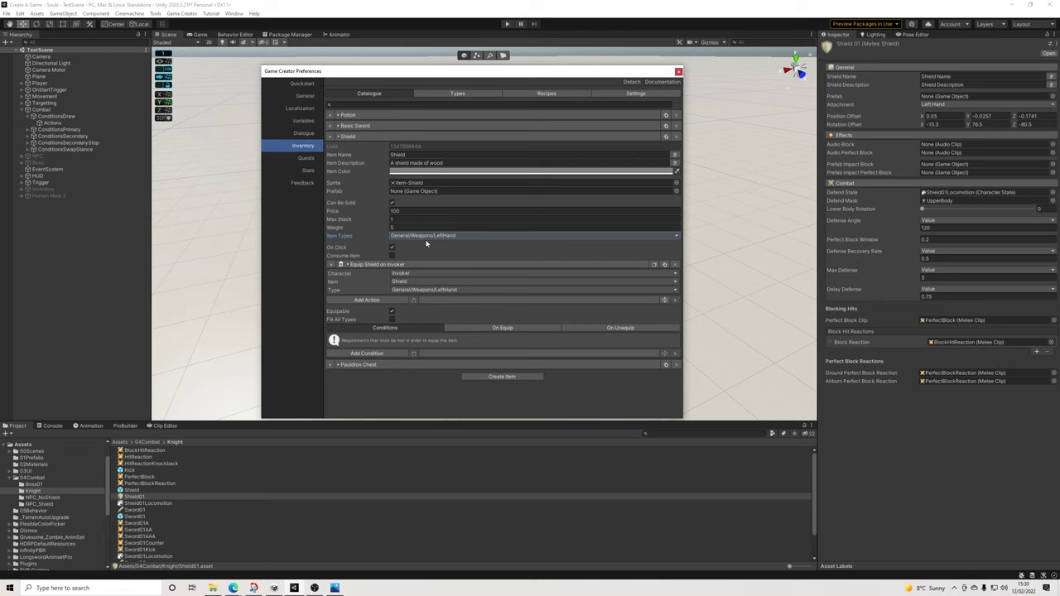
Check the Shield item's equip and unequip actions, including the game object attached to the left hand
{"action": "left_click", "coordinate": [489, 327]}
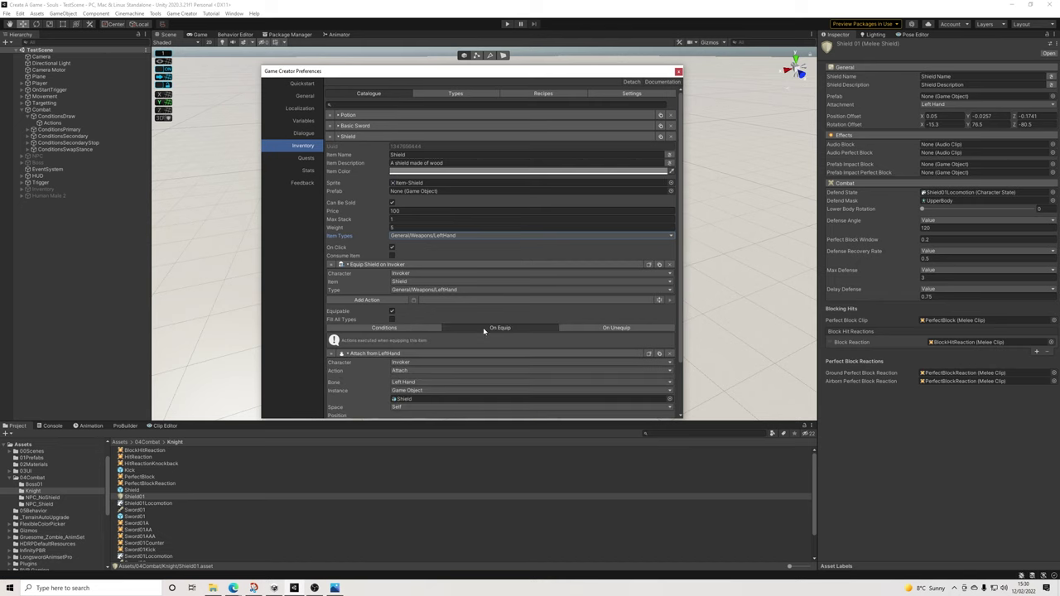
{"action": "scroll", "coordinate": [473, 310], "scroll_direction": "down", "scroll_amount": 2}
{"action": "left_click", "coordinate": [412, 350]}
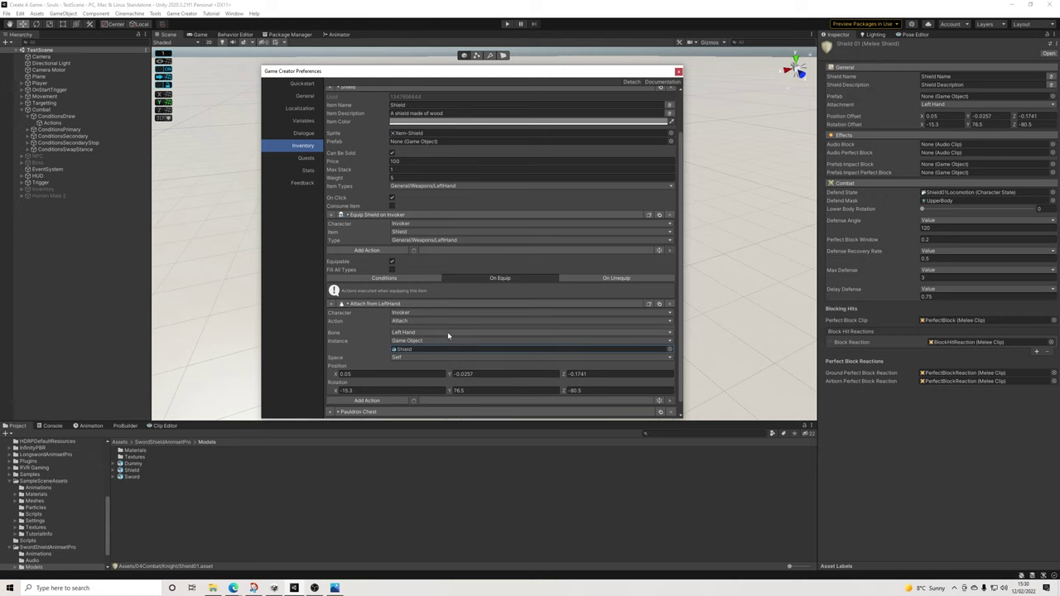
{"action": "scroll", "coordinate": [463, 323], "scroll_direction": "down", "scroll_amount": 1}
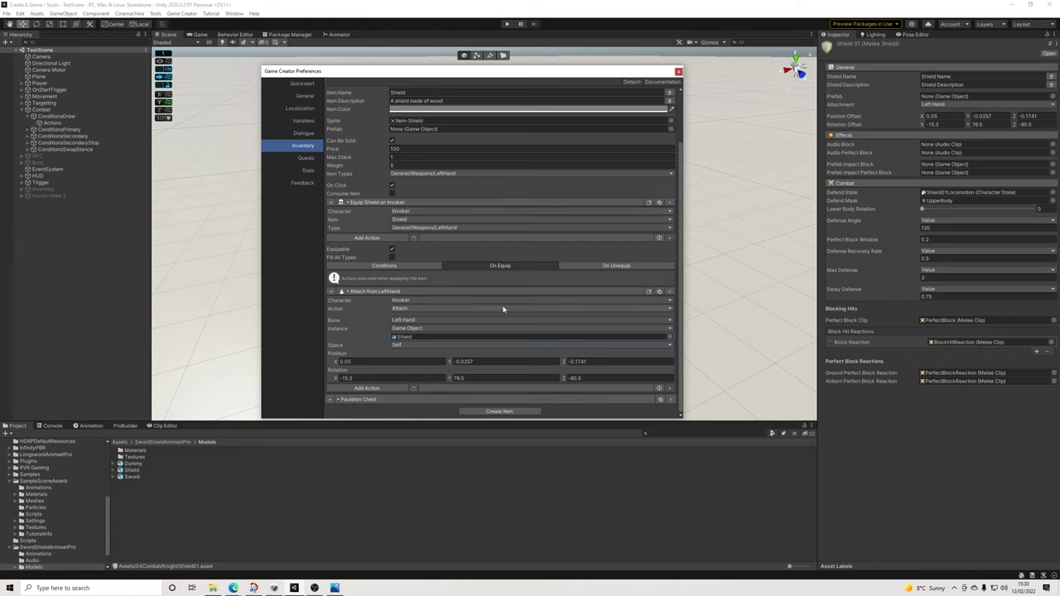
{"action": "left_click", "coordinate": [608, 266]}
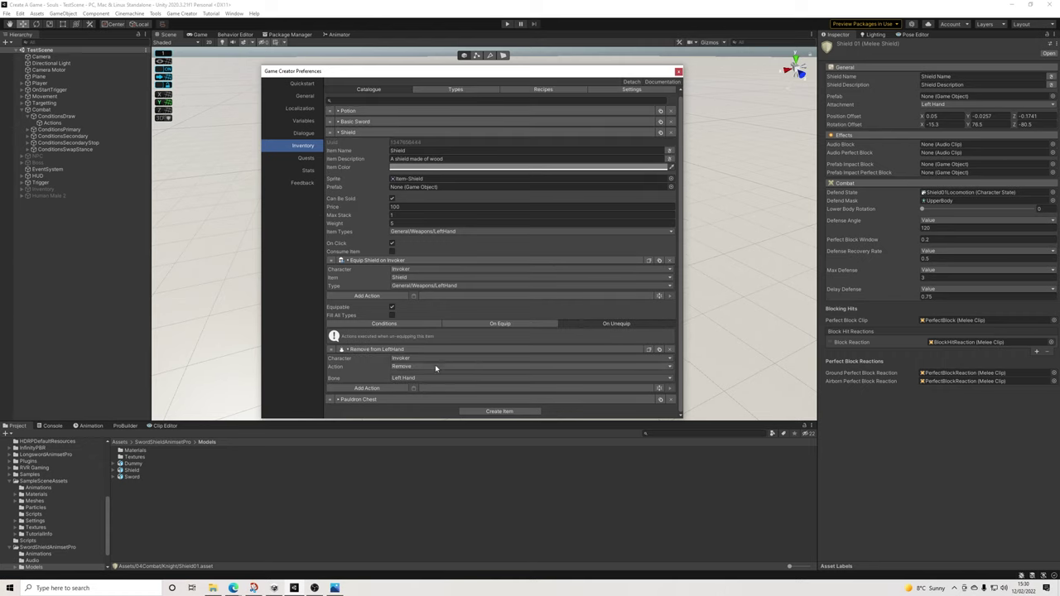
{"action": "left_click", "coordinate": [498, 324]}
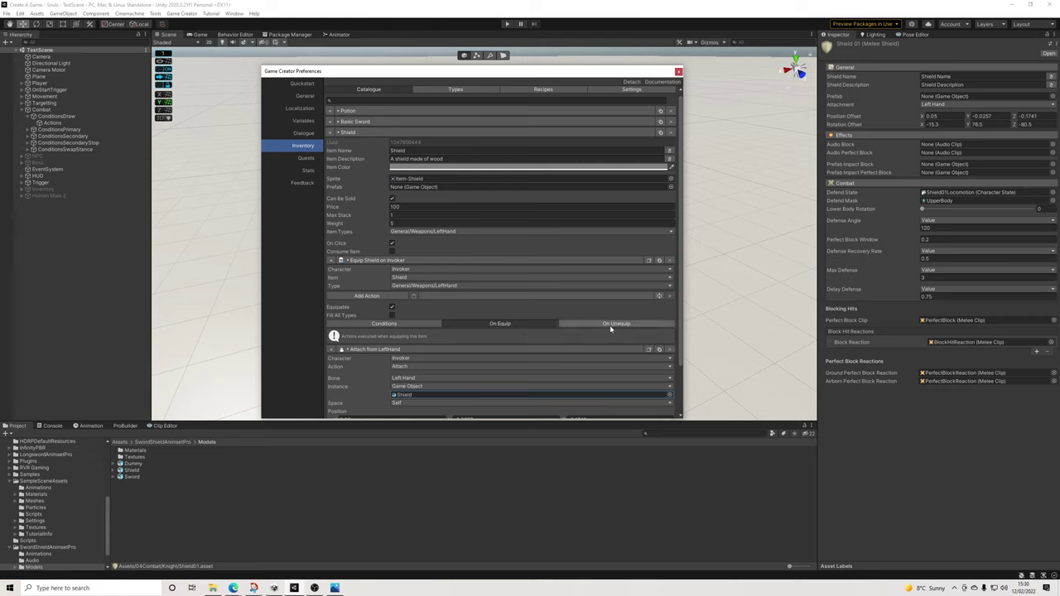
{"action": "scroll", "coordinate": [525, 340], "scroll_direction": "up", "scroll_amount": 1}
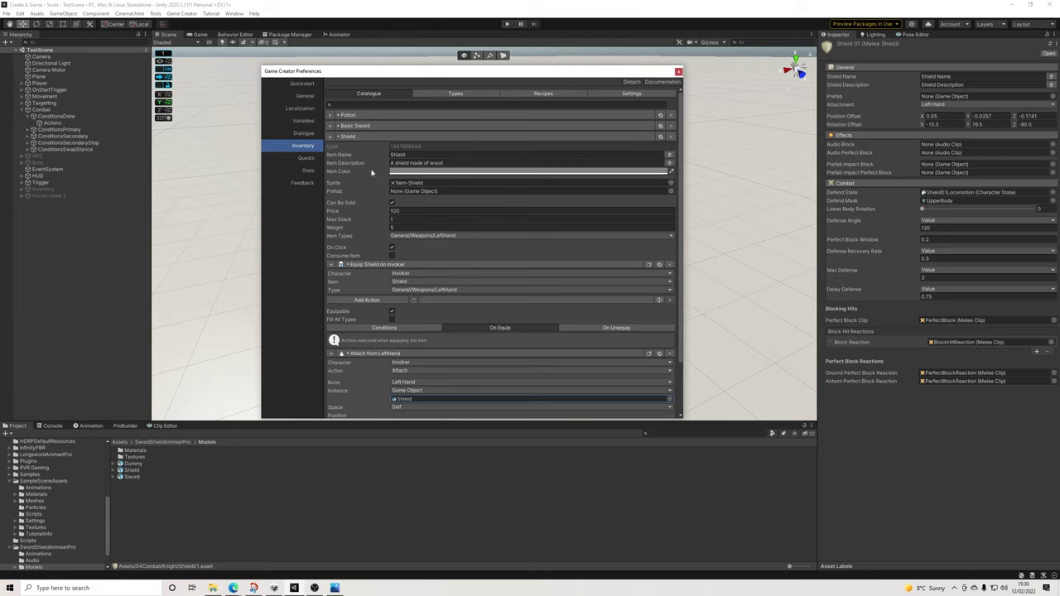
{"action": "left_click", "coordinate": [352, 138]}
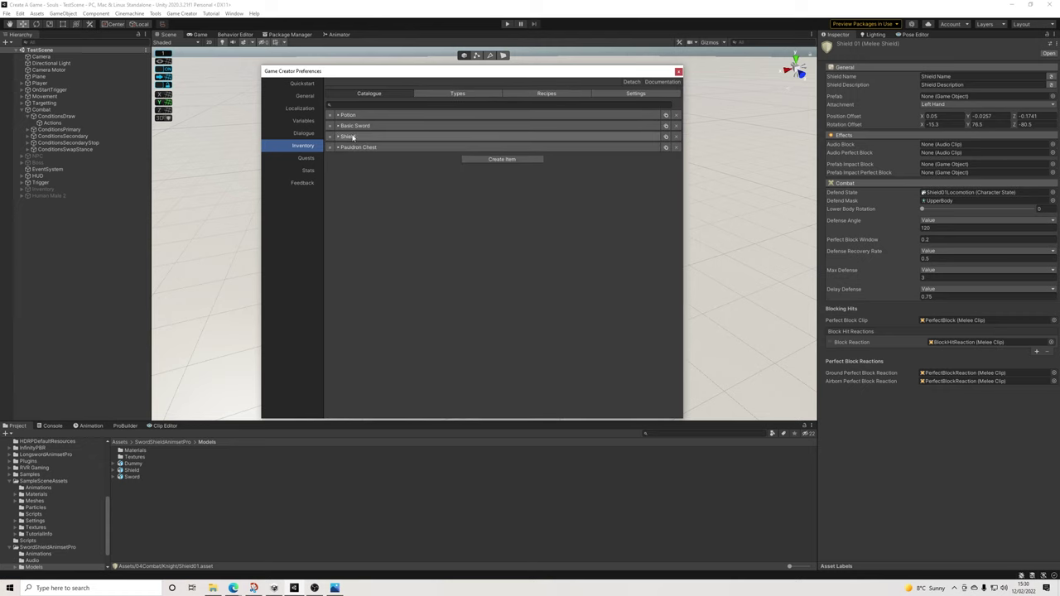
Duplicate the Basic Sword item's on-click equip action and set the copy to equip the Shield as General/Weapons/LeftHand
{"action": "left_click", "coordinate": [354, 126]}
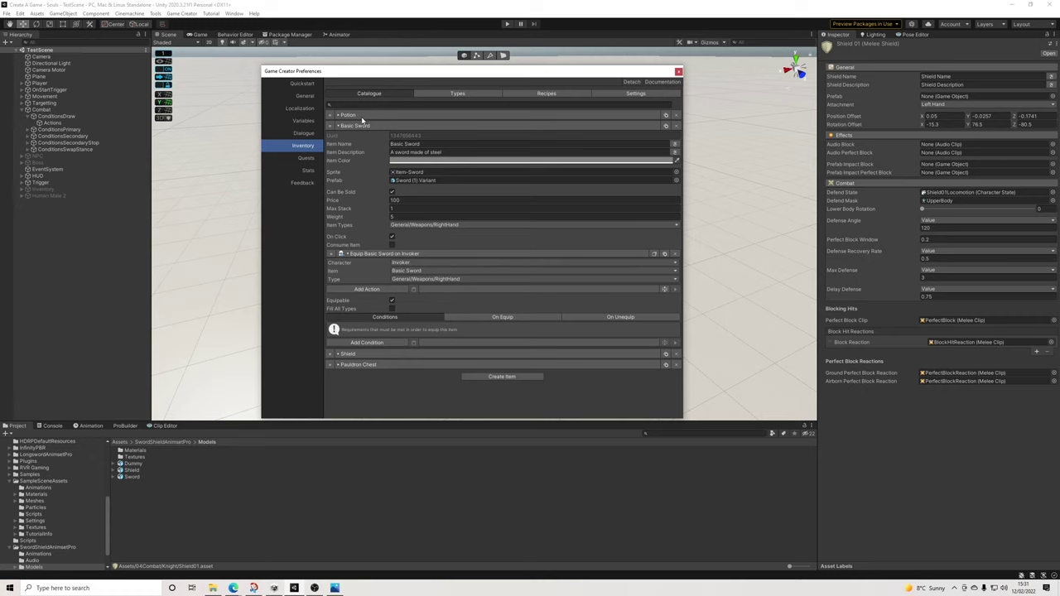
{"action": "left_click", "coordinate": [666, 255]}
{"action": "left_click", "coordinate": [414, 315]}
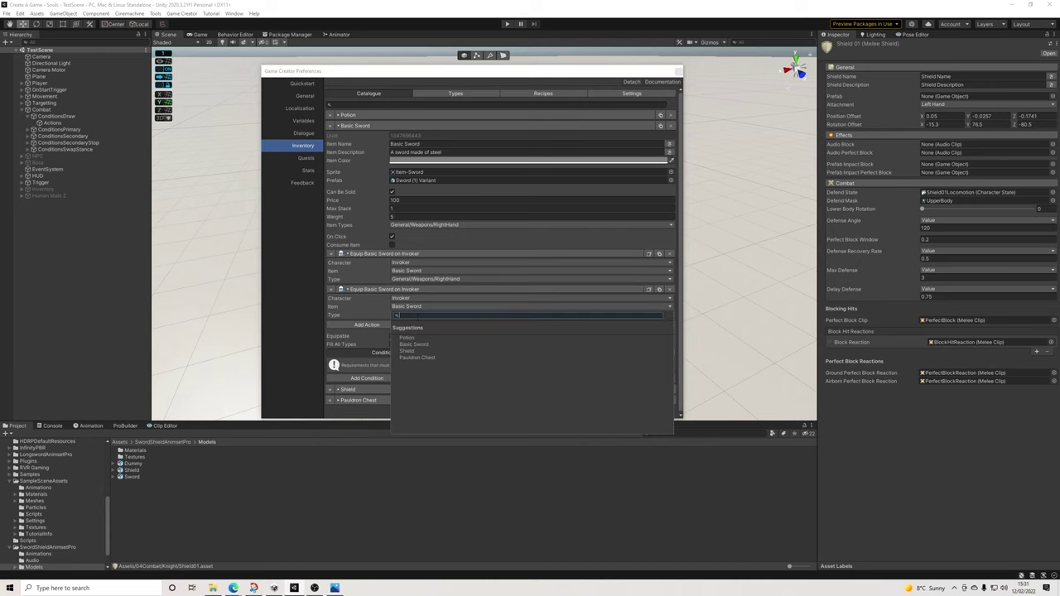
{"action": "left_click", "coordinate": [411, 352]}
{"action": "left_click", "coordinate": [414, 315]}
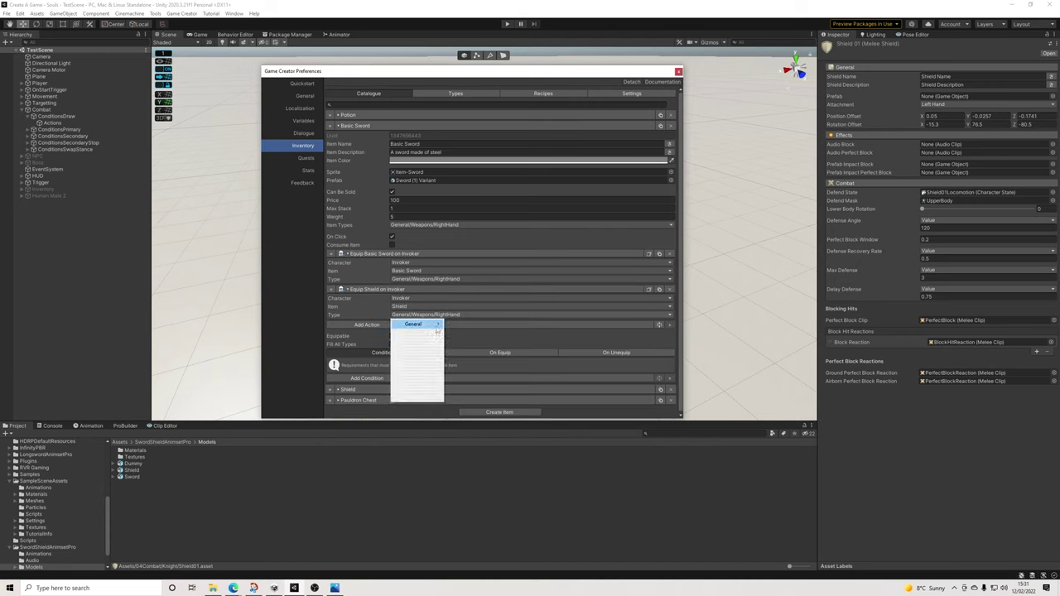
{"action": "mouse_move", "coordinate": [436, 330]}
{"action": "mouse_move", "coordinate": [486, 334]}
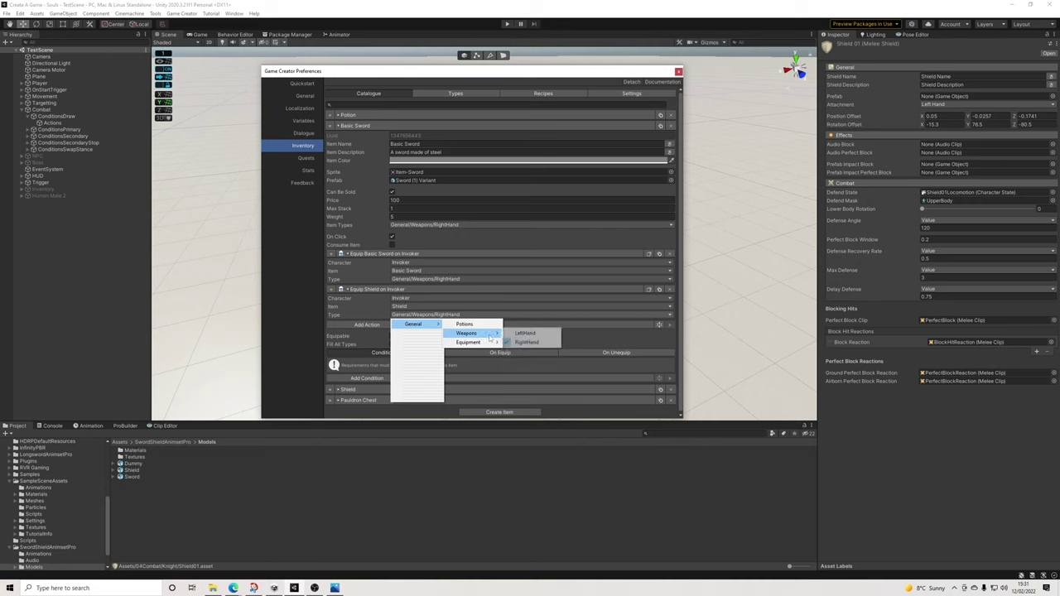
{"action": "left_click", "coordinate": [525, 333]}
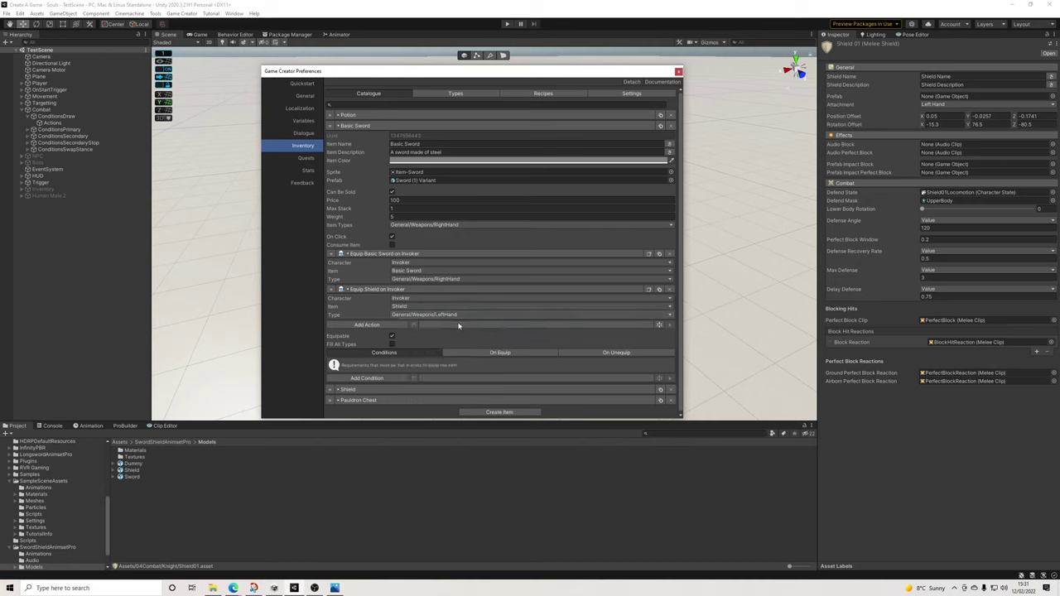
Add an Equip Item action to the Basic Sword item's On Equip actions
{"action": "left_click", "coordinate": [468, 352]}
{"action": "scroll", "coordinate": [464, 340], "scroll_direction": "down", "scroll_amount": 5}
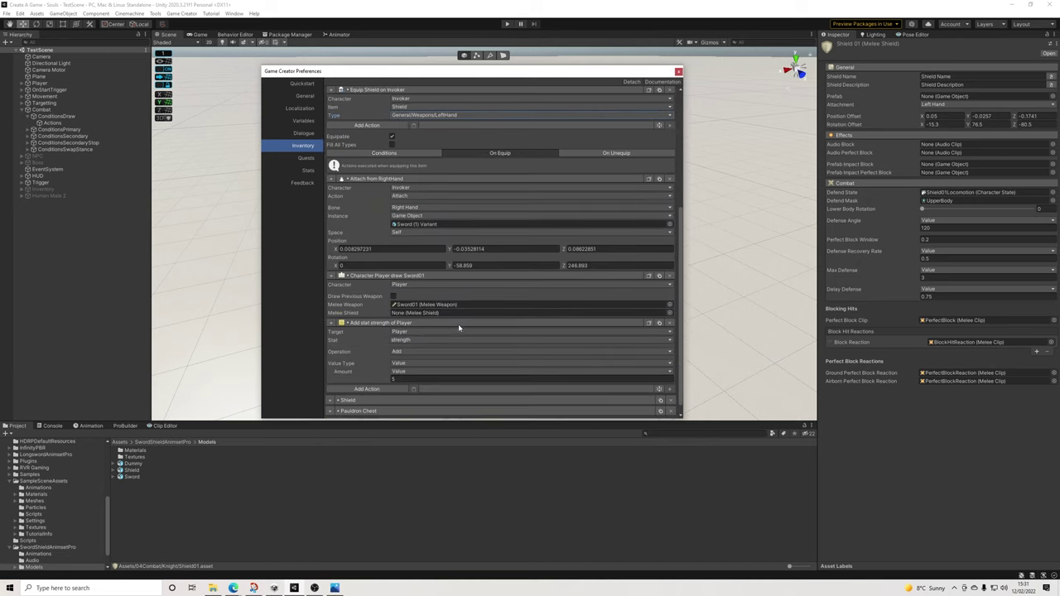
{"action": "scroll", "coordinate": [421, 276], "scroll_direction": "down", "scroll_amount": 1}
{"action": "left_click", "coordinate": [389, 378]}
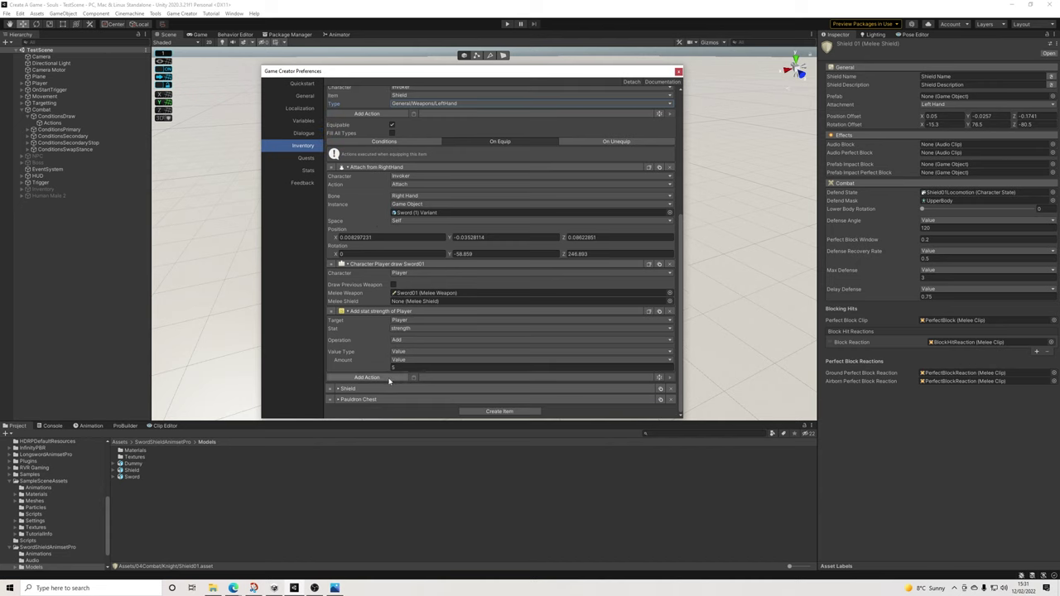
{"action": "type", "text": "une"}
{"action": "key", "text": "BackSpace"}
{"action": "type", "text": "equip"}
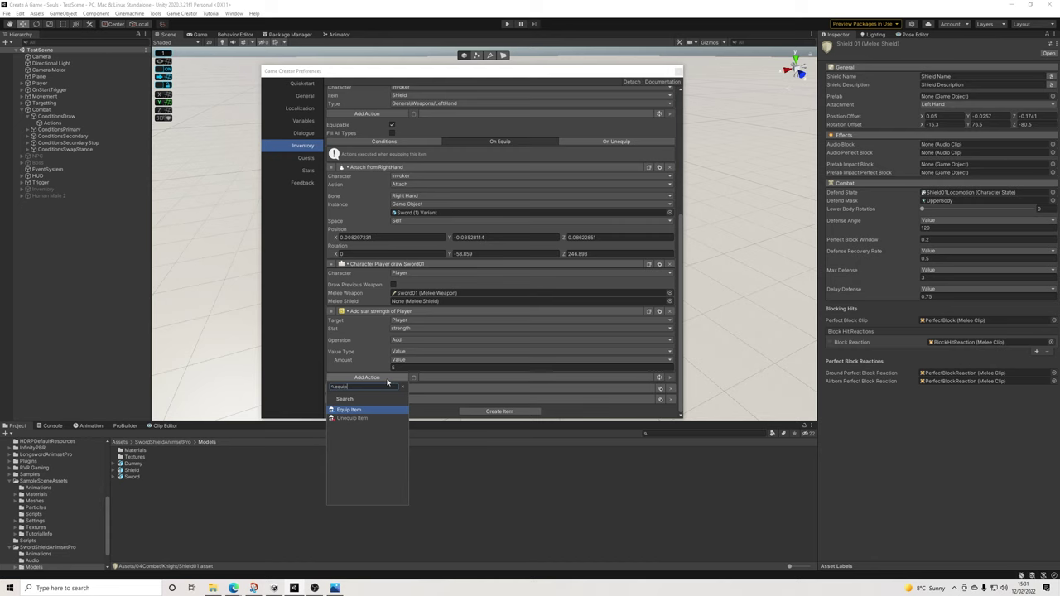
{"action": "key", "text": "Return"}
Make the new On Equip action equip the Shield as General/Weapons/LeftHand and place it directly before the Sword01 draw action
{"action": "left_click", "coordinate": [404, 395]}
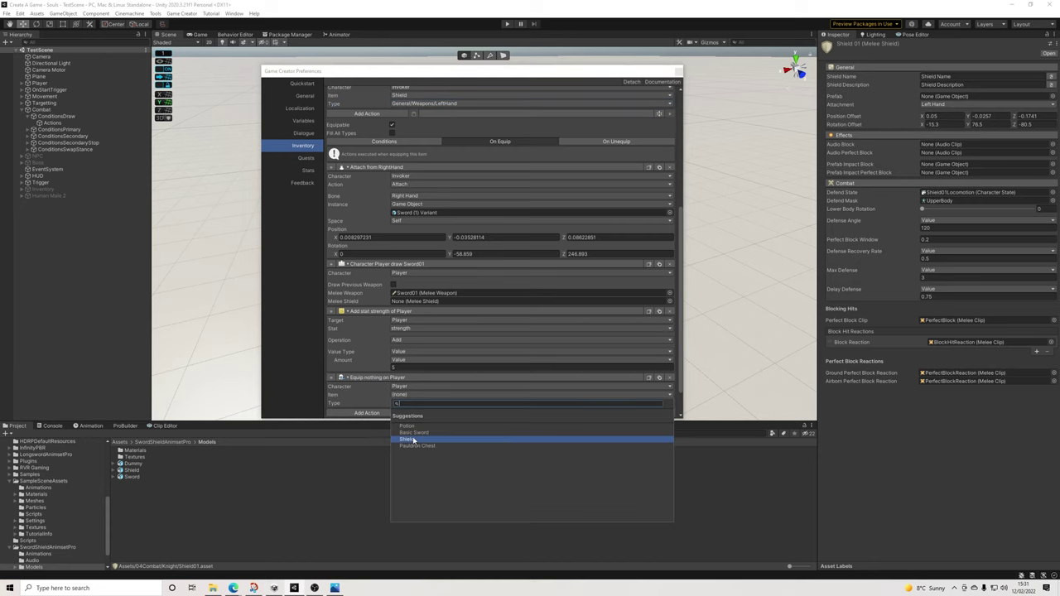
{"action": "left_click", "coordinate": [407, 439]}
{"action": "left_click", "coordinate": [411, 403]}
{"action": "mouse_move", "coordinate": [429, 414]}
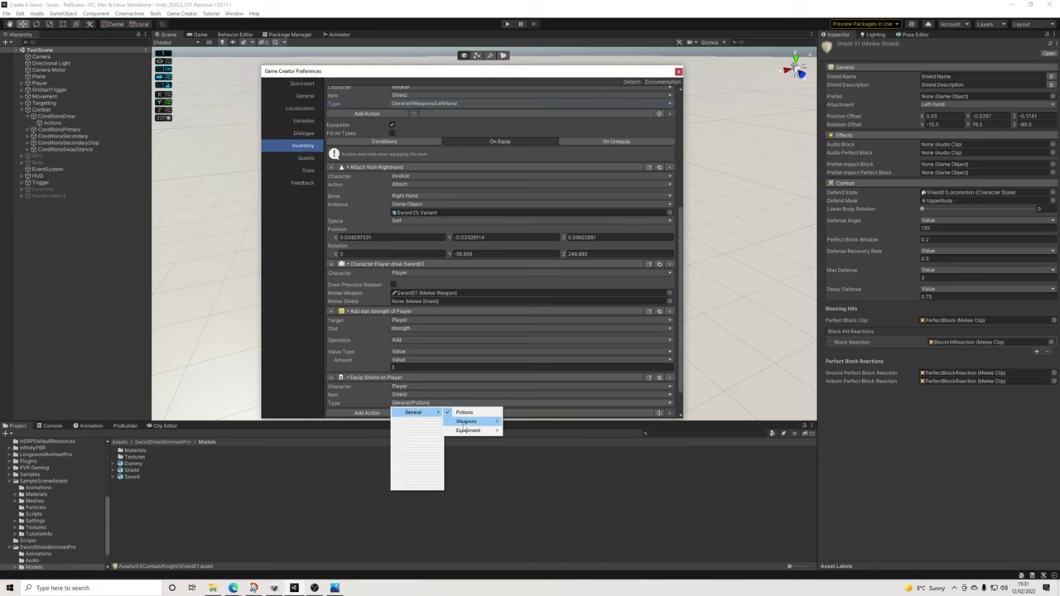
{"action": "mouse_move", "coordinate": [477, 431]}
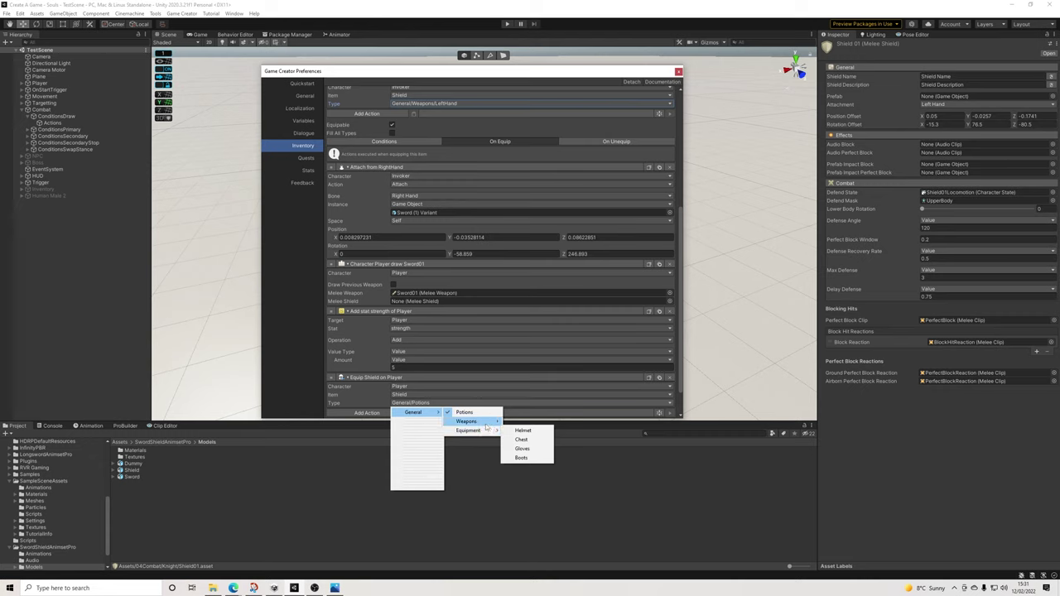
{"action": "left_click", "coordinate": [523, 421]}
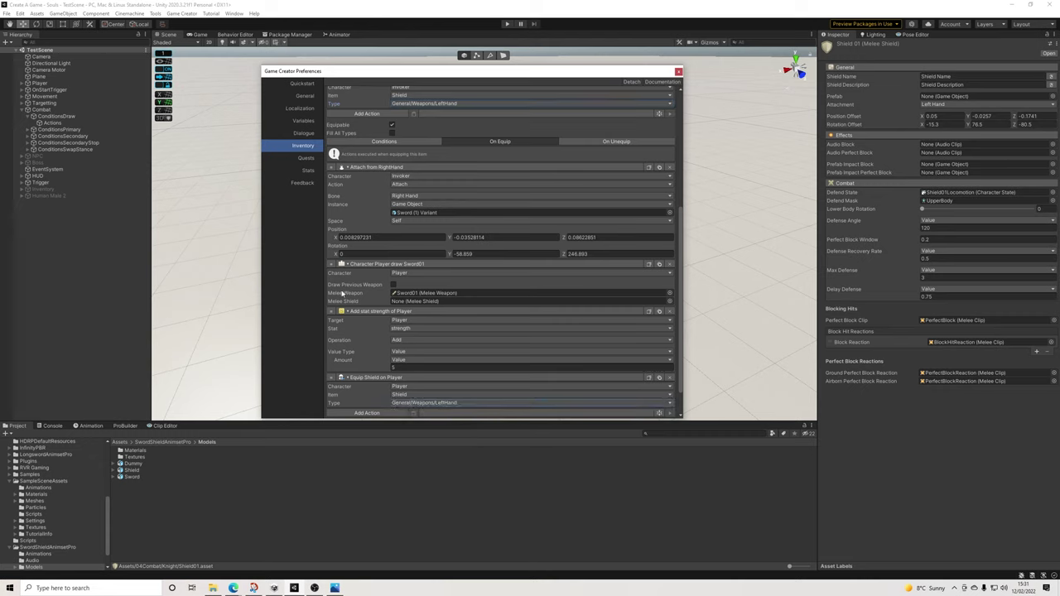
{"action": "left_click_drag", "start_coordinate": [339, 167], "coordinate": [333, 263]}
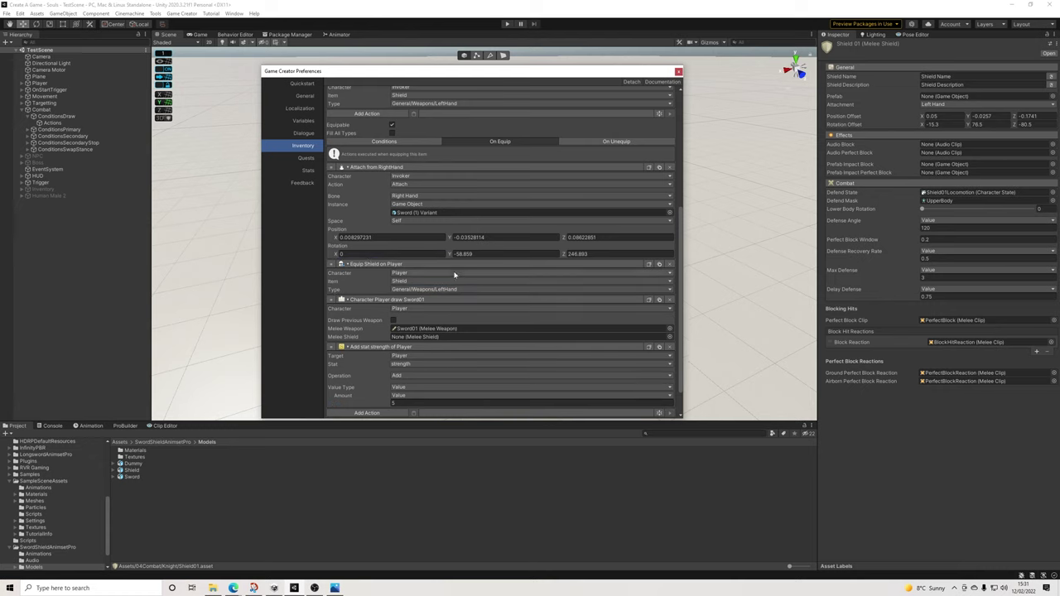
Add an Unequip Item action for the Shield to the Basic Sword item's On Unequip actions and collapse the item
{"action": "left_click", "coordinate": [595, 141]}
{"action": "left_click", "coordinate": [373, 378]}
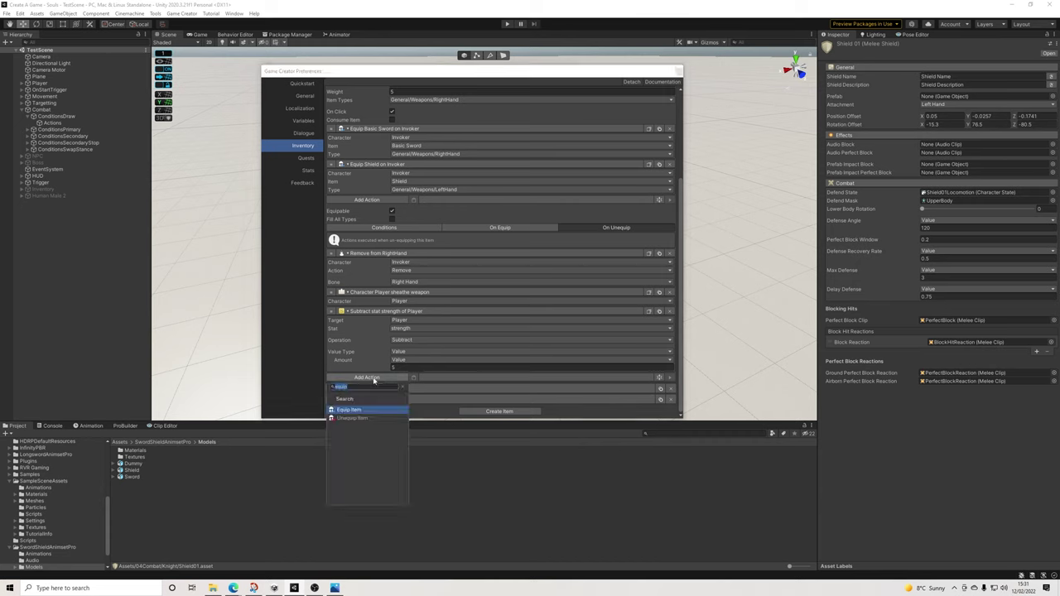
{"action": "type", "text": "une"}
{"action": "key", "text": "Return"}
{"action": "left_click", "coordinate": [403, 396]}
{"action": "left_click", "coordinate": [408, 412]}
{"action": "left_click", "coordinate": [401, 404]}
{"action": "left_click", "coordinate": [412, 448]}
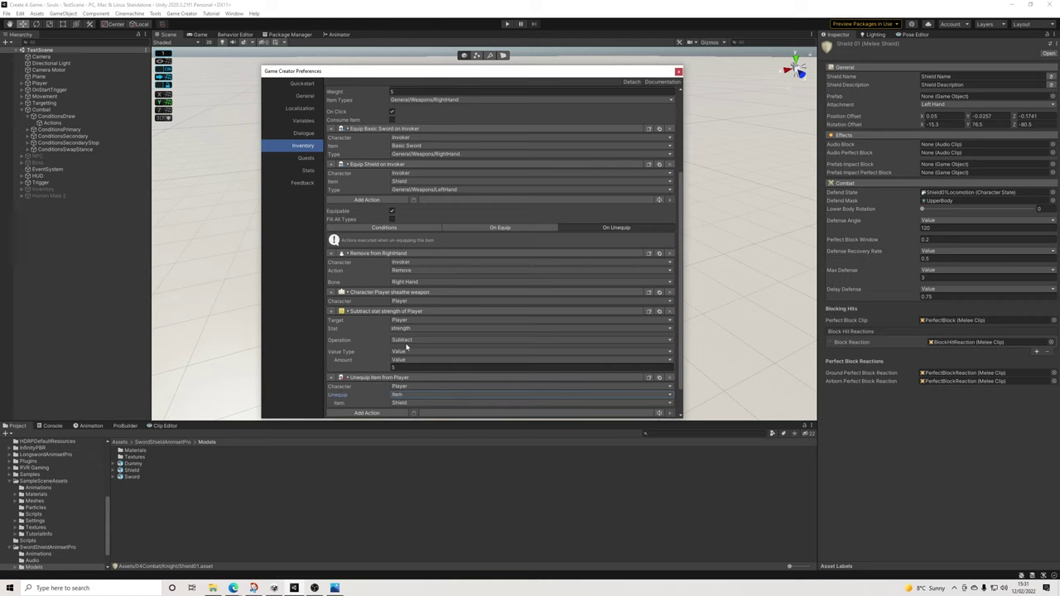
{"action": "scroll", "coordinate": [408, 365], "scroll_direction": "up", "scroll_amount": 10}
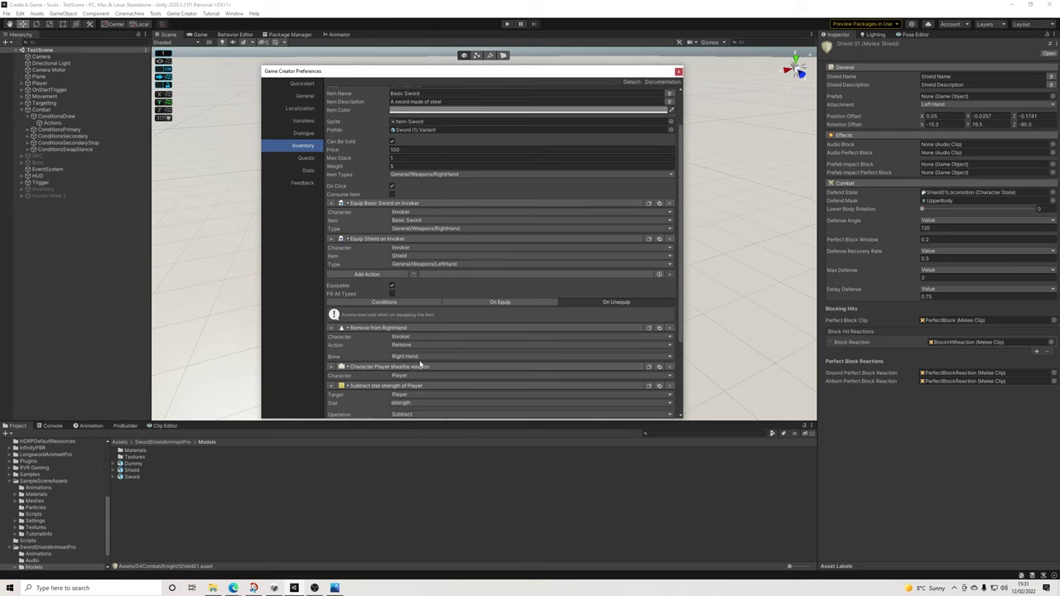
{"action": "left_click", "coordinate": [361, 135]}
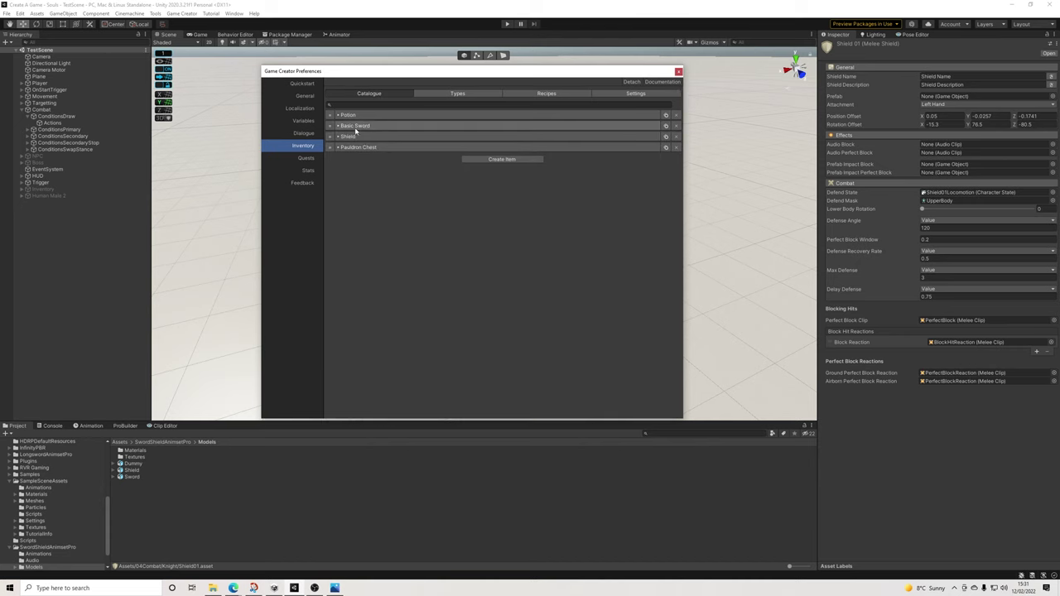
{"action": "left_click", "coordinate": [359, 126]}
{"action": "left_click", "coordinate": [359, 126]}
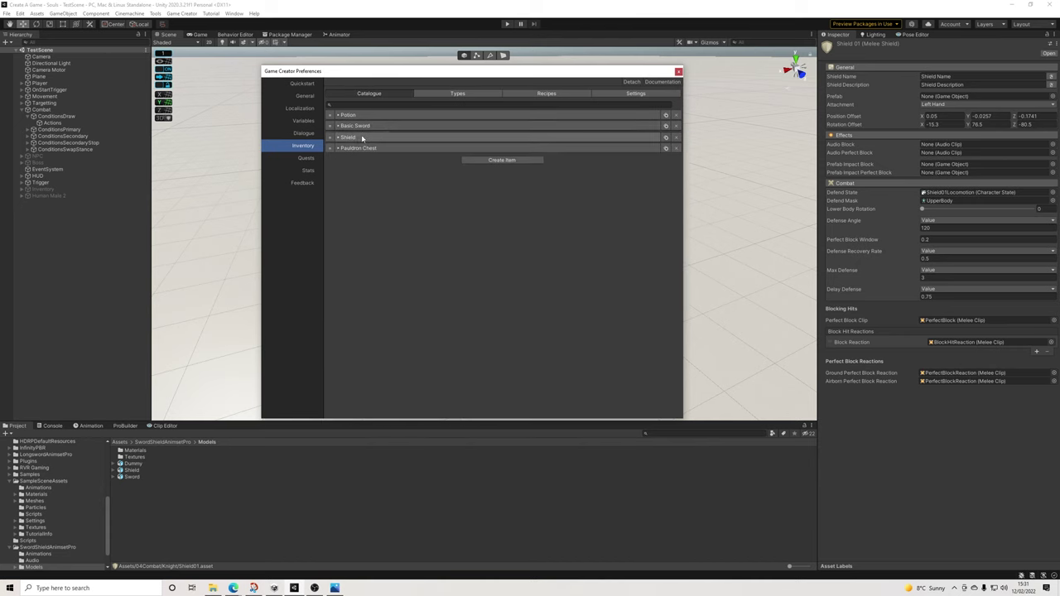
{"action": "left_click", "coordinate": [356, 136]}
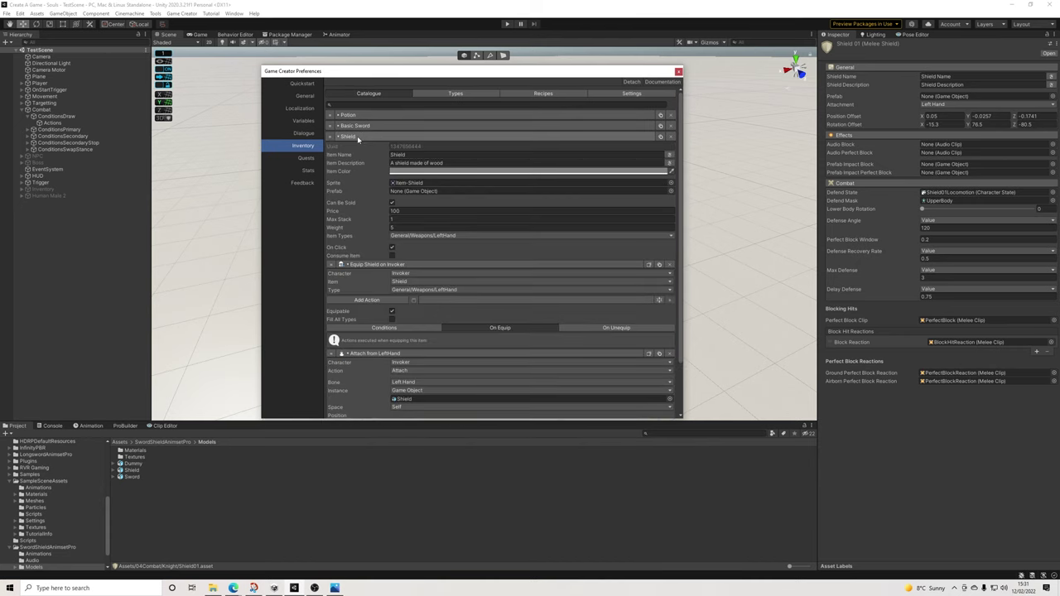
{"action": "left_click", "coordinate": [358, 135]}
{"action": "left_click", "coordinate": [360, 137]}
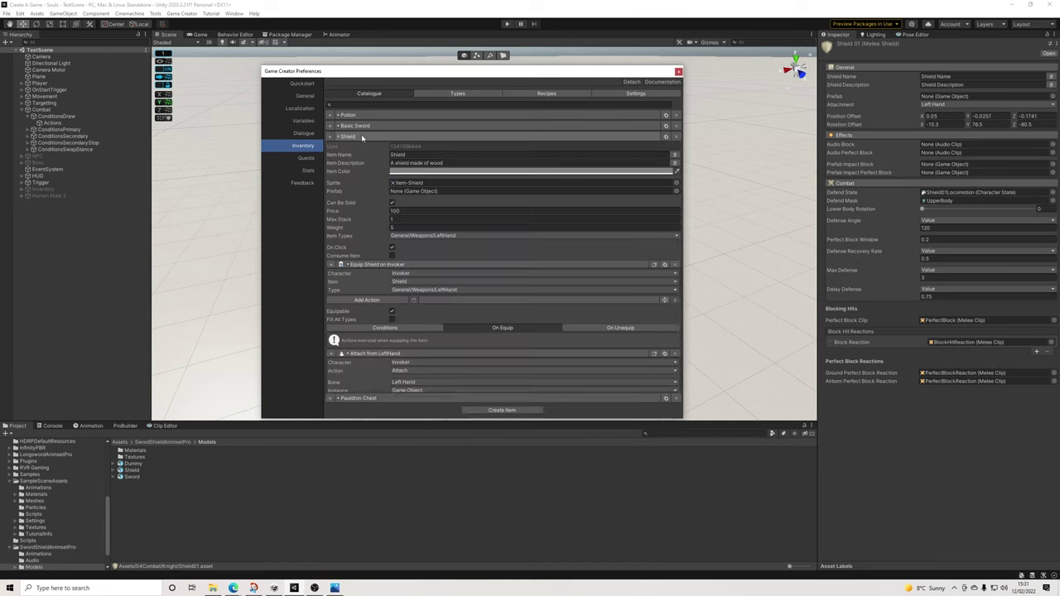
{"action": "left_click", "coordinate": [361, 137]}
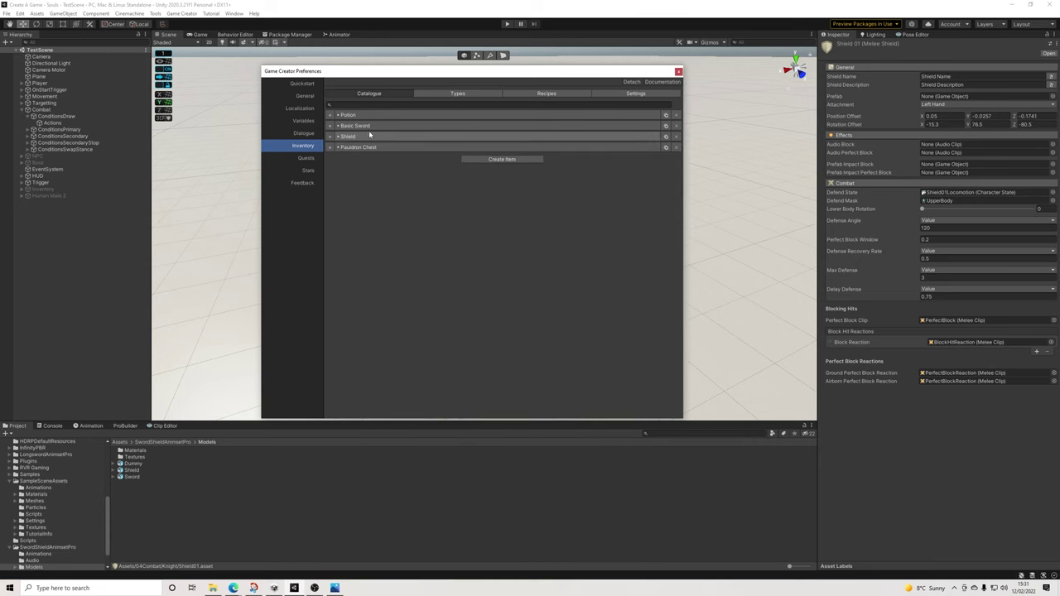
{"action": "left_click", "coordinate": [369, 126]}
{"action": "left_click", "coordinate": [393, 126]}
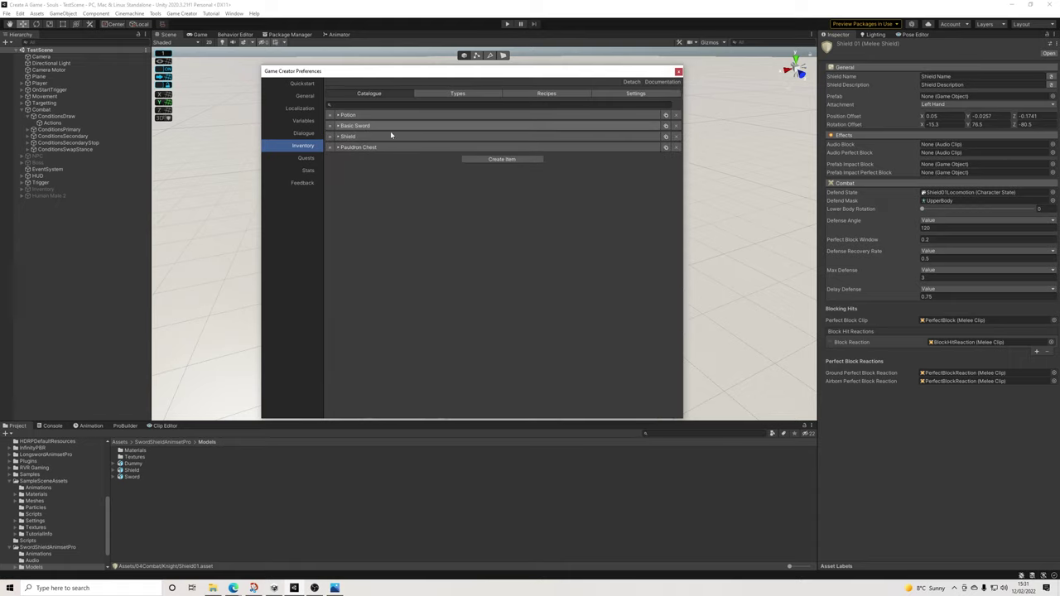
Close the preferences and duplicate the add-item action in the Actions object under ConditionsDraw, setting the copy to add the Shield
{"action": "left_click", "coordinate": [677, 72]}
{"action": "left_click", "coordinate": [71, 122]}
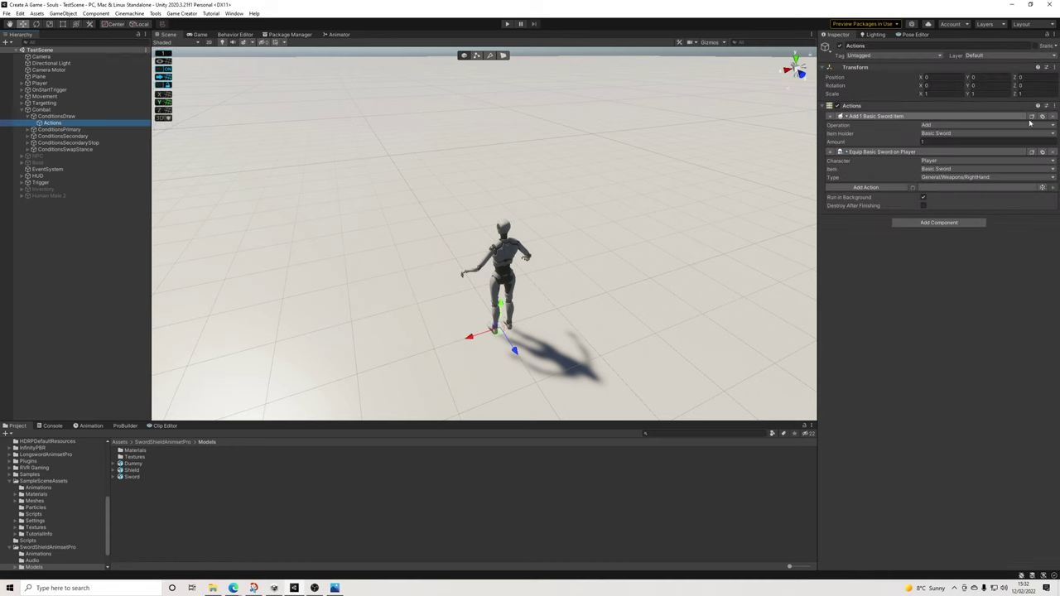
{"action": "left_click", "coordinate": [1041, 116]}
{"action": "left_click", "coordinate": [934, 169]}
{"action": "left_click", "coordinate": [935, 214]}
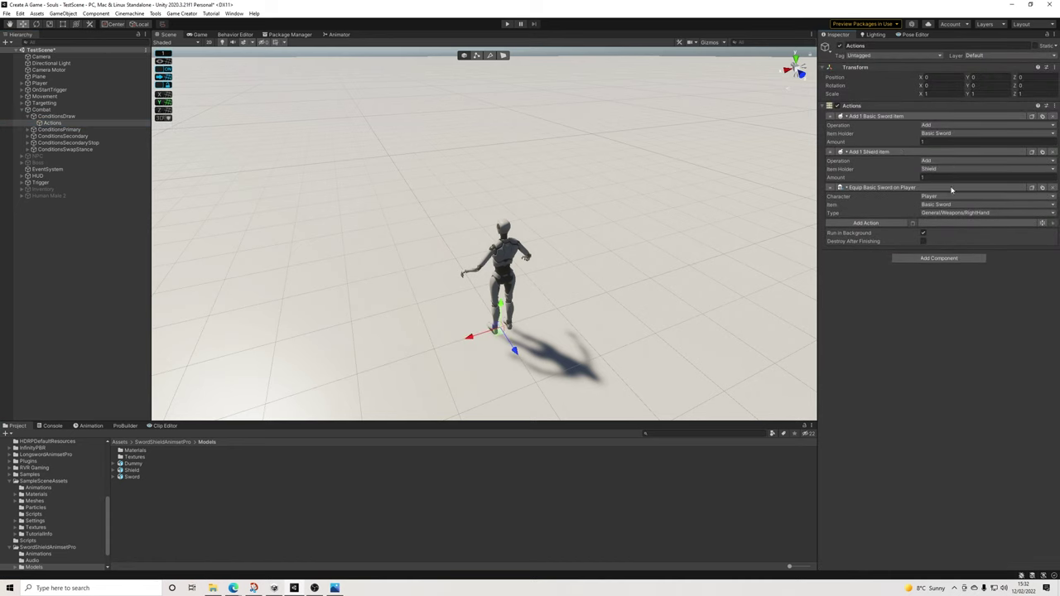
{"action": "left_click", "coordinate": [892, 224]}
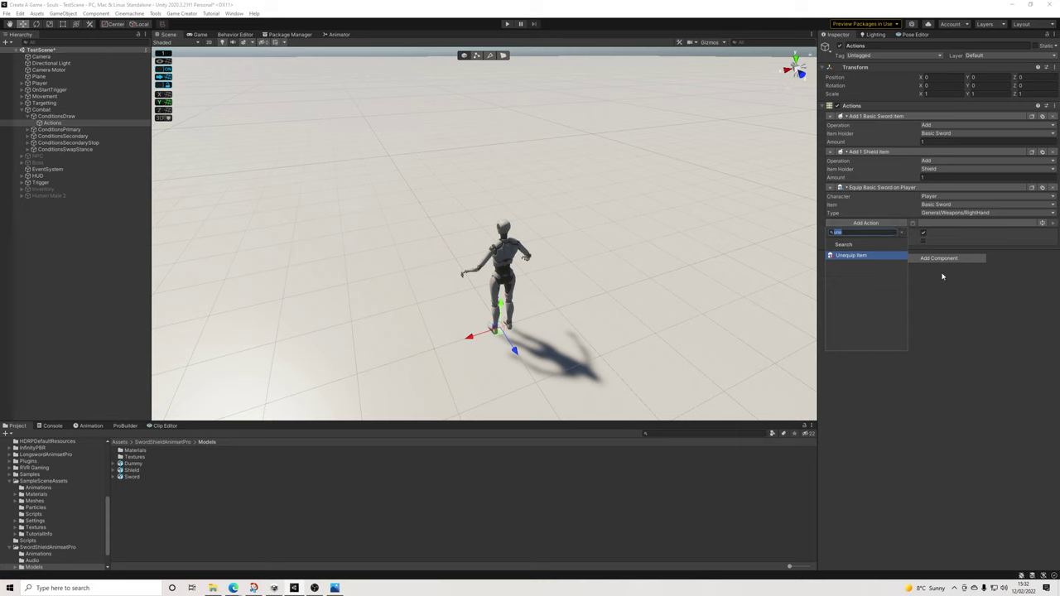
Dismiss the action search in the ConditionsDraw Actions object and save TestScene
{"action": "left_click", "coordinate": [994, 236]}
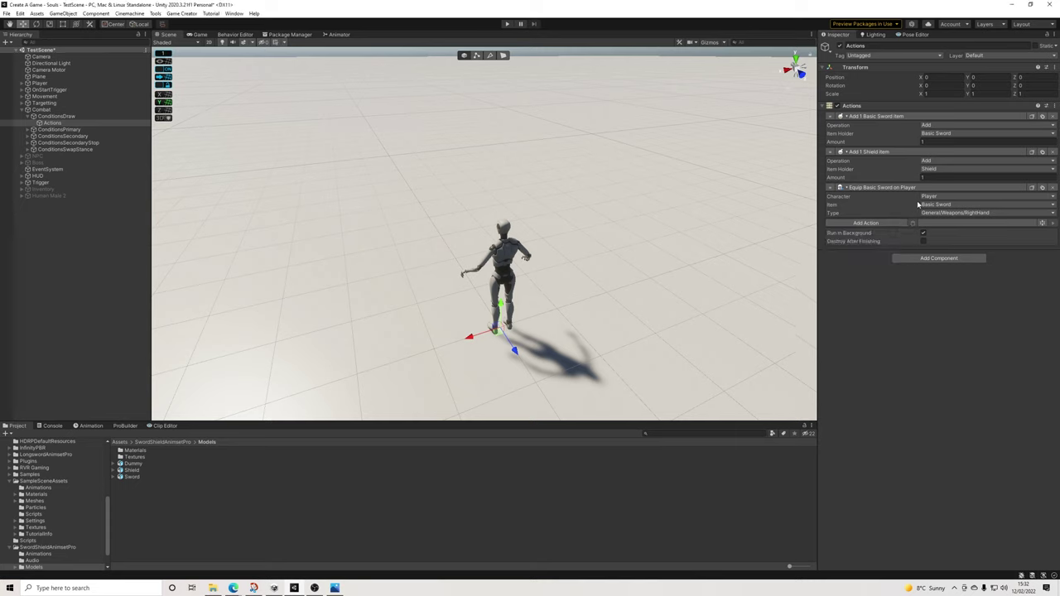
{"action": "left_click", "coordinate": [8, 14]}
{"action": "left_click", "coordinate": [22, 52]}
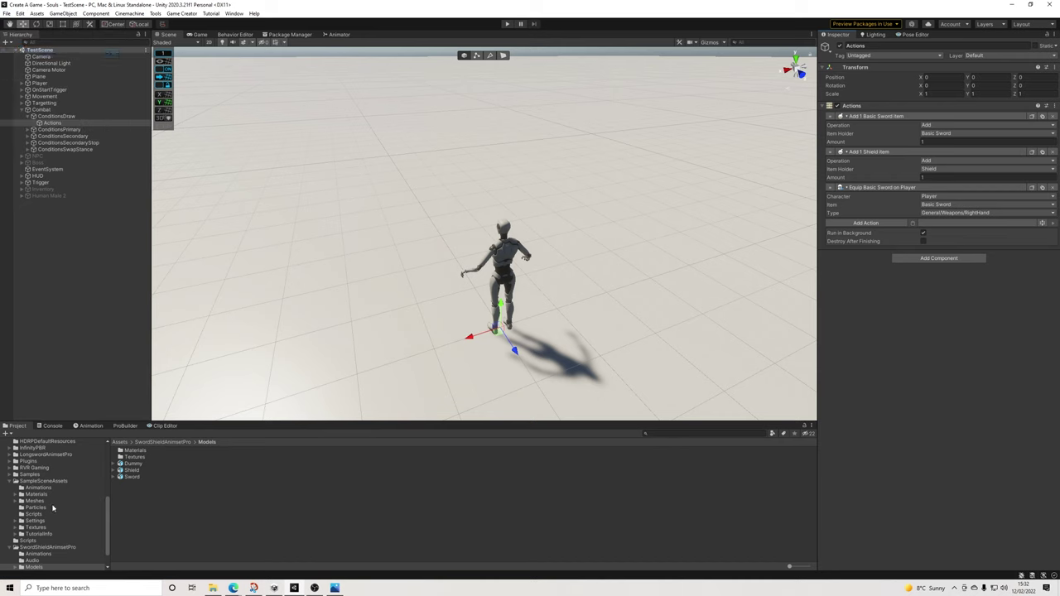
Play-test the scene with gizmos hidden to check how the player draws and uses the sword and shield, and stop play mode
{"action": "scroll", "coordinate": [60, 501], "scroll_direction": "down", "scroll_amount": 2}
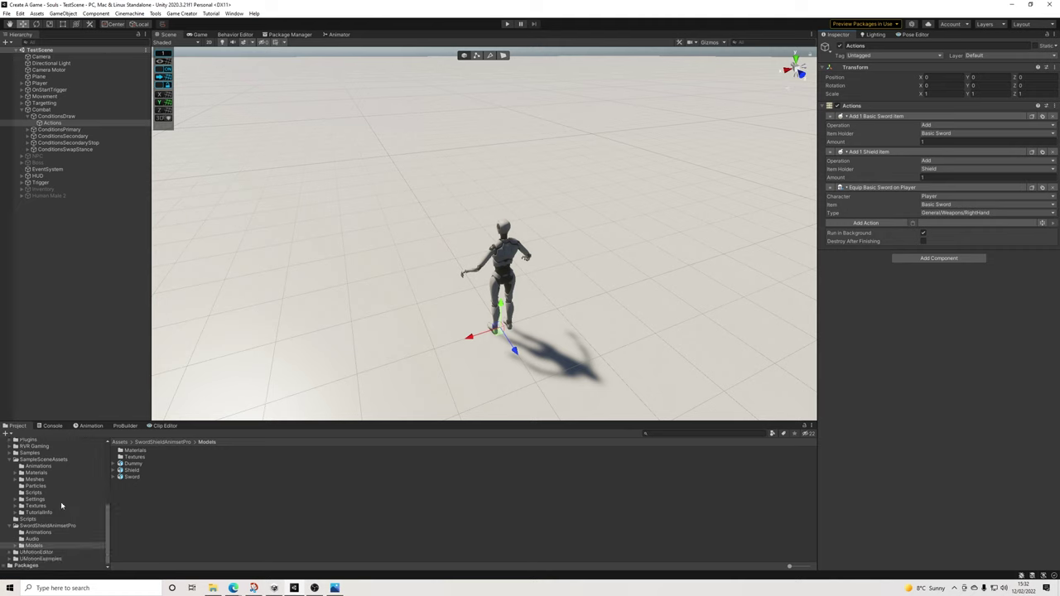
{"action": "scroll", "coordinate": [48, 500], "scroll_direction": "up", "scroll_amount": 5}
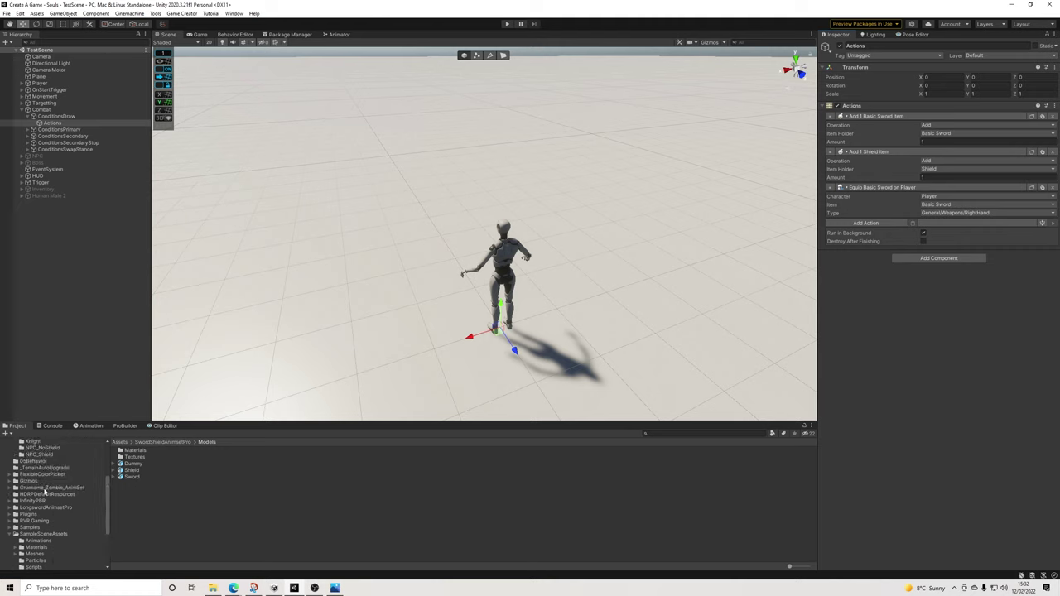
{"action": "left_click", "coordinate": [508, 24]}
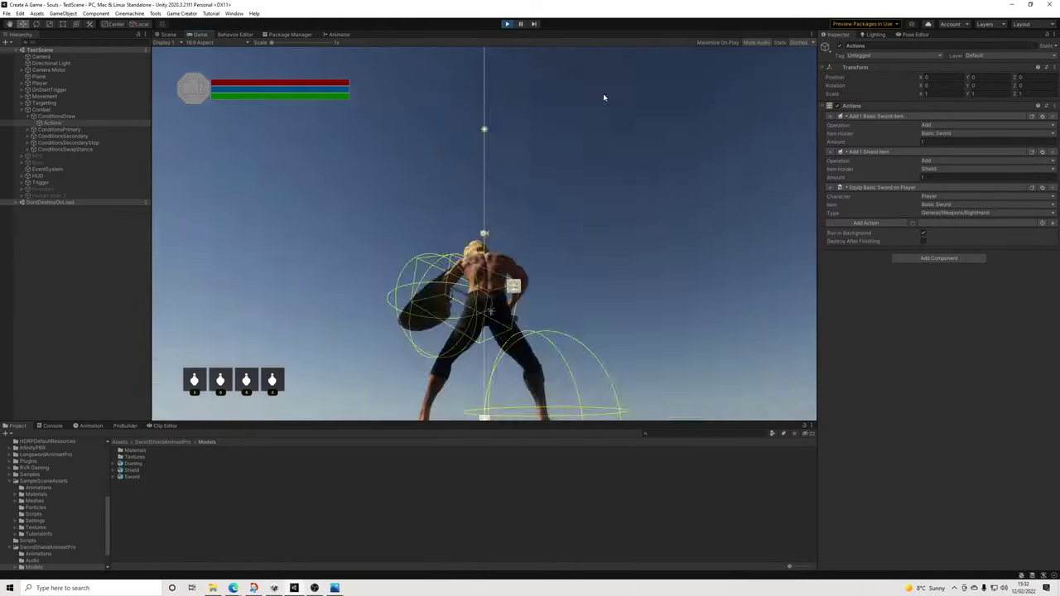
{"action": "left_click", "coordinate": [796, 42]}
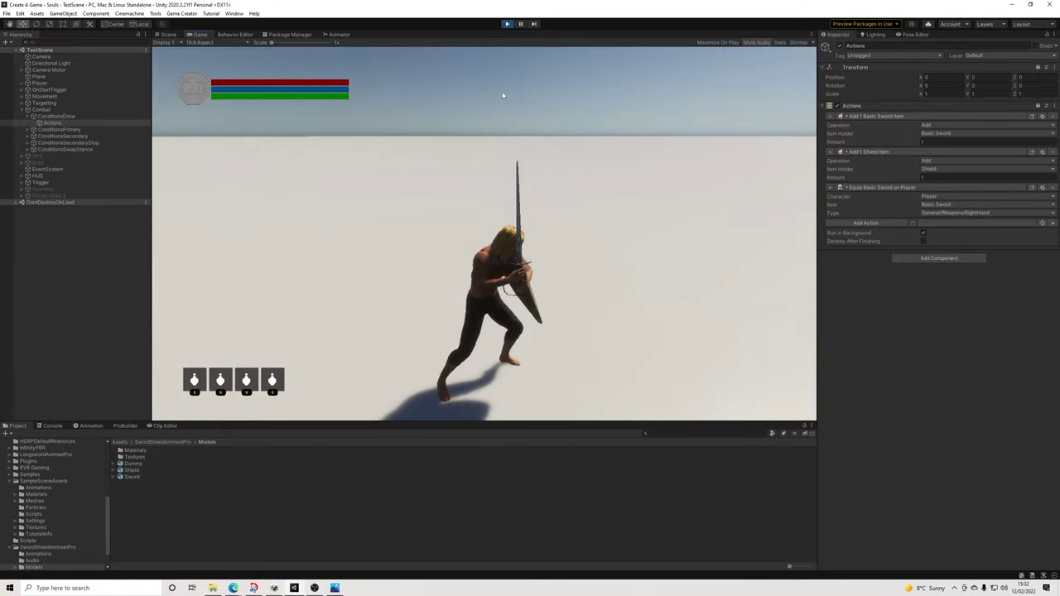
{"action": "right_click", "coordinate": [459, 88]}
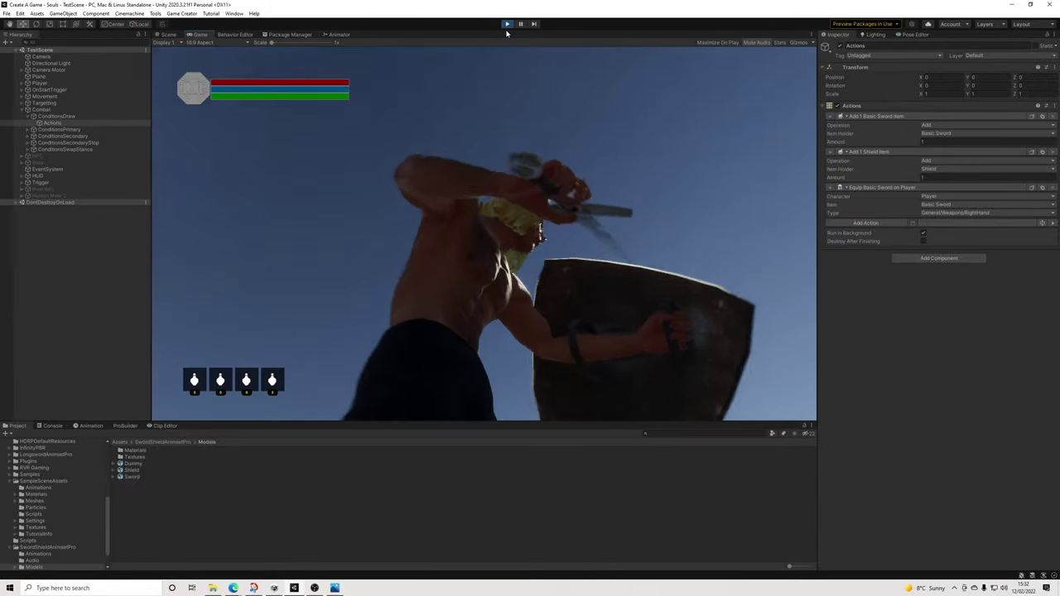
{"action": "left_click", "coordinate": [506, 24]}
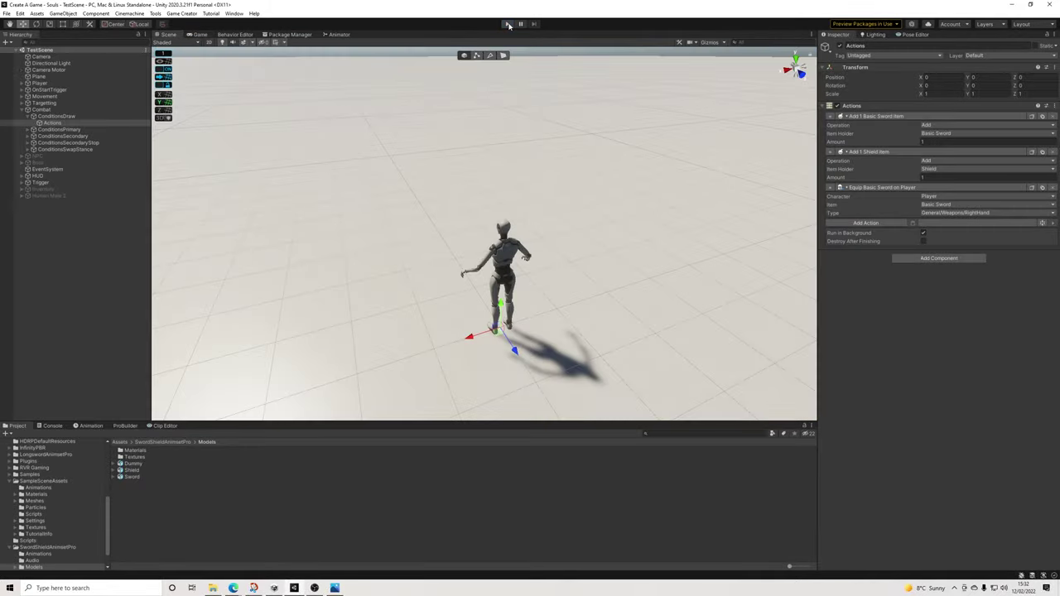
Open the Game Creator preferences on the Inventory catalogue and reposition the window over the scene
{"action": "left_click", "coordinate": [181, 13]}
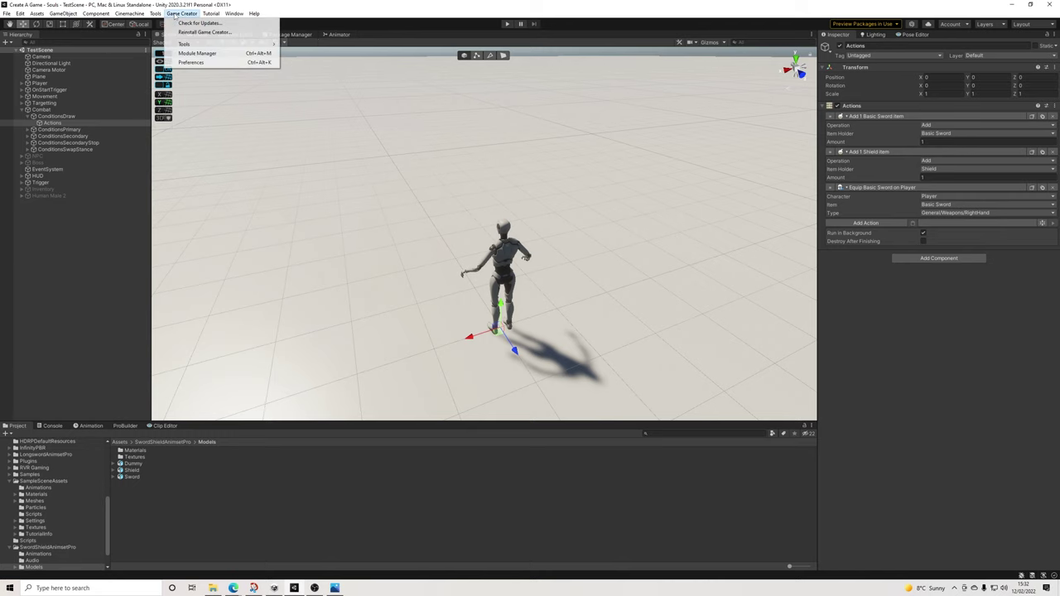
{"action": "left_click", "coordinate": [191, 62]}
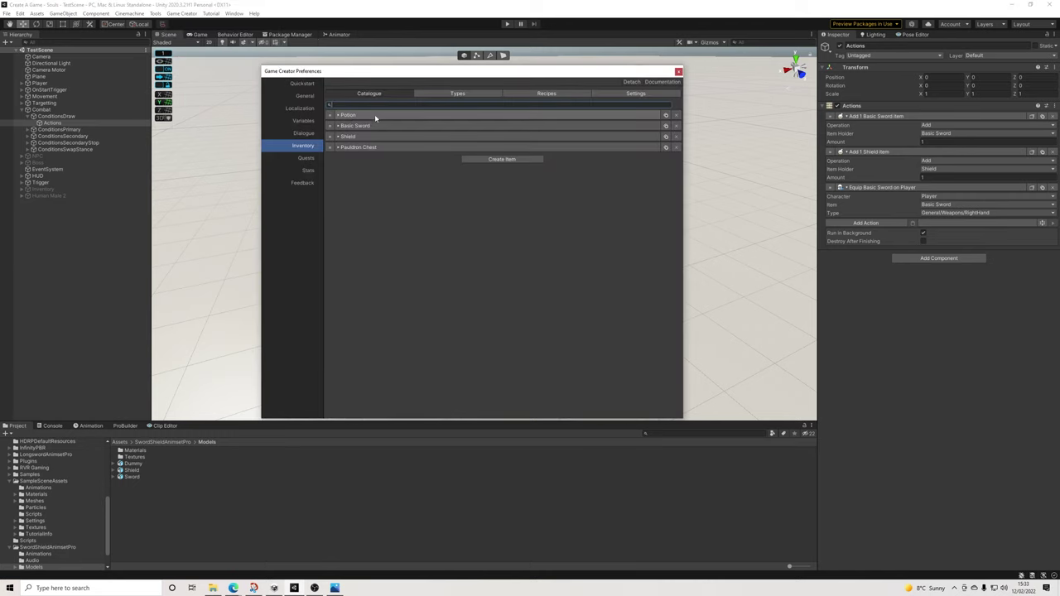
{"action": "left_click_drag", "start_coordinate": [374, 72], "coordinate": [326, 56]}
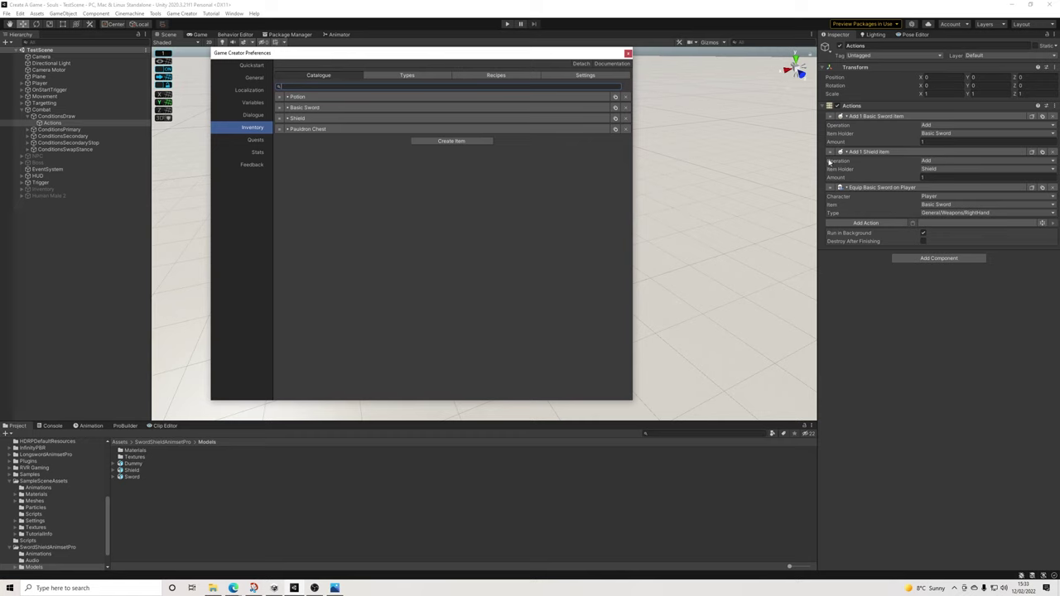
Add an Execute Actions action to the first clause of ConditionsSwapStance and place it directly before the 0.7-second wait
{"action": "left_click", "coordinate": [67, 150]}
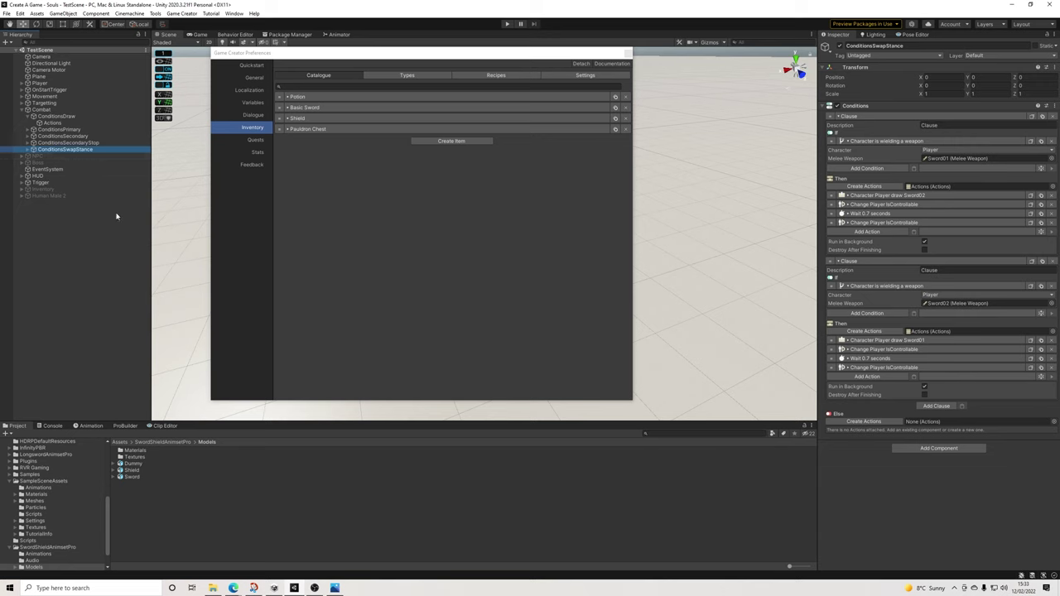
{"action": "left_click", "coordinate": [854, 232]}
{"action": "type", "text": "ex"}
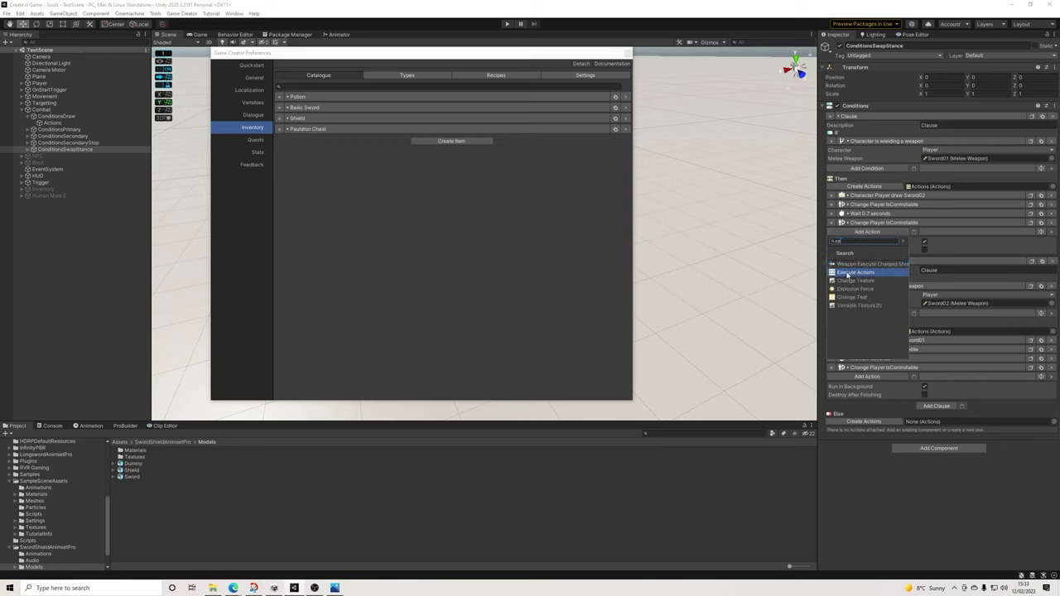
{"action": "left_click", "coordinate": [856, 272]}
{"action": "left_click_drag", "start_coordinate": [832, 232], "coordinate": [834, 212]}
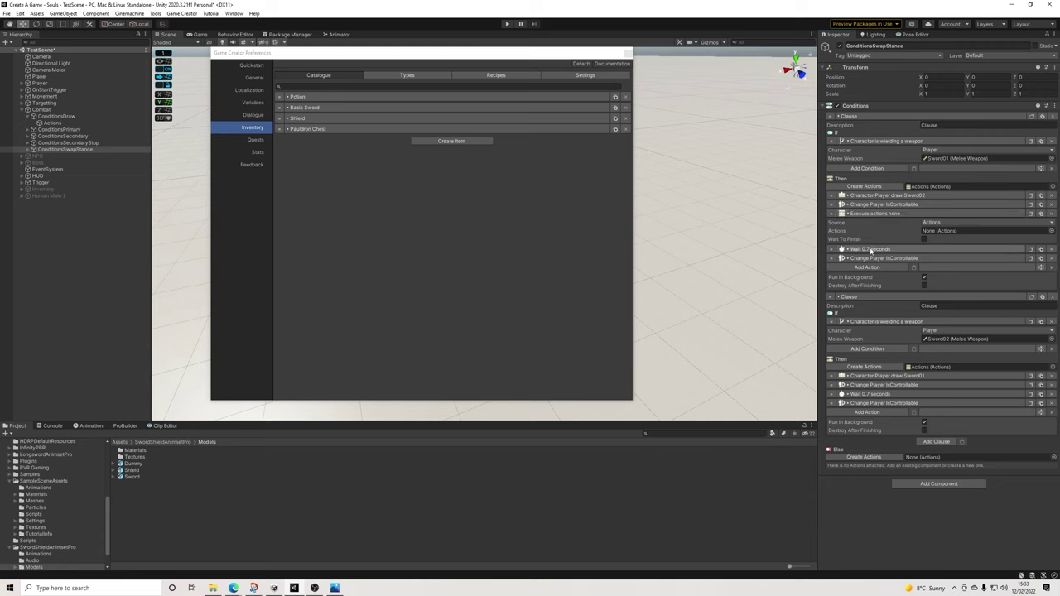
Copy the Execute Actions action into the second clause of ConditionsSwapStance, directly before its 0.7-second wait
{"action": "left_click", "coordinate": [1030, 213]}
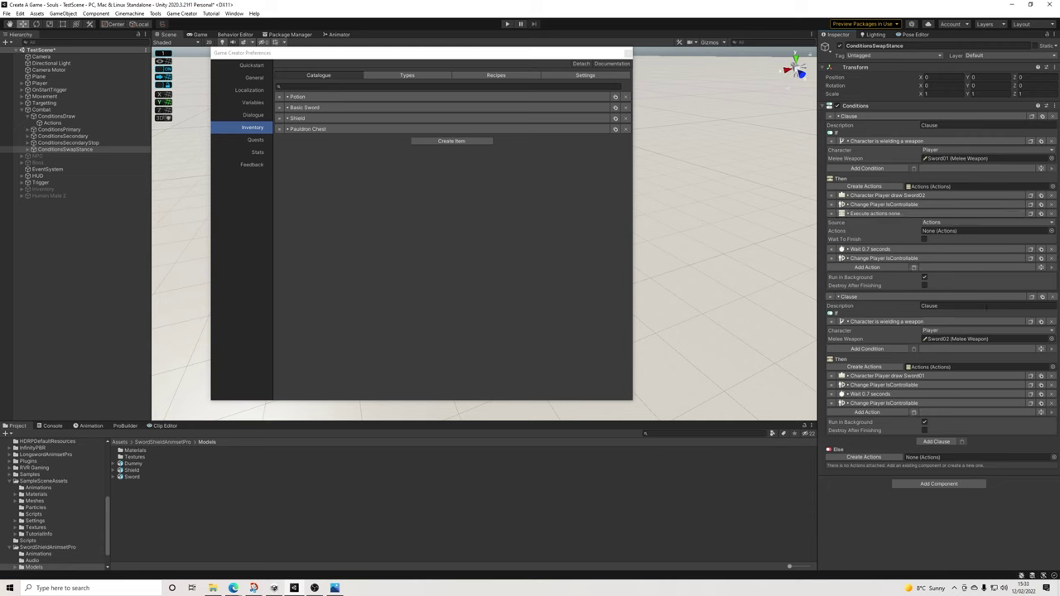
{"action": "left_click", "coordinate": [914, 413]}
{"action": "left_click_drag", "start_coordinate": [832, 413], "coordinate": [833, 388]}
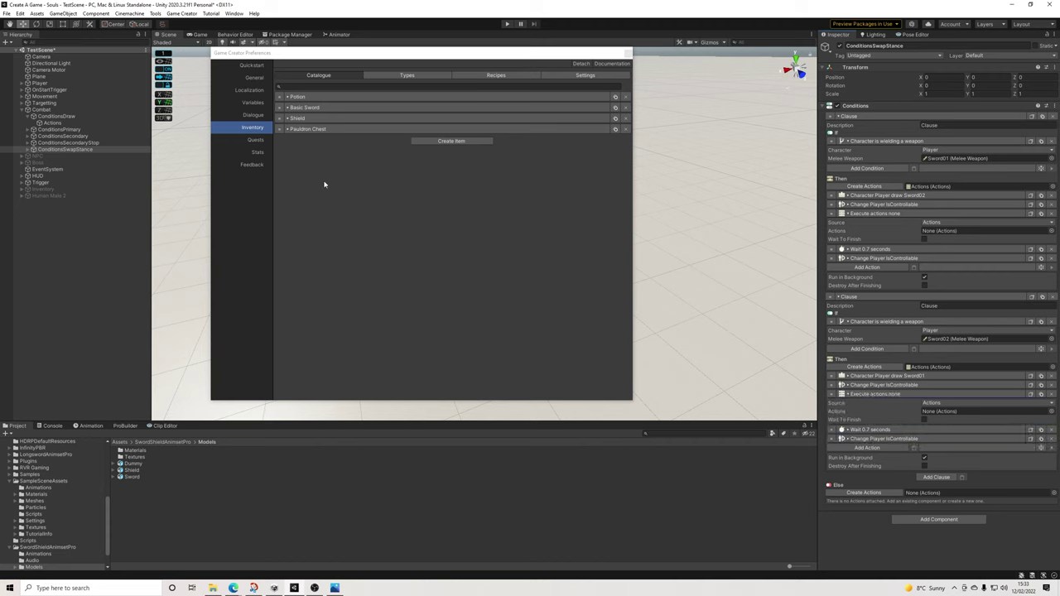
Create a new Game Creator Actions object under ConditionsSwapStance and name it ActionsAttachSpine
{"action": "left_click", "coordinate": [28, 150]}
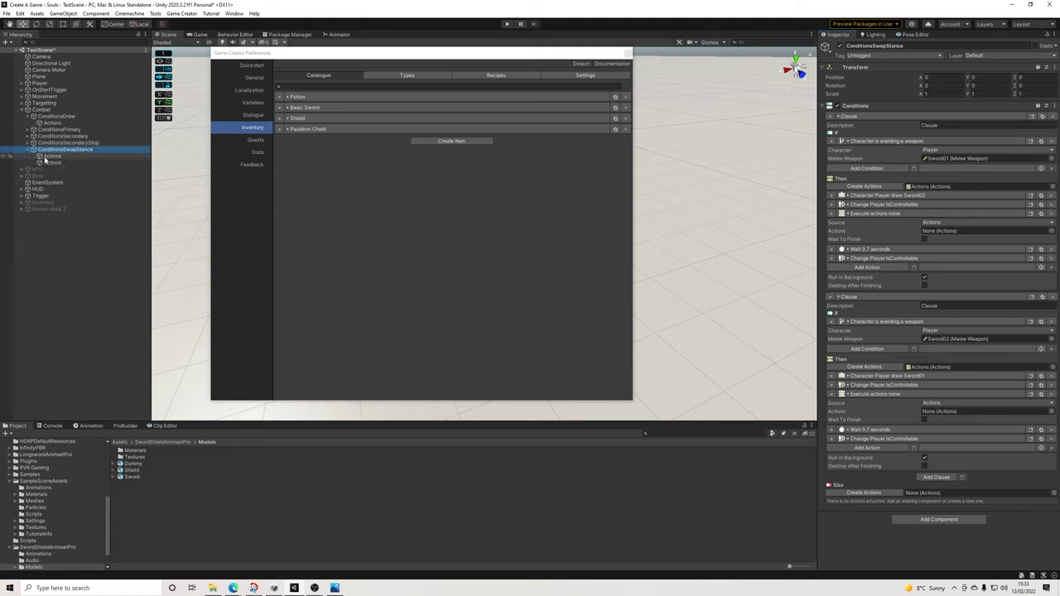
{"action": "right_click", "coordinate": [75, 151]}
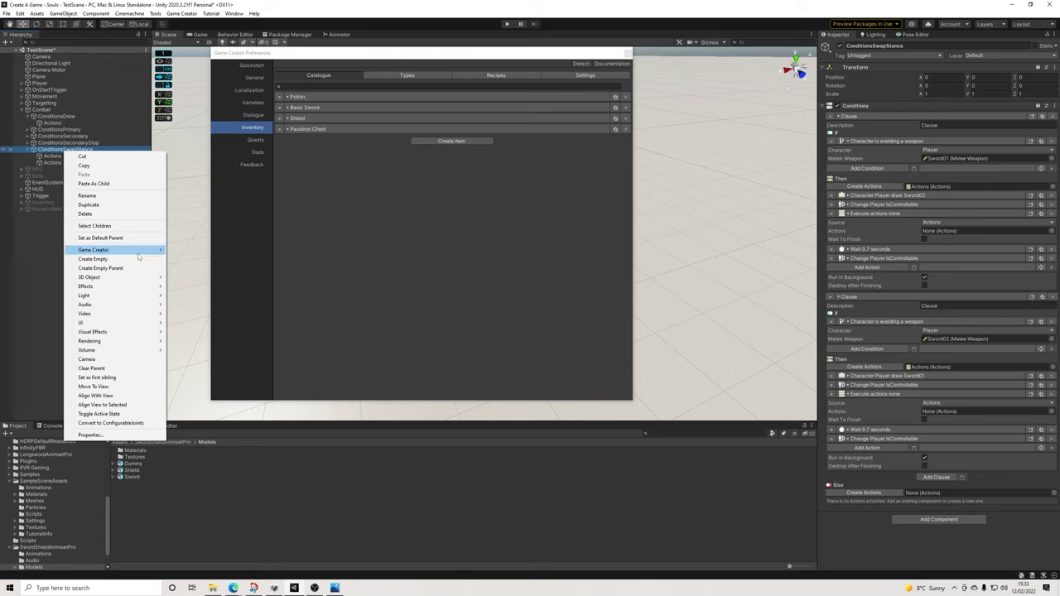
{"action": "mouse_move", "coordinate": [151, 251]}
{"action": "left_click", "coordinate": [189, 284]}
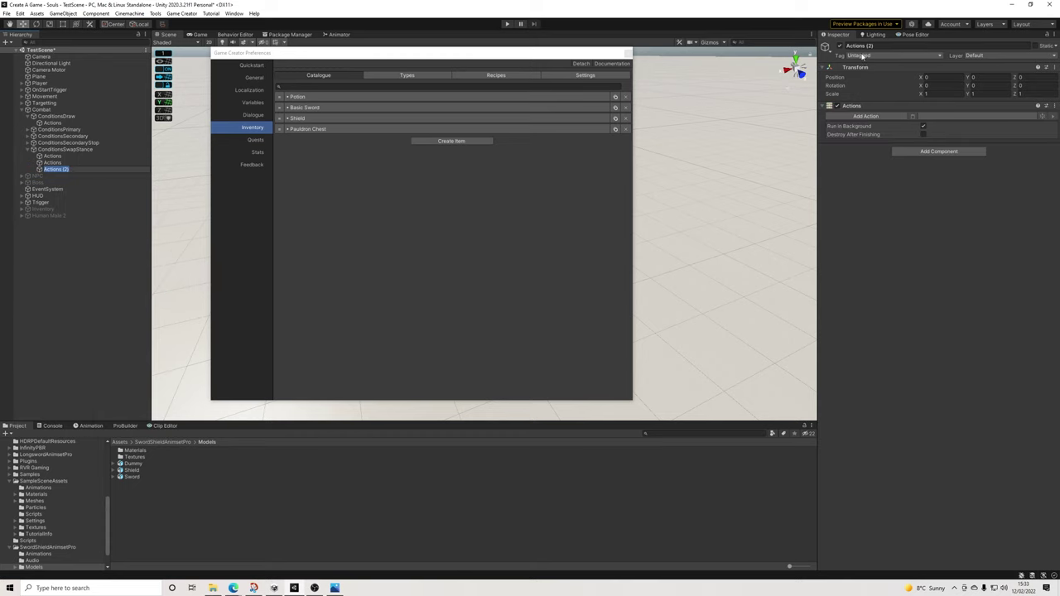
{"action": "left_click", "coordinate": [910, 48]}
{"action": "left_click", "coordinate": [908, 47]}
{"action": "left_click_drag", "start_coordinate": [866, 46], "coordinate": [884, 48]}
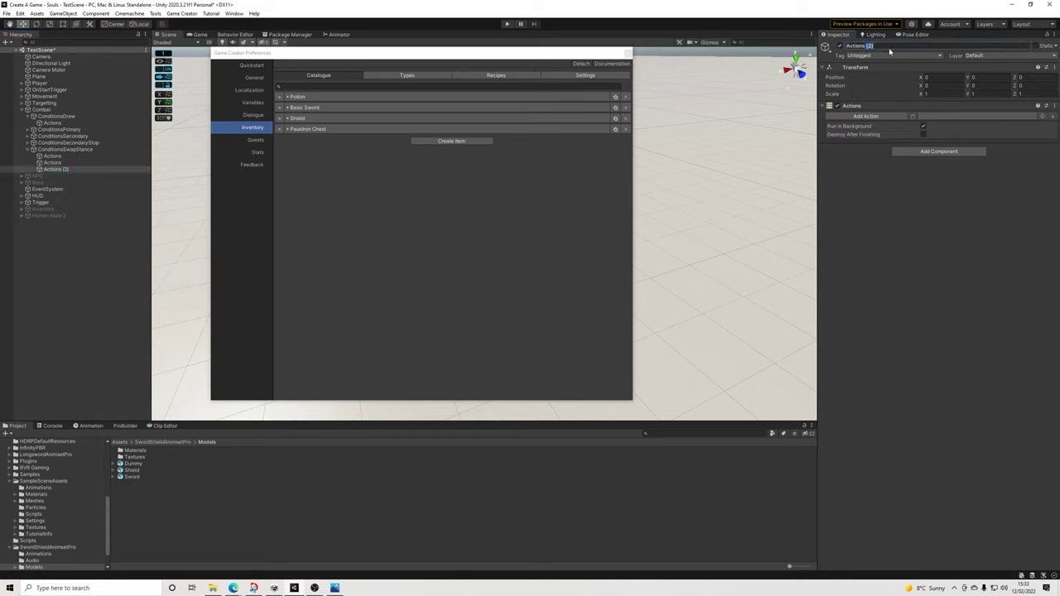
{"action": "type", "text": "AttachSpine"}
{"action": "key", "text": "Return"}
{"action": "left_click", "coordinate": [84, 171]}
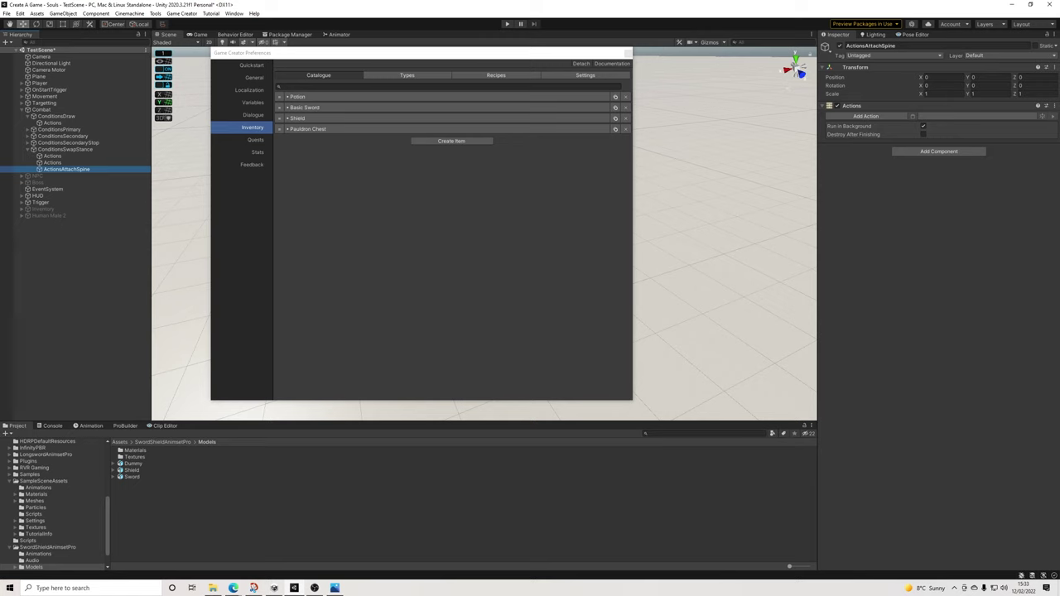
Add a Wait action to ActionsAttachSpine and assign that object to the Execute Actions action of the first Actions object under ConditionsSwapStance
{"action": "key", "text": "alt+Tab"}
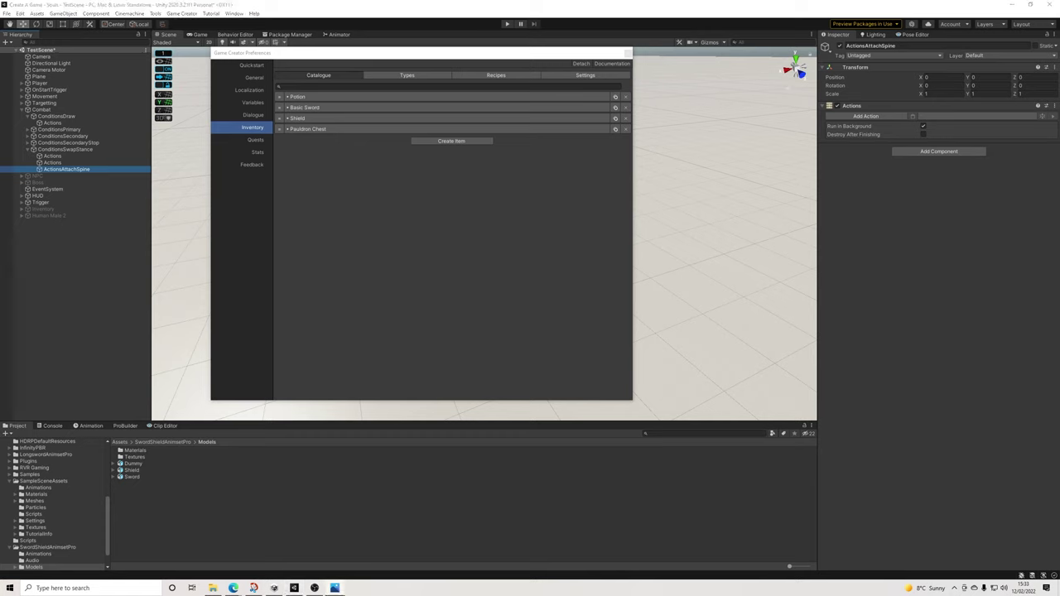
{"action": "left_click", "coordinate": [865, 116]}
{"action": "type", "text": "wait"}
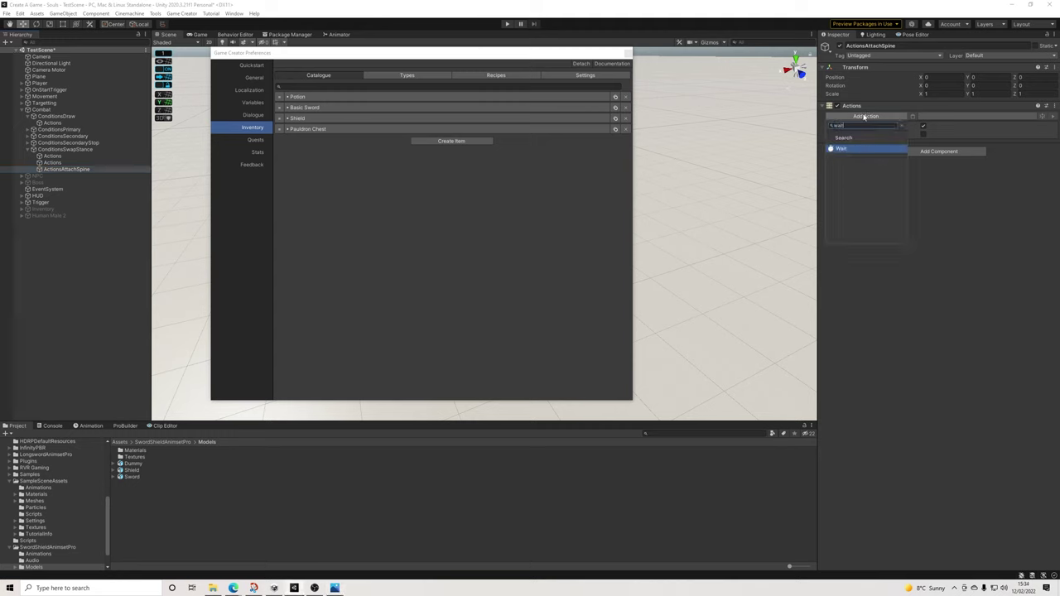
{"action": "key", "text": "Return"}
{"action": "left_click", "coordinate": [52, 156]}
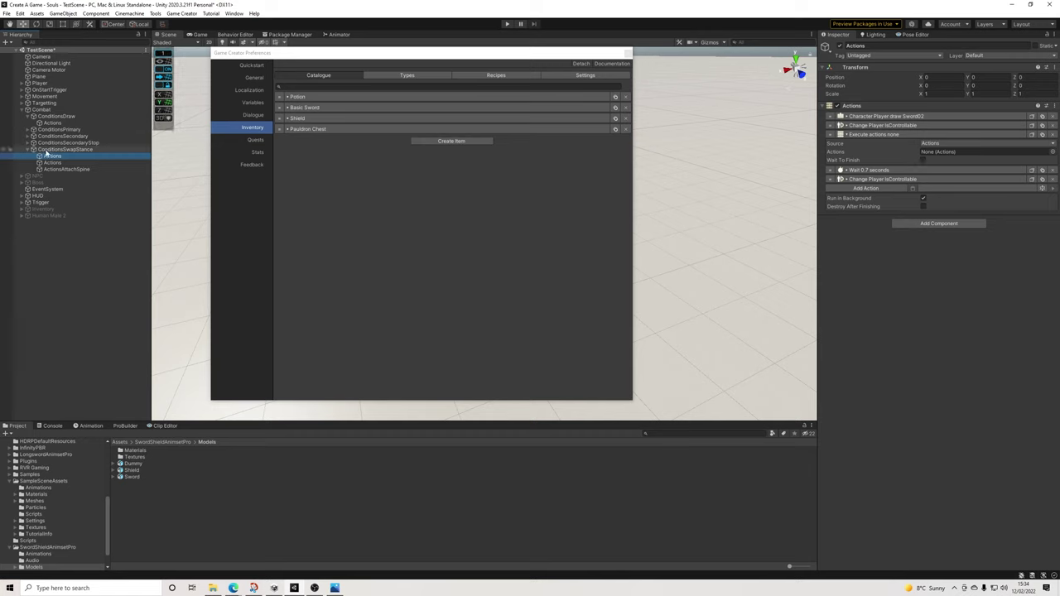
{"action": "left_click_drag", "start_coordinate": [71, 169], "coordinate": [948, 160]}
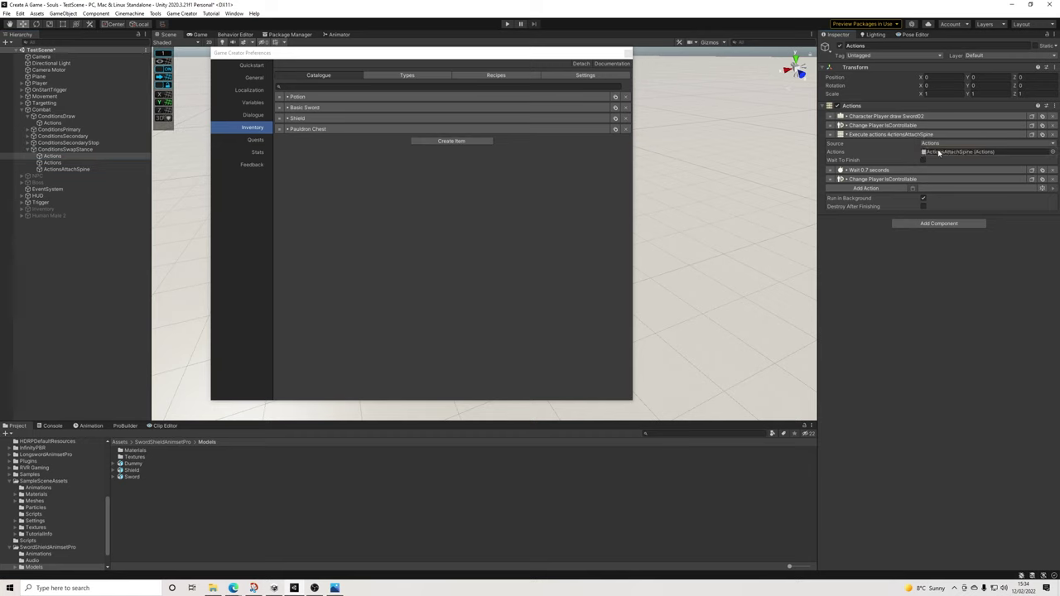
Set the wait time in ActionsAttachSpine to 0.45 seconds
{"action": "left_click", "coordinate": [68, 170]}
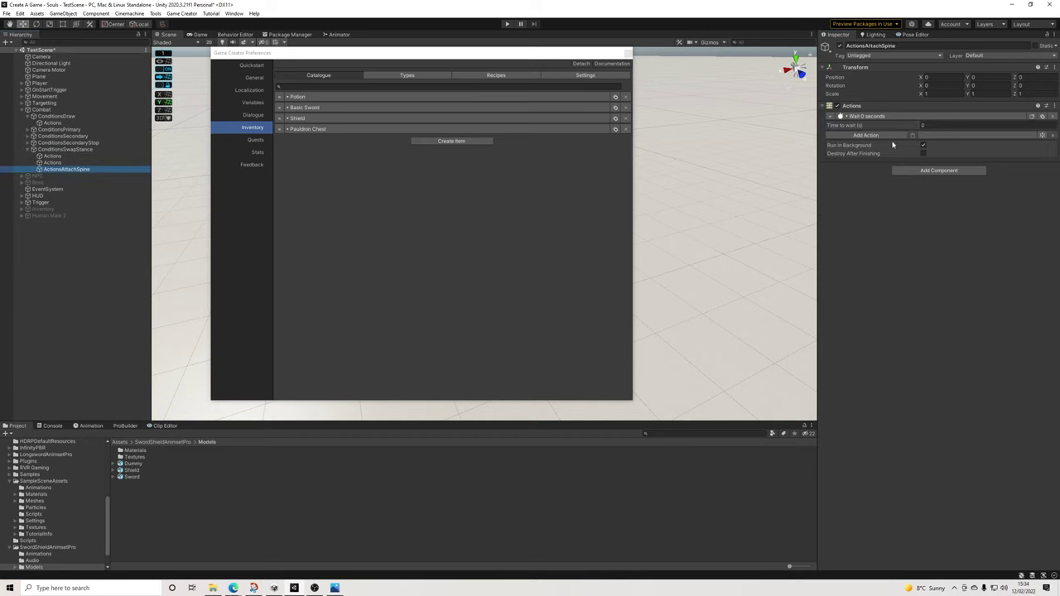
{"action": "left_click", "coordinate": [934, 125]}
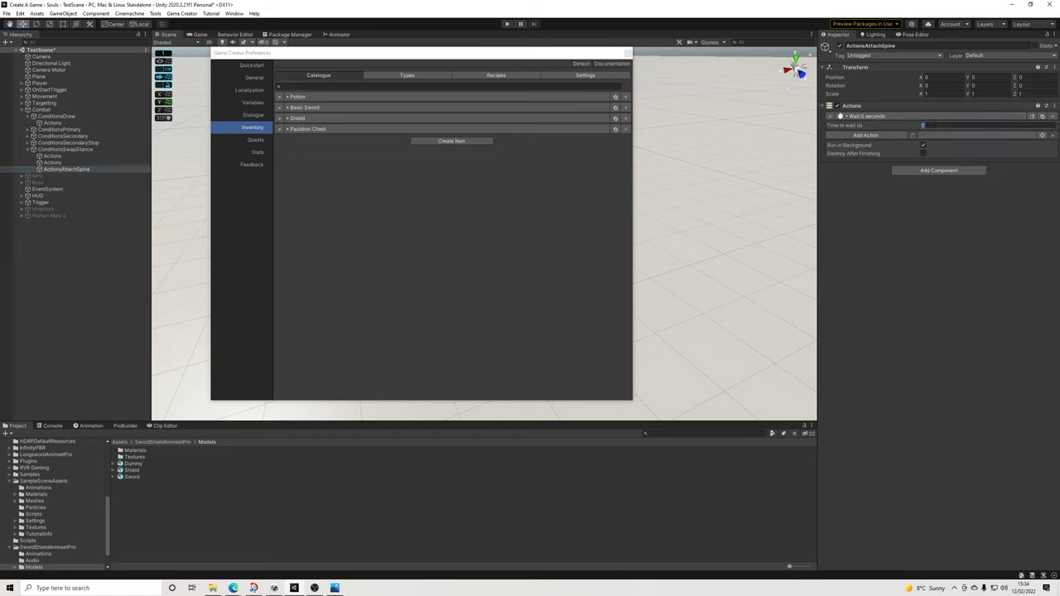
{"action": "type", "text": "0.45"}
{"action": "double_click", "coordinate": [925, 124]}
{"action": "left_click", "coordinate": [925, 124]}
Add a Character Attachment action to ActionsAttachSpine with Player as the character and Upper Chest as the bone
{"action": "left_click", "coordinate": [891, 137]}
{"action": "type", "text": "atta"}
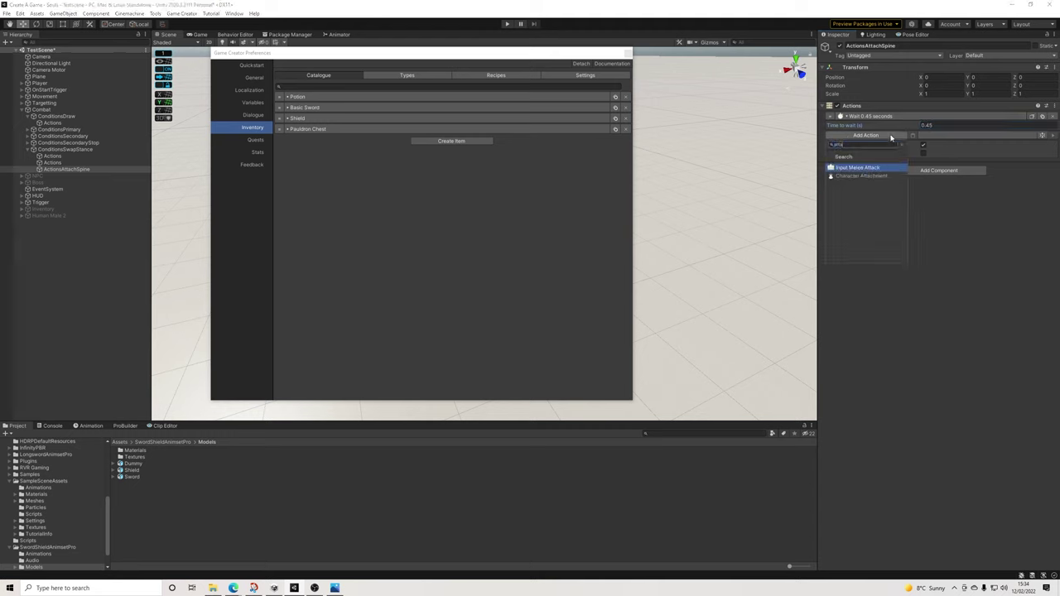
{"action": "key", "text": "Down"}
{"action": "key", "text": "Return"}
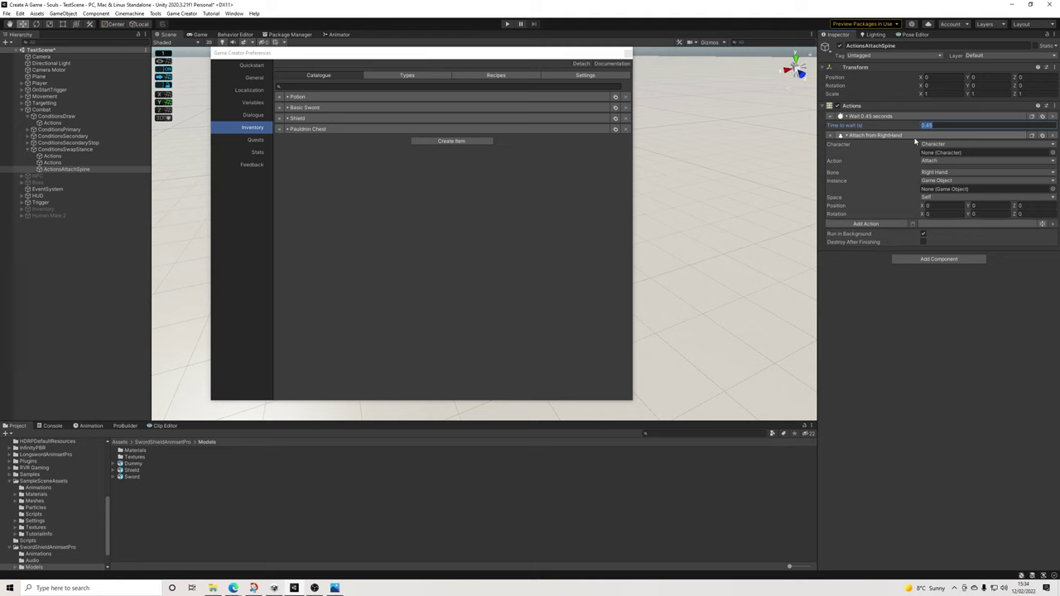
{"action": "left_click", "coordinate": [932, 144]}
{"action": "left_click", "coordinate": [927, 153]}
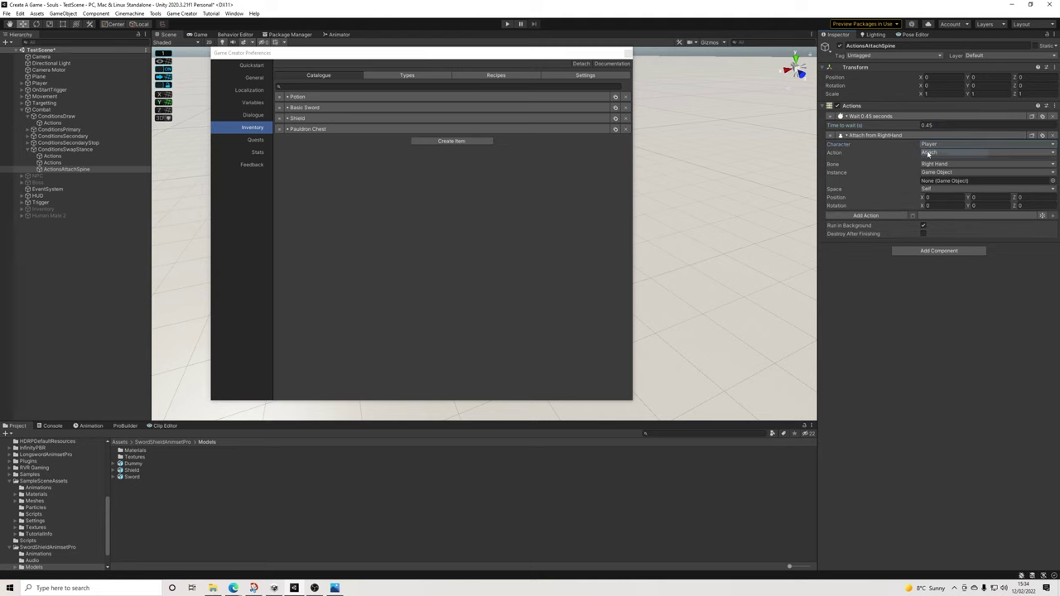
{"action": "left_click", "coordinate": [952, 163]}
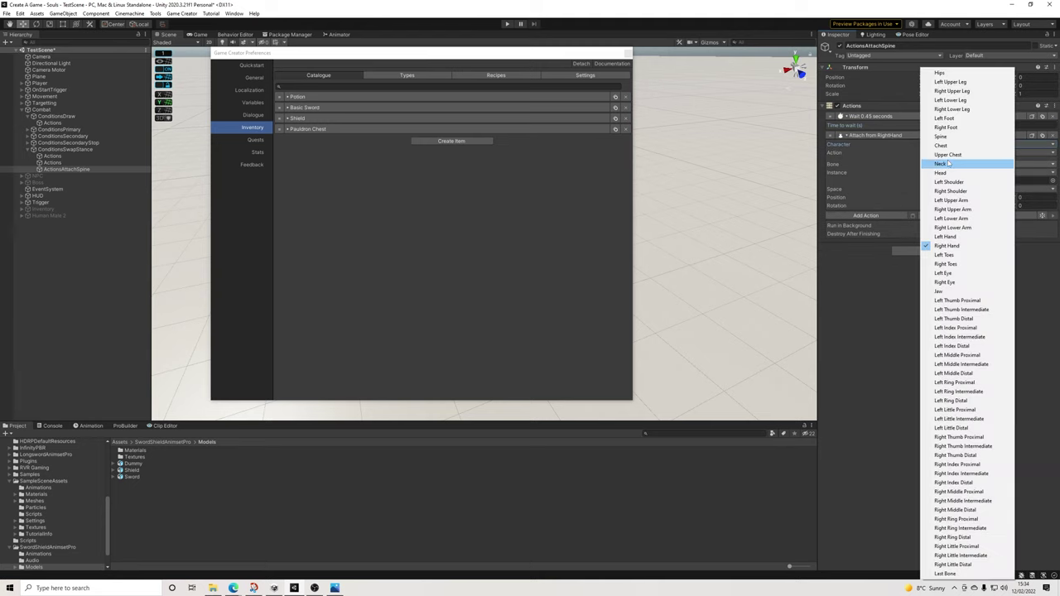
{"action": "left_click", "coordinate": [946, 154]}
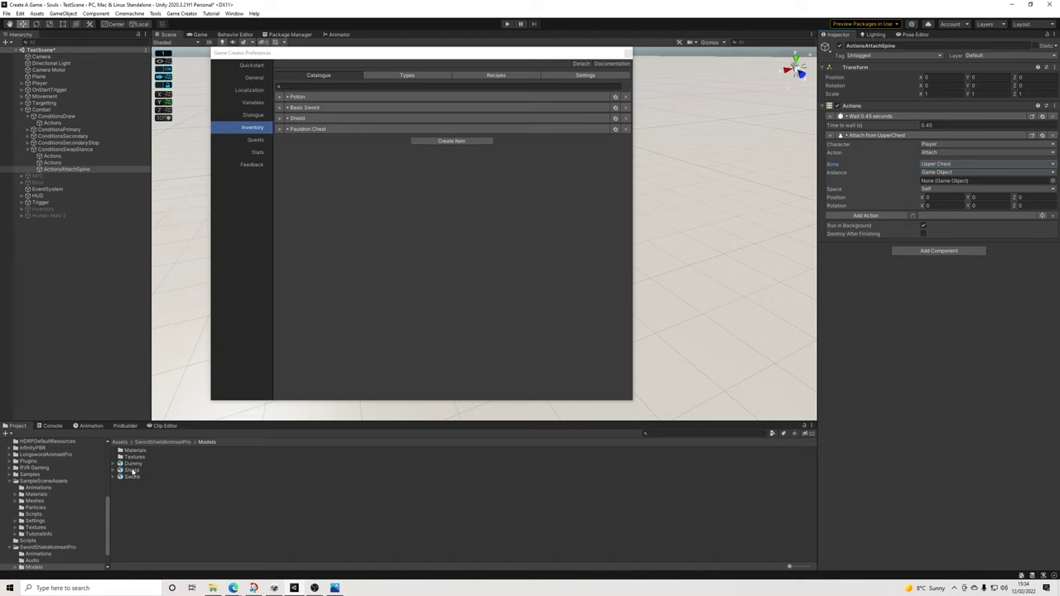
Assign the Shield model to the attachment with position -0.1243, -0.07776, -0.0054 and rotation 25.171, -38.972, 82.547
{"action": "left_click_drag", "start_coordinate": [126, 471], "coordinate": [948, 174]}
{"action": "left_click", "coordinate": [937, 199]}
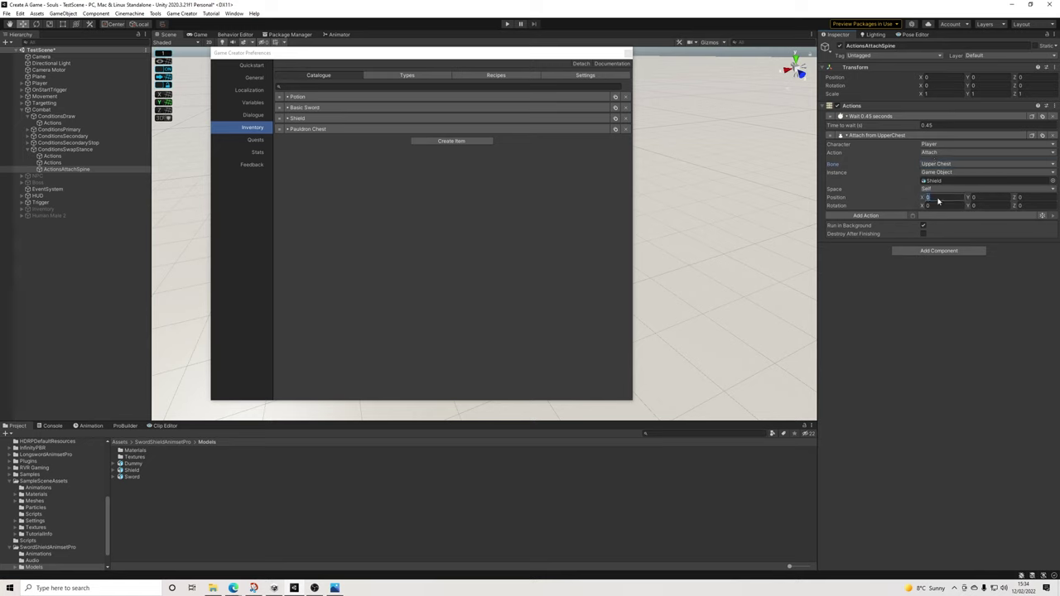
{"action": "type", "text": "-0.1243"}
{"action": "key", "text": "Tab"}
{"action": "type", "text": "-0.07776"}
{"action": "key", "text": "Tab"}
{"action": "type", "text": "-0.0054"}
{"action": "key", "text": "Tab"}
{"action": "key", "text": "Tab"}
{"action": "key", "text": "Tab"}
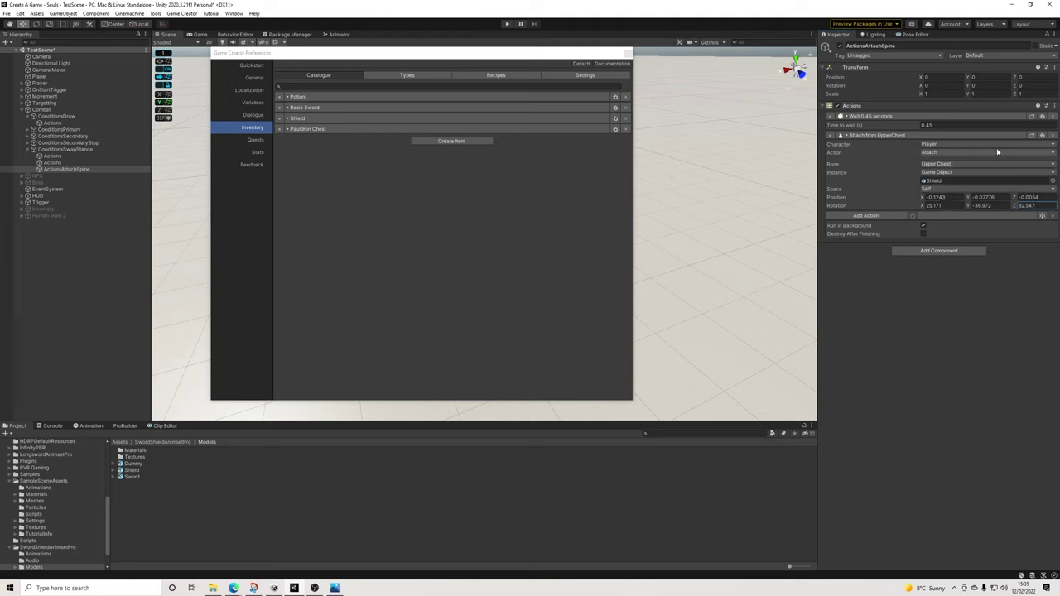
Duplicate the Upper Chest attachment action in ActionsAttachSpine and set the copy to Remove from the Left Hand bone
{"action": "left_click", "coordinate": [1043, 138]}
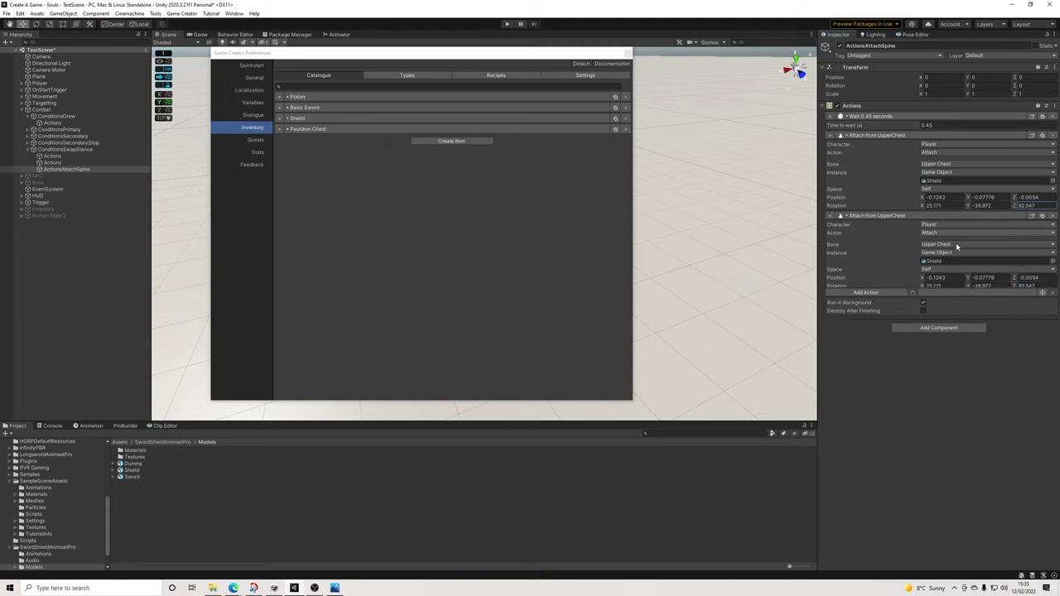
{"action": "left_click", "coordinate": [944, 252]}
{"action": "left_click", "coordinate": [942, 262]}
{"action": "left_click", "coordinate": [944, 245]}
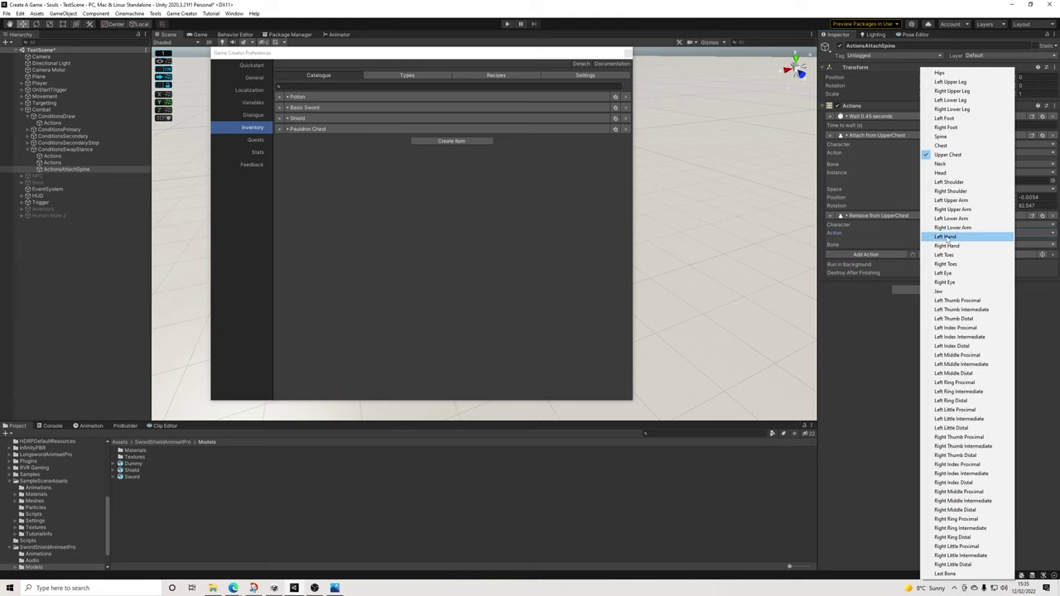
{"action": "left_click", "coordinate": [946, 237]}
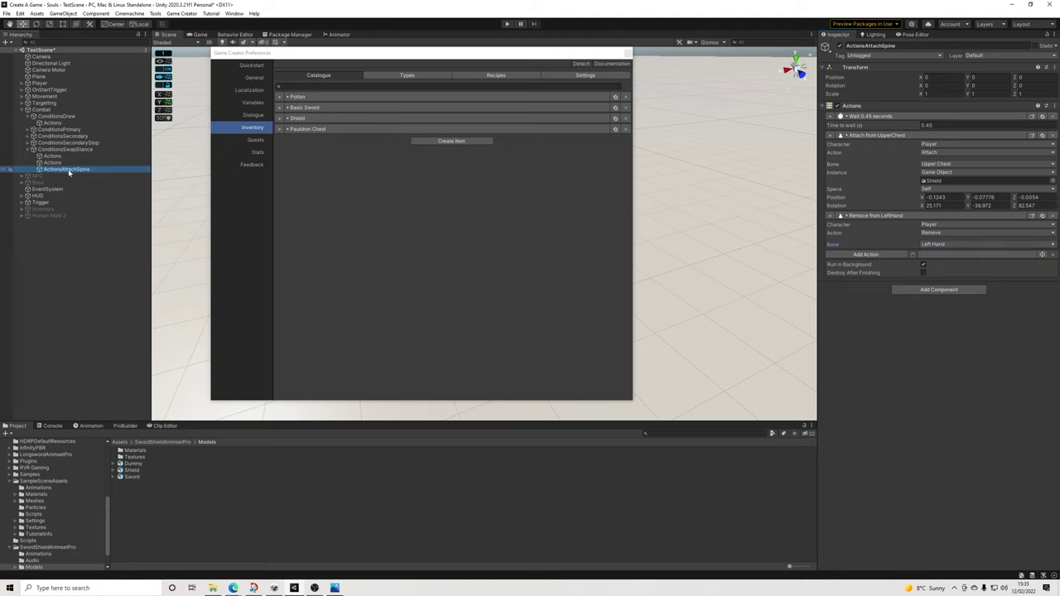
Duplicate the ActionsAttachSpine object, rename the copy ActionsAttachLeftHand, and close the Game Creator preferences
{"action": "key", "text": "ctrl+d"}
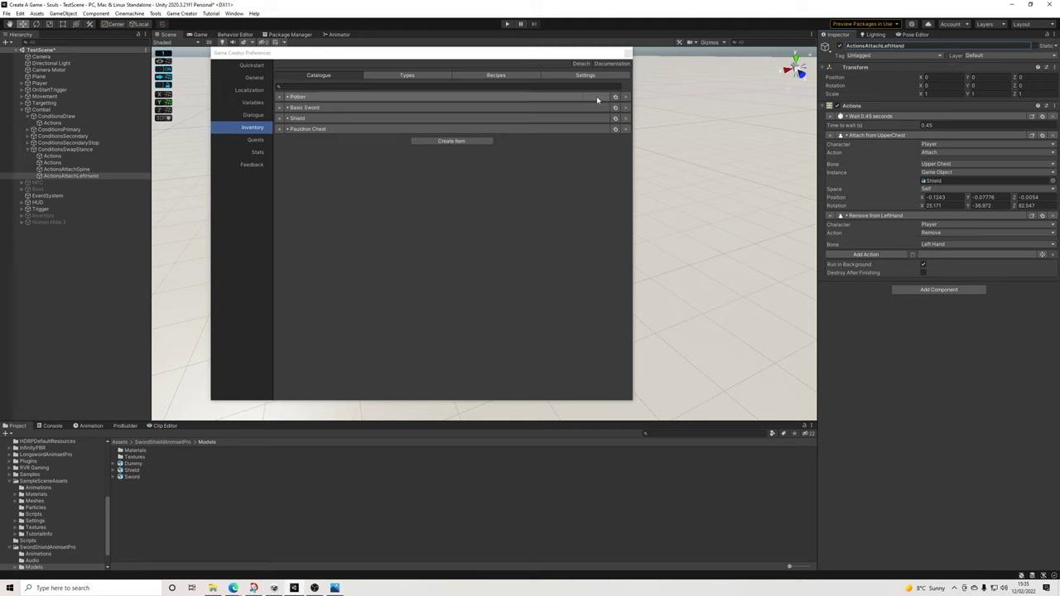
{"action": "left_click", "coordinate": [627, 53]}
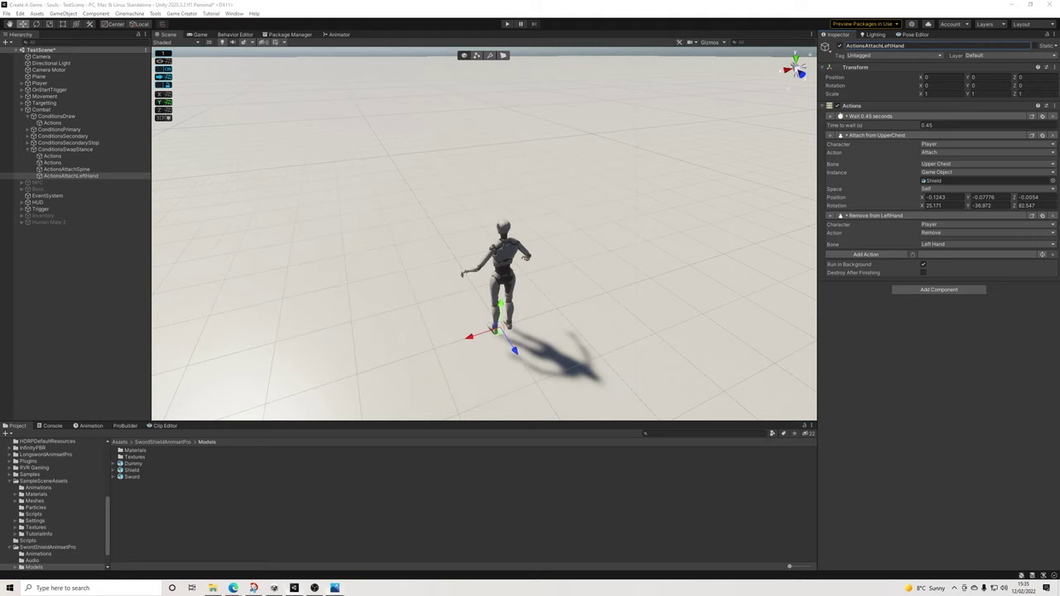
Copy the Left Hand attachment from the Shield item's On Equip actions into ActionsAttachLeftHand, with Player as the character
{"action": "left_click", "coordinate": [191, 14]}
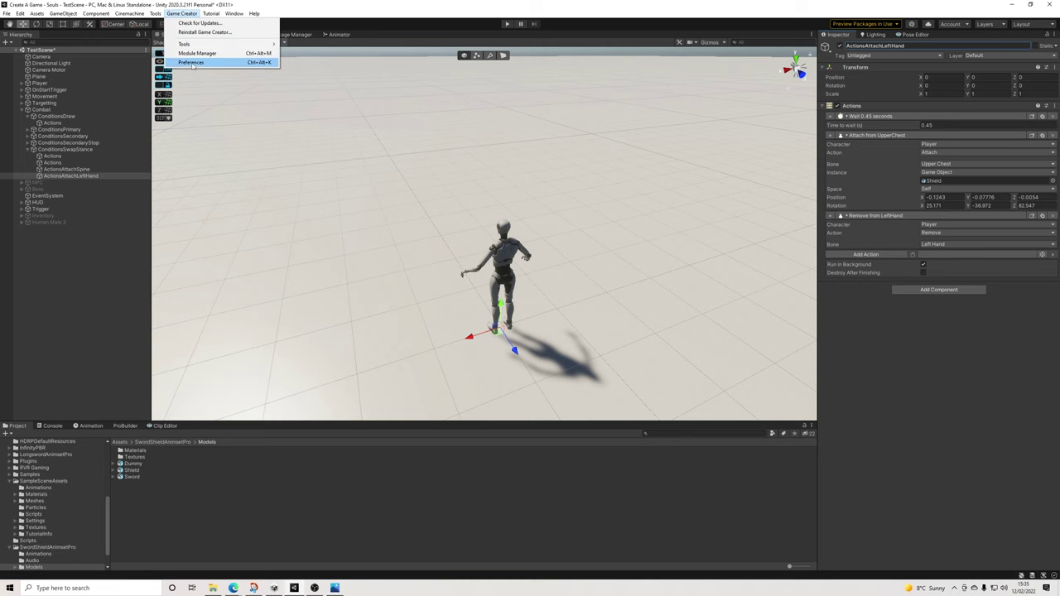
{"action": "left_click", "coordinate": [193, 63]}
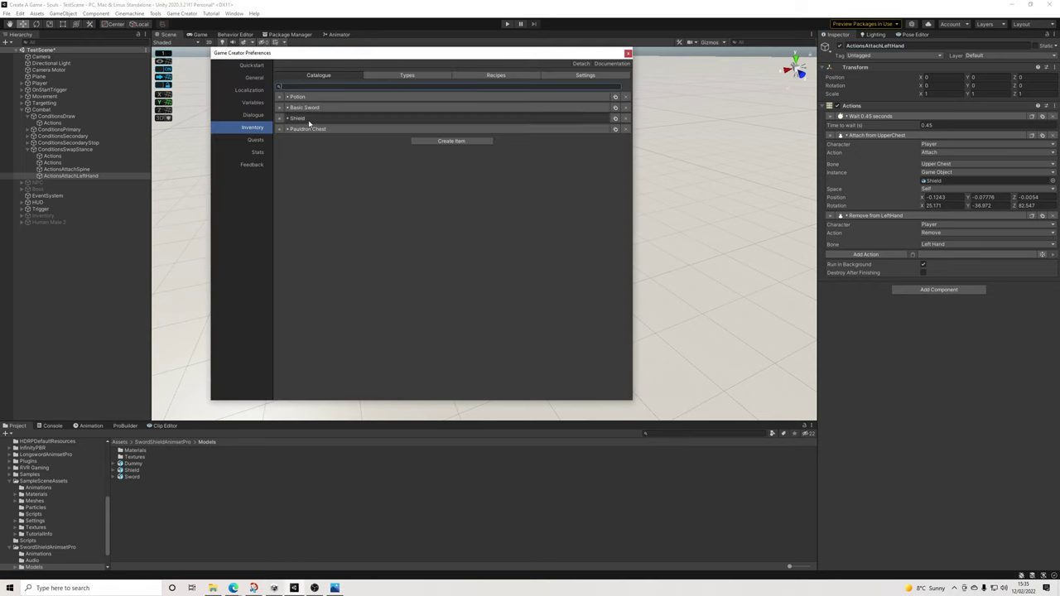
{"action": "left_click", "coordinate": [304, 118]}
{"action": "left_click", "coordinate": [450, 310]}
{"action": "scroll", "coordinate": [430, 321], "scroll_direction": "down", "scroll_amount": 2}
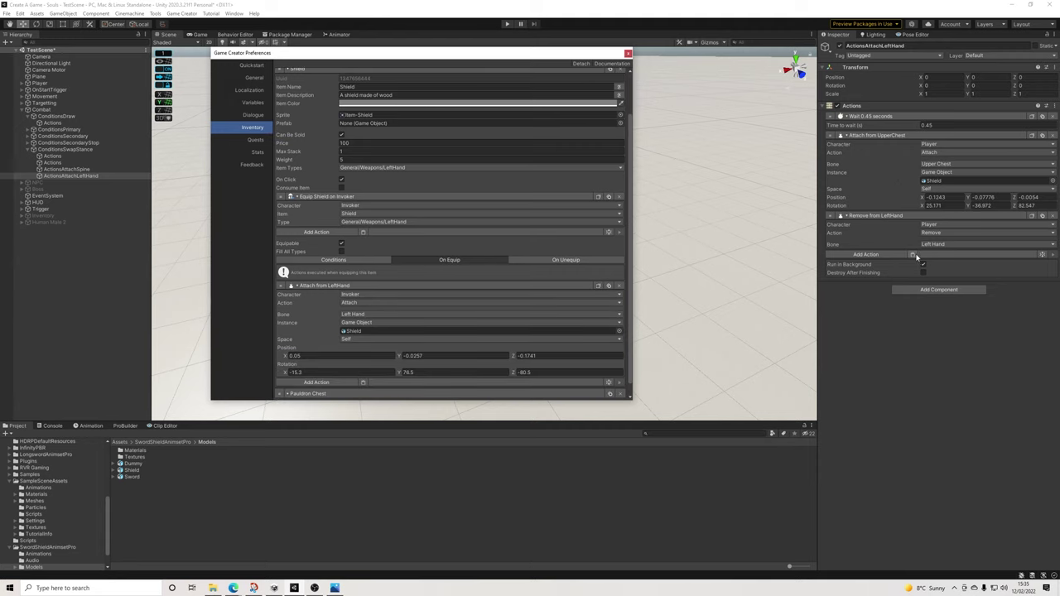
{"action": "left_click", "coordinate": [913, 255]}
{"action": "left_click", "coordinate": [929, 263]}
{"action": "left_click", "coordinate": [940, 272]}
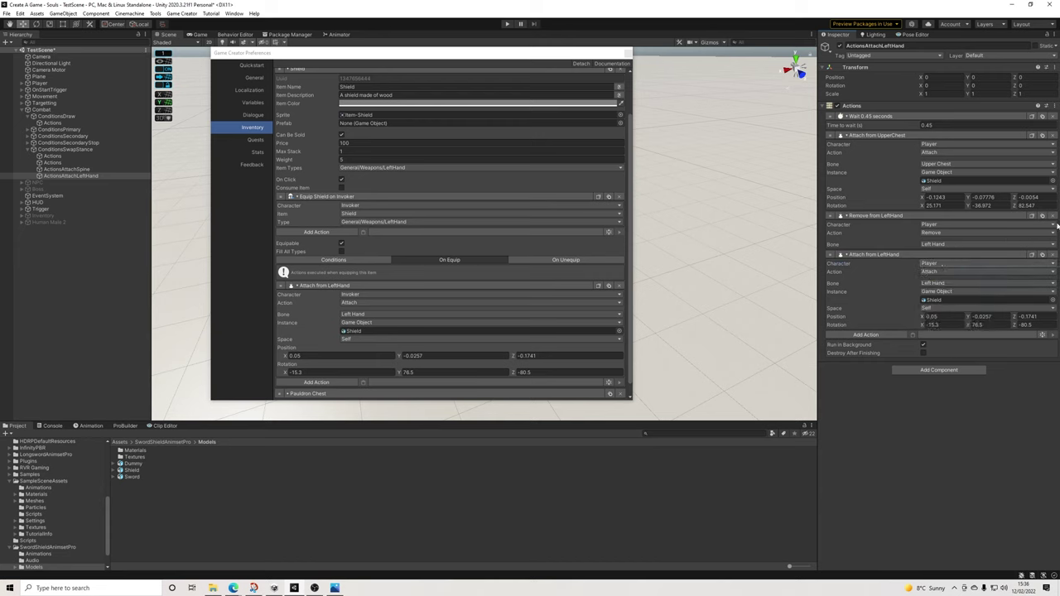
In ActionsAttachLeftHand, delete the Remove from LeftHand action and change the Upper Chest attachment to Remove
{"action": "left_click", "coordinate": [1053, 217]}
{"action": "left_click", "coordinate": [933, 154]}
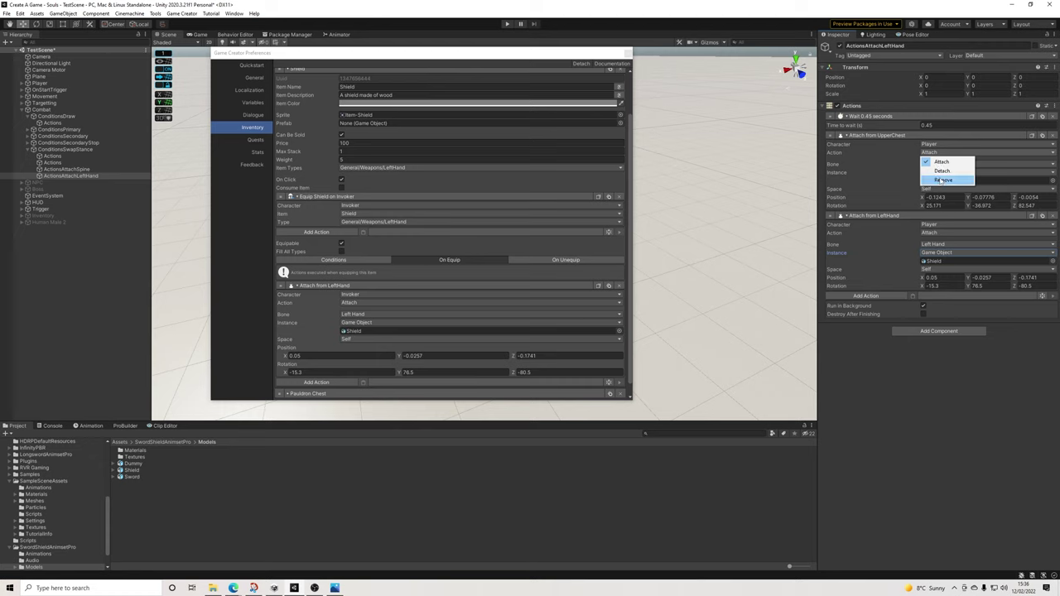
{"action": "left_click", "coordinate": [941, 180]}
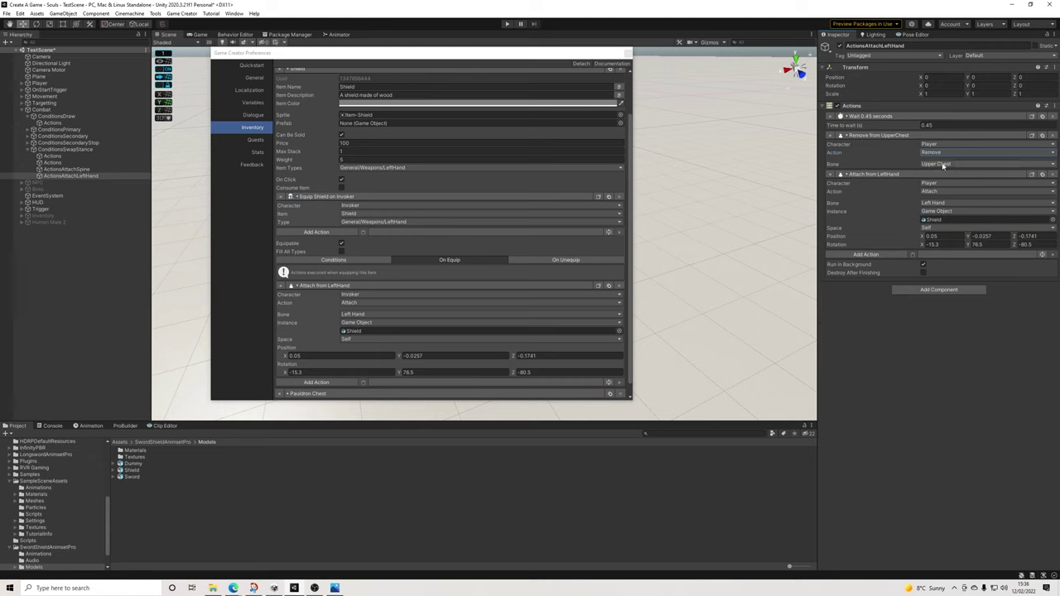
Assign ActionsAttachLeftHand to the Execute Actions action in the second clause of ConditionsSwapStance and save the scene
{"action": "left_click", "coordinate": [75, 150]}
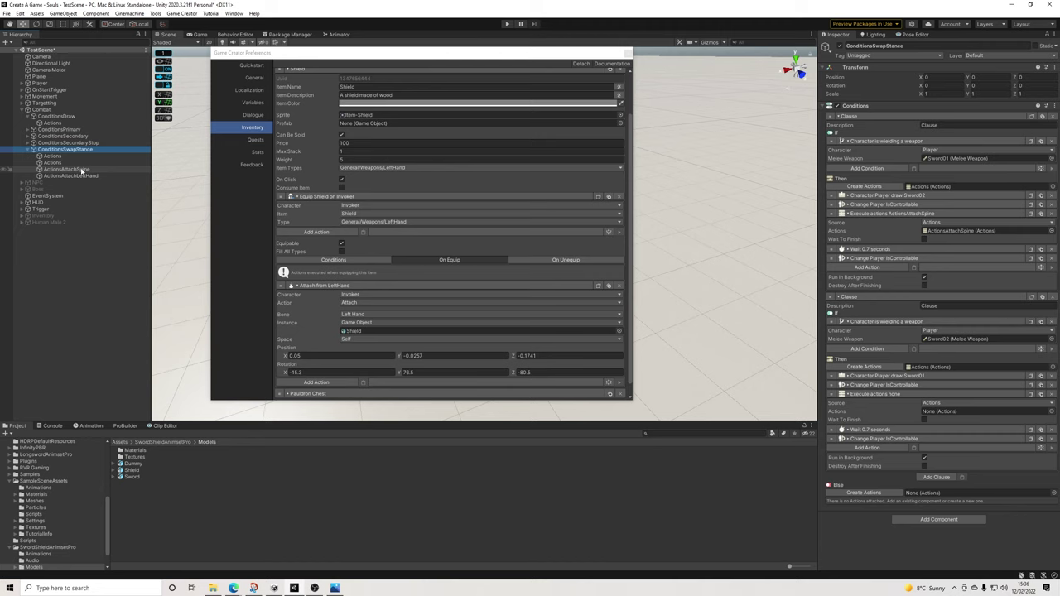
{"action": "left_click_drag", "start_coordinate": [84, 170], "coordinate": [952, 231]}
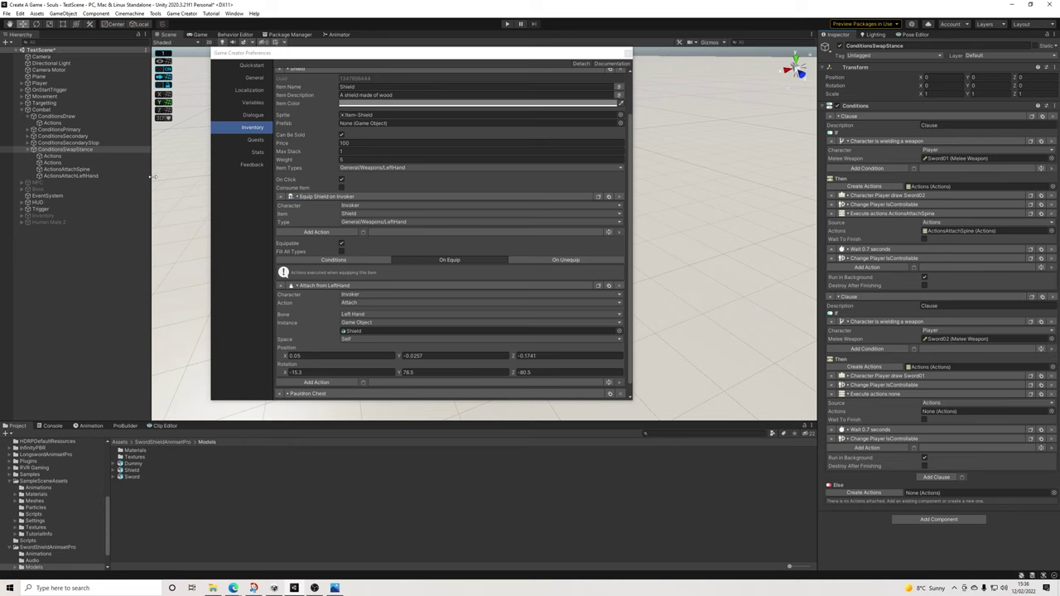
{"action": "left_click_drag", "start_coordinate": [82, 176], "coordinate": [946, 413]}
{"action": "left_click", "coordinate": [627, 54]}
{"action": "left_click", "coordinate": [6, 14]}
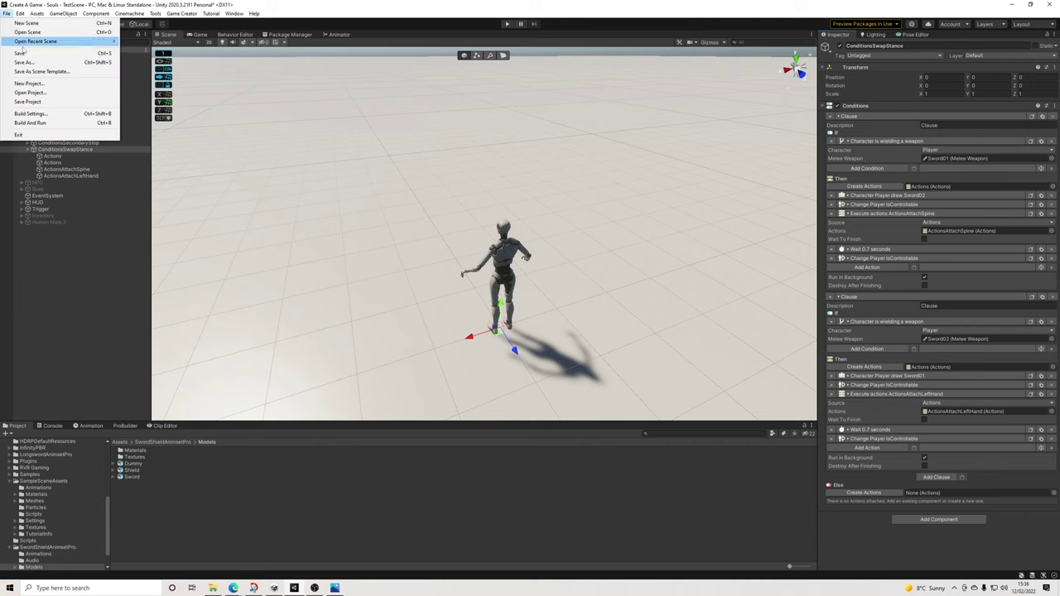
{"action": "left_click", "coordinate": [24, 51]}
Play-test swapping stance with the sword and shield, including while moving and attacking, and exit play mode
{"action": "left_click", "coordinate": [507, 24]}
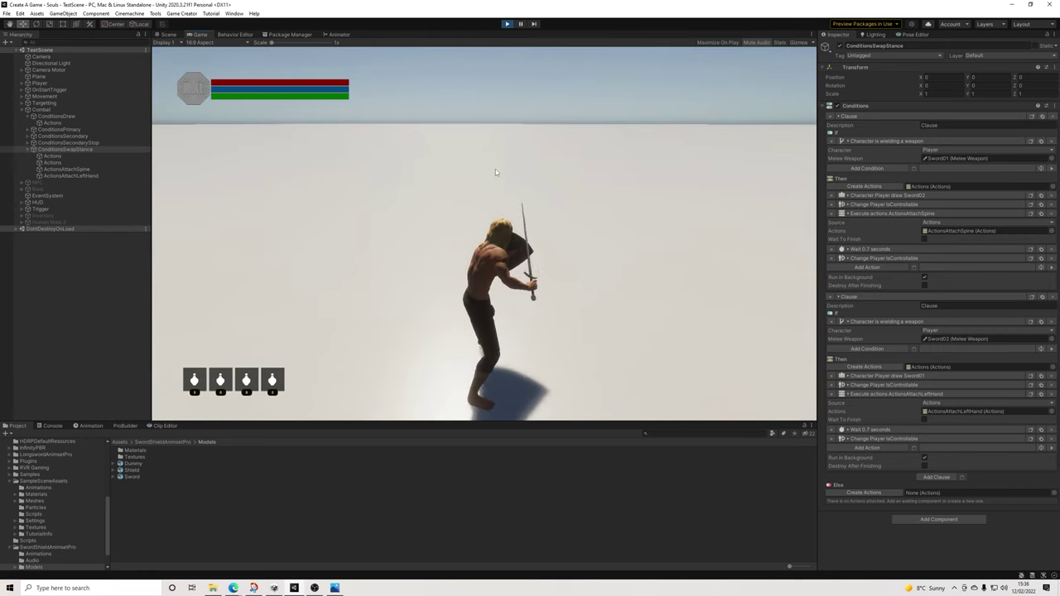
{"action": "key", "text": "f"}
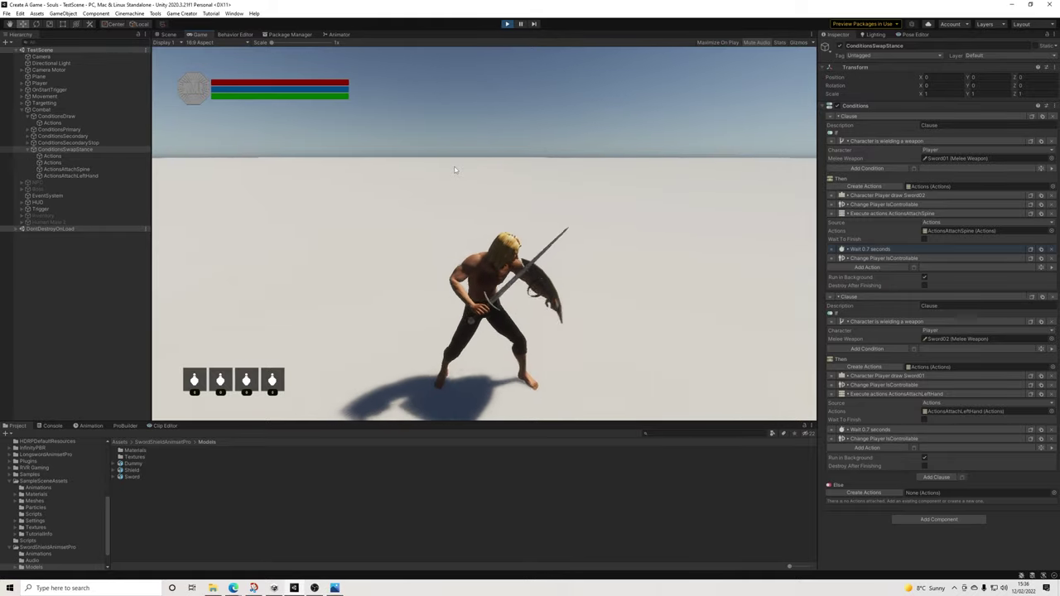
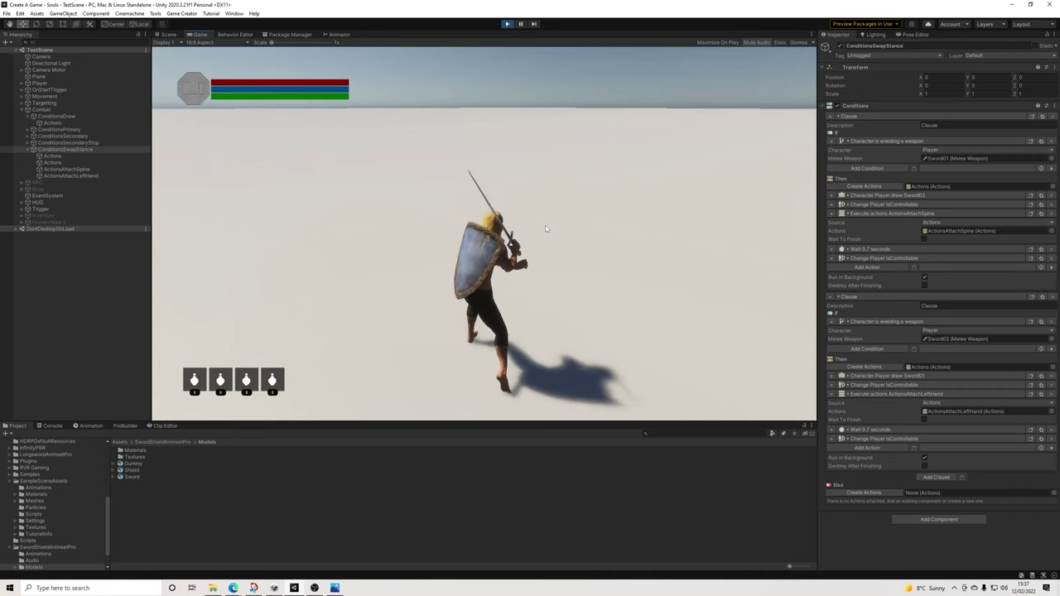
{"action": "key", "text": "w"}
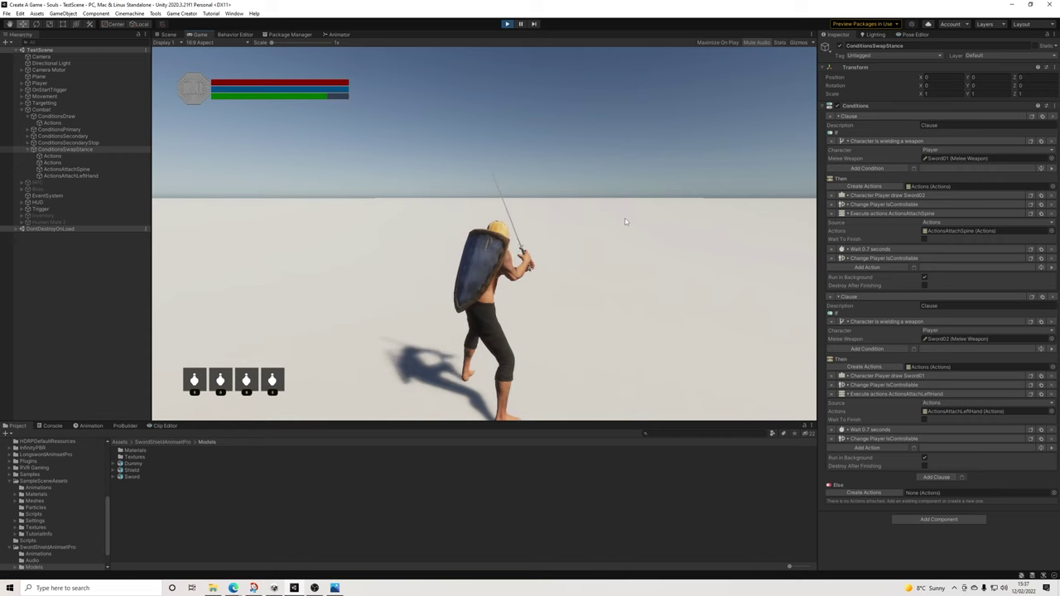
{"action": "key", "text": "f"}
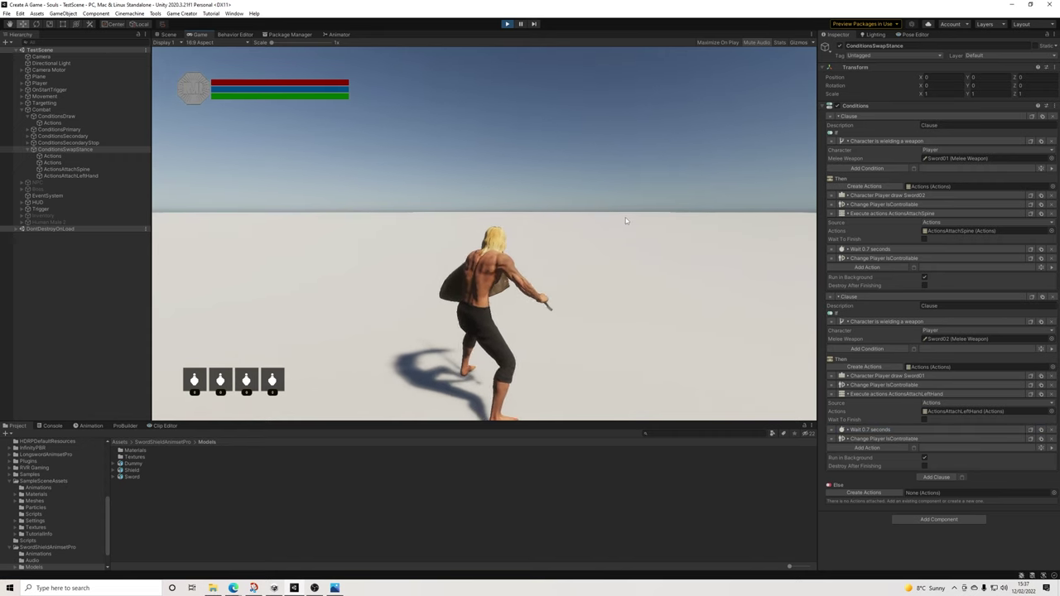
{"action": "right_click", "coordinate": [613, 222]}
{"action": "right_click", "coordinate": [620, 220]}
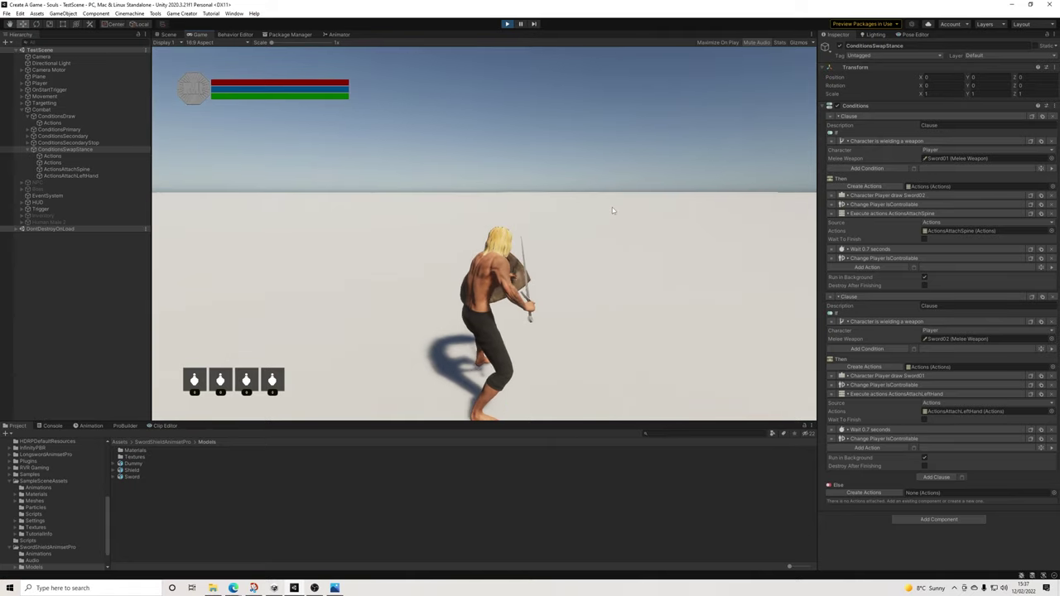
{"action": "left_click", "coordinate": [612, 207]}
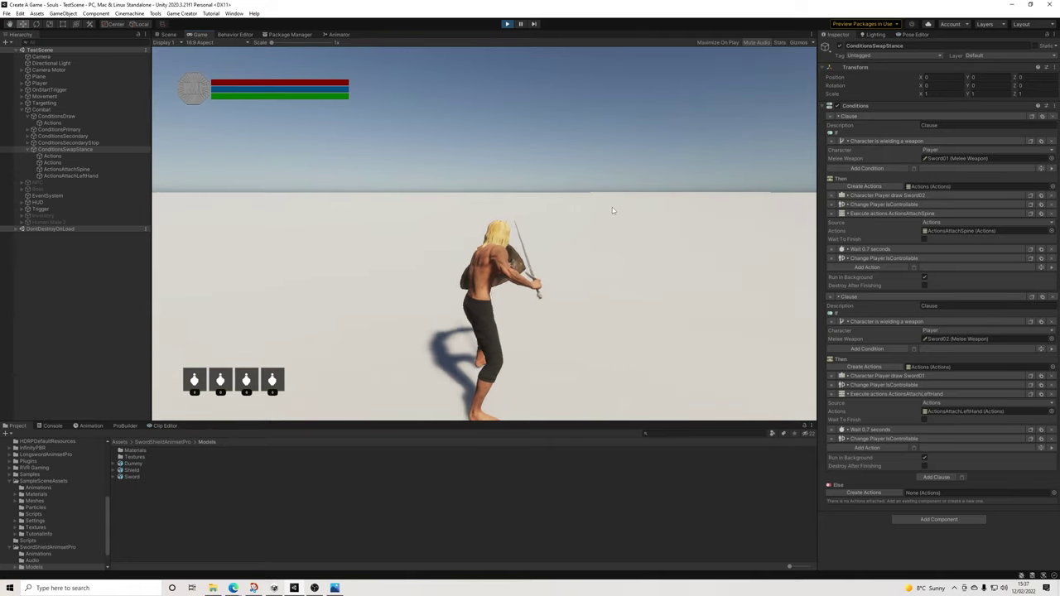
{"action": "key", "text": "q"}
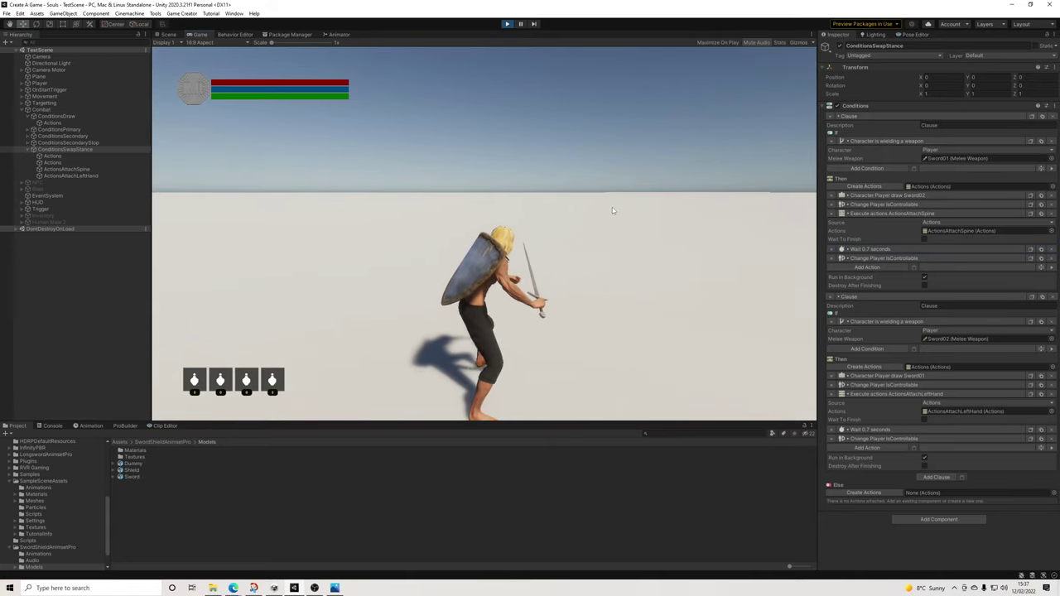
{"action": "left_click", "coordinate": [611, 208]}
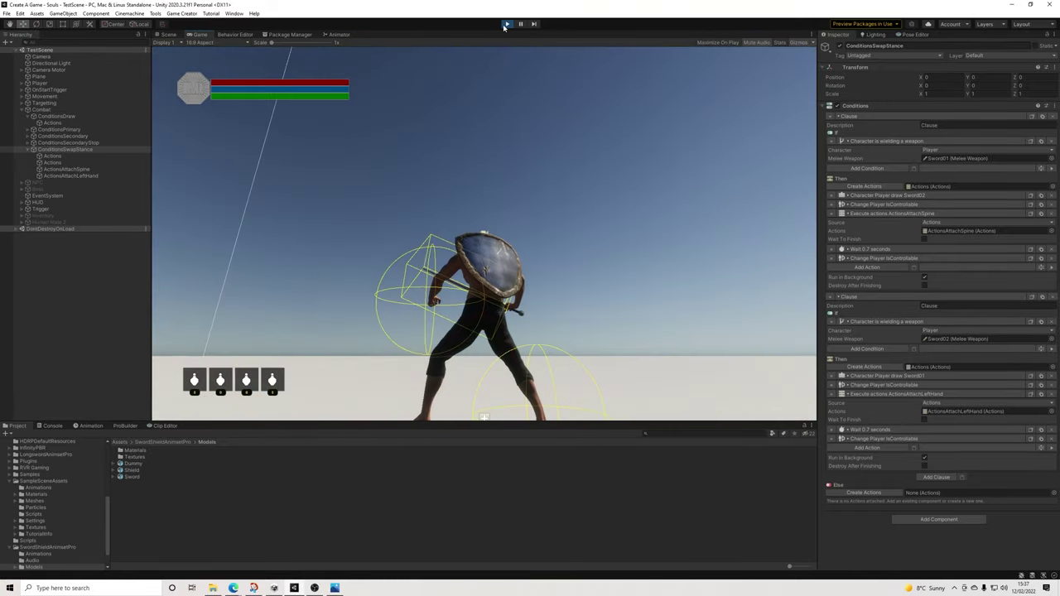
{"action": "left_click", "coordinate": [506, 24]}
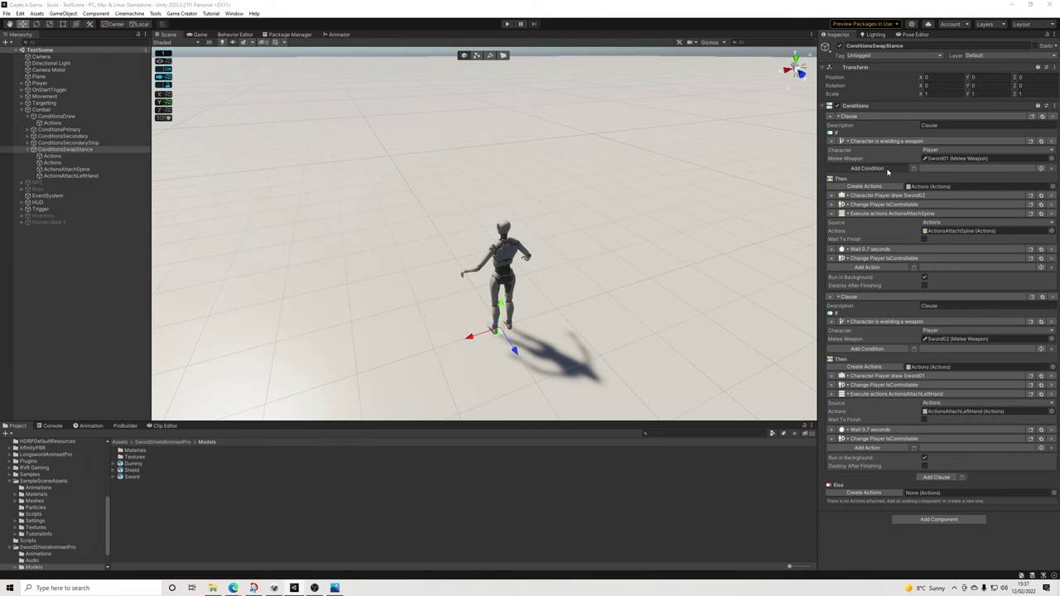
Add an Is Character Attacking condition set to Is Not Attacking to both ConditionsSwapStance clauses and save the scene
{"action": "left_click", "coordinate": [868, 168]}
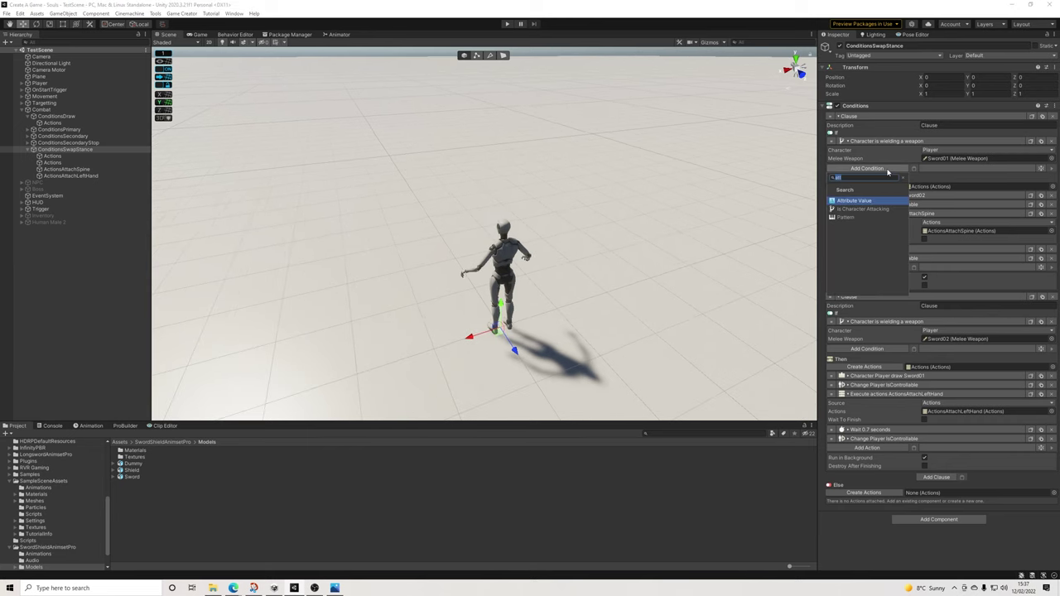
{"action": "left_click", "coordinate": [866, 209]}
{"action": "left_click", "coordinate": [940, 186]}
{"action": "left_click", "coordinate": [948, 204]}
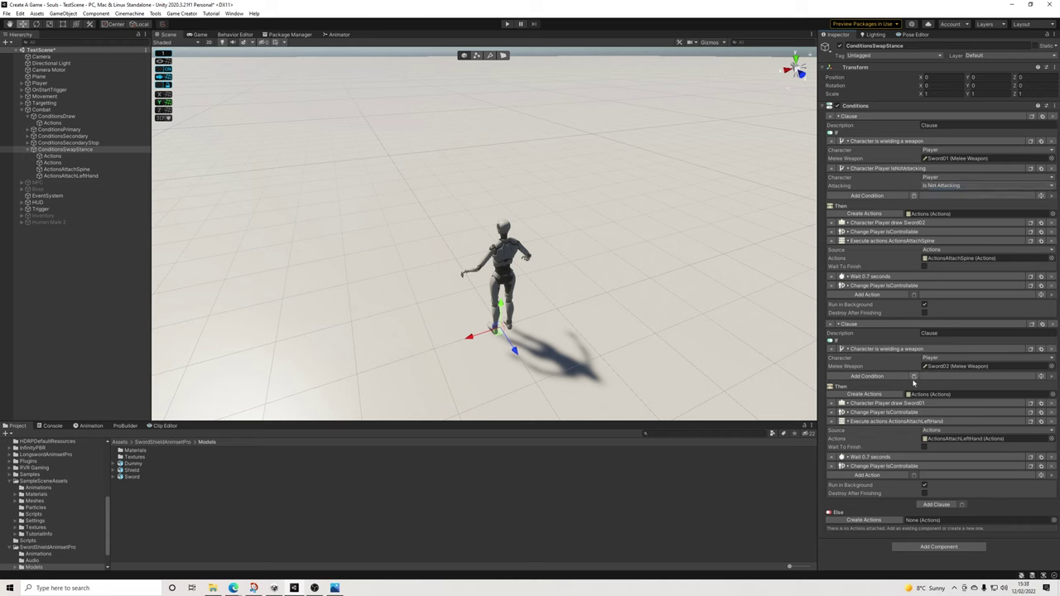
{"action": "left_click", "coordinate": [913, 376]}
{"action": "left_click", "coordinate": [6, 15]}
{"action": "left_click", "coordinate": [25, 57]}
Play-test the stance swap again to check the new not-attacking condition, and exit play mode
{"action": "left_click", "coordinate": [508, 24]}
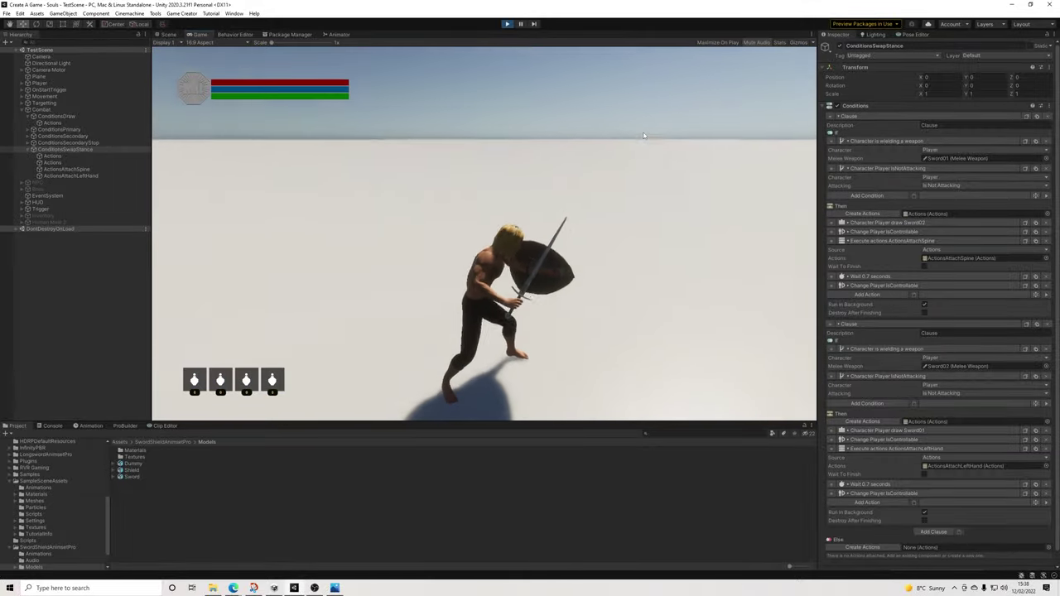
{"action": "key", "text": "f"}
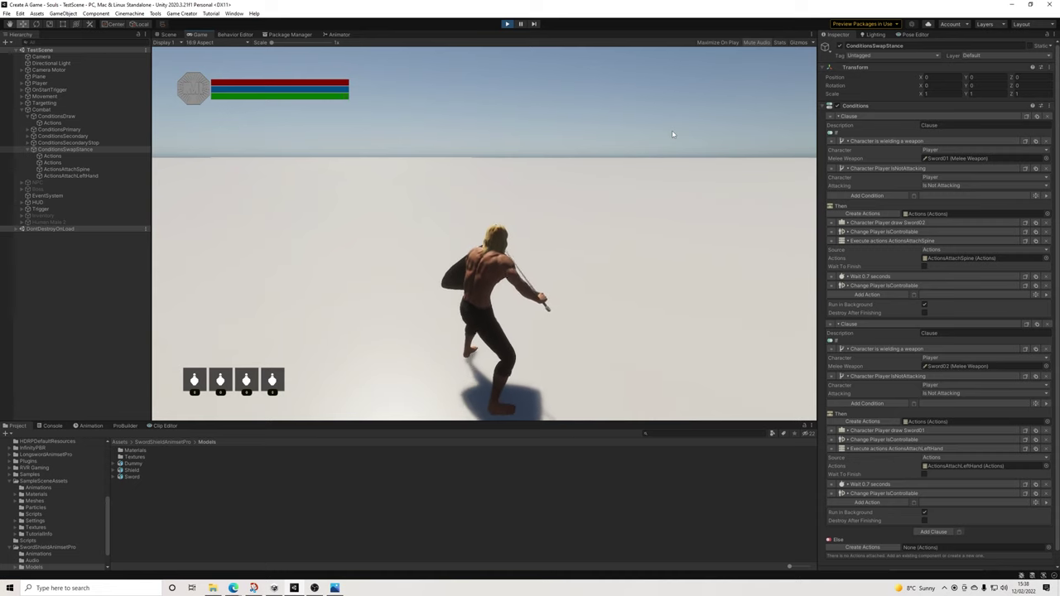
{"action": "key", "text": "f"}
{"action": "key", "text": "f"}
{"action": "key", "text": "q"}
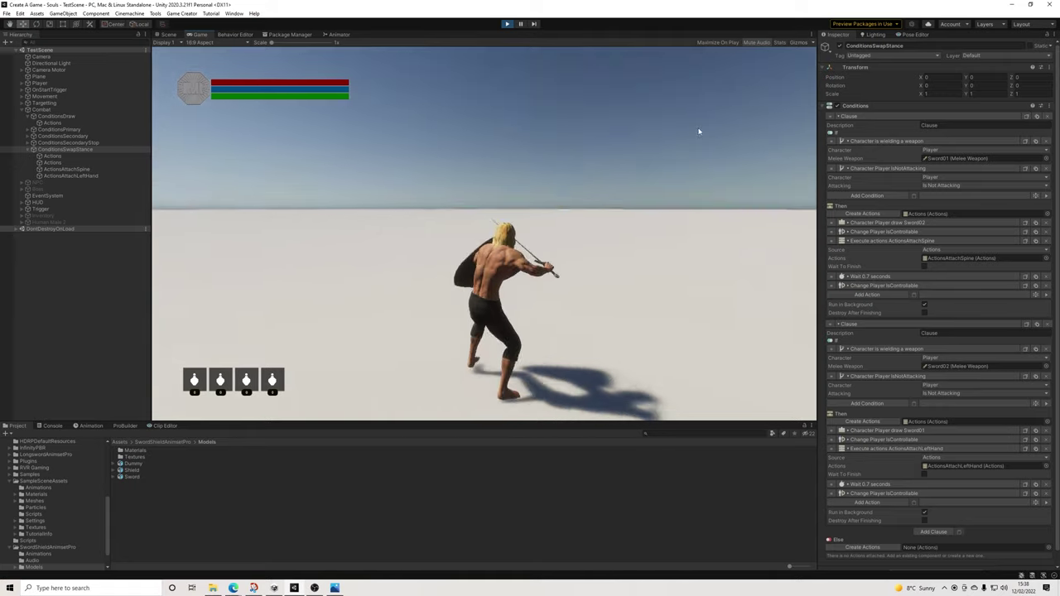
{"action": "key", "text": "q"}
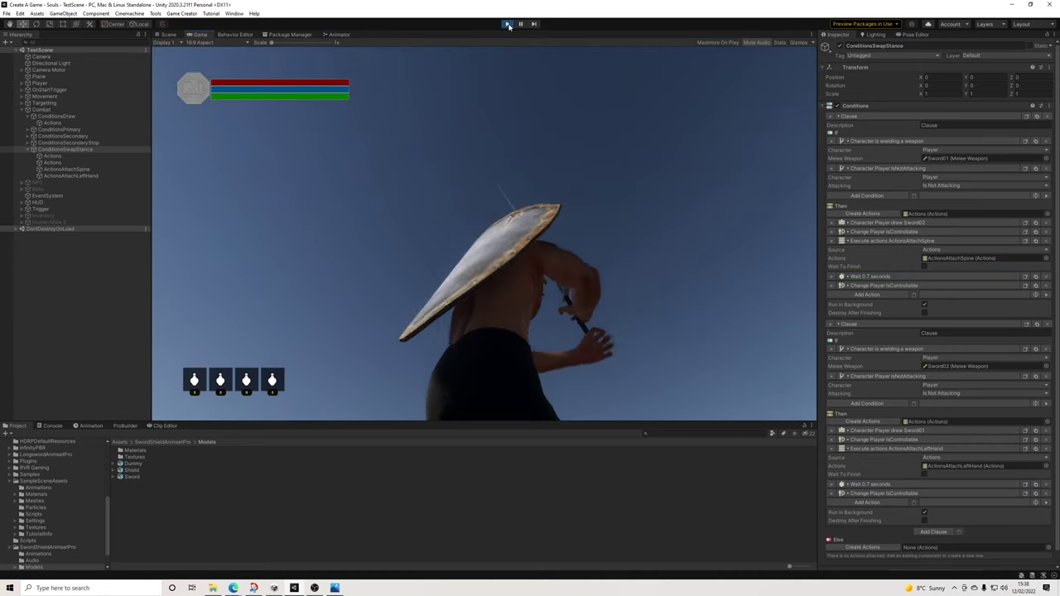
{"action": "left_click", "coordinate": [507, 24]}
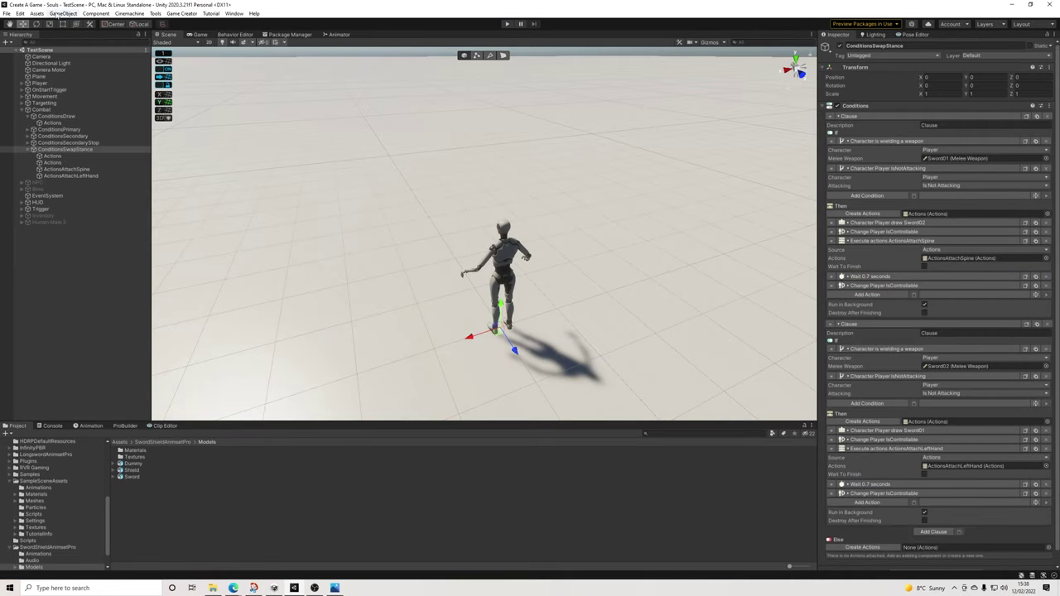
Open the Potion item in the Game Creator inventory catalogue and expand its Change Invoker transform properties action
{"action": "left_click", "coordinate": [197, 15]}
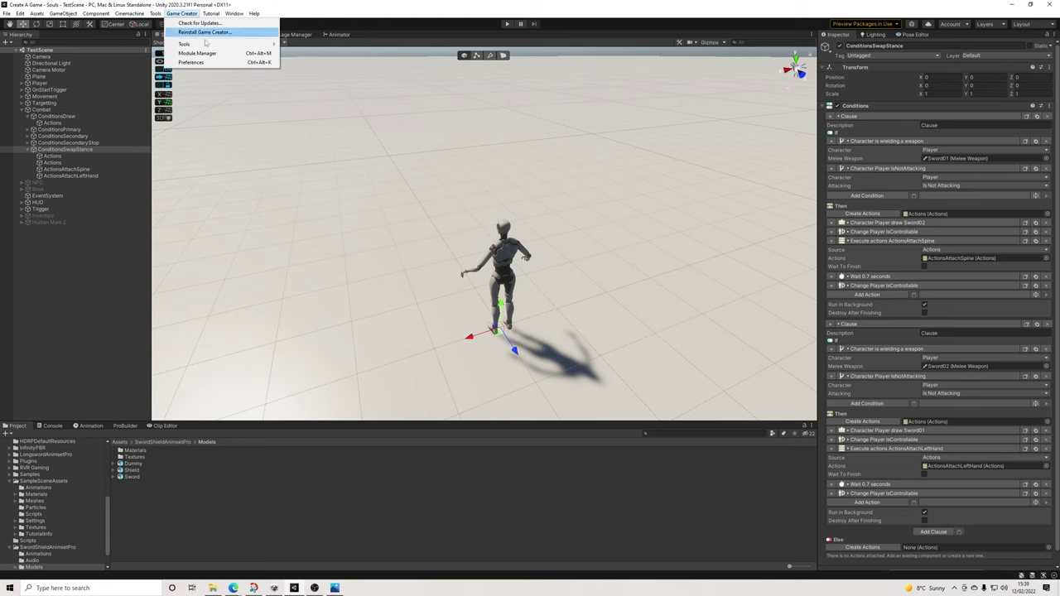
{"action": "left_click", "coordinate": [199, 64]}
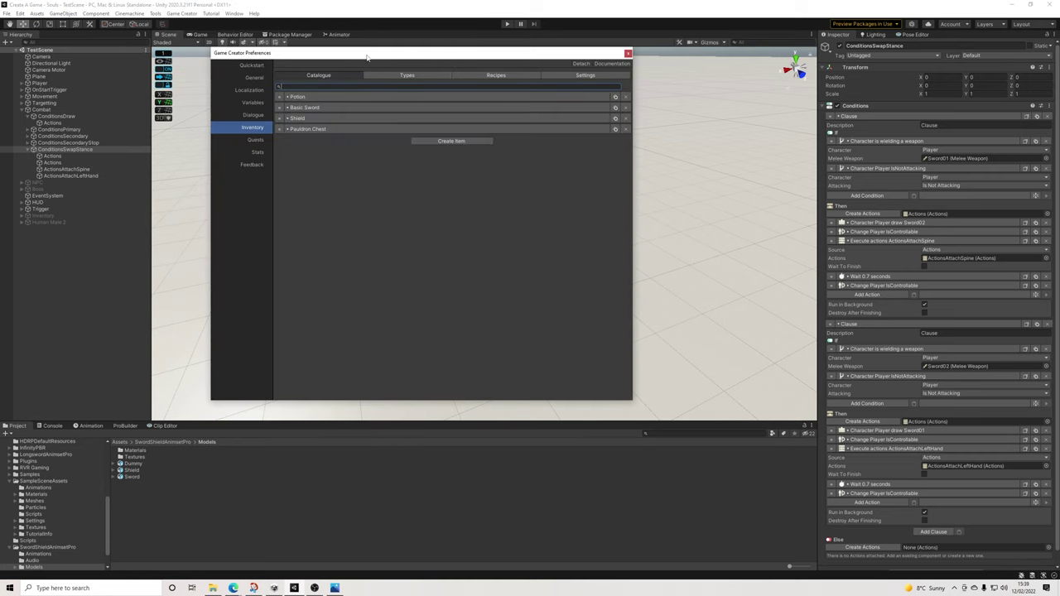
{"action": "left_click_drag", "start_coordinate": [367, 57], "coordinate": [371, 94]}
{"action": "left_click", "coordinate": [313, 131]}
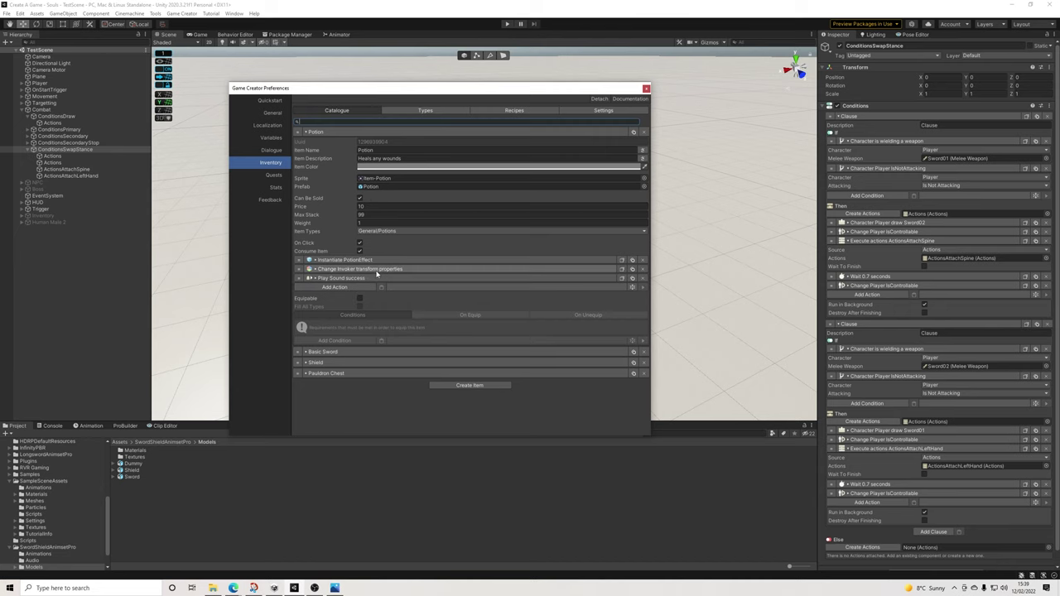
{"action": "left_click", "coordinate": [375, 271]}
{"action": "left_click", "coordinate": [376, 270]}
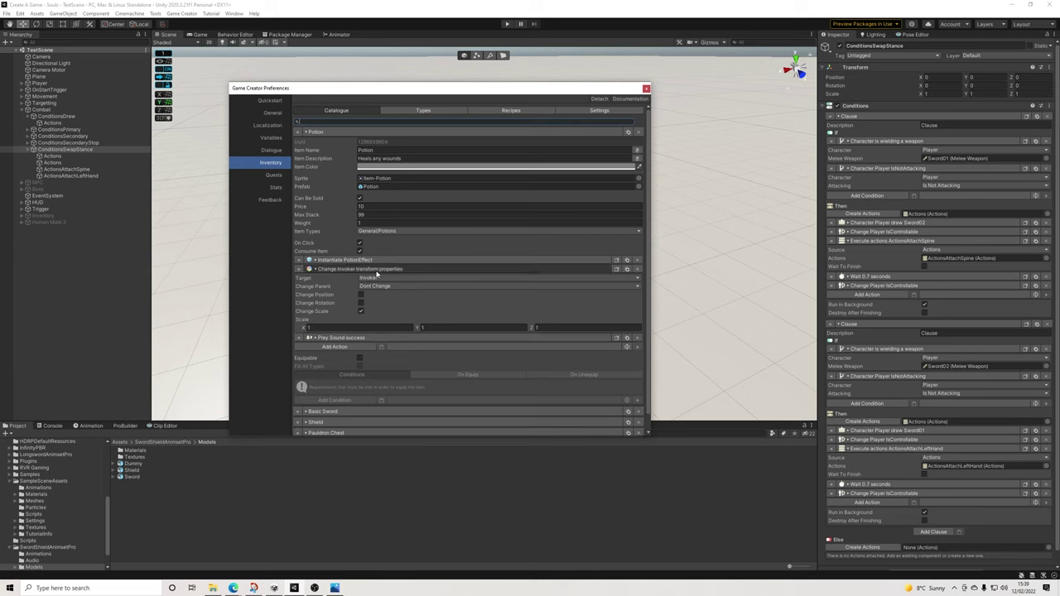
Review the Potion item's Instantiate PotionEffect settings, leaving its actions collapsed
{"action": "left_click", "coordinate": [377, 270]}
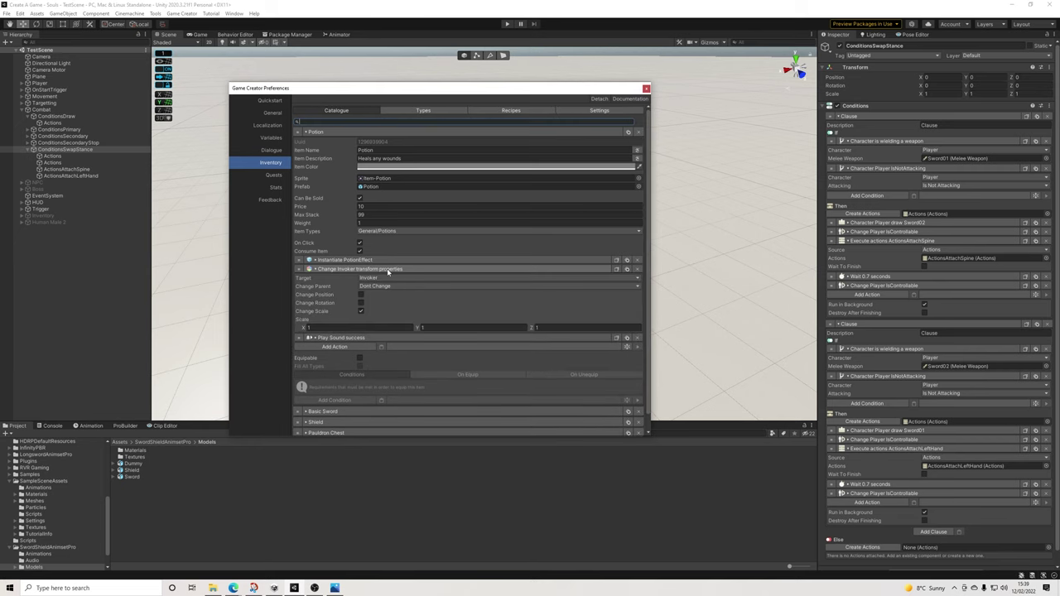
{"action": "left_click", "coordinate": [385, 270]}
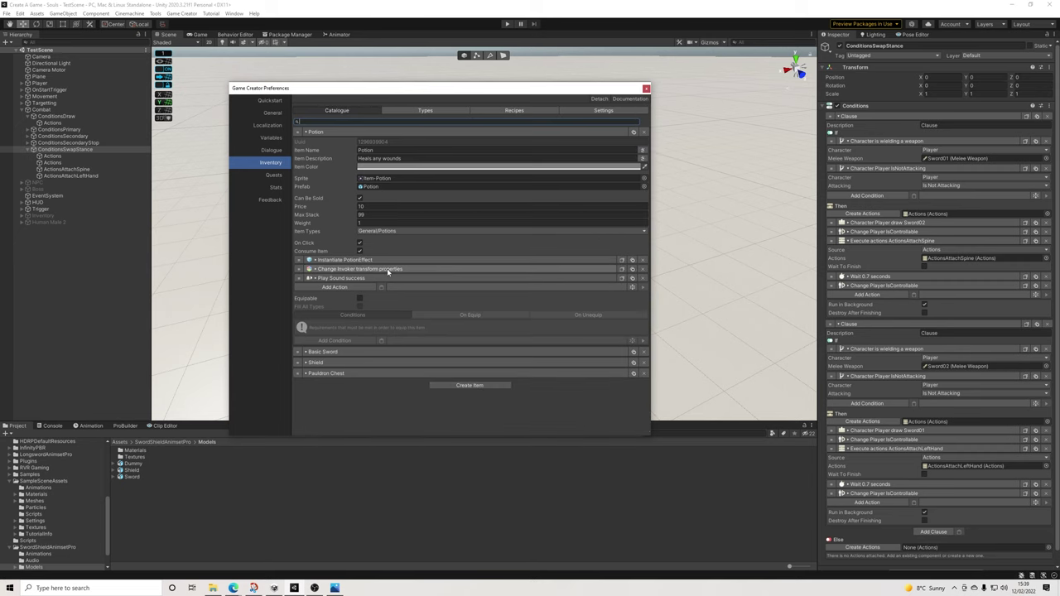
{"action": "left_click", "coordinate": [378, 261]}
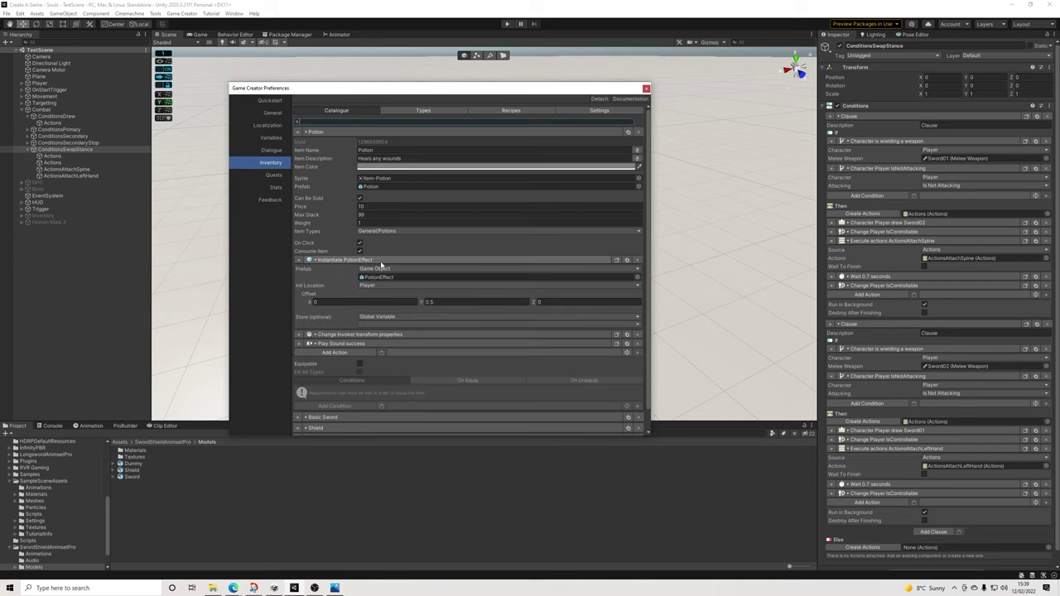
{"action": "left_click", "coordinate": [380, 262]}
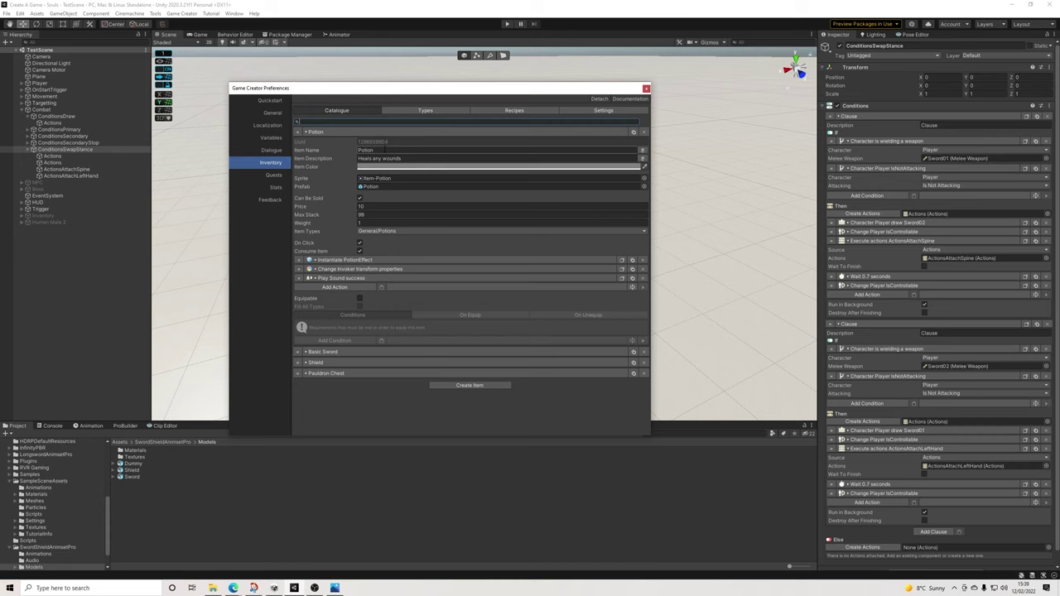
Change the Potion item's description to "Heals 25%"
{"action": "left_click", "coordinate": [384, 150]}
{"action": "left_click", "coordinate": [393, 157]}
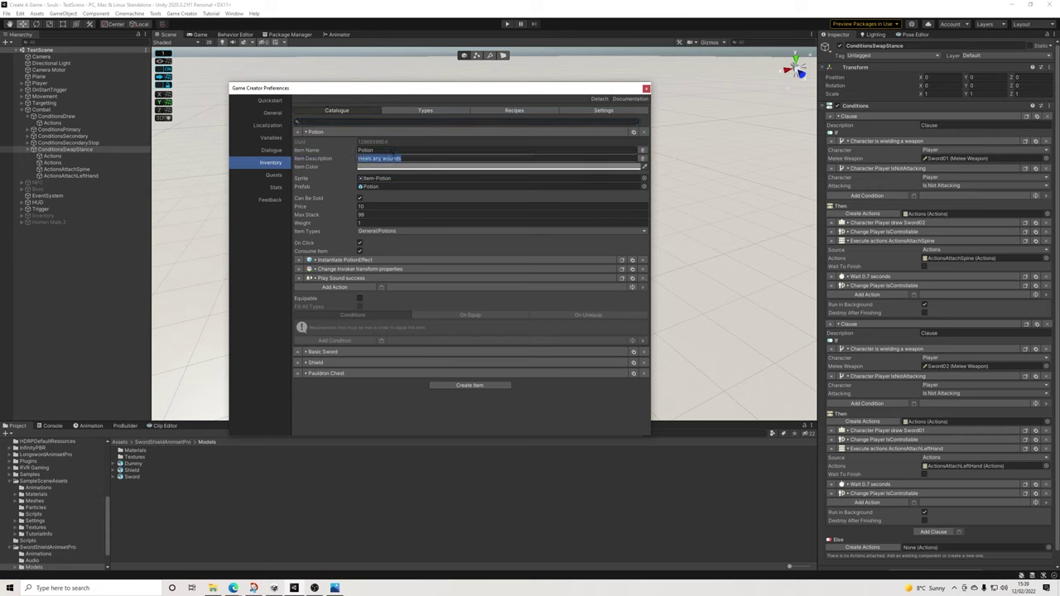
{"action": "type", "text": "Heals 25%"}
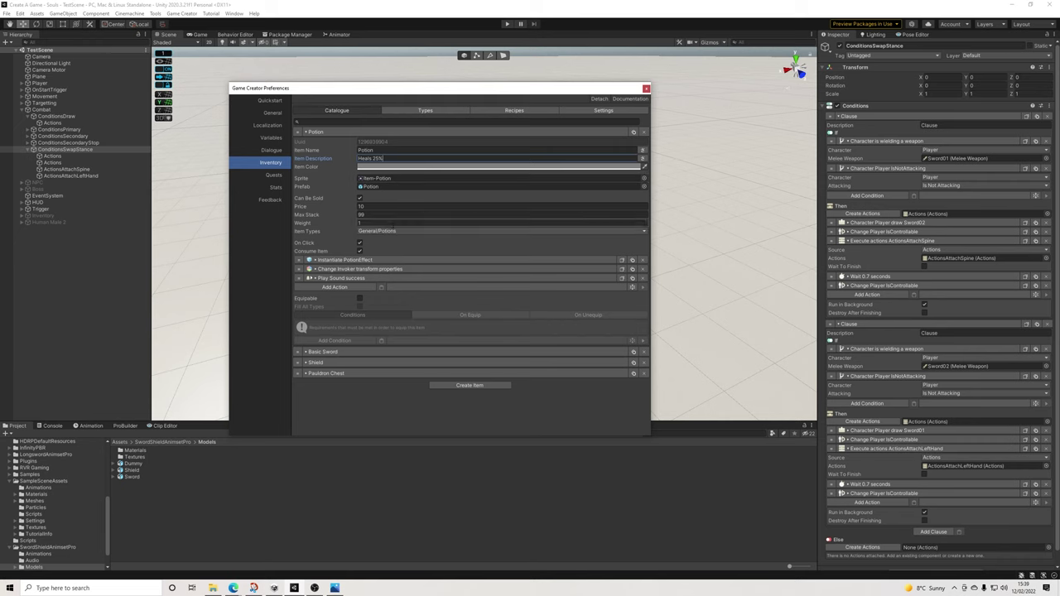
{"action": "left_click", "coordinate": [339, 288]}
{"action": "type", "text": "att"}
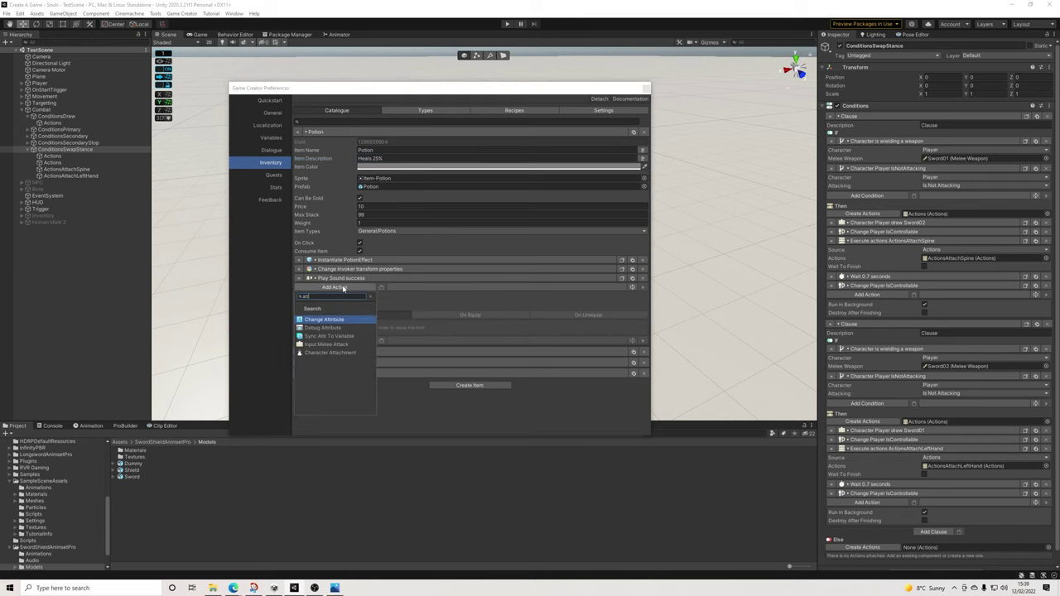
{"action": "left_click", "coordinate": [328, 335]}
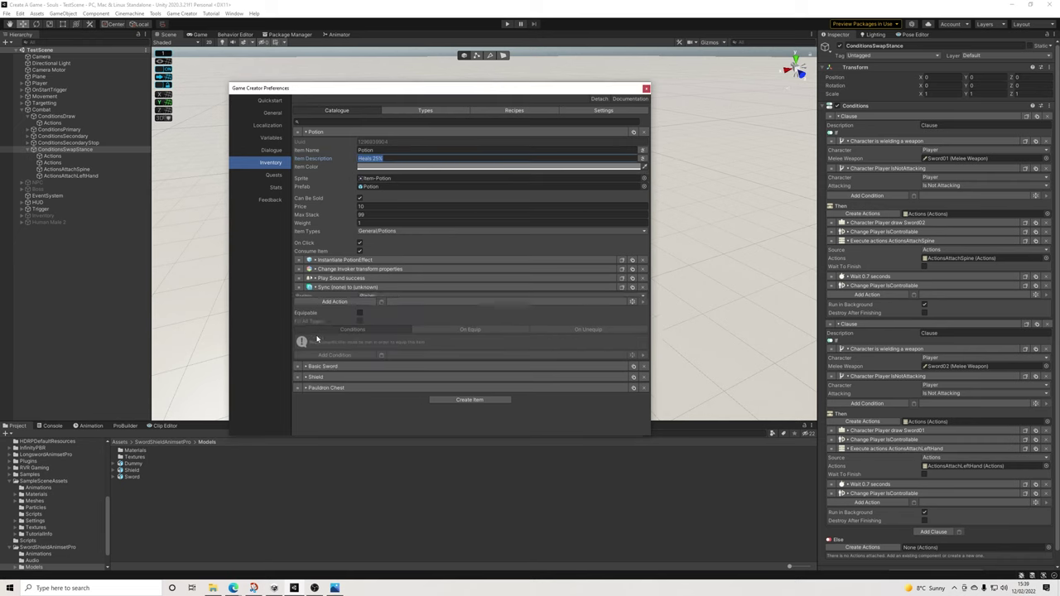
{"action": "left_click", "coordinate": [643, 288]}
Add a Change Attribute action to the Potion item that adds a value of 250 to the Player's health
{"action": "left_click", "coordinate": [334, 287]}
{"action": "left_click", "coordinate": [324, 320]}
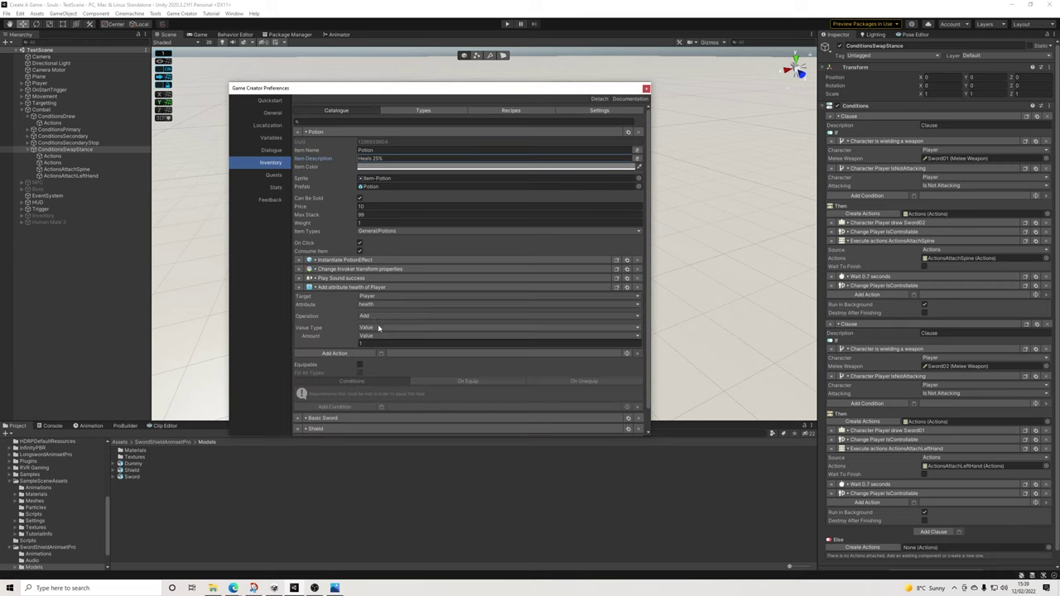
{"action": "left_click", "coordinate": [371, 328]}
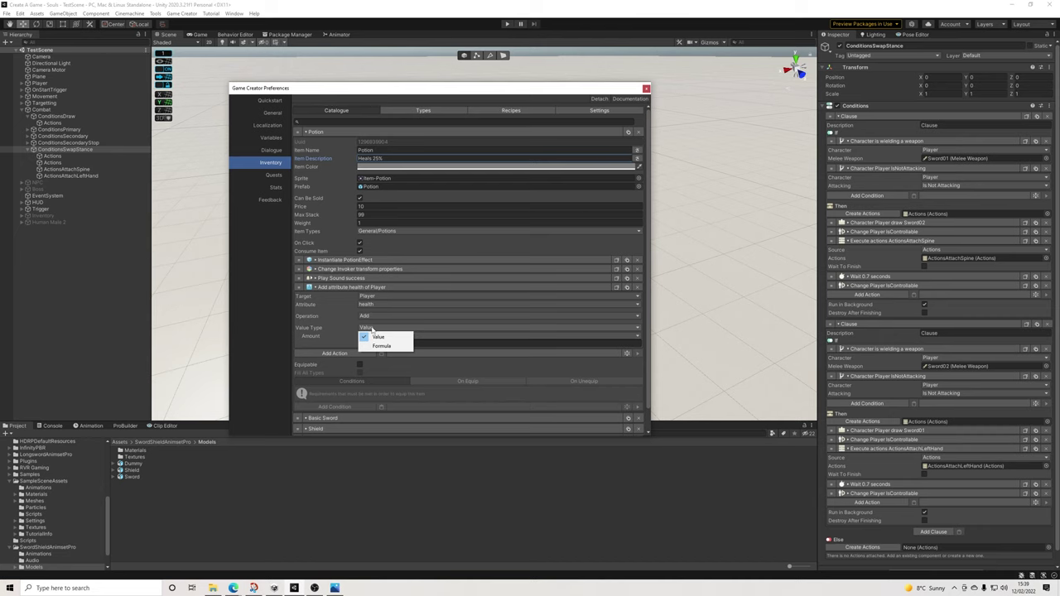
{"action": "left_click", "coordinate": [349, 343]}
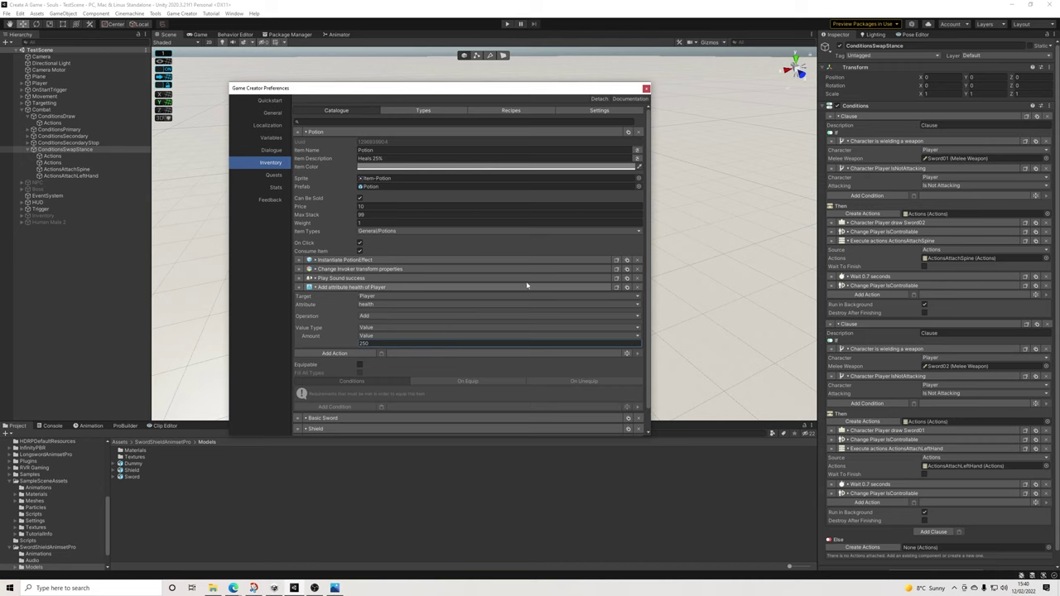
{"action": "left_click", "coordinate": [362, 279]}
{"action": "left_click", "coordinate": [361, 280]}
{"action": "left_click", "coordinate": [362, 286]}
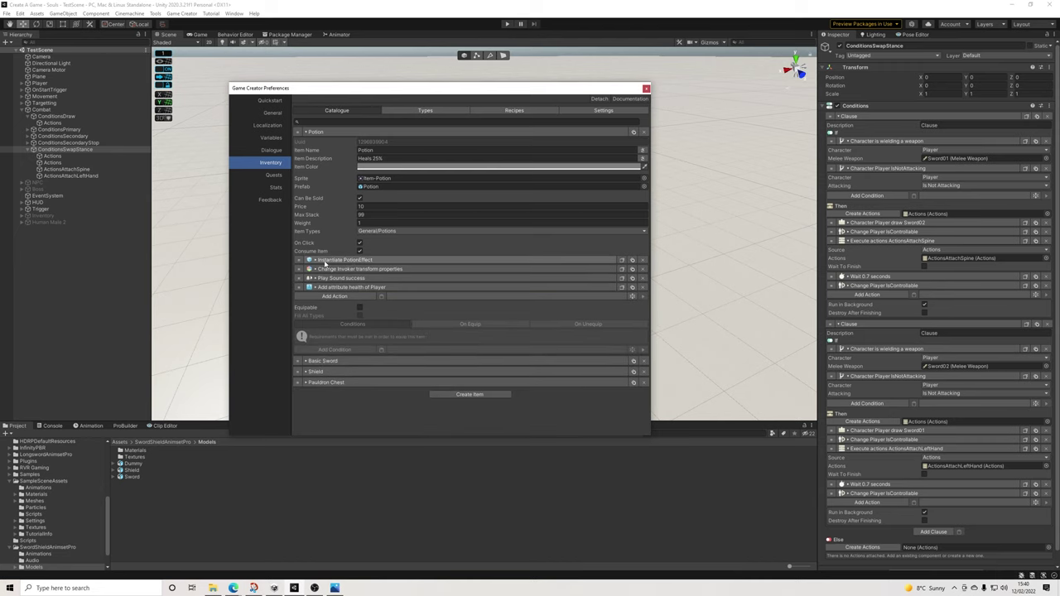
Close the Game Creator preferences and save the scene
{"action": "left_click", "coordinate": [647, 89]}
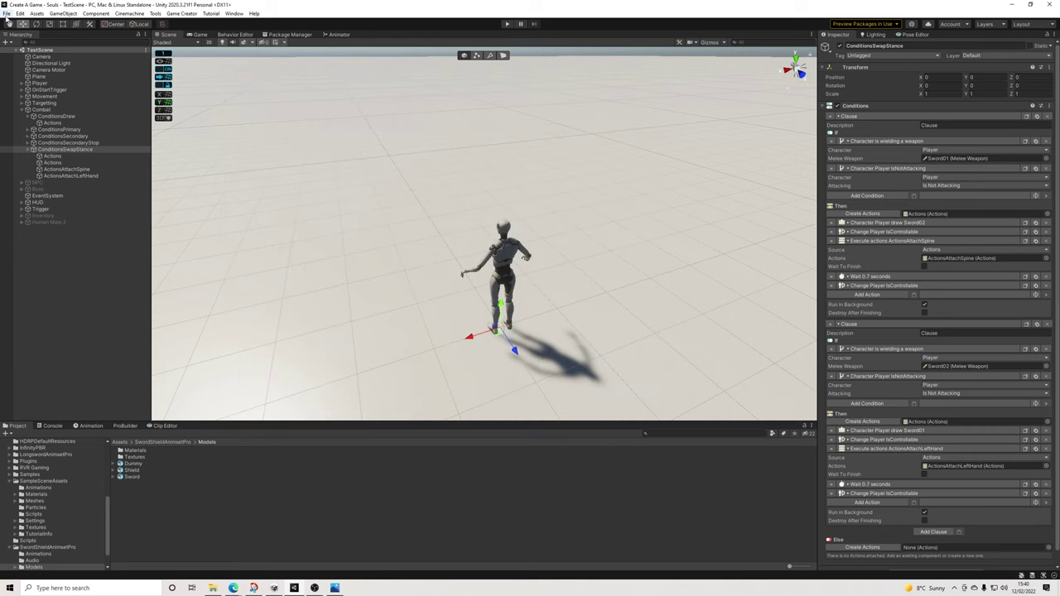
{"action": "left_click", "coordinate": [7, 13]}
{"action": "left_click", "coordinate": [19, 53]}
In ConditionsDraw's Actions, duplicate the Add Shield item action, make the copy add 2 Potion items, and save the scene
{"action": "left_click", "coordinate": [53, 123]}
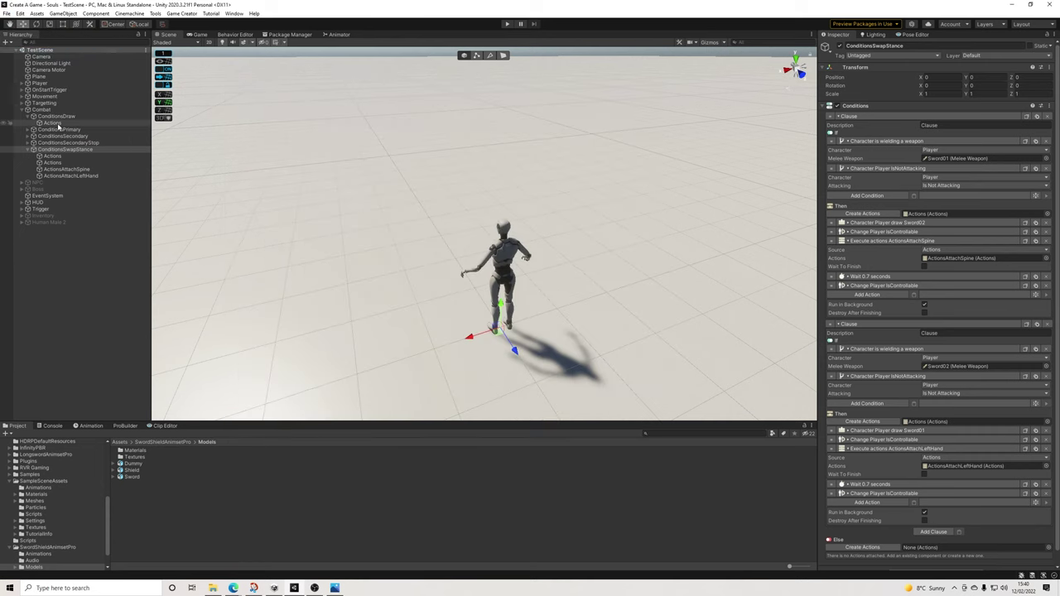
{"action": "left_click", "coordinate": [1032, 152]}
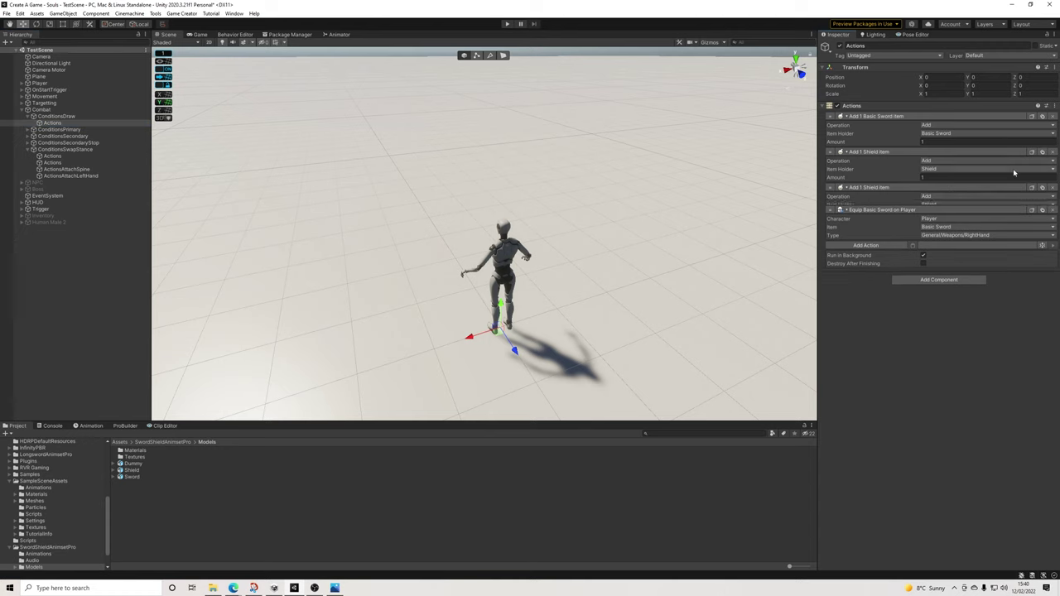
{"action": "left_click", "coordinate": [944, 204]}
{"action": "left_click", "coordinate": [941, 235]}
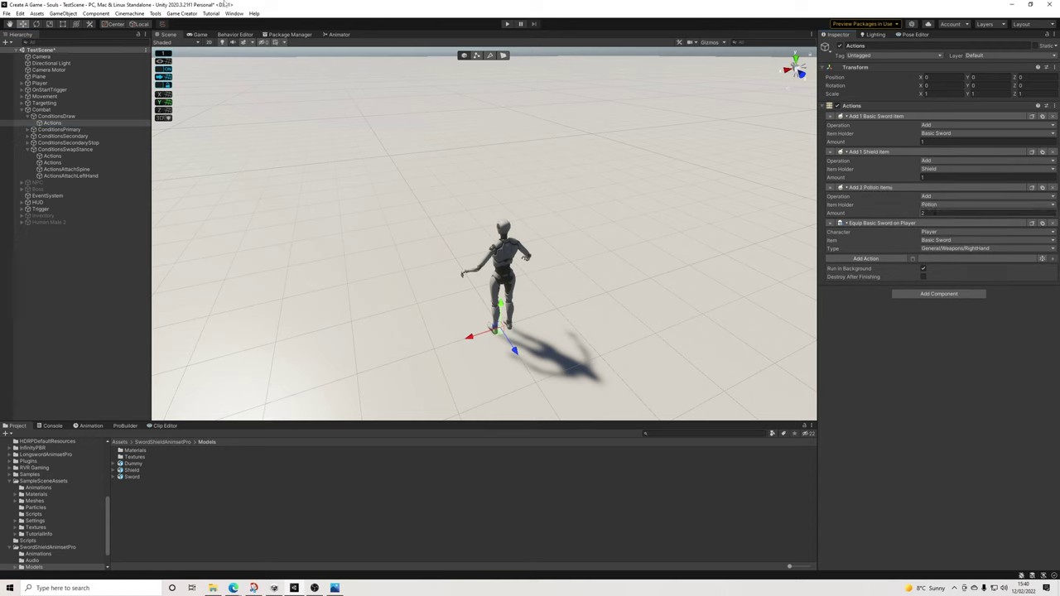
{"action": "left_click", "coordinate": [6, 13]}
{"action": "left_click", "coordinate": [19, 54]}
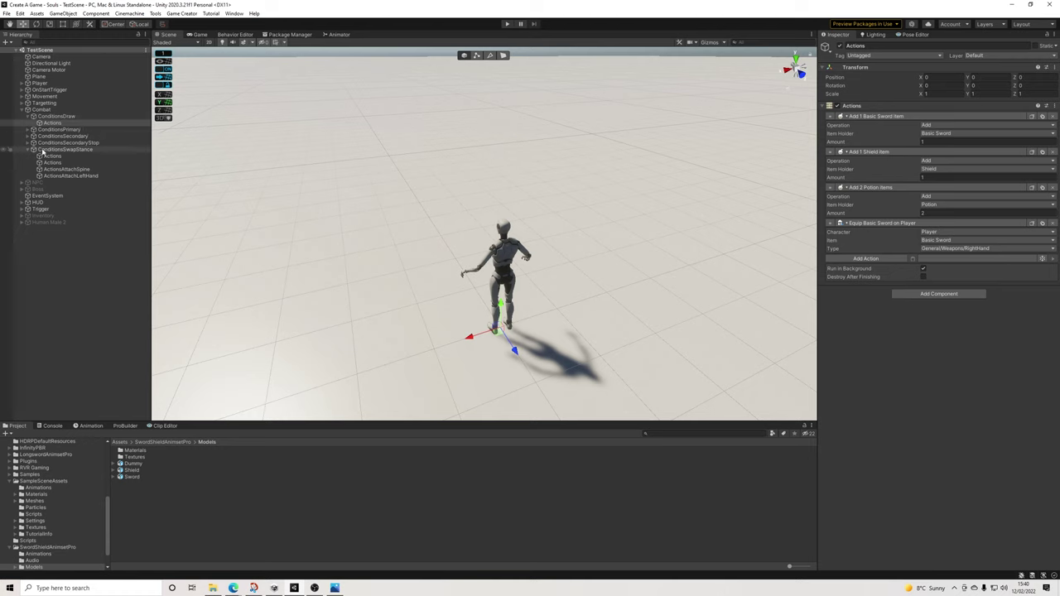
Enable the Inventory object and frame it in the 2D scene view with scene lighting turned off
{"action": "left_click", "coordinate": [42, 215]}
{"action": "left_click", "coordinate": [838, 46]}
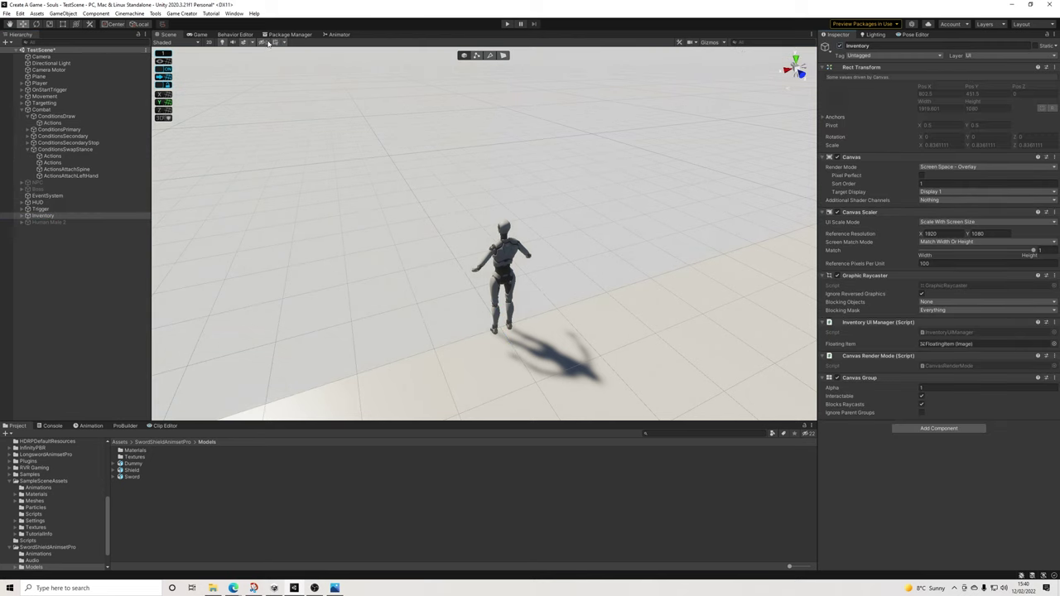
{"action": "left_click", "coordinate": [209, 42]}
{"action": "key", "text": "f"}
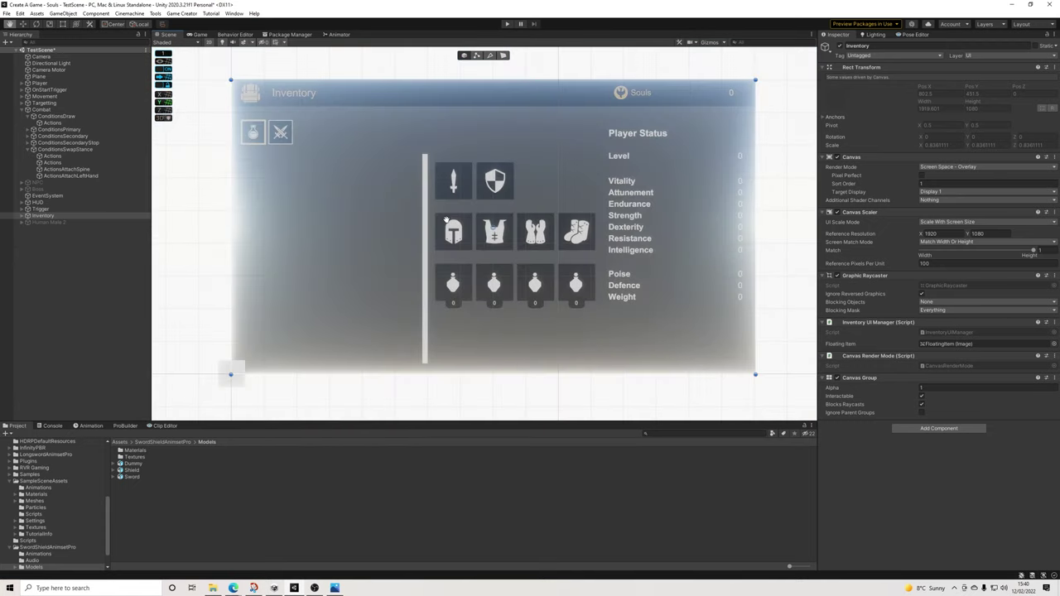
{"action": "left_click", "coordinate": [225, 44]}
{"action": "left_click", "coordinate": [252, 134]}
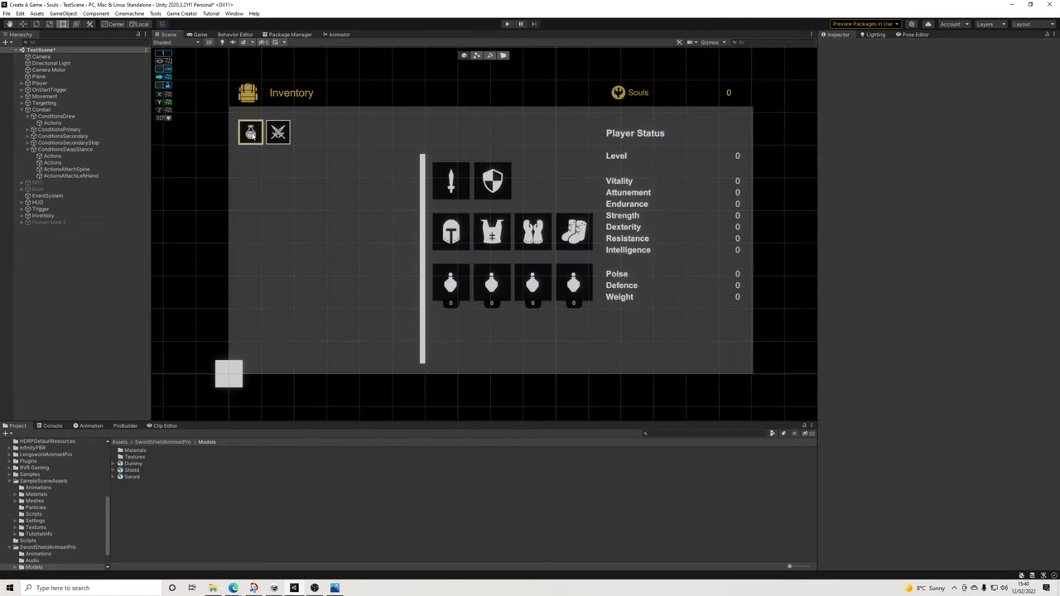
{"action": "scroll", "coordinate": [272, 136], "scroll_direction": "down", "scroll_amount": 3}
{"action": "scroll", "coordinate": [274, 136], "scroll_direction": "up", "scroll_amount": 3}
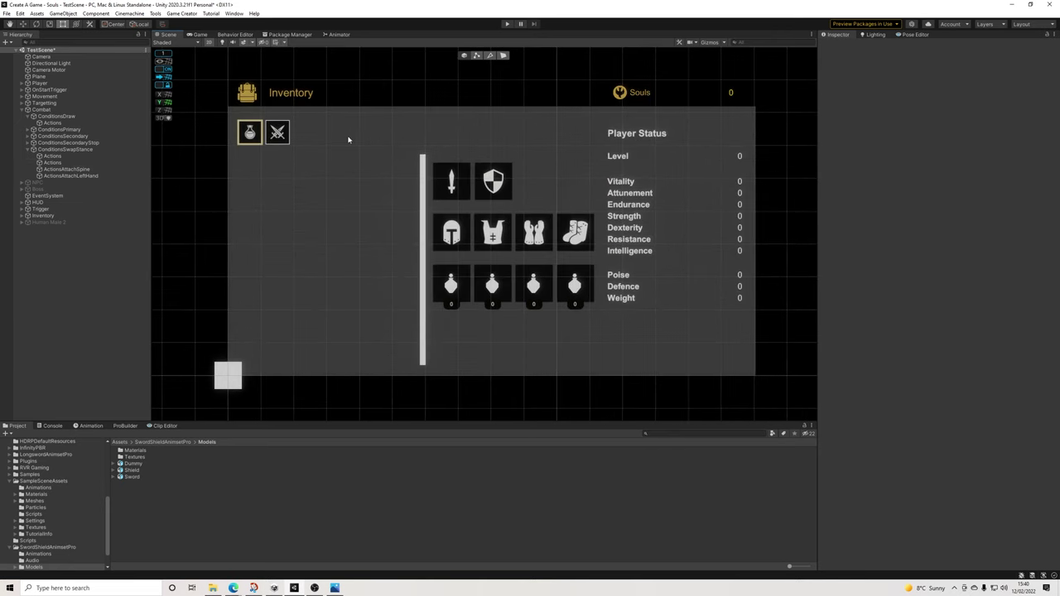
Review the ActionsAttachSpine, ActionsAttachLeftHand and ConditionsSwapStance settings, and collapse ConditionsSwapStance in the hierarchy
{"action": "left_click", "coordinate": [74, 169]}
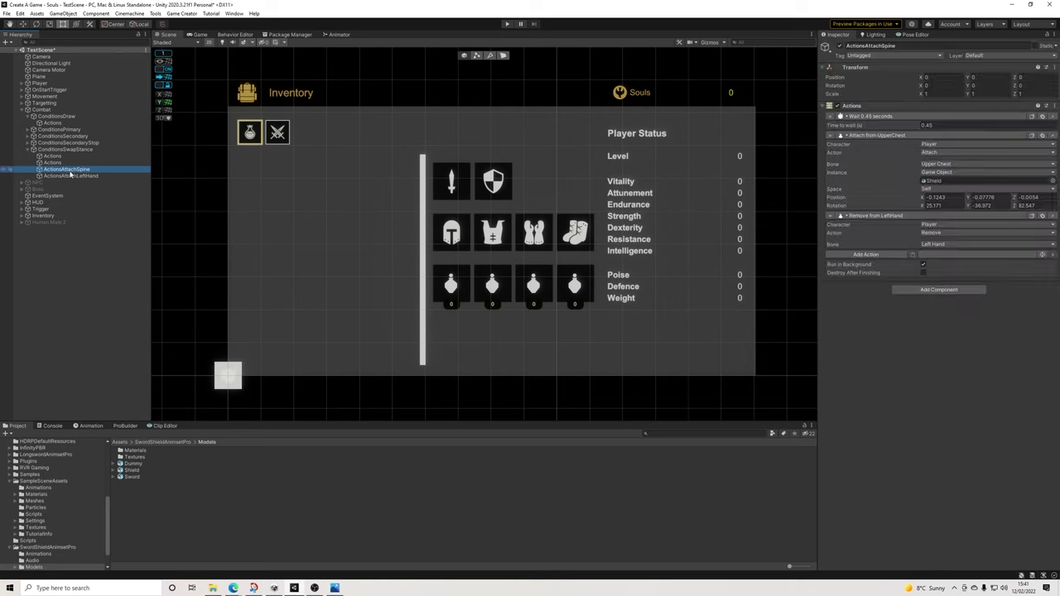
{"action": "left_click", "coordinate": [79, 177]}
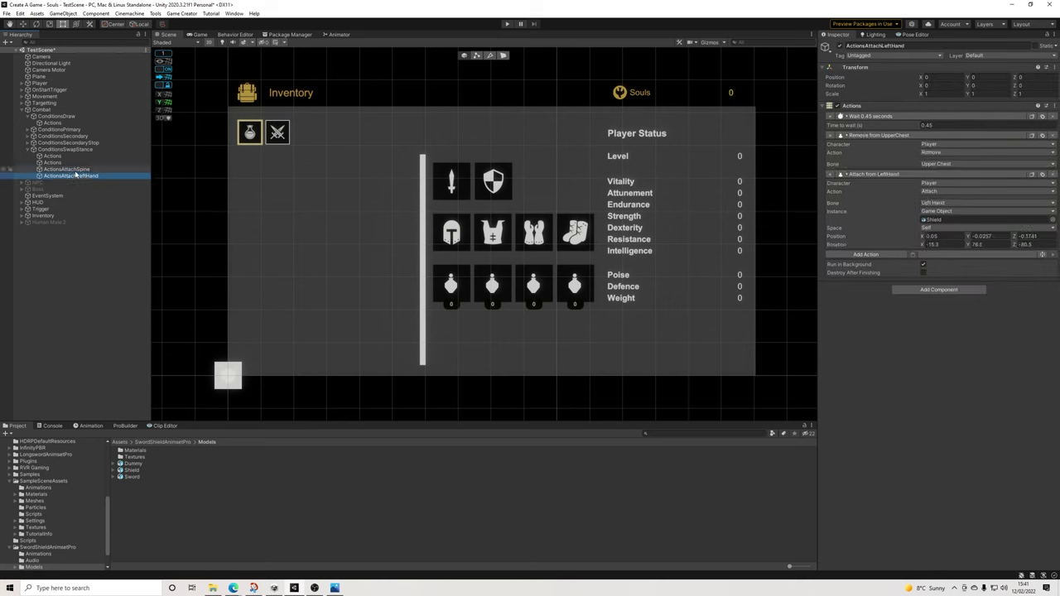
{"action": "left_click", "coordinate": [75, 171]}
{"action": "left_click", "coordinate": [75, 170]}
{"action": "left_click", "coordinate": [72, 149]}
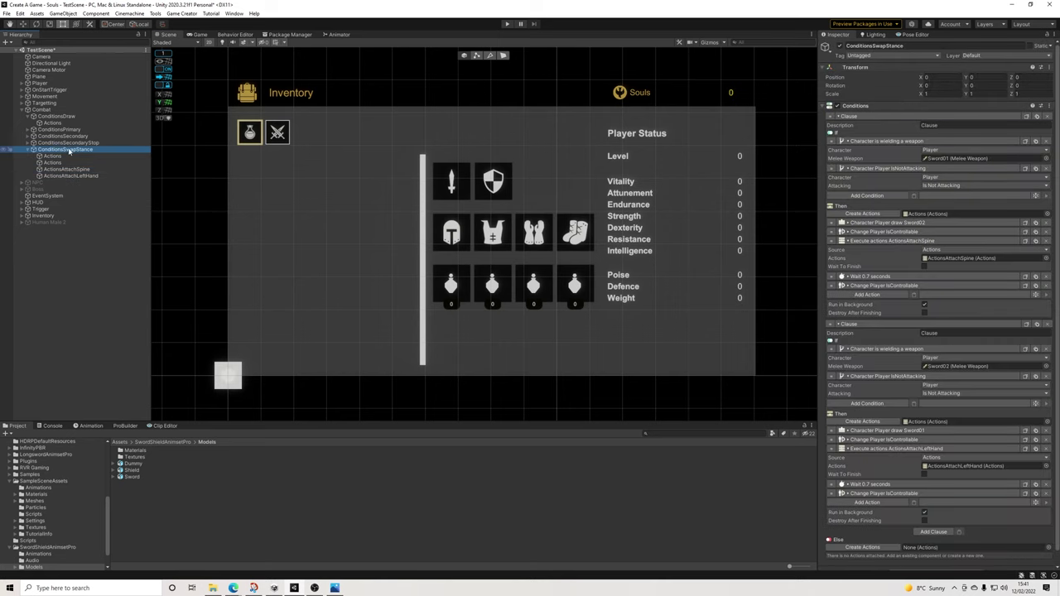
{"action": "left_click", "coordinate": [27, 150]}
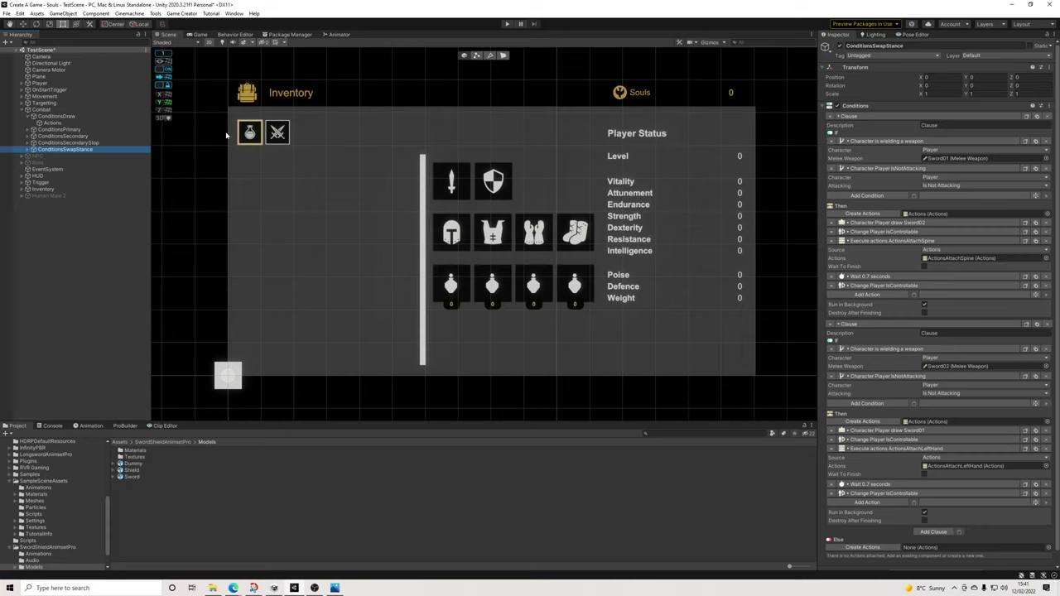
{"action": "left_click", "coordinate": [107, 227]}
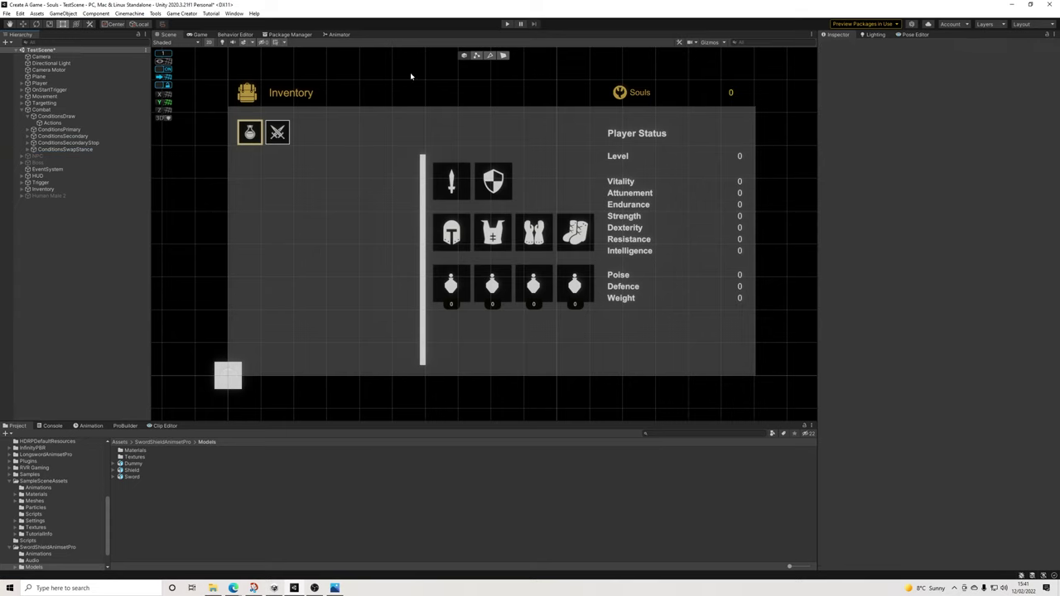
Disable the HUD object so it does not overlay the inventory interface
{"action": "left_click", "coordinate": [37, 176]}
{"action": "left_click", "coordinate": [839, 47]}
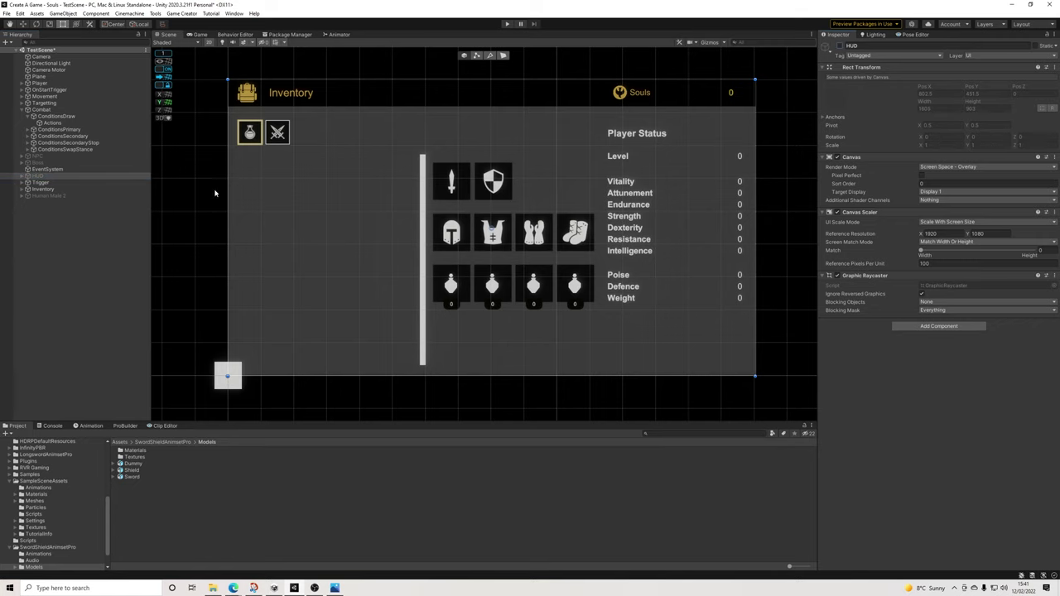
{"action": "left_click", "coordinate": [217, 195]}
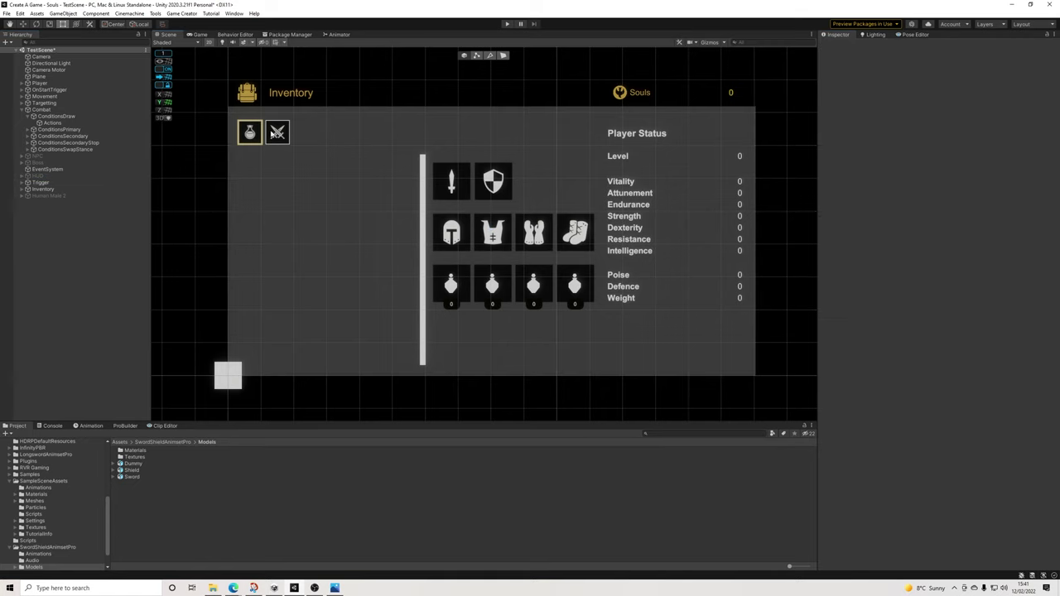
Expand the Inventory object and its nested Inventory child in the hierarchy to reach the tab menu
{"action": "scroll", "coordinate": [276, 141], "scroll_direction": "up", "scroll_amount": 3}
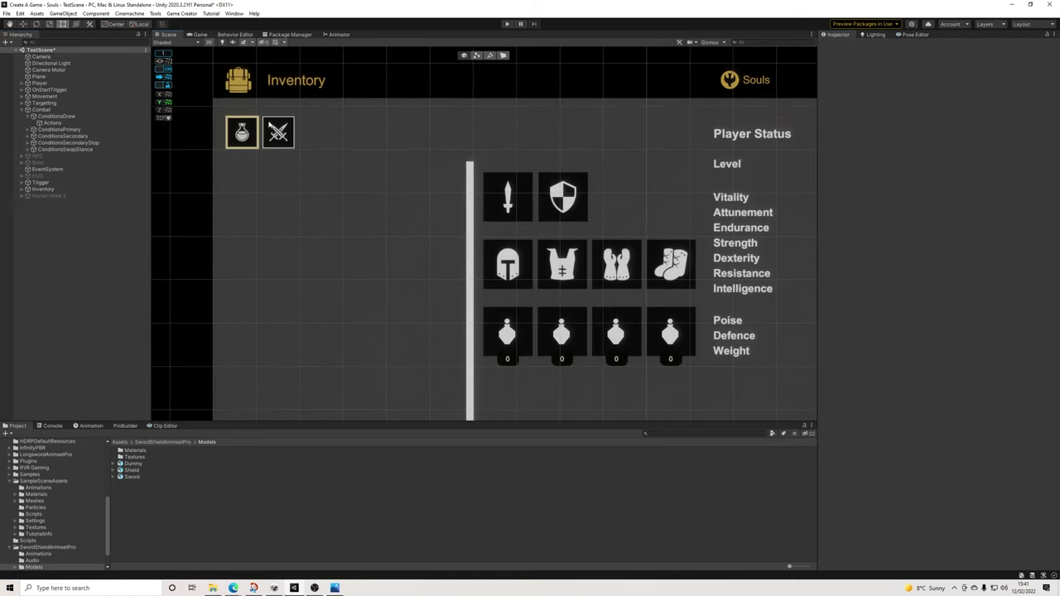
{"action": "left_click", "coordinate": [23, 189]}
{"action": "left_click", "coordinate": [47, 196]}
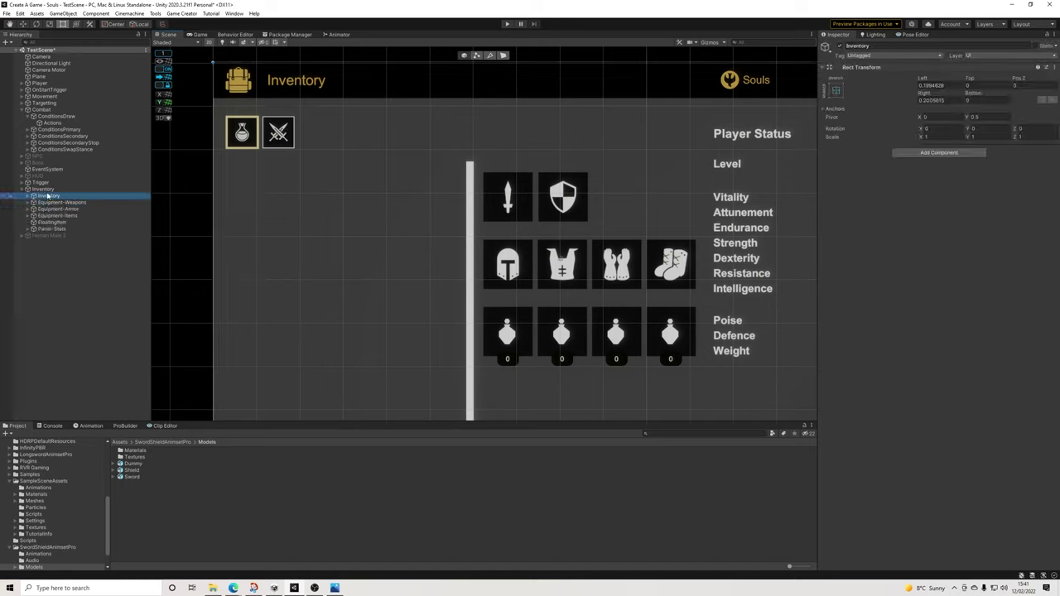
{"action": "left_click", "coordinate": [28, 196]}
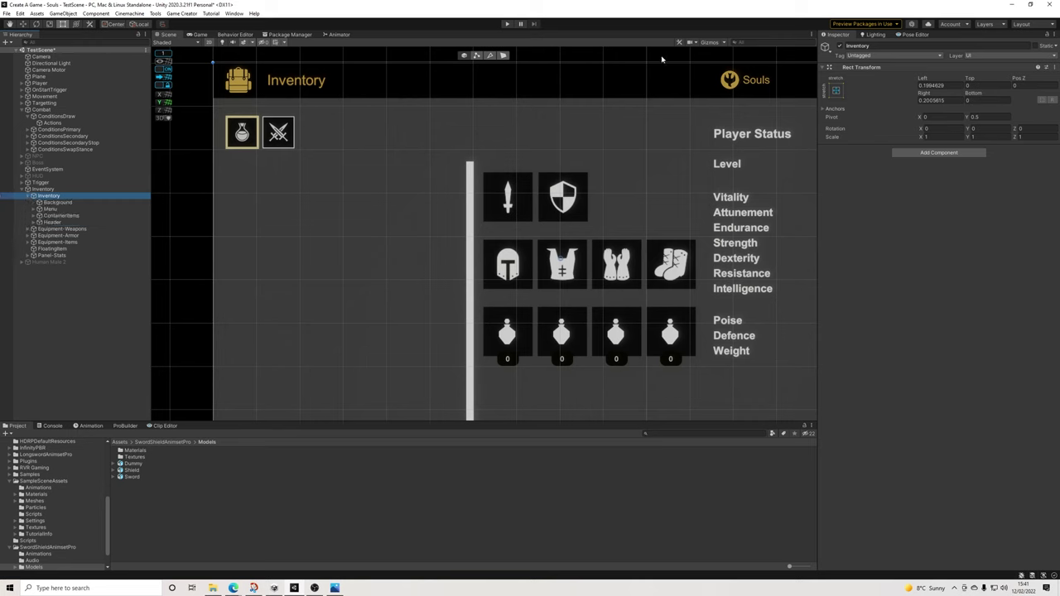
Set the item types in TabSwords' Change ItemsListUI types action to General/Weapons/RightHand only
{"action": "left_click", "coordinate": [279, 135]}
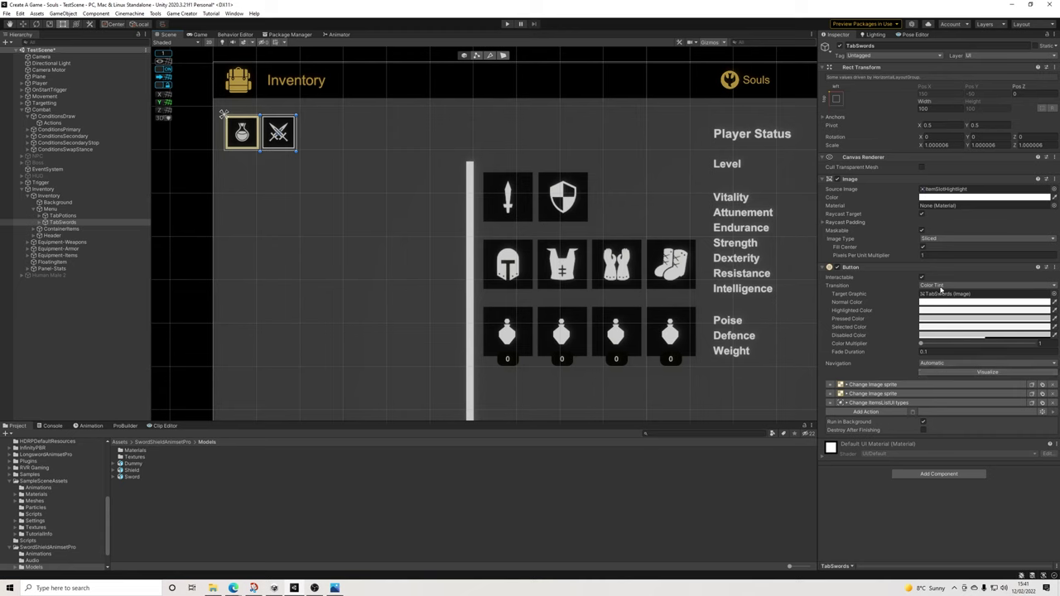
{"action": "left_click", "coordinate": [883, 402]}
{"action": "left_click", "coordinate": [956, 419]}
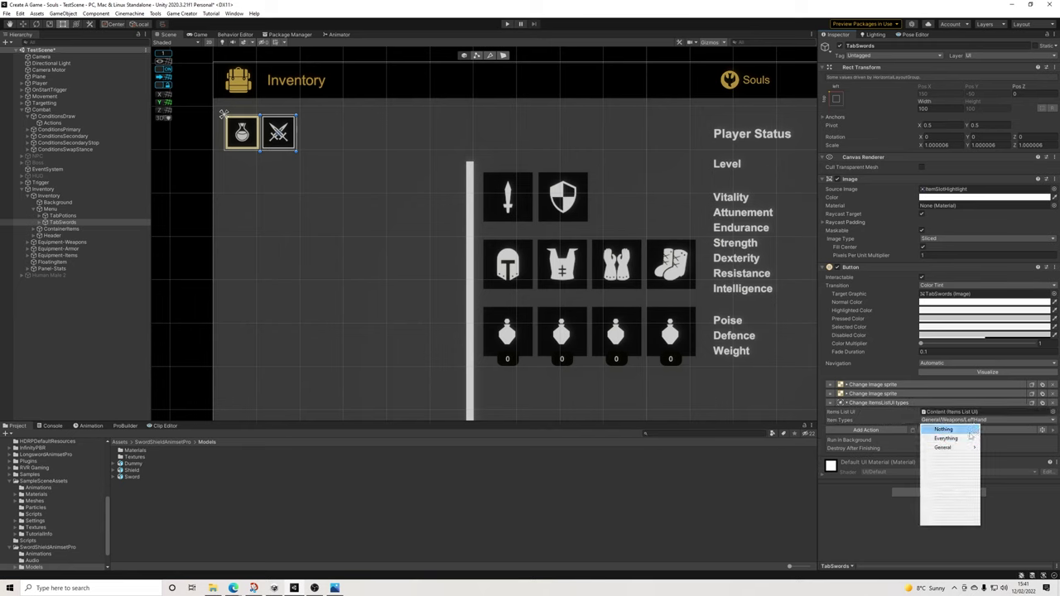
{"action": "mouse_move", "coordinate": [963, 447]}
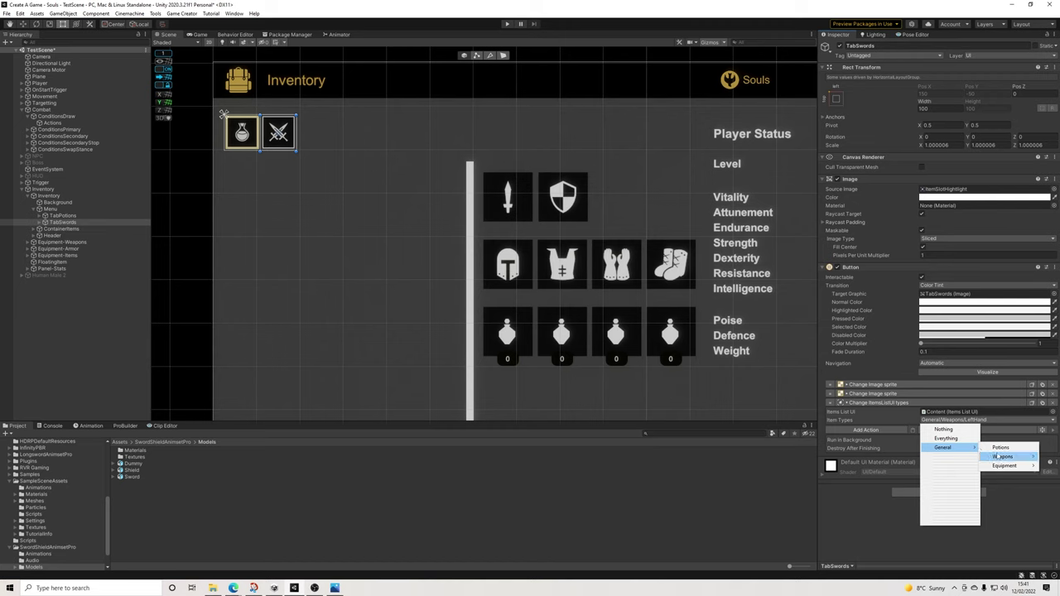
{"action": "mouse_move", "coordinate": [1003, 456]}
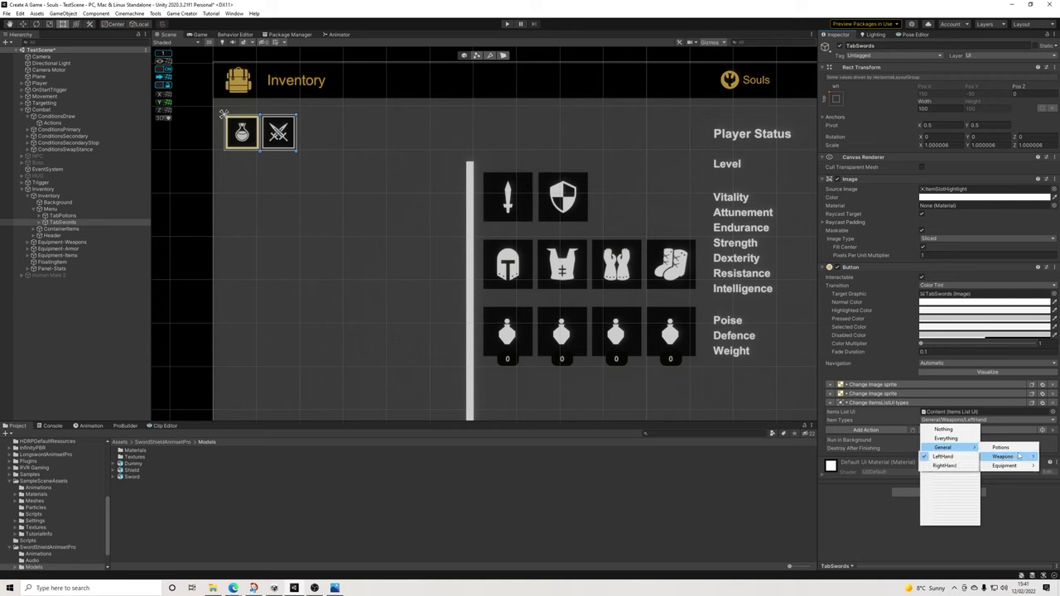
{"action": "left_click", "coordinate": [948, 465]}
{"action": "left_click", "coordinate": [960, 421]}
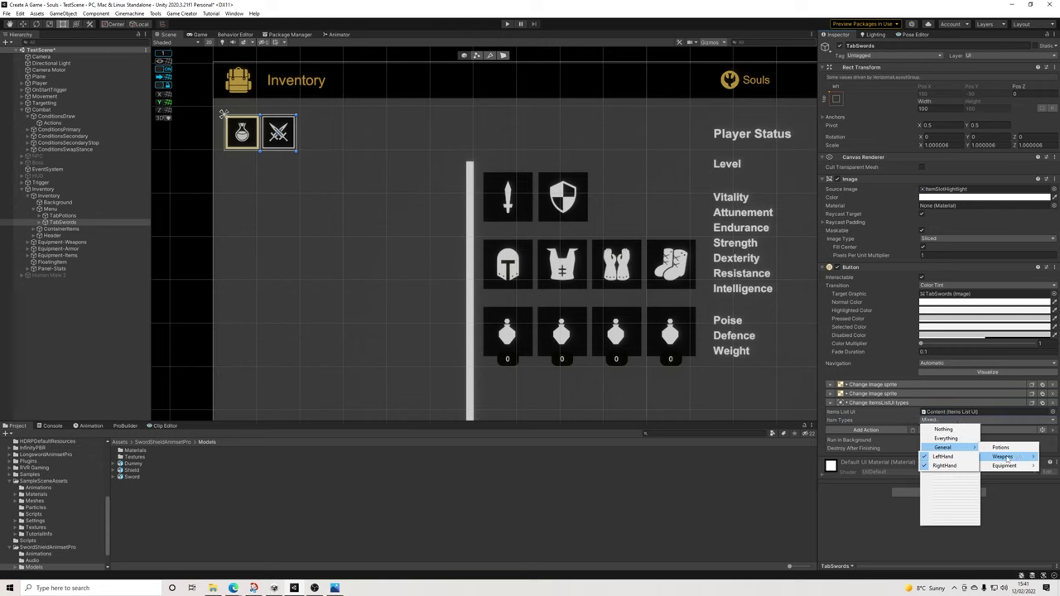
{"action": "left_click", "coordinate": [952, 457]}
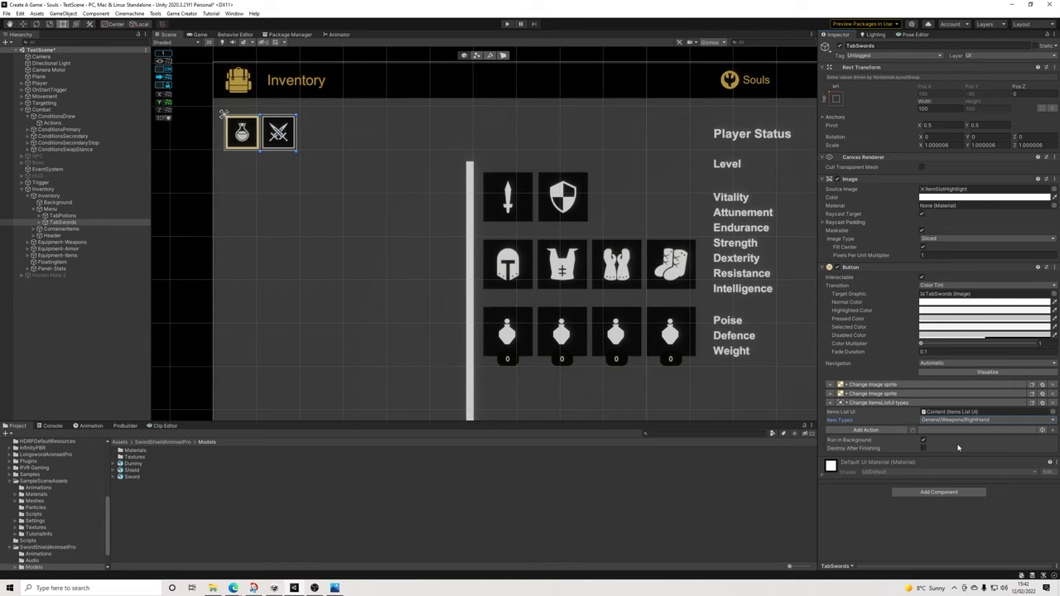
Check the item types used by TabPotions' Change ItemsListUI types action
{"action": "left_click", "coordinate": [253, 147]}
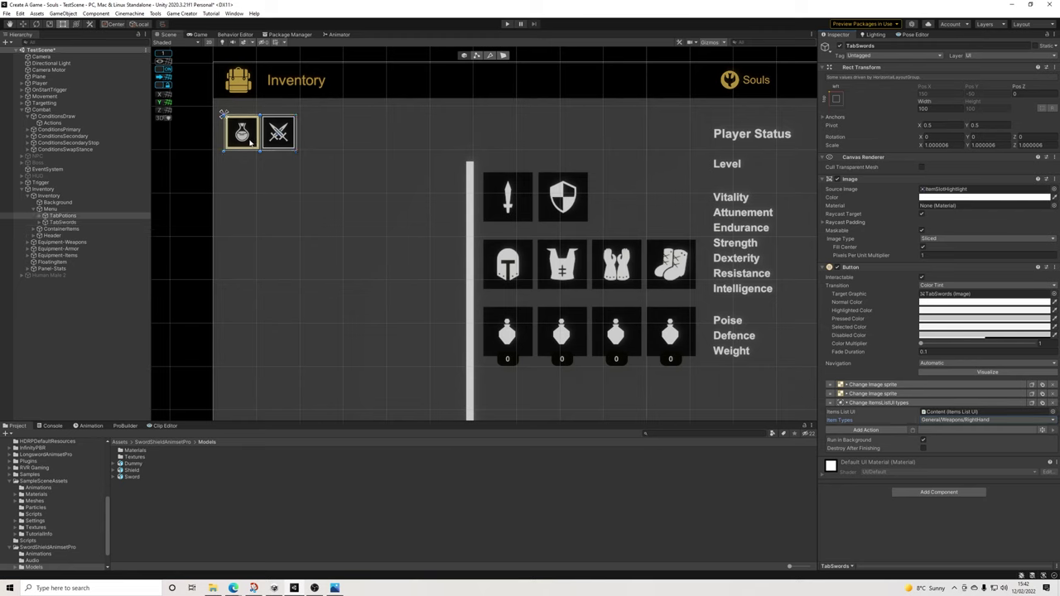
{"action": "left_click", "coordinate": [957, 421]}
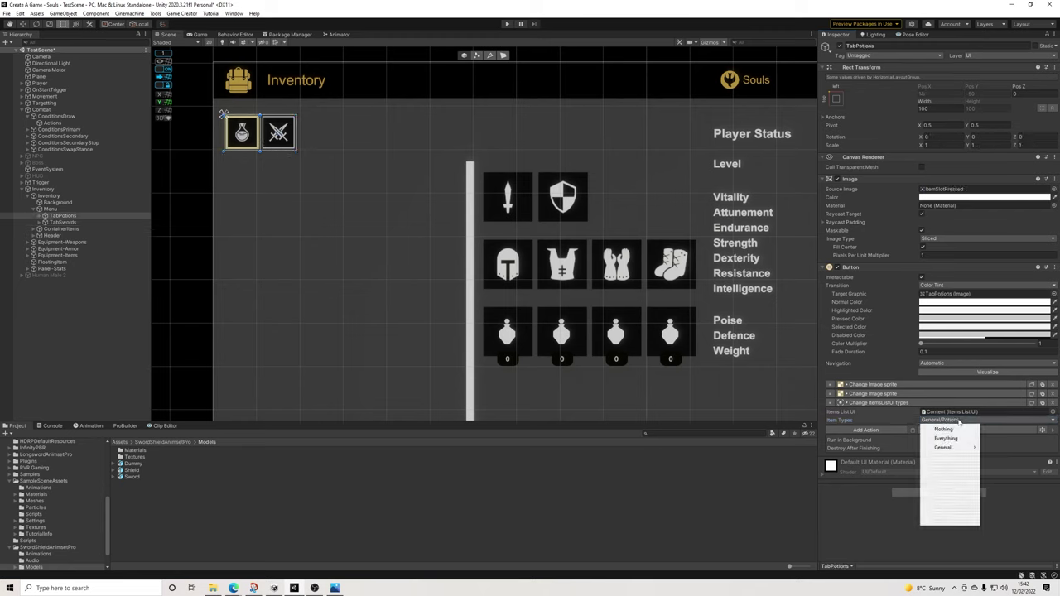
{"action": "left_click", "coordinate": [61, 223]}
{"action": "key", "text": "ctrl+d"}
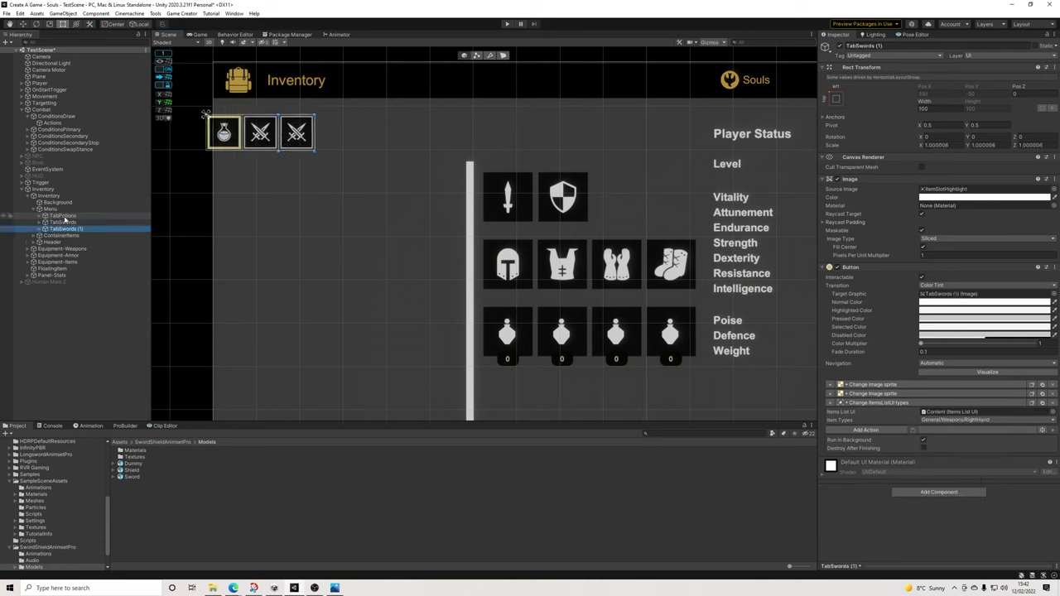
{"action": "key", "text": "Delete"}
{"action": "left_click", "coordinate": [73, 210]}
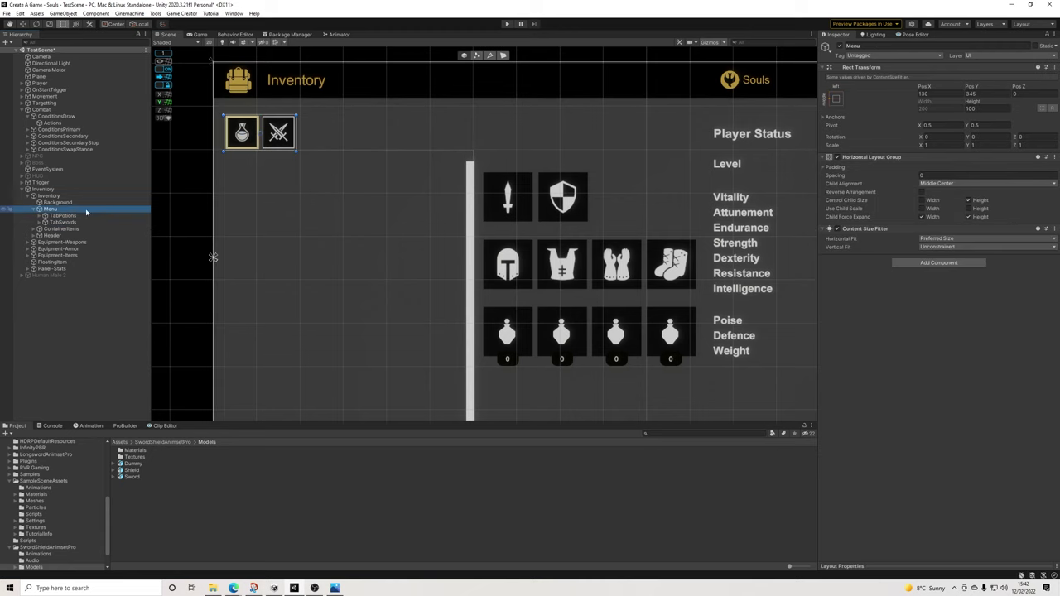
Duplicate TabSwords and move the Menu object right so the row of three tabs starts inside the inventory panel
{"action": "left_click", "coordinate": [64, 222]}
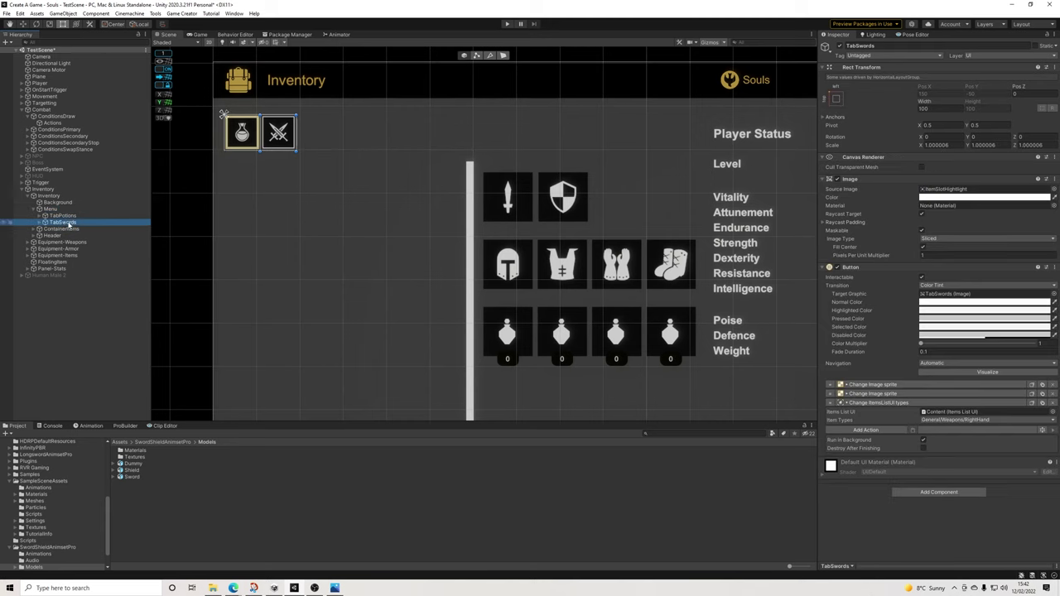
{"action": "key", "text": "ctrl+d"}
{"action": "left_click", "coordinate": [229, 143]}
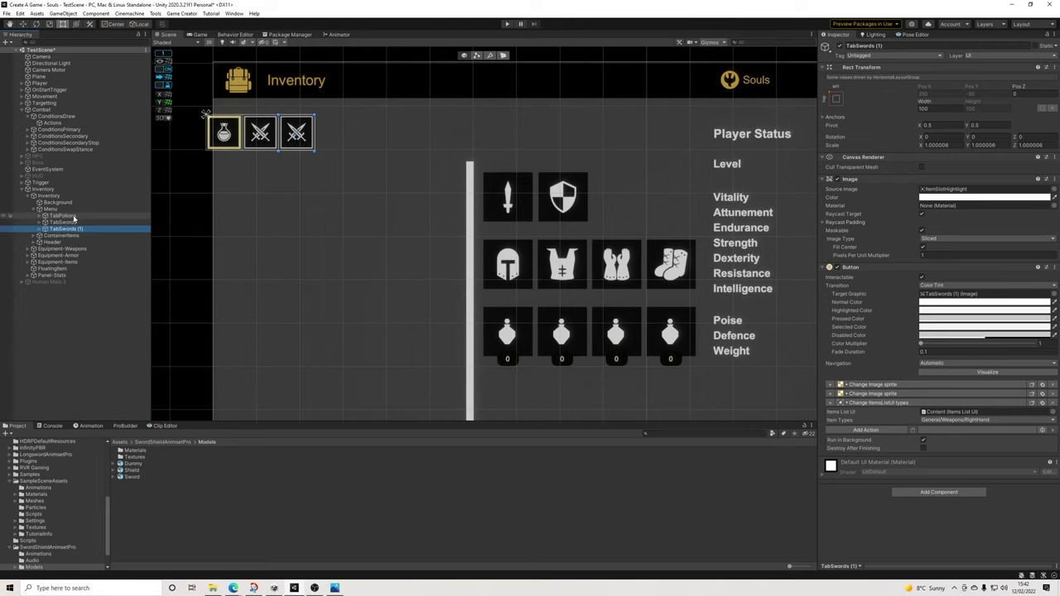
{"action": "left_click_drag", "start_coordinate": [227, 138], "coordinate": [234, 139]}
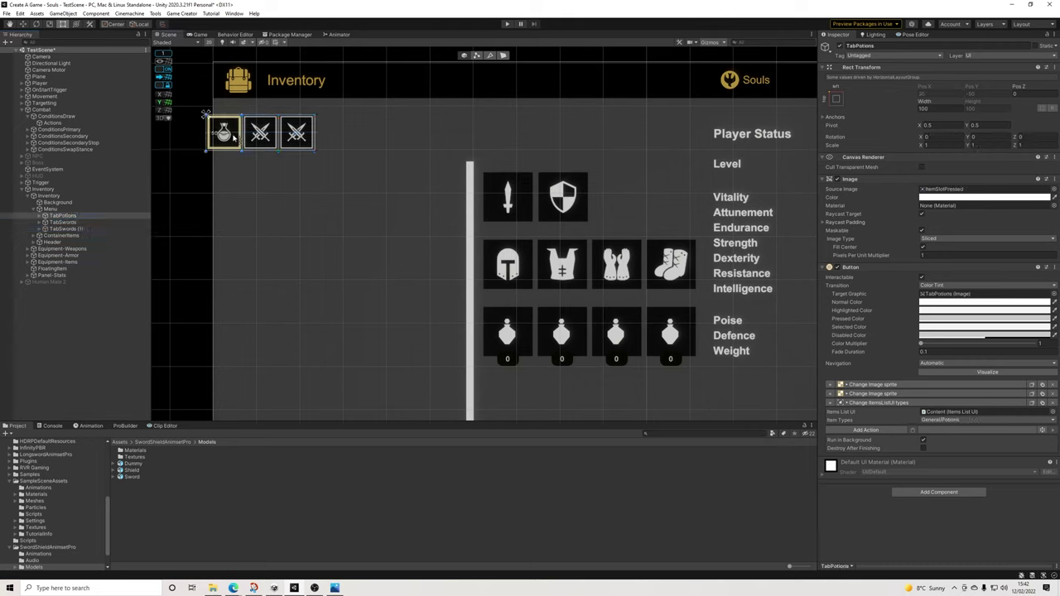
{"action": "left_click", "coordinate": [27, 24]}
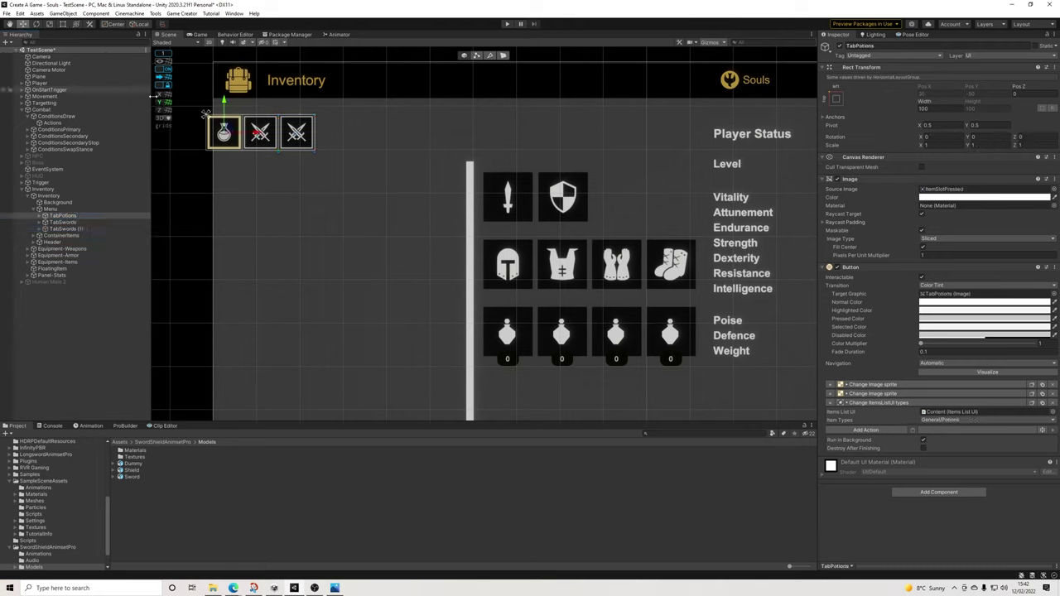
{"action": "left_click", "coordinate": [52, 209]}
{"action": "left_click_drag", "start_coordinate": [296, 133], "coordinate": [312, 136]}
Set the source image of the Icon under TabSwords (1) to a chest armour sprite
{"action": "left_click", "coordinate": [308, 137]}
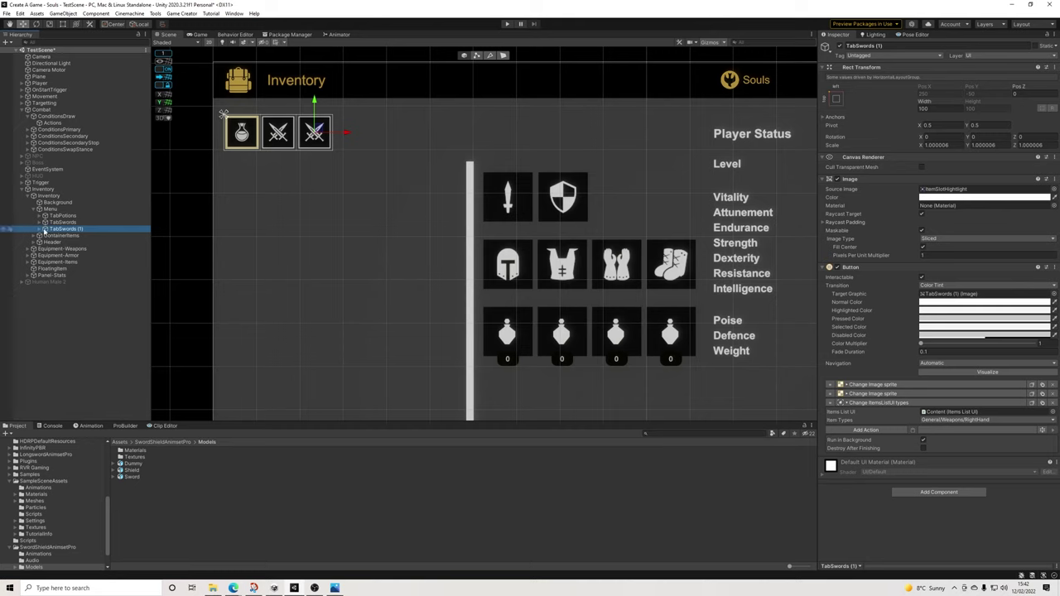
{"action": "left_click", "coordinate": [40, 229]}
{"action": "left_click", "coordinate": [61, 236]}
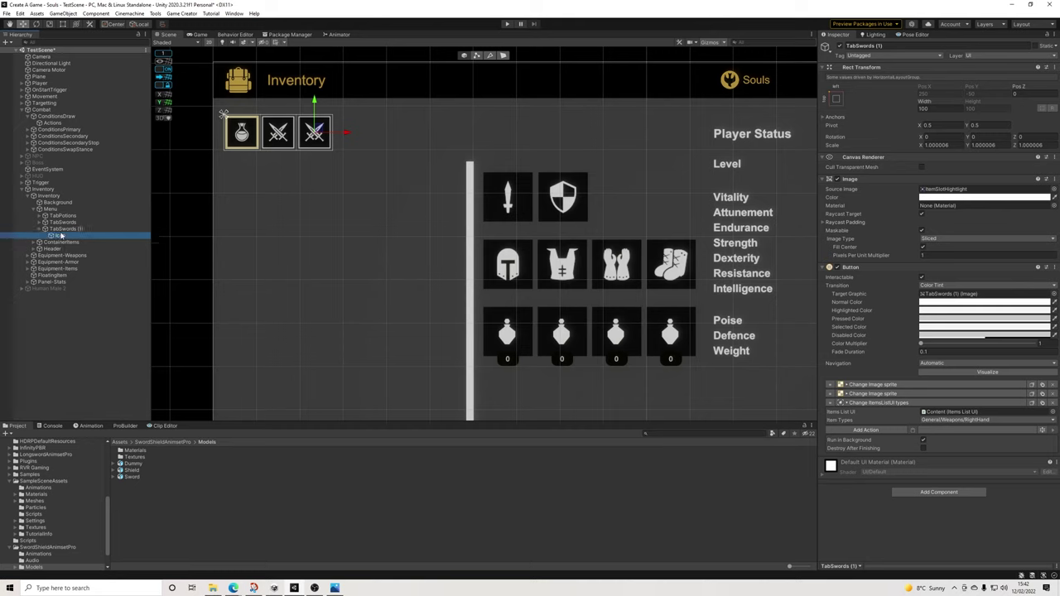
{"action": "left_click", "coordinate": [1054, 183]}
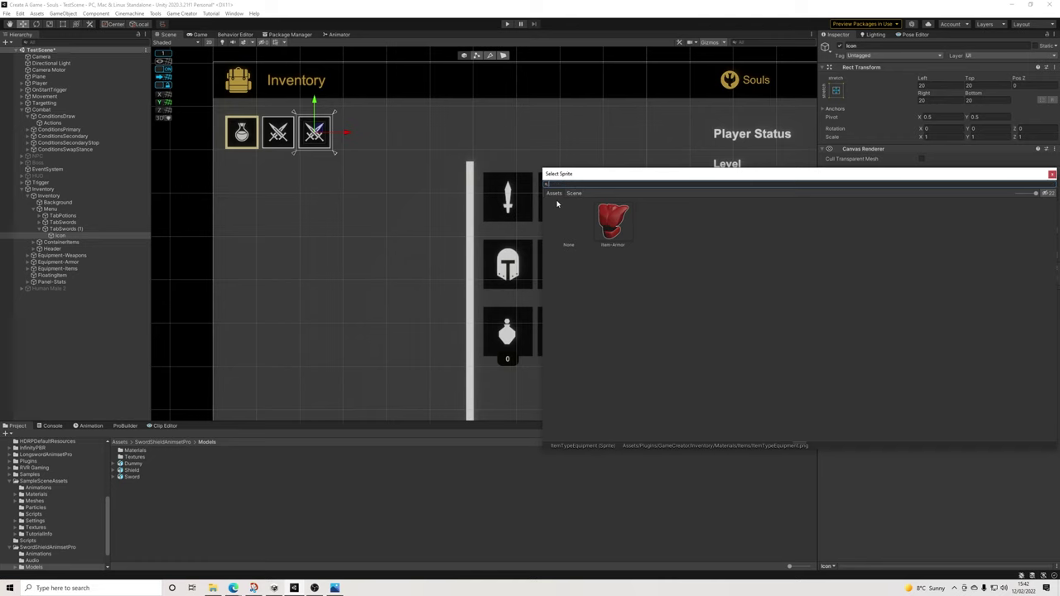
{"action": "key", "text": "BackSpace"}
{"action": "key", "text": "BackSpace"}
{"action": "key", "text": "BackSpace"}
{"action": "key", "text": "BackSpace"}
{"action": "key", "text": "BackSpace"}
{"action": "scroll", "coordinate": [767, 257], "scroll_direction": "down", "scroll_amount": 10}
{"action": "scroll", "coordinate": [767, 257], "scroll_direction": "down", "scroll_amount": 3}
{"action": "scroll", "coordinate": [768, 255], "scroll_direction": "up", "scroll_amount": 3}
{"action": "scroll", "coordinate": [775, 265], "scroll_direction": "down", "scroll_amount": 5}
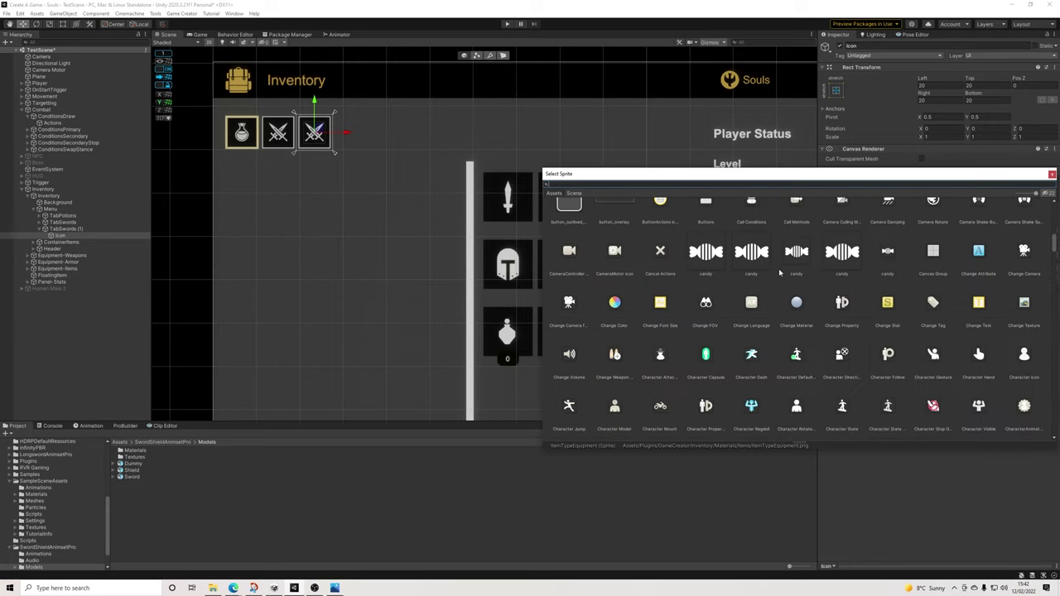
{"action": "scroll", "coordinate": [779, 273], "scroll_direction": "down", "scroll_amount": 5}
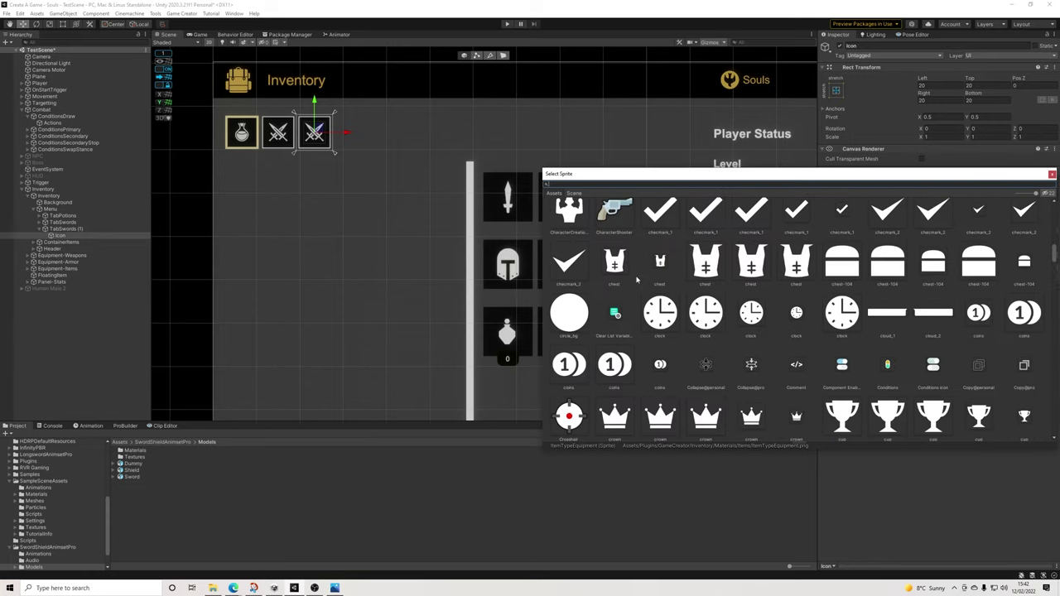
{"action": "scroll", "coordinate": [715, 258], "scroll_direction": "down", "scroll_amount": 3}
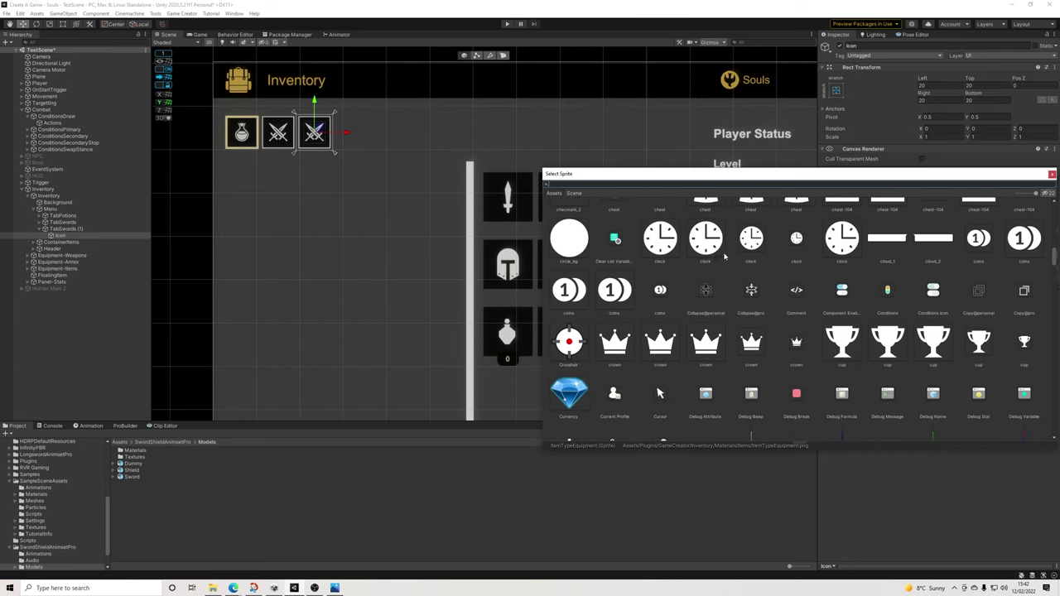
{"action": "scroll", "coordinate": [727, 256], "scroll_direction": "down", "scroll_amount": 1}
{"action": "scroll", "coordinate": [727, 256], "scroll_direction": "up", "scroll_amount": 5}
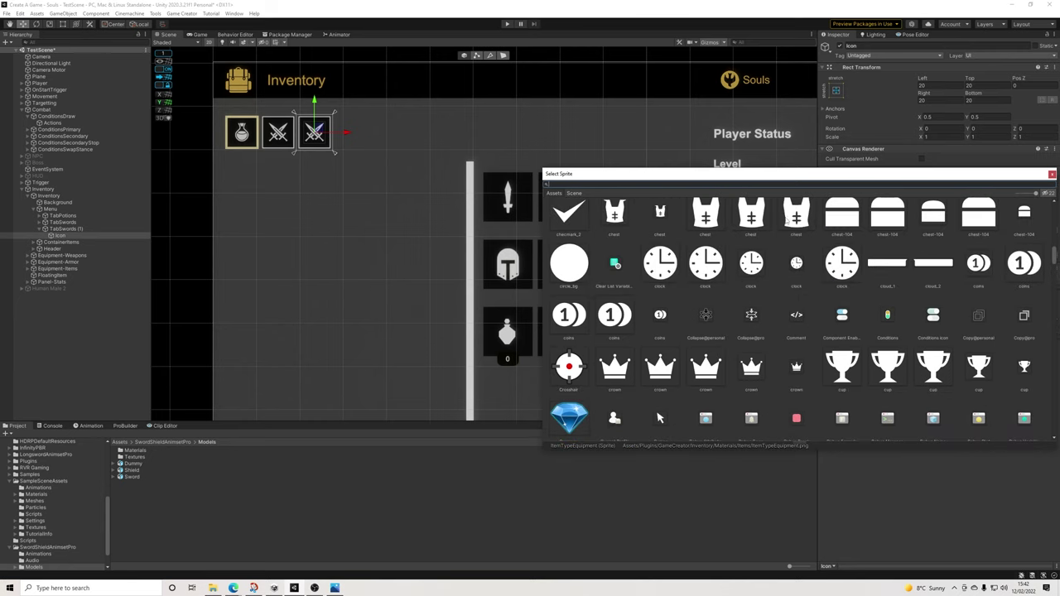
{"action": "left_click", "coordinate": [796, 224]}
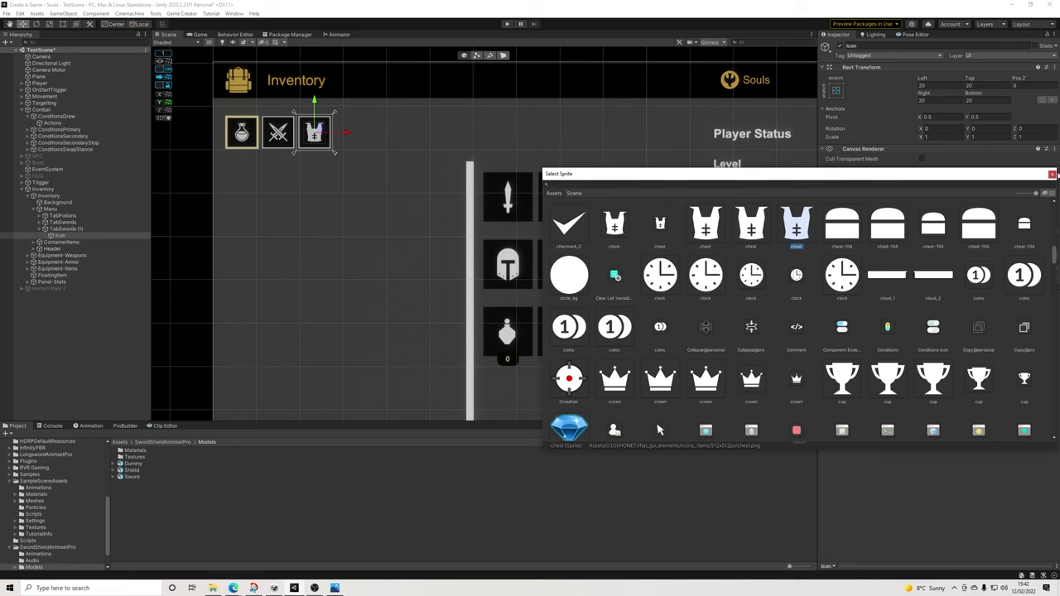
{"action": "left_click", "coordinate": [1052, 173]}
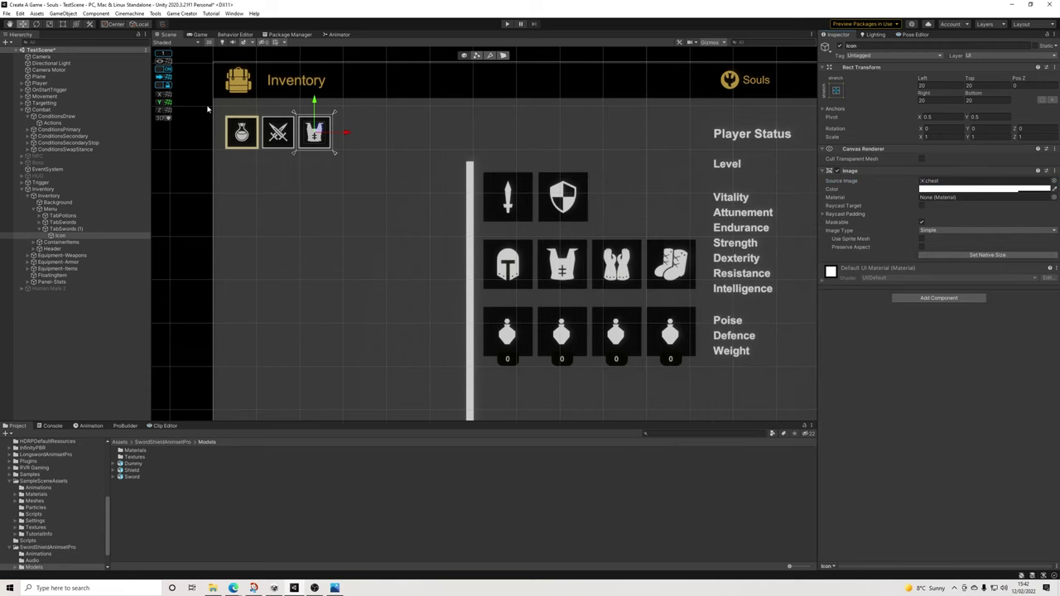
In TabSwords (1)'s Change ItemsListUI types action, add the Equipment type Helmet and remove the Weapons type RightHand
{"action": "left_click", "coordinate": [71, 230]}
{"action": "left_click", "coordinate": [957, 419]}
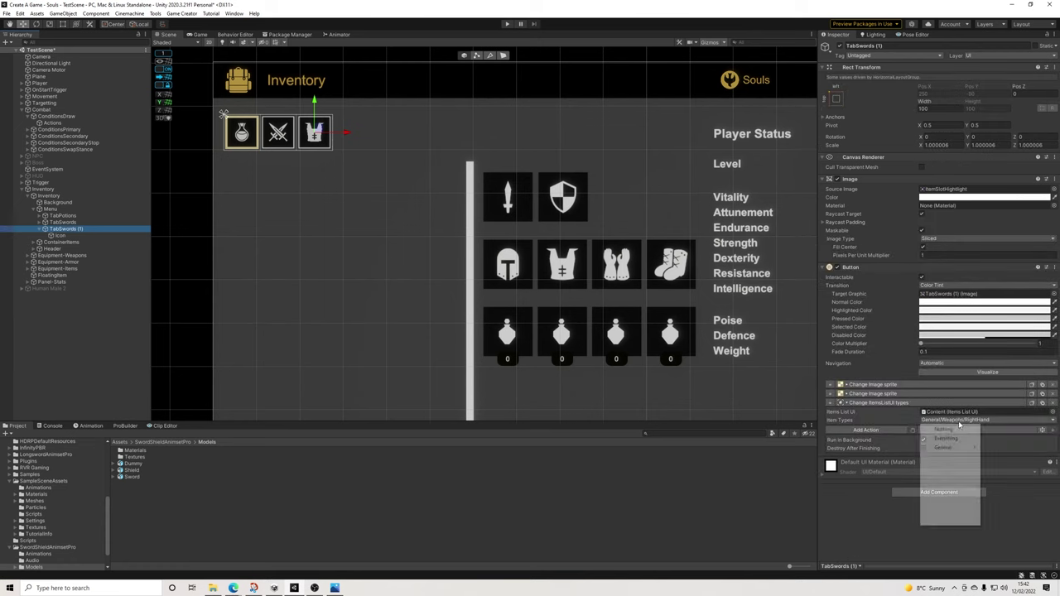
{"action": "mouse_move", "coordinate": [952, 447]}
{"action": "mouse_move", "coordinate": [1005, 466]}
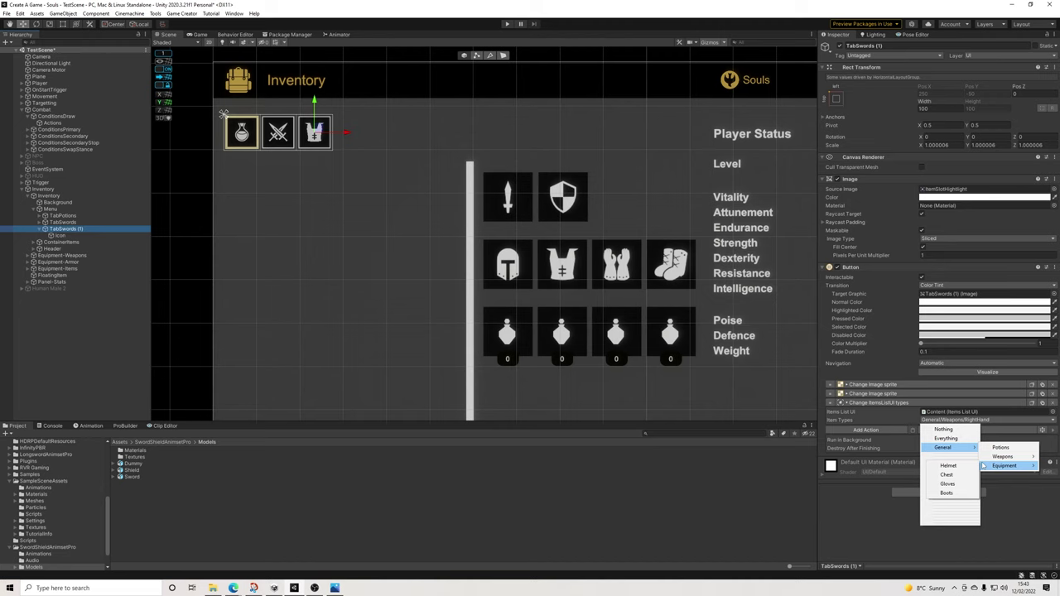
{"action": "left_click", "coordinate": [948, 465]}
{"action": "left_click", "coordinate": [957, 420]}
{"action": "mouse_move", "coordinate": [944, 447]}
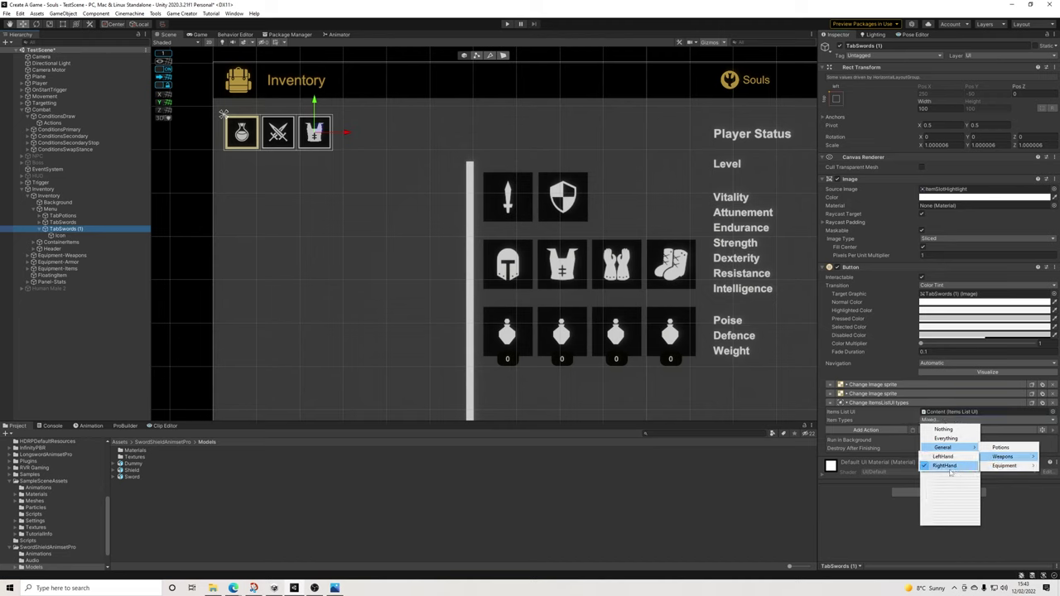
{"action": "left_click", "coordinate": [949, 468]}
Add the Equipment types Chest, Gloves and Boots to the item types in TabSwords (1)'s Change ItemsListUI types action
{"action": "left_click", "coordinate": [956, 421]}
{"action": "mouse_move", "coordinate": [953, 447]}
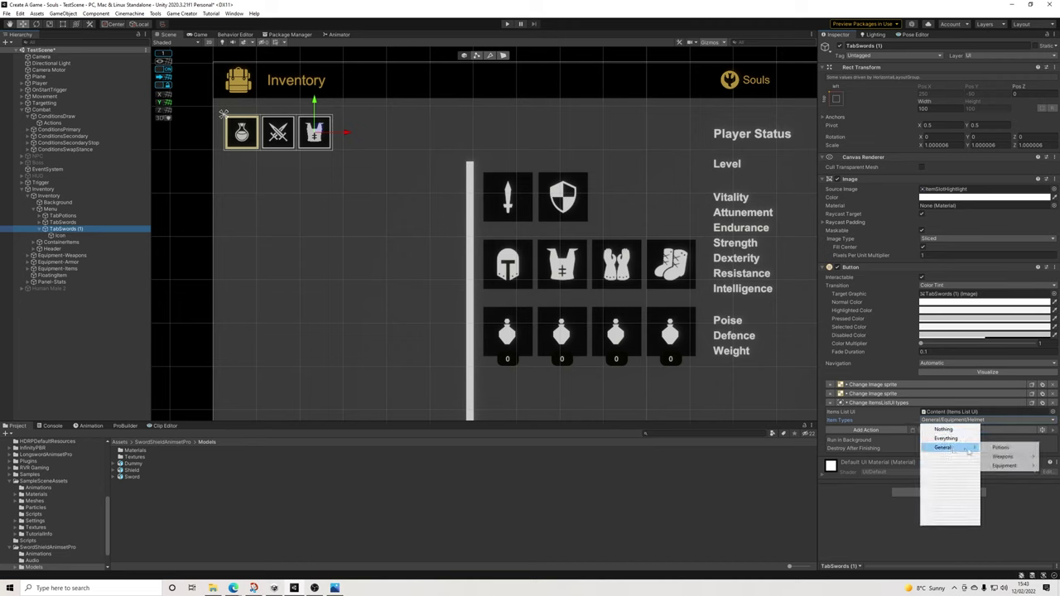
{"action": "mouse_move", "coordinate": [1004, 465]}
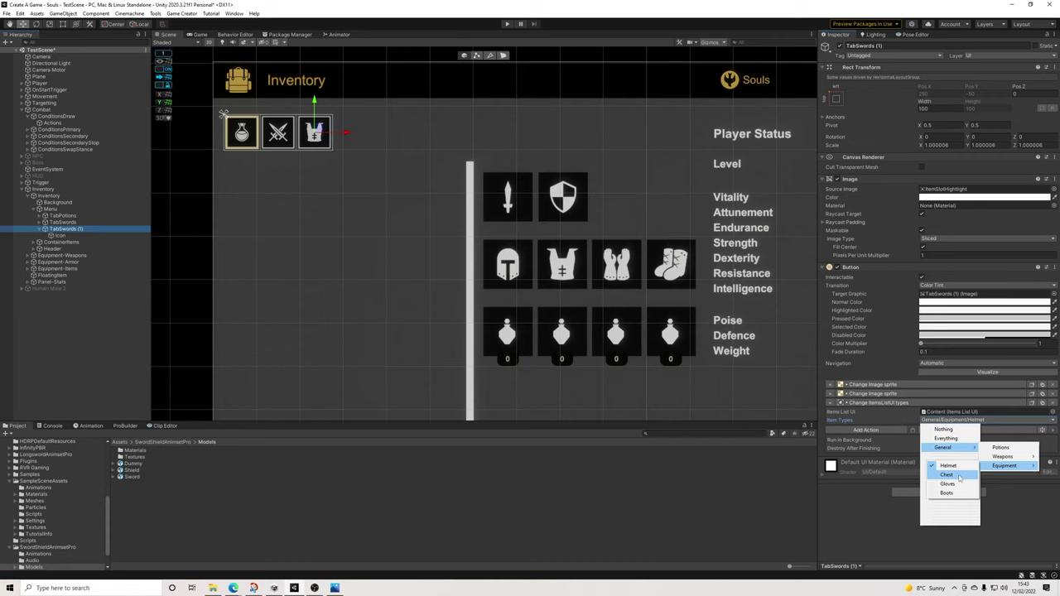
{"action": "left_click", "coordinate": [959, 477]}
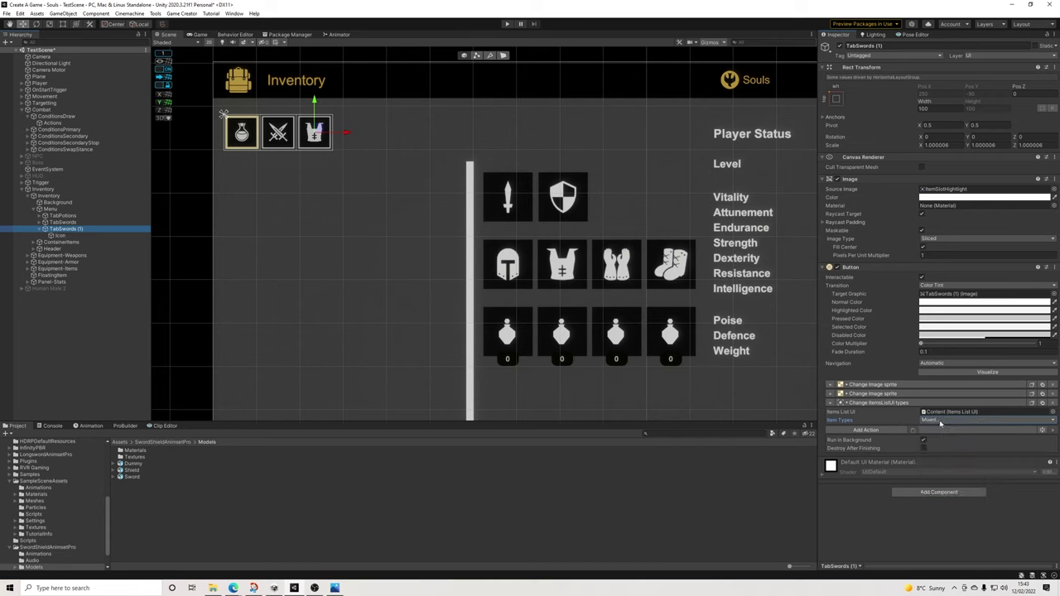
{"action": "left_click", "coordinate": [952, 420]}
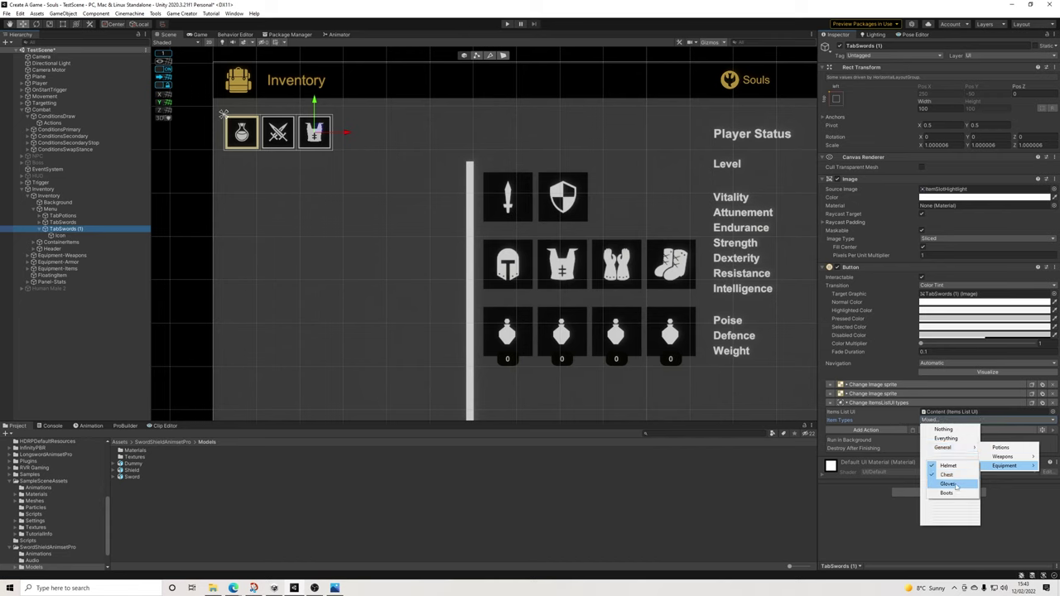
{"action": "mouse_move", "coordinate": [997, 466]}
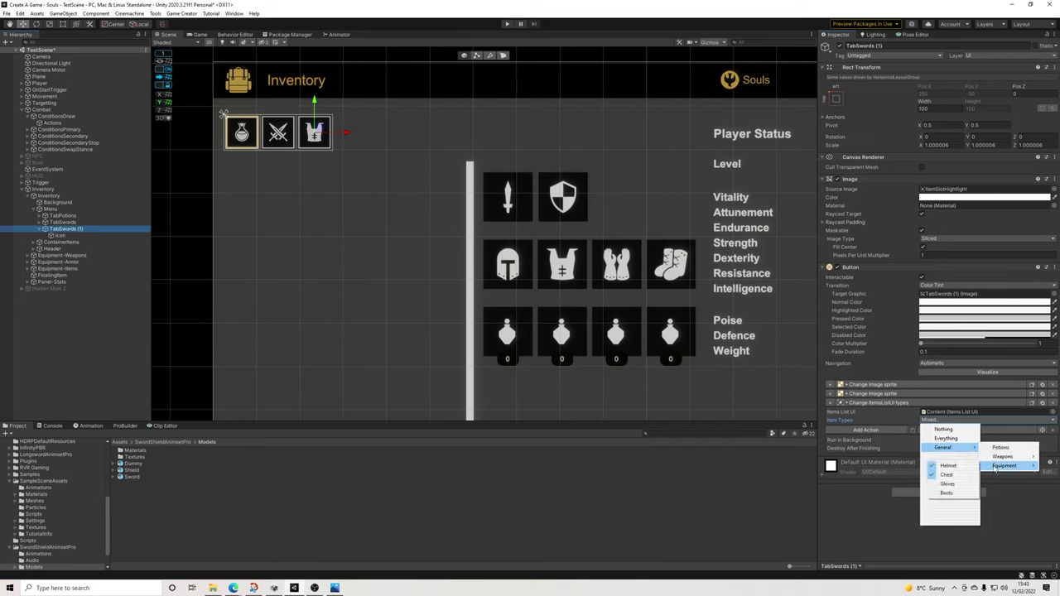
{"action": "left_click", "coordinate": [954, 483]}
{"action": "left_click", "coordinate": [950, 420]}
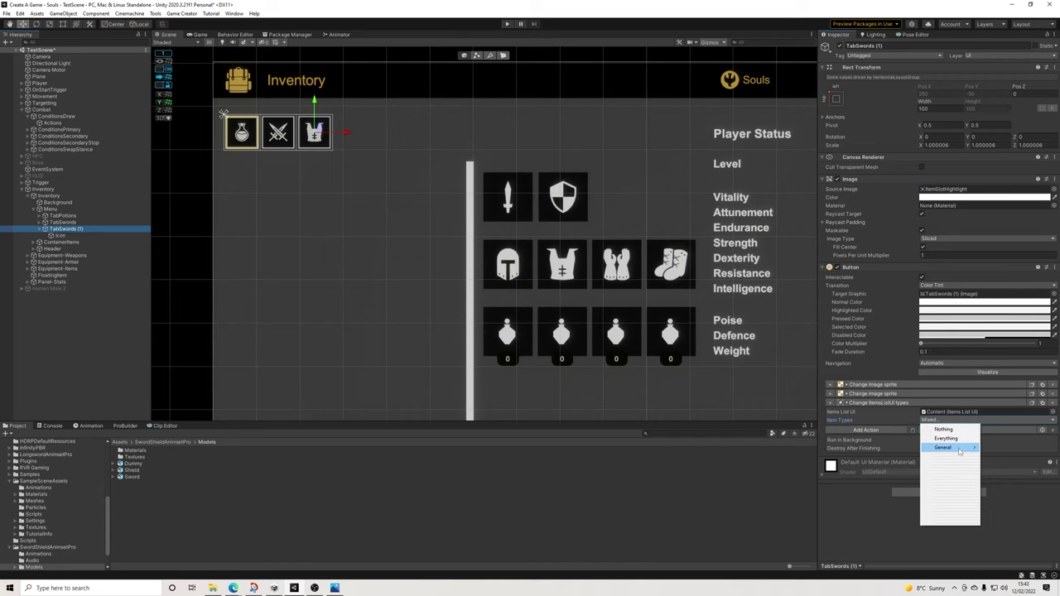
{"action": "mouse_move", "coordinate": [993, 469]}
{"action": "left_click", "coordinate": [953, 492]}
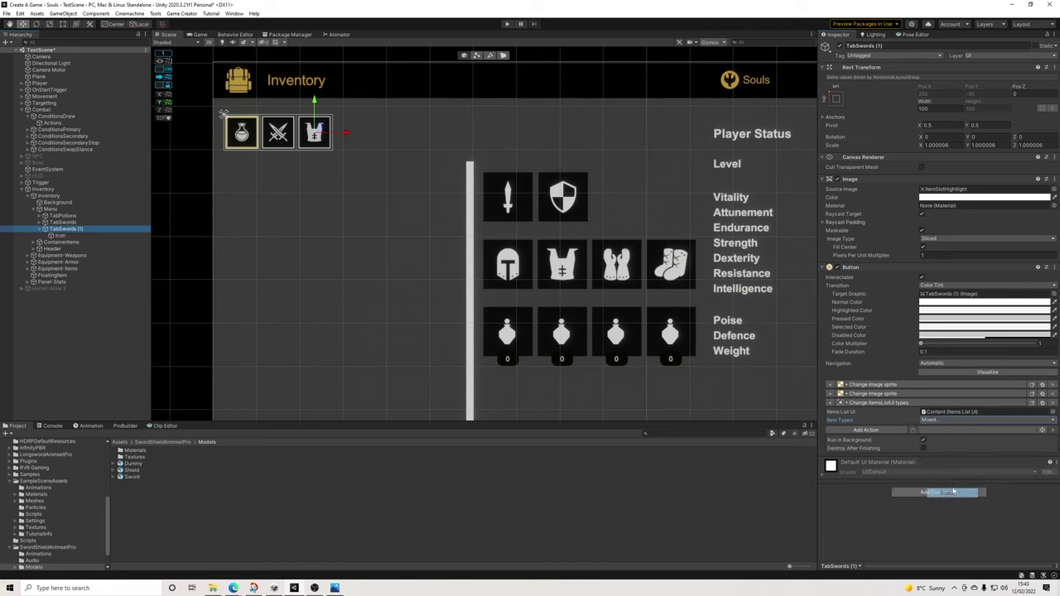
{"action": "left_click", "coordinate": [936, 421]}
{"action": "mouse_move", "coordinate": [967, 450]}
{"action": "mouse_move", "coordinate": [998, 466]}
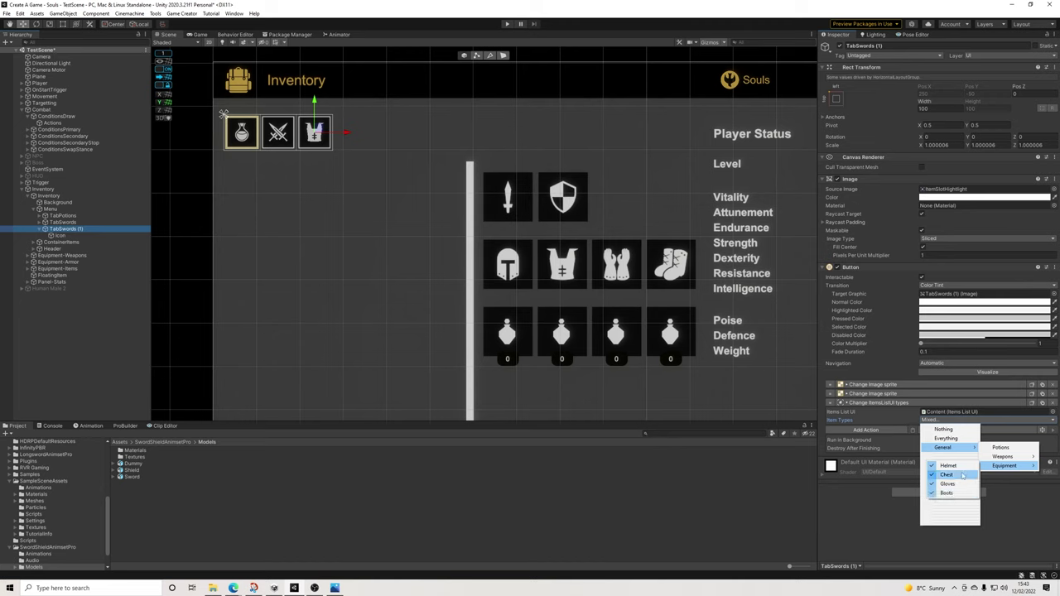
{"action": "left_click", "coordinate": [862, 529]}
Review the two Change Image sprite actions on TabSwords (1) and save the scene
{"action": "scroll", "coordinate": [434, 210], "scroll_direction": "down", "scroll_amount": 5}
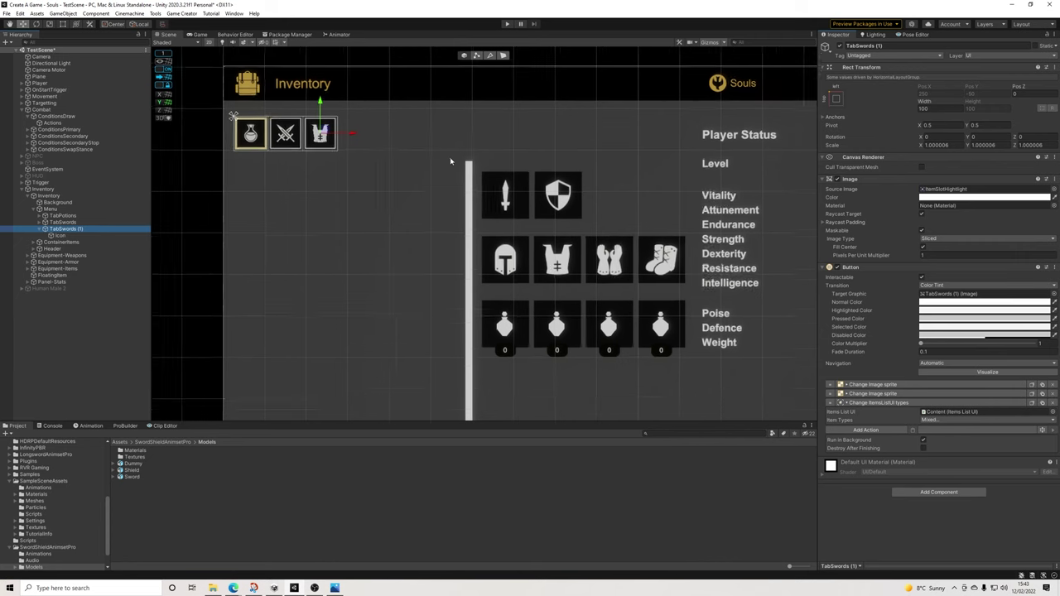
{"action": "scroll", "coordinate": [434, 210], "scroll_direction": "up", "scroll_amount": 3}
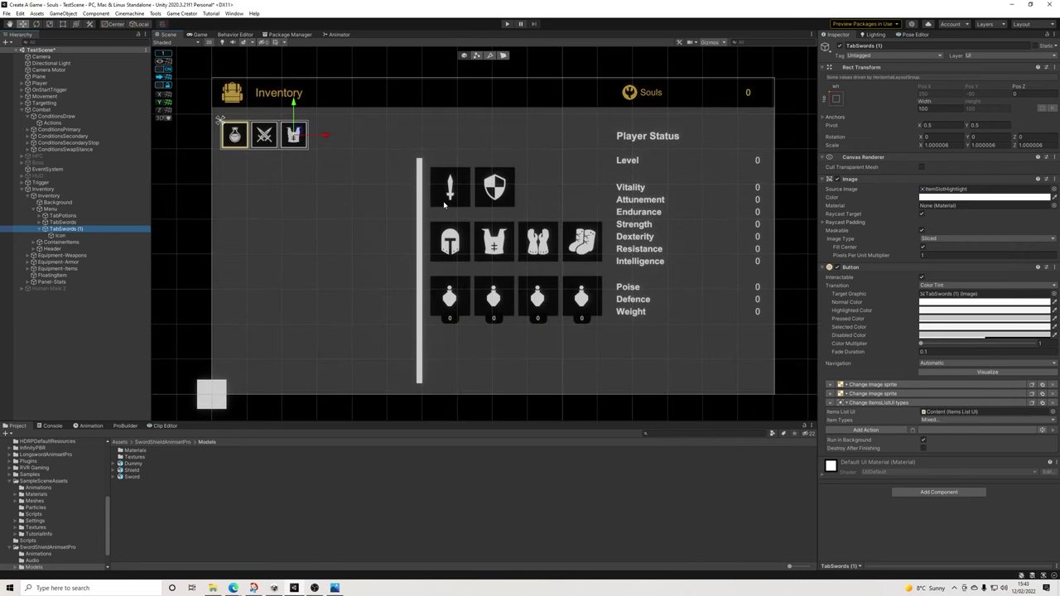
{"action": "left_click", "coordinate": [885, 395]}
{"action": "left_click", "coordinate": [892, 386]}
{"action": "left_click", "coordinate": [894, 385]}
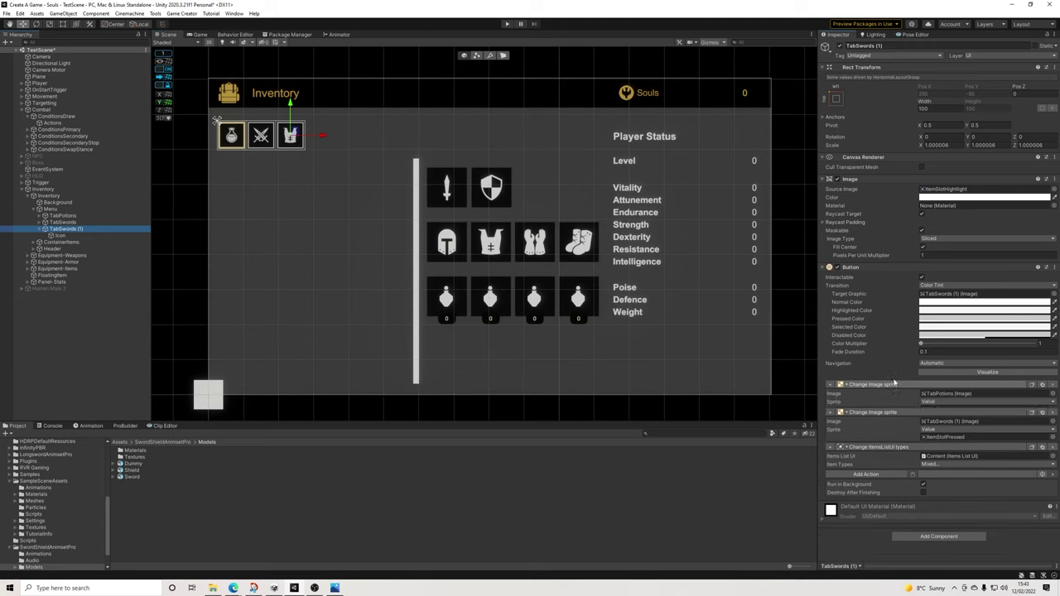
{"action": "left_click", "coordinate": [6, 13]}
{"action": "left_click", "coordinate": [28, 53]}
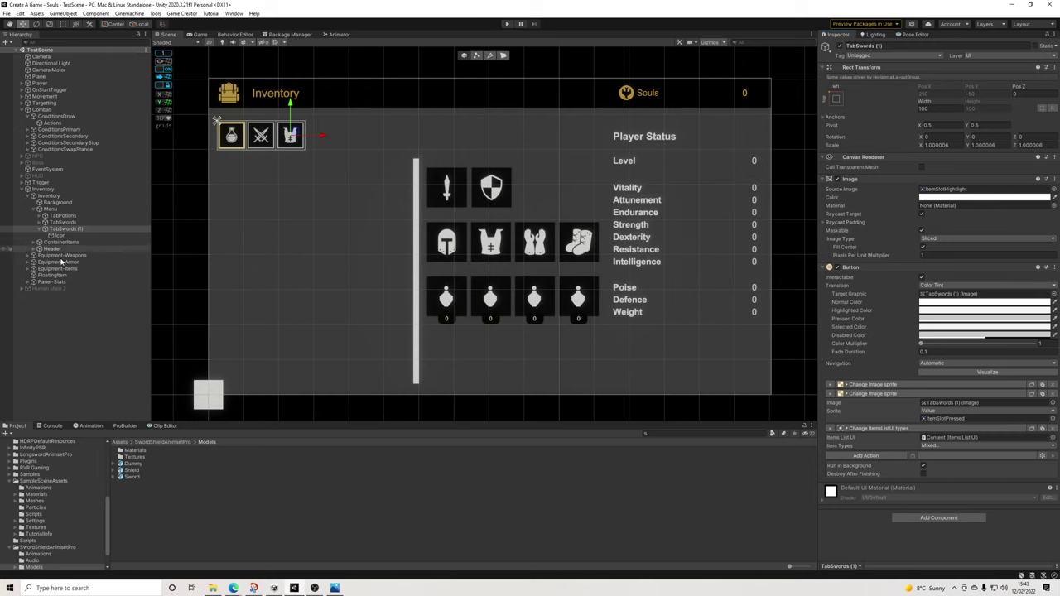
Deactivate the root Inventory object and run the scene
{"action": "left_click", "coordinate": [43, 189]}
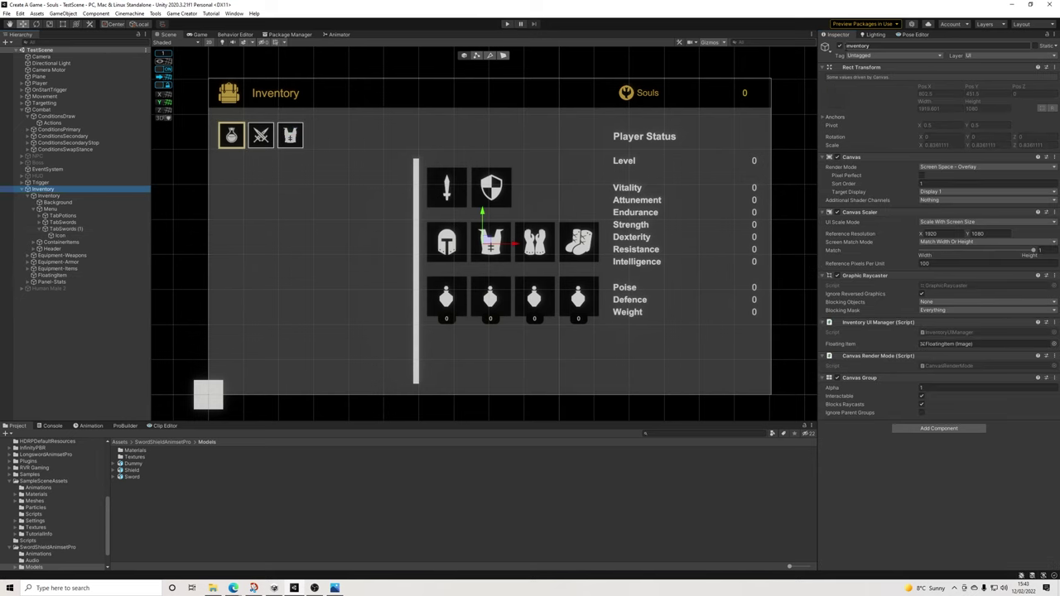
{"action": "left_click", "coordinate": [840, 46]}
{"action": "left_click", "coordinate": [508, 24]}
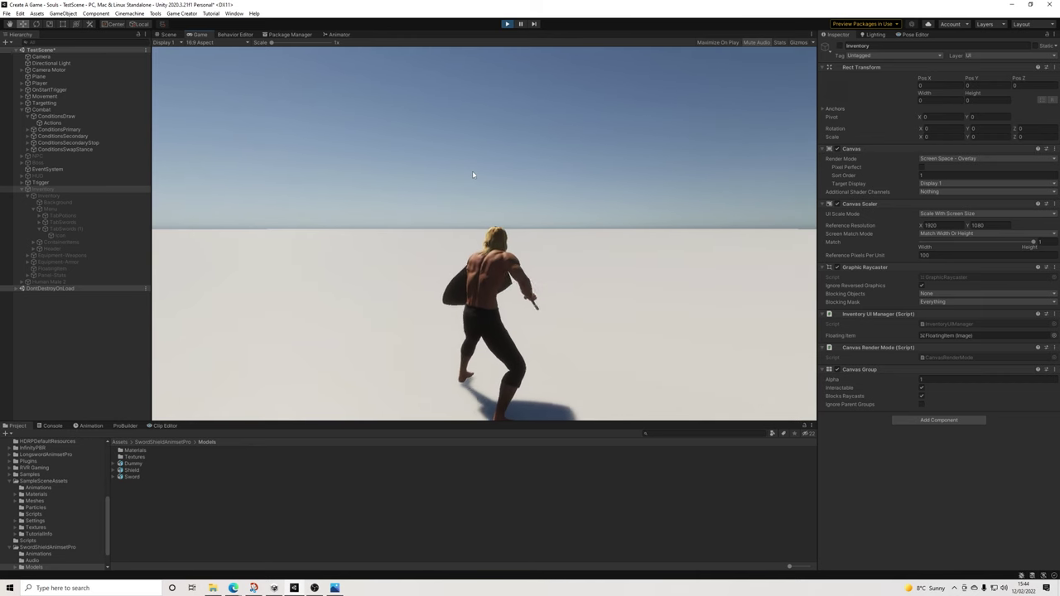
Open the in-game inventory, test switching between the potion, weapon and equipment tabs, and stop the running scene
{"action": "key", "text": "i"}
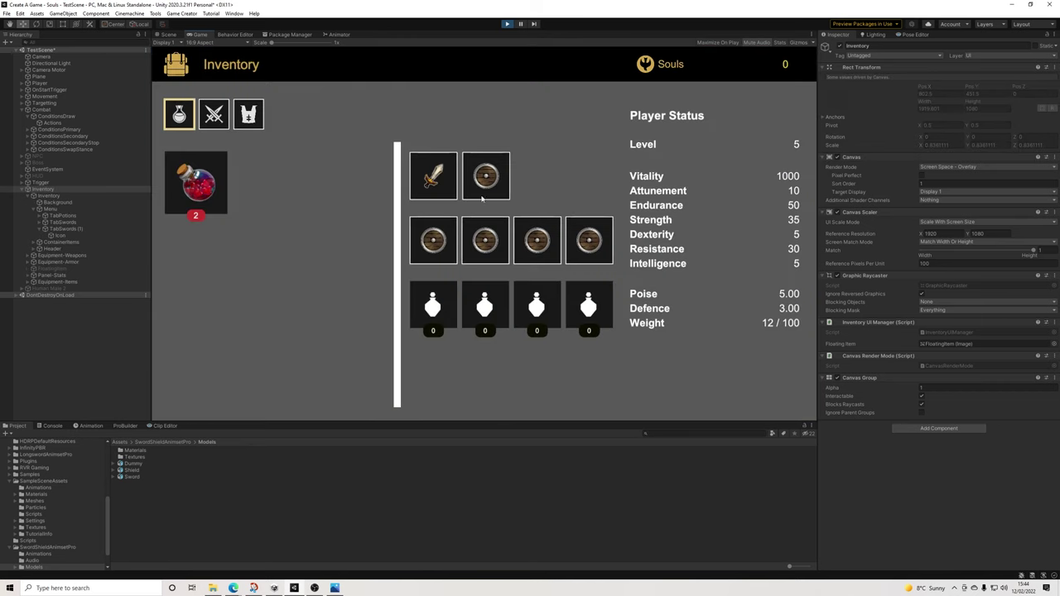
{"action": "left_click", "coordinate": [219, 117]}
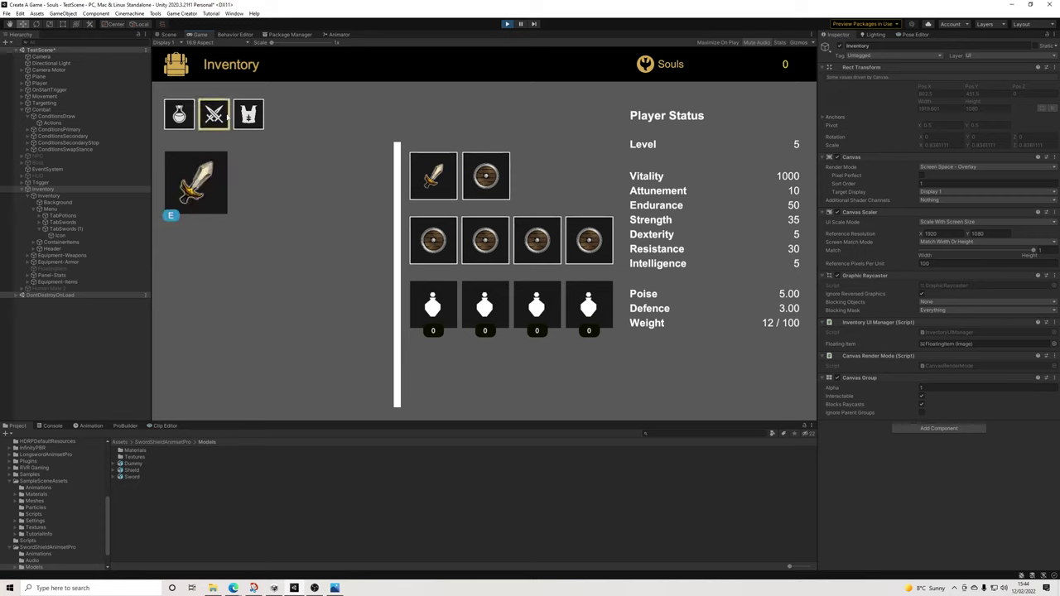
{"action": "left_click", "coordinate": [240, 118]}
{"action": "left_click", "coordinate": [217, 117]}
{"action": "left_click", "coordinate": [190, 117]}
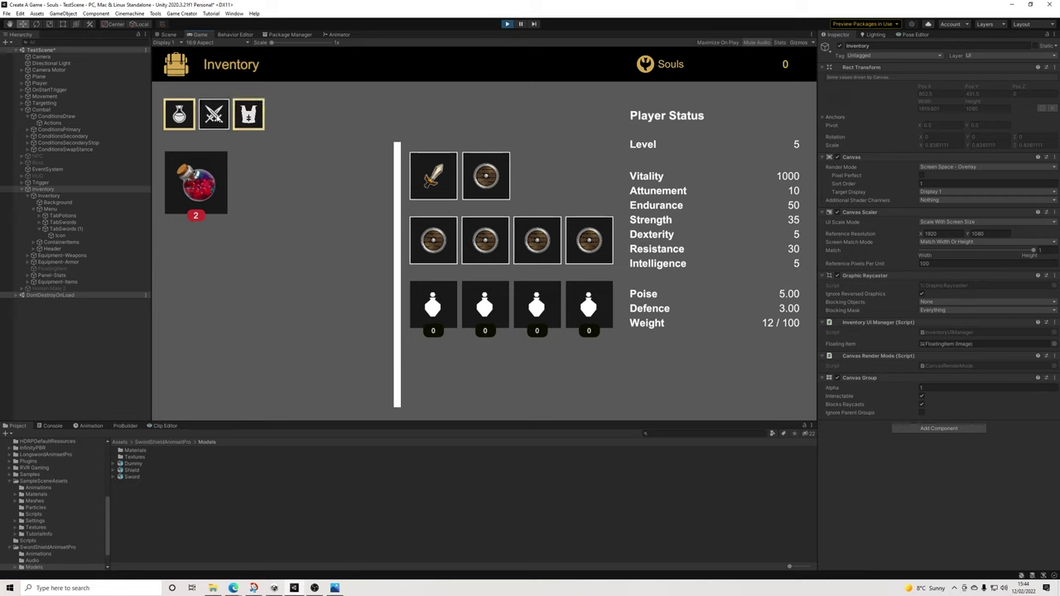
{"action": "left_click", "coordinate": [212, 119]}
{"action": "left_click", "coordinate": [186, 117]}
{"action": "left_click", "coordinate": [215, 118]}
{"action": "left_click", "coordinate": [242, 118]}
{"action": "left_click", "coordinate": [217, 119]}
{"action": "left_click", "coordinate": [184, 118]}
{"action": "left_click", "coordinate": [217, 118]}
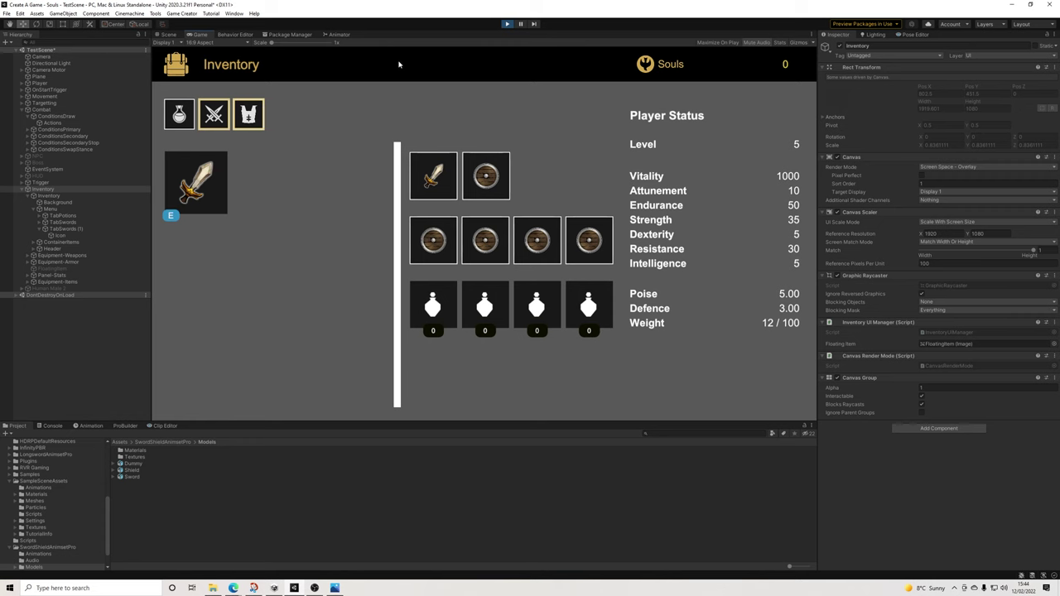
{"action": "left_click", "coordinate": [508, 24]}
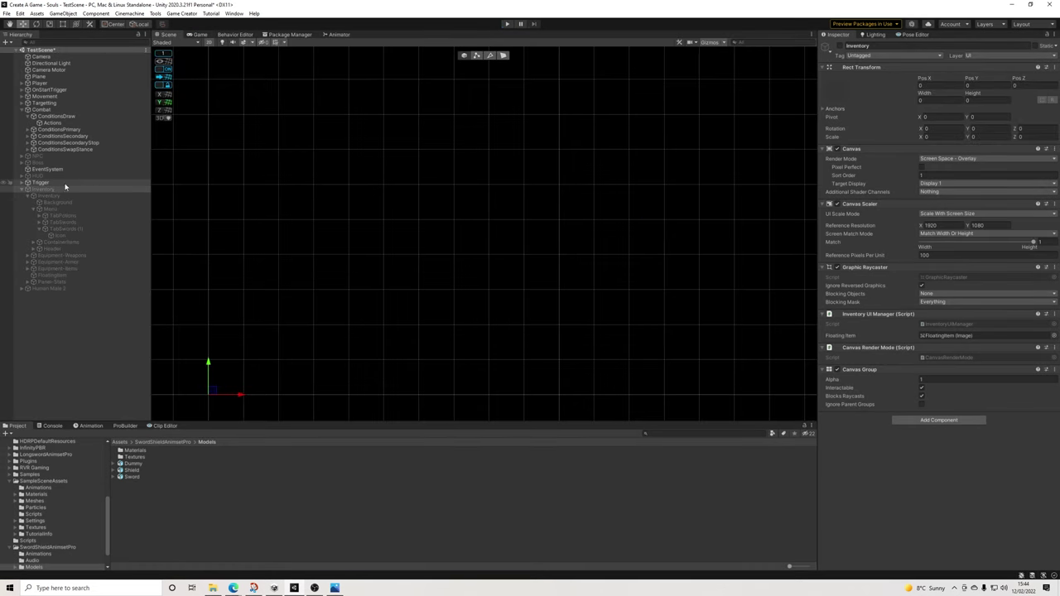
Reactivate the root Inventory object and expand Equipment-Weapons to show its Container
{"action": "left_click", "coordinate": [839, 48]}
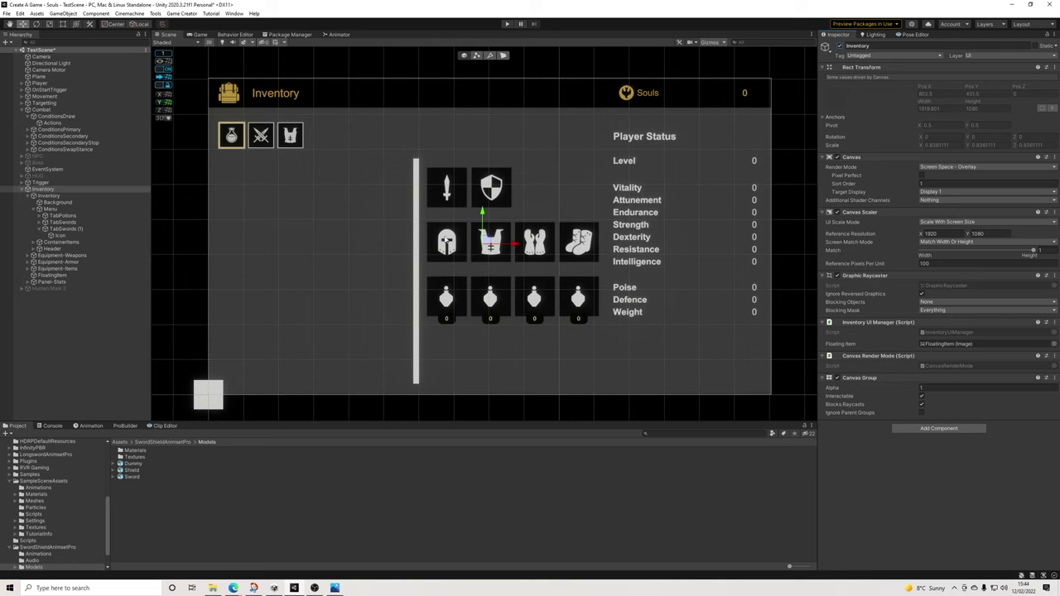
{"action": "left_click", "coordinate": [27, 256]}
{"action": "left_click", "coordinate": [60, 255]}
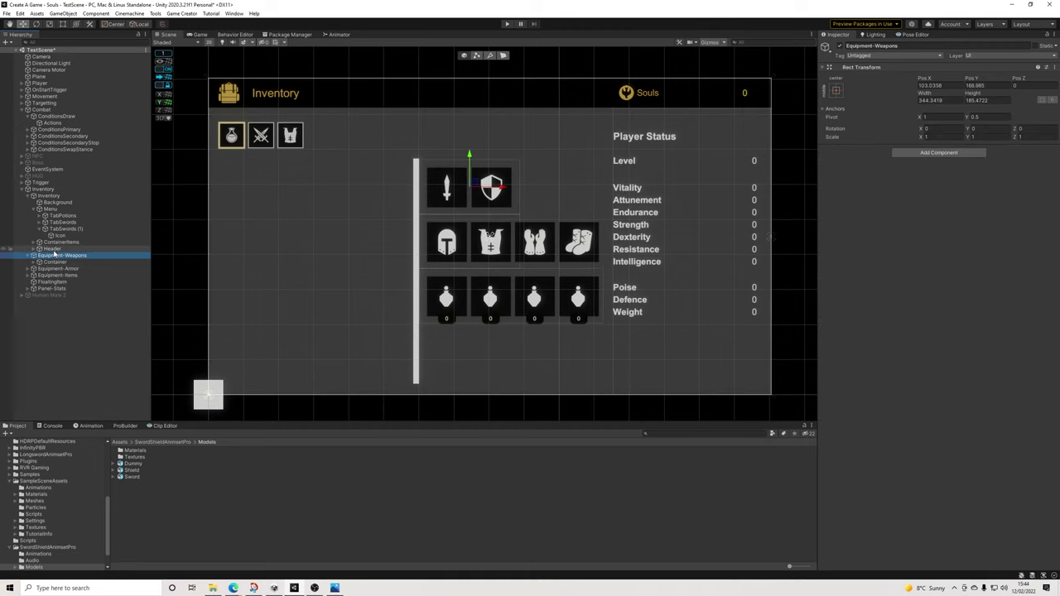
Check the Pauldron Chest item's type, equip action, conditions and On Equip actions in the Game Creator inventory catalogue
{"action": "left_click", "coordinate": [181, 14]}
{"action": "left_click", "coordinate": [195, 65]}
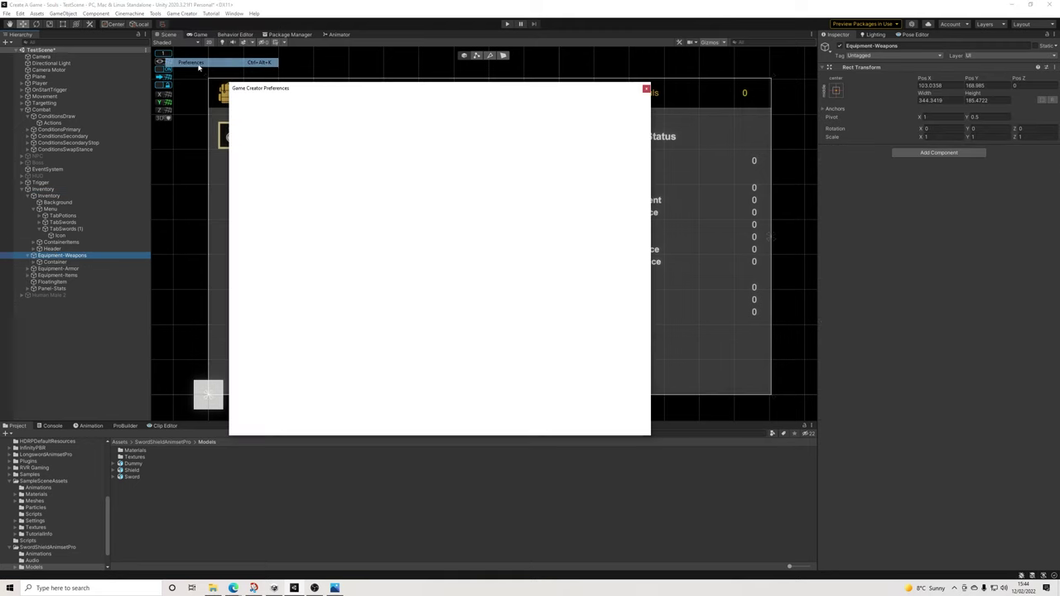
{"action": "left_click", "coordinate": [331, 154]}
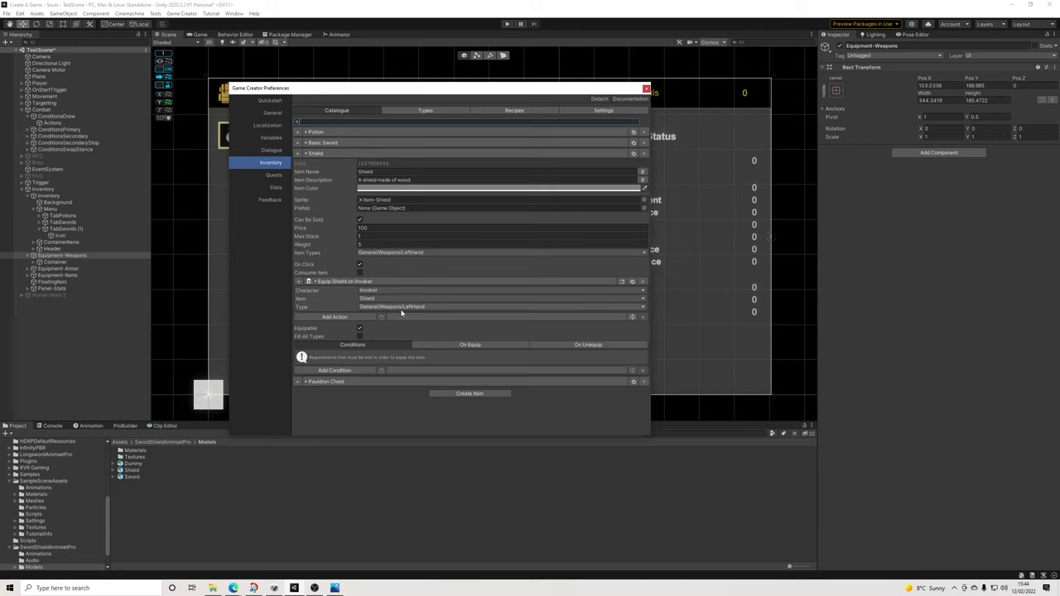
{"action": "left_click", "coordinate": [357, 382]}
{"action": "scroll", "coordinate": [406, 393], "scroll_direction": "down", "scroll_amount": 3}
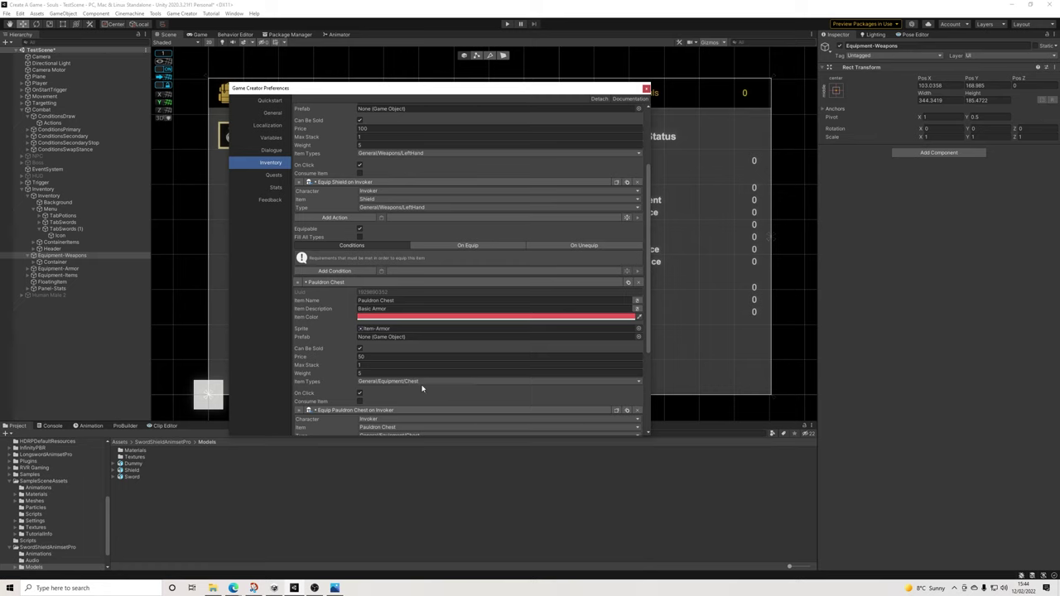
{"action": "scroll", "coordinate": [429, 385], "scroll_direction": "down", "scroll_amount": 2}
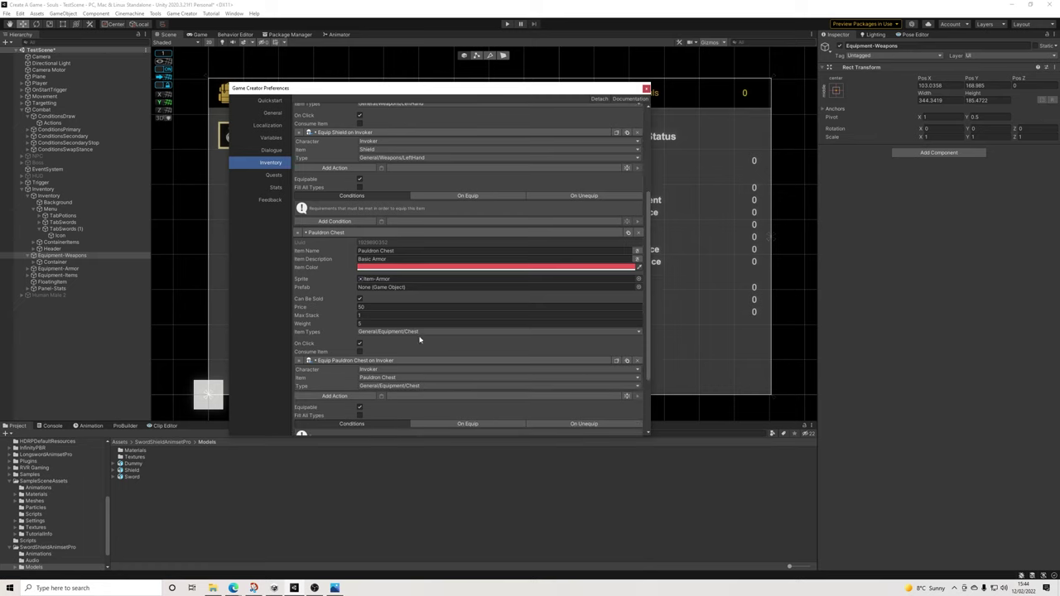
{"action": "scroll", "coordinate": [421, 344], "scroll_direction": "down", "scroll_amount": 3}
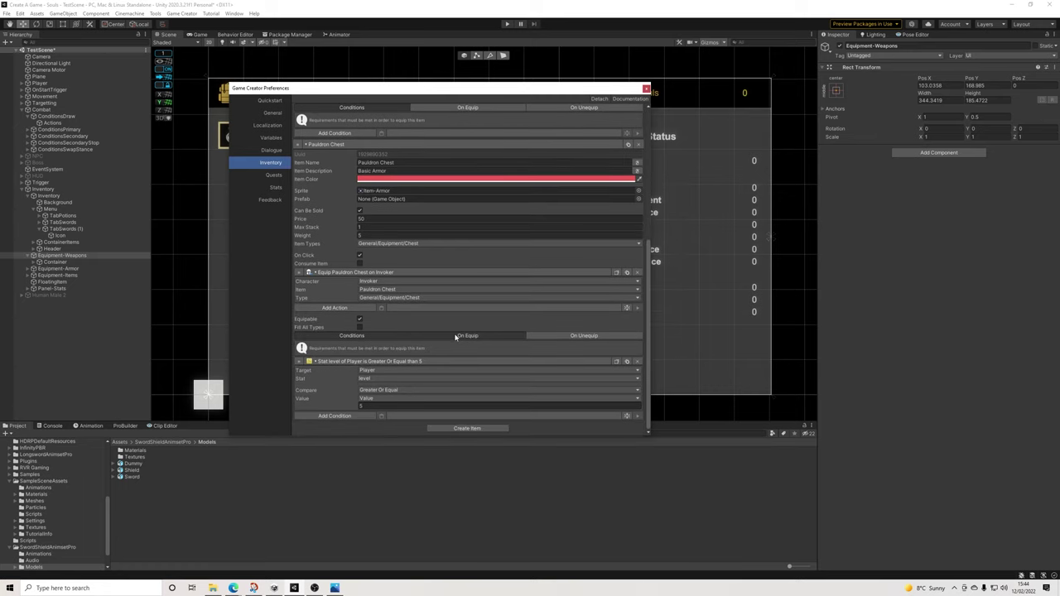
{"action": "left_click", "coordinate": [455, 337]}
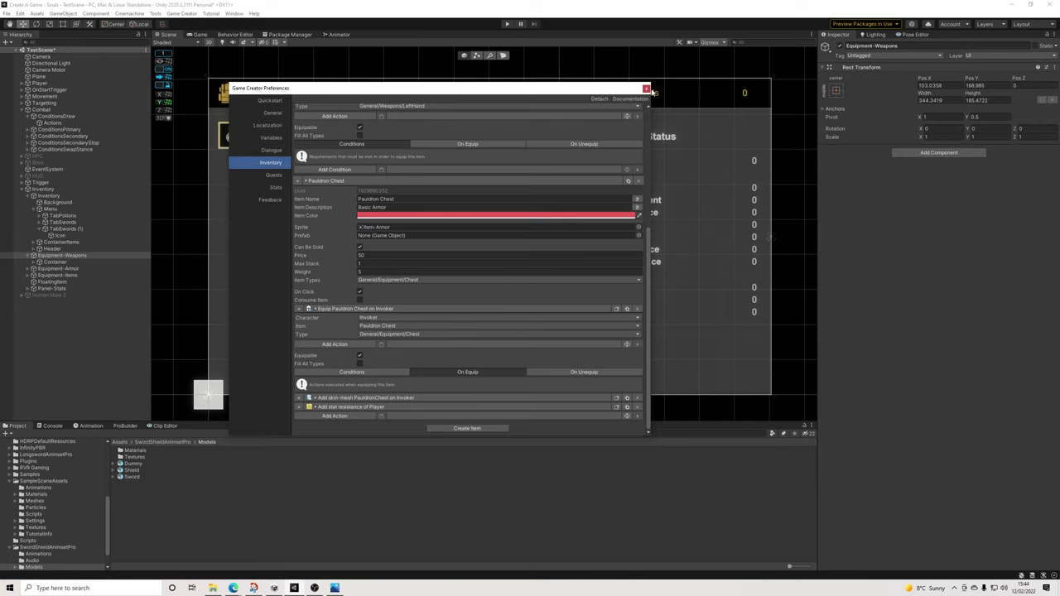
{"action": "left_click", "coordinate": [646, 88]}
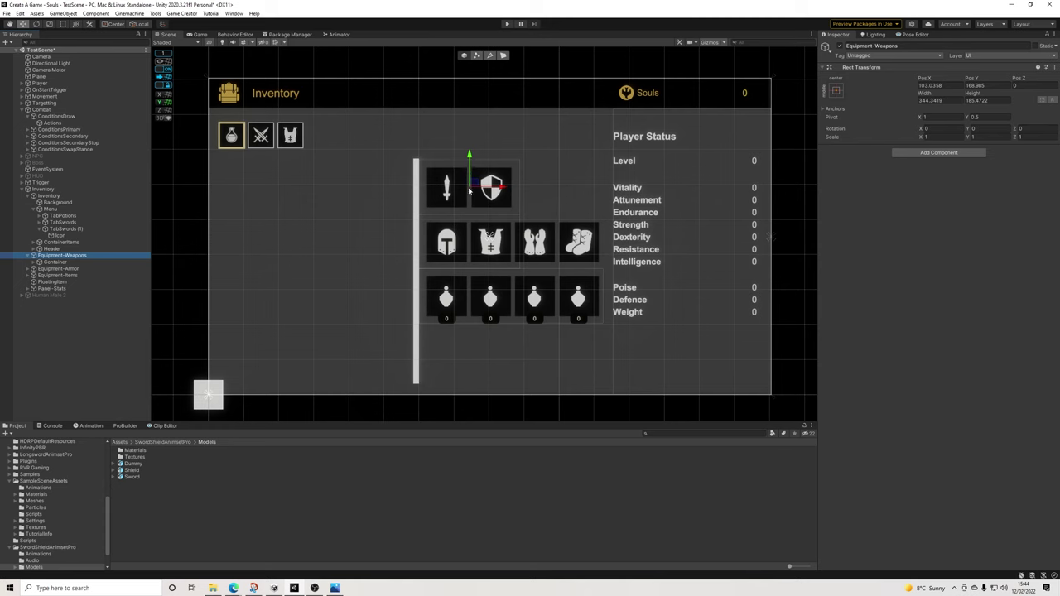
Set the Equip Slot item type of SlotHandR, the helmet slot under Equipment-Armor, to General/Equipment/Helmet
{"action": "left_click", "coordinate": [447, 241]}
{"action": "left_click", "coordinate": [63, 282]}
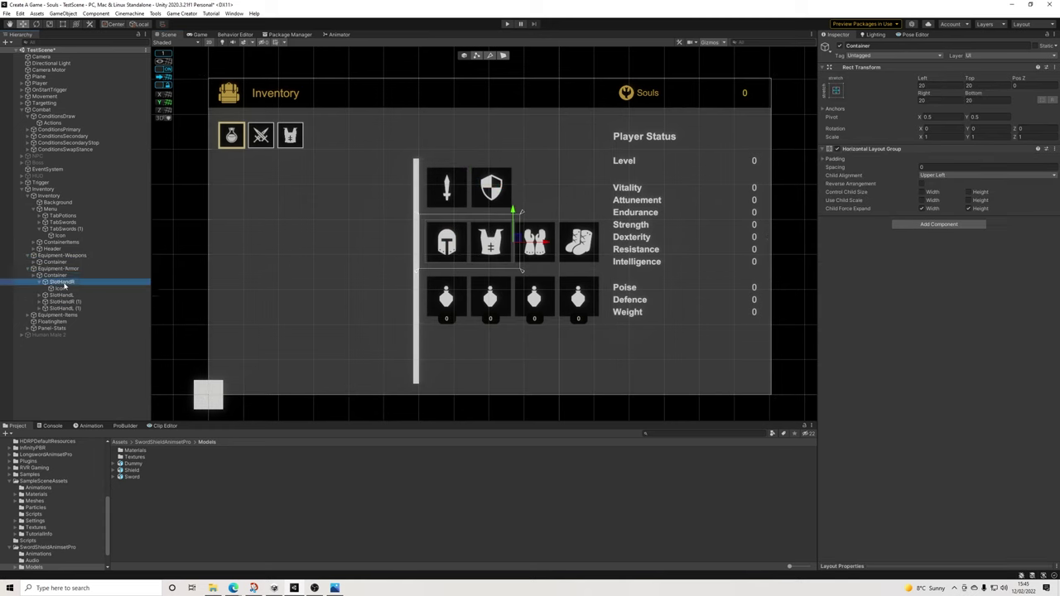
{"action": "left_click", "coordinate": [973, 289]}
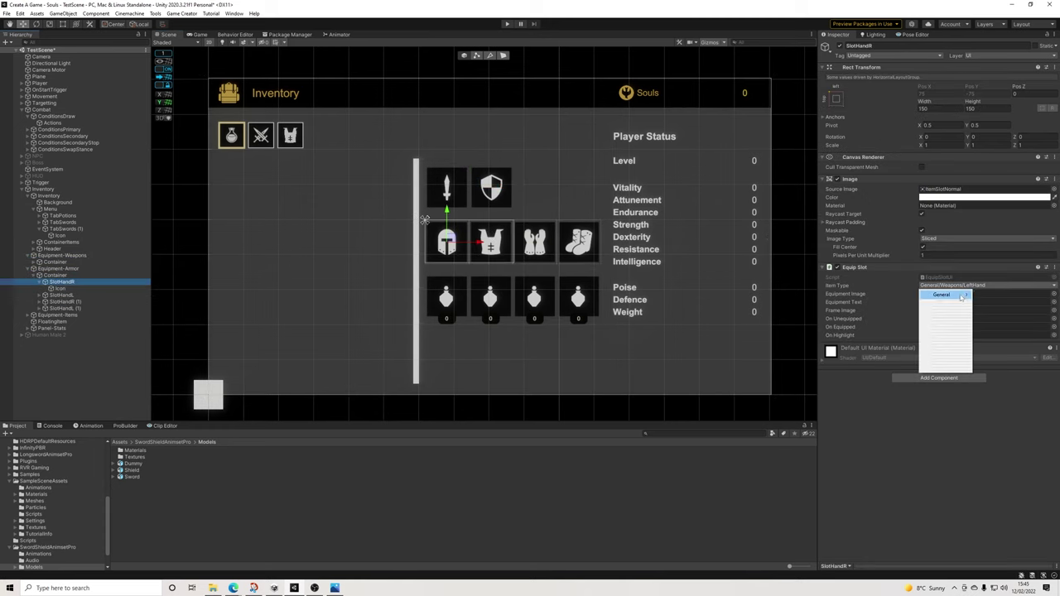
{"action": "mouse_move", "coordinate": [961, 295]}
{"action": "mouse_move", "coordinate": [999, 313]}
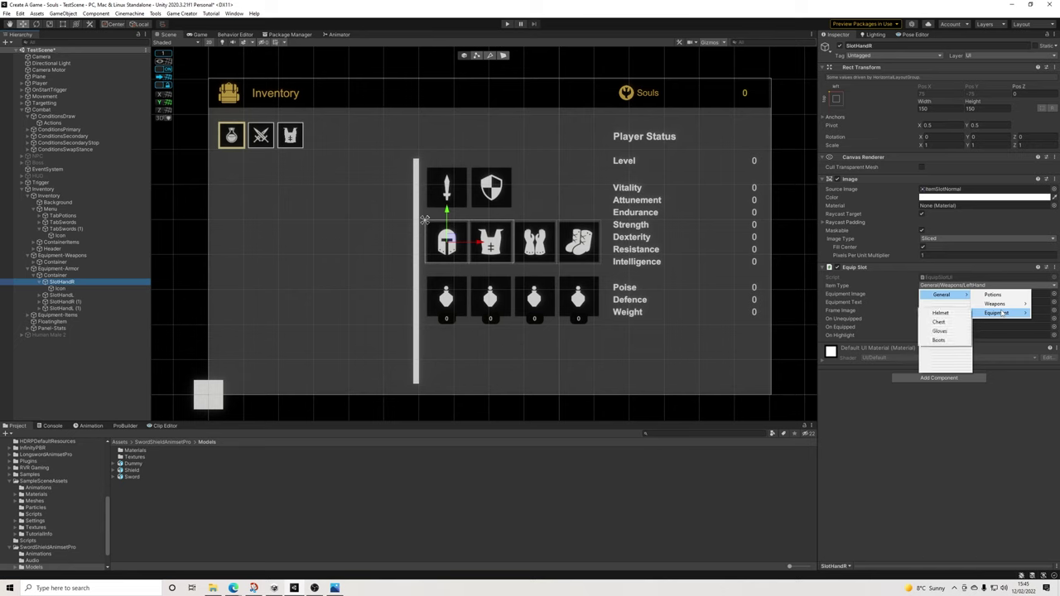
{"action": "left_click", "coordinate": [941, 314]}
Set the Equip Slot item type of SlotHandL, the chest slot under Equipment-Armor, to General/Equipment/Chest
{"action": "left_click", "coordinate": [62, 295]}
{"action": "left_click", "coordinate": [958, 288]}
{"action": "mouse_move", "coordinate": [944, 295]}
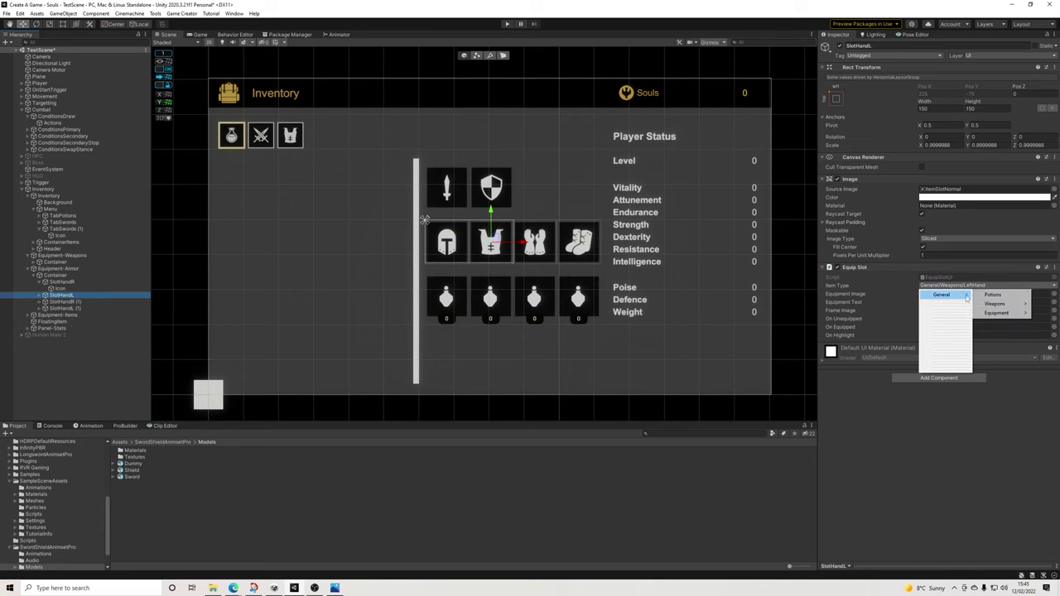
{"action": "mouse_move", "coordinate": [978, 314]}
{"action": "left_click", "coordinate": [939, 322]}
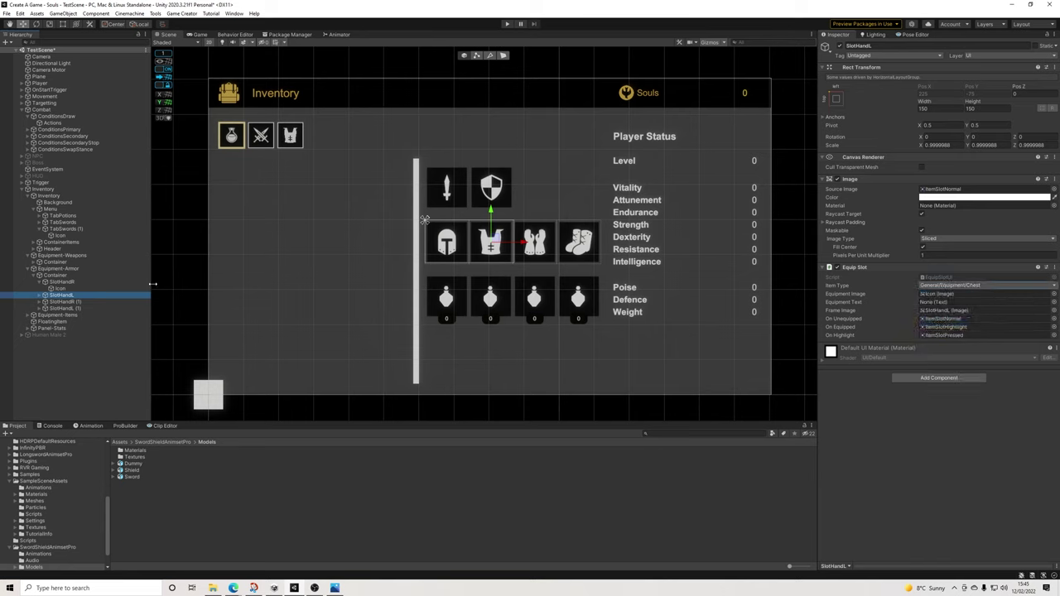
Set the Equip Slot item type of SlotHandR (1), the gloves slot under Equipment-Armor, to General/Equipment/Gloves
{"action": "left_click", "coordinate": [62, 302]}
{"action": "left_click", "coordinate": [953, 285]}
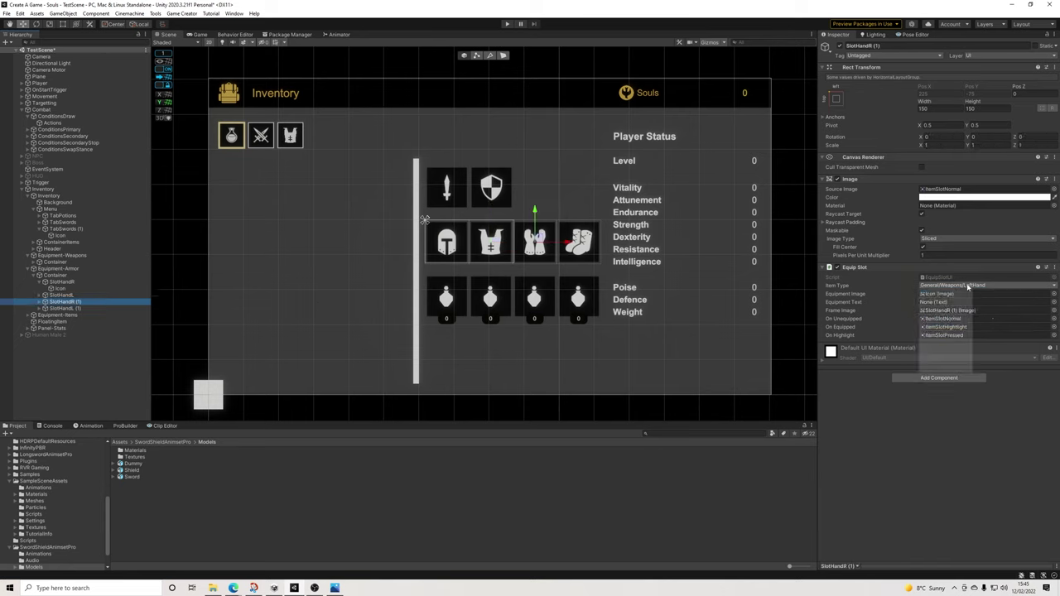
{"action": "mouse_move", "coordinate": [967, 296]}
{"action": "mouse_move", "coordinate": [996, 312]}
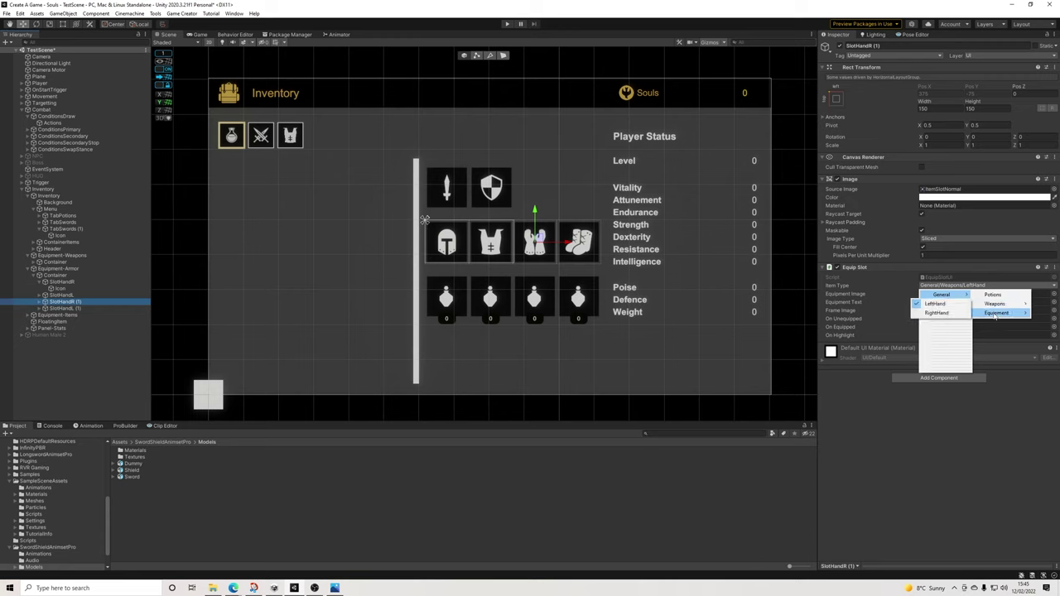
{"action": "left_click", "coordinate": [940, 330]}
Set the Equip Slot item type of SlotHandL (1), the boots slot under Equipment-Armor, to General/Equipment/Boots
{"action": "left_click", "coordinate": [64, 308]}
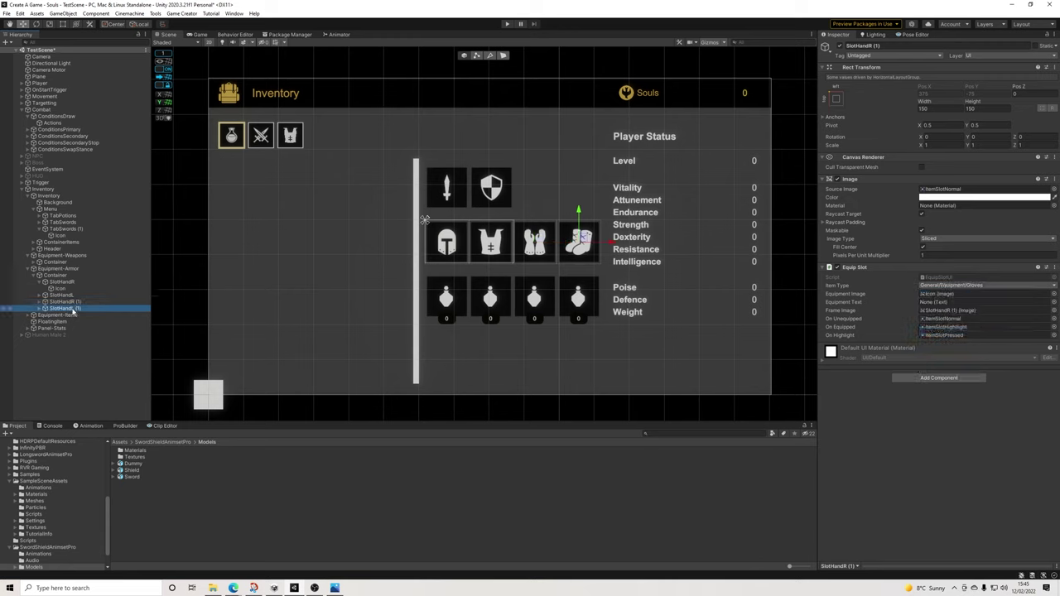
{"action": "left_click", "coordinate": [978, 286]}
{"action": "mouse_move", "coordinate": [942, 295]}
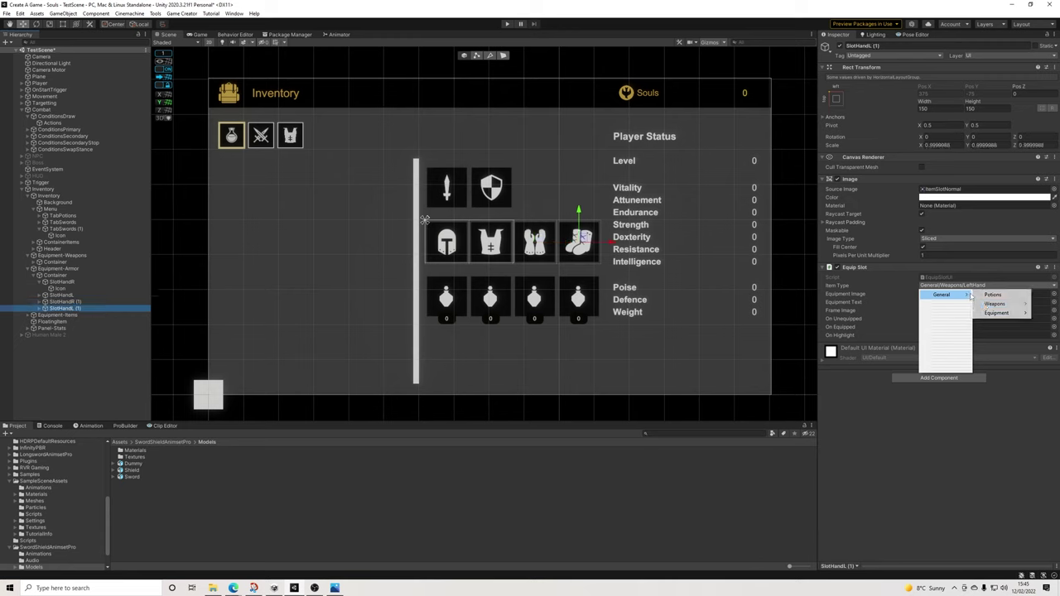
{"action": "mouse_move", "coordinate": [996, 313]}
{"action": "left_click", "coordinate": [939, 339]}
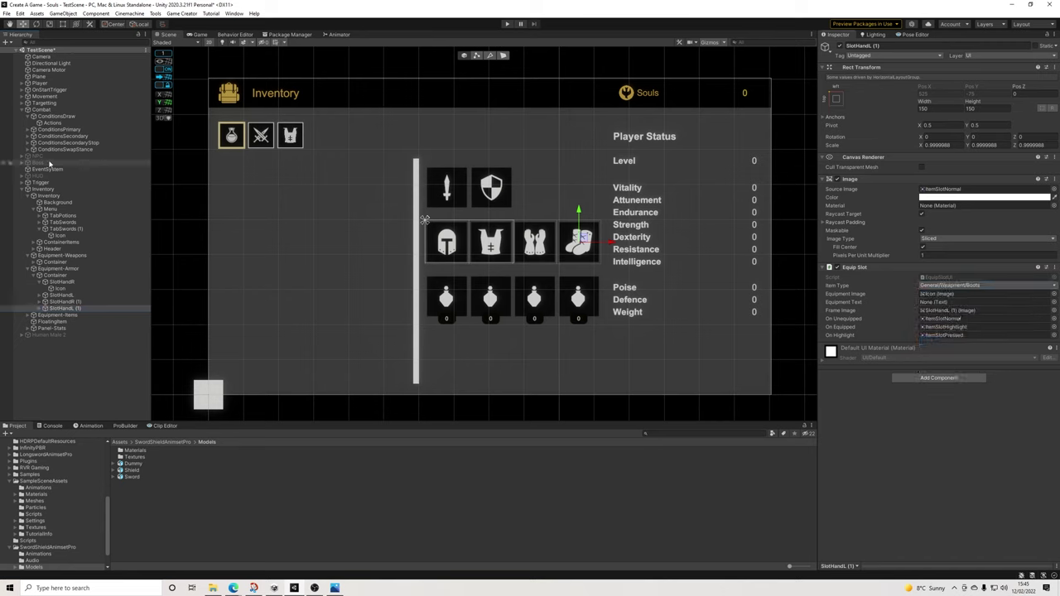
Duplicate the potion-adding action in ConditionsDraw's Actions object, make the copy add 1 Pauldron Chest, and save the scene
{"action": "left_click", "coordinate": [52, 122]}
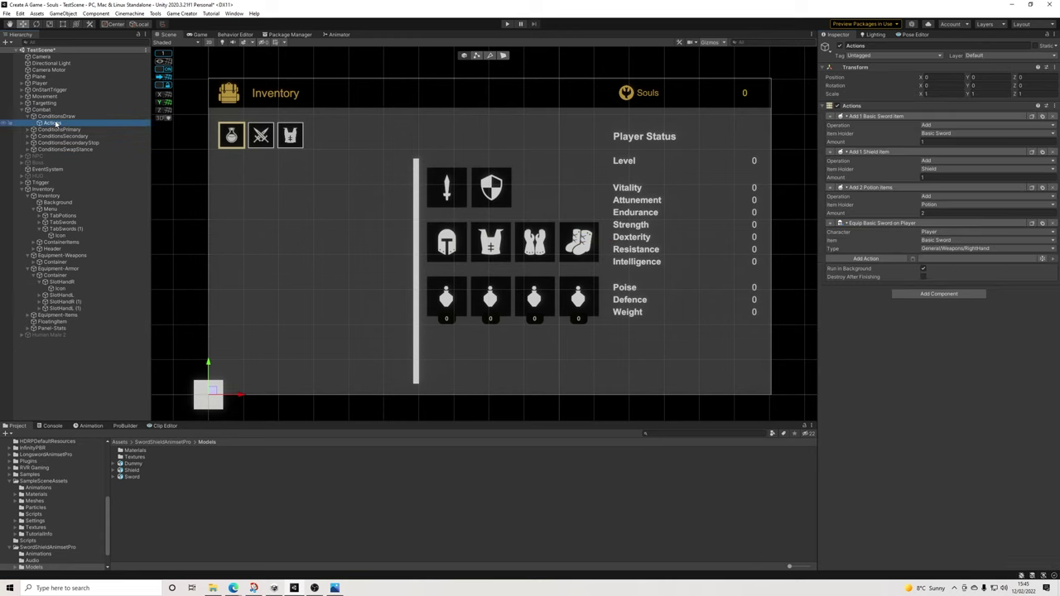
{"action": "left_click", "coordinate": [1041, 188]}
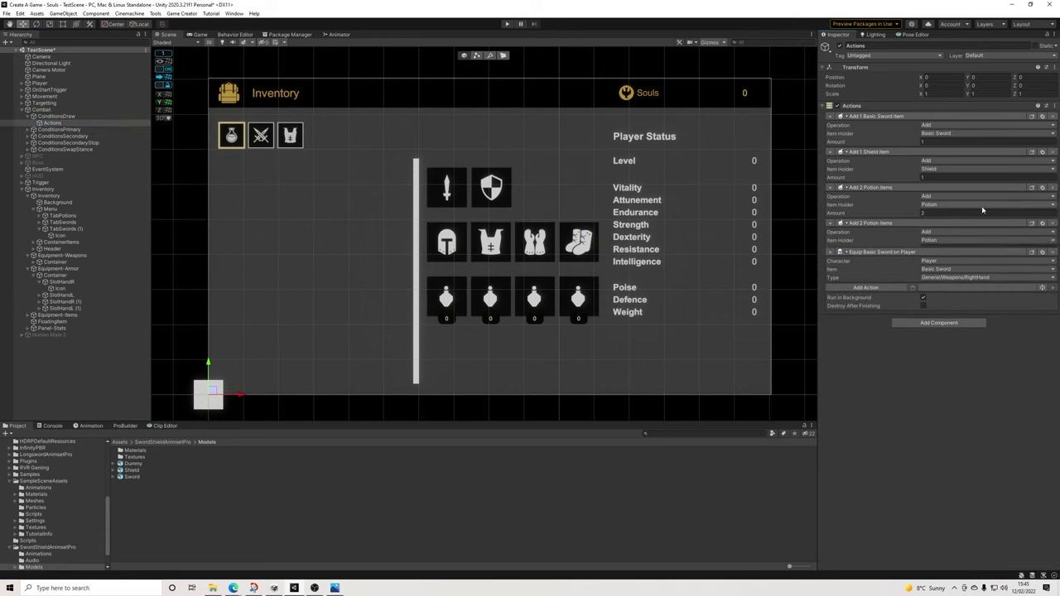
{"action": "left_click", "coordinate": [952, 240]}
{"action": "left_click", "coordinate": [948, 291]}
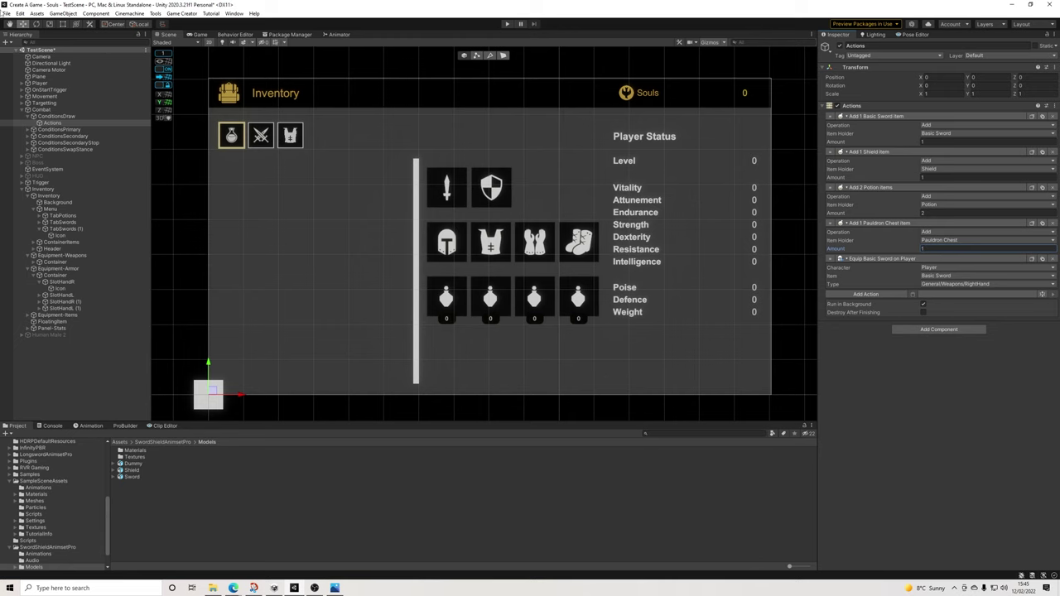
{"action": "left_click", "coordinate": [7, 14]}
{"action": "left_click", "coordinate": [25, 53]}
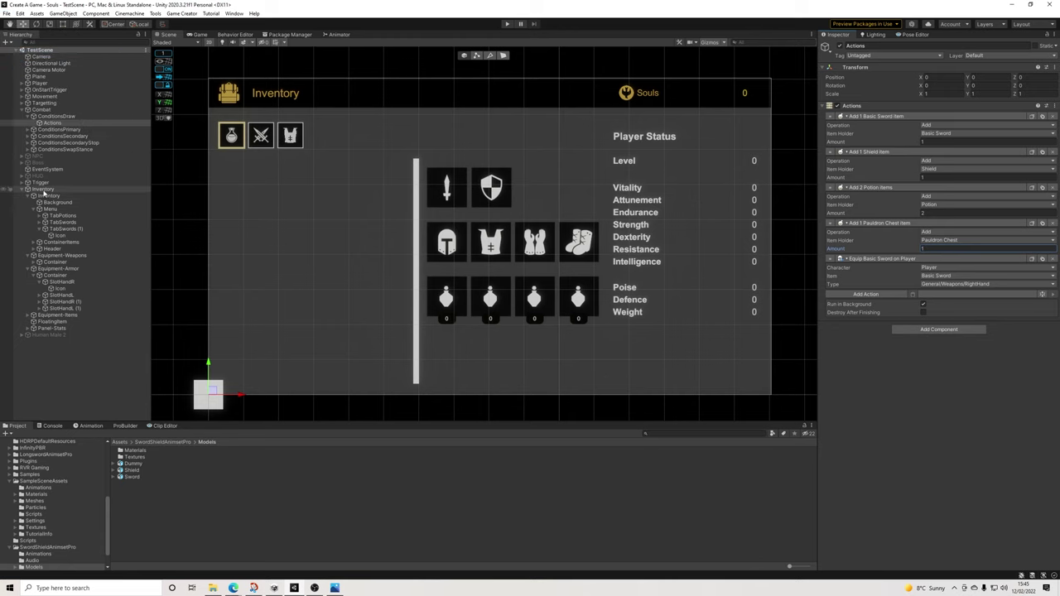
Deactivate the root Inventory object and save the scene with the Scene view back in 3D, framed on the Player
{"action": "left_click", "coordinate": [44, 190]}
{"action": "left_click", "coordinate": [840, 46]}
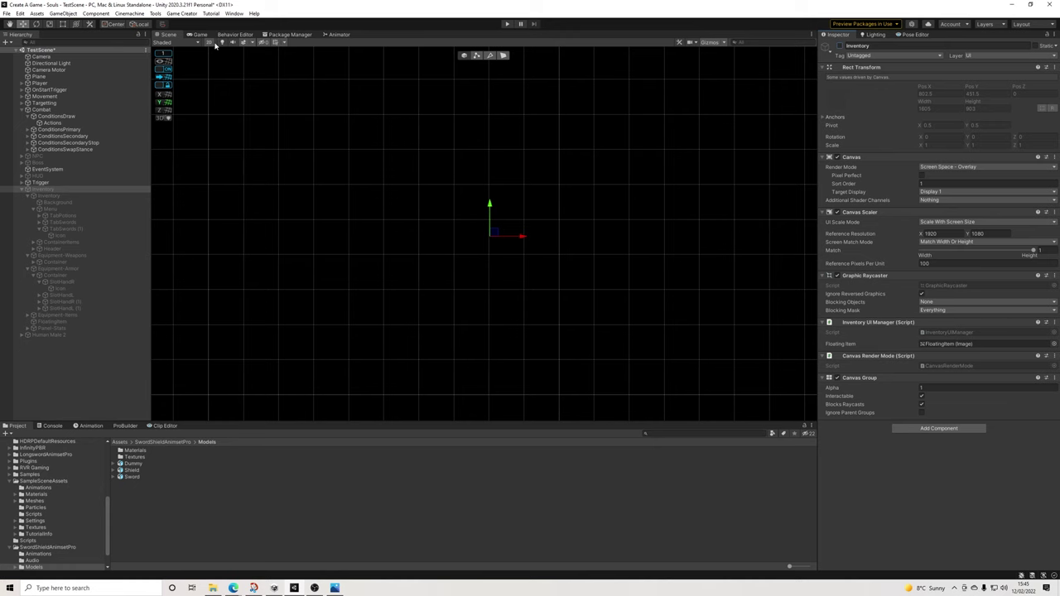
{"action": "left_click", "coordinate": [212, 43]}
{"action": "left_click", "coordinate": [221, 43]}
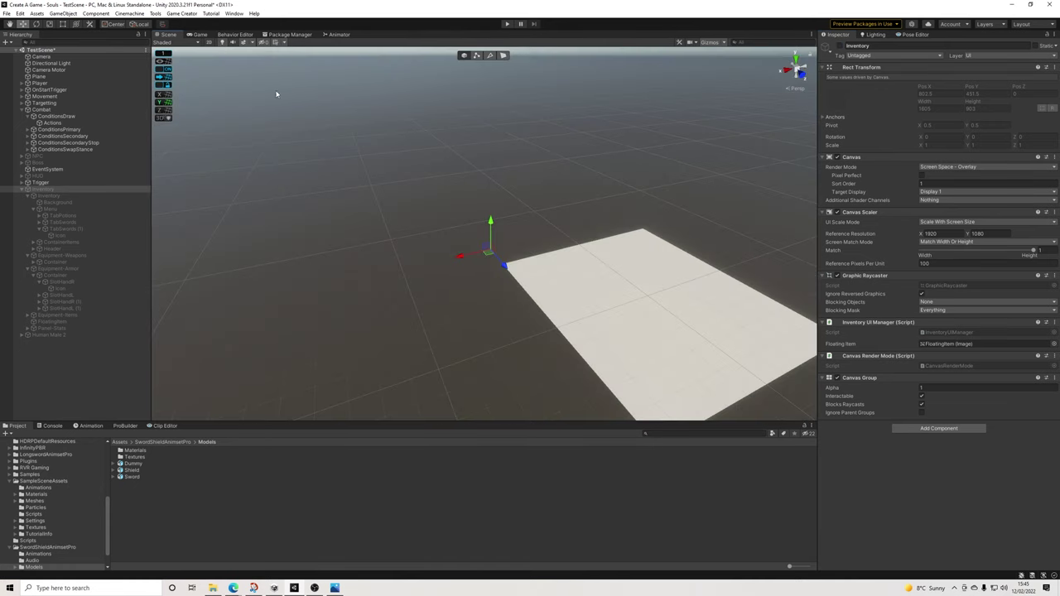
{"action": "double_click", "coordinate": [77, 83]}
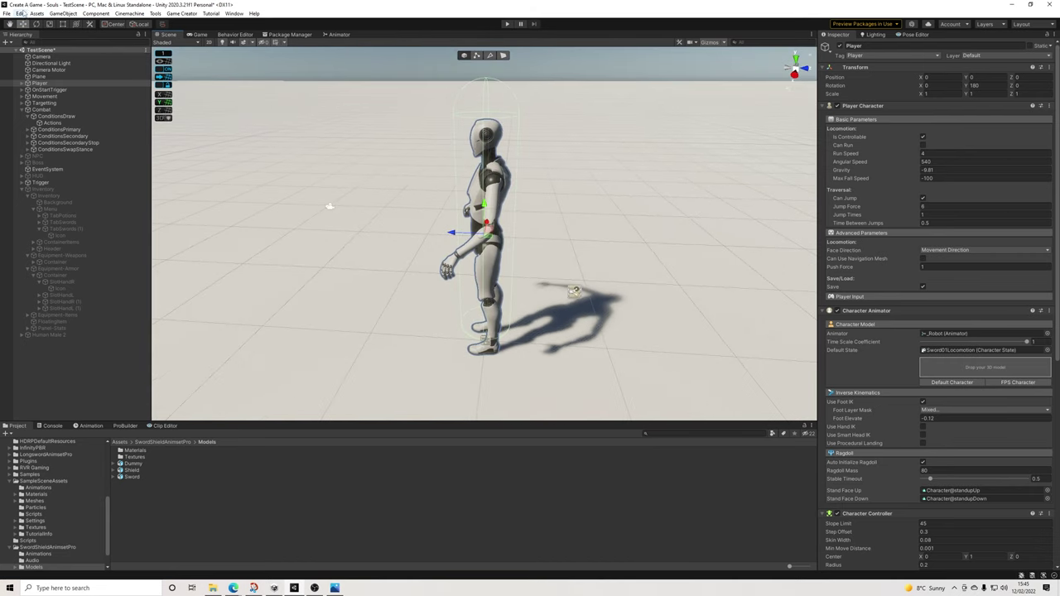
{"action": "left_click", "coordinate": [20, 14]}
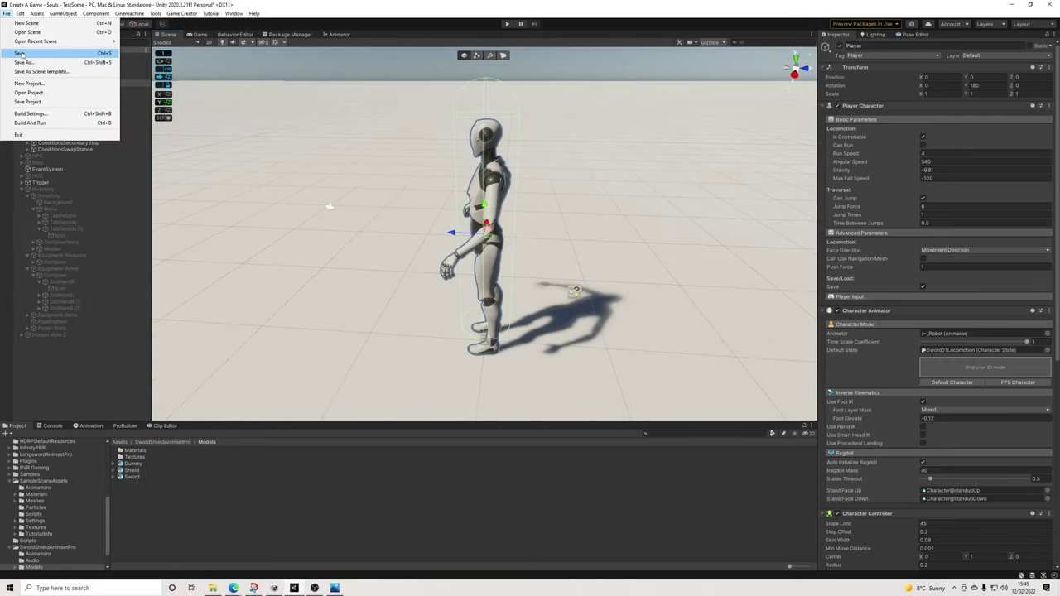
{"action": "left_click", "coordinate": [20, 53]}
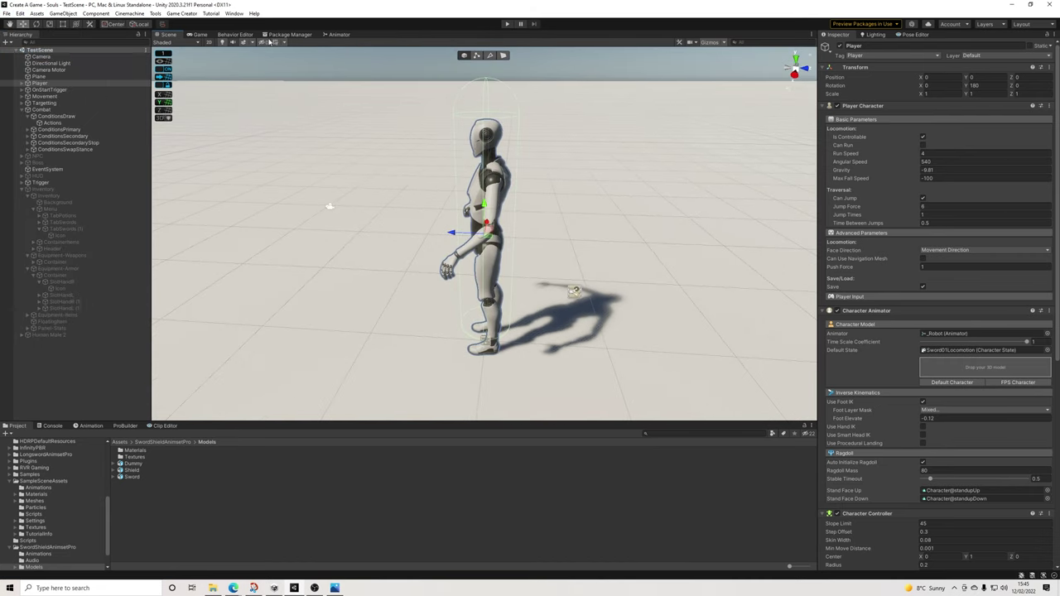
Run the game, activate the HUD object while it plays, and open the in-game inventory
{"action": "left_click", "coordinate": [507, 24]}
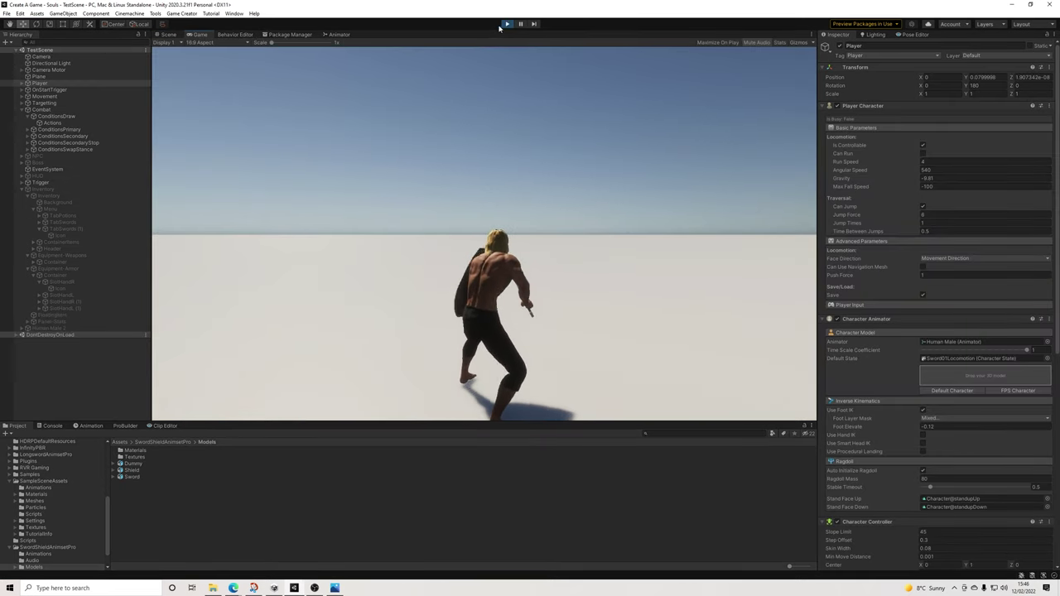
{"action": "left_click", "coordinate": [480, 152]}
{"action": "key", "text": "i"}
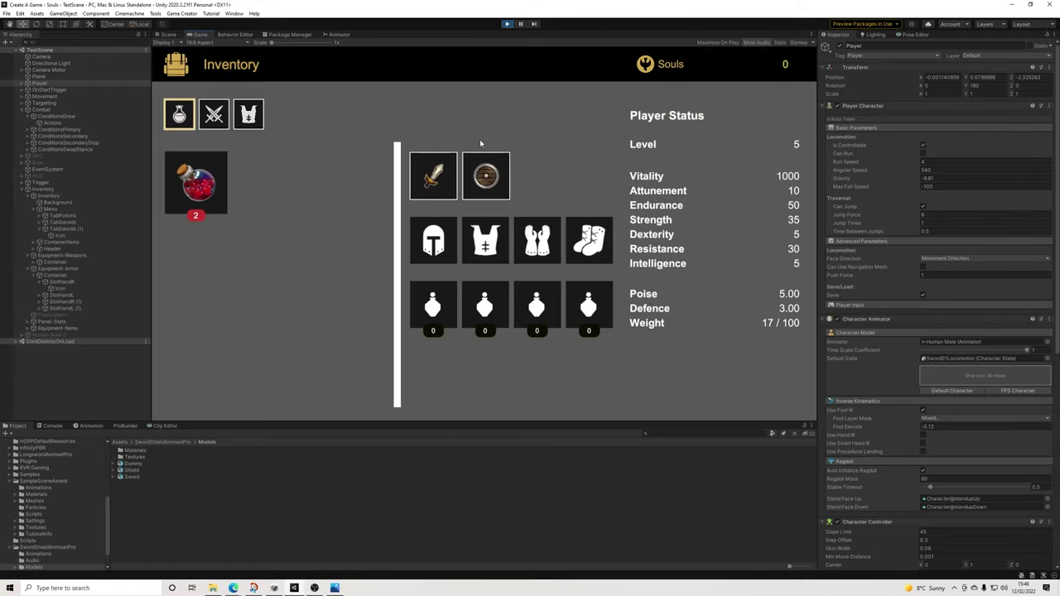
{"action": "key", "text": "i"}
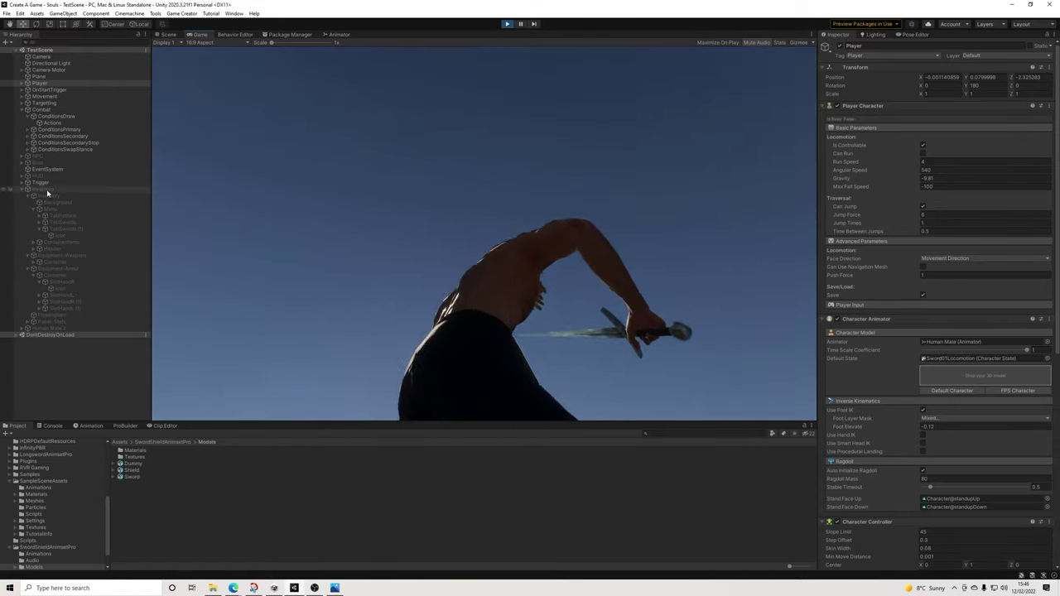
{"action": "left_click", "coordinate": [36, 177]}
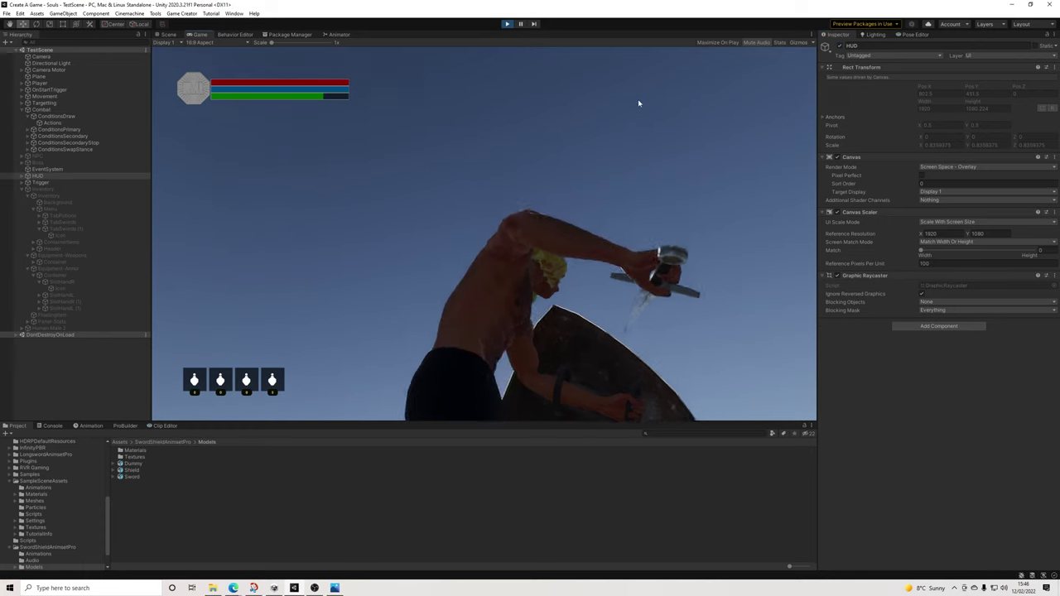
{"action": "key", "text": "i"}
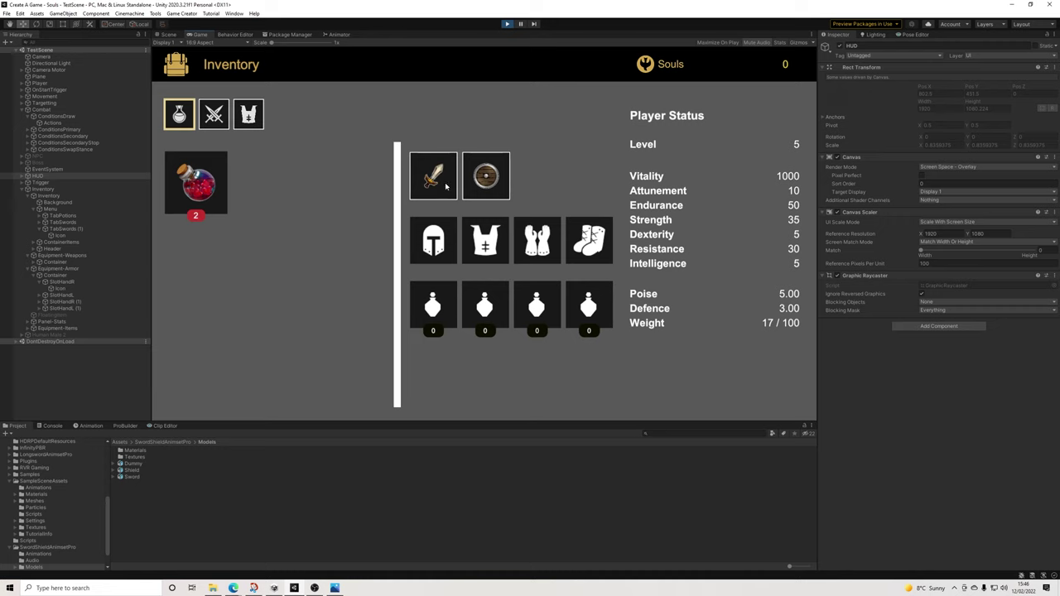
Test unequipping the sword from its weapon slot and re-equipping it from the weapons tab
{"action": "left_click", "coordinate": [445, 185]}
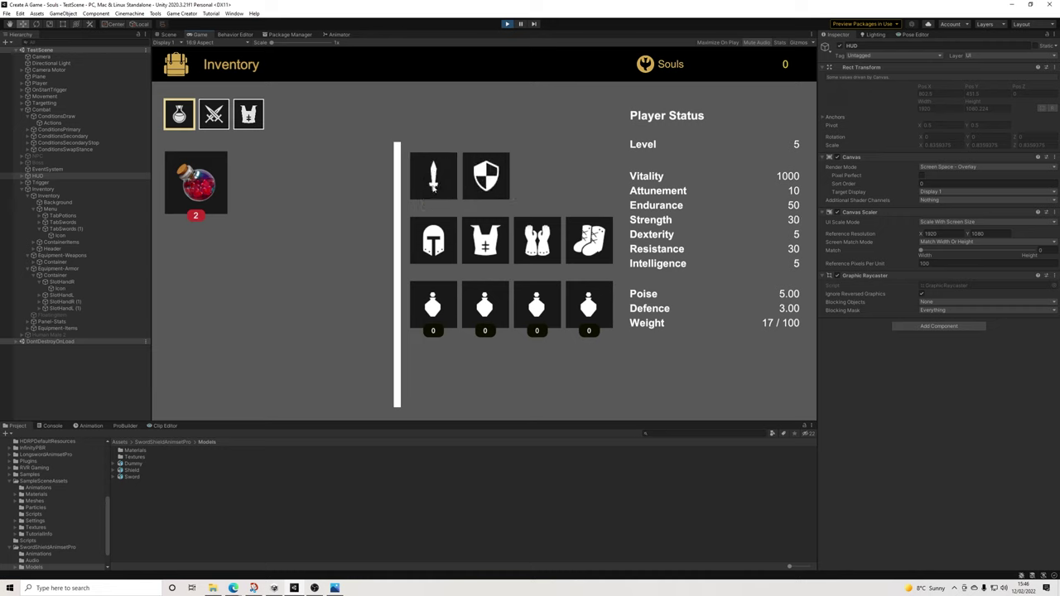
{"action": "left_click", "coordinate": [214, 114]}
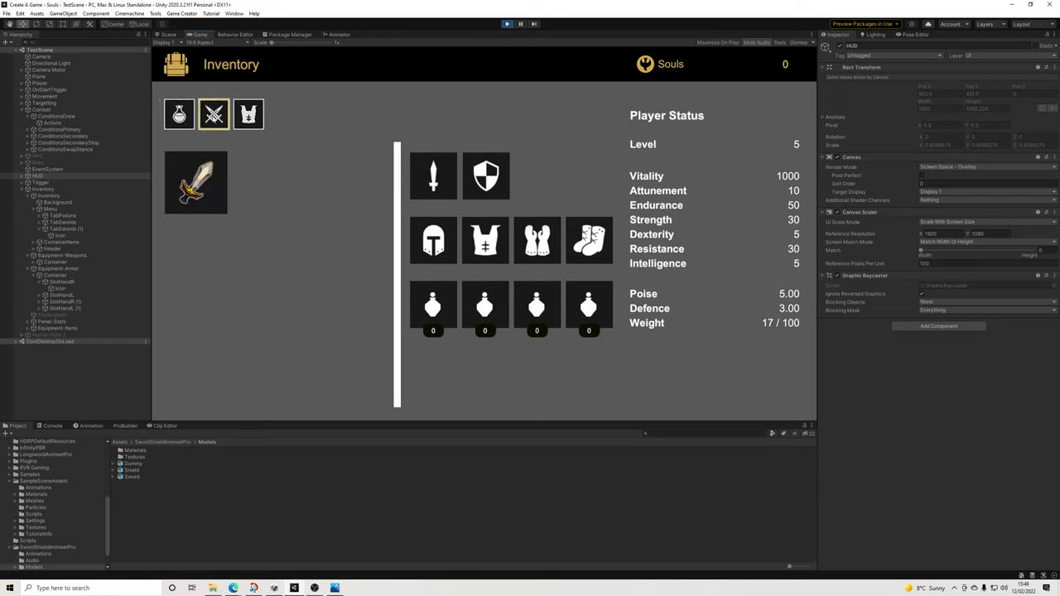
{"action": "left_click", "coordinate": [434, 183]}
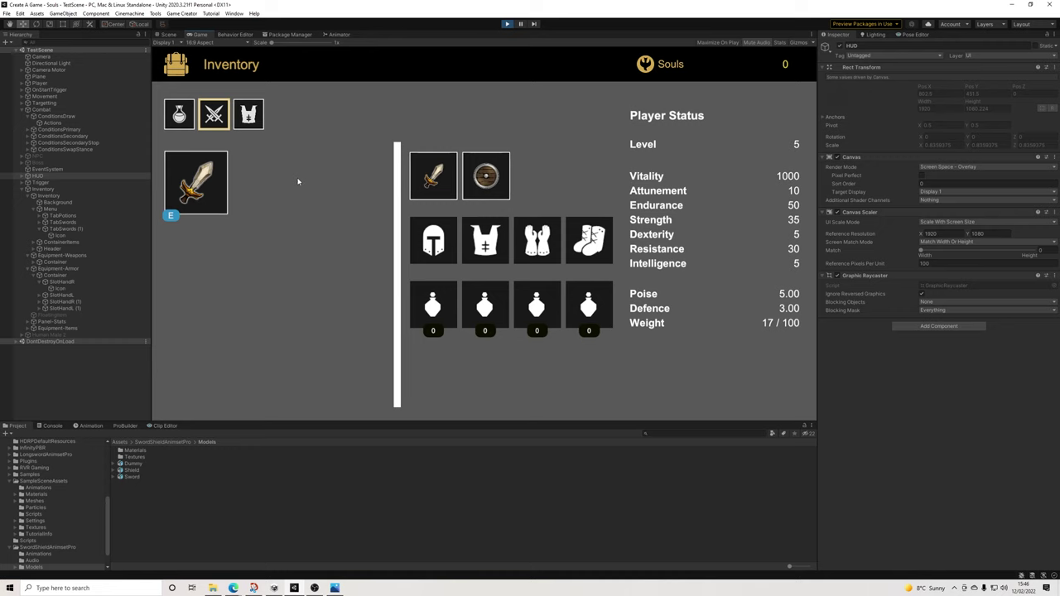
{"action": "left_click", "coordinate": [443, 171]}
{"action": "left_click_drag", "start_coordinate": [211, 189], "coordinate": [436, 170]}
Test equipping the Pauldron Chest from the equipment tab into the chest slot, unequipping it and equipping it again
{"action": "left_click", "coordinate": [248, 115]}
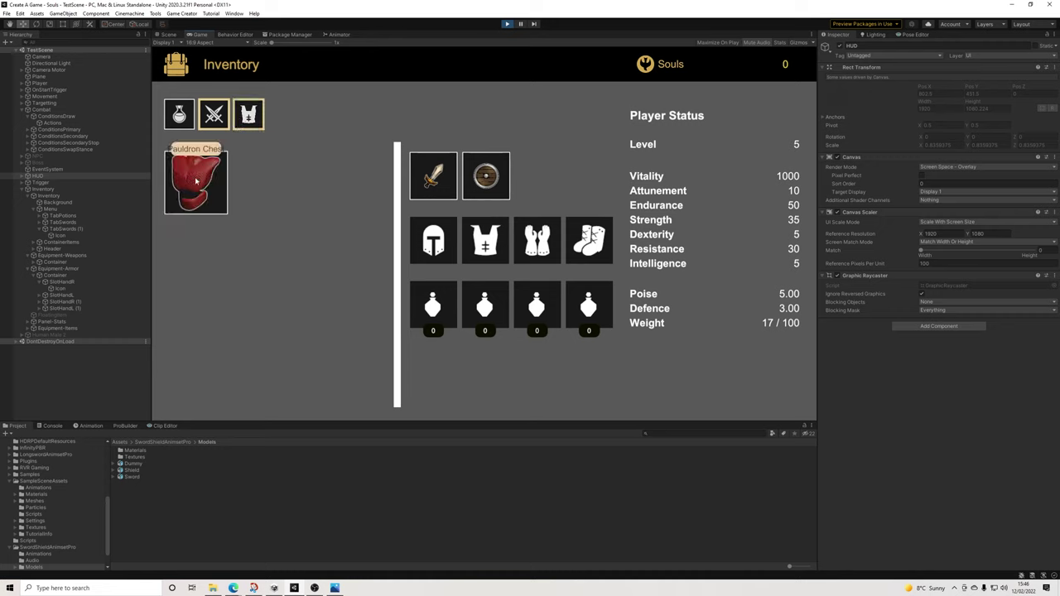
{"action": "left_click_drag", "start_coordinate": [196, 181], "coordinate": [491, 244]}
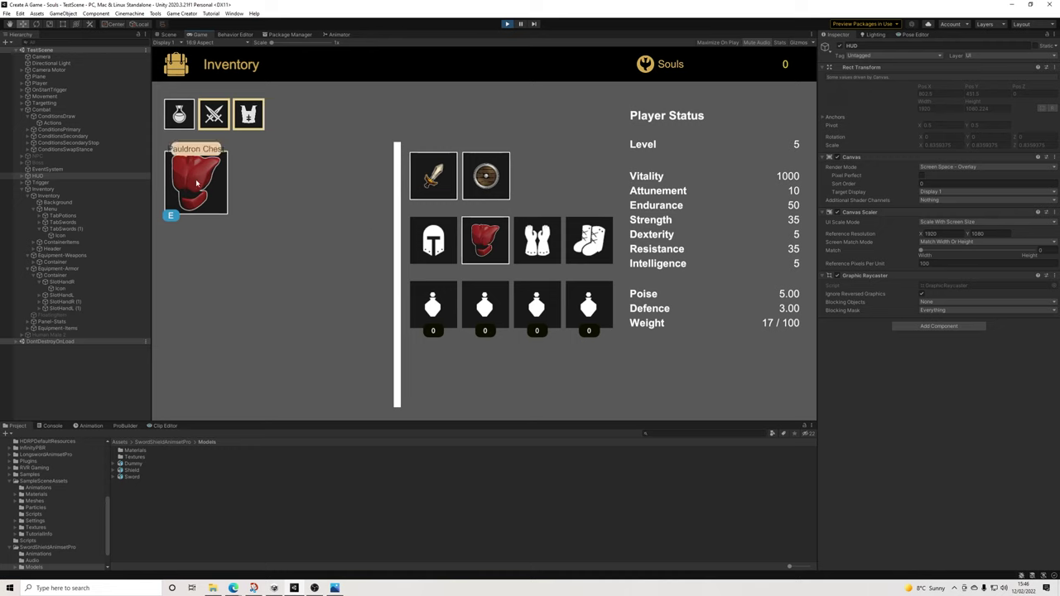
{"action": "left_click", "coordinate": [478, 238]}
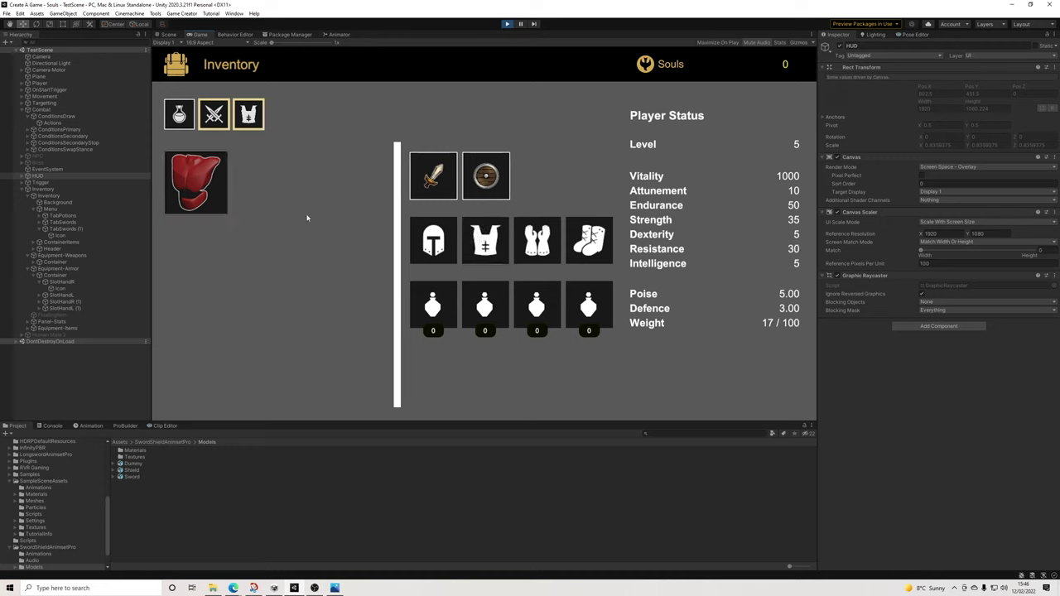
{"action": "left_click", "coordinate": [223, 194]}
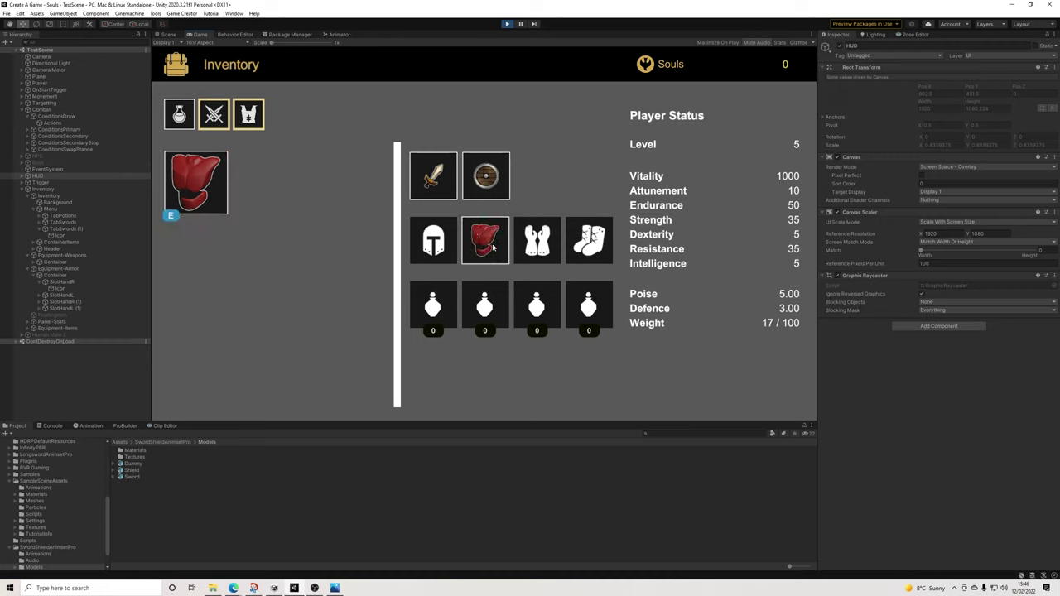
Assign the potion from the potions tab to the first item slot in the in-game inventory
{"action": "left_click", "coordinate": [189, 120]}
{"action": "left_click", "coordinate": [436, 306]}
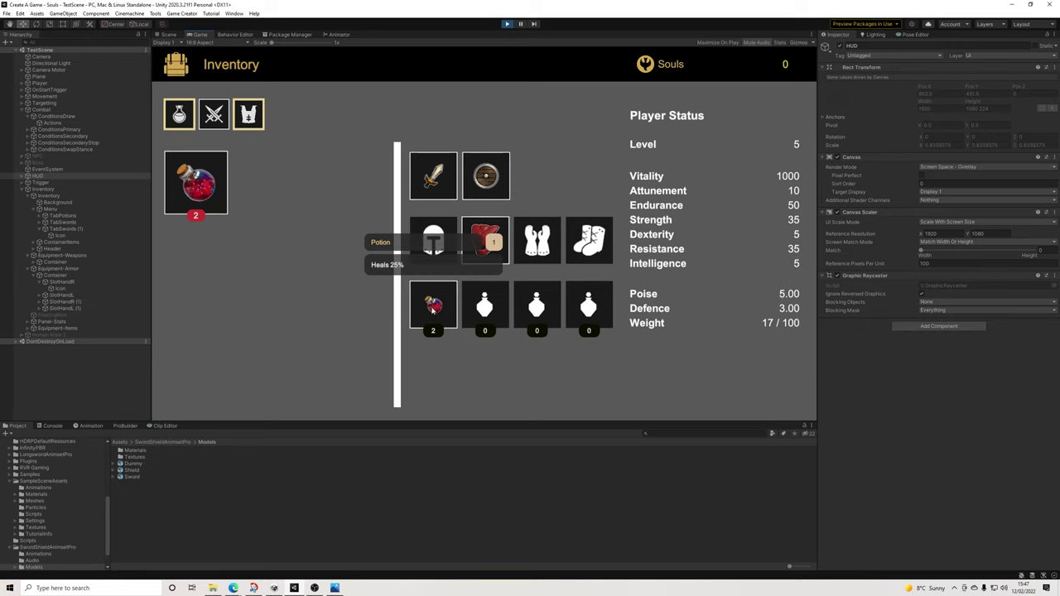
{"action": "left_click", "coordinate": [169, 35]}
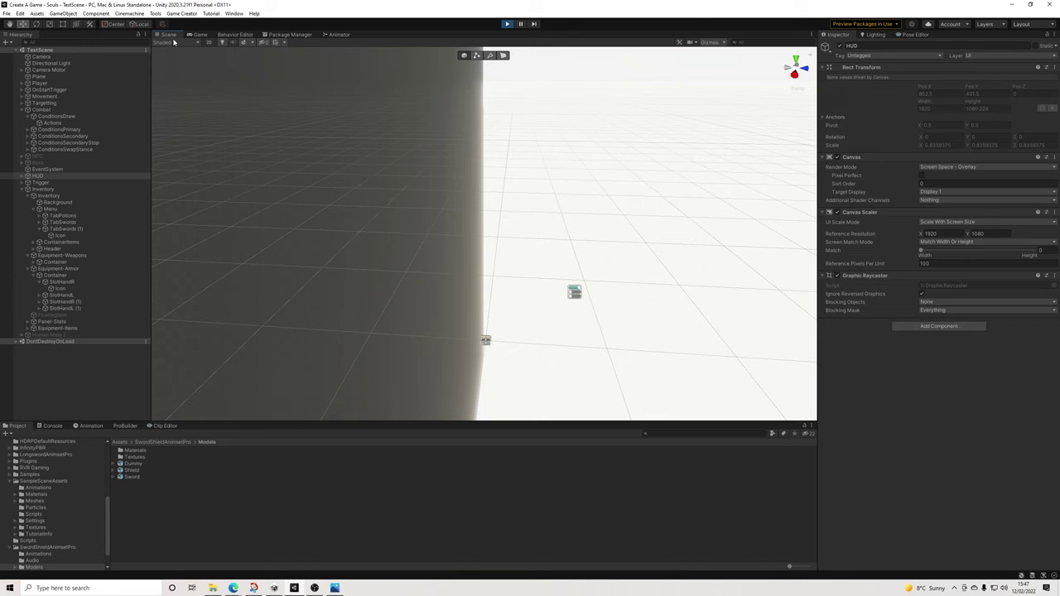
{"action": "left_click", "coordinate": [197, 35]}
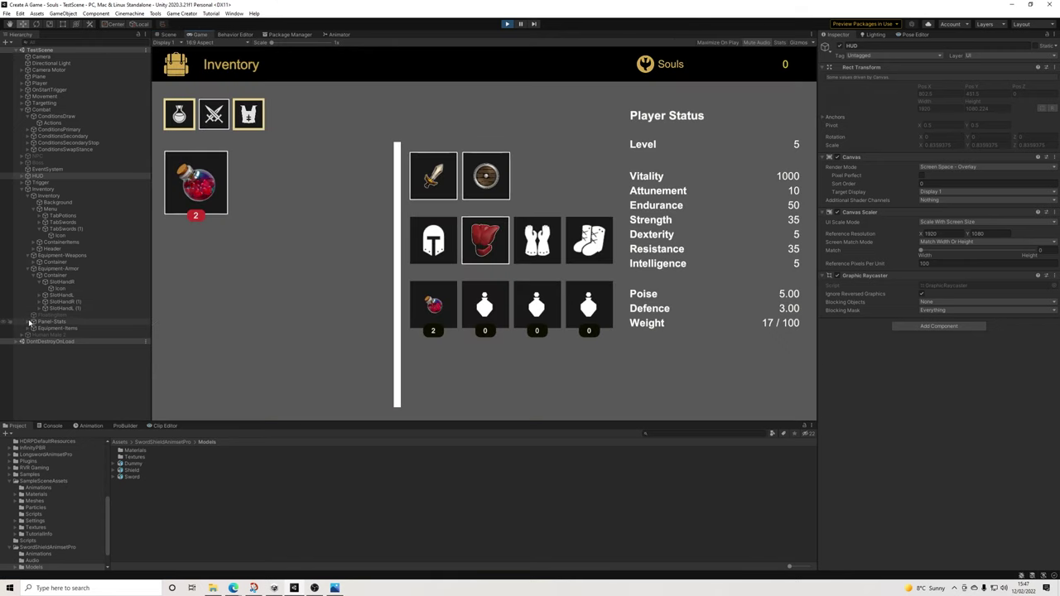
Examine HotbarItemA's children and Hotbar Item settings under Equipment-Items, and close the inventory to check its slot on the HUD
{"action": "left_click", "coordinate": [36, 242]}
{"action": "left_click", "coordinate": [34, 243]}
{"action": "left_click", "coordinate": [39, 250]}
{"action": "left_click", "coordinate": [40, 250]}
{"action": "left_click", "coordinate": [34, 244]}
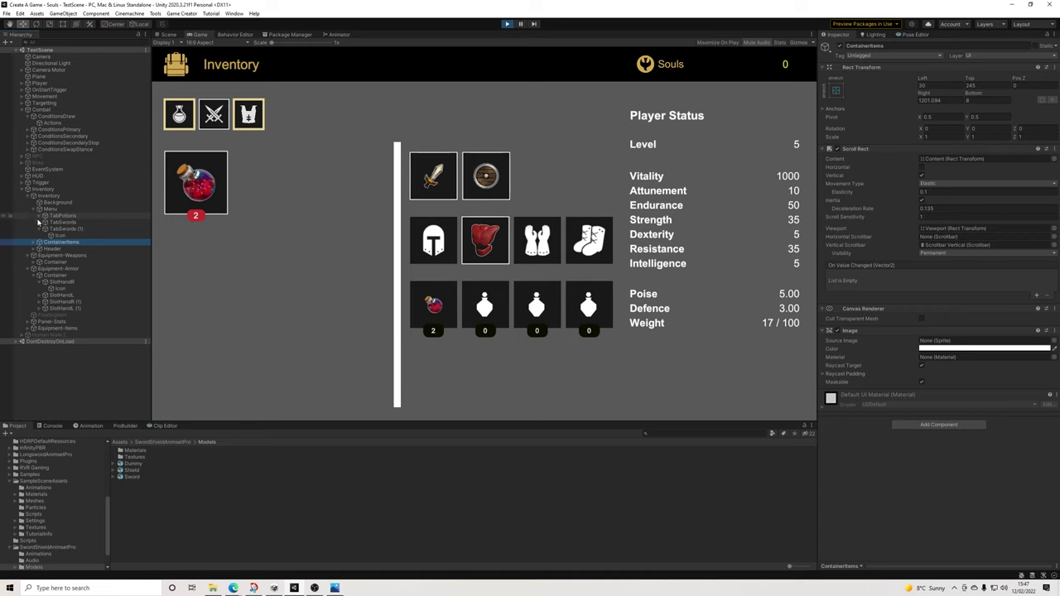
{"action": "left_click", "coordinate": [41, 230]}
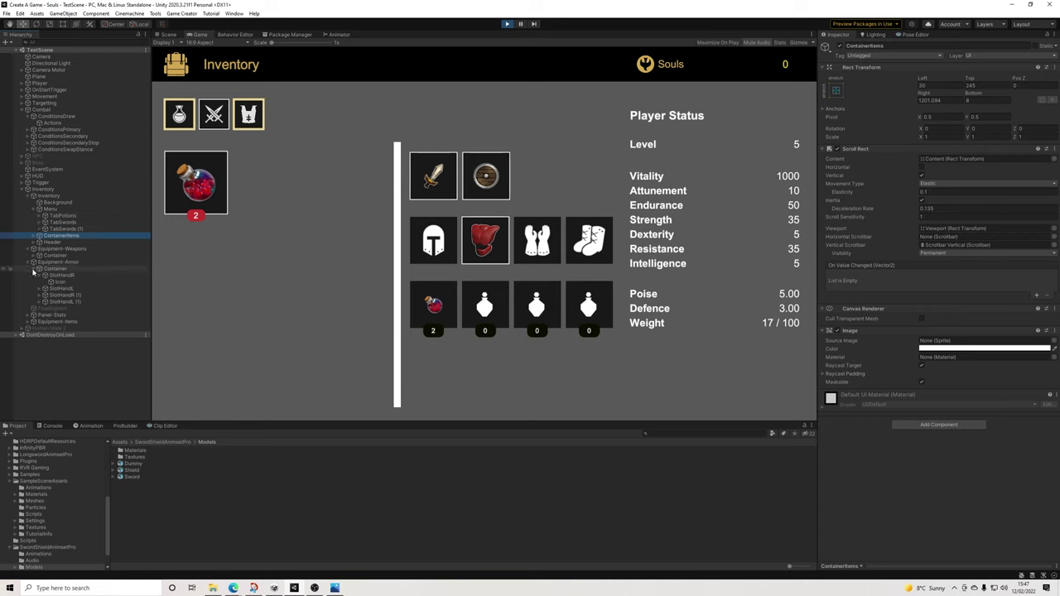
{"action": "left_click", "coordinate": [34, 269]}
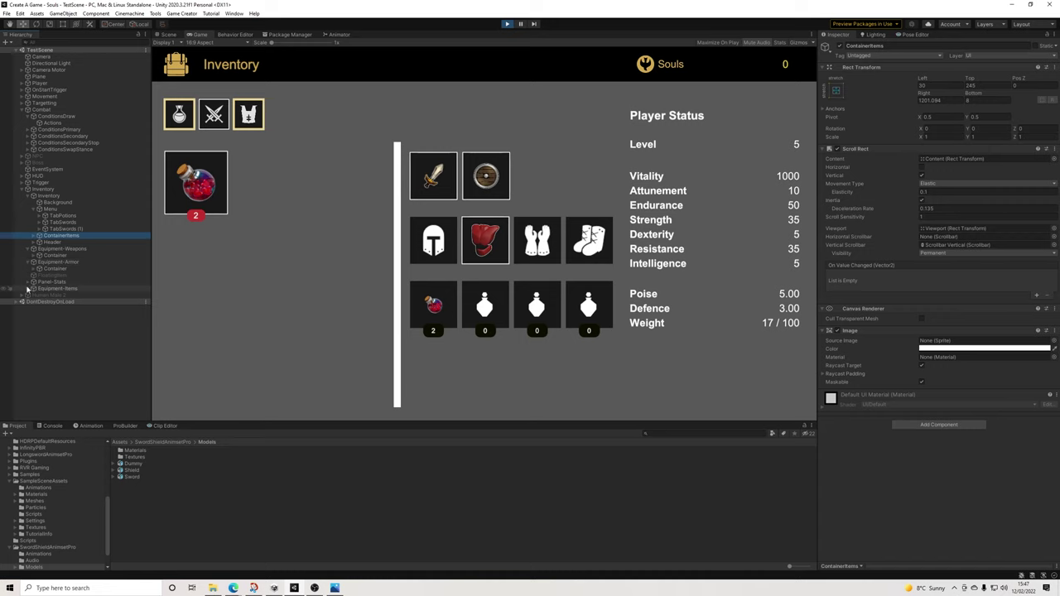
{"action": "left_click", "coordinate": [27, 288]}
{"action": "left_click", "coordinate": [34, 294]}
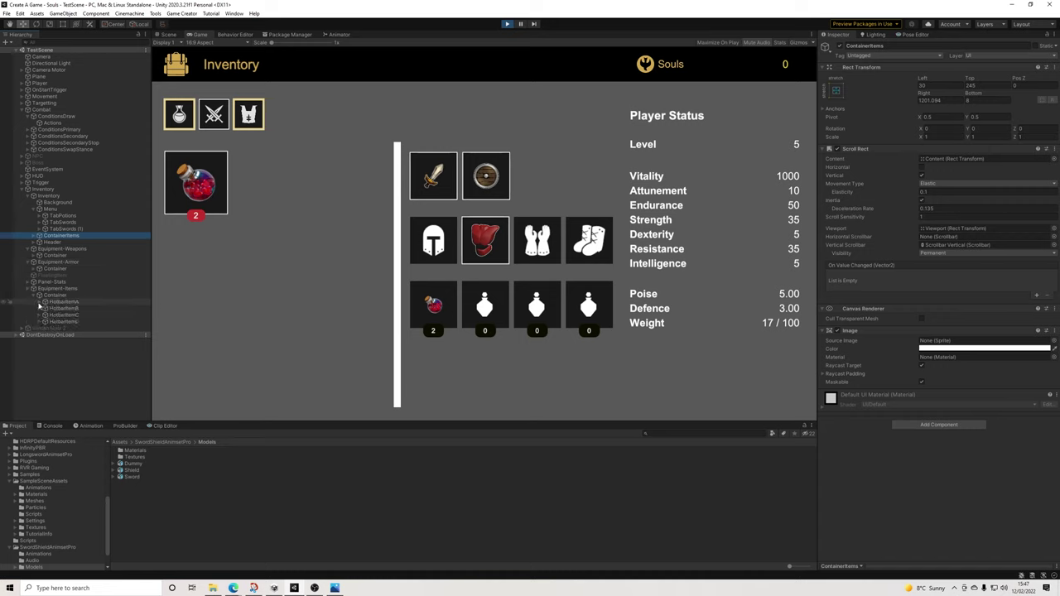
{"action": "left_click", "coordinate": [40, 302]}
{"action": "left_click", "coordinate": [45, 315]}
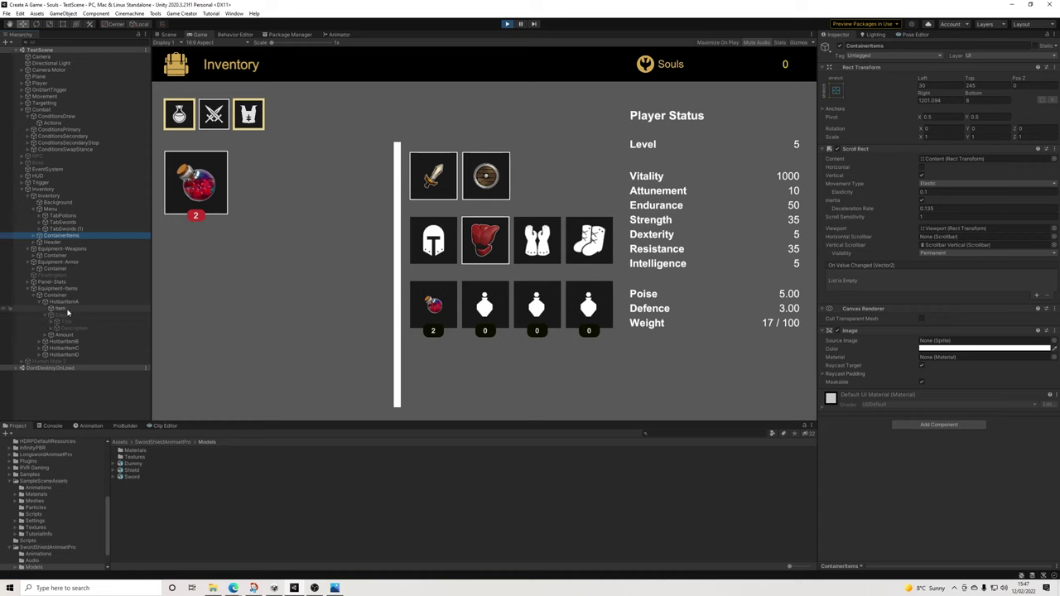
{"action": "left_click", "coordinate": [71, 302]}
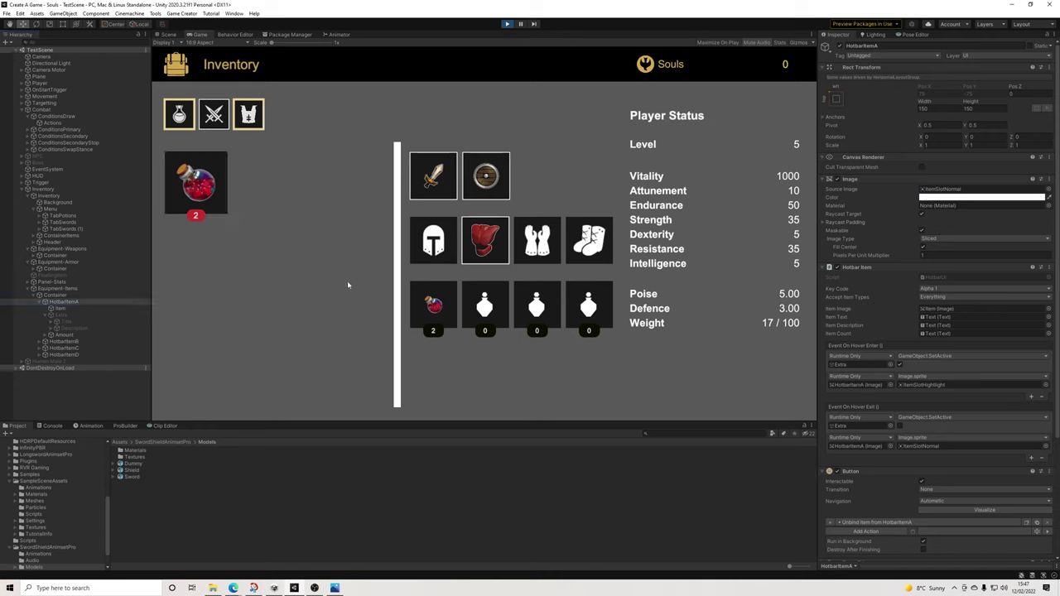
{"action": "key", "text": "i"}
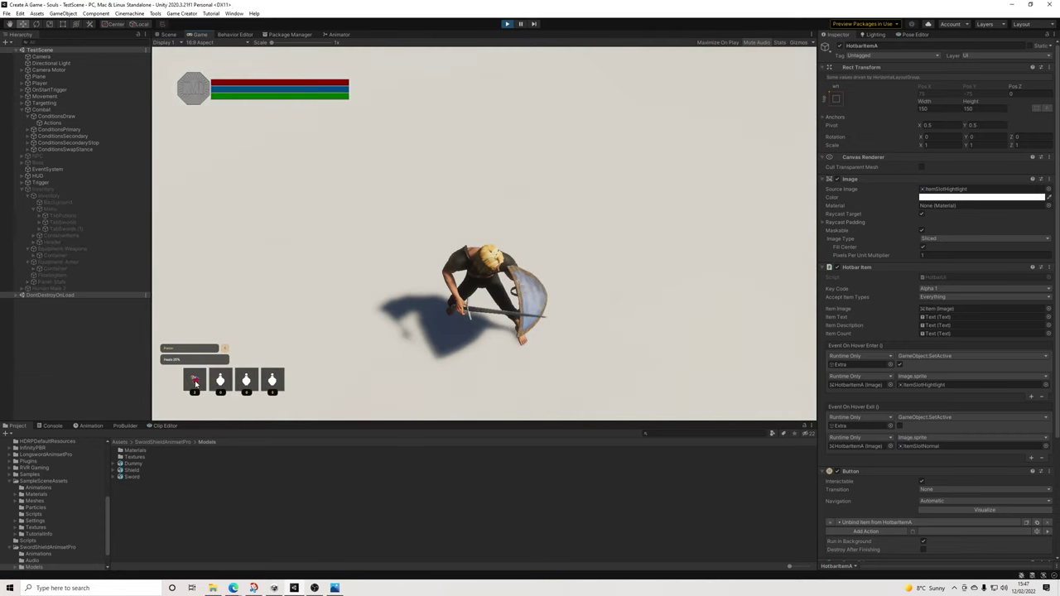
Play-test the hotbar by using the potion in its first slot
{"action": "left_click", "coordinate": [195, 381]}
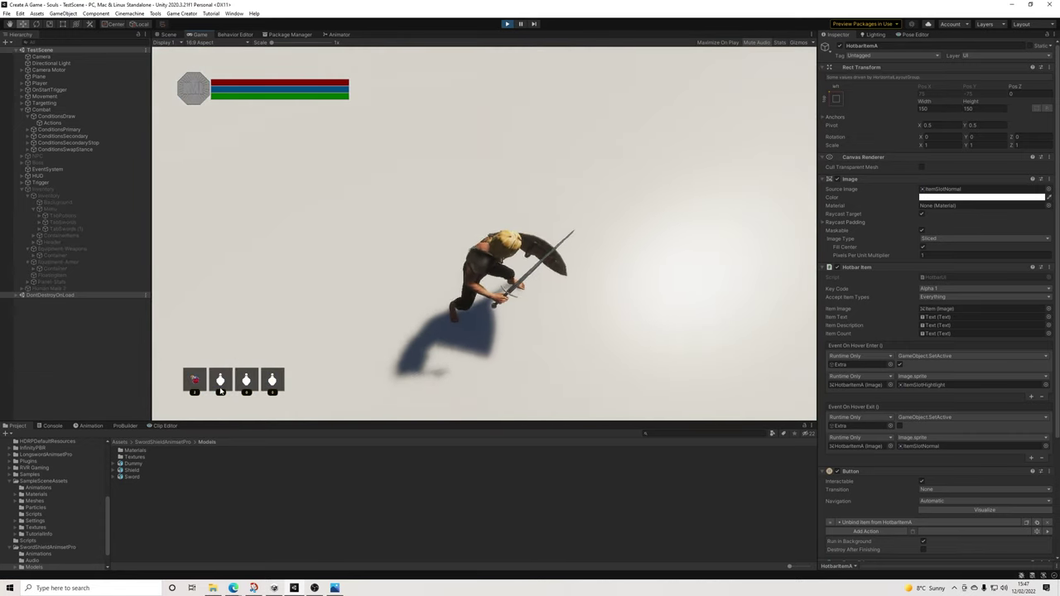
{"action": "left_click", "coordinate": [196, 381]}
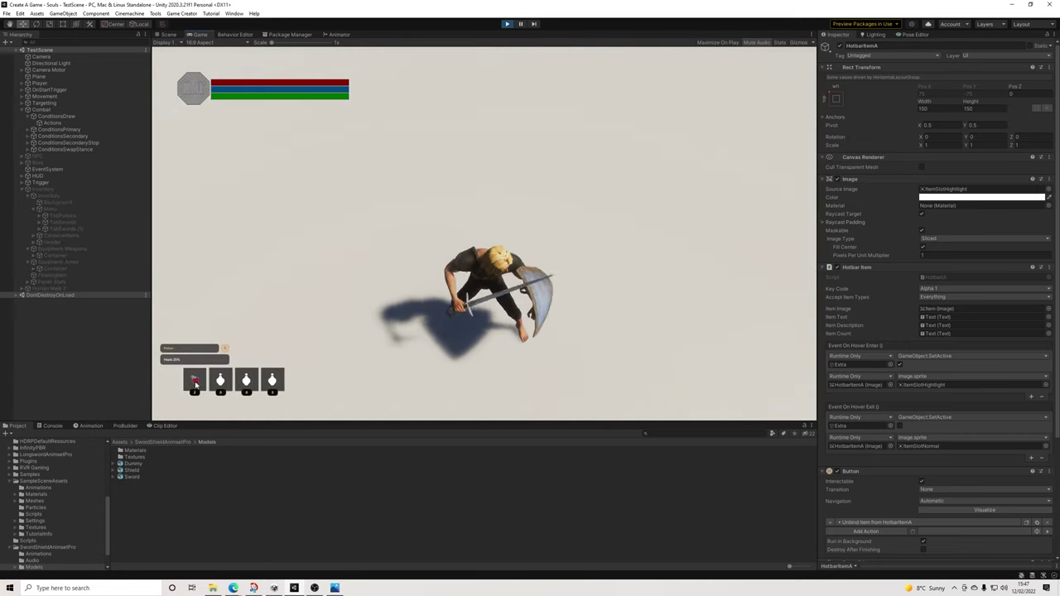
{"action": "left_click", "coordinate": [196, 379]}
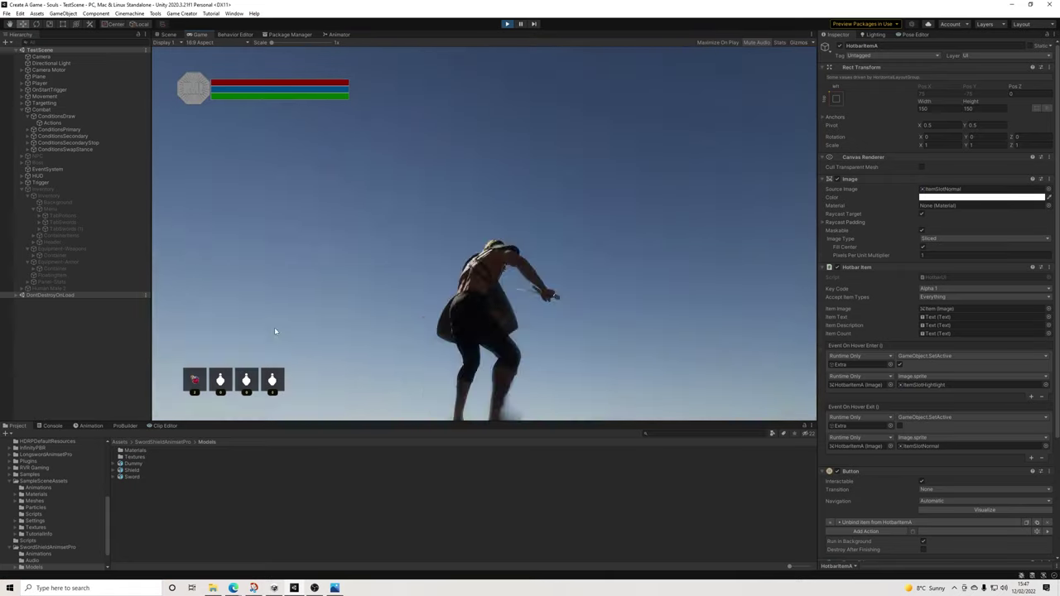
{"action": "key", "text": "1"}
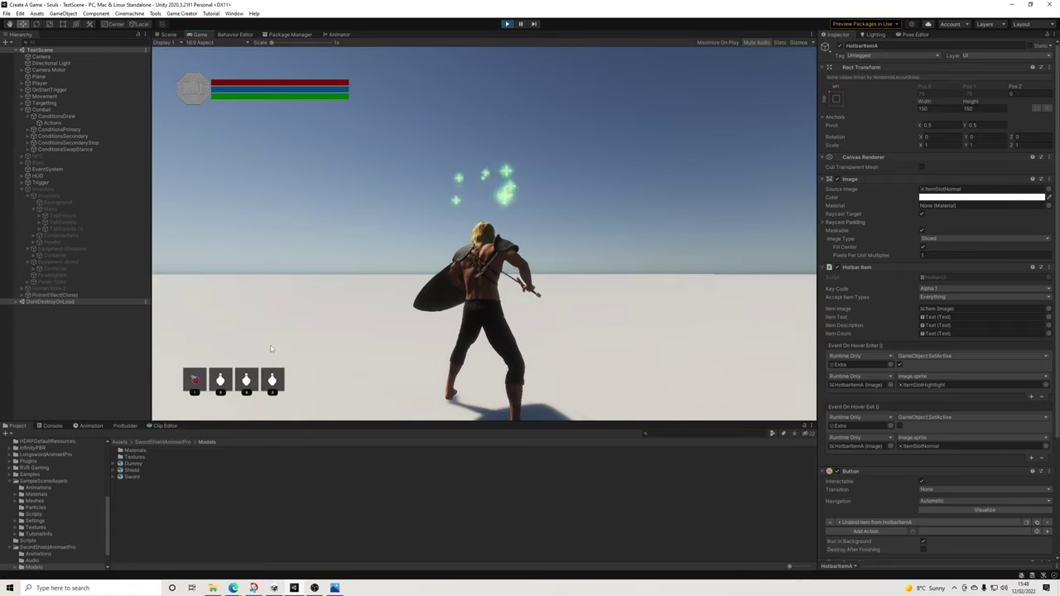
Play-test the character's movement and combat with the sword and shield equipped
{"action": "key", "text": "w"}
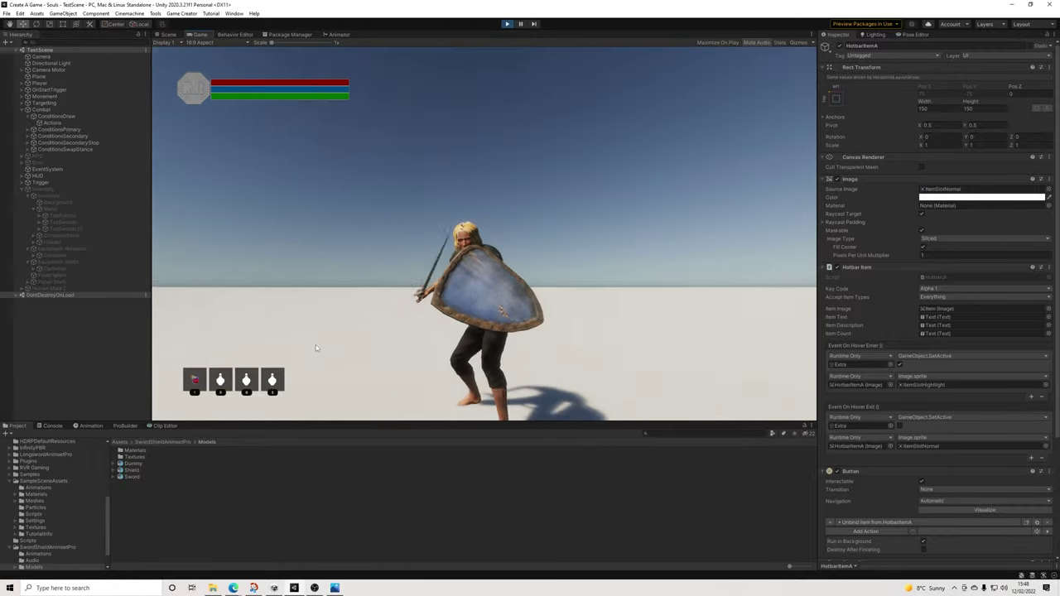
{"action": "left_click", "coordinate": [332, 351]}
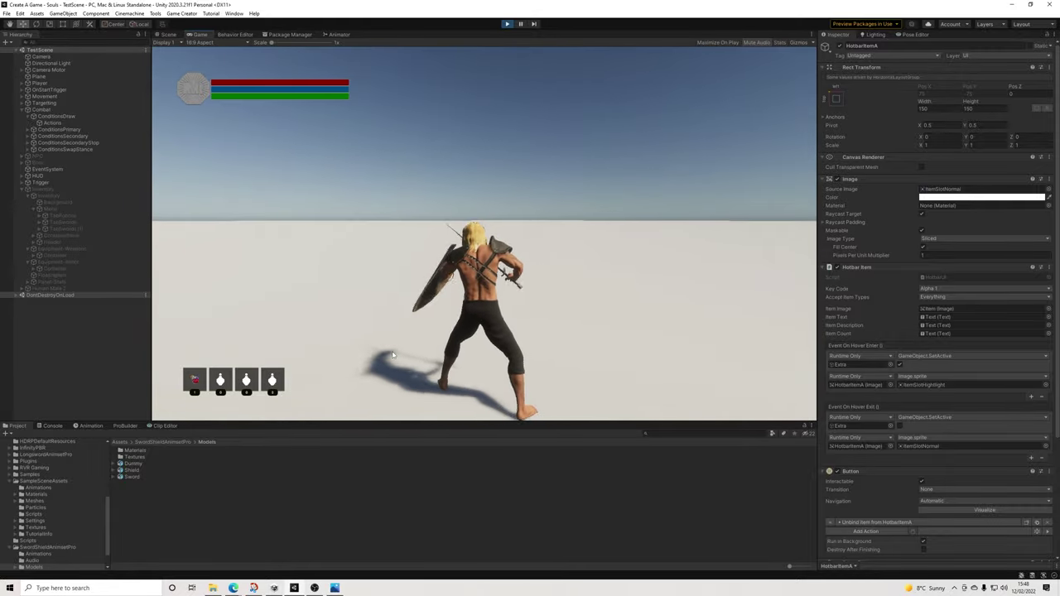
{"action": "left_click", "coordinate": [496, 362]}
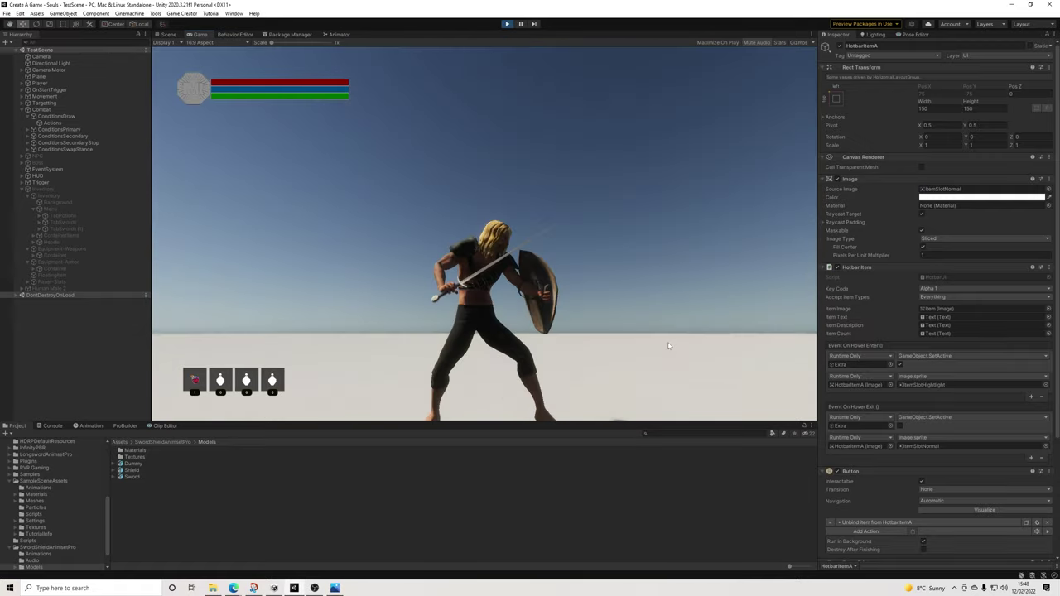
{"action": "left_click", "coordinate": [668, 346]}
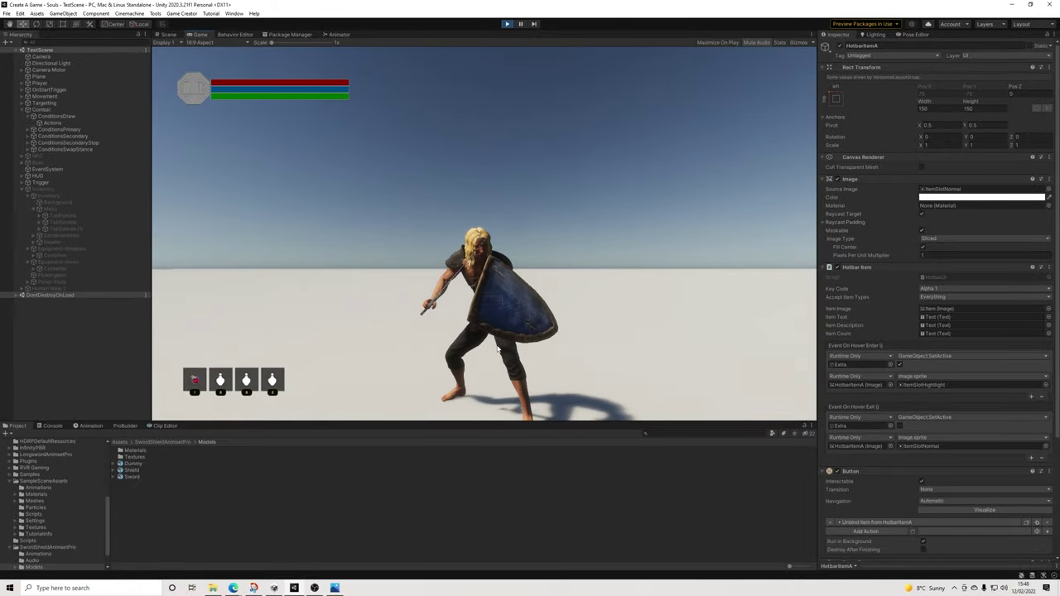
{"action": "key", "text": "r"}
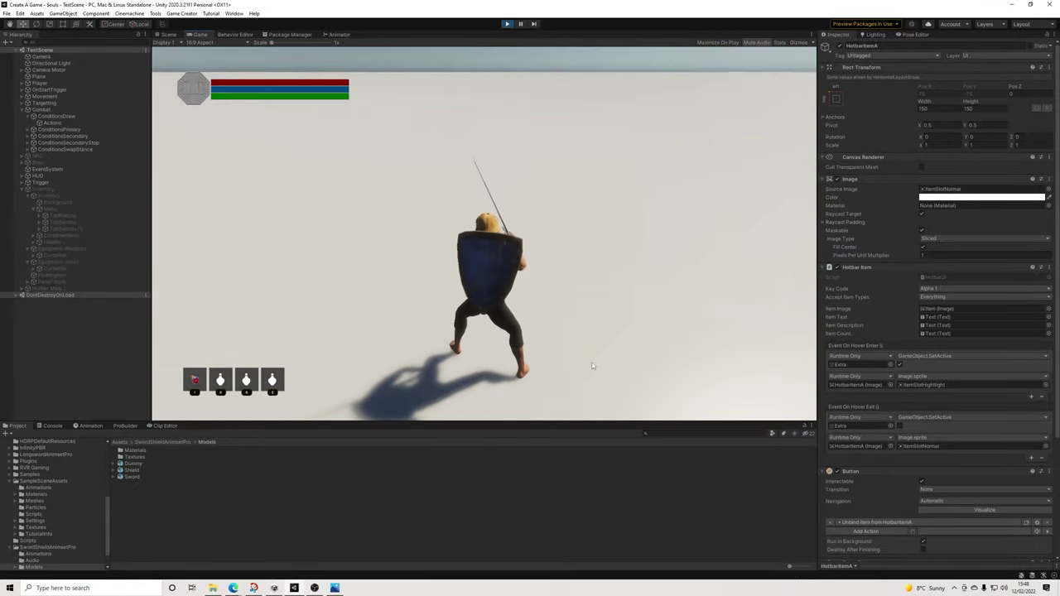
{"action": "left_click", "coordinate": [593, 366]}
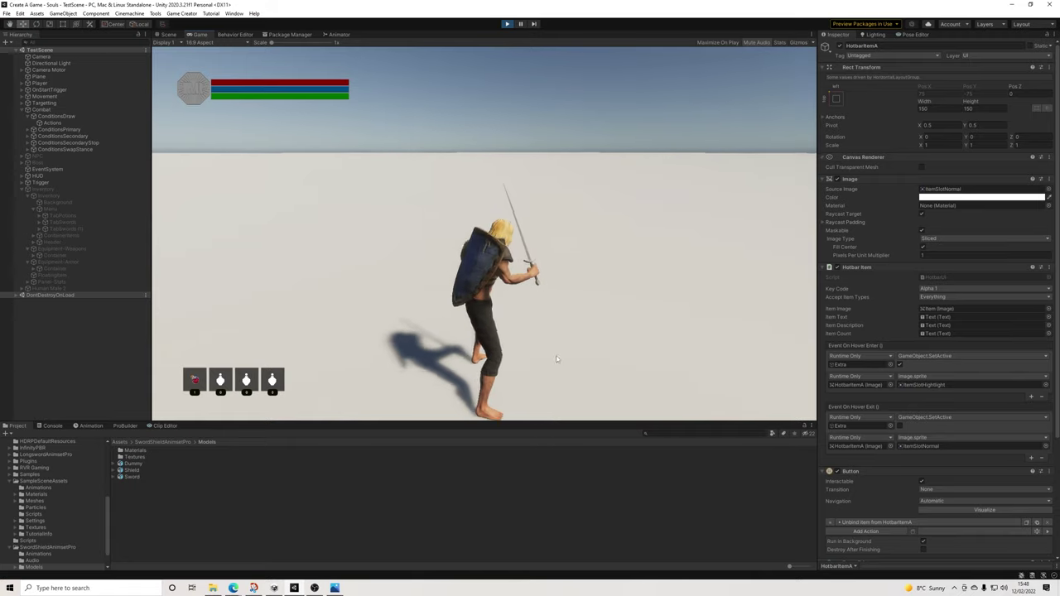
{"action": "key", "text": "r"}
{"action": "key", "text": "r"}
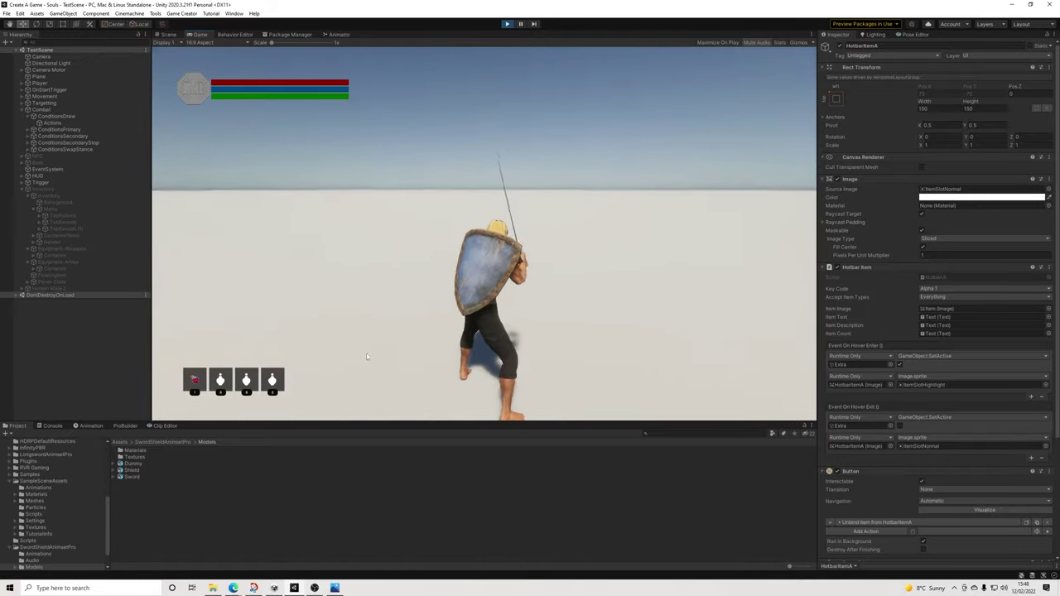
{"action": "key", "text": "w"}
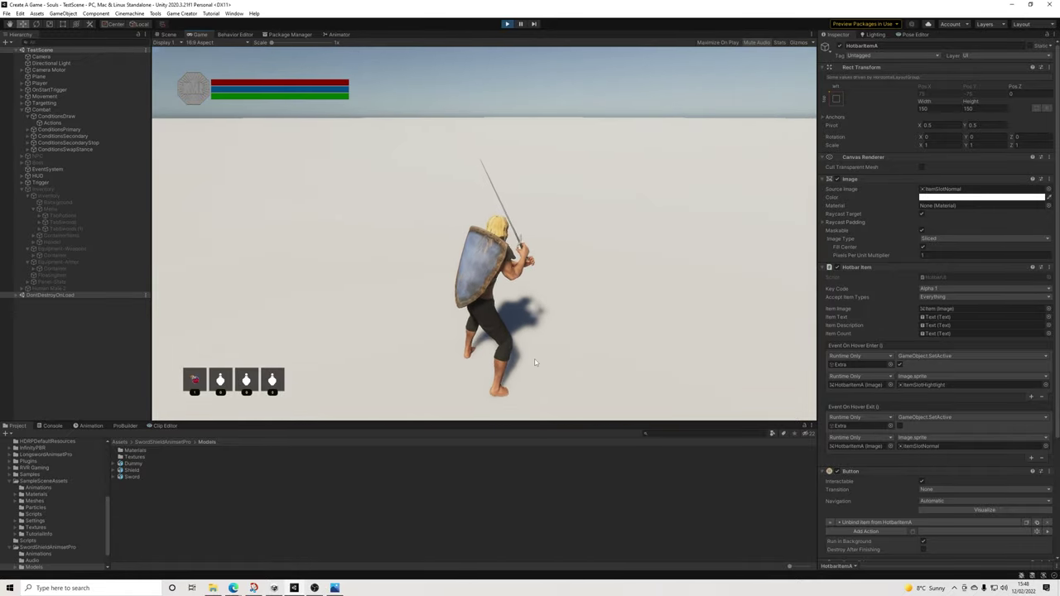
{"action": "key", "text": "s"}
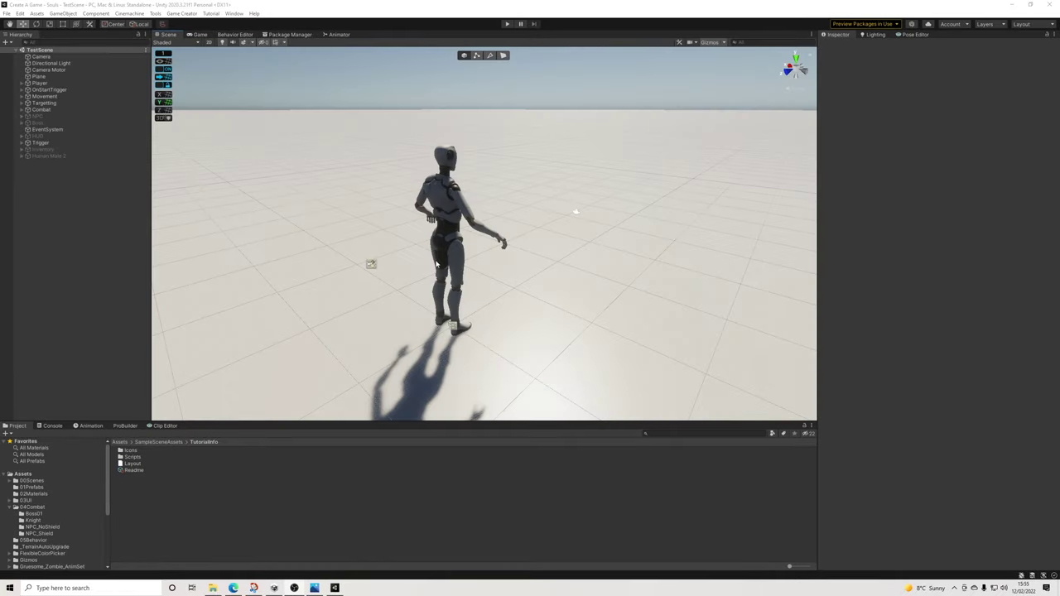
Open the 02CharacterCreation-Redone scene from the 00Scenes folder
{"action": "left_click", "coordinate": [26, 501]}
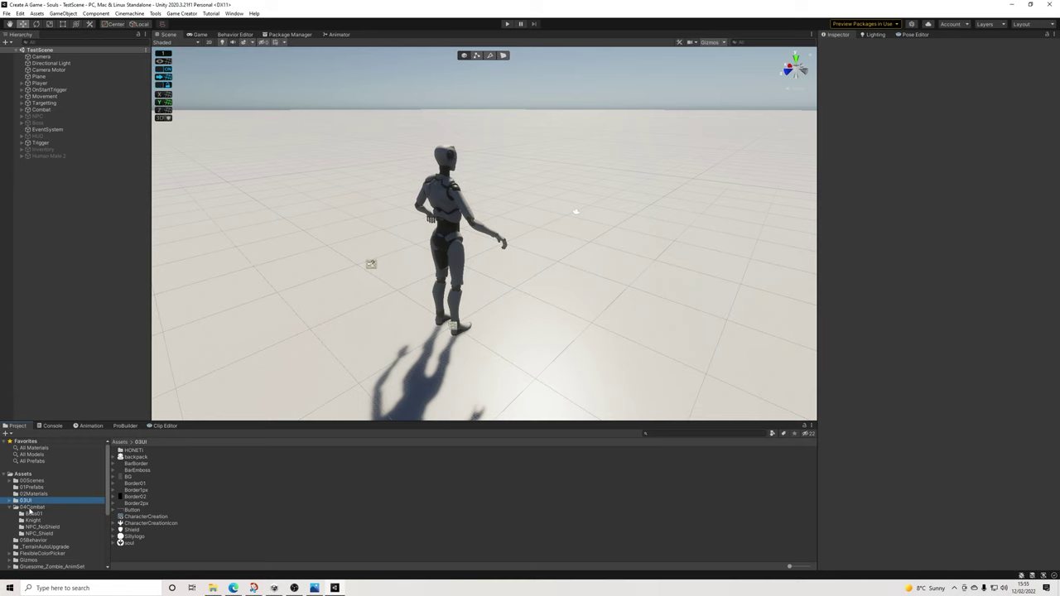
{"action": "left_click", "coordinate": [31, 480]}
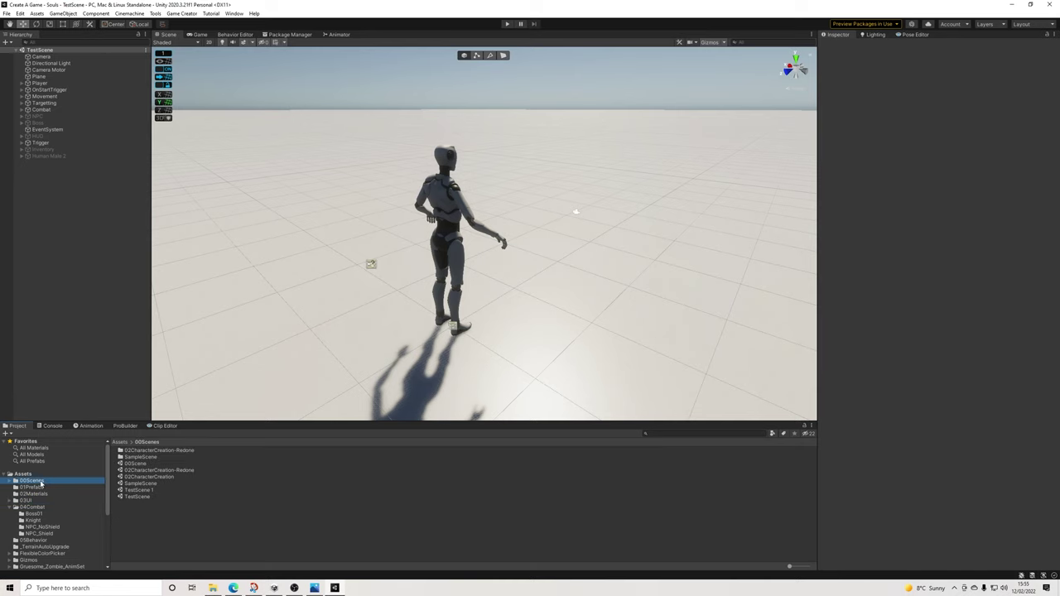
{"action": "double_click", "coordinate": [161, 470]}
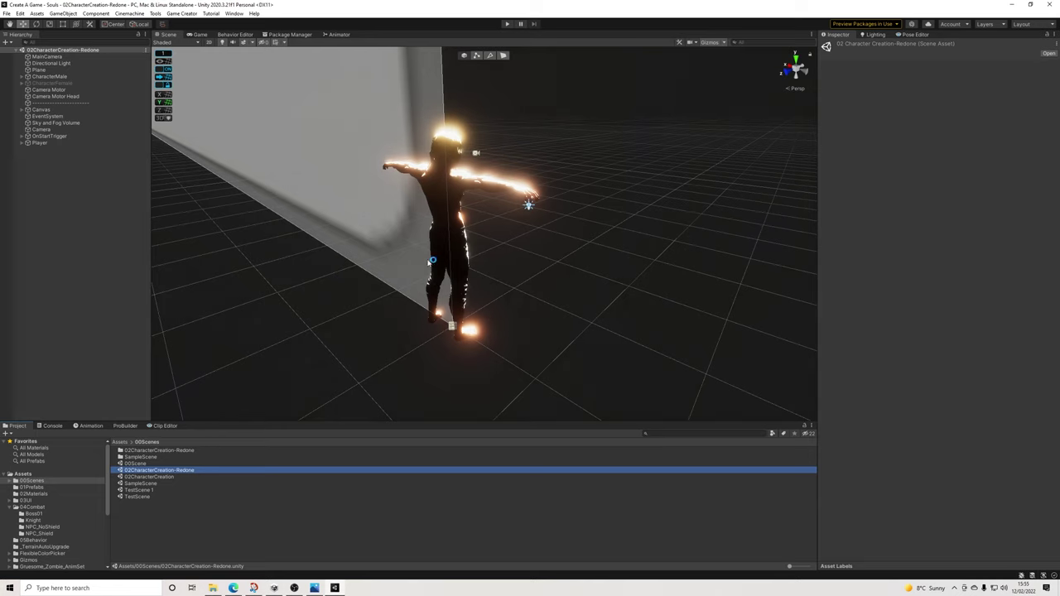
Switch the scene view to 2D and frame the Canvas so the whole character creation interface is shown
{"action": "scroll", "coordinate": [546, 239], "scroll_direction": "down", "scroll_amount": 5}
{"action": "left_click_drag", "start_coordinate": [632, 251], "coordinate": [422, 233], "text": "alt"}
{"action": "scroll", "coordinate": [540, 237], "scroll_direction": "down", "scroll_amount": 5}
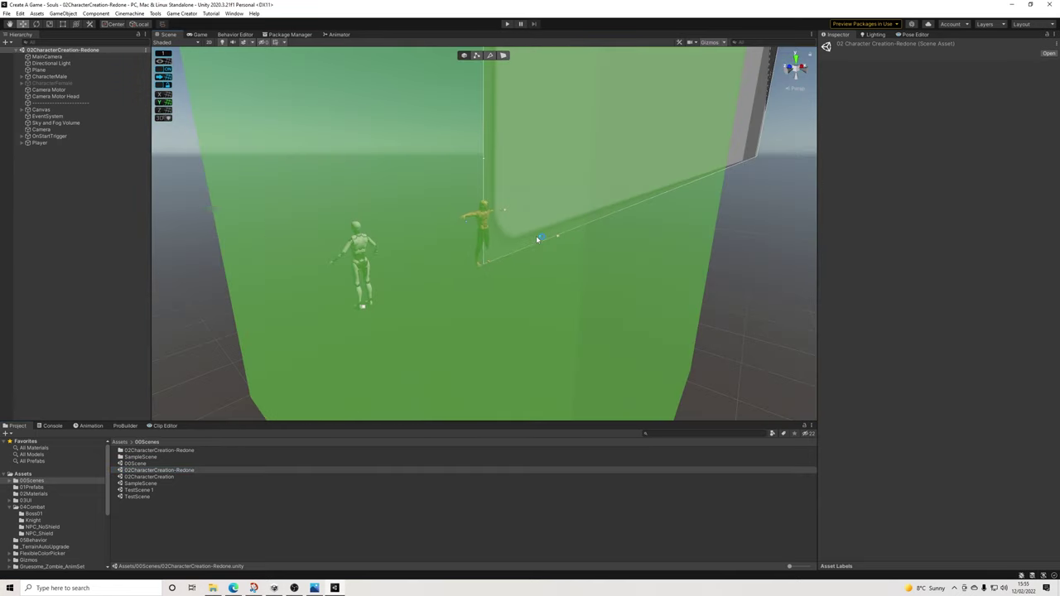
{"action": "mouse_move", "coordinate": [597, 239]}
{"action": "right_mouse_down"}
{"action": "mouse_move", "coordinate": [478, 362]}
{"action": "mouse_move", "coordinate": [580, 241]}
{"action": "right_mouse_up"}
{"action": "left_click", "coordinate": [209, 42]}
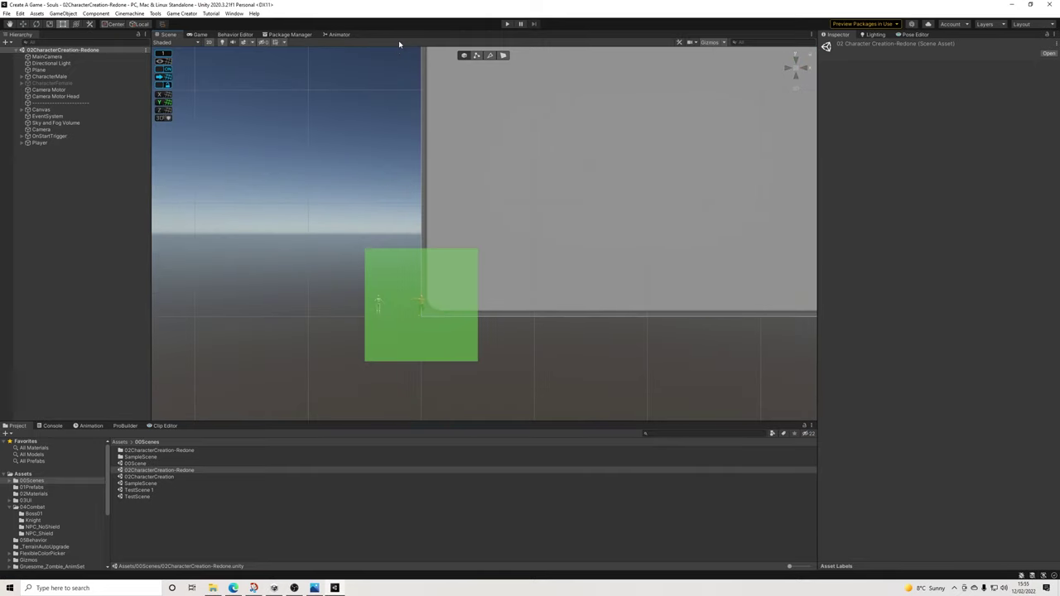
{"action": "left_click", "coordinate": [41, 109]}
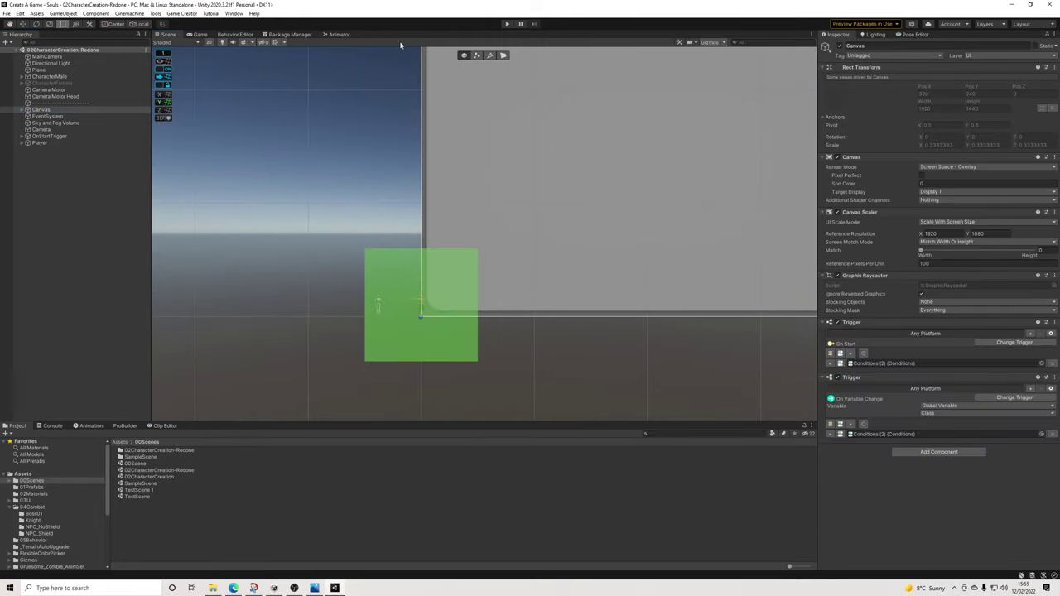
{"action": "key", "text": "f"}
{"action": "scroll", "coordinate": [438, 220], "scroll_direction": "up", "scroll_amount": 3}
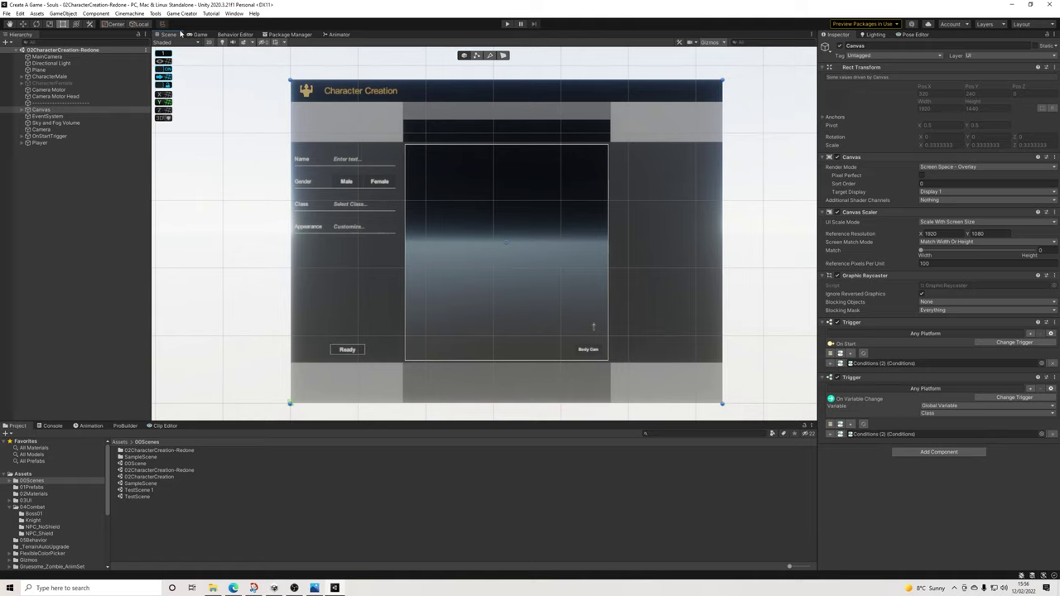
{"action": "left_click", "coordinate": [186, 34]}
{"action": "left_click", "coordinate": [169, 34]}
{"action": "scroll", "coordinate": [522, 192], "scroll_direction": "up", "scroll_amount": 2}
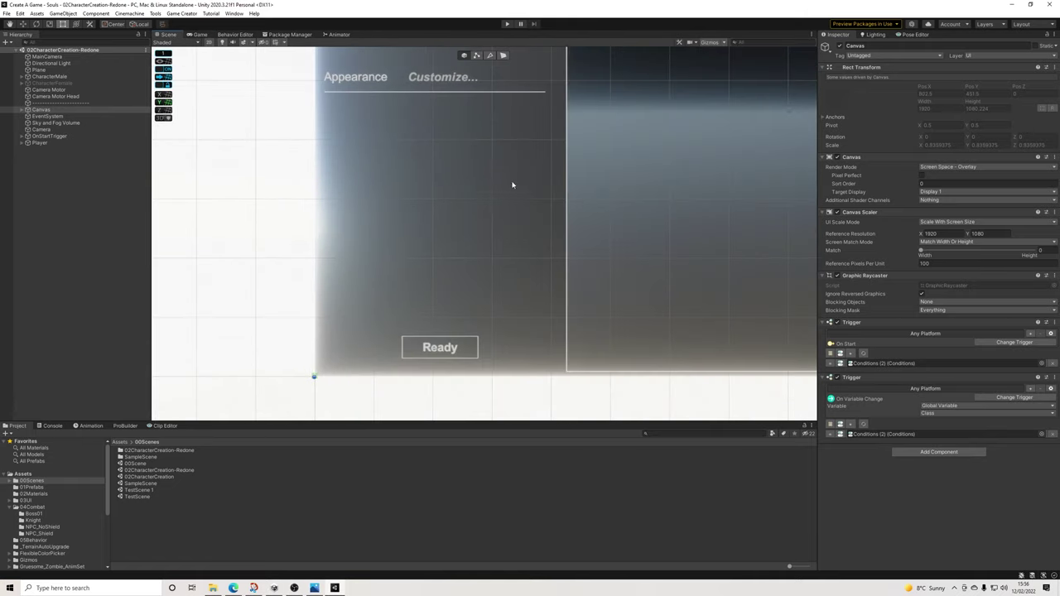
{"action": "key", "text": "f"}
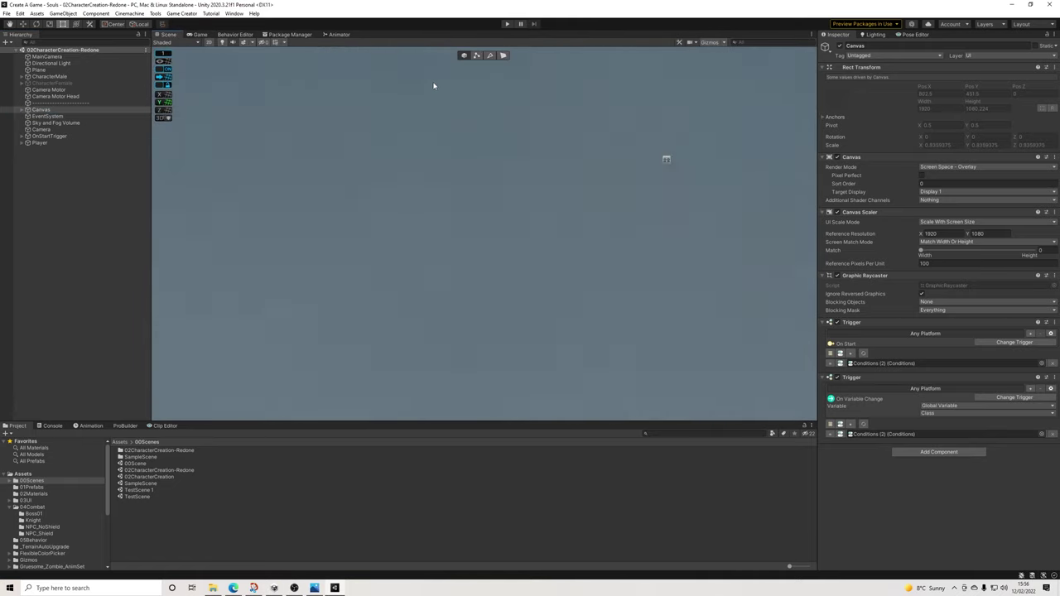
{"action": "scroll", "coordinate": [439, 161], "scroll_direction": "up", "scroll_amount": 4}
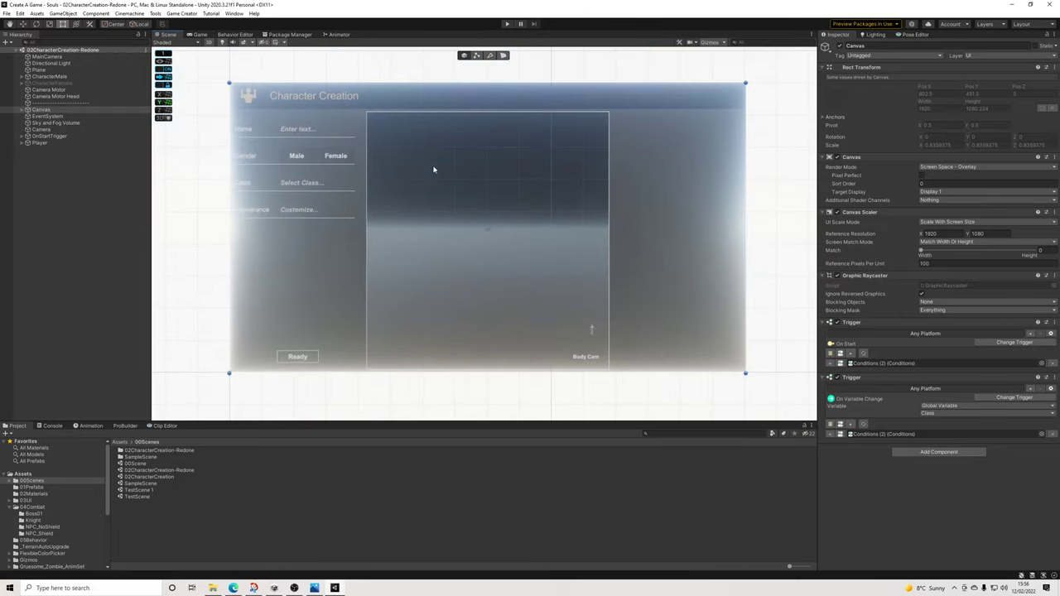
Toggle the scene view's lighting and enlarge the character creation layout in 2D
{"action": "left_click", "coordinate": [210, 43]}
{"action": "left_click", "coordinate": [211, 43]}
{"action": "left_click", "coordinate": [219, 43]}
{"action": "left_click", "coordinate": [99, 207]}
{"action": "scroll", "coordinate": [356, 201], "scroll_direction": "up", "scroll_amount": 3}
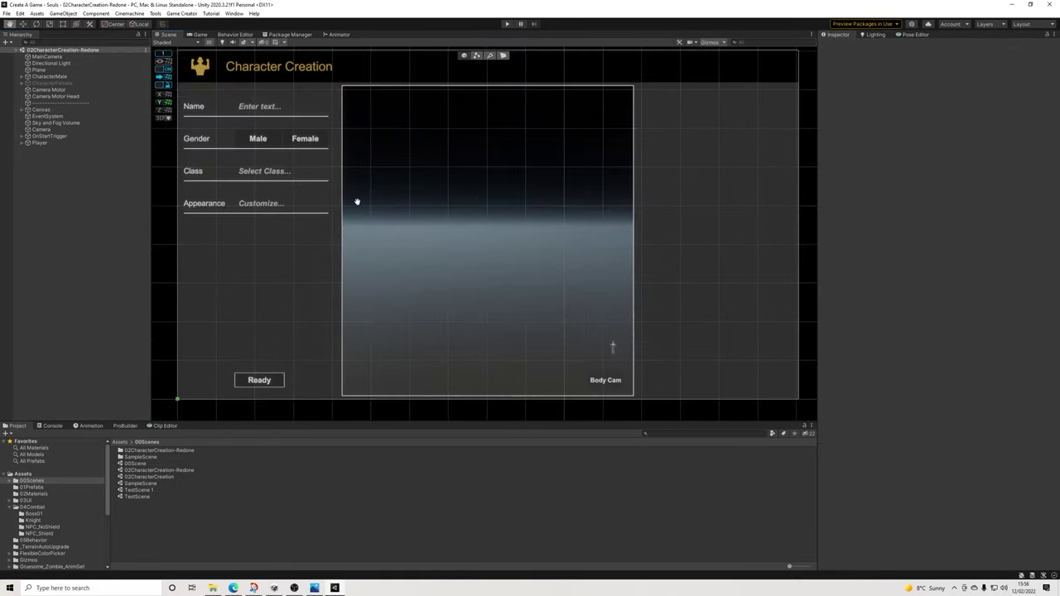
Examine the ButtonClass object, its PlaceHolder text and the actions its button runs
{"action": "left_click", "coordinate": [263, 172]}
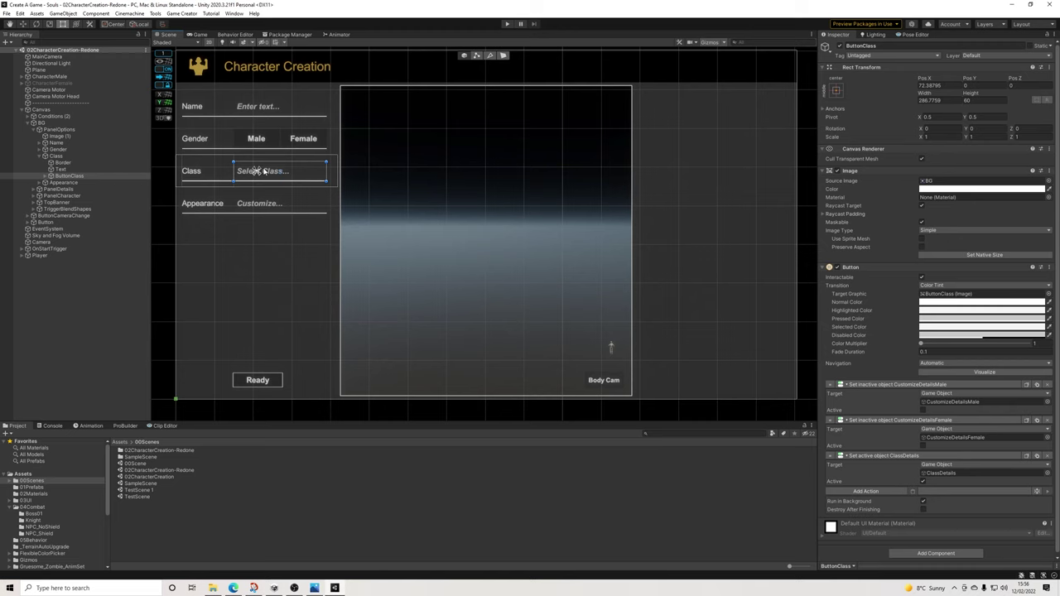
{"action": "left_click", "coordinate": [46, 176]}
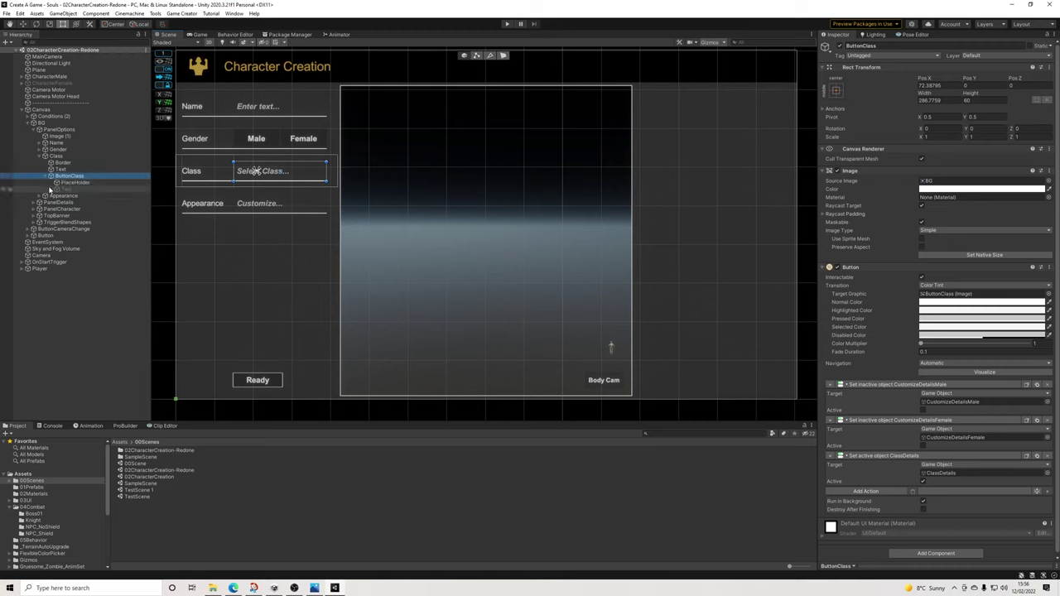
{"action": "left_click_drag", "start_coordinate": [64, 186], "coordinate": [65, 187]}
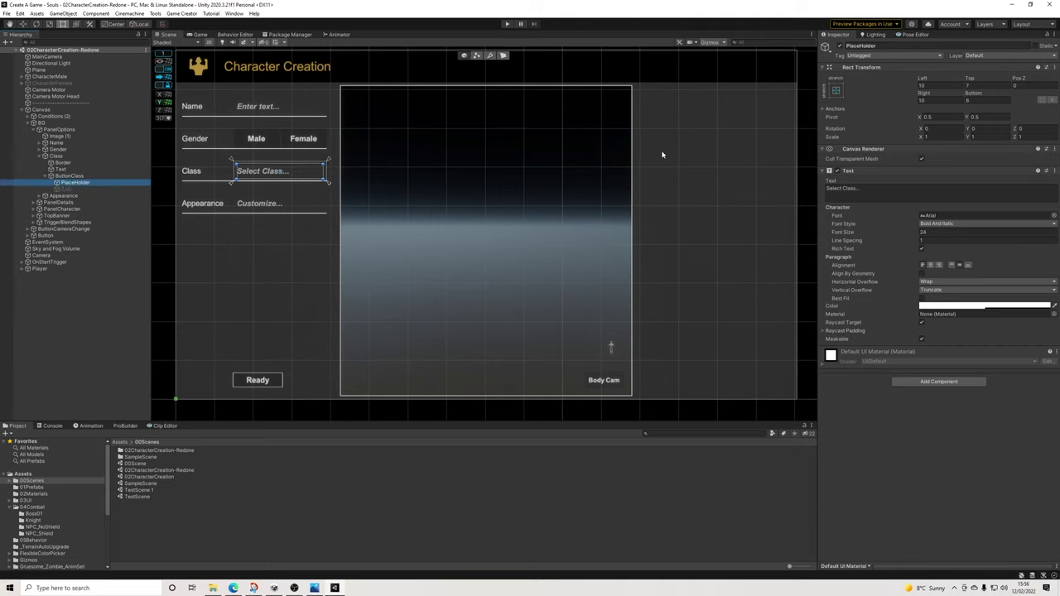
{"action": "left_click", "coordinate": [70, 176]}
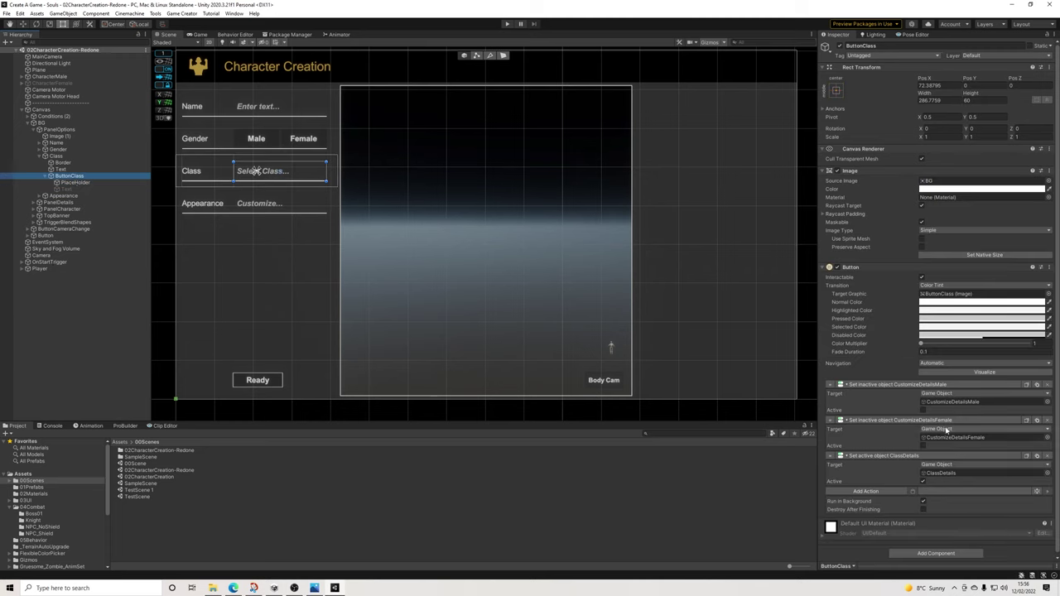
Locate the ClassDetails object referenced by ButtonClass, expand its children and make it active
{"action": "left_click", "coordinate": [941, 473]}
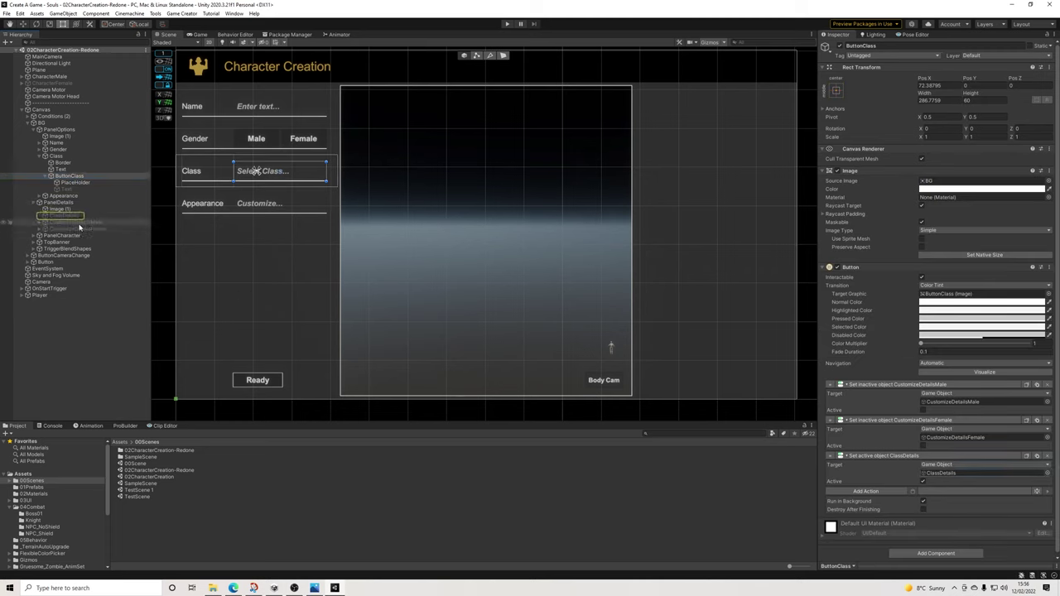
{"action": "left_click", "coordinate": [78, 216]}
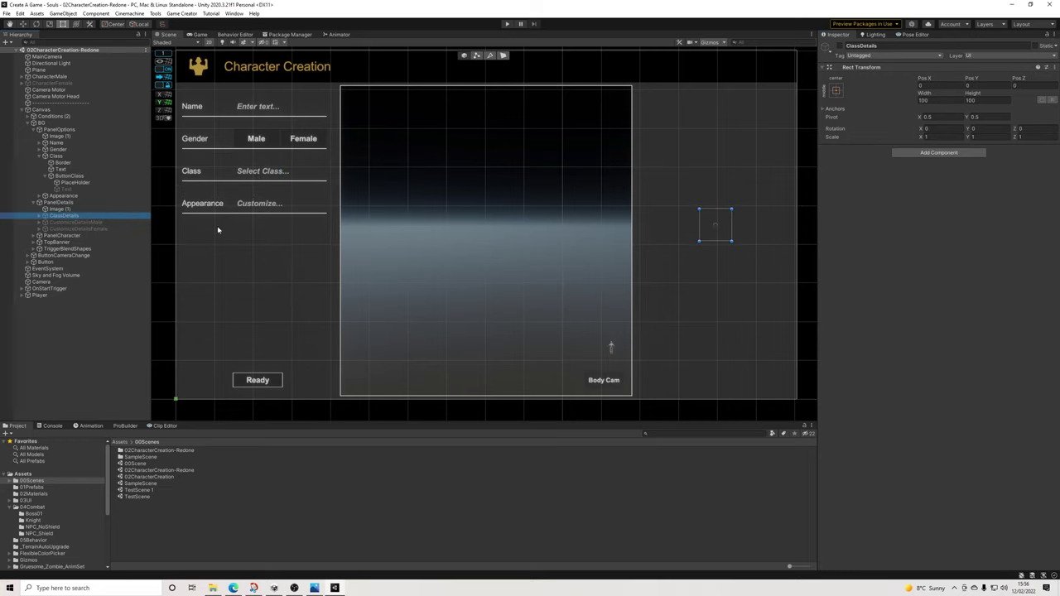
{"action": "left_click", "coordinate": [39, 216]}
{"action": "left_click", "coordinate": [65, 229]}
{"action": "left_click", "coordinate": [63, 215]}
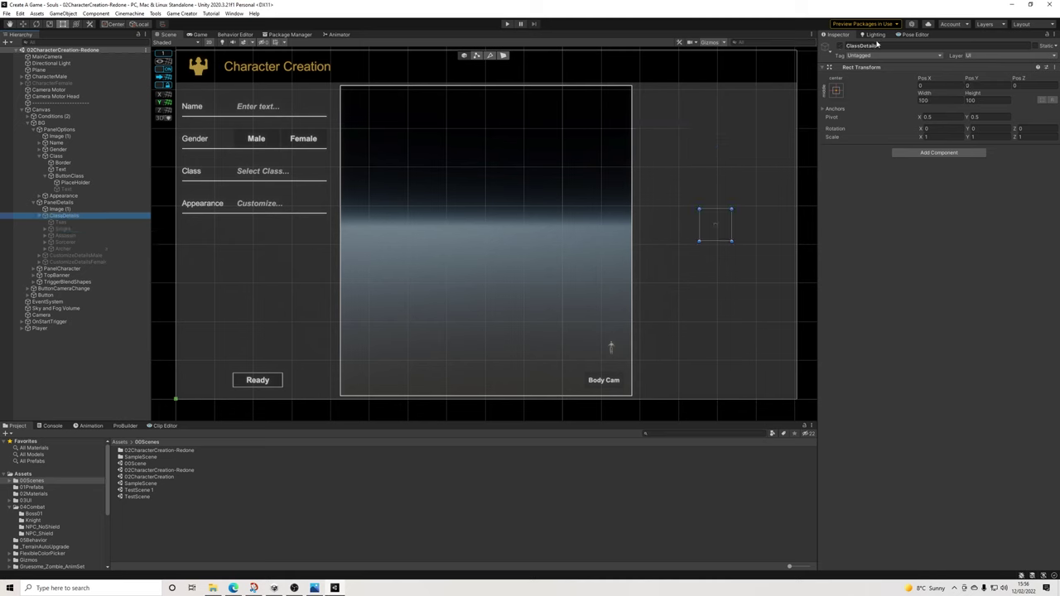
{"action": "left_click", "coordinate": [841, 46]}
Add an Execute Actions action after the existing actions of ButtonKnight in the Select Class list
{"action": "left_click", "coordinate": [716, 139]}
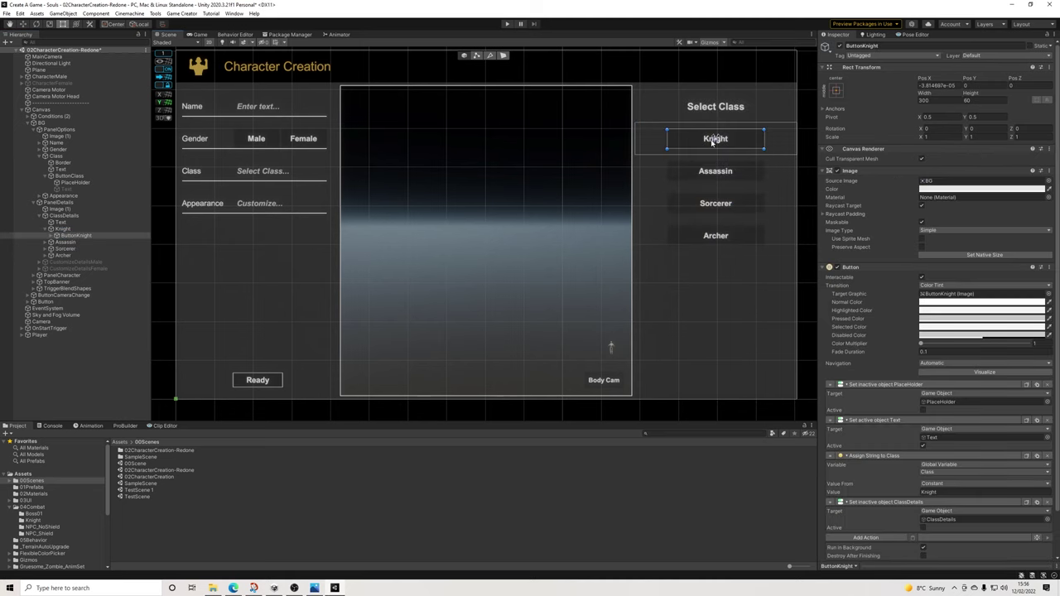
{"action": "scroll", "coordinate": [938, 351], "scroll_direction": "down", "scroll_amount": 3}
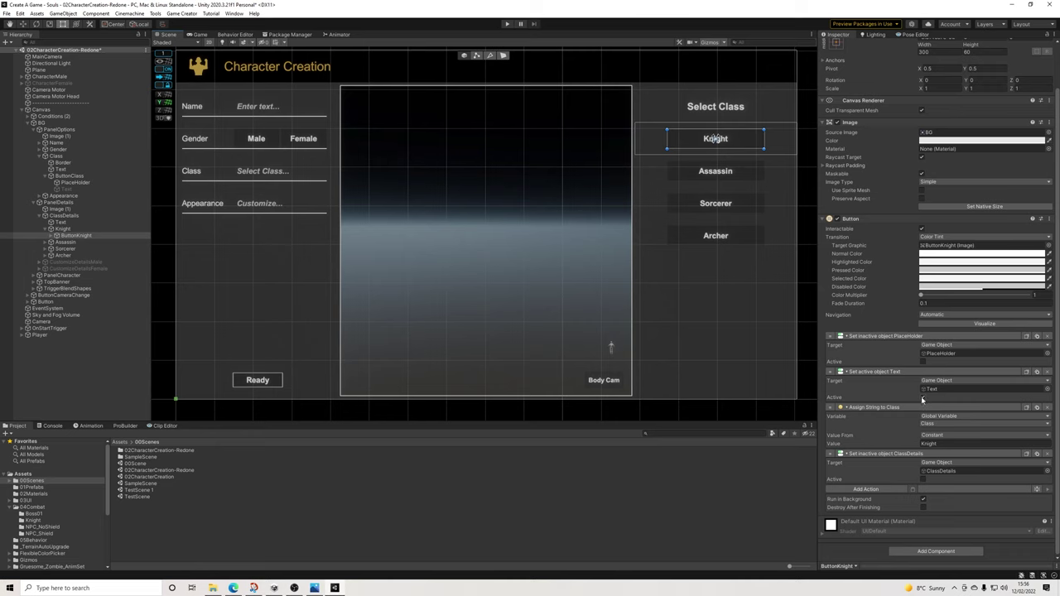
{"action": "left_click", "coordinate": [922, 398]}
{"action": "left_click", "coordinate": [876, 490]}
{"action": "type", "text": "exe"}
{"action": "key", "text": "Down"}
{"action": "key", "text": "Return"}
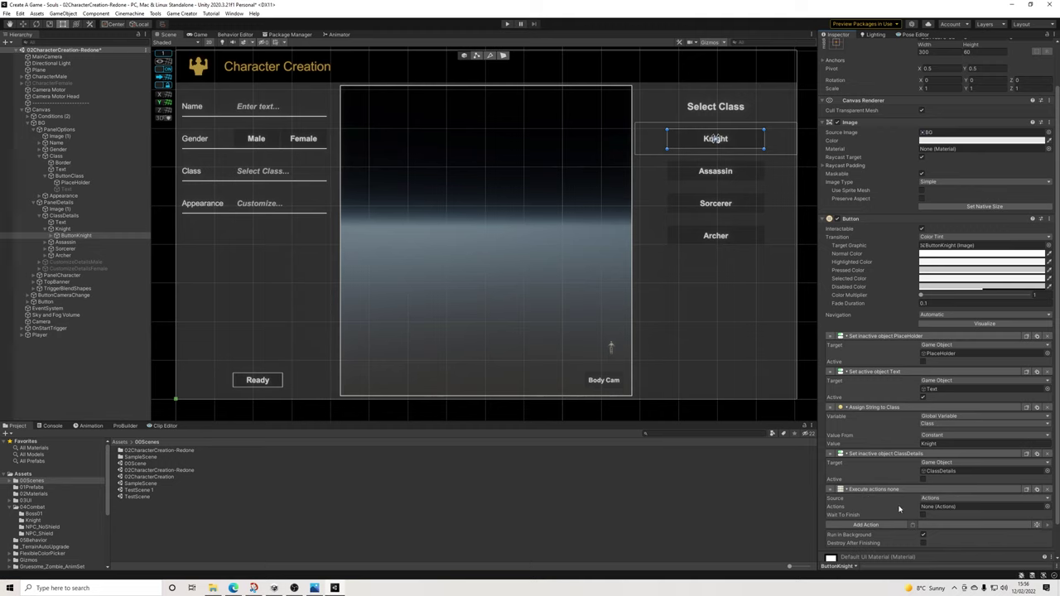
{"action": "left_click", "coordinate": [76, 236]}
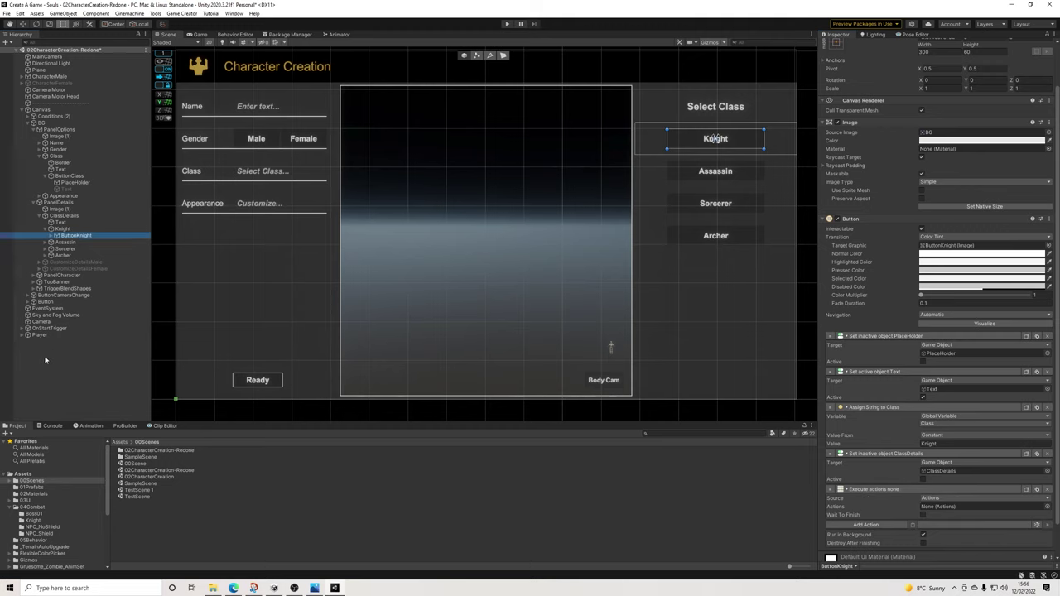
Create a Game Creator Actions object at the root of the scene hierarchy and name it ActionsEquipKnight
{"action": "right_click", "coordinate": [44, 357]}
{"action": "mouse_move", "coordinate": [130, 465]}
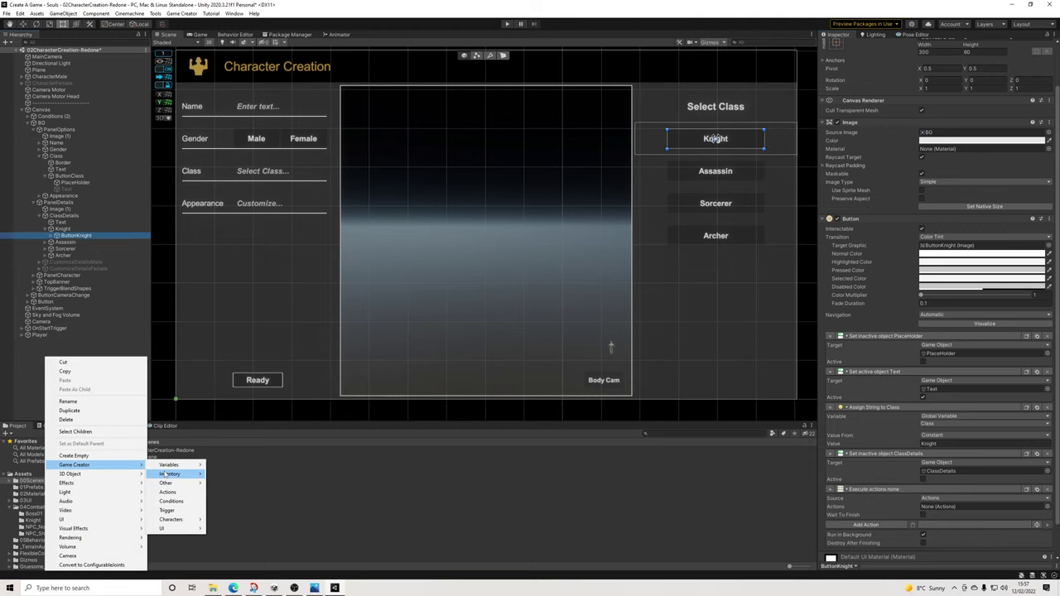
{"action": "left_click", "coordinate": [169, 492]}
{"action": "left_click", "coordinate": [905, 47]}
{"action": "type", "text": "Actions"}
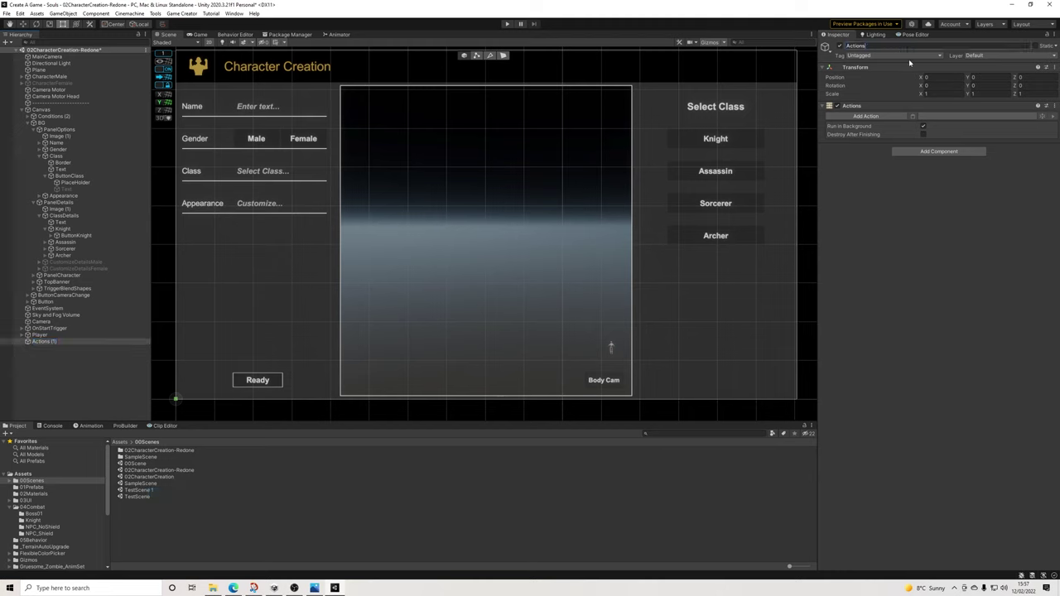
{"action": "type", "text": "EquipKnight"}
{"action": "key", "text": "Return"}
Give ActionsEquipKnight an Item action that adds 2 Potion items
{"action": "left_click", "coordinate": [858, 117]}
{"action": "type", "text": "Item"}
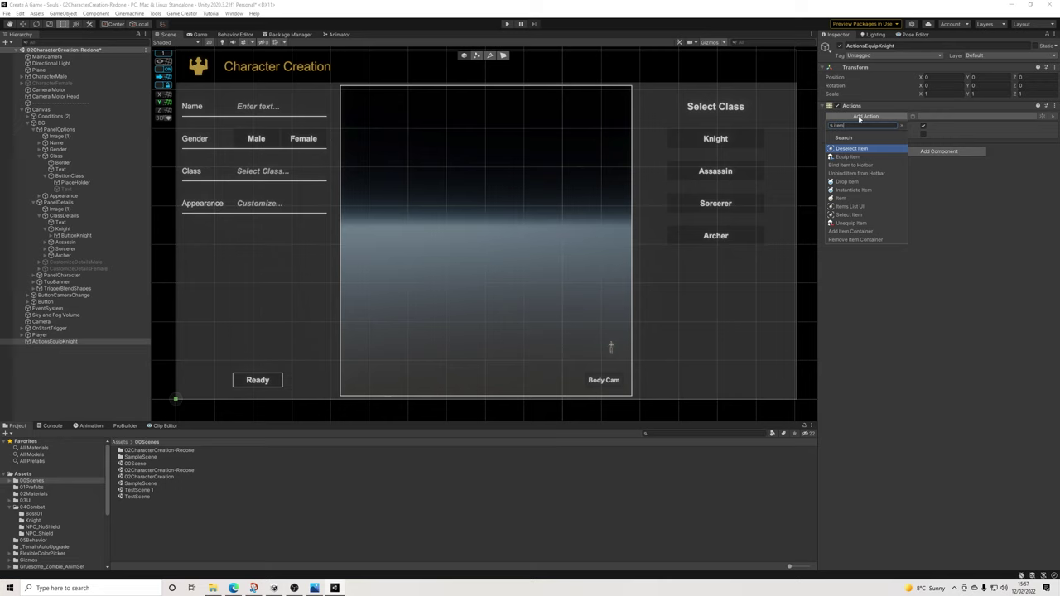
{"action": "key", "text": "Down"}
{"action": "key", "text": "Down"}
{"action": "key", "text": "Down"}
{"action": "key", "text": "Down"}
{"action": "key", "text": "Down"}
{"action": "key", "text": "Down"}
{"action": "key", "text": "Return"}
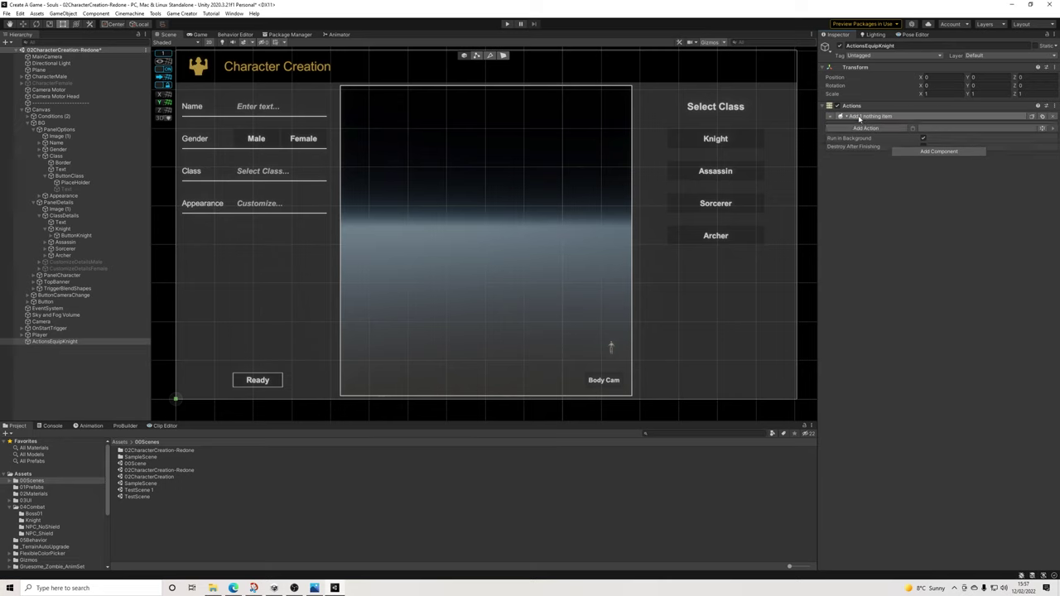
{"action": "left_click", "coordinate": [930, 134]}
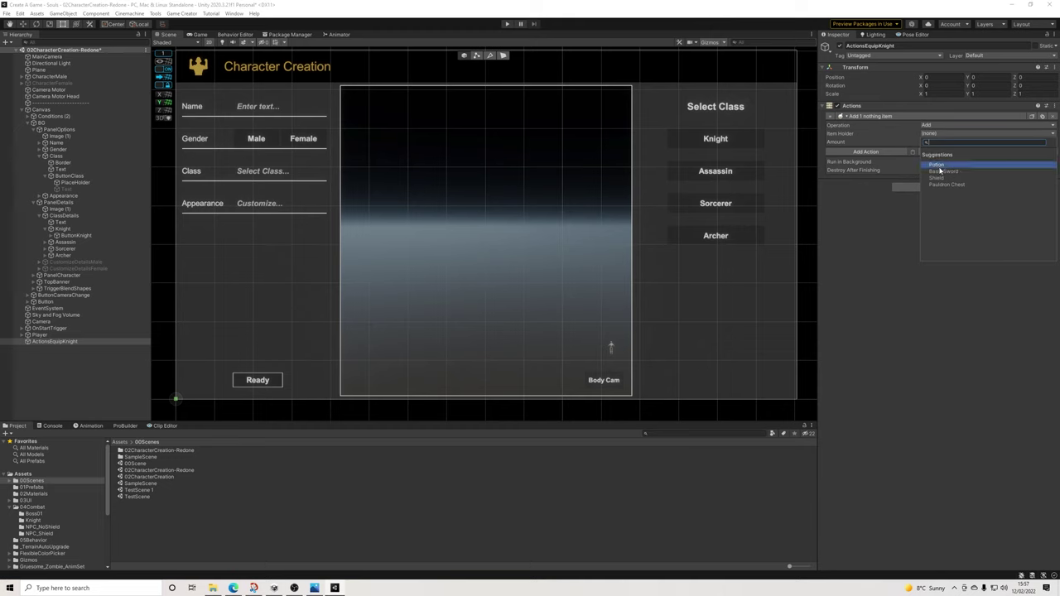
{"action": "left_click", "coordinate": [938, 166]}
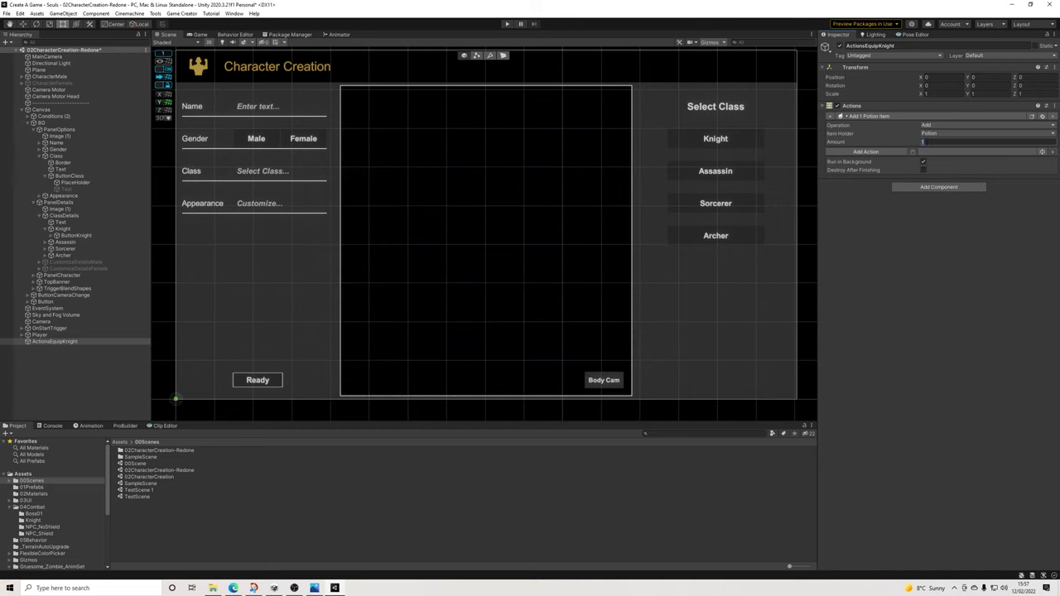
{"action": "type", "text": "2"}
{"action": "left_click", "coordinate": [923, 245]}
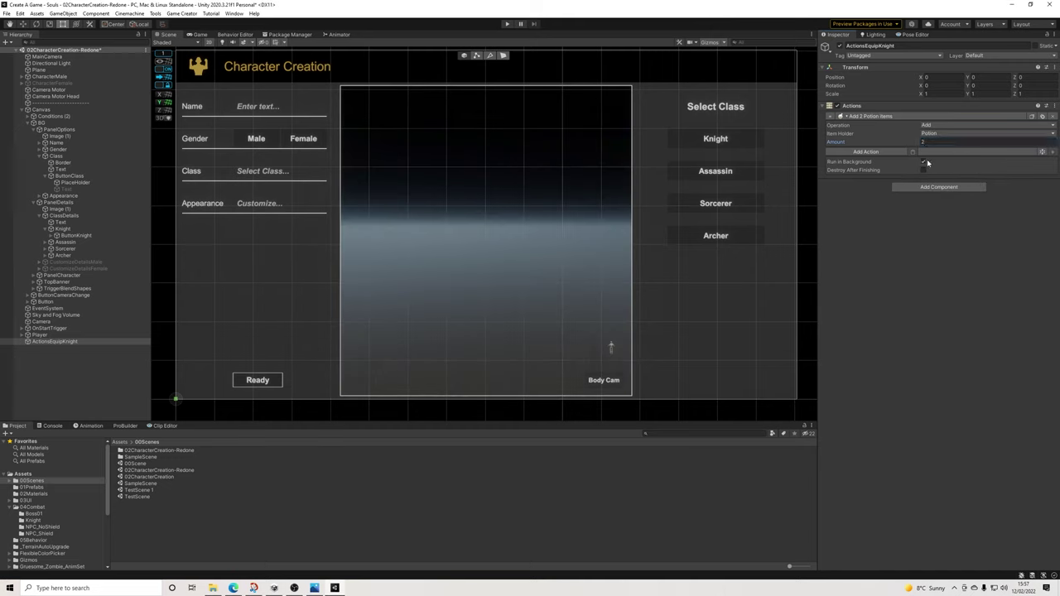
Duplicate the Potion action and change the copy to add 1 Basic Sword
{"action": "left_click", "coordinate": [1041, 117]}
{"action": "left_click", "coordinate": [927, 170]}
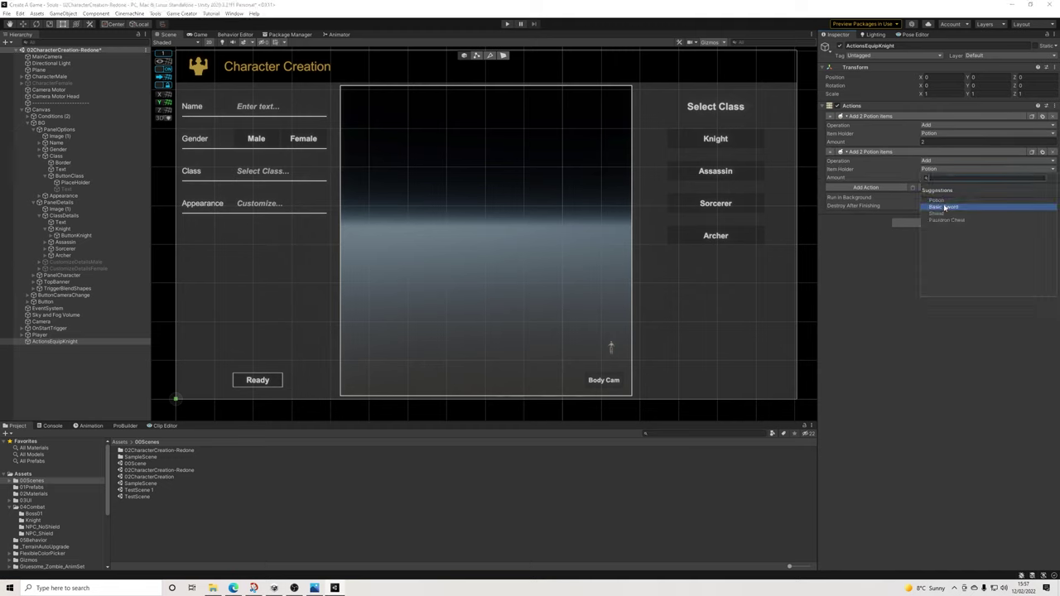
{"action": "left_click", "coordinate": [943, 207]}
{"action": "left_click", "coordinate": [985, 177]}
{"action": "type", "text": "1"}
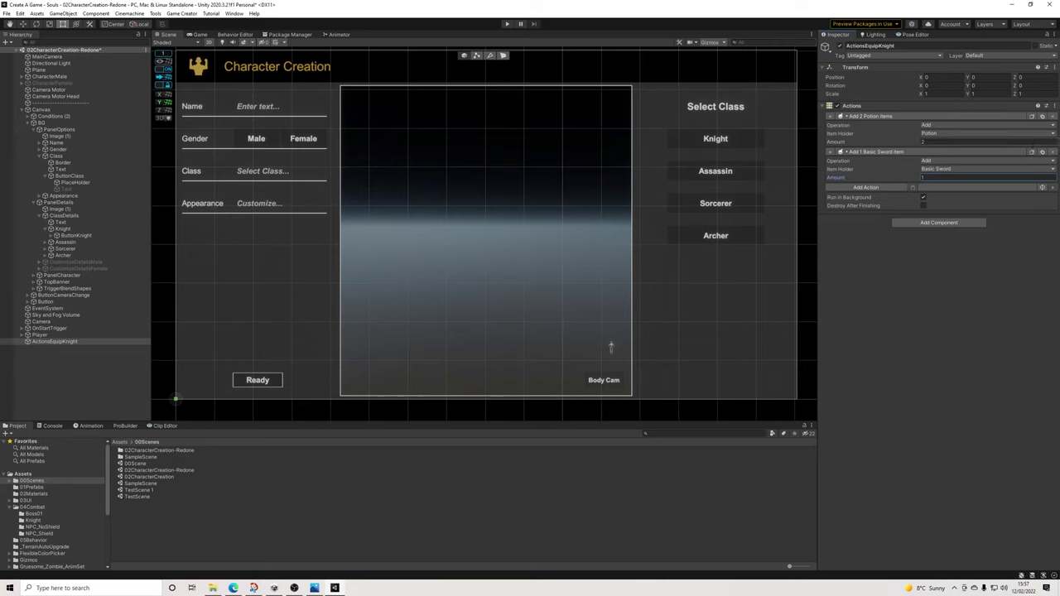
Duplicate the Basic Sword action twice over, making one copy add a Shield and the other a Pauldron Chest
{"action": "left_click", "coordinate": [1041, 152]}
{"action": "left_click", "coordinate": [935, 204]}
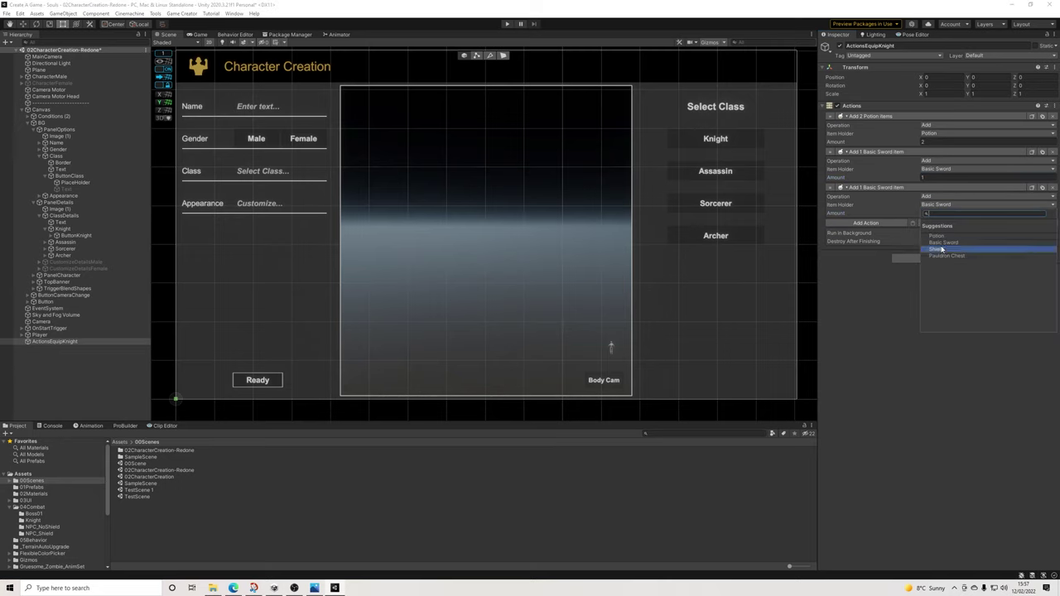
{"action": "left_click", "coordinate": [936, 249]}
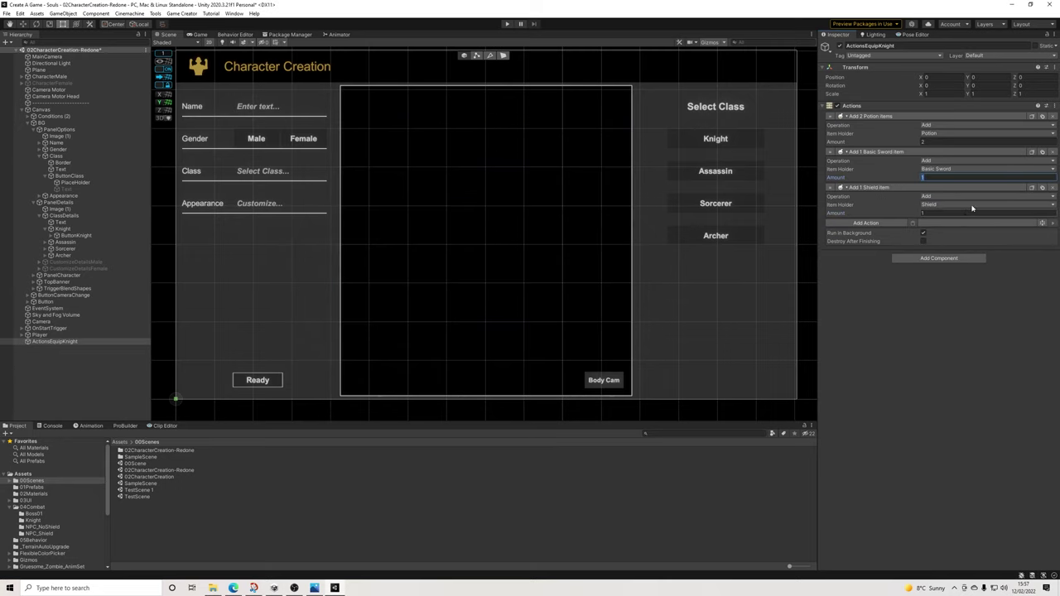
{"action": "left_click", "coordinate": [1042, 187]}
{"action": "left_click", "coordinate": [926, 240]}
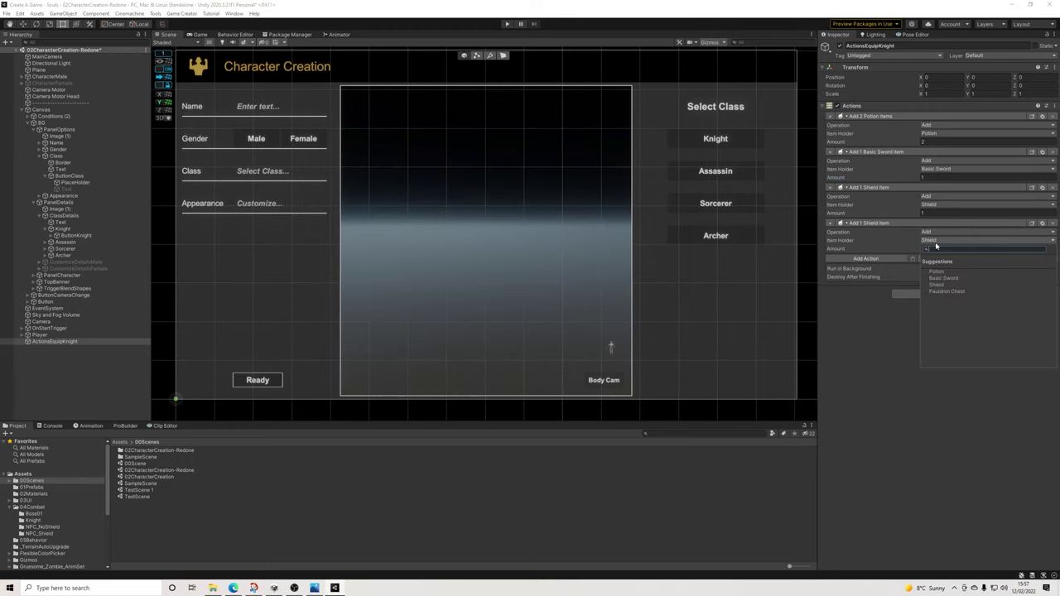
{"action": "left_click", "coordinate": [944, 290]}
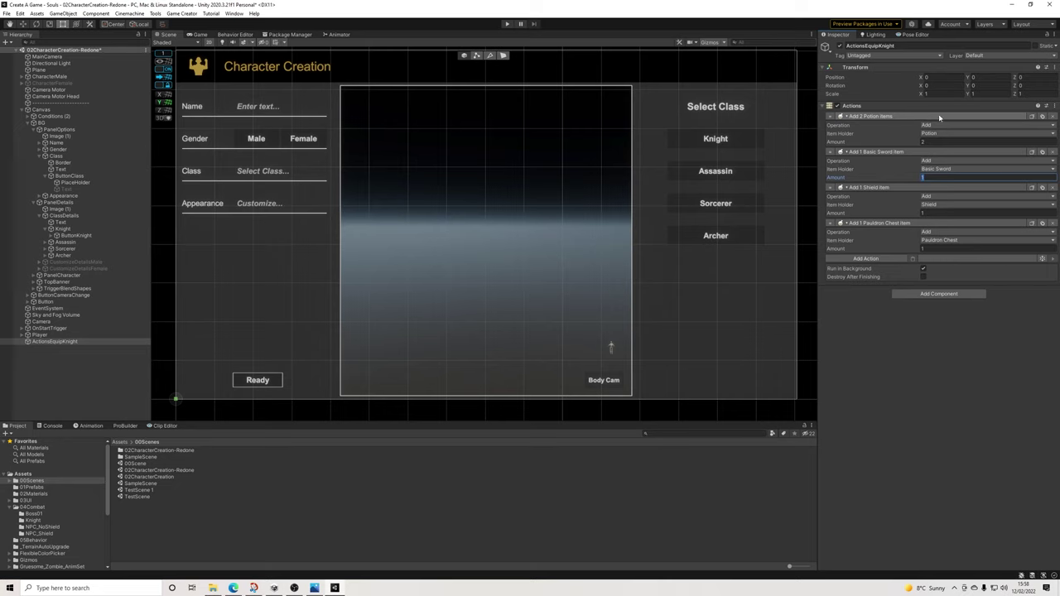
Add an Equip Item action for the Pauldron Chest with type General/Equipment/Chest
{"action": "left_click", "coordinate": [886, 260]}
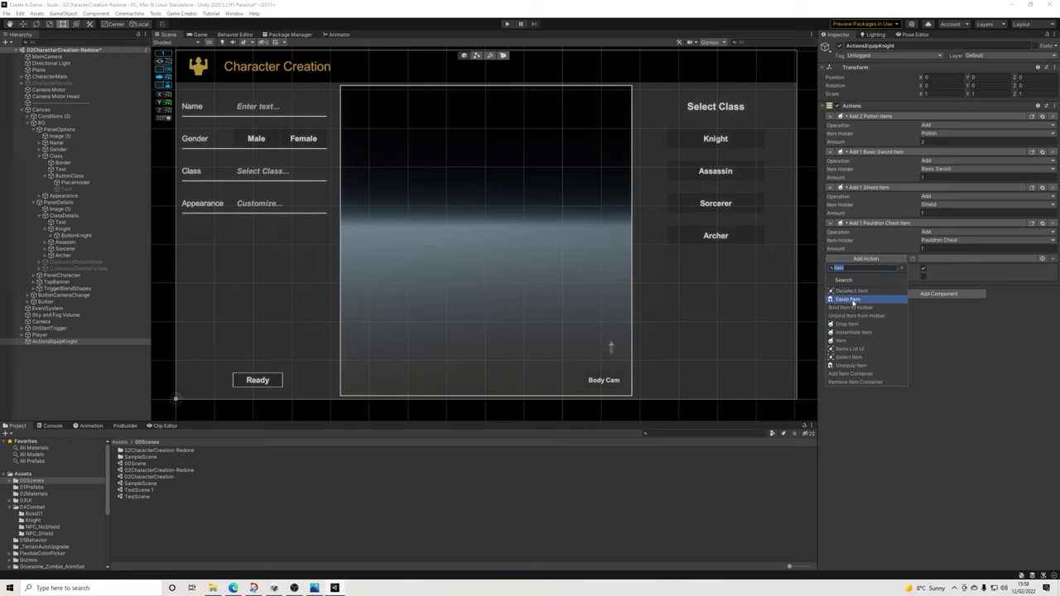
{"action": "left_click", "coordinate": [853, 303]}
{"action": "left_click", "coordinate": [931, 284]}
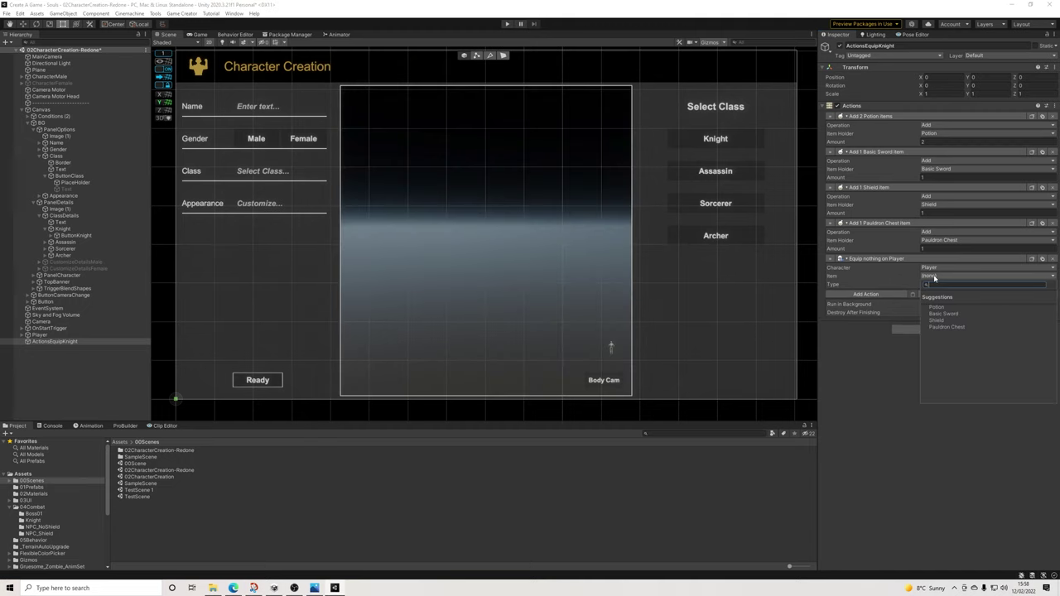
{"action": "left_click", "coordinate": [949, 327]}
{"action": "left_click", "coordinate": [939, 285]}
{"action": "mouse_move", "coordinate": [955, 295]}
{"action": "mouse_move", "coordinate": [997, 311]}
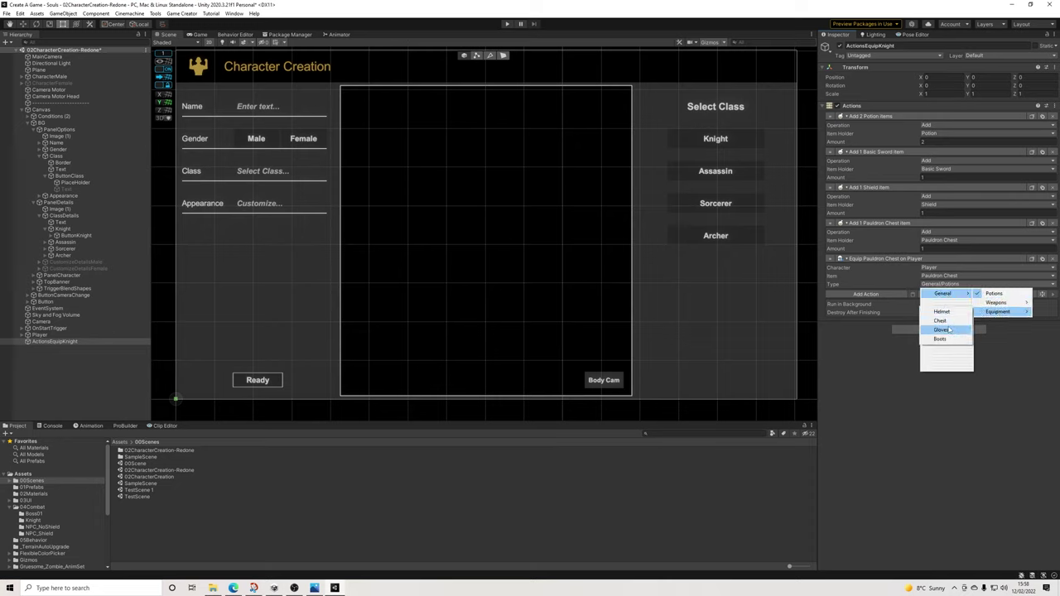
{"action": "left_click", "coordinate": [948, 321]}
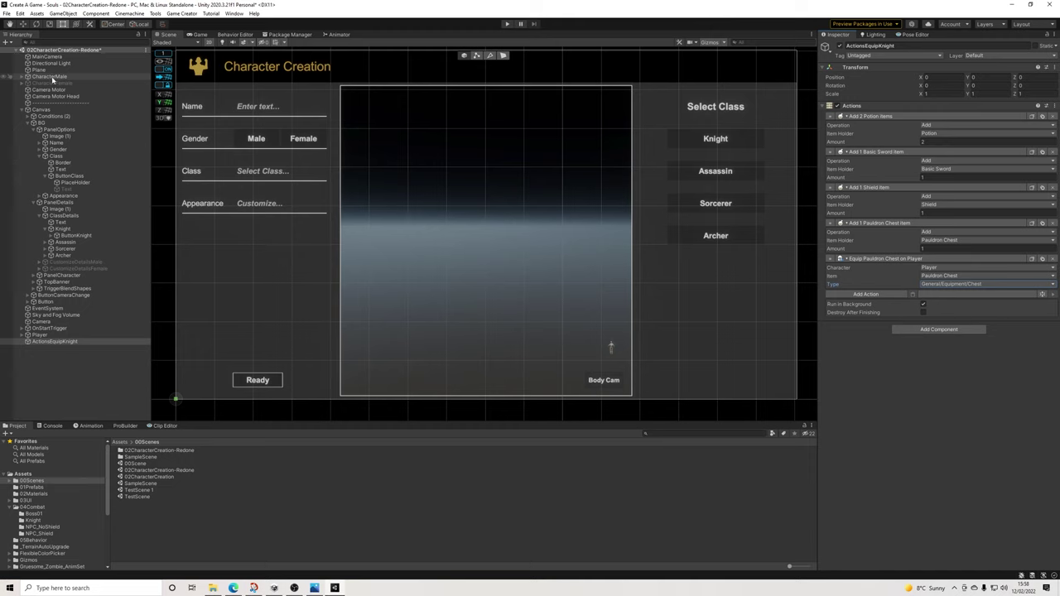
Set the Equip Item action's character to Game Object and assign CharacterMale to it
{"action": "left_click", "coordinate": [51, 76]}
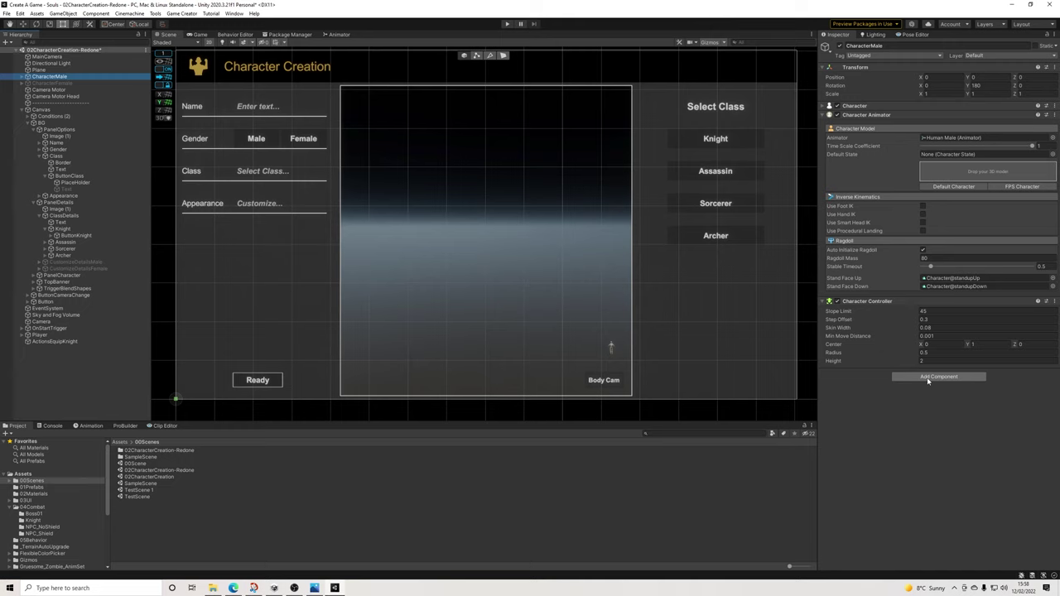
{"action": "left_click", "coordinate": [52, 341]}
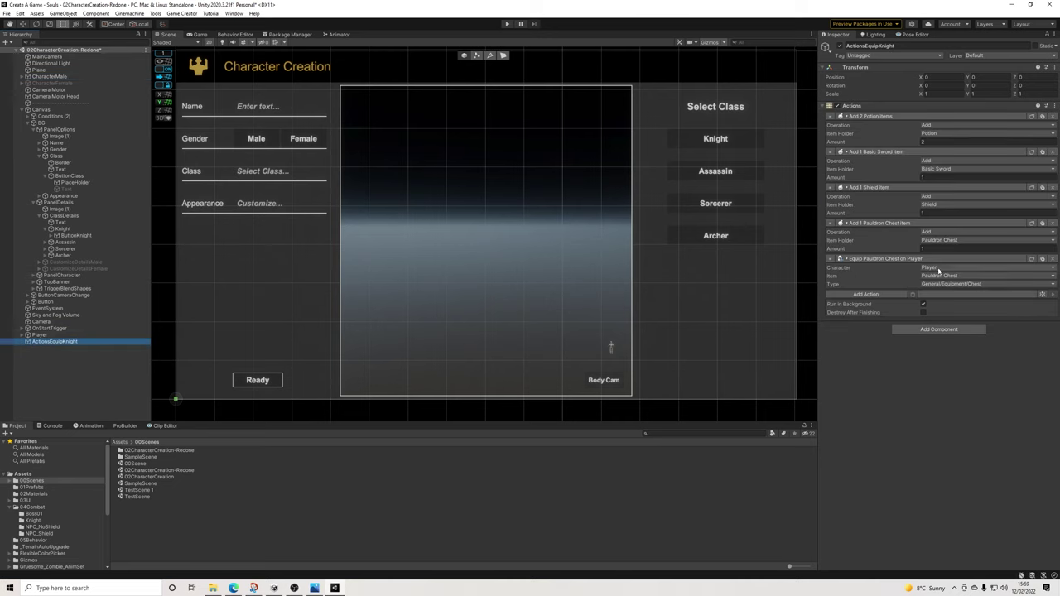
{"action": "left_click", "coordinate": [941, 268]}
{"action": "left_click", "coordinate": [949, 304]}
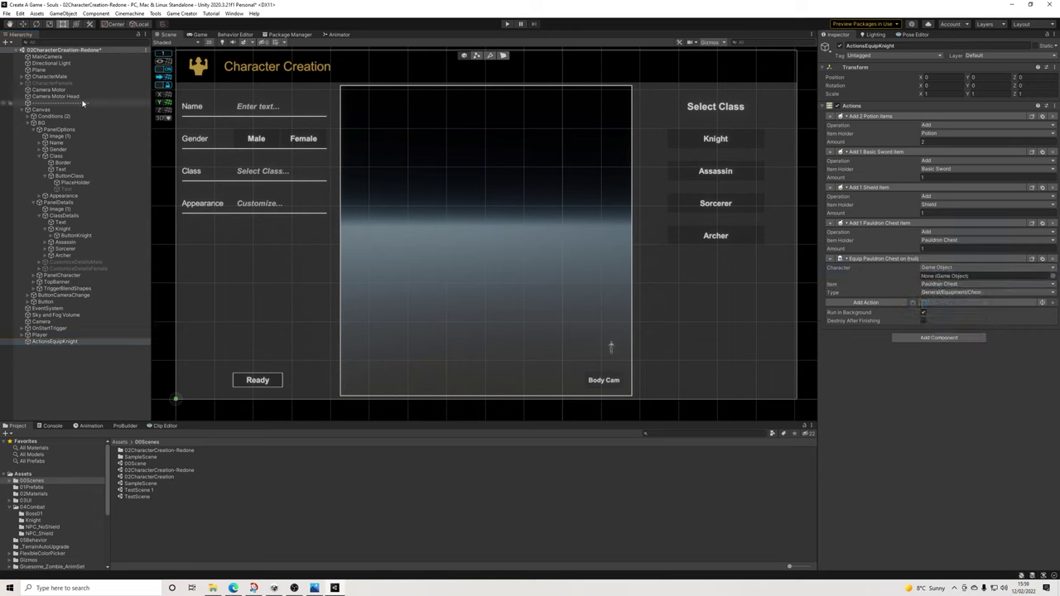
{"action": "left_click_drag", "start_coordinate": [52, 79], "coordinate": [944, 276]}
Duplicate the Pauldron Chest equip action in ActionsEquipKnight and assign CharacterFemale as the copy's character
{"action": "left_click", "coordinate": [51, 77]}
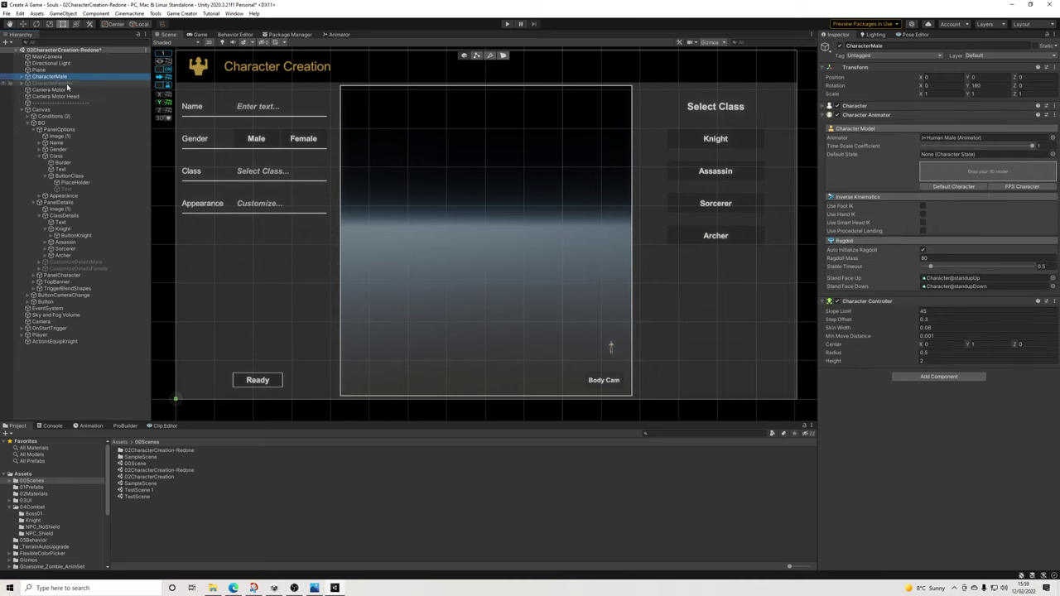
{"action": "left_click", "coordinate": [54, 342]}
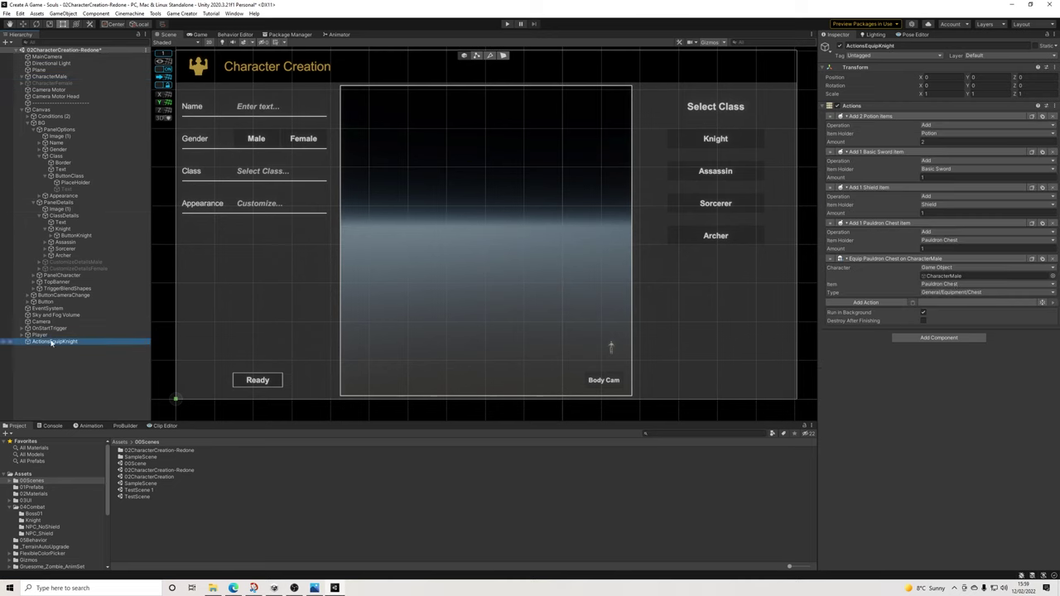
{"action": "left_click", "coordinate": [1041, 259]}
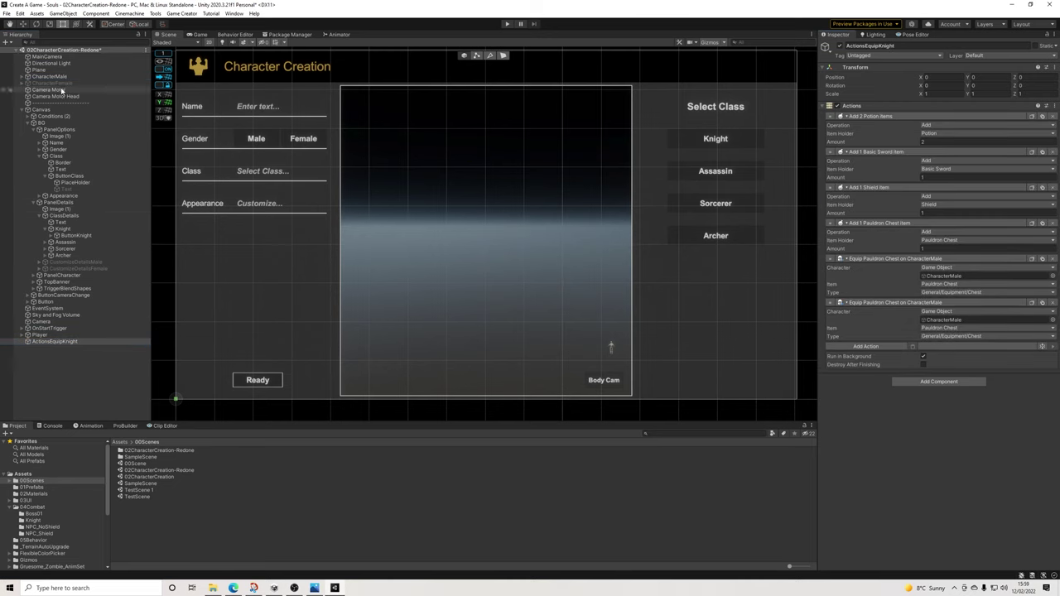
{"action": "left_click_drag", "start_coordinate": [533, 178], "coordinate": [977, 320]}
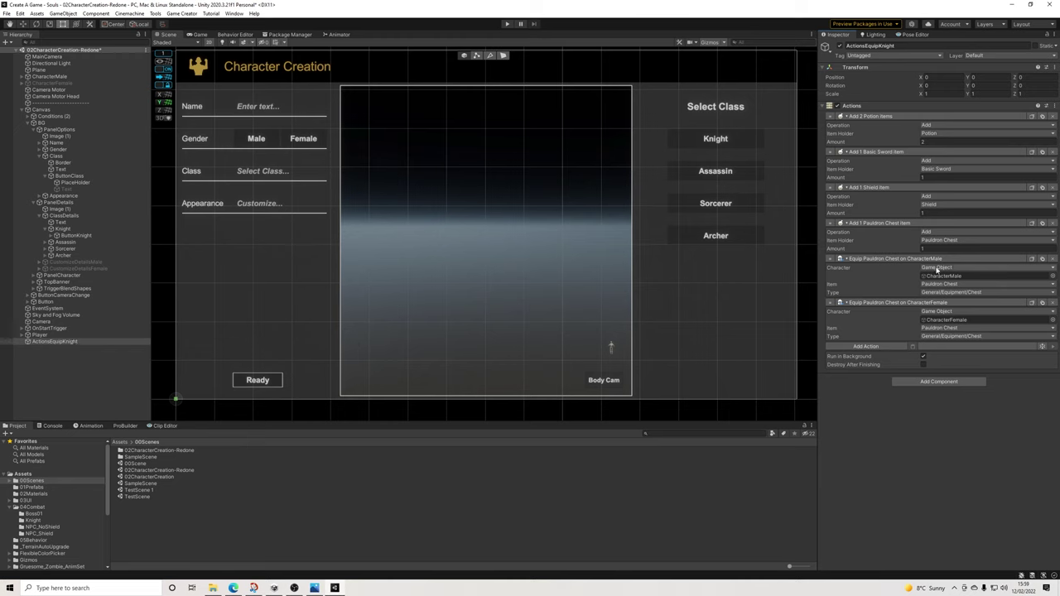
Duplicate the ActionsEquipKnight object and rename the copy ActionsUnequipKnight
{"action": "left_click", "coordinate": [52, 342]}
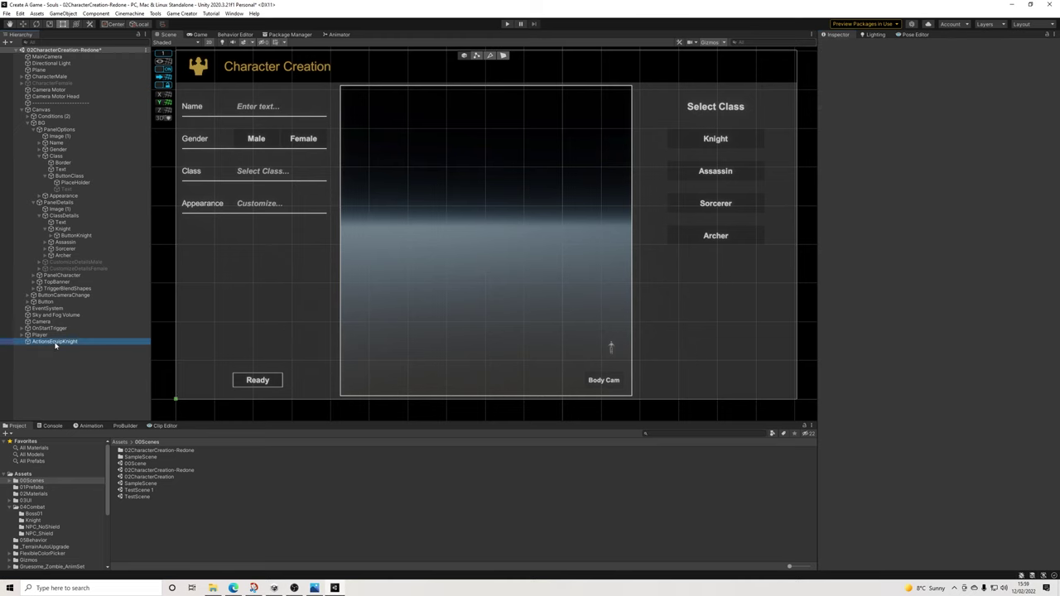
{"action": "key", "text": "ctrl+d"}
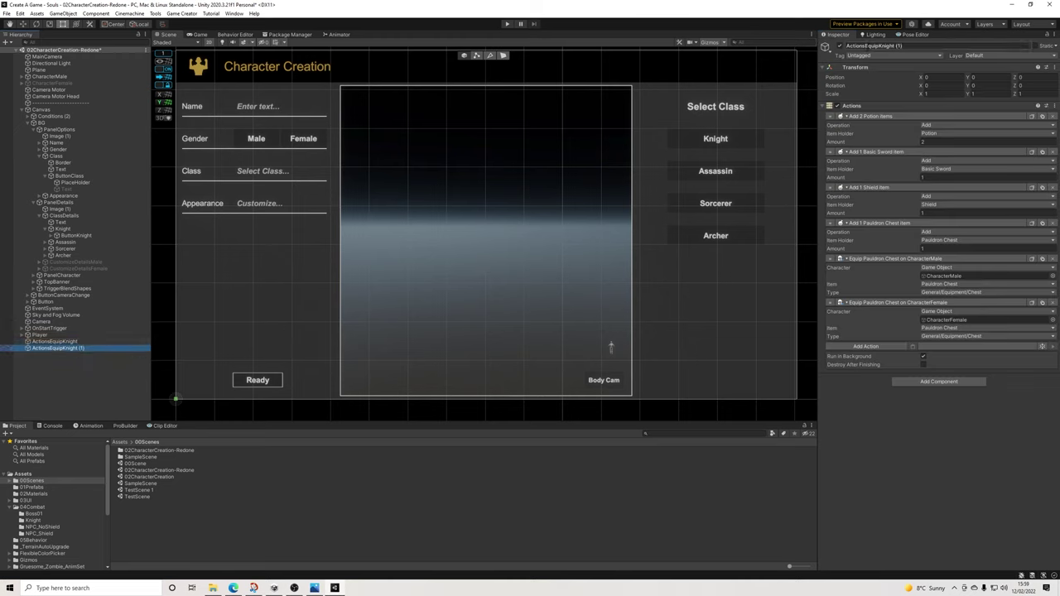
{"action": "left_click_drag", "start_coordinate": [865, 46], "coordinate": [938, 58]}
{"action": "type", "text": "Unequi"}
{"action": "key", "text": "BackSpace"}
{"action": "key", "text": "BackSpace"}
{"action": "type", "text": "ight"}
{"action": "key", "text": "Return"}
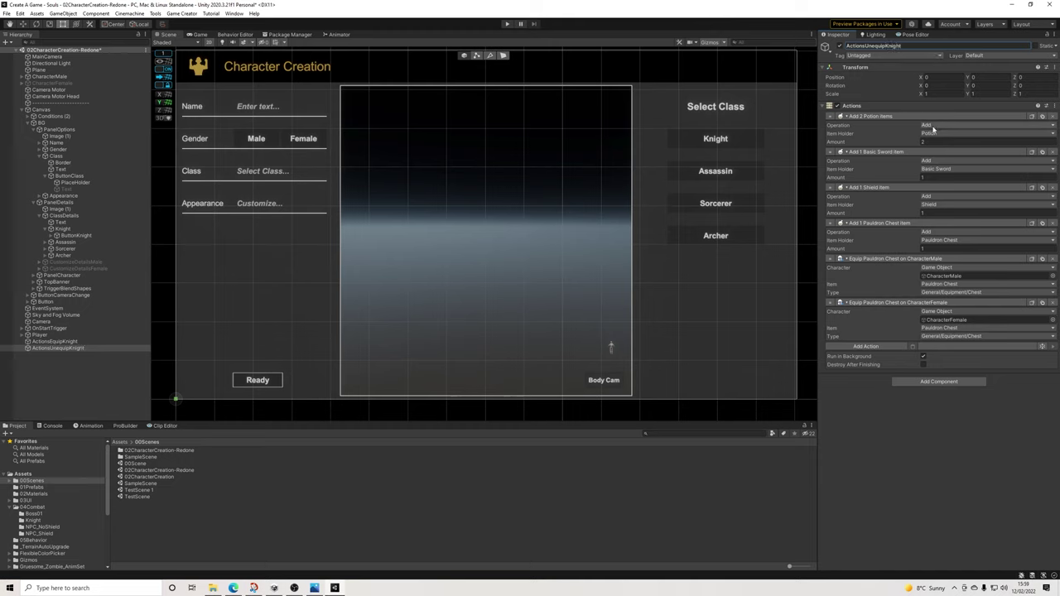
Set the operation of the Potion, Basic Sword, Shield and Pauldron Chest item actions in ActionsUnequipKnight to Substract
{"action": "left_click", "coordinate": [931, 126]}
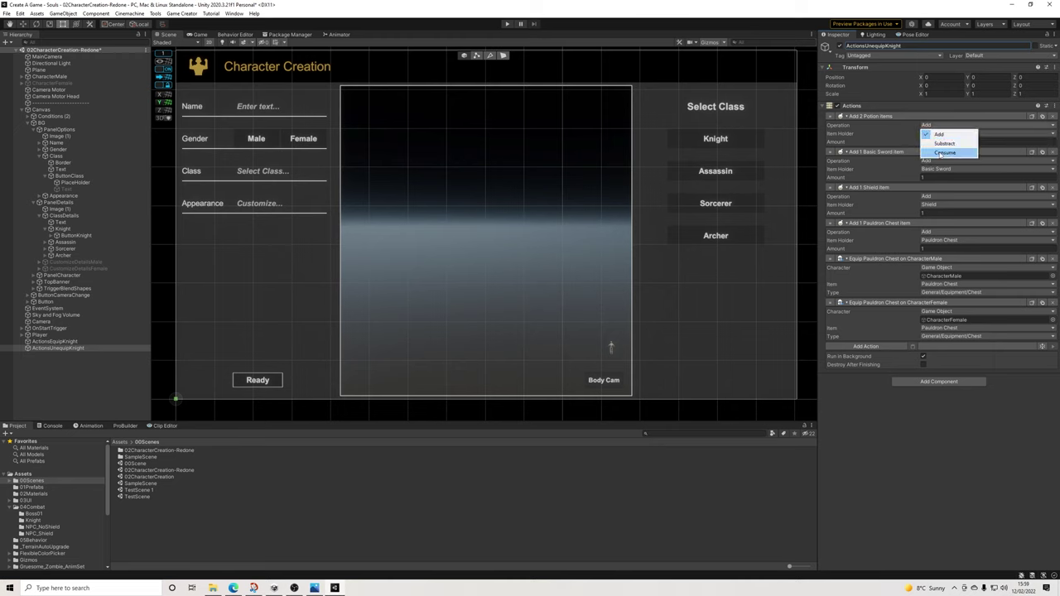
{"action": "left_click", "coordinate": [944, 143]}
{"action": "left_click", "coordinate": [931, 162]}
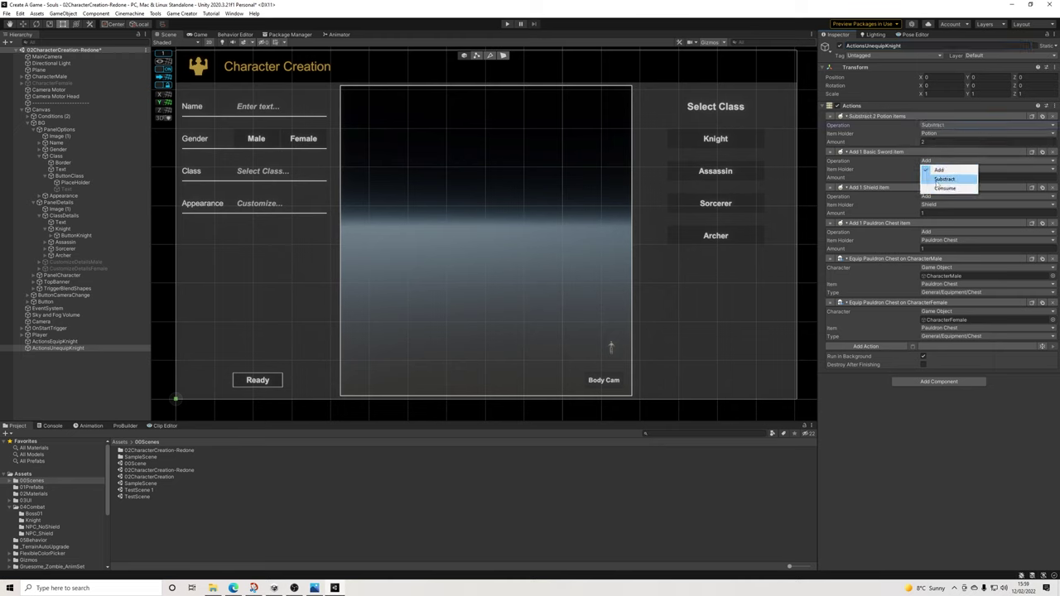
{"action": "left_click", "coordinate": [944, 179]}
{"action": "left_click", "coordinate": [931, 196]}
{"action": "left_click", "coordinate": [942, 215]}
{"action": "left_click", "coordinate": [933, 234]}
{"action": "left_click", "coordinate": [940, 250]}
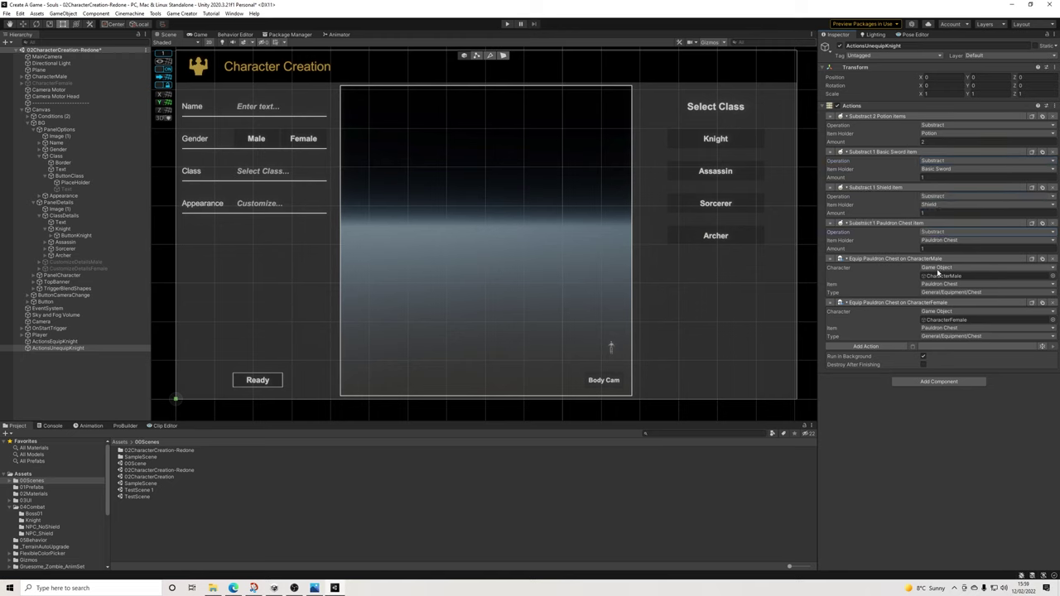
Add an Unequip Item action to ActionsUnequipKnight with the Game Object CharacterMale as its character
{"action": "left_click", "coordinate": [873, 347]}
{"action": "type", "text": "un"}
{"action": "key", "text": "Down"}
{"action": "key", "text": "Return"}
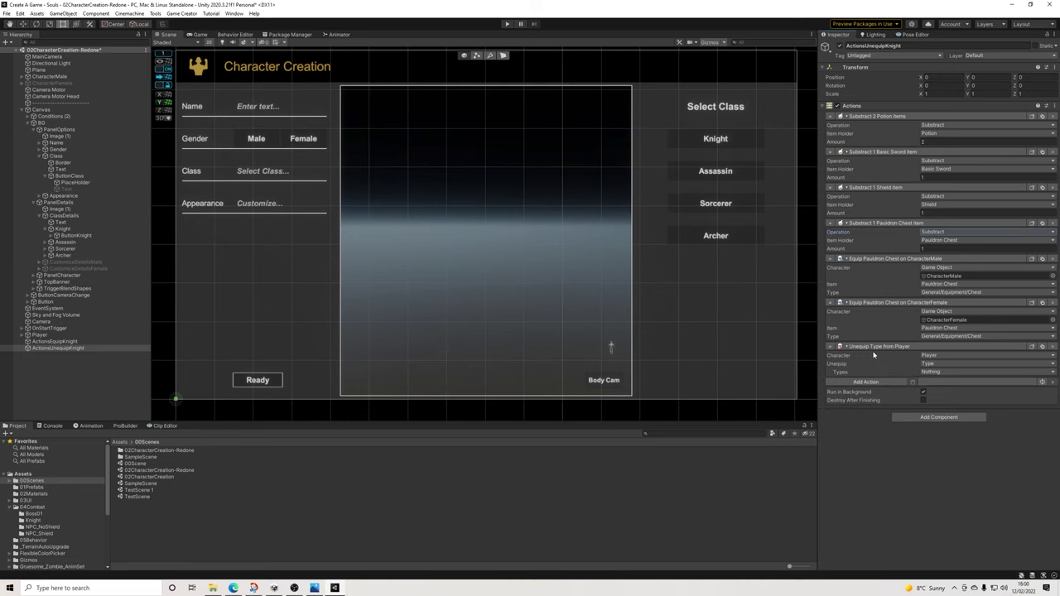
{"action": "left_click", "coordinate": [959, 356]}
{"action": "left_click", "coordinate": [939, 386]}
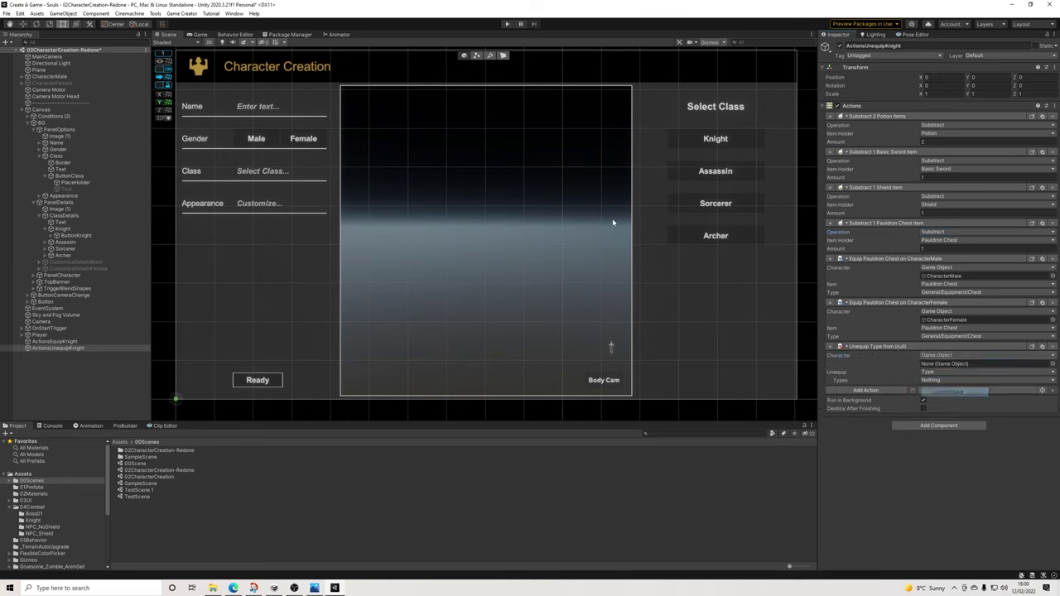
{"action": "left_click_drag", "start_coordinate": [58, 77], "coordinate": [921, 364]}
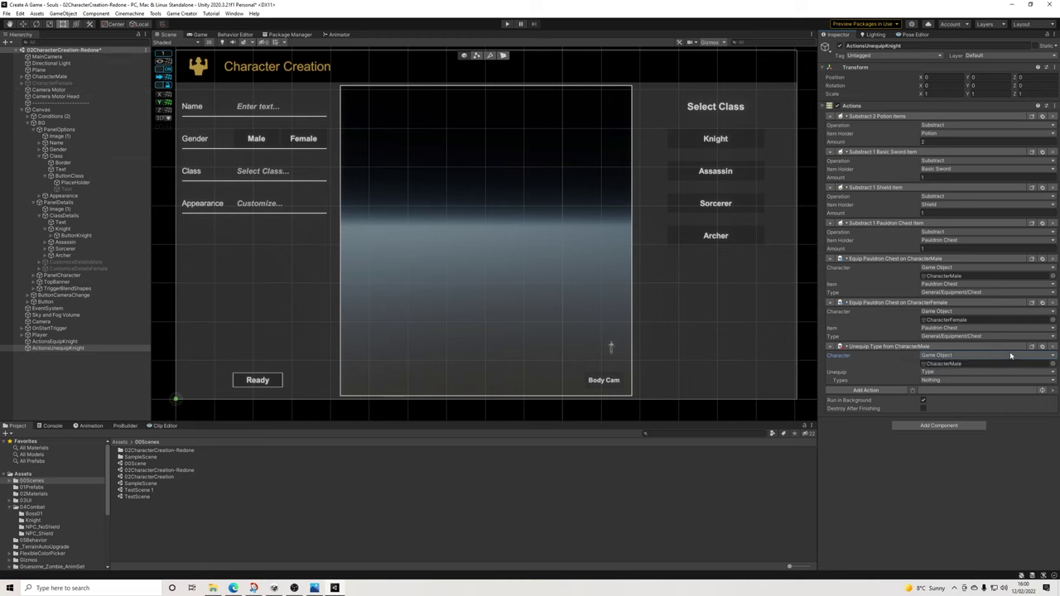
Duplicate the unequip action, assign CharacterFemale to the copy and make it unequip the item Pauldron Chest
{"action": "left_click", "coordinate": [1042, 346]}
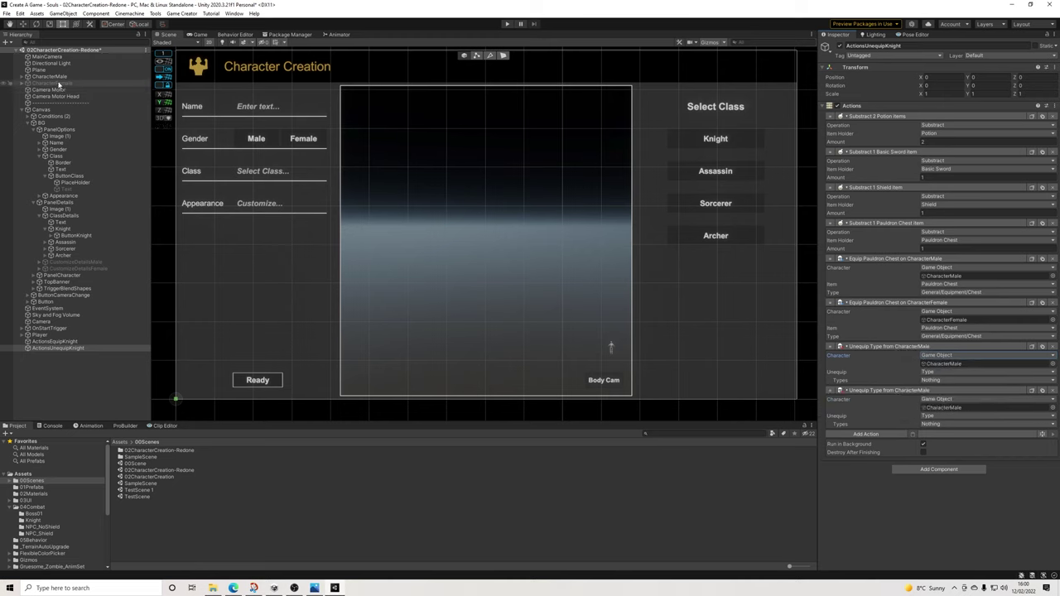
{"action": "left_click_drag", "start_coordinate": [59, 84], "coordinate": [946, 408]}
{"action": "left_click", "coordinate": [936, 415]}
{"action": "left_click", "coordinate": [936, 425]}
{"action": "left_click", "coordinate": [939, 424]}
{"action": "left_click", "coordinate": [941, 475]}
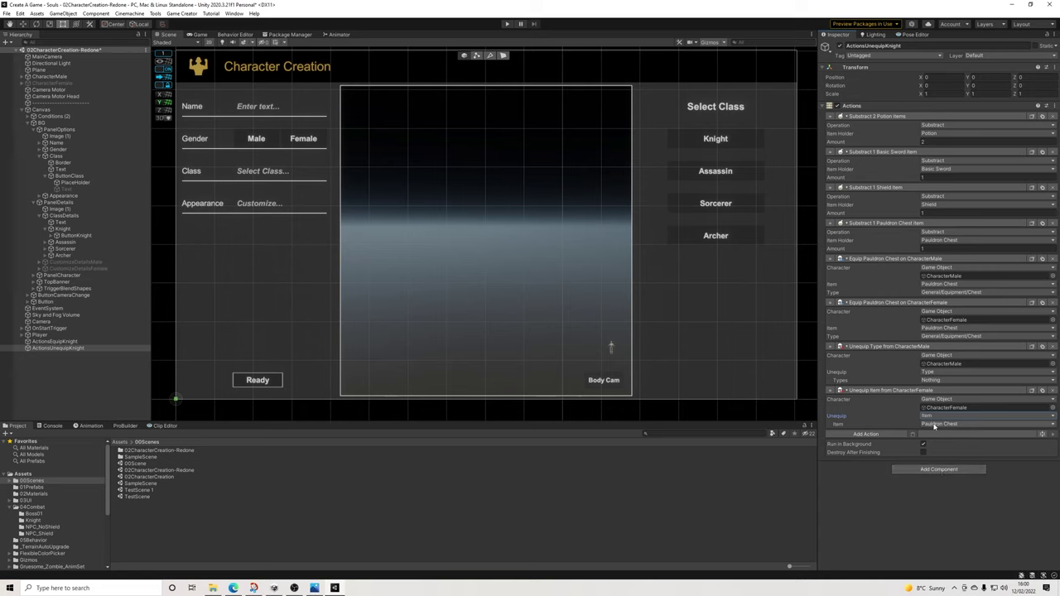
Make the CharacterMale unequip action remove the item Basic Sword, and delete both Equip Pauldron Chest actions from ActionsUnequipKnight
{"action": "left_click", "coordinate": [934, 381]}
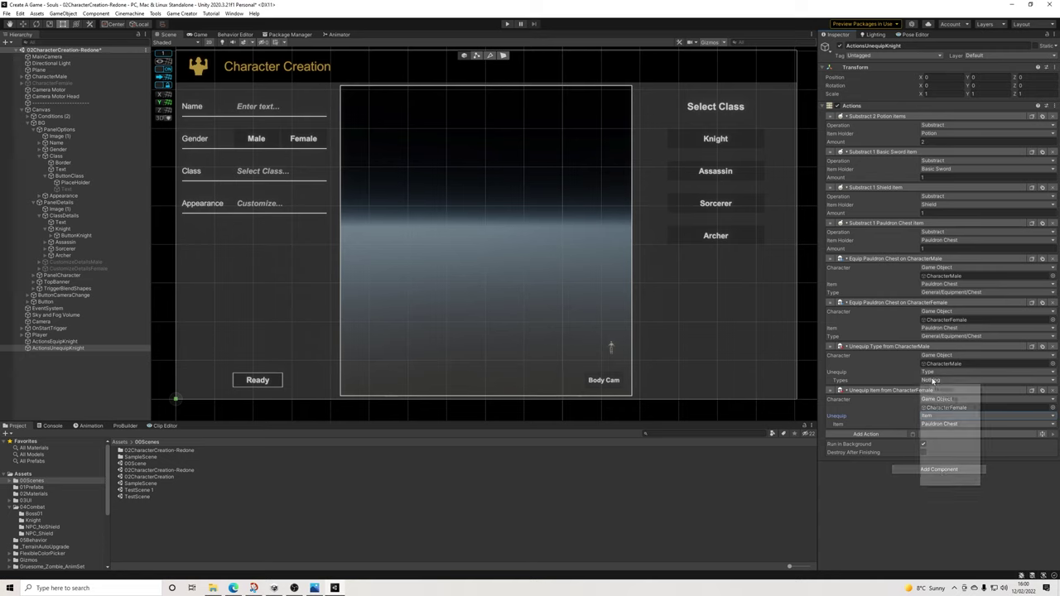
{"action": "left_click", "coordinate": [939, 374]}
{"action": "left_click", "coordinate": [939, 390]}
{"action": "left_click", "coordinate": [936, 380]}
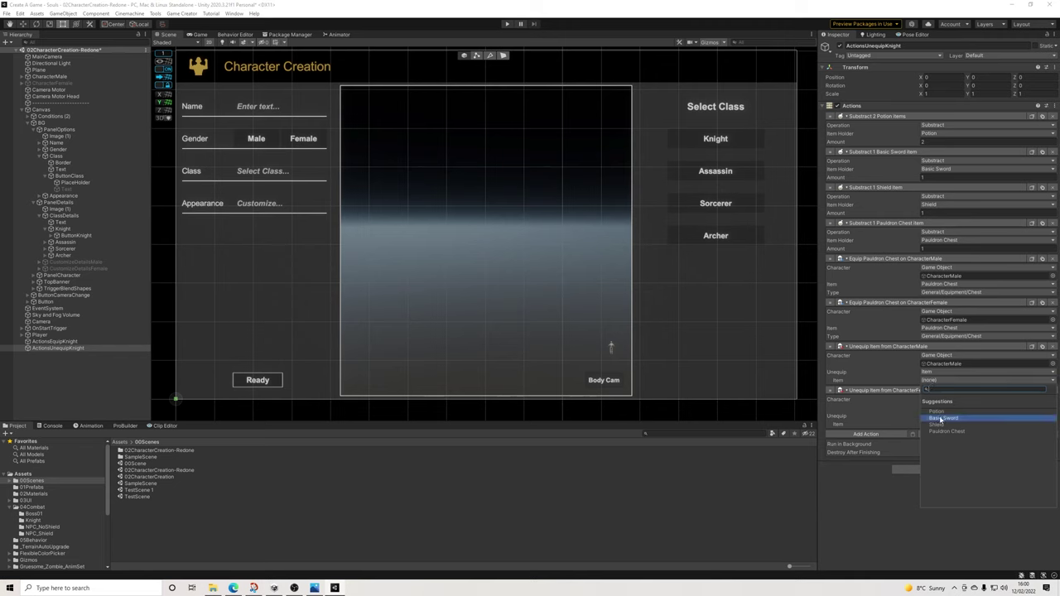
{"action": "left_click", "coordinate": [942, 419]}
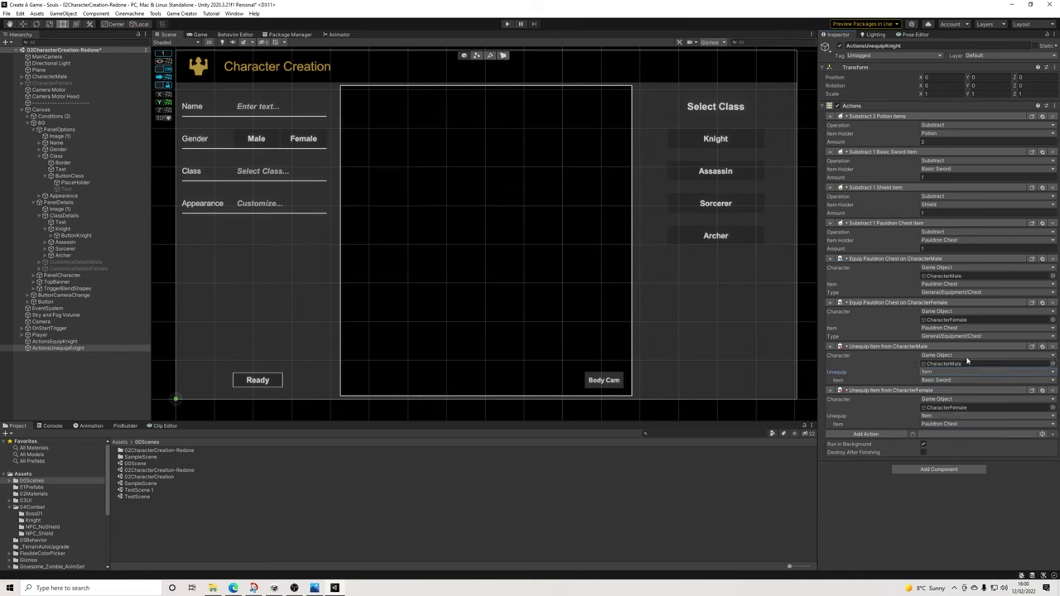
{"action": "left_click", "coordinate": [1053, 259]}
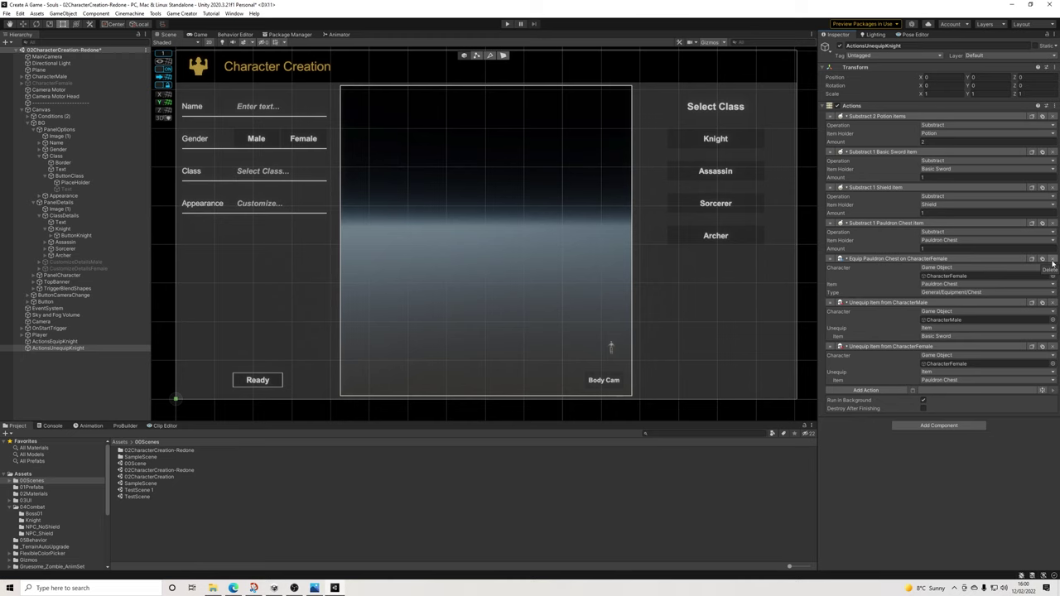
{"action": "left_click", "coordinate": [1052, 259]}
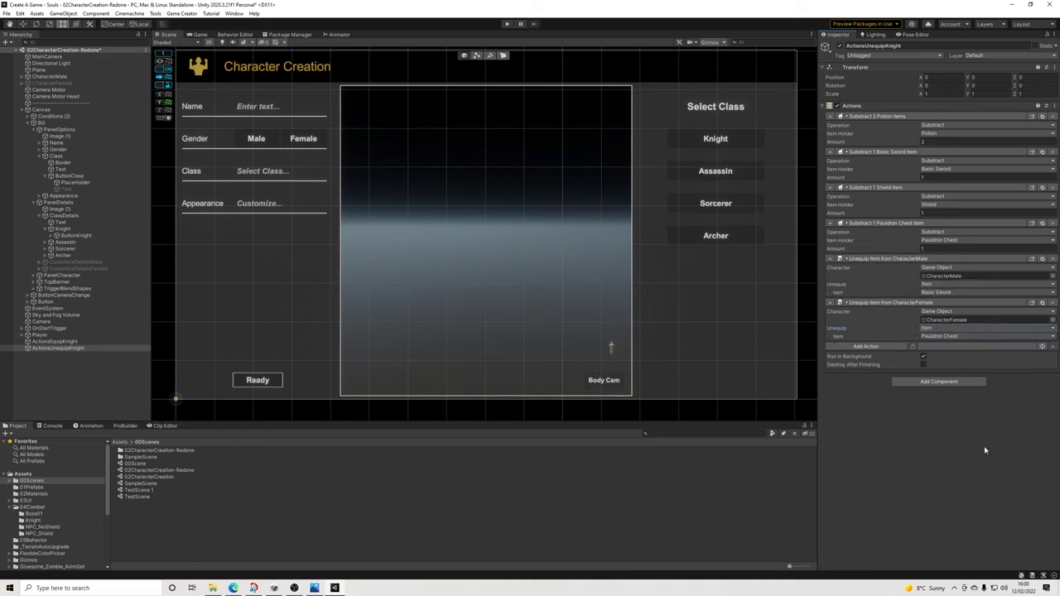
{"action": "left_click", "coordinate": [75, 342]}
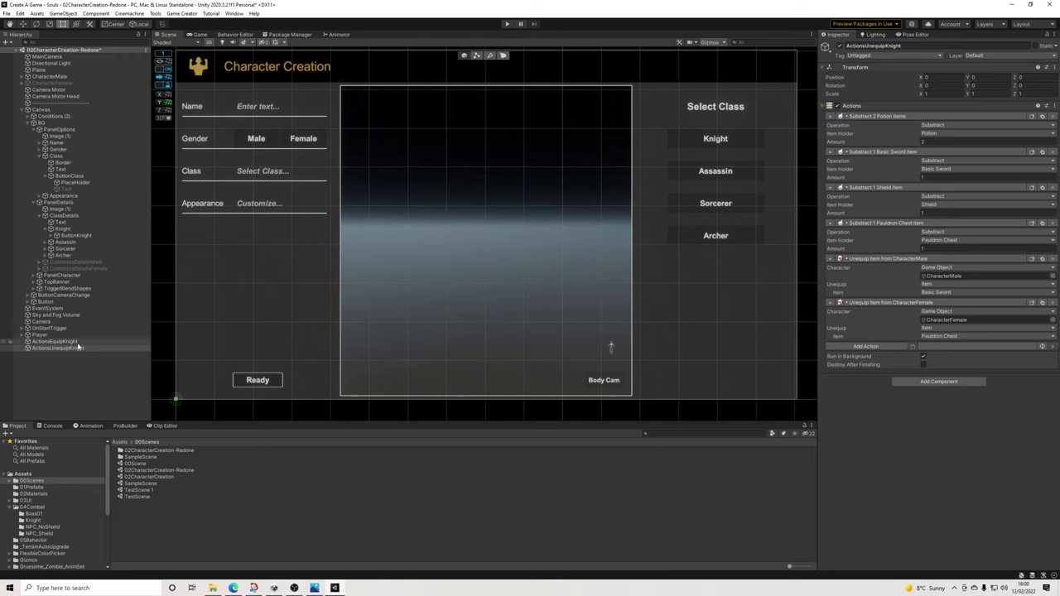
{"action": "left_click", "coordinate": [78, 349]}
{"action": "left_click", "coordinate": [76, 342]}
{"action": "left_click", "coordinate": [72, 349]}
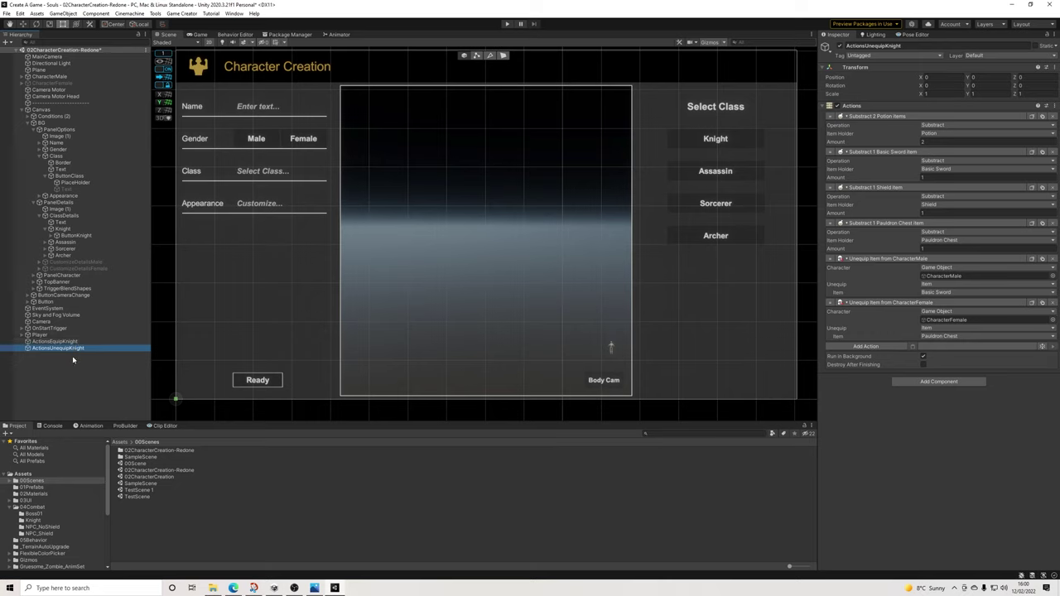
{"action": "left_click", "coordinate": [71, 369]}
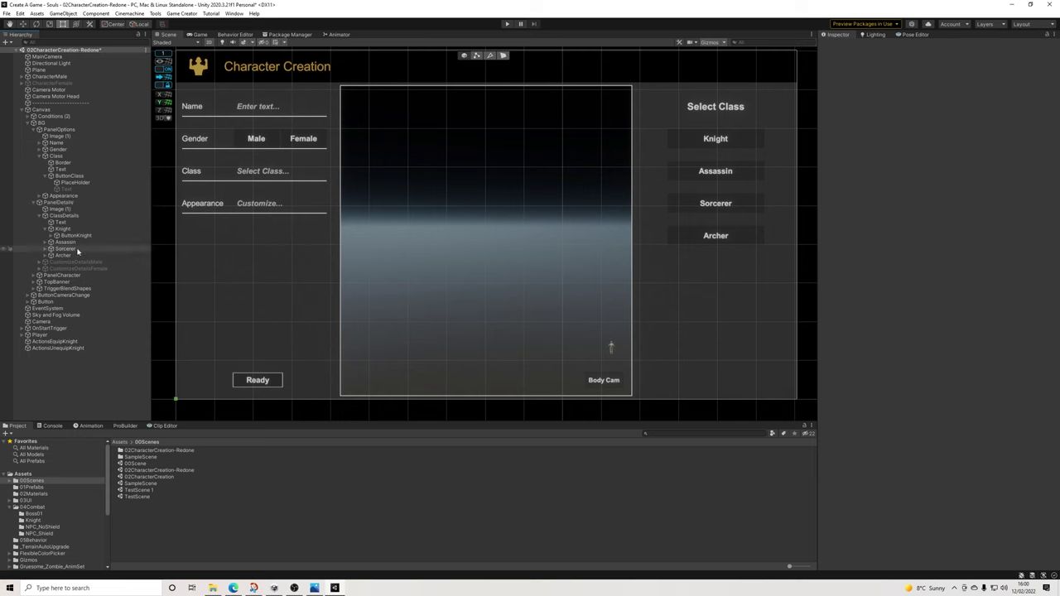
Assign ActionsEquipKnight to the Execute Actions action of ButtonKnight
{"action": "left_click", "coordinate": [711, 137]}
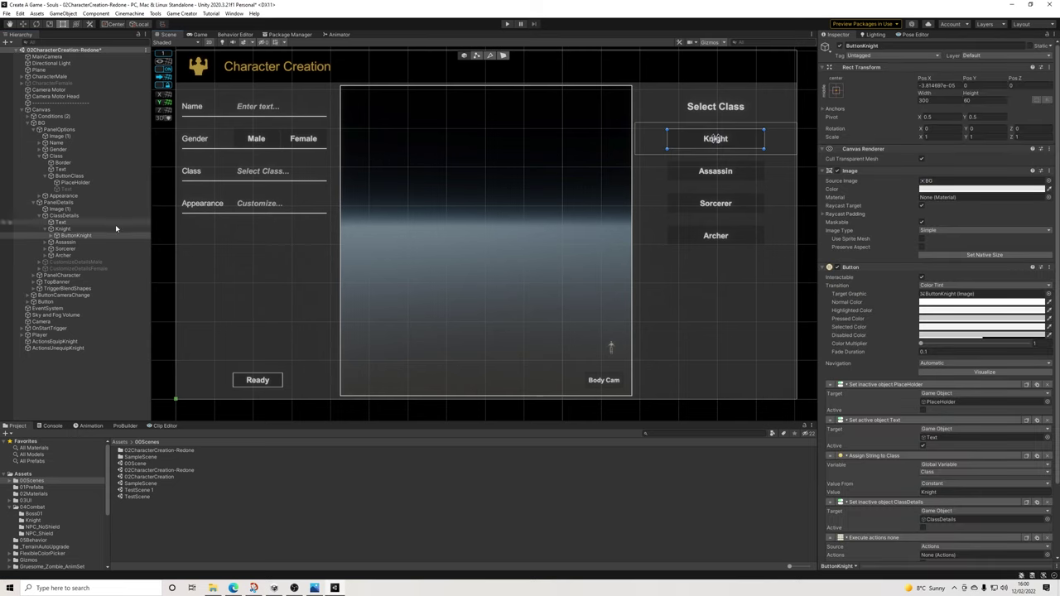
{"action": "scroll", "coordinate": [951, 431], "scroll_direction": "down", "scroll_amount": 3}
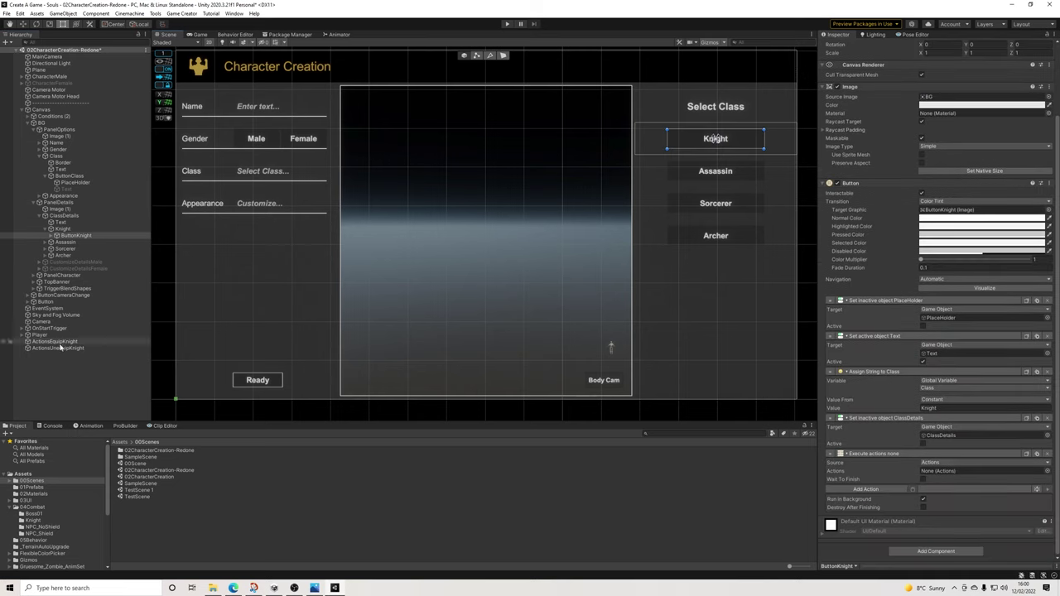
{"action": "left_click_drag", "start_coordinate": [58, 342], "coordinate": [950, 479]}
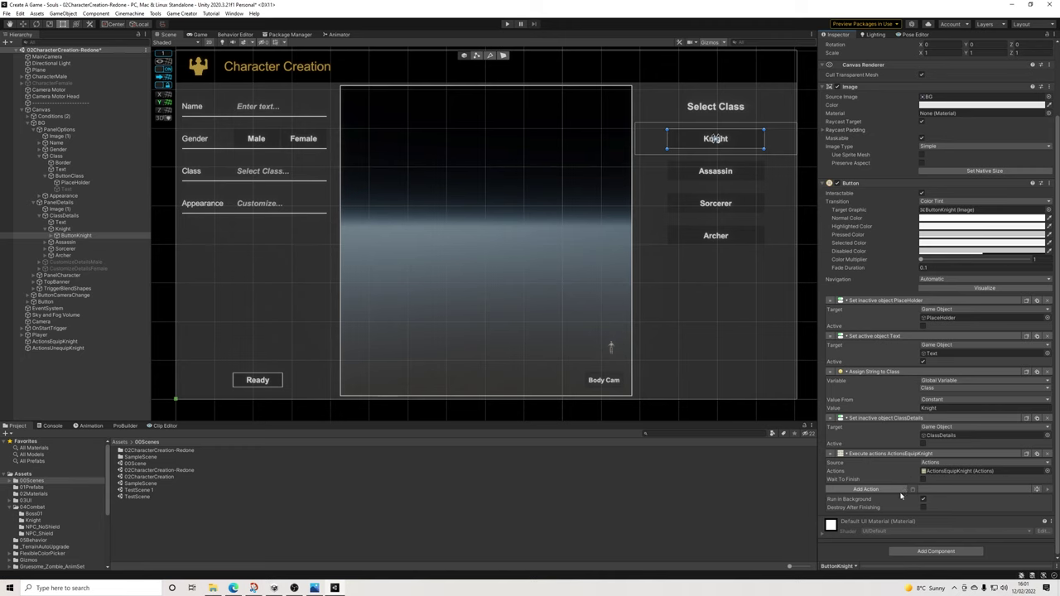
{"action": "left_click", "coordinate": [894, 491]}
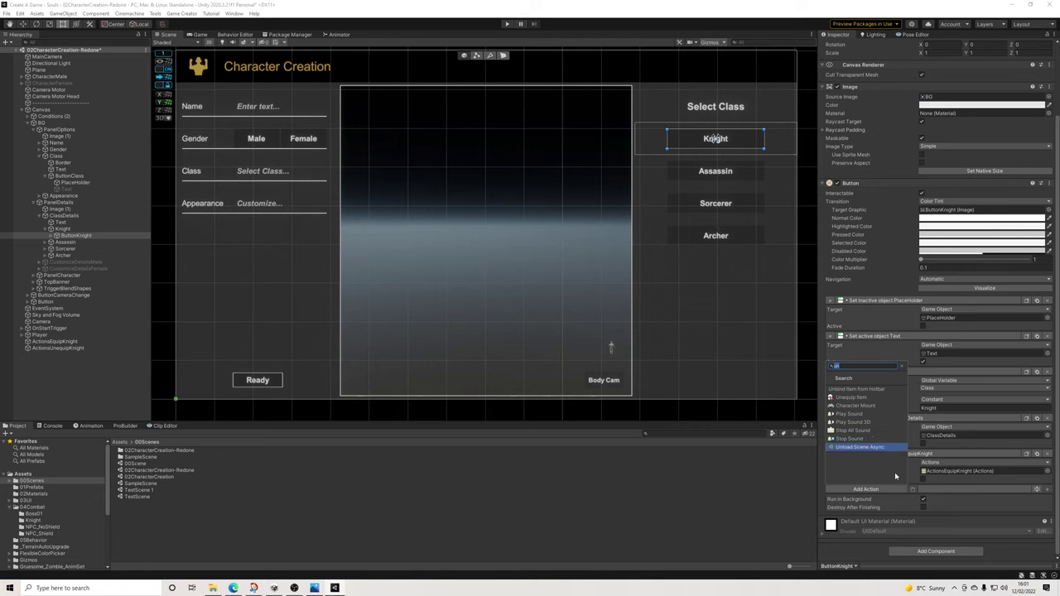
{"action": "left_click", "coordinate": [536, 432]}
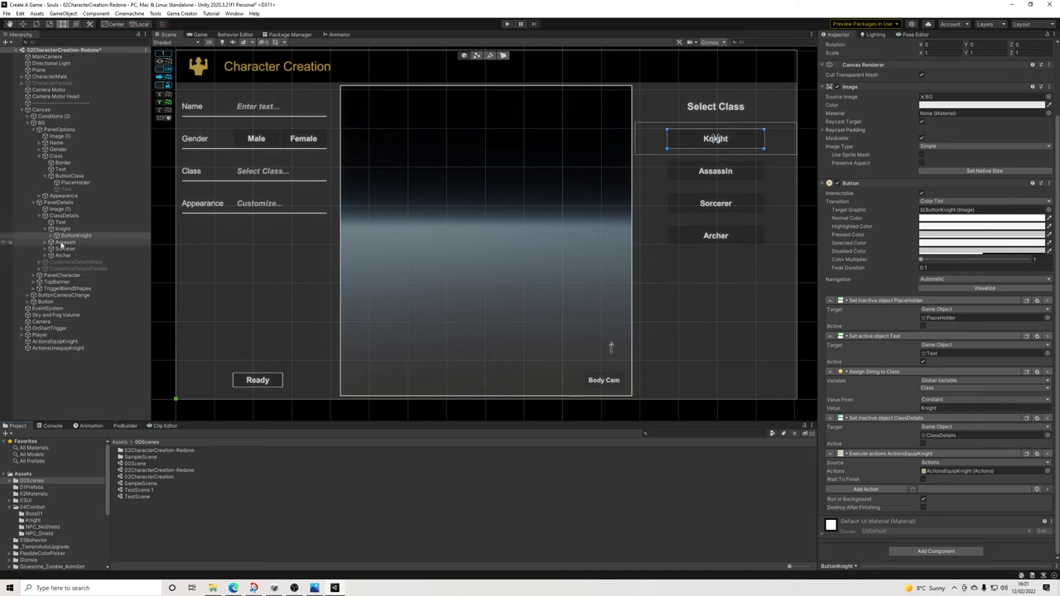
Add an Execute Actions action to ButtonAssassin and assign ActionsUnequipKnight to it
{"action": "left_click", "coordinate": [65, 242]}
{"action": "left_click", "coordinate": [46, 242]}
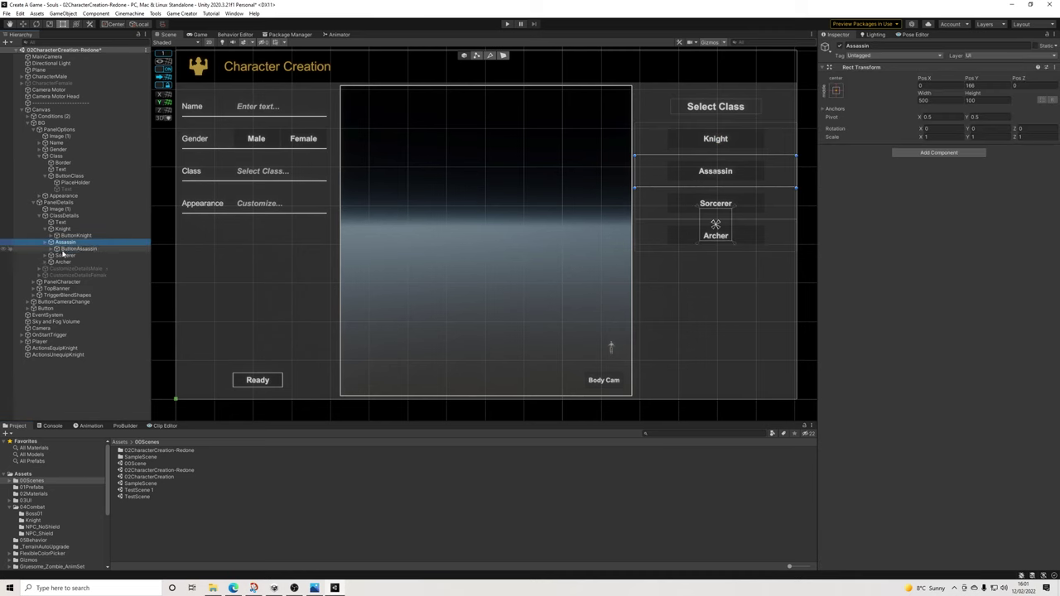
{"action": "left_click", "coordinate": [76, 249]}
{"action": "scroll", "coordinate": [899, 487], "scroll_direction": "down", "scroll_amount": 2}
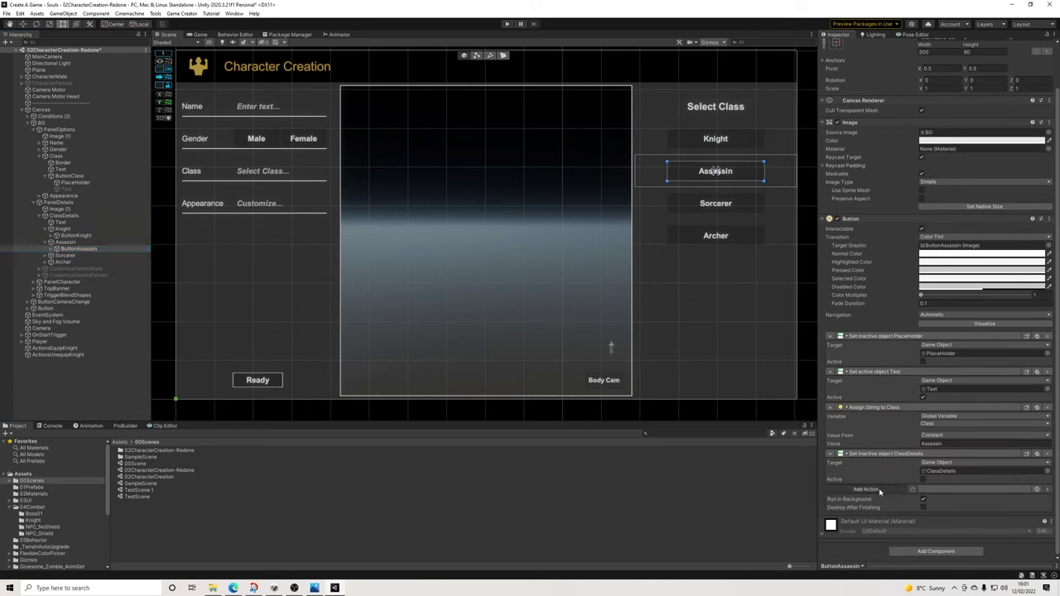
{"action": "left_click", "coordinate": [899, 489]}
{"action": "type", "text": "un"}
{"action": "key", "text": "BackSpace"}
{"action": "key", "text": "BackSpace"}
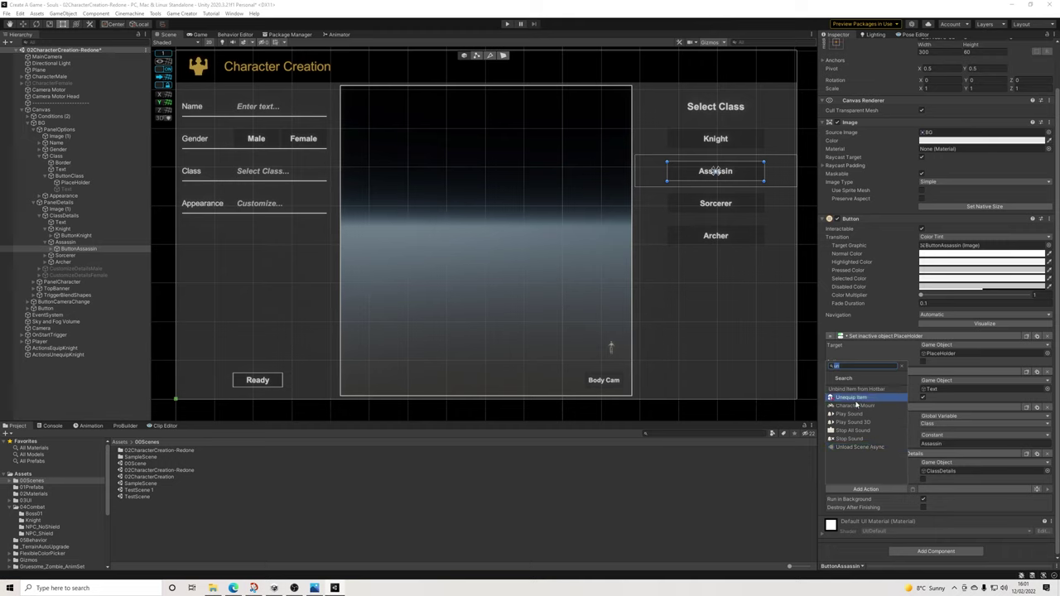
{"action": "type", "text": "ex"}
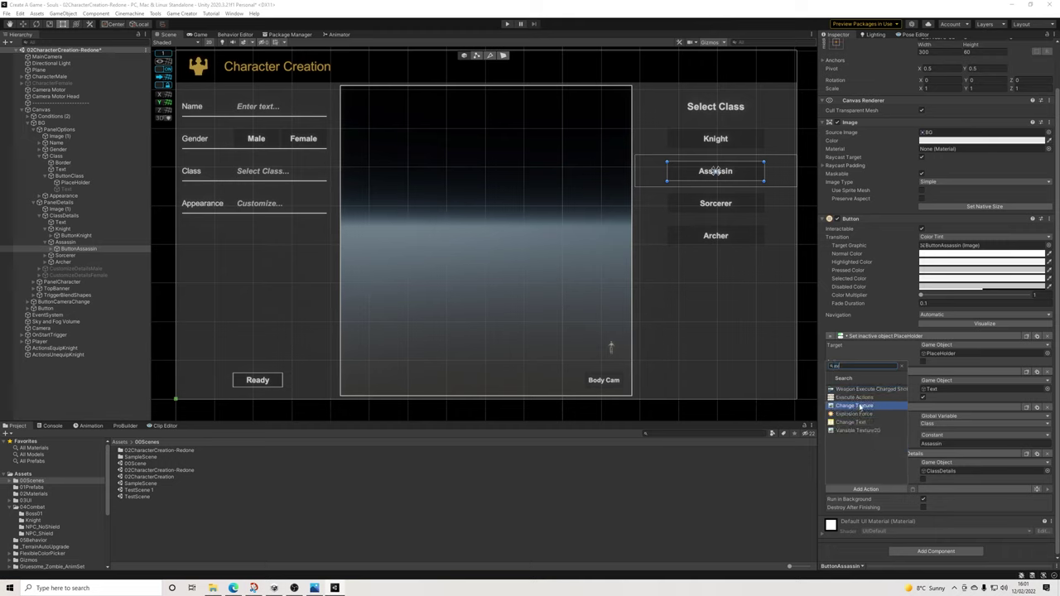
{"action": "left_click", "coordinate": [854, 397]}
{"action": "left_click_drag", "start_coordinate": [91, 355], "coordinate": [952, 511]}
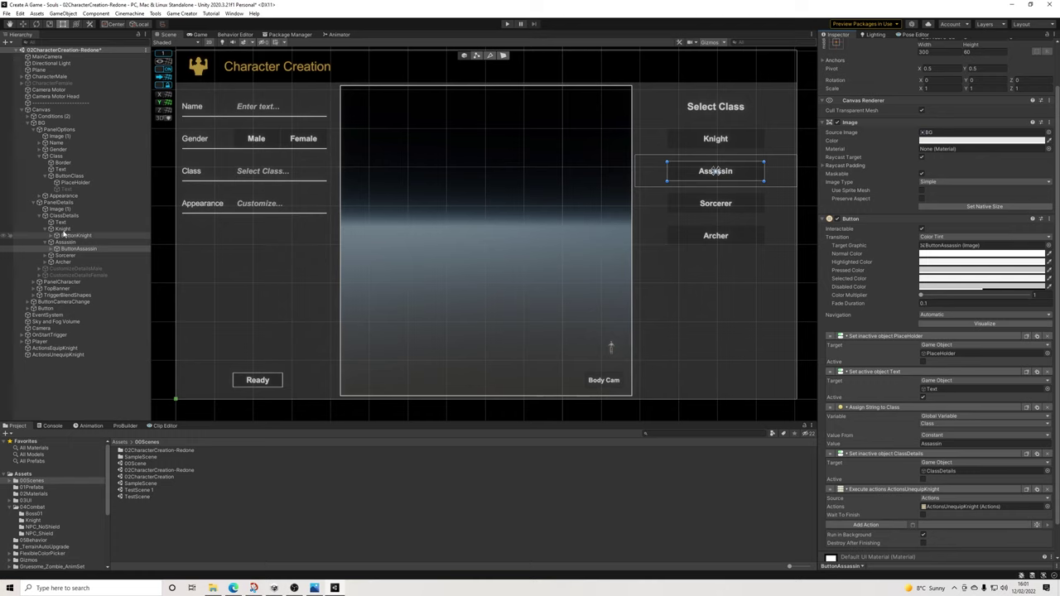
Deactivate the ClassDetails object and save the scene
{"action": "left_click", "coordinate": [65, 215]}
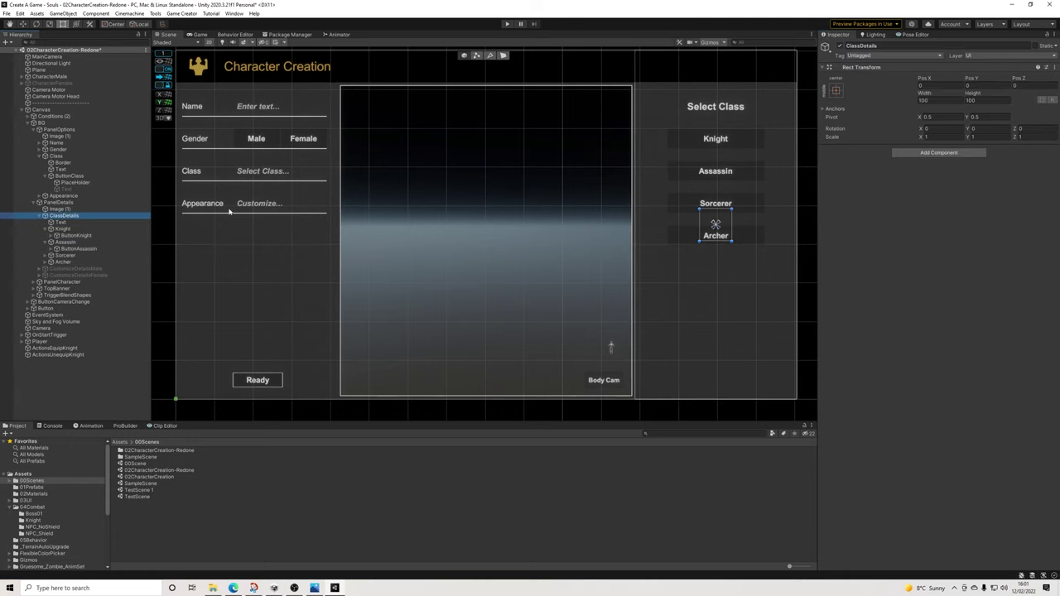
{"action": "left_click", "coordinate": [839, 46]}
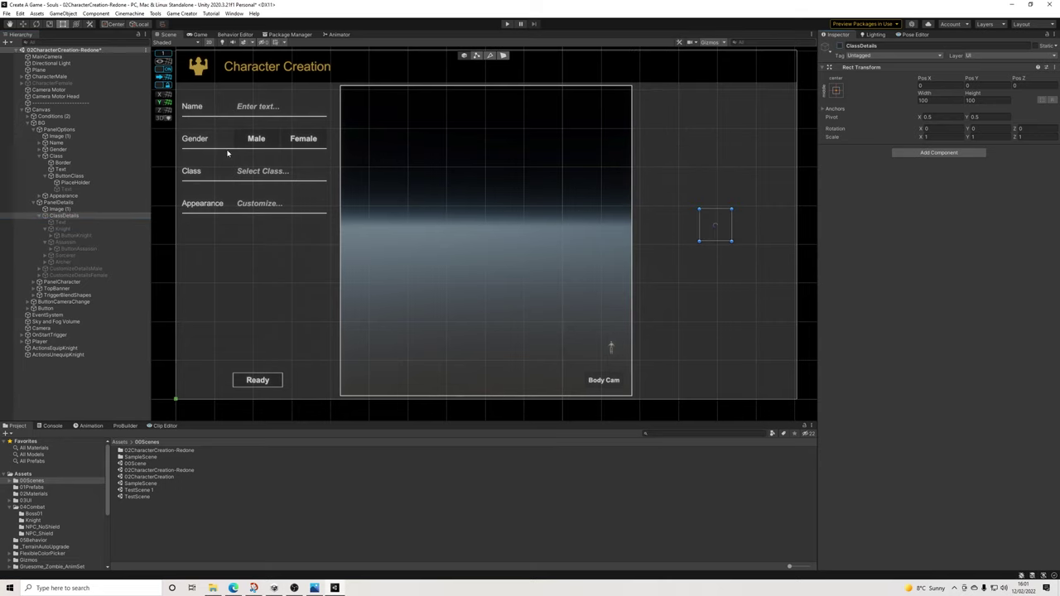
{"action": "left_click", "coordinate": [7, 14]}
{"action": "left_click", "coordinate": [33, 51]}
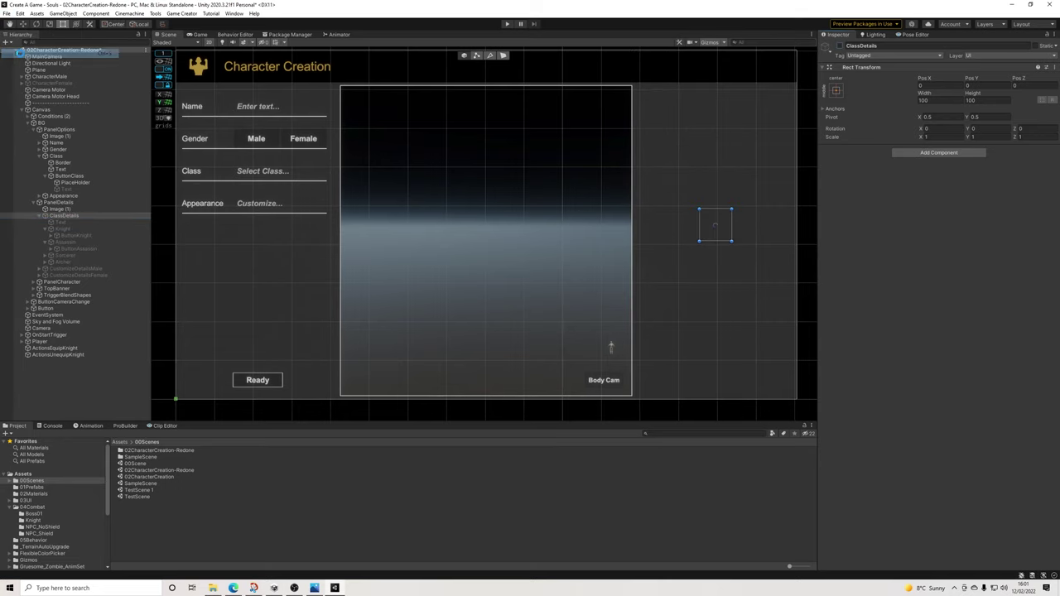
Run the character creation scene briefly in play mode and stop it
{"action": "left_click", "coordinate": [508, 24]}
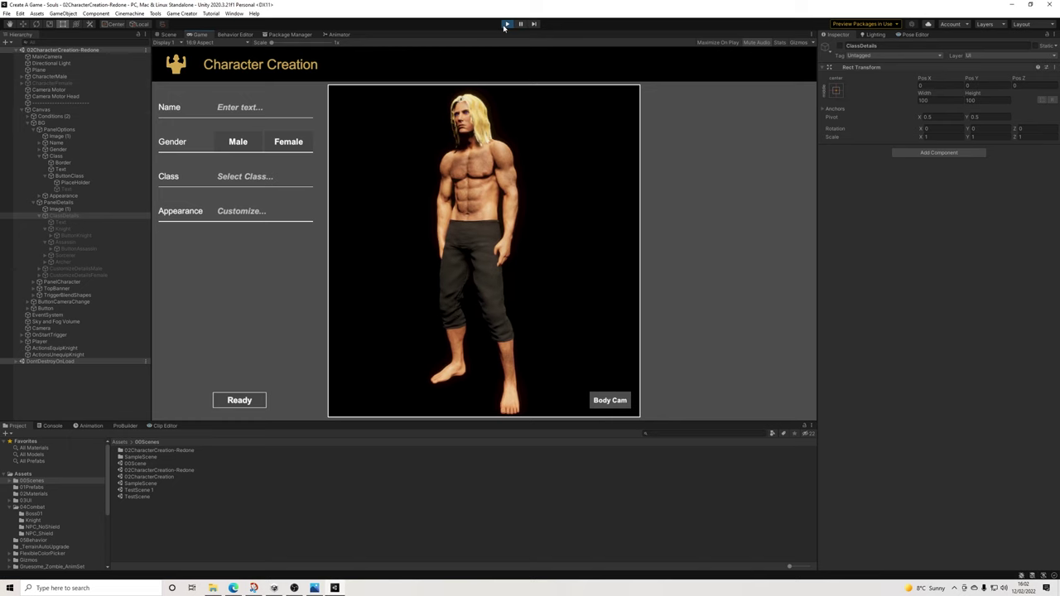
{"action": "left_click", "coordinate": [506, 24]}
Add the Character Melee component to CharacterMale
{"action": "left_click", "coordinate": [49, 77]}
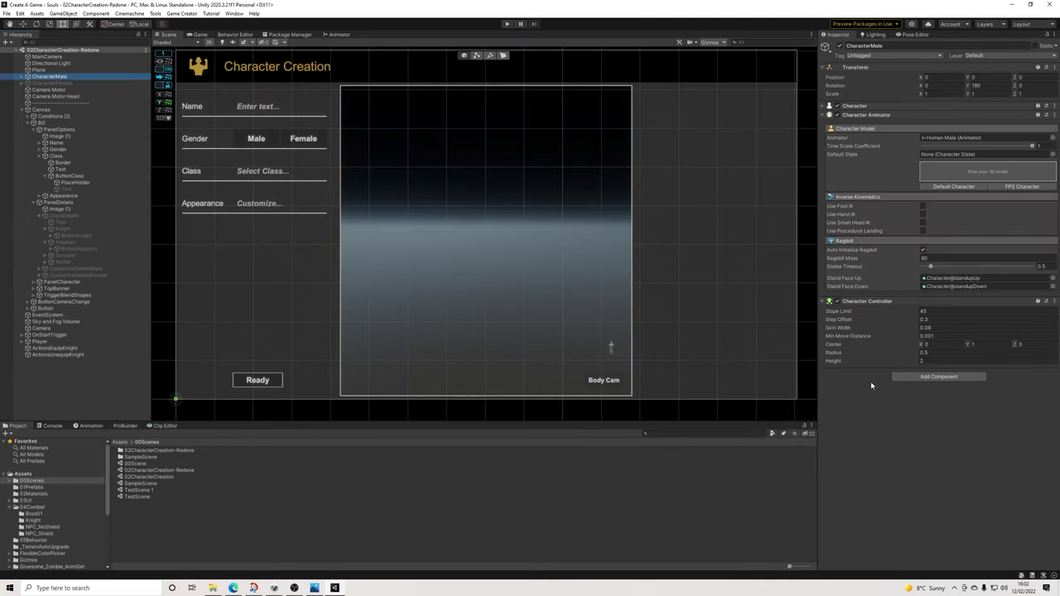
{"action": "left_click", "coordinate": [915, 378]}
{"action": "type", "text": "mel"}
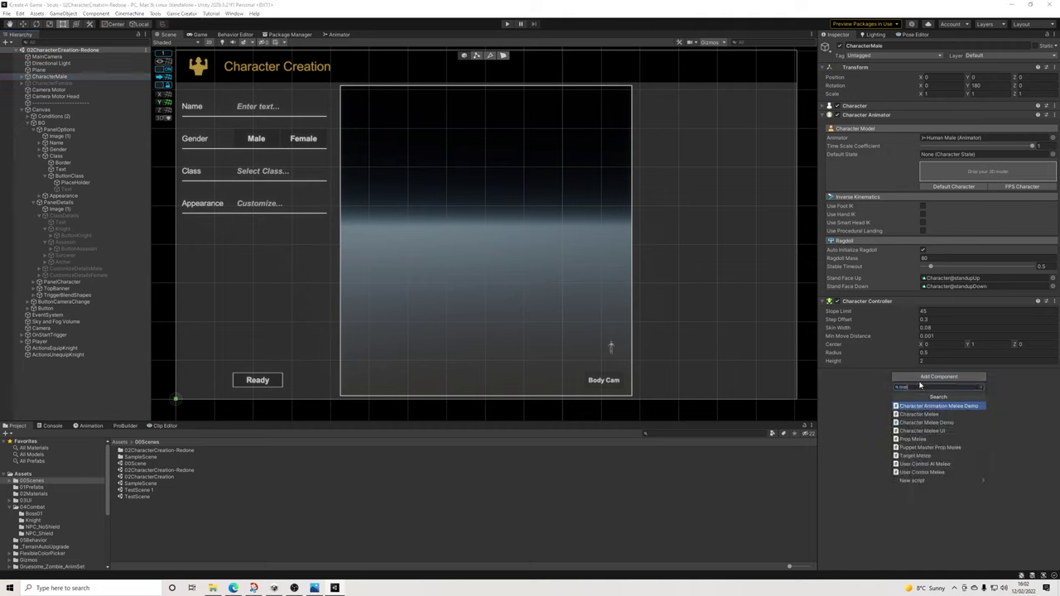
{"action": "key", "text": "Down"}
{"action": "key", "text": "Return"}
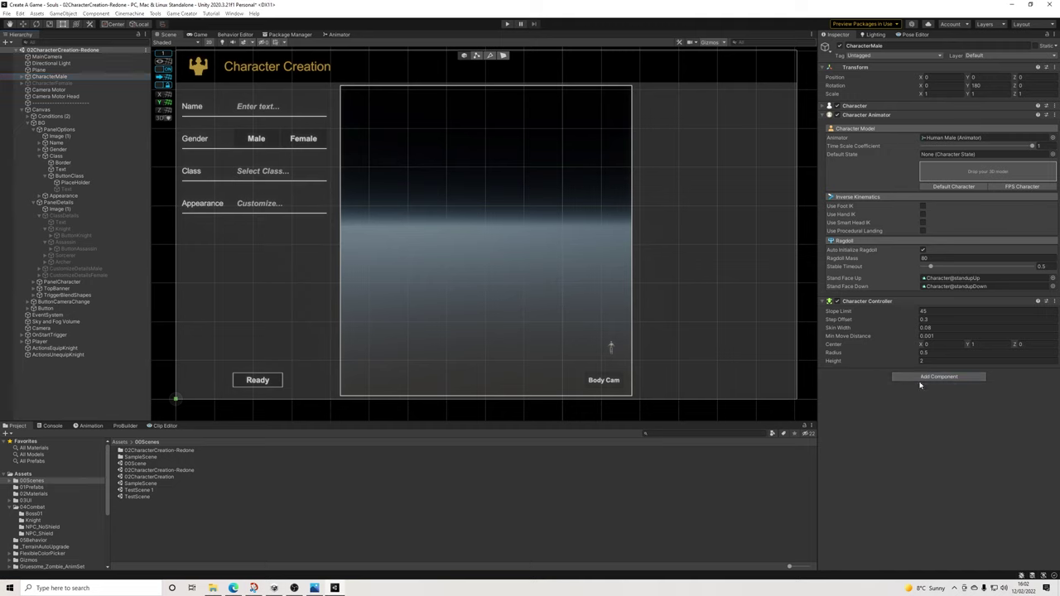
Add the Player Equipment component to CharacterMale
{"action": "left_click", "coordinate": [919, 468]}
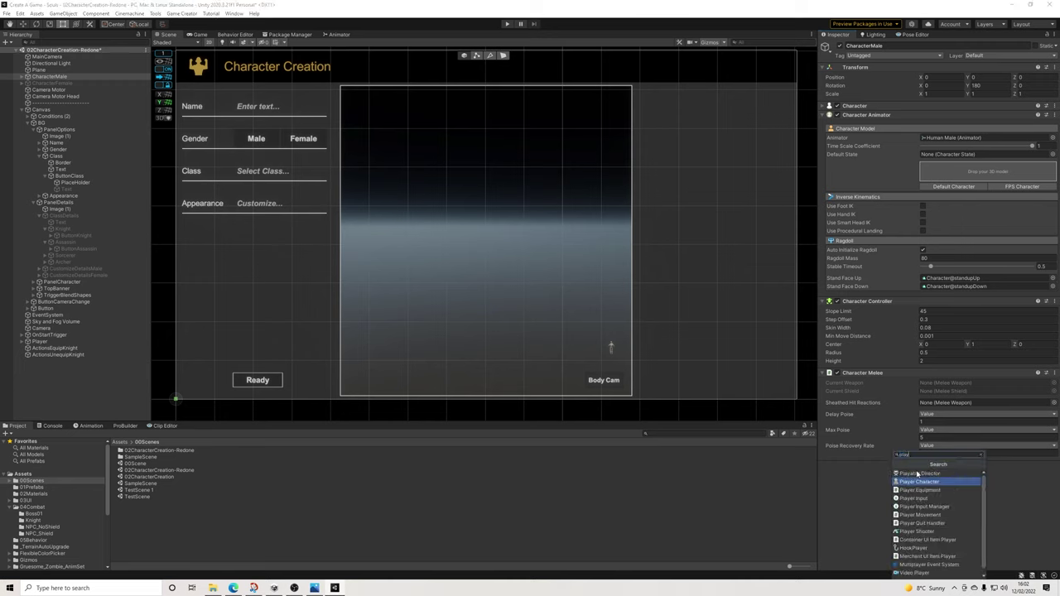
{"action": "key", "text": "BackSpace"}
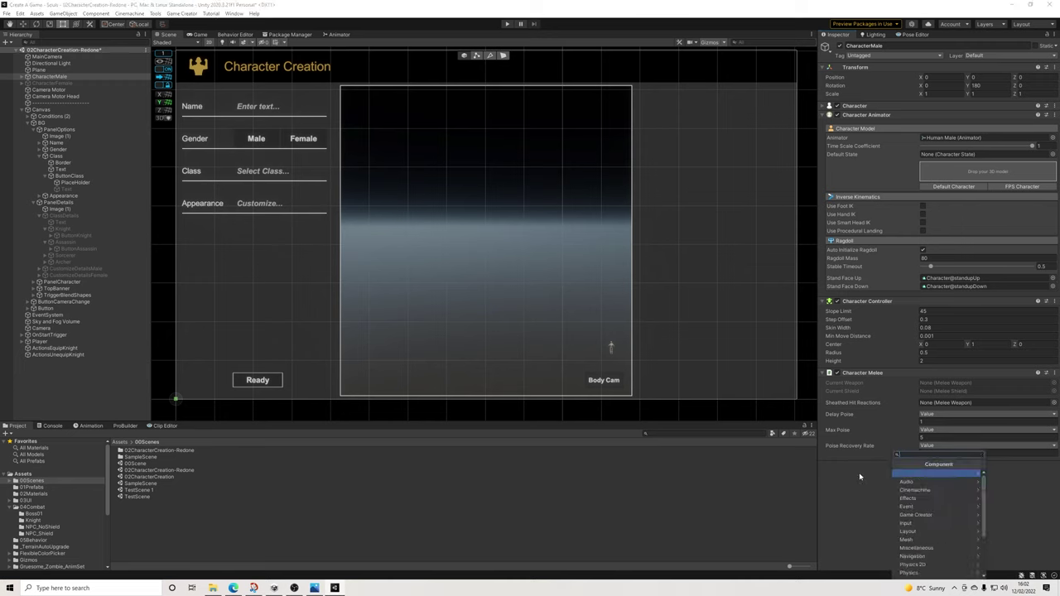
{"action": "left_click", "coordinate": [862, 482]}
{"action": "left_click", "coordinate": [924, 469]}
{"action": "type", "text": "play"}
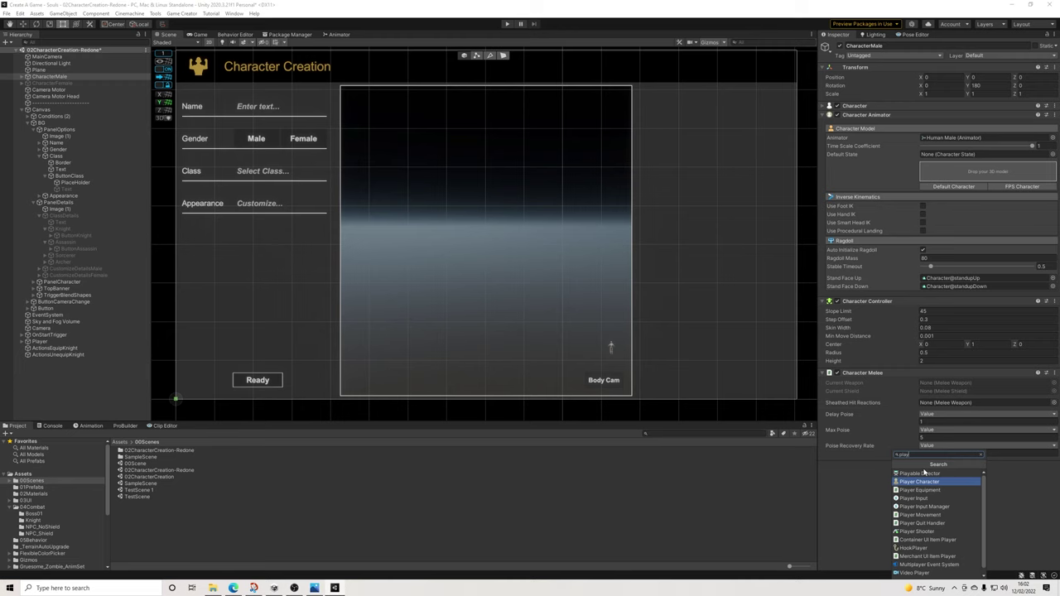
{"action": "key", "text": "BackSpace"}
{"action": "key", "text": "BackSpace"}
{"action": "key", "text": "BackSpace"}
{"action": "key", "text": "BackSpace"}
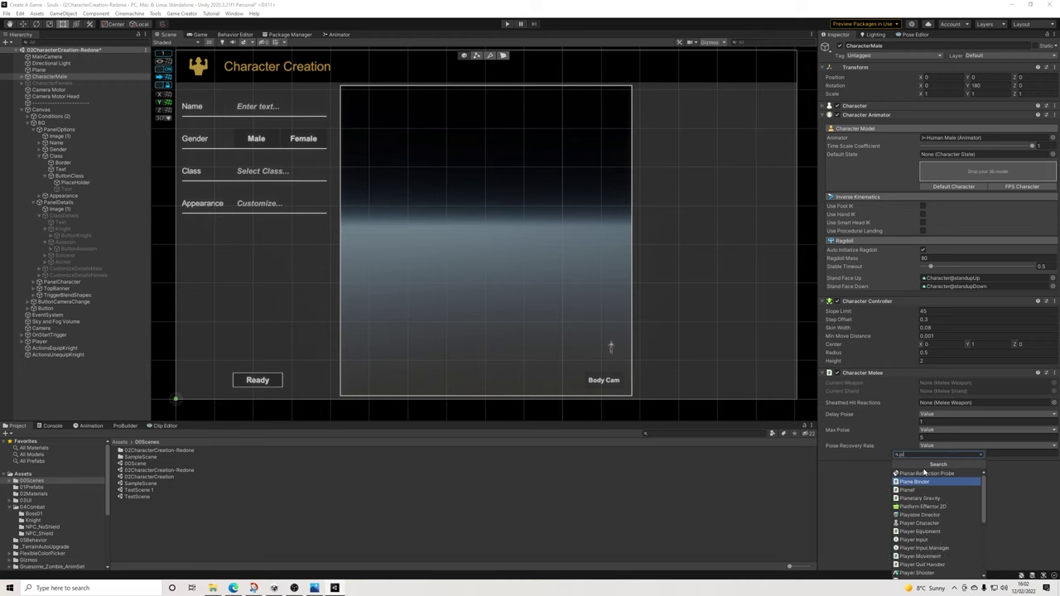
{"action": "type", "text": "equ"}
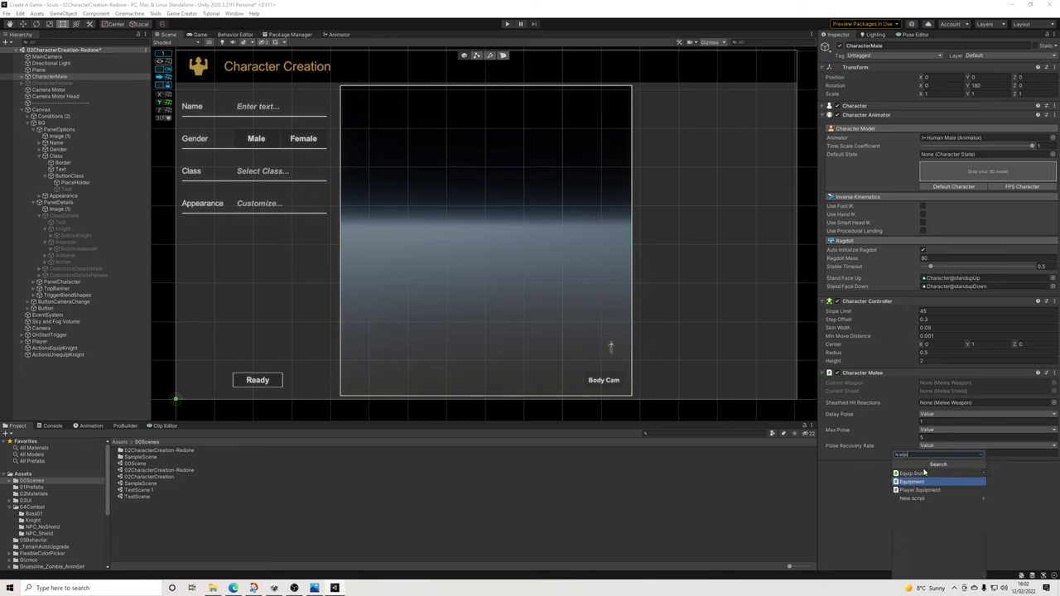
{"action": "key", "text": "Down"}
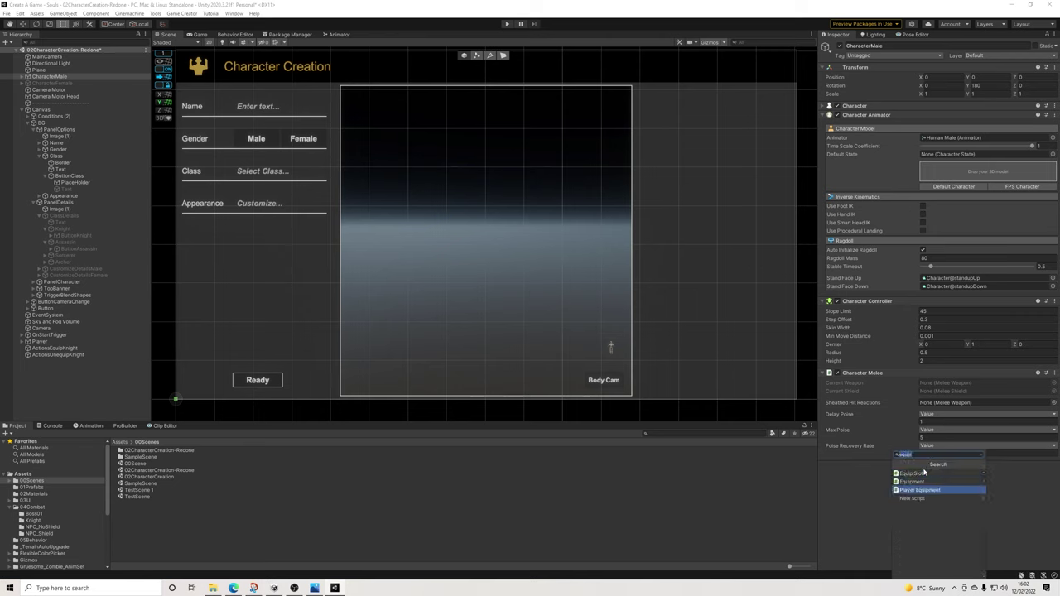
{"action": "key", "text": "Return"}
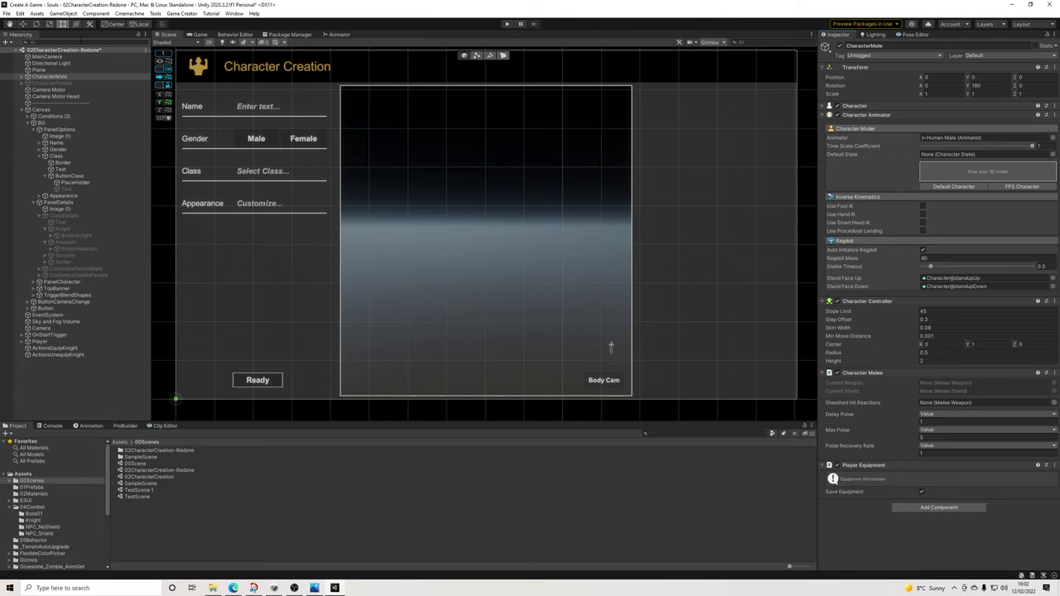
Save the scene and test it in play mode by choosing the Knight class for the male character
{"action": "left_click", "coordinate": [7, 14]}
{"action": "left_click", "coordinate": [18, 53]}
{"action": "left_click", "coordinate": [507, 24]}
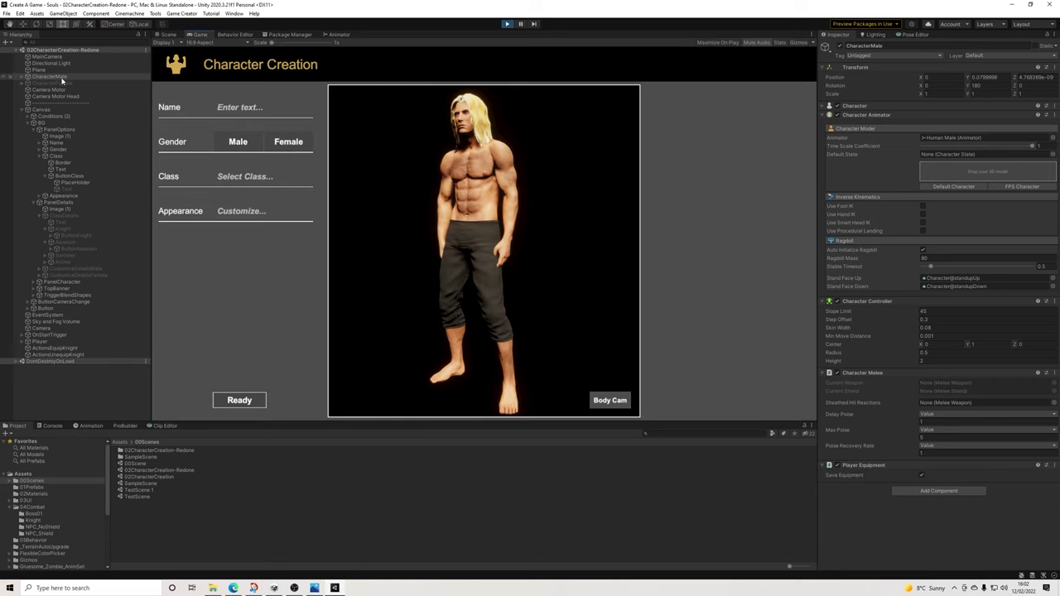
{"action": "left_click", "coordinate": [245, 177]}
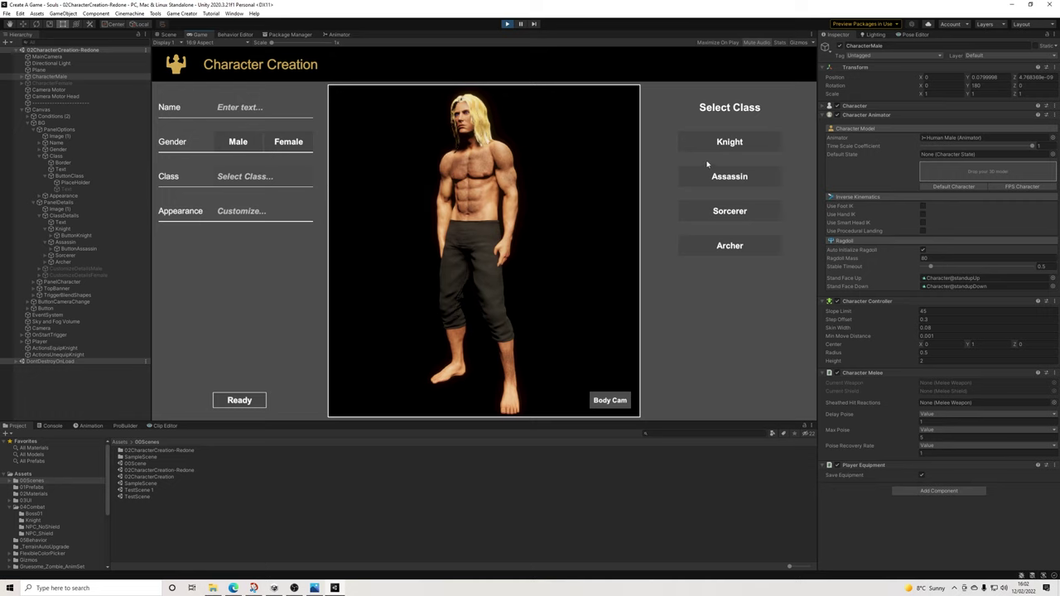
{"action": "left_click", "coordinate": [729, 142]}
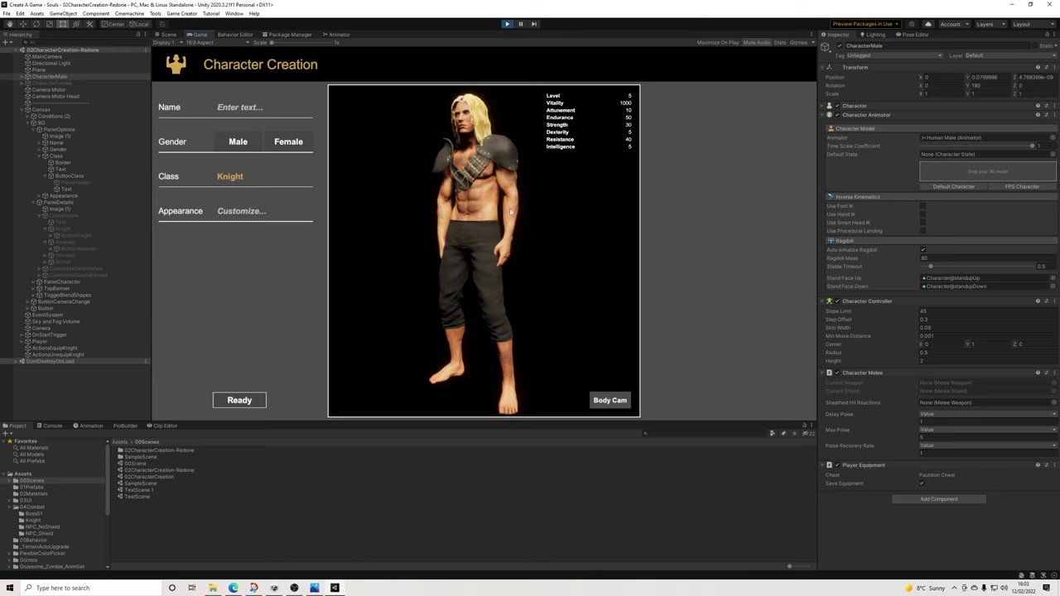
Switch the running character's class from Knight to Assassin to test item removal, and stop play mode
{"action": "left_click", "coordinate": [245, 180]}
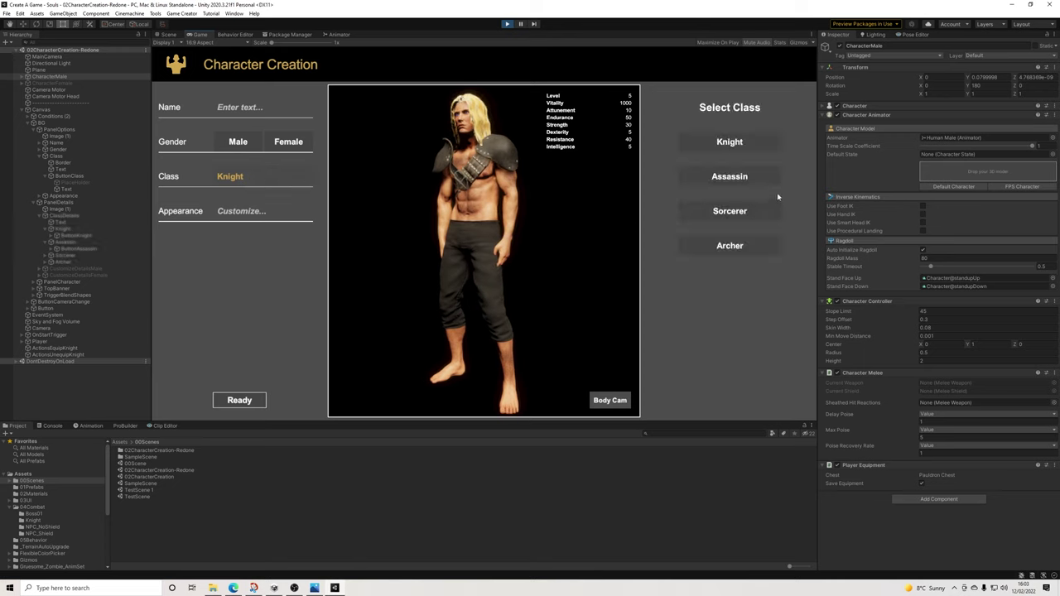
{"action": "left_click", "coordinate": [733, 179]}
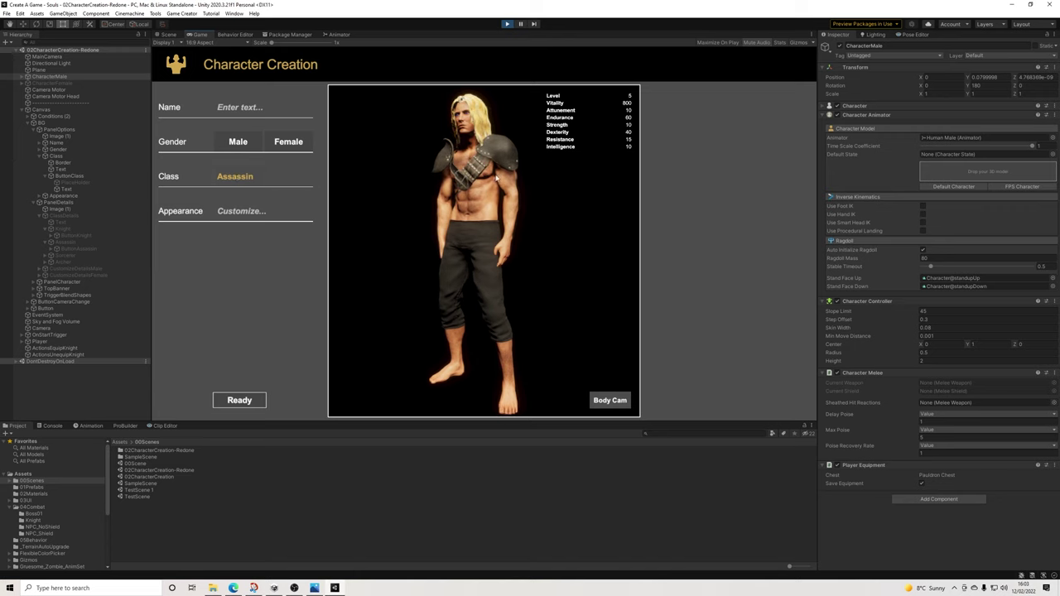
{"action": "left_click", "coordinate": [508, 24]}
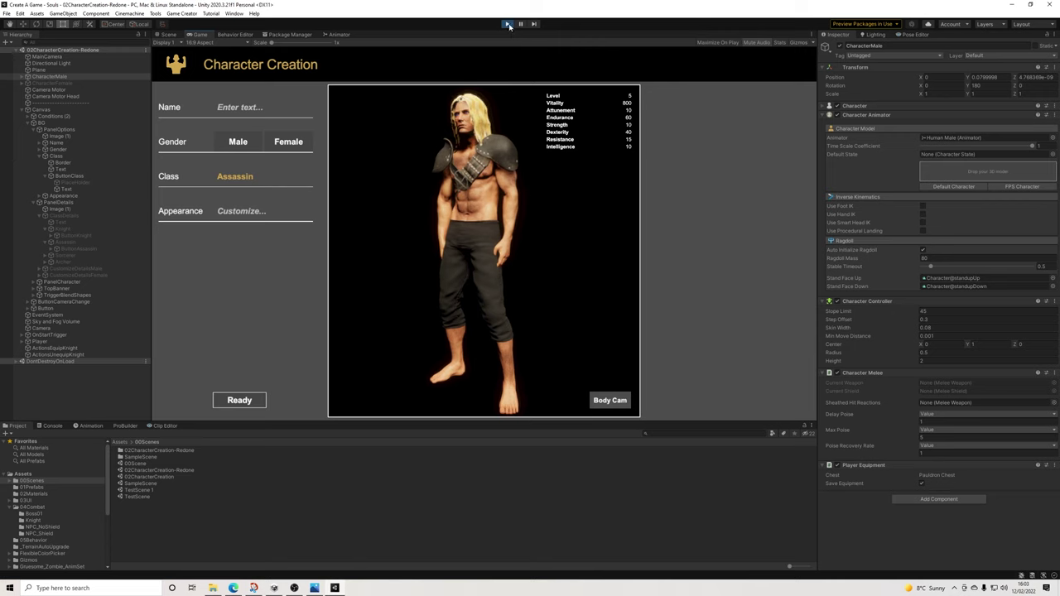
{"action": "left_click", "coordinate": [509, 24]}
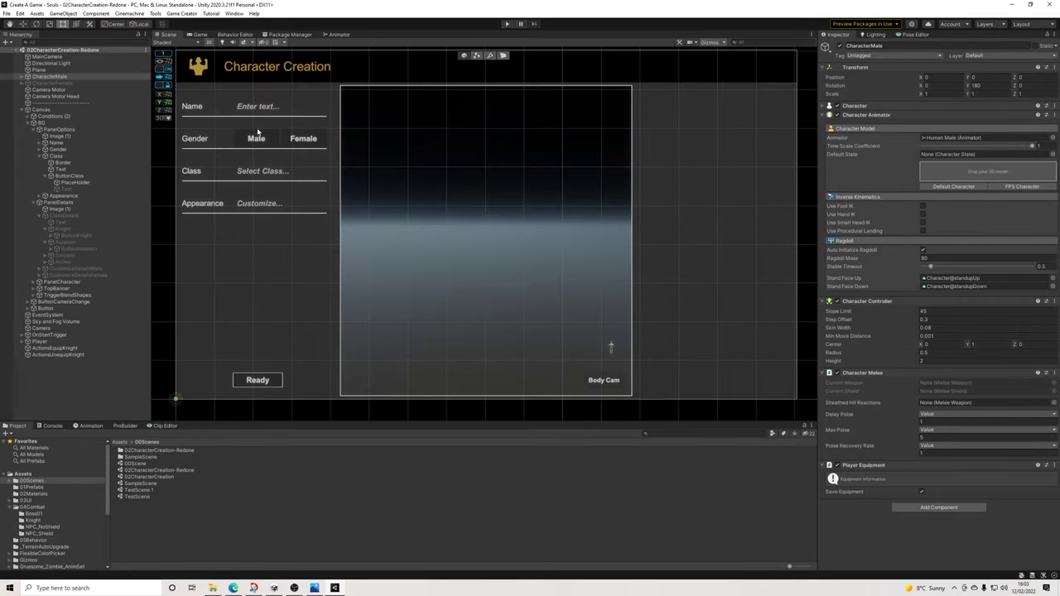
In ActionsEquipKnight, set CharacterMale's equip action to the Basic Sword item with type General/Weapons/RightHand
{"action": "left_click", "coordinate": [56, 349]}
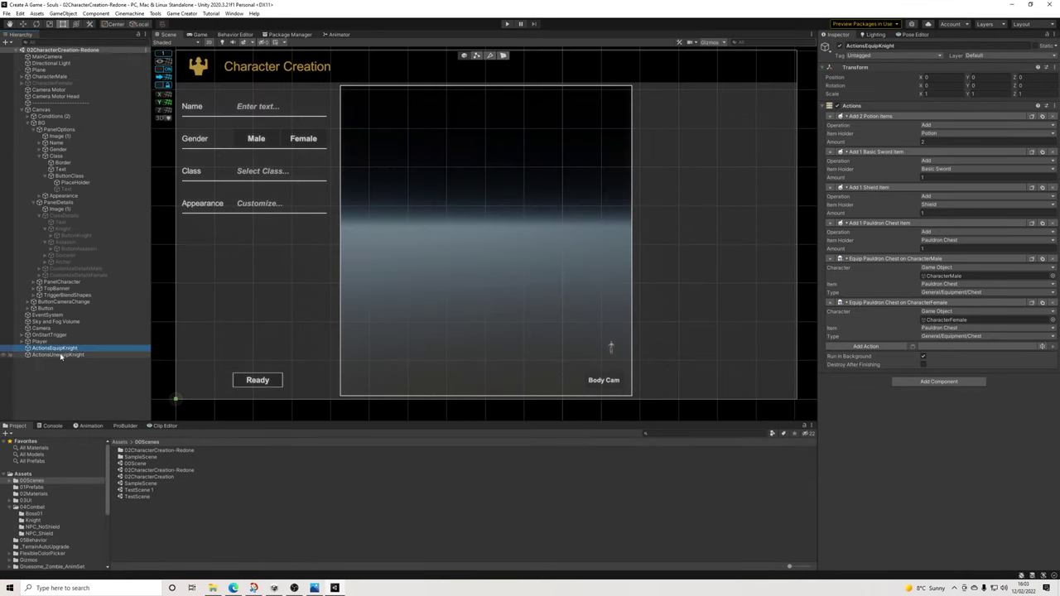
{"action": "left_click", "coordinate": [940, 241]}
{"action": "left_click", "coordinate": [908, 476]}
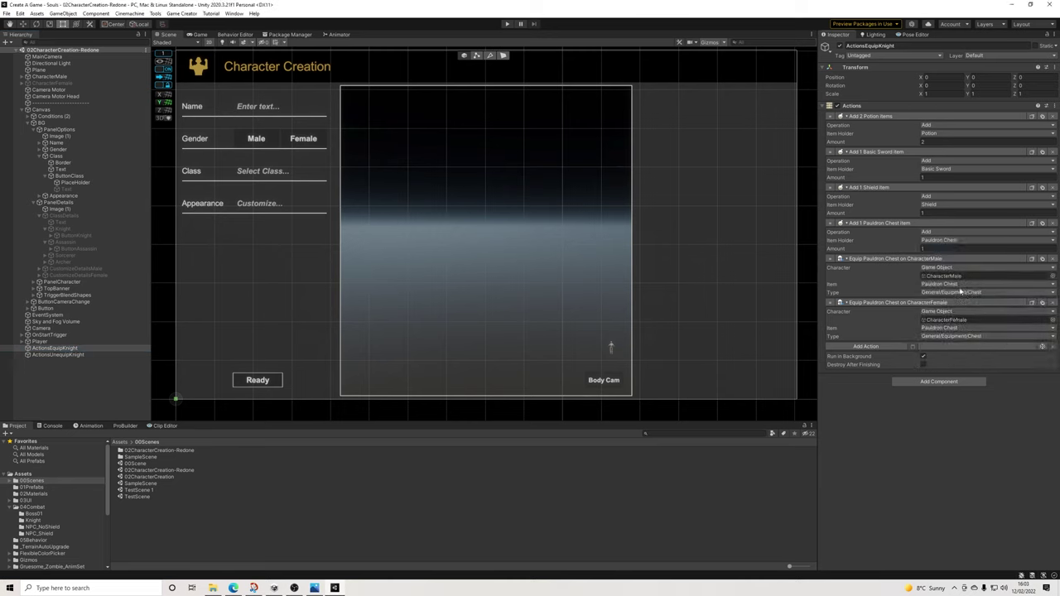
{"action": "left_click", "coordinate": [953, 287]}
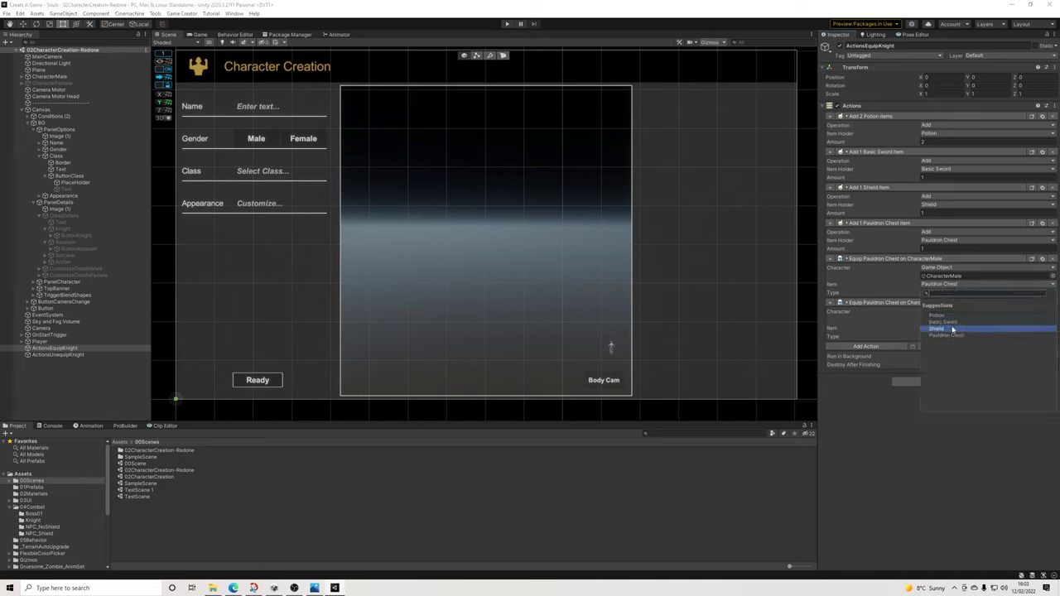
{"action": "left_click", "coordinate": [944, 322]}
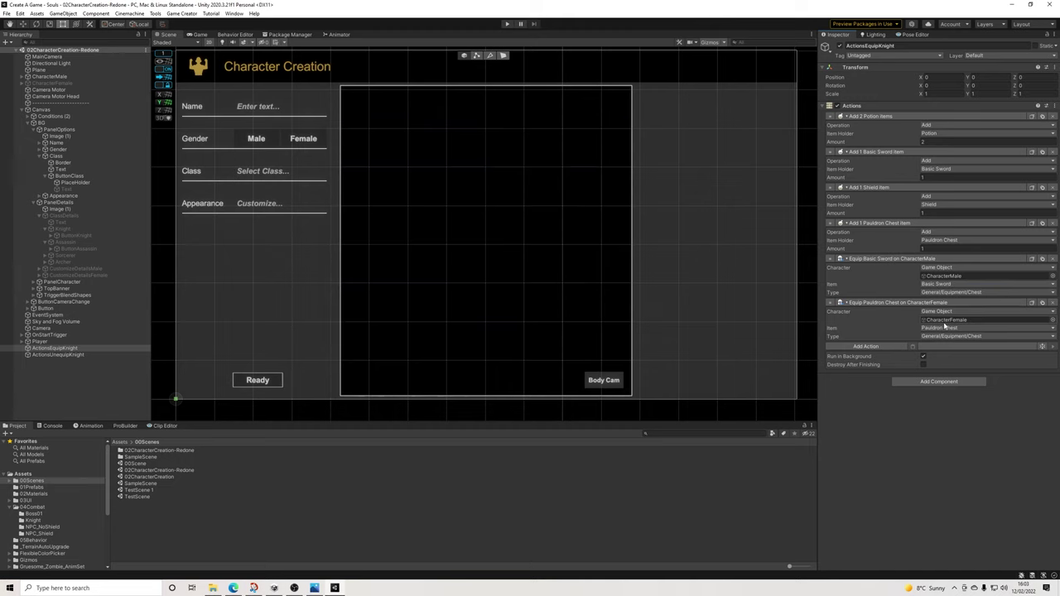
{"action": "left_click", "coordinate": [950, 294]}
{"action": "mouse_move", "coordinate": [944, 301]}
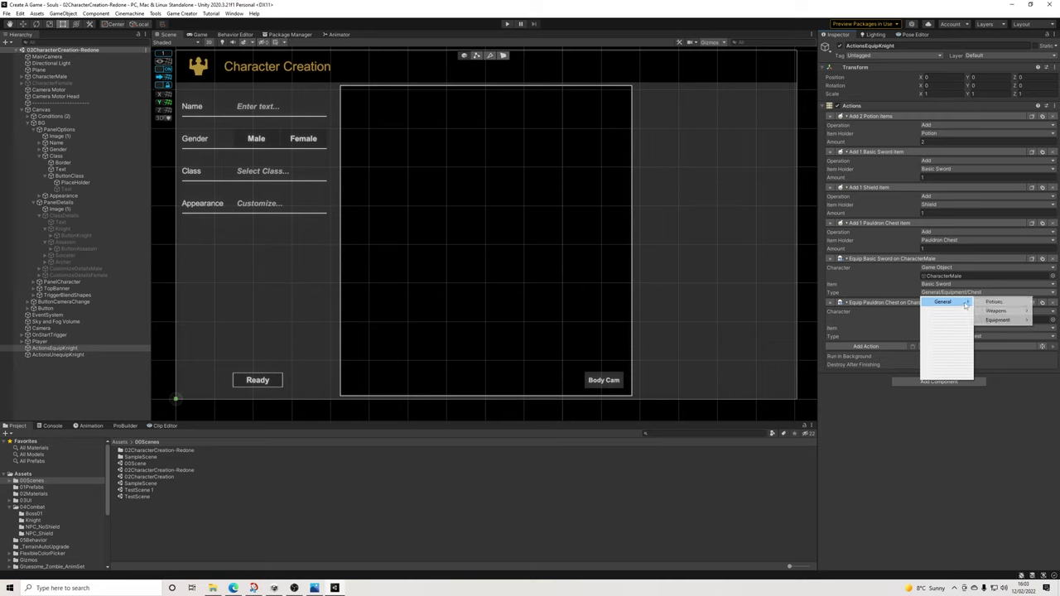
{"action": "mouse_move", "coordinate": [998, 311]}
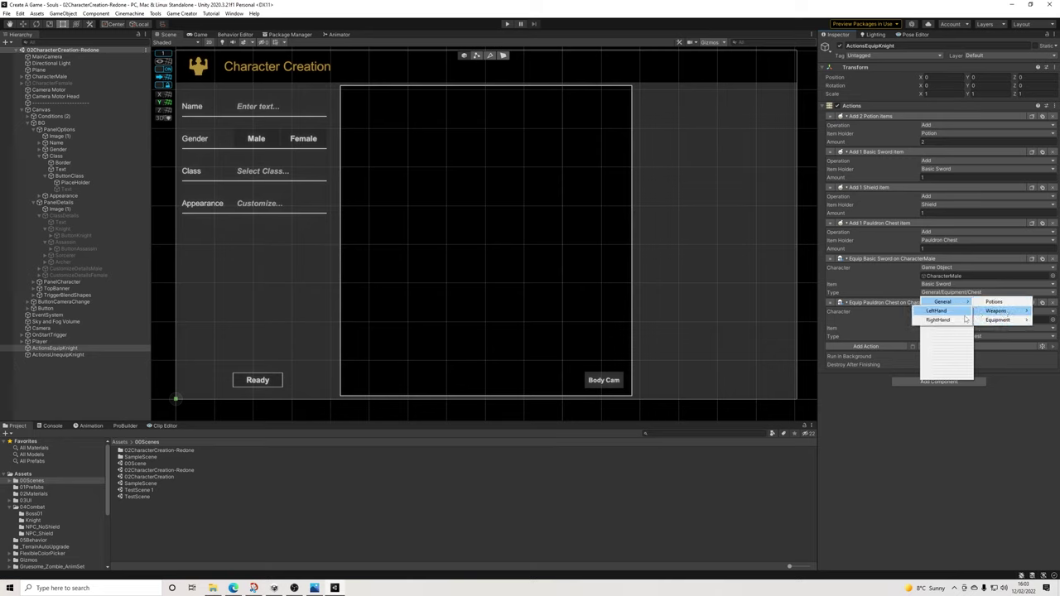
{"action": "left_click", "coordinate": [938, 319]}
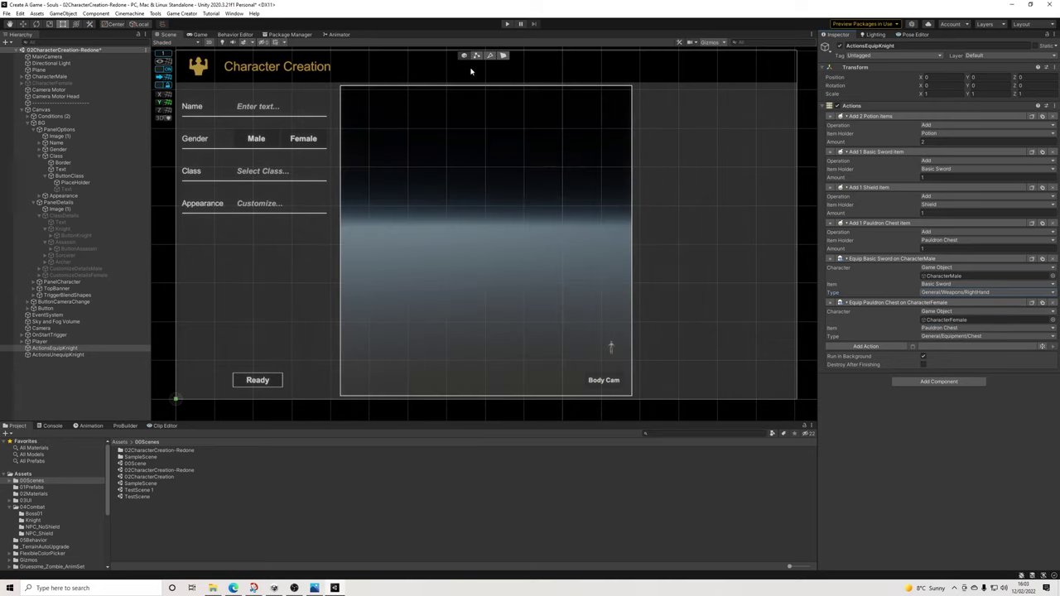
Test the sword equip action in play mode by choosing the Knight class, and stop play mode
{"action": "left_click", "coordinate": [504, 24]}
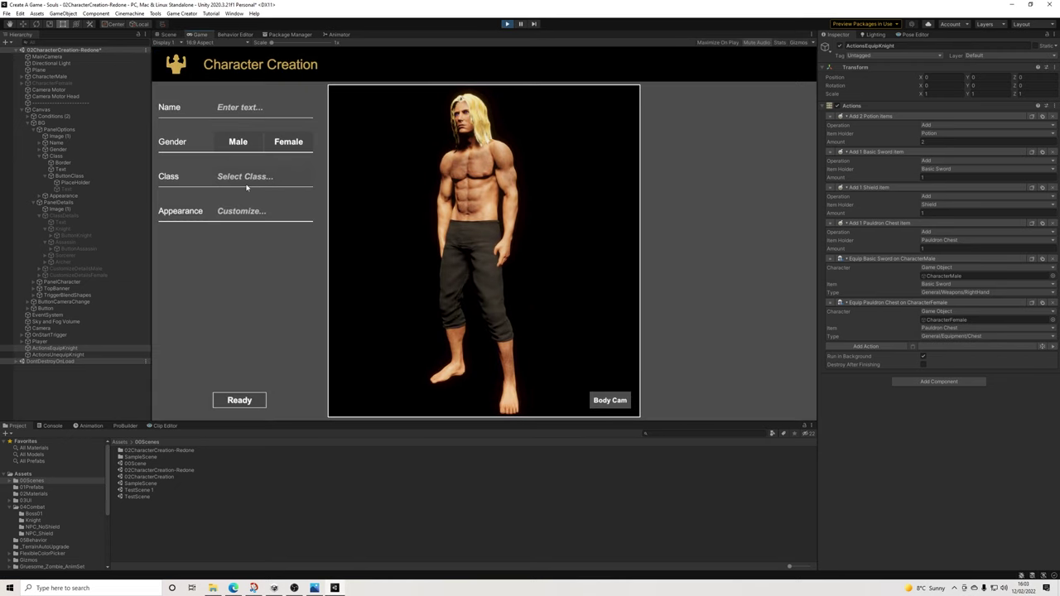
{"action": "left_click", "coordinate": [246, 186]}
{"action": "left_click", "coordinate": [729, 142]}
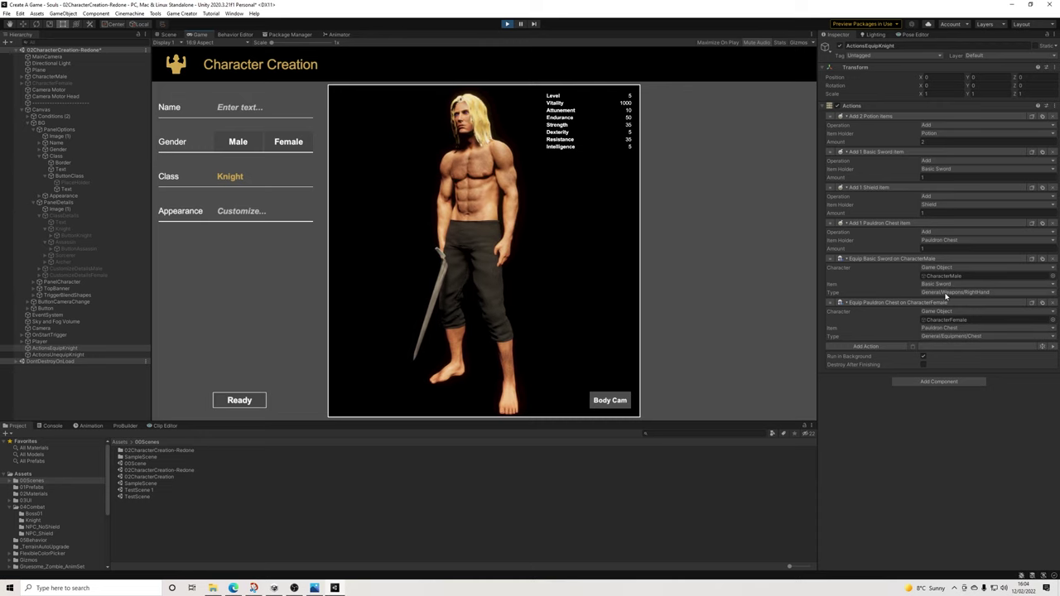
{"action": "left_click", "coordinate": [507, 24]}
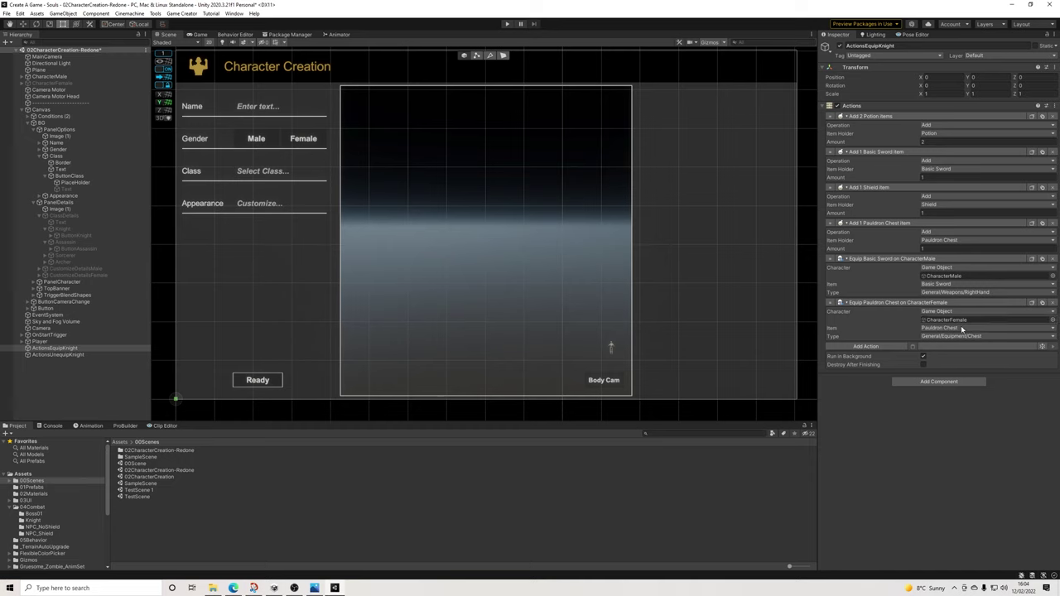
Duplicate the Basic Sword equip action for CharacterFemale and the Pauldron Chest equip action for CharacterMale
{"action": "left_click", "coordinate": [1043, 260]}
{"action": "left_click", "coordinate": [938, 328]}
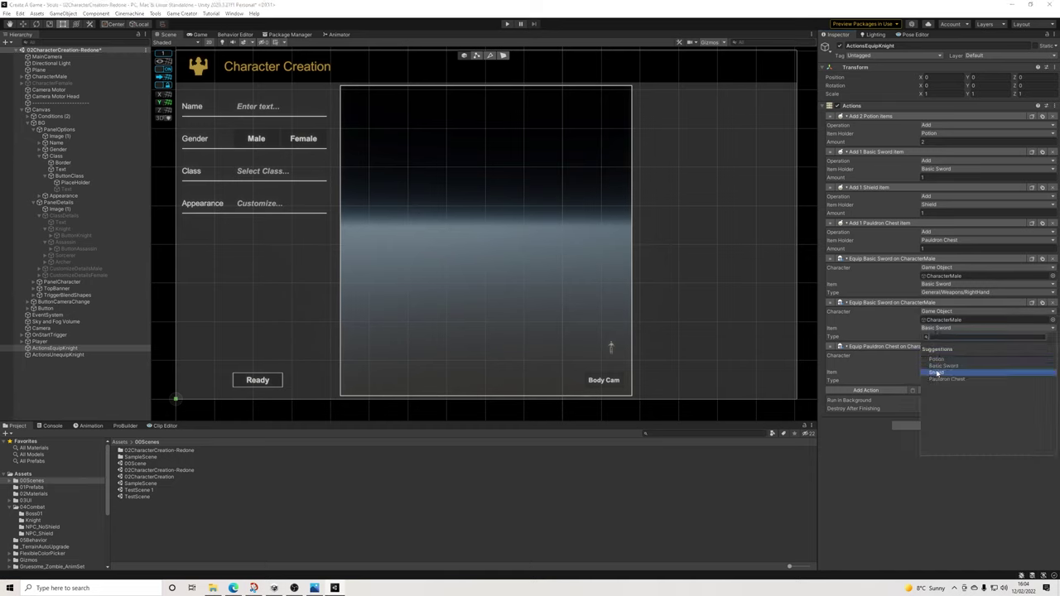
{"action": "left_click_drag", "start_coordinate": [51, 83], "coordinate": [953, 327]}
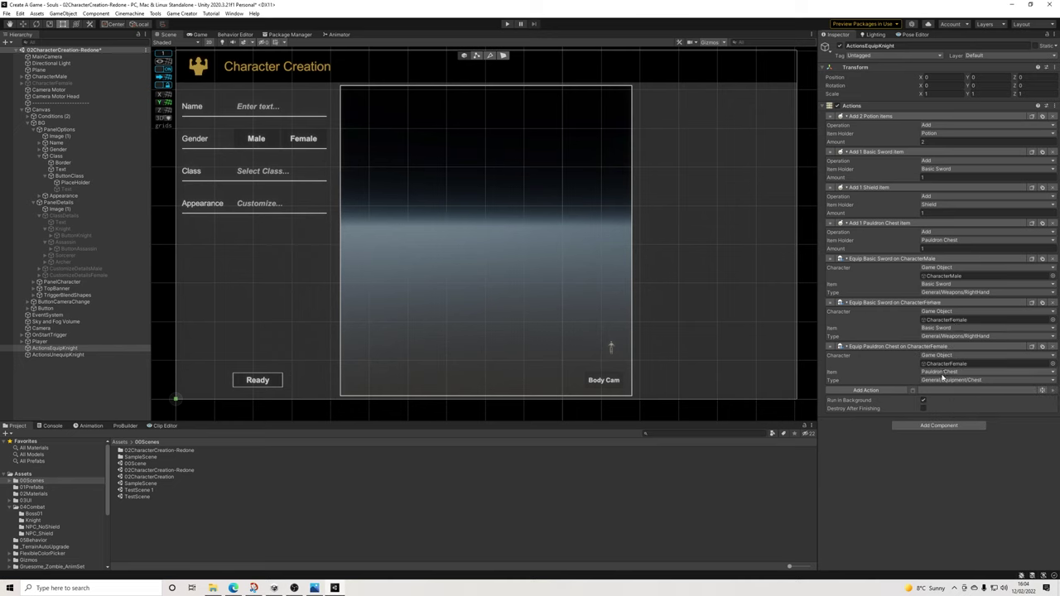
{"action": "left_click", "coordinate": [1041, 347]}
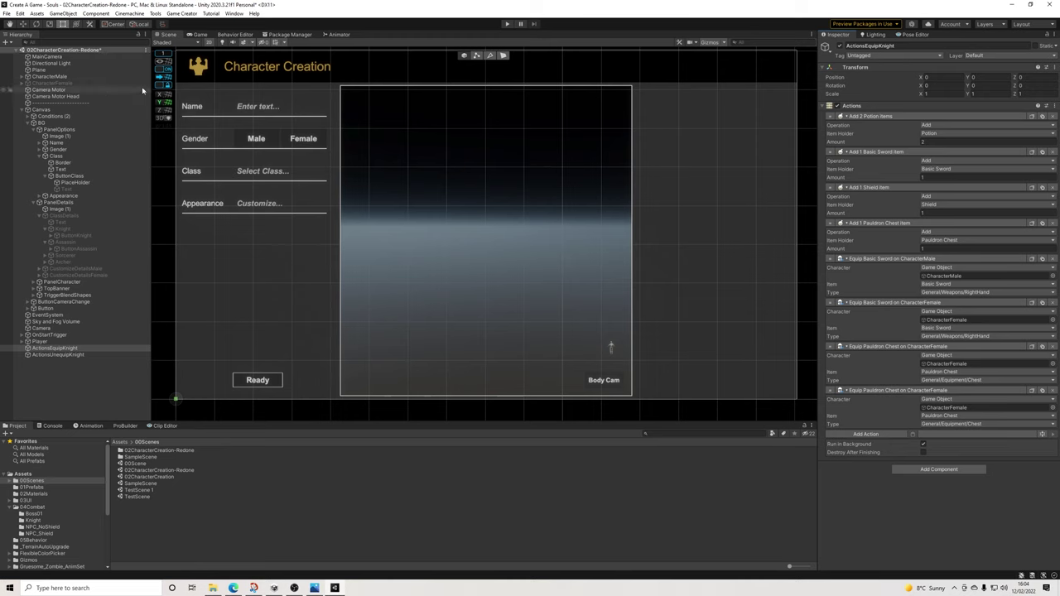
{"action": "left_click_drag", "start_coordinate": [51, 79], "coordinate": [952, 364]}
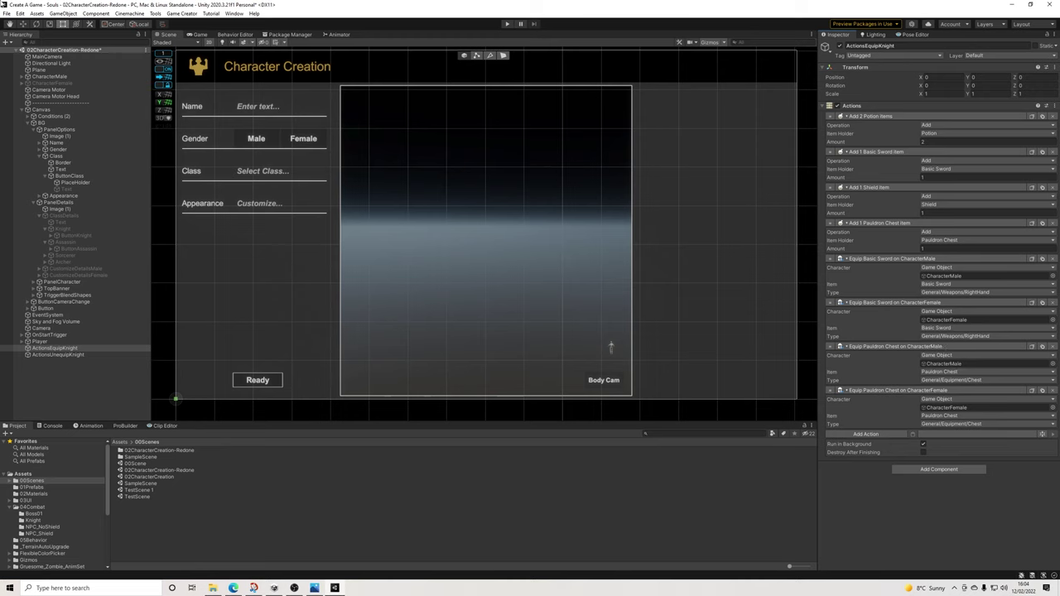
Save the scene and test it in play mode with the male gender and Knight class
{"action": "left_click", "coordinate": [7, 13]}
{"action": "left_click", "coordinate": [25, 53]}
{"action": "left_click", "coordinate": [507, 24]}
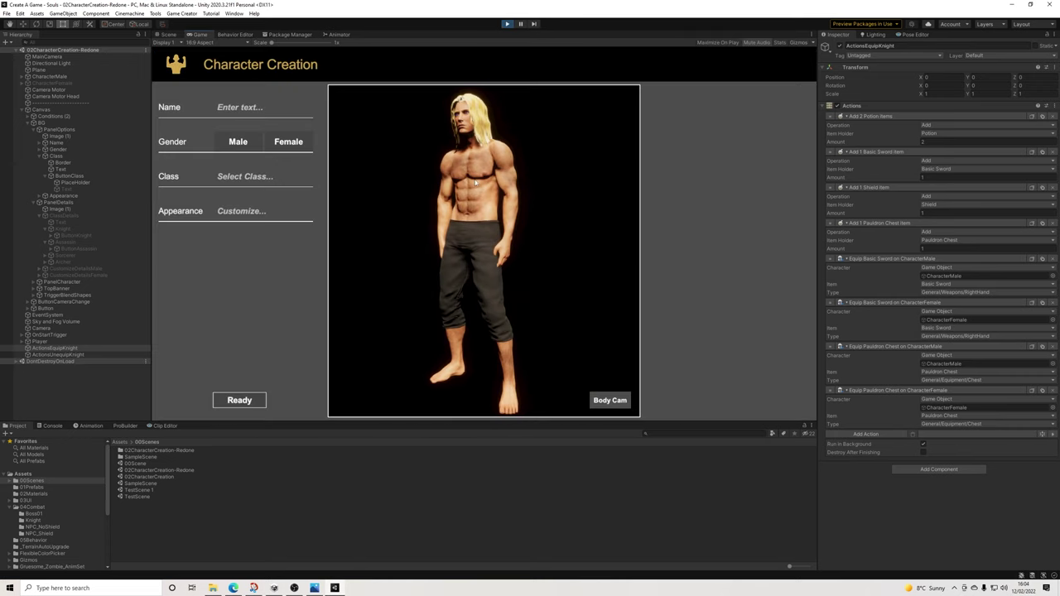
{"action": "left_click", "coordinate": [244, 142]}
{"action": "left_click", "coordinate": [245, 178]}
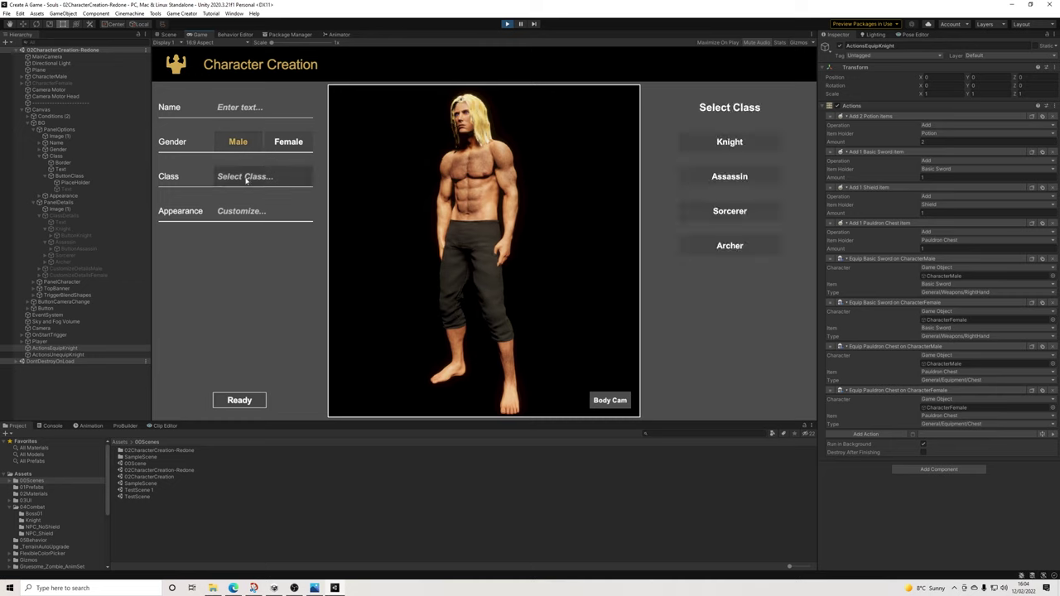
{"action": "left_click", "coordinate": [729, 142]}
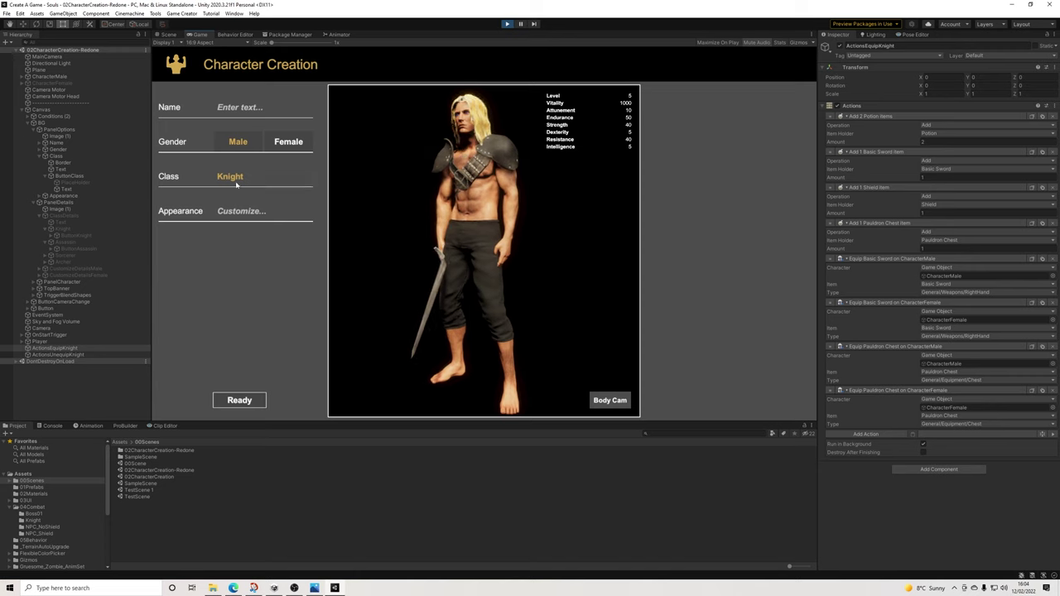
Switch the gender to Female and back to Male, choose the Assassin class, and stop play mode
{"action": "left_click", "coordinate": [281, 177]}
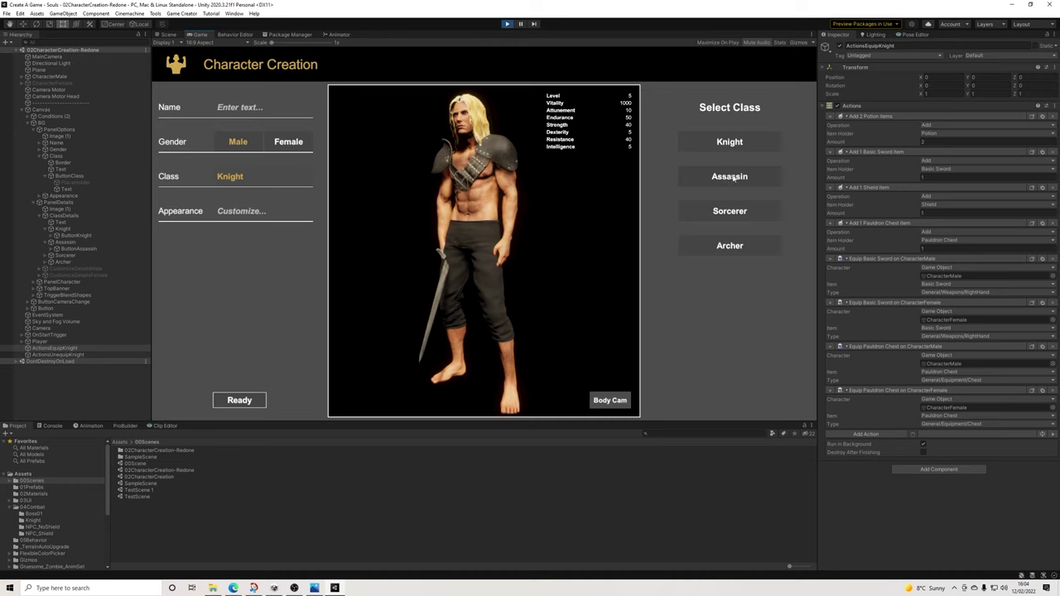
{"action": "left_click", "coordinate": [286, 142]}
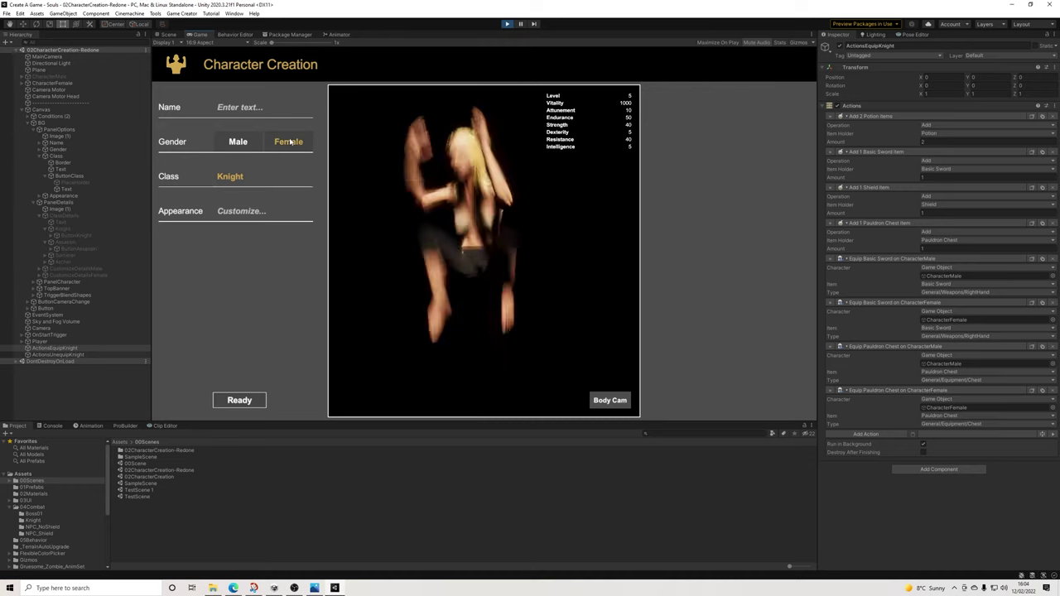
{"action": "left_click", "coordinate": [249, 143]}
{"action": "left_click", "coordinate": [237, 176]}
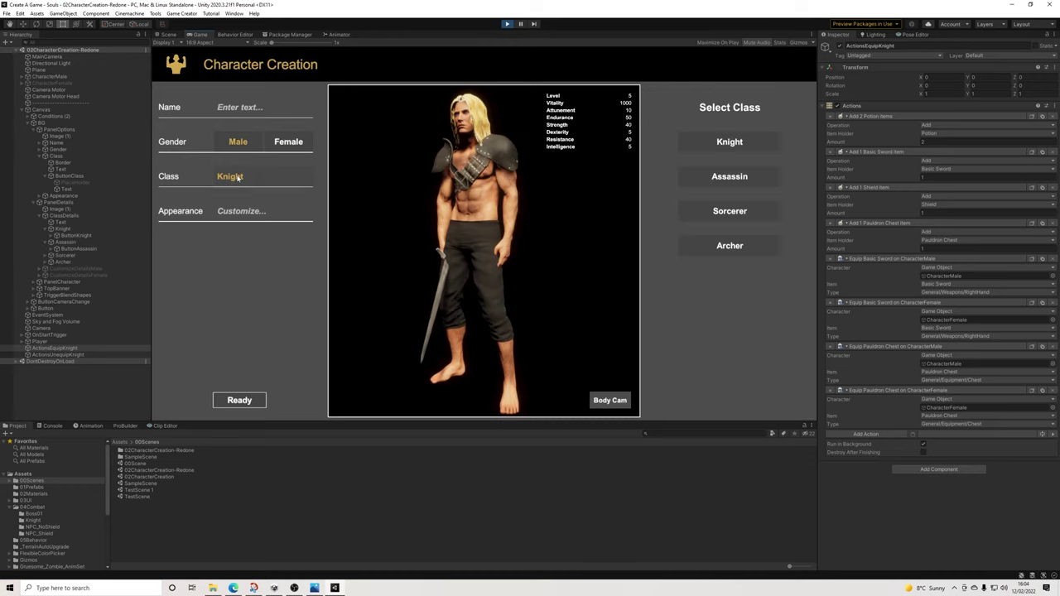
{"action": "left_click", "coordinate": [719, 180]}
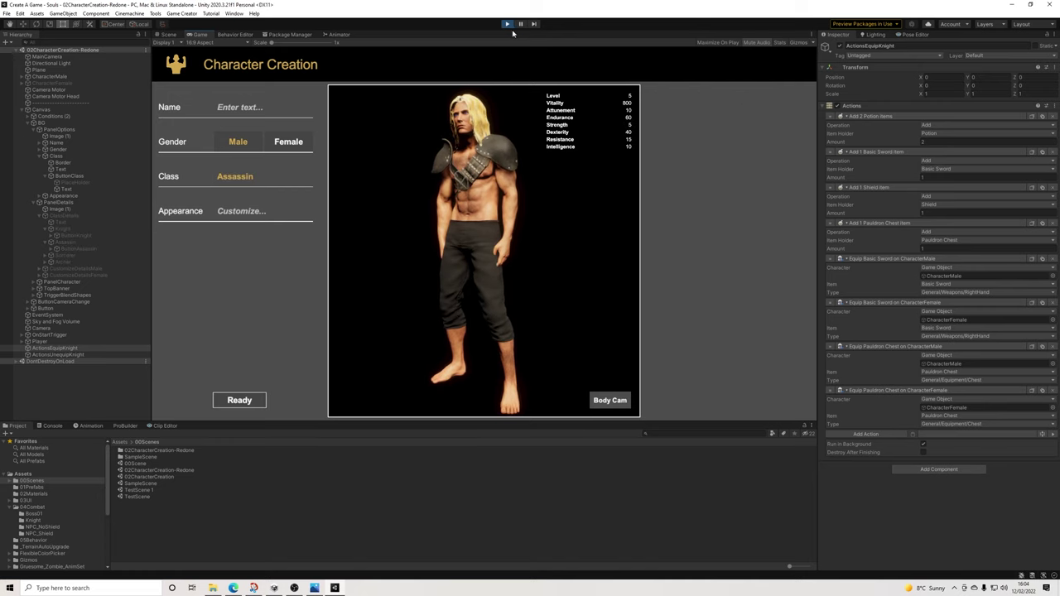
{"action": "left_click", "coordinate": [507, 24]}
In ActionsUnequipKnight, duplicate both unequip actions so Basic Sword and Pauldron Chest each have one for CharacterMale and one for CharacterFemale
{"action": "left_click", "coordinate": [74, 354]}
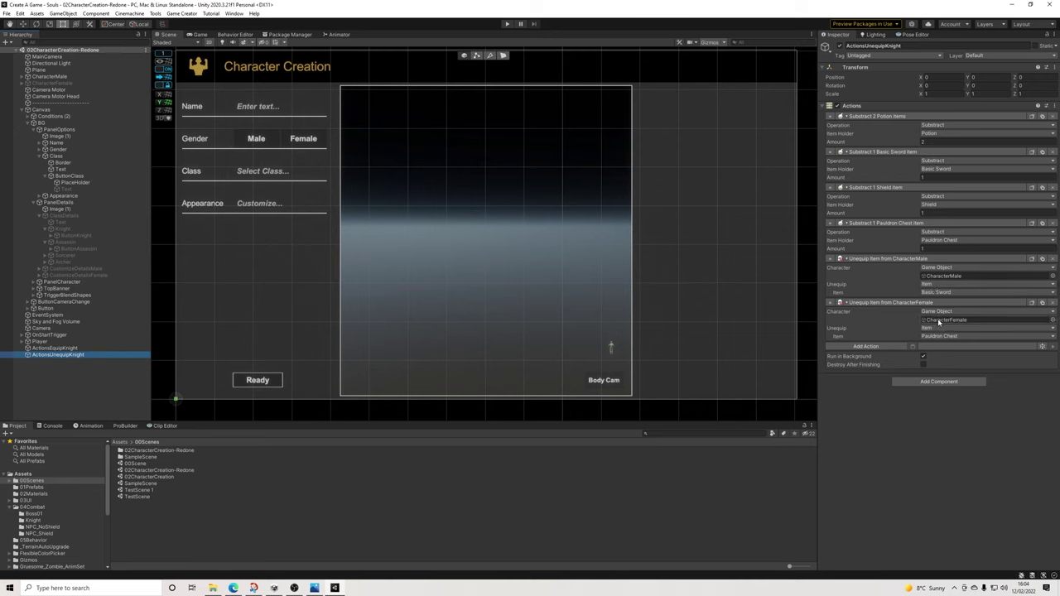
{"action": "left_click", "coordinate": [1043, 259]}
{"action": "left_click", "coordinate": [1042, 347]}
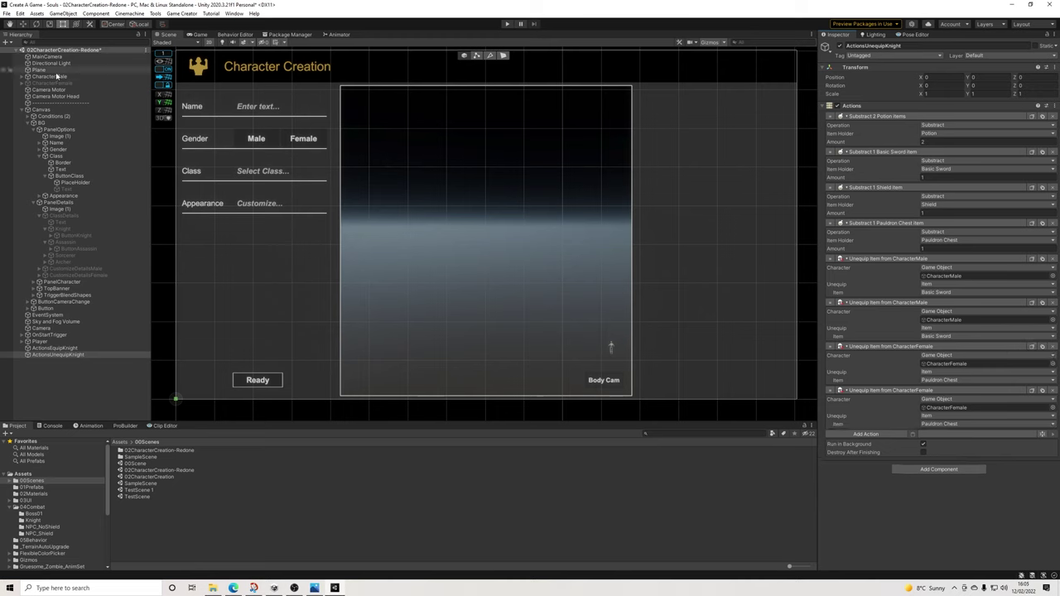
{"action": "left_click_drag", "start_coordinate": [56, 81], "coordinate": [946, 372]}
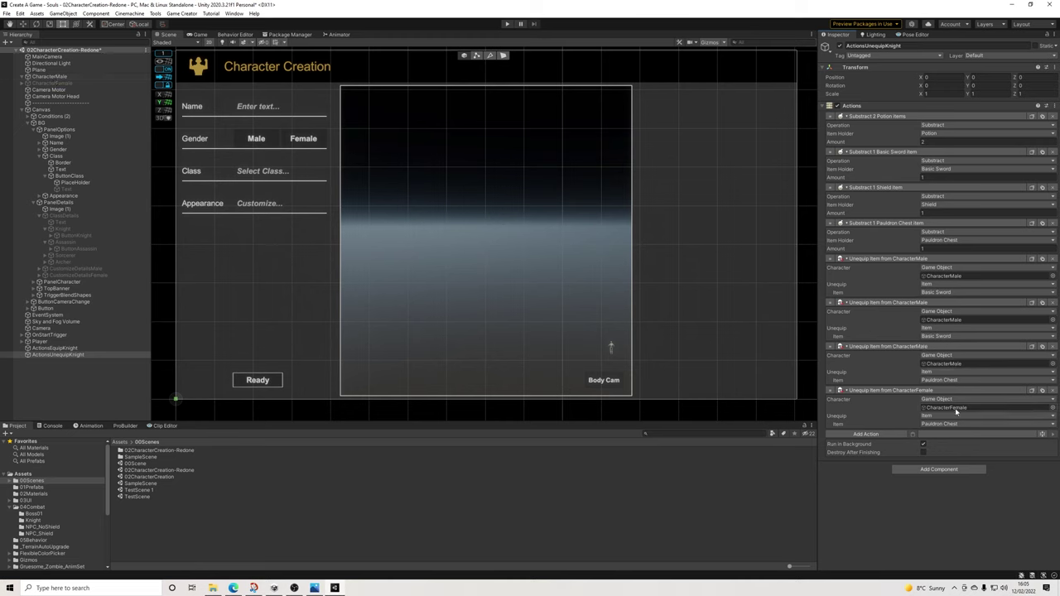
{"action": "left_click", "coordinate": [956, 320]}
{"action": "left_click_drag", "start_coordinate": [957, 321], "coordinate": [958, 321]}
Save the scene and test switching the male character from Knight to Assassin in play mode, then stop it
{"action": "left_click", "coordinate": [7, 13]}
{"action": "left_click", "coordinate": [24, 54]}
{"action": "left_click", "coordinate": [507, 25]}
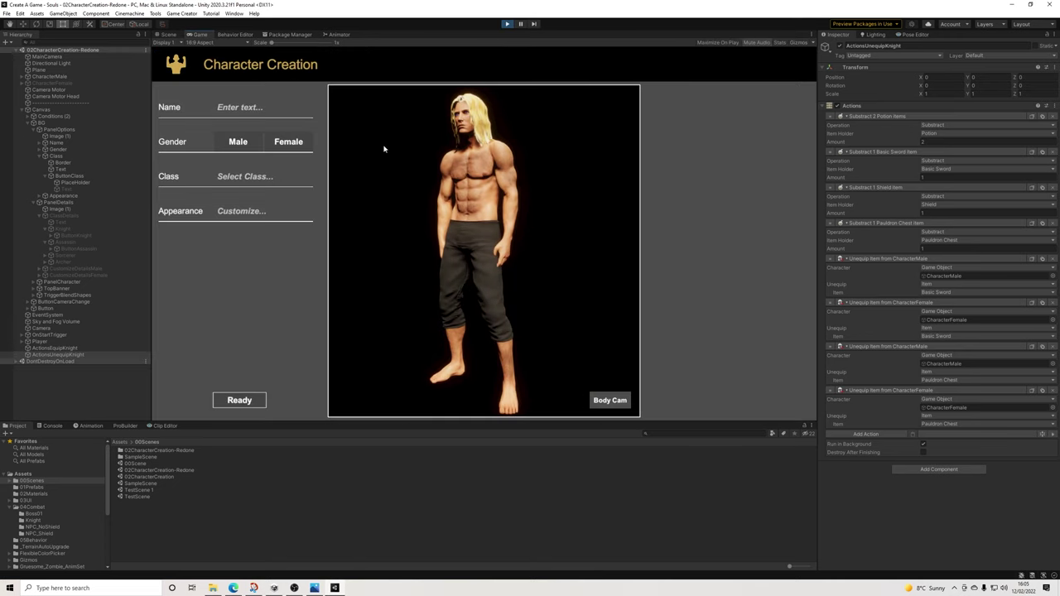
{"action": "left_click", "coordinate": [247, 144]}
{"action": "left_click", "coordinate": [255, 180]}
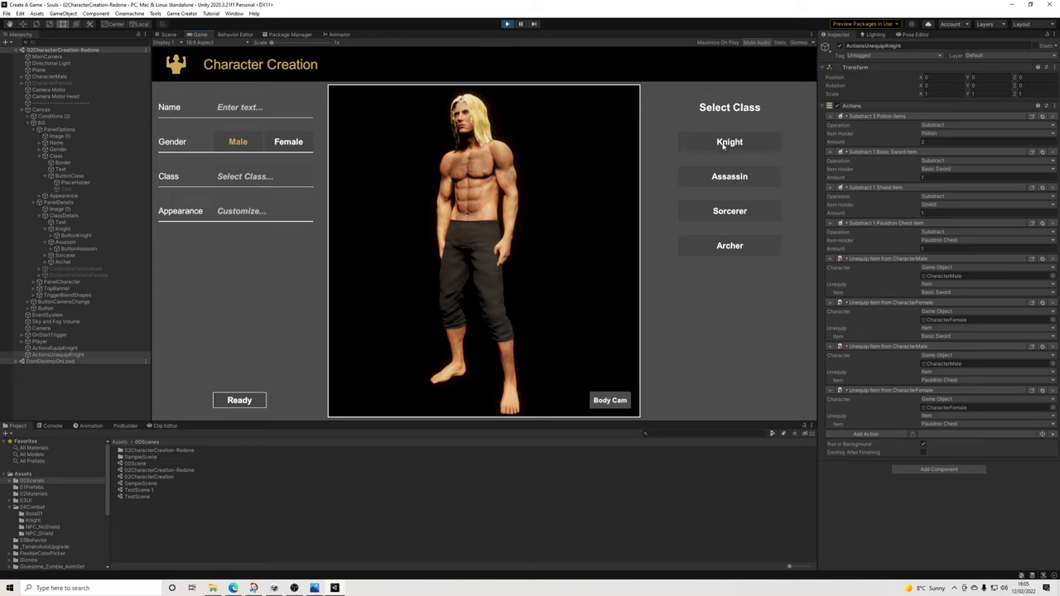
{"action": "left_click", "coordinate": [729, 142]}
{"action": "left_click", "coordinate": [263, 176]}
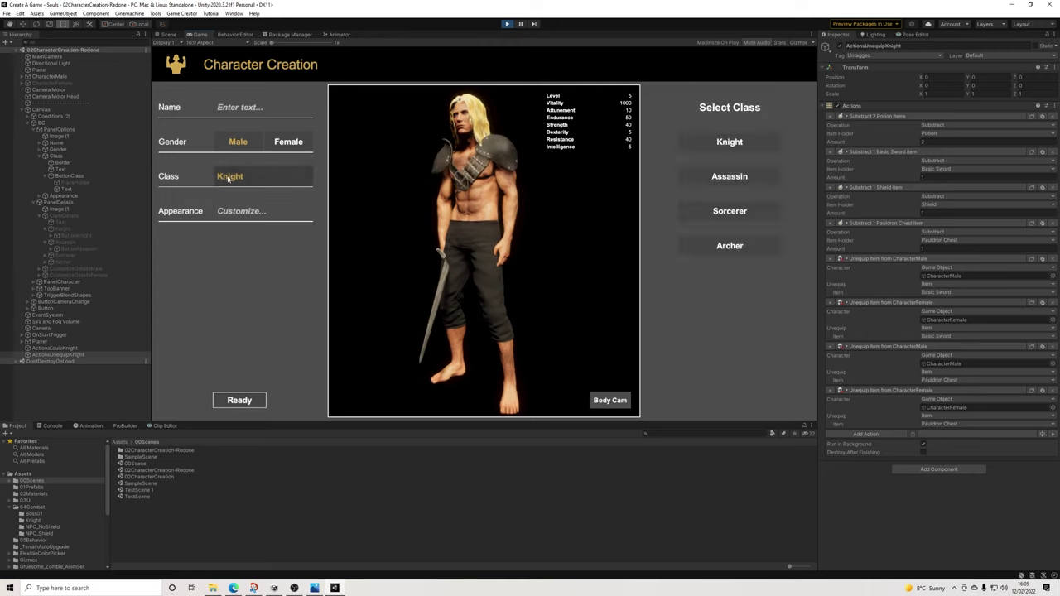
{"action": "left_click", "coordinate": [727, 177]}
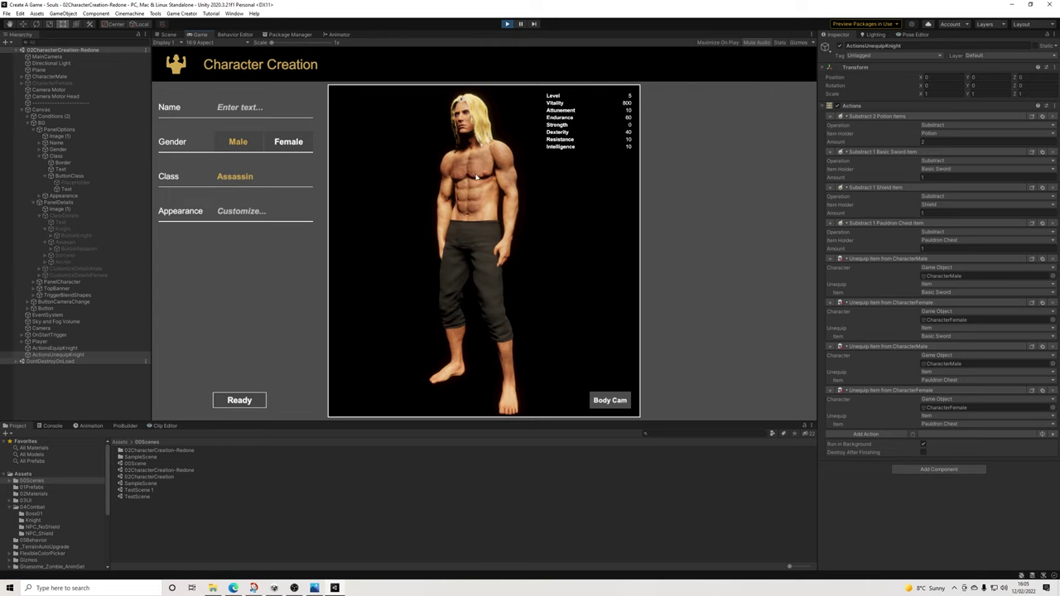
{"action": "left_click", "coordinate": [507, 25]}
Compare the action lists of ActionsEquipKnight and ActionsUnequipKnight
{"action": "left_click", "coordinate": [60, 349]}
{"action": "left_click", "coordinate": [59, 356]}
{"action": "left_click", "coordinate": [56, 349]}
{"action": "left_click", "coordinate": [56, 356]}
{"action": "left_click", "coordinate": [54, 348]}
{"action": "left_click", "coordinate": [56, 355]}
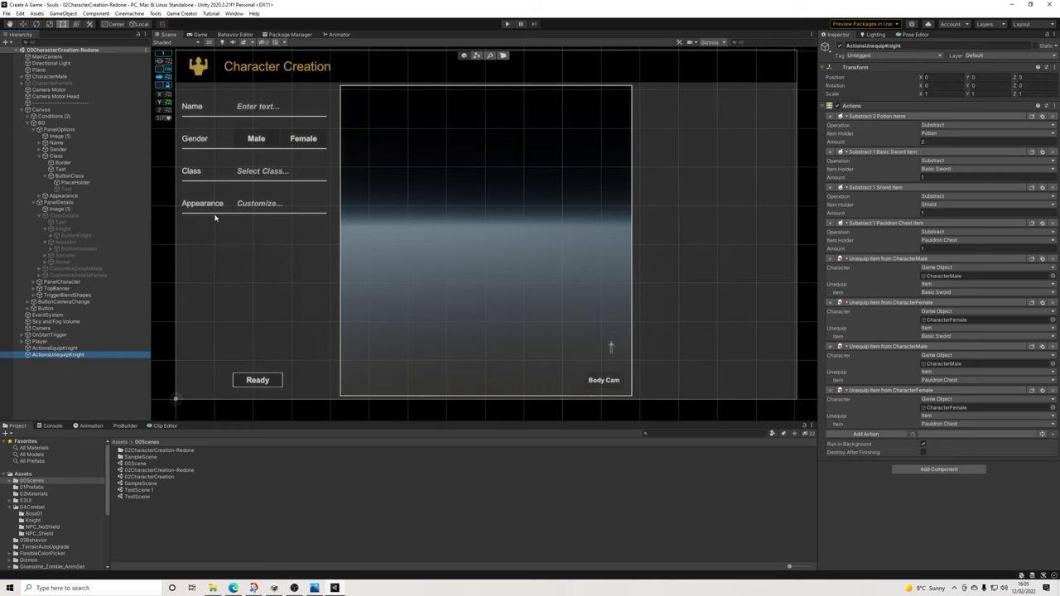
{"action": "left_click", "coordinate": [58, 348]}
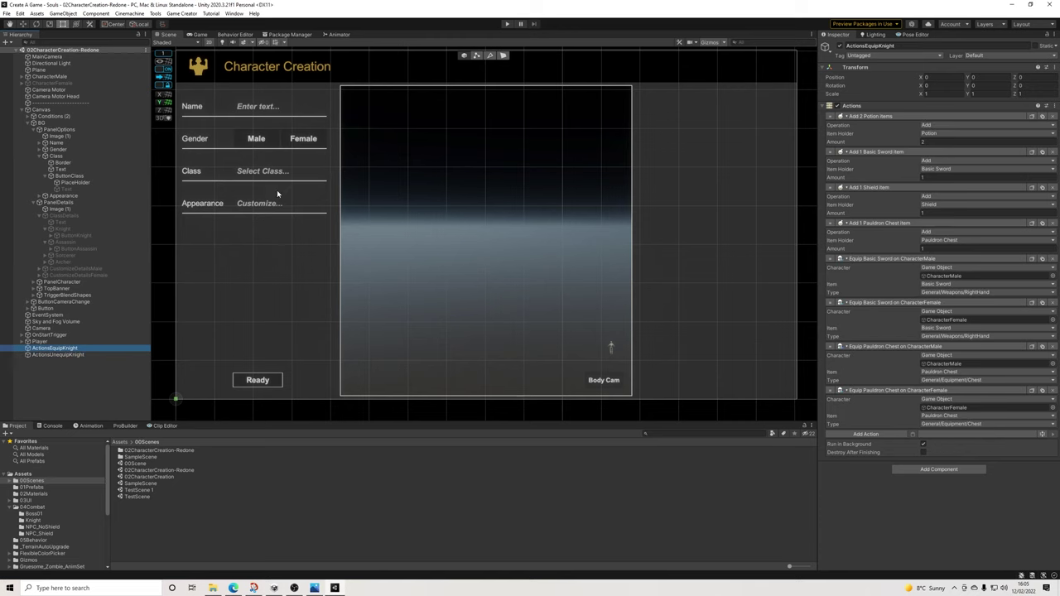
Check the actions on ButtonClass and ButtonKnight, and save the scene
{"action": "left_click", "coordinate": [264, 170]}
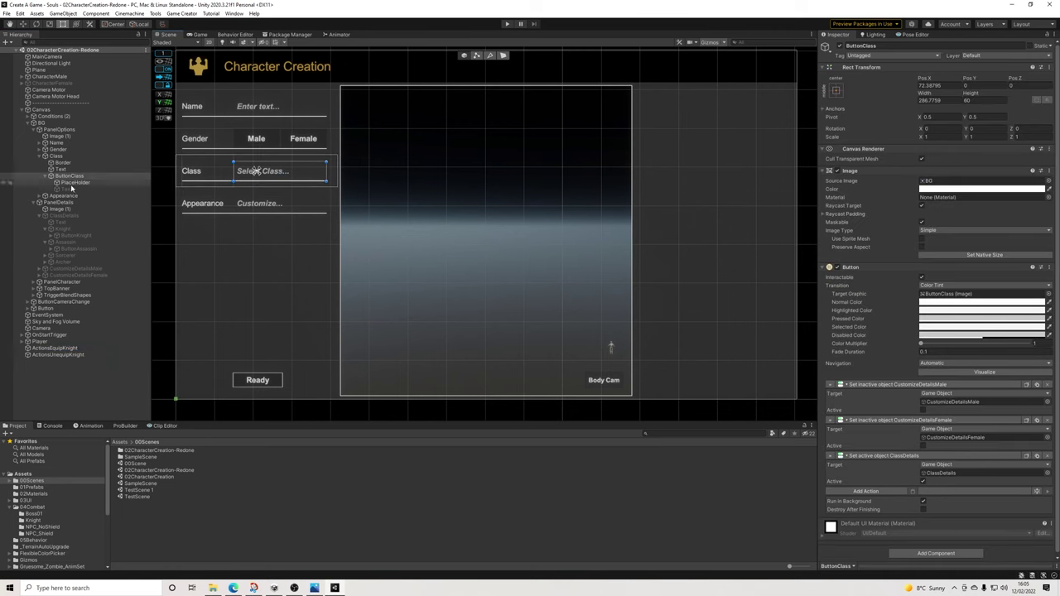
{"action": "left_click", "coordinate": [76, 235]}
{"action": "scroll", "coordinate": [1009, 432], "scroll_direction": "down", "scroll_amount": 2}
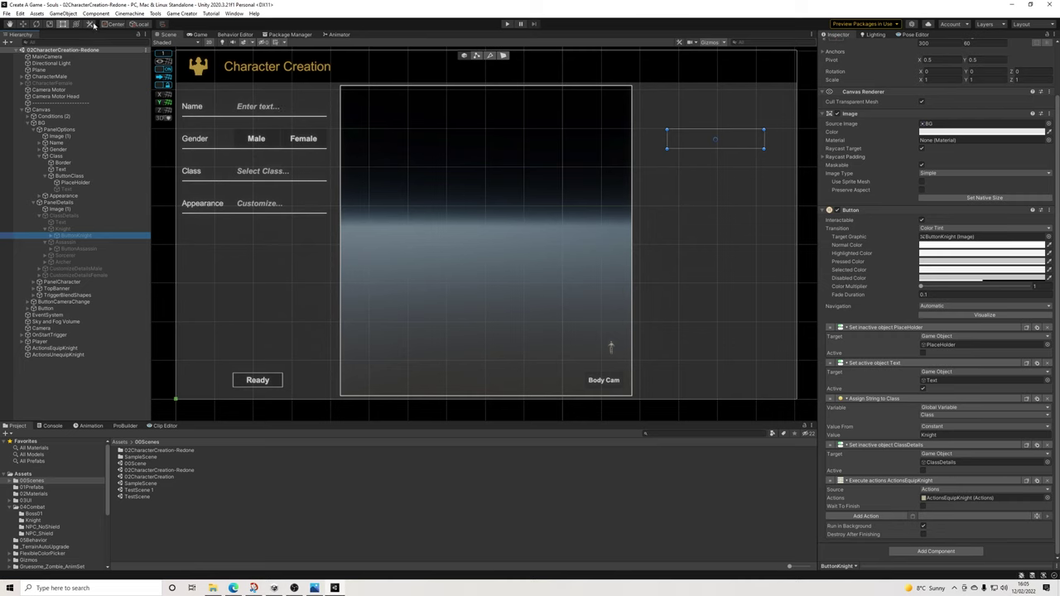
{"action": "left_click", "coordinate": [7, 14]}
{"action": "left_click", "coordinate": [24, 52]}
Add a Call Conditions action to the Ready button's action list
{"action": "left_click", "coordinate": [261, 386]}
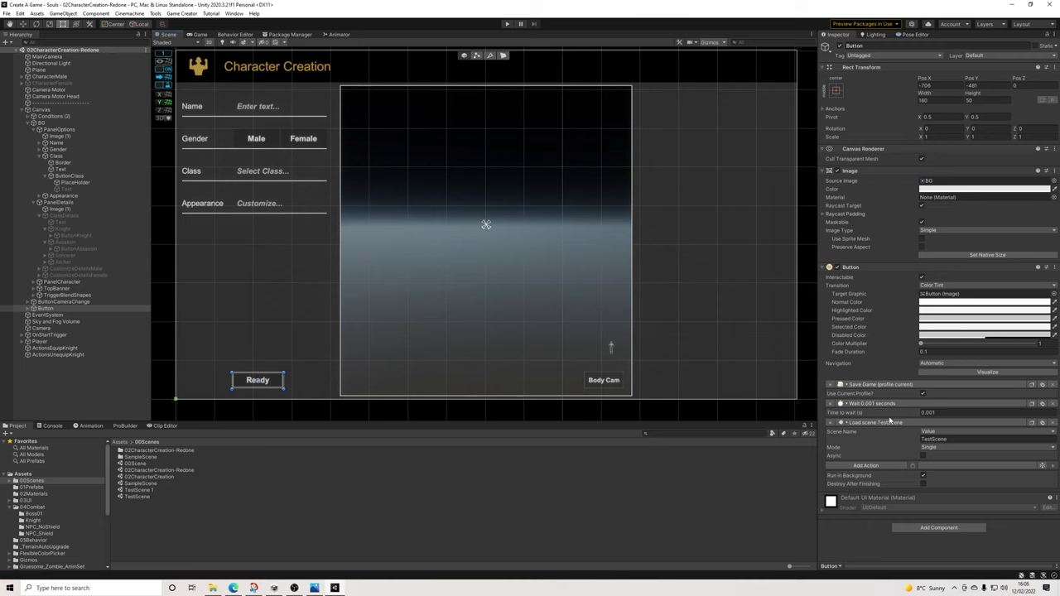
{"action": "left_click", "coordinate": [864, 466]}
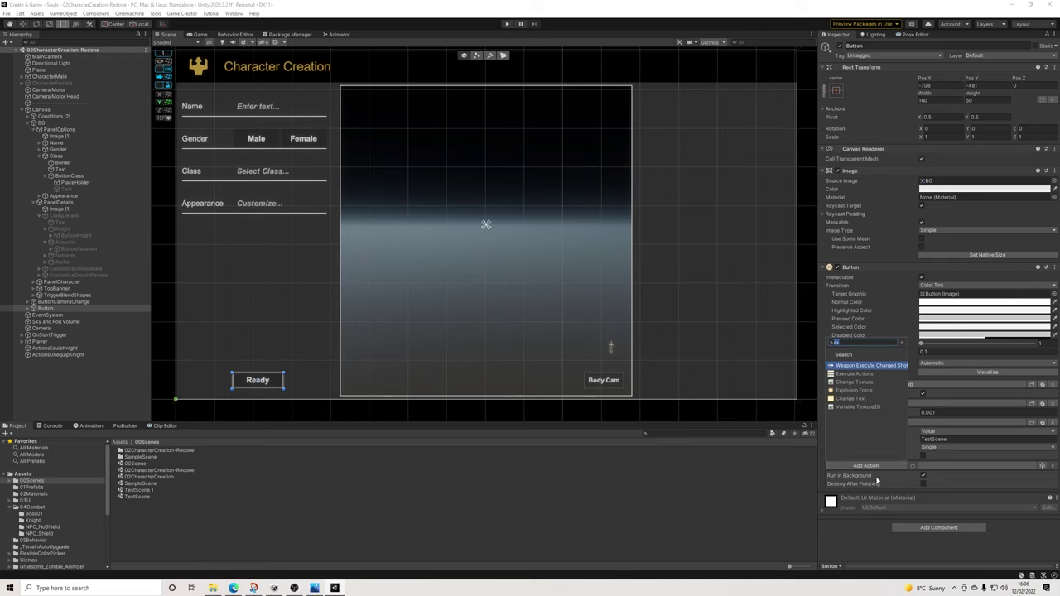
{"action": "type", "text": "load"}
{"action": "key", "text": "BackSpace"}
{"action": "key", "text": "BackSpace"}
{"action": "key", "text": "BackSpace"}
{"action": "key", "text": "BackSpace"}
{"action": "type", "text": "call"}
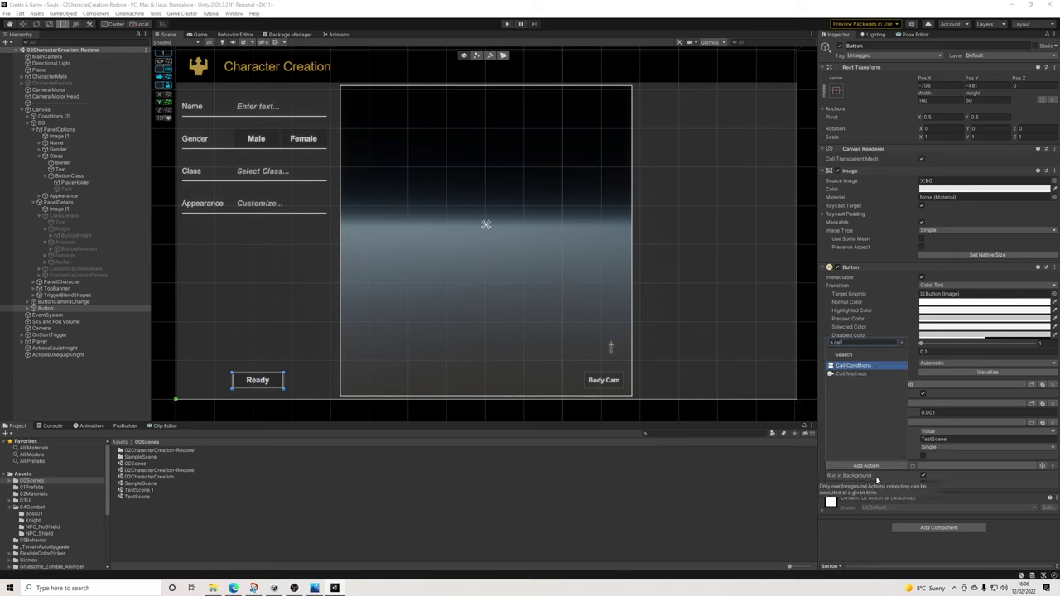
{"action": "key", "text": "Return"}
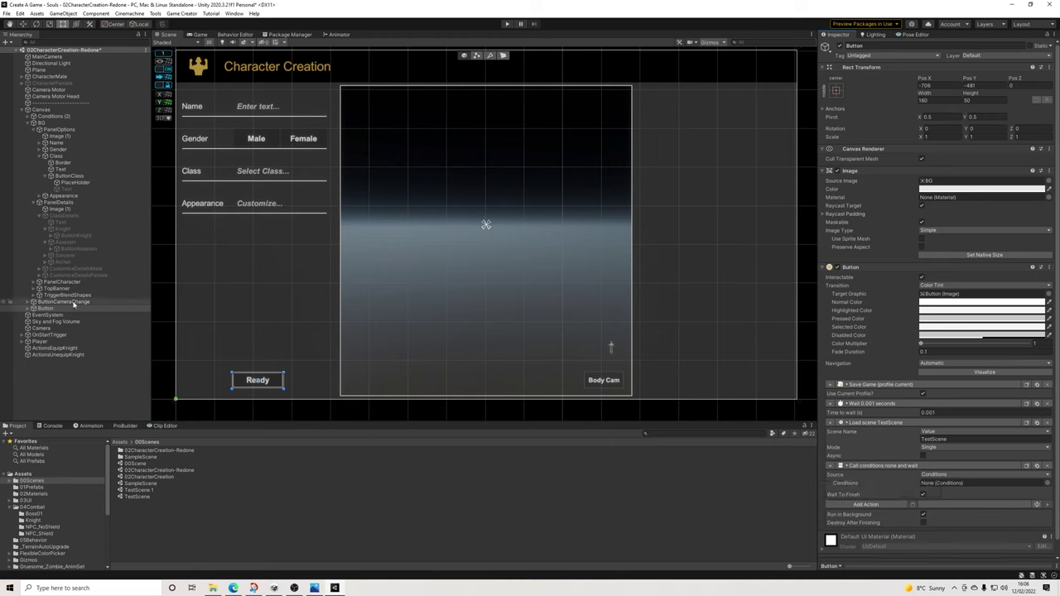
Create a Game Creator Conditions object under the Ready button and add a clause with a new Then actions list
{"action": "right_click", "coordinate": [44, 308]}
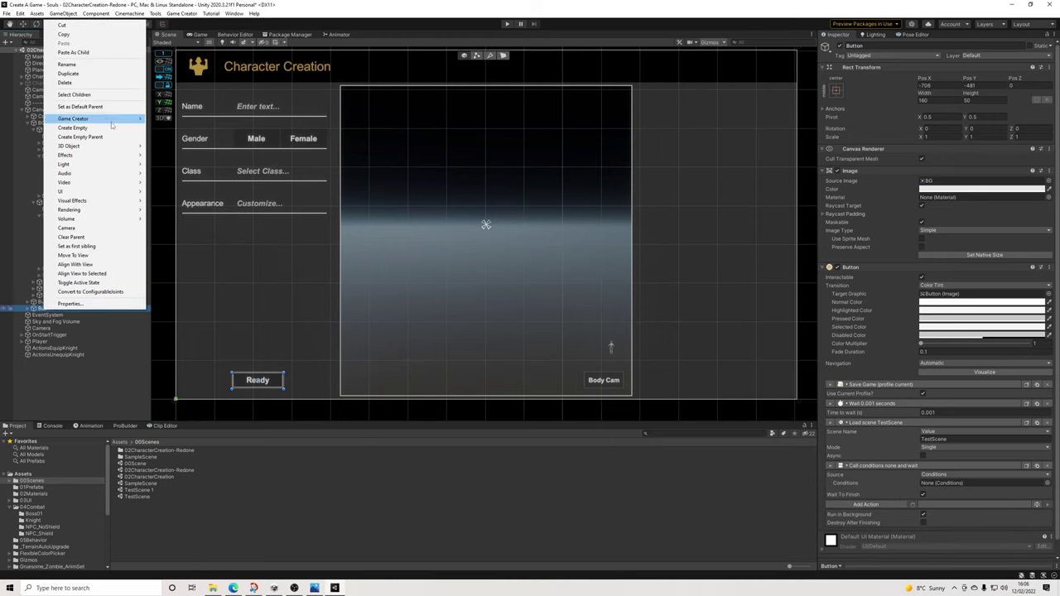
{"action": "mouse_move", "coordinate": [100, 119]}
{"action": "left_click", "coordinate": [172, 165]}
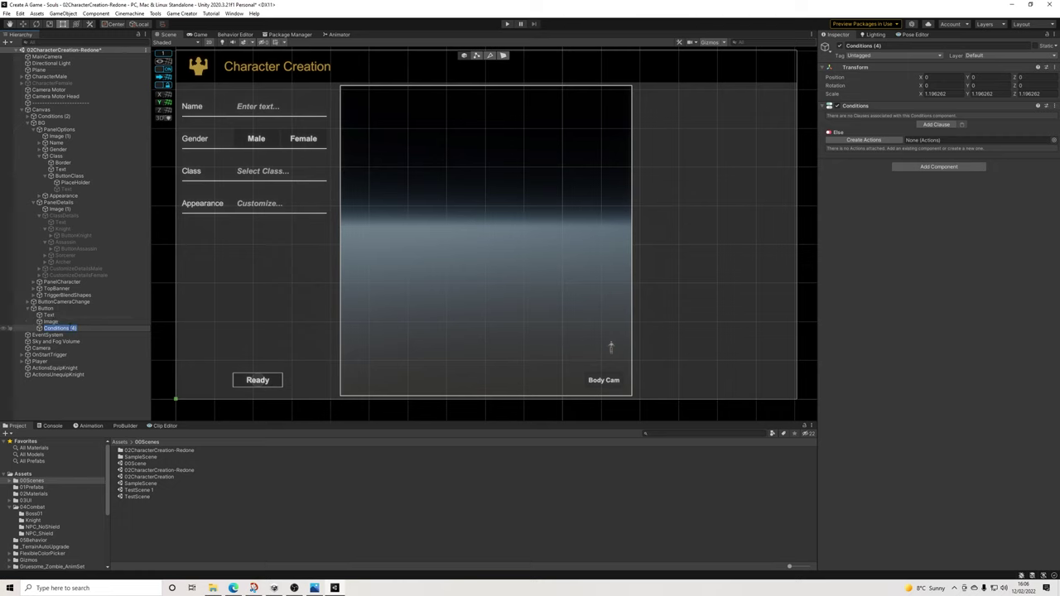
{"action": "left_click", "coordinate": [935, 124]}
{"action": "left_click", "coordinate": [863, 158]}
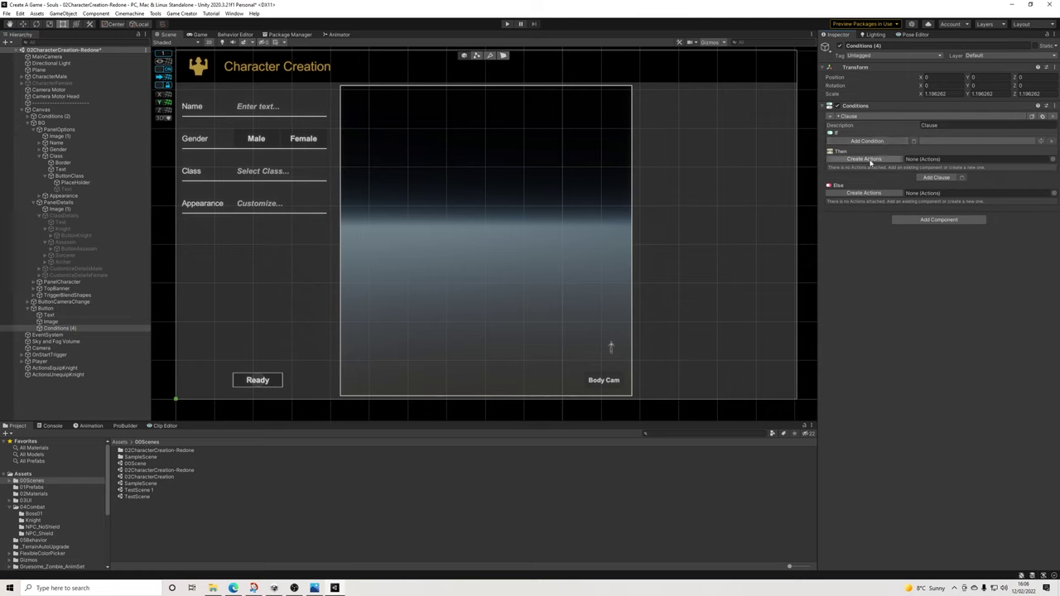
Copy the Ready button's Save Game, Wait 0.001 seconds and Load scene TestScene actions into the clause's Then actions
{"action": "left_click", "coordinate": [51, 308]}
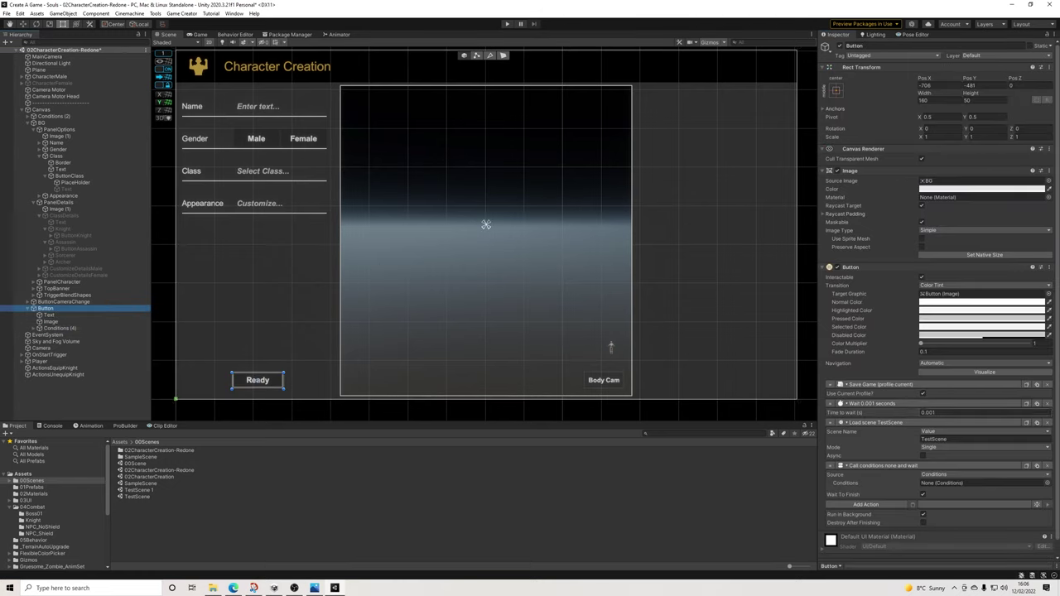
{"action": "left_click", "coordinate": [58, 328]}
{"action": "left_click", "coordinate": [914, 168]}
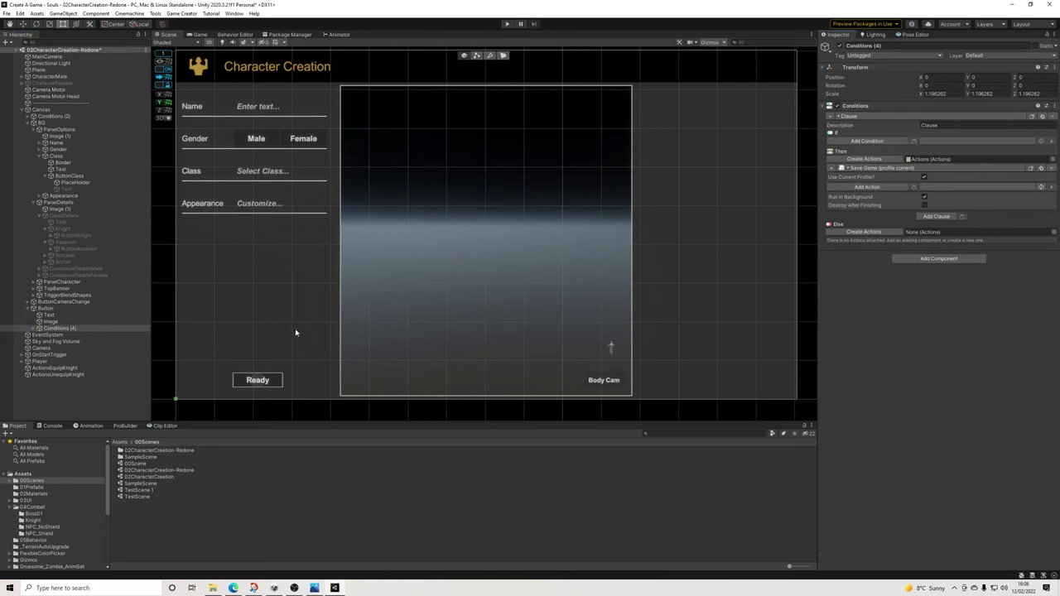
{"action": "left_click", "coordinate": [46, 308]}
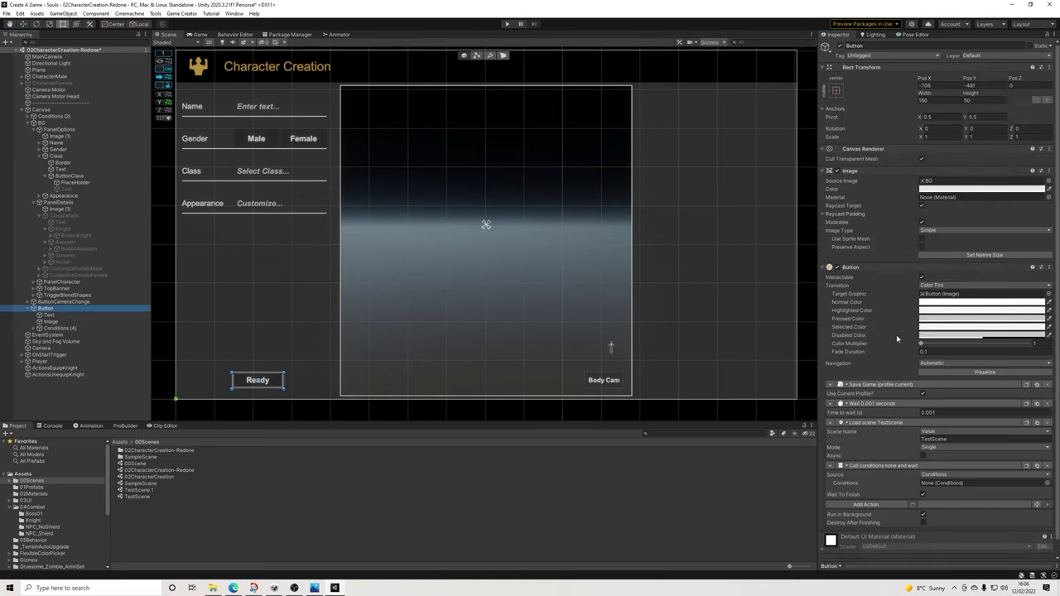
{"action": "left_click", "coordinate": [1026, 404]}
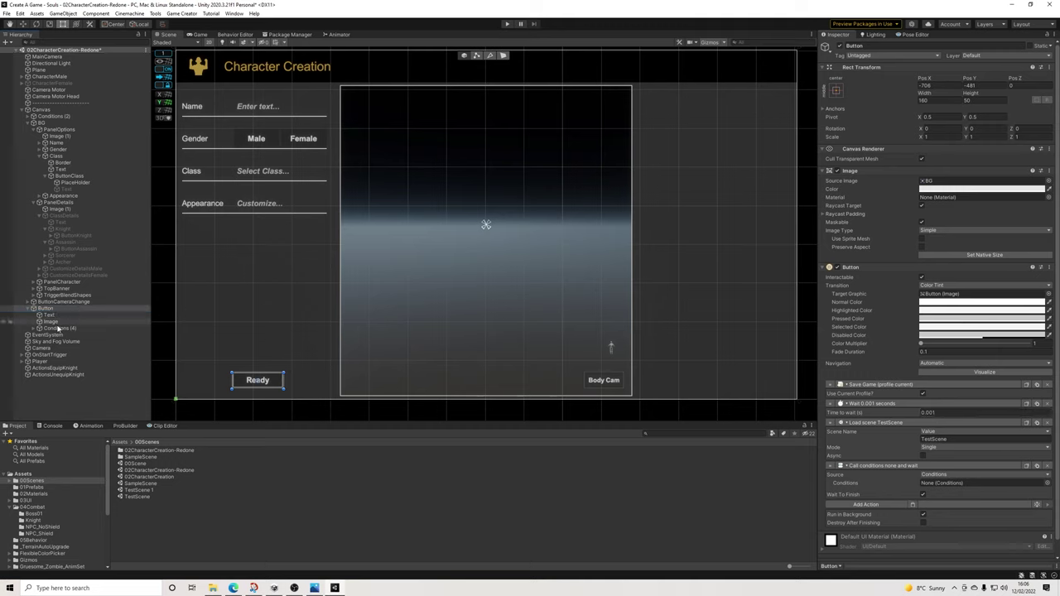
{"action": "left_click", "coordinate": [56, 328]}
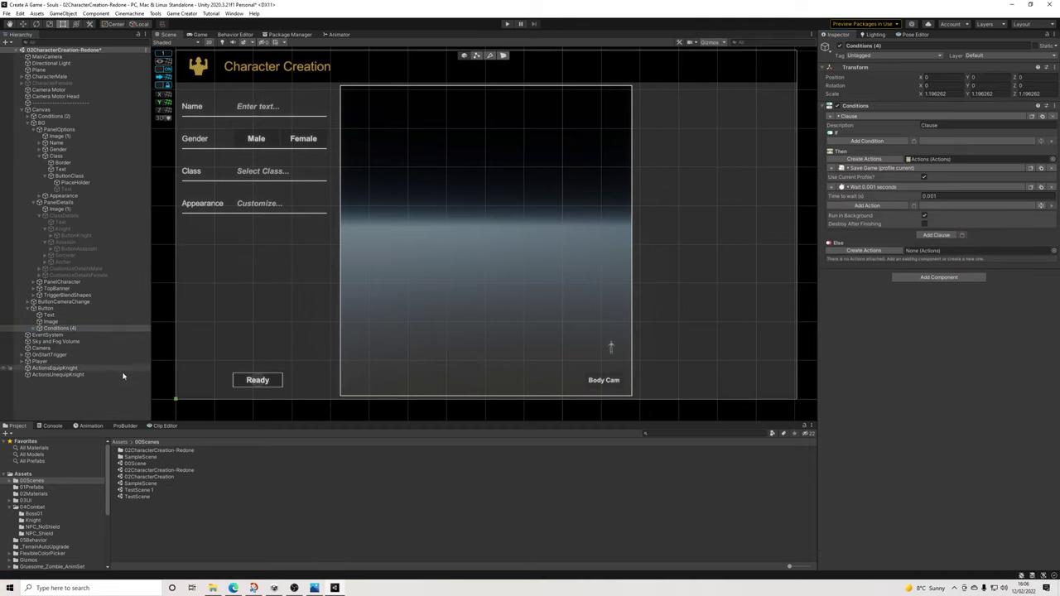
{"action": "left_click", "coordinate": [45, 308]}
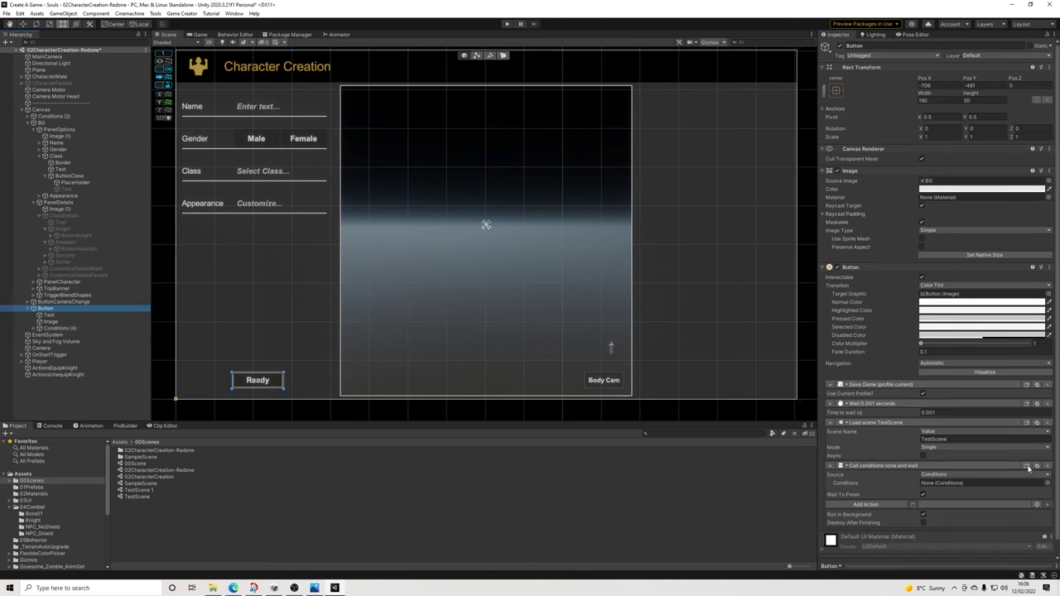
{"action": "left_click", "coordinate": [1026, 423]}
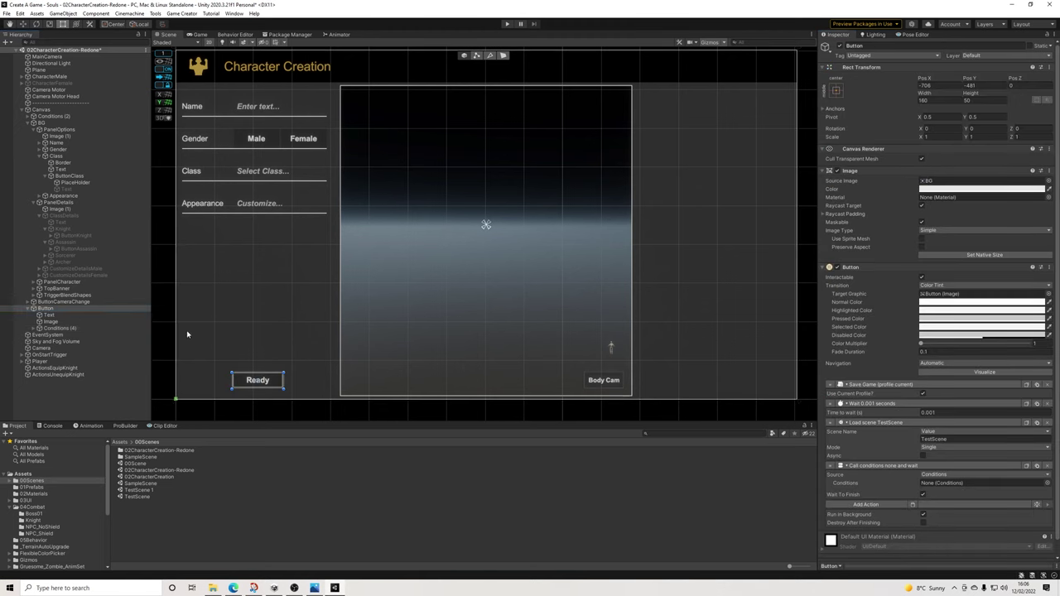
{"action": "left_click", "coordinate": [66, 328]}
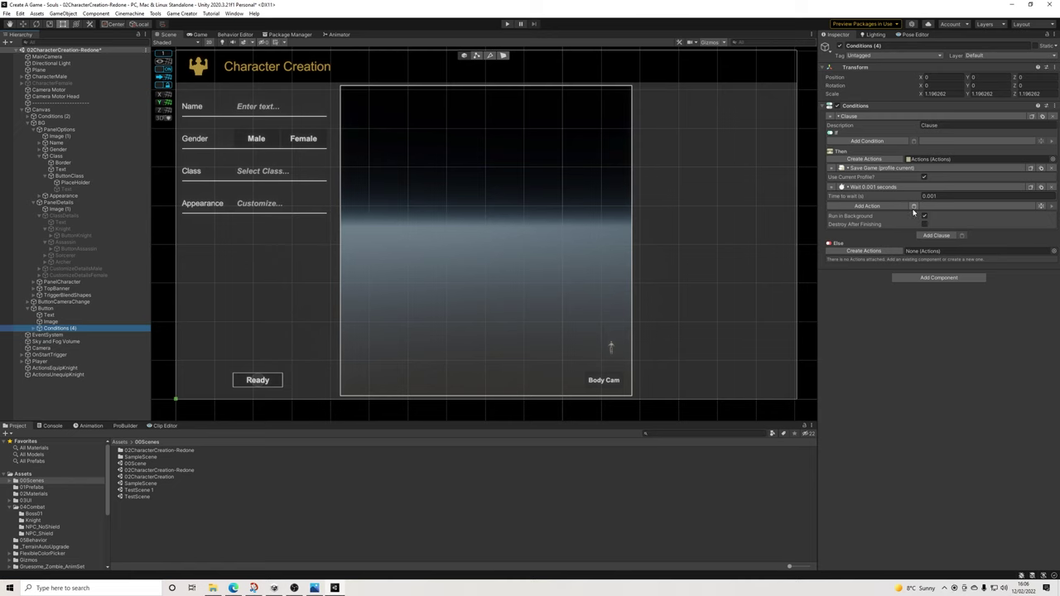
{"action": "left_click", "coordinate": [914, 206]}
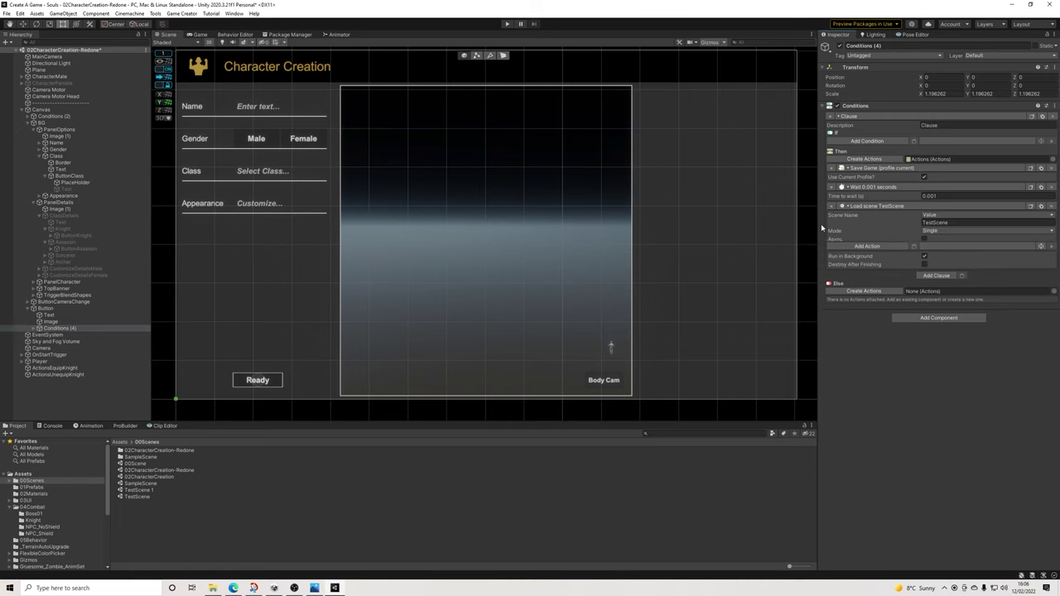
Remove the save, wait and load scene actions from the Ready button and assign Conditions (4) to its Call Conditions action
{"action": "left_click", "coordinate": [48, 308]}
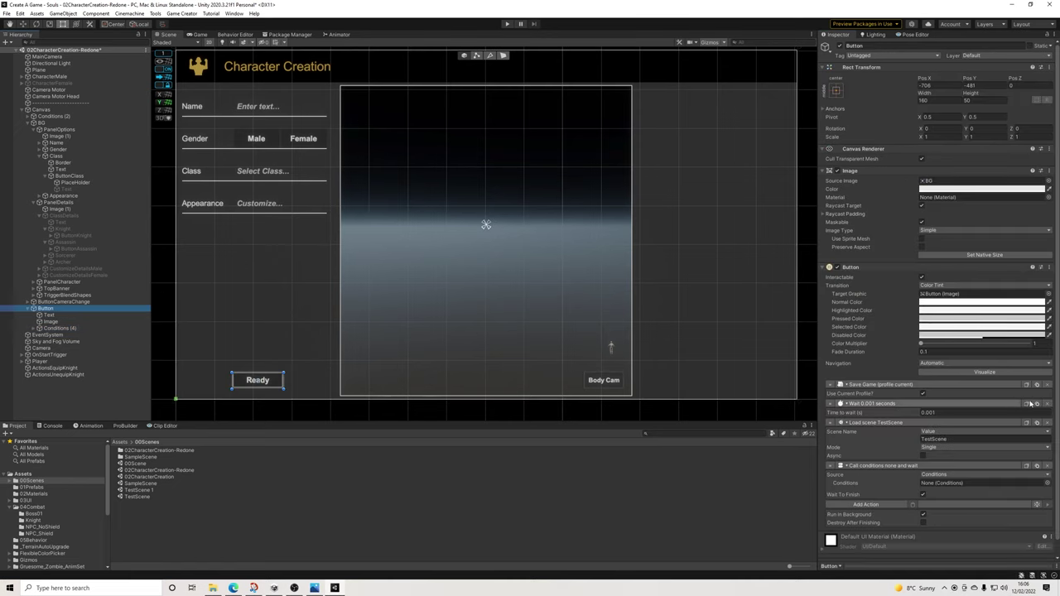
{"action": "left_click", "coordinate": [1050, 386]}
{"action": "left_click", "coordinate": [1050, 385]}
{"action": "left_click", "coordinate": [1050, 385]}
{"action": "left_click_drag", "start_coordinate": [61, 328], "coordinate": [965, 402]}
In Conditions (4), add a string condition comparing the global variable Class with the value Empty
{"action": "left_click", "coordinate": [59, 328]}
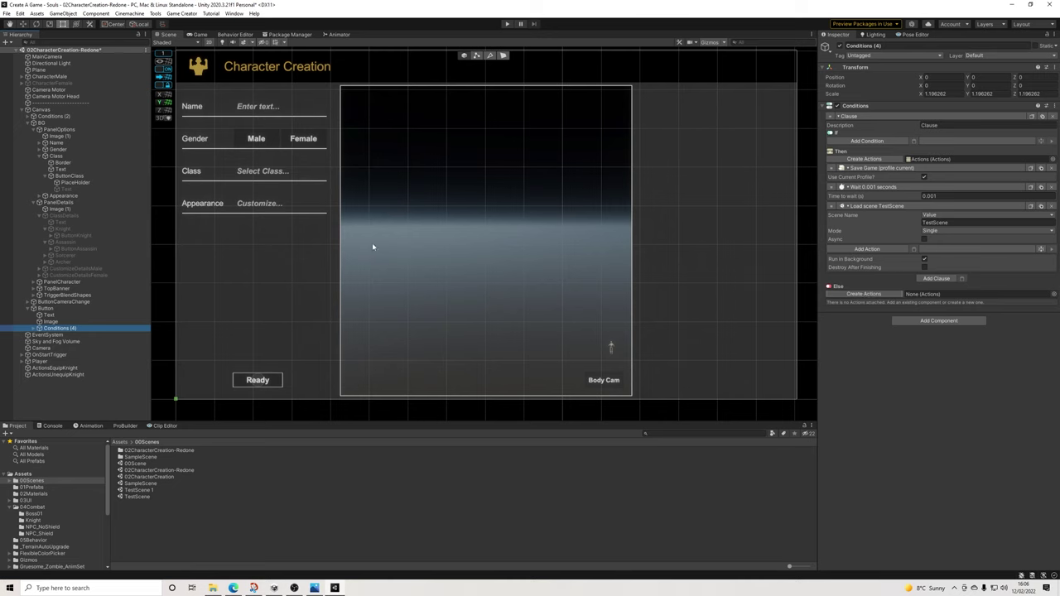
{"action": "left_click", "coordinate": [880, 142]}
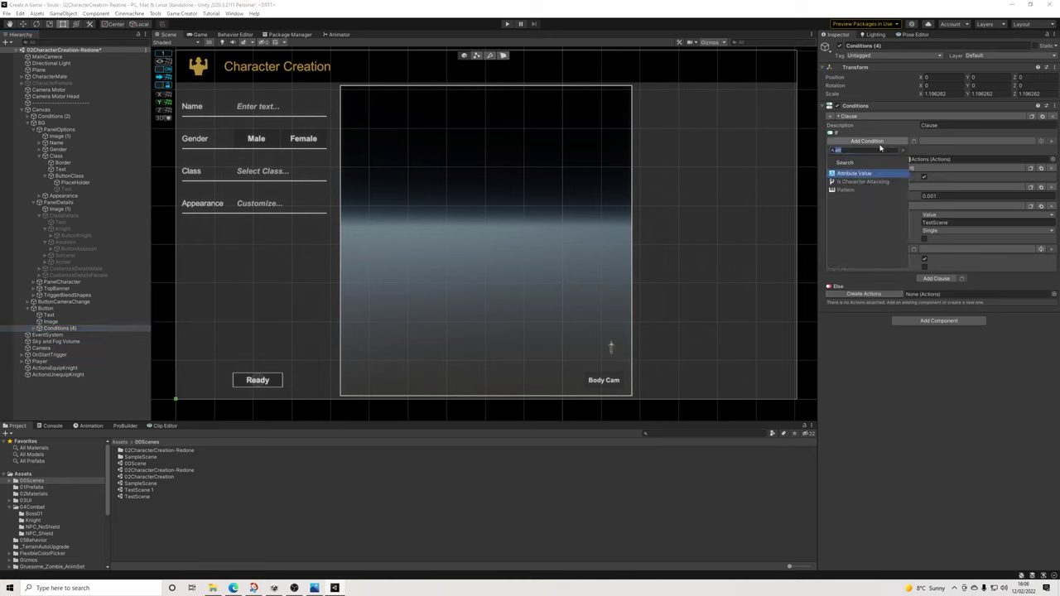
{"action": "type", "text": "str"}
{"action": "key", "text": "Return"}
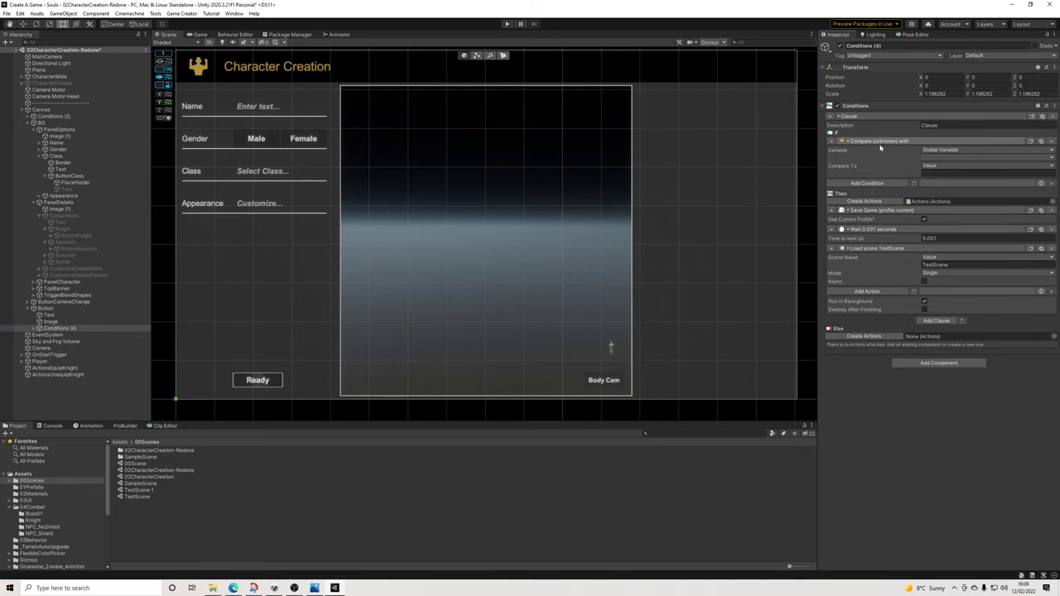
{"action": "left_click", "coordinate": [926, 158]}
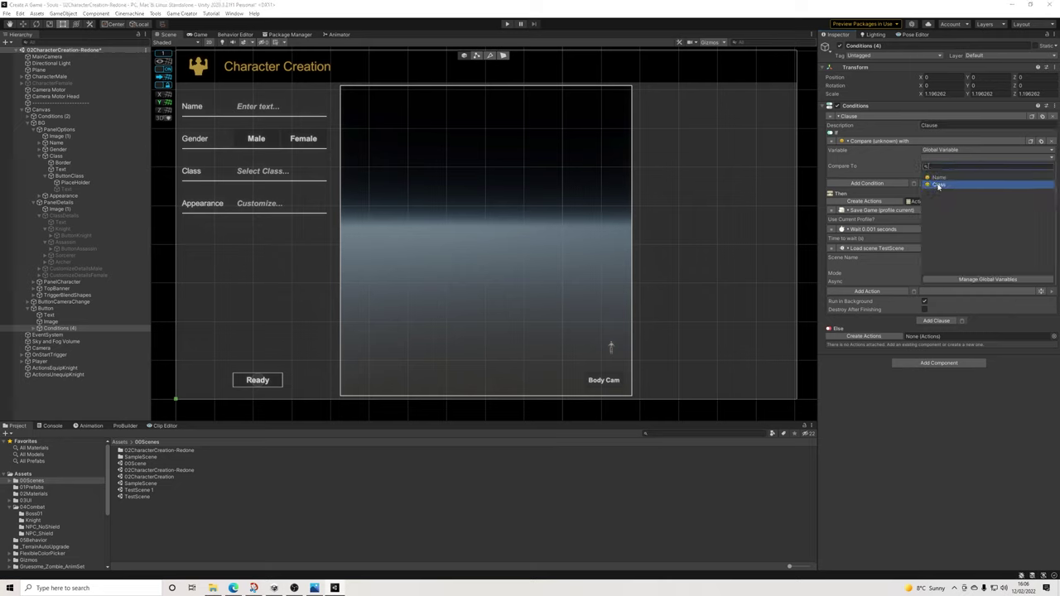
{"action": "left_click", "coordinate": [938, 185]}
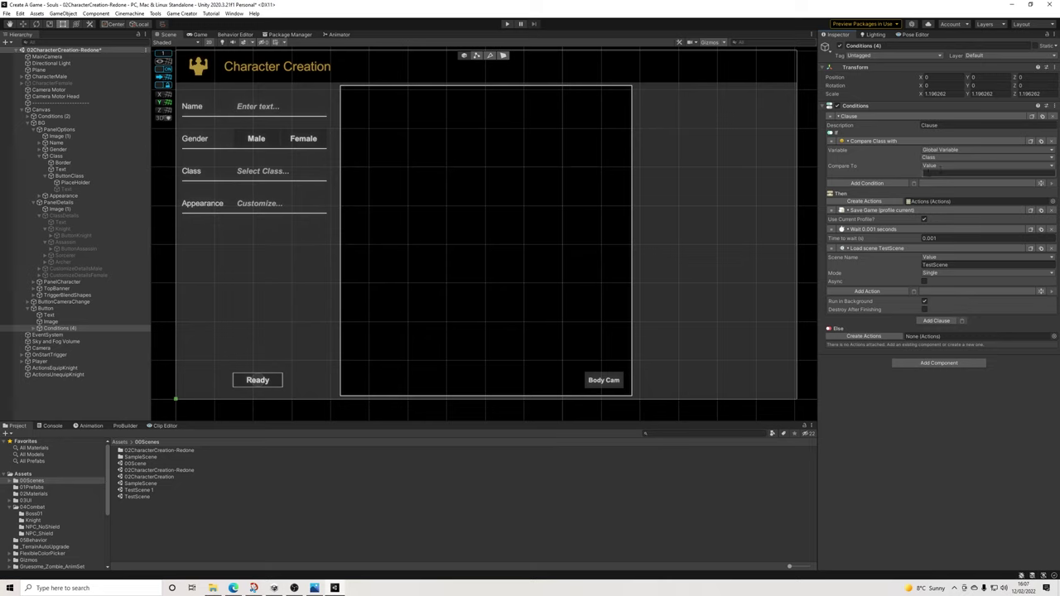
{"action": "type", "text": "Empty"}
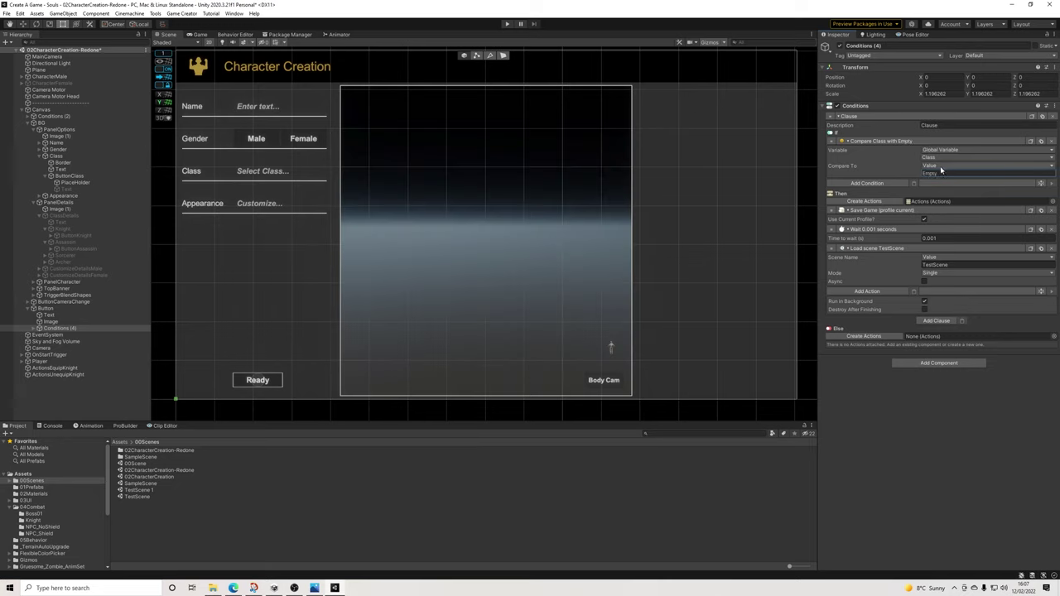
Assign the existing save-and-load Actions object to Else and create a new empty actions list for Then
{"action": "left_click", "coordinate": [34, 328]}
{"action": "left_click", "coordinate": [33, 328]}
{"action": "left_click_drag", "start_coordinate": [55, 335], "coordinate": [921, 335]}
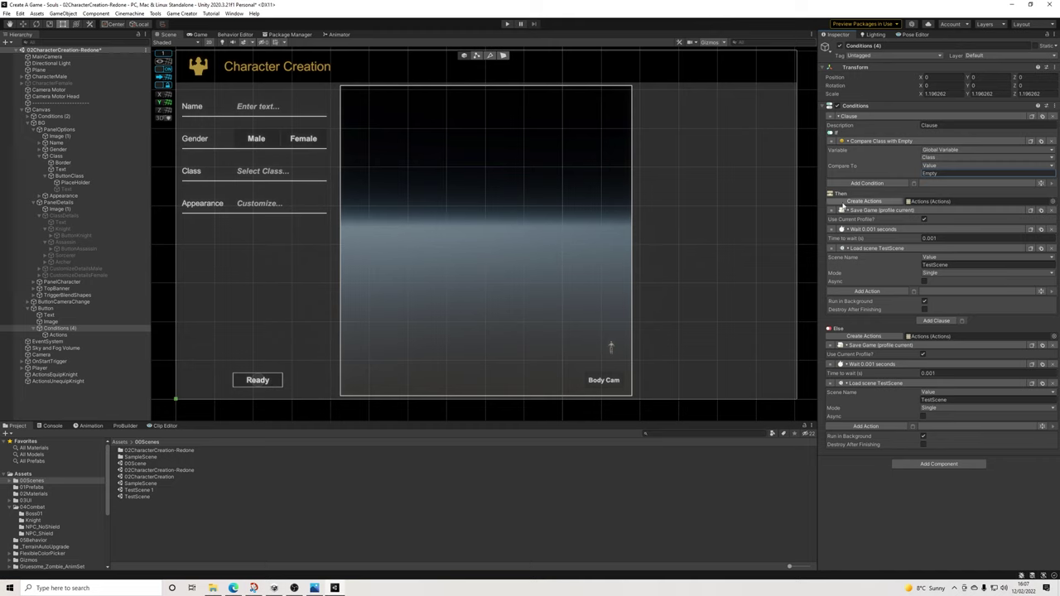
{"action": "left_click", "coordinate": [864, 201]}
{"action": "left_click", "coordinate": [553, 312]}
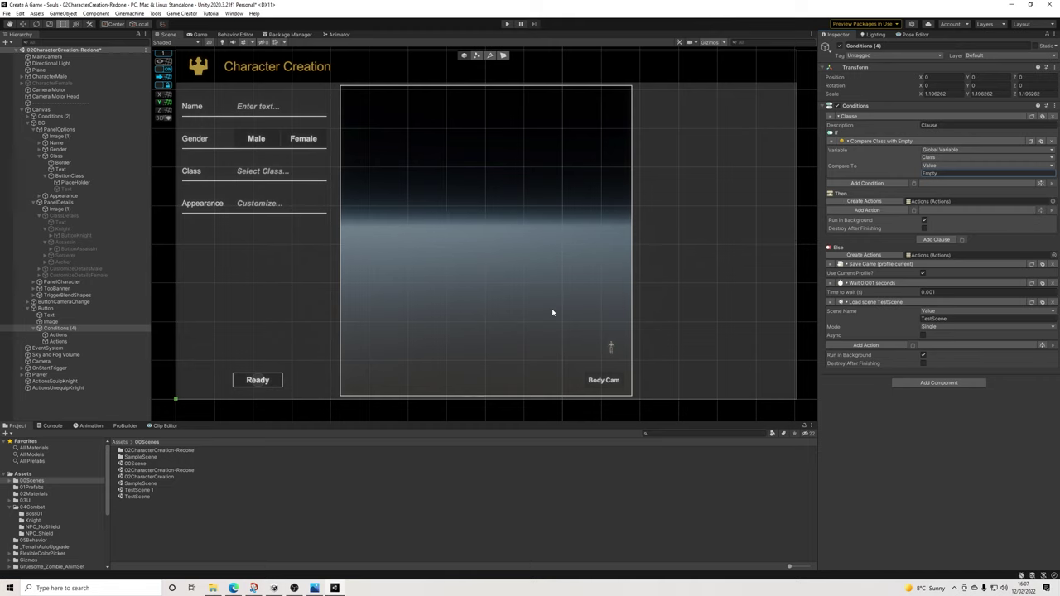
Add a Set Active action to the Then actions of the Class is Empty clause
{"action": "left_click", "coordinate": [876, 210]}
{"action": "type", "text": "set"}
{"action": "key", "text": "Down"}
{"action": "key", "text": "Down"}
{"action": "key", "text": "Down"}
{"action": "key", "text": "Return"}
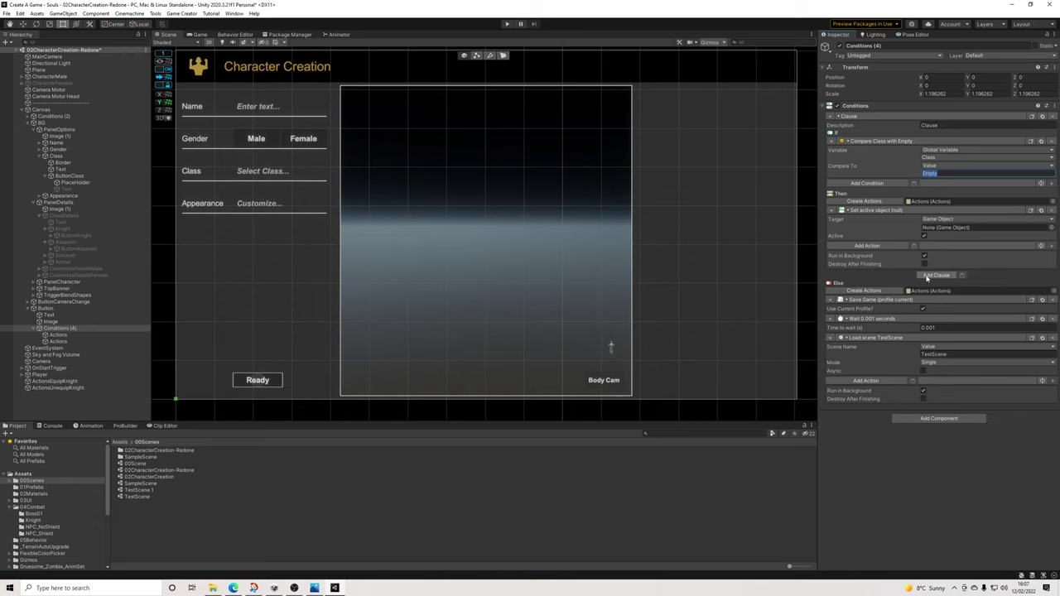
{"action": "left_click", "coordinate": [942, 173]}
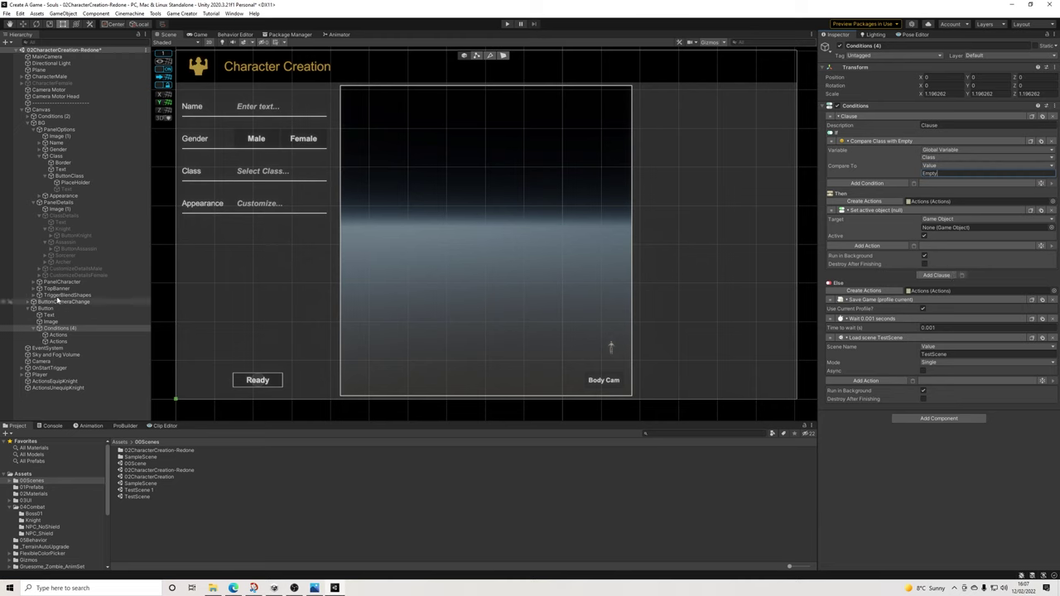
Collapse the expanded hierarchy groups and add a UI Panel as a child of the Canvas
{"action": "left_click", "coordinate": [34, 129]}
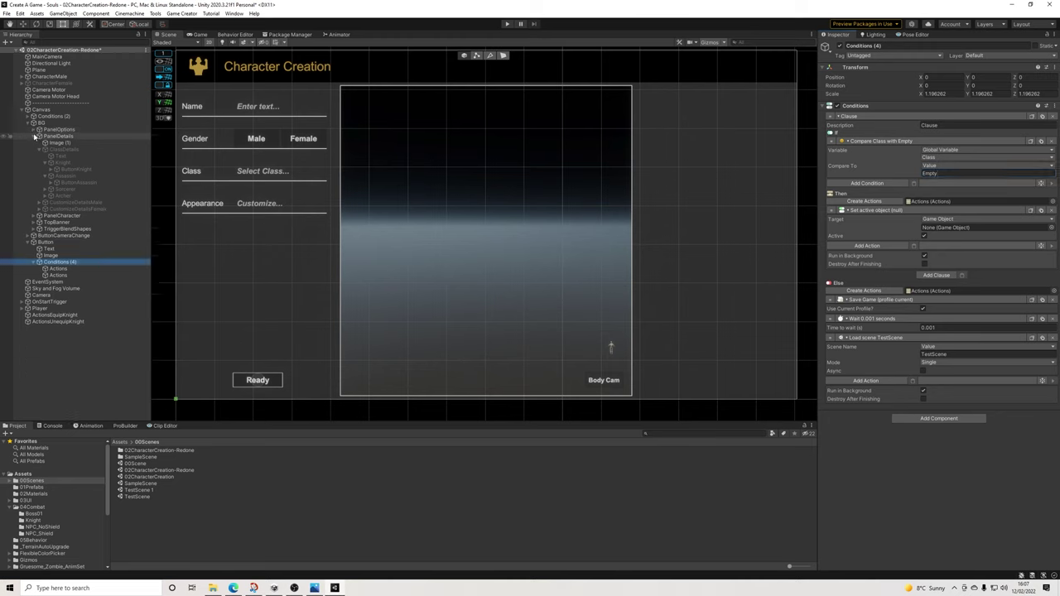
{"action": "left_click", "coordinate": [34, 136]}
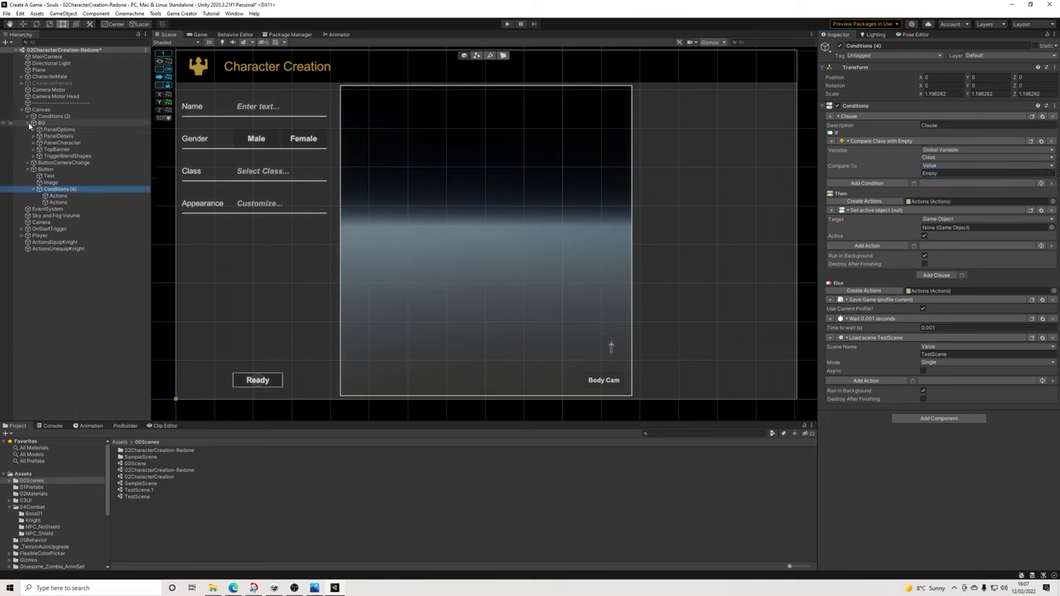
{"action": "left_click", "coordinate": [27, 169]}
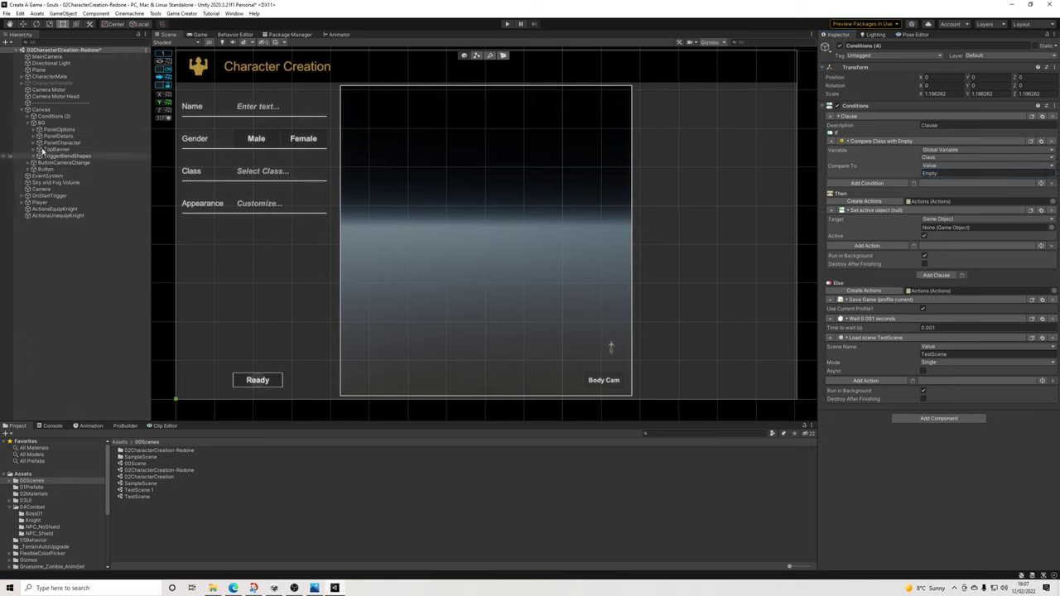
{"action": "left_click", "coordinate": [29, 122]}
{"action": "right_click", "coordinate": [43, 111]}
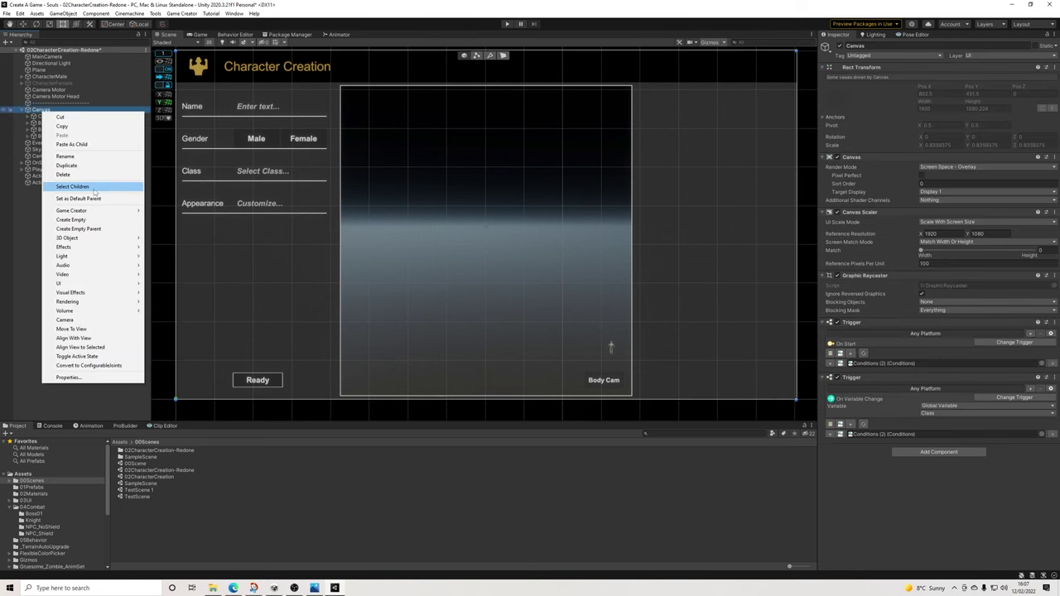
{"action": "mouse_move", "coordinate": [125, 210]}
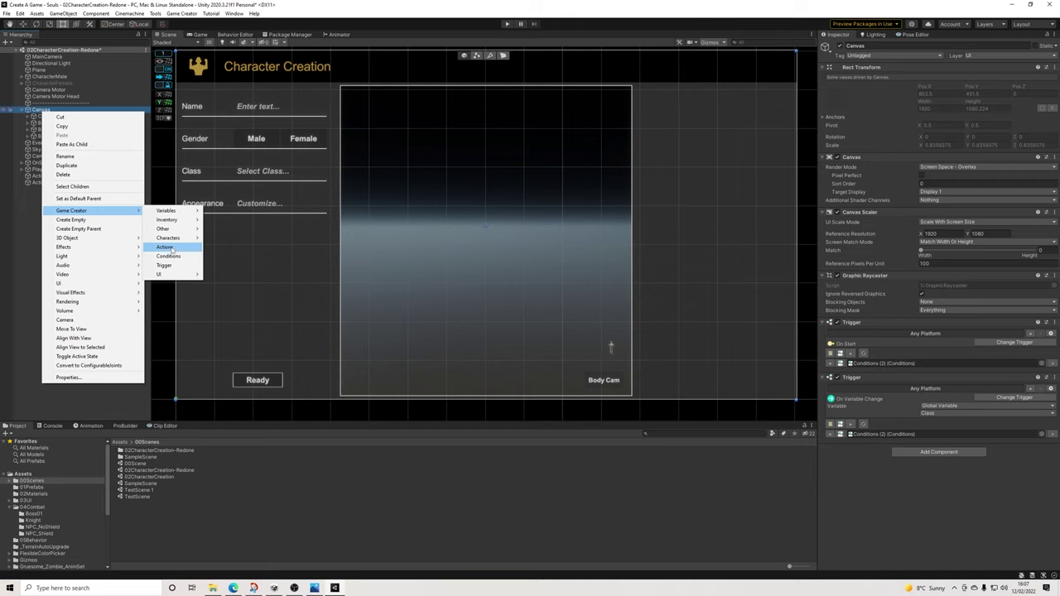
{"action": "mouse_move", "coordinate": [184, 275]}
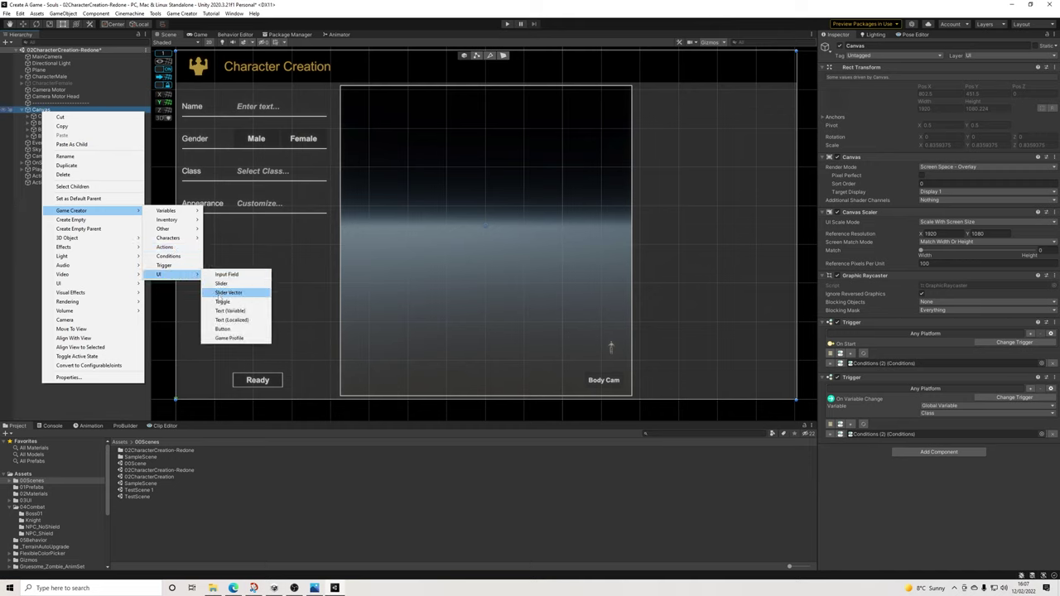
{"action": "mouse_move", "coordinate": [94, 284]}
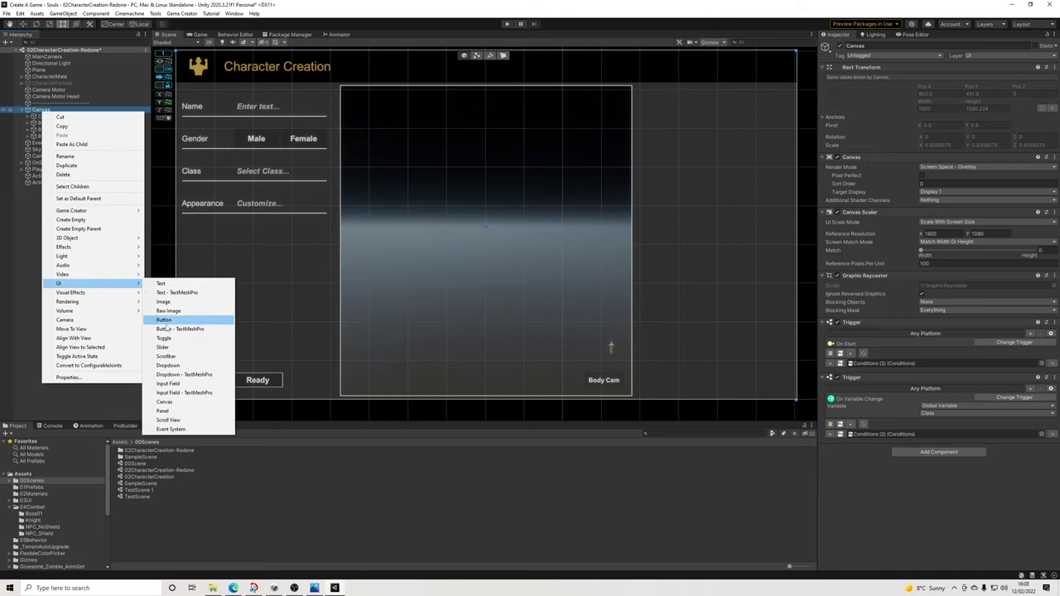
{"action": "left_click", "coordinate": [162, 411]}
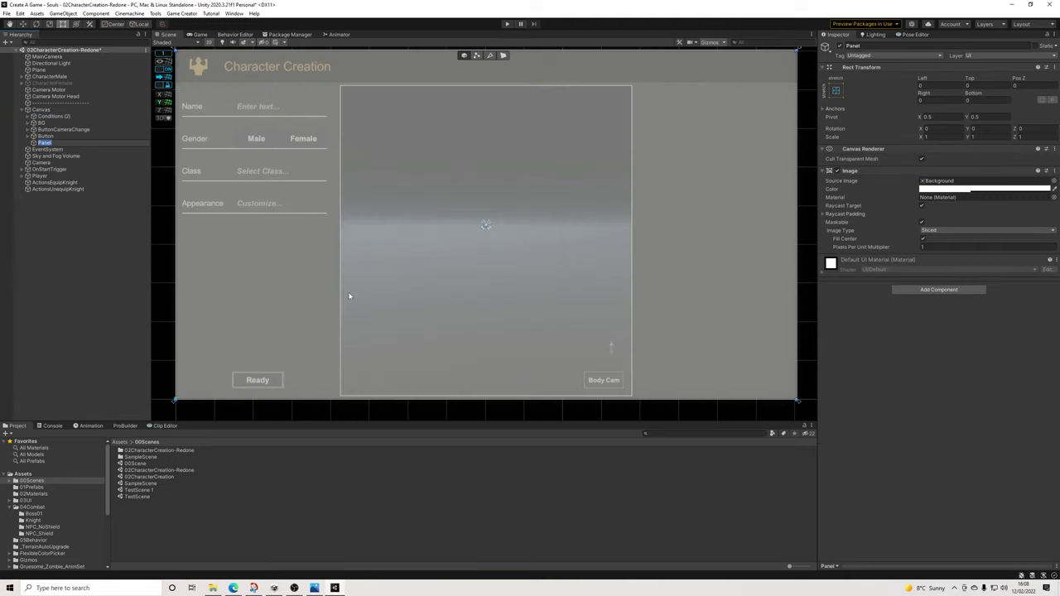
Anchor the new panel to the middle centre and set its size to 500 wide by 300 high
{"action": "left_click", "coordinate": [837, 91]}
{"action": "left_click", "coordinate": [886, 173]}
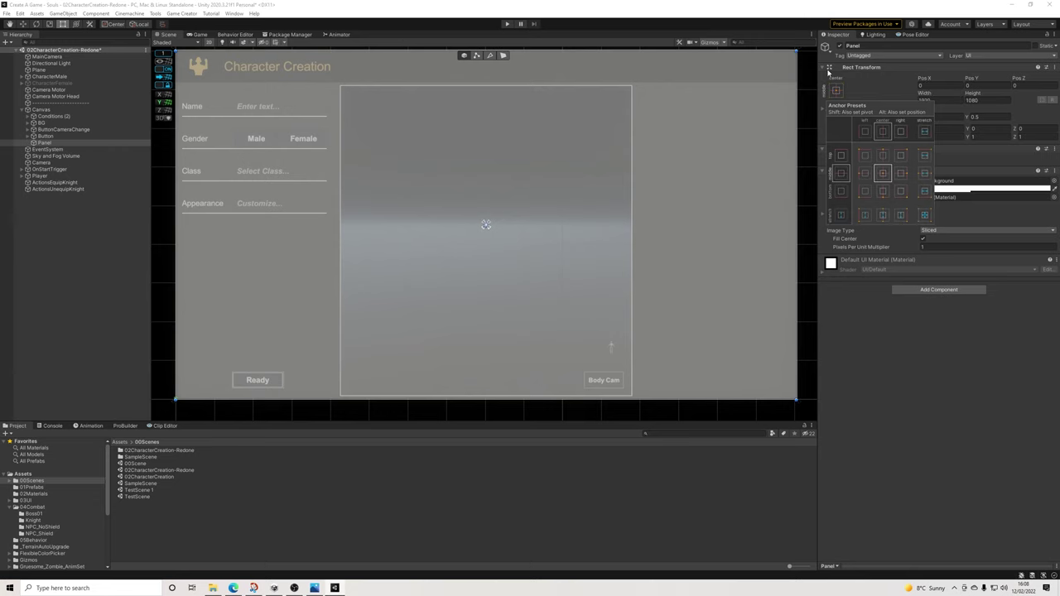
{"action": "left_click", "coordinate": [925, 100]}
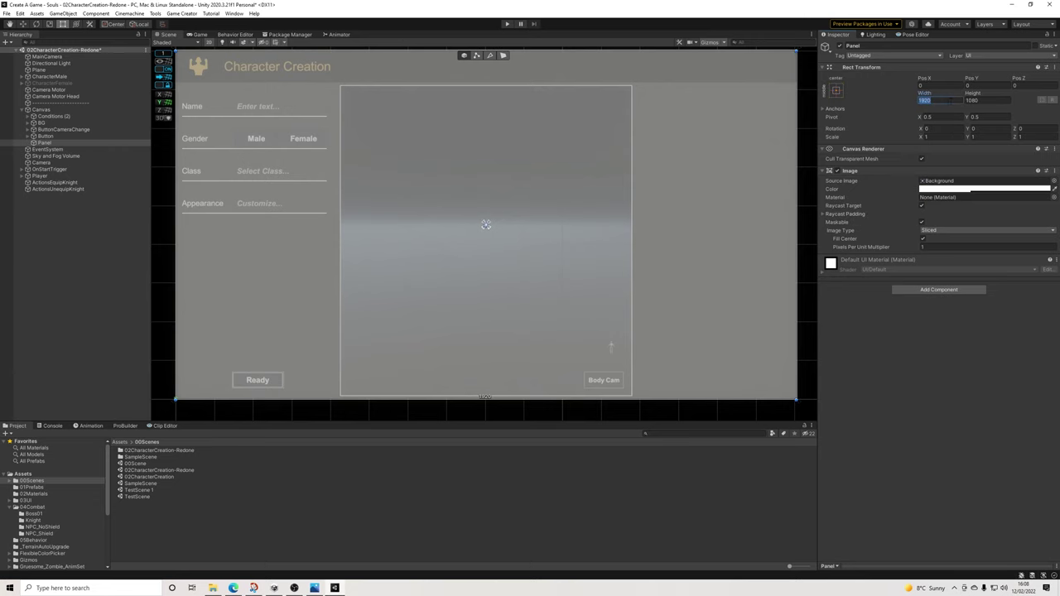
{"action": "type", "text": "300"}
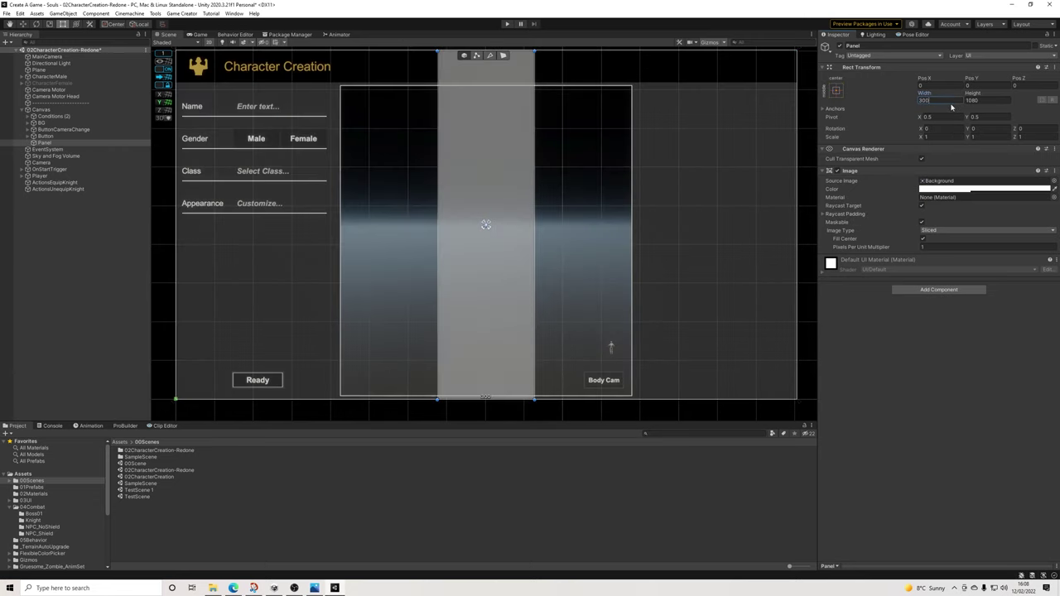
{"action": "key", "text": "BackSpace"}
{"action": "key", "text": "BackSpace"}
{"action": "key", "text": "BackSpace"}
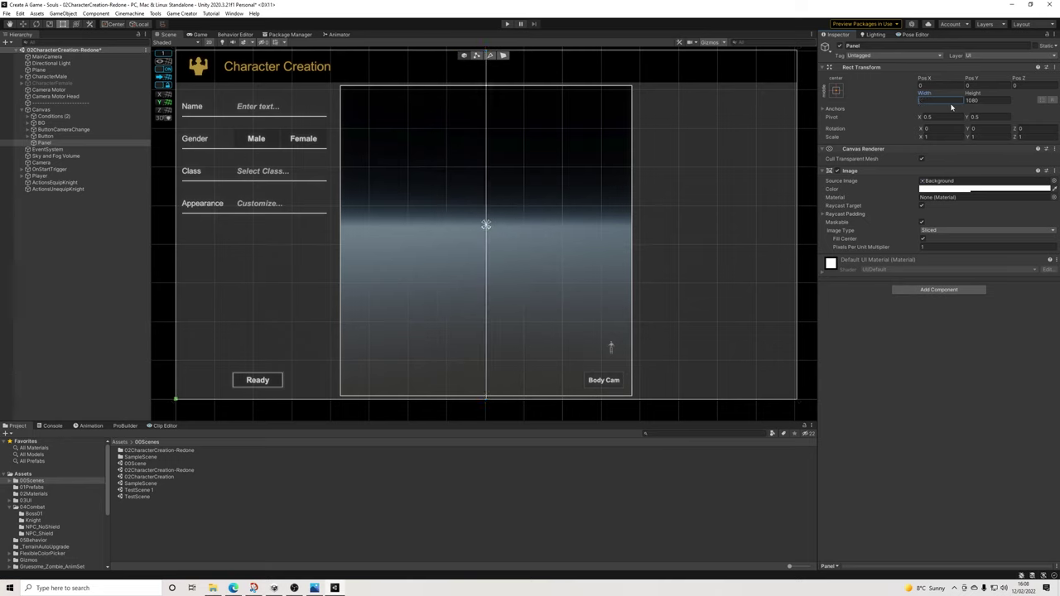
{"action": "type", "text": "500"}
{"action": "key", "text": "Tab"}
{"action": "type", "text": "300"}
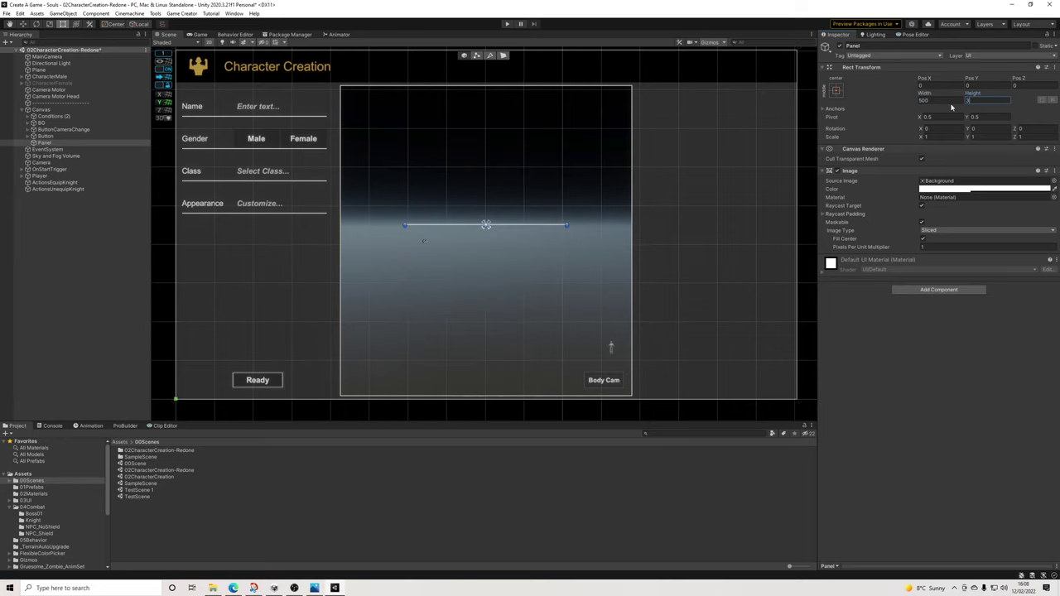
Add a Shadow component to the panel and raise its image colour's alpha to 255
{"action": "left_click", "coordinate": [920, 290]}
{"action": "type", "text": "shad"}
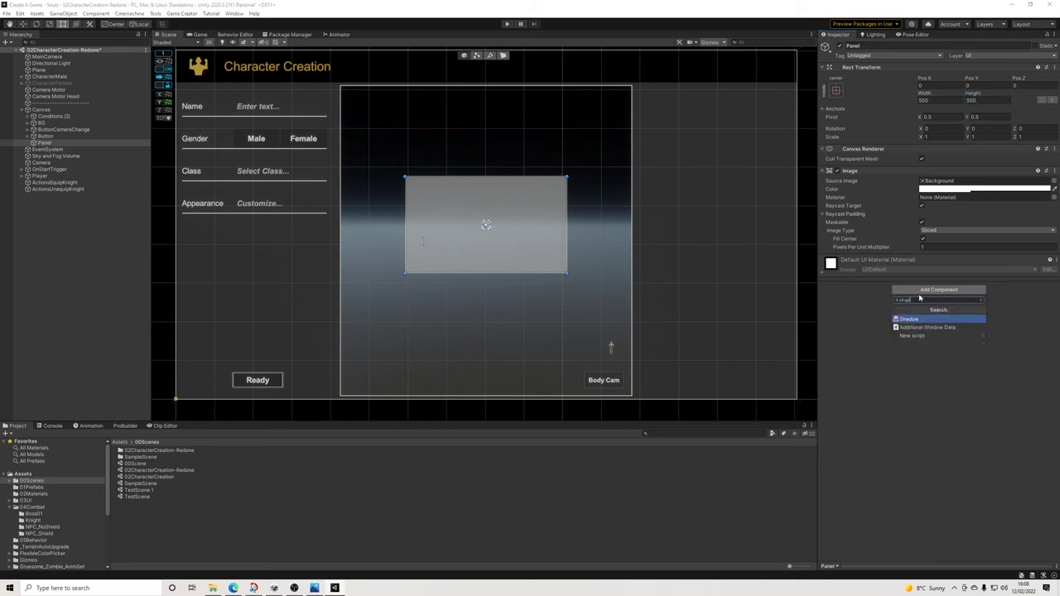
{"action": "key", "text": "Return"}
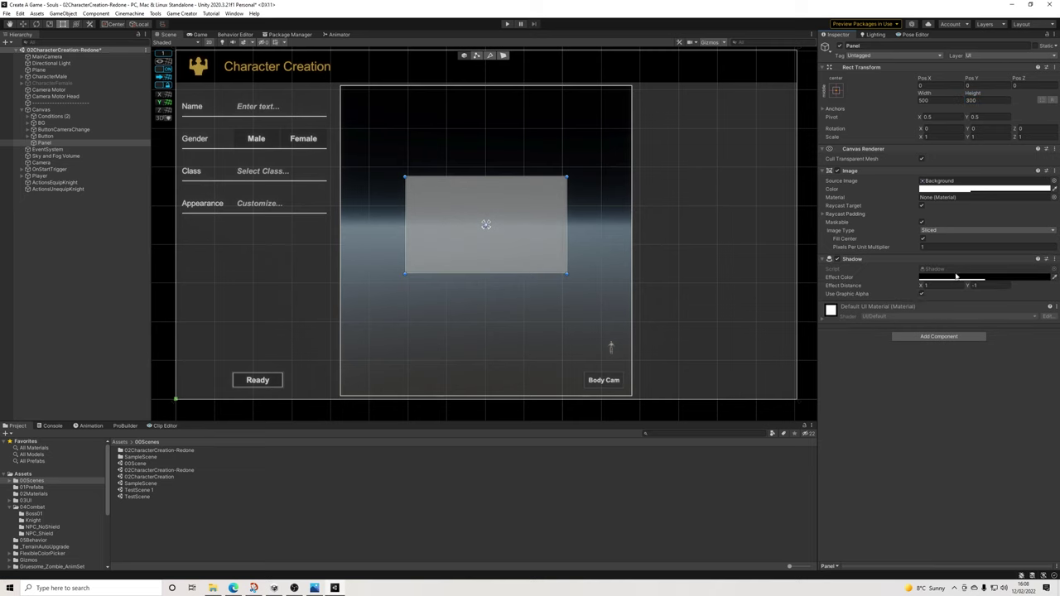
{"action": "left_click", "coordinate": [952, 189]}
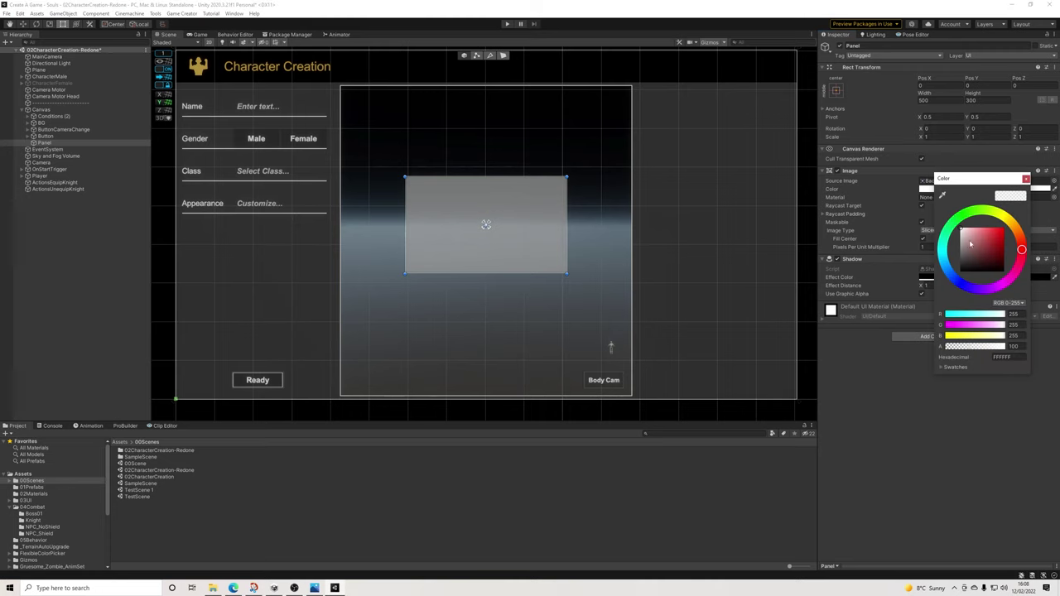
{"action": "left_click_drag", "start_coordinate": [985, 347], "coordinate": [1005, 347]}
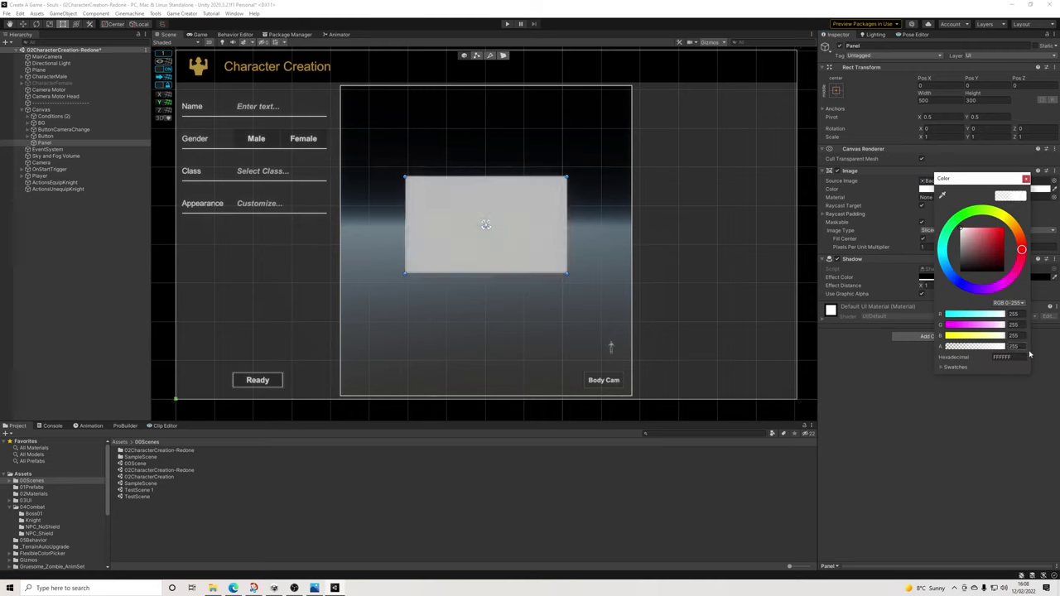
{"action": "left_click", "coordinate": [1026, 178]}
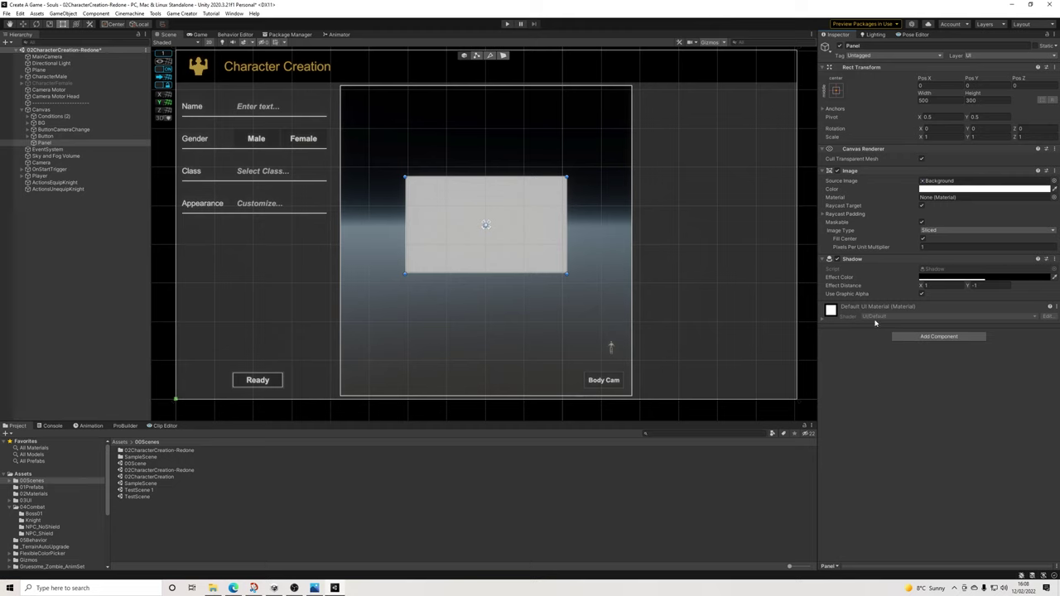
Set the panel shadow's effect distance to X 2 and Y -2
{"action": "left_click", "coordinate": [948, 286]}
{"action": "key", "text": "Tab"}
{"action": "key", "text": "Return"}
{"action": "left_click", "coordinate": [428, 415]}
{"action": "scroll", "coordinate": [518, 300], "scroll_direction": "up", "scroll_amount": 2}
{"action": "scroll", "coordinate": [535, 236], "scroll_direction": "down", "scroll_amount": 2}
{"action": "middle_click_drag", "start_coordinate": [477, 259], "coordinate": [478, 262]}
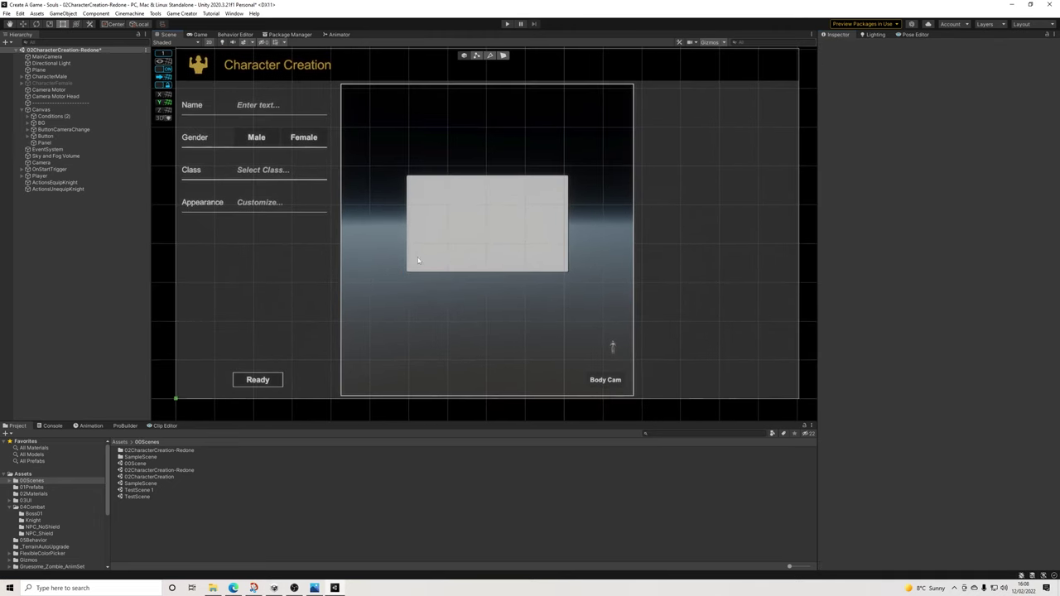
Rename the new white panel under the Canvas to Panel-NoClassSelected
{"action": "left_click", "coordinate": [511, 217]}
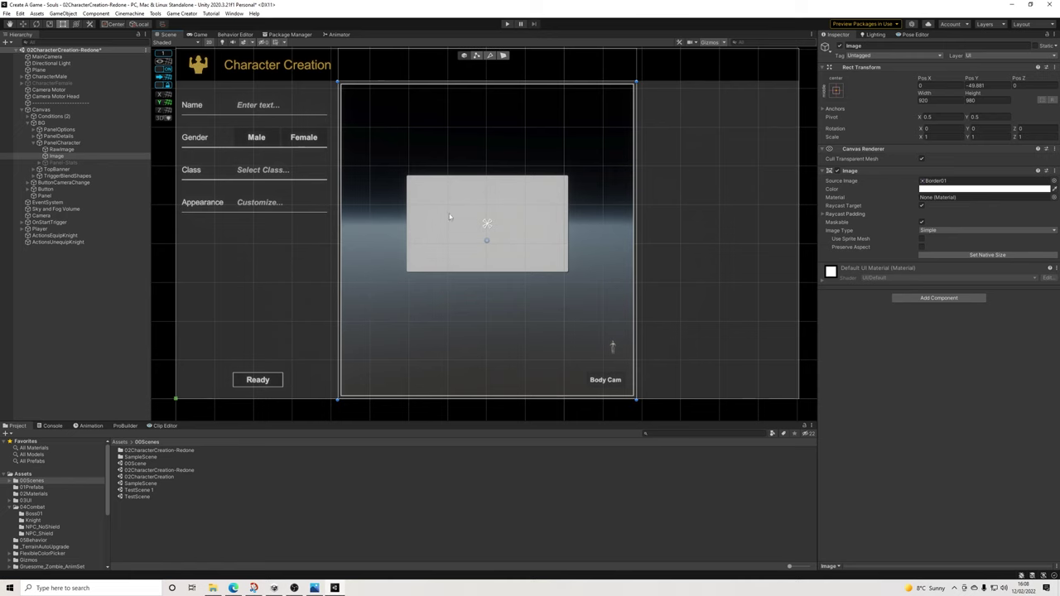
{"action": "left_click", "coordinate": [449, 210]}
{"action": "left_click", "coordinate": [492, 210]}
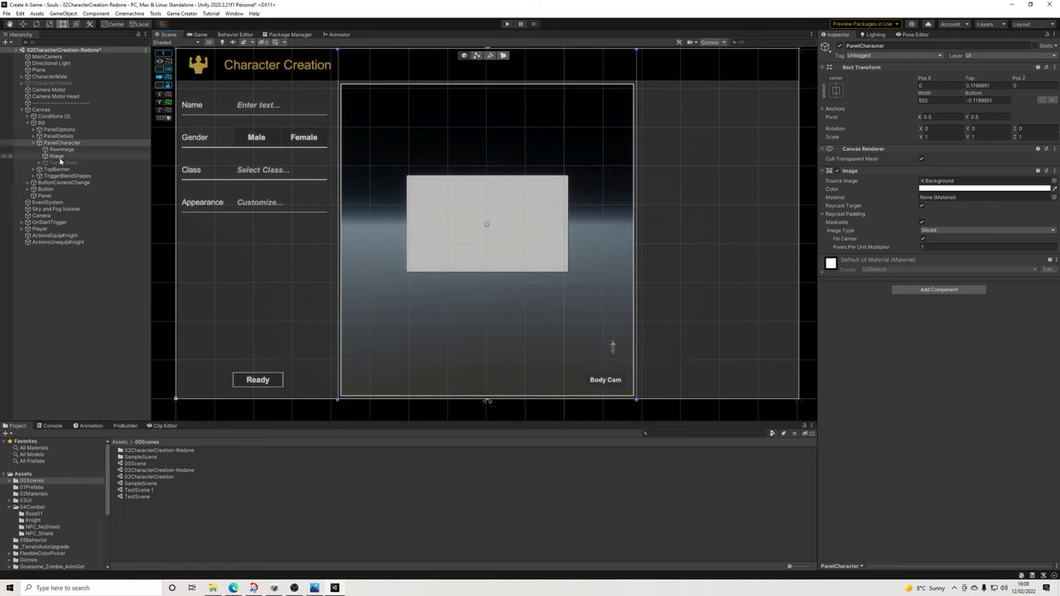
{"action": "left_click", "coordinate": [58, 156]}
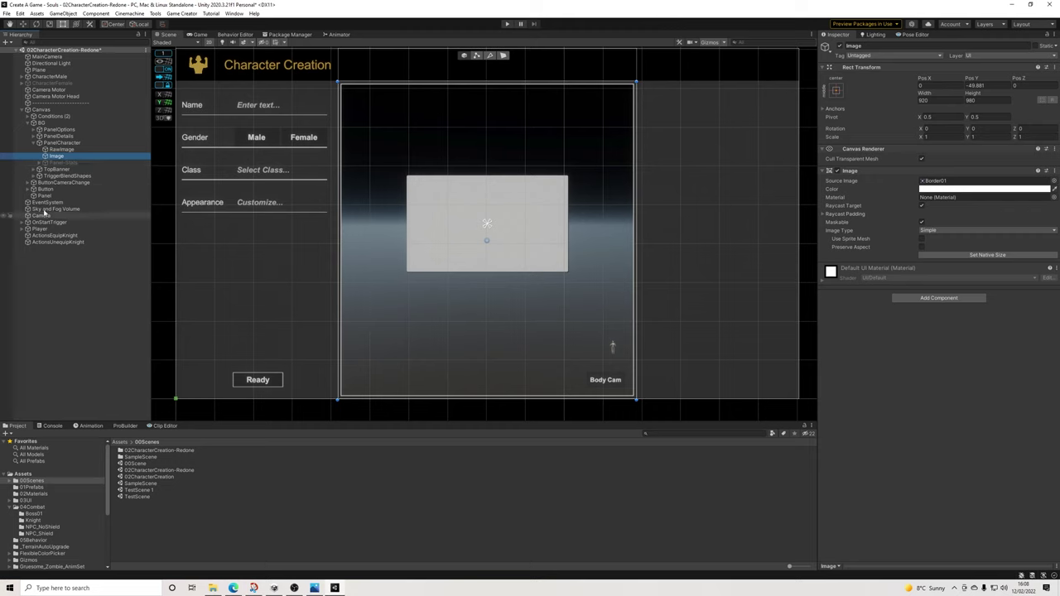
{"action": "left_click", "coordinate": [44, 196]}
{"action": "left_click", "coordinate": [861, 45]}
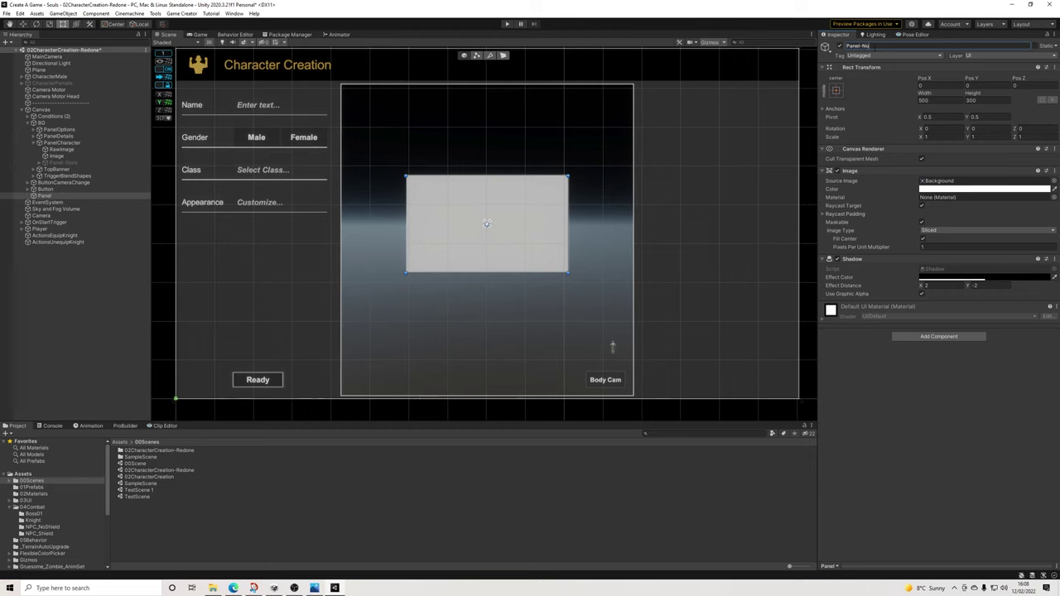
{"action": "type", "text": "Panel-NoClassSelected"}
{"action": "key", "text": "Return"}
Assign Panel-NoClassSelected as the target of the Set Active action in the Ready button's Conditions (4)
{"action": "left_click", "coordinate": [45, 189]}
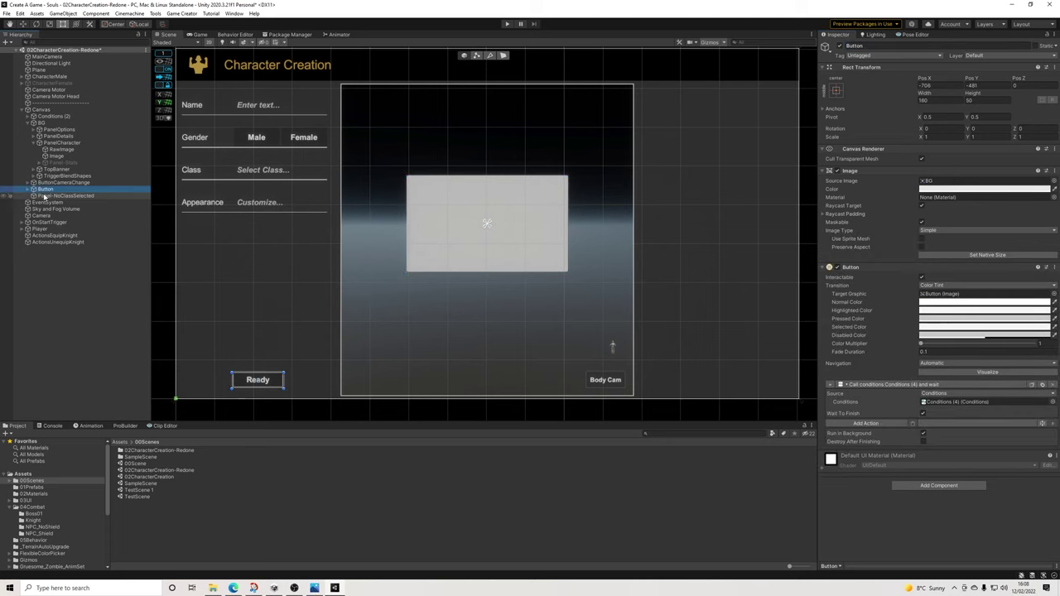
{"action": "left_click", "coordinate": [29, 190]}
{"action": "left_click", "coordinate": [57, 209]}
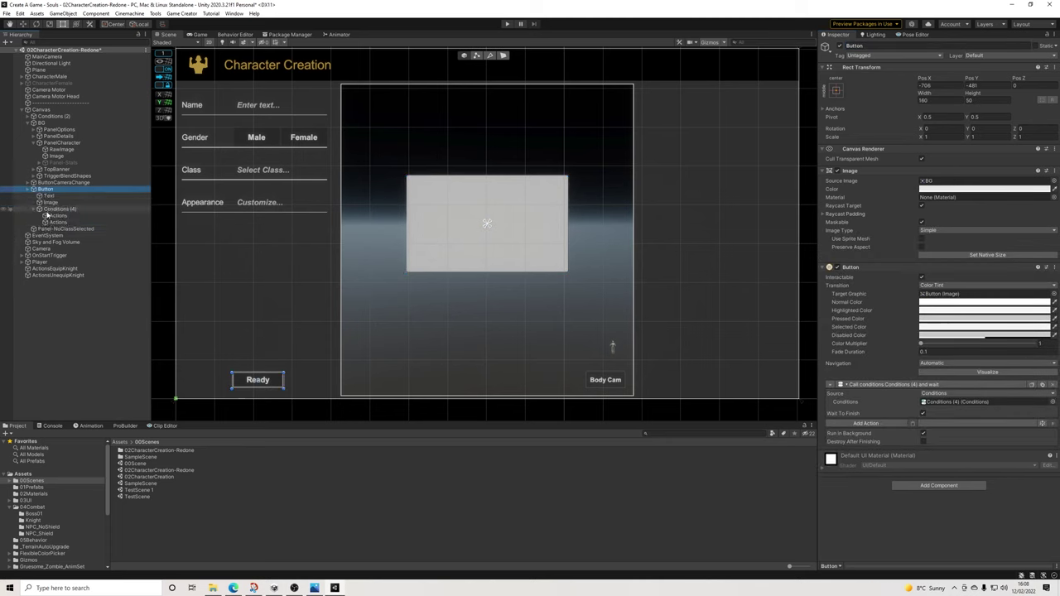
{"action": "left_click_drag", "start_coordinate": [52, 233], "coordinate": [948, 228]}
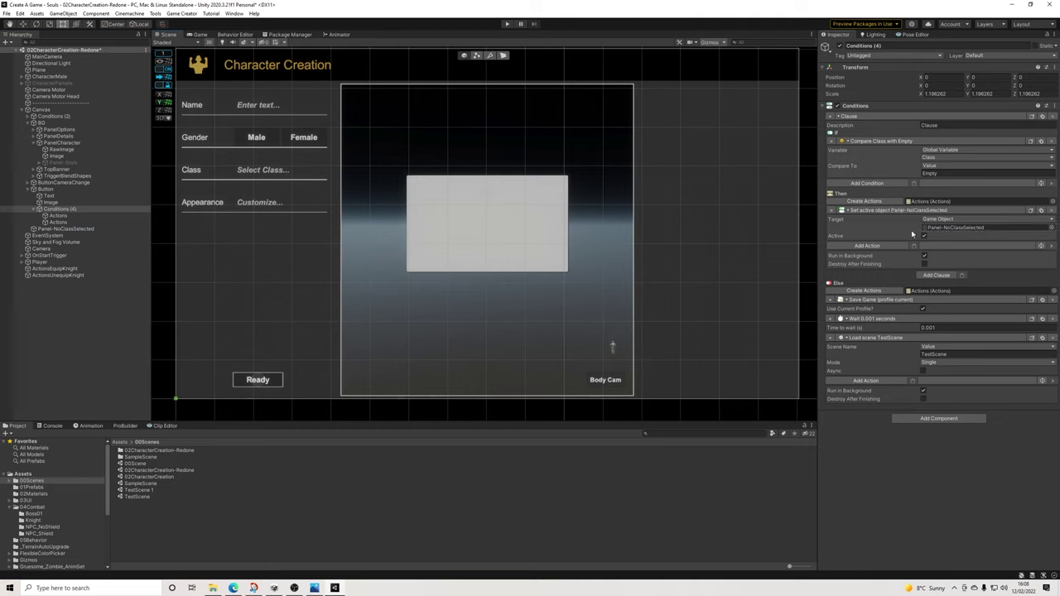
{"action": "left_click", "coordinate": [29, 190]}
{"action": "left_click", "coordinate": [29, 123]}
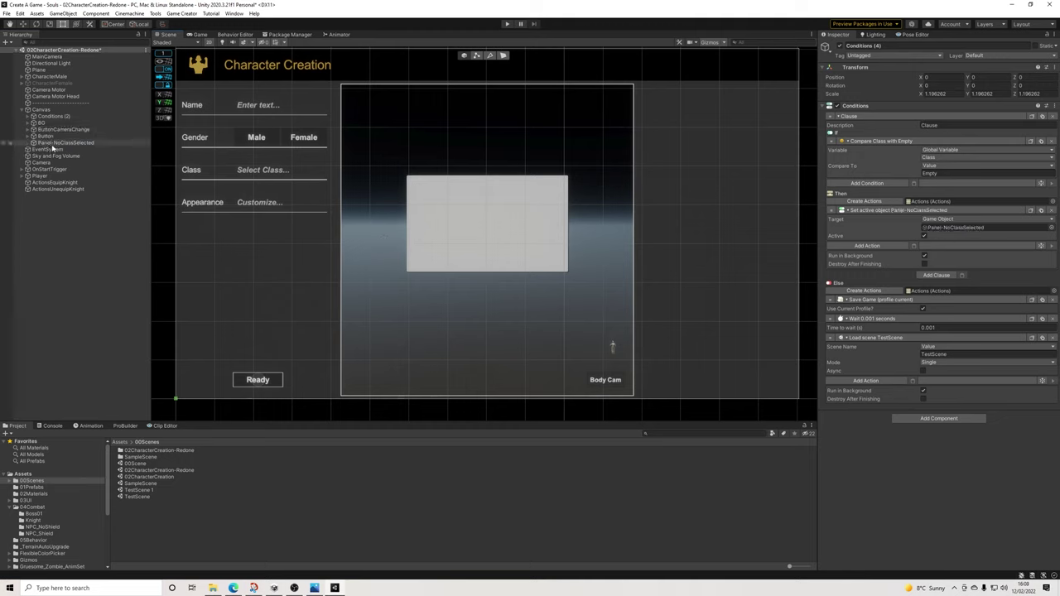
Add a centre-aligned UI Text under Panel-NoClassSelected reading "Please Select a Class First"
{"action": "left_click", "coordinate": [62, 142]}
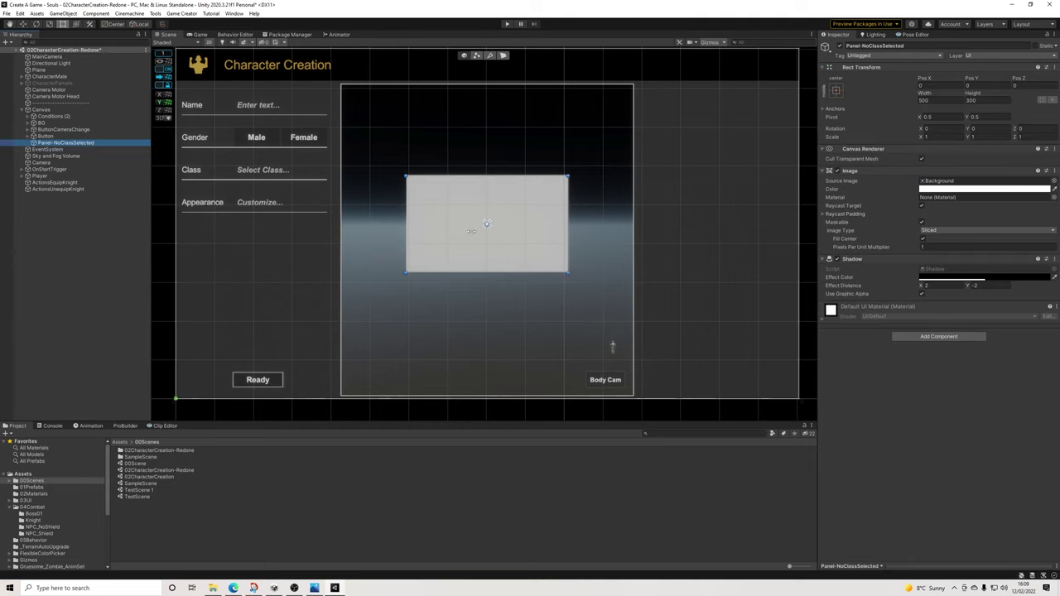
{"action": "right_click", "coordinate": [59, 143]}
{"action": "mouse_move", "coordinate": [129, 318]}
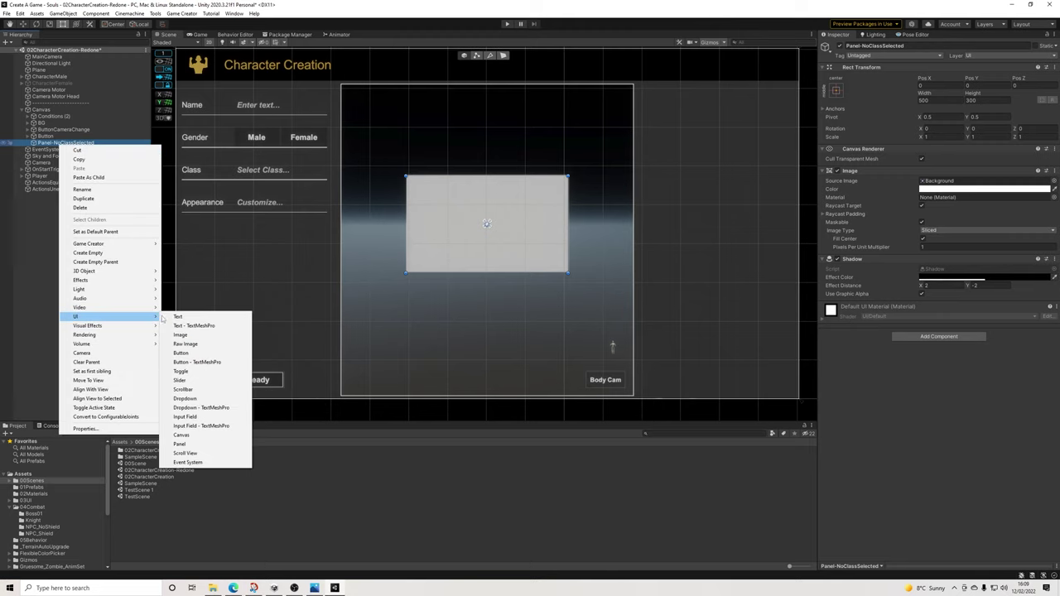
{"action": "left_click", "coordinate": [186, 317]}
{"action": "left_click", "coordinate": [931, 265]}
{"action": "left_click", "coordinate": [856, 189]}
{"action": "type", "text": "Please Select a Class First"}
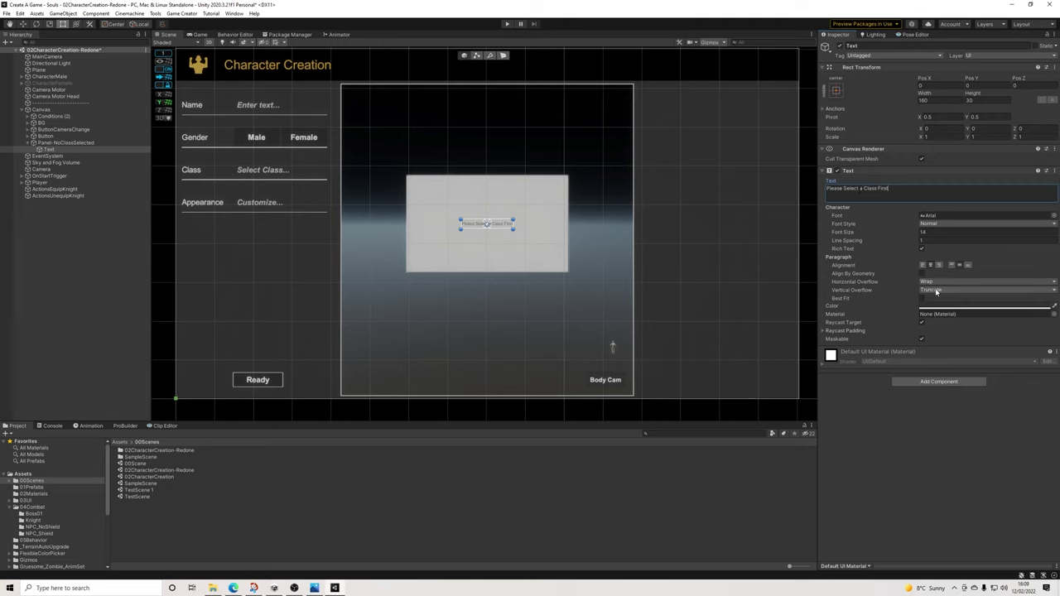
Set the text's horizontal and vertical overflow to Overflow and its scale to 0.5 on all axes
{"action": "left_click", "coordinate": [940, 281]}
{"action": "left_click", "coordinate": [939, 291]}
{"action": "left_click", "coordinate": [939, 290]}
{"action": "left_click", "coordinate": [944, 309]}
{"action": "type", "text": "0.5"}
{"action": "key", "text": "Tab"}
{"action": "type", "text": "0.5"}
{"action": "key", "text": "Tab"}
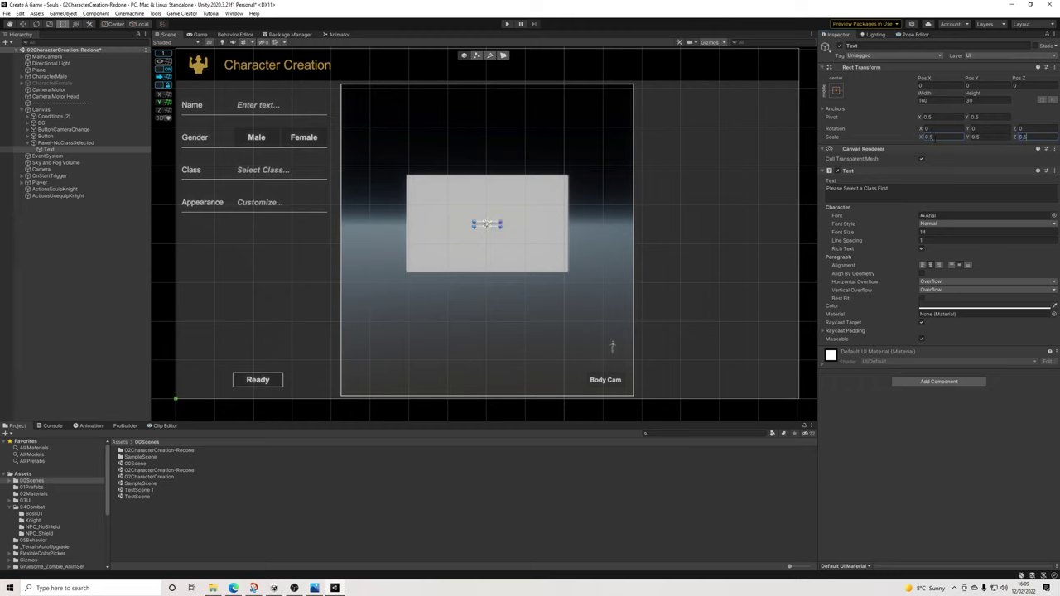
Set the text's font size to 28 and enlarge its box to about 763 by 278 around the panel's centre
{"action": "left_click", "coordinate": [932, 233]}
{"action": "type", "text": "28"}
{"action": "left_click_drag", "start_coordinate": [474, 222], "coordinate": [426, 194]}
{"action": "left_click_drag", "start_coordinate": [500, 224], "coordinate": [520, 239]}
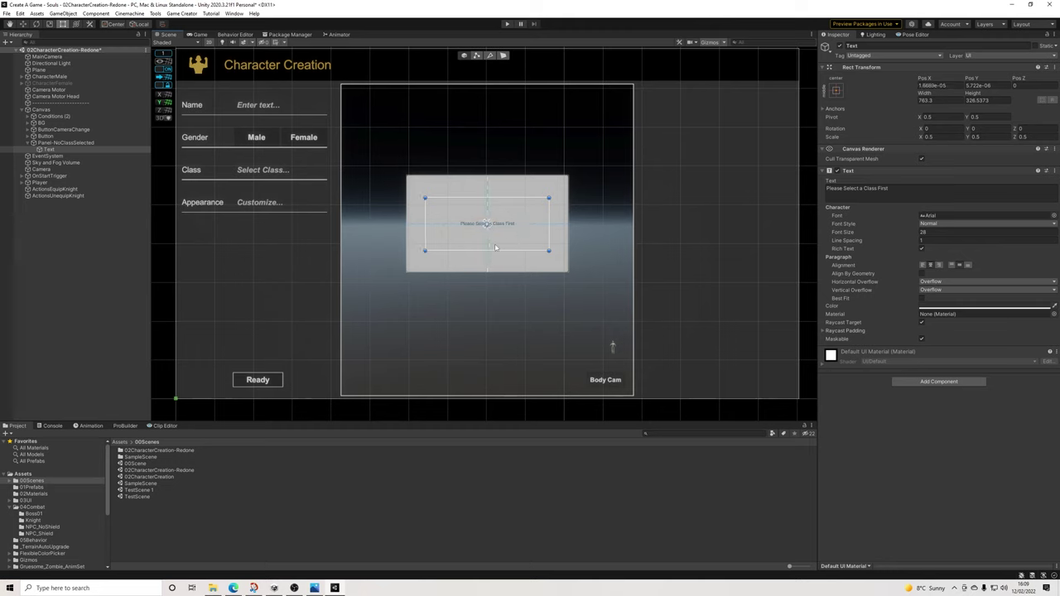
{"action": "left_click_drag", "start_coordinate": [489, 250], "coordinate": [514, 238]}
Set the message text's font size to 40 and its font style to Bold
{"action": "left_click", "coordinate": [932, 232]}
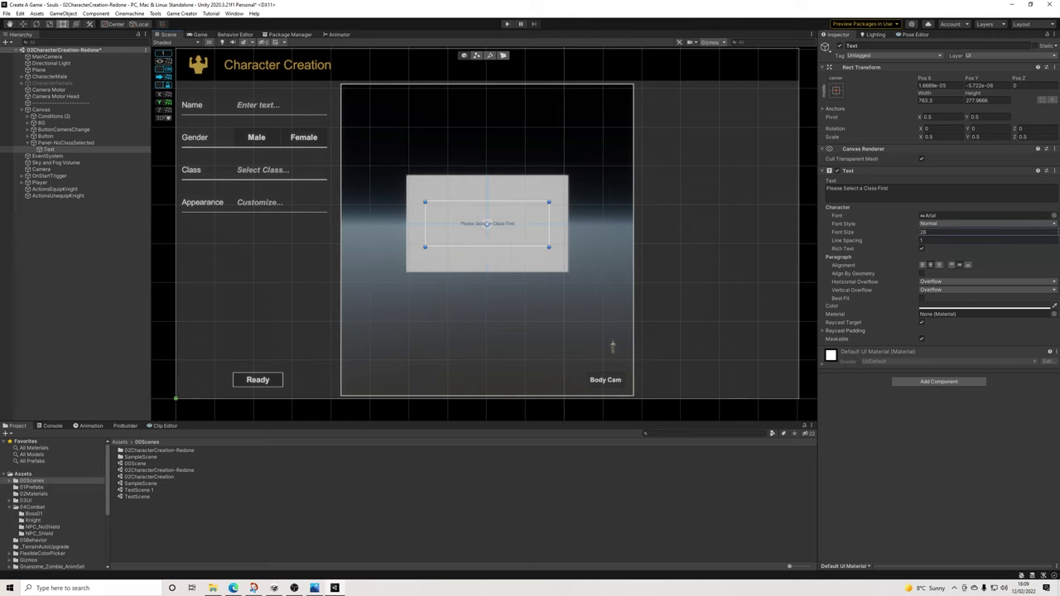
{"action": "type", "text": "40"}
{"action": "left_click", "coordinate": [944, 223]}
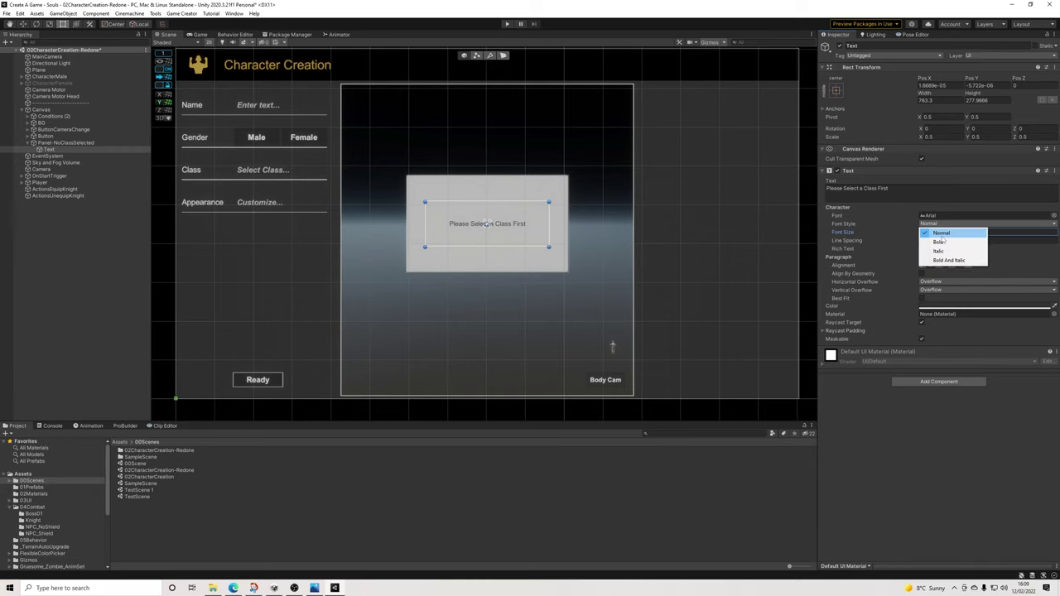
{"action": "left_click", "coordinate": [936, 241]}
{"action": "left_click", "coordinate": [223, 528]}
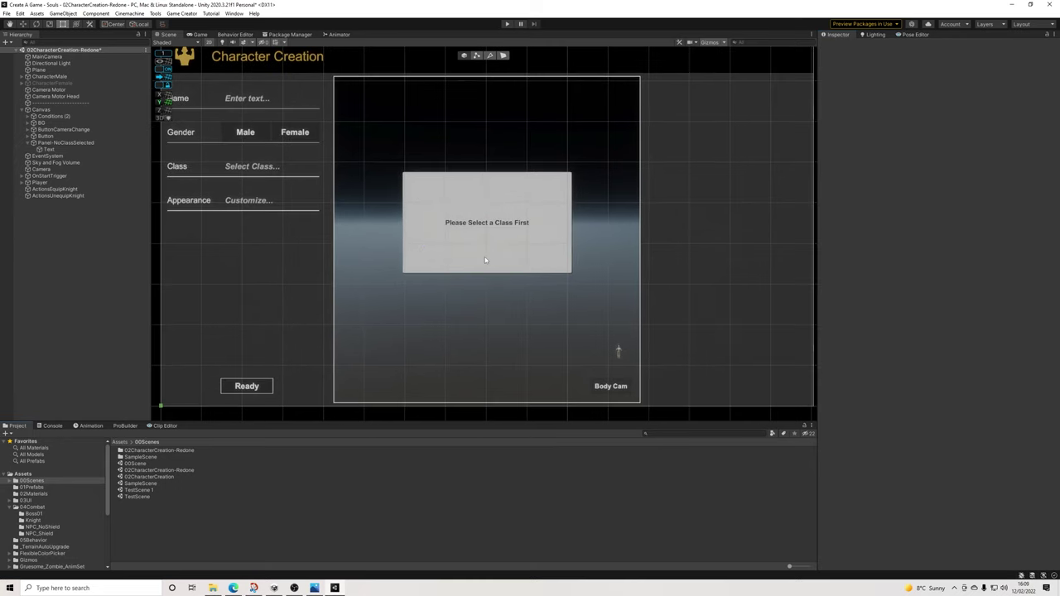
Add a Game Creator UI Button to the Canvas alongside Panel-NoClassSelected
{"action": "scroll", "coordinate": [485, 260], "scroll_direction": "down", "scroll_amount": 2}
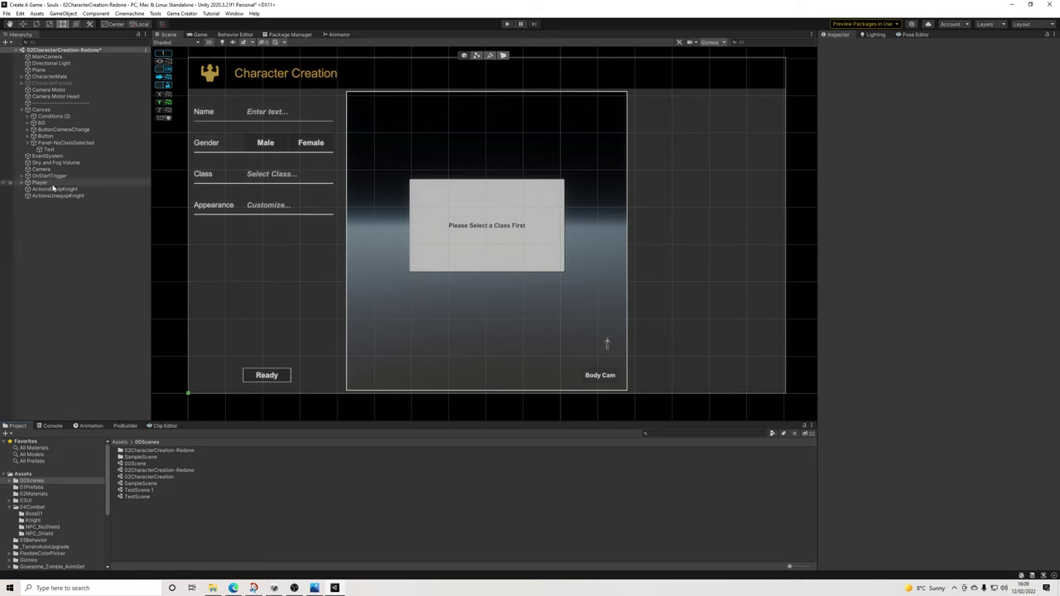
{"action": "left_click", "coordinate": [63, 142]}
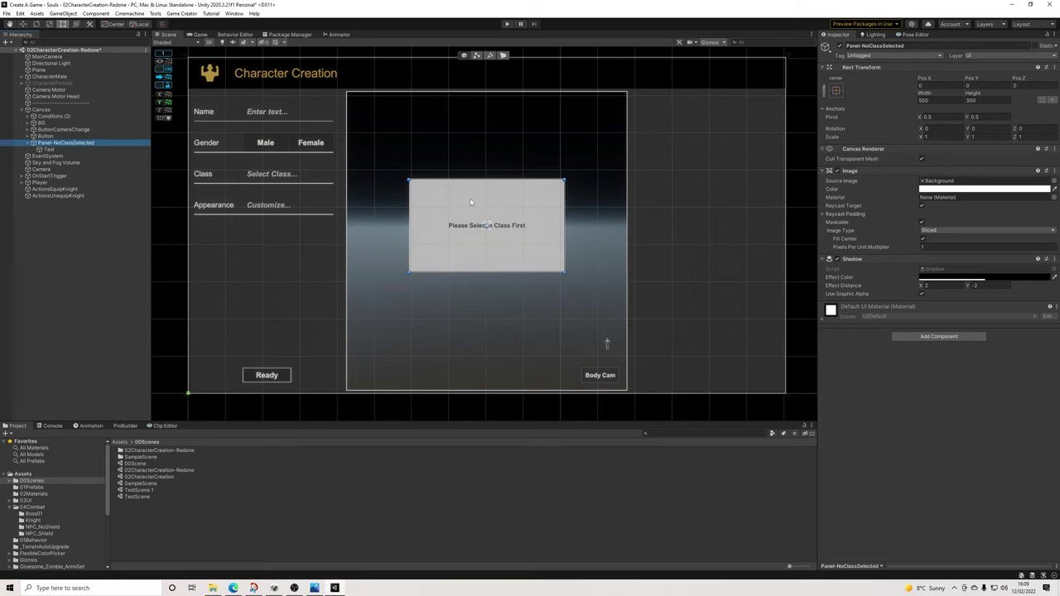
{"action": "right_click", "coordinate": [61, 144]}
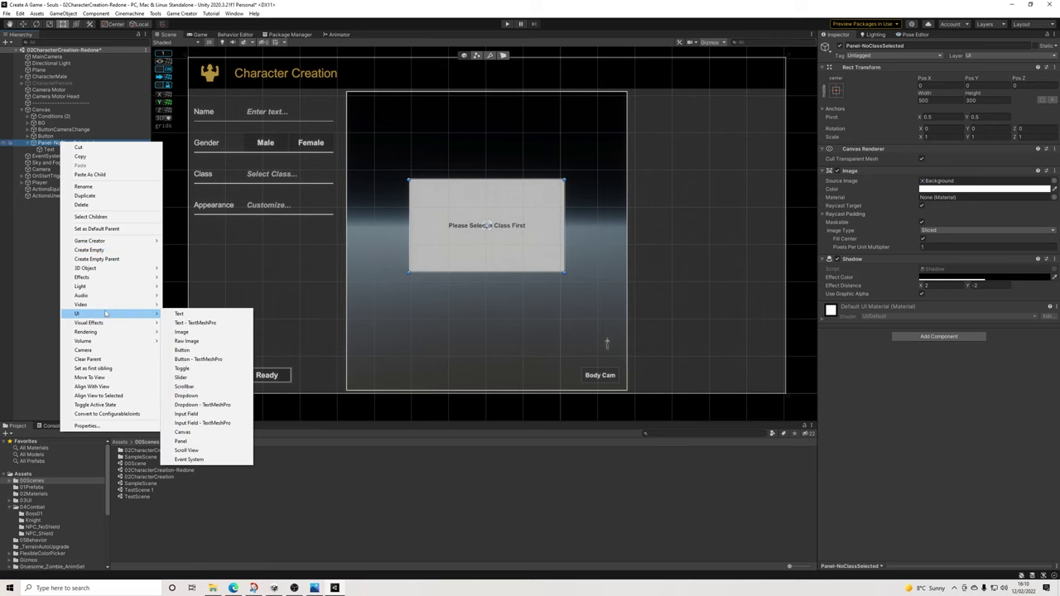
{"action": "mouse_move", "coordinate": [86, 315]}
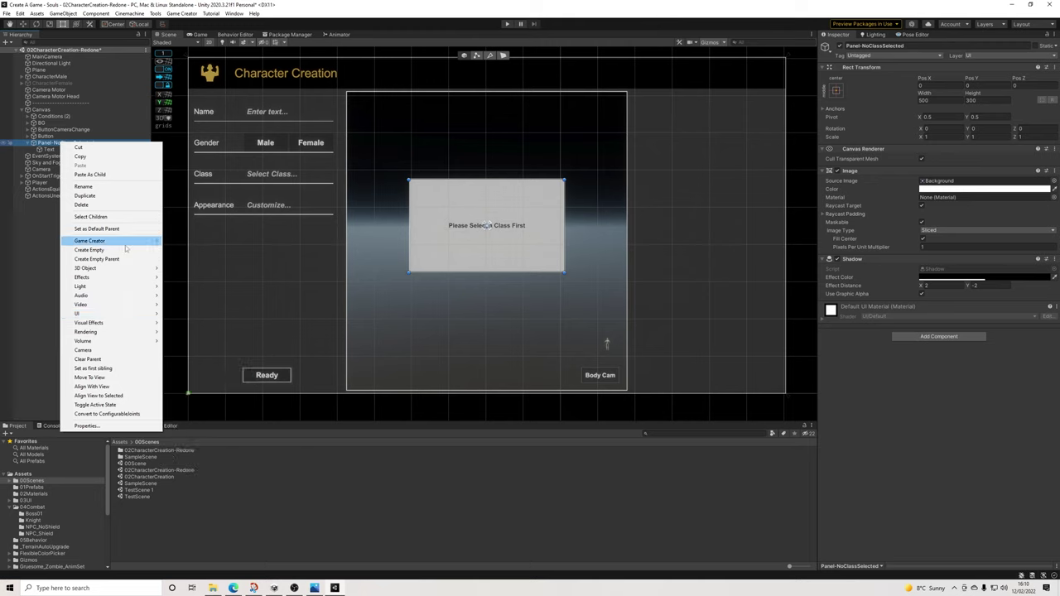
{"action": "mouse_move", "coordinate": [126, 242]}
{"action": "mouse_move", "coordinate": [199, 306]}
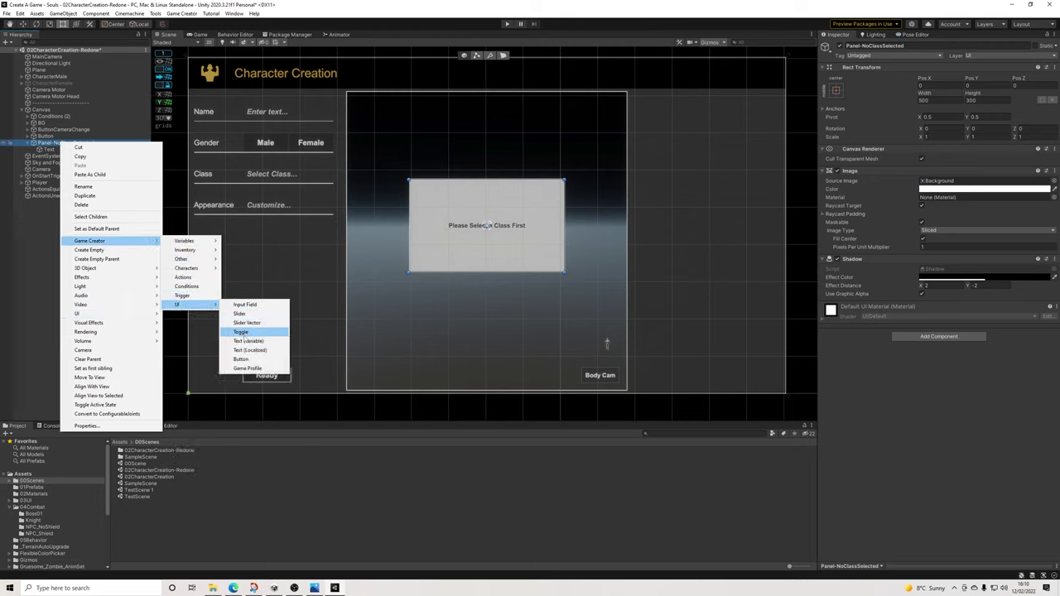
{"action": "left_click", "coordinate": [241, 359]}
{"action": "left_click_drag", "start_coordinate": [478, 229], "coordinate": [240, 240]}
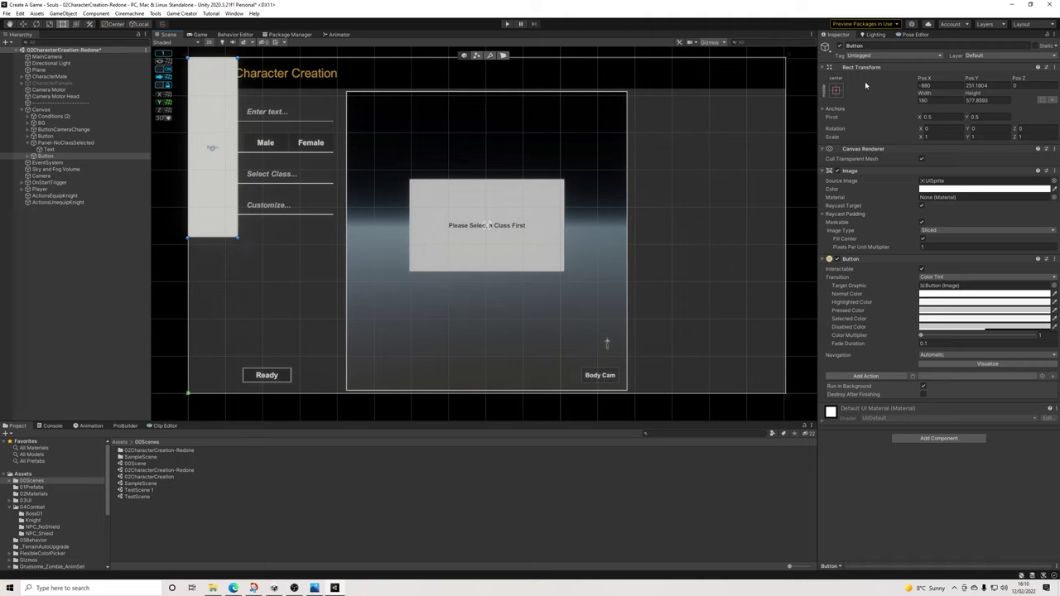
Give the new button stretch anchors in both directions, enlarge it over the whole Canvas, and set its image alpha to 0
{"action": "left_click", "coordinate": [835, 90]}
{"action": "left_click", "coordinate": [925, 216]}
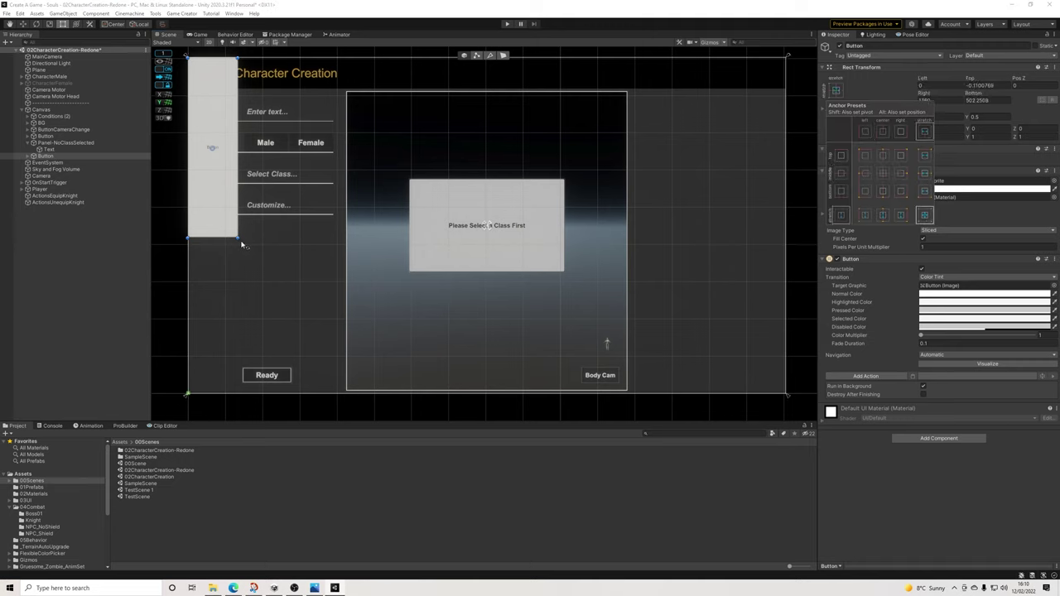
{"action": "left_click_drag", "start_coordinate": [238, 238], "coordinate": [785, 395]}
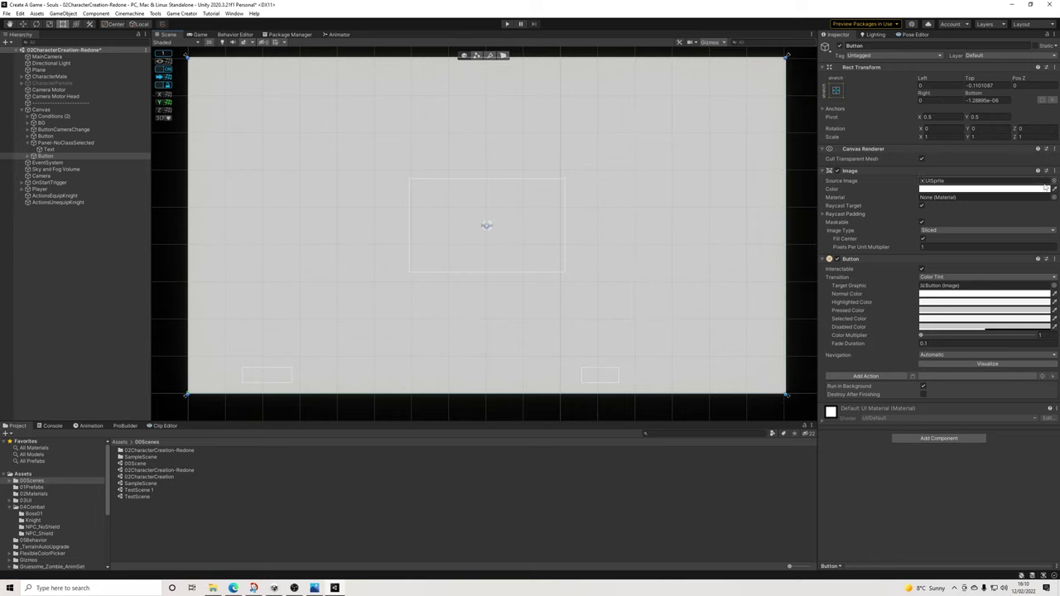
{"action": "left_click", "coordinate": [948, 188]}
{"action": "left_click_drag", "start_coordinate": [1029, 351], "coordinate": [908, 356]}
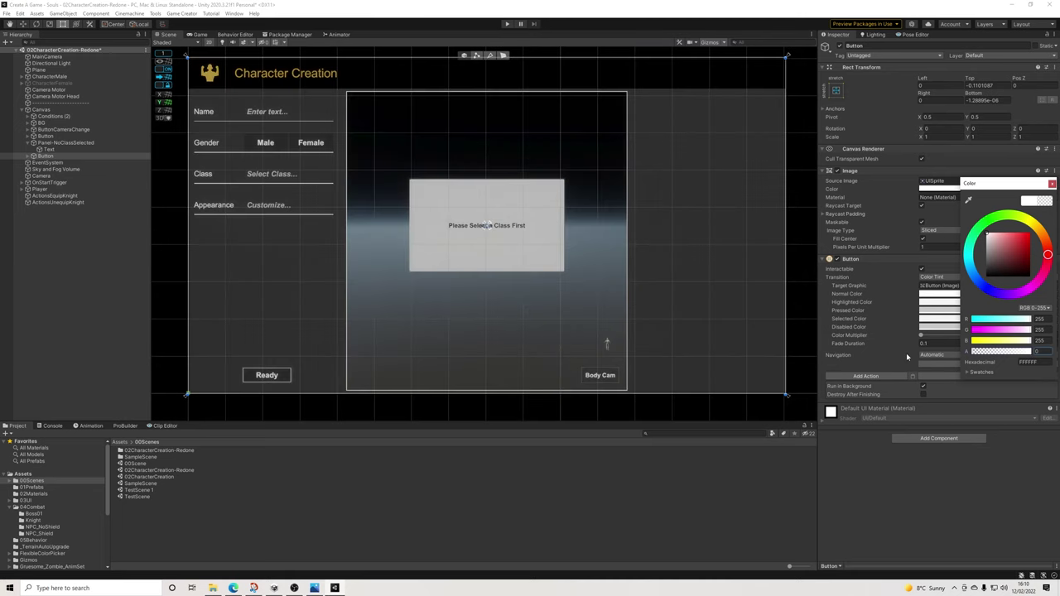
{"action": "left_click", "coordinate": [1052, 183]}
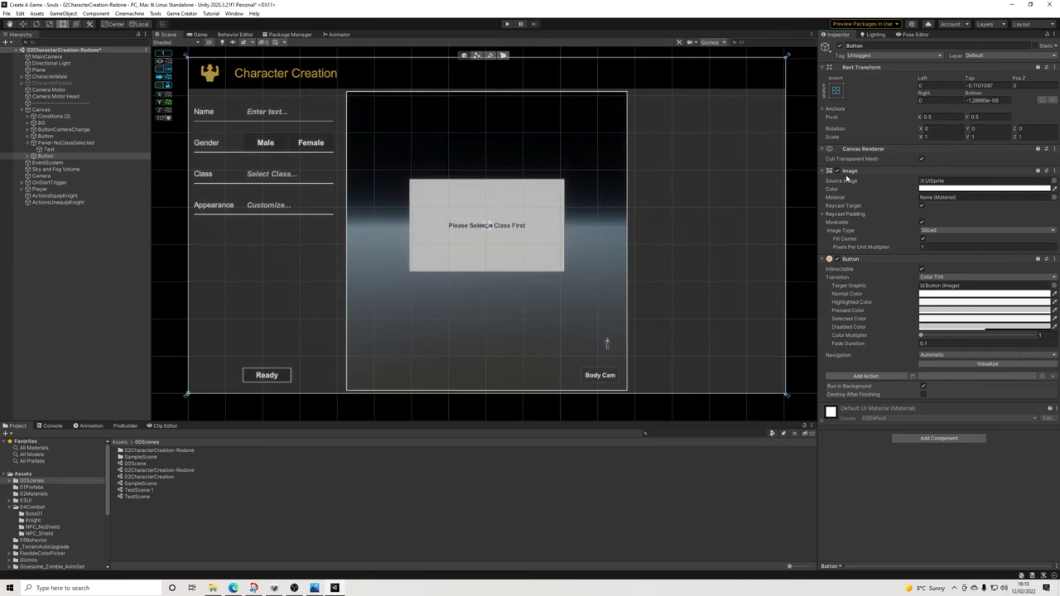
Set the transparent button's Top and Bottom offsets to 0
{"action": "left_click", "coordinate": [981, 86]}
{"action": "type", "text": "0"}
{"action": "key", "text": "Tab"}
{"action": "type", "text": "0"}
{"action": "left_click", "coordinate": [638, 20]}
{"action": "left_click", "coordinate": [981, 85]}
{"action": "type", "text": "0"}
{"action": "key", "text": "Tab"}
Give the button a Set Active action that targets Panel-NoClassSelected with Active switched off
{"action": "left_click", "coordinate": [883, 377]}
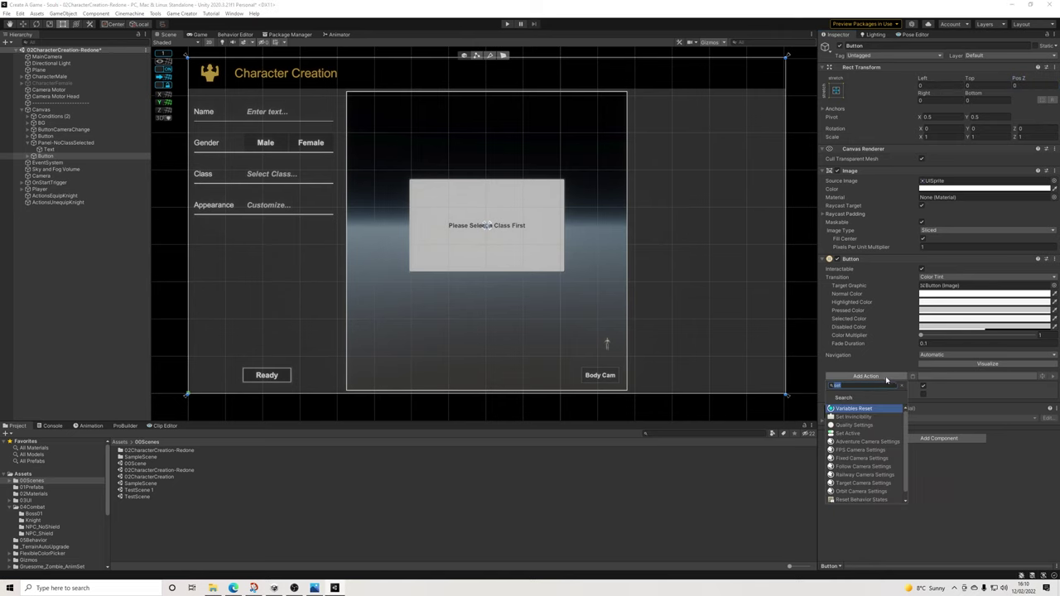
{"action": "type", "text": "Clo"}
{"action": "key", "text": "BackSpace"}
{"action": "key", "text": "BackSpace"}
{"action": "key", "text": "BackSpace"}
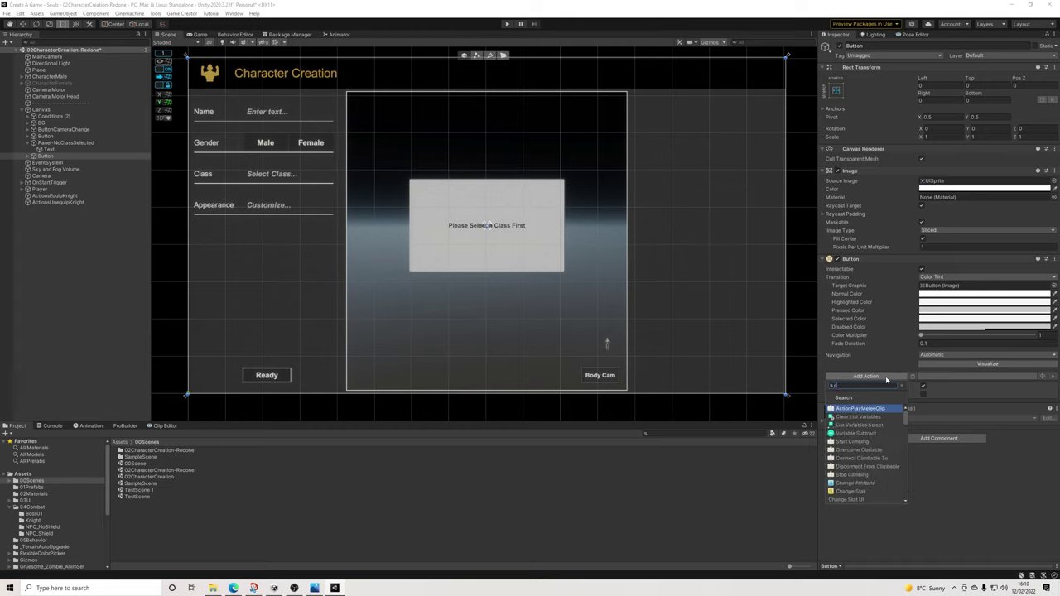
{"action": "type", "text": "set"}
{"action": "key", "text": "Return"}
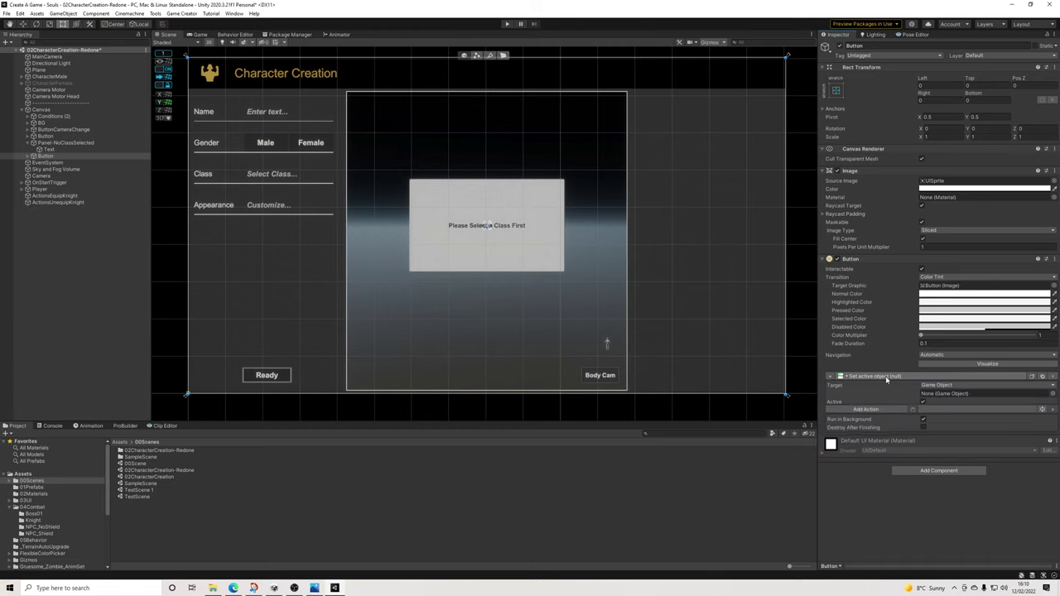
{"action": "left_click_drag", "start_coordinate": [54, 146], "coordinate": [952, 394]}
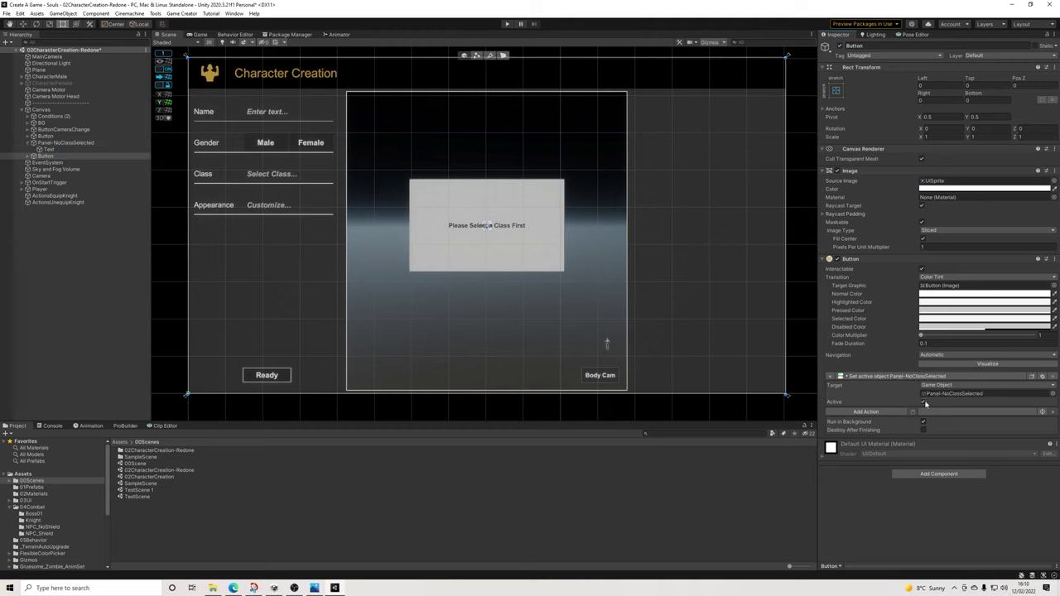
Deactivate Panel-NoClassSelected in the scene and save the scene
{"action": "left_click", "coordinate": [49, 142]}
{"action": "left_click", "coordinate": [839, 47]}
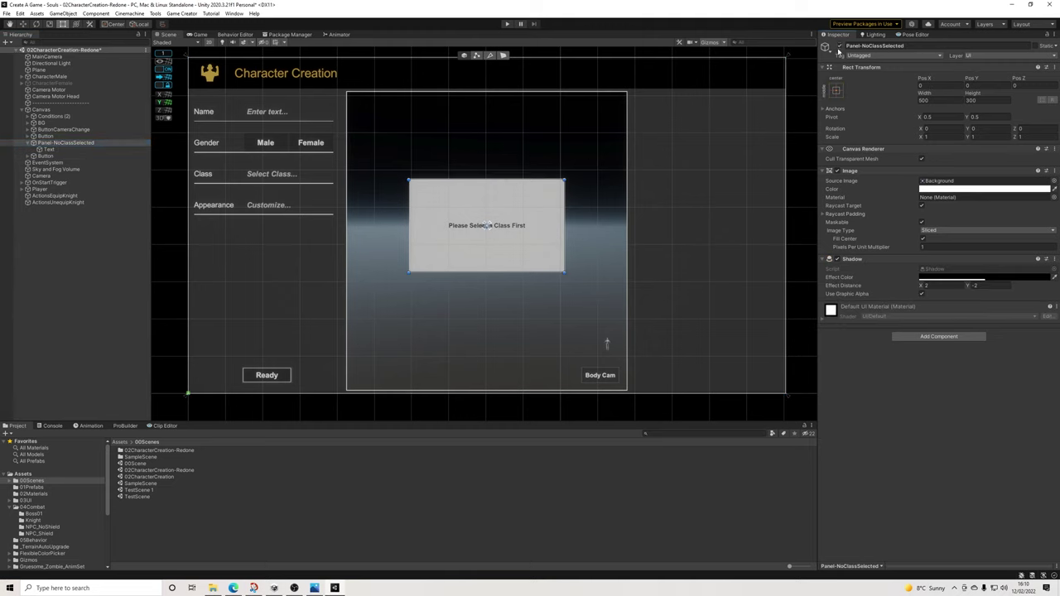
{"action": "left_click", "coordinate": [6, 14]}
{"action": "left_click", "coordinate": [18, 52]}
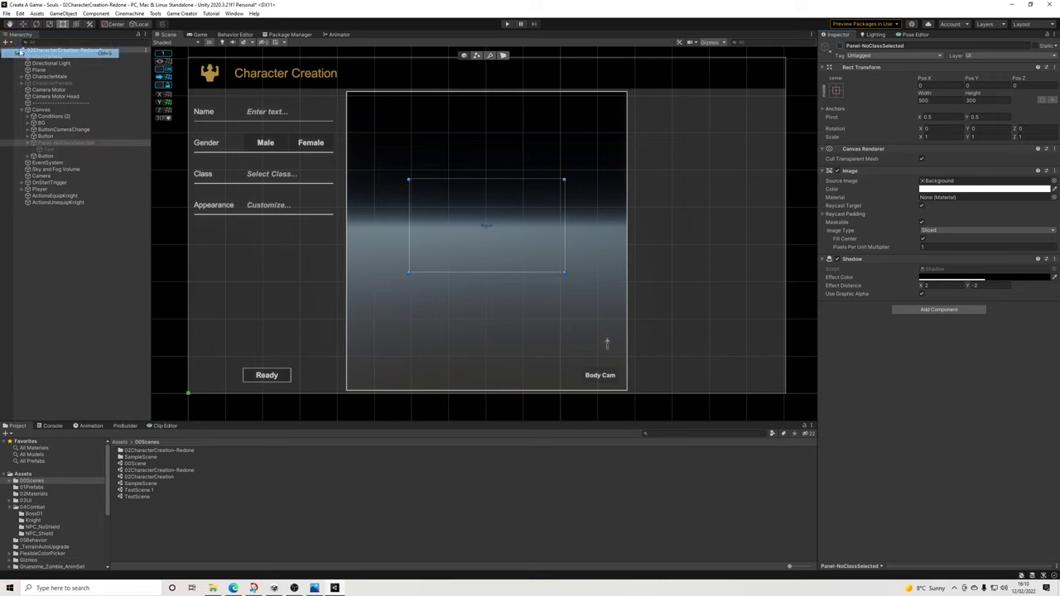
Run the scene and check the Class global variable's runtime value in the Game Creator preferences
{"action": "left_click", "coordinate": [508, 25]}
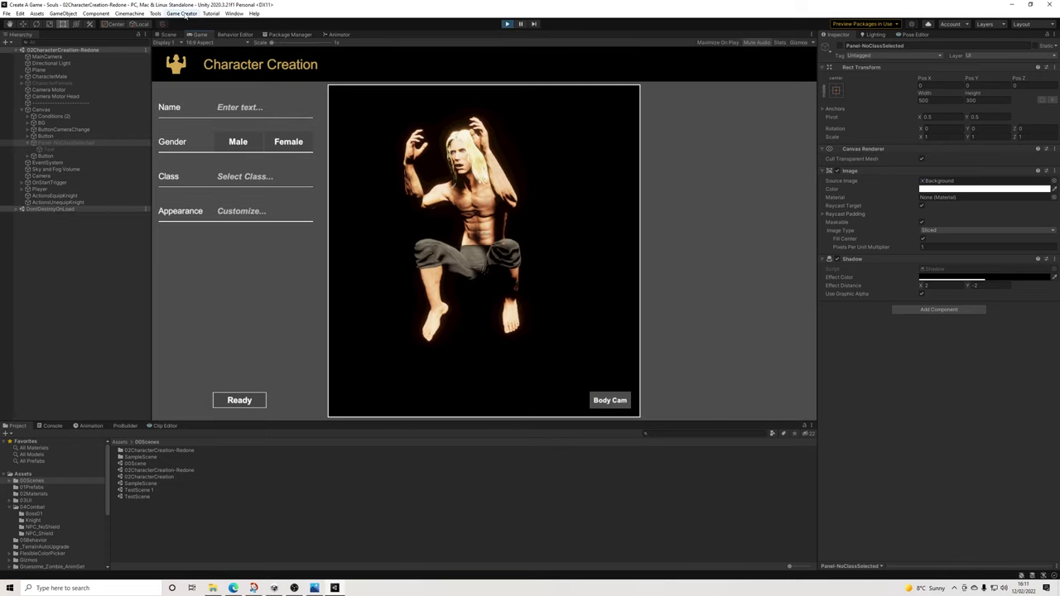
{"action": "left_click", "coordinate": [182, 14]}
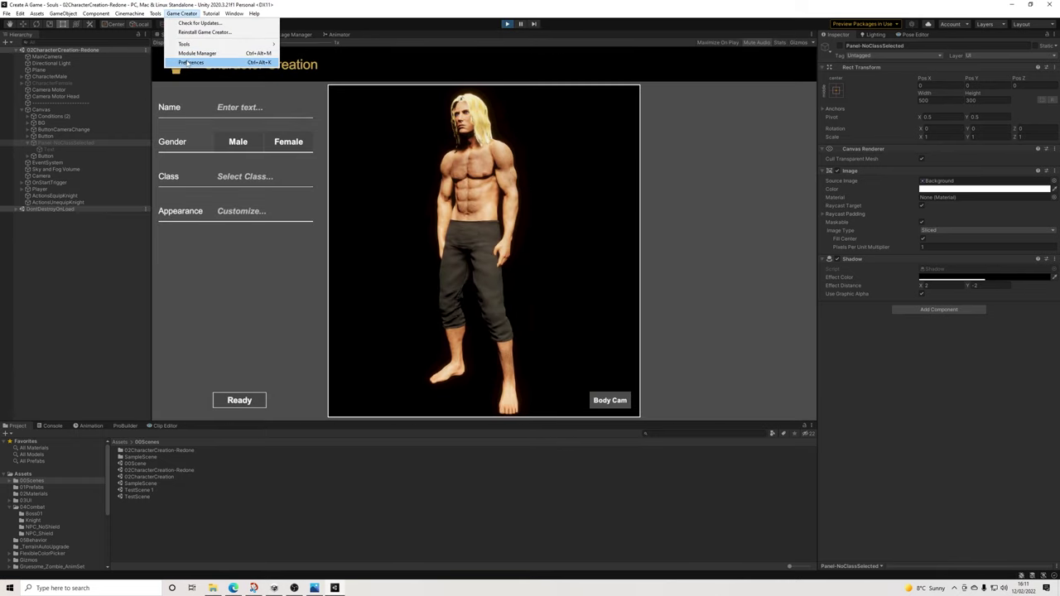
{"action": "left_click", "coordinate": [188, 62]}
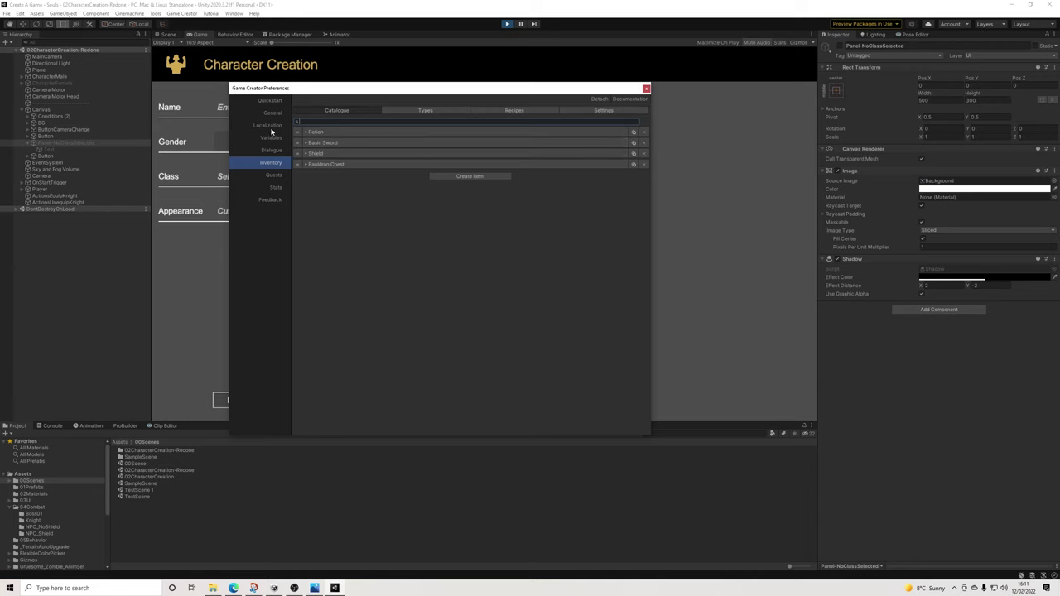
{"action": "left_click", "coordinate": [275, 188]}
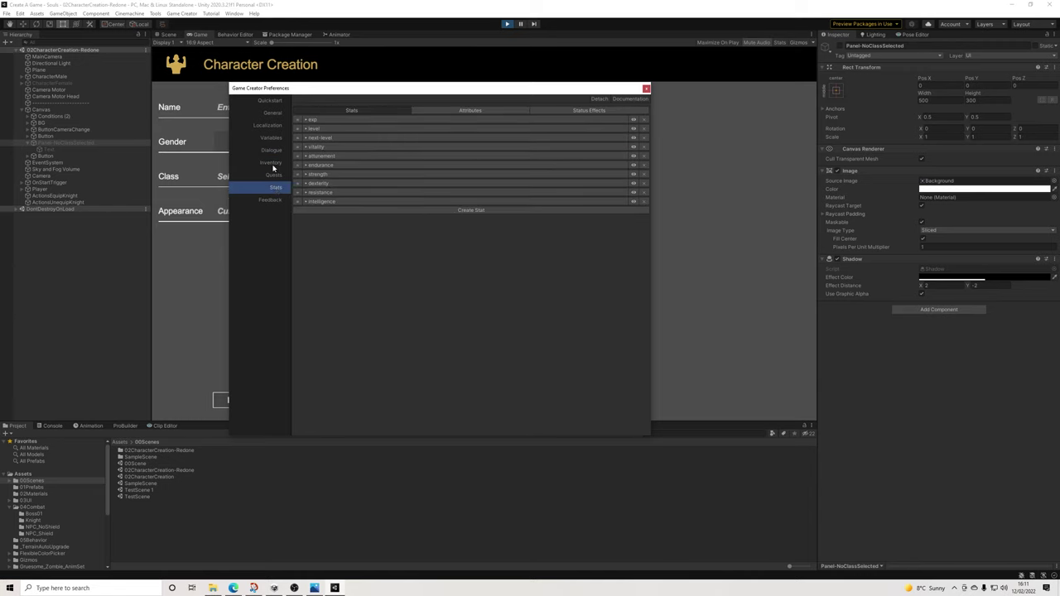
{"action": "left_click", "coordinate": [273, 137]}
{"action": "left_click", "coordinate": [334, 152]}
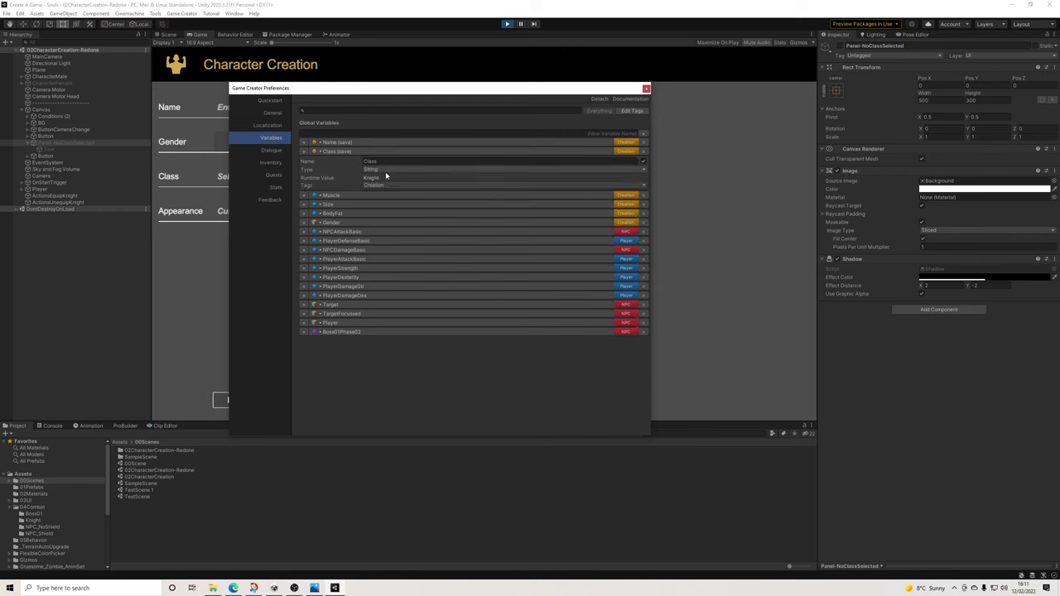
Stop the scene and clear the value of the Class global variable
{"action": "left_click", "coordinate": [507, 24]}
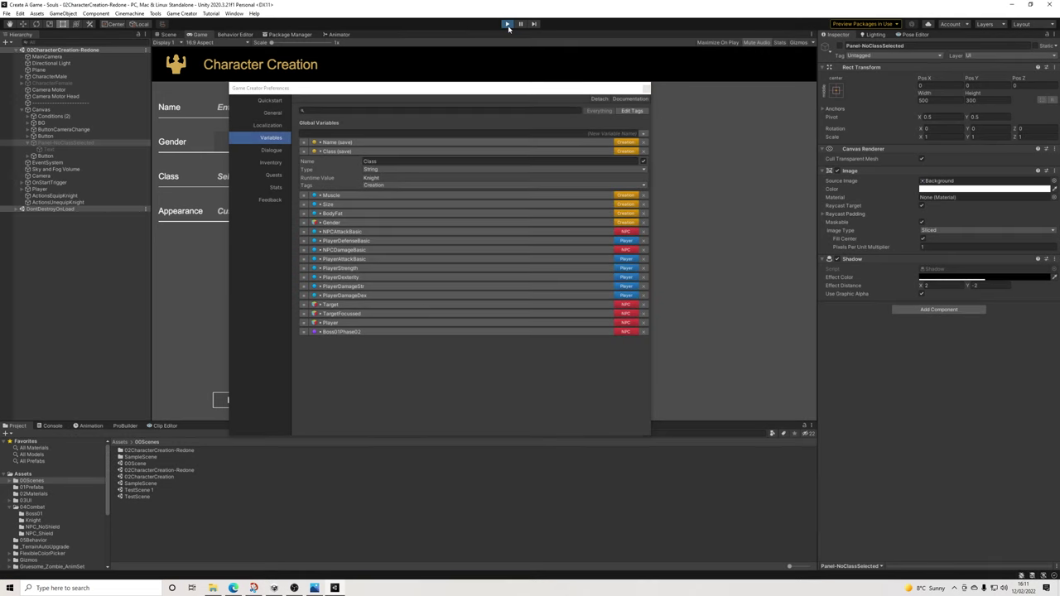
{"action": "left_click", "coordinate": [394, 177]}
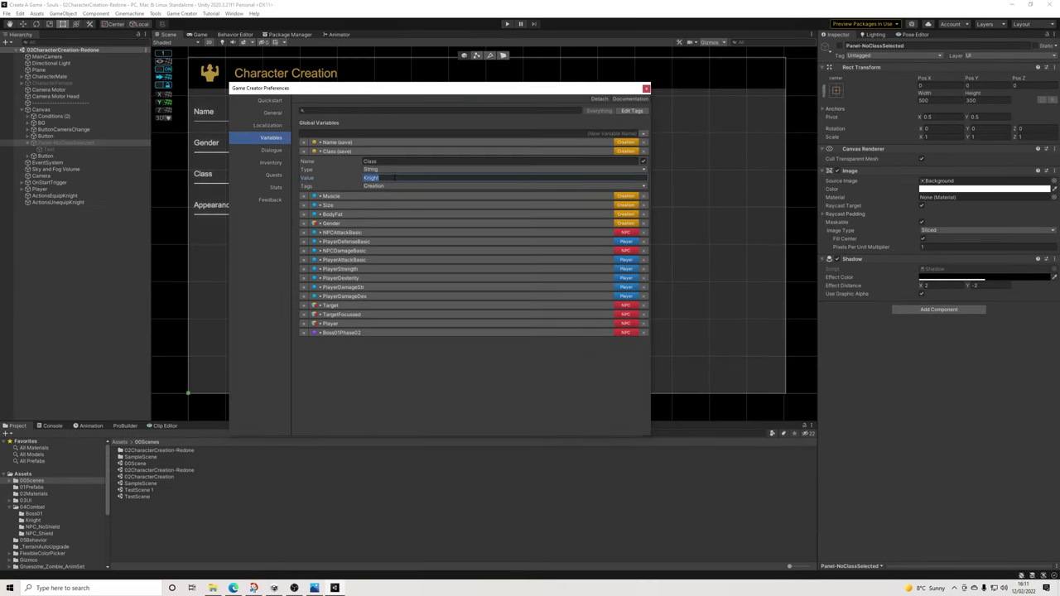
{"action": "key", "text": "BackSpace"}
{"action": "left_click", "coordinate": [645, 88]}
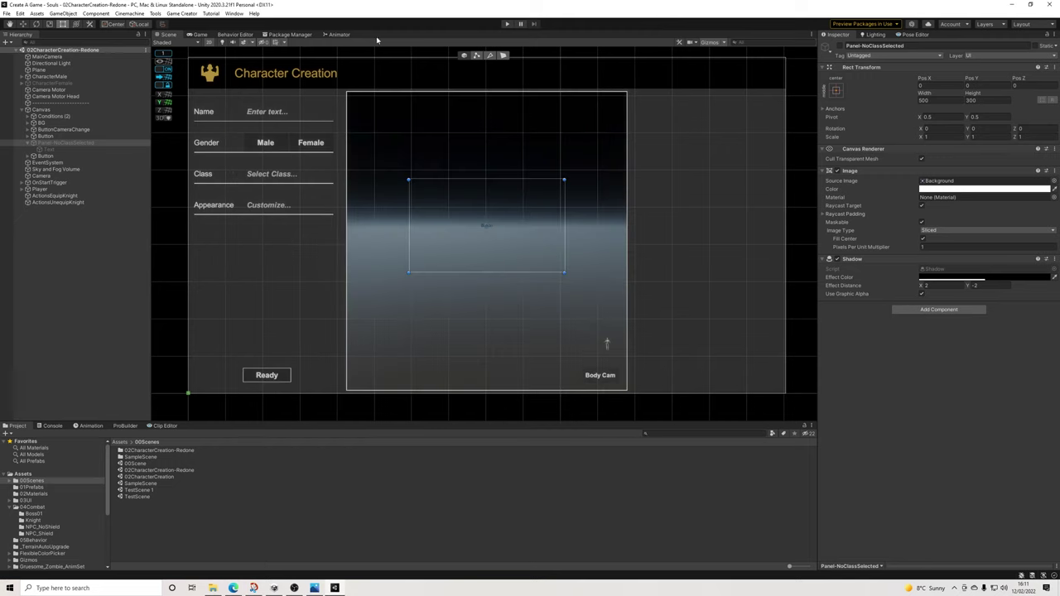
Make the full-screen transparent Button a child of Panel-NoClassSelected, after briefly running the scene
{"action": "left_click", "coordinate": [507, 24]}
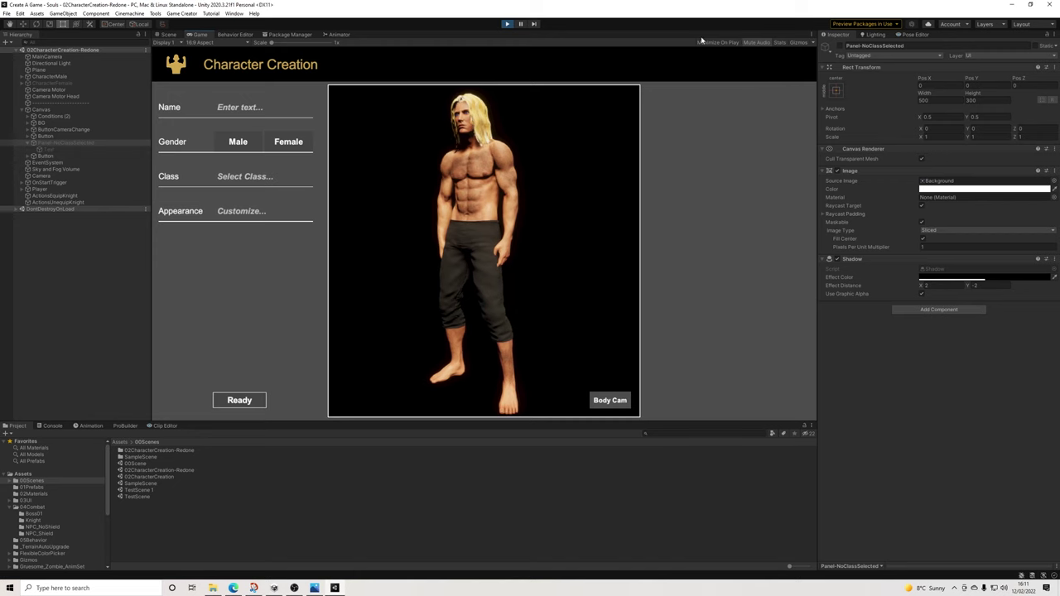
{"action": "left_click", "coordinate": [506, 24]}
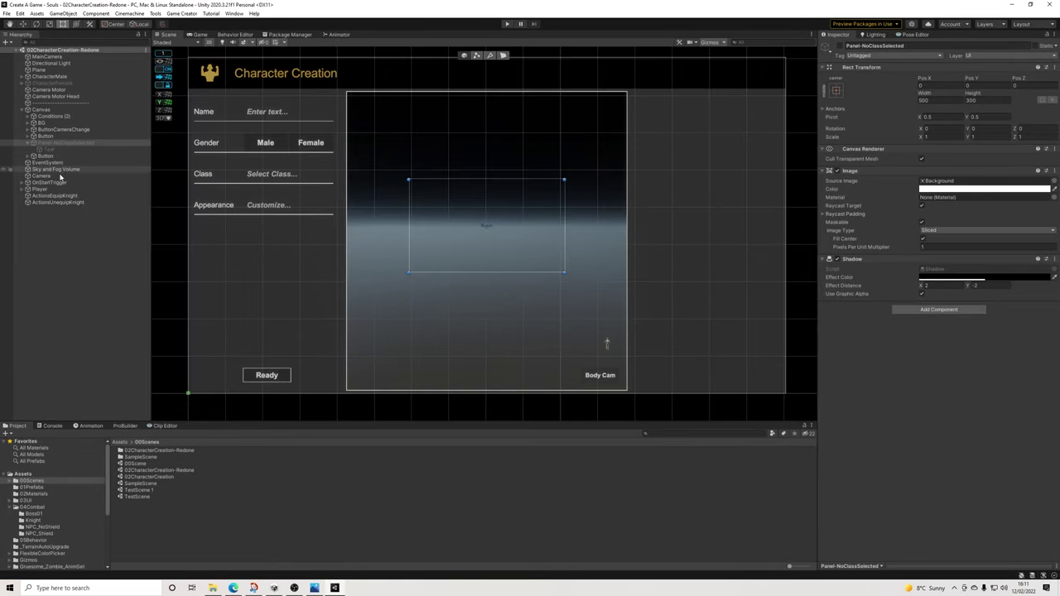
{"action": "left_click", "coordinate": [44, 156]}
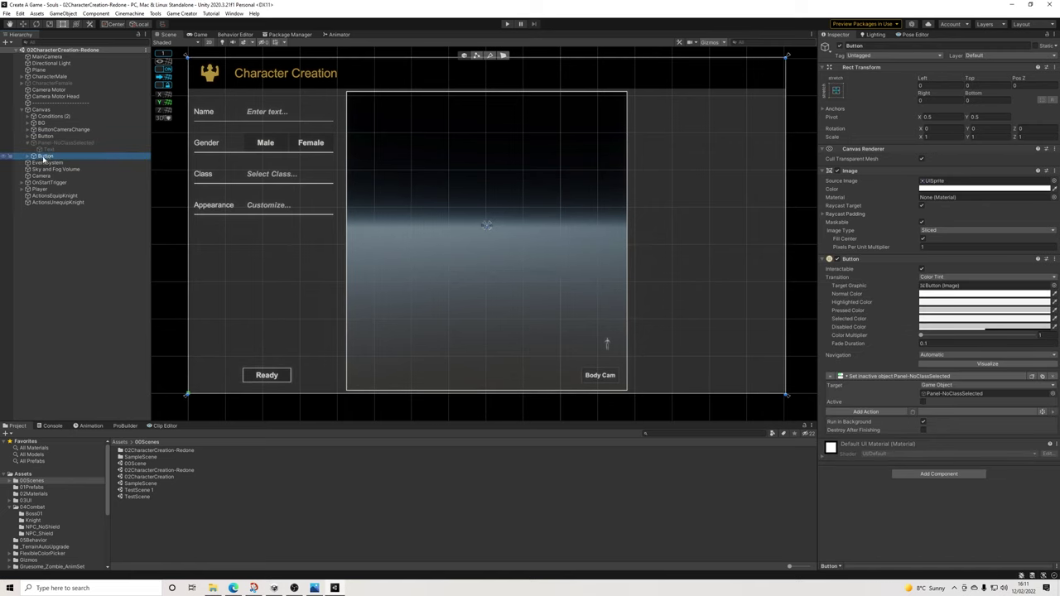
{"action": "left_click_drag", "start_coordinate": [44, 157], "coordinate": [50, 143]}
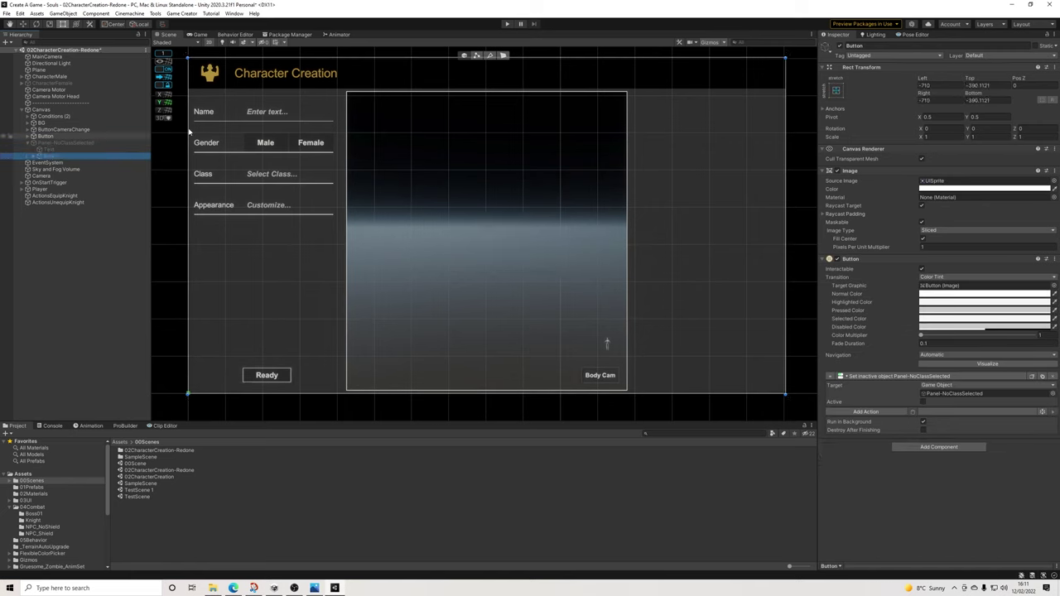
Run the scene, choose Male, and customize the character with maximum Muscle, minimum Size and red hair
{"action": "left_click", "coordinate": [507, 24]}
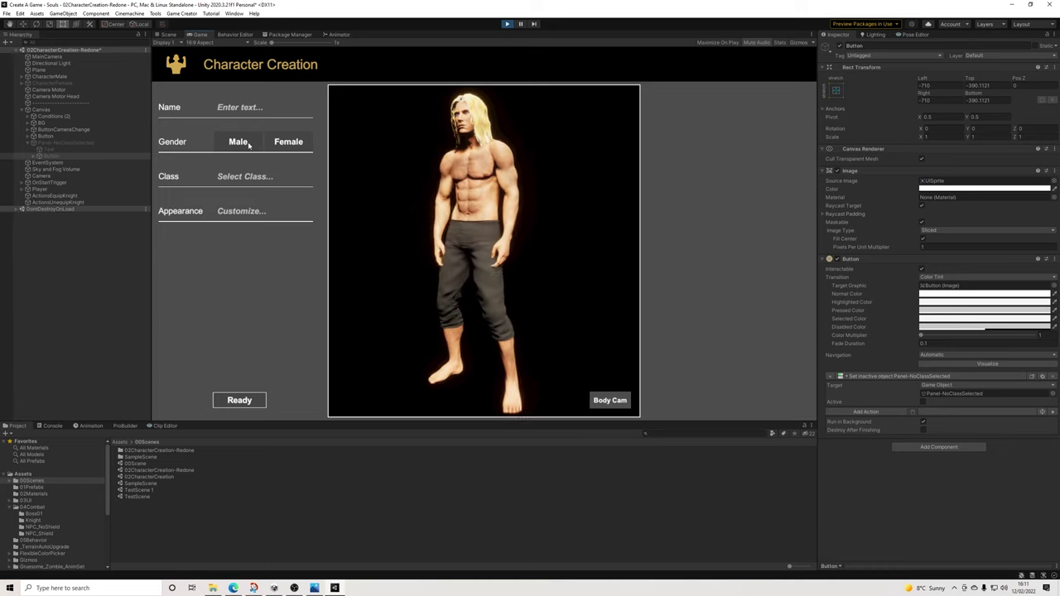
{"action": "left_click", "coordinate": [244, 144]}
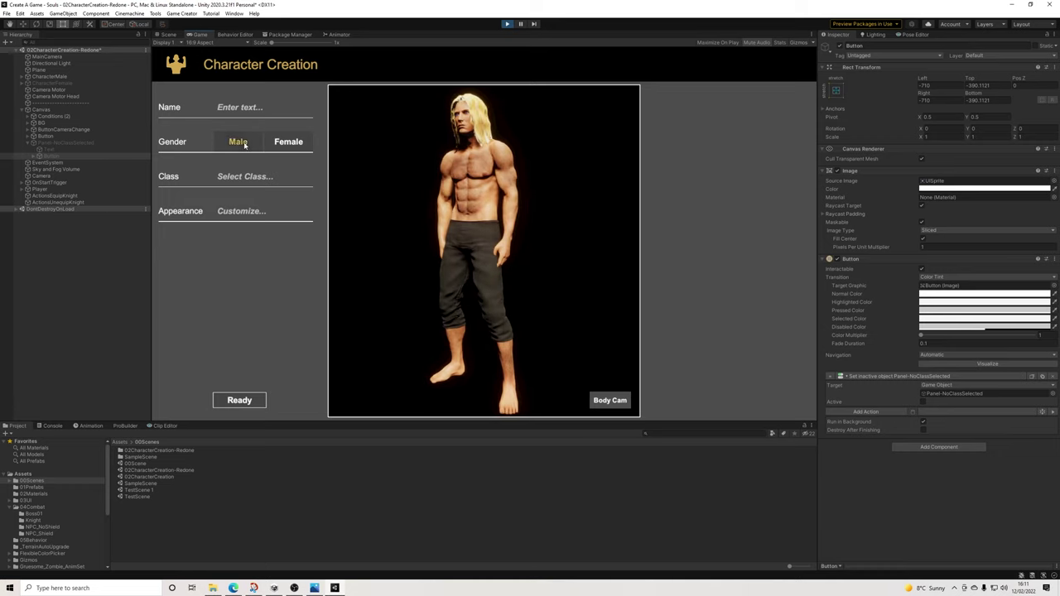
{"action": "left_click", "coordinate": [240, 212]}
{"action": "left_click_drag", "start_coordinate": [731, 142], "coordinate": [800, 142]}
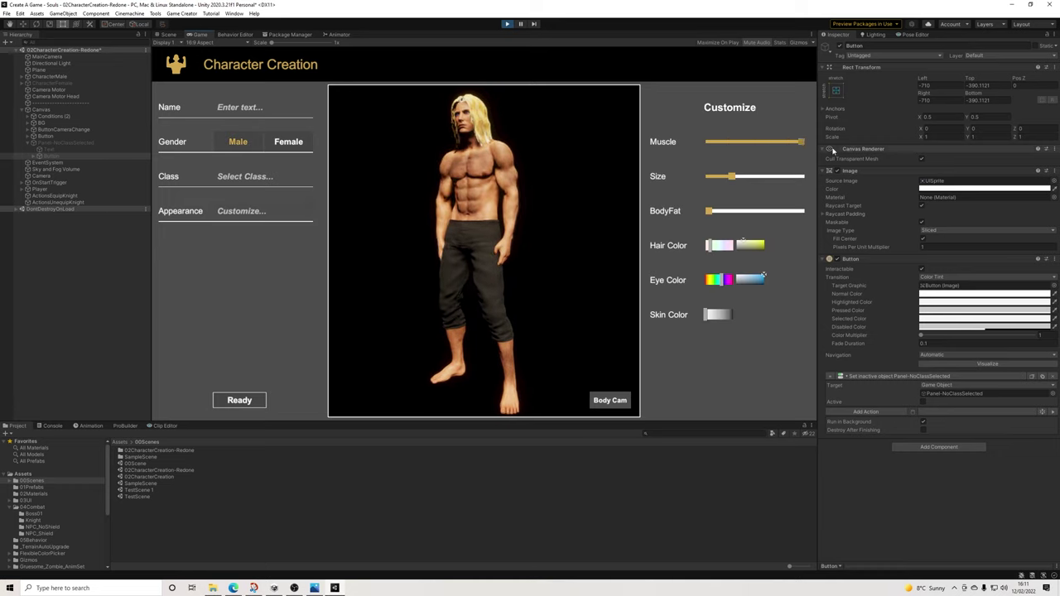
{"action": "left_click_drag", "start_coordinate": [732, 177], "coordinate": [710, 198]}
{"action": "left_click_drag", "start_coordinate": [708, 250], "coordinate": [784, 245]}
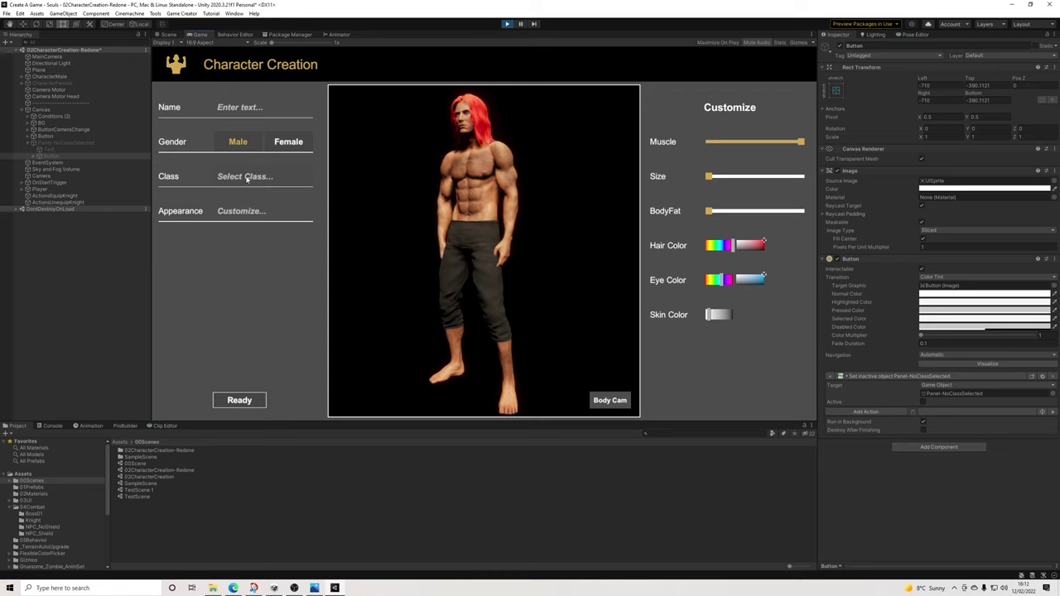
Test the Ready button with no class selected, and again with the Knight class chosen
{"action": "left_click", "coordinate": [240, 401]}
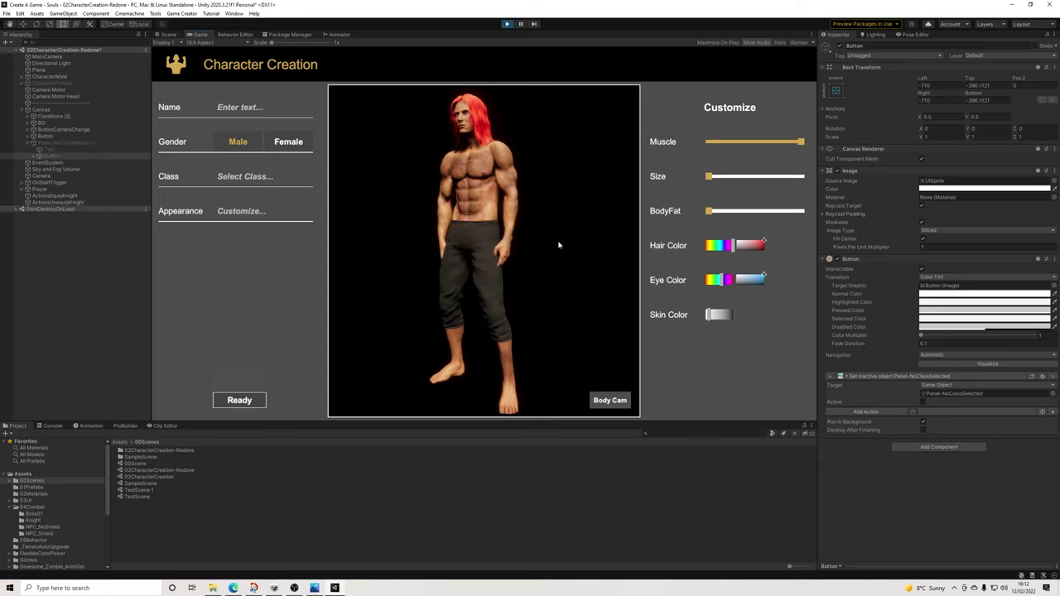
{"action": "left_click", "coordinate": [34, 157]}
{"action": "left_click", "coordinate": [34, 157]}
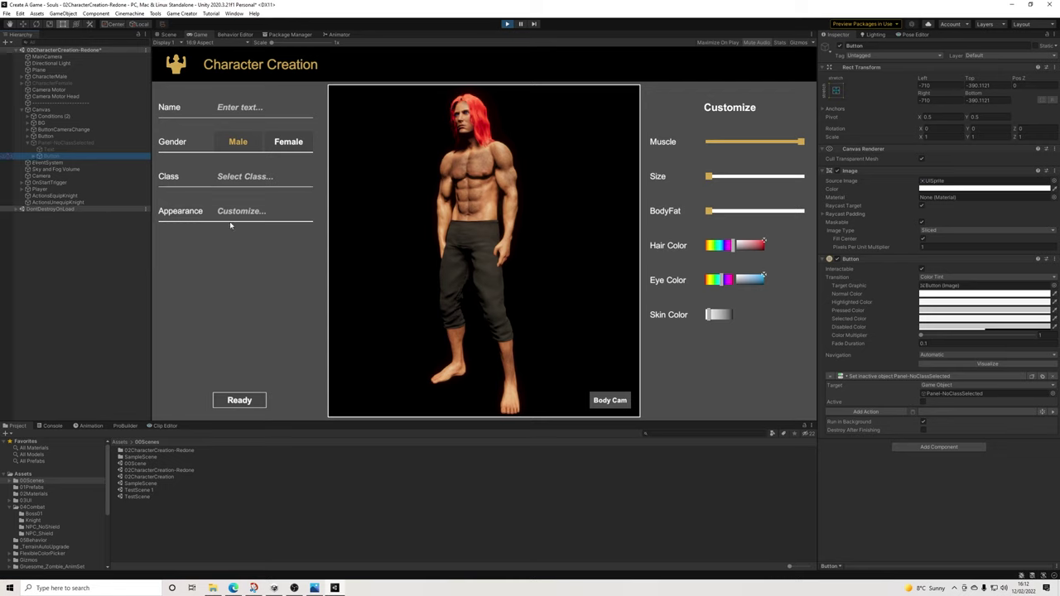
{"action": "left_click", "coordinate": [254, 178]}
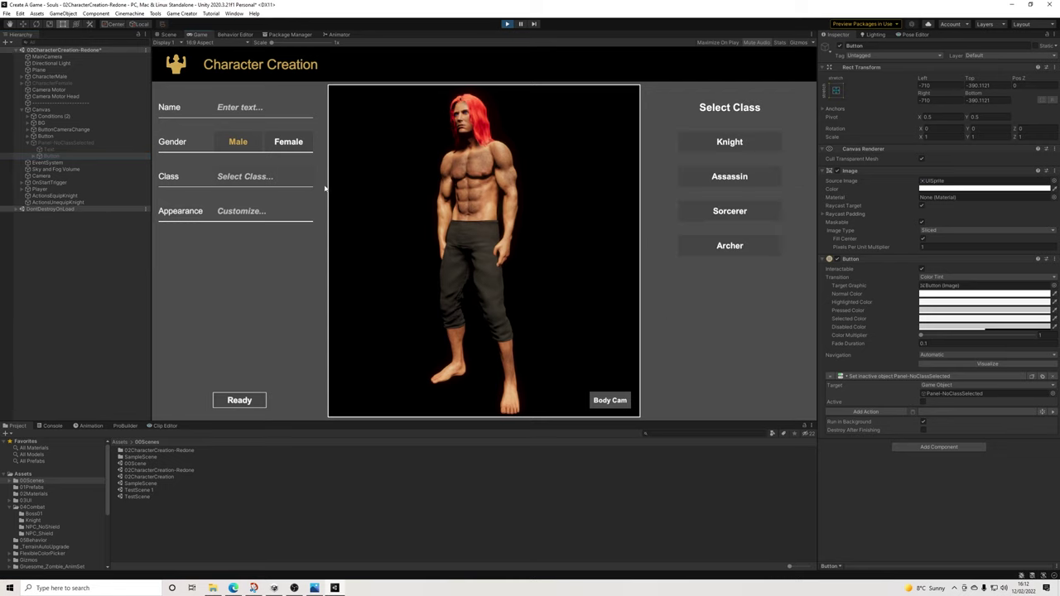
{"action": "left_click", "coordinate": [729, 141]}
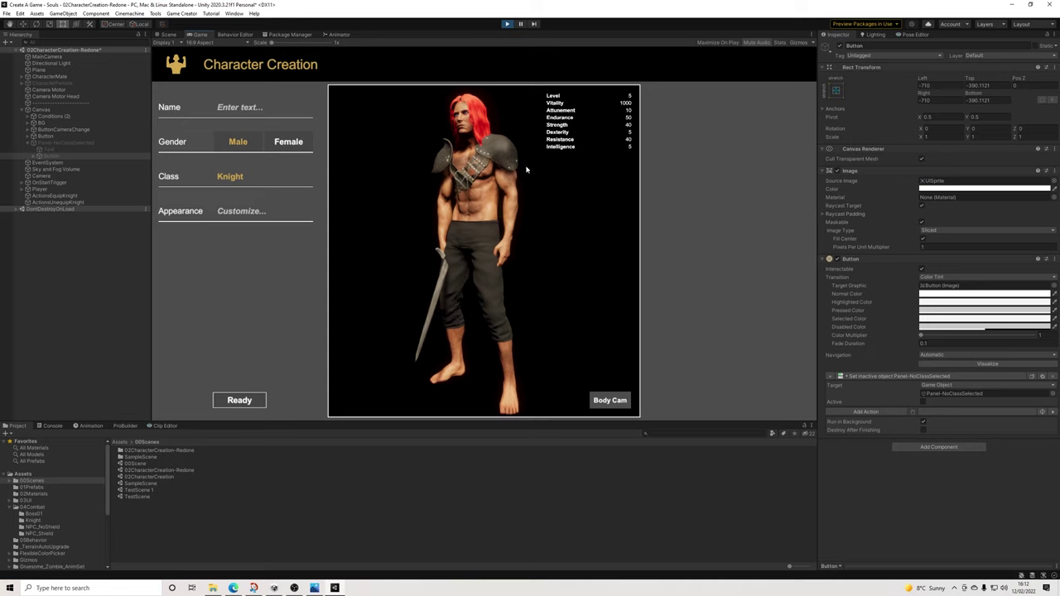
{"action": "left_click", "coordinate": [263, 401]}
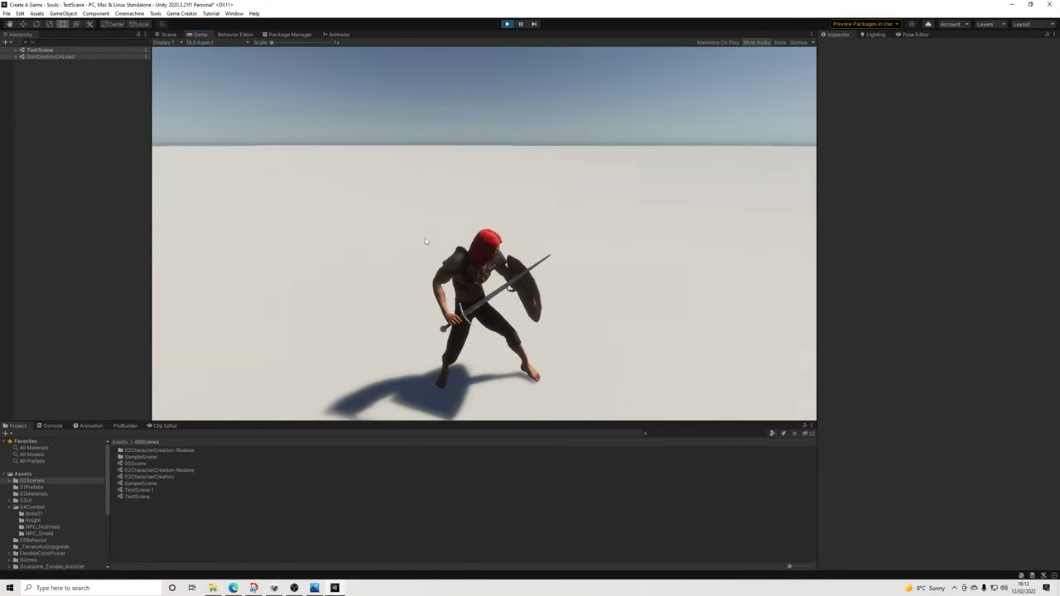
Examine the potion, weapon and armor categories and the player status in the in-game inventory, and close it
{"action": "key", "text": "i"}
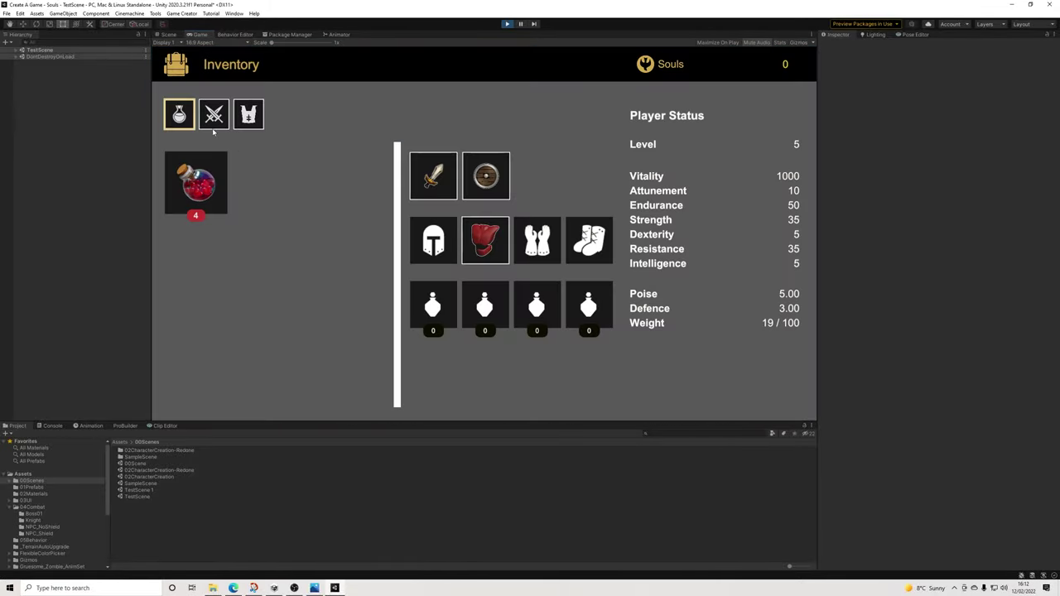
{"action": "left_click", "coordinate": [212, 124]}
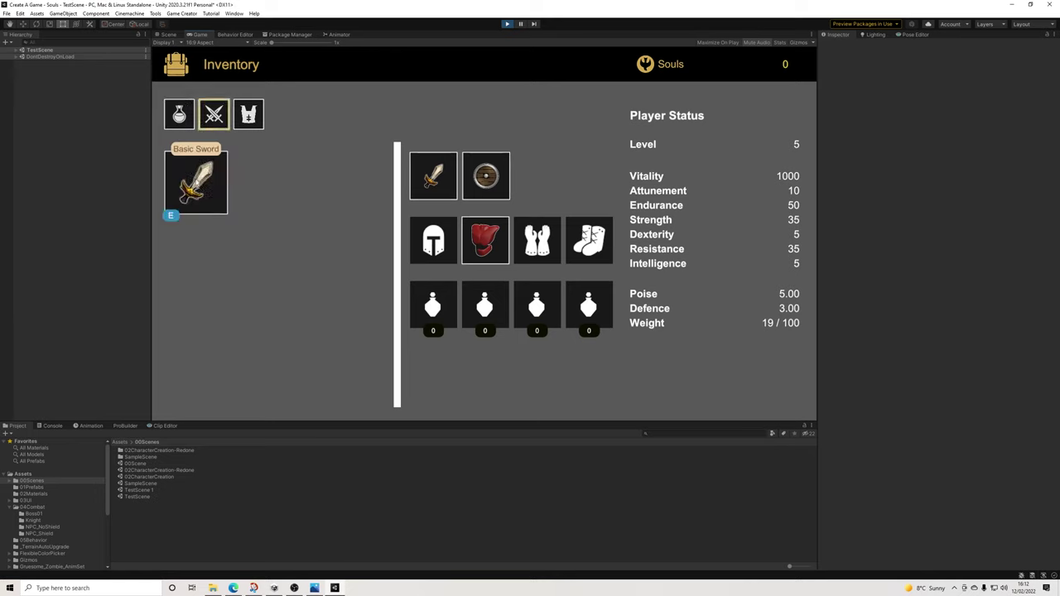
{"action": "left_click", "coordinate": [182, 117]}
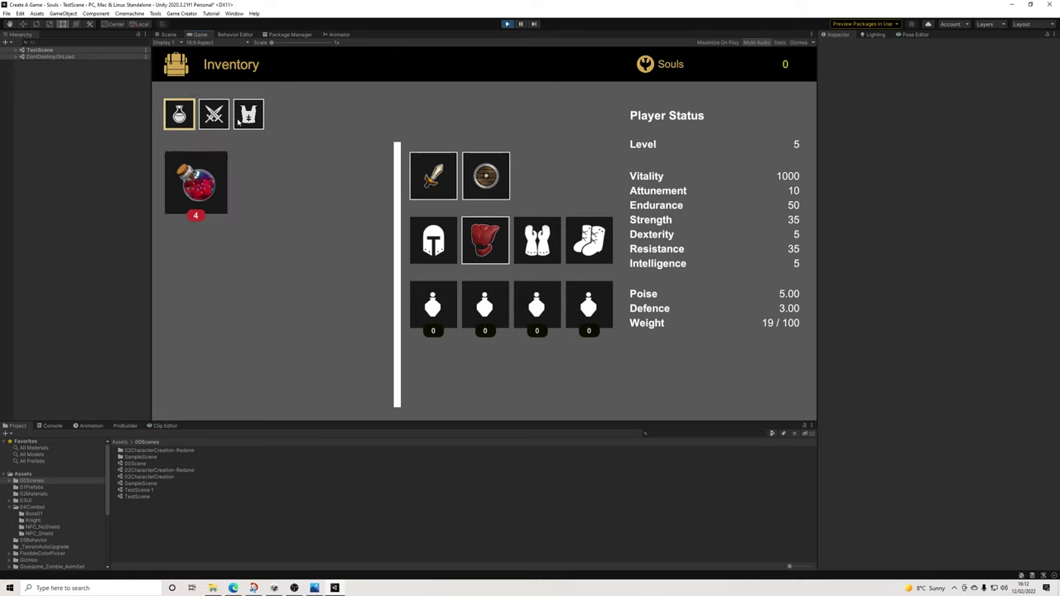
{"action": "left_click", "coordinate": [240, 120]}
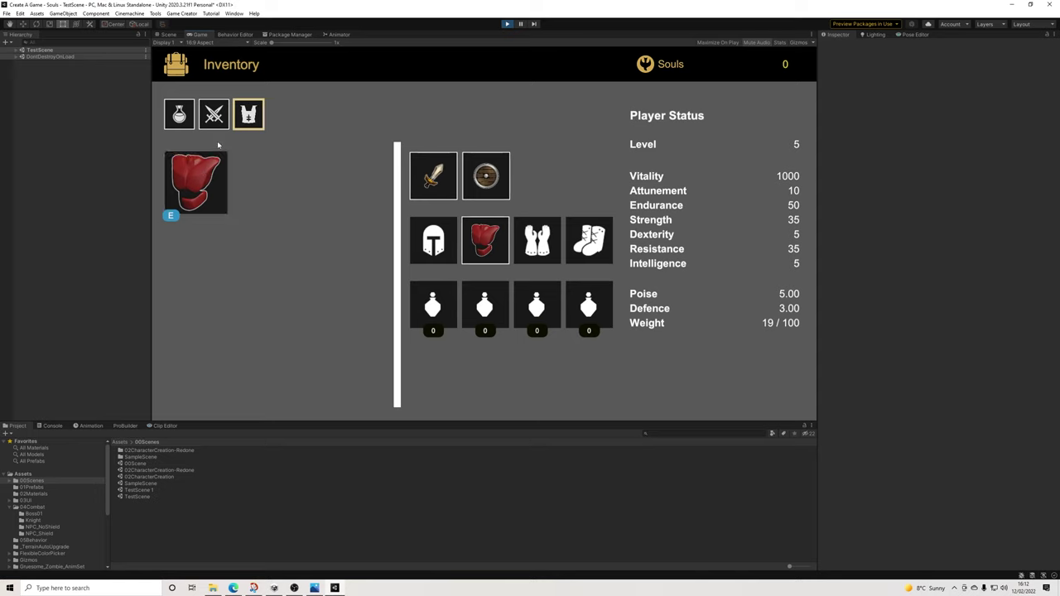
{"action": "left_click", "coordinate": [202, 123]}
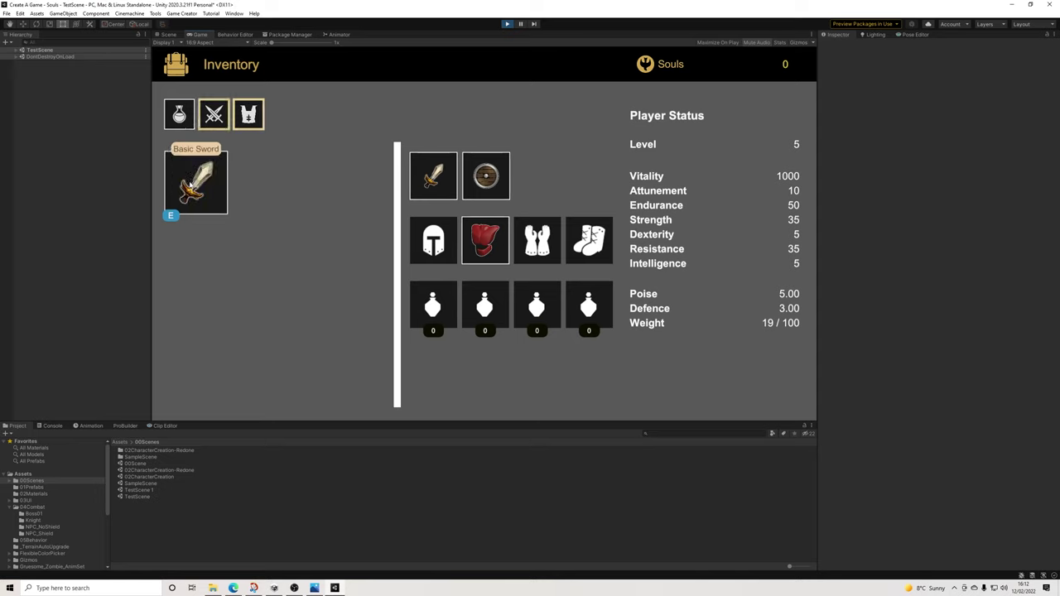
{"action": "left_click", "coordinate": [183, 115]}
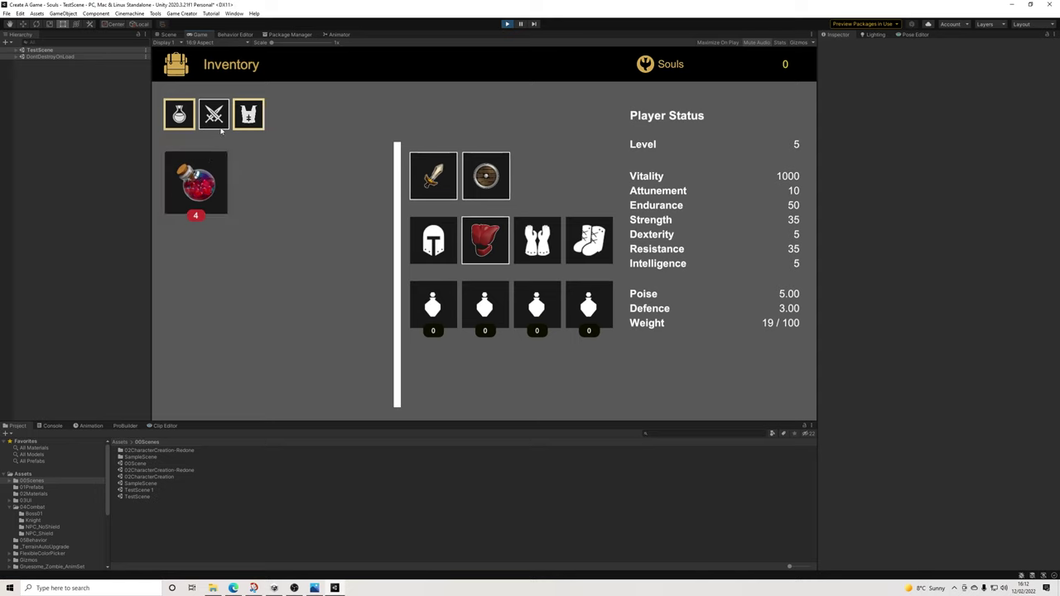
{"action": "left_click", "coordinate": [219, 126]}
{"action": "left_click", "coordinate": [246, 120]}
{"action": "left_click", "coordinate": [212, 123]}
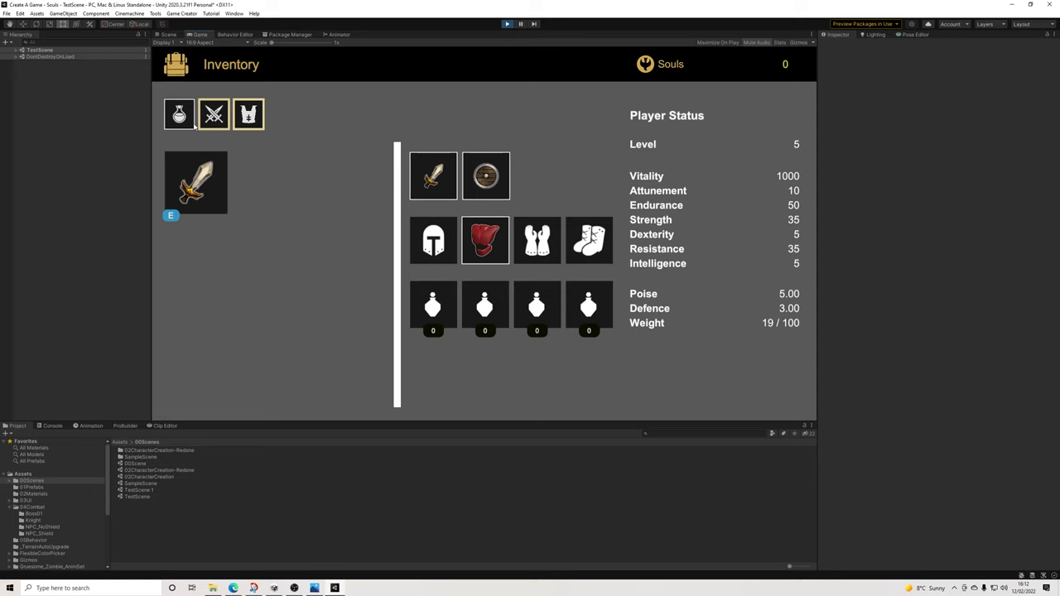
{"action": "left_click", "coordinate": [186, 118]}
{"action": "left_click", "coordinate": [214, 116]}
{"action": "left_click", "coordinate": [247, 119]}
{"action": "left_click", "coordinate": [214, 121]}
{"action": "left_click", "coordinate": [184, 123]}
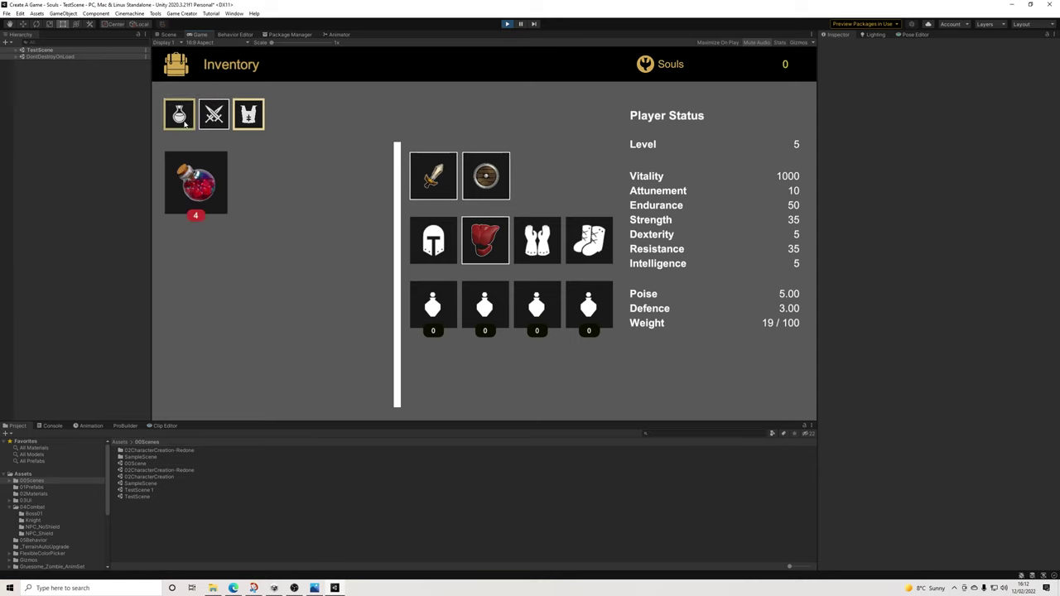
{"action": "left_click", "coordinate": [248, 123]}
{"action": "left_click", "coordinate": [213, 116]}
{"action": "left_click", "coordinate": [179, 115]}
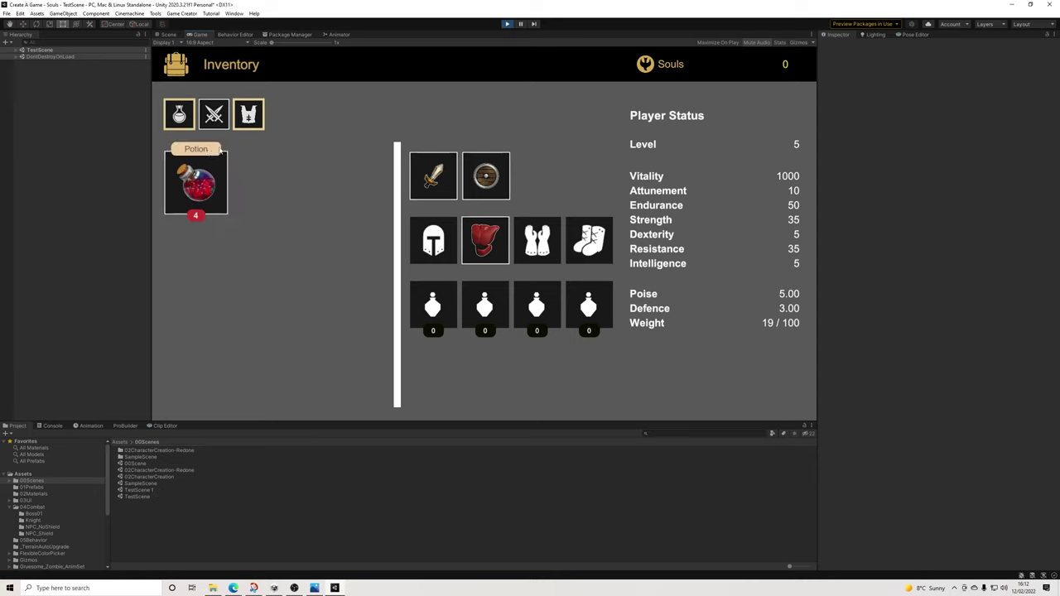
{"action": "key", "text": "i"}
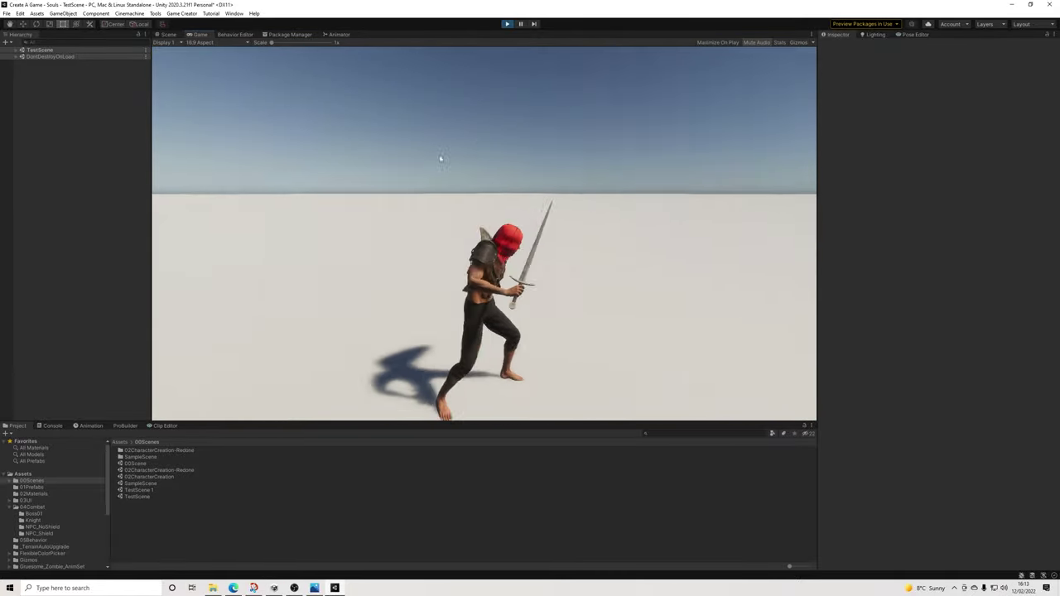
Try out the knight's combat controls in TestScene and stop the scene
{"action": "left_click", "coordinate": [406, 155]}
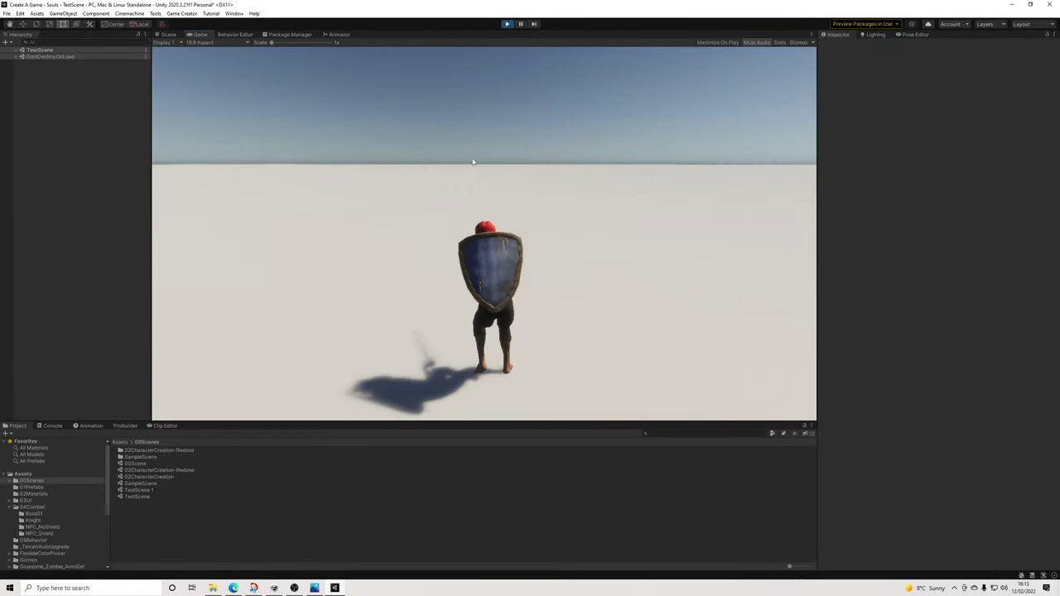
{"action": "key", "text": "q"}
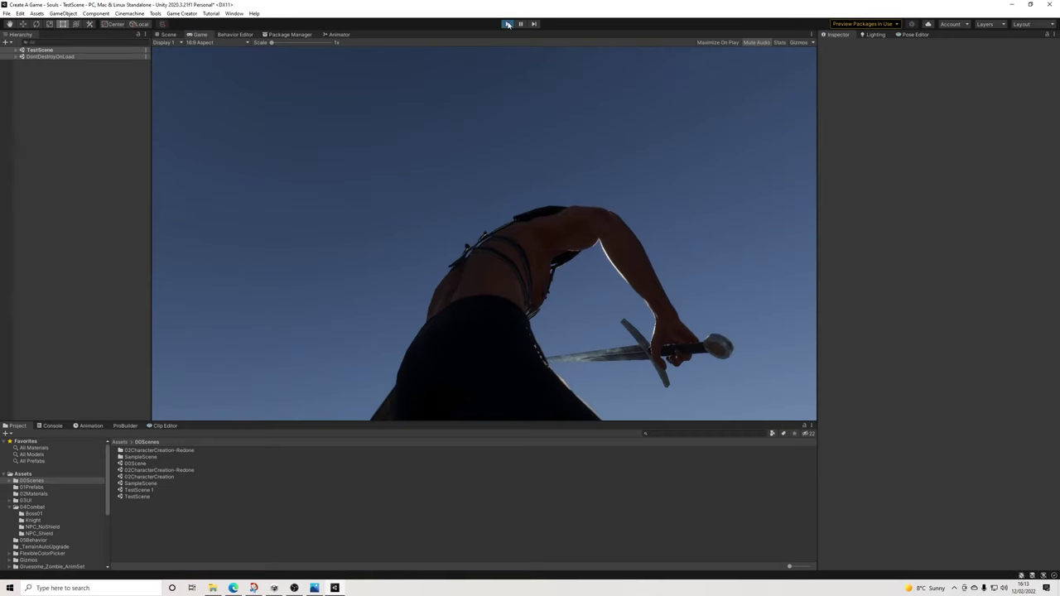
{"action": "left_click", "coordinate": [507, 23]}
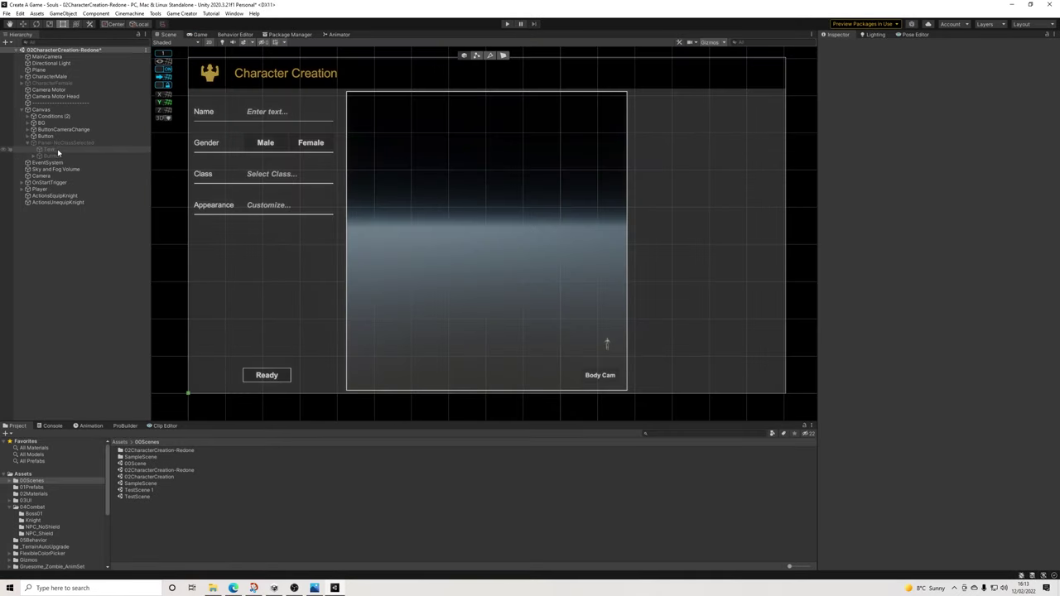
Check the Panel-NoClassSelected object and save the character creation scene
{"action": "left_click", "coordinate": [58, 144]}
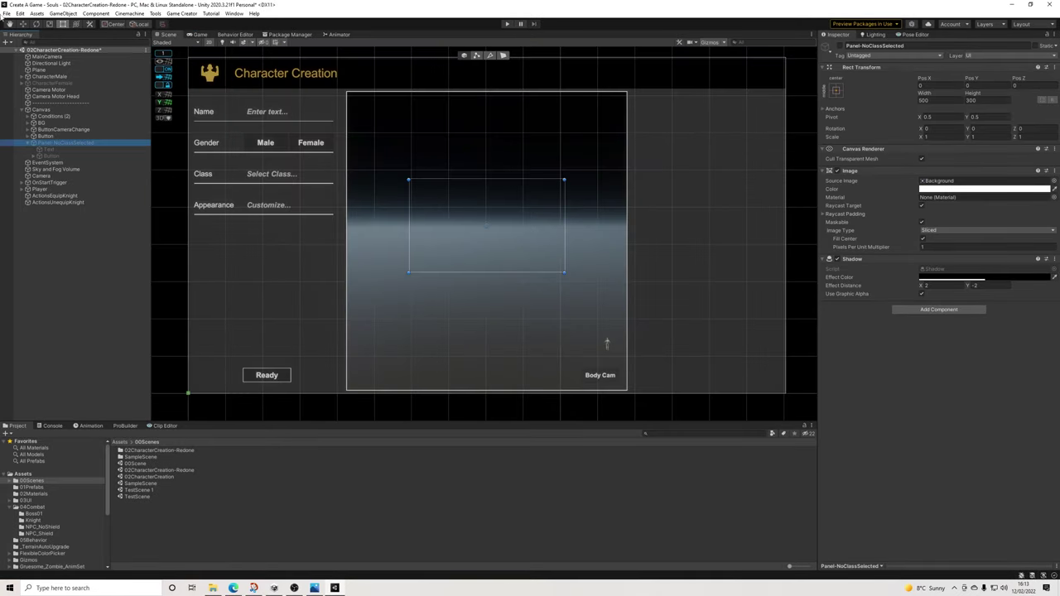
{"action": "left_click", "coordinate": [10, 13]}
{"action": "left_click", "coordinate": [29, 53]}
Open TestScene from the 00Scenes folder
{"action": "left_click", "coordinate": [26, 500]}
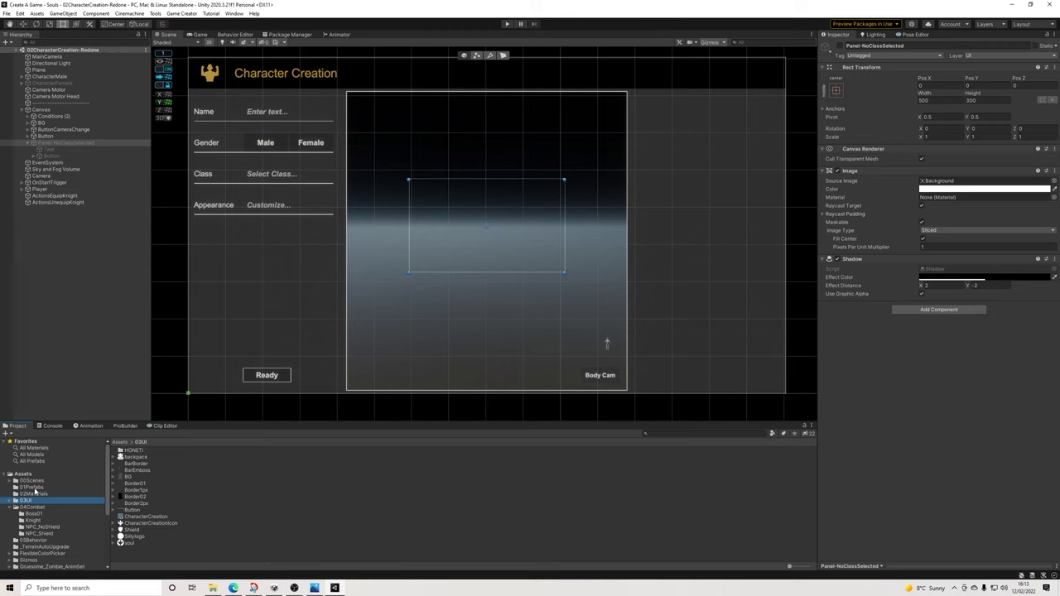
{"action": "left_click", "coordinate": [10, 507]}
{"action": "left_click", "coordinate": [32, 480]}
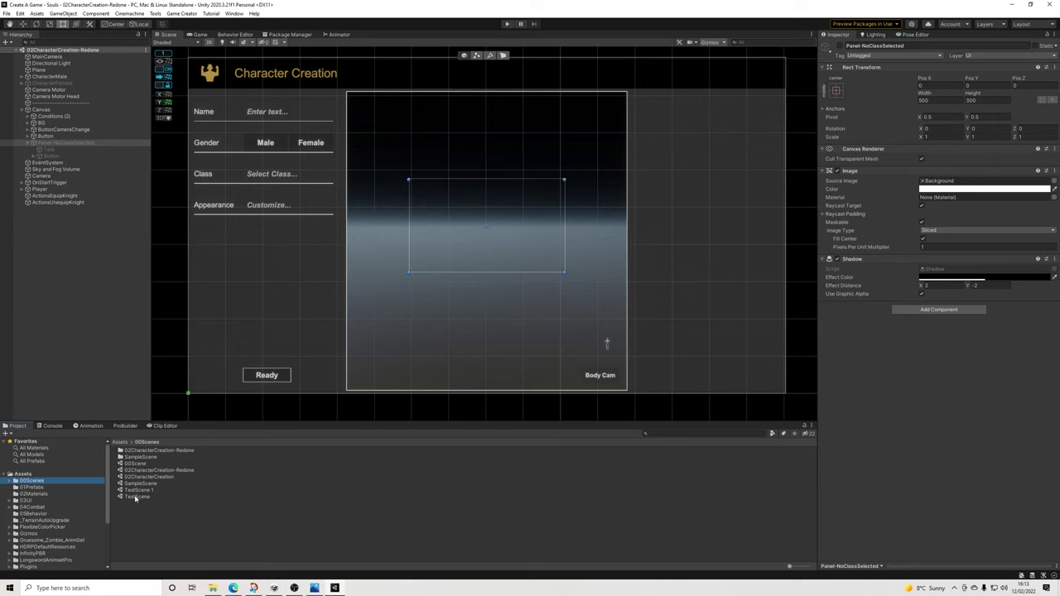
{"action": "left_click", "coordinate": [136, 497]}
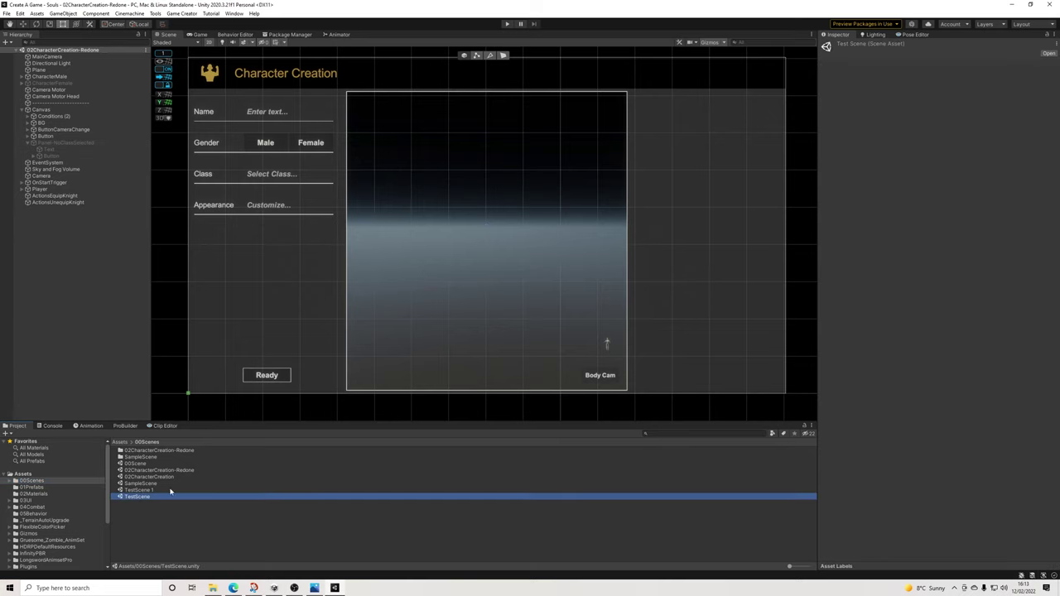
{"action": "double_click", "coordinate": [170, 494]}
Activate the HUD canvas and expand its child objects in the hierarchy
{"action": "left_click", "coordinate": [37, 136]}
{"action": "left_click", "coordinate": [838, 46]}
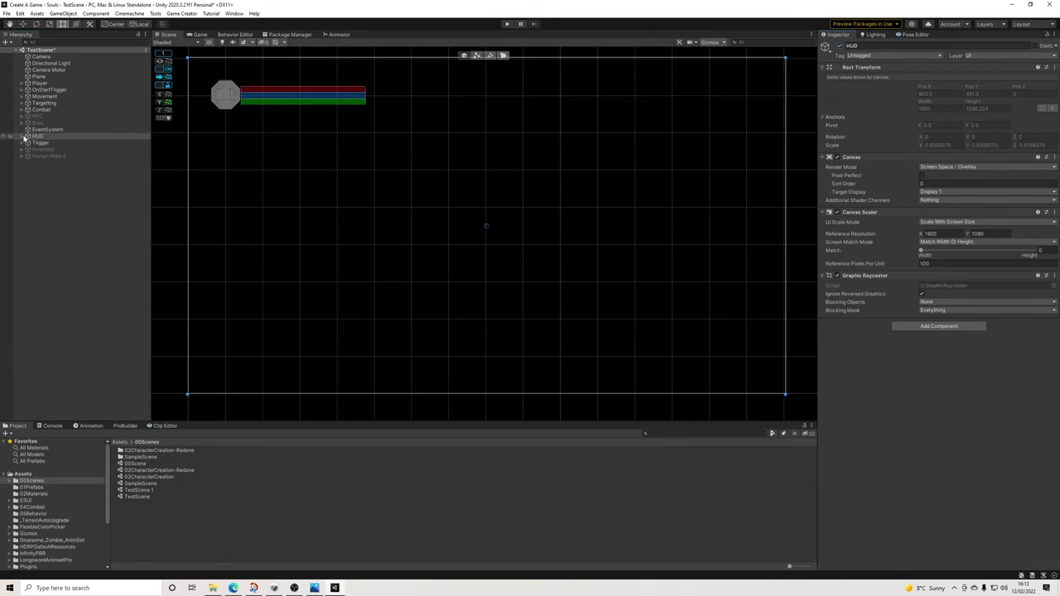
{"action": "left_click", "coordinate": [222, 42]}
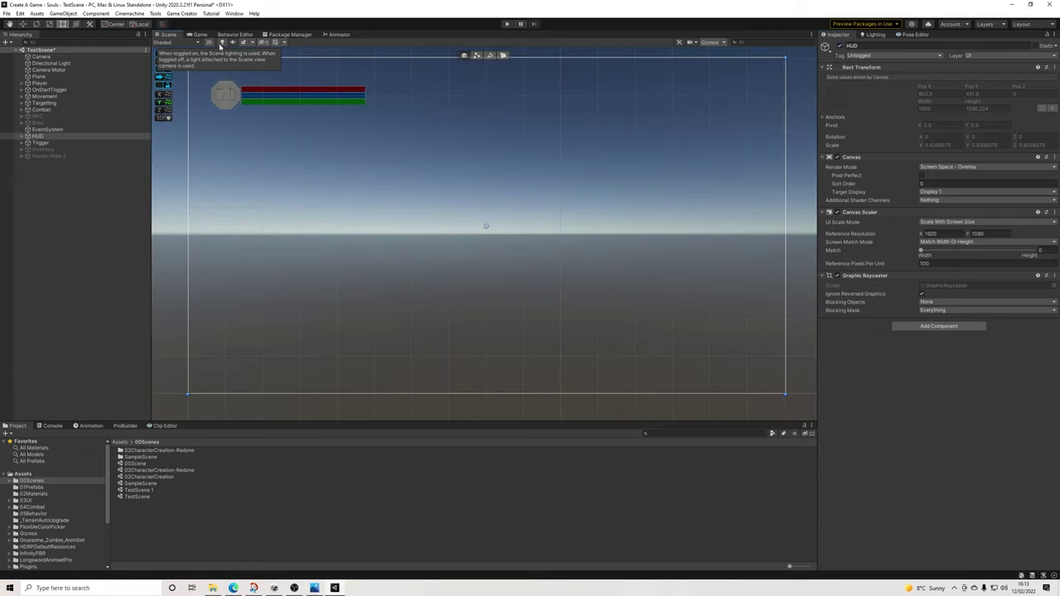
{"action": "left_click", "coordinate": [22, 137]}
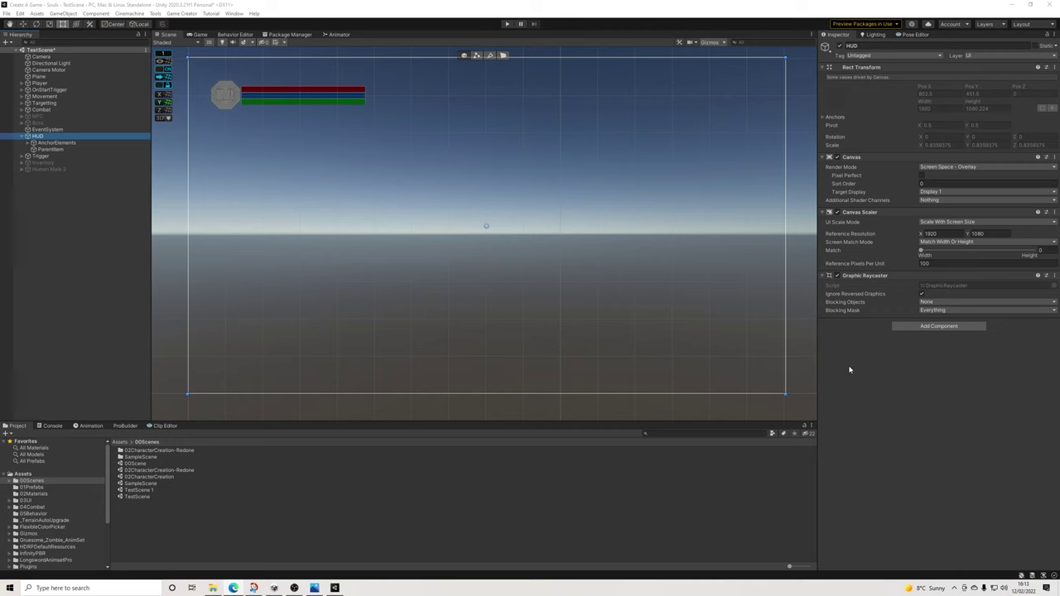
Activate the Inventory canvas, copy the Currency object from its header, and deactivate Inventory again
{"action": "left_click", "coordinate": [43, 162]}
{"action": "left_click", "coordinate": [840, 45]}
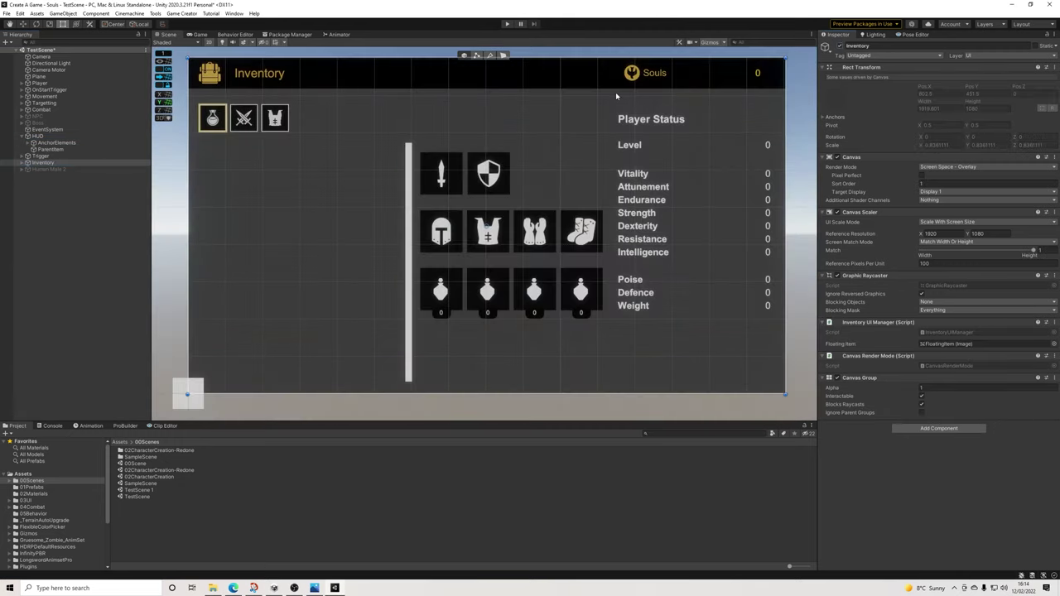
{"action": "left_click", "coordinate": [655, 73]}
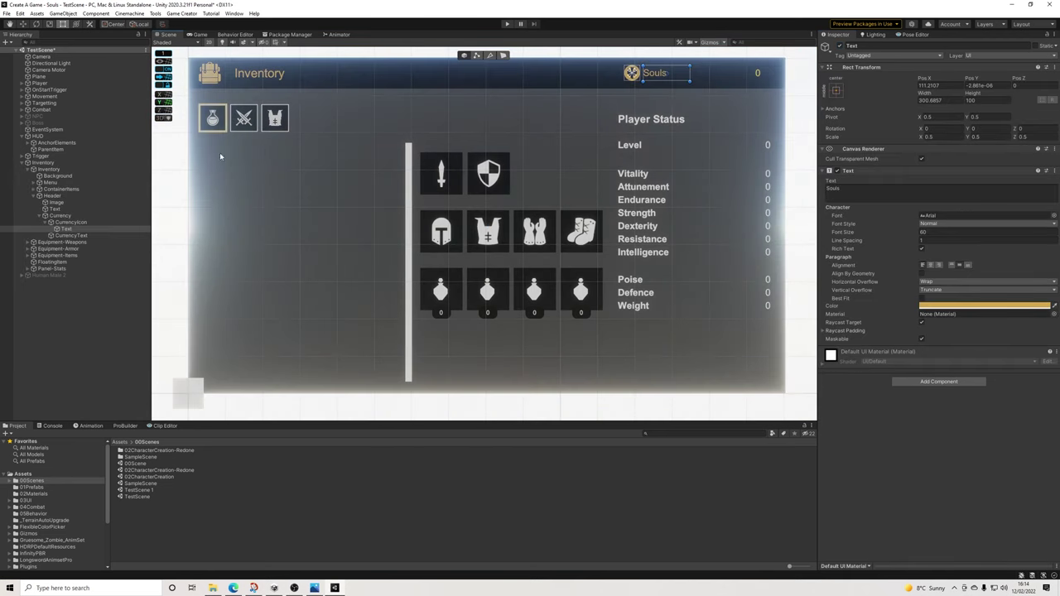
{"action": "left_click", "coordinate": [60, 216]}
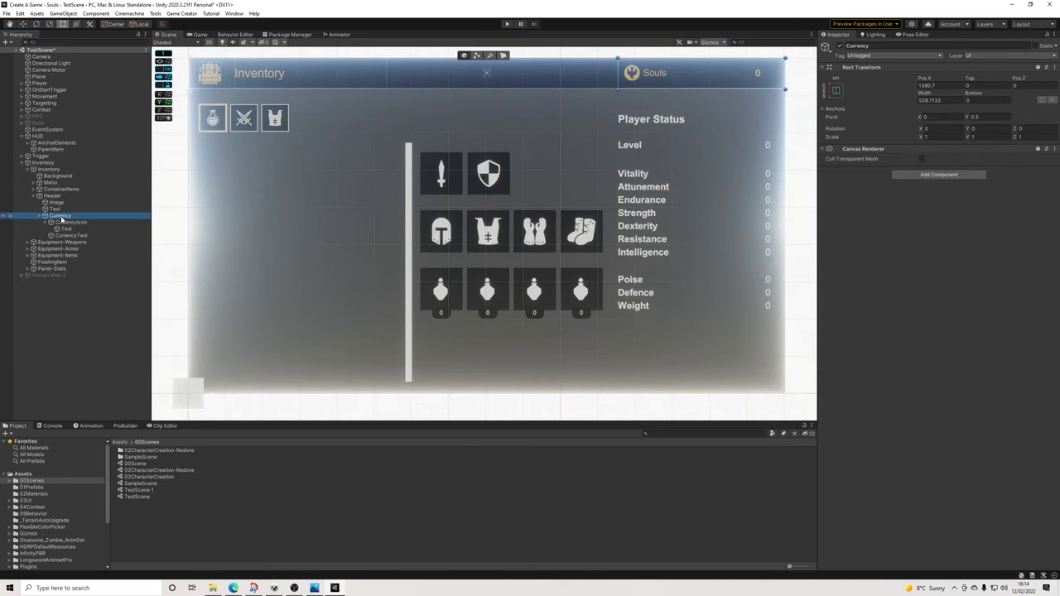
{"action": "right_click", "coordinate": [60, 218]}
{"action": "left_click", "coordinate": [83, 232]}
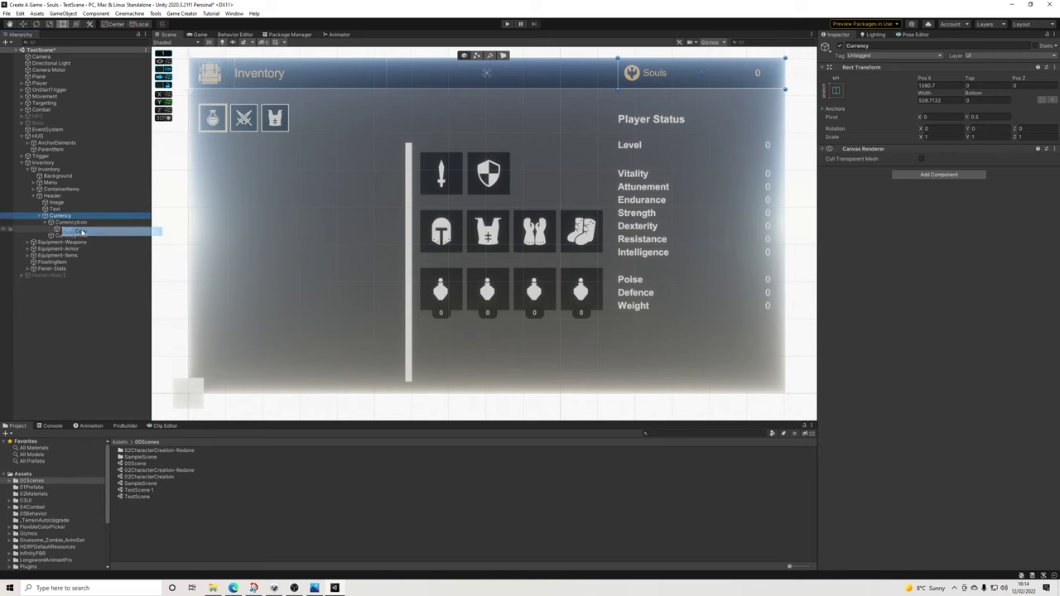
{"action": "left_click", "coordinate": [45, 163]}
{"action": "left_click", "coordinate": [837, 47]}
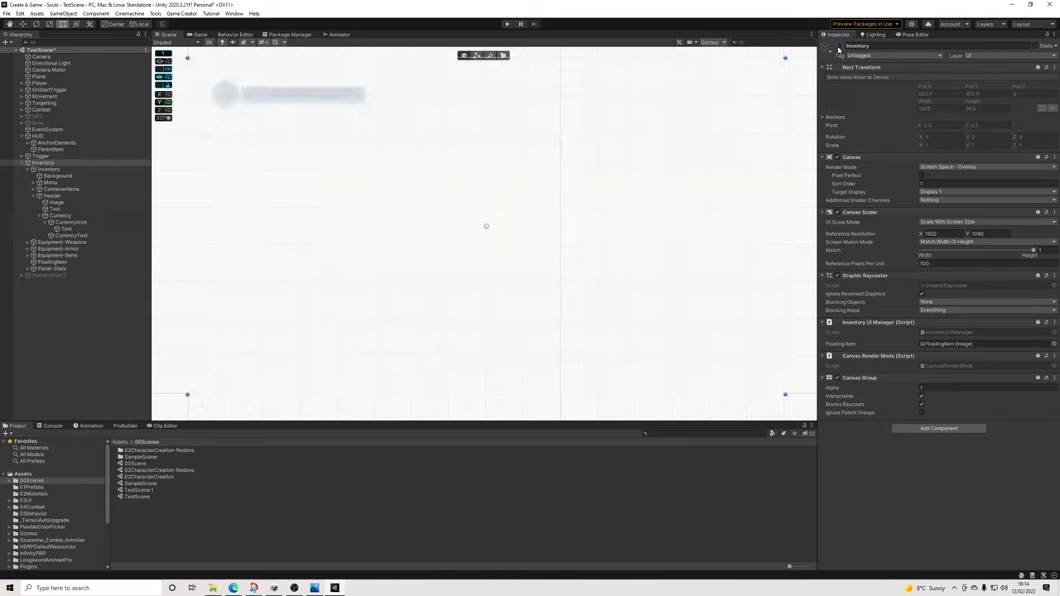
Add a UI Panel as a child of HUD and set its anchor preset to bottom right
{"action": "left_click", "coordinate": [38, 137]}
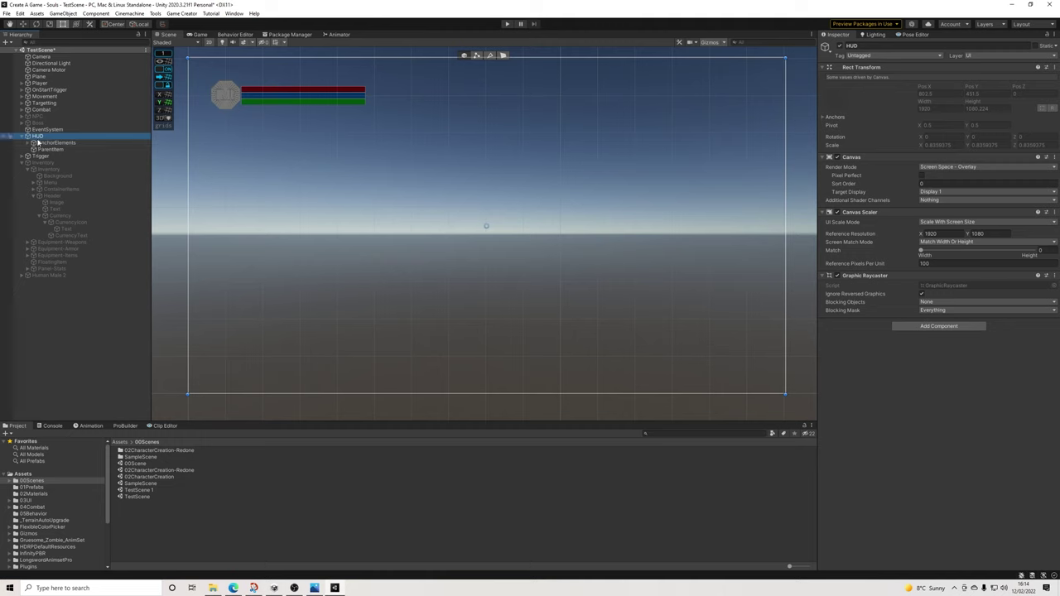
{"action": "right_click", "coordinate": [37, 137]}
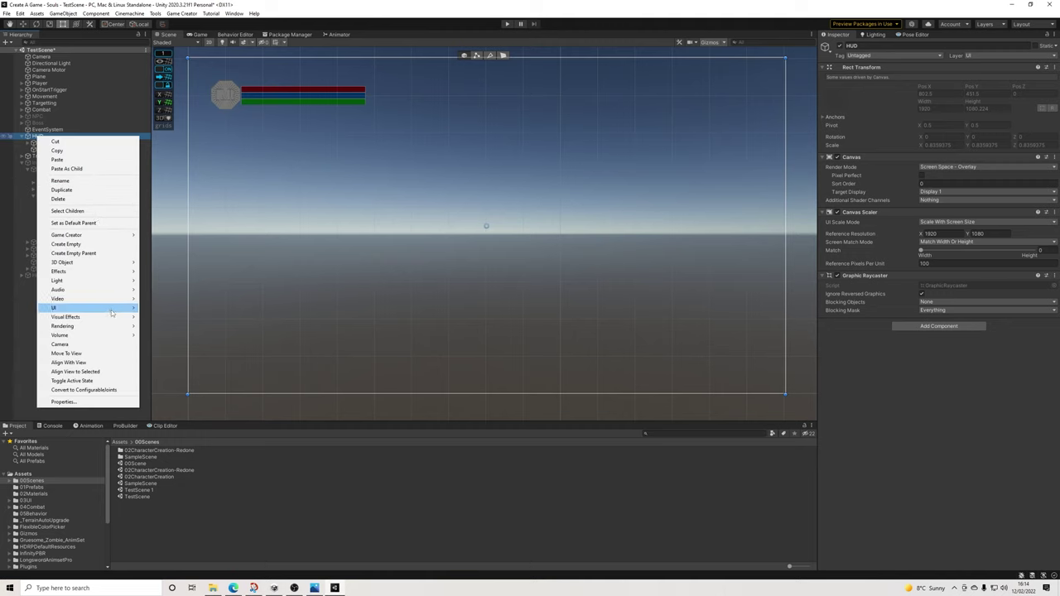
{"action": "mouse_move", "coordinate": [132, 311]}
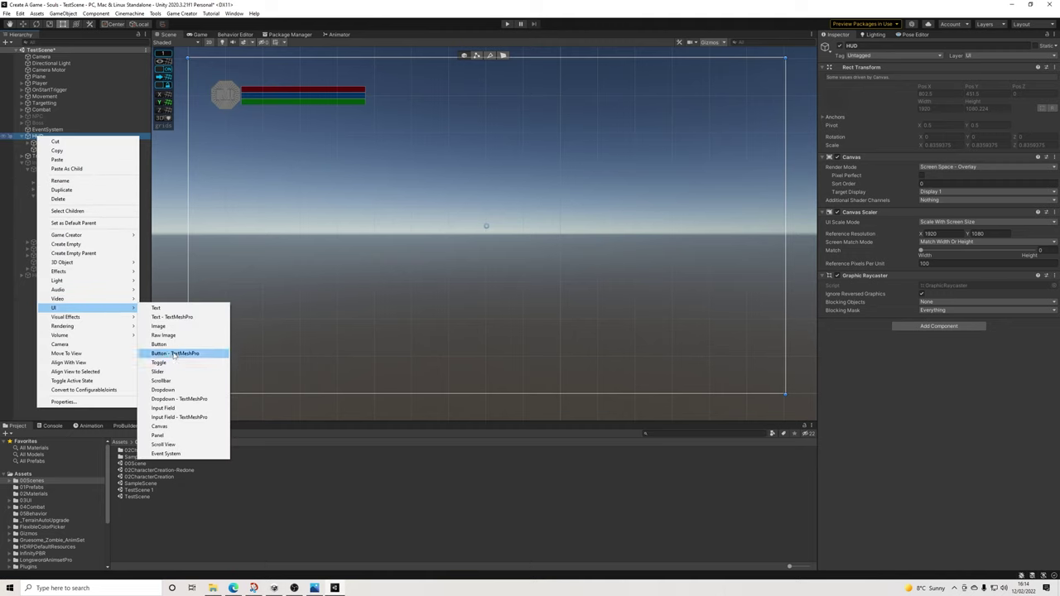
{"action": "left_click", "coordinate": [157, 436]}
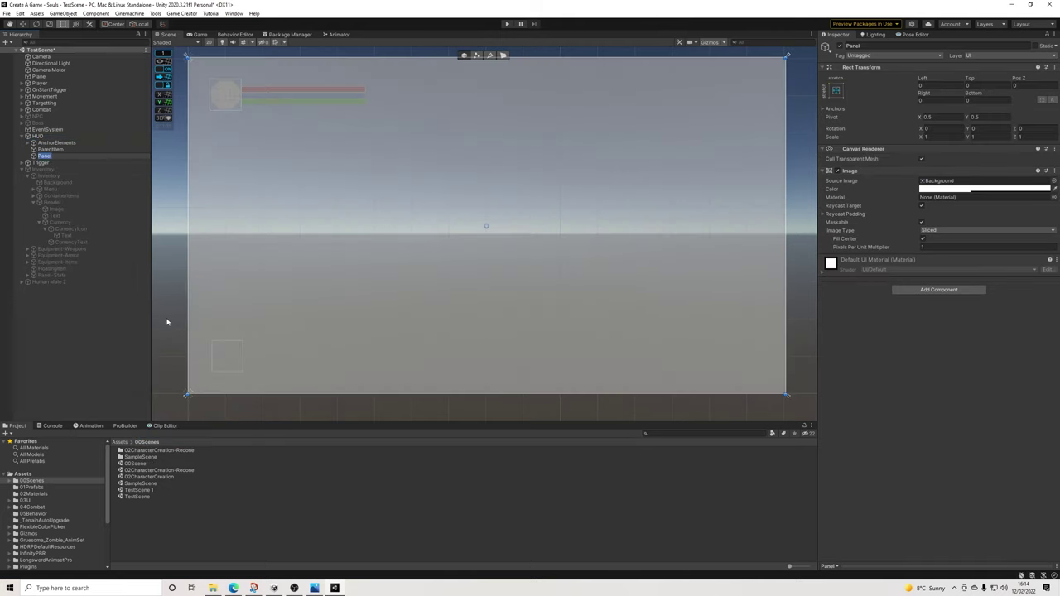
{"action": "left_click", "coordinate": [835, 89]}
{"action": "left_click", "coordinate": [901, 191]}
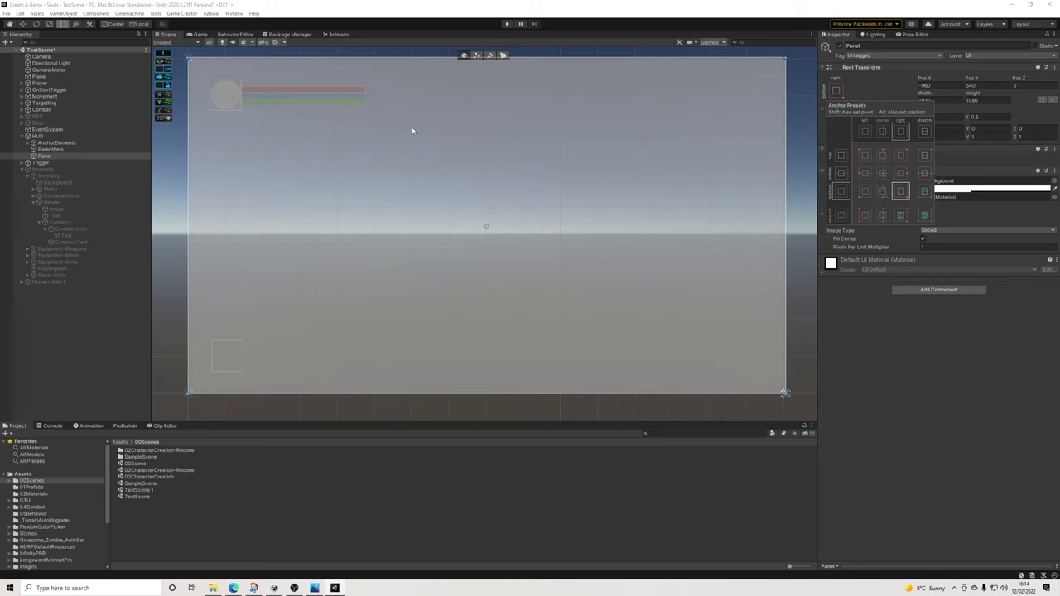
Shrink the HUD Panel to about 846 by 287 near the canvas's bottom-right corner and make its Image colour fully transparent with alpha 0
{"action": "left_click", "coordinate": [191, 72]}
{"action": "left_click_drag", "start_coordinate": [188, 58], "coordinate": [522, 304]}
{"action": "mouse_move", "coordinate": [657, 346]}
{"action": "left_mouse_down"}
{"action": "mouse_move", "coordinate": [475, 322]}
{"action": "mouse_move", "coordinate": [367, 329]}
{"action": "mouse_move", "coordinate": [656, 334]}
{"action": "mouse_move", "coordinate": [643, 333]}
{"action": "left_mouse_up"}
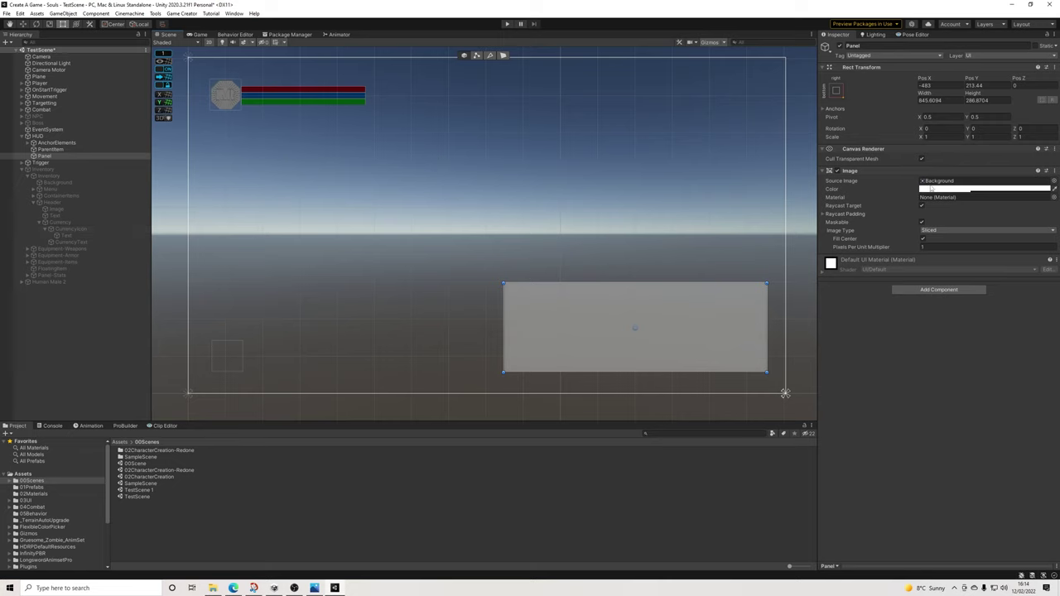
{"action": "left_click", "coordinate": [983, 189]}
{"action": "left_click_drag", "start_coordinate": [987, 351], "coordinate": [878, 345]}
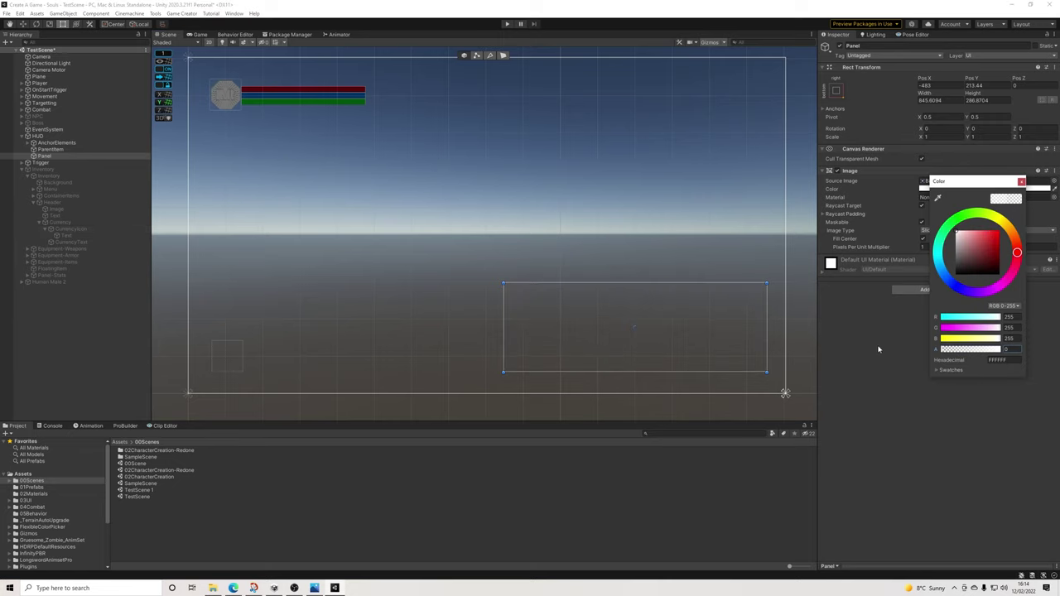
{"action": "left_click", "coordinate": [836, 341]}
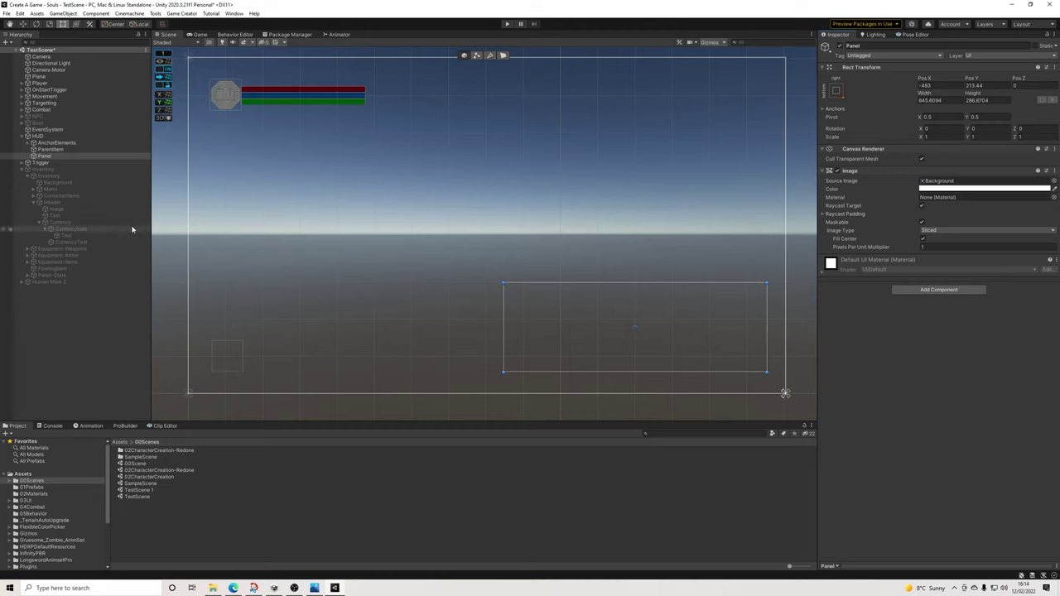
Paste the copied Currency object as a child of Panel and move it against the panel's bottom and right edges
{"action": "right_click", "coordinate": [44, 156]}
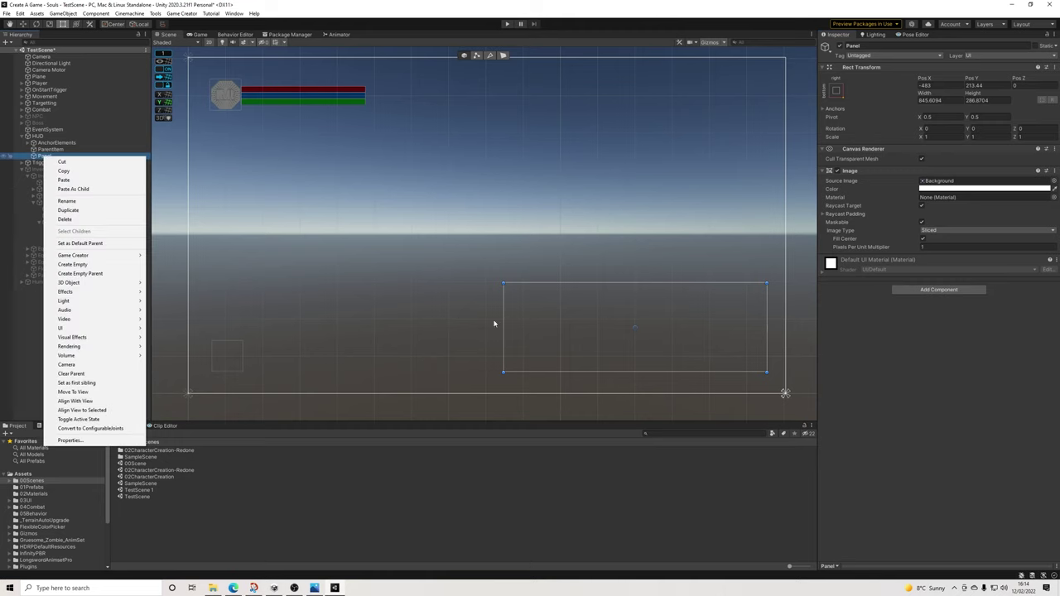
{"action": "mouse_move", "coordinate": [93, 330]}
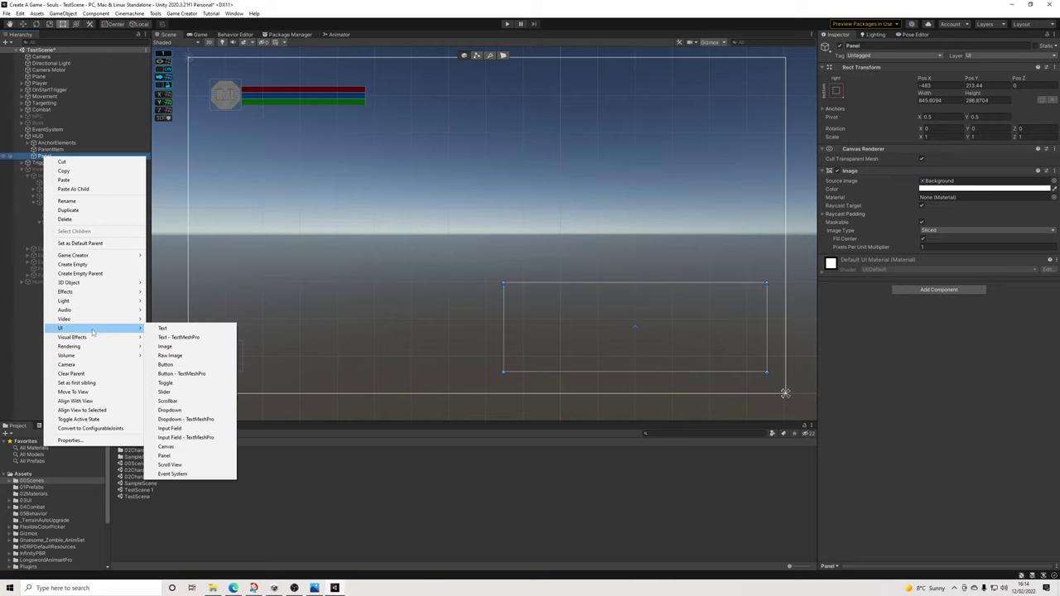
{"action": "left_click", "coordinate": [74, 189]}
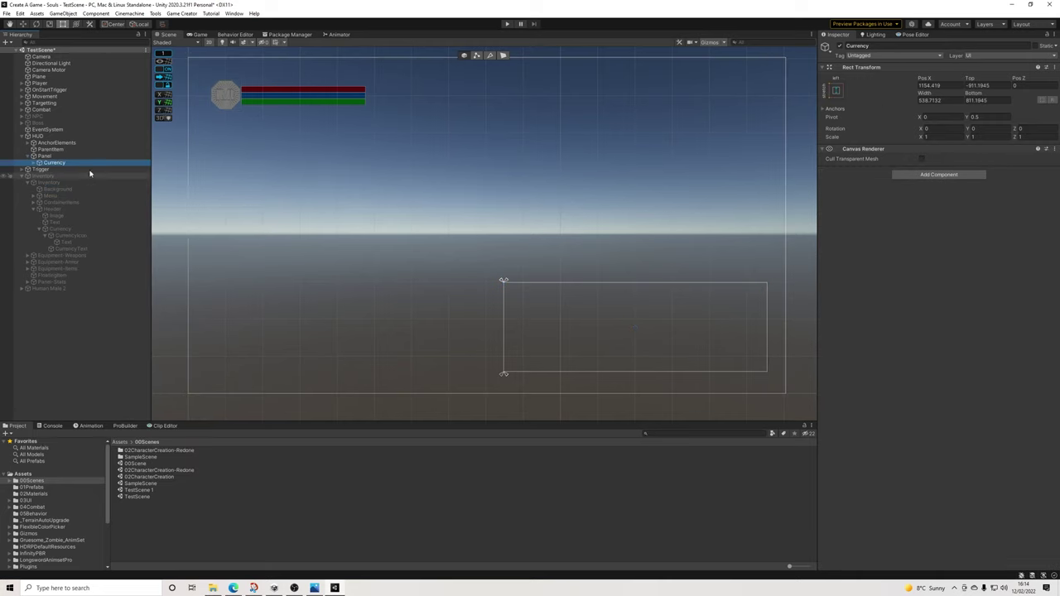
{"action": "key", "text": "f"}
{"action": "scroll", "coordinate": [444, 332], "scroll_direction": "down", "scroll_amount": 5}
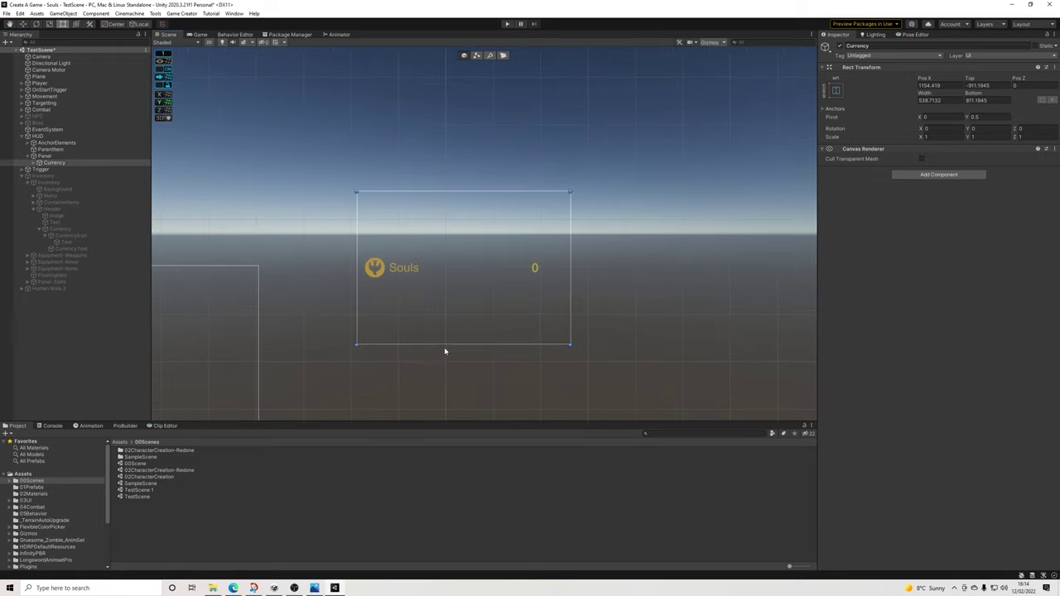
{"action": "middle_click_drag", "start_coordinate": [403, 386], "coordinate": [656, 215]}
{"action": "middle_click_drag", "start_coordinate": [605, 292], "coordinate": [693, 185]}
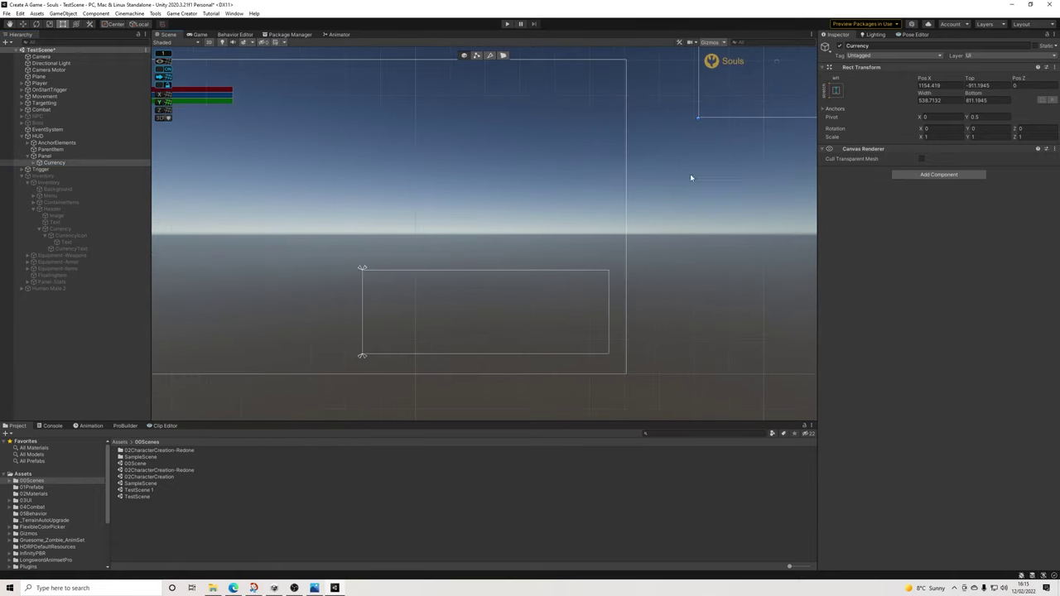
{"action": "left_click_drag", "start_coordinate": [734, 100], "coordinate": [485, 335]}
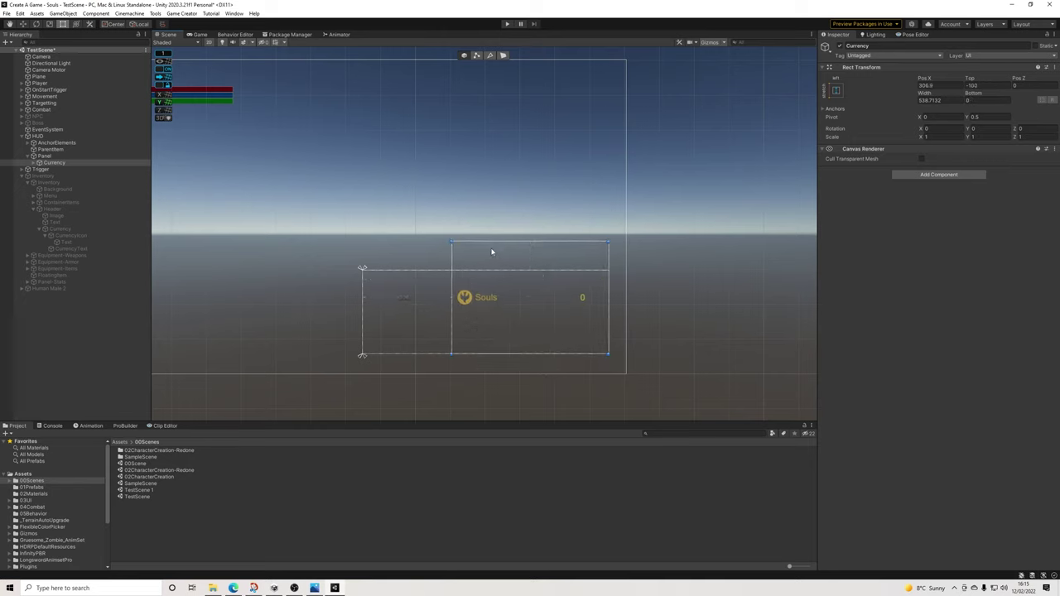
Shrink the Currency object to a top offset of about 181 and a width of about 400, keeping its bottom-right corner in place
{"action": "left_click_drag", "start_coordinate": [492, 241], "coordinate": [498, 324]}
{"action": "scroll", "coordinate": [468, 315], "scroll_direction": "down", "scroll_amount": 2}
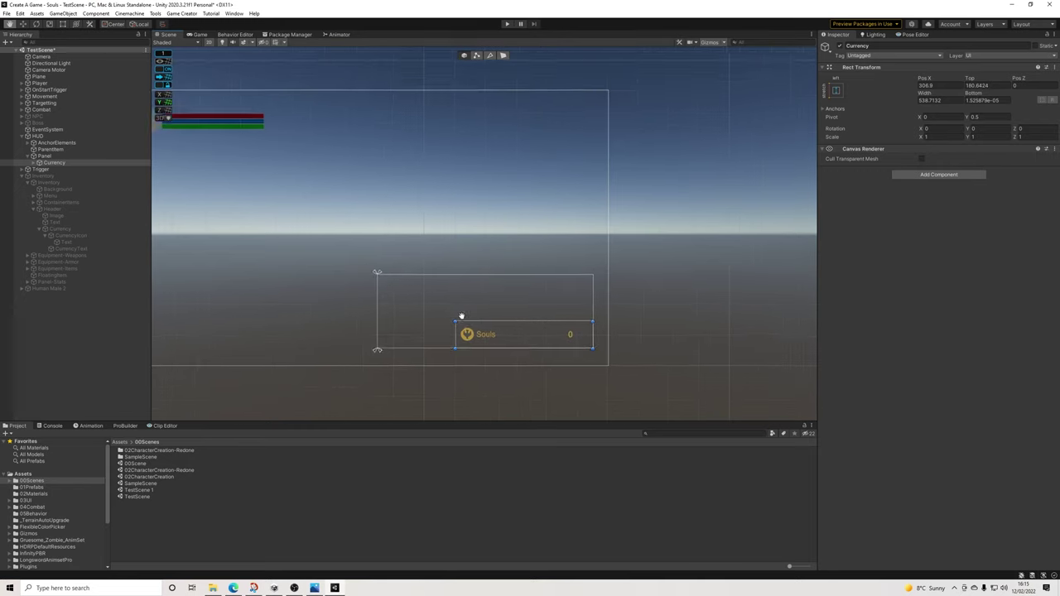
{"action": "middle_click_drag", "start_coordinate": [461, 315], "coordinate": [548, 310]}
{"action": "left_click_drag", "start_coordinate": [553, 331], "coordinate": [587, 331]}
Widen the HUD CurrencyText box within Currency to a left offset of about 189 and a right offset of about 43
{"action": "left_click", "coordinate": [36, 163]}
{"action": "left_click", "coordinate": [54, 169]}
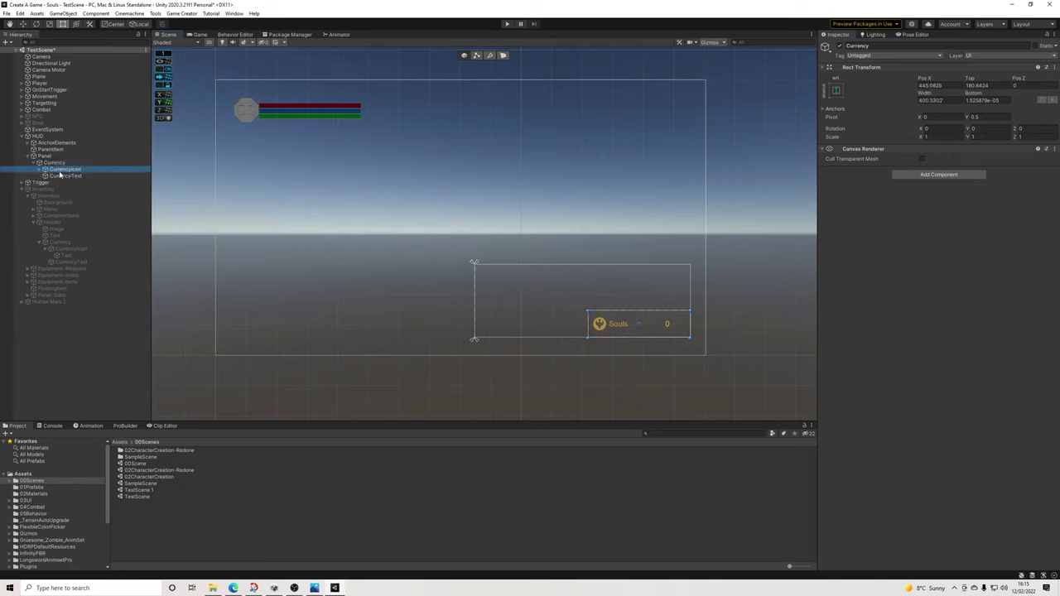
{"action": "left_click", "coordinate": [59, 176]}
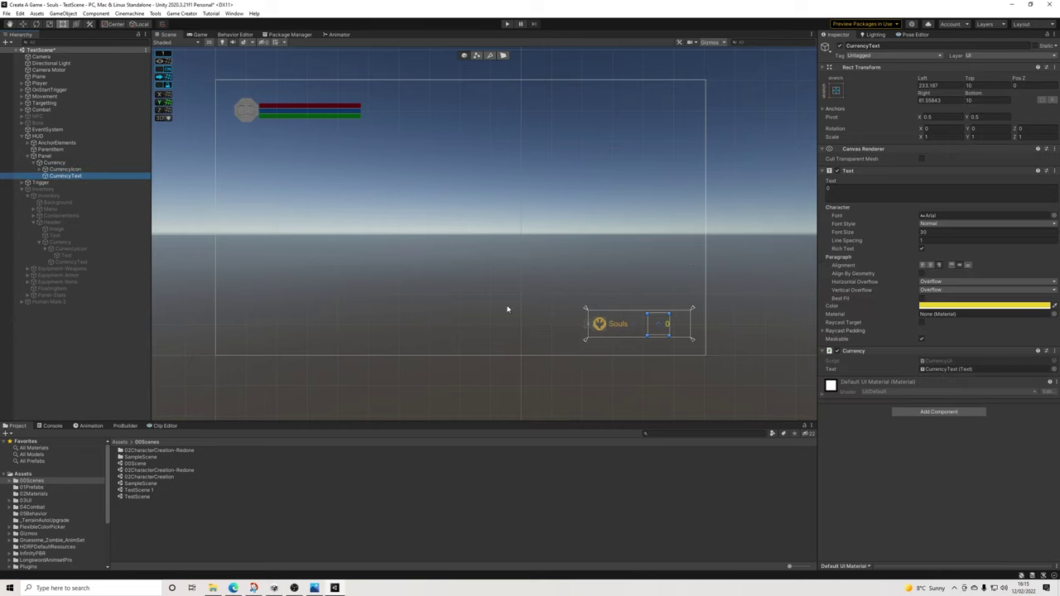
{"action": "left_click_drag", "start_coordinate": [647, 333], "coordinate": [680, 331]}
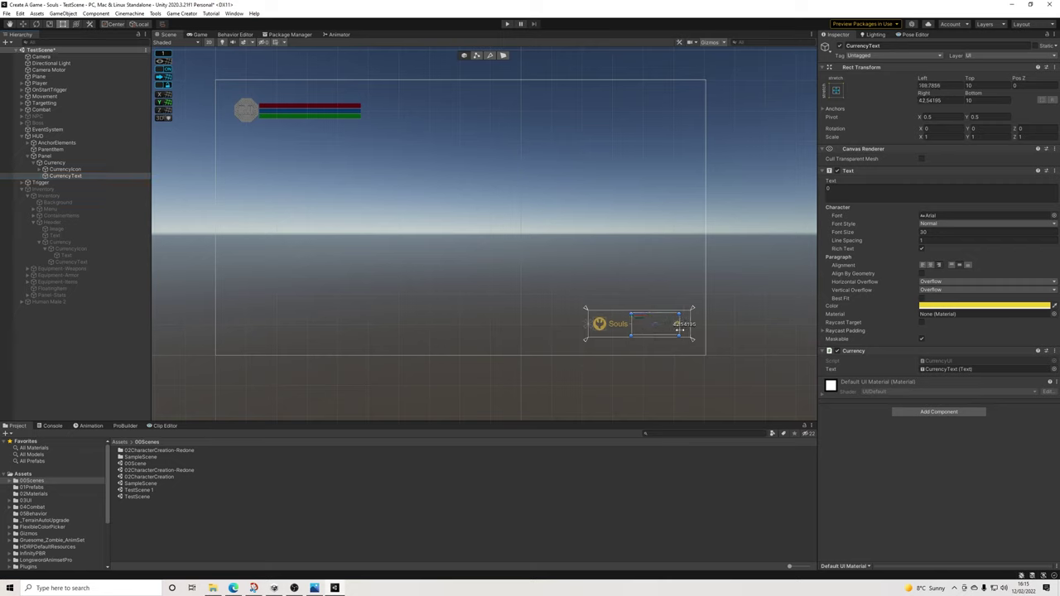
Add an Image component to the HUD's Currency object
{"action": "left_click", "coordinate": [55, 162]}
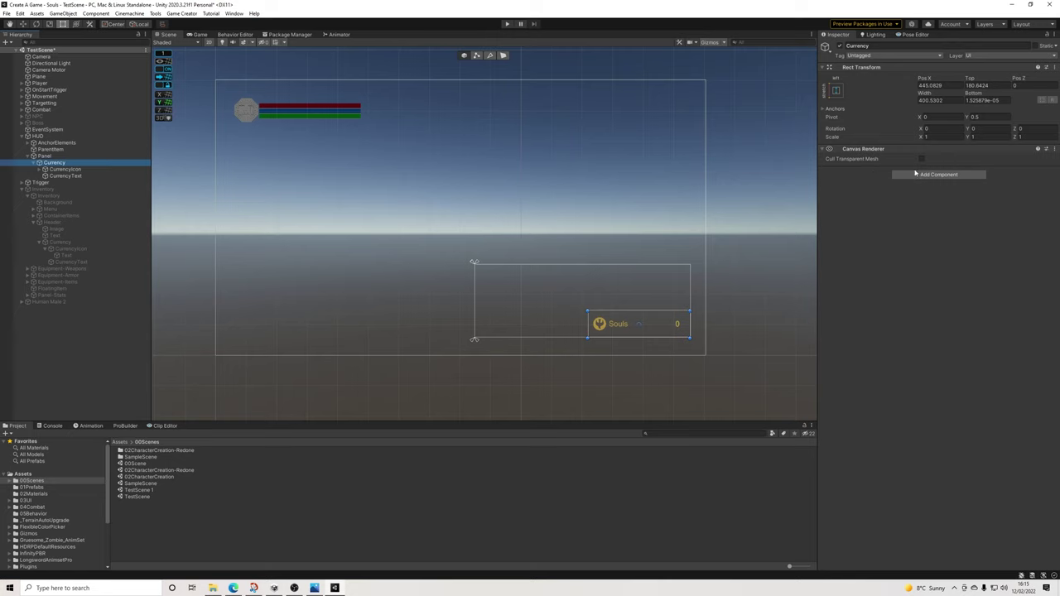
{"action": "left_click", "coordinate": [915, 173]}
{"action": "left_click", "coordinate": [861, 204]}
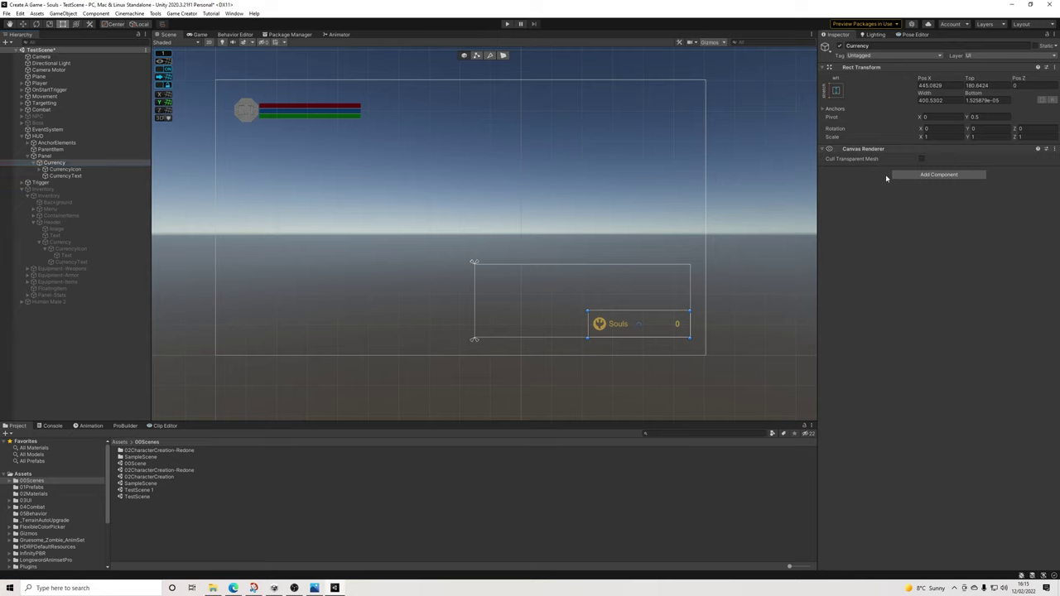
{"action": "left_click", "coordinate": [909, 174]}
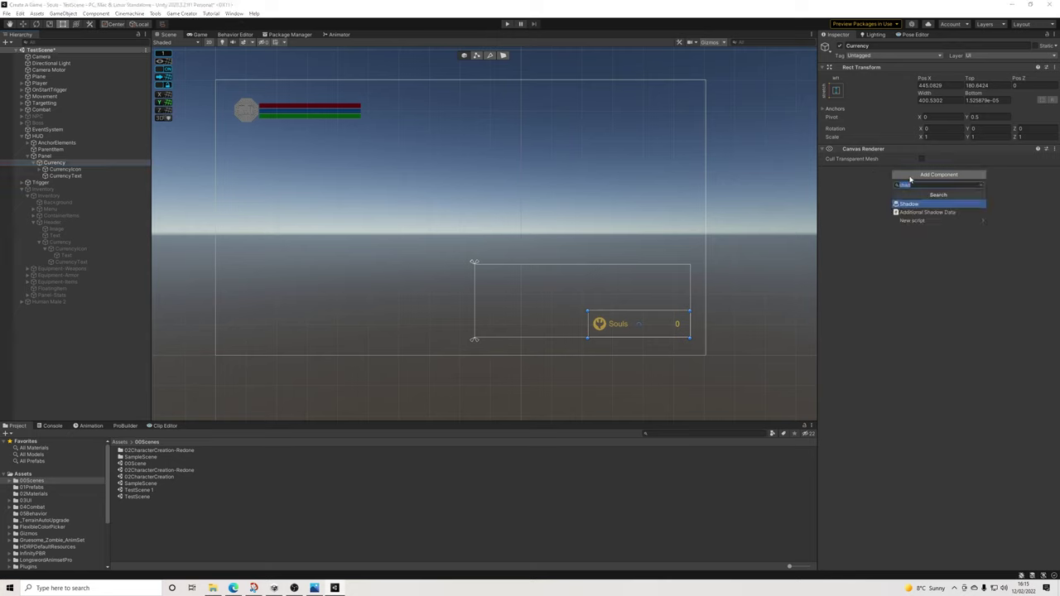
{"action": "type", "text": "image"}
{"action": "key", "text": "Return"}
Set the Currency background image's colour to semi-transparent black
{"action": "left_click", "coordinate": [934, 190]}
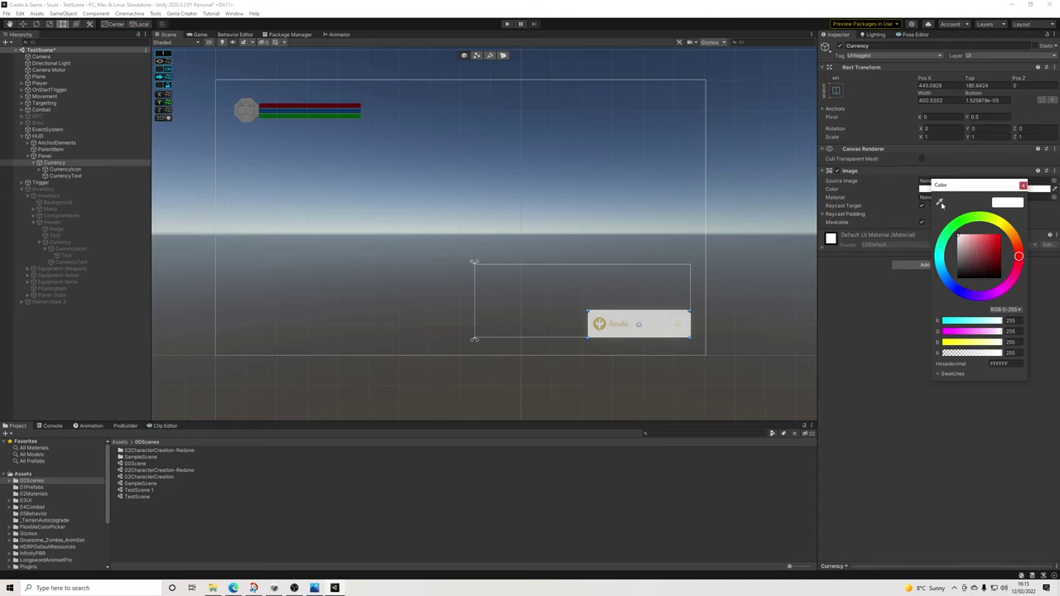
{"action": "left_click_drag", "start_coordinate": [981, 262], "coordinate": [931, 297]}
{"action": "left_click_drag", "start_coordinate": [1000, 355], "coordinate": [958, 356]}
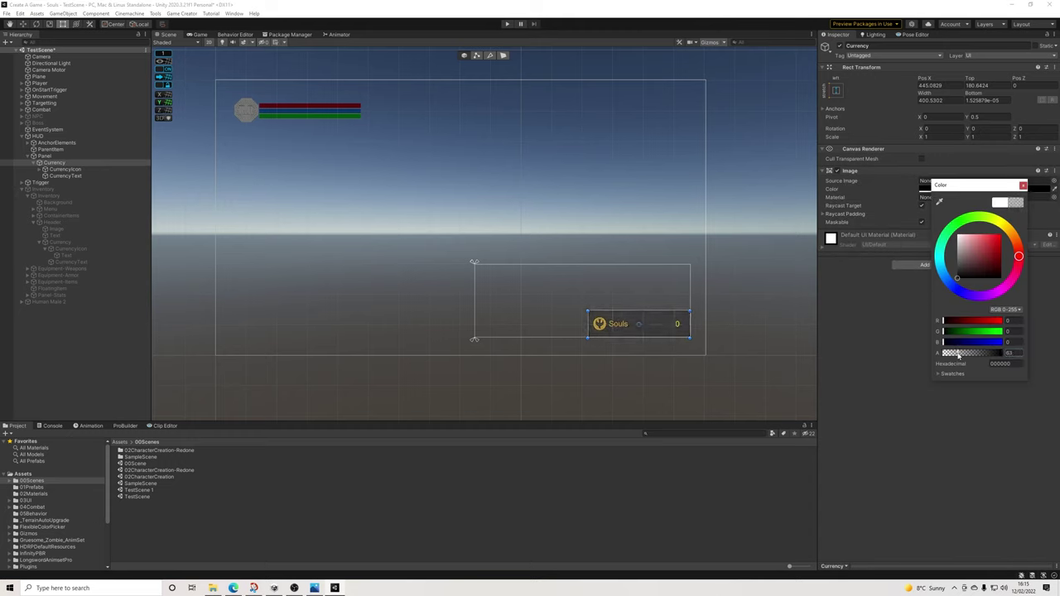
{"action": "left_click", "coordinate": [1023, 185]}
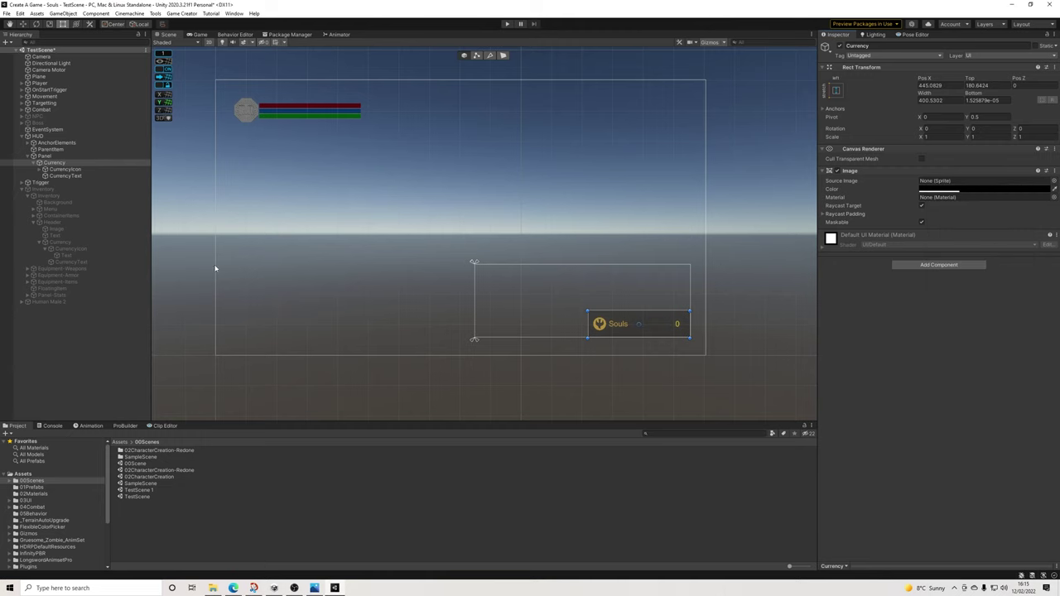
Set the colours of the HUD's CurrencyIcon image and CurrencyText to white
{"action": "left_click", "coordinate": [61, 169]}
{"action": "left_click", "coordinate": [948, 189]}
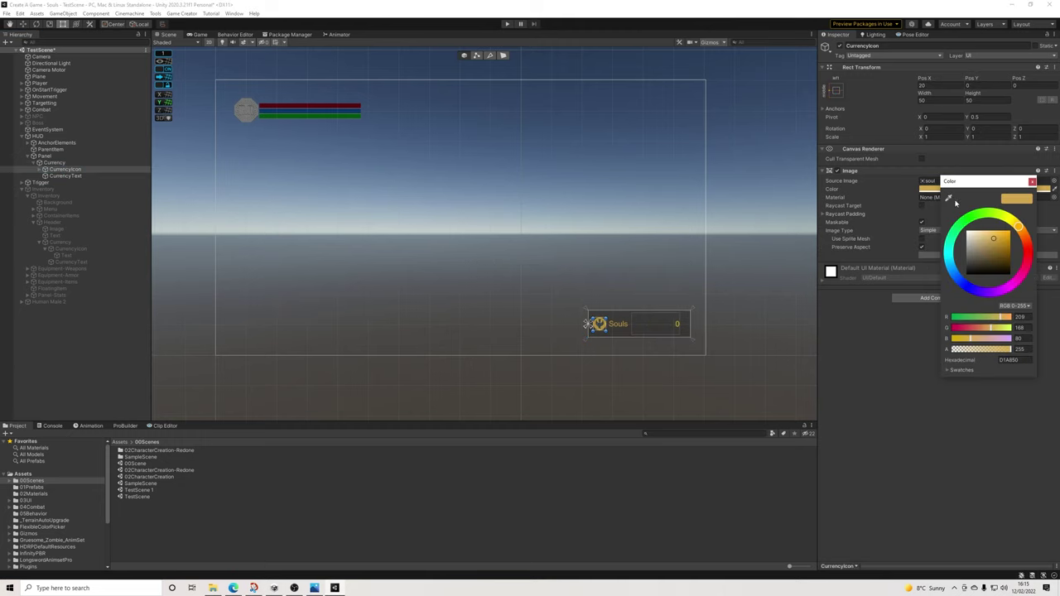
{"action": "left_click", "coordinate": [1031, 181]}
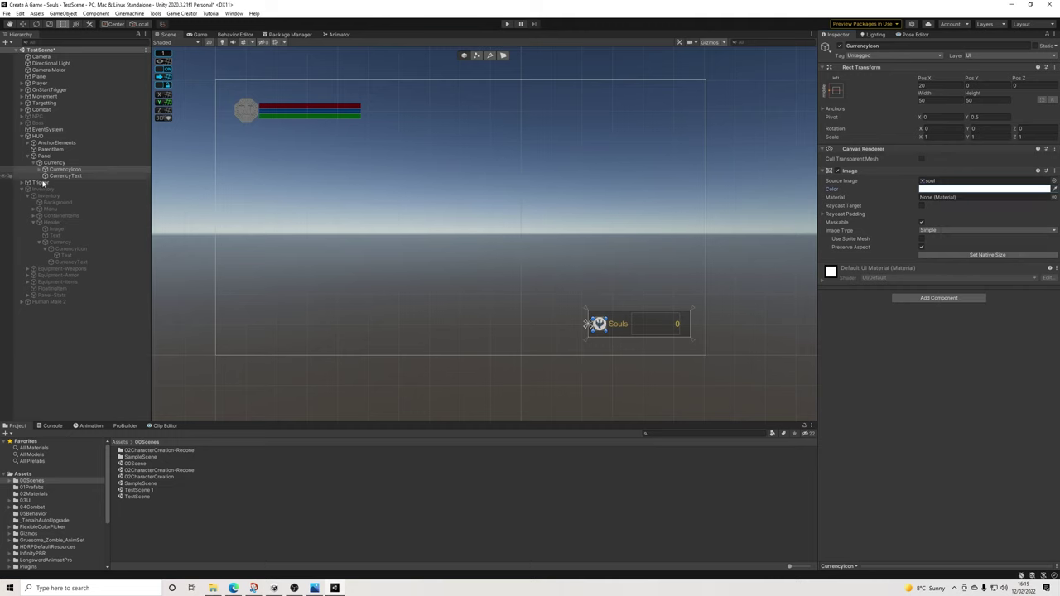
{"action": "left_click", "coordinate": [47, 176]}
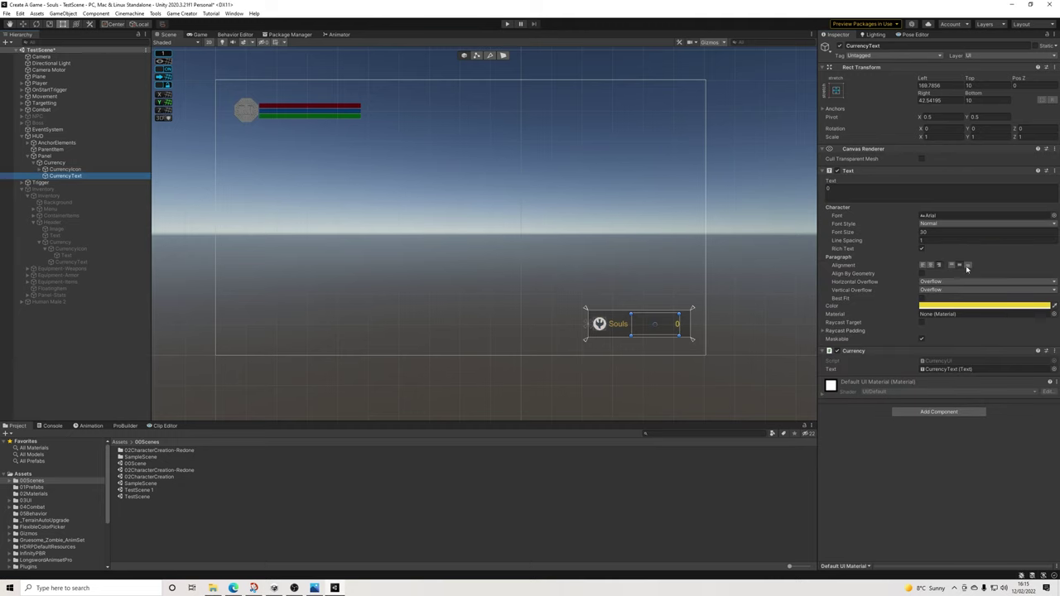
{"action": "left_click", "coordinate": [938, 305]}
{"action": "left_click_drag", "start_coordinate": [995, 386], "coordinate": [955, 337]}
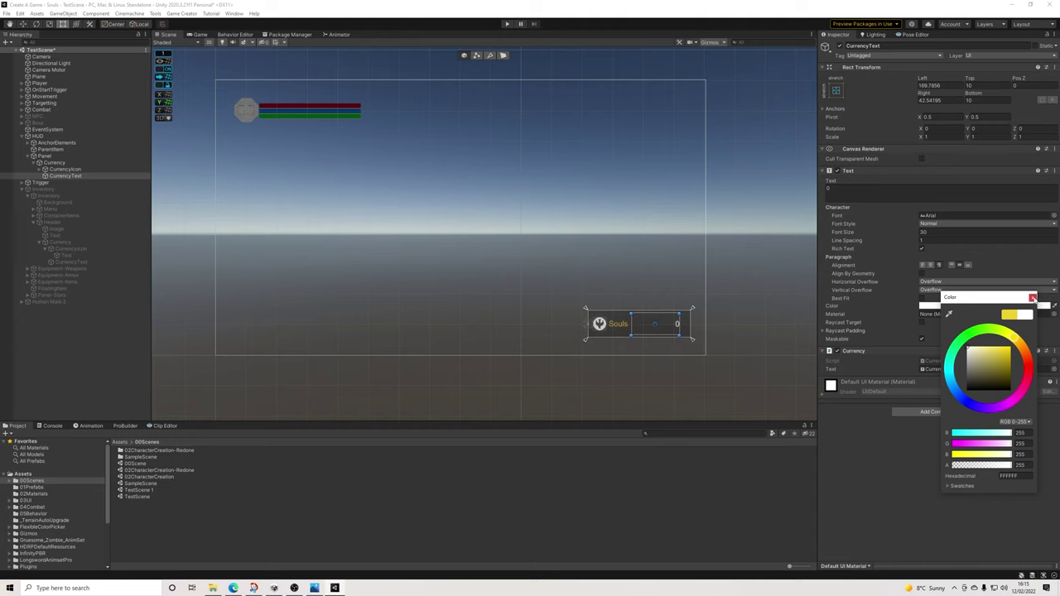
{"action": "left_click", "coordinate": [1033, 297]}
Set the colour of the Souls label text under CurrencyIcon to white and deselect it
{"action": "left_click", "coordinate": [40, 169]}
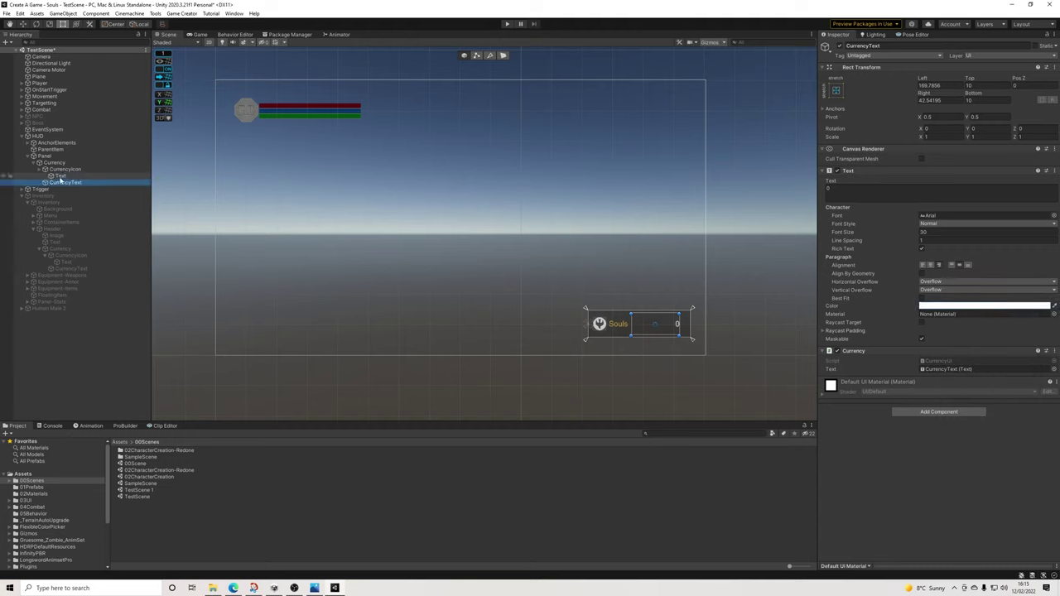
{"action": "left_click", "coordinate": [60, 176]}
{"action": "left_click", "coordinate": [940, 305]}
{"action": "left_click_drag", "start_coordinate": [990, 364], "coordinate": [937, 313]}
{"action": "left_click", "coordinate": [1032, 303]}
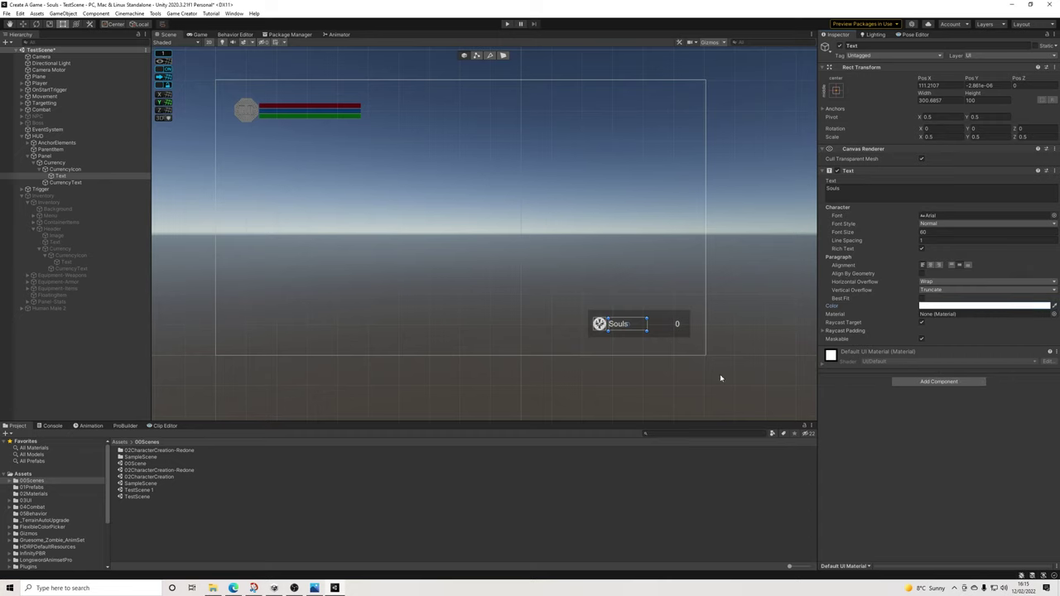
{"action": "left_click", "coordinate": [601, 376]}
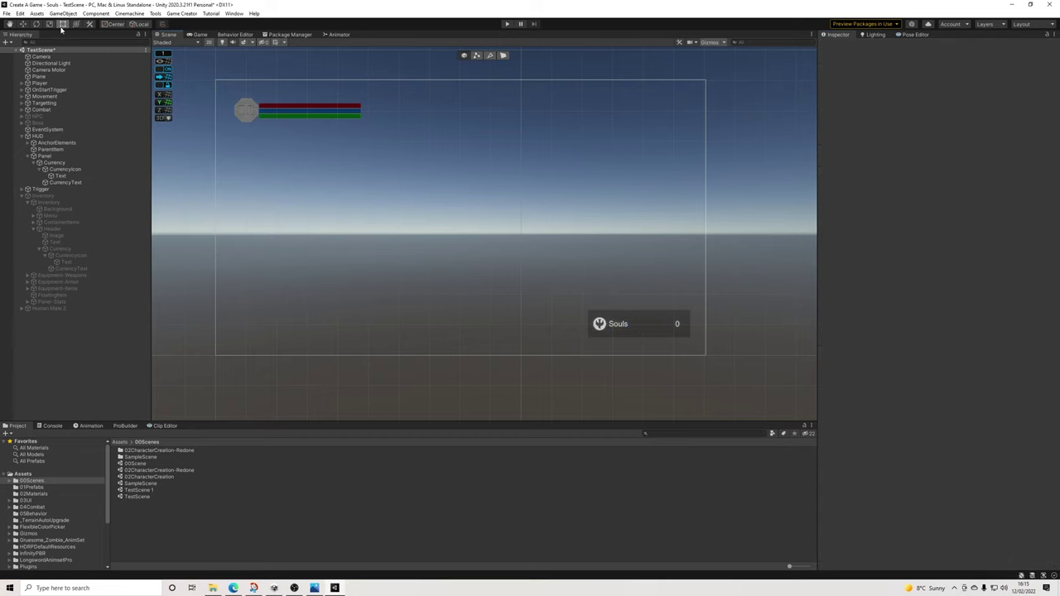
Save the scene, run it to check the HUD souls display while toggling the inventory open and closed, and exit play mode
{"action": "left_click", "coordinate": [6, 13]}
{"action": "left_click", "coordinate": [25, 53]}
{"action": "left_click", "coordinate": [506, 25]}
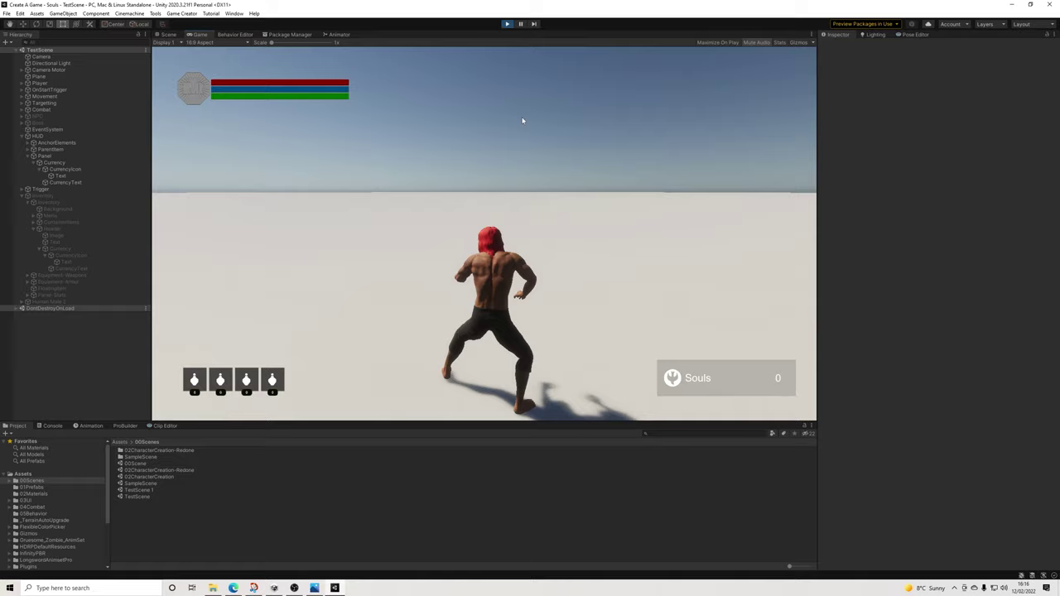
{"action": "key", "text": "i"}
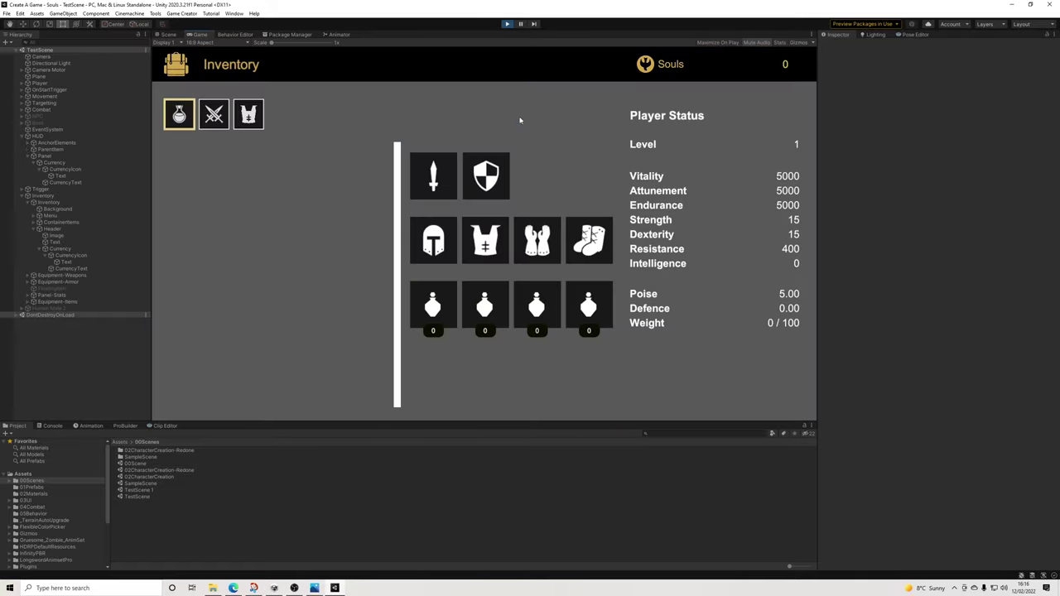
{"action": "key", "text": "i"}
{"action": "key", "text": "i"}
{"action": "key", "text": "i"}
{"action": "key", "text": "ctrl+p"}
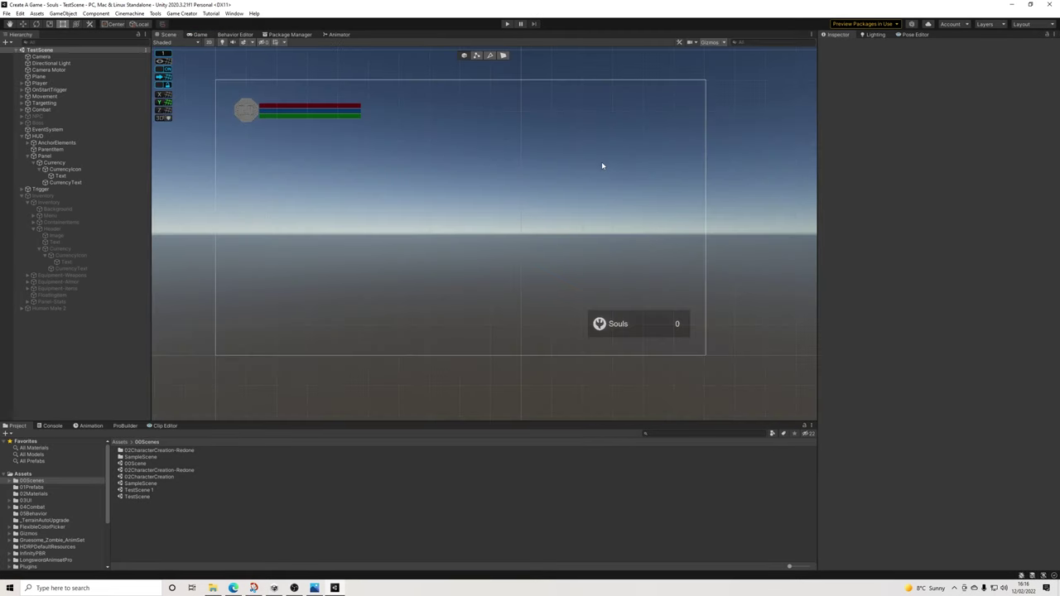
Delete the Souls label text from the HUD's currency display
{"action": "left_click", "coordinate": [637, 320]}
{"action": "left_click", "coordinate": [624, 317]}
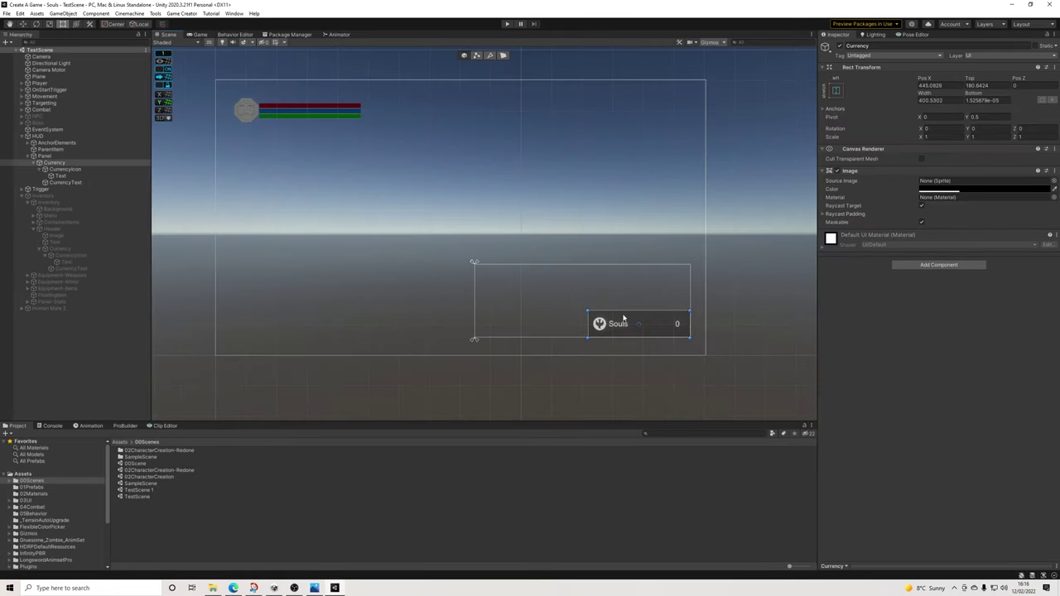
{"action": "left_click", "coordinate": [617, 323]}
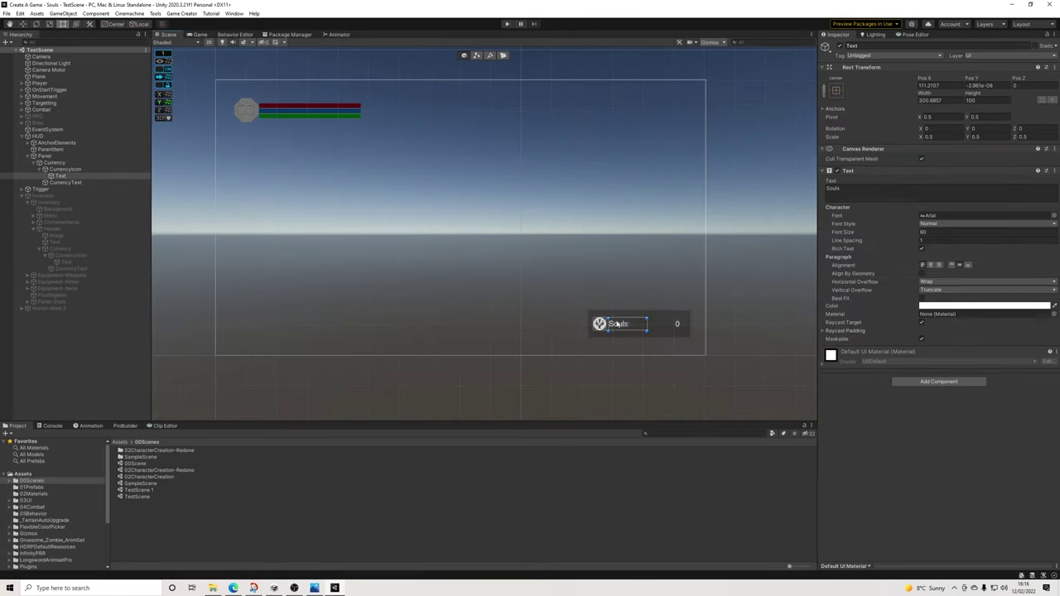
{"action": "key", "text": "Delete"}
Scale the HUD's Currency object to 0.8 on the X, Y and Z axes
{"action": "left_click", "coordinate": [617, 321]}
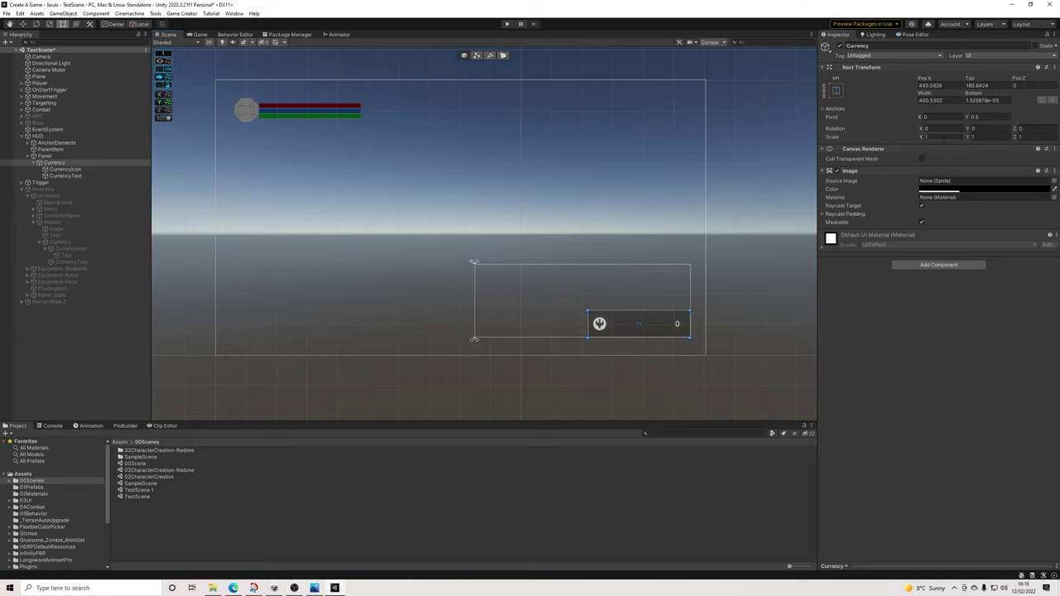
{"action": "type", "text": "0.8"}
{"action": "key", "text": "Tab"}
{"action": "type", "text": "0.8"}
{"action": "key", "text": "Tab"}
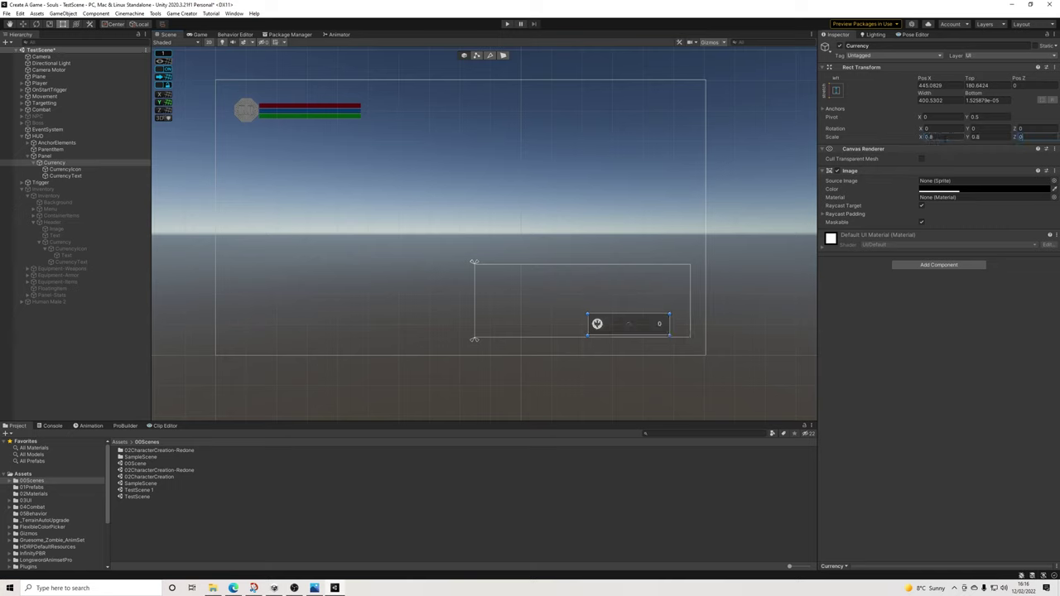
{"action": "type", "text": "0.8"}
Move the scaled Currency object into the panel's bottom-right corner and deselect it
{"action": "left_click_drag", "start_coordinate": [622, 328], "coordinate": [642, 333]}
{"action": "left_click_drag", "start_coordinate": [642, 333], "coordinate": [661, 329]}
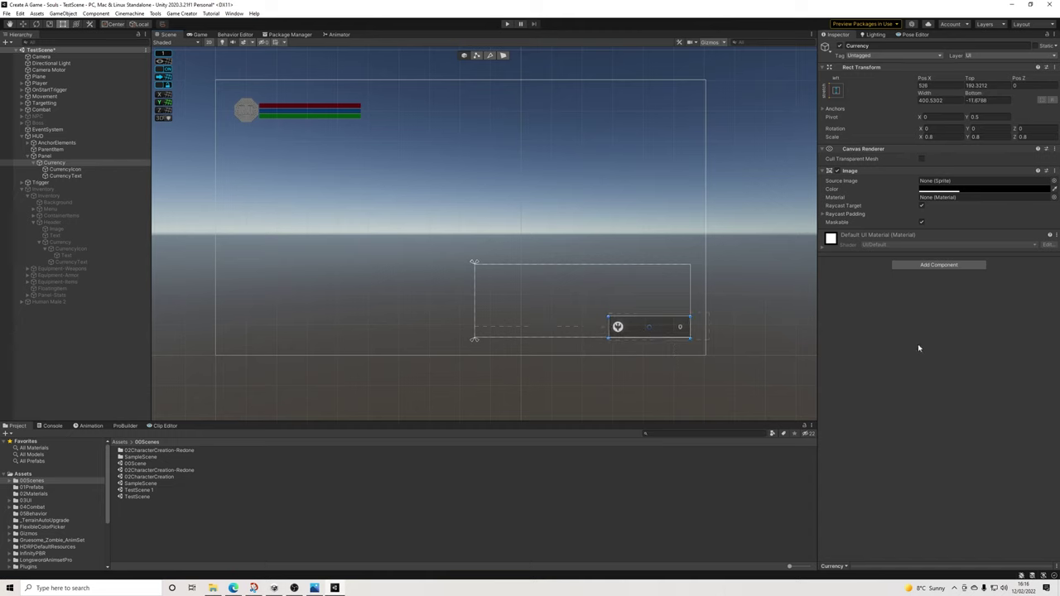
{"action": "left_click", "coordinate": [787, 329]}
{"action": "scroll", "coordinate": [684, 305], "scroll_direction": "down", "scroll_amount": 1}
{"action": "scroll", "coordinate": [647, 337], "scroll_direction": "up", "scroll_amount": 2}
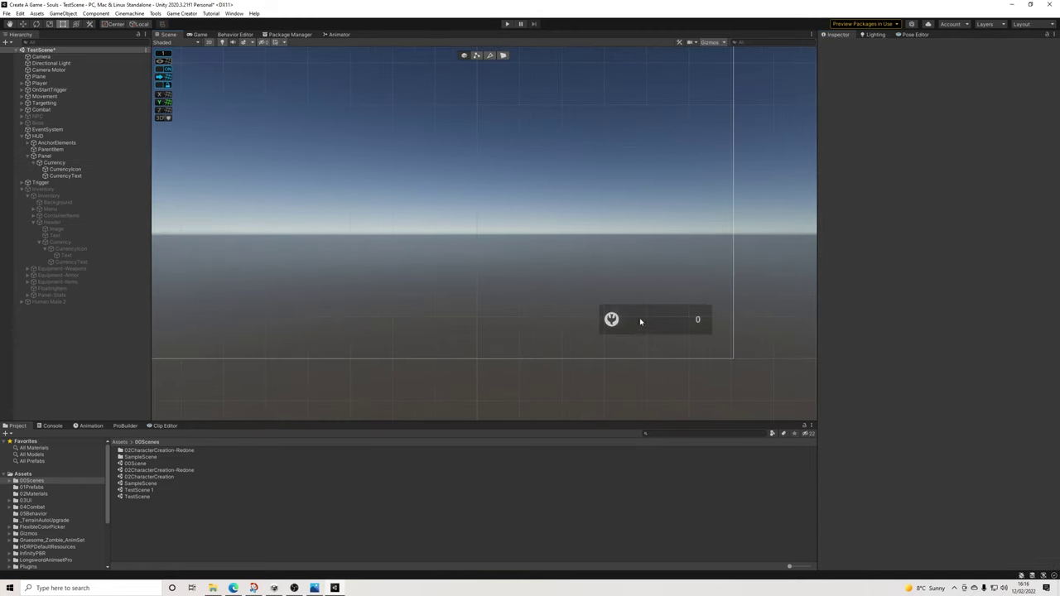
Shrink the HUD's Currency box from its upper and left edges to a width of about 318
{"action": "left_click", "coordinate": [632, 316]}
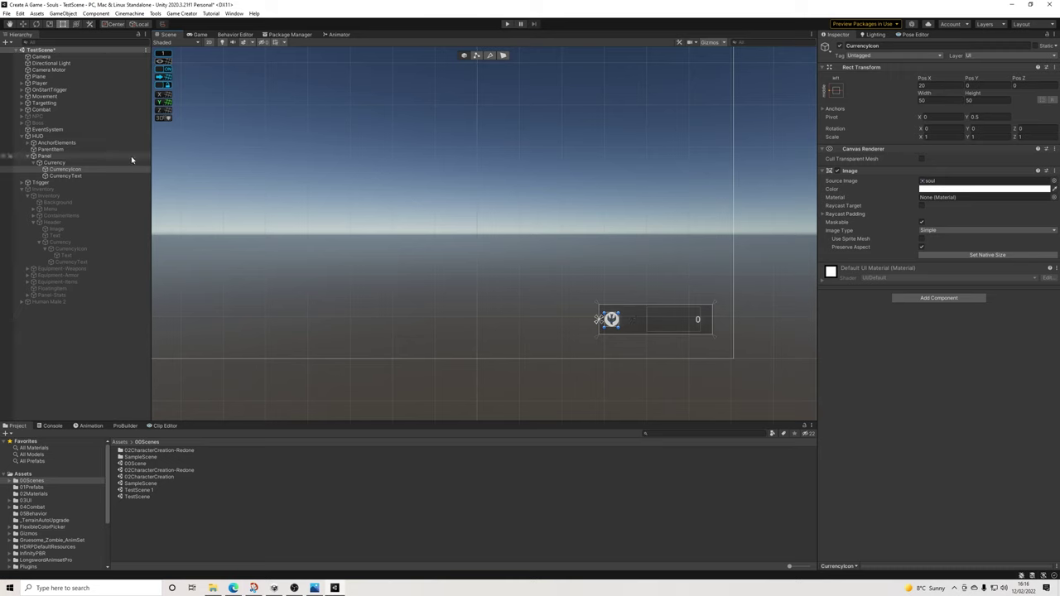
{"action": "left_click", "coordinate": [62, 163]}
{"action": "left_click_drag", "start_coordinate": [674, 306], "coordinate": [673, 311]}
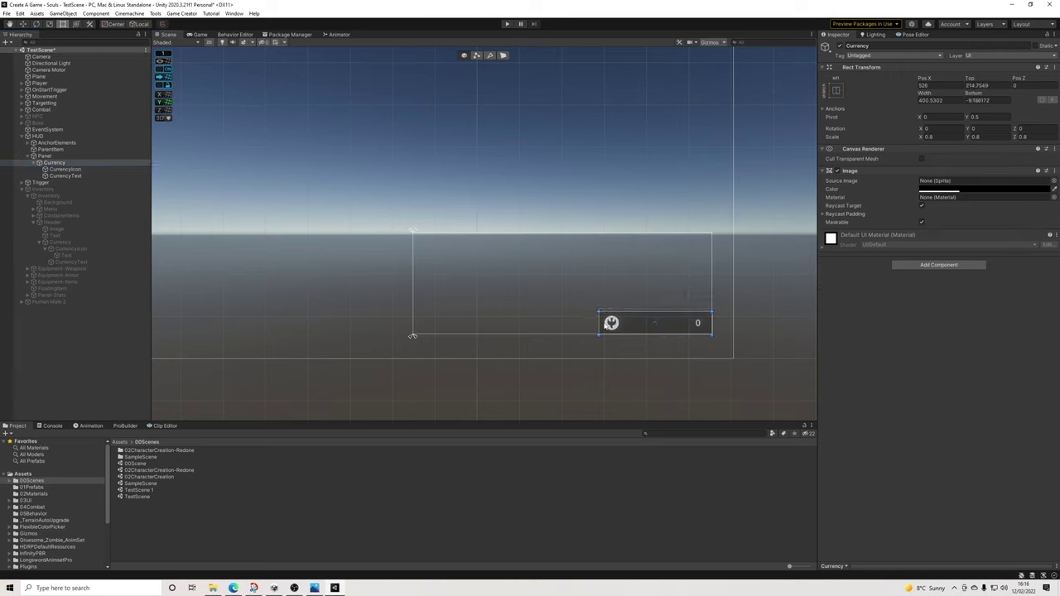
{"action": "left_click_drag", "start_coordinate": [599, 326], "coordinate": [622, 329]}
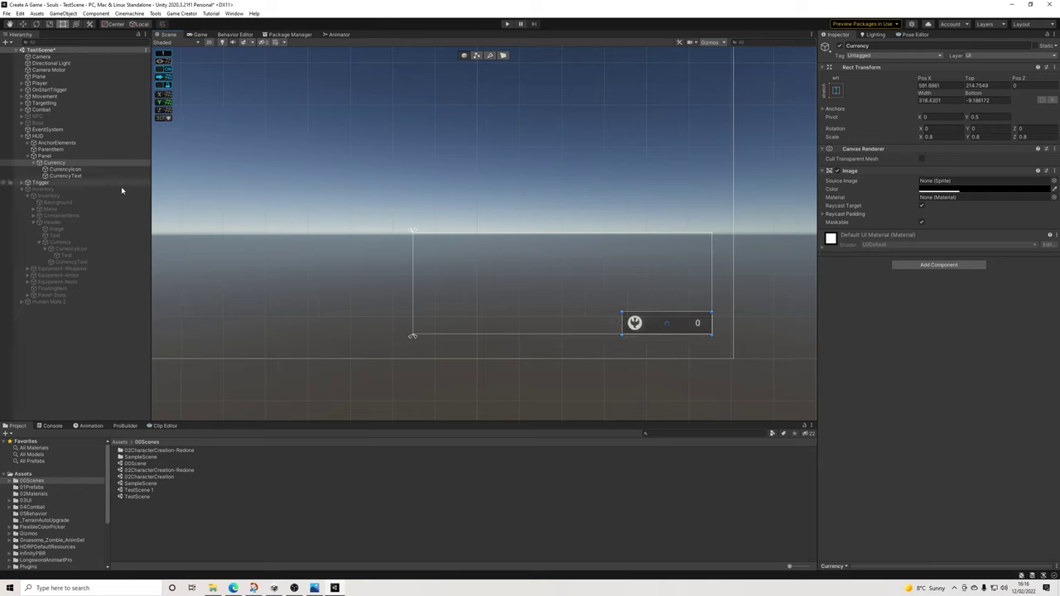
Extend CurrencyText's left edge toward the souls icon, to a Left offset of about 88, and collapse the Currency and Panel hierarchies
{"action": "left_click", "coordinate": [74, 175]}
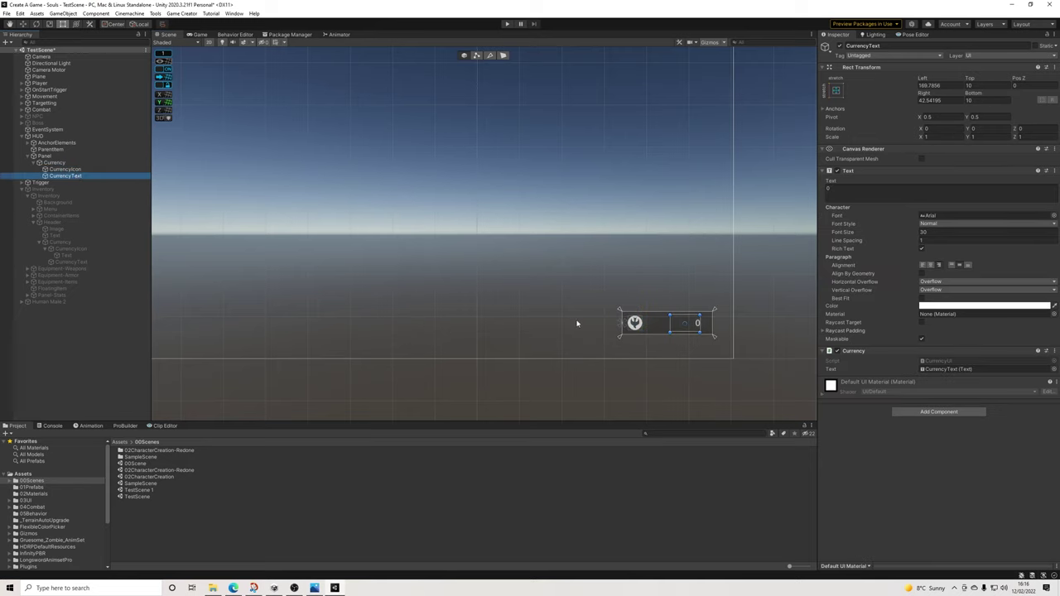
{"action": "left_click_drag", "start_coordinate": [669, 329], "coordinate": [646, 330]}
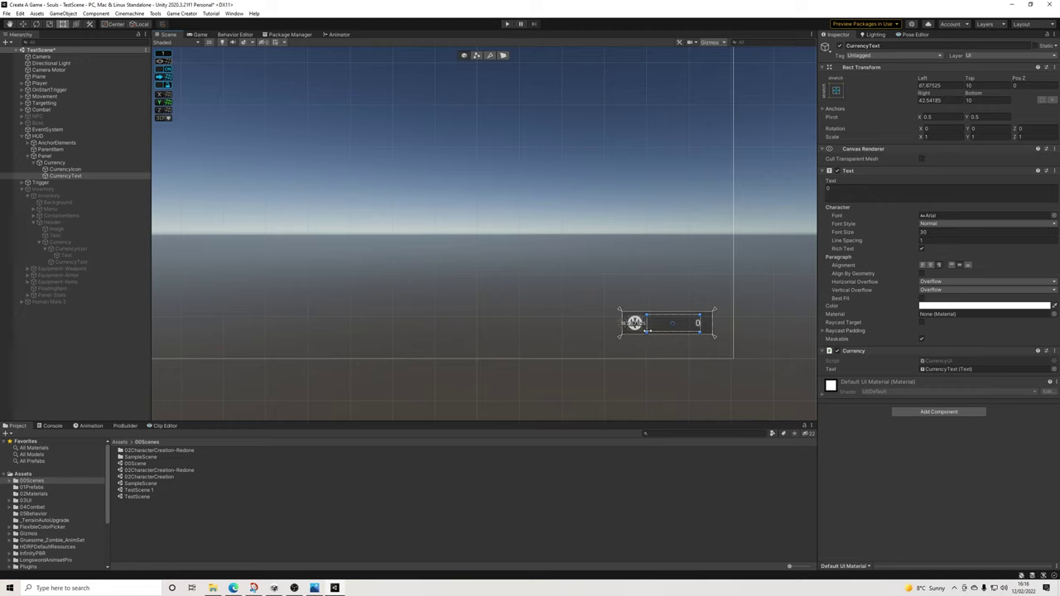
{"action": "left_click", "coordinate": [759, 322]}
{"action": "scroll", "coordinate": [634, 304], "scroll_direction": "down", "scroll_amount": 5}
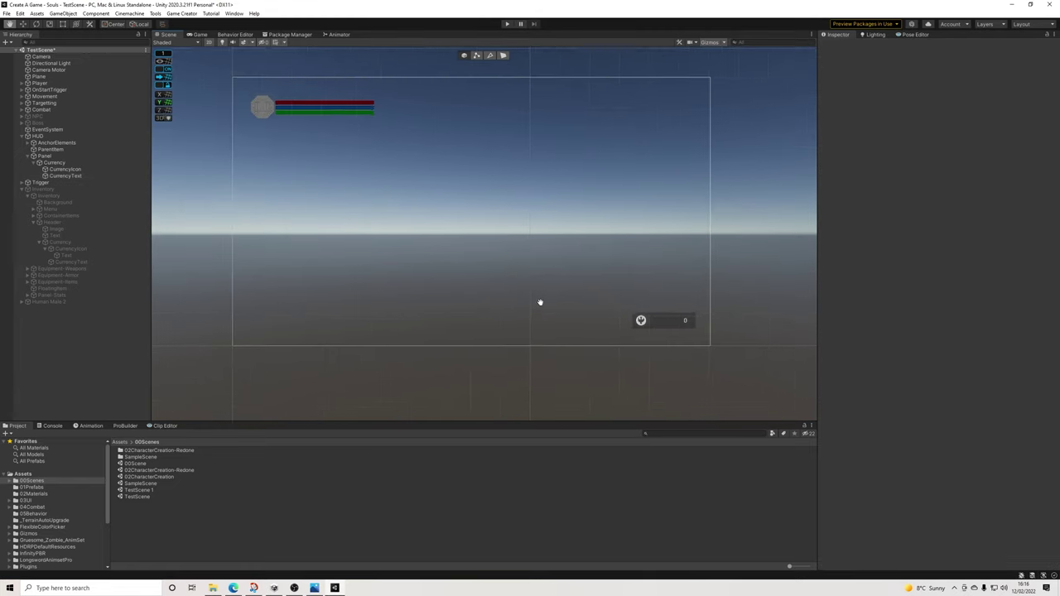
{"action": "key", "text": "t"}
{"action": "left_click", "coordinate": [33, 163]}
{"action": "left_click", "coordinate": [28, 156]}
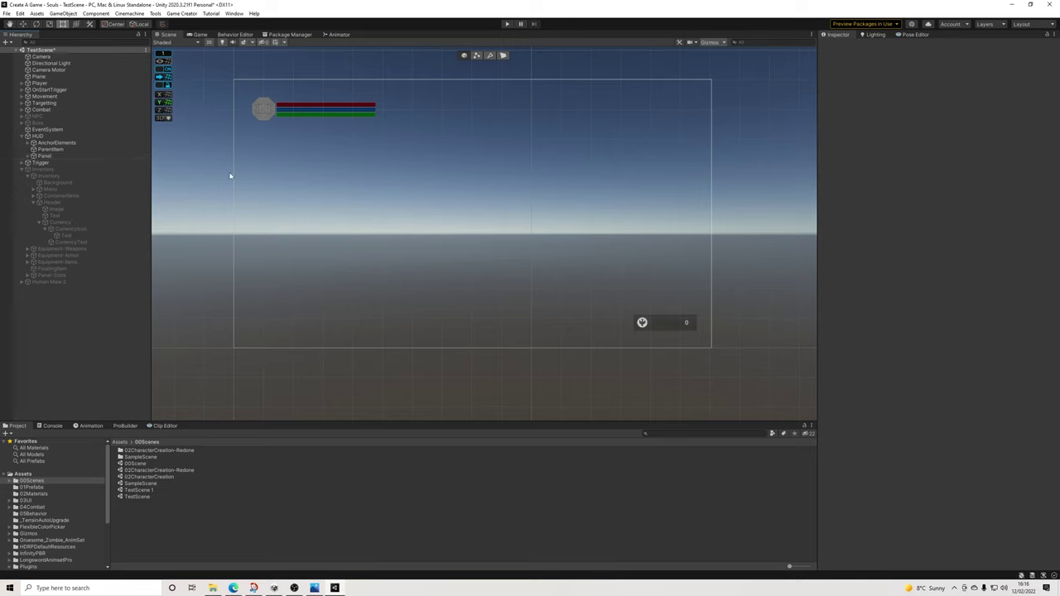
{"action": "scroll", "coordinate": [527, 237], "scroll_direction": "down", "scroll_amount": 1}
{"action": "middle_click_drag", "start_coordinate": [528, 237], "coordinate": [531, 256]}
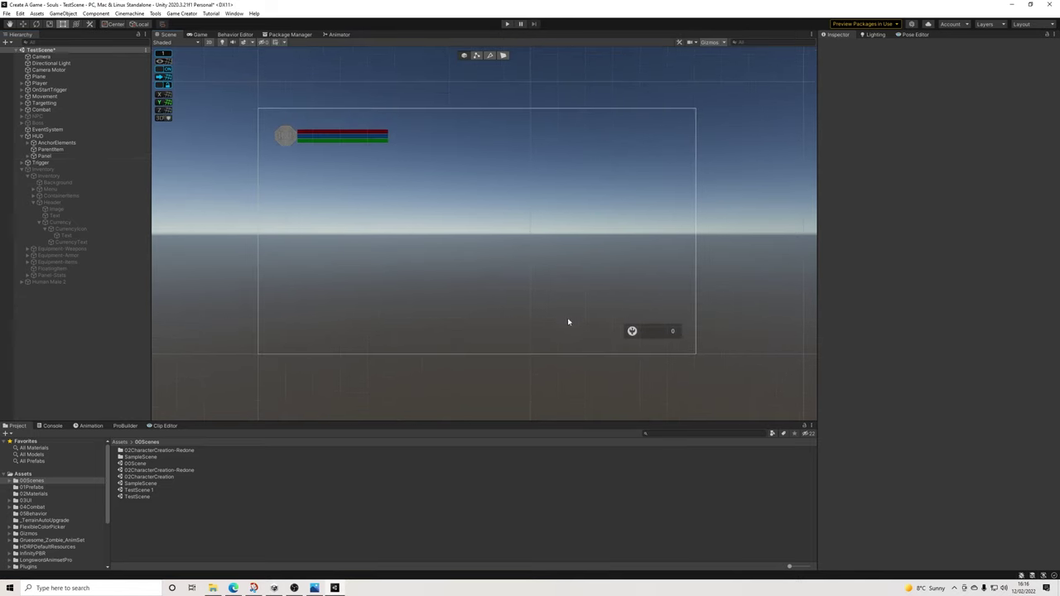
{"action": "scroll", "coordinate": [568, 322], "scroll_direction": "up", "scroll_amount": 1}
Set the Class global variable's value to Knight in the Game Creator preferences and save the scene
{"action": "left_click", "coordinate": [181, 13]}
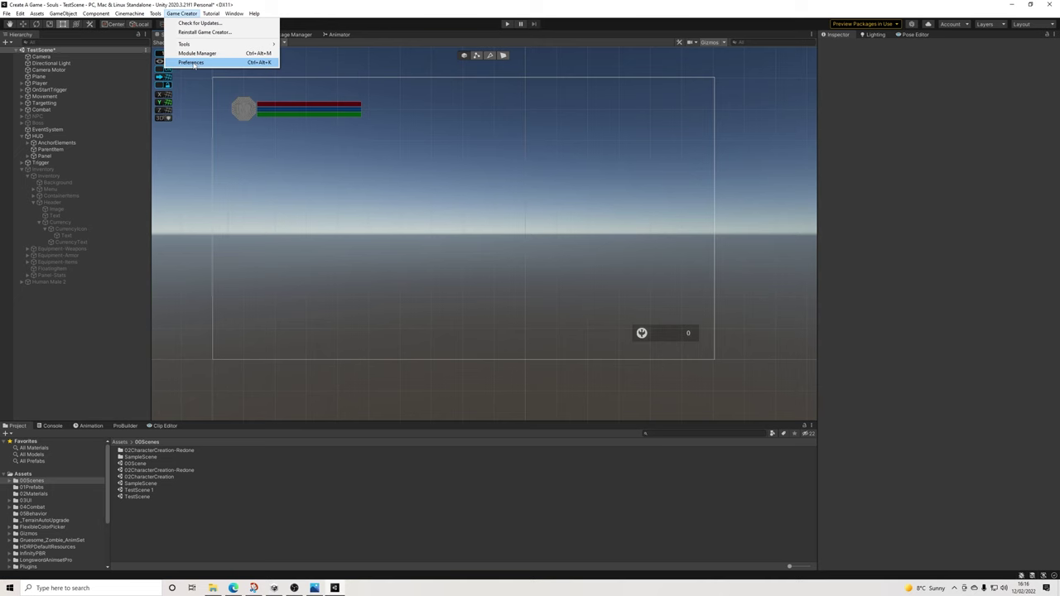
{"action": "left_click", "coordinate": [192, 63]}
{"action": "left_click", "coordinate": [376, 177]}
{"action": "type", "text": "Knight"}
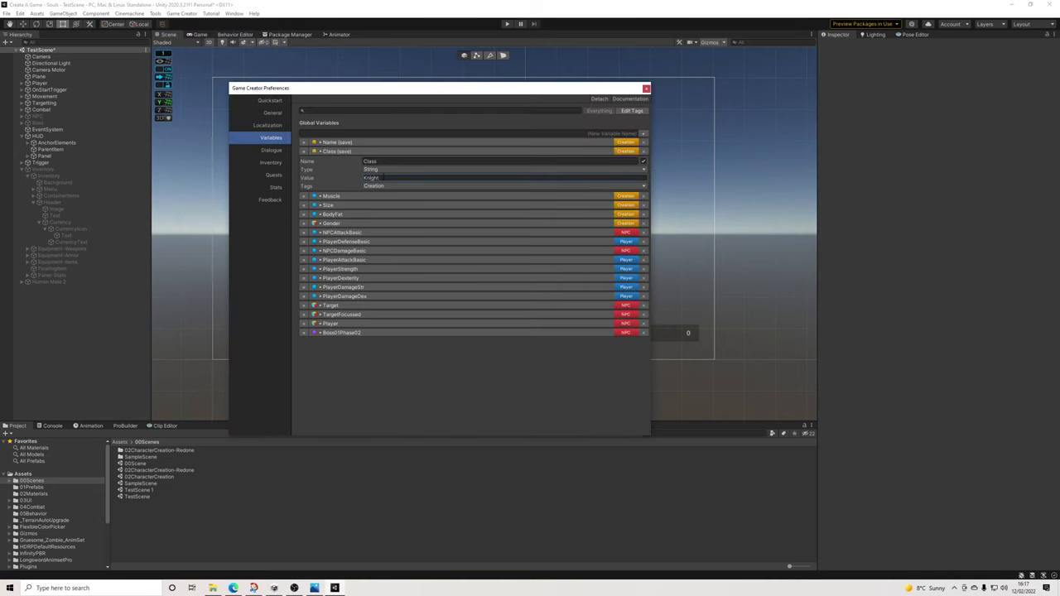
{"action": "left_click", "coordinate": [646, 88]}
{"action": "left_click", "coordinate": [7, 13]}
{"action": "left_click", "coordinate": [24, 53]}
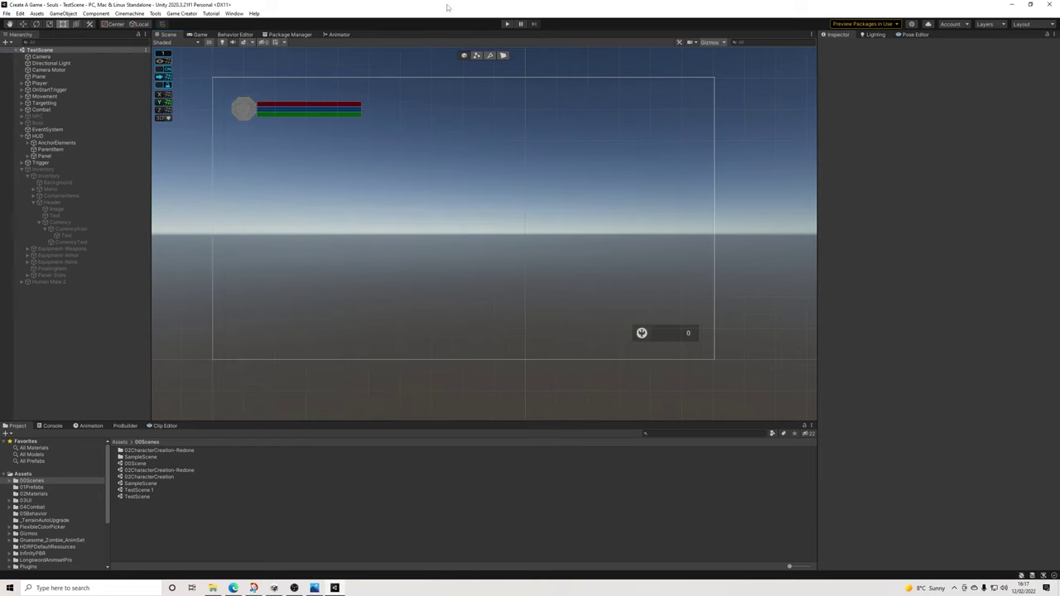
Run the scene, open the inventory, view its weapons, armor and items categories, and close it again
{"action": "left_click", "coordinate": [508, 24]}
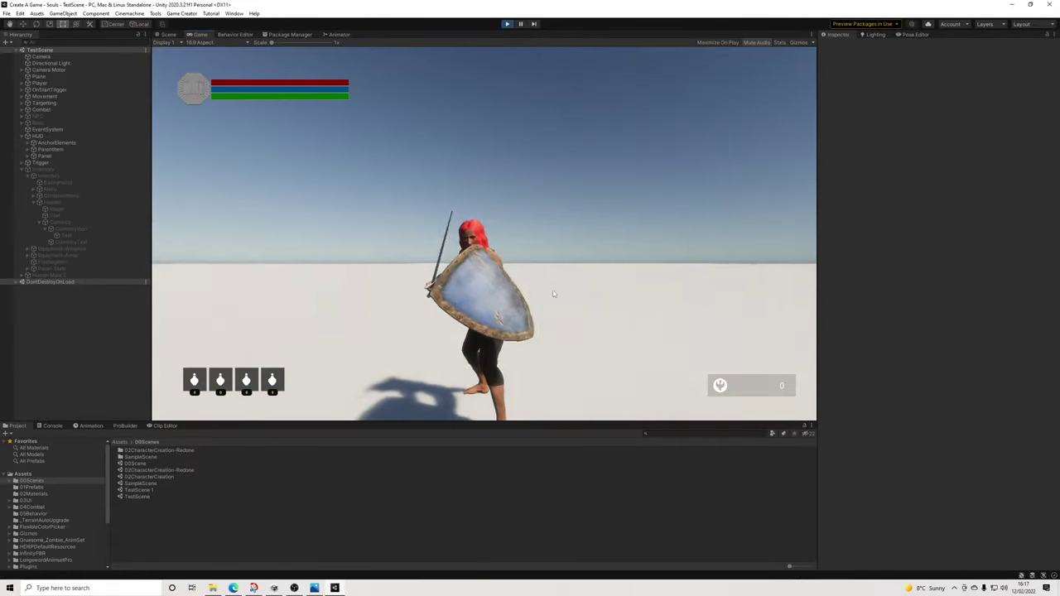
{"action": "key", "text": "i"}
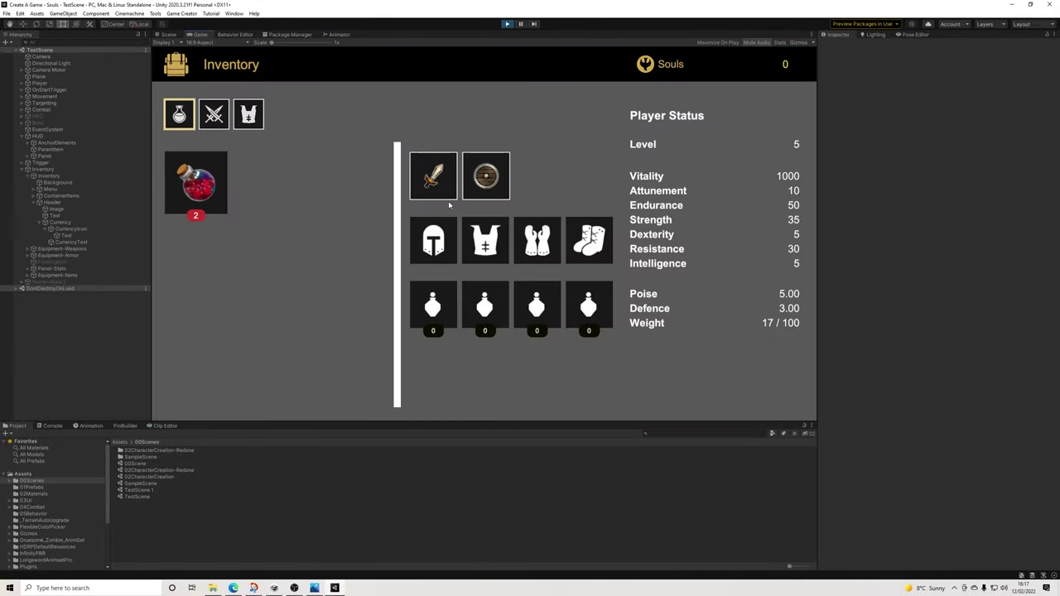
{"action": "left_click", "coordinate": [210, 116]}
{"action": "left_click", "coordinate": [255, 117]}
{"action": "left_click", "coordinate": [181, 117]}
{"action": "key", "text": "i"}
Test the character's running, turning and individual combat moves with the sword and shield in play mode
{"action": "key", "text": "shift+w"}
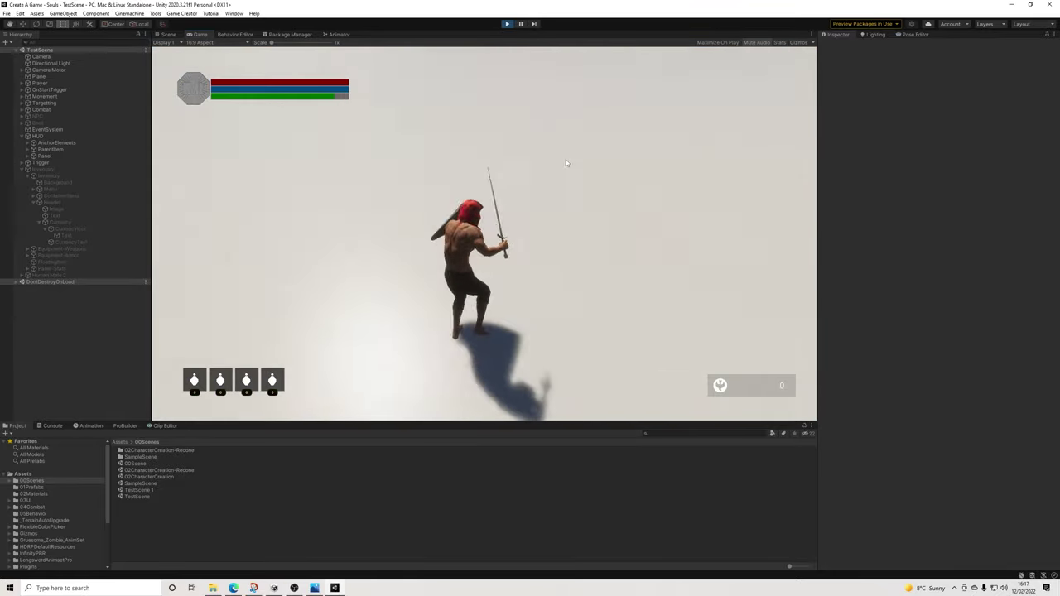
{"action": "key", "text": "d"}
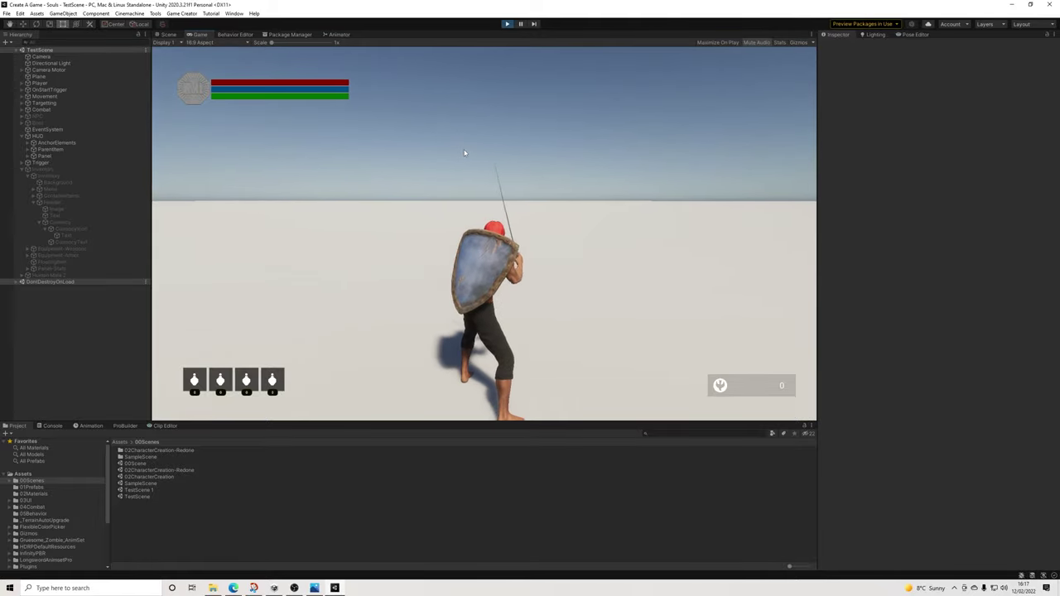
{"action": "left_click", "coordinate": [456, 154]}
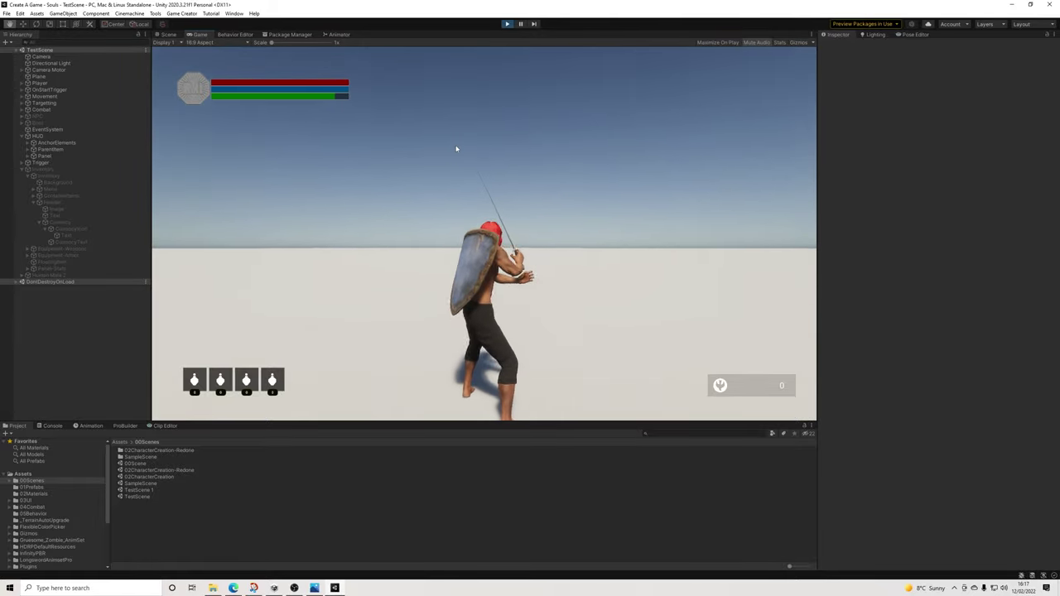
{"action": "right_click", "coordinate": [455, 150]}
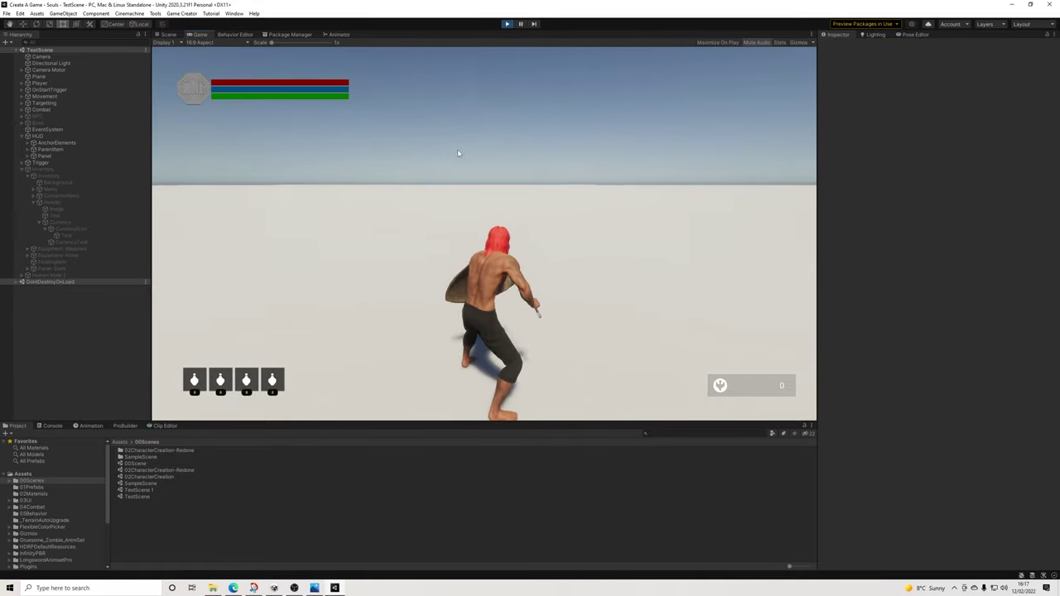
{"action": "key", "text": "q"}
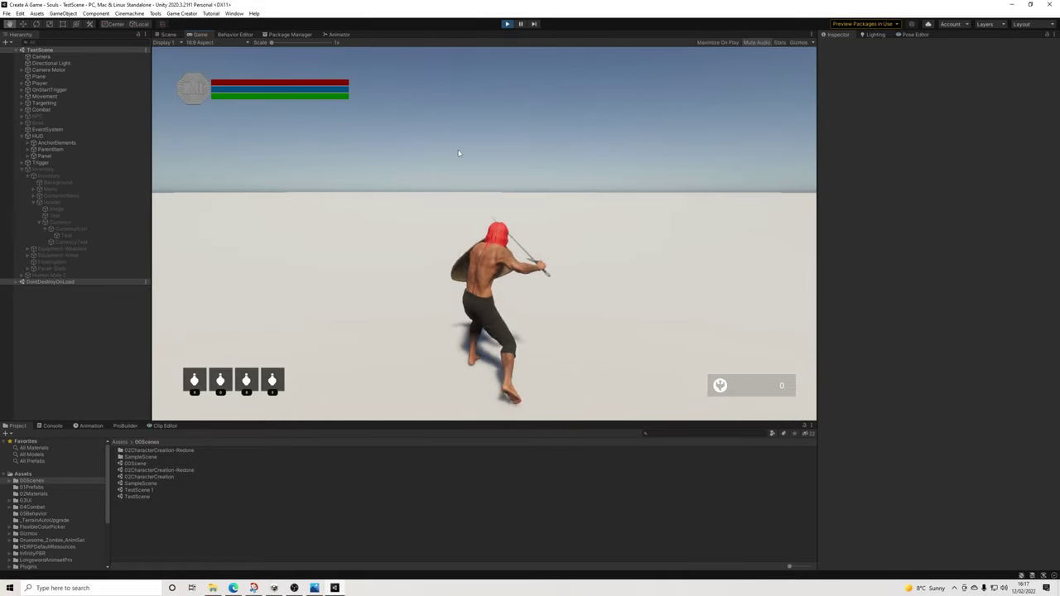
Test a series of repeated sword attacks while watching the HUD, and exit play mode
{"action": "left_click", "coordinate": [432, 150]}
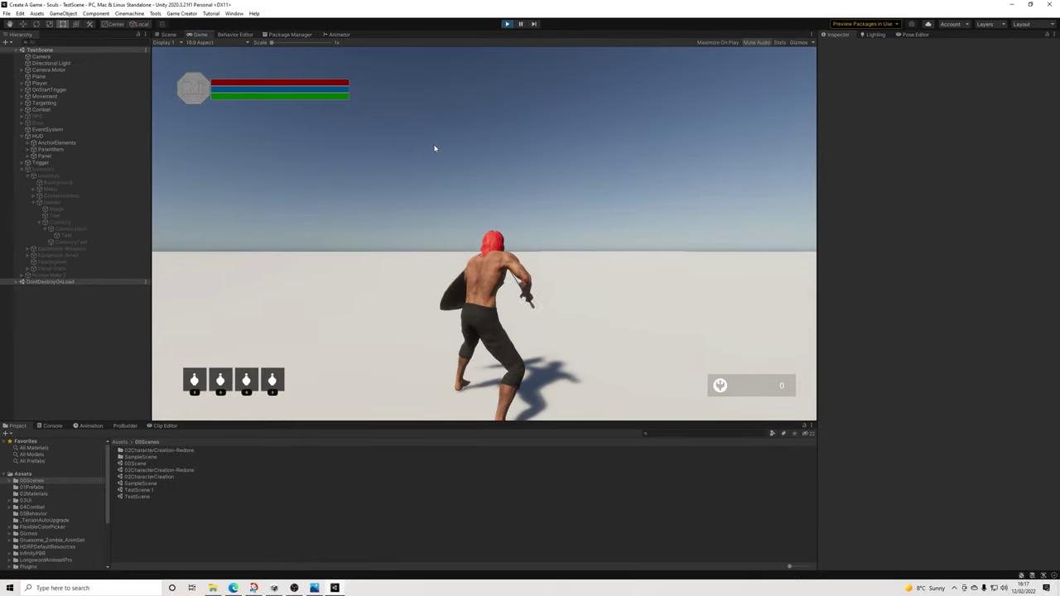
{"action": "left_click", "coordinate": [434, 149]}
{"action": "left_click", "coordinate": [435, 148]}
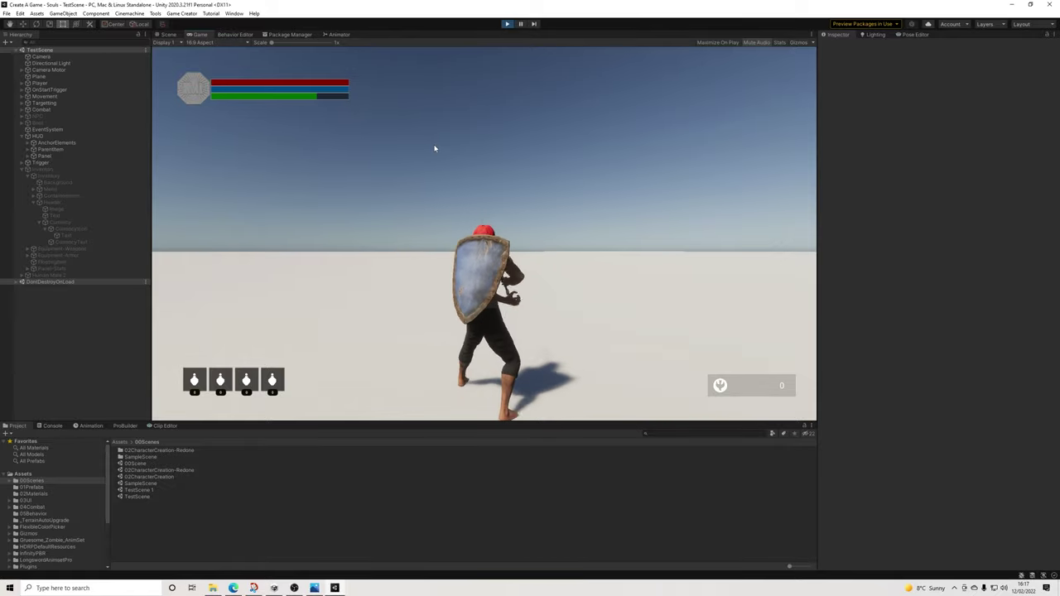
{"action": "left_click", "coordinate": [435, 148]}
{"action": "left_click", "coordinate": [435, 148]}
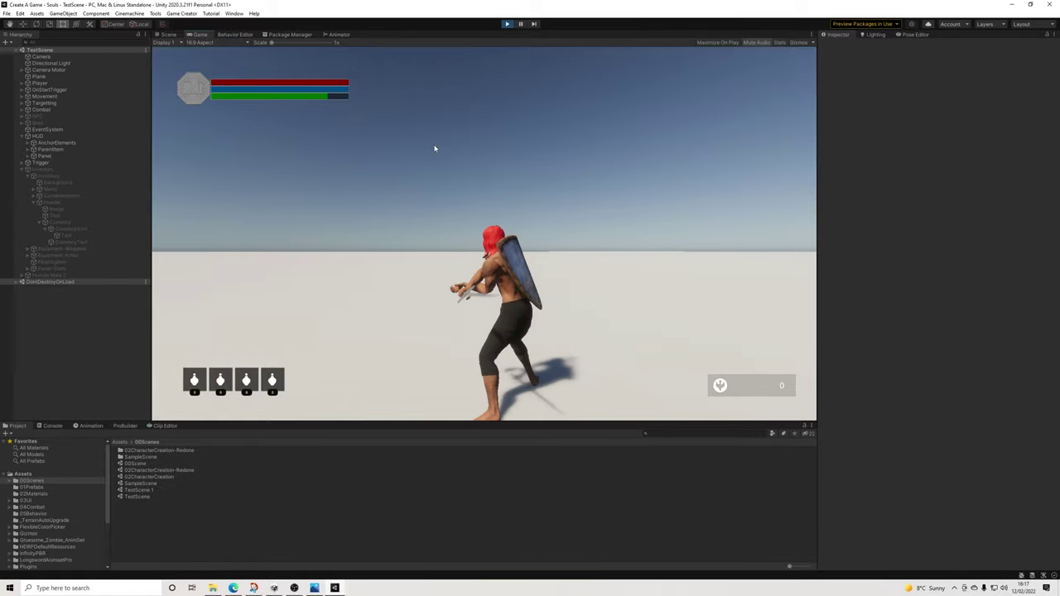
{"action": "left_click", "coordinate": [435, 149]}
{"action": "left_click", "coordinate": [435, 149]}
{"action": "left_click", "coordinate": [435, 148]}
{"action": "left_click", "coordinate": [435, 149]}
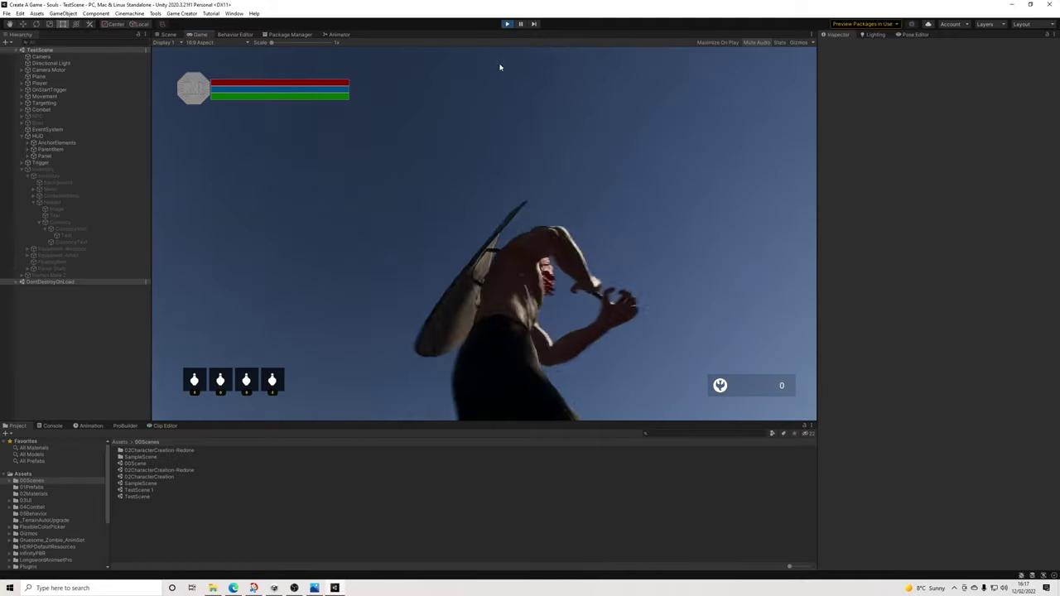
{"action": "left_click", "coordinate": [507, 24]}
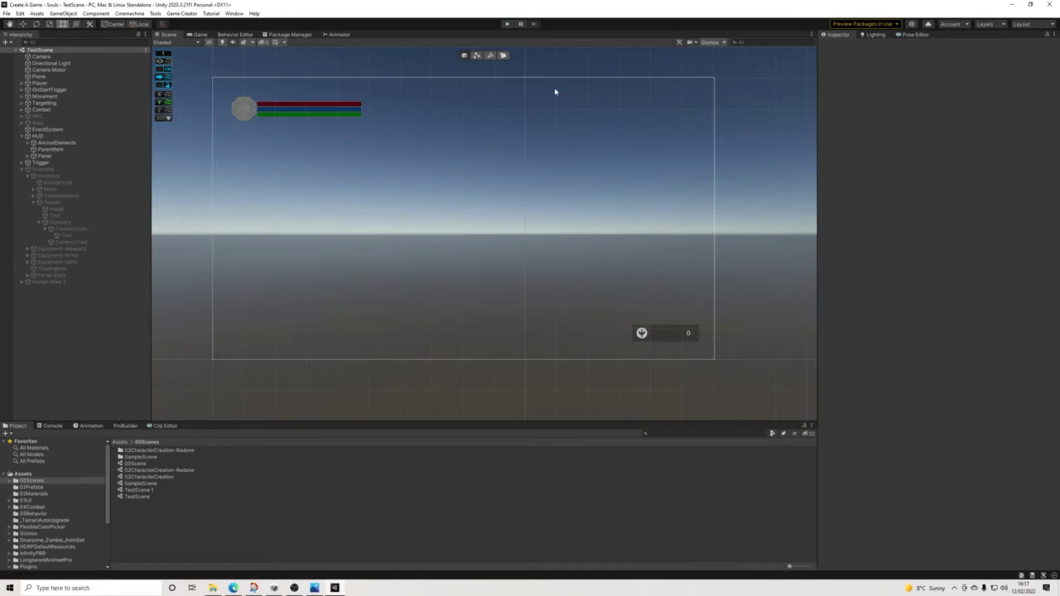